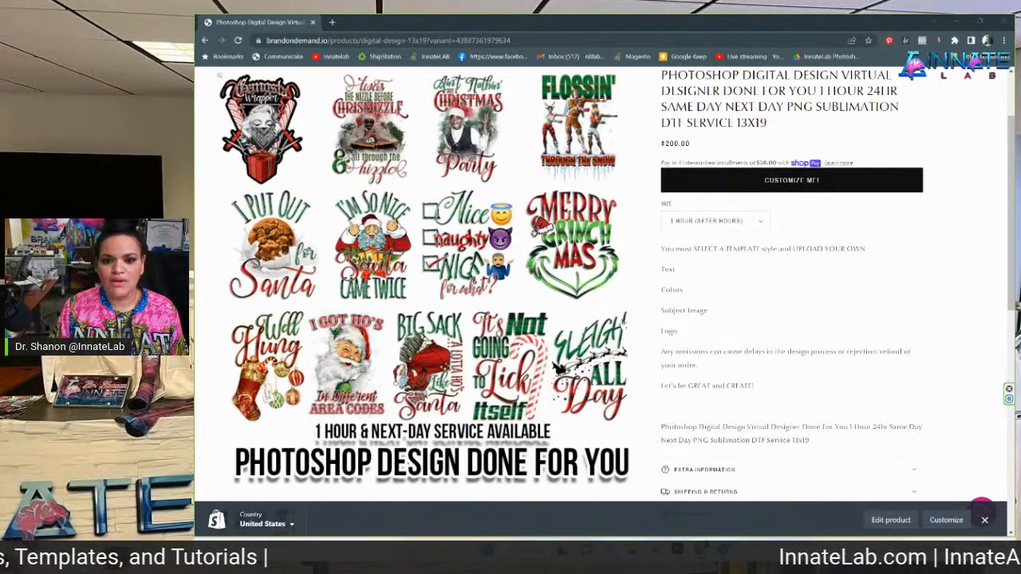
Switch to the Christmas Santa Balls Ornaments design document in Photoshop.
{"action": "mouse_move", "coordinate": [677, 550]}
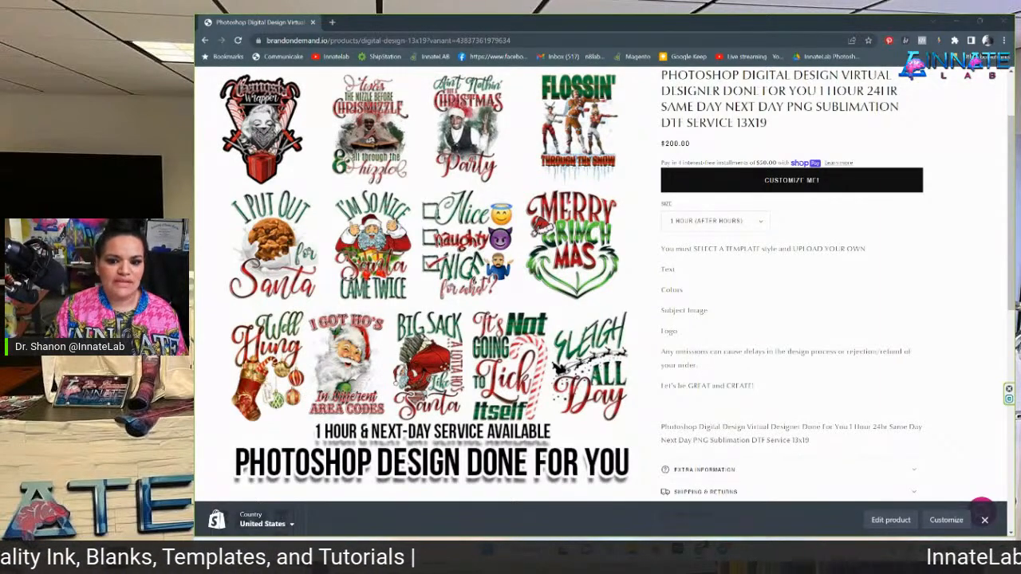
{"action": "mouse_move", "coordinate": [677, 549]}
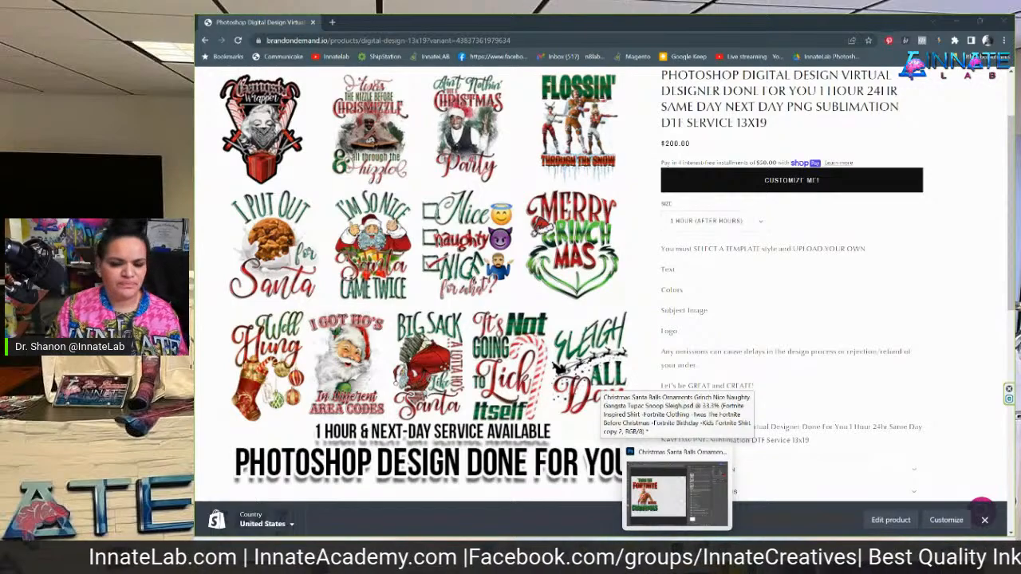
{"action": "left_click", "coordinate": [694, 500]}
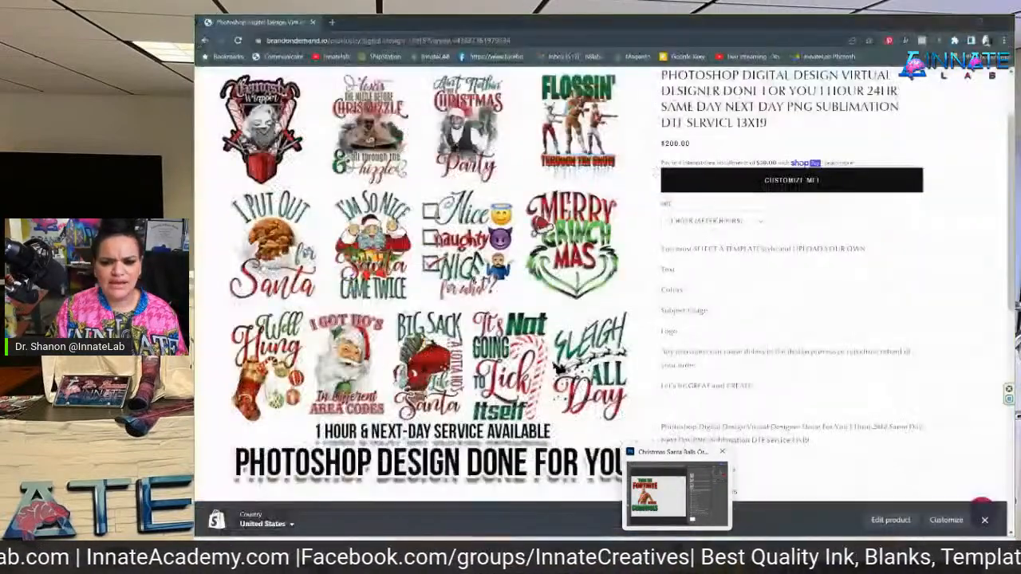
{"action": "left_click", "coordinate": [678, 495]}
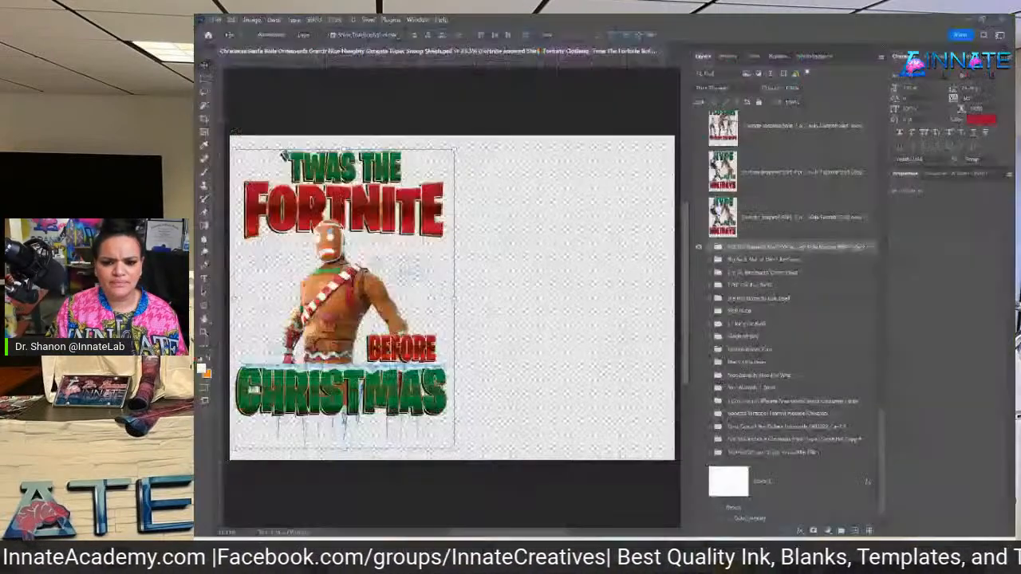
Look through the document's stack of Christmas design layers and select the visible Fortnite Inspired Shirt group.
{"action": "left_click", "coordinate": [800, 217]}
{"action": "scroll", "coordinate": [798, 224], "scroll_direction": "up", "scroll_amount": 3}
{"action": "scroll", "coordinate": [798, 223], "scroll_direction": "up", "scroll_amount": 10}
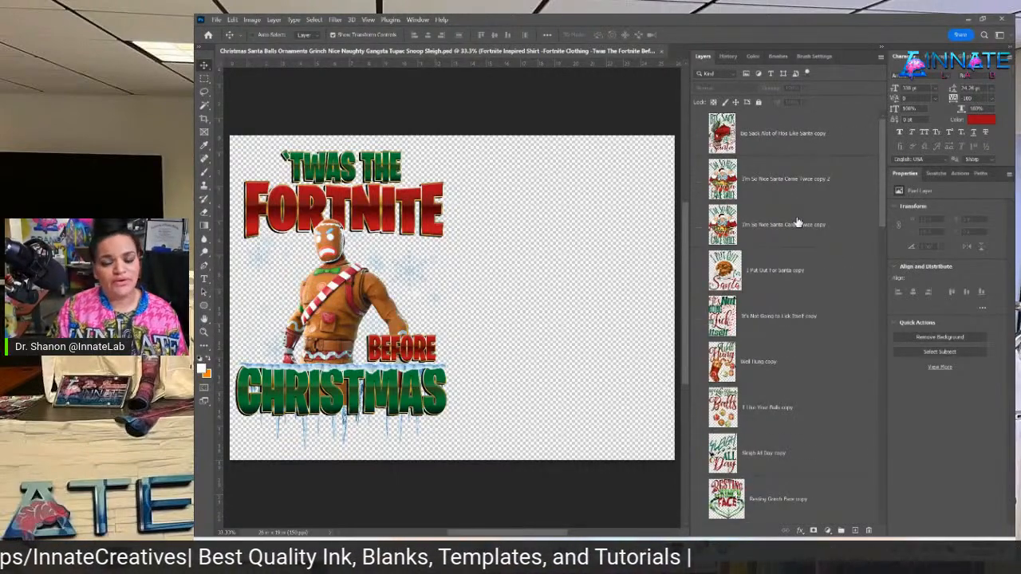
{"action": "scroll", "coordinate": [798, 225], "scroll_direction": "down", "scroll_amount": 10}
{"action": "scroll", "coordinate": [795, 230], "scroll_direction": "down", "scroll_amount": 3}
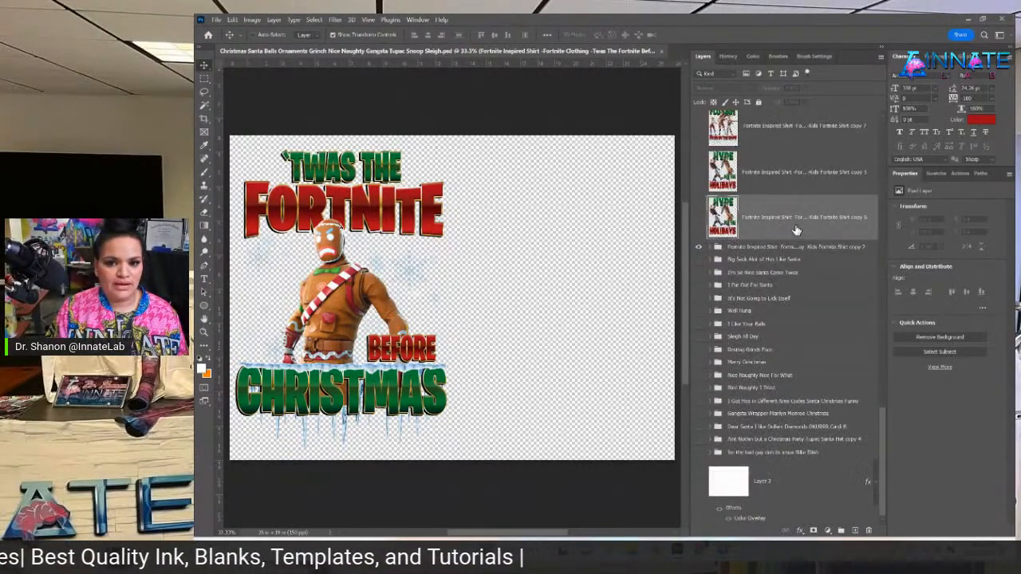
{"action": "left_click", "coordinate": [758, 249]}
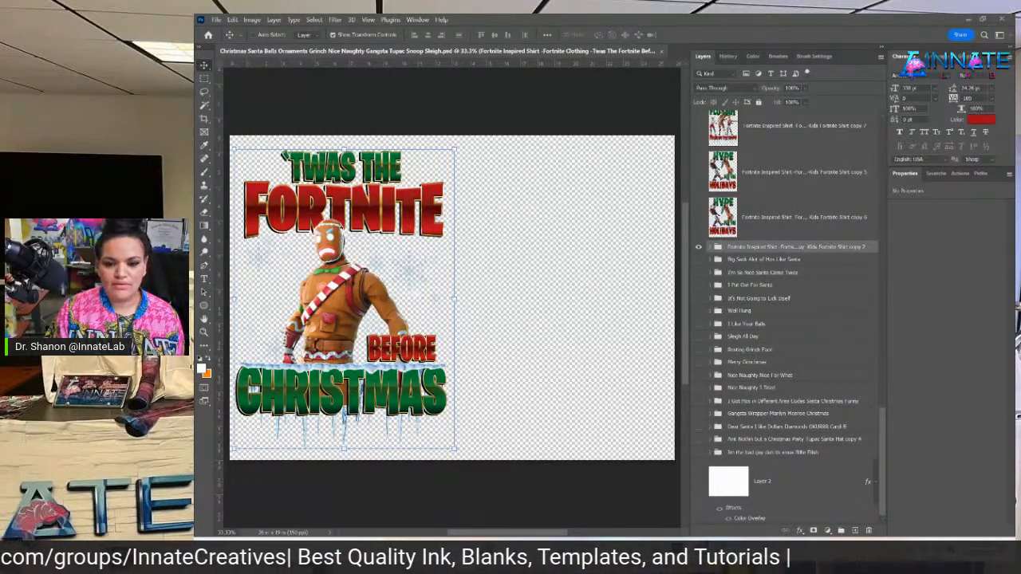
Close the JPG of the Santa sleigh and reindeer silhouette in Photoshop.
{"action": "mouse_move", "coordinate": [700, 549]}
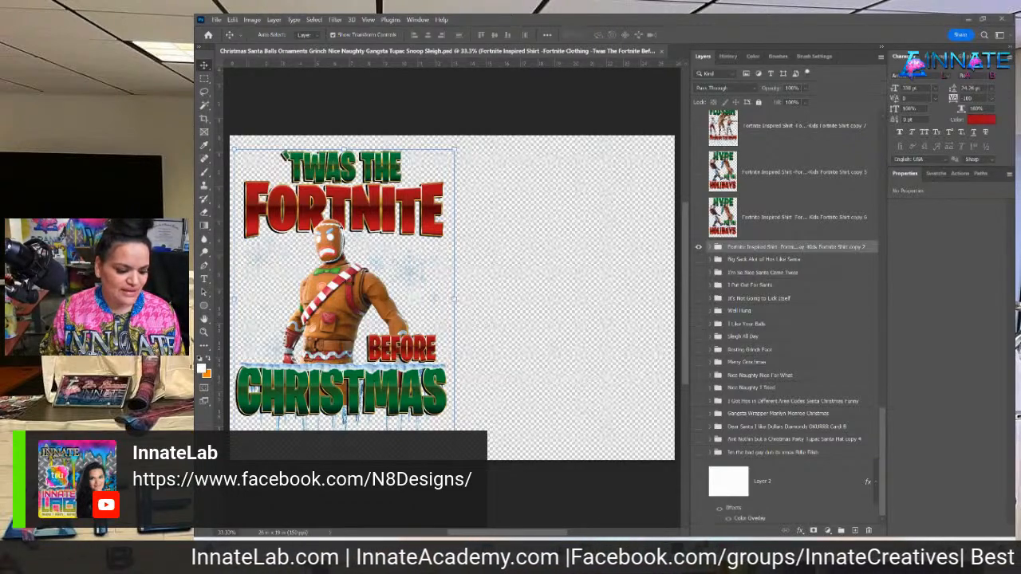
{"action": "key", "text": "super+d"}
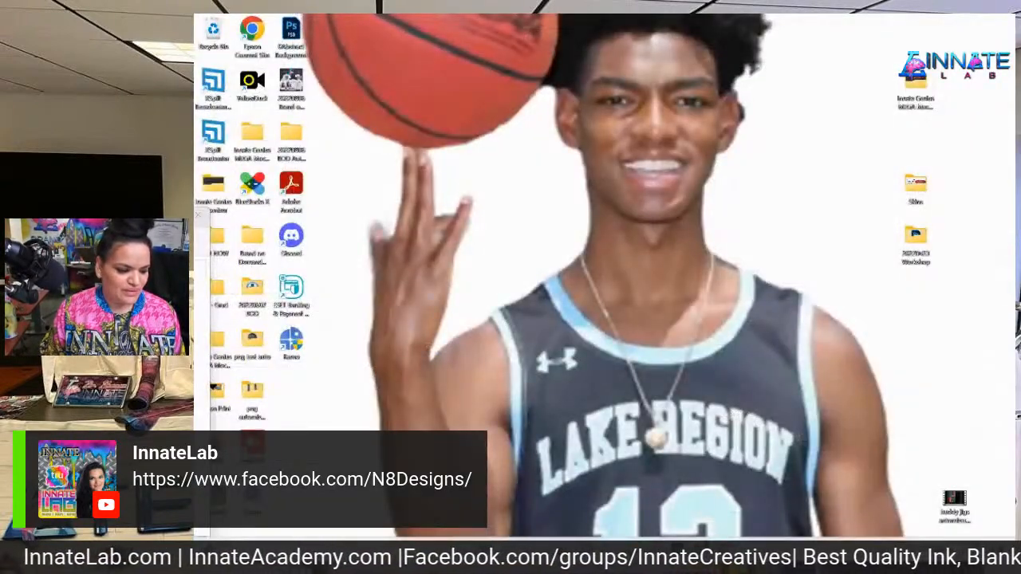
{"action": "key", "text": "super+d"}
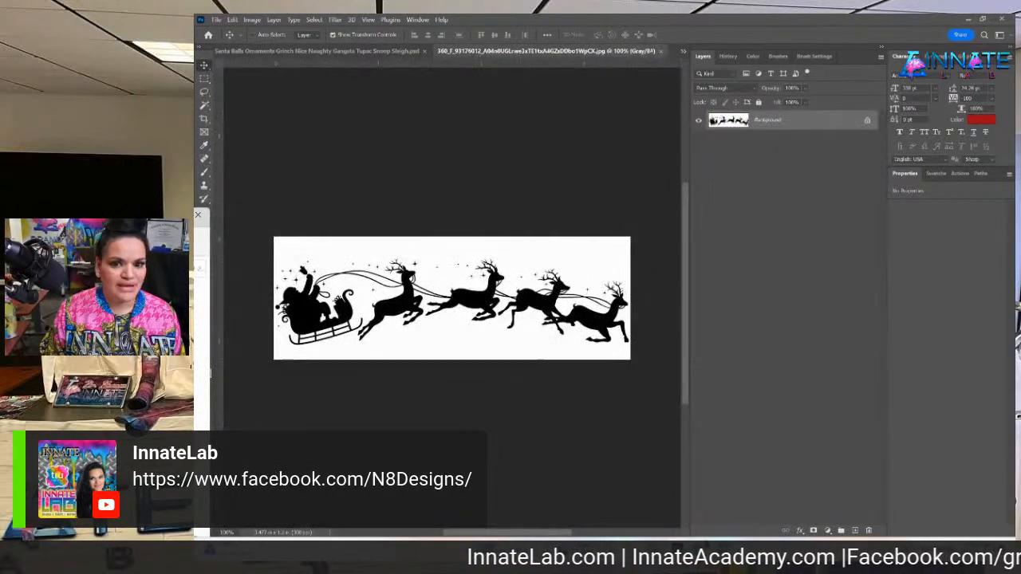
{"action": "left_click", "coordinate": [661, 51]}
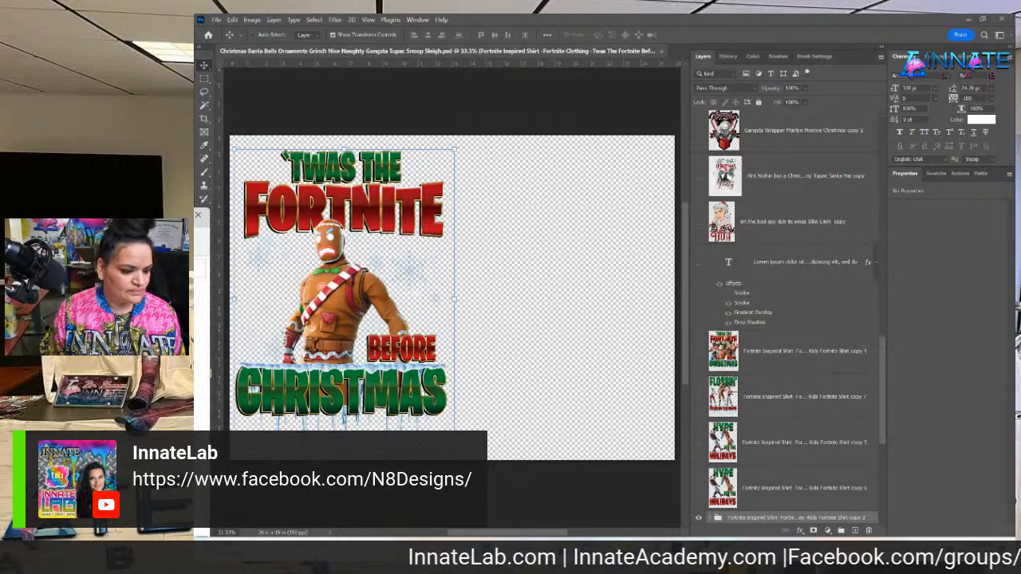
Extract the zipped order folder, replacing the files with the same names in the destination.
{"action": "key", "text": "Return"}
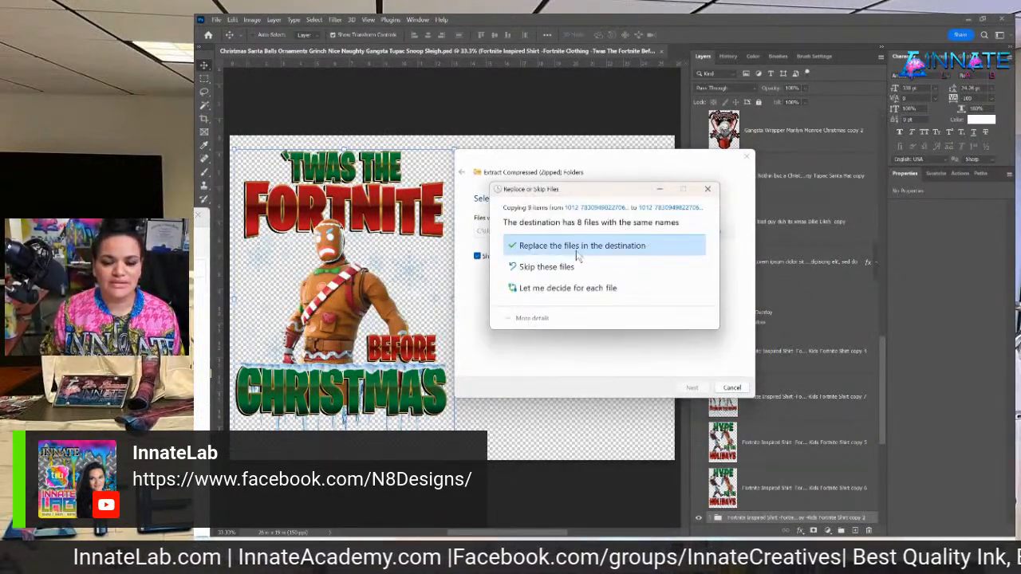
{"action": "left_click", "coordinate": [538, 250]}
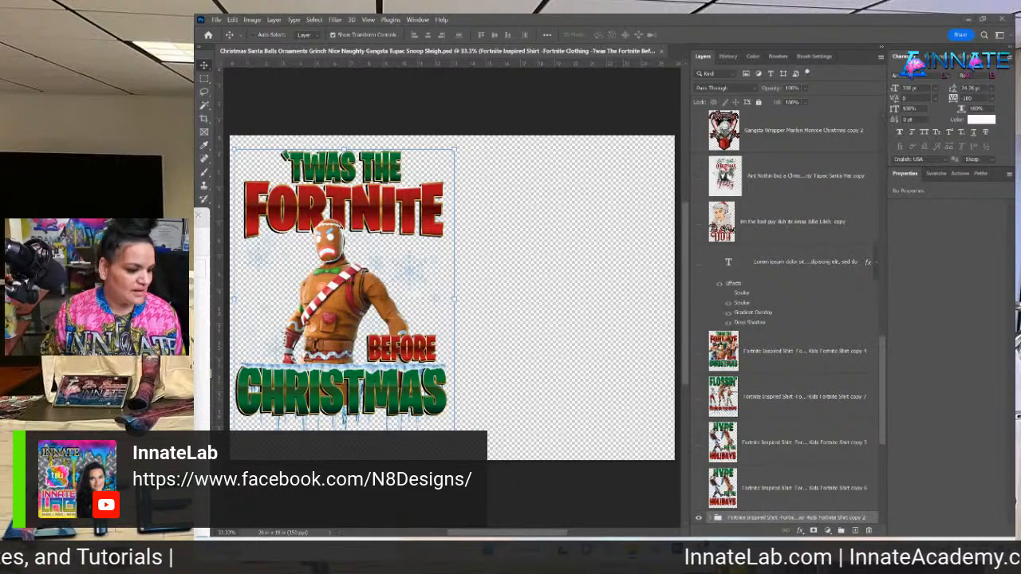
Review the order PDF in Acrobat, examining the chosen template, the uploaded image and all requested text lines.
{"action": "key", "text": "alt+Tab"}
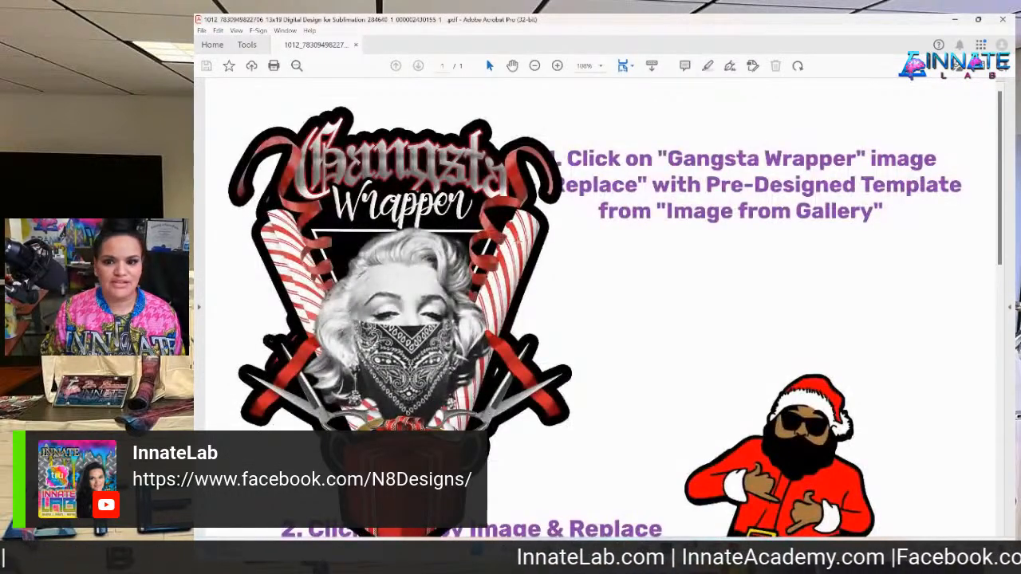
{"action": "scroll", "coordinate": [517, 239], "scroll_direction": "down", "scroll_amount": 1}
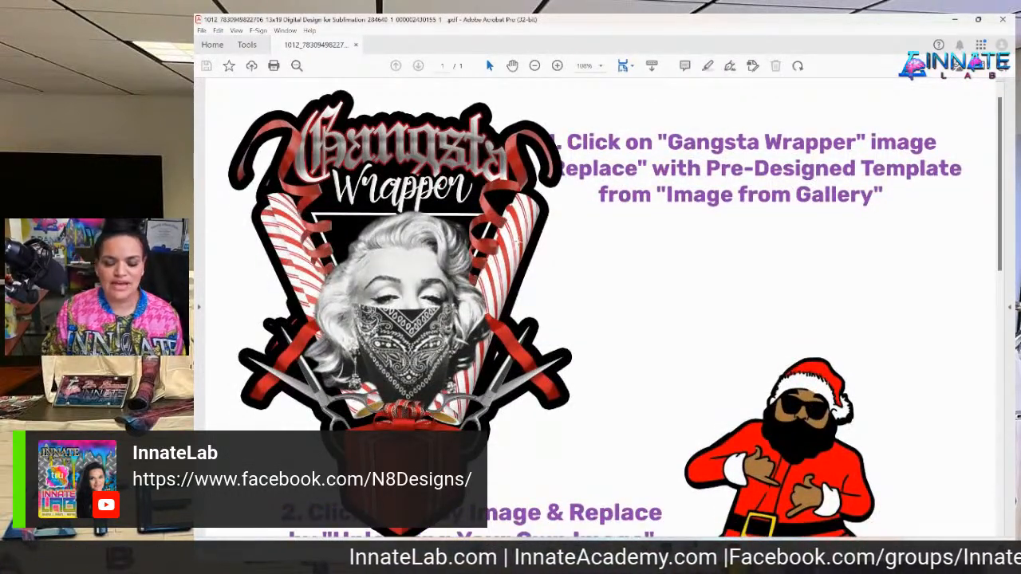
{"action": "scroll", "coordinate": [518, 245], "scroll_direction": "down", "scroll_amount": 8}
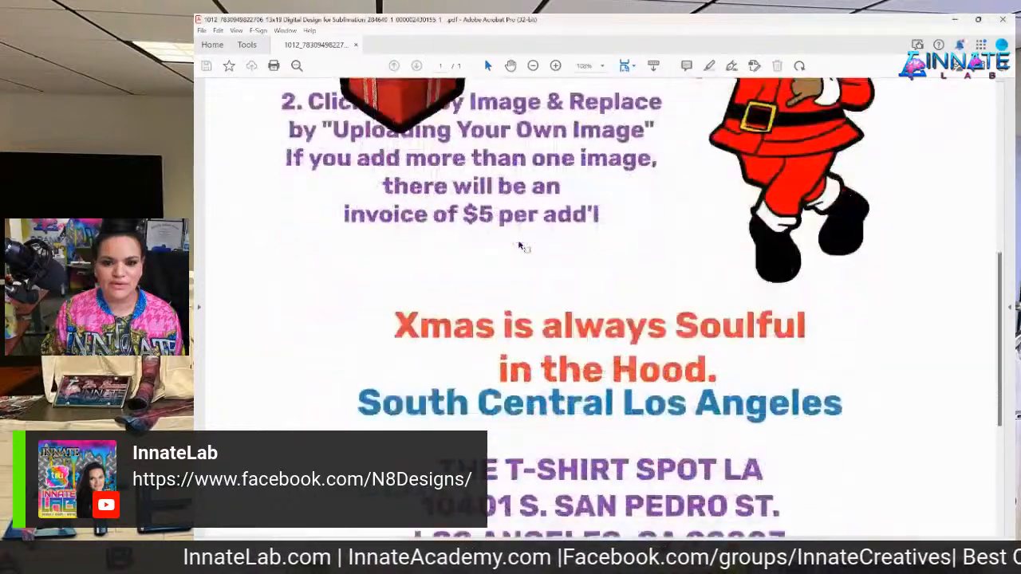
{"action": "scroll", "coordinate": [519, 249], "scroll_direction": "down", "scroll_amount": 4}
{"action": "scroll", "coordinate": [532, 256], "scroll_direction": "down", "scroll_amount": 2}
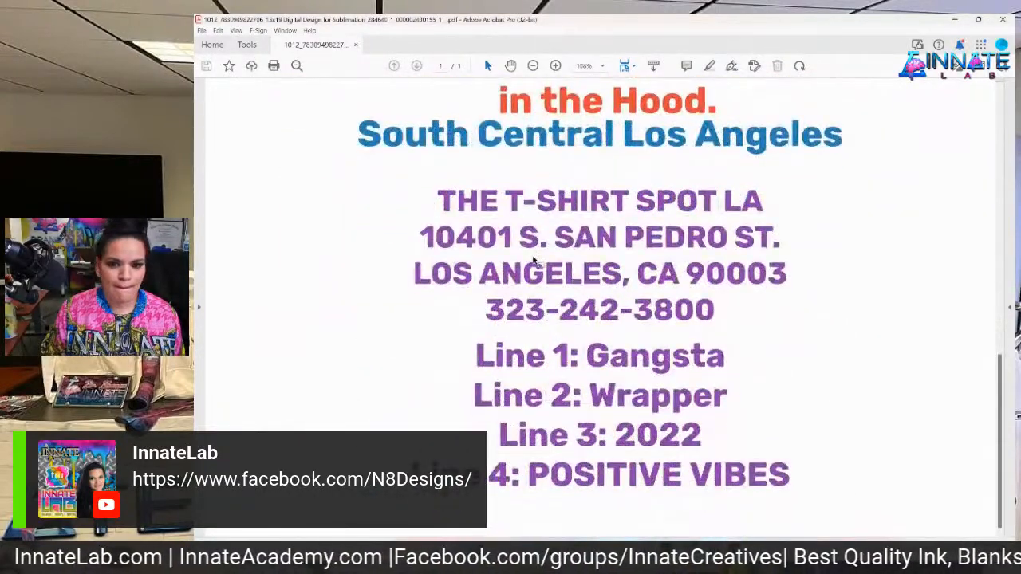
{"action": "scroll", "coordinate": [535, 263], "scroll_direction": "down", "scroll_amount": 2, "text": "ctrl"}
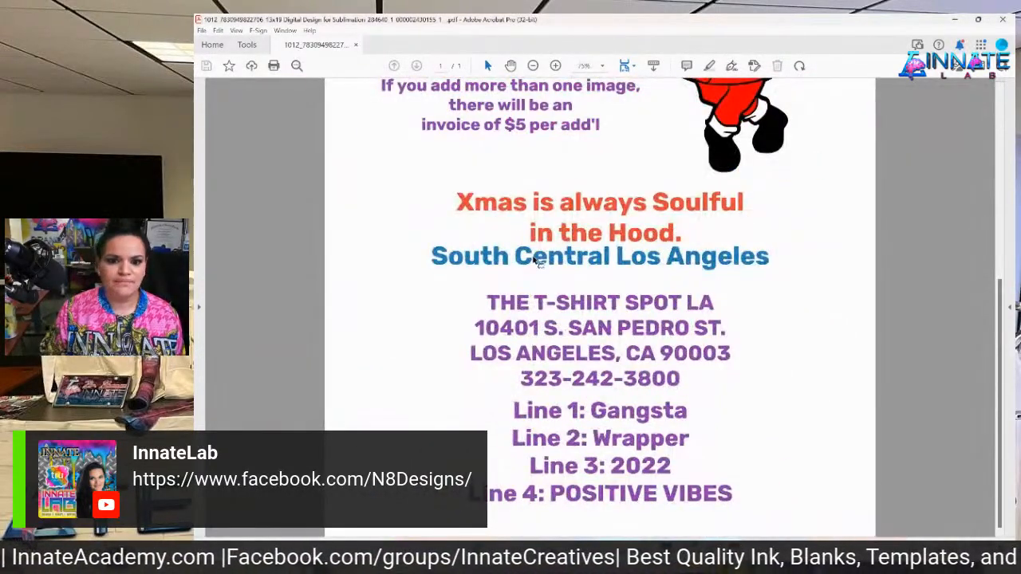
{"action": "scroll", "coordinate": [561, 269], "scroll_direction": "down", "scroll_amount": 1, "text": "ctrl"}
{"action": "scroll", "coordinate": [562, 266], "scroll_direction": "up", "scroll_amount": 6}
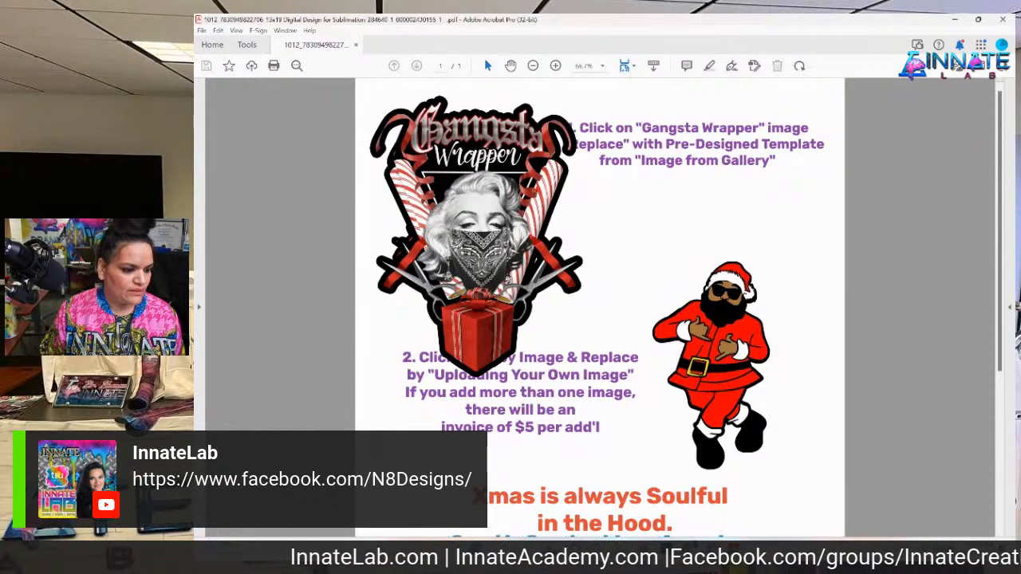
Bring up the extracted order folder in File Explorer and read through the preview of the Summary PDF.
{"action": "left_click_drag", "start_coordinate": [196, 320], "coordinate": [575, 87]}
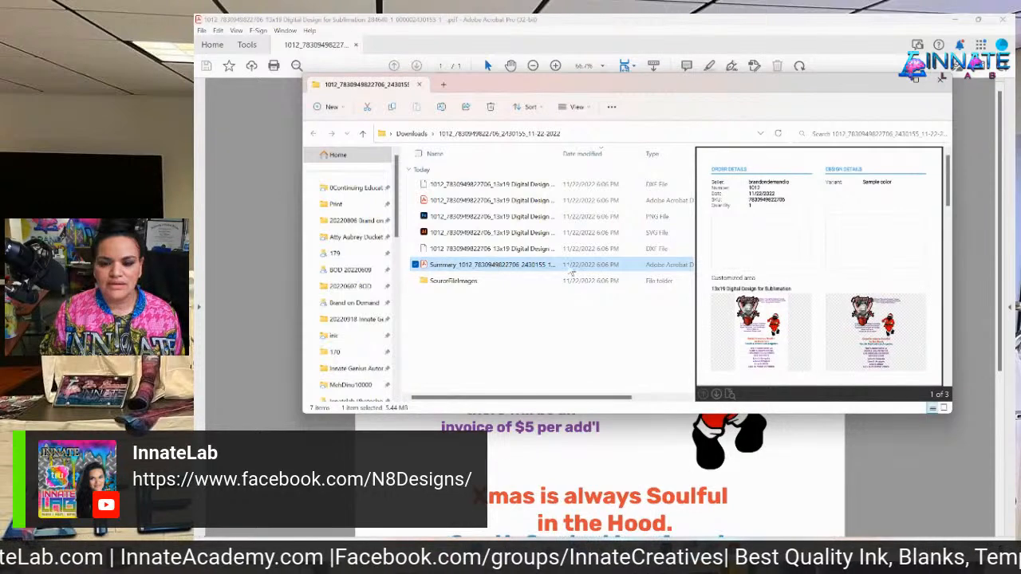
{"action": "scroll", "coordinate": [828, 320], "scroll_direction": "down", "scroll_amount": 2}
{"action": "scroll", "coordinate": [828, 319], "scroll_direction": "down", "scroll_amount": 3}
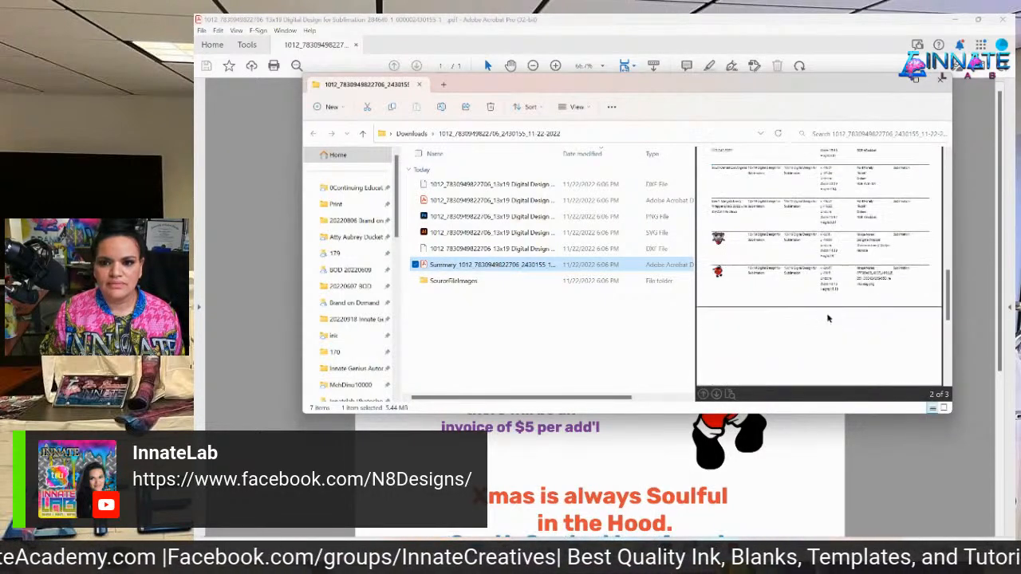
Open the SourceFileImages folder and preview the customer's dancing Santa image.
{"action": "left_click", "coordinate": [458, 280]}
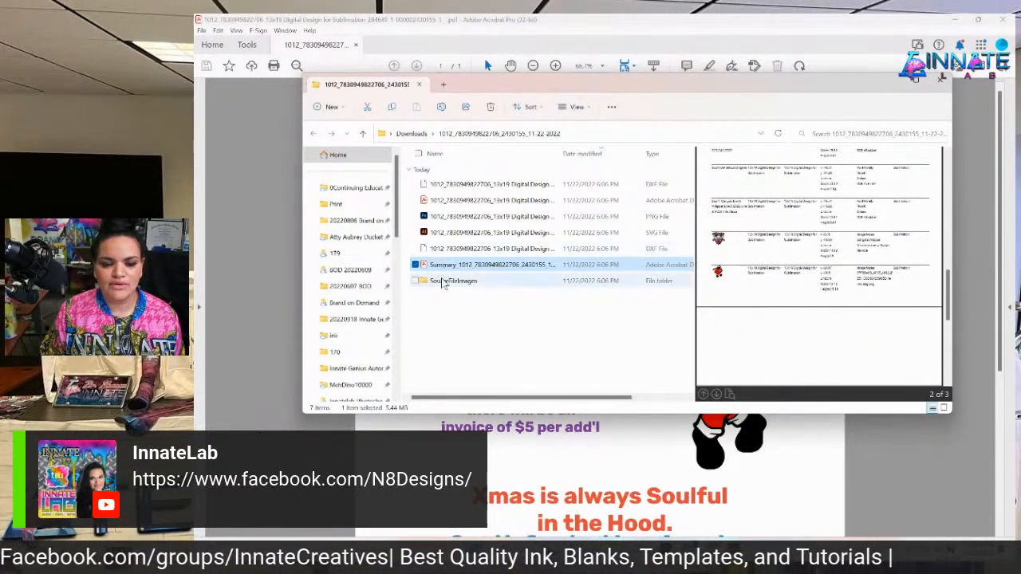
{"action": "double_click", "coordinate": [468, 284]}
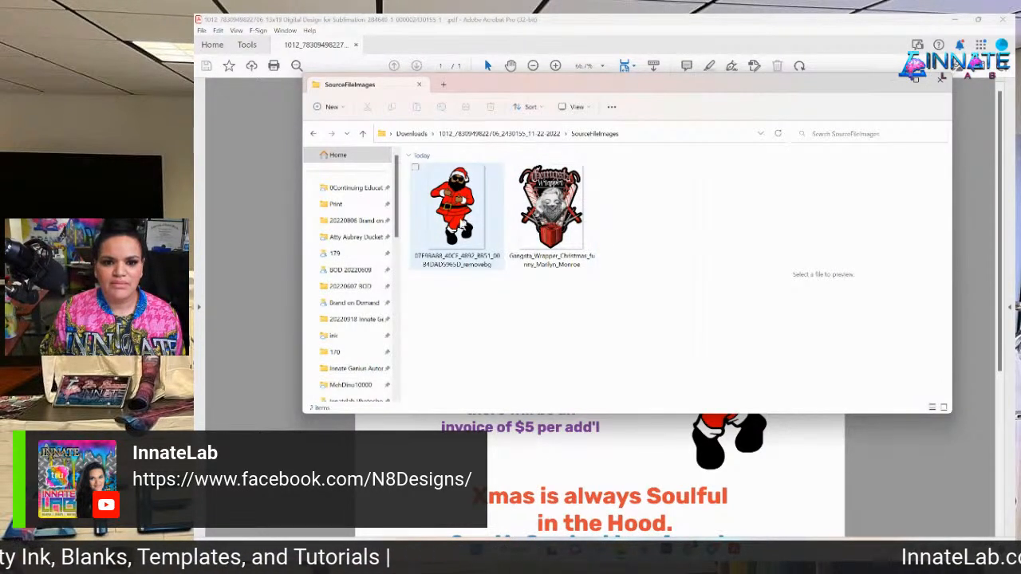
{"action": "left_click", "coordinate": [449, 209]}
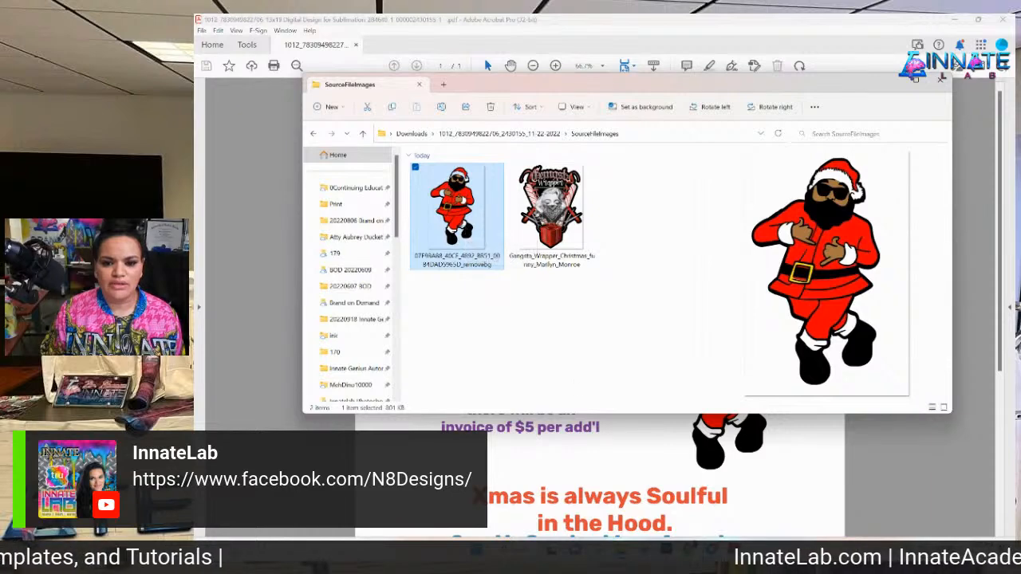
In Photoshop, hide the Fortnite Inspired Shirt group and show the Gangsta Wrapper Marilyn Monroe Christmas group.
{"action": "left_click", "coordinate": [666, 549]}
{"action": "scroll", "coordinate": [790, 448], "scroll_direction": "down", "scroll_amount": 5}
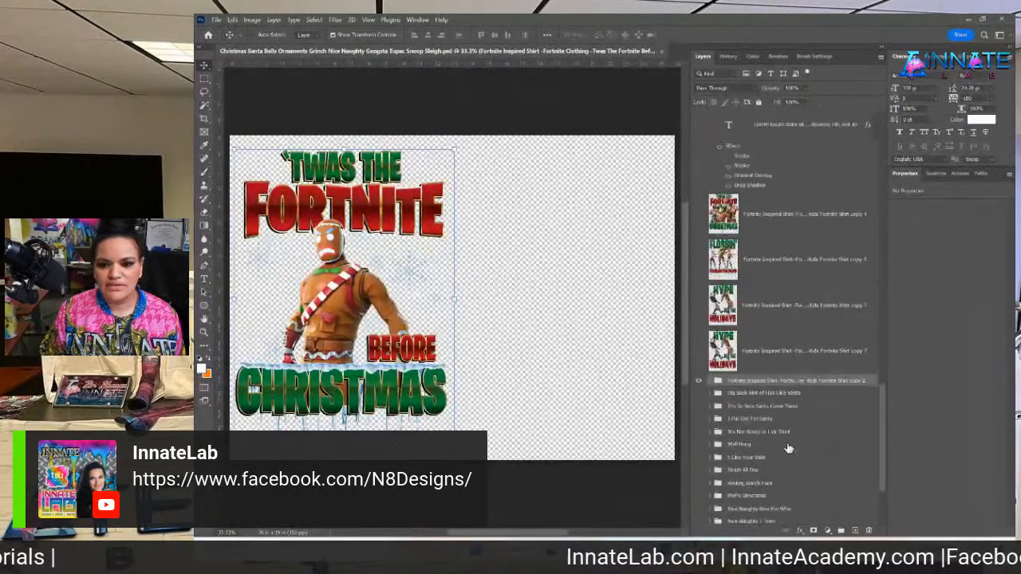
{"action": "left_click", "coordinate": [699, 248]}
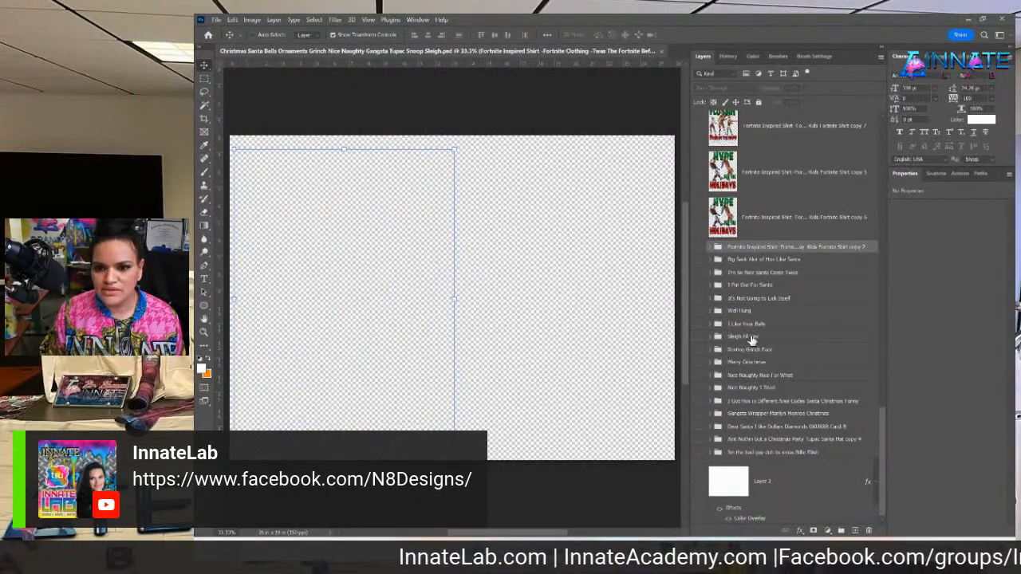
{"action": "left_click", "coordinate": [750, 414]}
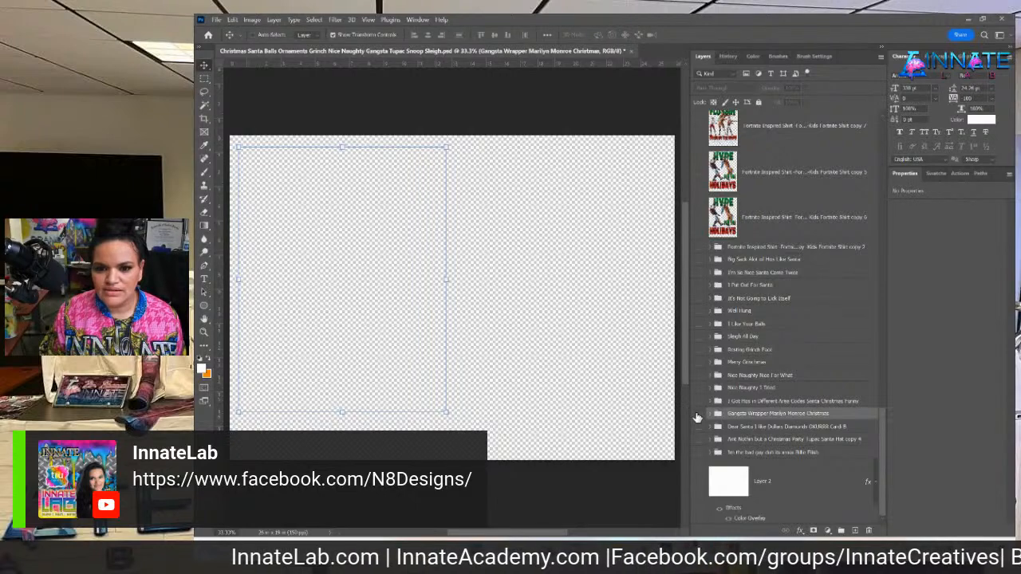
{"action": "left_click", "coordinate": [698, 414]}
Duplicate the Gangsta Wrapper Marilyn Monroe Christmas group within the same document, naming the copy with the order number, and expand the copy.
{"action": "right_click", "coordinate": [729, 415]}
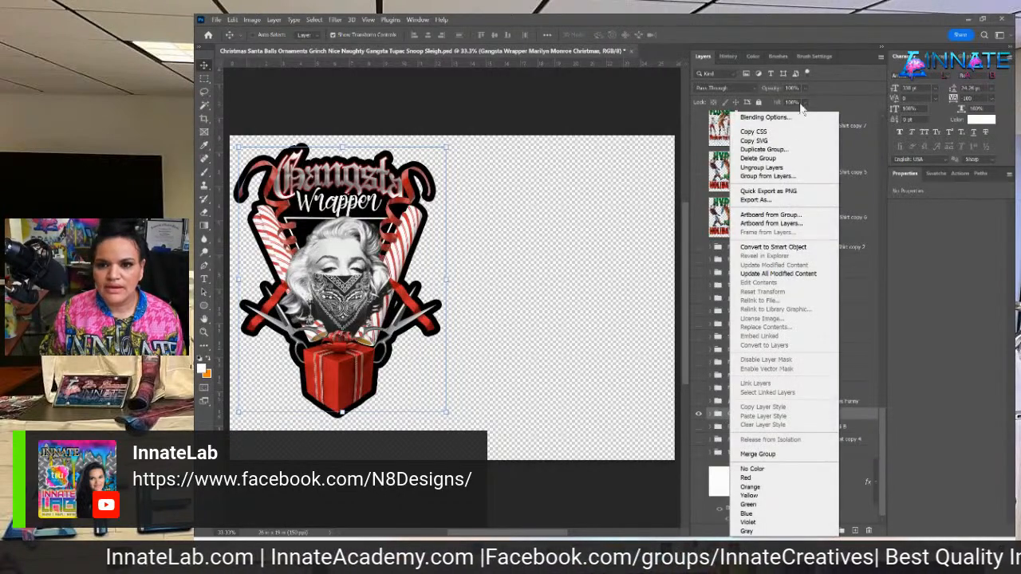
{"action": "left_click", "coordinate": [780, 150]}
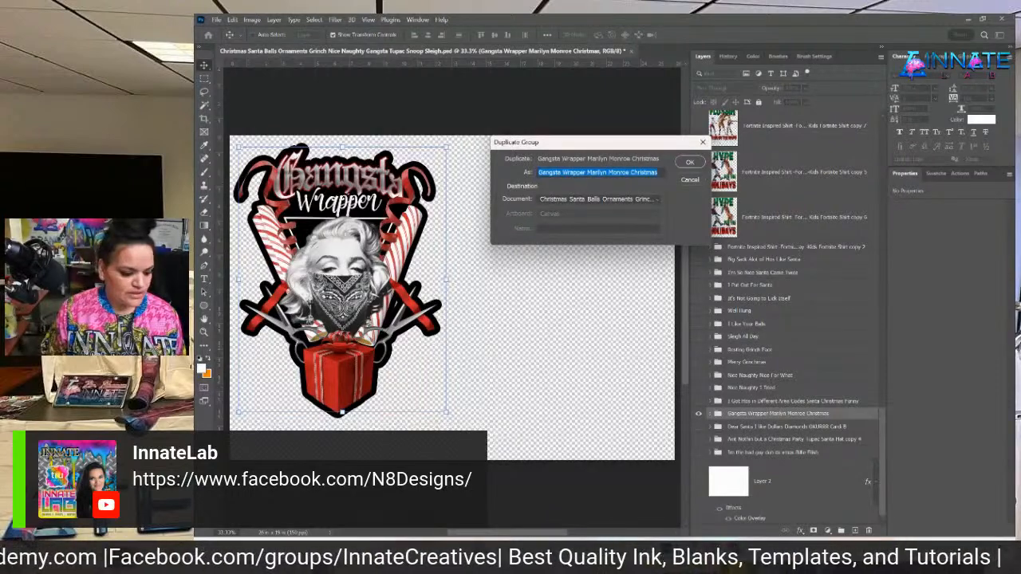
{"action": "key", "text": "Return"}
{"action": "key", "text": "alt+Tab"}
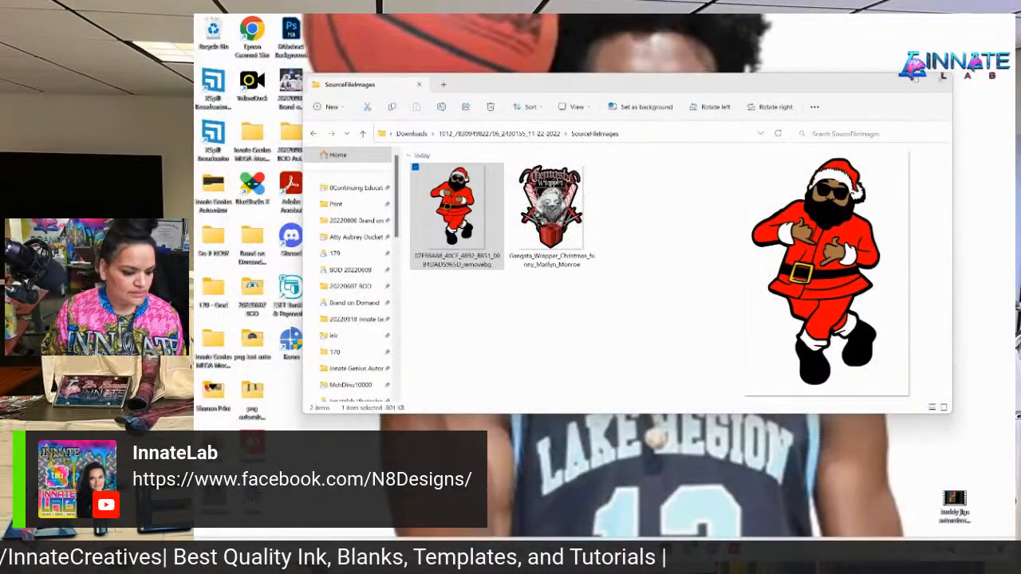
{"action": "key", "text": "super+d"}
{"action": "key", "text": "alt+Tab"}
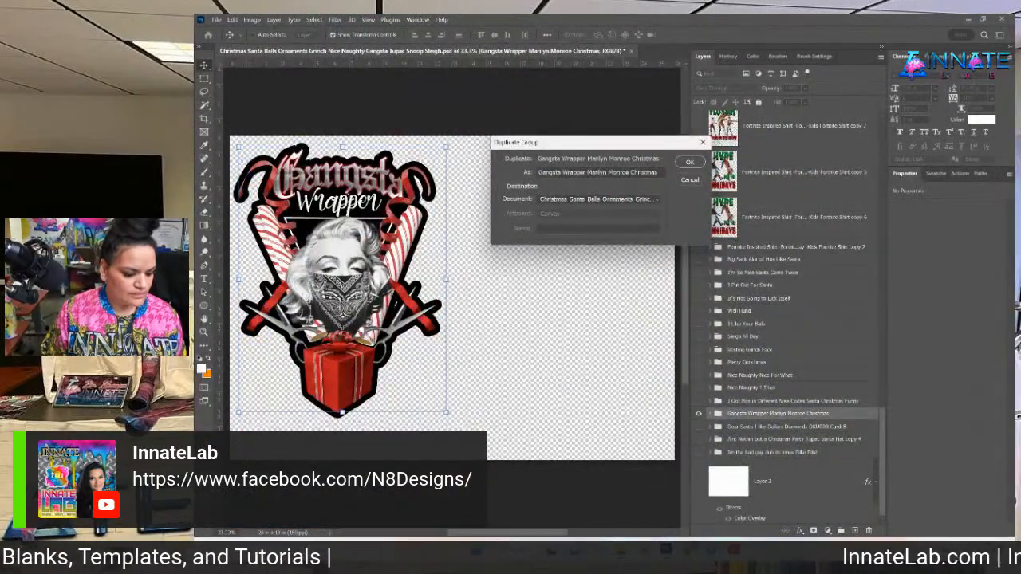
{"action": "key", "text": "alt+Tab"}
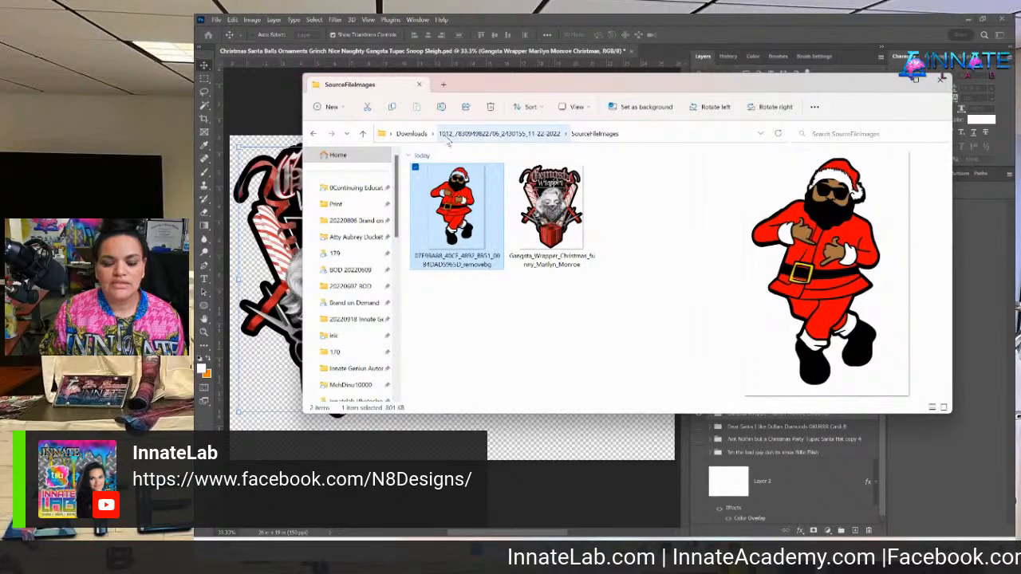
{"action": "left_click", "coordinate": [770, 436]}
{"action": "type", "text": "1"}
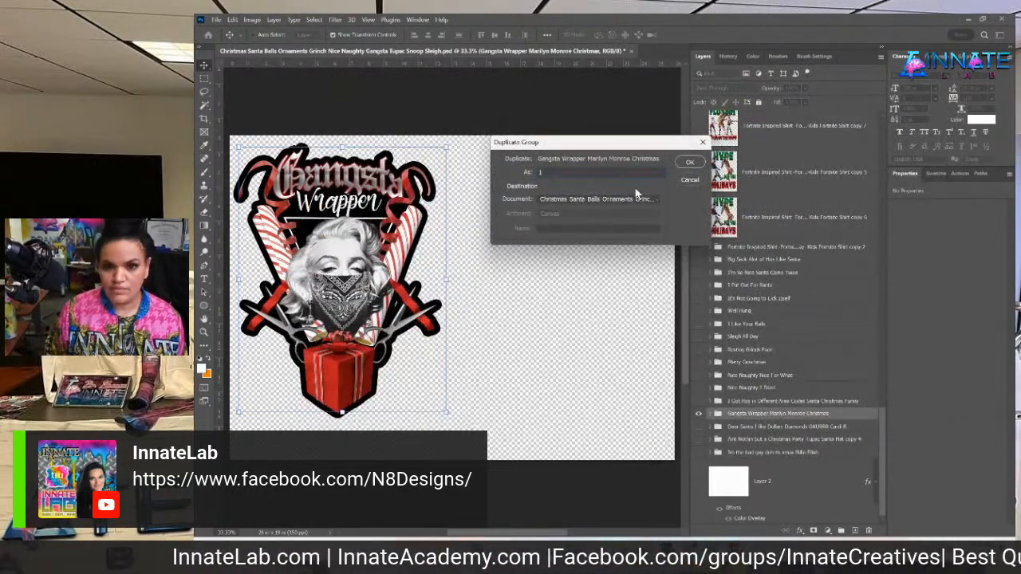
{"action": "type", "text": "012"}
{"action": "key", "text": "Return"}
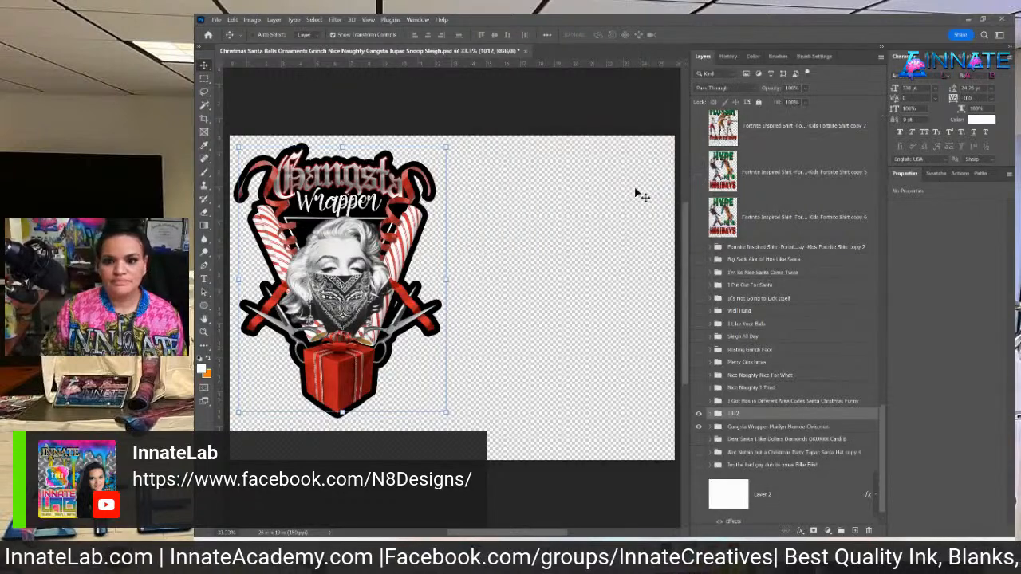
{"action": "left_click", "coordinate": [711, 415]}
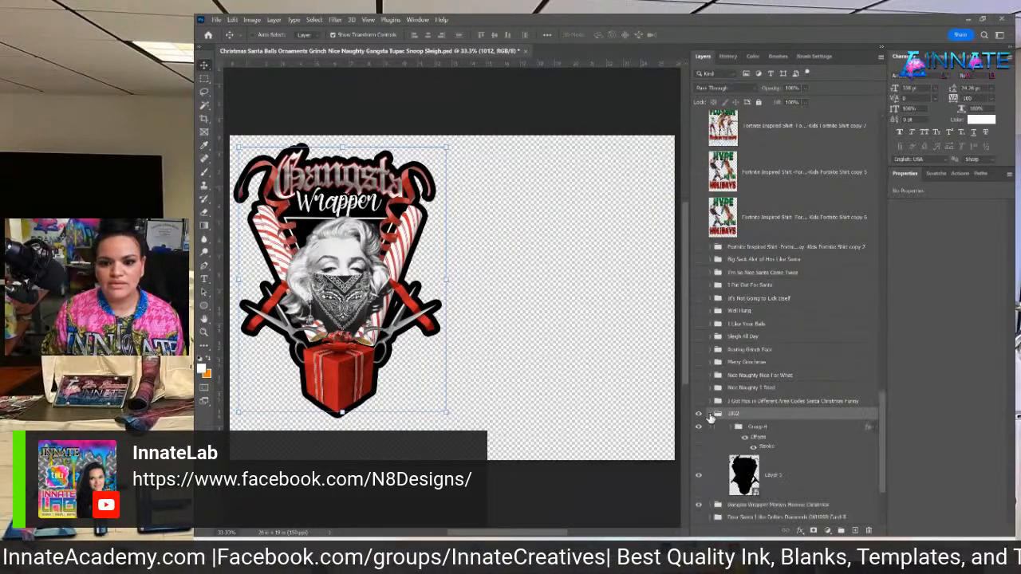
{"action": "scroll", "coordinate": [712, 417], "scroll_direction": "down", "scroll_amount": 3}
{"action": "left_click", "coordinate": [750, 338]}
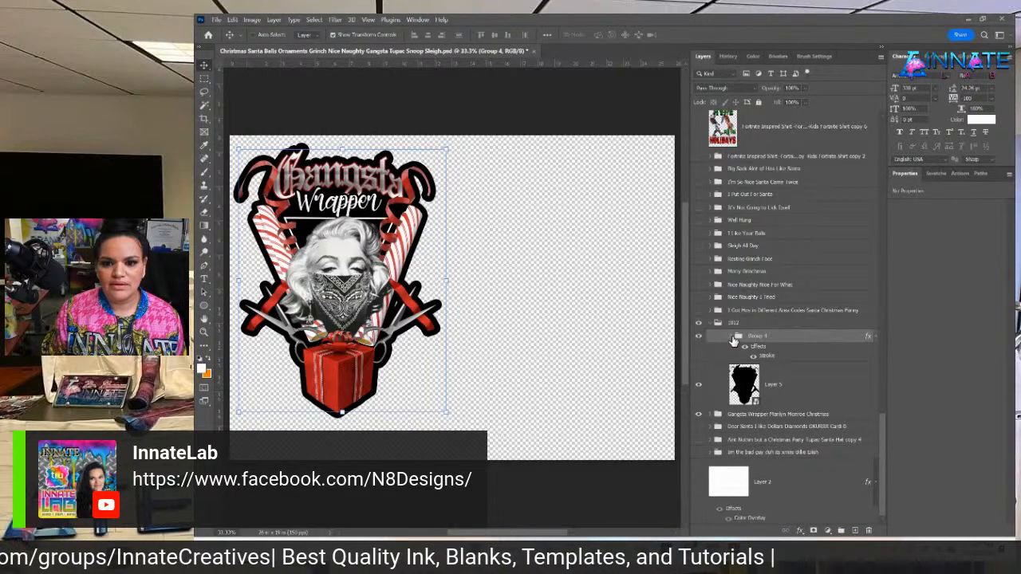
{"action": "left_click", "coordinate": [733, 338]}
{"action": "left_click", "coordinate": [732, 338]}
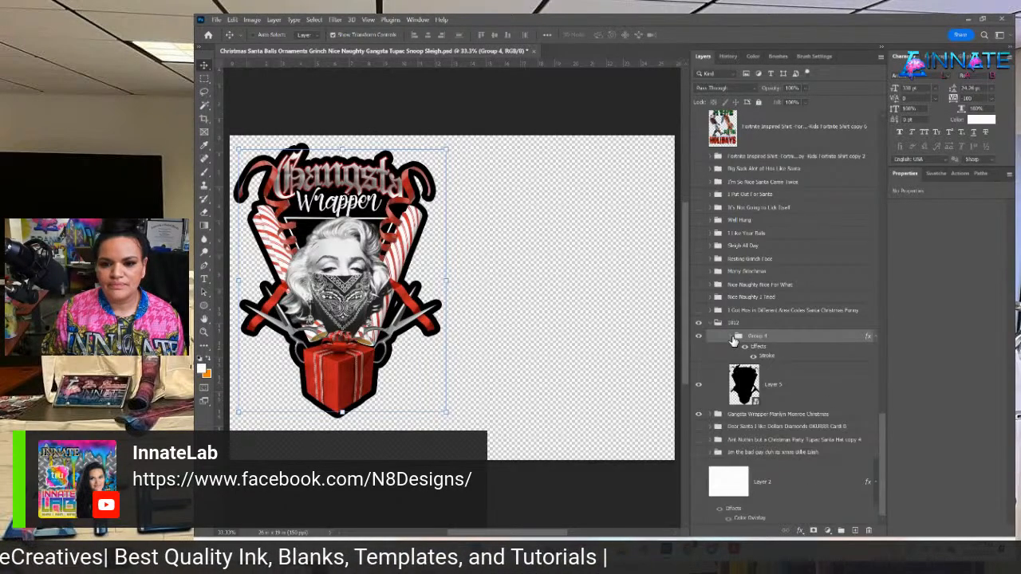
{"action": "scroll", "coordinate": [670, 339], "scroll_direction": "down", "scroll_amount": 1}
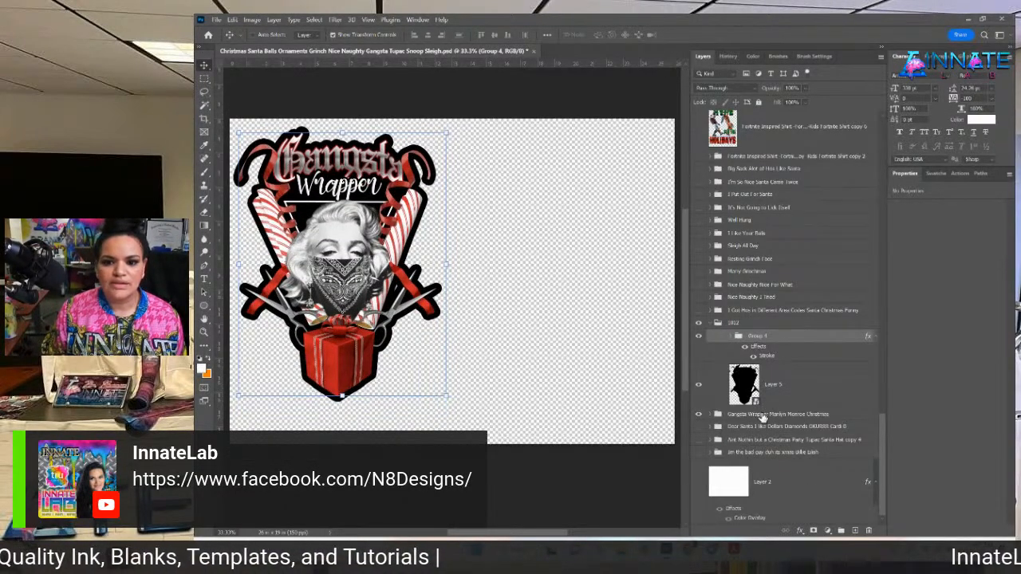
Place the dancing Santa image from the SourceFileImages folder into the duplicated group and stack its layer above Group 4.
{"action": "left_click", "coordinate": [762, 395]}
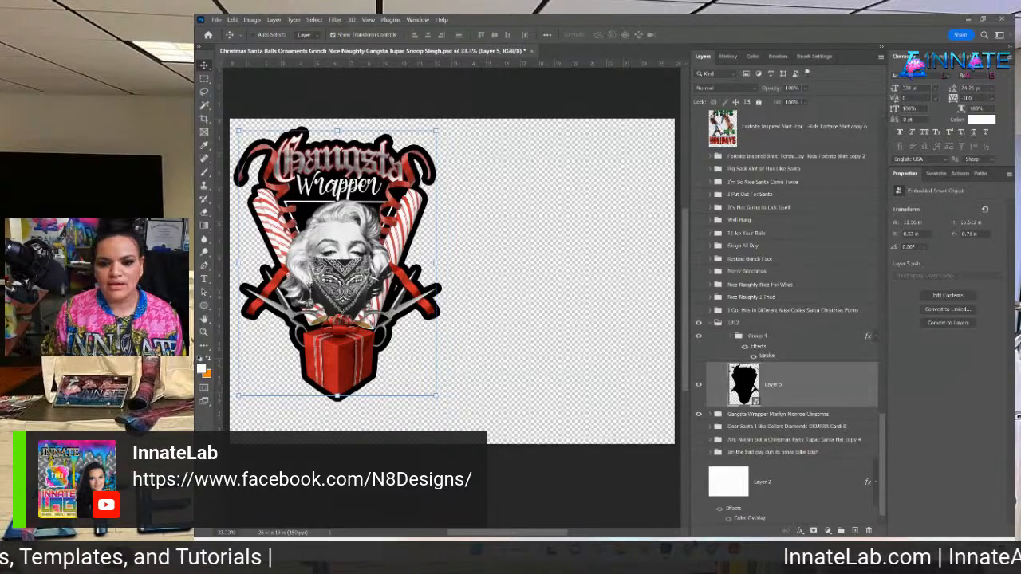
{"action": "mouse_move", "coordinate": [624, 550]}
{"action": "left_click", "coordinate": [675, 497]}
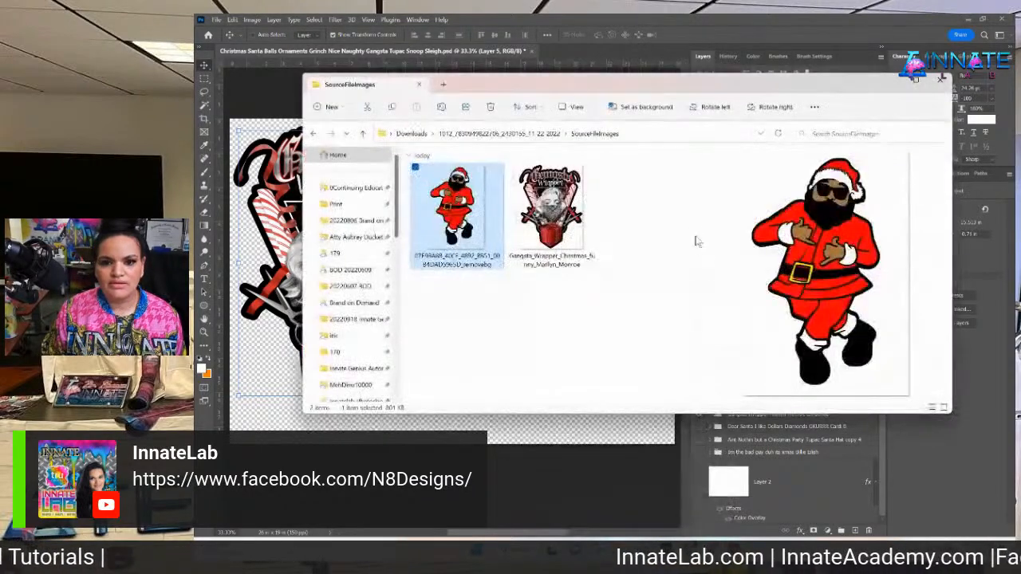
{"action": "left_click_drag", "start_coordinate": [682, 86], "coordinate": [827, 88]}
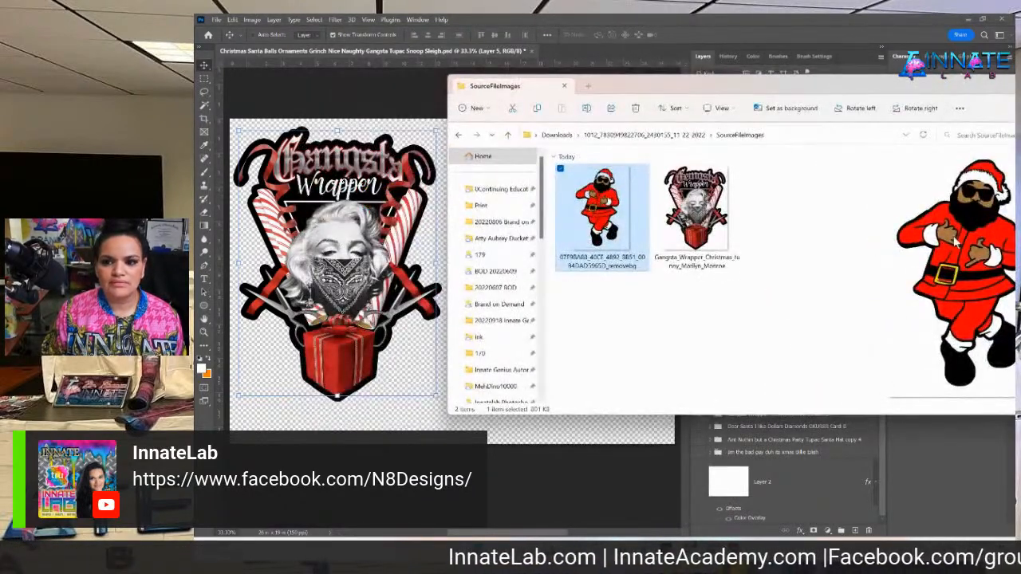
{"action": "left_click", "coordinate": [221, 53]}
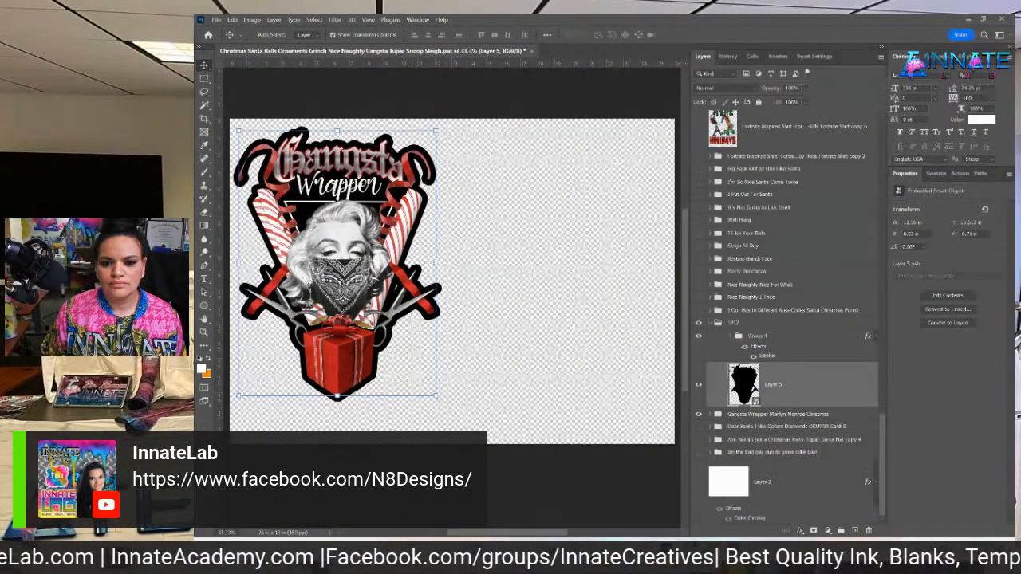
{"action": "mouse_move", "coordinate": [624, 550]}
{"action": "left_click", "coordinate": [678, 496]}
{"action": "left_click_drag", "start_coordinate": [631, 239], "coordinate": [306, 217]}
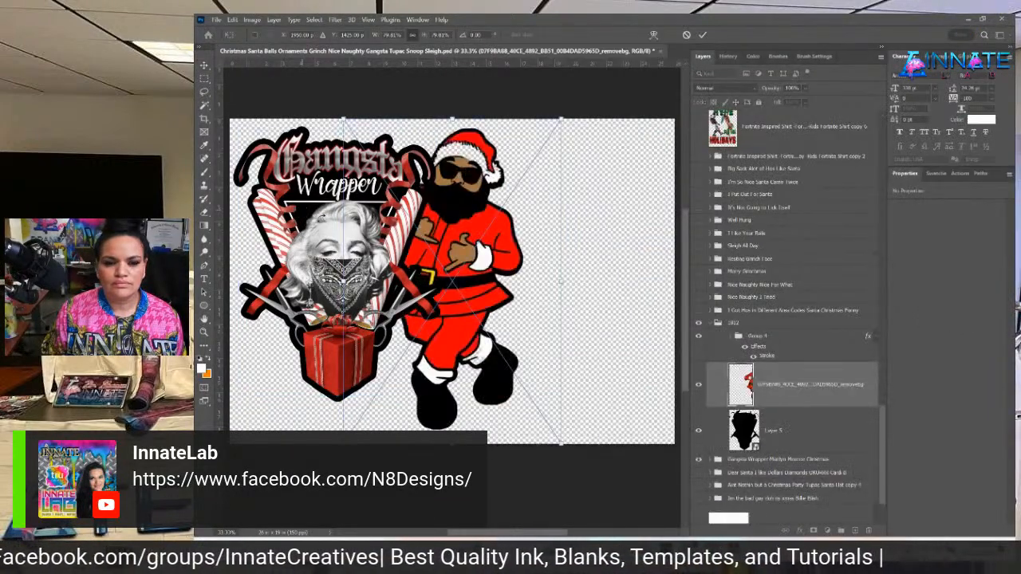
{"action": "left_click_drag", "start_coordinate": [802, 379], "coordinate": [790, 334]}
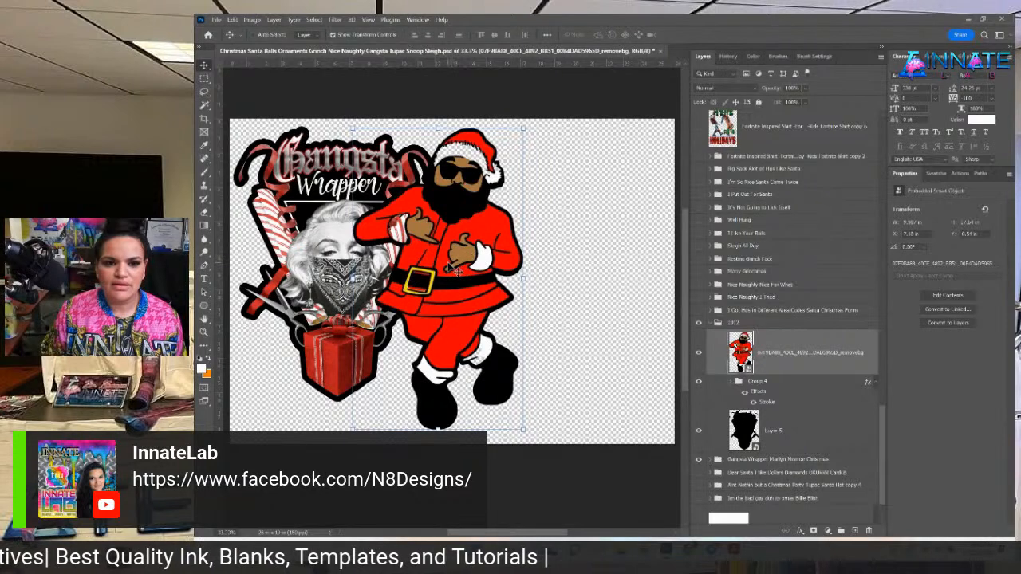
Scale the Santa image down to about 68% and position it on the empty canvas beside the Gangsta Wrapper artwork.
{"action": "left_click_drag", "start_coordinate": [457, 272], "coordinate": [342, 255]}
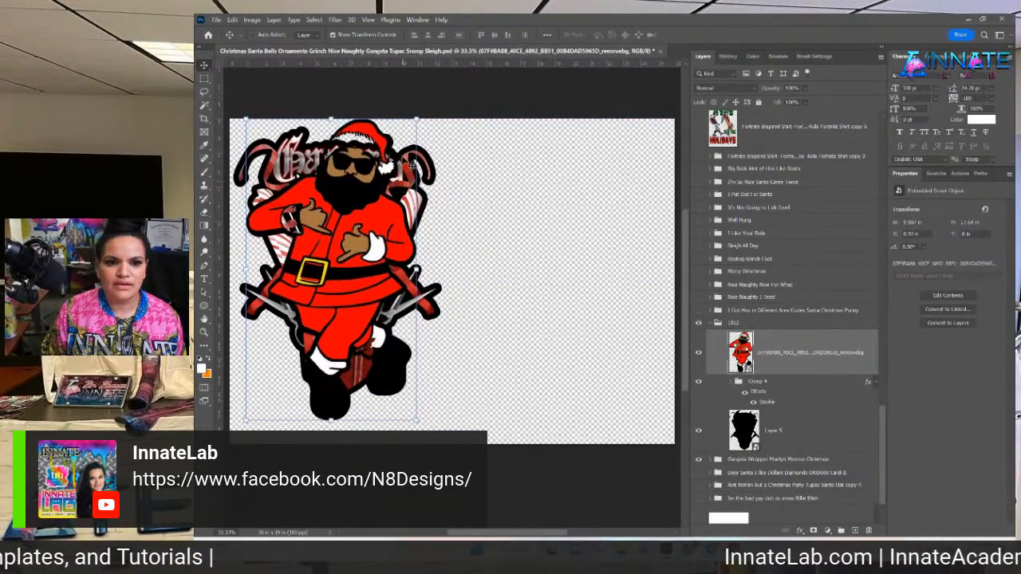
{"action": "left_click_drag", "start_coordinate": [417, 119], "coordinate": [553, 150]}
{"action": "left_click_drag", "start_coordinate": [589, 459], "coordinate": [556, 386]}
{"action": "left_click_drag", "start_coordinate": [496, 323], "coordinate": [570, 335]}
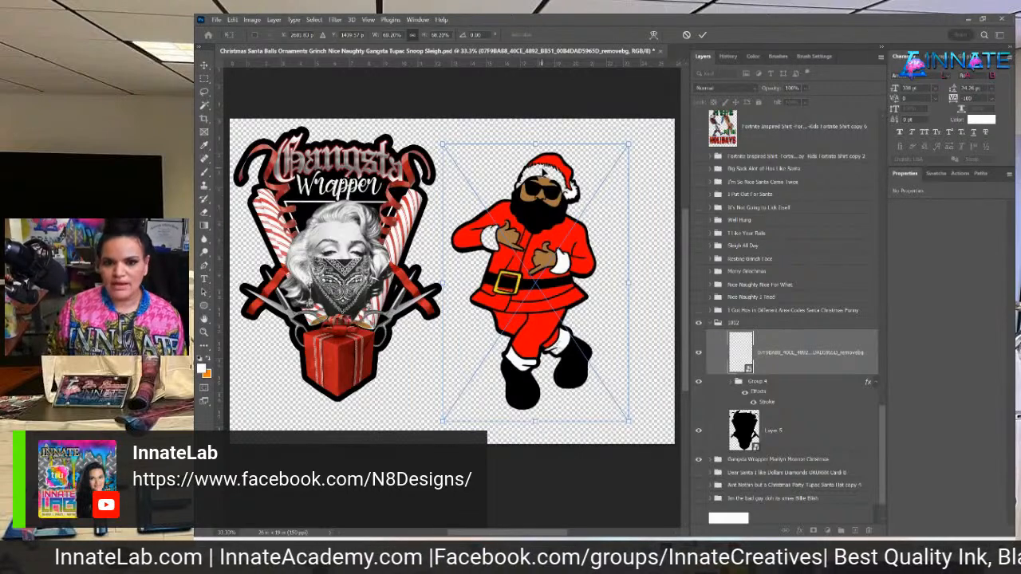
{"action": "key", "text": "Return"}
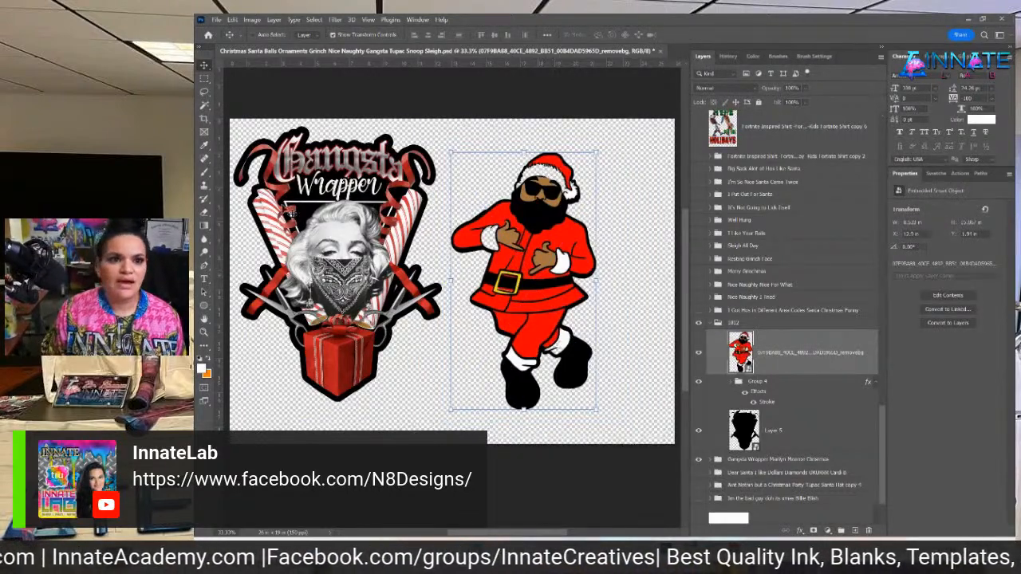
Select the Santa's full silhouette by selecting the transparent area around it with the Magic Wand and inverting the selection.
{"action": "left_click", "coordinate": [205, 105]}
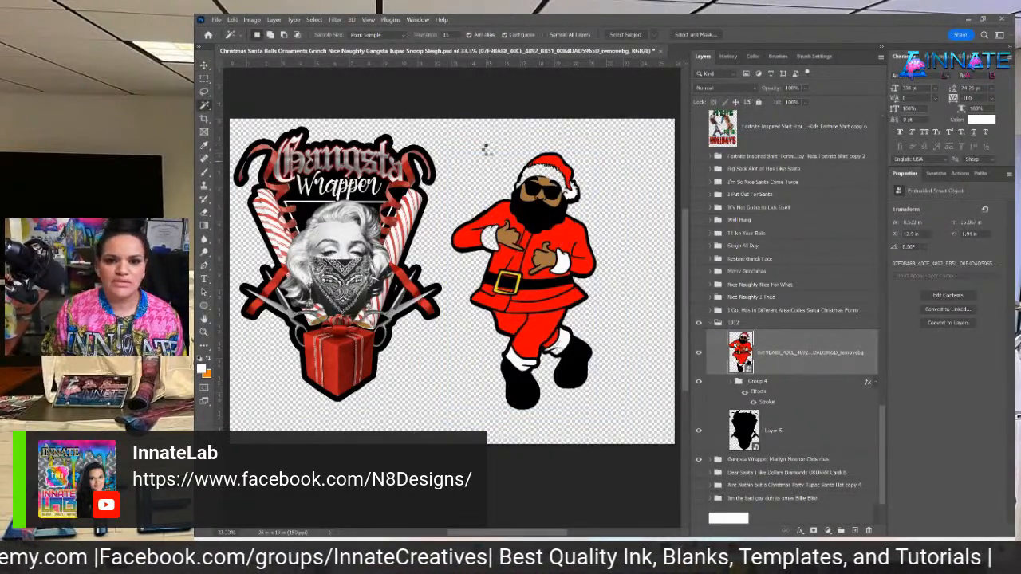
{"action": "left_click", "coordinate": [314, 20]}
{"action": "left_click", "coordinate": [334, 59]}
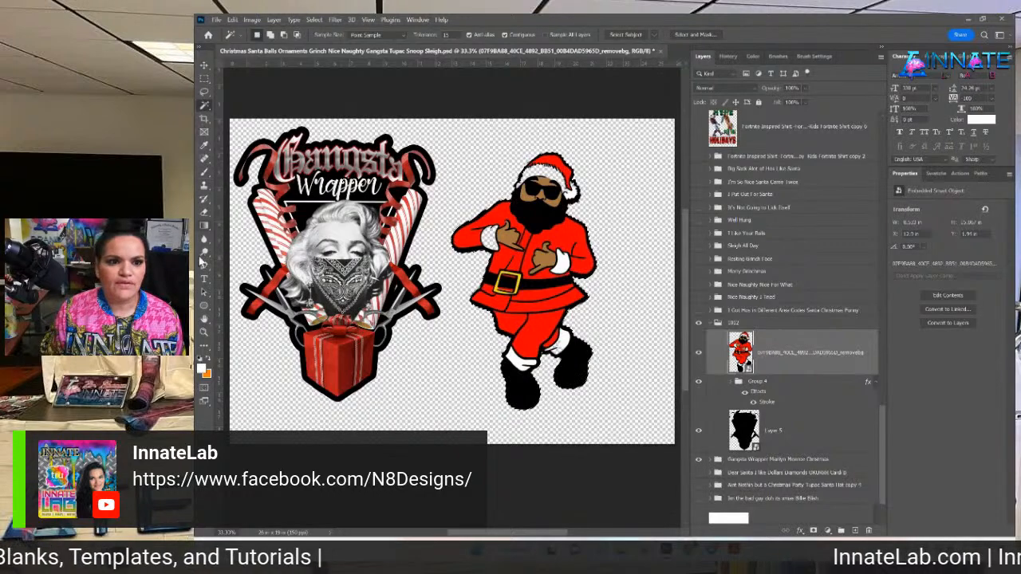
Fill the Santa silhouette with white on a new layer using the Paint Bucket, and stack that layer directly beneath the Santa image.
{"action": "left_click", "coordinate": [204, 226]}
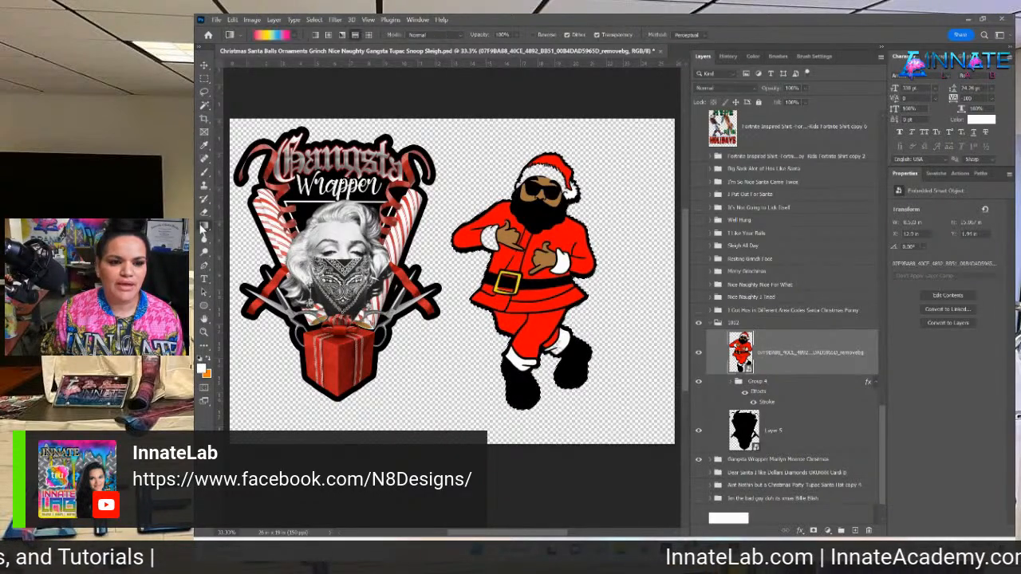
{"action": "left_click", "coordinate": [240, 243]}
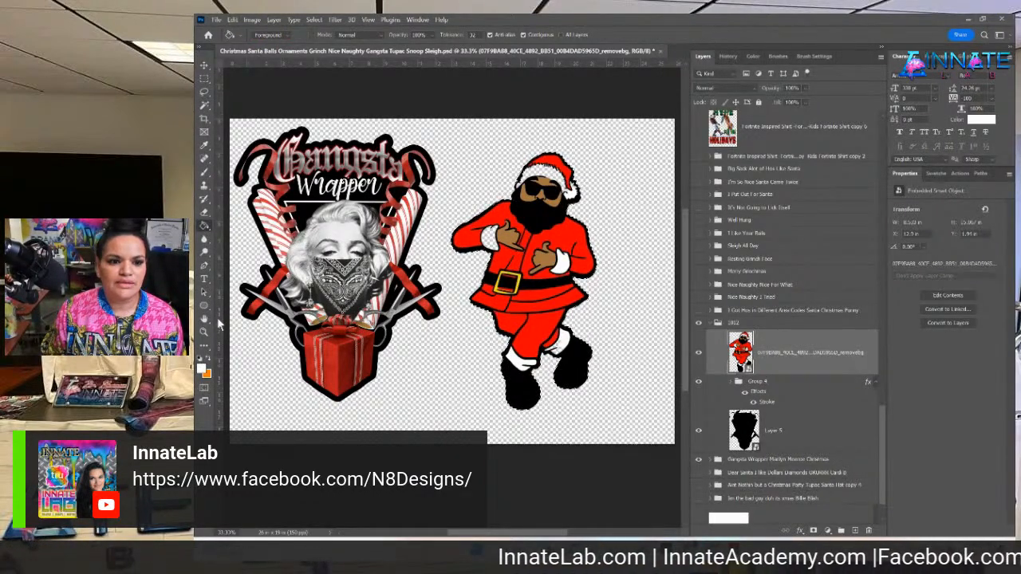
{"action": "left_click", "coordinate": [199, 359]}
{"action": "left_click", "coordinate": [209, 358]}
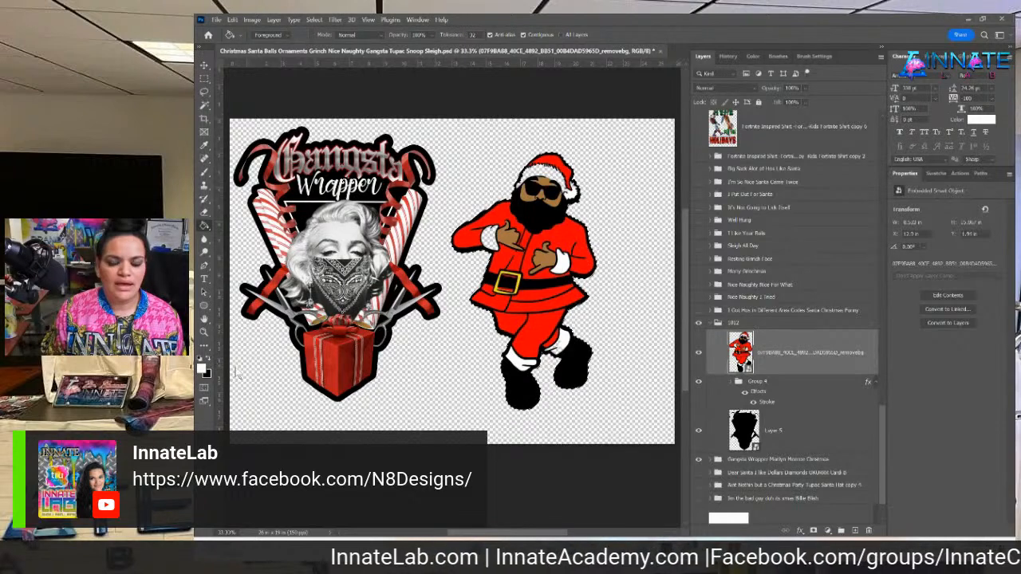
{"action": "left_click", "coordinate": [552, 232]}
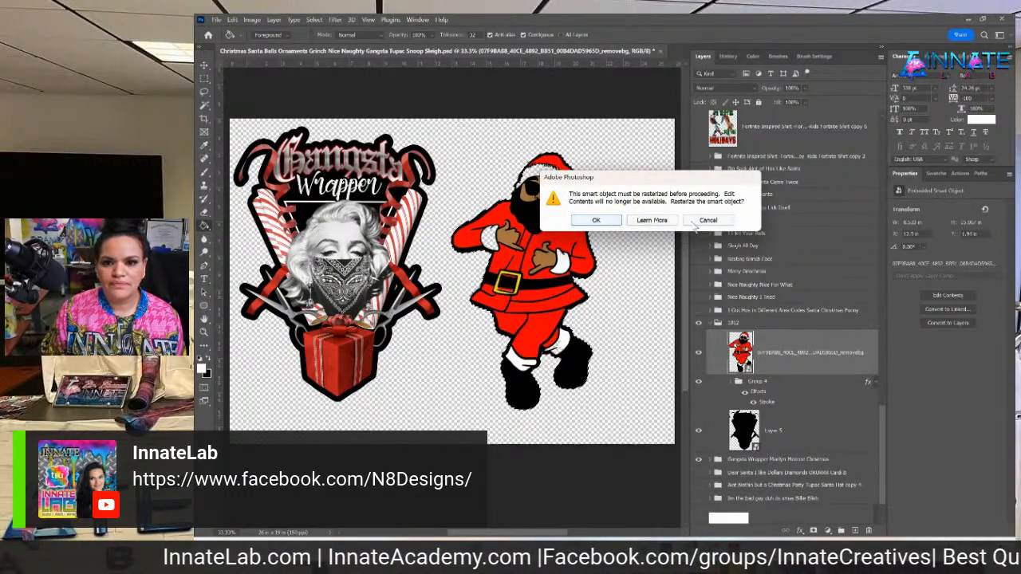
{"action": "left_click", "coordinate": [702, 221]}
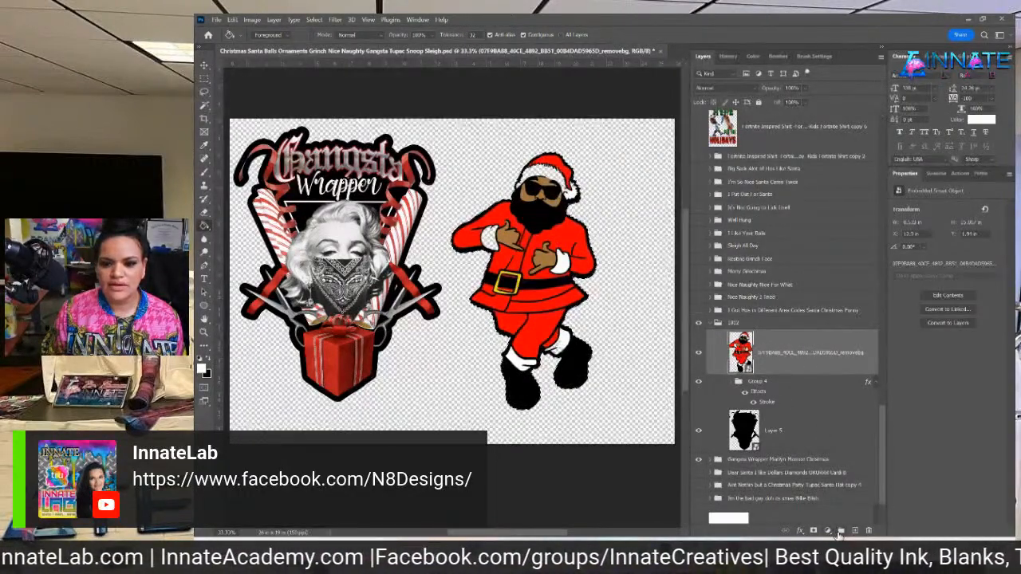
{"action": "left_click", "coordinate": [854, 531]}
{"action": "left_click", "coordinate": [558, 241]}
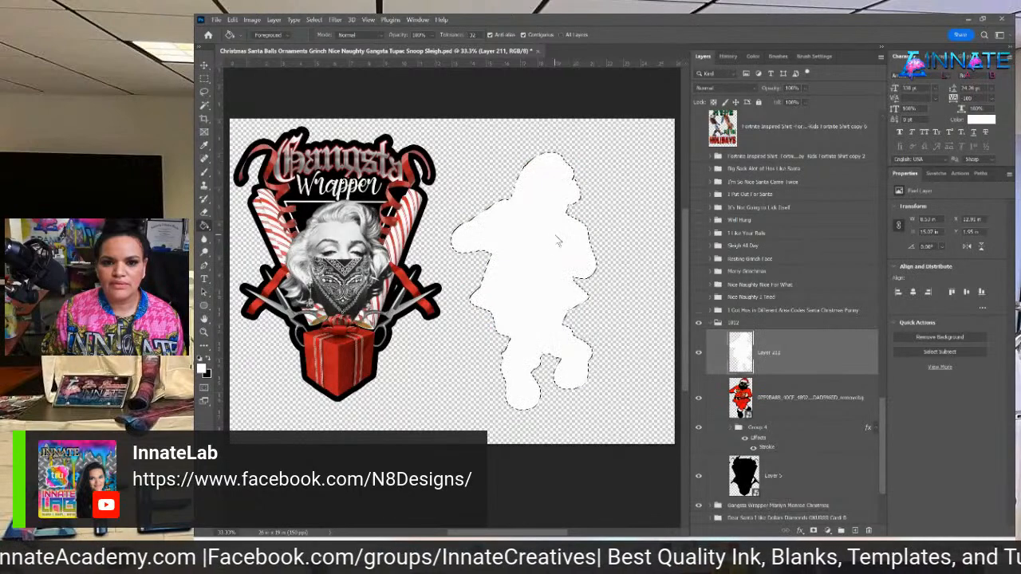
{"action": "left_click_drag", "start_coordinate": [788, 361], "coordinate": [785, 405]}
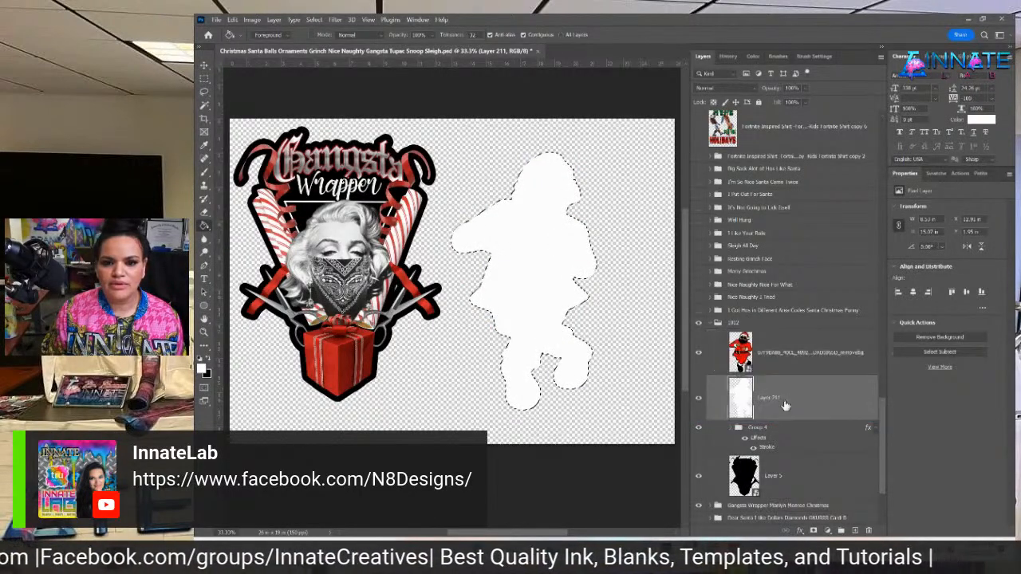
{"action": "left_click", "coordinate": [774, 345], "text": "shift"}
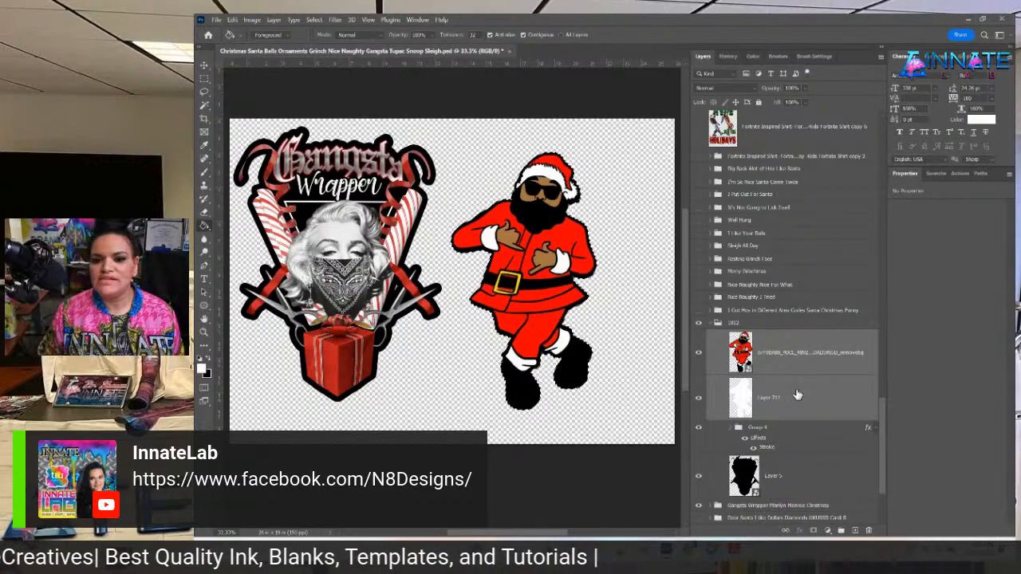
Rename the Santa image layer as Gangsta Santa.
{"action": "double_click", "coordinate": [786, 353]}
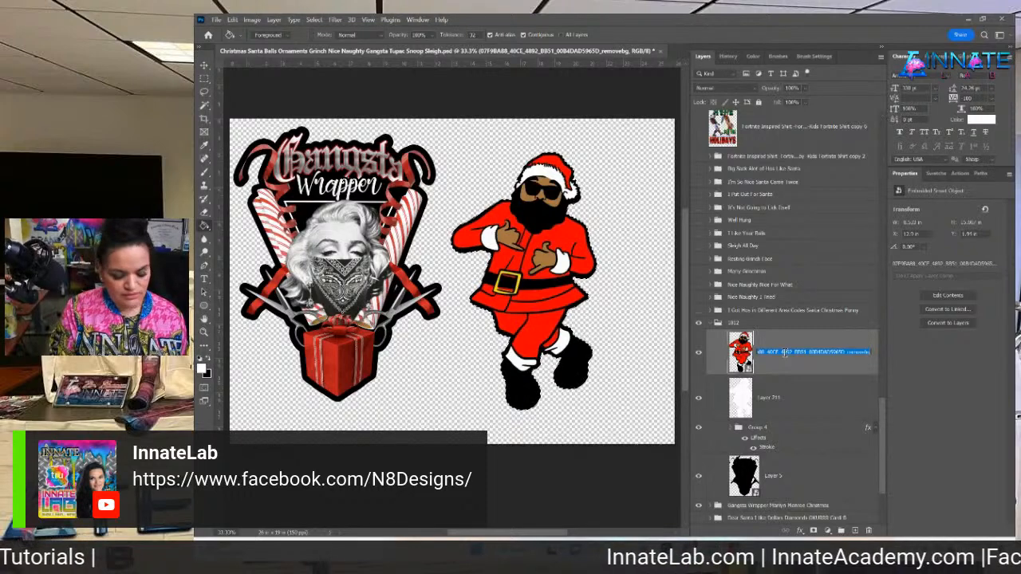
{"action": "type", "text": "thu"}
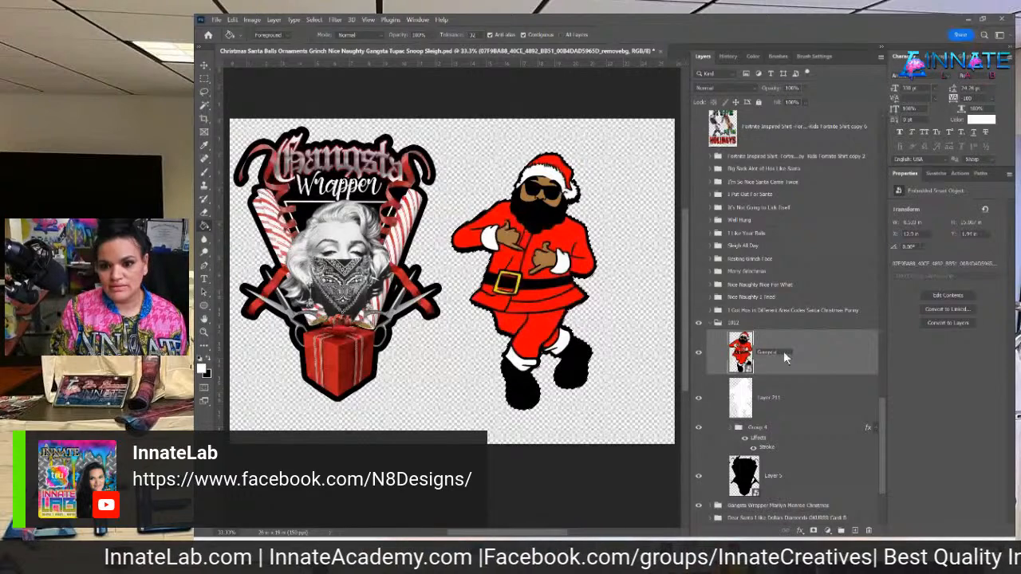
{"action": "type", "text": "Gangsta Santa"}
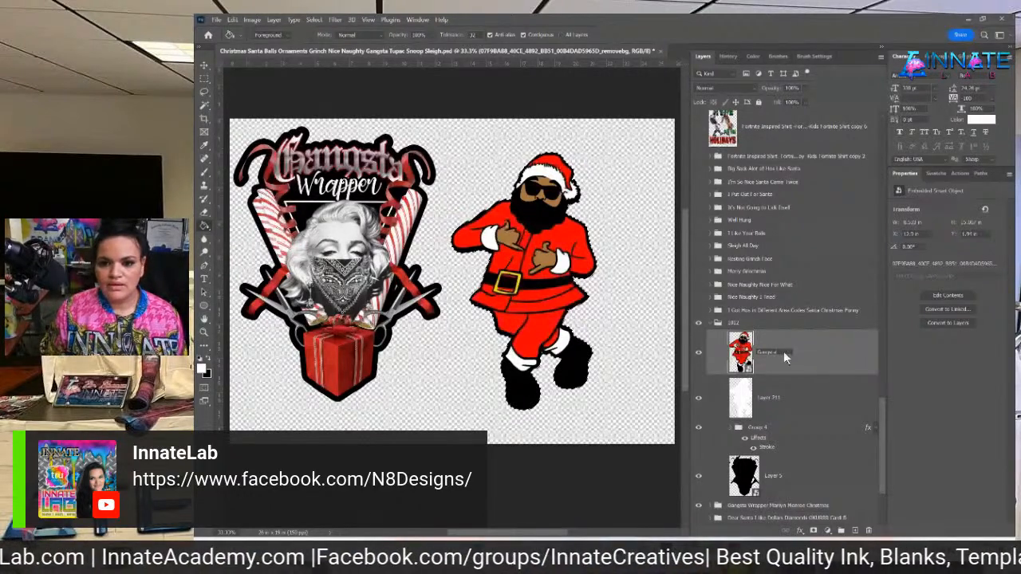
{"action": "key", "text": "Return"}
Copy the Santa layer's name and append Gangsta Santa to the order group's name.
{"action": "double_click", "coordinate": [782, 351]}
{"action": "key", "text": "ctrl+c"}
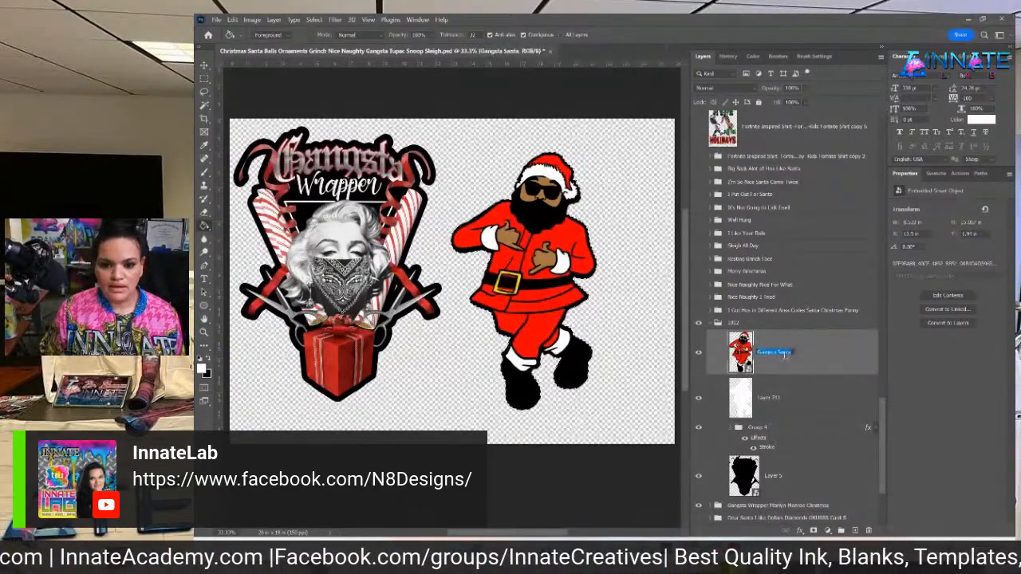
{"action": "double_click", "coordinate": [751, 322]}
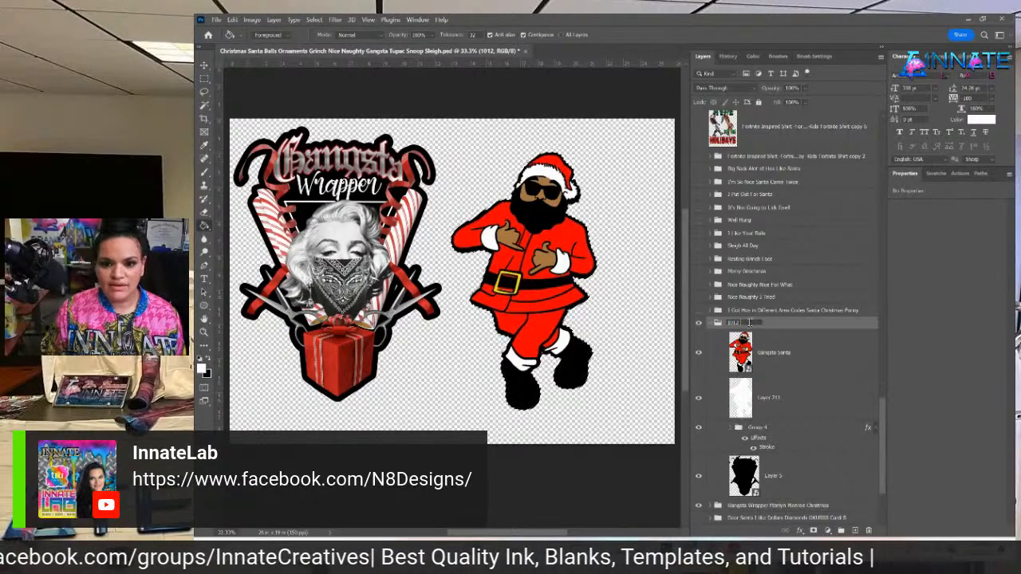
{"action": "key", "text": "ctrl+v"}
{"action": "key", "text": "Return"}
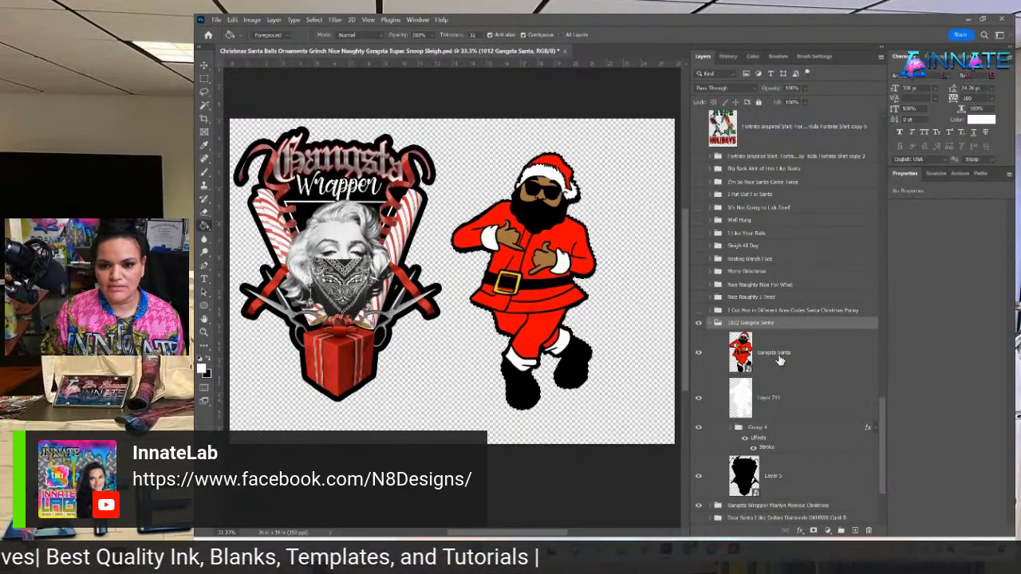
Merge the Gangsta Santa layer with the white silhouette layer beneath it.
{"action": "left_click", "coordinate": [780, 361]}
{"action": "left_click", "coordinate": [789, 406], "text": "shift"}
{"action": "right_click", "coordinate": [789, 406]}
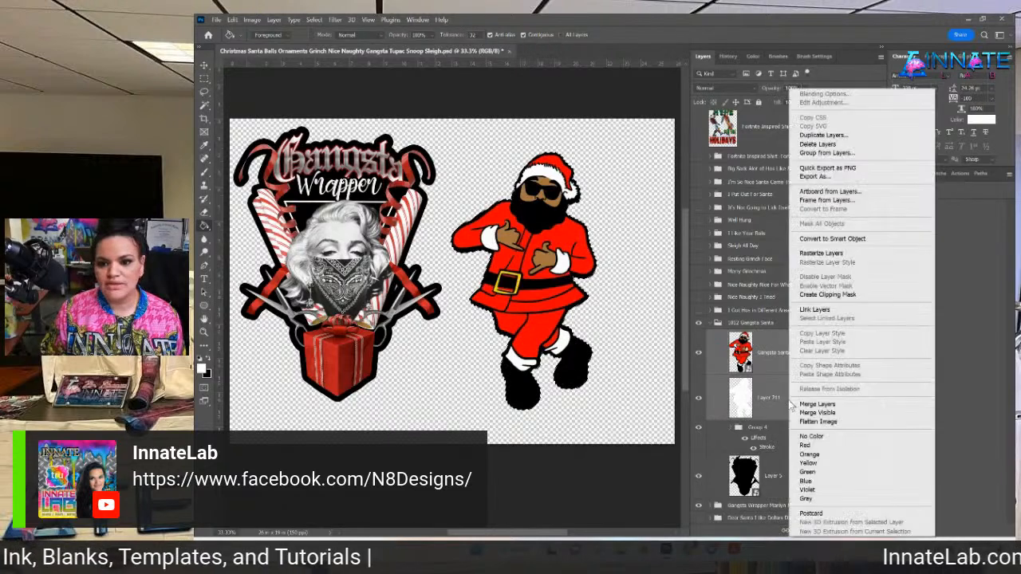
{"action": "left_click", "coordinate": [818, 405]}
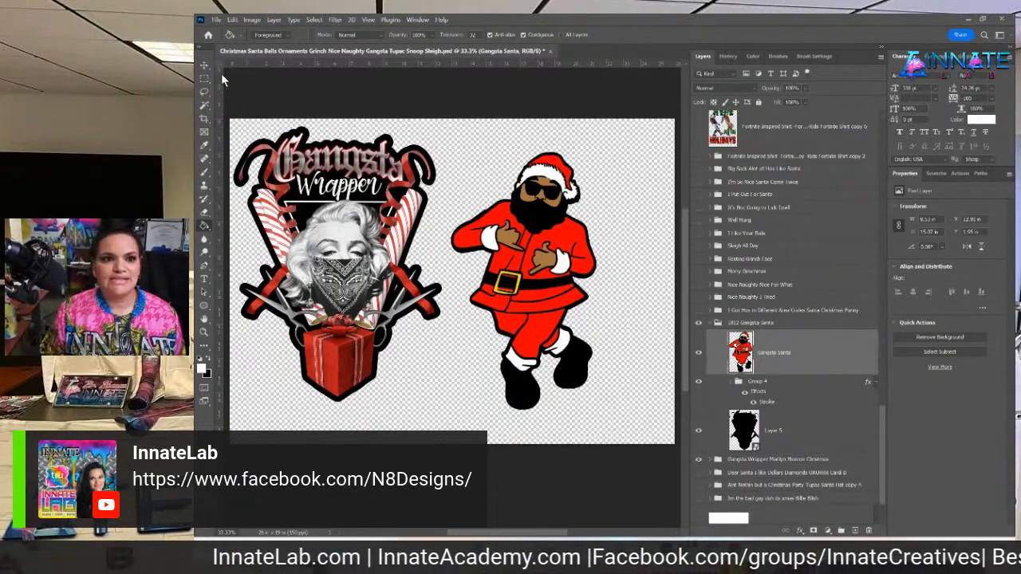
Scale the merged Santa to about 77% and position it over the Marilyn Monroe portrait in the Gangsta Wrapper artwork.
{"action": "key", "text": "v"}
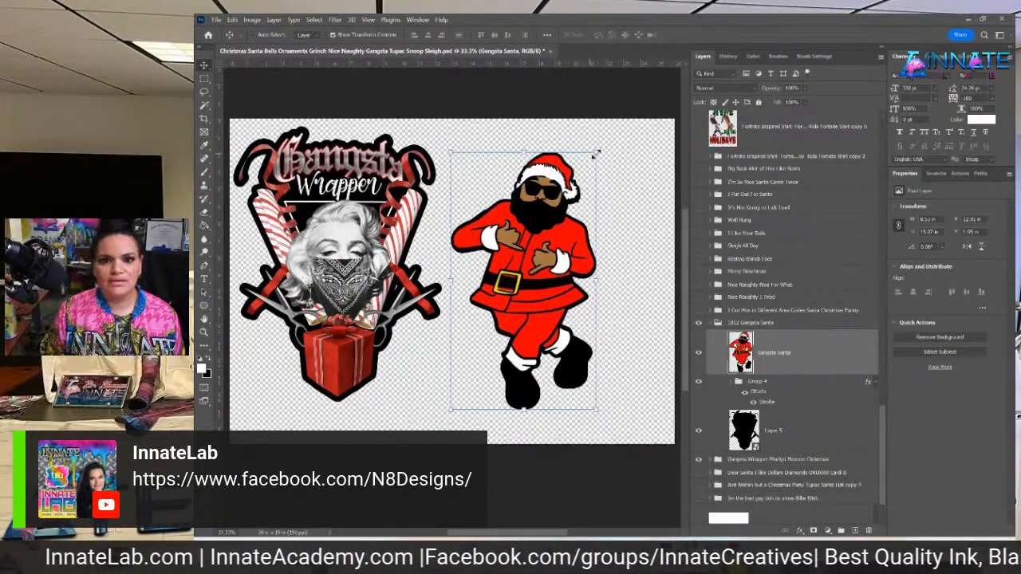
{"action": "left_click_drag", "start_coordinate": [597, 154], "coordinate": [568, 191]}
{"action": "left_click_drag", "start_coordinate": [471, 261], "coordinate": [347, 226]}
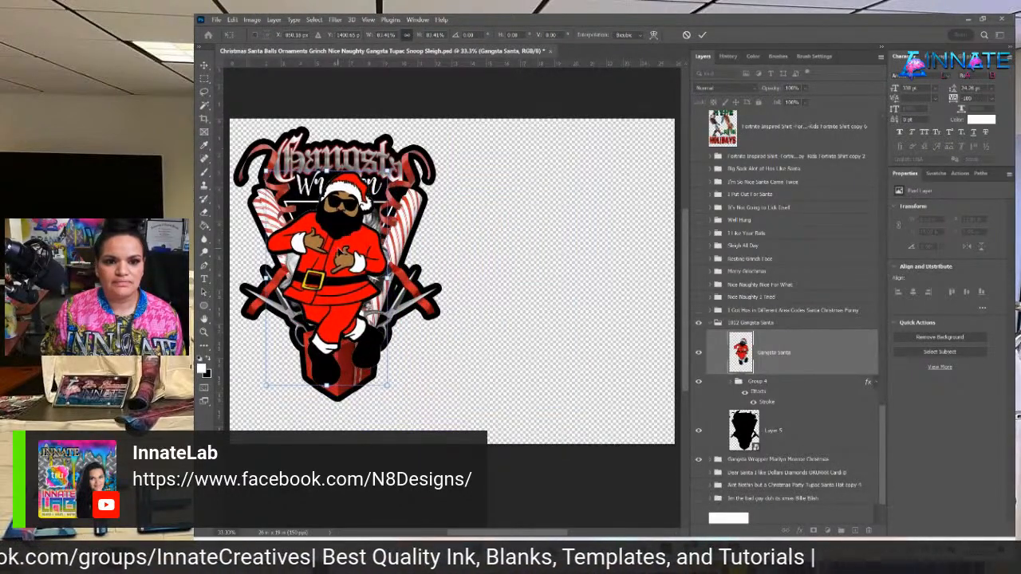
{"action": "left_click_drag", "start_coordinate": [387, 384], "coordinate": [356, 327]}
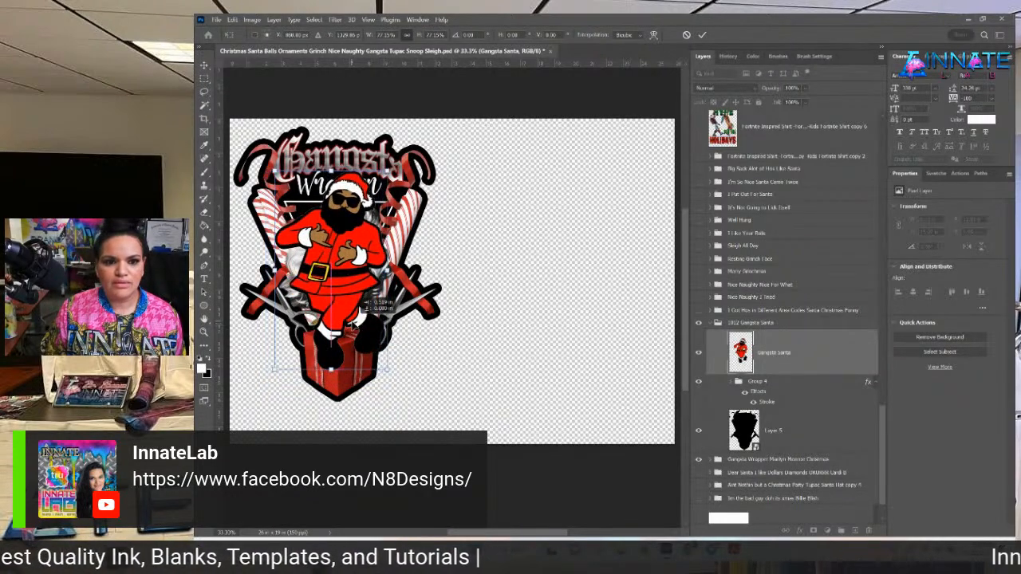
{"action": "key", "text": "Return"}
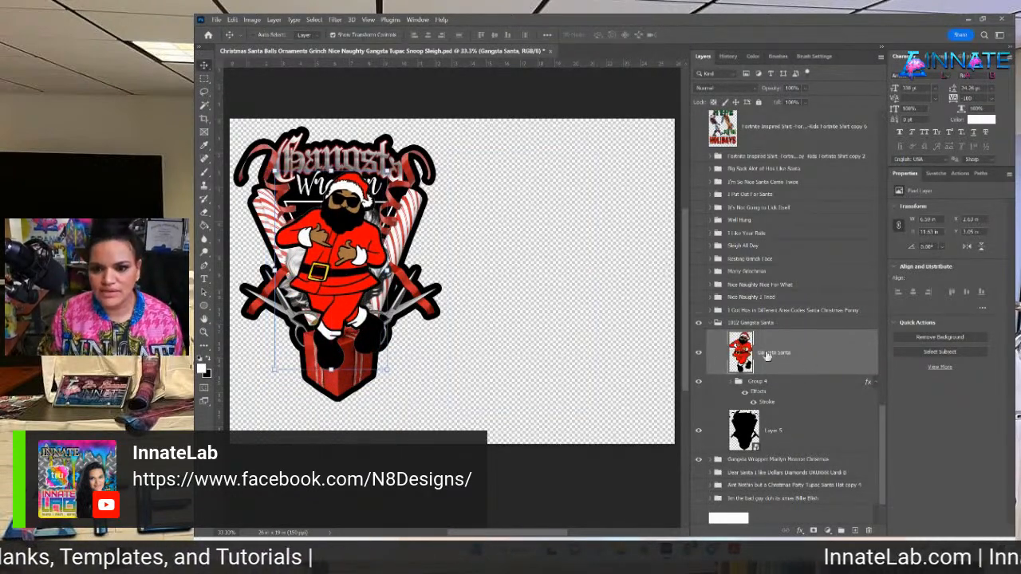
Hide the masked portrait layer in Group 4 and move the Gangsta Santa layer into that group, directly beneath the red gift box.
{"action": "left_click", "coordinate": [731, 386]}
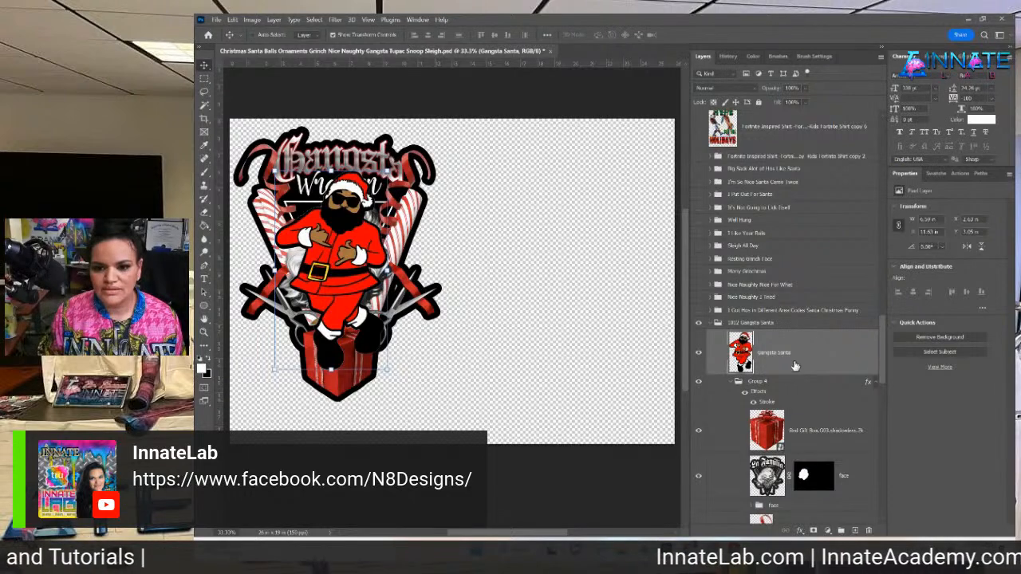
{"action": "scroll", "coordinate": [790, 363], "scroll_direction": "down", "scroll_amount": 5}
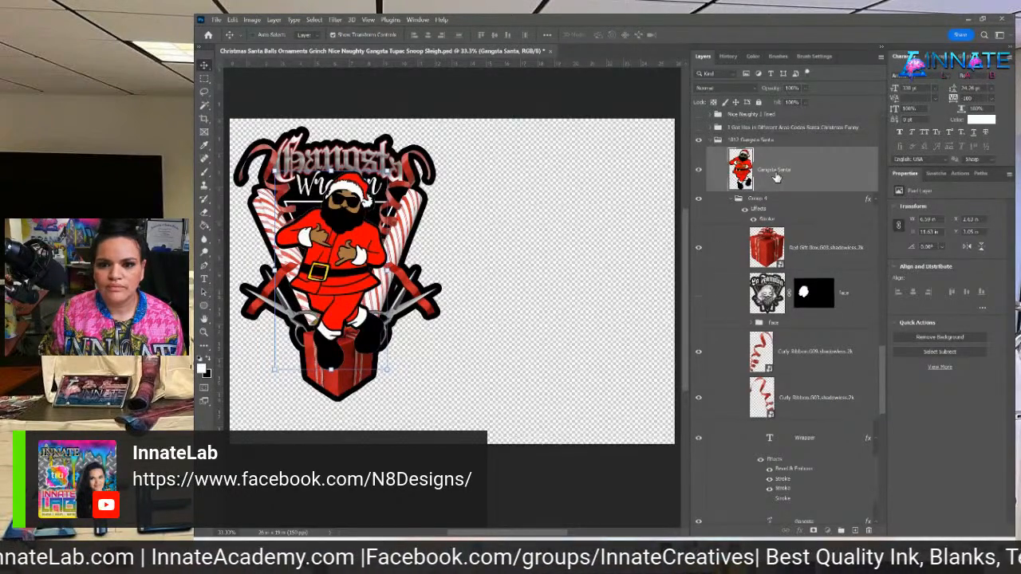
{"action": "left_click_drag", "start_coordinate": [776, 178], "coordinate": [778, 271]}
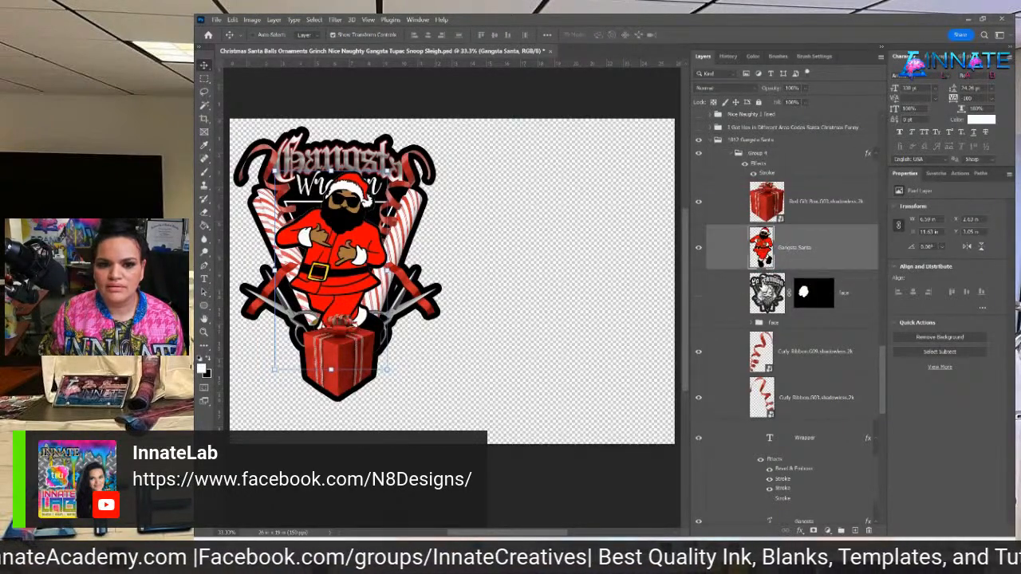
{"action": "scroll", "coordinate": [850, 399], "scroll_direction": "up", "scroll_amount": 2}
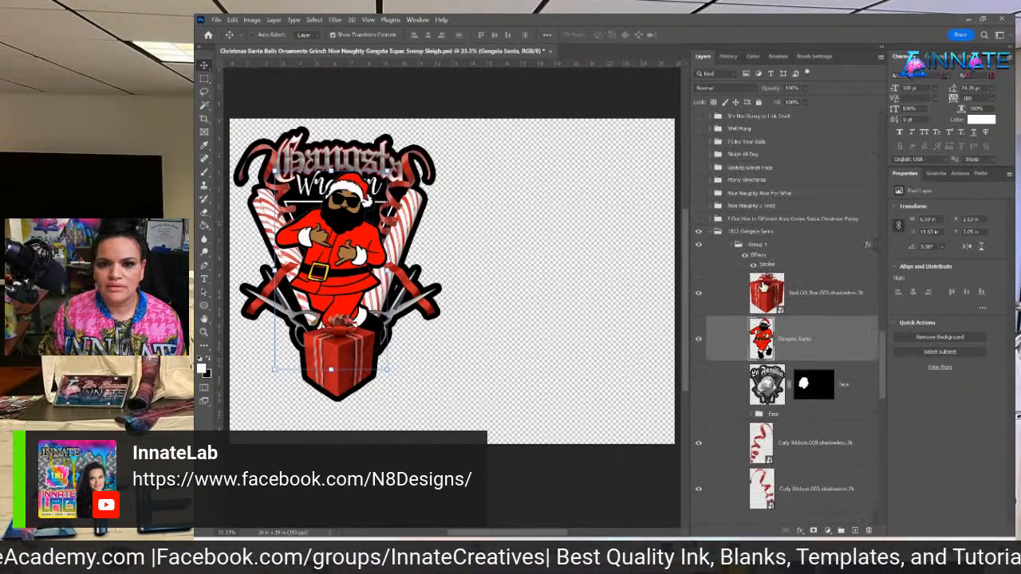
Place the masked portrait layer in its own hidden, collapsed group and preview the Face group beneath it.
{"action": "left_click", "coordinate": [856, 398]}
{"action": "key", "text": "ctrl+g"}
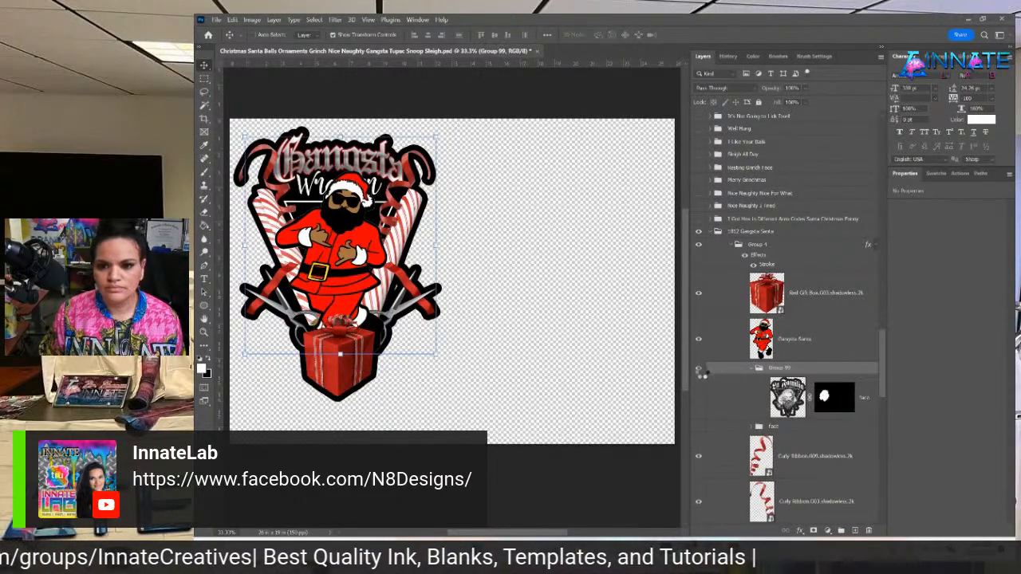
{"action": "left_click", "coordinate": [699, 372]}
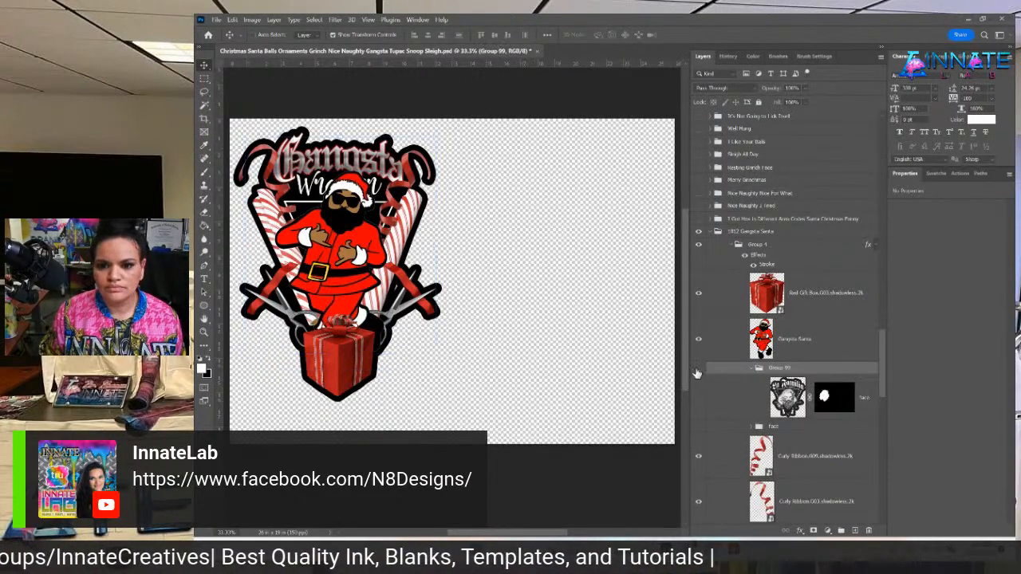
{"action": "left_click", "coordinate": [754, 370]}
{"action": "left_click", "coordinate": [790, 383]}
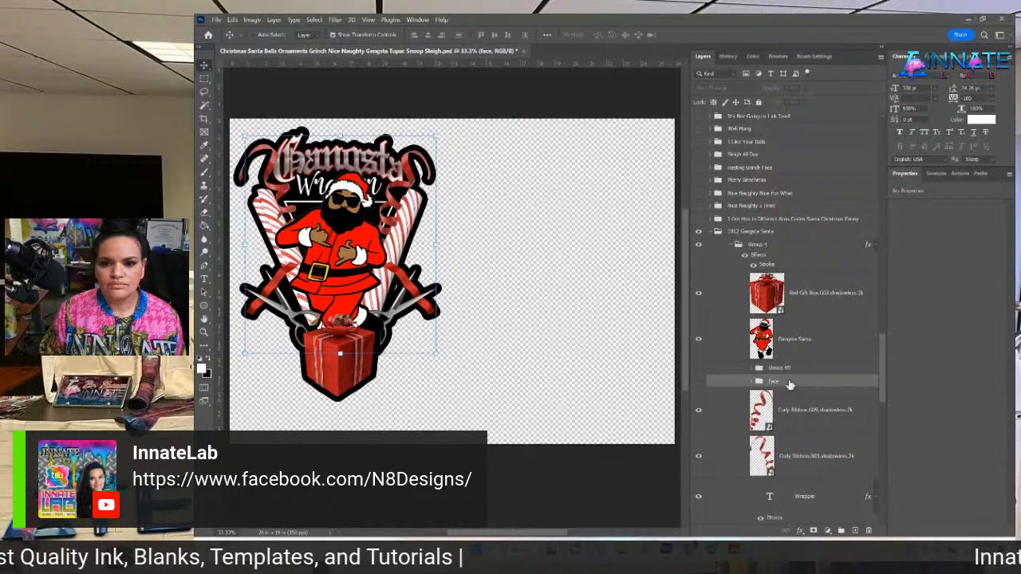
{"action": "left_click", "coordinate": [698, 382]}
{"action": "left_click", "coordinate": [698, 383]}
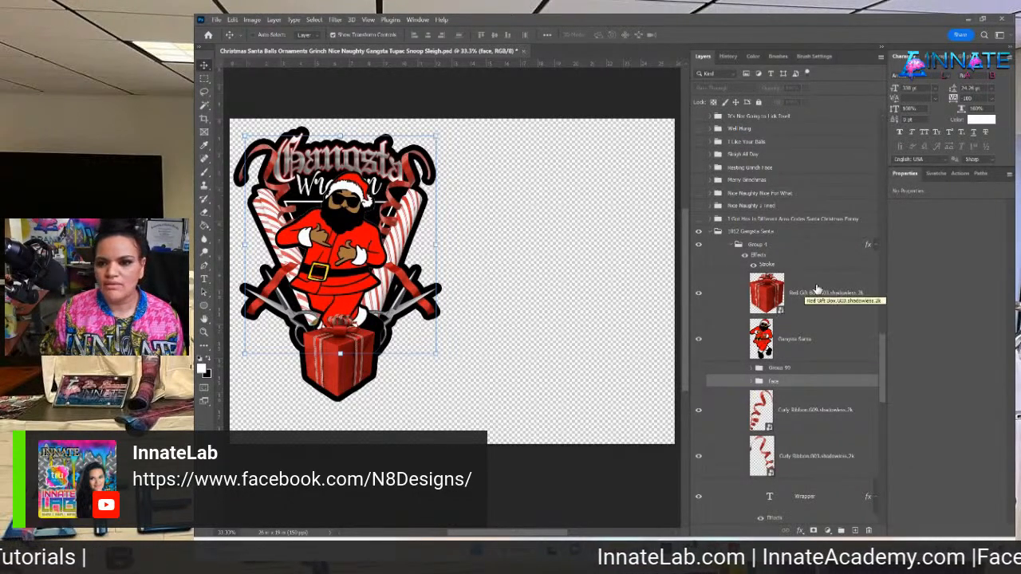
Move the Gangsta Santa layer directly above the curly ribbon layers and scale it to about 89% so it clears the Wrapper text.
{"action": "left_click", "coordinate": [806, 341]}
{"action": "scroll", "coordinate": [806, 339], "scroll_direction": "down", "scroll_amount": 4}
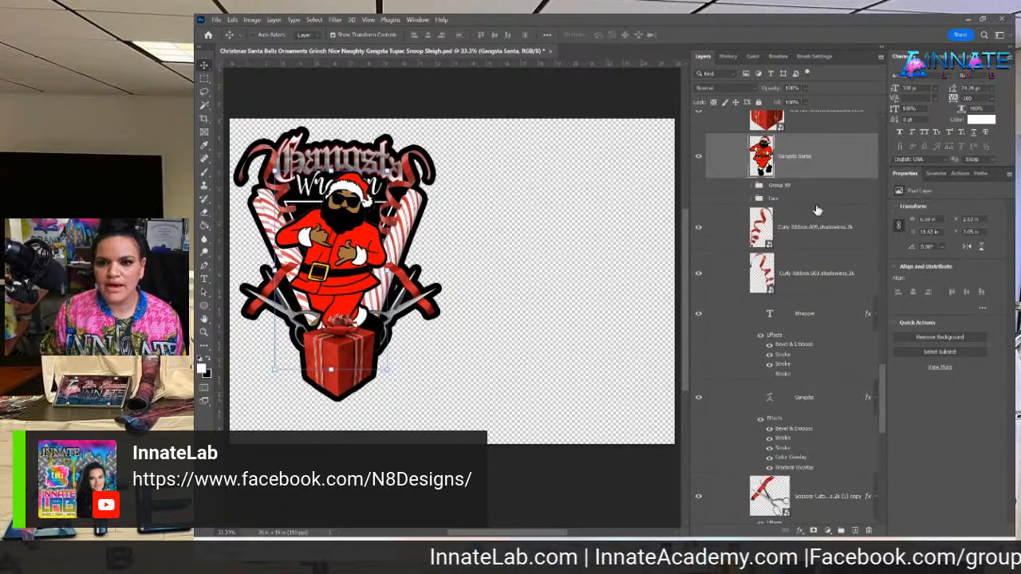
{"action": "scroll", "coordinate": [829, 214], "scroll_direction": "up", "scroll_amount": 2}
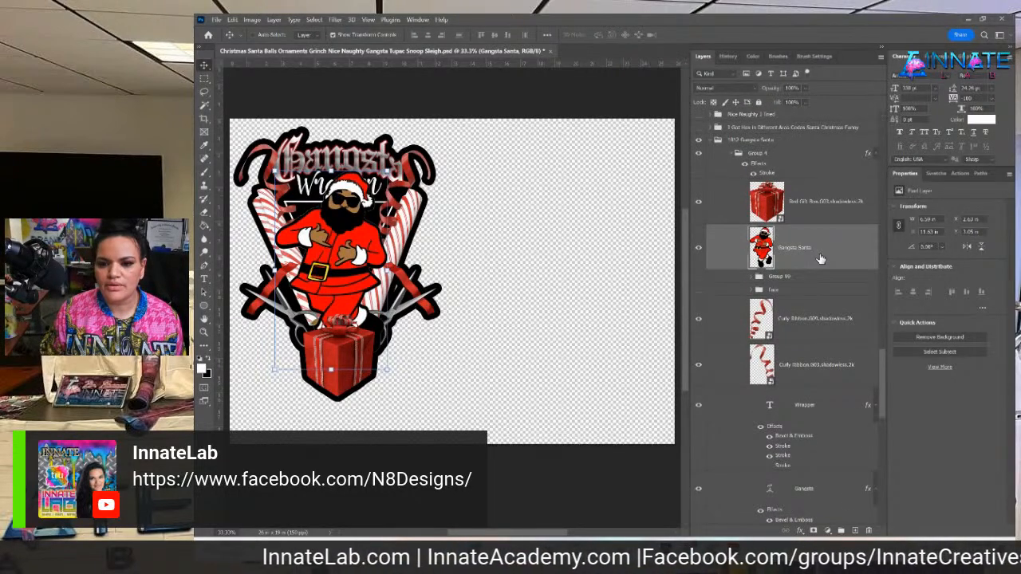
{"action": "left_click_drag", "start_coordinate": [819, 255], "coordinate": [817, 453]}
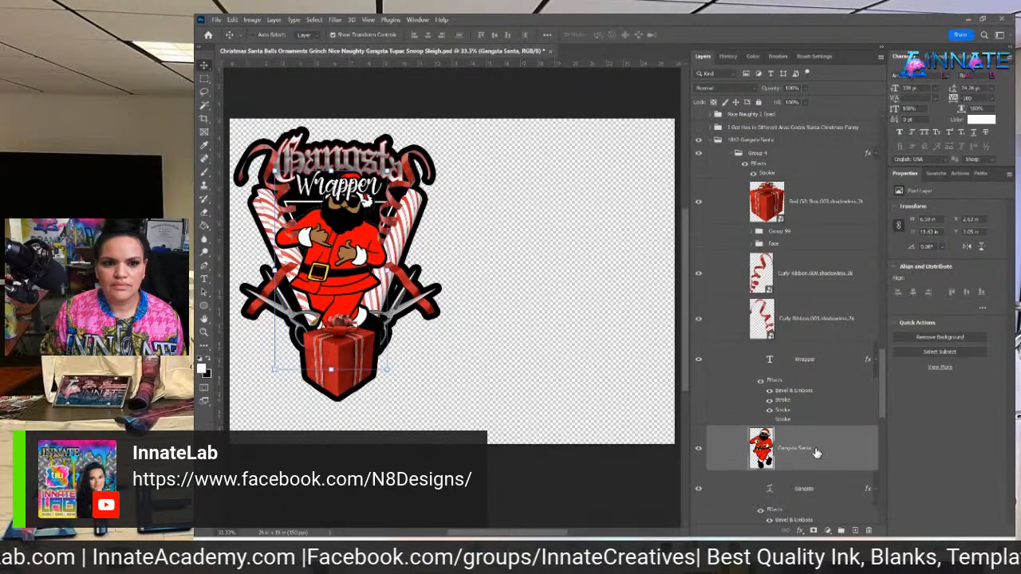
{"action": "scroll", "coordinate": [817, 454], "scroll_direction": "down", "scroll_amount": 2}
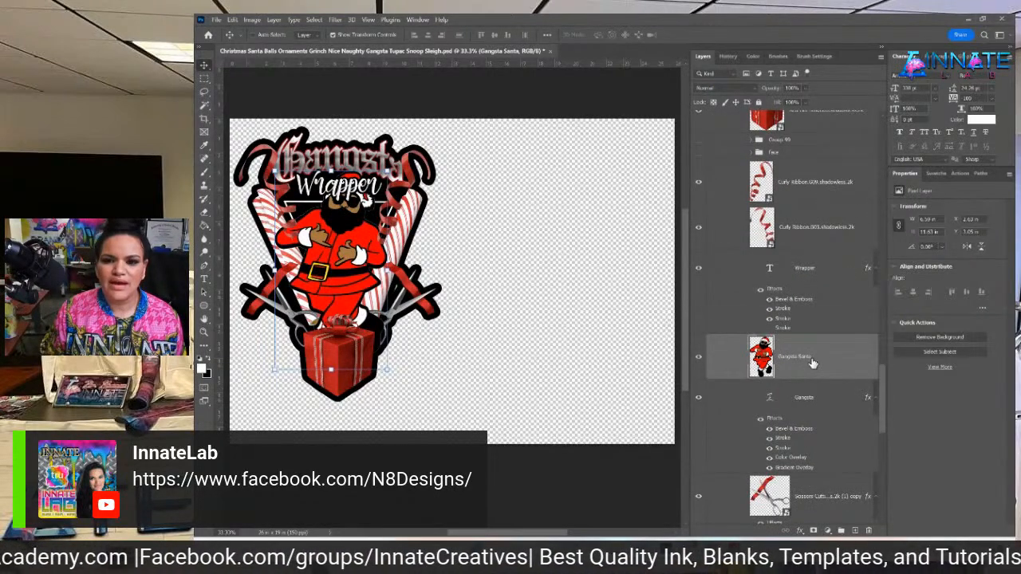
{"action": "left_click_drag", "start_coordinate": [812, 364], "coordinate": [806, 167]}
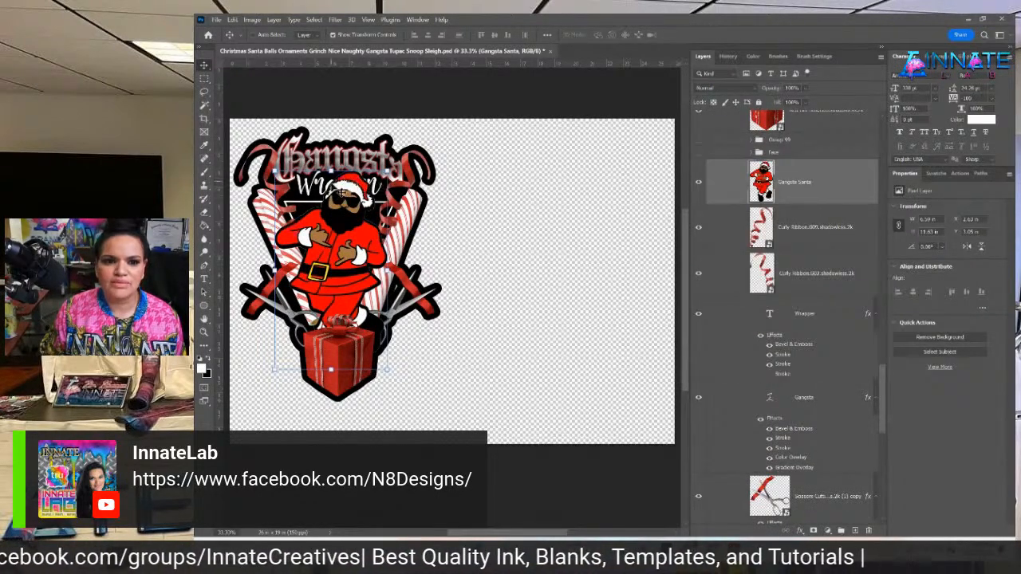
{"action": "left_click_drag", "start_coordinate": [331, 171], "coordinate": [332, 196]}
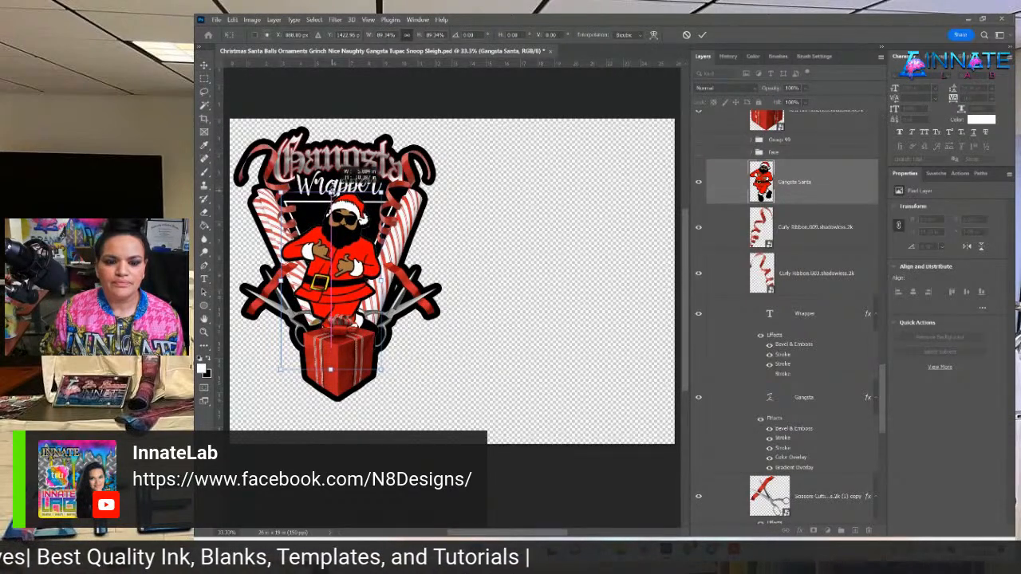
{"action": "key", "text": "Return"}
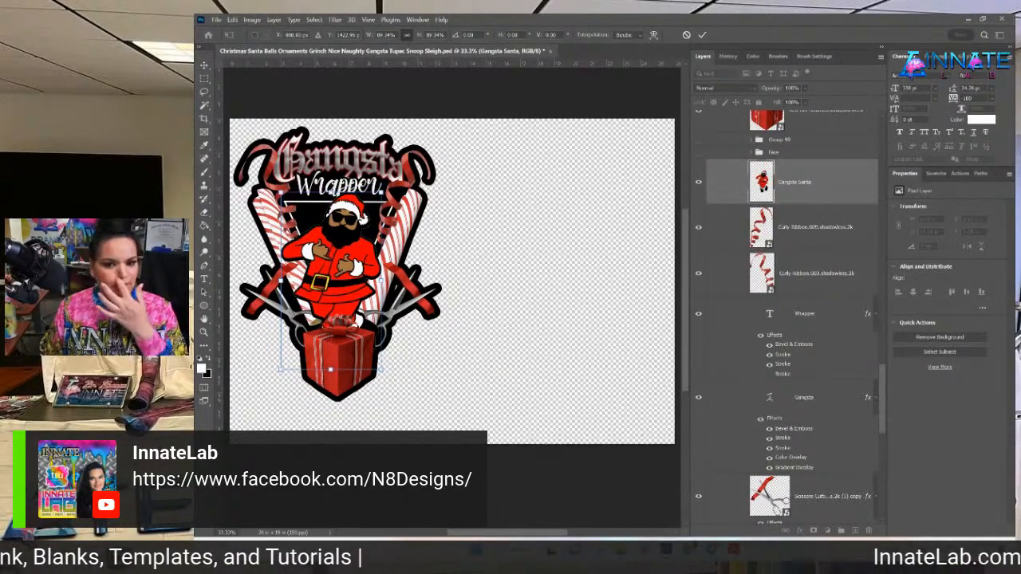
Open the customer's design PDF from the order folder, read the requested text lines, and close it.
{"action": "mouse_move", "coordinate": [621, 550]}
{"action": "left_click", "coordinate": [672, 493]}
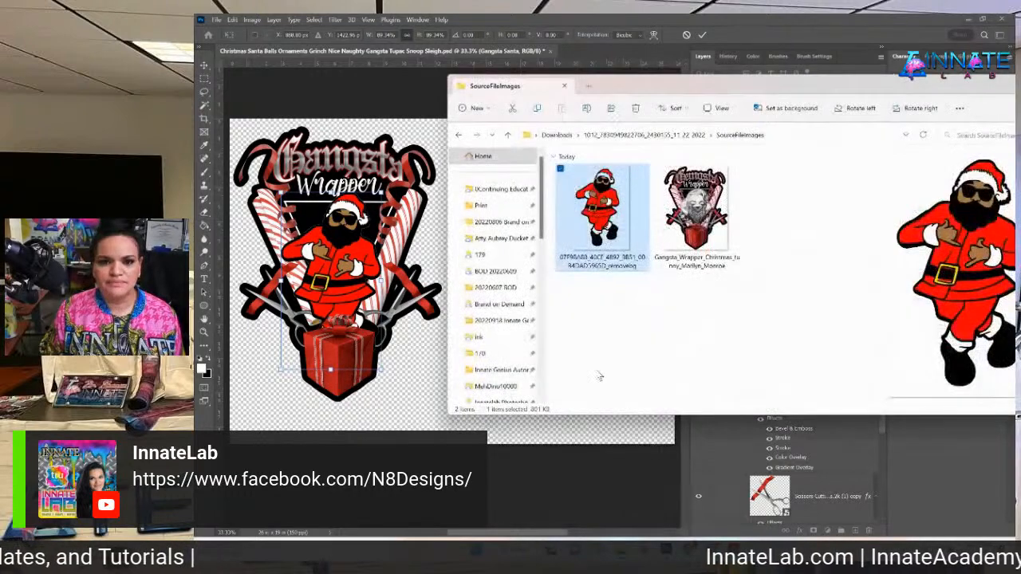
{"action": "left_click", "coordinate": [679, 137]}
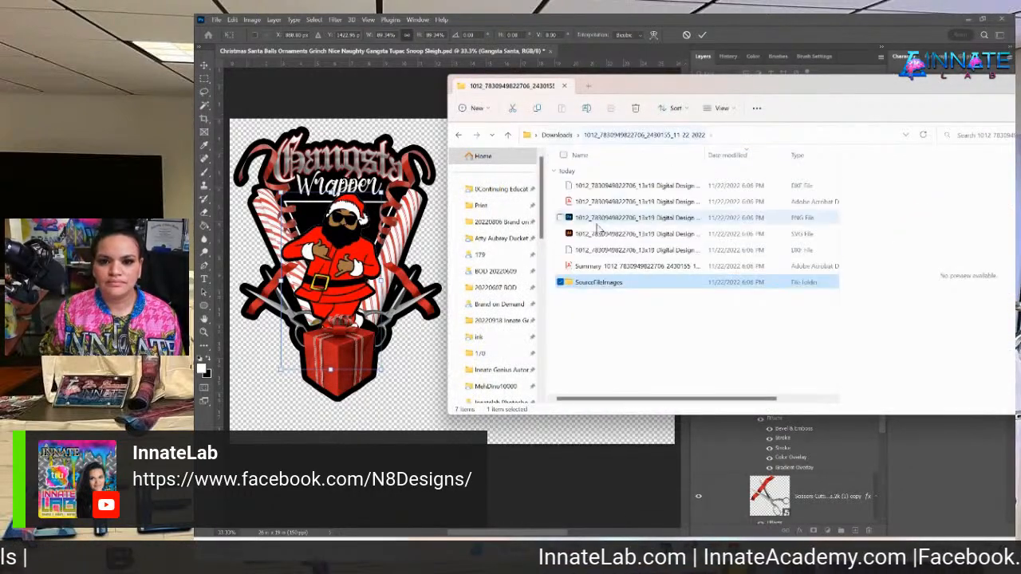
{"action": "double_click", "coordinate": [589, 268]}
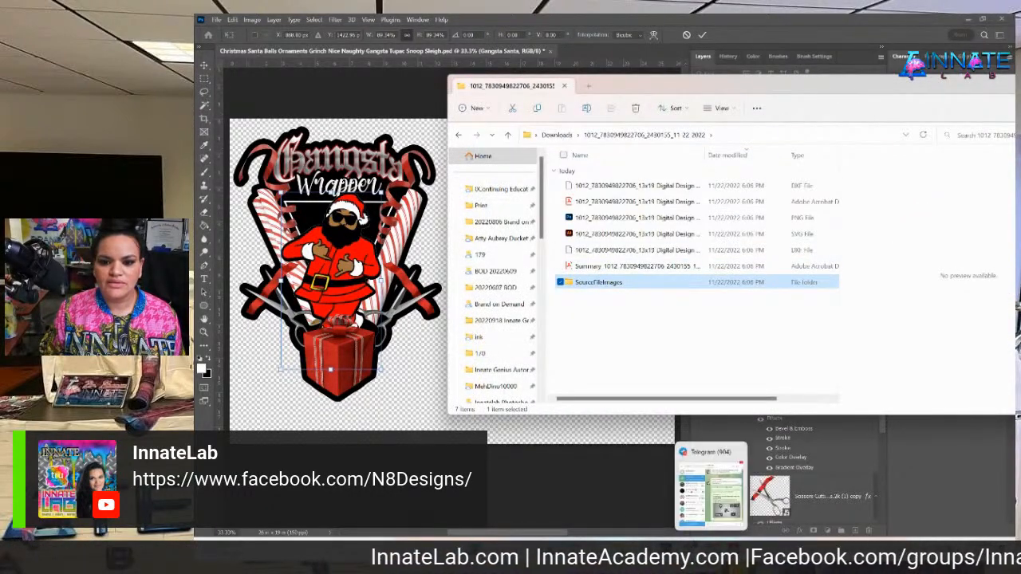
{"action": "scroll", "coordinate": [623, 302], "scroll_direction": "down", "scroll_amount": 6}
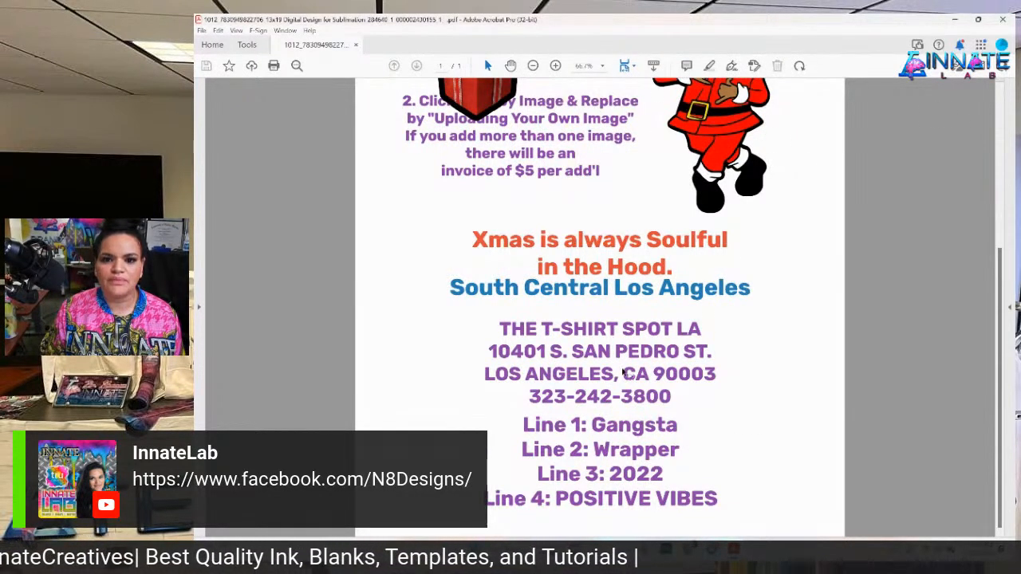
{"action": "left_click", "coordinate": [1003, 19]}
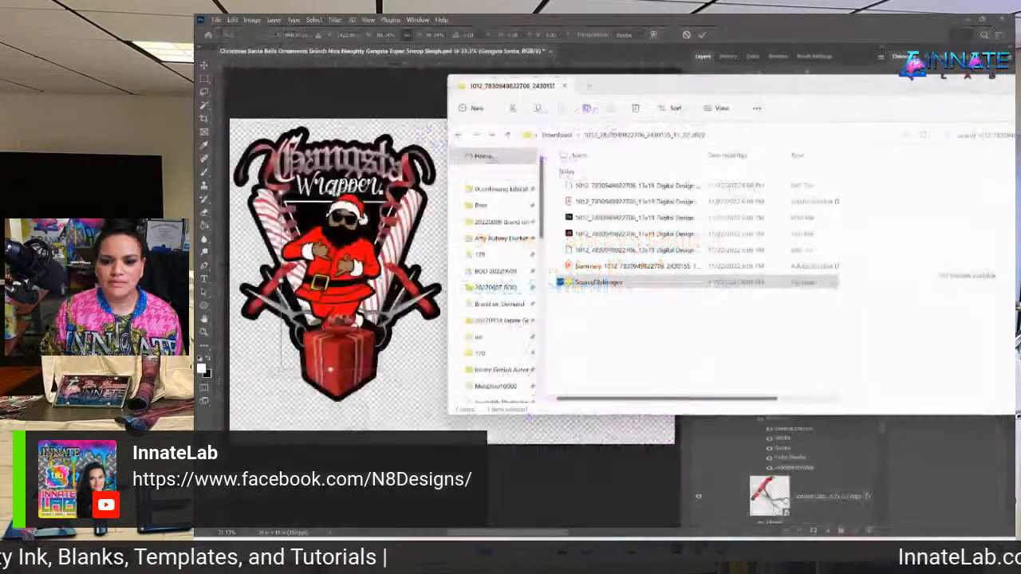
Open the order summary PDF and examine its list of customized images and text entries for the requested wording.
{"action": "left_click", "coordinate": [593, 267]}
{"action": "double_click", "coordinate": [593, 270]}
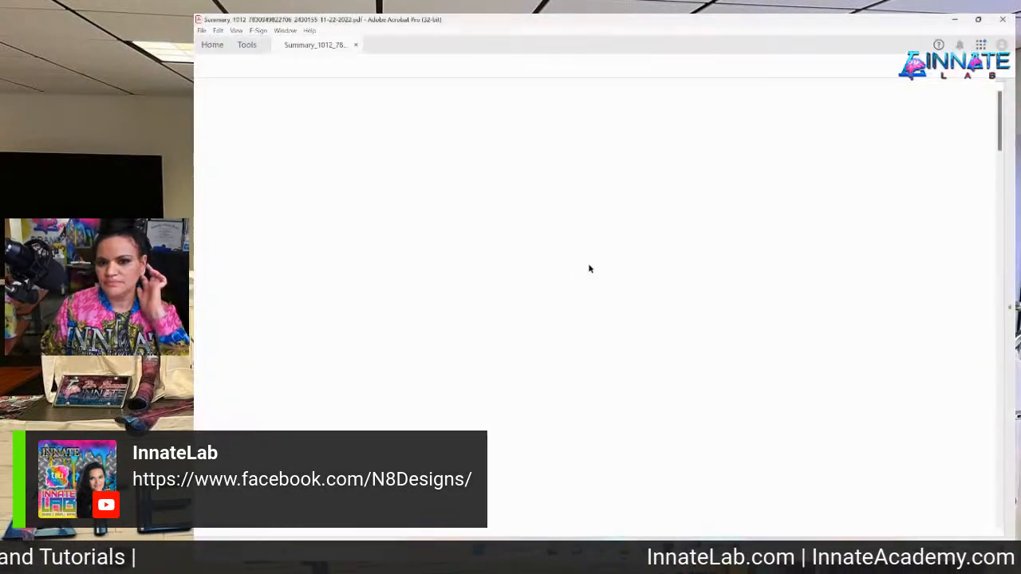
{"action": "scroll", "coordinate": [589, 268], "scroll_direction": "down", "scroll_amount": 5}
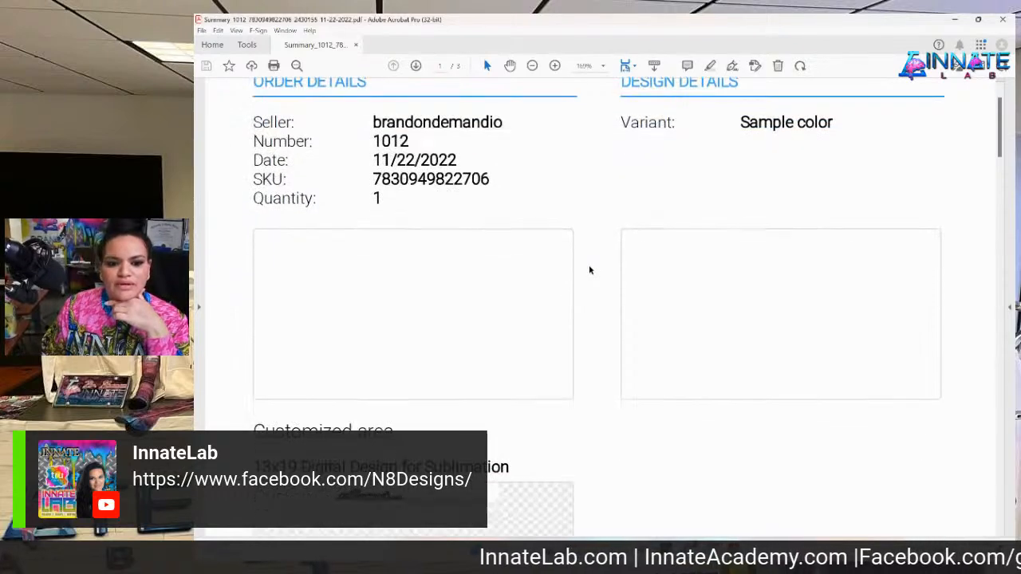
{"action": "scroll", "coordinate": [589, 270], "scroll_direction": "down", "scroll_amount": 5}
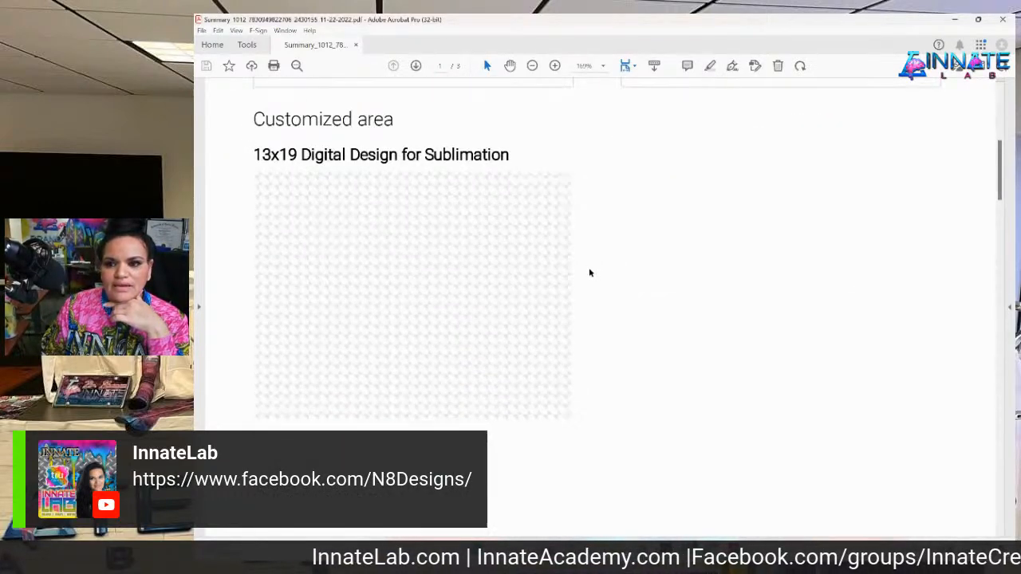
{"action": "left_click_drag", "start_coordinate": [1003, 205], "coordinate": [997, 299]}
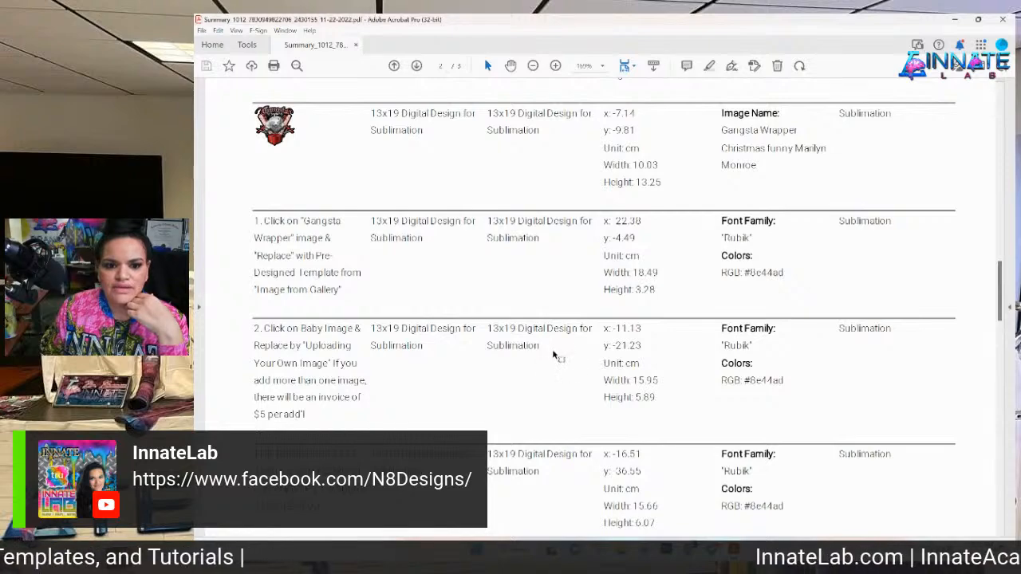
{"action": "scroll", "coordinate": [553, 358], "scroll_direction": "down", "scroll_amount": 8}
{"action": "scroll", "coordinate": [551, 358], "scroll_direction": "down", "scroll_amount": 9}
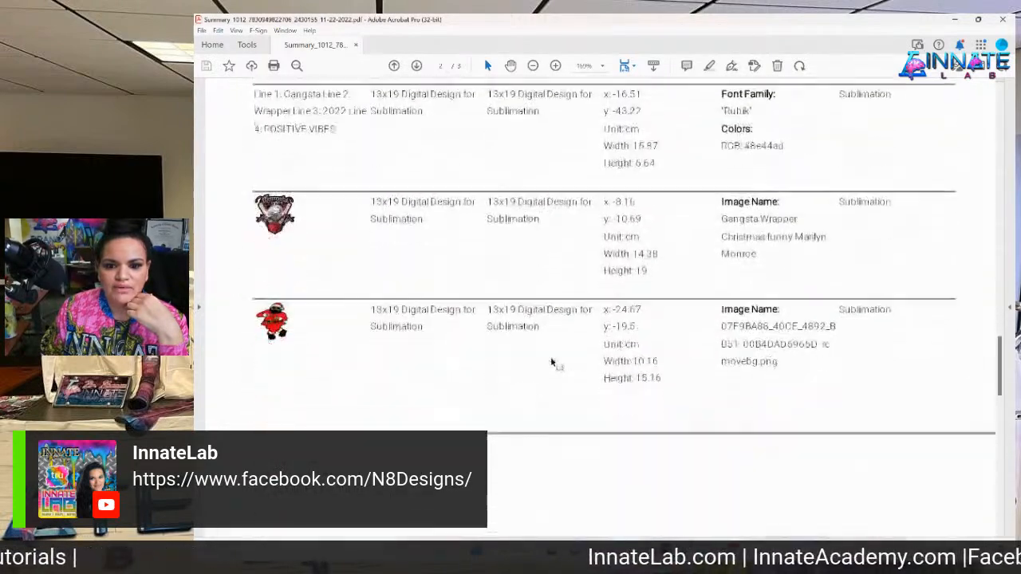
{"action": "scroll", "coordinate": [551, 360], "scroll_direction": "up", "scroll_amount": 6}
{"action": "scroll", "coordinate": [554, 351], "scroll_direction": "up", "scroll_amount": 6}
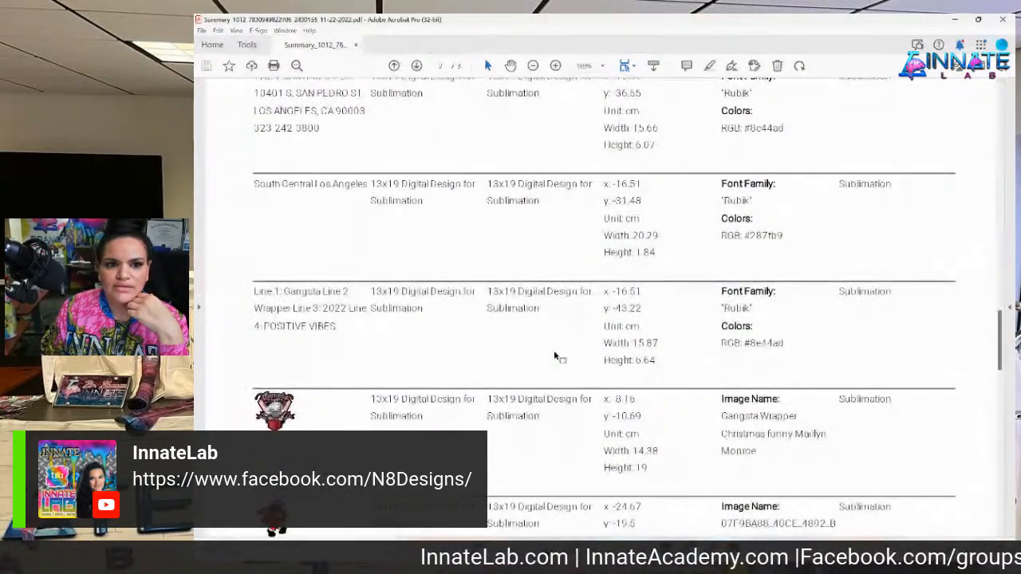
{"action": "scroll", "coordinate": [554, 356], "scroll_direction": "down", "scroll_amount": 1}
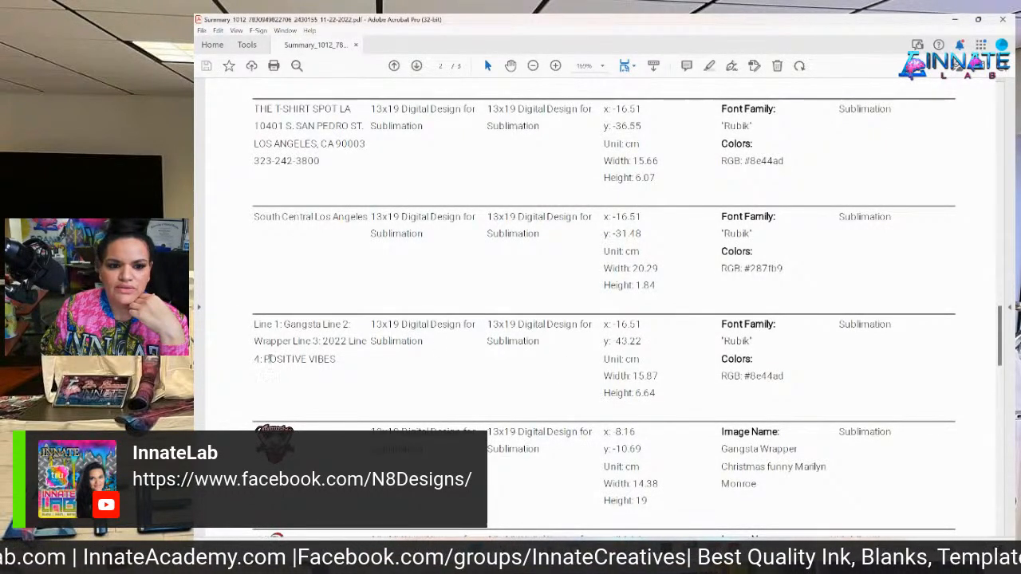
Copy POSITIVE VIBES from the order summary, return to Photoshop, and commit the Santa's scaling.
{"action": "left_click_drag", "start_coordinate": [266, 361], "coordinate": [335, 361]}
{"action": "right_click", "coordinate": [335, 361]}
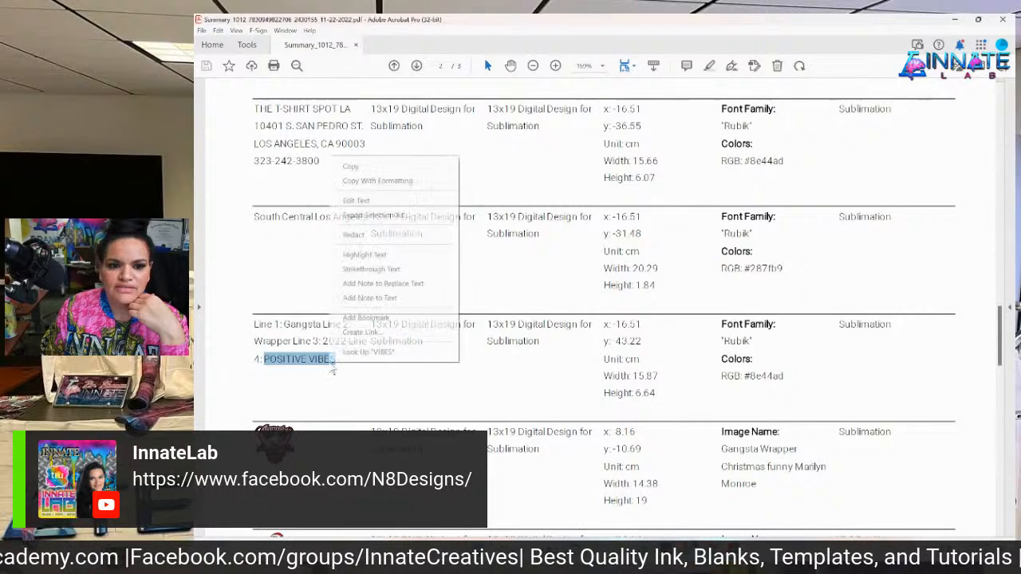
{"action": "left_click", "coordinate": [351, 167]}
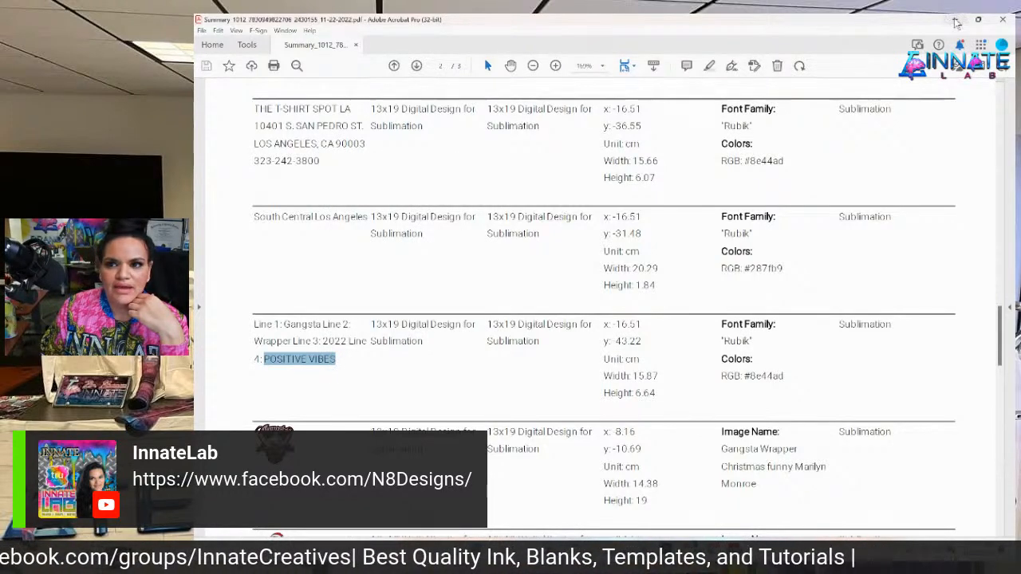
{"action": "left_click", "coordinate": [957, 22]}
{"action": "left_click", "coordinate": [357, 264]}
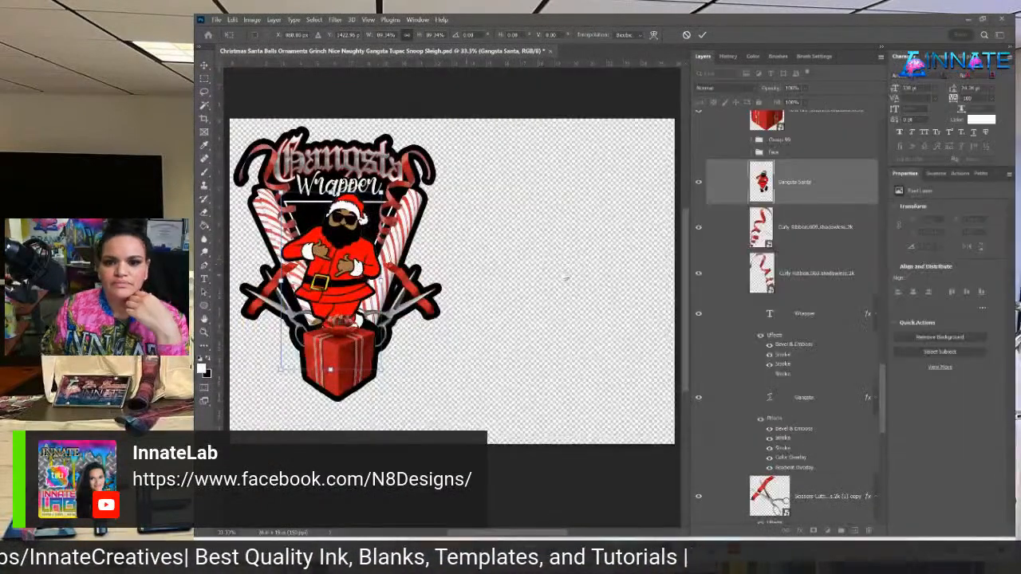
{"action": "left_click", "coordinate": [825, 193]}
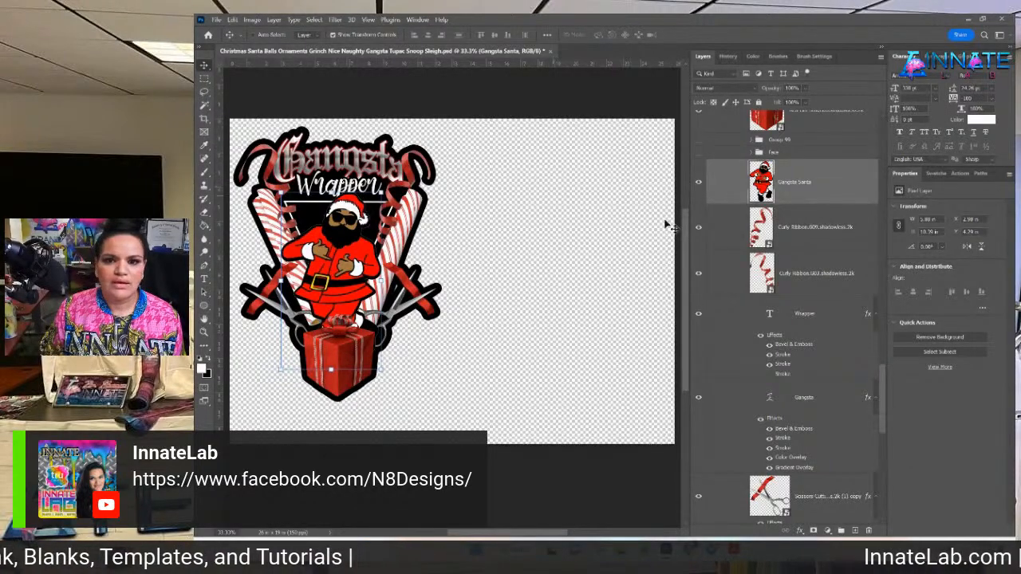
Preview the Big Sack and Fortnite Christmas design groups, inspect the Fortnite lettering layers for reusable text, and hide both groups again.
{"action": "scroll", "coordinate": [754, 259], "scroll_direction": "up", "scroll_amount": 6}
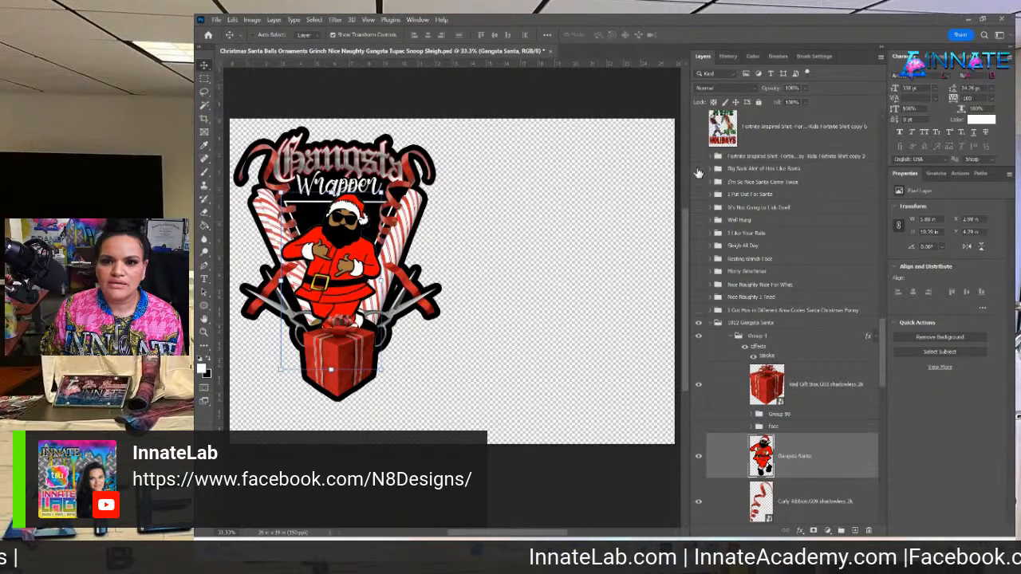
{"action": "left_click", "coordinate": [699, 173]}
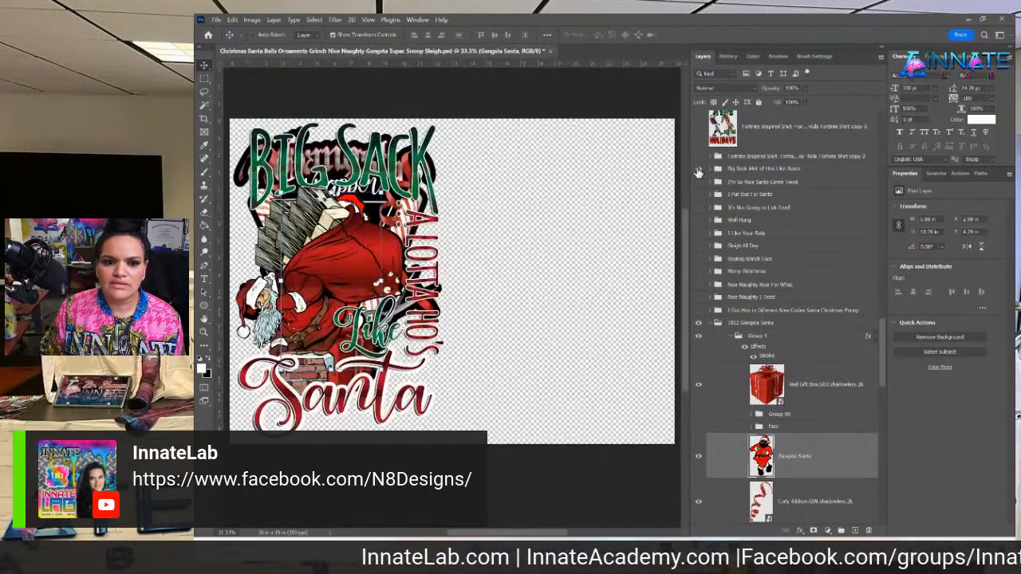
{"action": "left_click", "coordinate": [699, 173]}
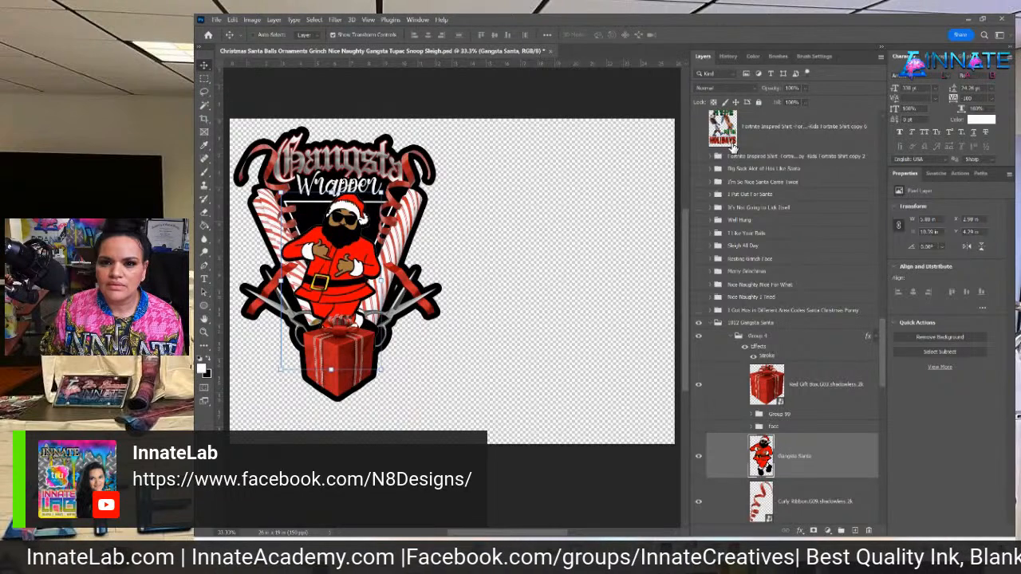
{"action": "left_click", "coordinate": [699, 156]}
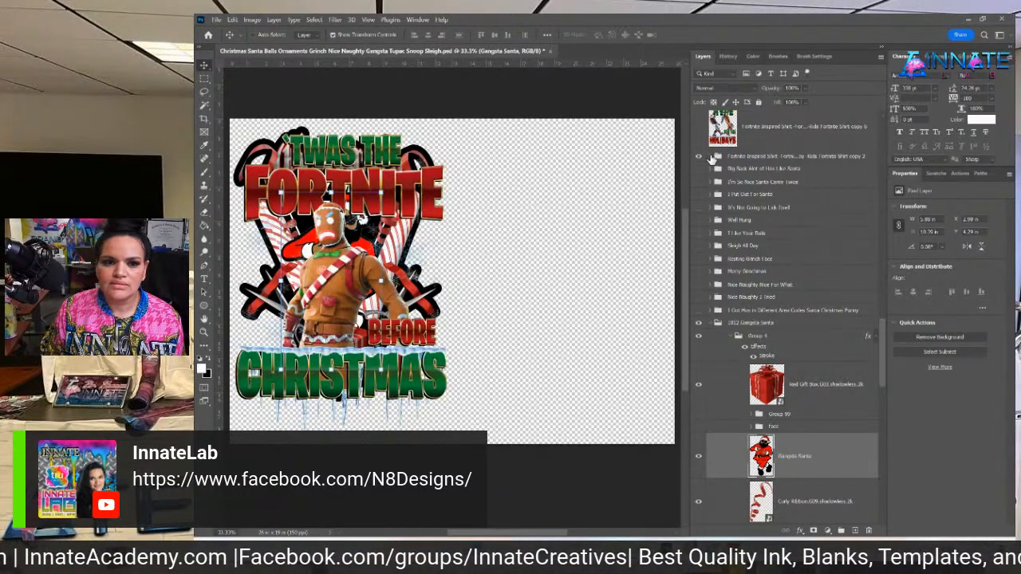
{"action": "left_click", "coordinate": [716, 156]}
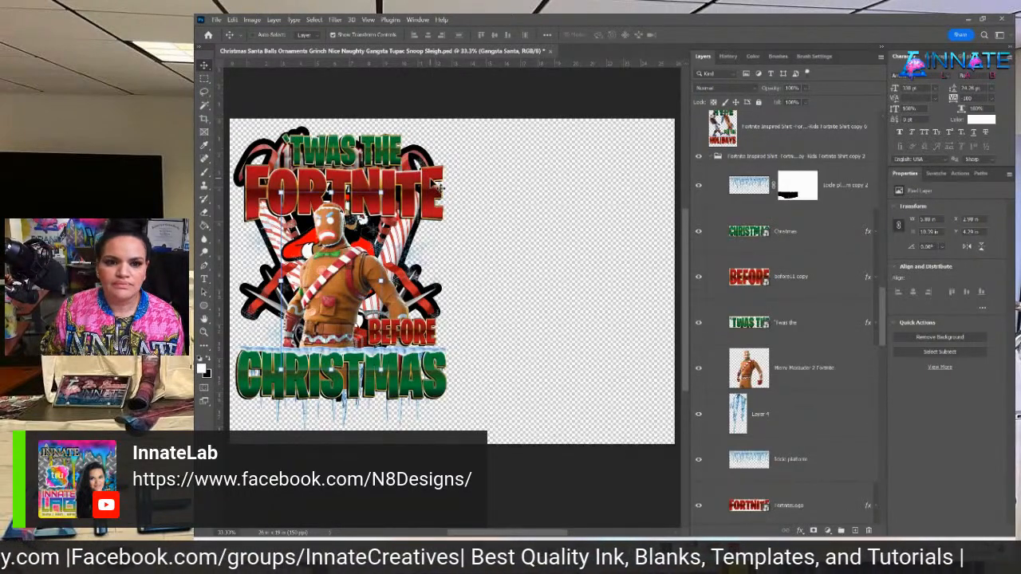
{"action": "left_click", "coordinate": [444, 192], "text": "ctrl"}
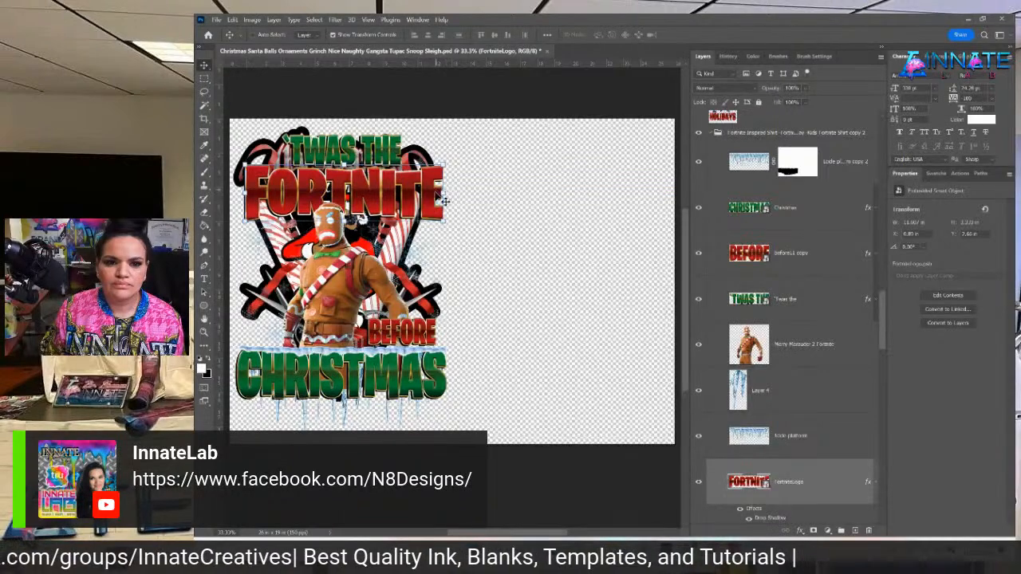
{"action": "right_click", "coordinate": [414, 368]}
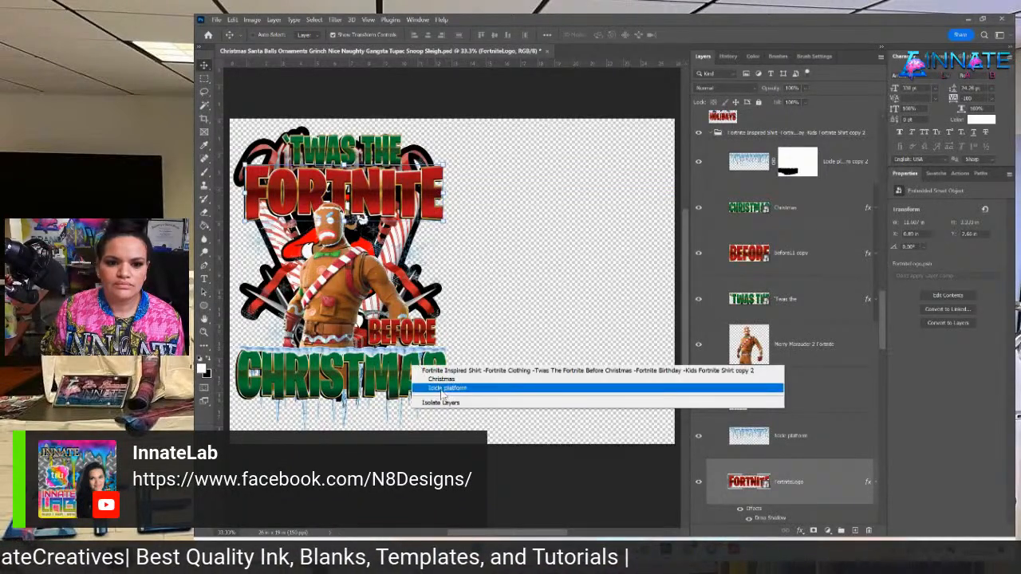
{"action": "left_click", "coordinate": [441, 379]}
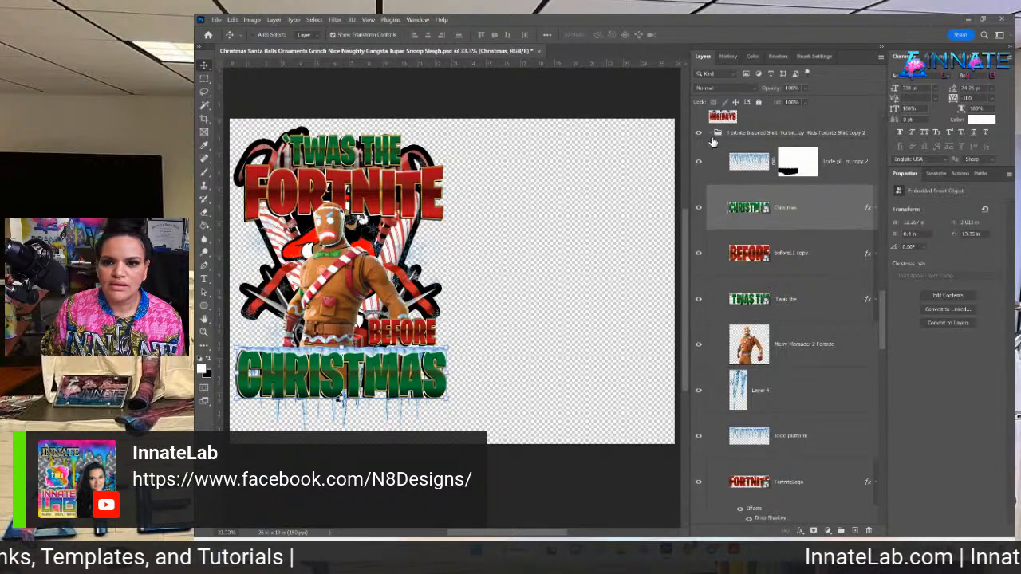
{"action": "scroll", "coordinate": [718, 152], "scroll_direction": "up", "scroll_amount": 2}
{"action": "scroll", "coordinate": [719, 158], "scroll_direction": "up", "scroll_amount": 6}
{"action": "scroll", "coordinate": [720, 160], "scroll_direction": "down", "scroll_amount": 4}
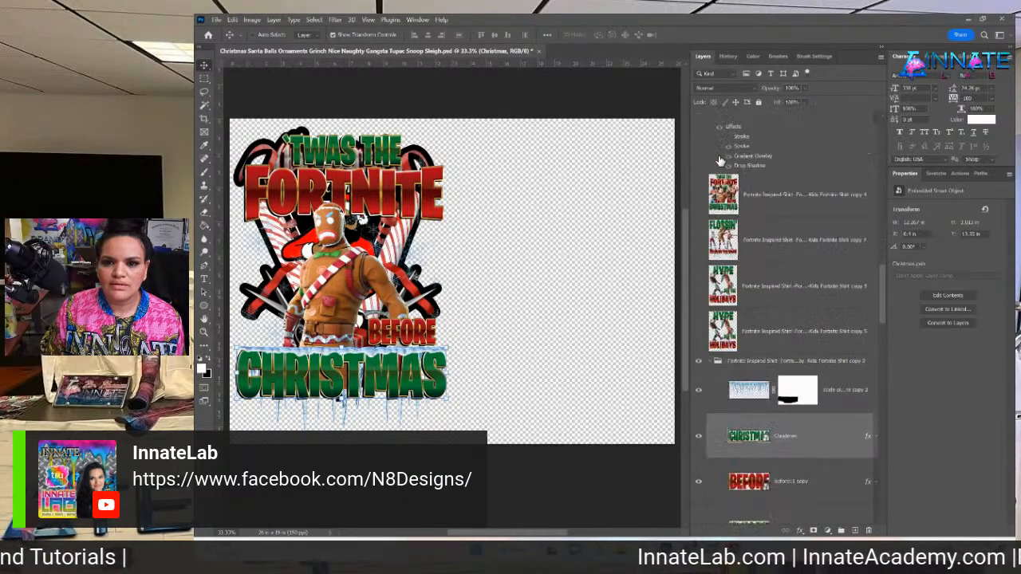
{"action": "left_click", "coordinate": [710, 317]}
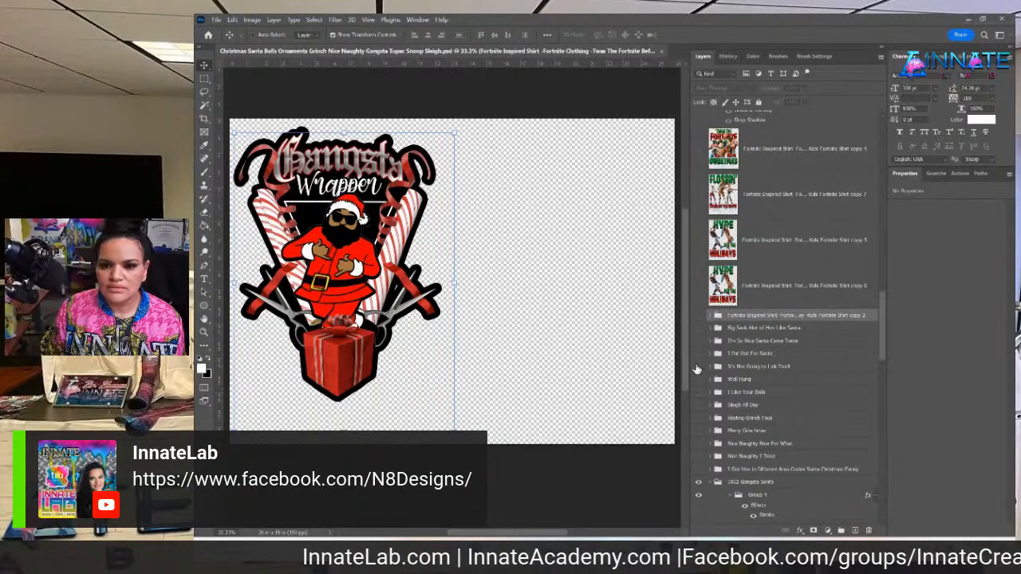
Show the It's Not Going to Lick Itself group and duplicate its styled Itself text layer into the Gangsta Santa group, above Group 4.
{"action": "left_click", "coordinate": [698, 367]}
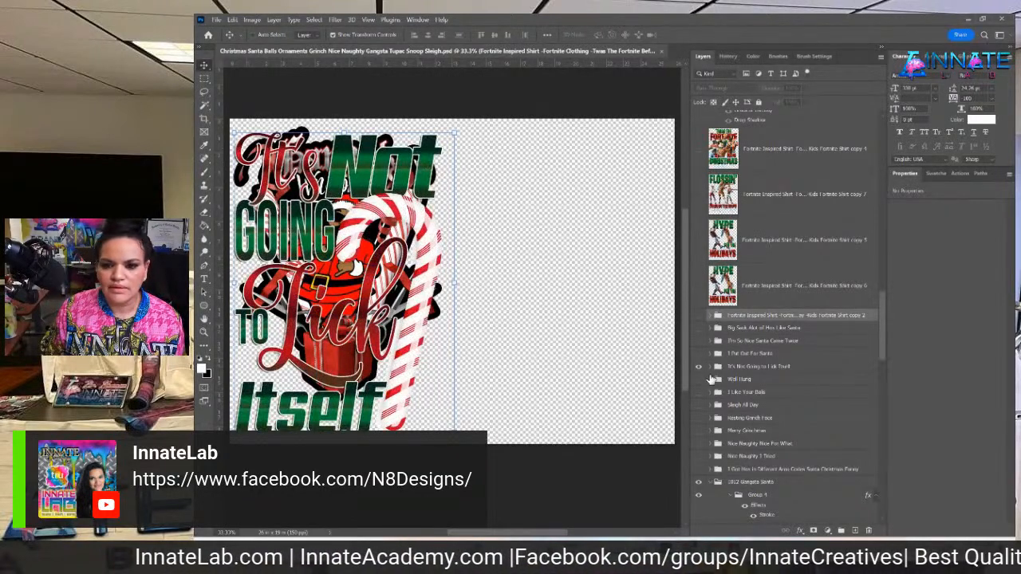
{"action": "left_click", "coordinate": [710, 367]}
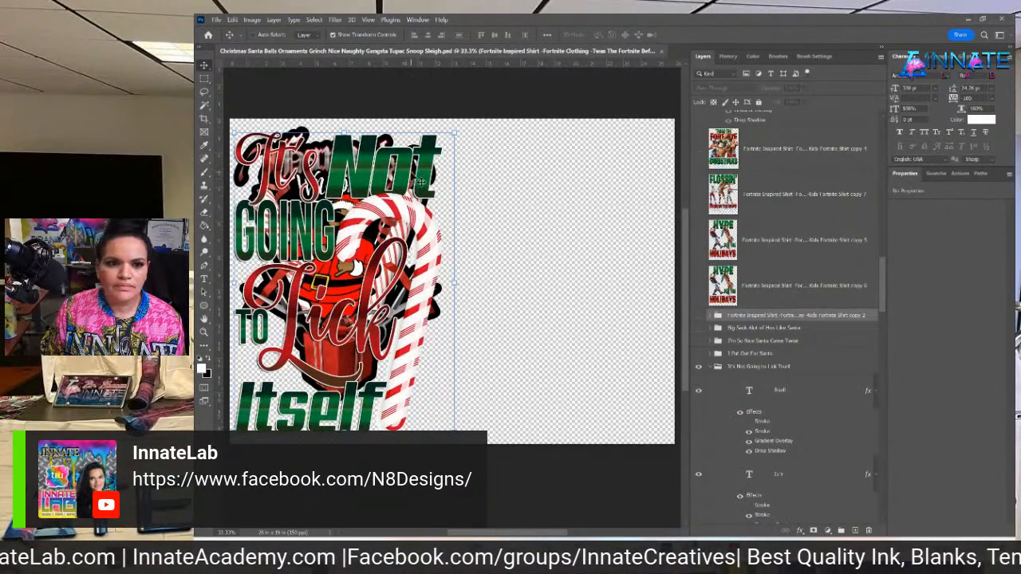
{"action": "right_click", "coordinate": [351, 408]}
{"action": "left_click", "coordinate": [429, 422]}
{"action": "scroll", "coordinate": [742, 359], "scroll_direction": "down", "scroll_amount": 3}
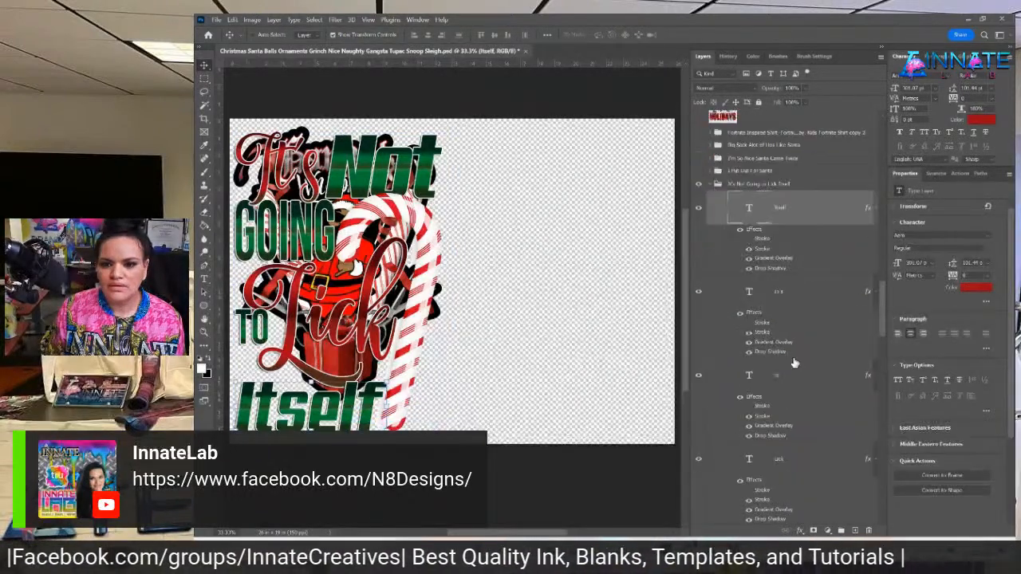
{"action": "left_click_drag", "start_coordinate": [804, 218], "coordinate": [767, 330]}
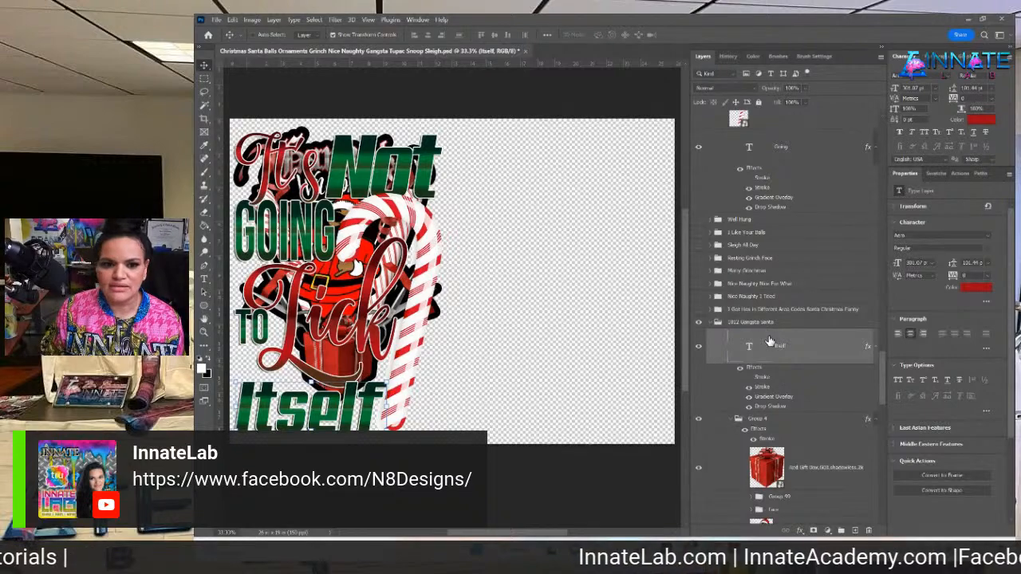
Collapse and hide the It's Not Going to Lick Itself group, leaving the duplicated Itself text layer shown.
{"action": "scroll", "coordinate": [787, 354], "scroll_direction": "down", "scroll_amount": 10}
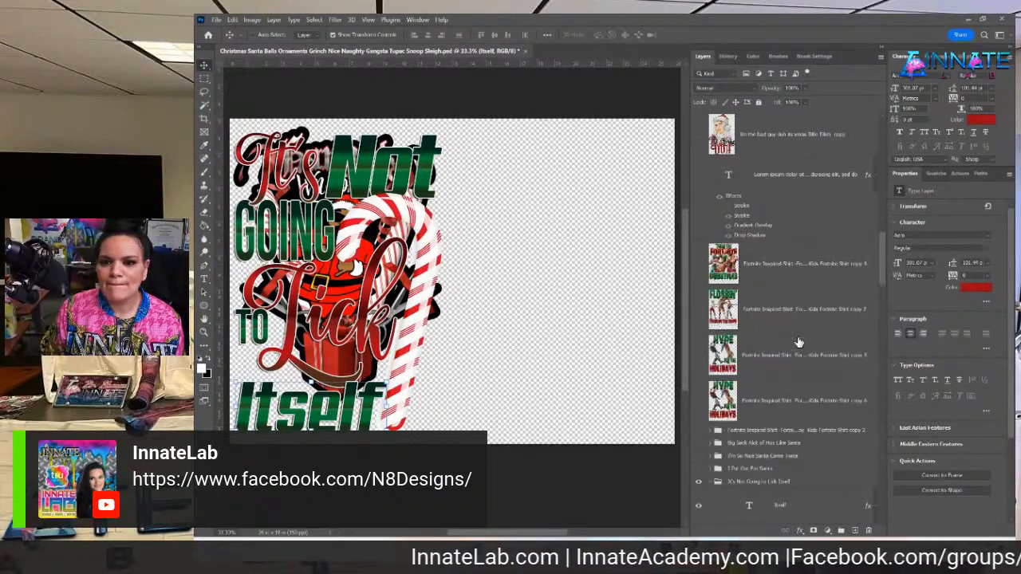
{"action": "scroll", "coordinate": [796, 329], "scroll_direction": "down", "scroll_amount": 15}
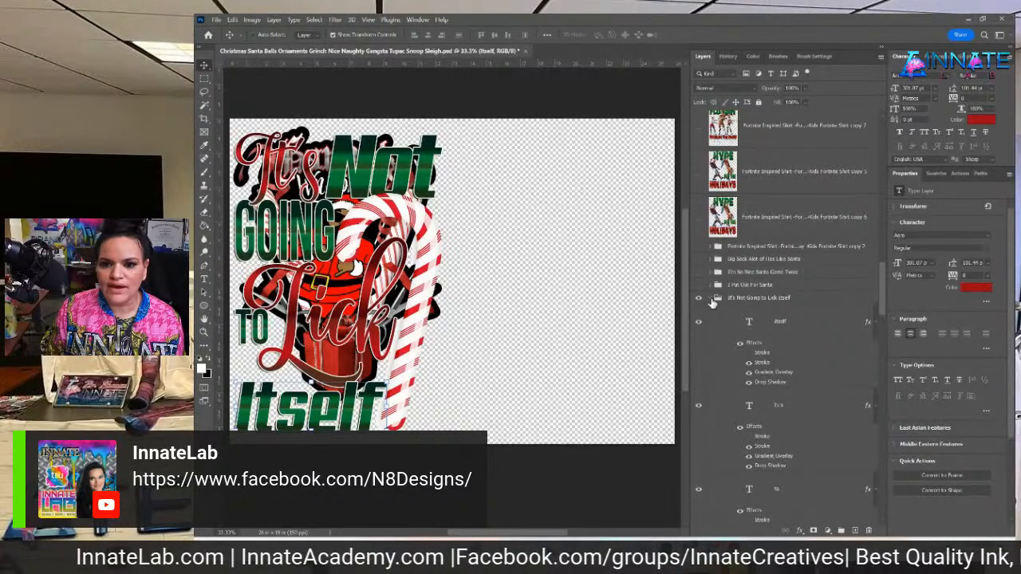
{"action": "left_click", "coordinate": [711, 299]}
{"action": "left_click", "coordinate": [699, 298]}
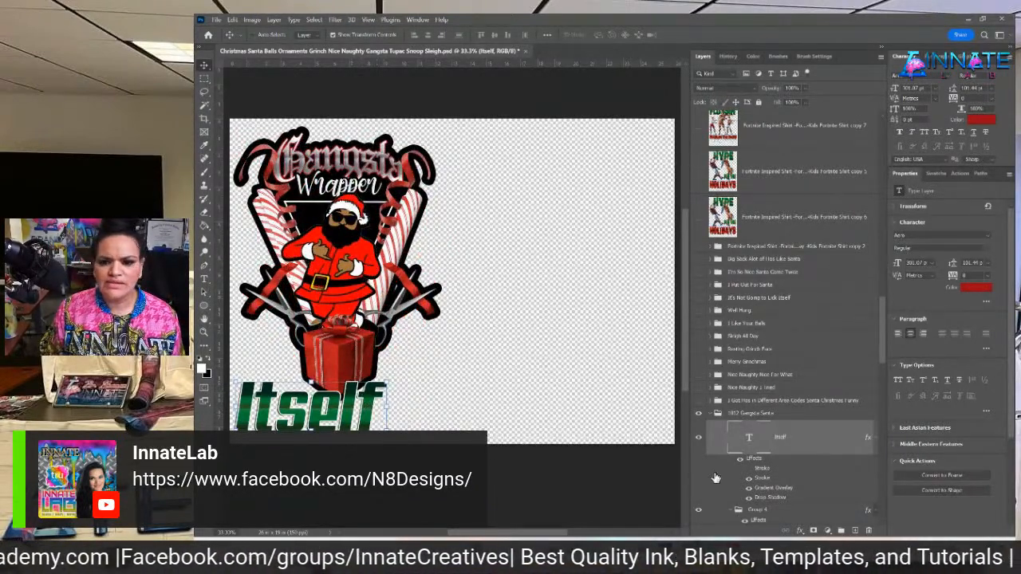
Replace the duplicated Itself text with the copied POSITIVE VIBES wording and commit the edit.
{"action": "double_click", "coordinate": [750, 440]}
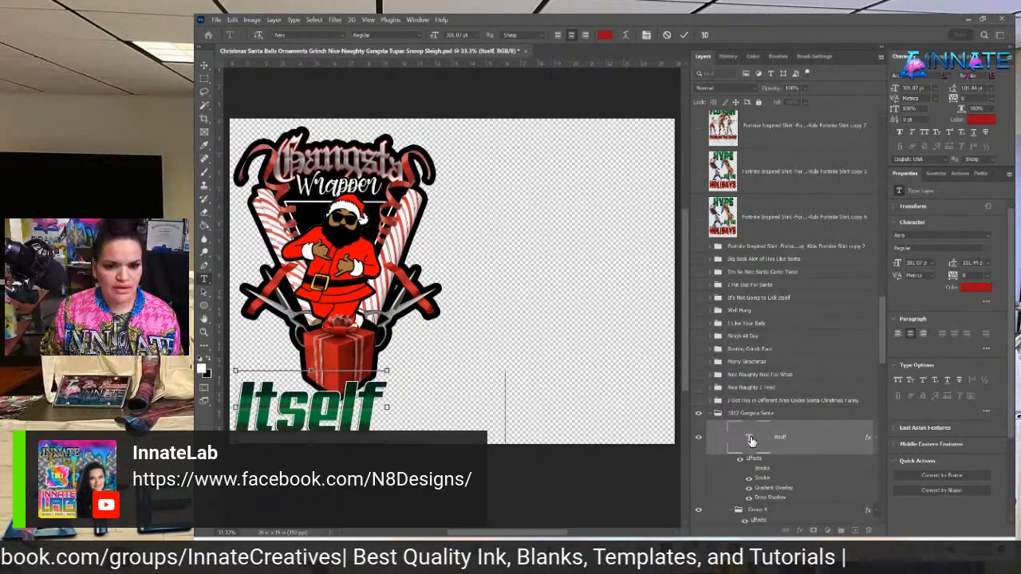
{"action": "key", "text": "ctrl+v"}
{"action": "left_click", "coordinate": [205, 65]}
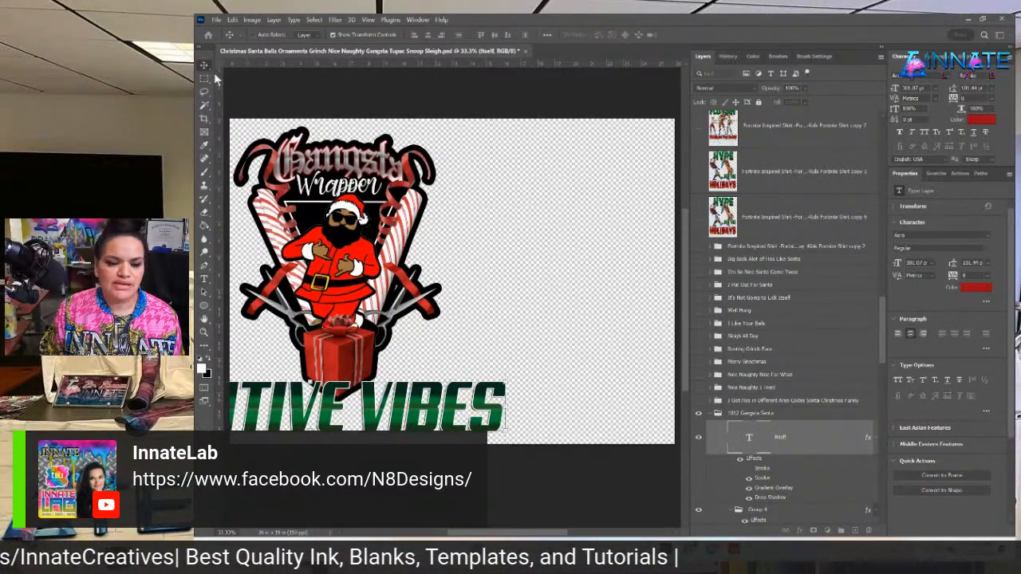
Scale the POSITIVE VIBES text to about 48% and position it directly beneath the red gift box, matching the design's width.
{"action": "key", "text": "ctrl+t"}
{"action": "left_click_drag", "start_coordinate": [310, 384], "coordinate": [377, 346]}
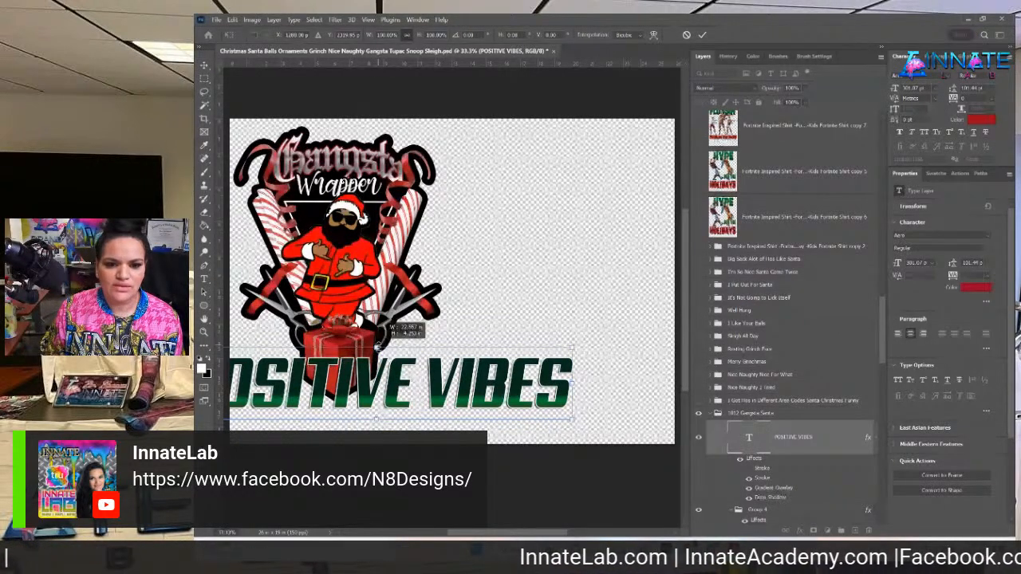
{"action": "left_click_drag", "start_coordinate": [378, 346], "coordinate": [431, 412]}
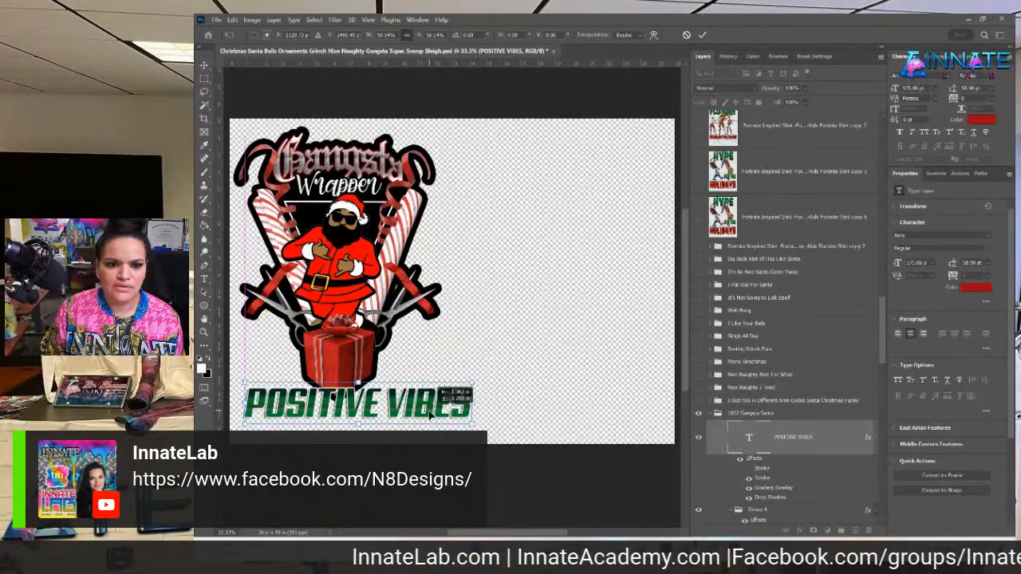
{"action": "left_click_drag", "start_coordinate": [475, 383], "coordinate": [435, 391]}
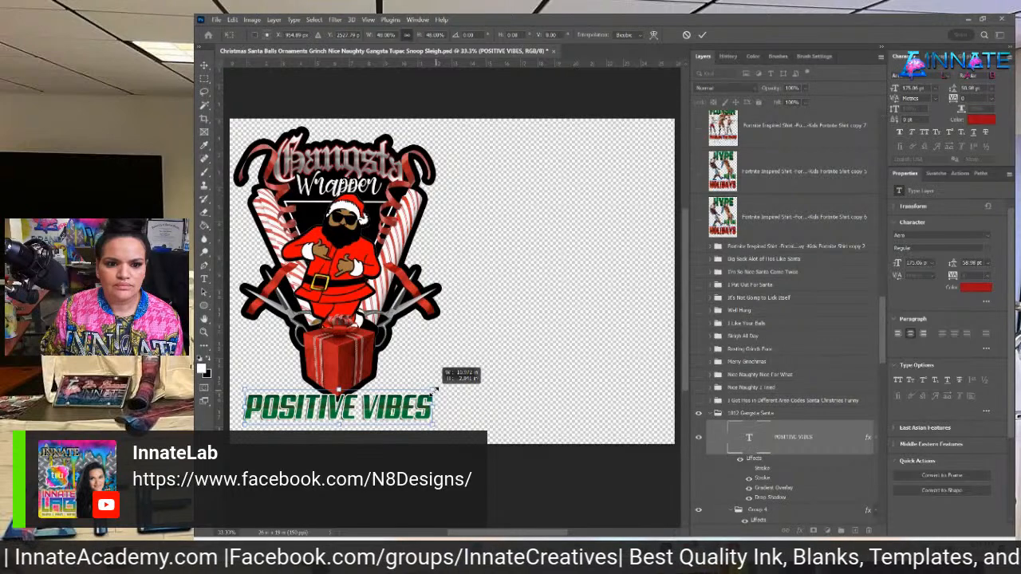
{"action": "left_click_drag", "start_coordinate": [435, 390], "coordinate": [436, 391]}
{"action": "key", "text": "Return"}
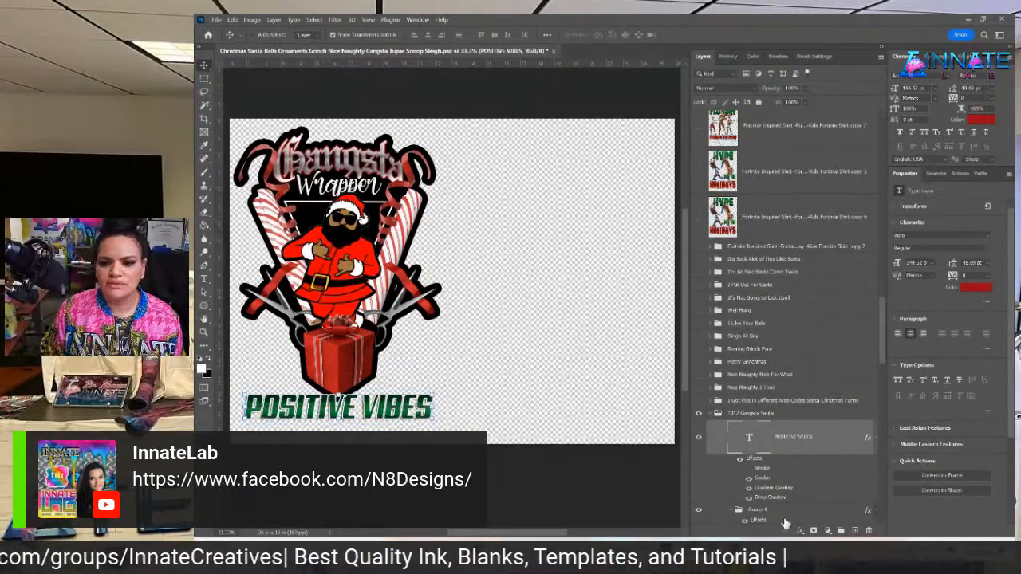
Switch to the order summary PDF, examine the text entries' colour codes and the customized area preview, and return to Photoshop.
{"action": "mouse_move", "coordinate": [688, 549]}
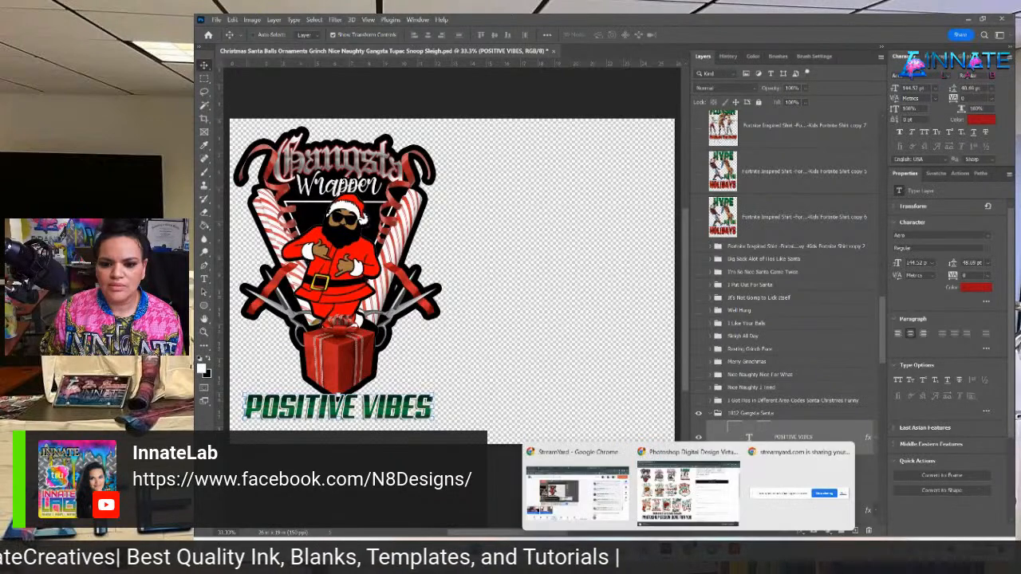
{"action": "left_click", "coordinate": [734, 549]}
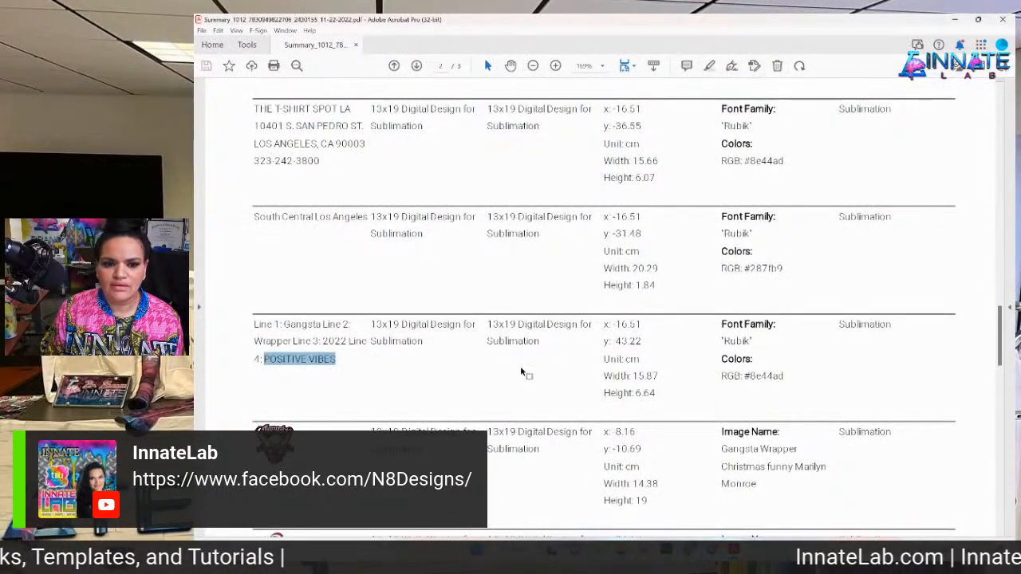
{"action": "scroll", "coordinate": [522, 372], "scroll_direction": "up", "scroll_amount": 1}
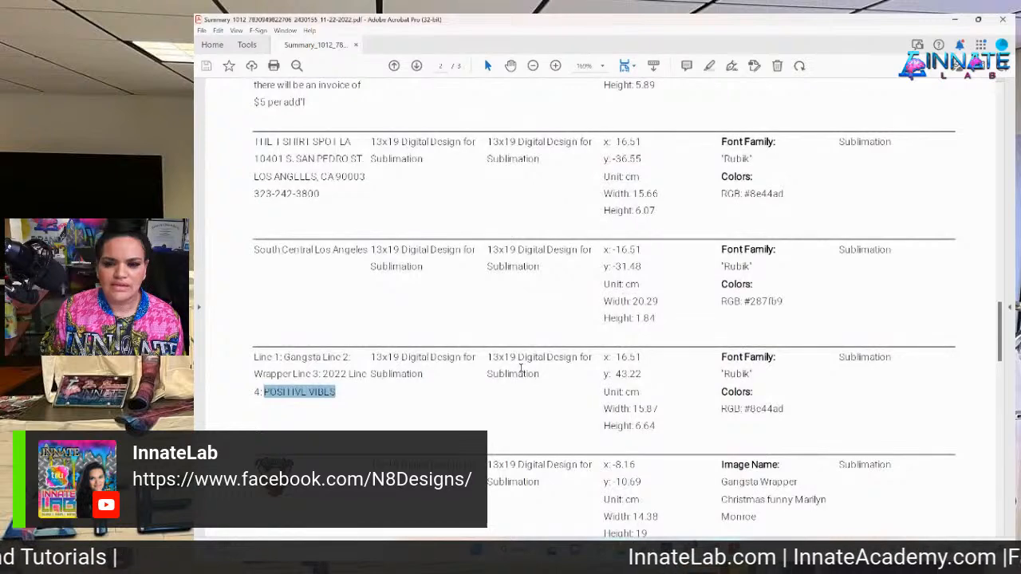
{"action": "scroll", "coordinate": [521, 369], "scroll_direction": "up", "scroll_amount": 3}
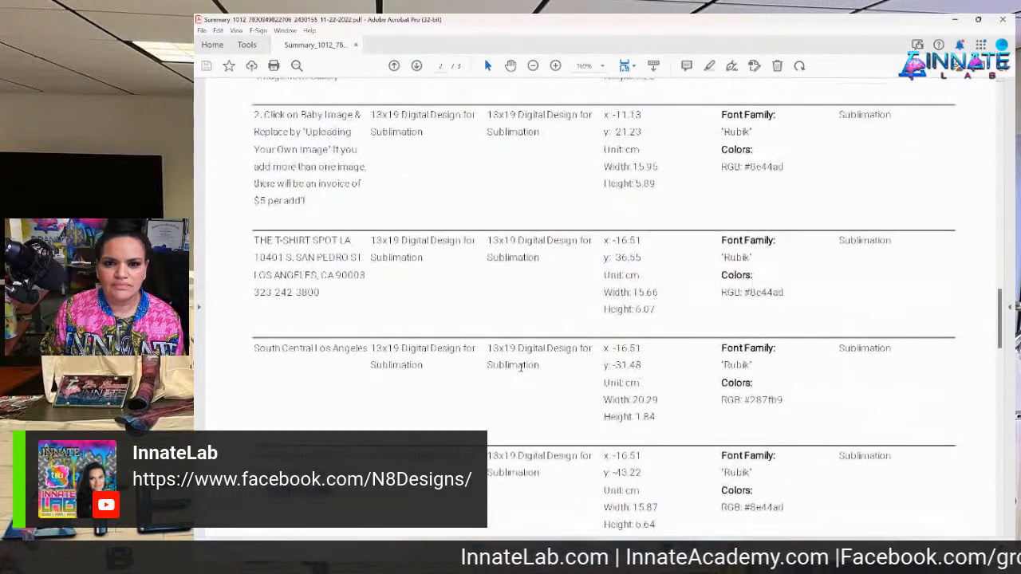
{"action": "scroll", "coordinate": [521, 367], "scroll_direction": "up", "scroll_amount": 1}
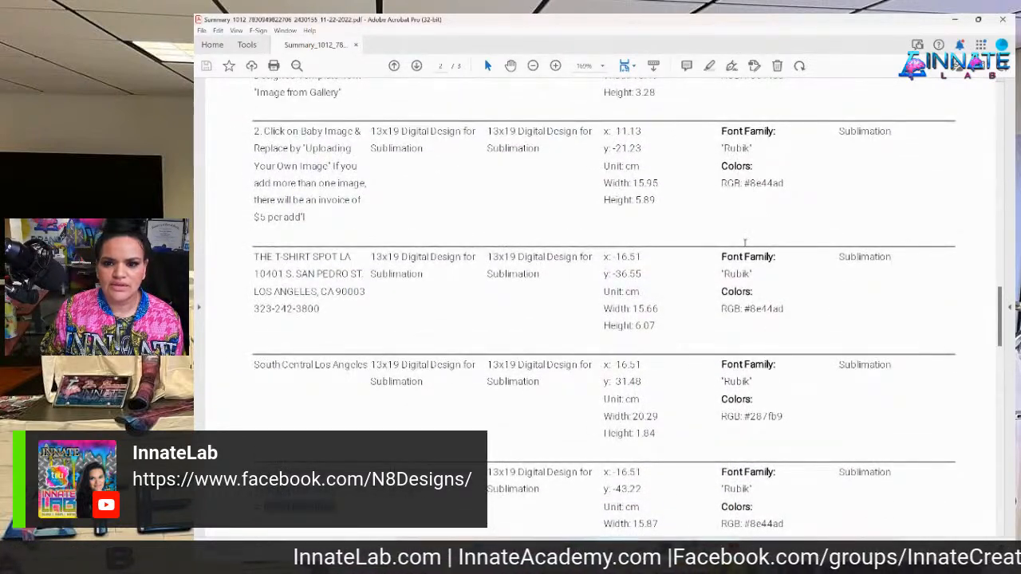
{"action": "left_click_drag", "start_coordinate": [745, 184], "coordinate": [784, 184]}
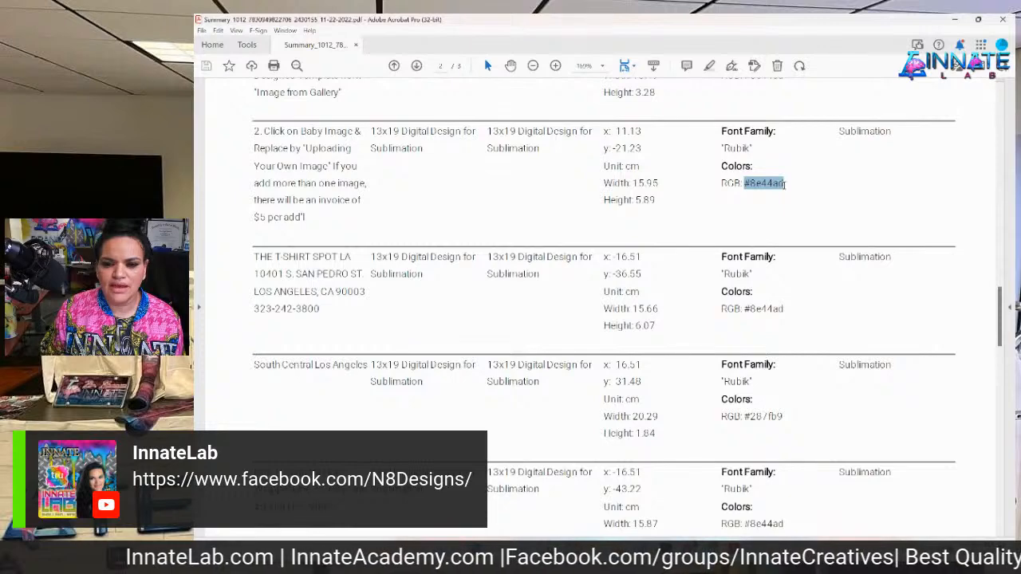
{"action": "left_click_drag", "start_coordinate": [751, 309], "coordinate": [795, 308]}
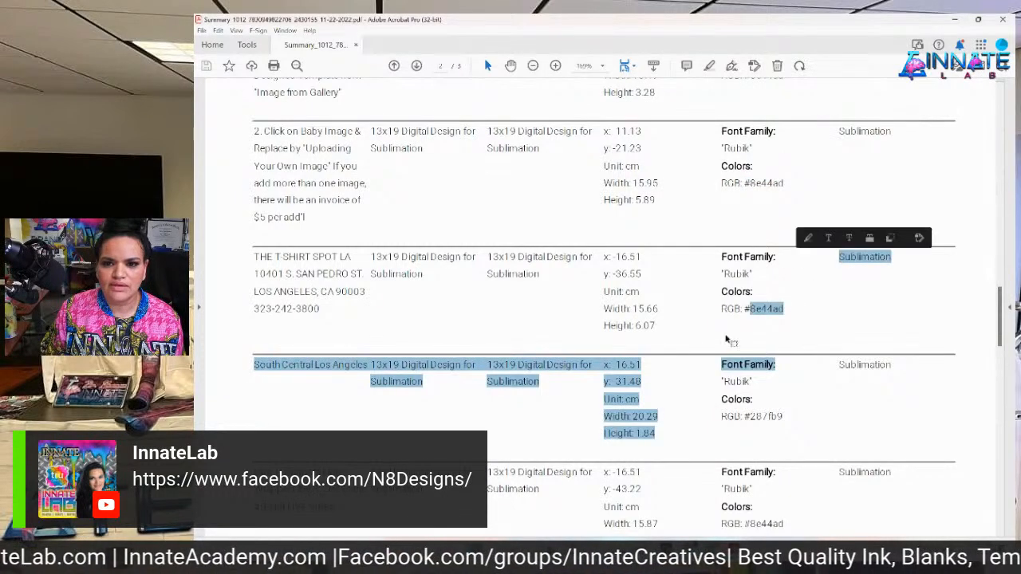
{"action": "left_click_drag", "start_coordinate": [1002, 317], "coordinate": [1009, 185]}
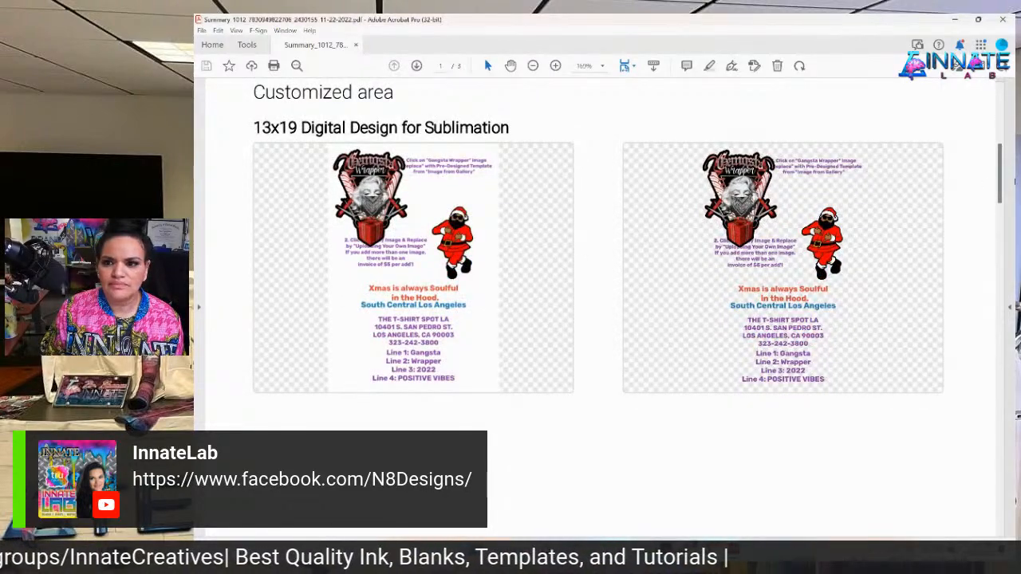
{"action": "left_click_drag", "start_coordinate": [1007, 186], "coordinate": [981, 331]}
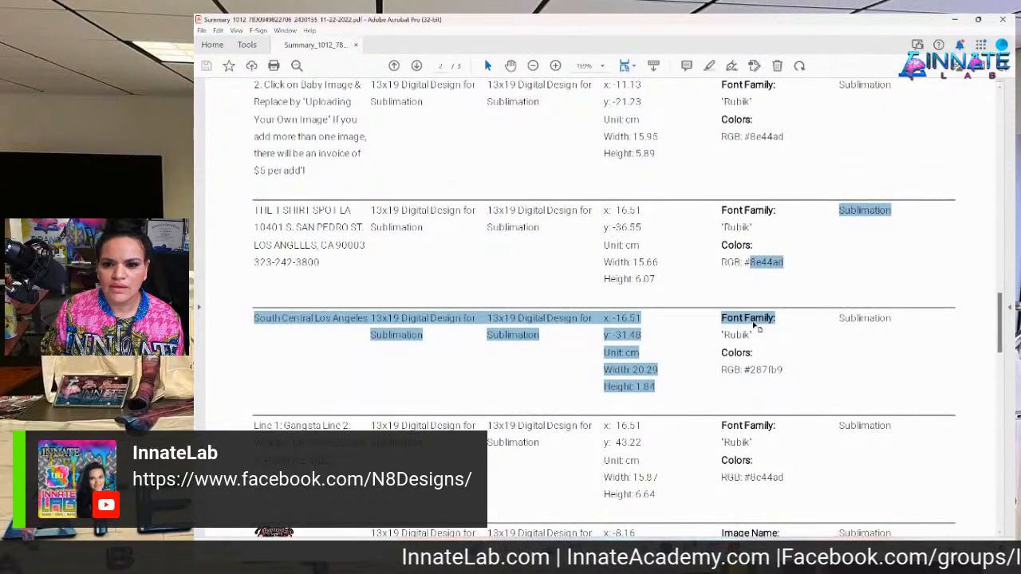
{"action": "left_click", "coordinate": [752, 320]}
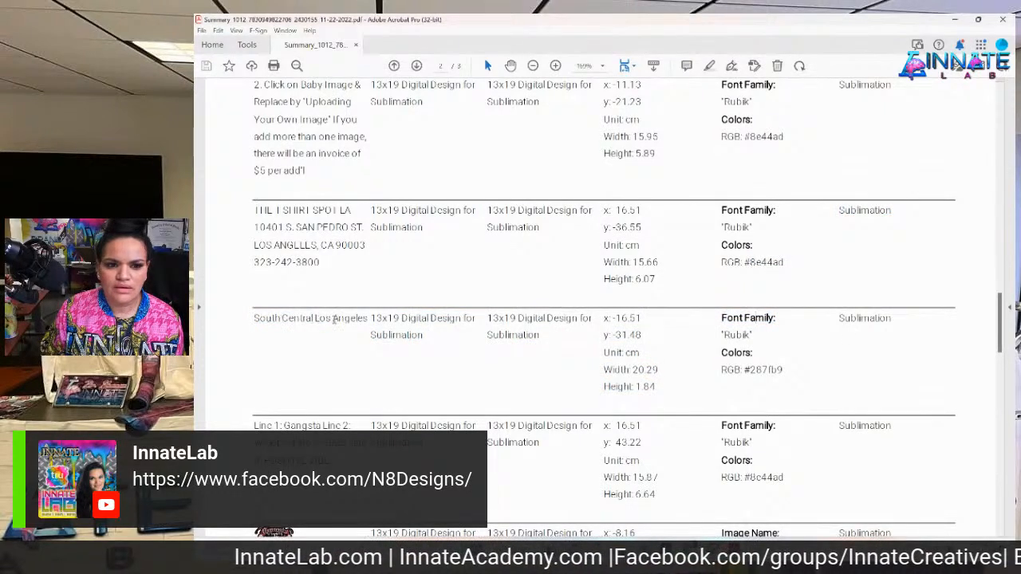
{"action": "left_click_drag", "start_coordinate": [749, 369], "coordinate": [783, 370]}
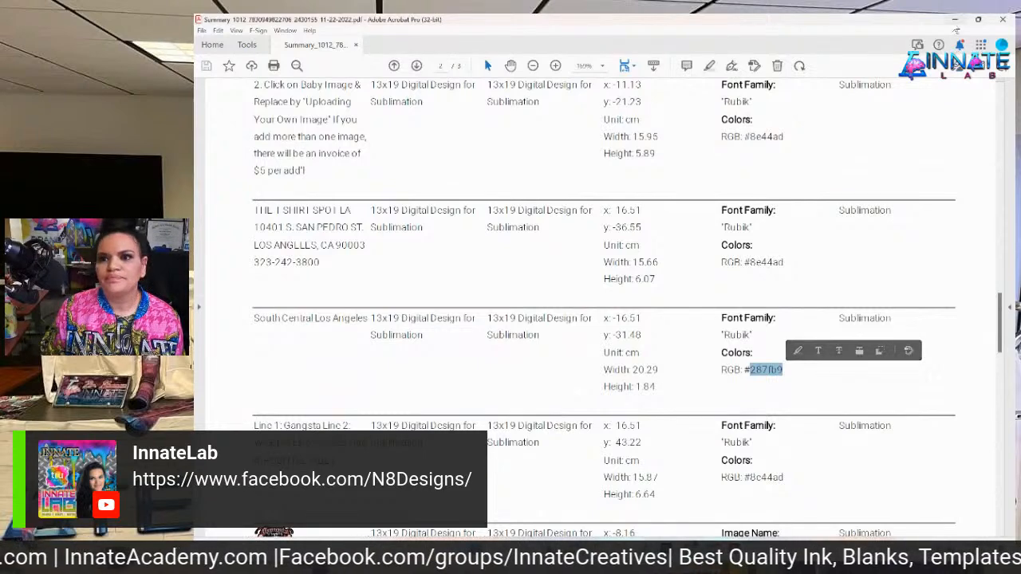
{"action": "left_click", "coordinate": [955, 19]}
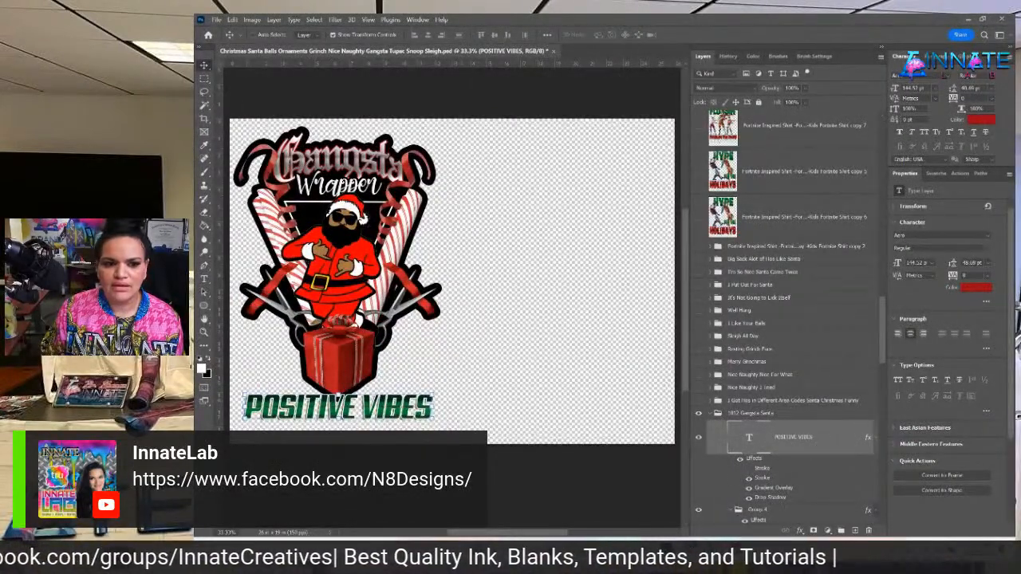
Set the foreground colour to #287fb9 and save it as a library swatch named 1.
{"action": "left_click", "coordinate": [205, 371]}
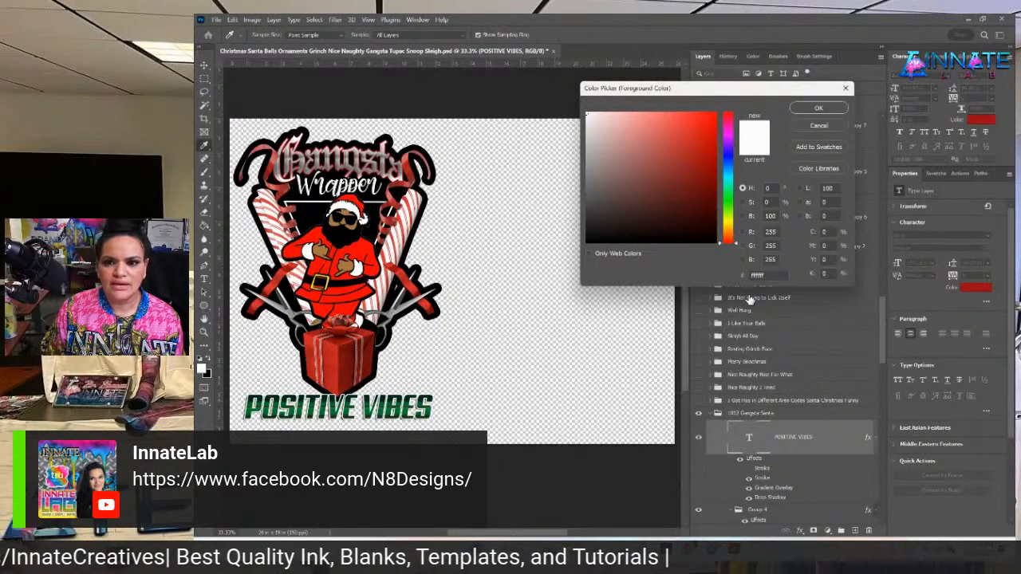
{"action": "type", "text": "287fb9"}
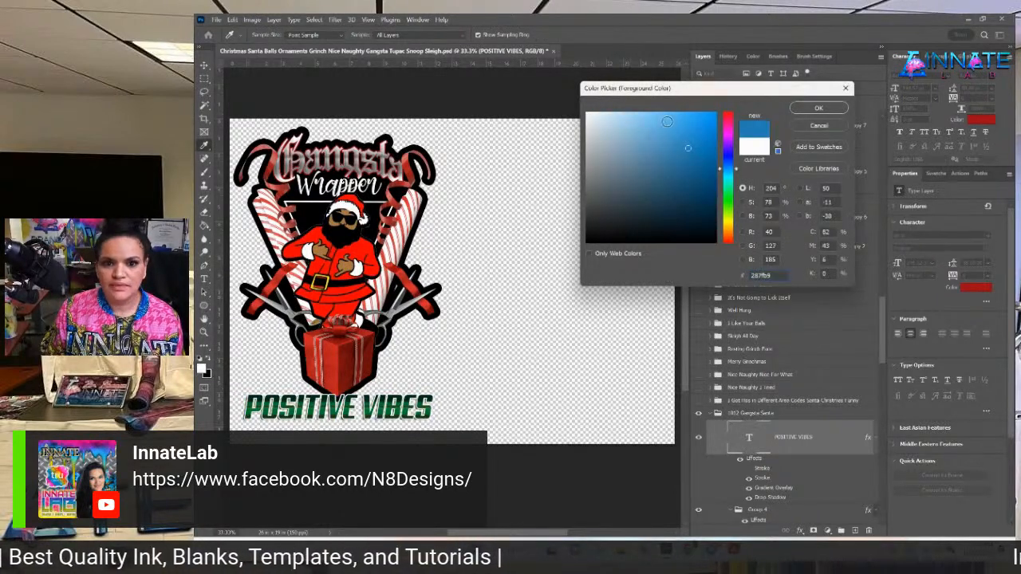
{"action": "left_click", "coordinate": [805, 147]}
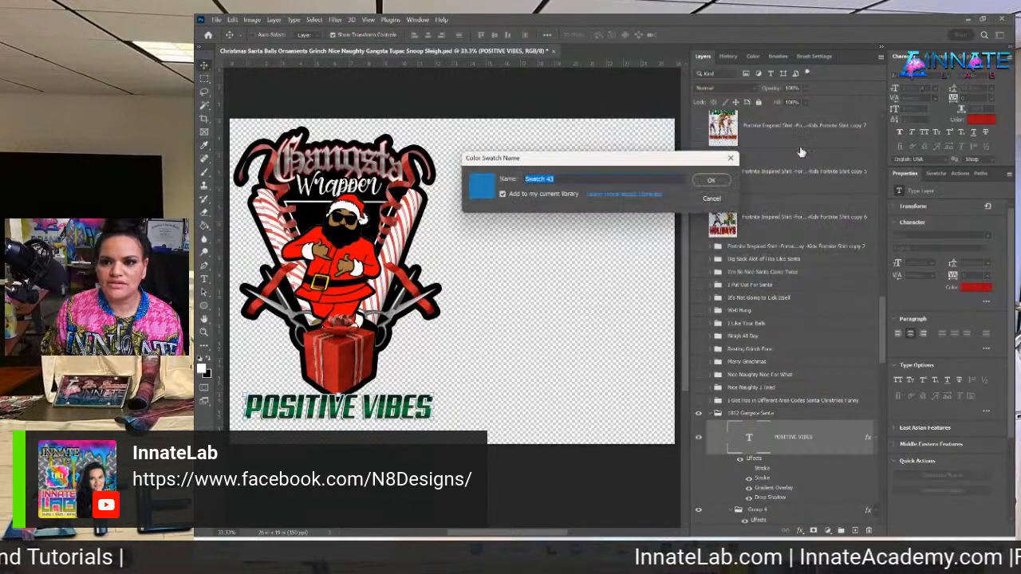
{"action": "left_click", "coordinate": [584, 182]}
{"action": "key", "text": "Return"}
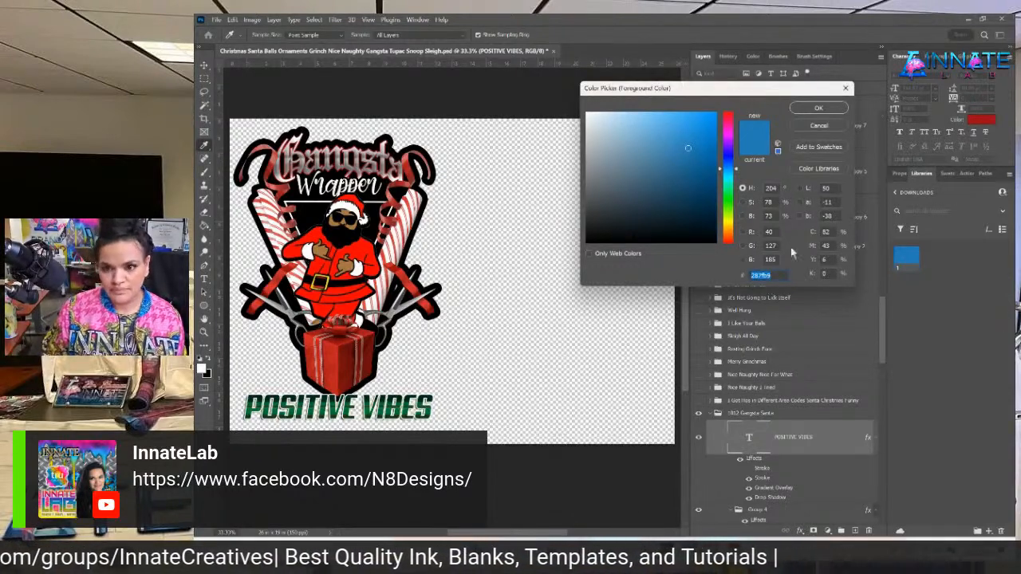
{"action": "left_click", "coordinate": [818, 110]}
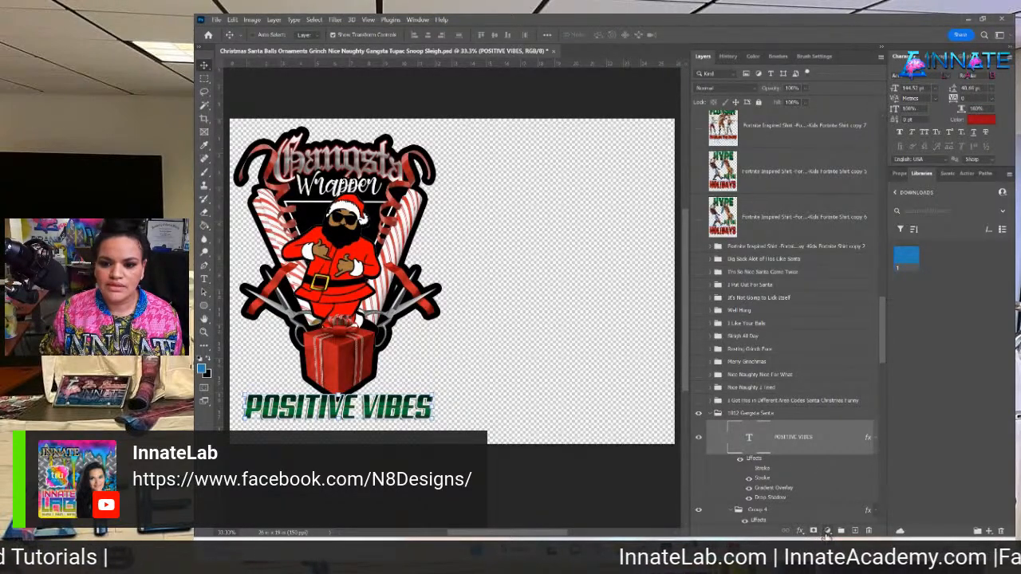
Add a Solid Color fill layer in #287fb9 above the POSITIVE VIBES text layer.
{"action": "left_click", "coordinate": [827, 532]}
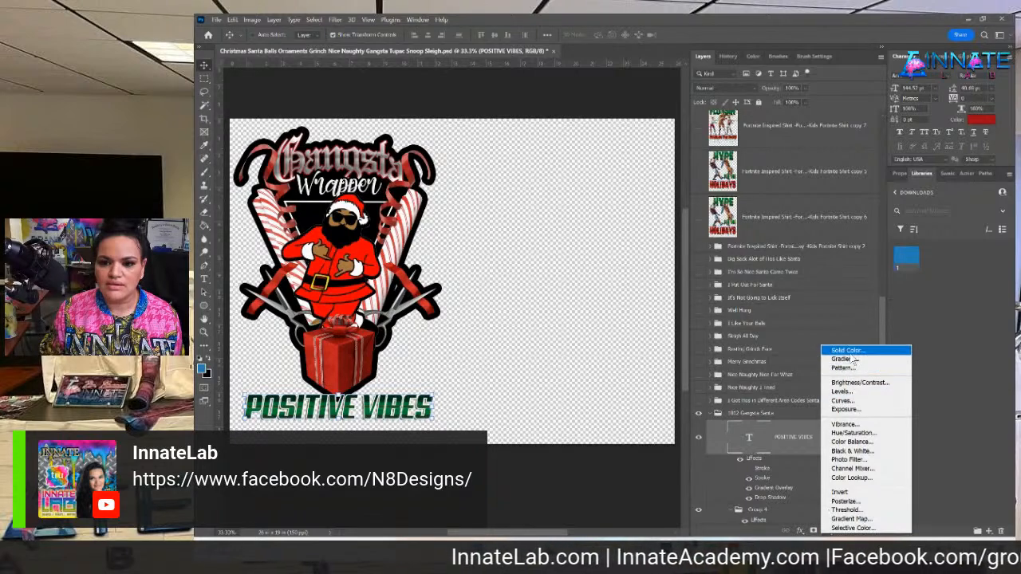
{"action": "left_click", "coordinate": [831, 350]}
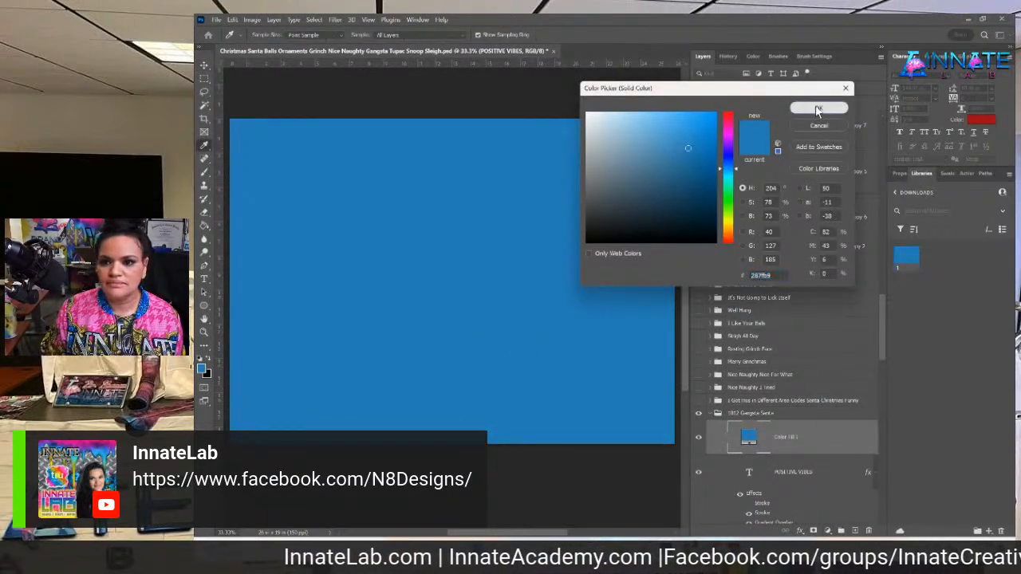
{"action": "left_click", "coordinate": [816, 106]}
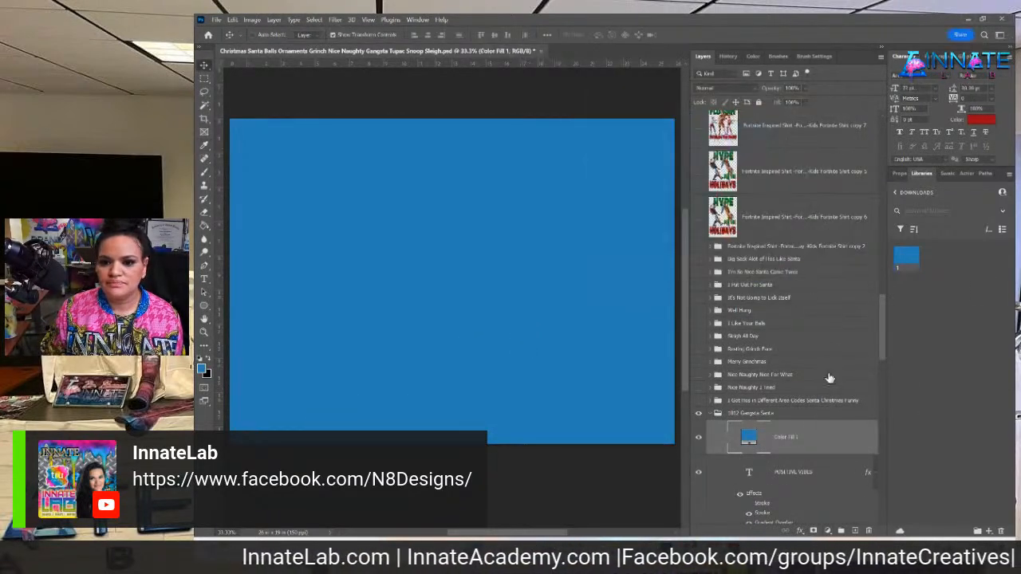
Rename the new blue fill layer as Color 1.
{"action": "right_click", "coordinate": [806, 441]}
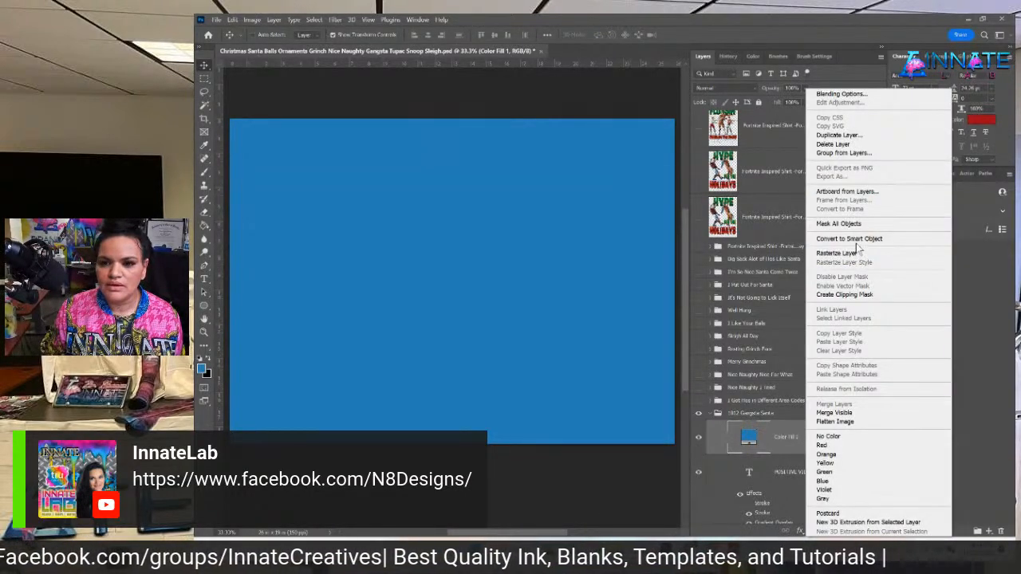
{"action": "left_click", "coordinate": [779, 440]}
{"action": "double_click", "coordinate": [786, 437]}
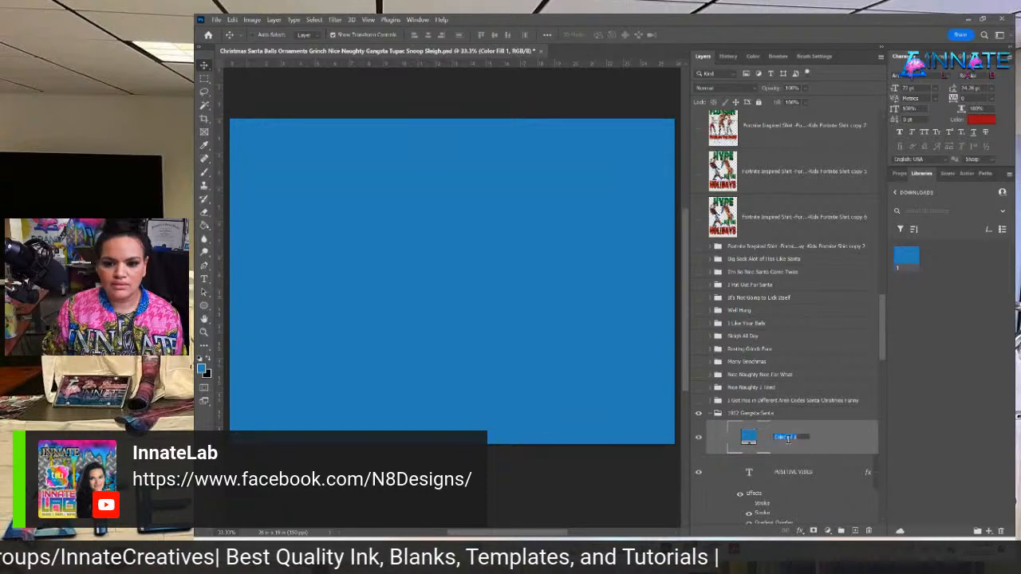
{"action": "type", "text": "Color"}
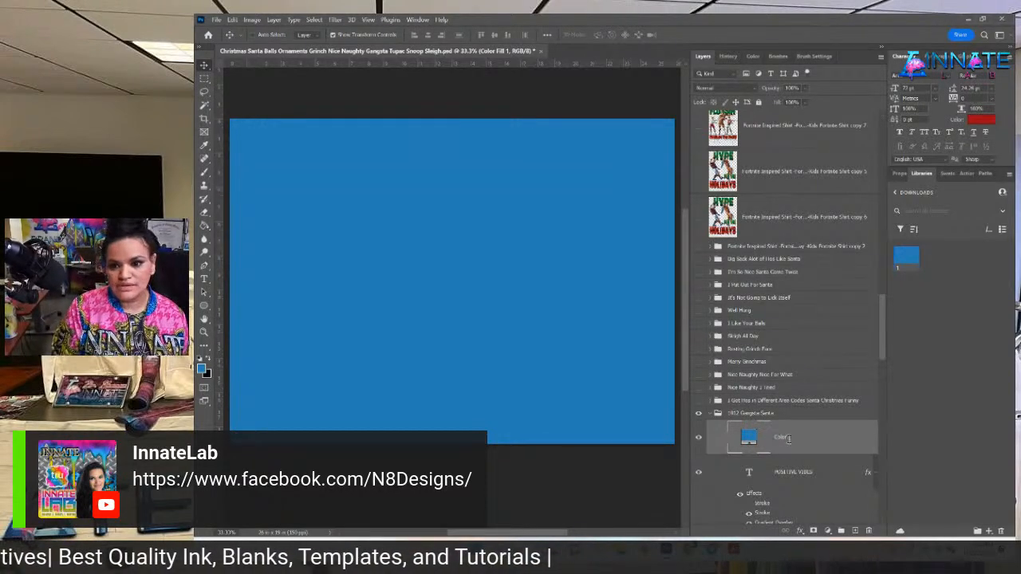
{"action": "key", "text": "Return"}
{"action": "right_click", "coordinate": [797, 442]}
{"action": "left_click", "coordinate": [784, 434]}
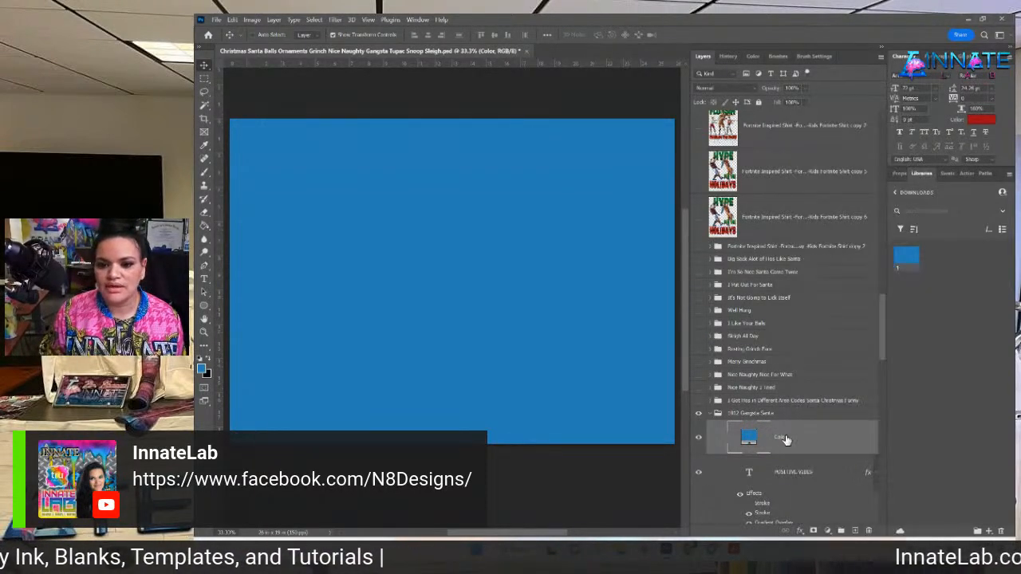
{"action": "double_click", "coordinate": [782, 437]}
{"action": "left_click", "coordinate": [789, 437]}
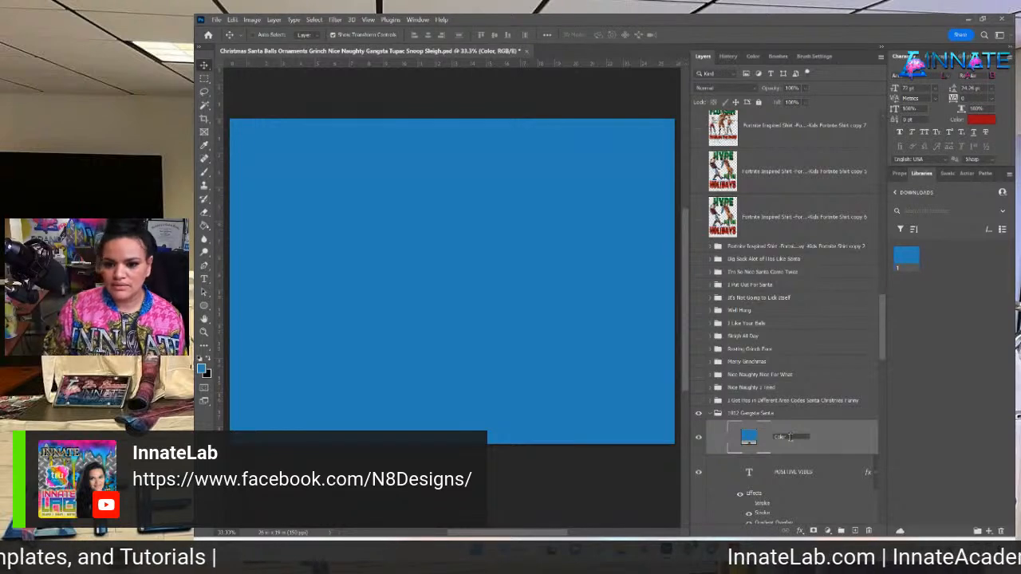
{"action": "key", "text": "Return"}
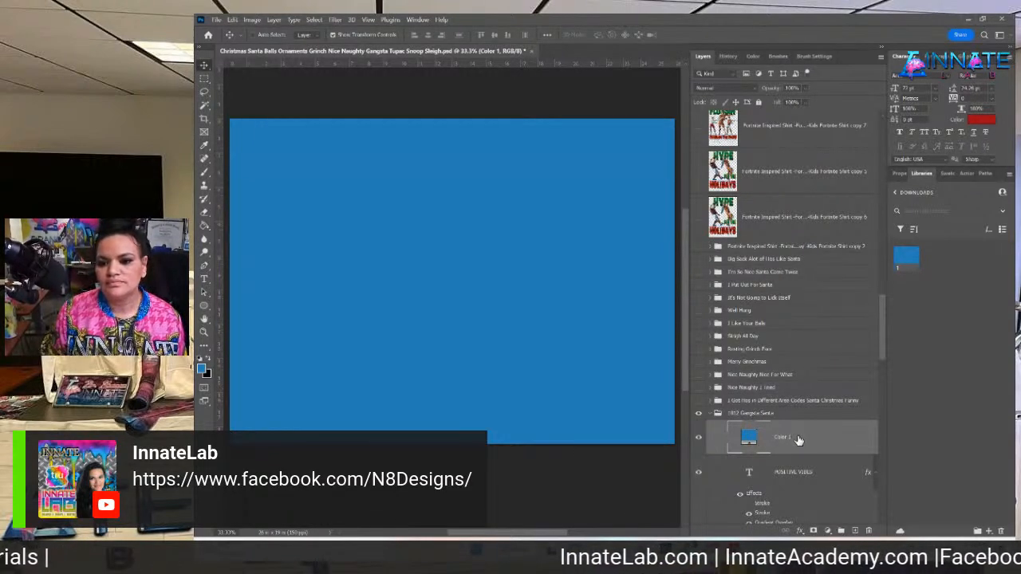
Duplicate the Color 1 fill layer and rename the lower of the two layers as Color 2.
{"action": "right_click", "coordinate": [799, 441]}
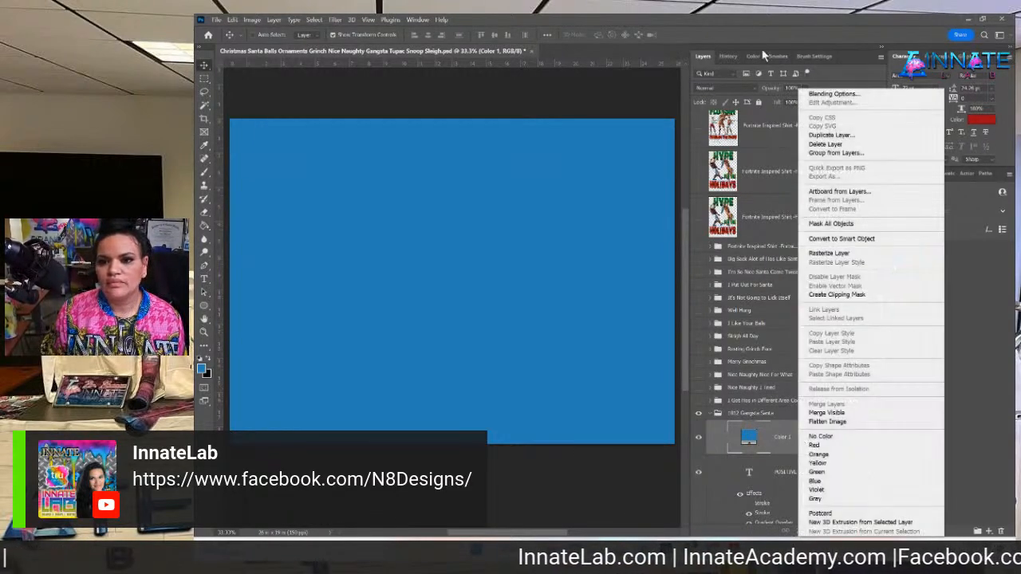
{"action": "left_click", "coordinate": [832, 137]}
{"action": "key", "text": "Return"}
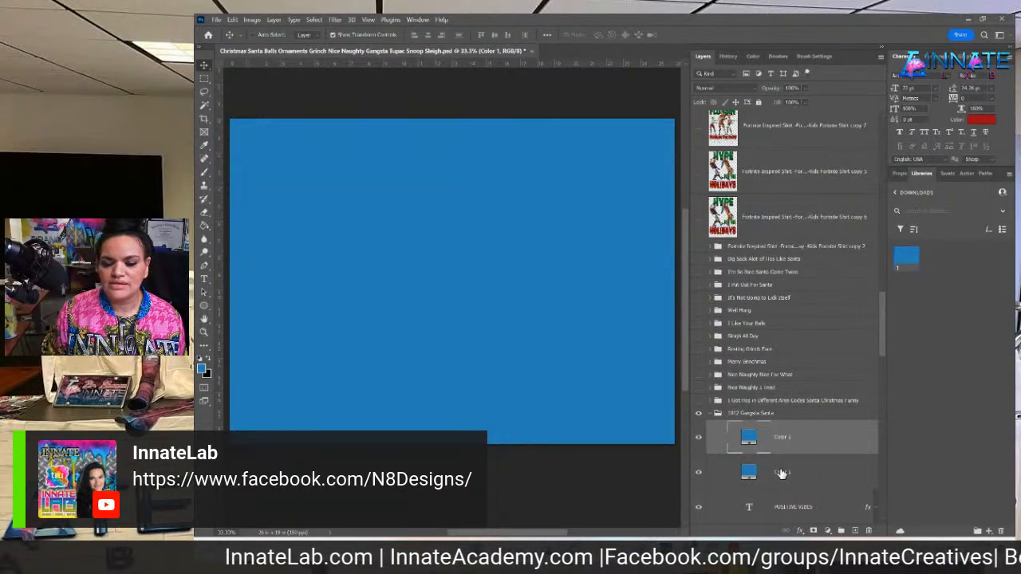
{"action": "double_click", "coordinate": [794, 472]}
{"action": "type", "text": "Color 2"}
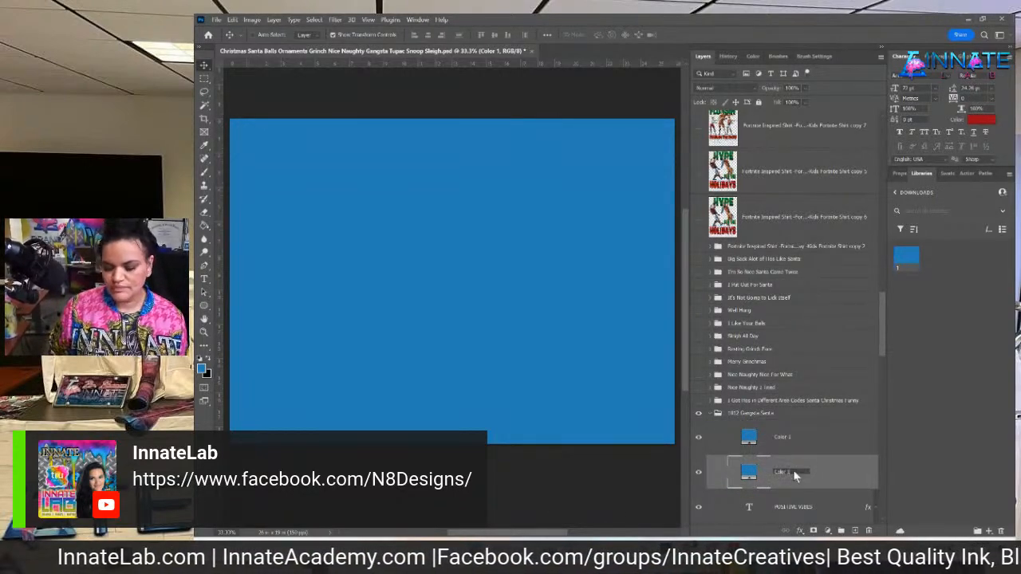
{"action": "key", "text": "Return"}
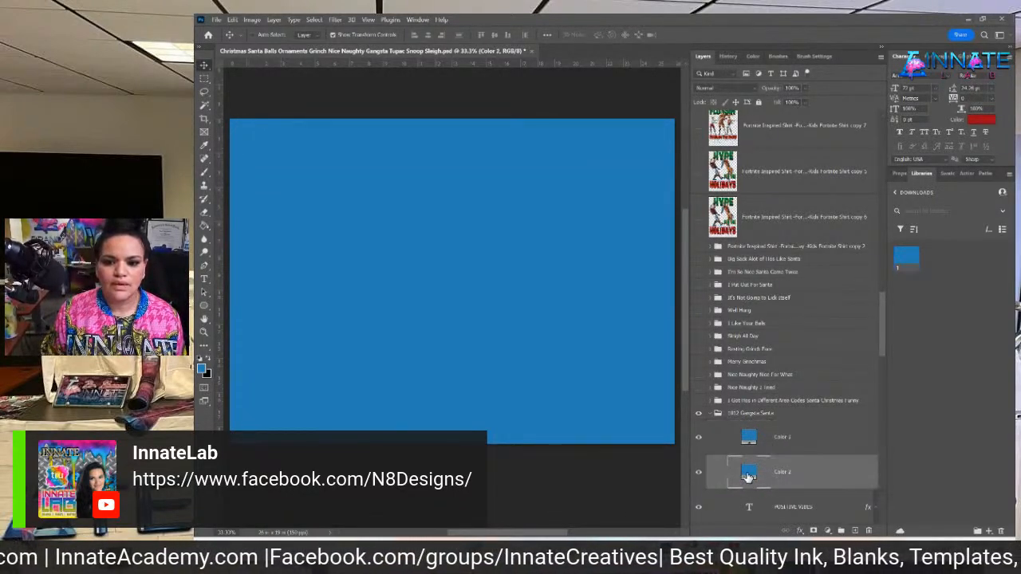
Switch to the order summary PDF, copy the colour code e74b3b from the "Xmas is always Soulful in the Hood" entry, and return to Photoshop.
{"action": "key", "text": "alt+Tab"}
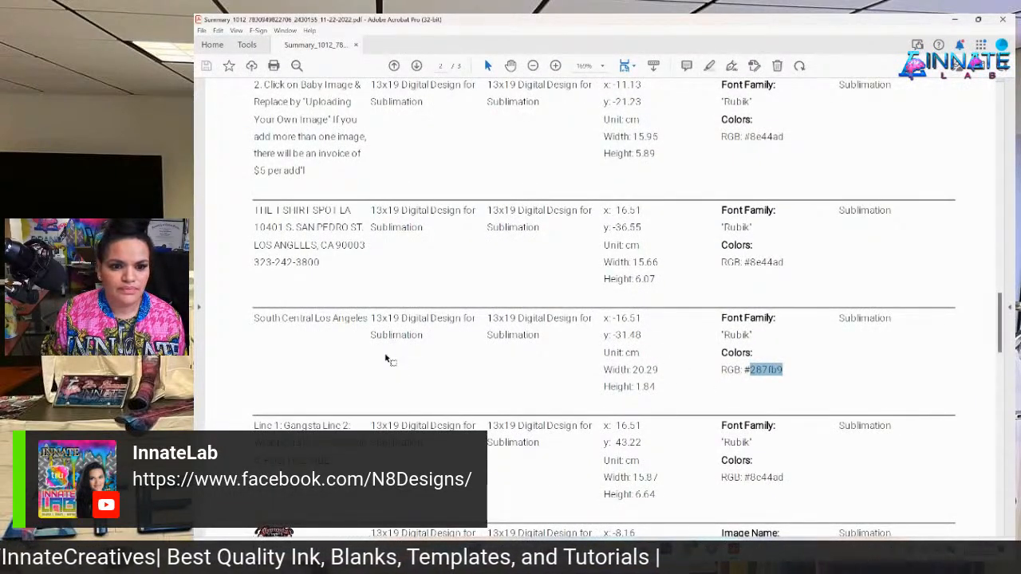
{"action": "scroll", "coordinate": [388, 359], "scroll_direction": "up", "scroll_amount": 1}
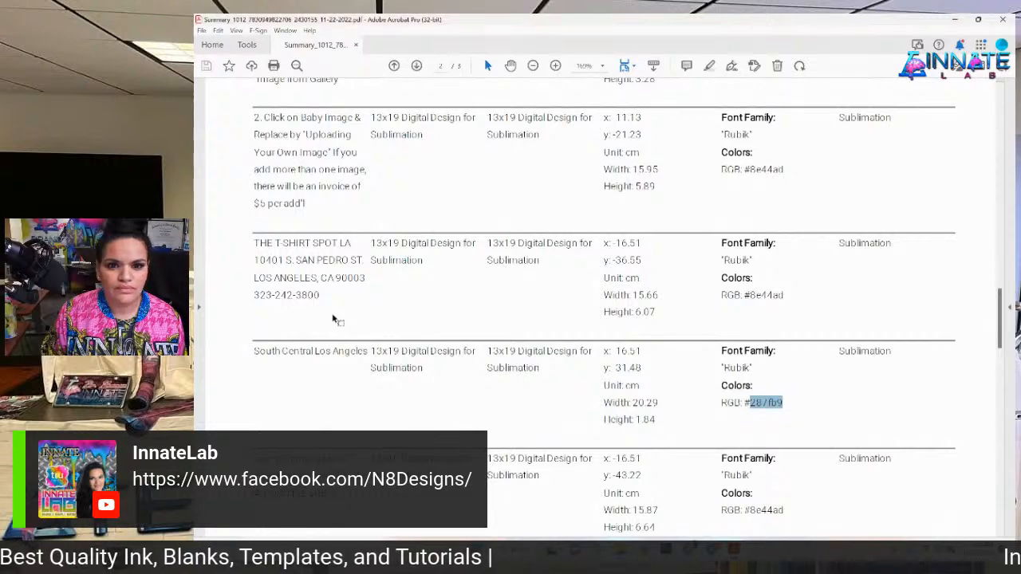
{"action": "scroll", "coordinate": [334, 318], "scroll_direction": "up", "scroll_amount": 1}
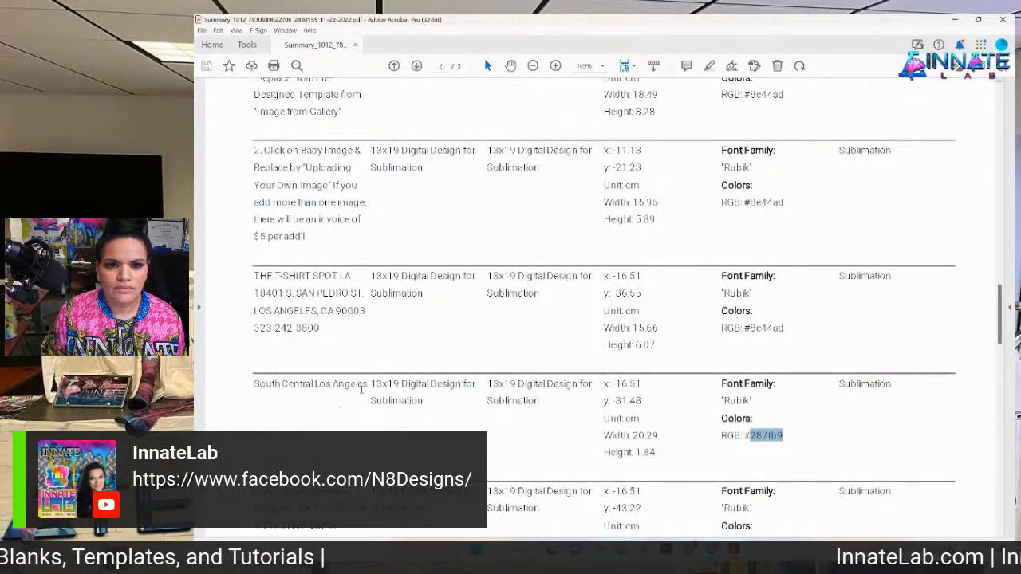
{"action": "scroll", "coordinate": [386, 356], "scroll_direction": "up", "scroll_amount": 4}
{"action": "scroll", "coordinate": [386, 356], "scroll_direction": "up", "scroll_amount": 6}
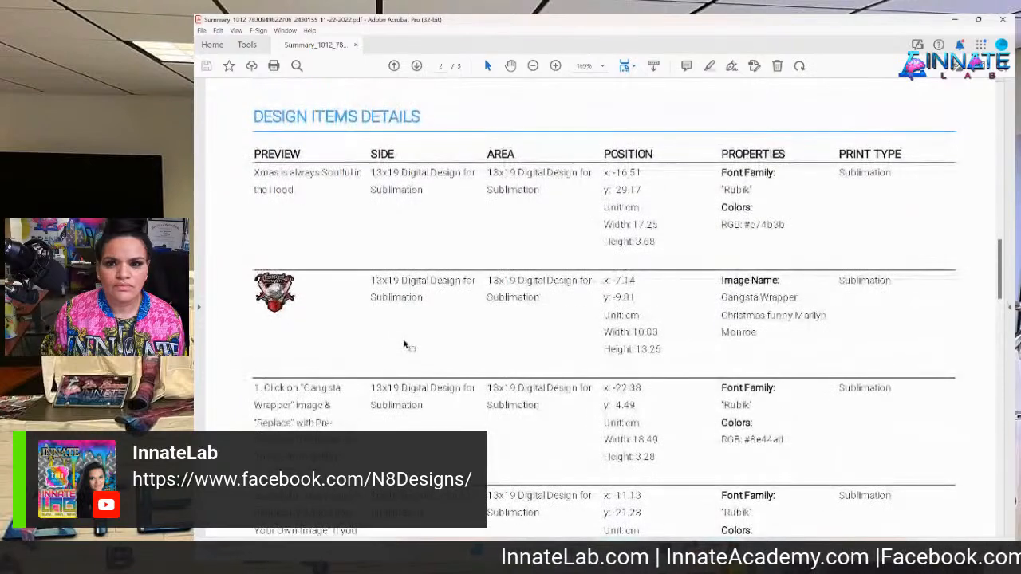
{"action": "double_click", "coordinate": [775, 226]}
{"action": "key", "text": "ctrl+c"}
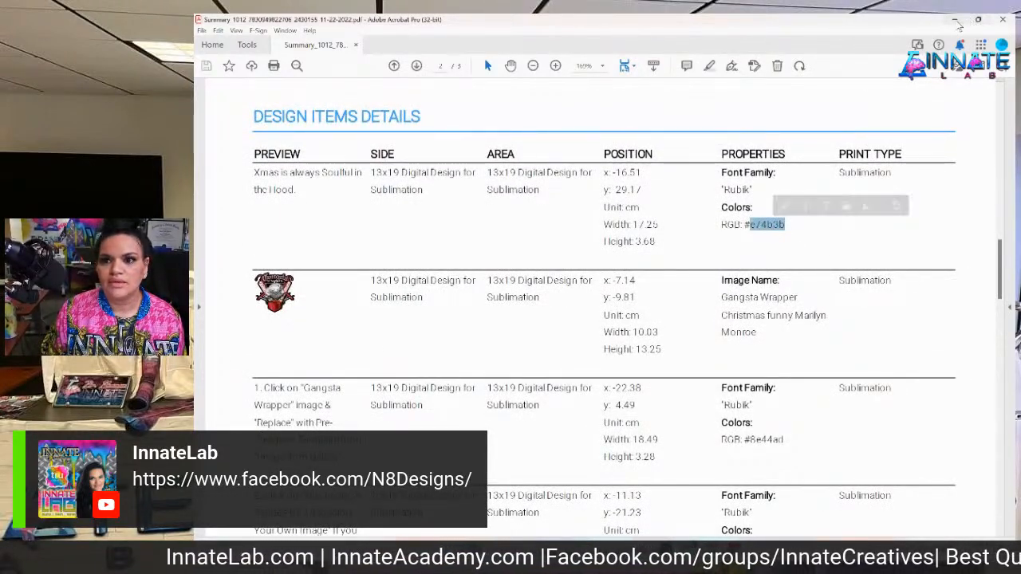
{"action": "left_click", "coordinate": [956, 20]}
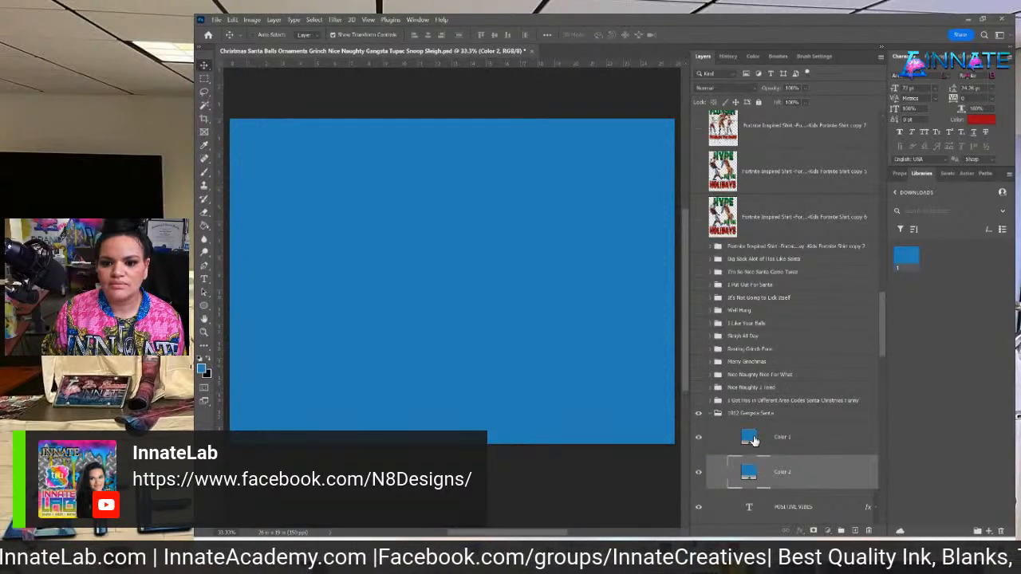
Paste the copied code into the Color 1 fill and adjust it to a more saturated red, #e92a16.
{"action": "double_click", "coordinate": [750, 437]}
{"action": "key", "text": "ctrl+v"}
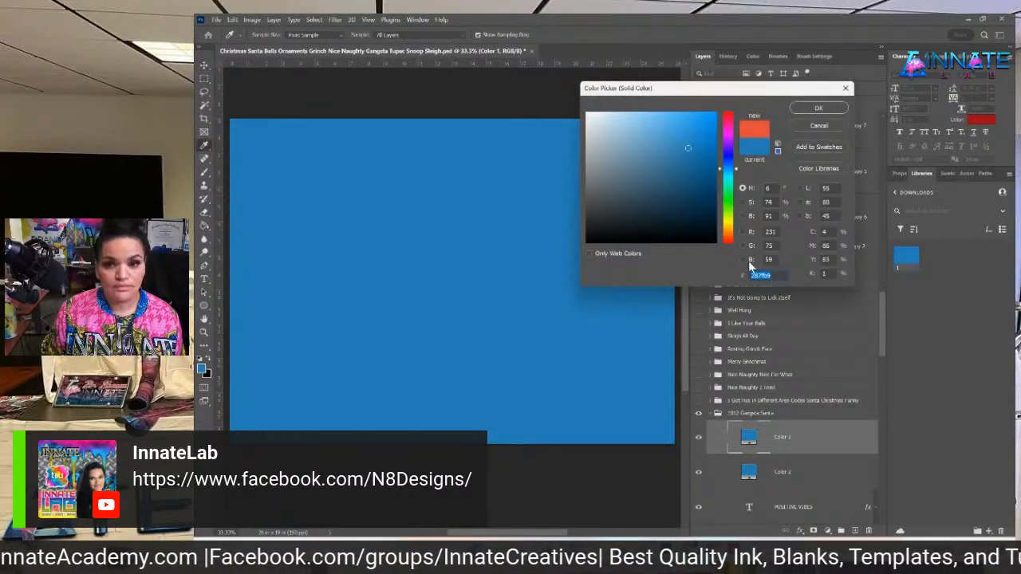
{"action": "mouse_move", "coordinate": [687, 125]}
{"action": "left_mouse_down"}
{"action": "mouse_move", "coordinate": [713, 116]}
{"action": "mouse_move", "coordinate": [704, 123]}
{"action": "left_mouse_up"}
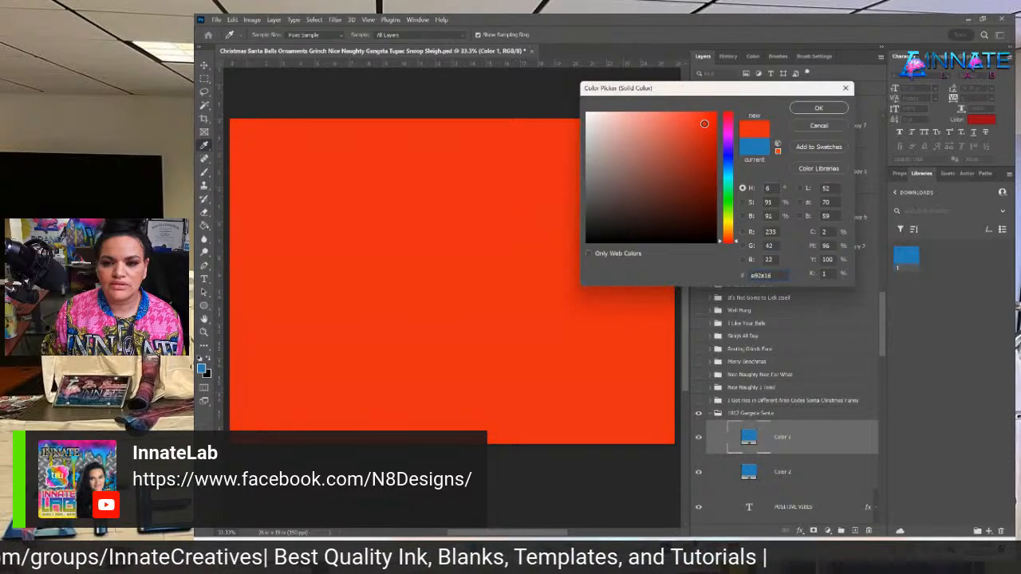
{"action": "left_click", "coordinate": [811, 112]}
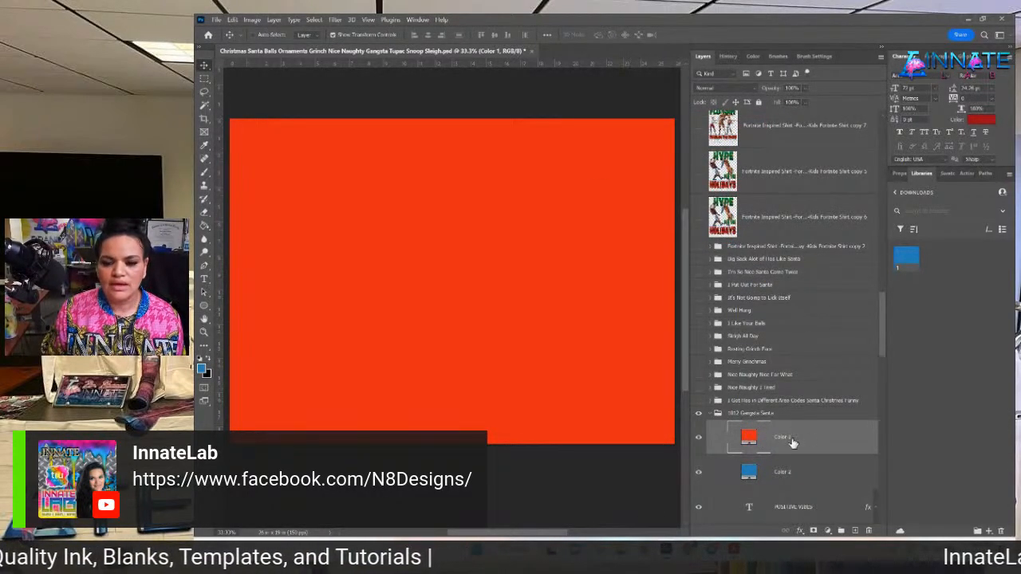
Convert the Color 1 and Color 2 fill layers to separate smart objects.
{"action": "right_click", "coordinate": [819, 440]}
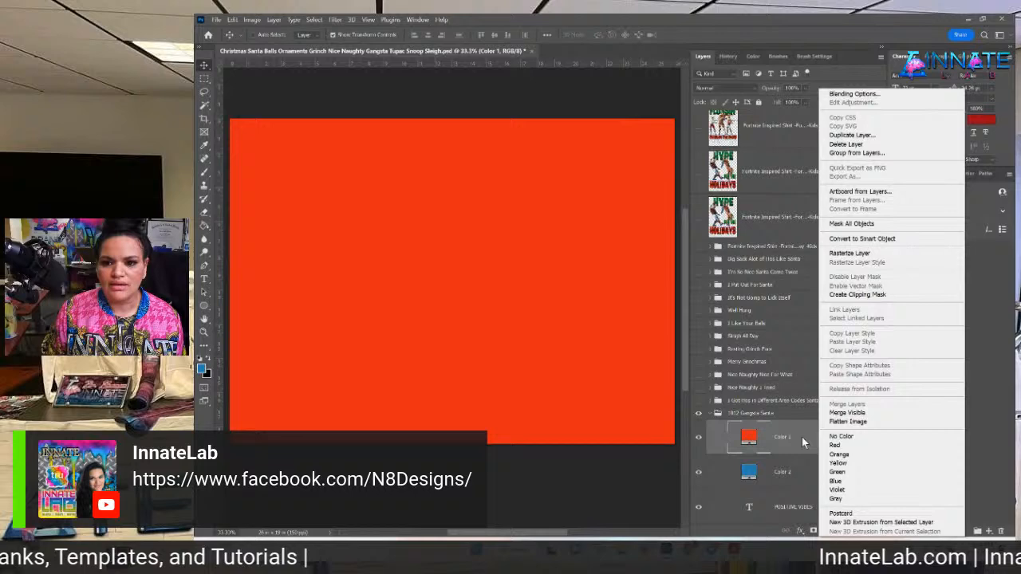
{"action": "left_click", "coordinate": [900, 238]}
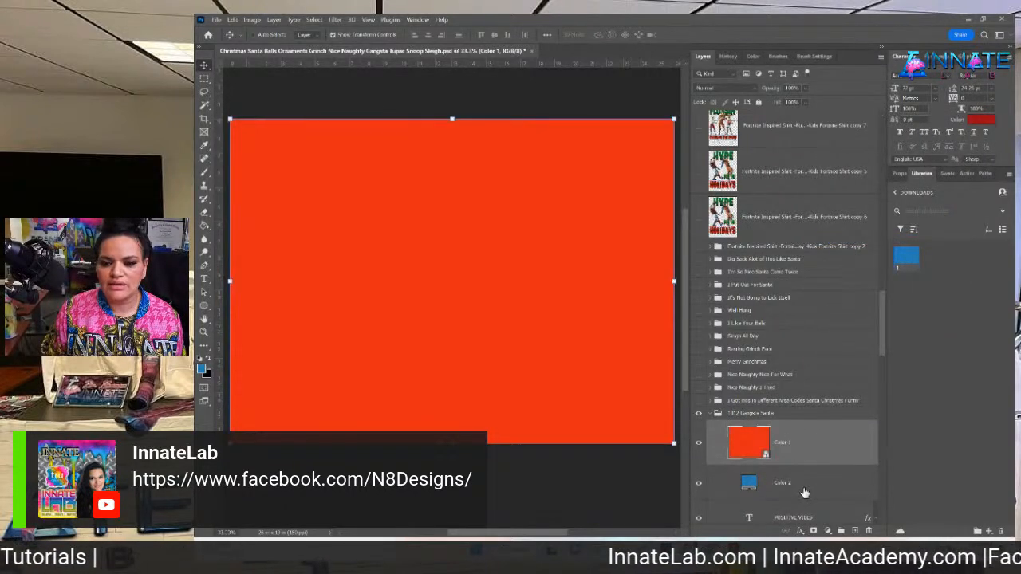
{"action": "right_click", "coordinate": [803, 491]}
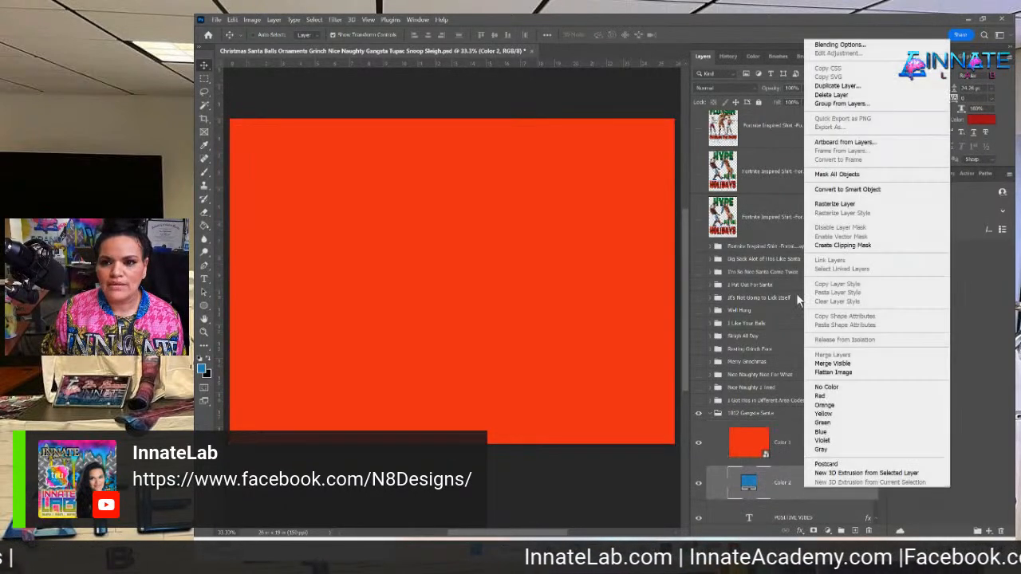
{"action": "left_click", "coordinate": [888, 194]}
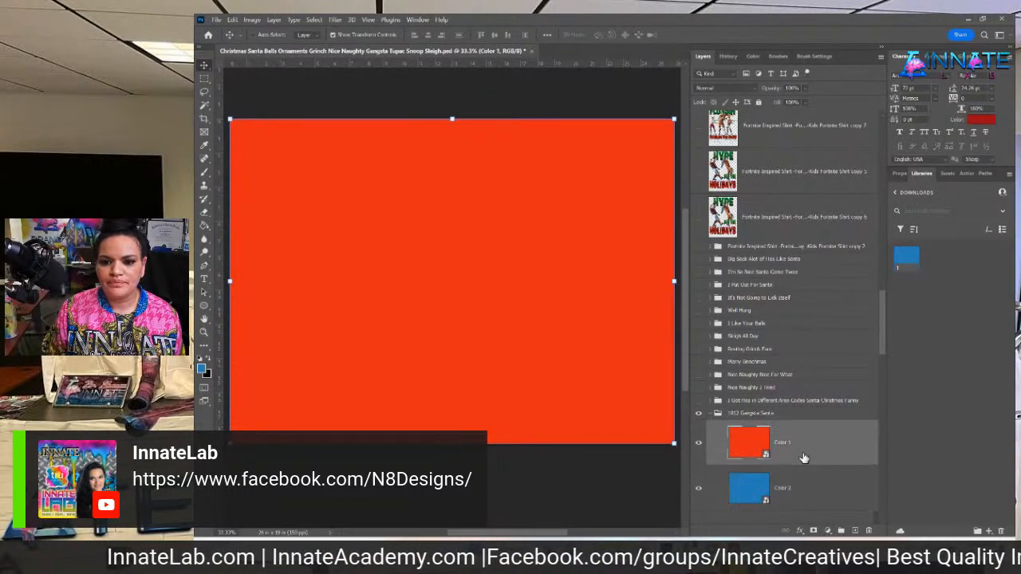
Place hidden copies of Color 1 and Color 2 above the design groups, and select the original Color 1 in the Gangsta Santa group.
{"action": "scroll", "coordinate": [802, 459], "scroll_direction": "down", "scroll_amount": 5}
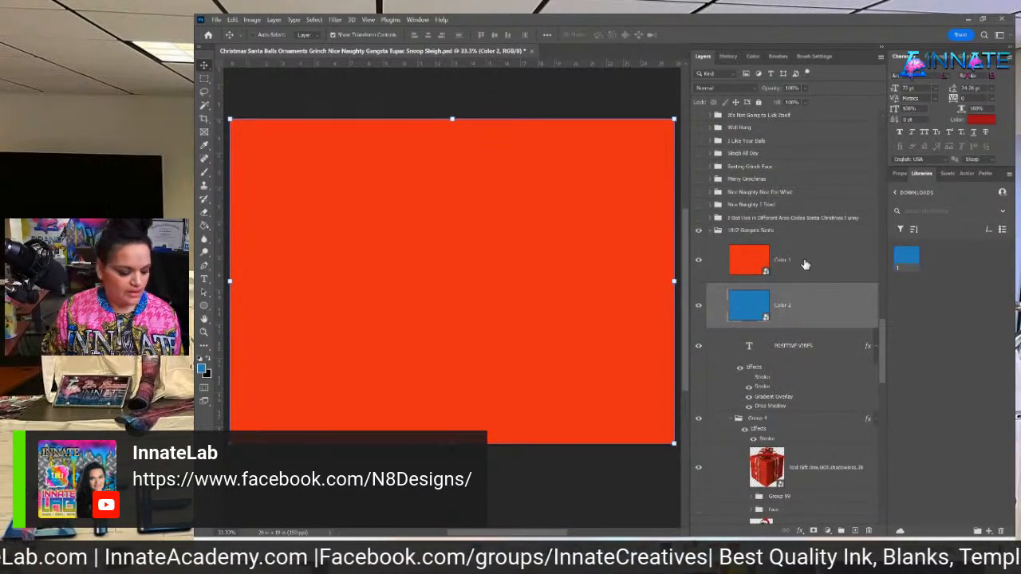
{"action": "left_click", "coordinate": [805, 265], "text": "shift"}
{"action": "left_click_drag", "start_coordinate": [805, 311], "coordinate": [794, 387]}
{"action": "scroll", "coordinate": [794, 387], "scroll_direction": "down", "scroll_amount": 3}
{"action": "left_click", "coordinate": [700, 218]}
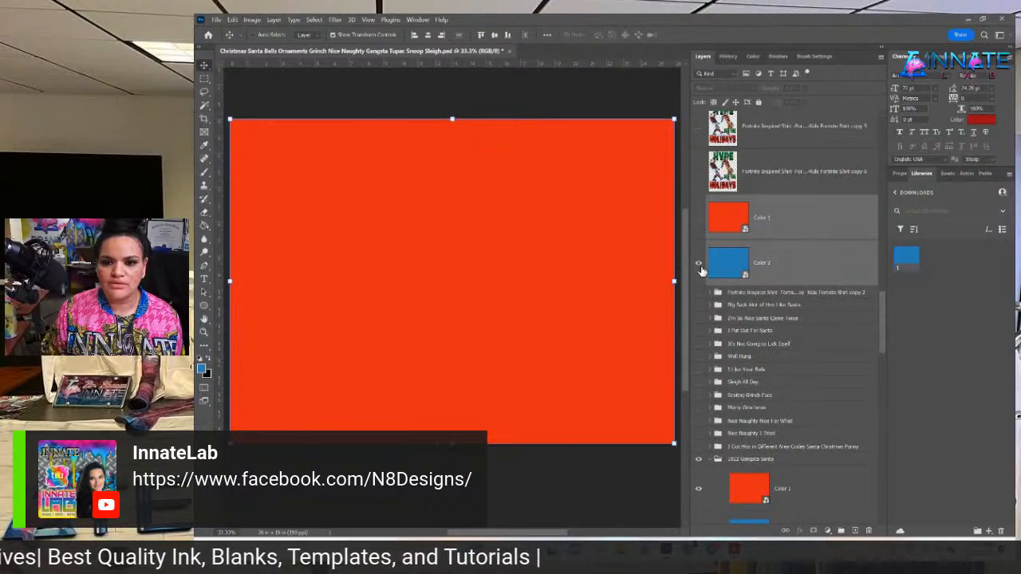
{"action": "left_click", "coordinate": [700, 265]}
{"action": "scroll", "coordinate": [813, 343], "scroll_direction": "down", "scroll_amount": 4}
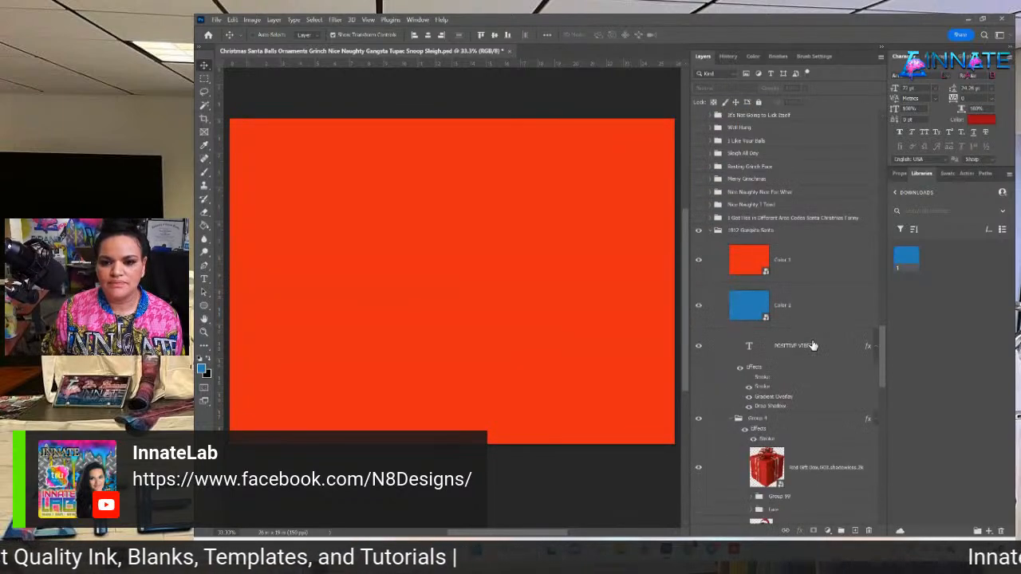
{"action": "left_click", "coordinate": [798, 270]}
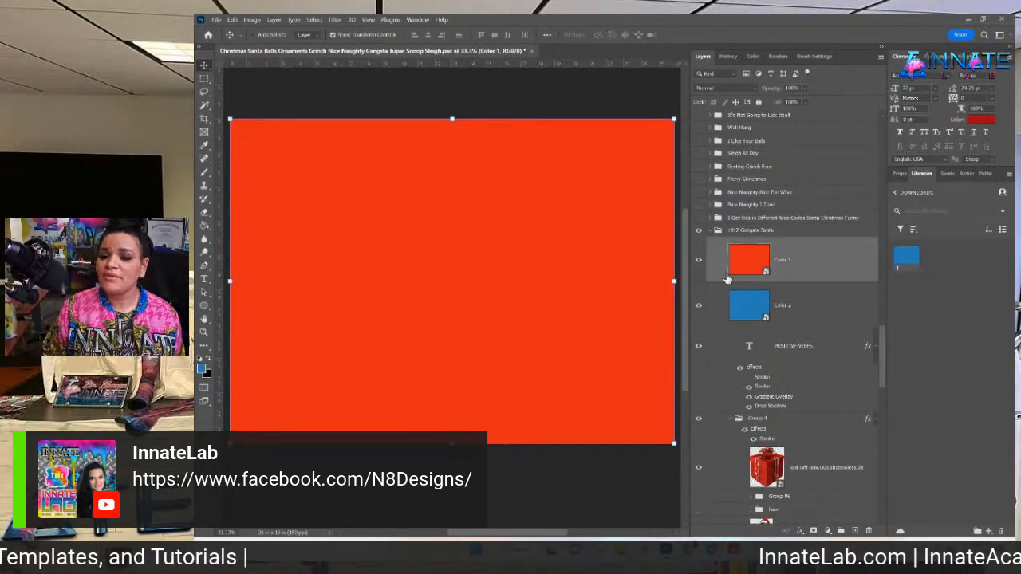
{"action": "left_click", "coordinate": [830, 319]}
{"action": "left_click", "coordinate": [801, 263]}
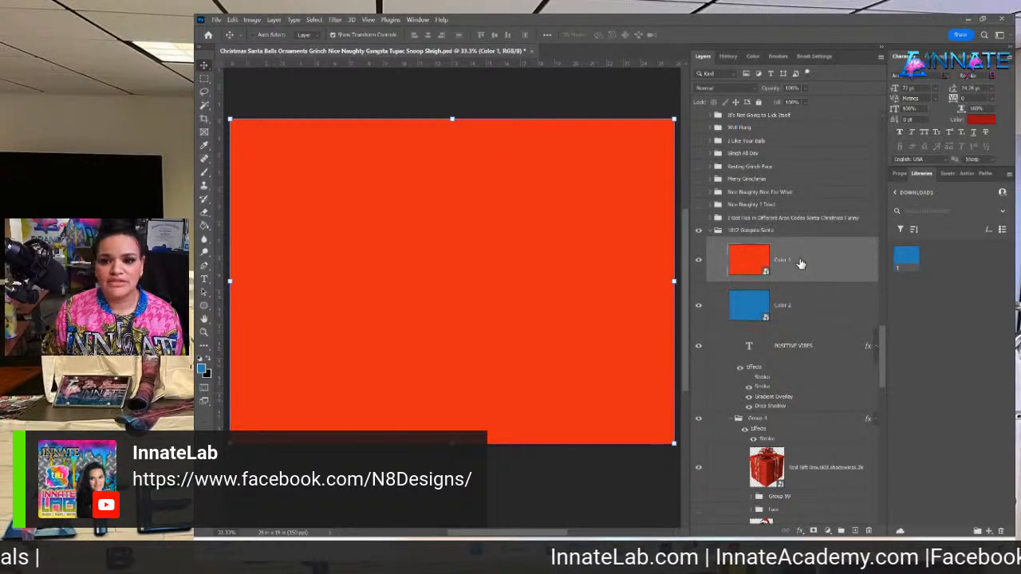
{"action": "scroll", "coordinate": [827, 248], "scroll_direction": "down", "scroll_amount": 3}
{"action": "scroll", "coordinate": [826, 266], "scroll_direction": "up", "scroll_amount": 3}
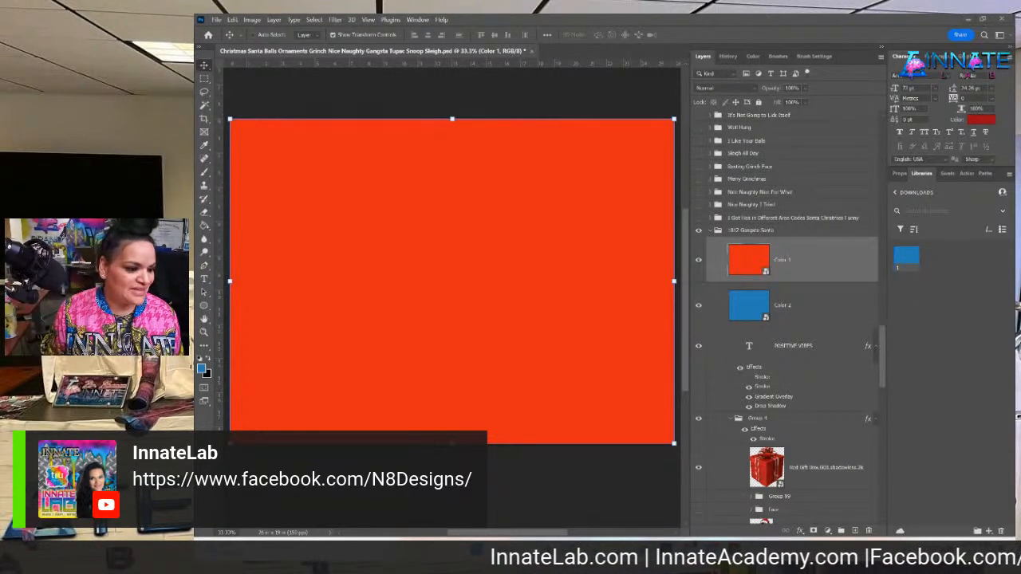
{"action": "left_click", "coordinate": [827, 318]}
{"action": "left_click", "coordinate": [828, 272]}
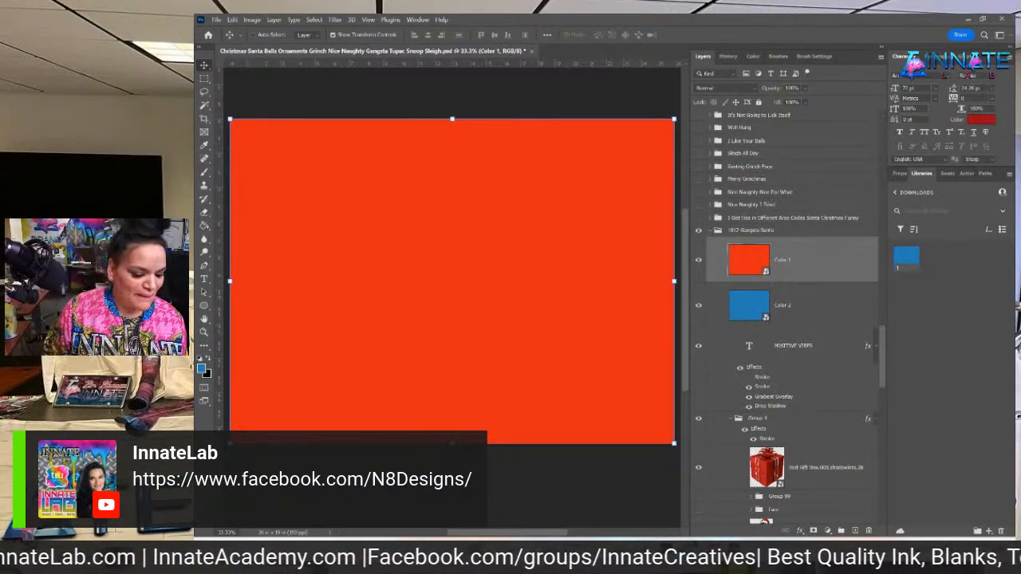
Hide and collapse the 1012 Gangsta Santa group, and hide the Gangsta Wrapper Marilyn Monroe Christmas group.
{"action": "left_click", "coordinate": [698, 233]}
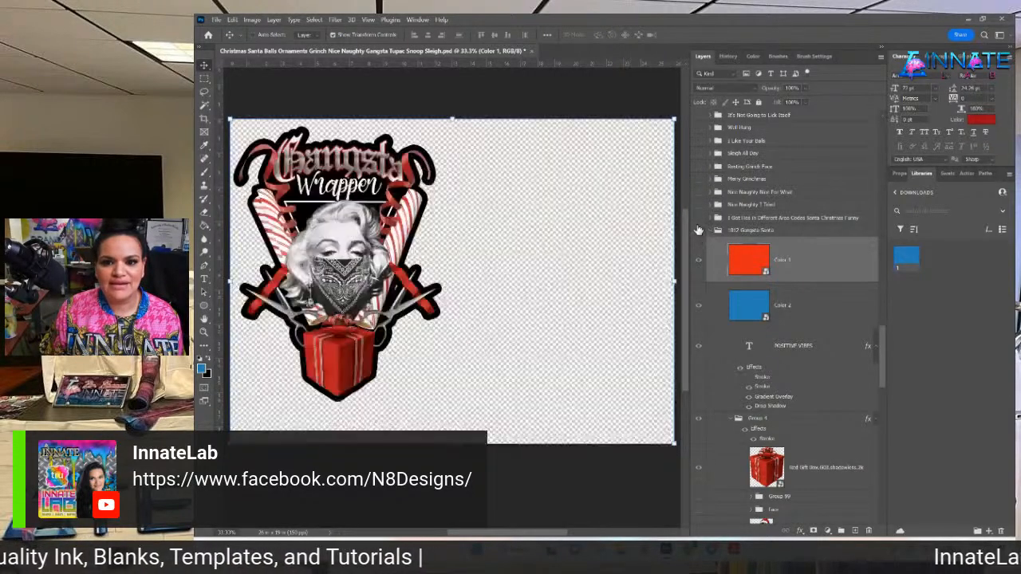
{"action": "scroll", "coordinate": [718, 261], "scroll_direction": "up", "scroll_amount": 2}
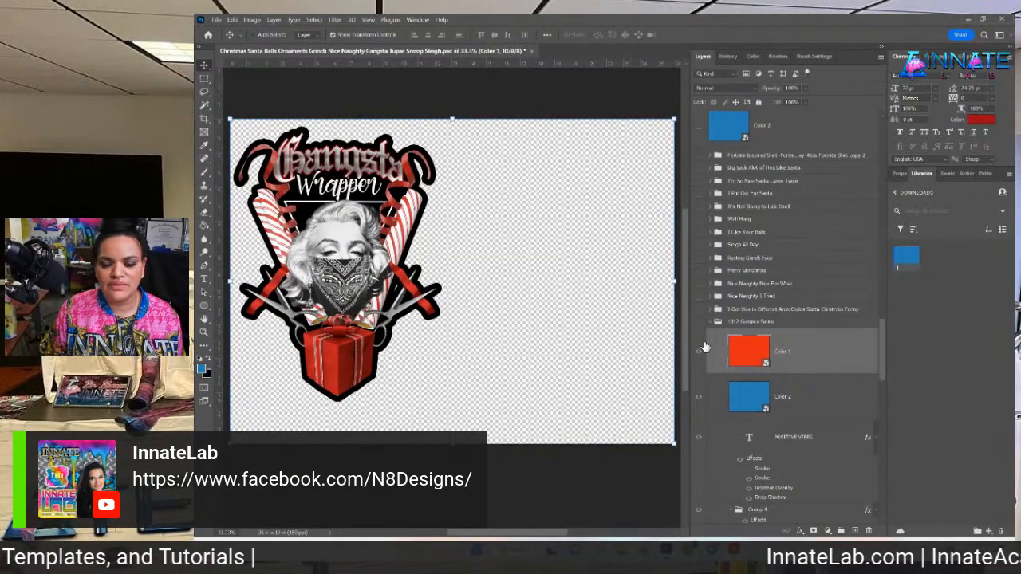
{"action": "scroll", "coordinate": [706, 347], "scroll_direction": "down", "scroll_amount": 4}
{"action": "scroll", "coordinate": [705, 328], "scroll_direction": "up", "scroll_amount": 2}
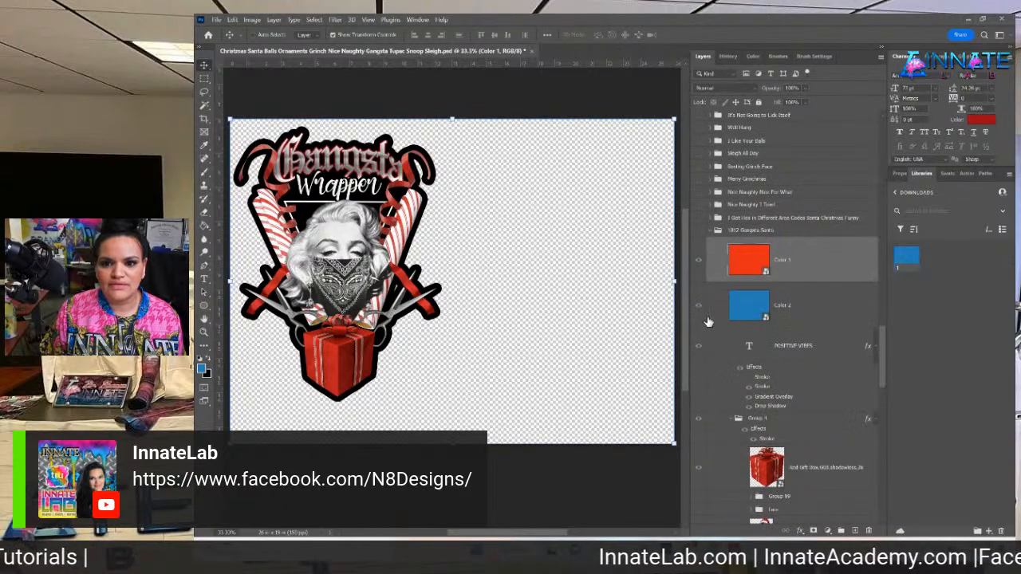
{"action": "left_click", "coordinate": [711, 233]}
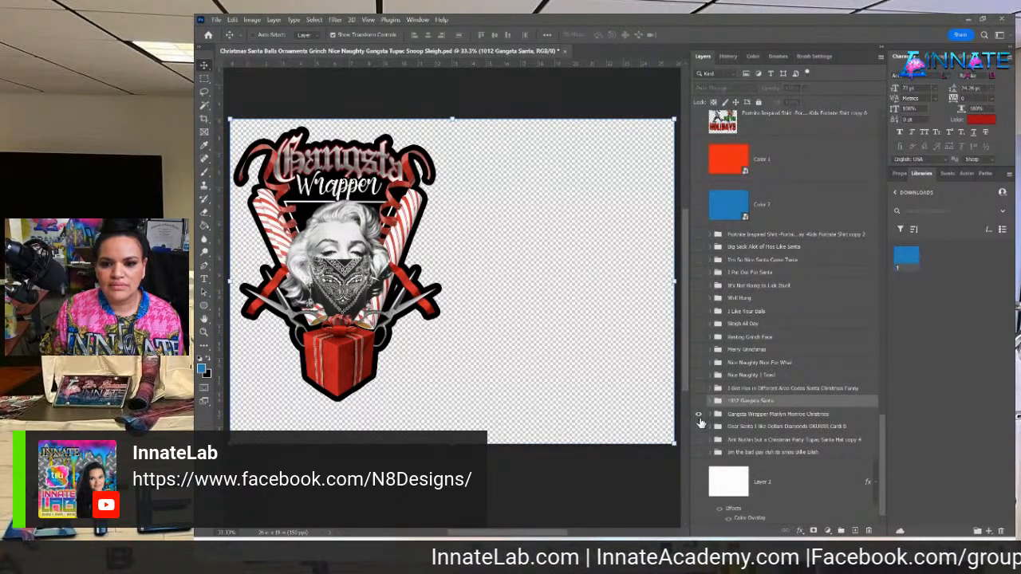
{"action": "left_click", "coordinate": [700, 420]}
Preview the Fortnite, Big Sack, I'm So Nice Santa Came Twice and I Put Out For Santa designs one at a time, hiding each again.
{"action": "left_click", "coordinate": [699, 237]}
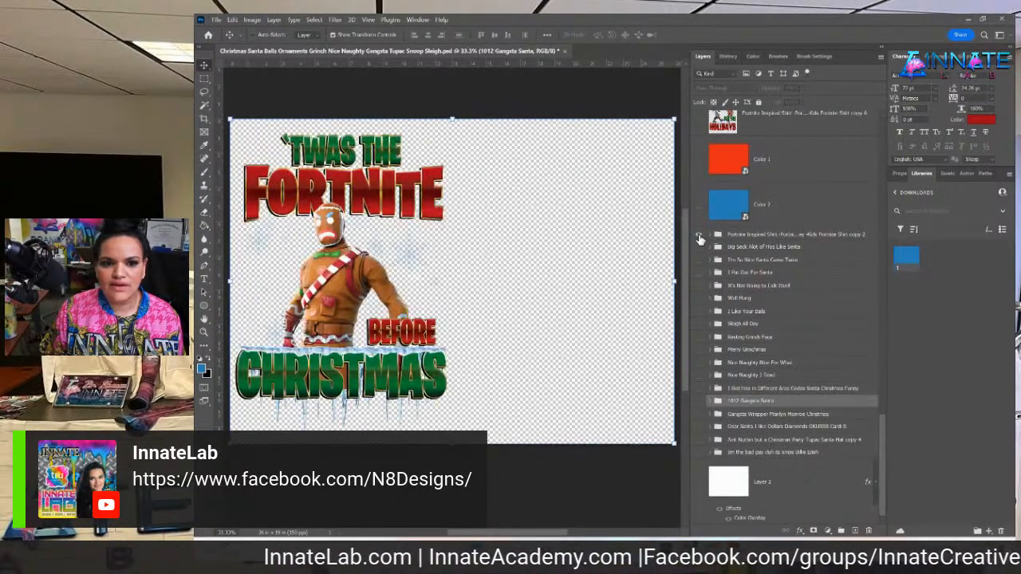
{"action": "left_click", "coordinate": [699, 236]}
{"action": "left_click", "coordinate": [699, 247]}
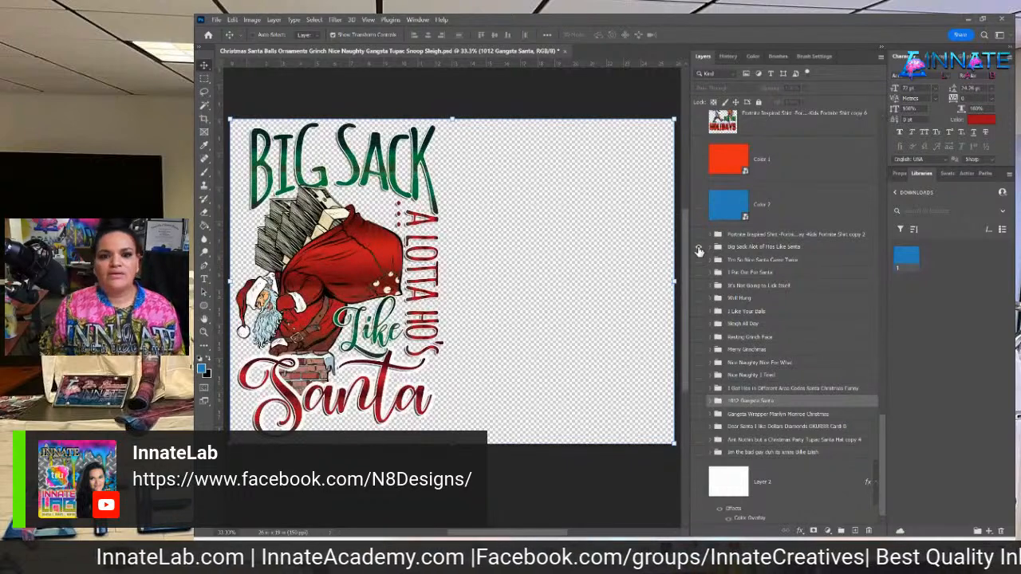
{"action": "left_click", "coordinate": [699, 247]}
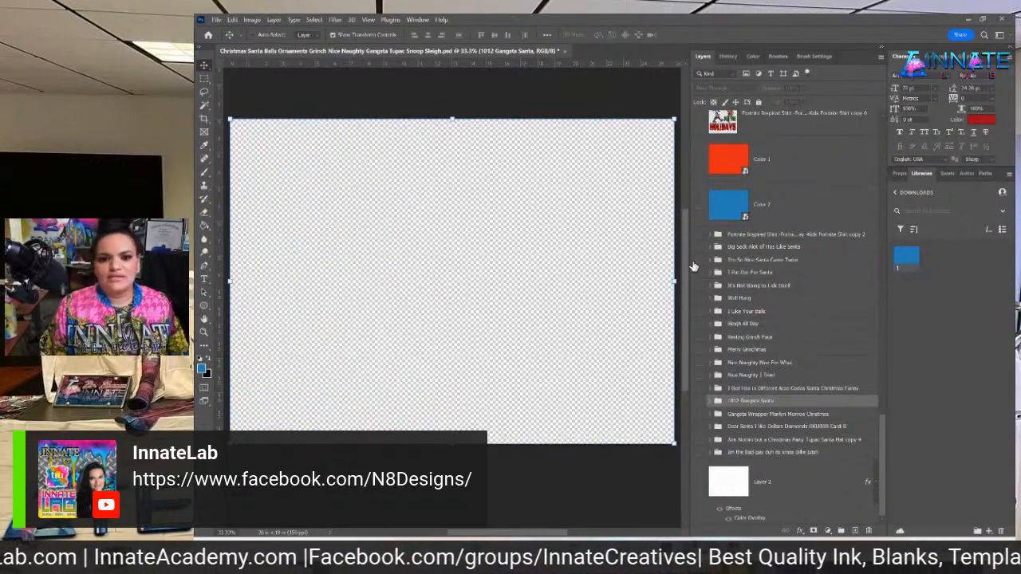
{"action": "left_click", "coordinate": [699, 261]}
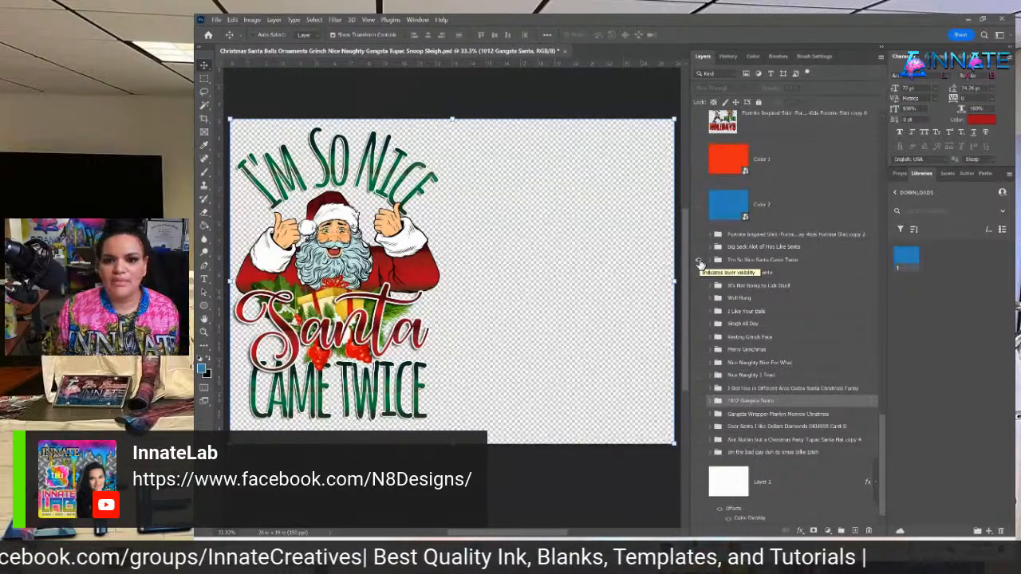
{"action": "left_click", "coordinate": [699, 261]}
{"action": "left_click", "coordinate": [699, 273]}
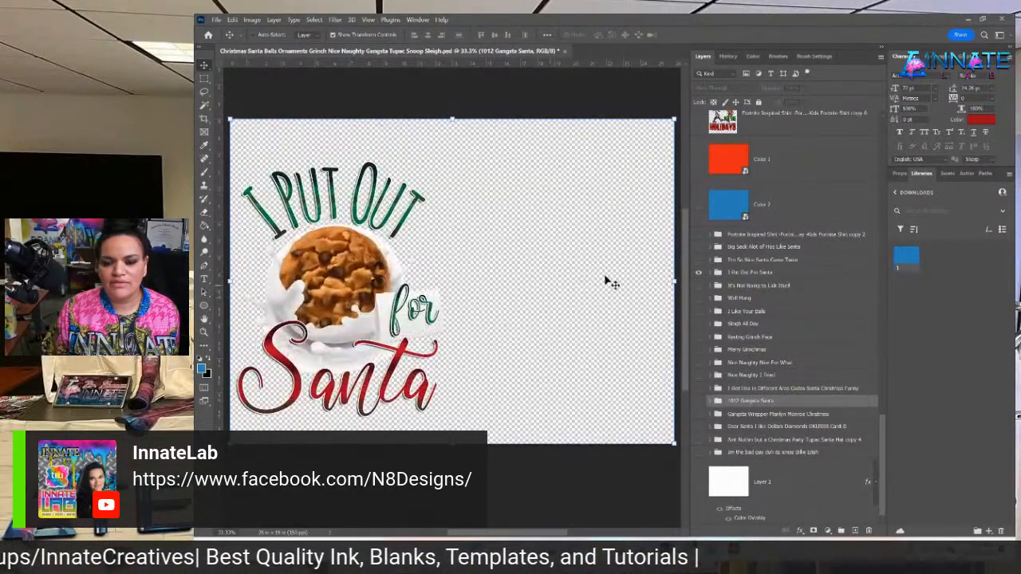
{"action": "left_click", "coordinate": [699, 274]}
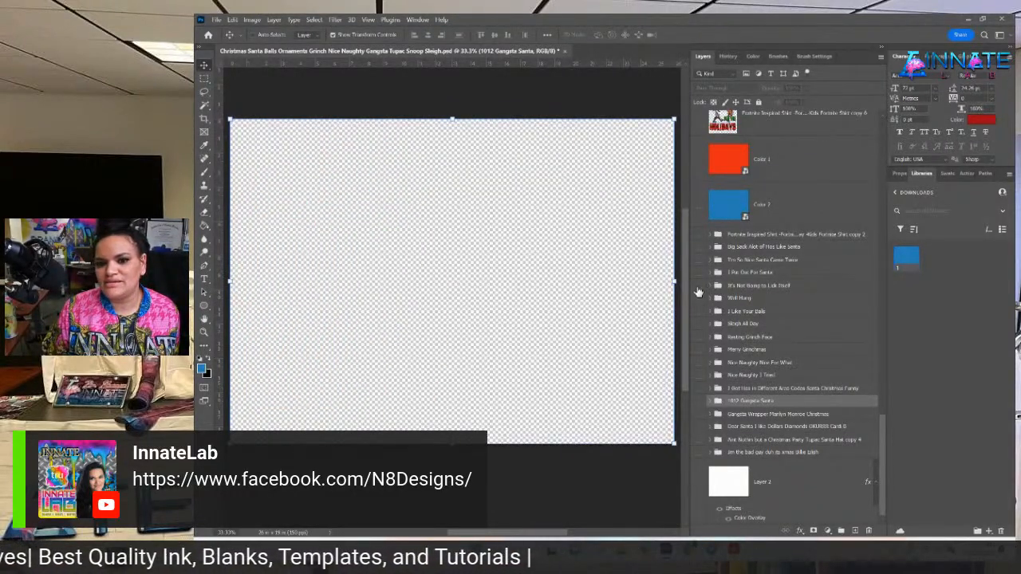
Preview the design groups from It's Not Going to Lick Itself through Sleigh All Day one at a time, hiding each again.
{"action": "left_click", "coordinate": [699, 285]}
{"action": "left_click", "coordinate": [698, 285]}
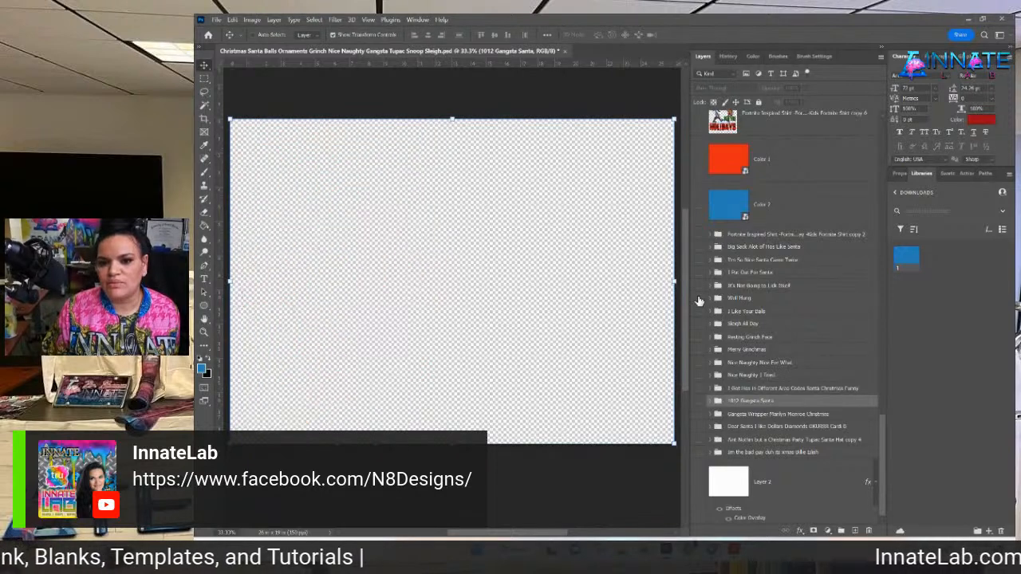
{"action": "left_click", "coordinate": [699, 299]}
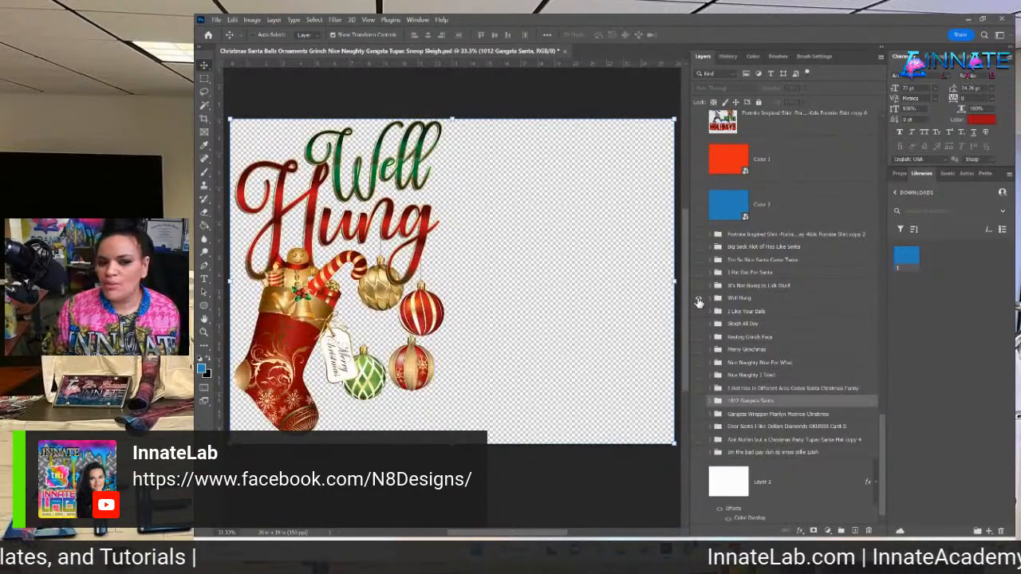
{"action": "left_click", "coordinate": [699, 299]}
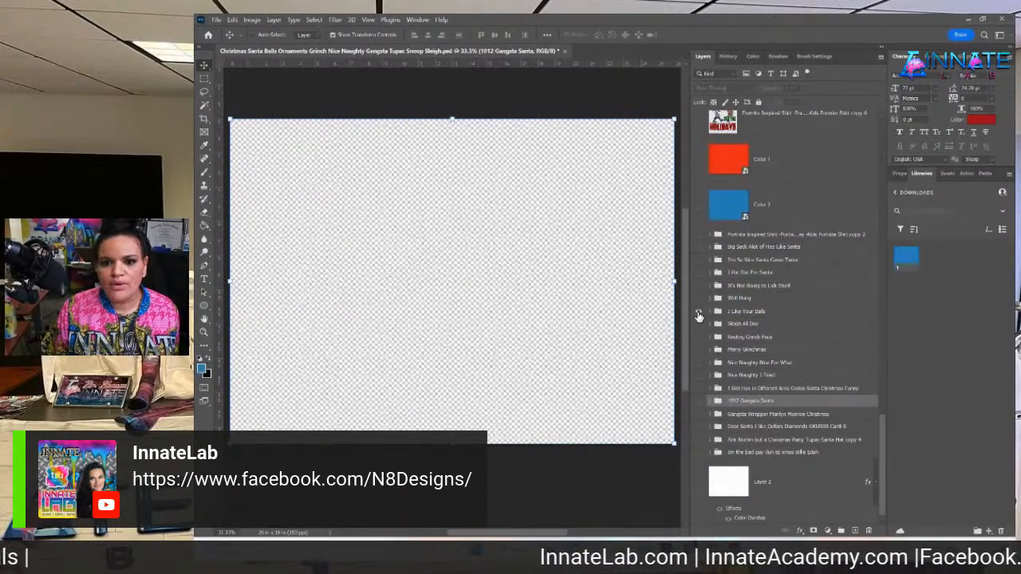
{"action": "left_click", "coordinate": [699, 312]}
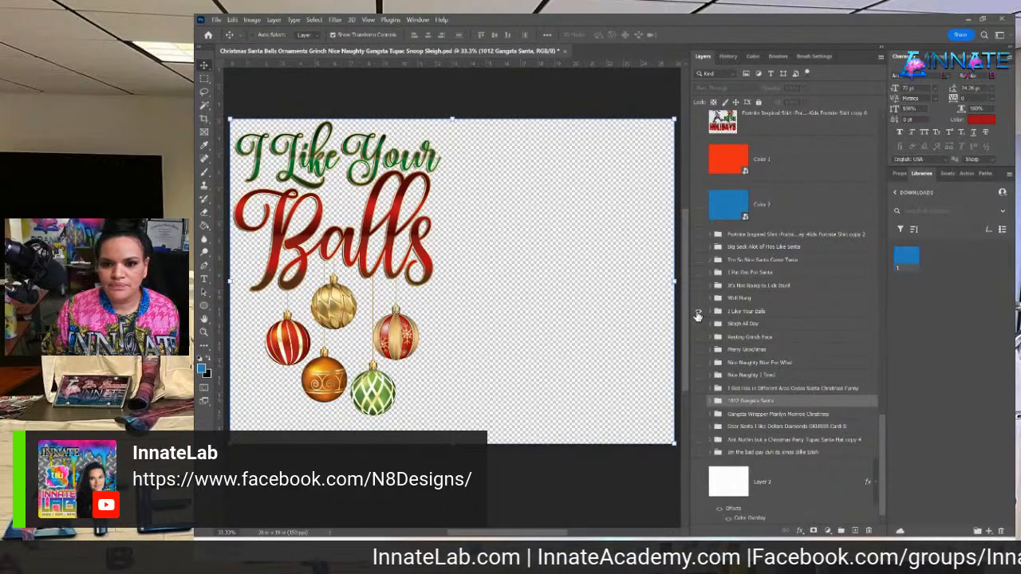
{"action": "left_click", "coordinate": [699, 312]}
{"action": "left_click", "coordinate": [698, 325]}
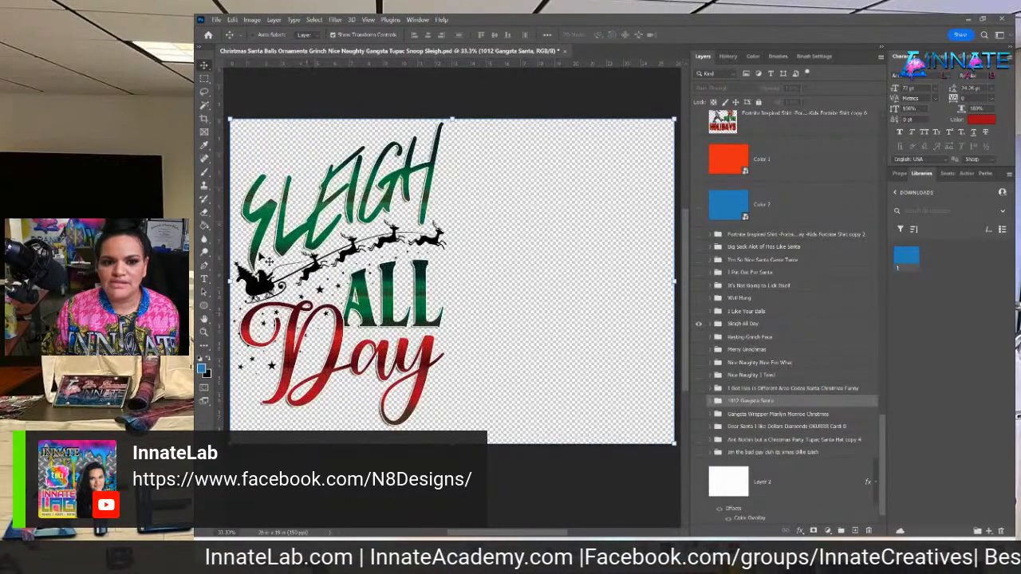
{"action": "left_click", "coordinate": [699, 324]}
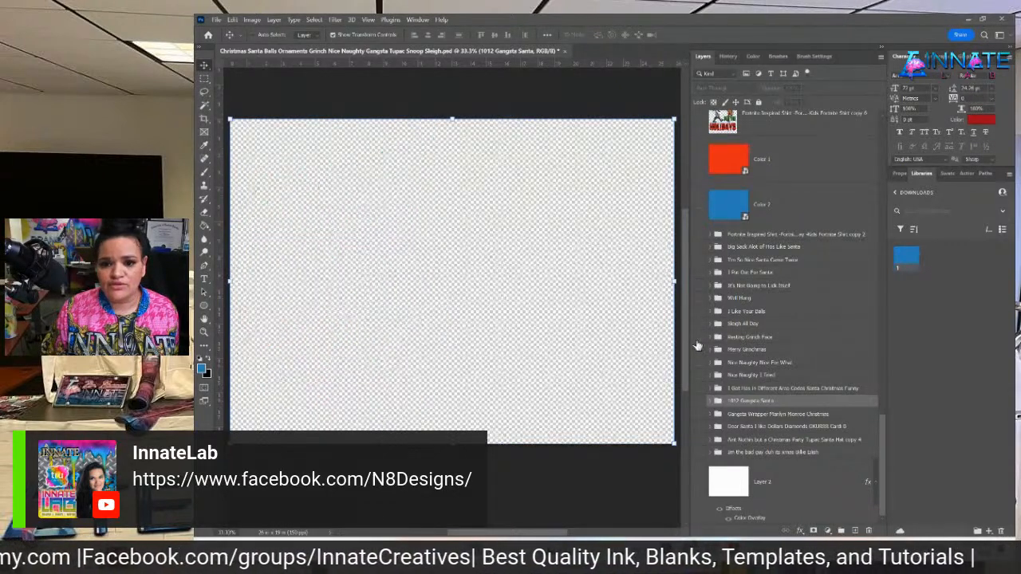
Preview the Resting Grinch Face, Merry Grinchmas, both Nice Naughty and the Different Area Codes Santa designs individually, hiding each again.
{"action": "left_click", "coordinate": [699, 338]}
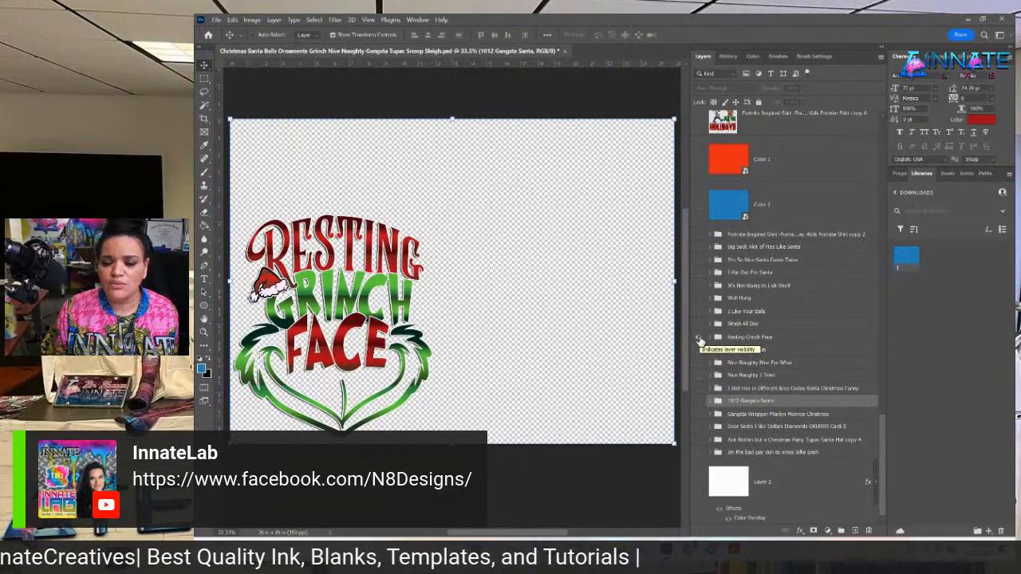
{"action": "left_click", "coordinate": [700, 339]}
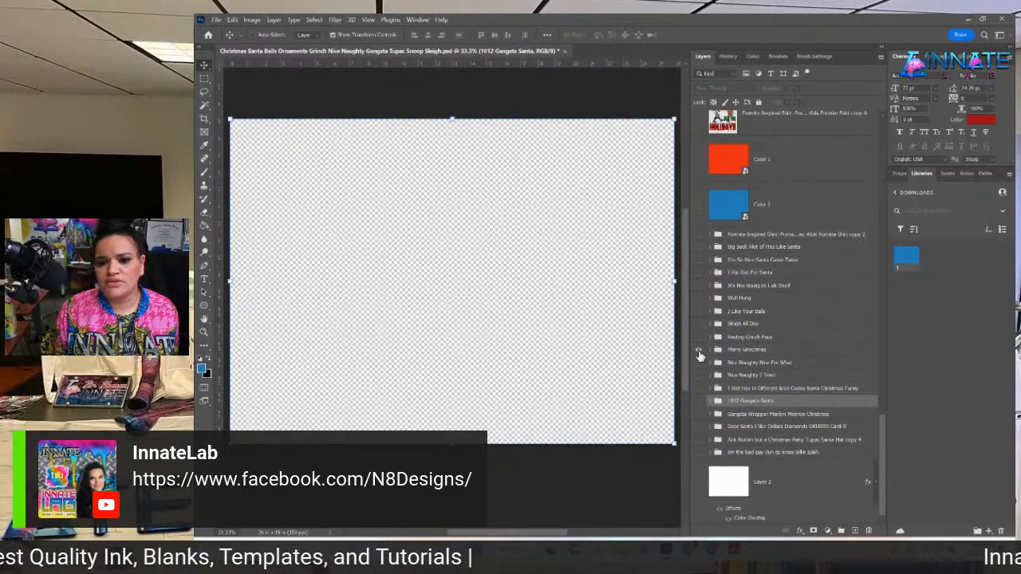
{"action": "left_click", "coordinate": [700, 351]}
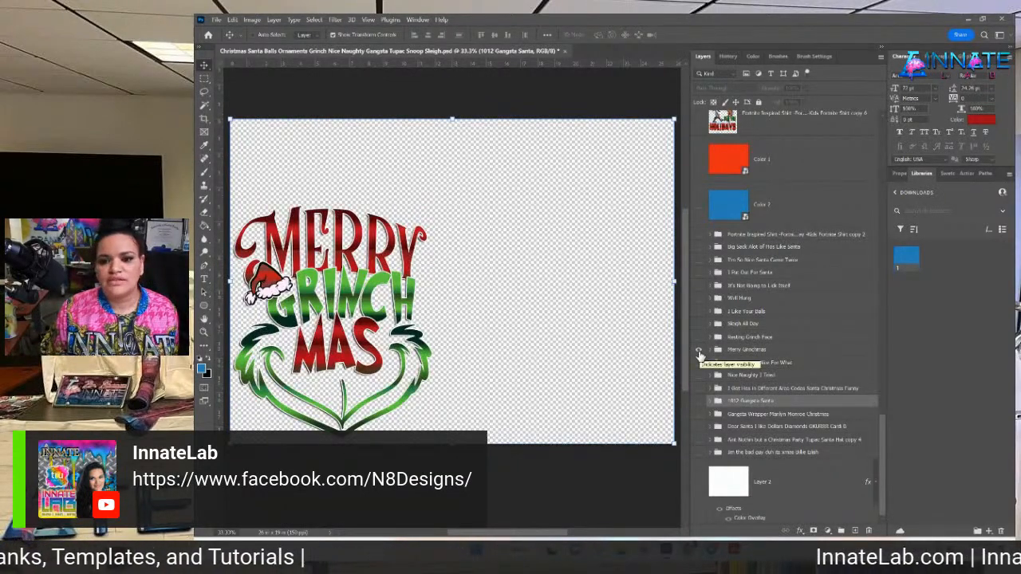
{"action": "left_click", "coordinate": [700, 351]}
{"action": "left_click", "coordinate": [696, 364]}
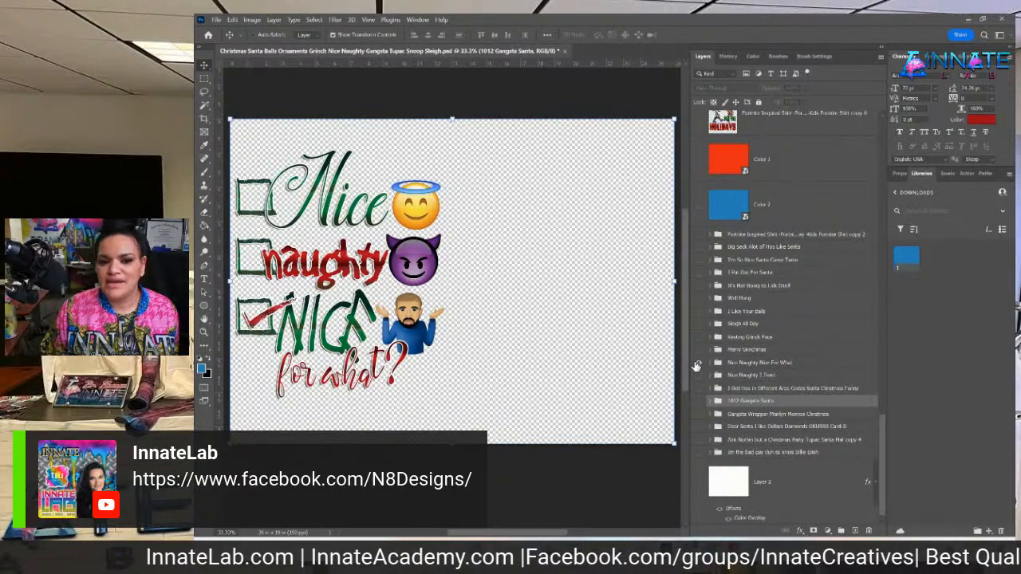
{"action": "left_click", "coordinate": [699, 364]}
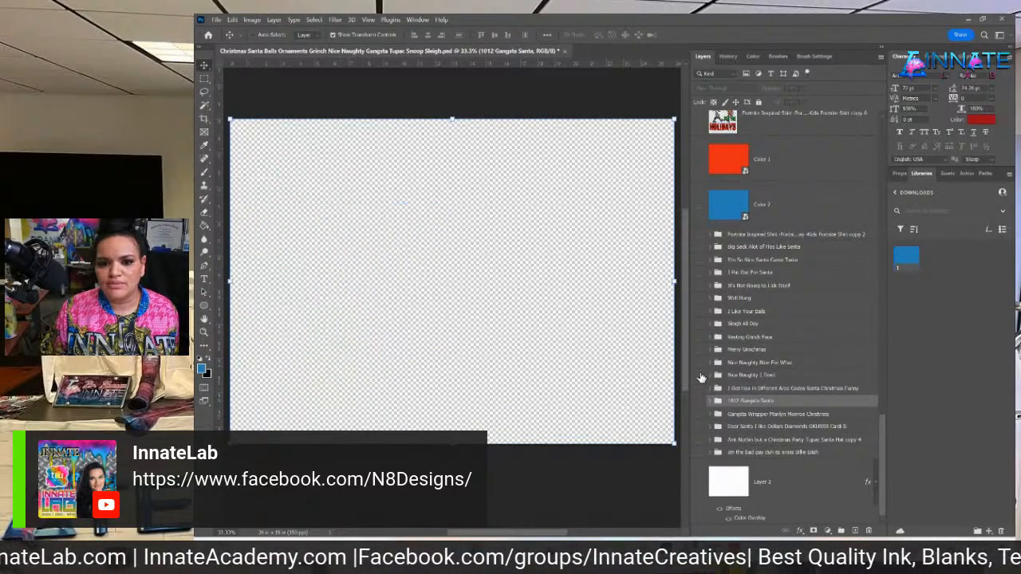
{"action": "left_click", "coordinate": [699, 376]}
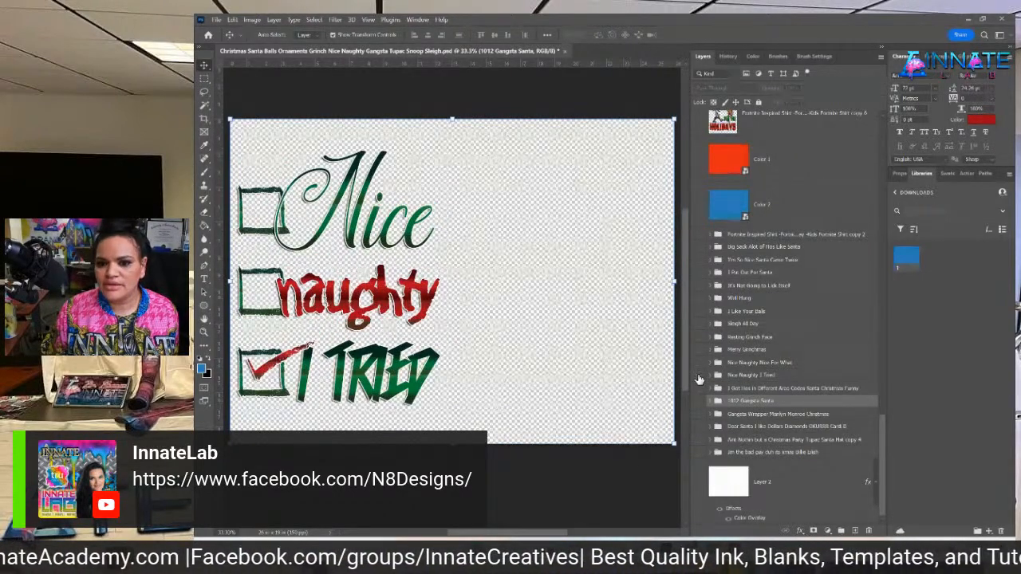
{"action": "left_click", "coordinate": [699, 377]}
{"action": "left_click", "coordinate": [698, 390]}
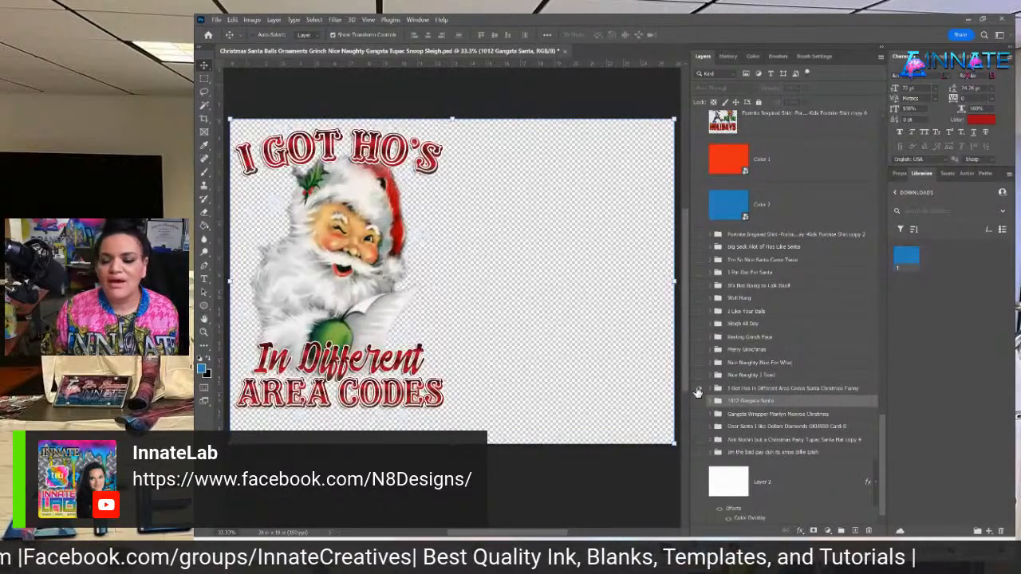
{"action": "left_click", "coordinate": [698, 391]}
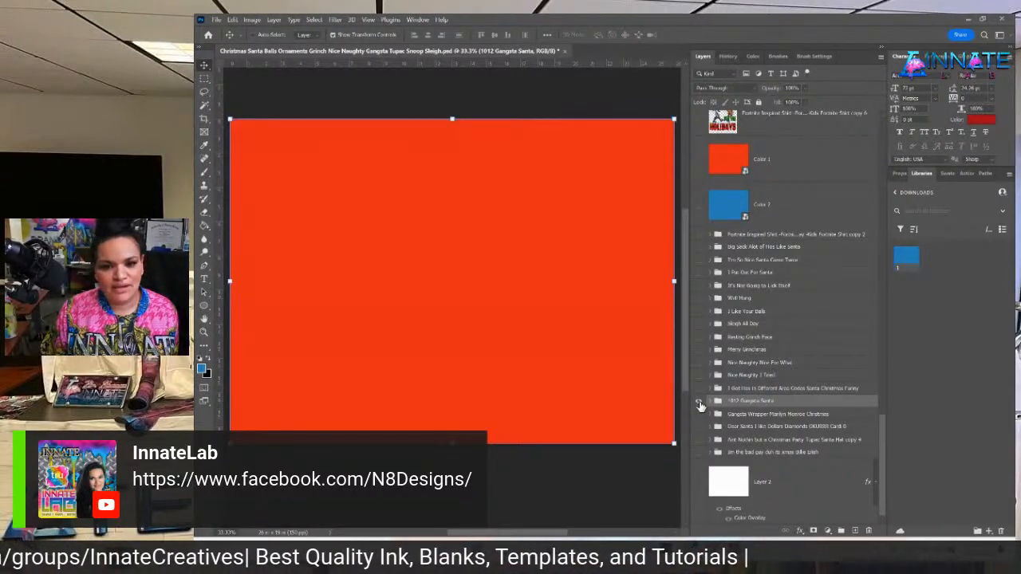
Check the 1012 Gangsta Santa group and its color layers, and preview the Gangsta Wrapper design, leaving both groups hidden.
{"action": "left_click", "coordinate": [699, 404]}
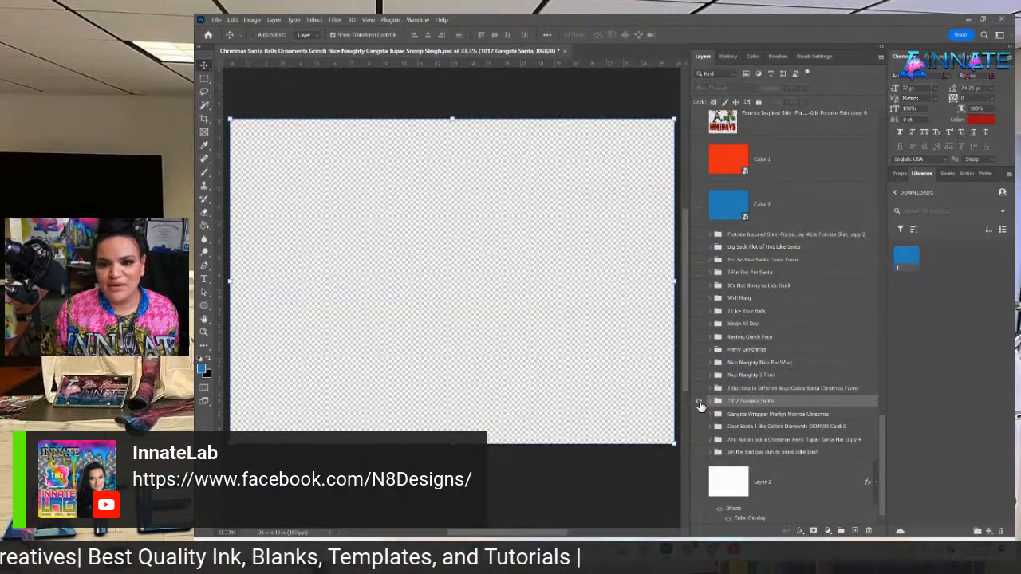
{"action": "left_click", "coordinate": [699, 403]}
{"action": "left_click", "coordinate": [711, 402]}
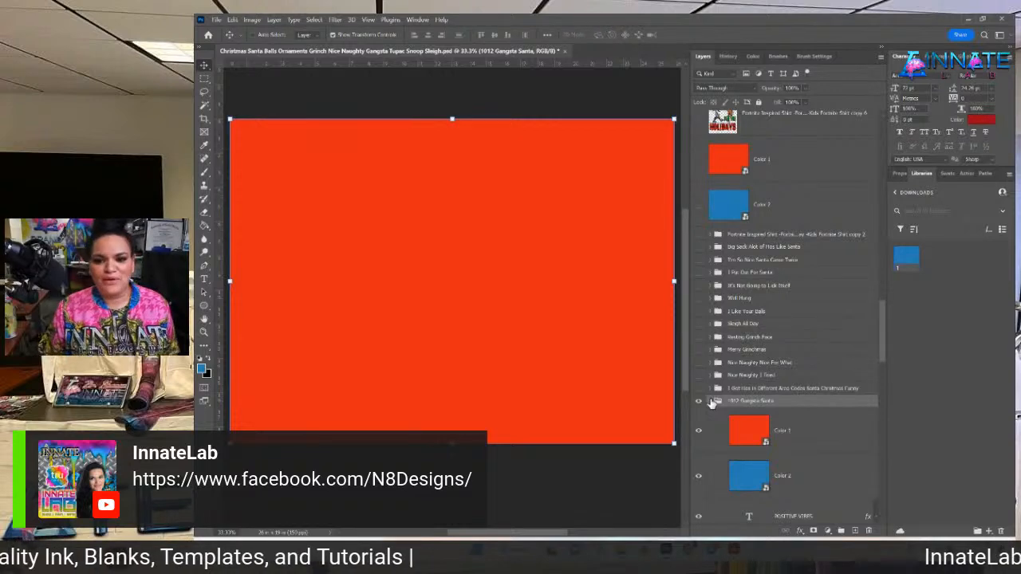
{"action": "left_click", "coordinate": [713, 402]}
{"action": "left_click", "coordinate": [700, 401]}
{"action": "left_click", "coordinate": [700, 414]}
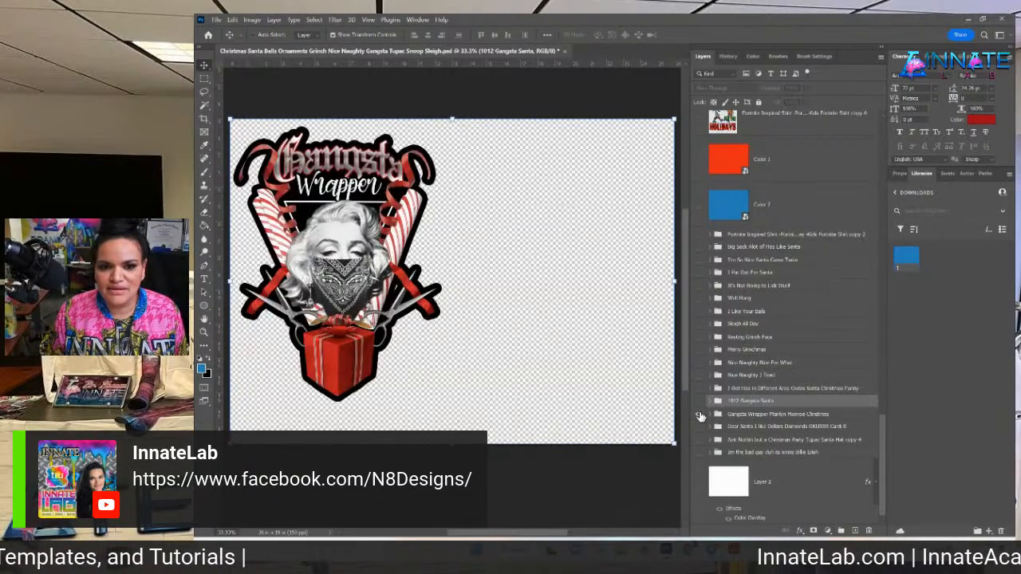
{"action": "left_click", "coordinate": [700, 415]}
Show and expand the 1012 Gangsta Santa group, and select only its Color 1 layer.
{"action": "left_click", "coordinate": [699, 402]}
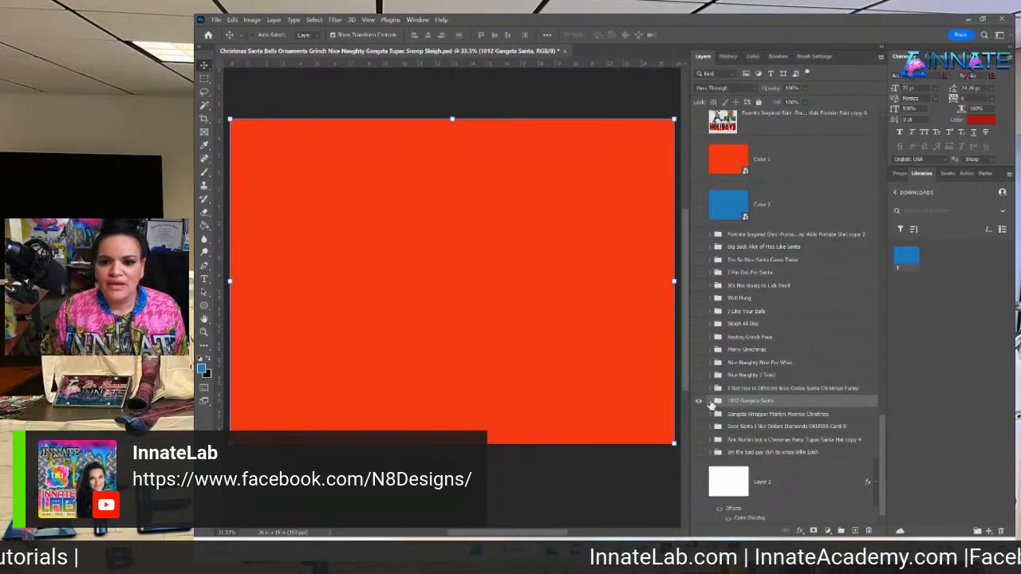
{"action": "left_click", "coordinate": [711, 402]}
{"action": "scroll", "coordinate": [786, 187], "scroll_direction": "down", "scroll_amount": 5}
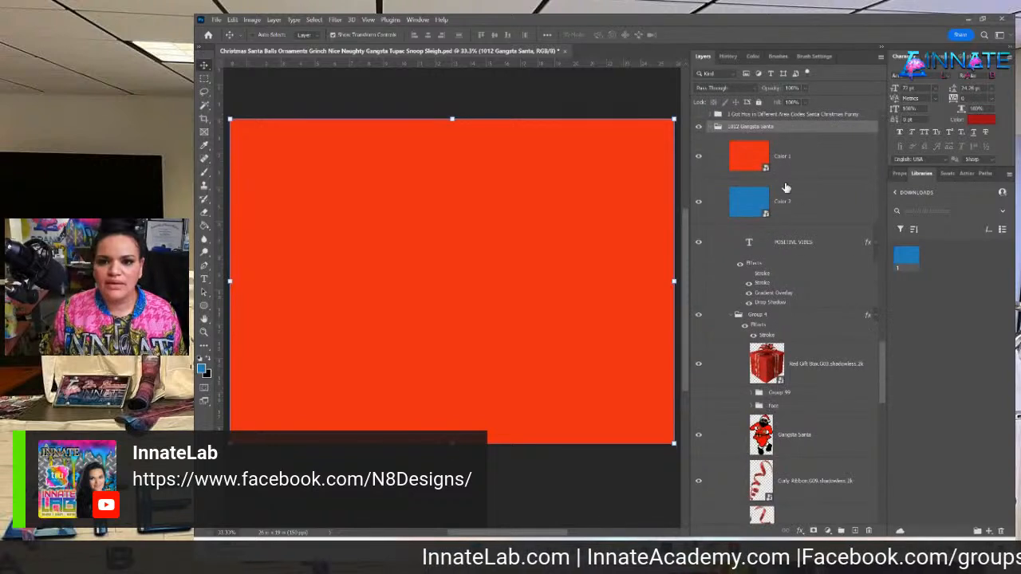
{"action": "left_click", "coordinate": [790, 171]}
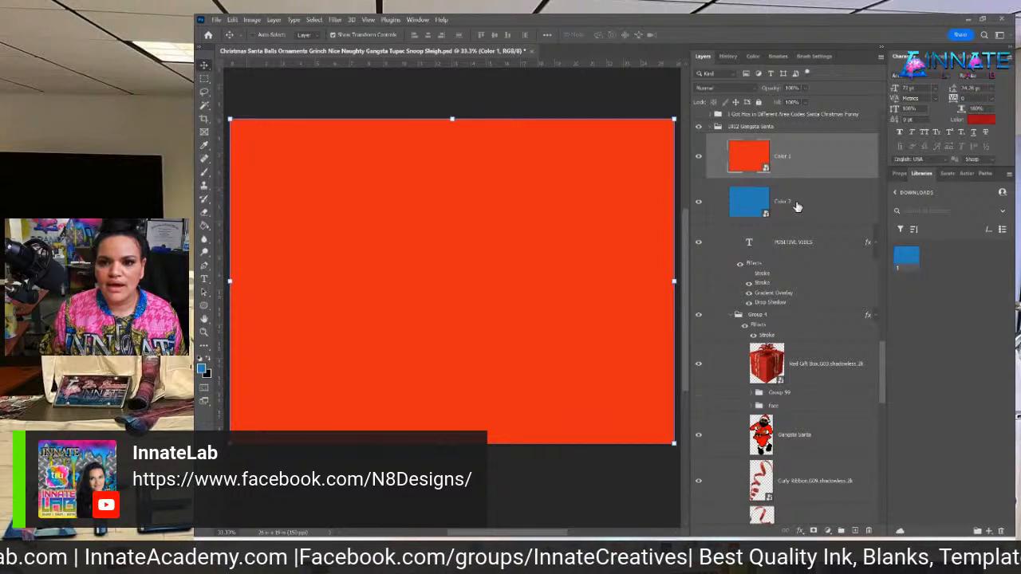
{"action": "left_click", "coordinate": [796, 210], "text": "shift"}
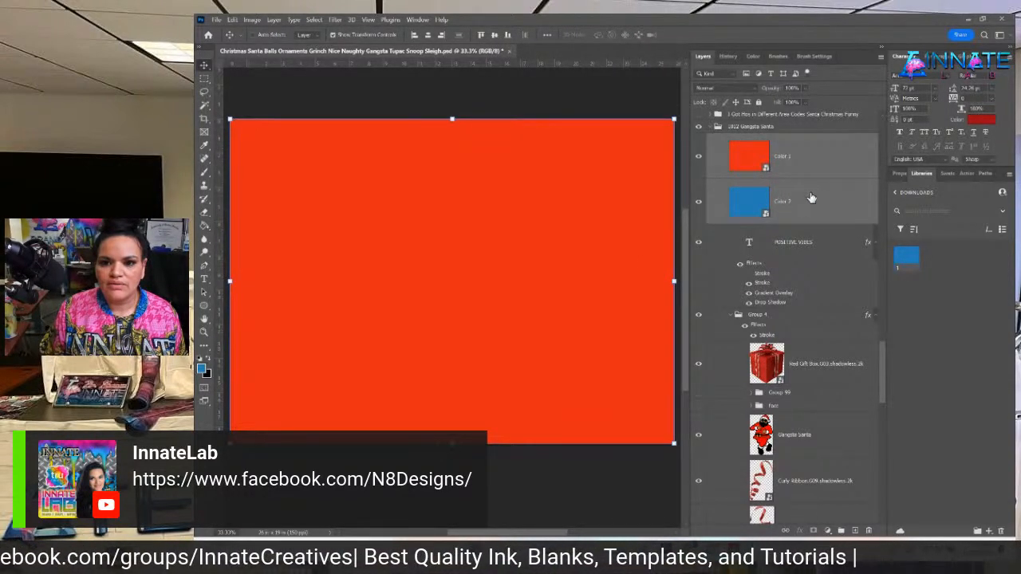
{"action": "left_click", "coordinate": [797, 170]}
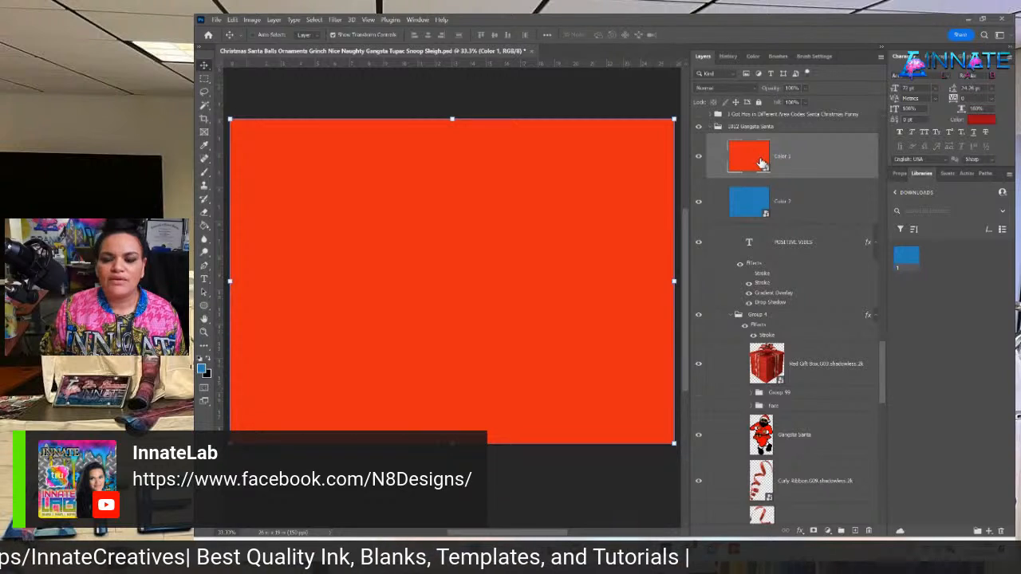
Open the Color 1 smart object and add a blue-to-transparent gradient fill layer, moving the starting opacity stop to 19%.
{"action": "double_click", "coordinate": [760, 161]}
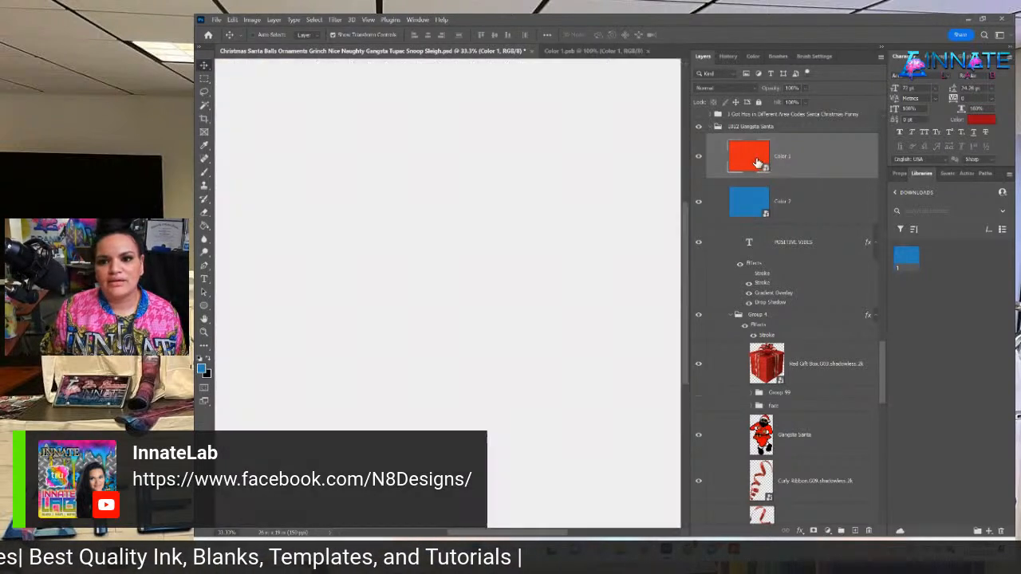
{"action": "left_click", "coordinate": [827, 531]}
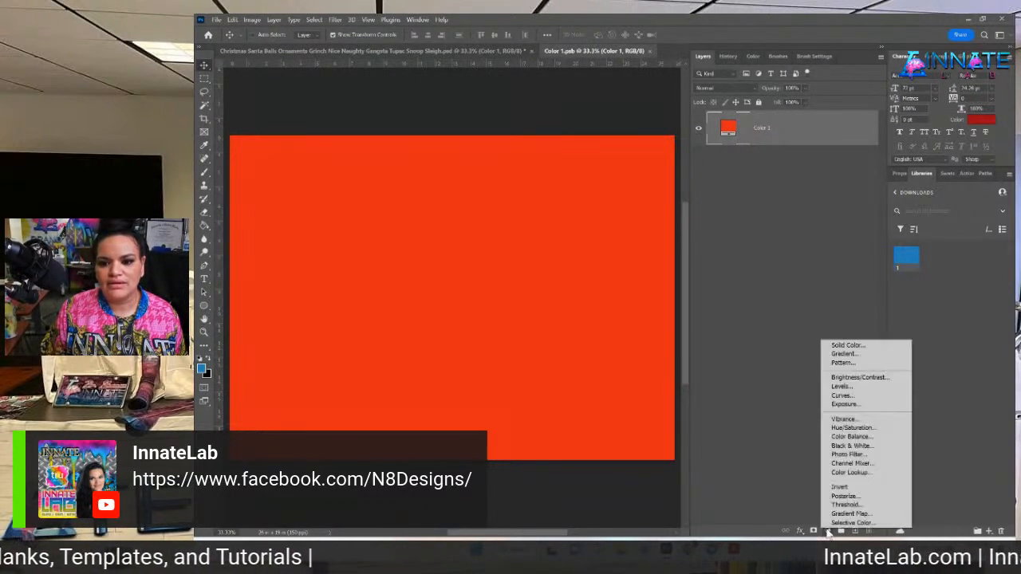
{"action": "left_click", "coordinate": [844, 353]}
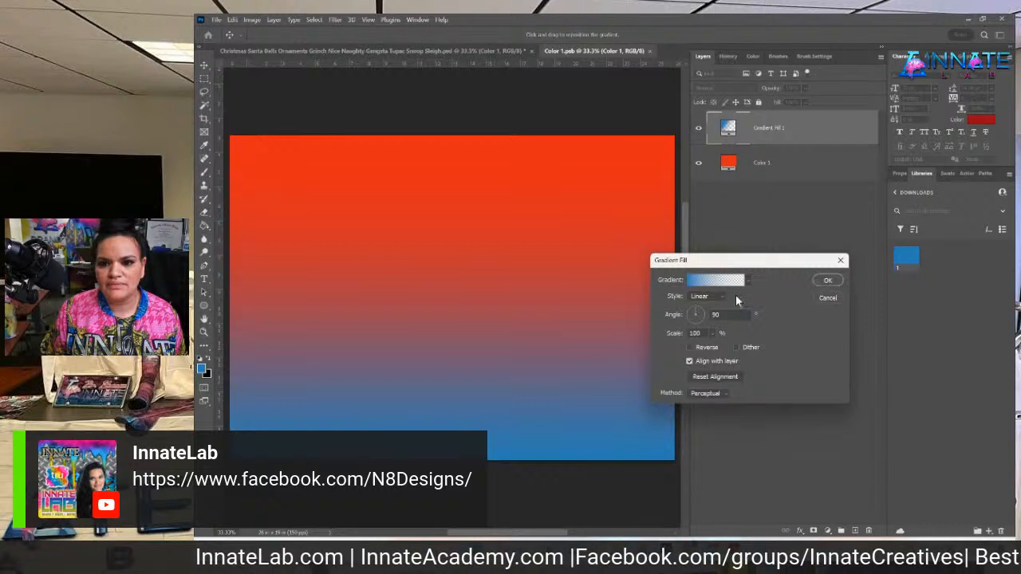
{"action": "left_click", "coordinate": [716, 280]}
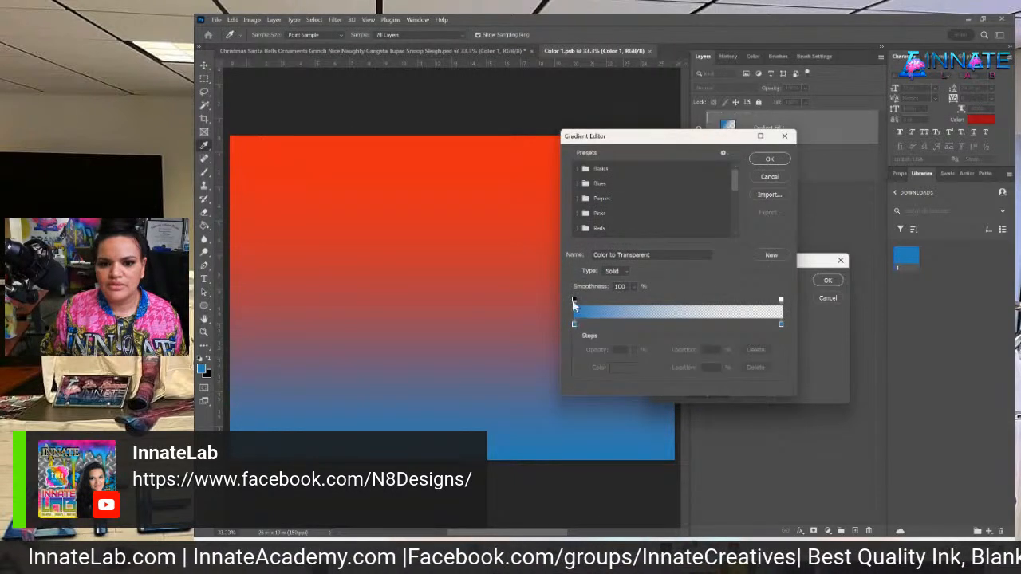
{"action": "left_click_drag", "start_coordinate": [574, 301], "coordinate": [622, 299]}
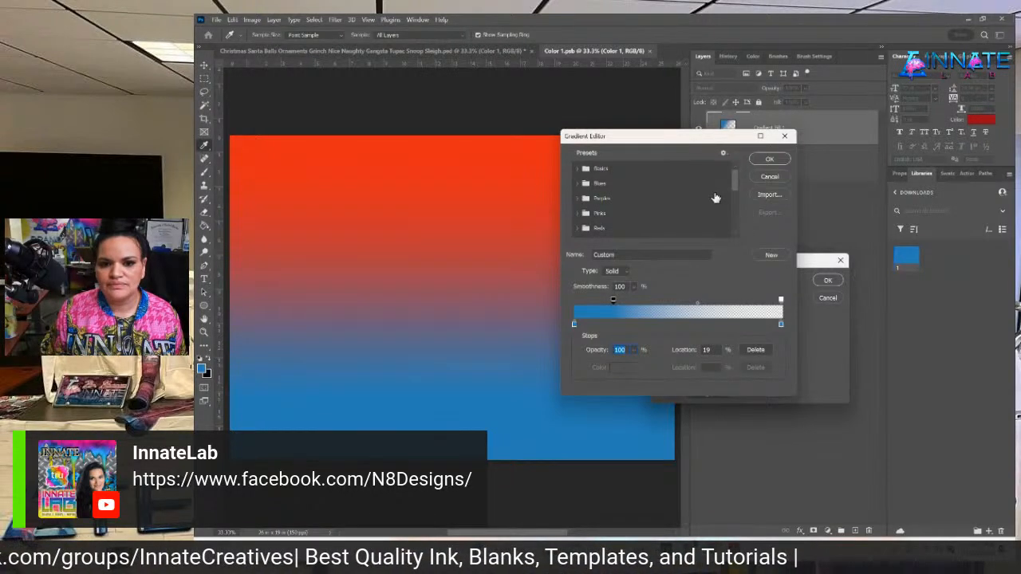
{"action": "left_click", "coordinate": [766, 160]}
{"action": "left_click", "coordinate": [829, 280]}
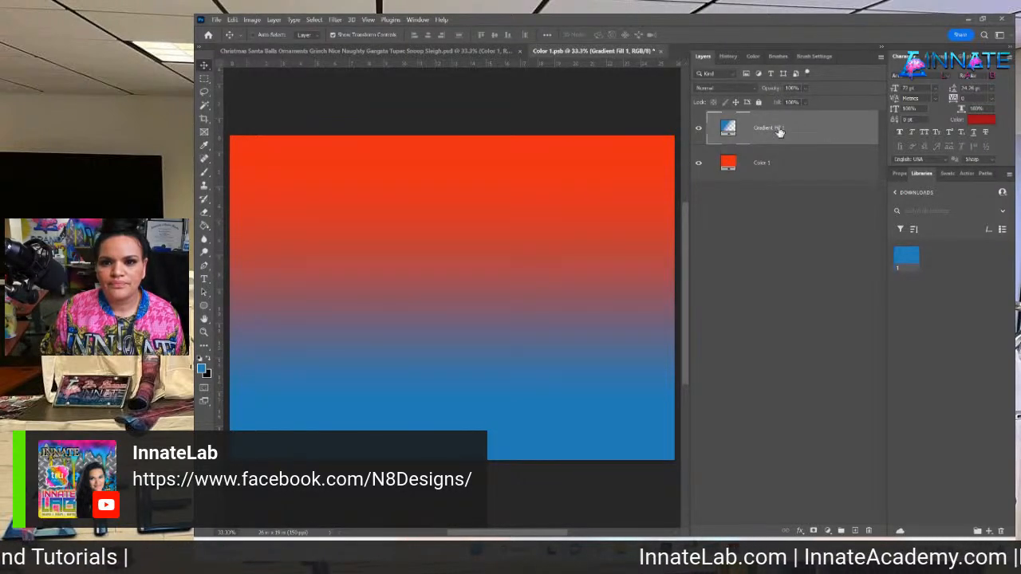
Edit the gradient fill, setting its angle to 0° and moving the starting opacity stop to 22%.
{"action": "double_click", "coordinate": [728, 128]}
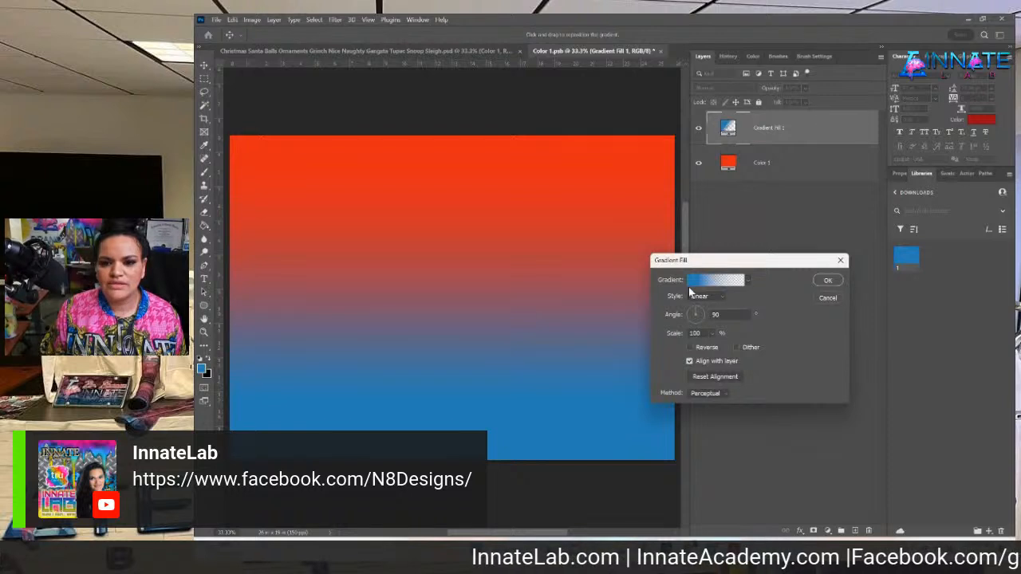
{"action": "left_click_drag", "start_coordinate": [724, 314], "coordinate": [663, 312]}
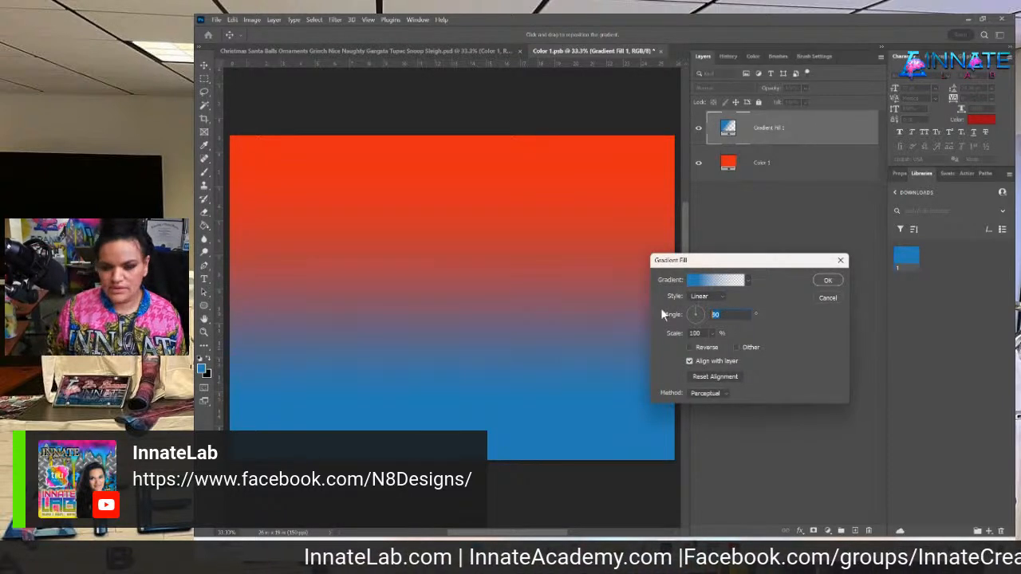
{"action": "type", "text": "0"}
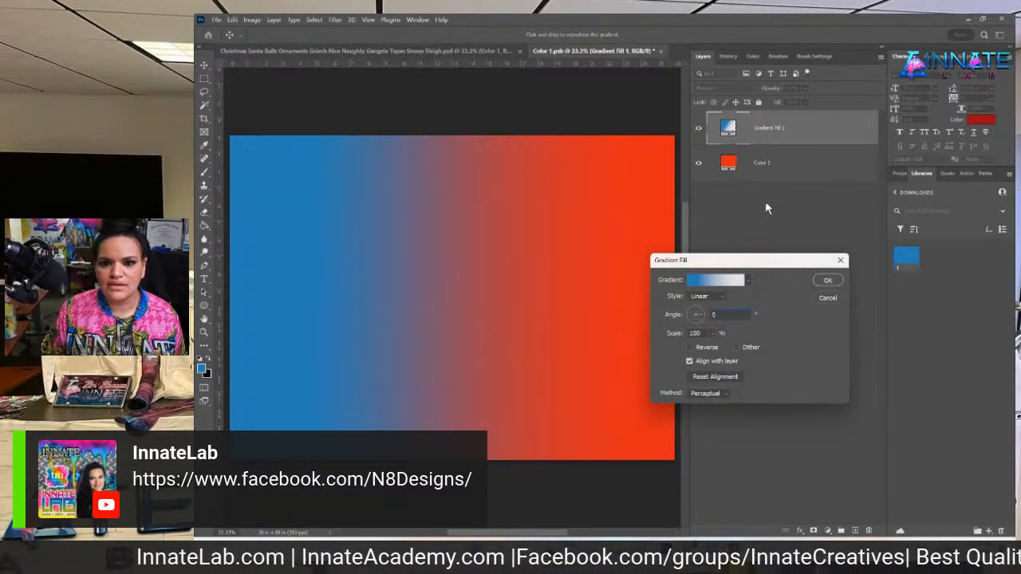
{"action": "left_click", "coordinate": [703, 280]}
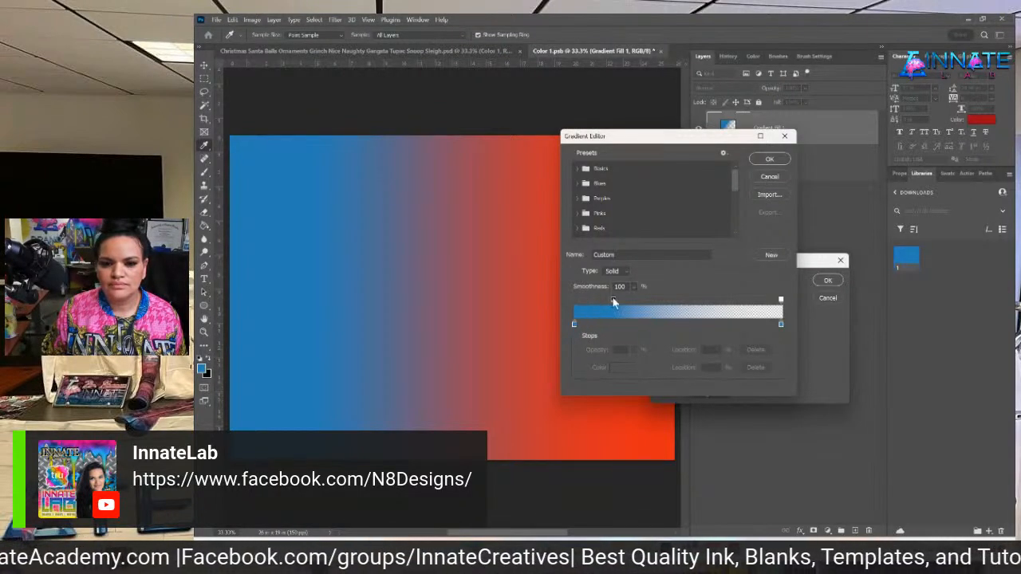
{"action": "mouse_move", "coordinate": [614, 300]}
{"action": "left_mouse_down"}
{"action": "mouse_move", "coordinate": [604, 301]}
{"action": "mouse_move", "coordinate": [616, 305]}
{"action": "left_mouse_up"}
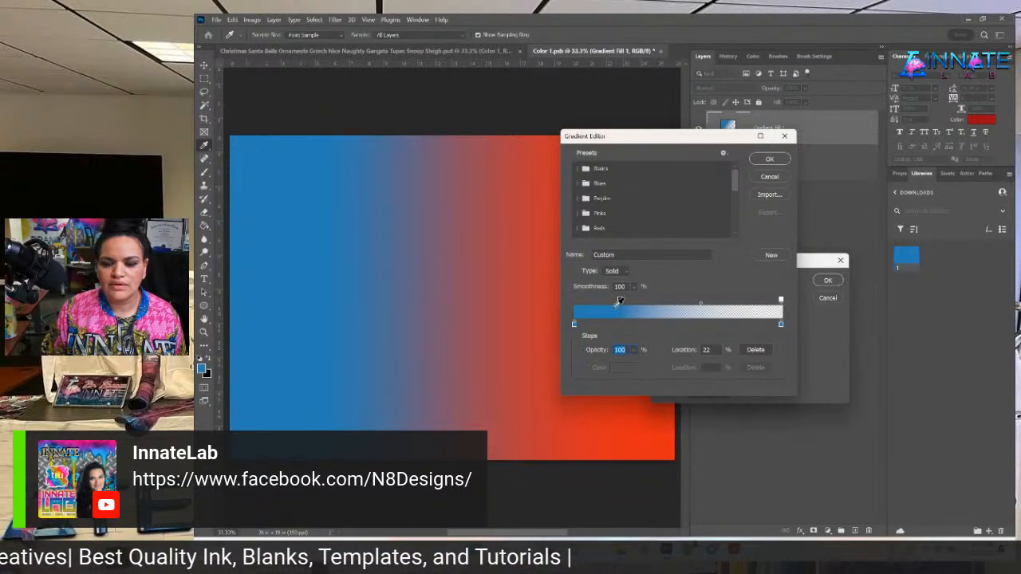
Set the gradient's end colour stop to the red sampled from the canvas and its end opacity stop to 100%.
{"action": "double_click", "coordinate": [780, 324]}
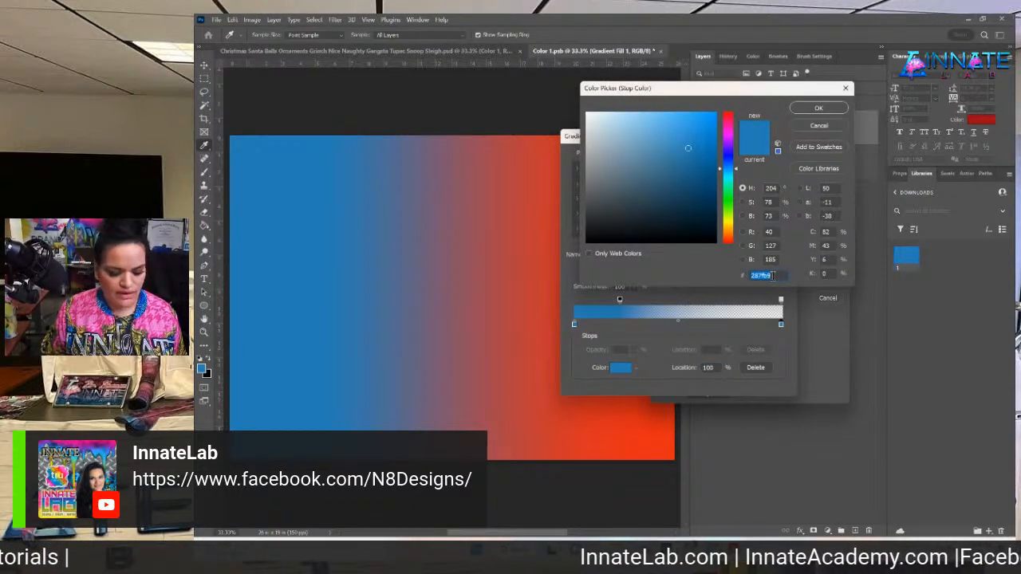
{"action": "left_click", "coordinate": [656, 428]}
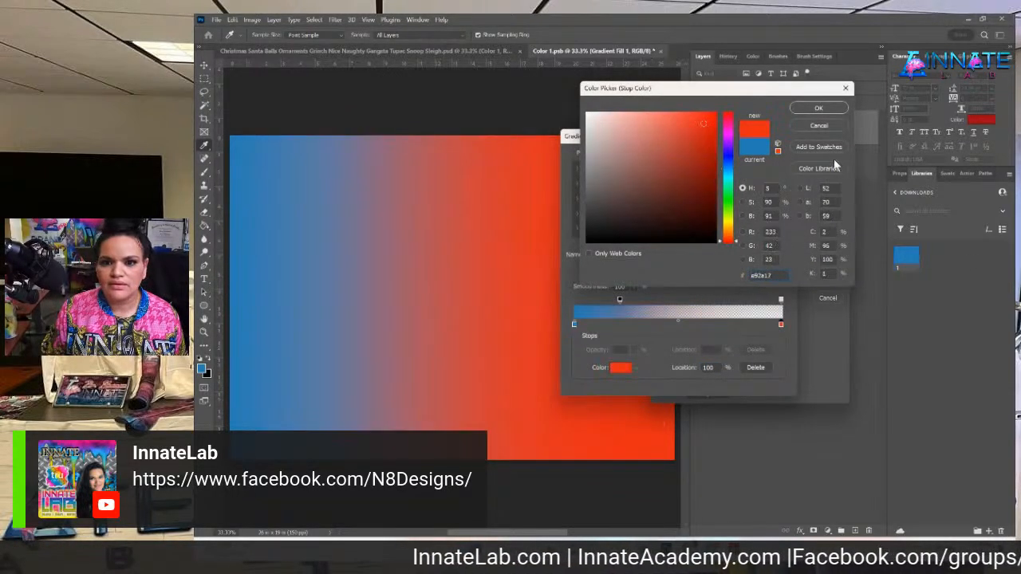
{"action": "left_click", "coordinate": [819, 108]}
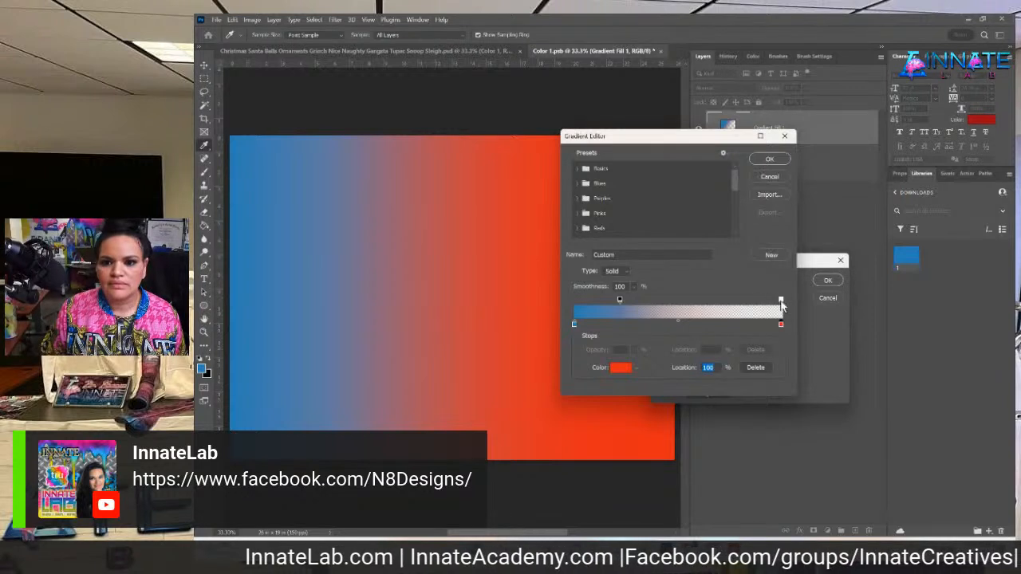
{"action": "left_click", "coordinate": [781, 302]}
{"action": "left_click", "coordinate": [781, 326]}
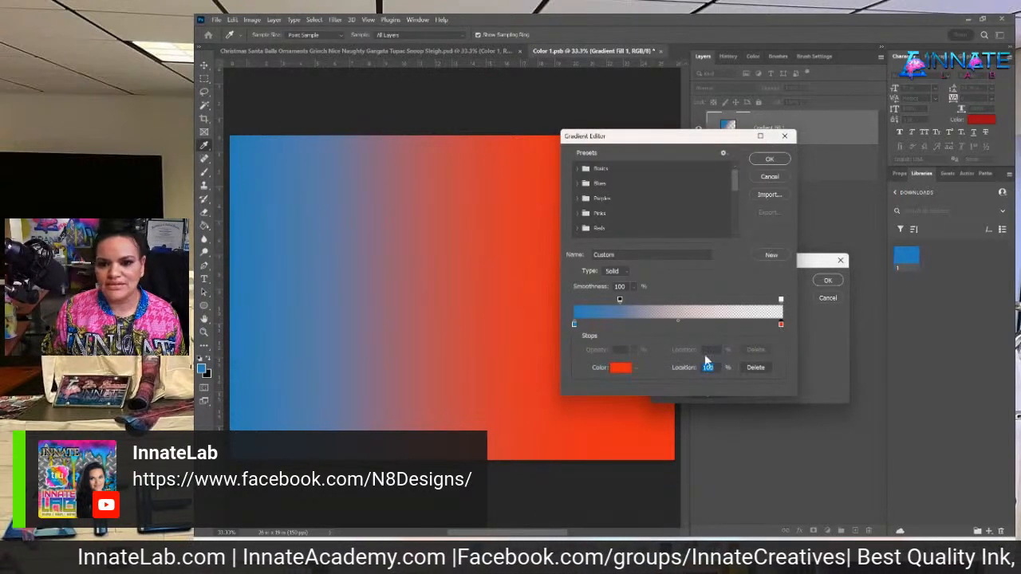
{"action": "left_click", "coordinate": [781, 301]}
{"action": "type", "text": "100"}
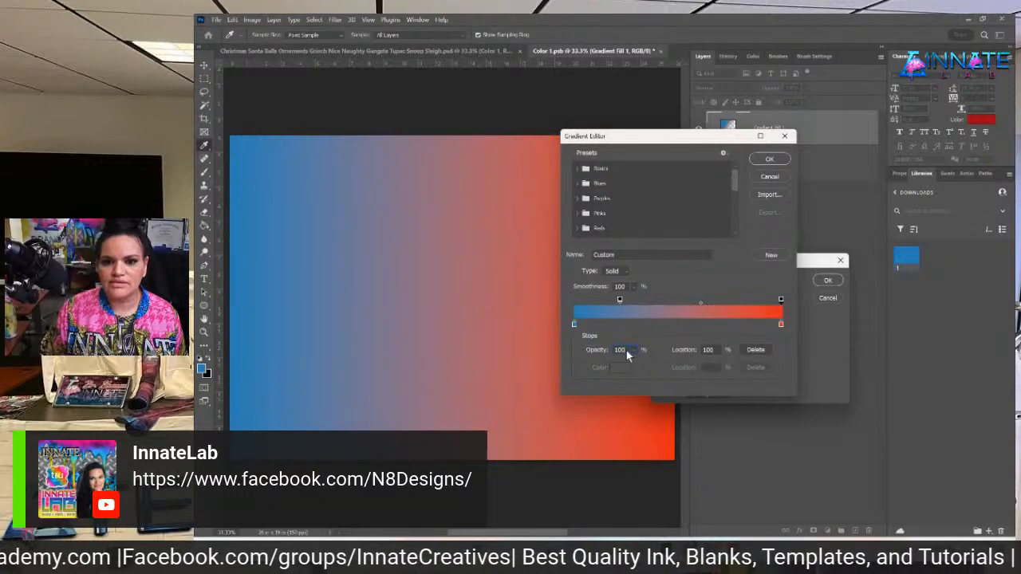
Add a white (ffffff) colour stop at 52% between the blue and red stops of the gradient.
{"action": "left_click", "coordinate": [684, 324]}
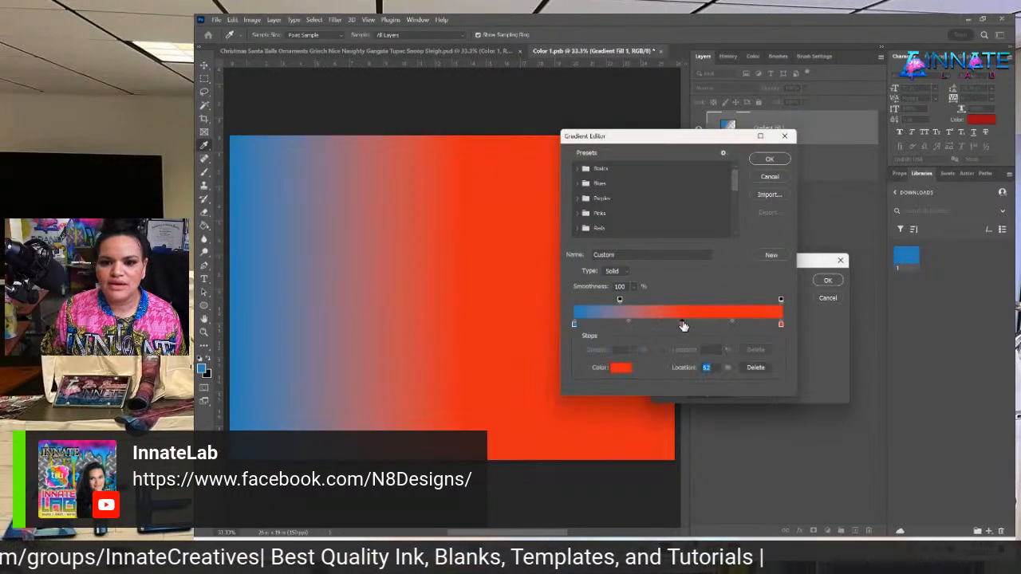
{"action": "left_click", "coordinate": [618, 369]}
{"action": "left_click_drag", "start_coordinate": [638, 211], "coordinate": [544, 19]}
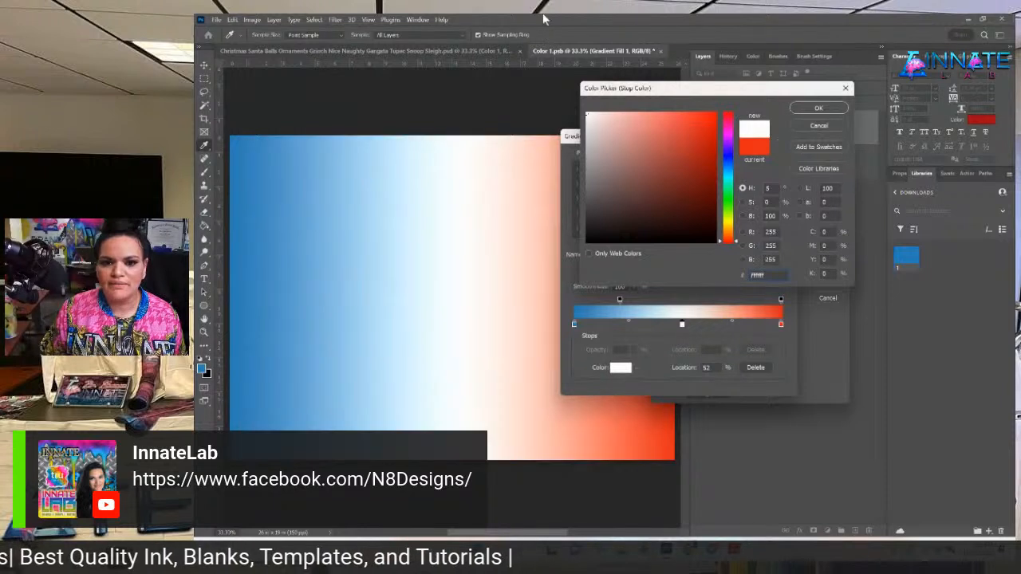
{"action": "left_click", "coordinate": [802, 112]}
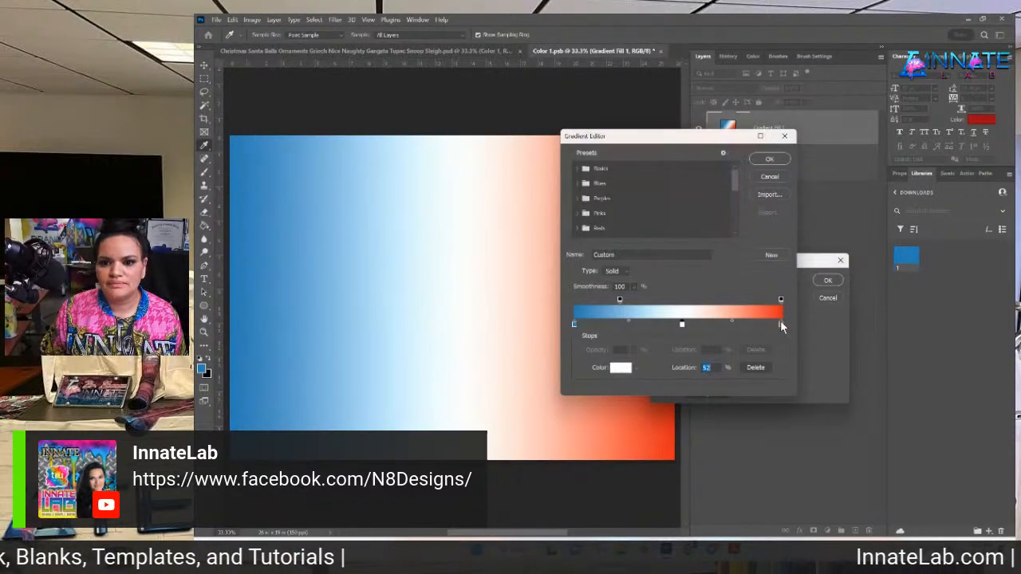
Move the gradient's red stop to 73% and blue stop to 36%, and delete the white middle stop.
{"action": "left_click_drag", "start_coordinate": [781, 324], "coordinate": [751, 325]}
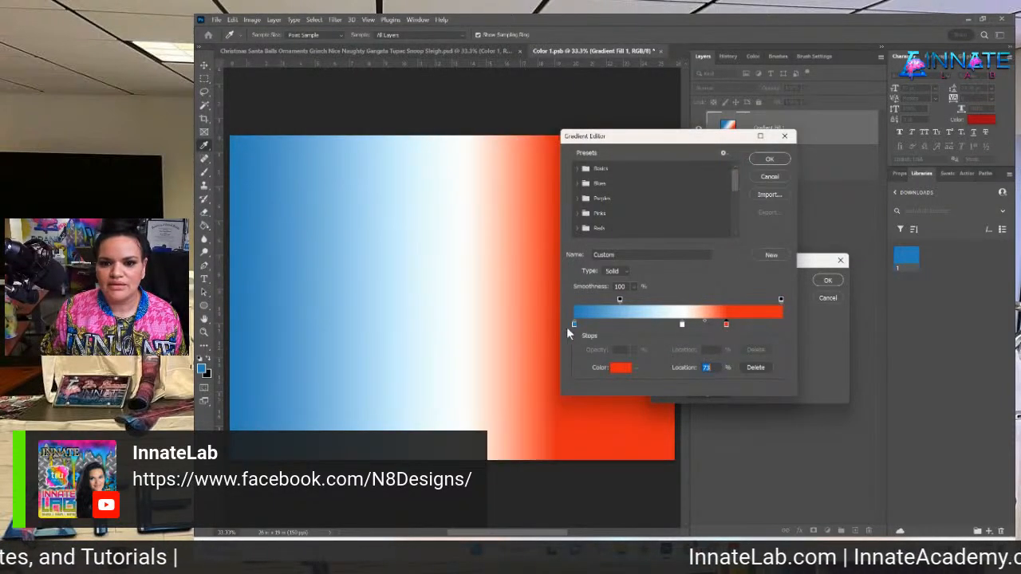
{"action": "left_click_drag", "start_coordinate": [575, 325], "coordinate": [649, 327]}
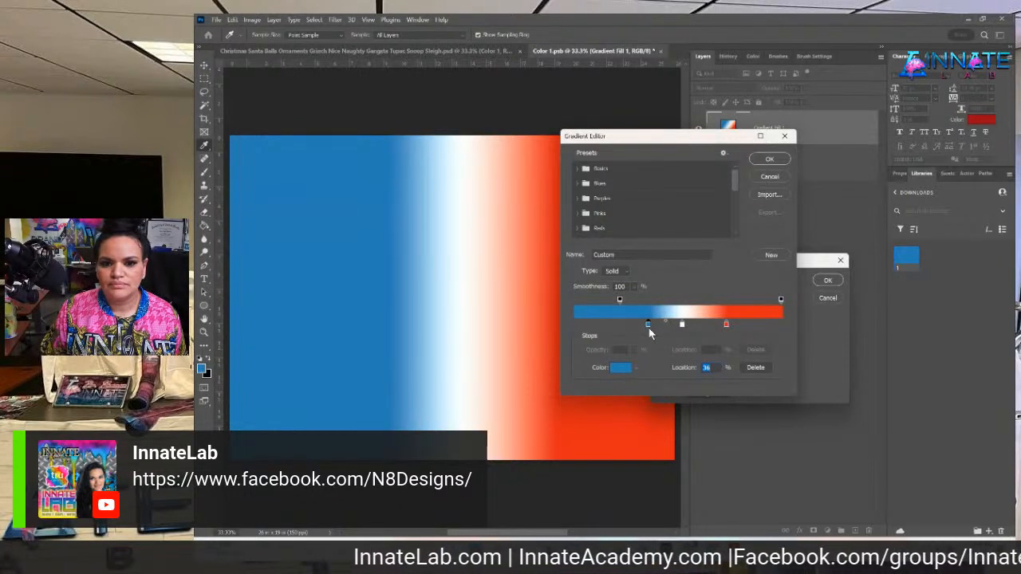
{"action": "left_click", "coordinate": [682, 324]}
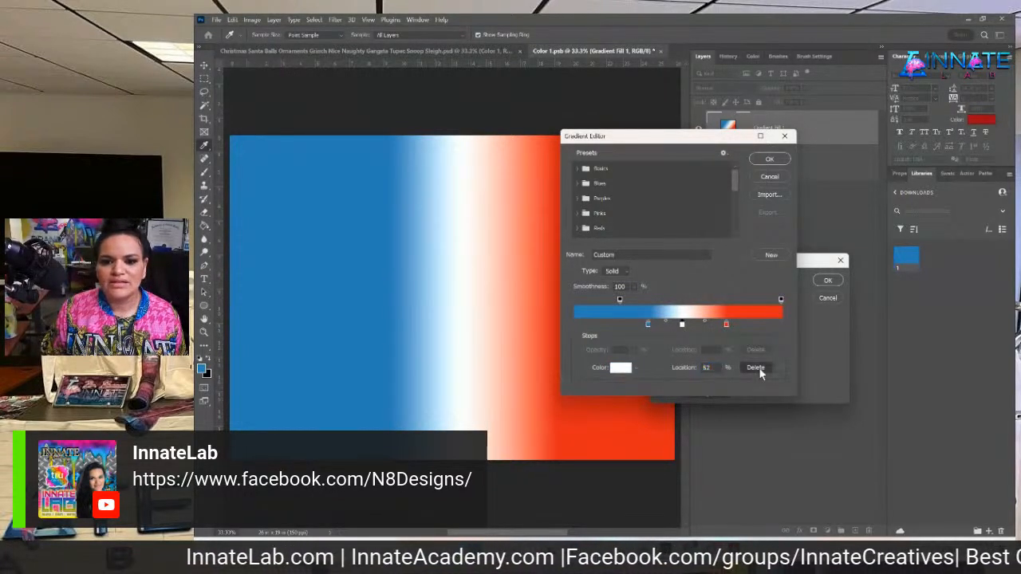
{"action": "left_click", "coordinate": [757, 368]}
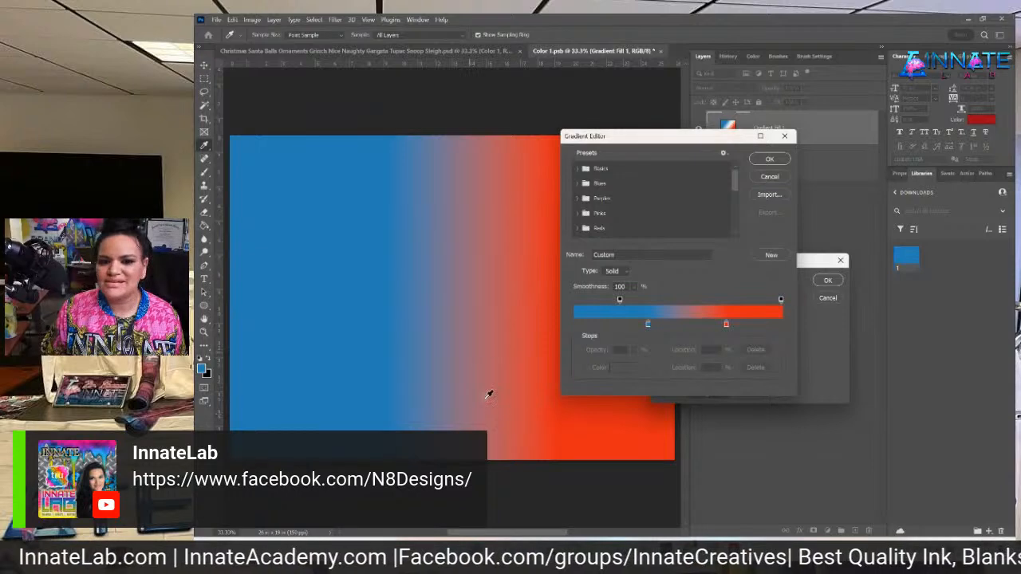
Apply the blue-to-red gradient fill, then close the Color 1 smart object and save its changes.
{"action": "left_click", "coordinate": [769, 160]}
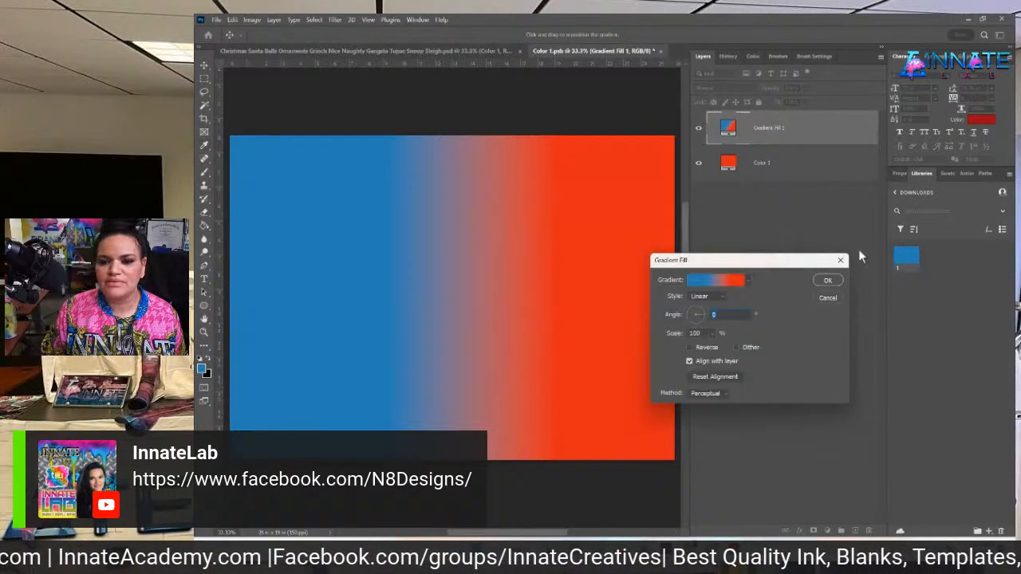
{"action": "left_click", "coordinate": [828, 282]}
{"action": "left_click", "coordinate": [661, 50]}
{"action": "left_click", "coordinate": [591, 221]}
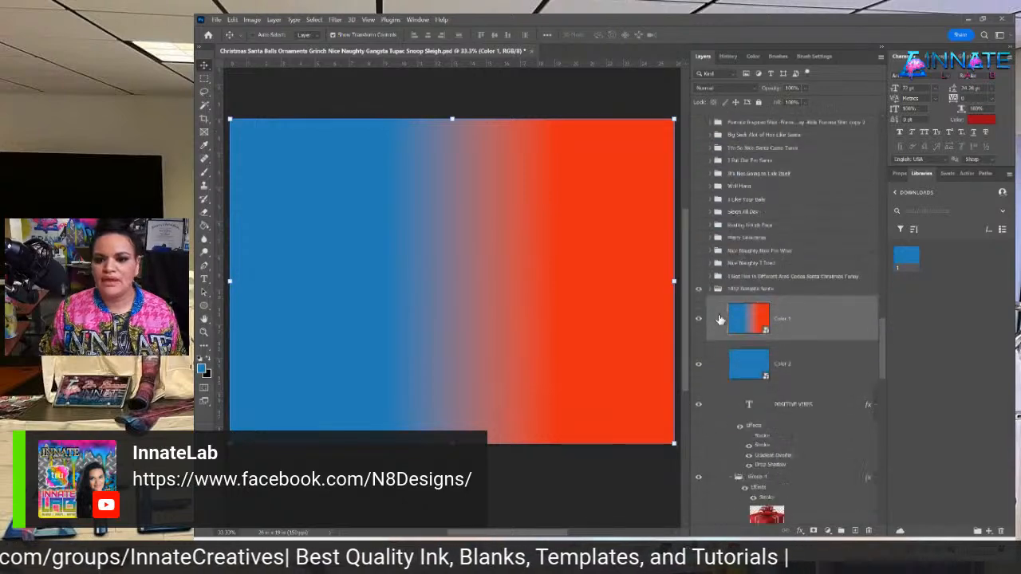
Hide Color 2, copy the Color 1 layer into Group 4 above the Red Gift Box layer, and hide the original Color 1.
{"action": "scroll", "coordinate": [720, 319], "scroll_direction": "down", "scroll_amount": 5}
{"action": "scroll", "coordinate": [794, 231], "scroll_direction": "up", "scroll_amount": 4}
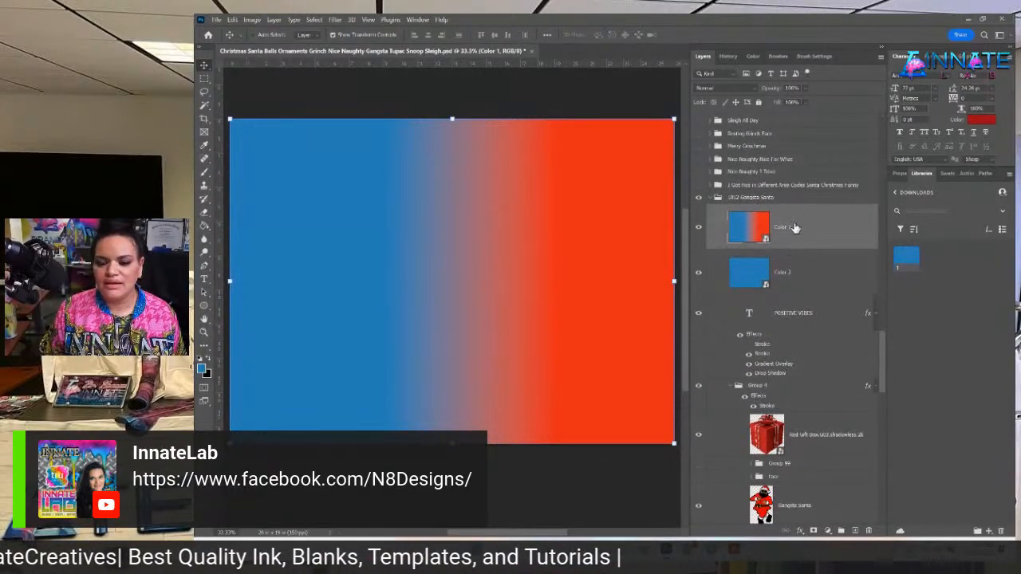
{"action": "left_click", "coordinate": [699, 273]}
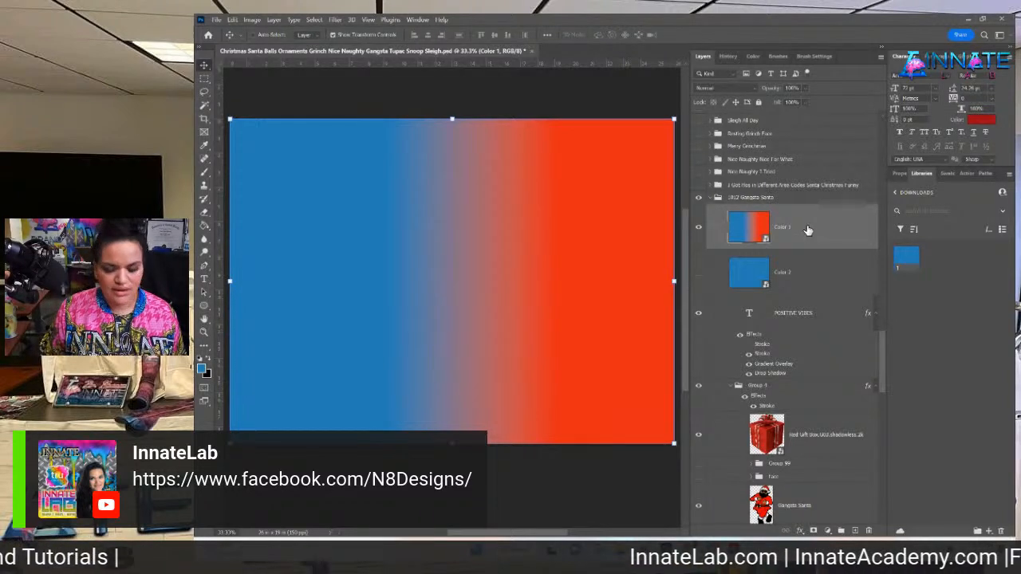
{"action": "left_click_drag", "start_coordinate": [807, 230], "coordinate": [798, 435]}
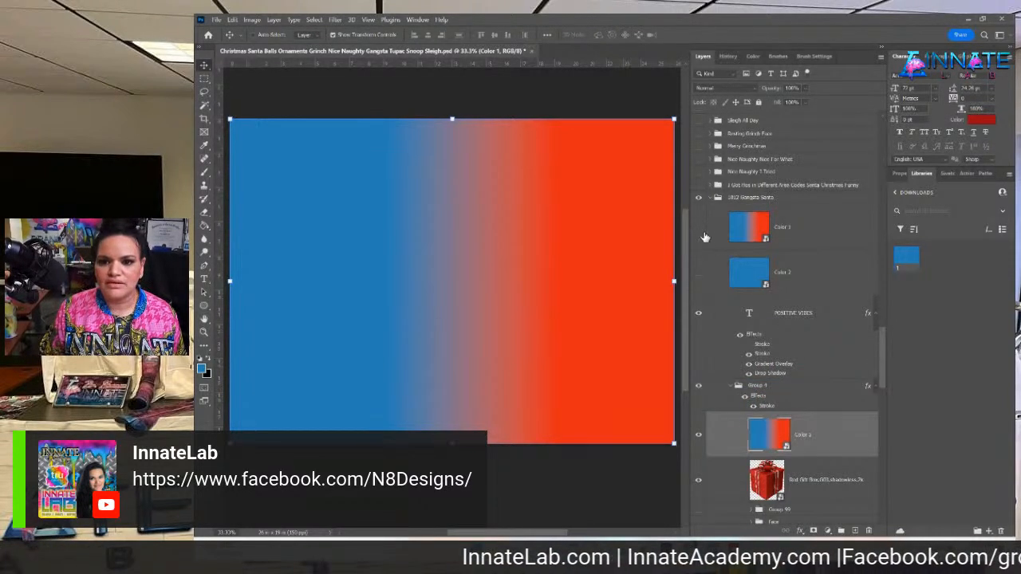
{"action": "scroll", "coordinate": [705, 237], "scroll_direction": "down", "scroll_amount": 4}
Clip the copied Color 1 layer to the Red Gift Box layer and set its blend mode to Color.
{"action": "right_click", "coordinate": [820, 260]}
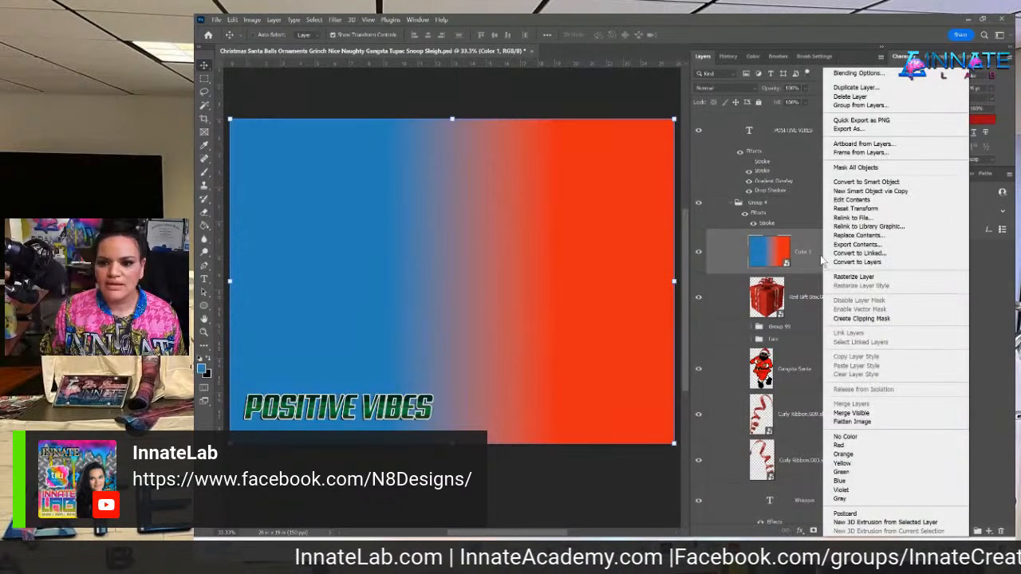
{"action": "left_click", "coordinate": [821, 260]}
{"action": "right_click", "coordinate": [853, 263]}
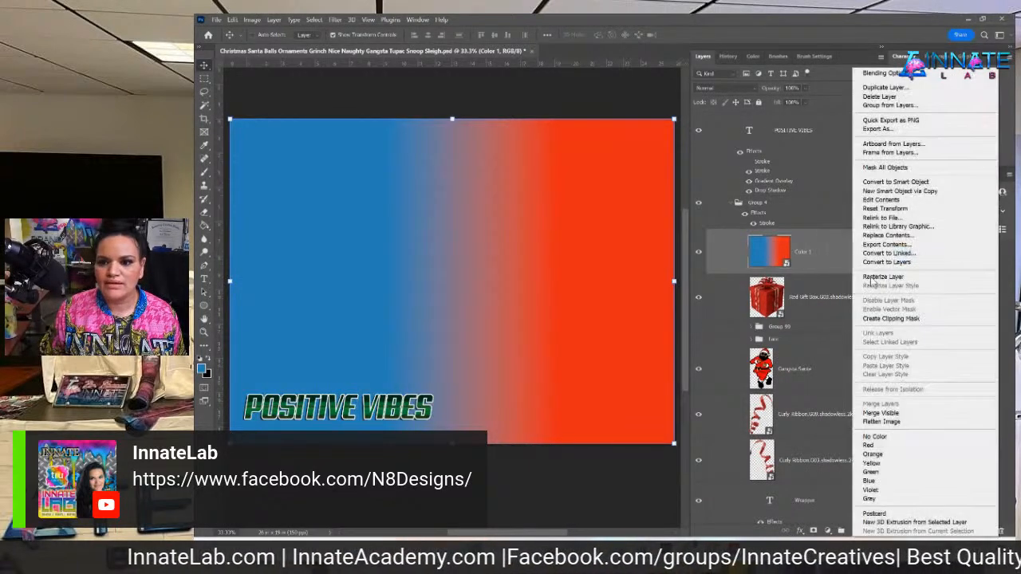
{"action": "left_click", "coordinate": [913, 320]}
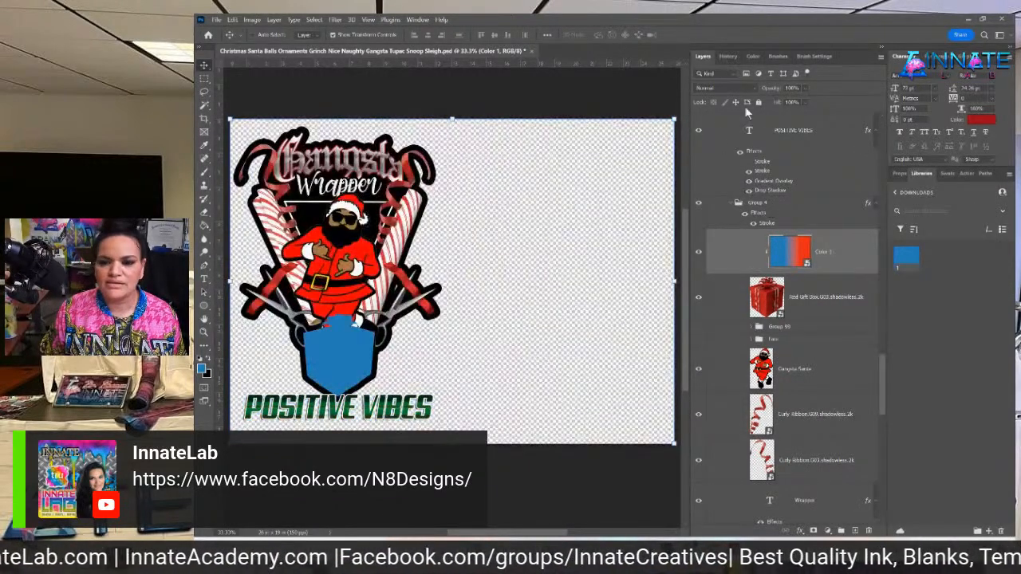
{"action": "left_click", "coordinate": [716, 87]}
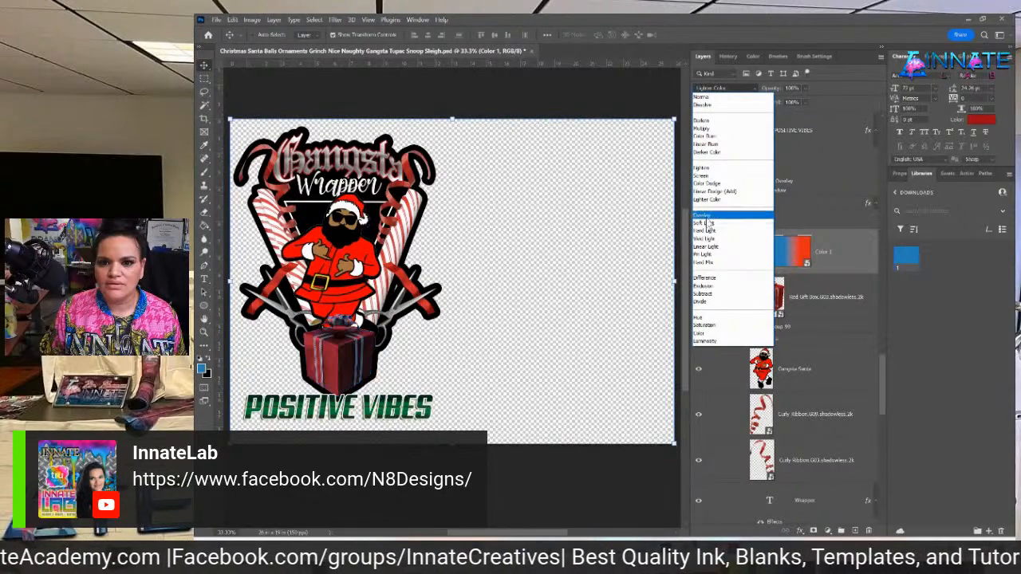
{"action": "left_click", "coordinate": [707, 334]}
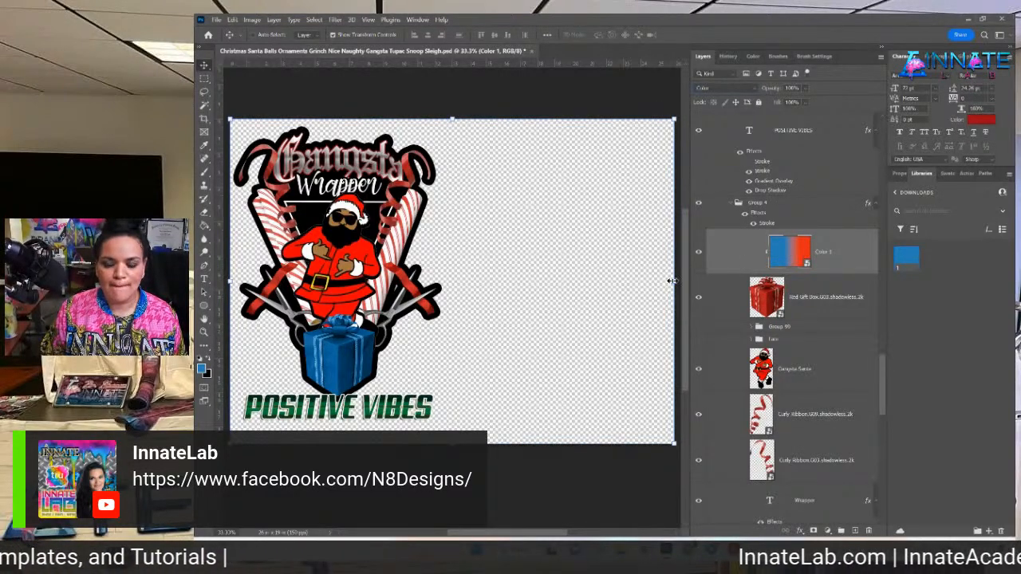
Shrink the clipped Color 1 gradient to fit over the gift box so its blue and red halves both fall on the box.
{"action": "left_click_drag", "start_coordinate": [674, 118], "coordinate": [392, 264]}
{"action": "left_click_drag", "start_coordinate": [308, 307], "coordinate": [336, 300]}
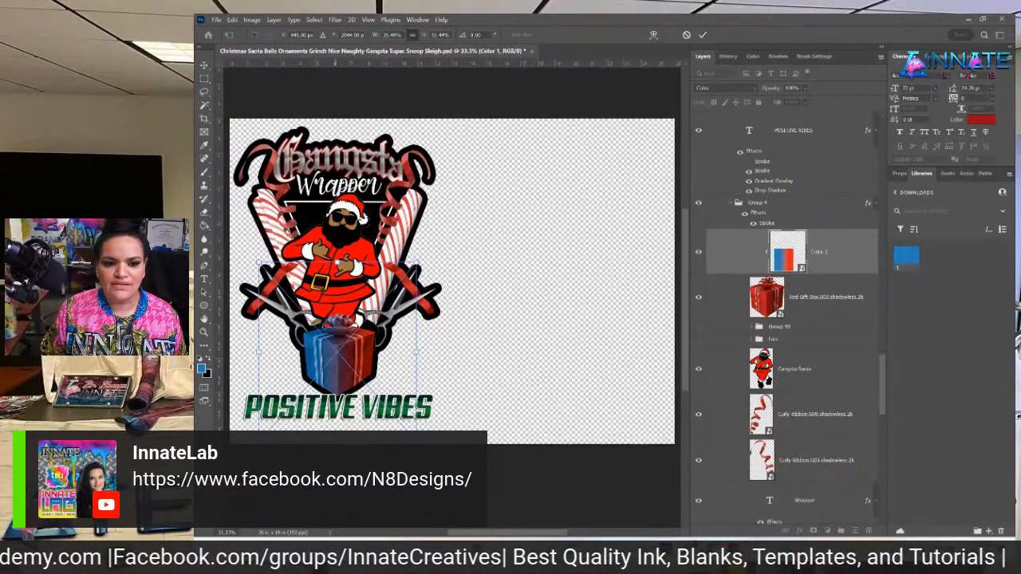
{"action": "left_click_drag", "start_coordinate": [338, 423], "coordinate": [335, 304]}
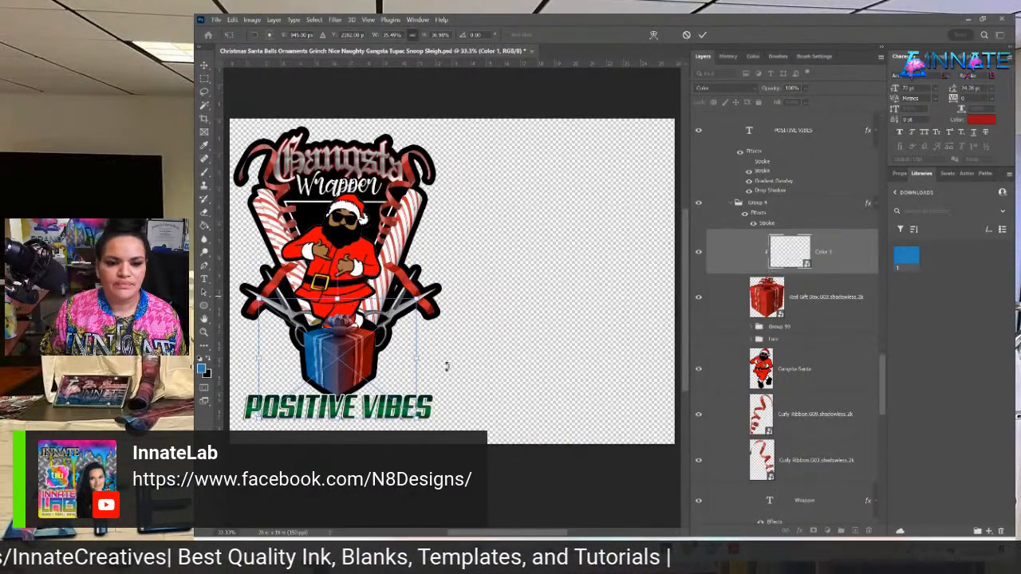
{"action": "left_click_drag", "start_coordinate": [421, 360], "coordinate": [400, 364]}
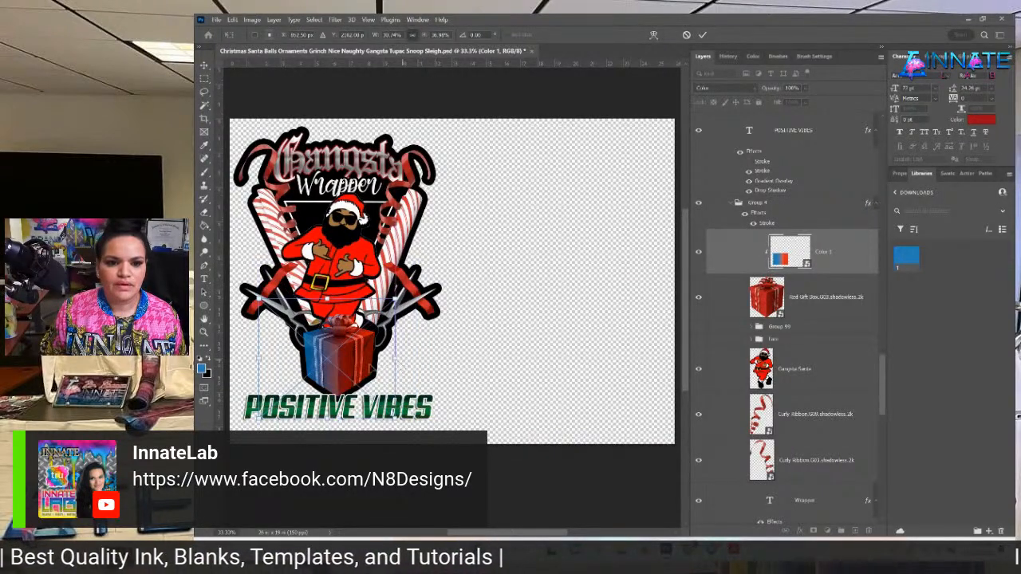
{"action": "left_click_drag", "start_coordinate": [257, 363], "coordinate": [288, 363]}
{"action": "left_click_drag", "start_coordinate": [388, 358], "coordinate": [385, 367]}
{"action": "key", "text": "Return"}
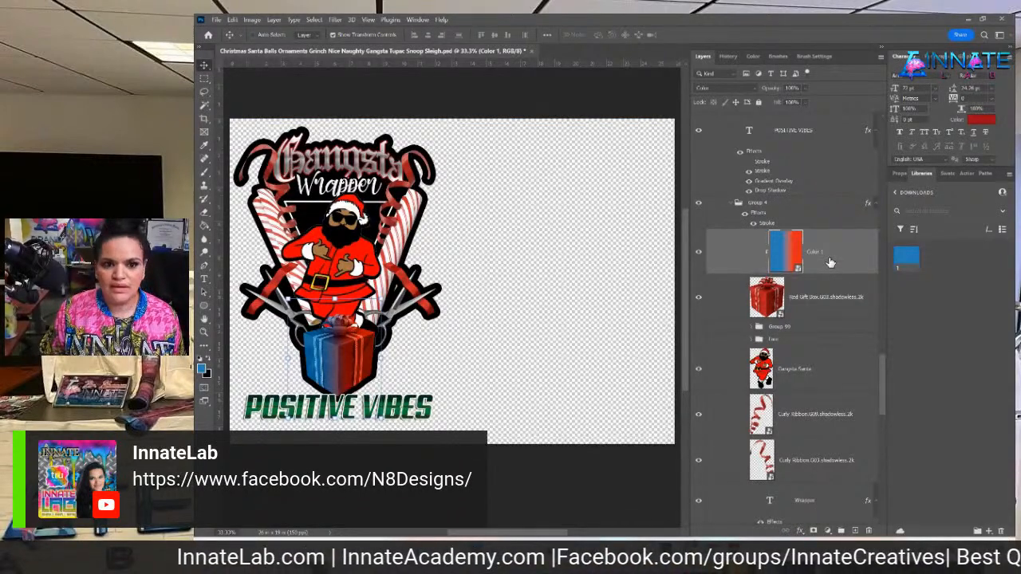
Place a copy of the Color 1 gradient layer between the Gangsta Santa layer and the Curly Ribbon layers.
{"action": "left_click_drag", "start_coordinate": [828, 268], "coordinate": [829, 357]}
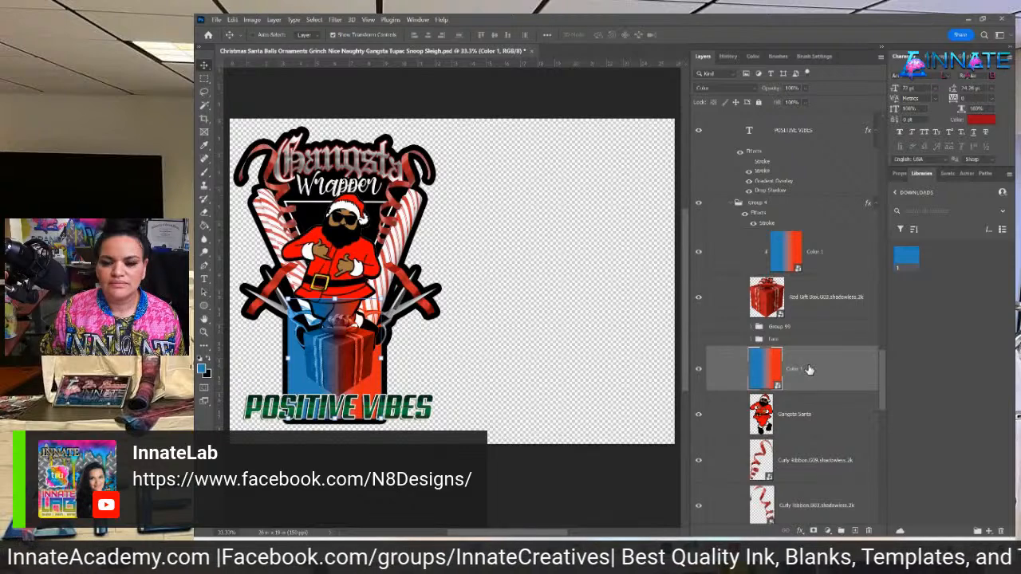
{"action": "scroll", "coordinate": [810, 369], "scroll_direction": "down", "scroll_amount": 2}
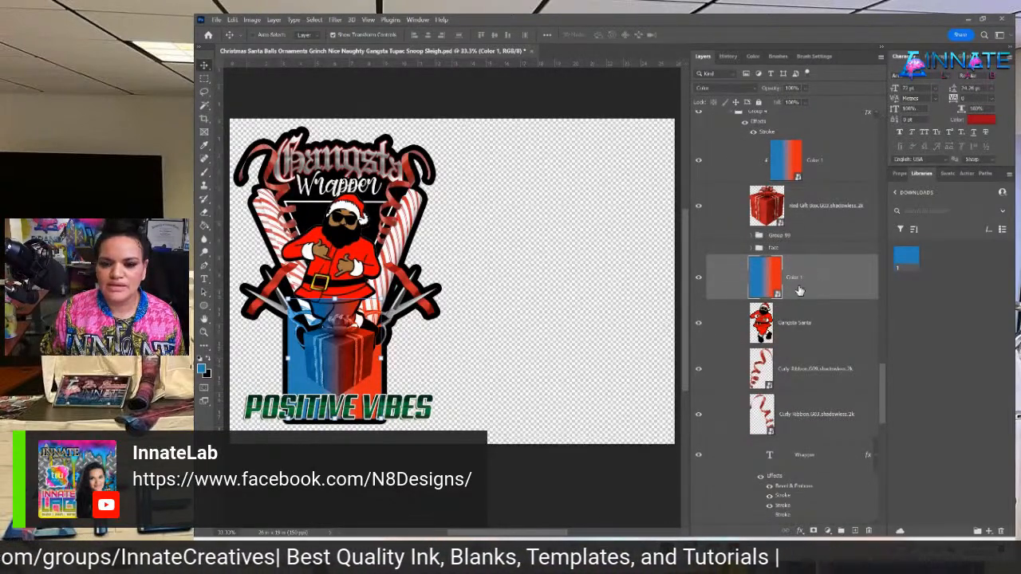
{"action": "left_click_drag", "start_coordinate": [807, 286], "coordinate": [783, 193]}
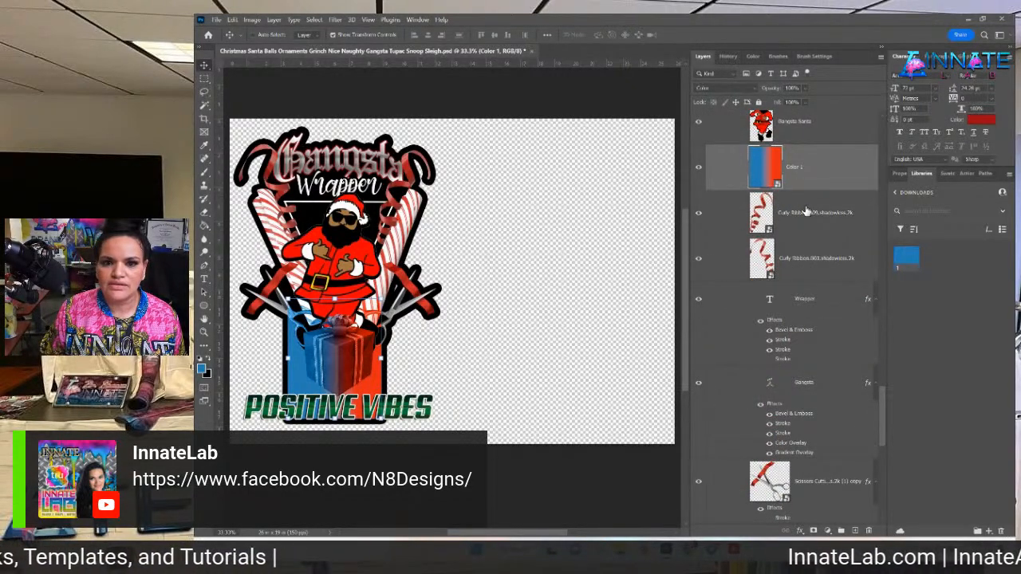
Group the two Curly Ribbon layers and clip the Color 1 copy above them to that group.
{"action": "left_click", "coordinate": [806, 212]}
{"action": "left_click", "coordinate": [810, 253], "text": "shift"}
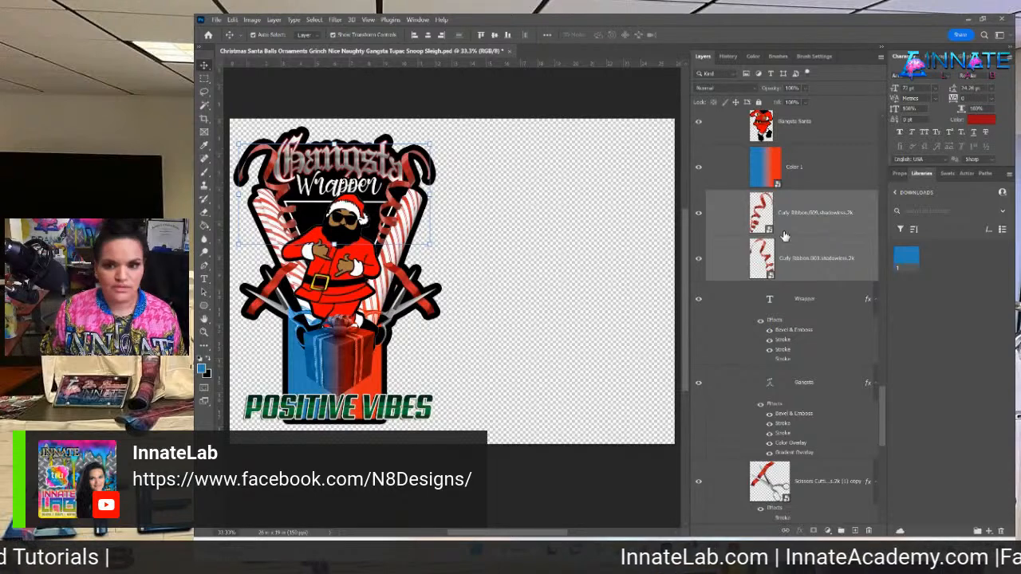
{"action": "key", "text": "ctrl+g"}
{"action": "right_click", "coordinate": [826, 172]}
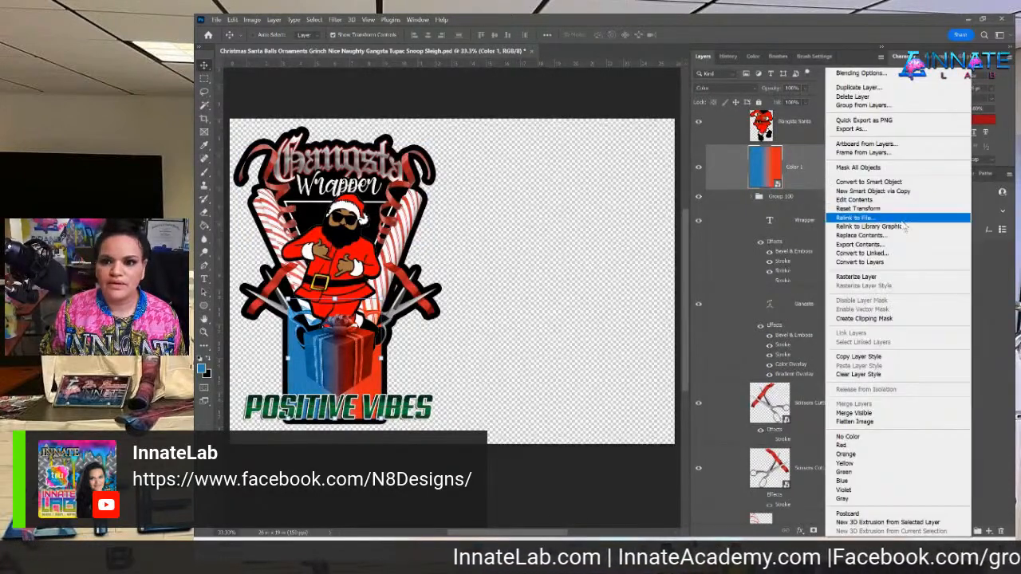
{"action": "left_click", "coordinate": [881, 318]}
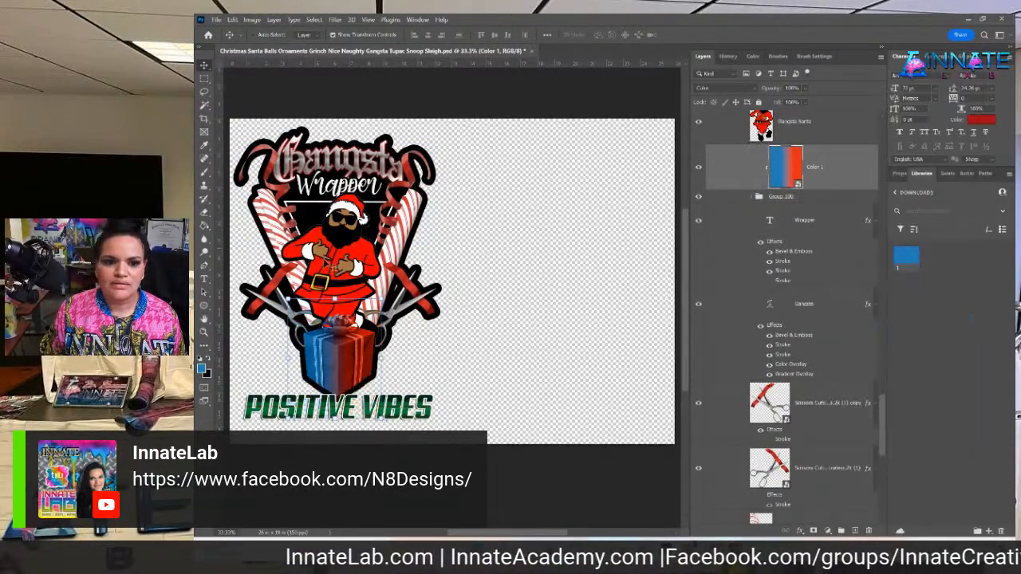
Stretch the ribbons' Color 1 gradient up to the canvas's upper edge and out to the full width of the shirt design.
{"action": "left_click_drag", "start_coordinate": [336, 301], "coordinate": [340, 121]}
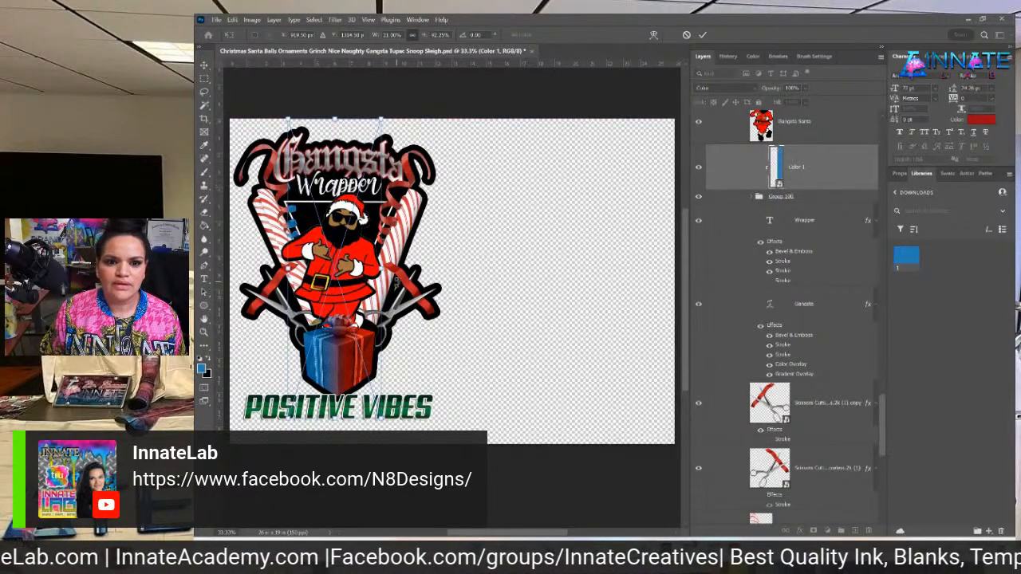
{"action": "left_click_drag", "start_coordinate": [381, 269], "coordinate": [442, 273]}
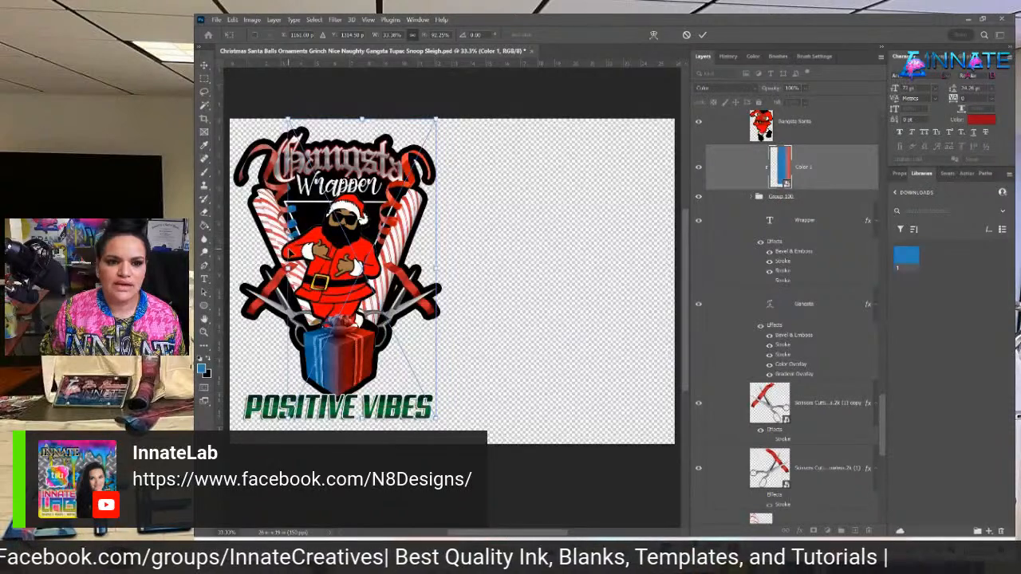
{"action": "left_click_drag", "start_coordinate": [288, 269], "coordinate": [230, 269]}
{"action": "key", "text": "Return"}
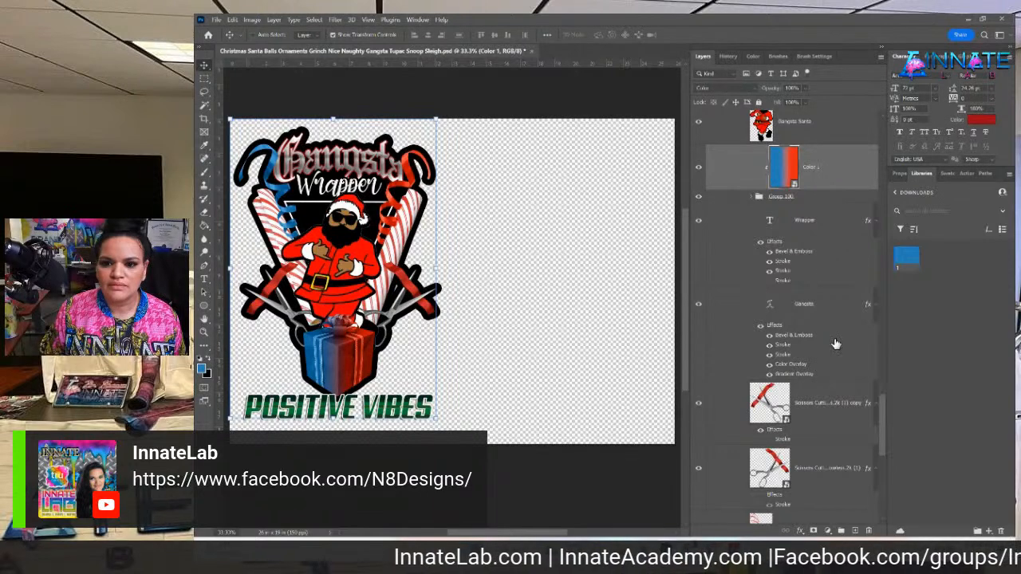
Copy the ribbons' Color 1 gradient layer to directly above the two red-handled scissors layers.
{"action": "scroll", "coordinate": [834, 339], "scroll_direction": "down", "scroll_amount": 3}
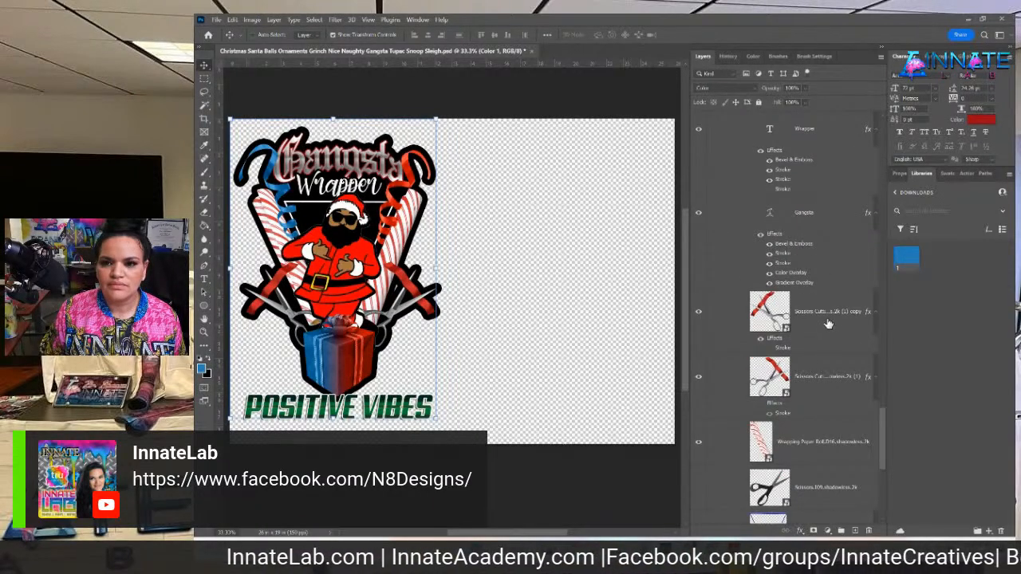
{"action": "scroll", "coordinate": [820, 295], "scroll_direction": "up", "scroll_amount": 3}
{"action": "left_click", "coordinate": [819, 303]}
{"action": "left_click", "coordinate": [832, 185]}
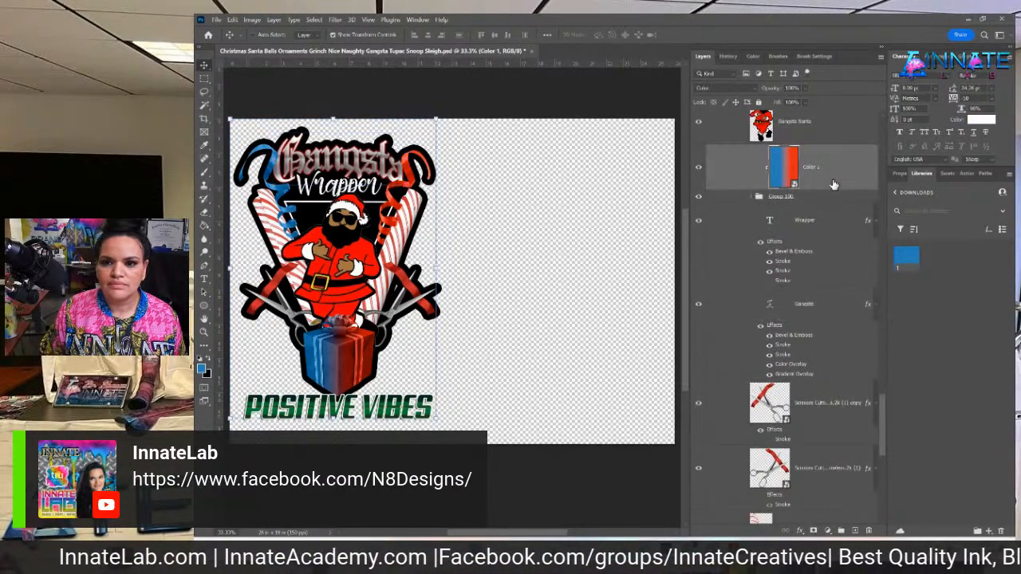
{"action": "left_click_drag", "start_coordinate": [832, 184], "coordinate": [812, 411]}
Group the two red-handled scissors layers and clip the Color 1 copy above them to that group.
{"action": "scroll", "coordinate": [812, 411], "scroll_direction": "down", "scroll_amount": 3}
{"action": "left_click", "coordinate": [818, 359]}
{"action": "left_click", "coordinate": [812, 418], "text": "shift"}
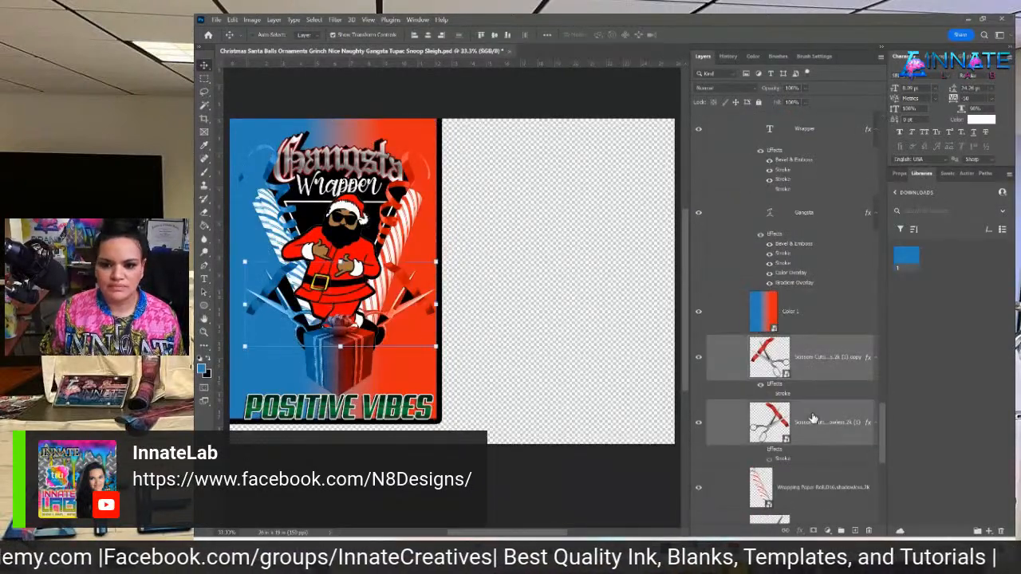
{"action": "key", "text": "ctrl+g"}
{"action": "right_click", "coordinate": [802, 315]}
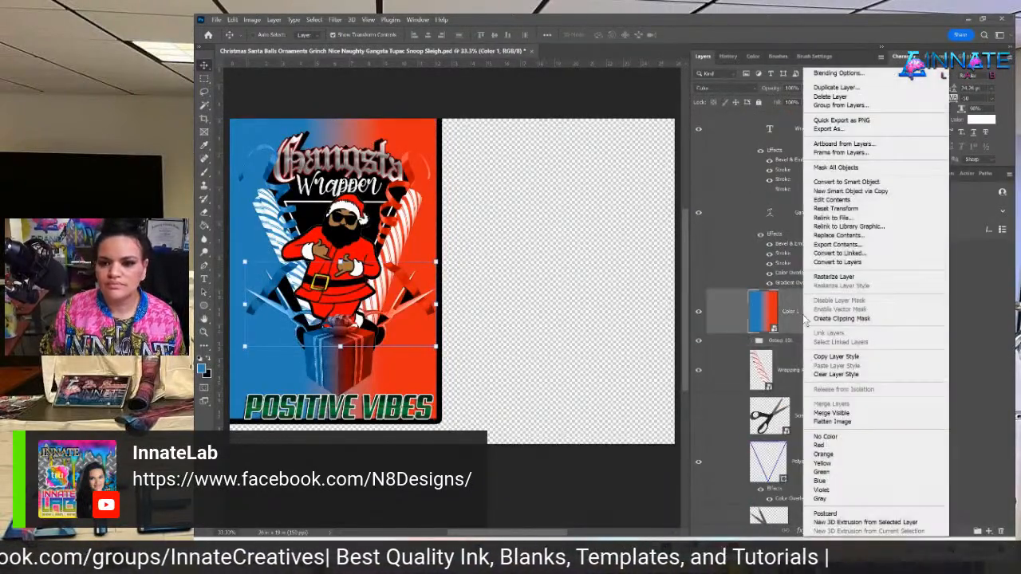
{"action": "left_click", "coordinate": [837, 320]}
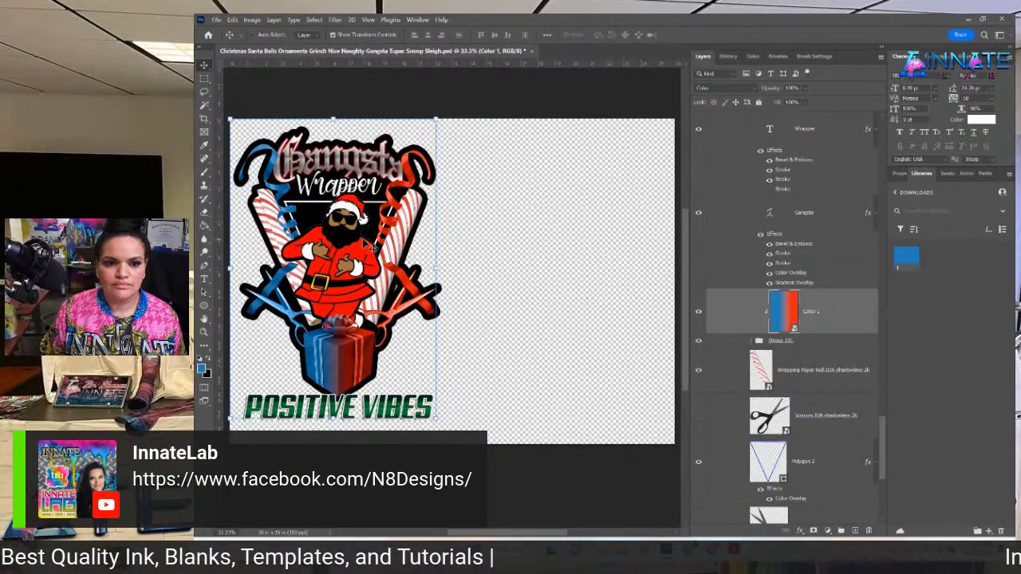
Copy the scissors' Color 1 gradient layer above the POSITIVE VIBES text layer and clip it to the text.
{"action": "scroll", "coordinate": [348, 241], "scroll_direction": "down", "scroll_amount": 2}
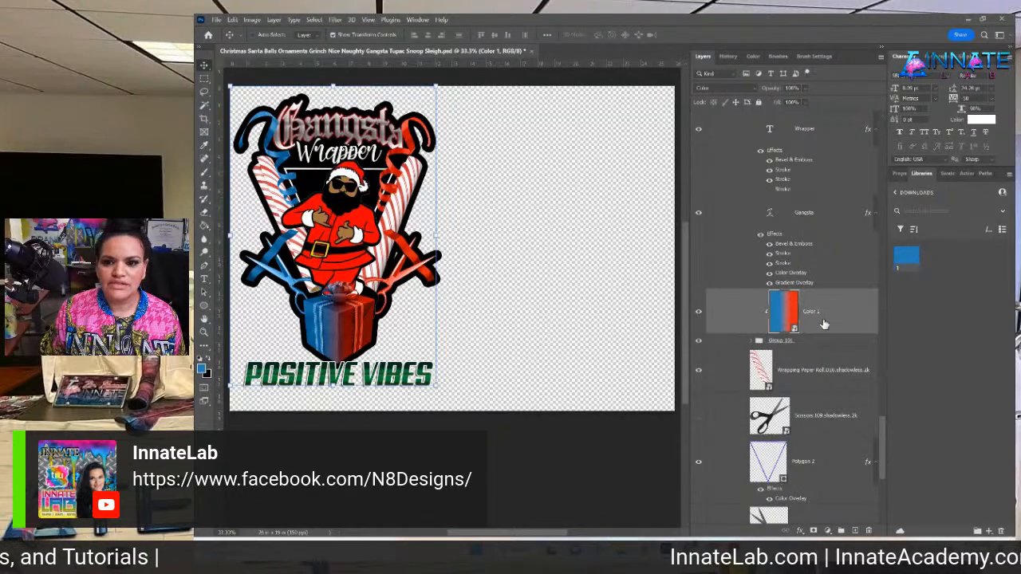
{"action": "scroll", "coordinate": [825, 323], "scroll_direction": "down", "scroll_amount": 2}
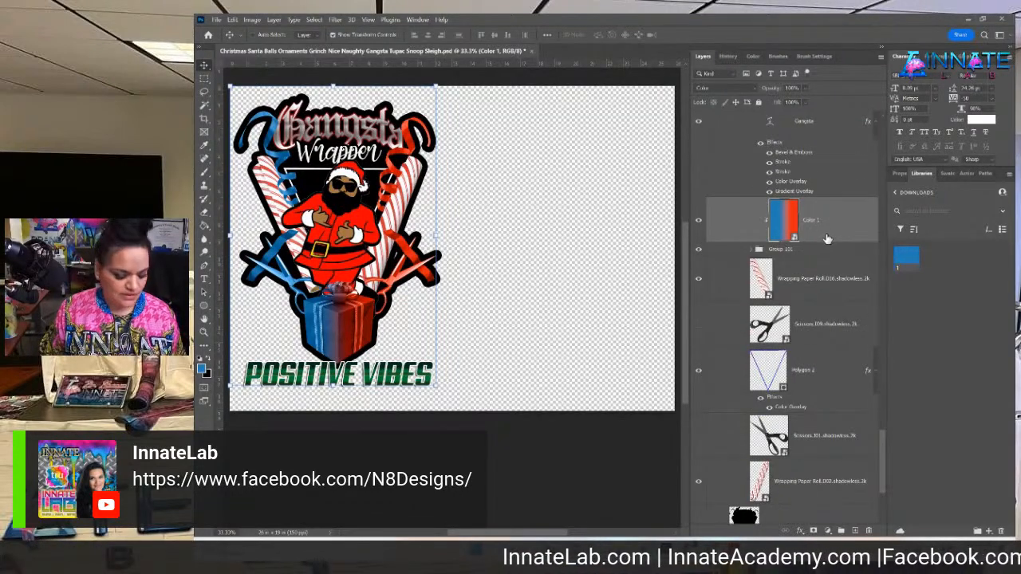
{"action": "left_click_drag", "start_coordinate": [827, 231], "coordinate": [797, 166]}
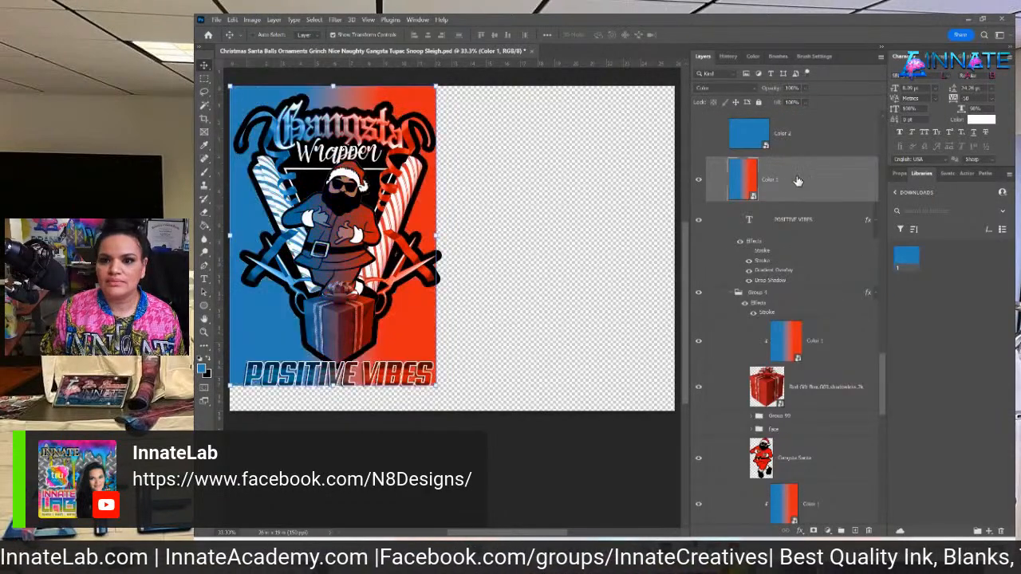
{"action": "right_click", "coordinate": [797, 181]}
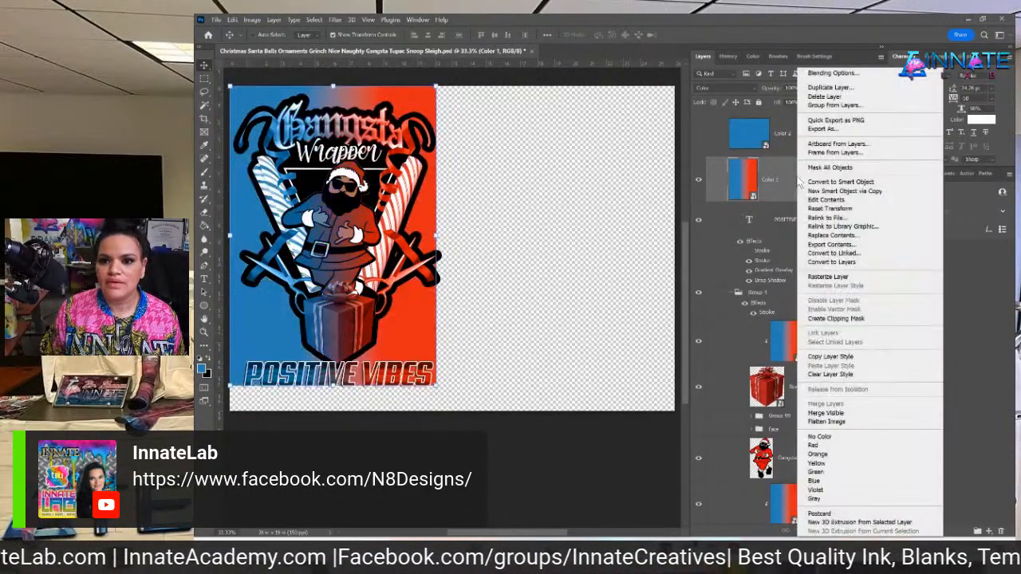
{"action": "left_click", "coordinate": [853, 320]}
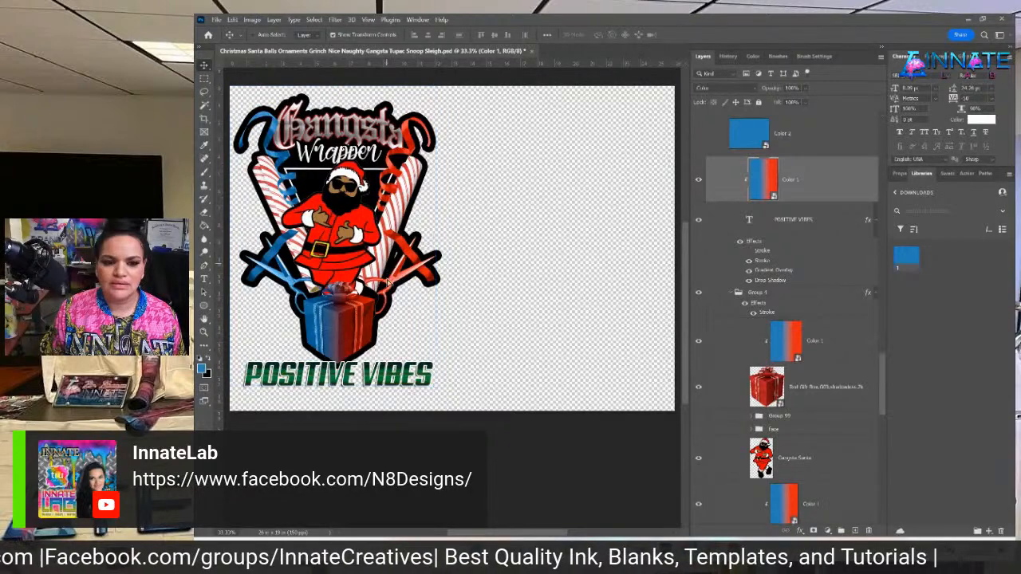
In the POSITIVE VIBES blending options, enable Blend Interior Effects as Group and Layer Mask Hides Effects, and disable Blend Clipped Layers as Group.
{"action": "left_click", "coordinate": [868, 226]}
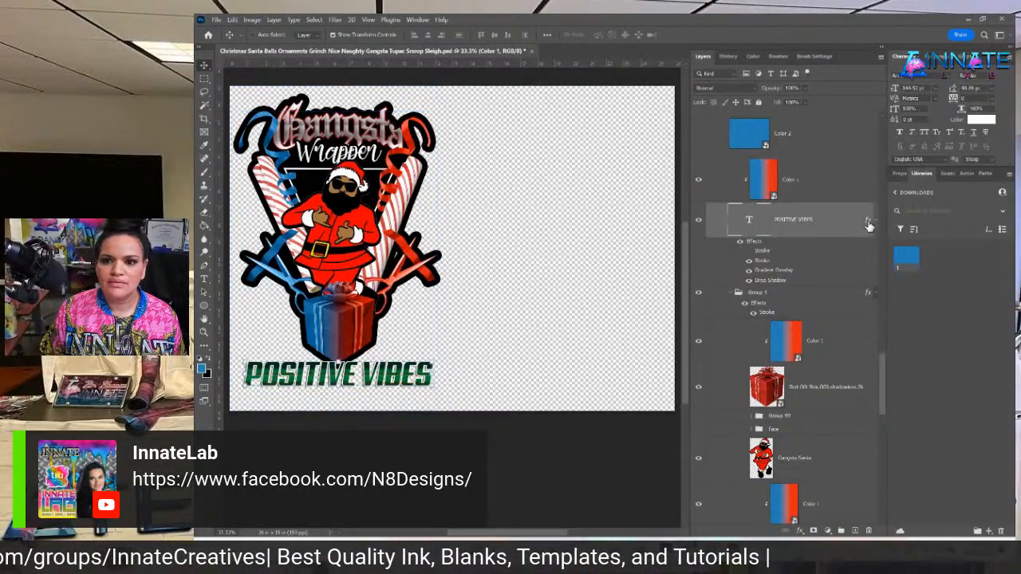
{"action": "double_click", "coordinate": [868, 224]}
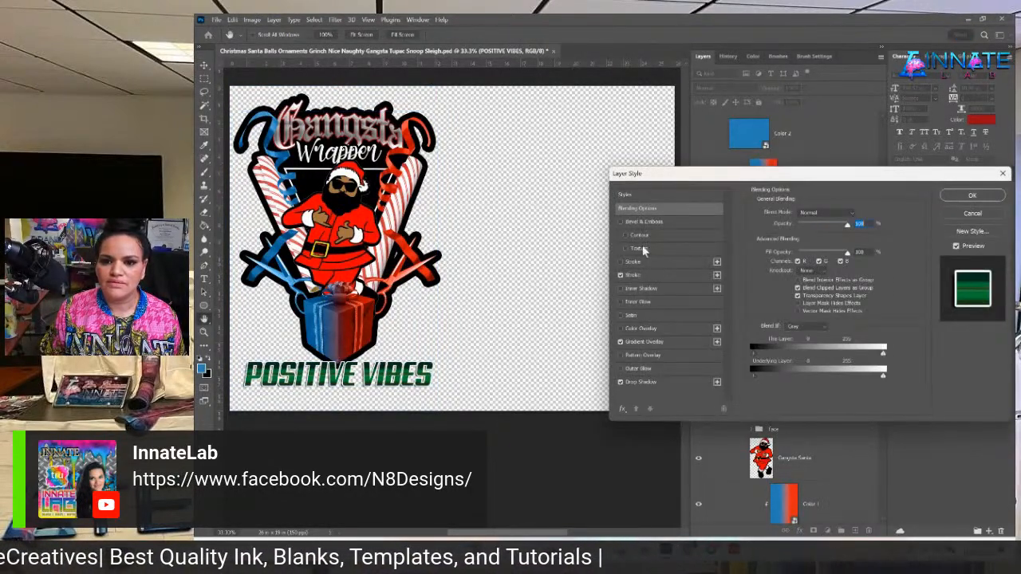
{"action": "left_click", "coordinate": [671, 222]}
{"action": "left_click", "coordinate": [670, 211]}
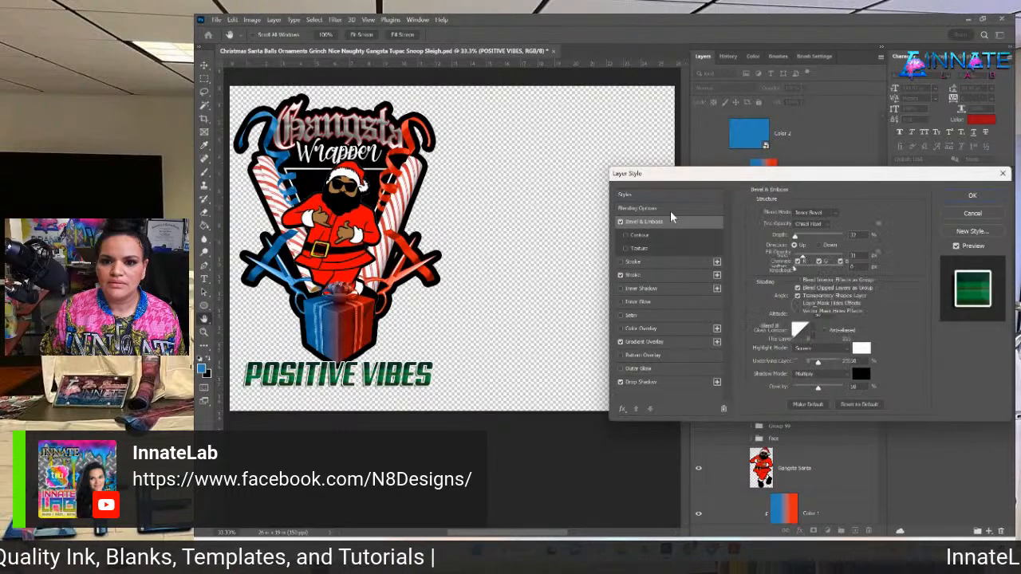
{"action": "left_click", "coordinate": [622, 223]}
{"action": "left_click", "coordinate": [798, 281]}
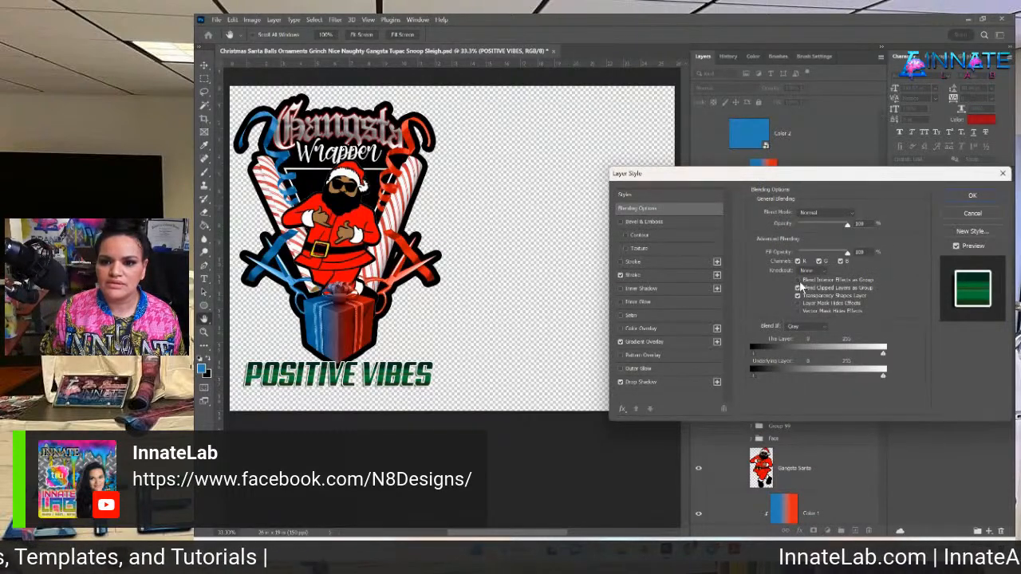
{"action": "left_click", "coordinate": [799, 288]}
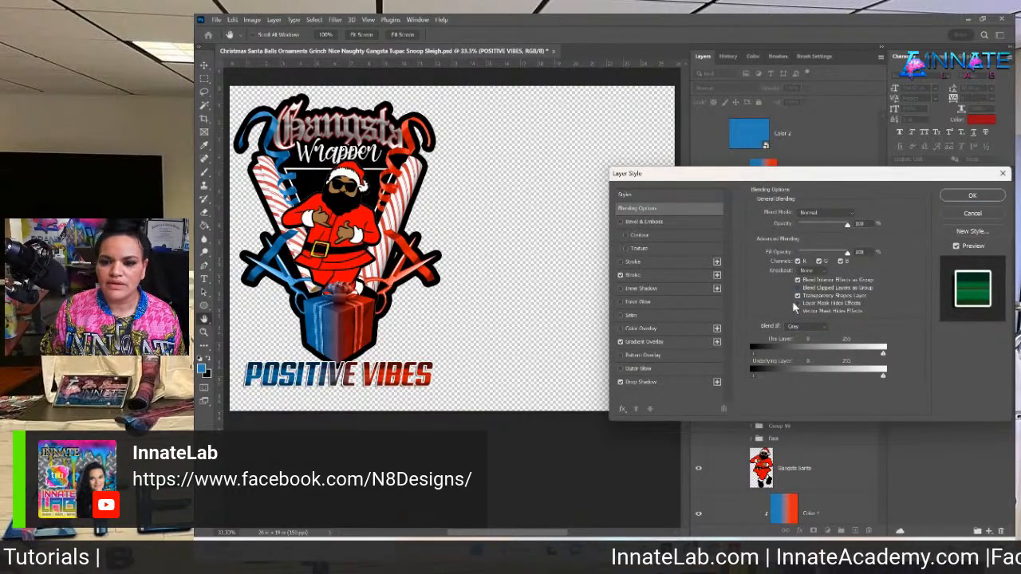
{"action": "left_click", "coordinate": [797, 304]}
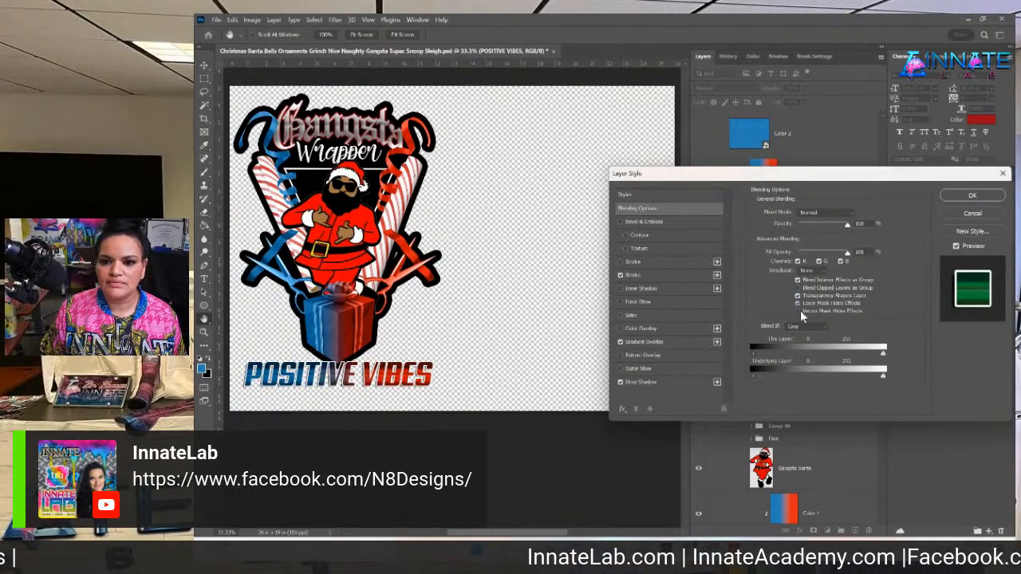
{"action": "left_click", "coordinate": [972, 197]}
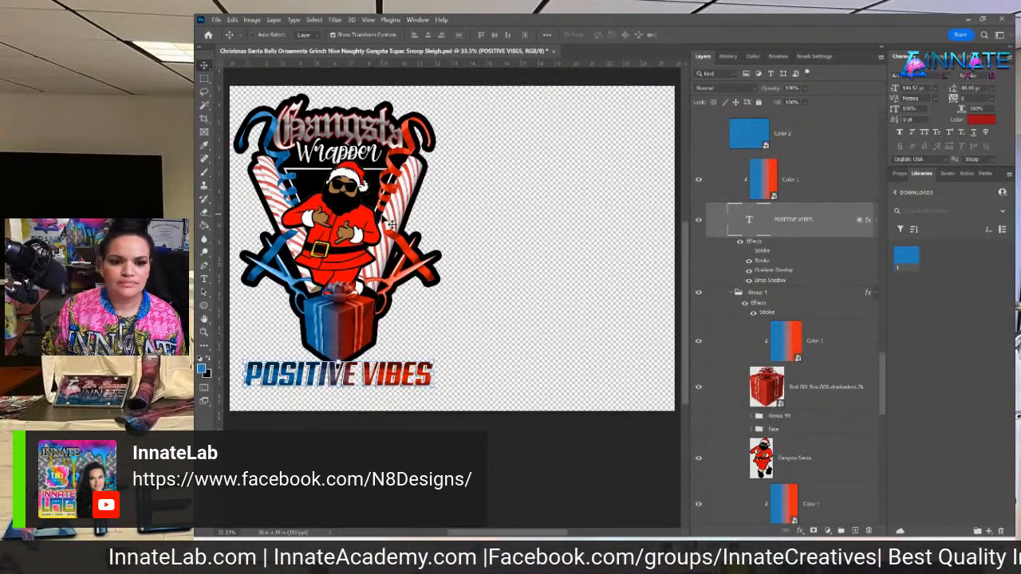
Set the blend mode of the Color 1 gradient layer clipped to the scissors group to Hue.
{"action": "scroll", "coordinate": [390, 225], "scroll_direction": "down", "scroll_amount": 1}
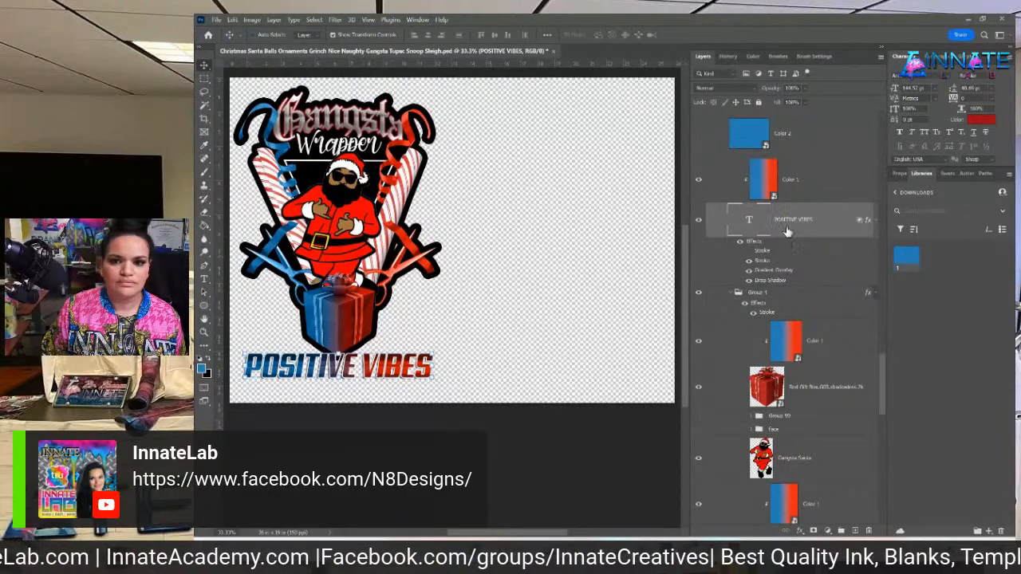
{"action": "scroll", "coordinate": [435, 386], "scroll_direction": "up", "scroll_amount": 5}
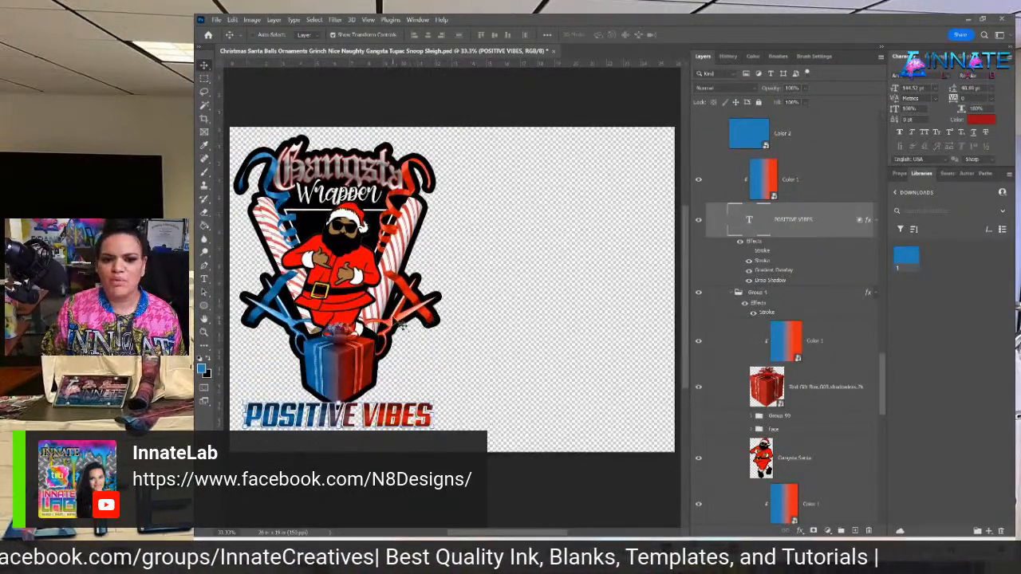
{"action": "right_click", "coordinate": [393, 318]}
{"action": "left_click", "coordinate": [413, 349]}
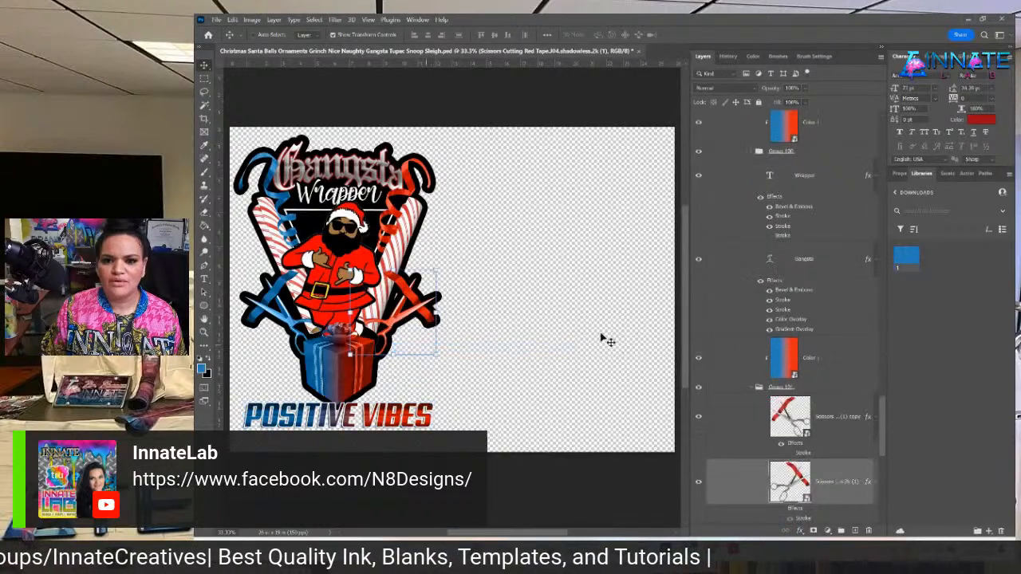
{"action": "left_click", "coordinate": [844, 441]}
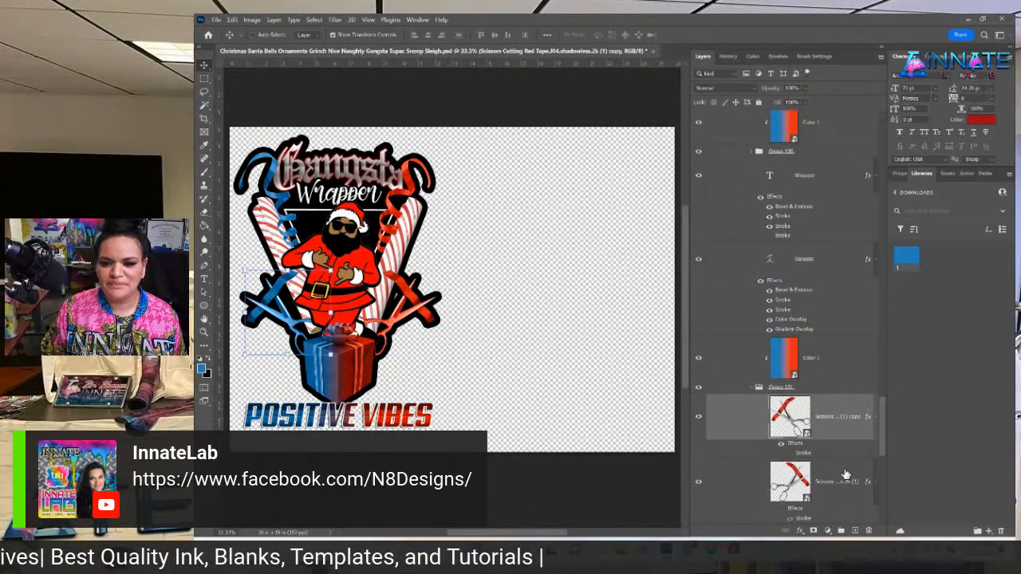
{"action": "left_click", "coordinate": [774, 369]}
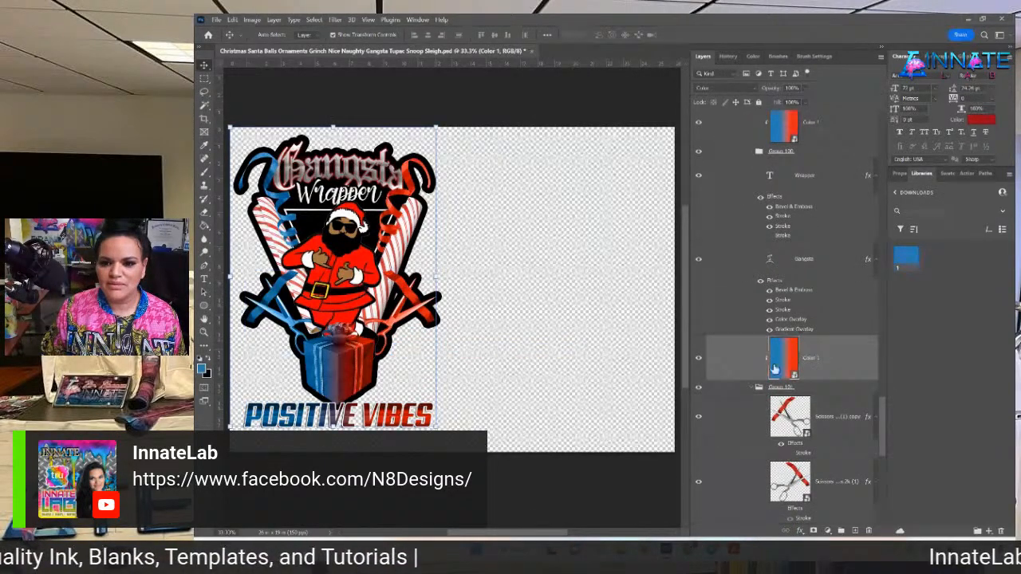
{"action": "left_click", "coordinate": [801, 531]}
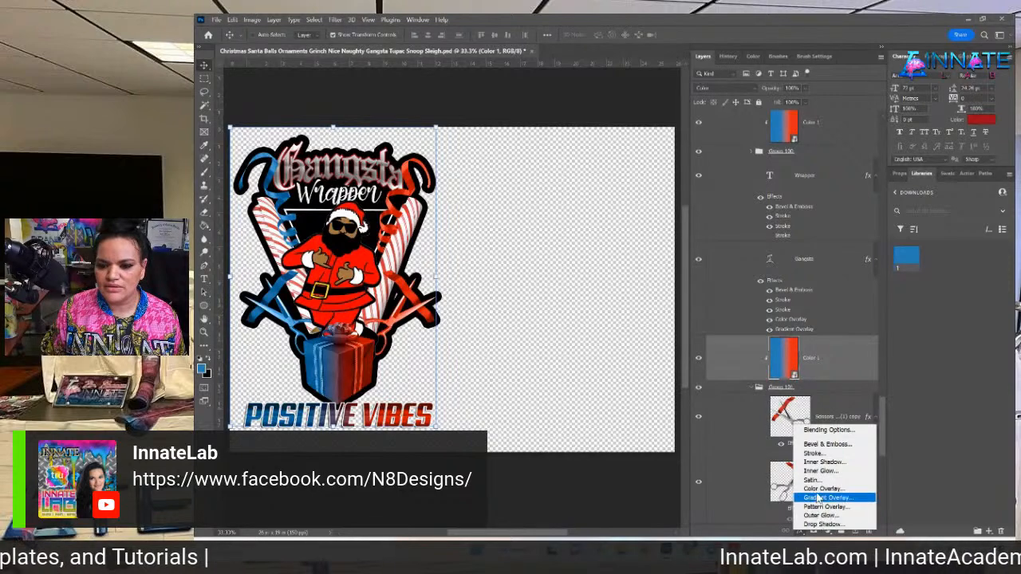
{"action": "left_click", "coordinate": [817, 363]}
{"action": "left_click", "coordinate": [702, 88]}
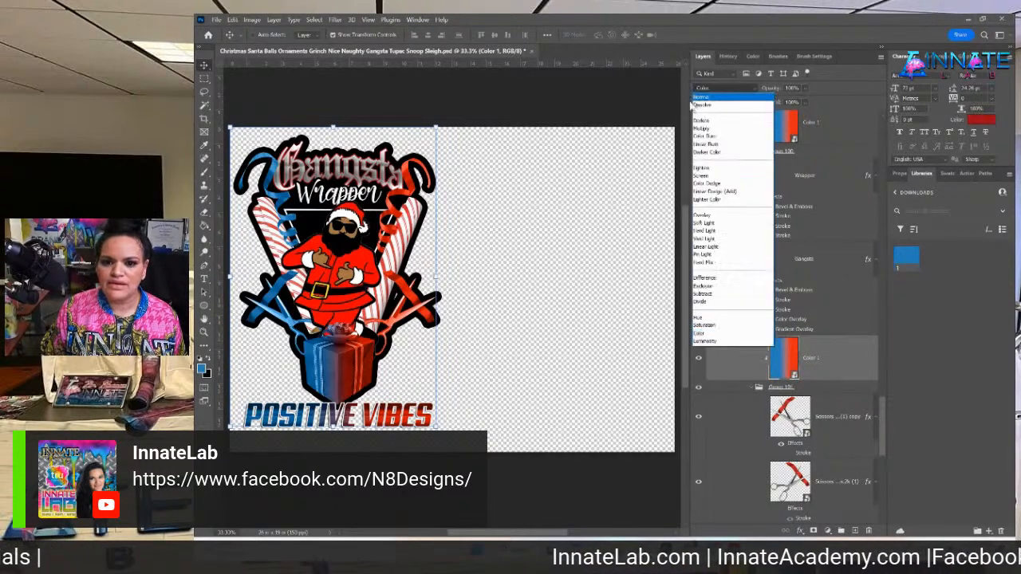
{"action": "left_click", "coordinate": [708, 319]}
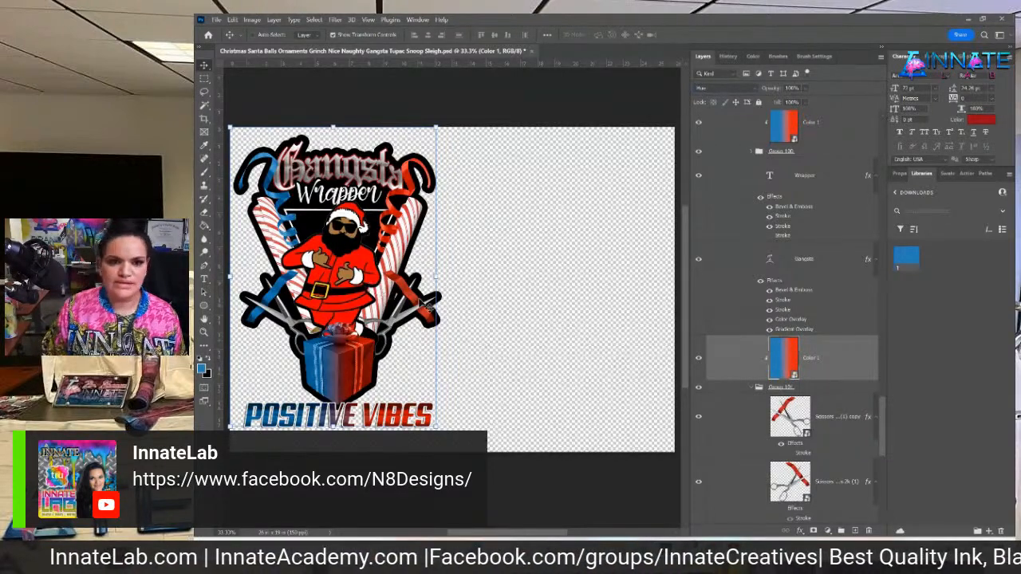
Collapse the finished Gangsta Santa group and start a quick PNG export of it.
{"action": "right_click", "coordinate": [383, 221]}
{"action": "left_click", "coordinate": [419, 226]}
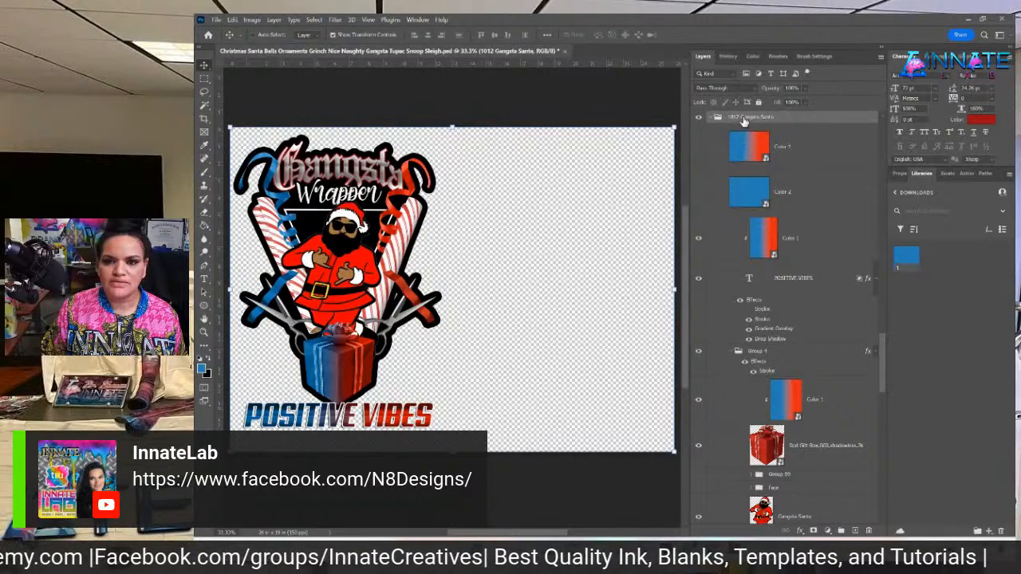
{"action": "left_click", "coordinate": [710, 120]}
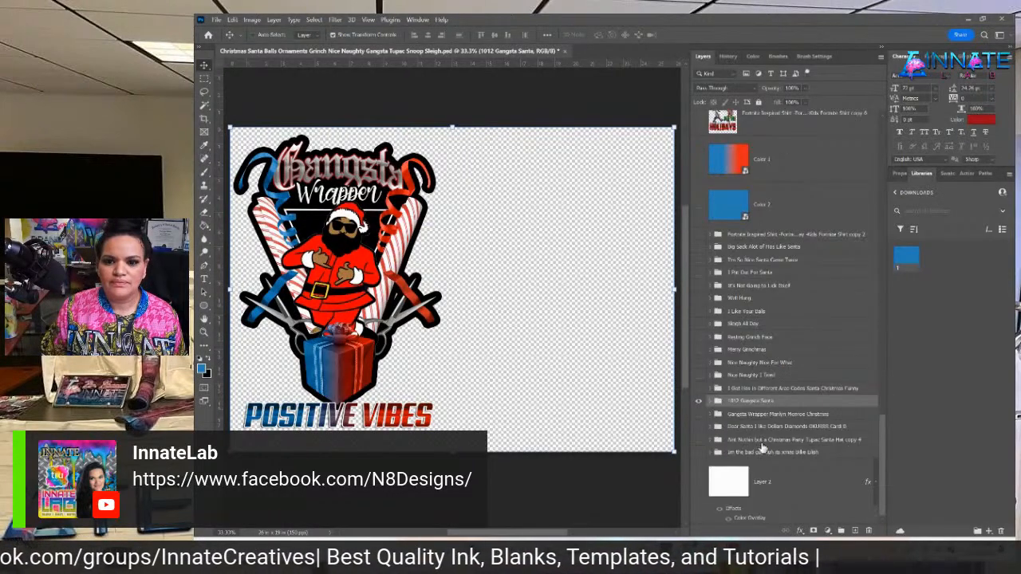
{"action": "right_click", "coordinate": [748, 408]}
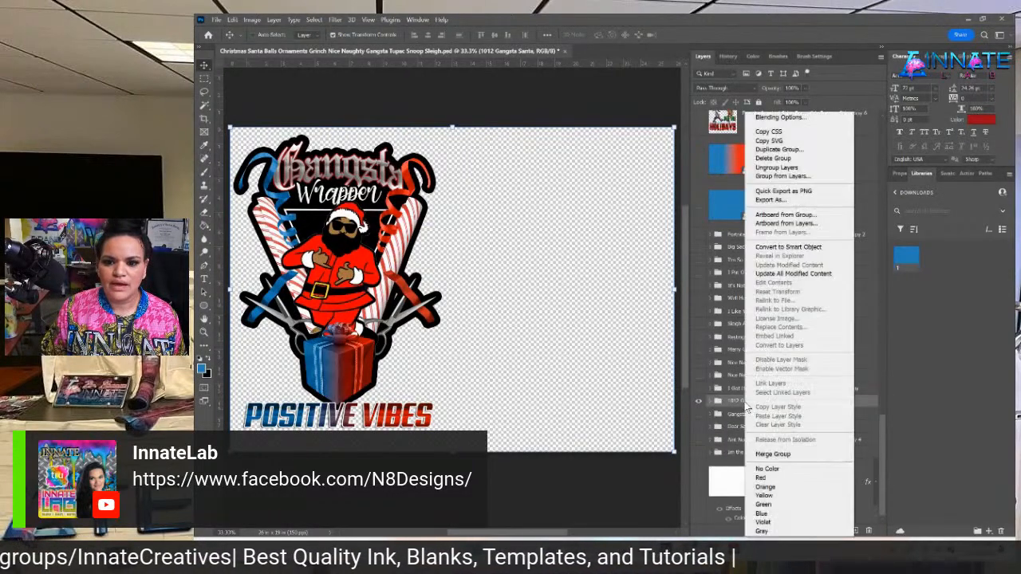
{"action": "left_click", "coordinate": [778, 192]}
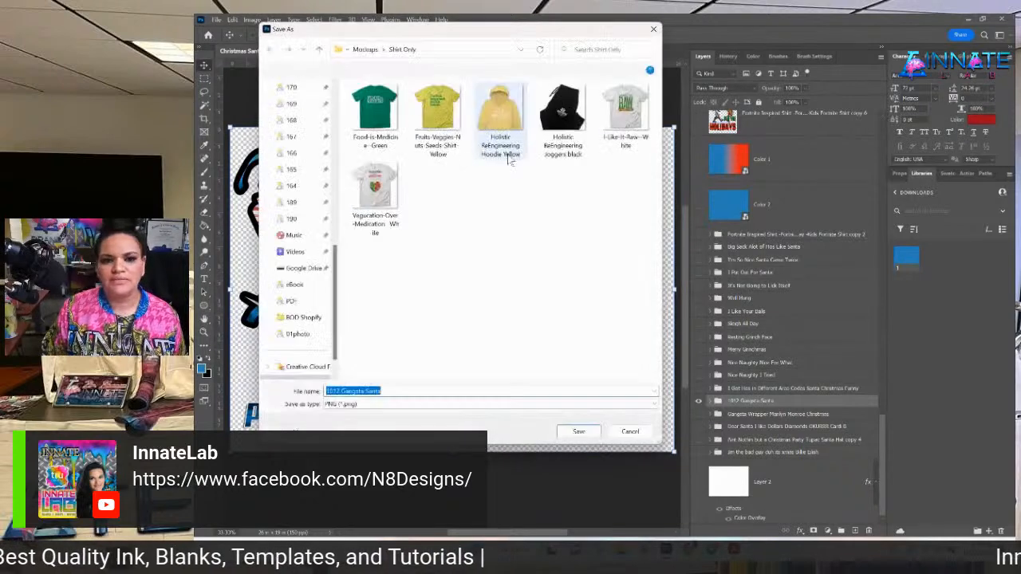
Save the exported Gangsta Santa PNG in the customer's order folder inside Downloads.
{"action": "scroll", "coordinate": [318, 267], "scroll_direction": "down", "scroll_amount": 1}
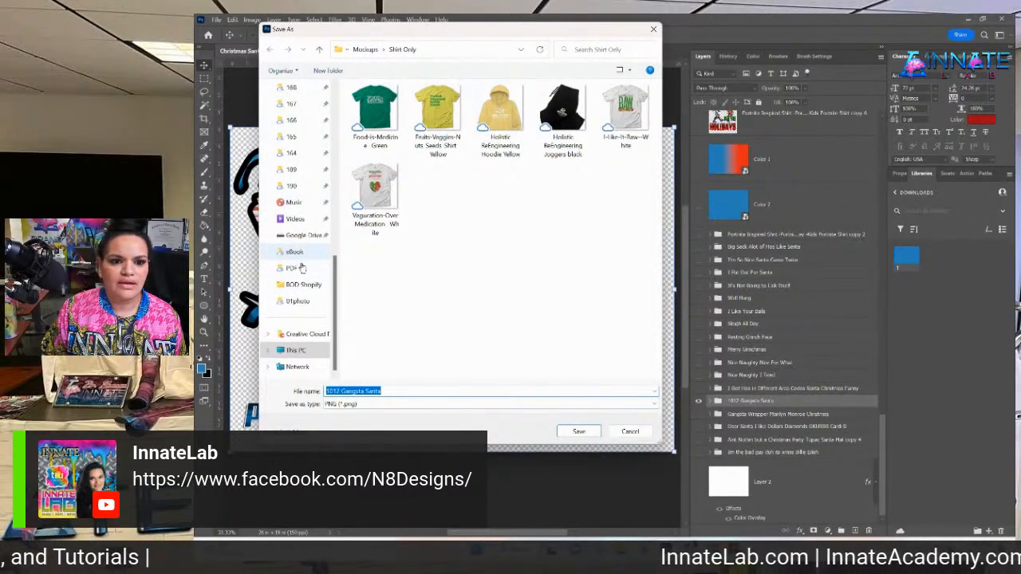
{"action": "scroll", "coordinate": [302, 296], "scroll_direction": "up", "scroll_amount": 1}
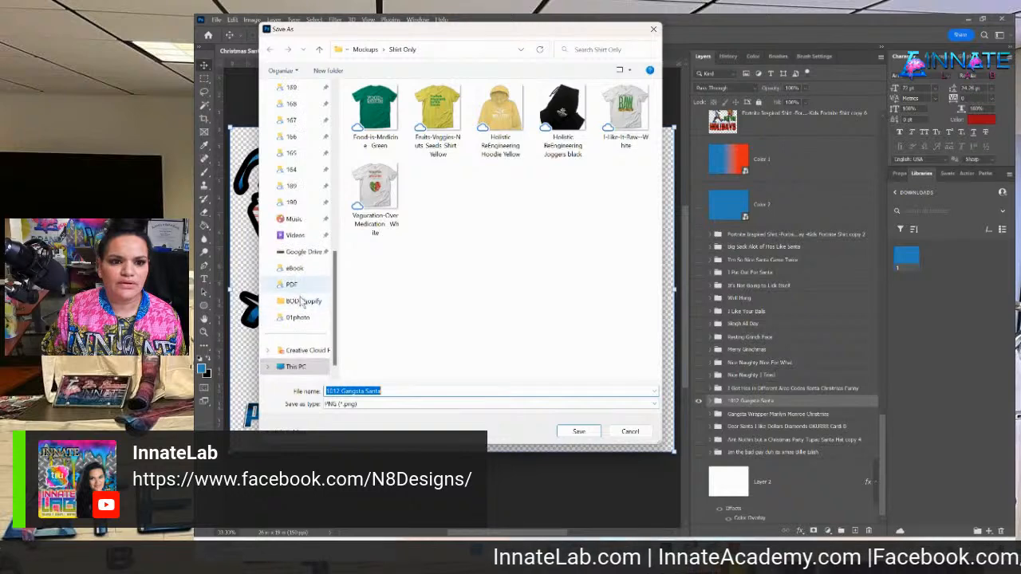
{"action": "scroll", "coordinate": [302, 300], "scroll_direction": "up", "scroll_amount": 5}
{"action": "left_click", "coordinate": [301, 142]}
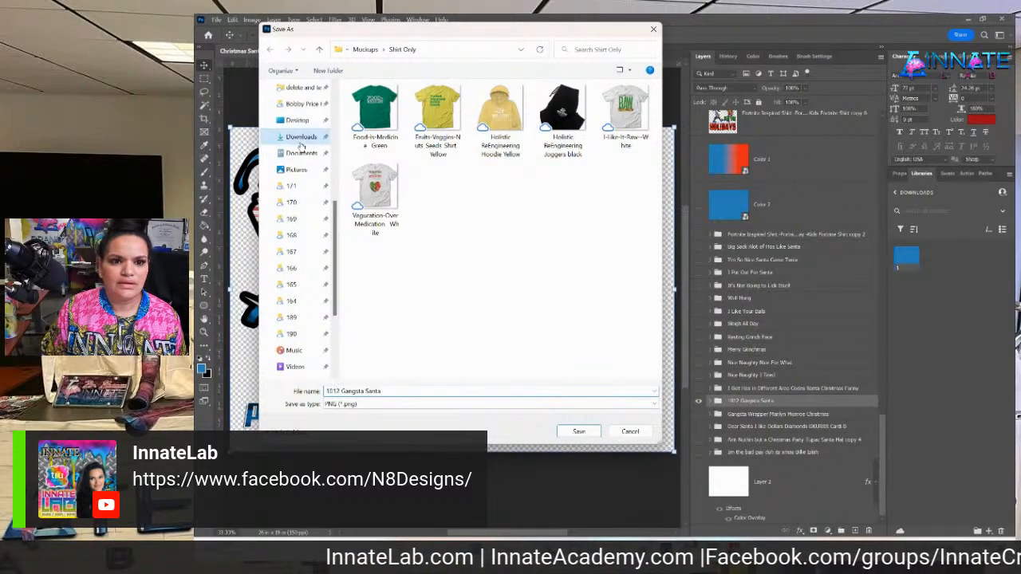
{"action": "scroll", "coordinate": [486, 218], "scroll_direction": "down", "scroll_amount": 10}
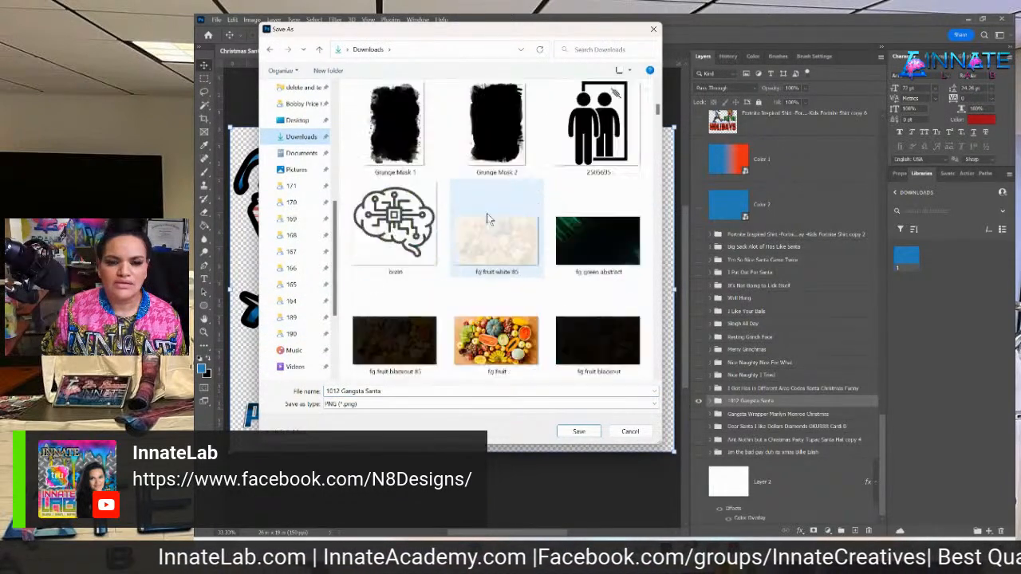
{"action": "scroll", "coordinate": [488, 219], "scroll_direction": "up", "scroll_amount": 10}
{"action": "double_click", "coordinate": [389, 142]}
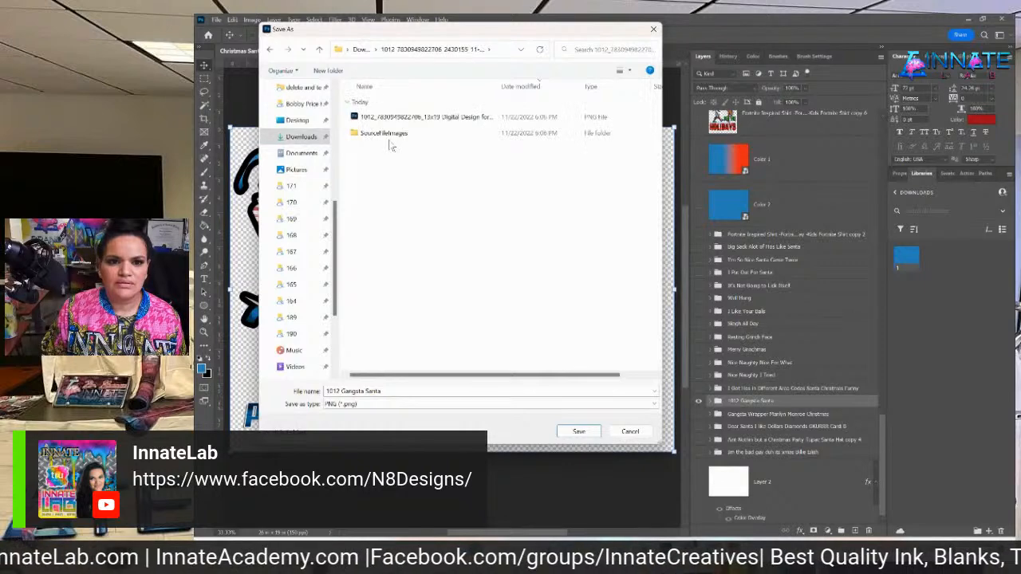
{"action": "left_click", "coordinate": [577, 433]}
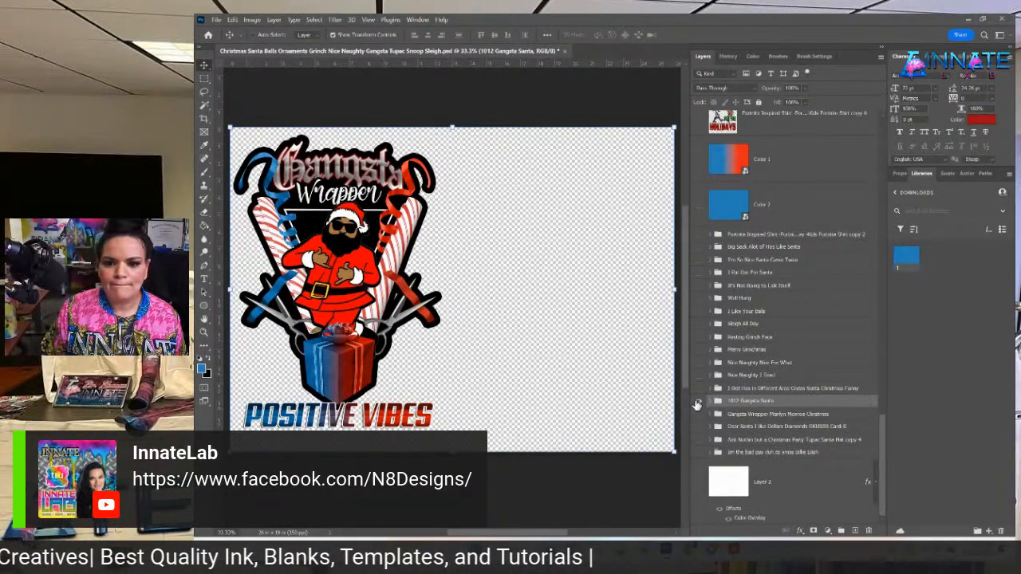
Hide the Gangsta Santa group and move it below the other design groups, directly above Layer 2.
{"action": "left_click", "coordinate": [698, 403]}
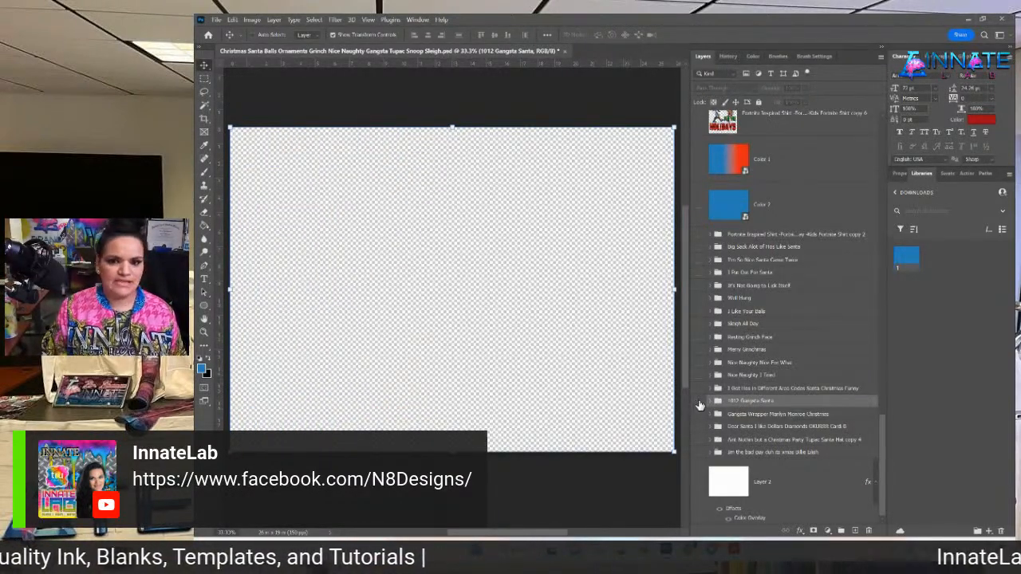
{"action": "left_click", "coordinate": [699, 403]}
{"action": "left_click", "coordinate": [699, 403]}
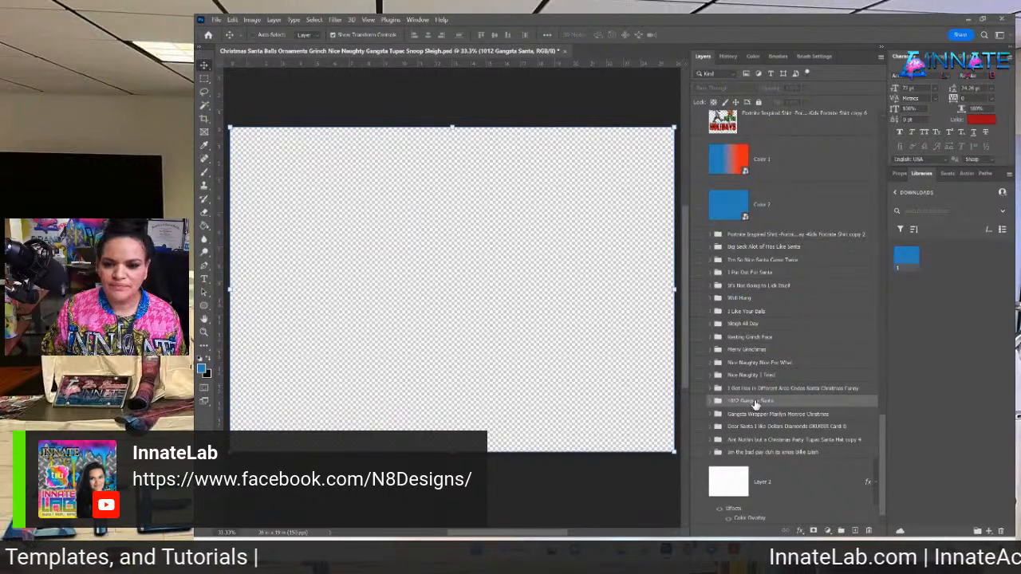
{"action": "left_click_drag", "start_coordinate": [755, 405], "coordinate": [747, 463]}
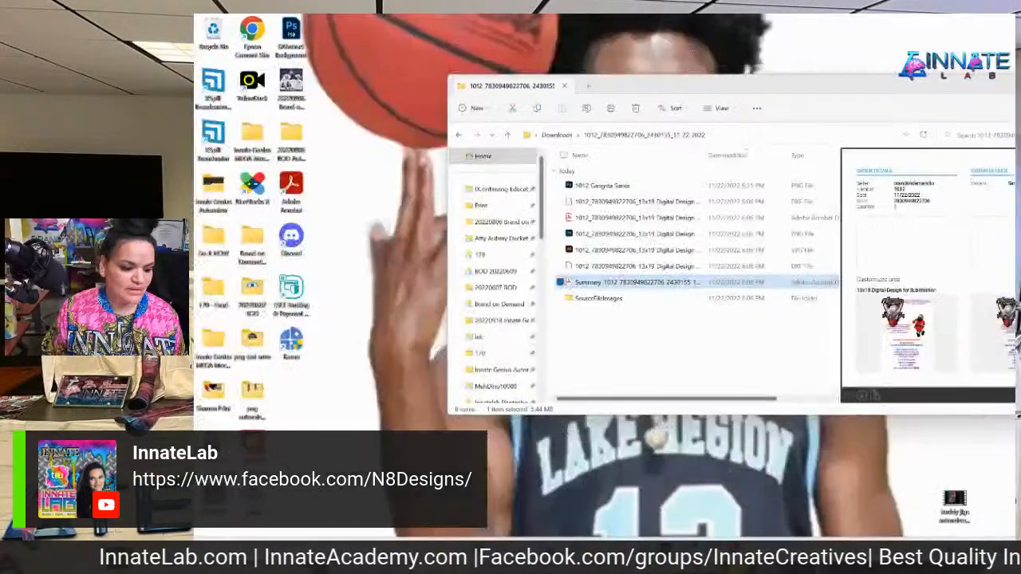
Switch to File Explorer and extract the next order's ZIP archive in Downloads to its own folder.
{"action": "left_click", "coordinate": [447, 503]}
{"action": "left_click_drag", "start_coordinate": [628, 78], "coordinate": [469, 63]}
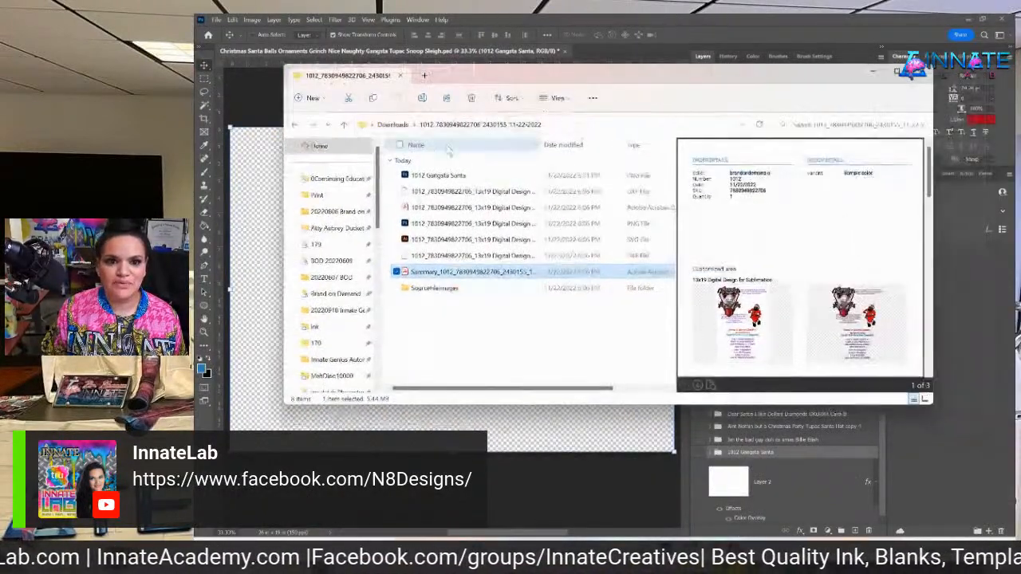
{"action": "left_click", "coordinate": [391, 125]}
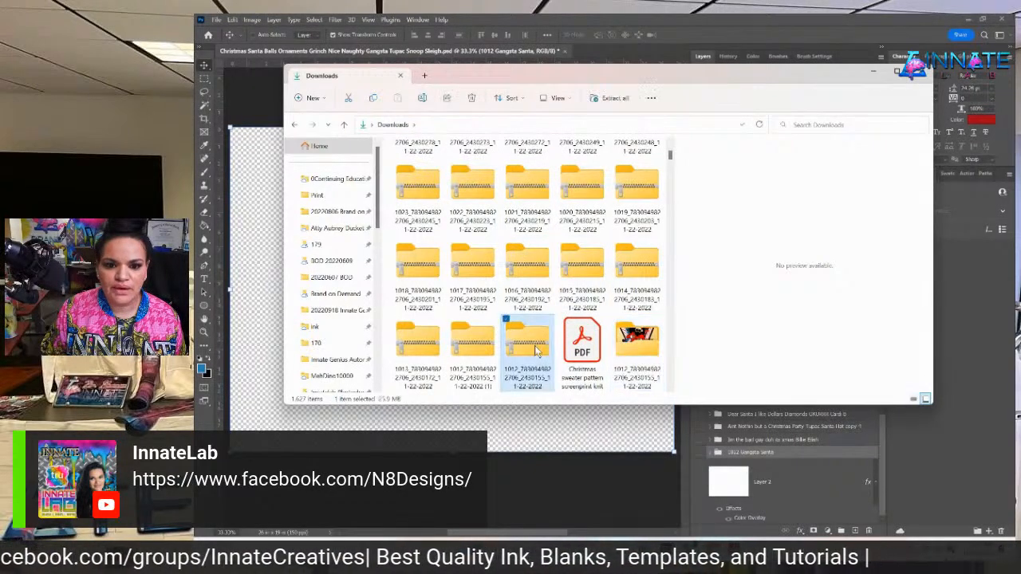
{"action": "left_click", "coordinate": [412, 344]}
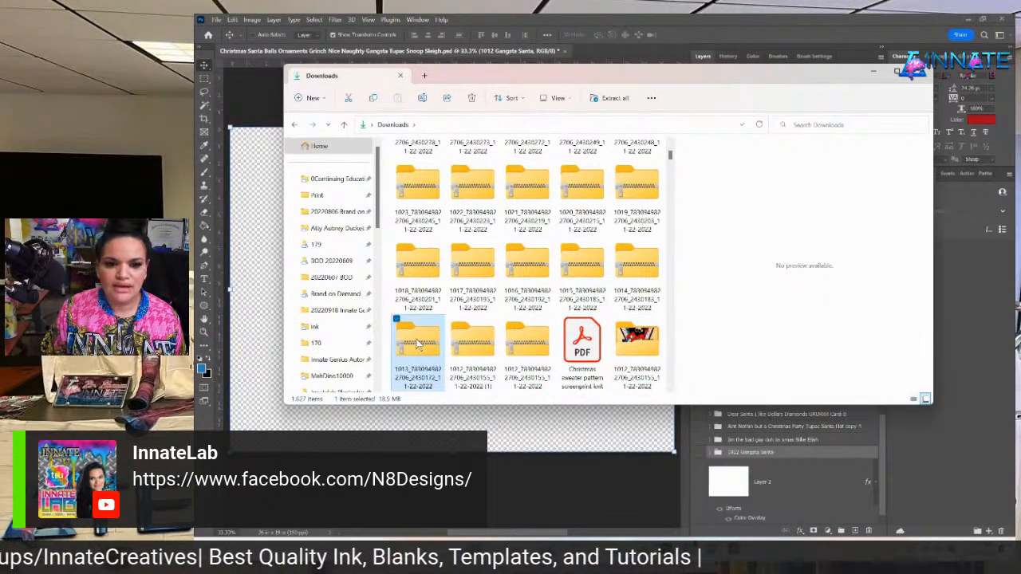
{"action": "right_click", "coordinate": [413, 344]}
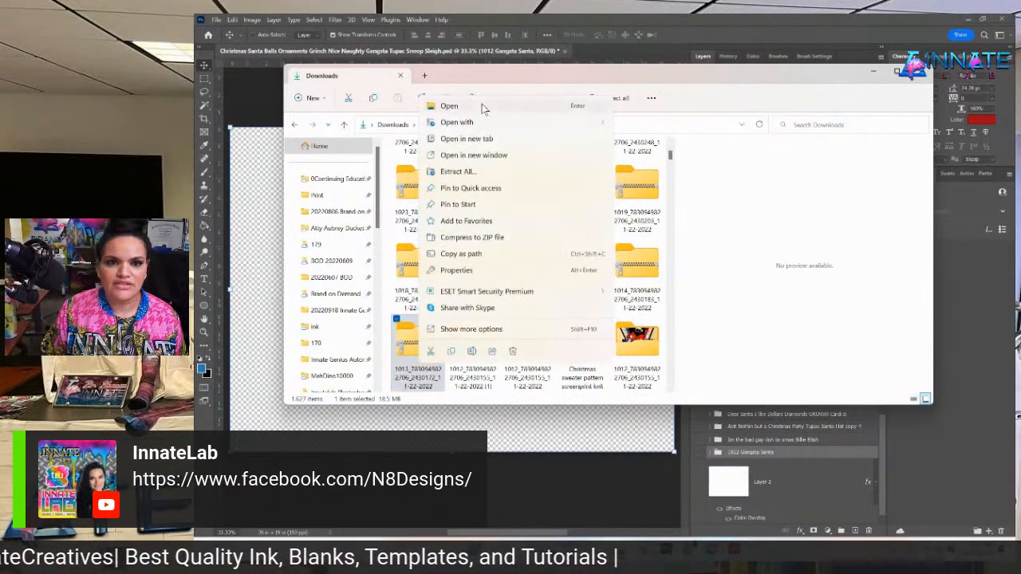
{"action": "left_click", "coordinate": [473, 173]}
{"action": "key", "text": "Return"}
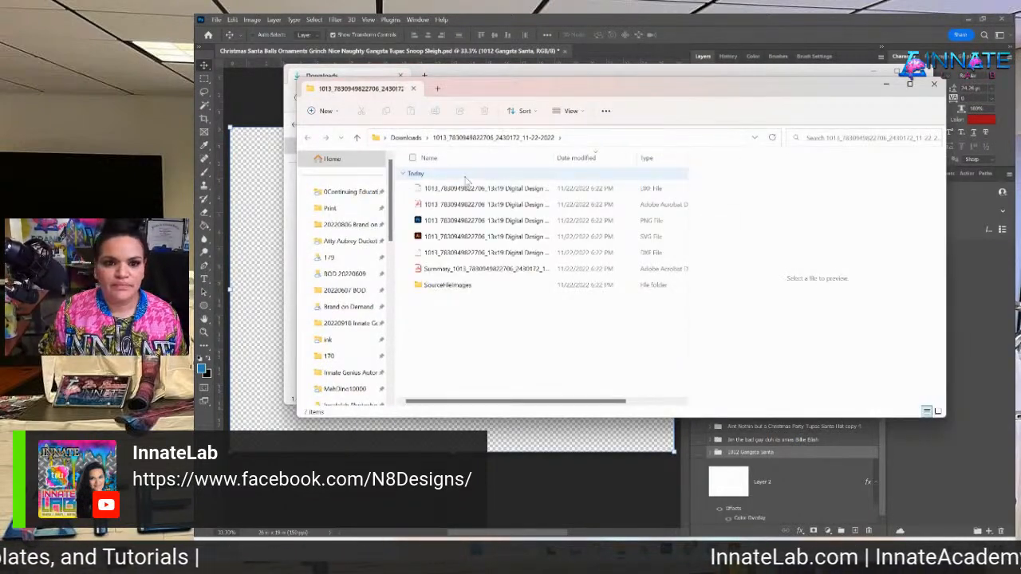
Open the next order's summary PDF in Acrobat and examine its requested template, colours and custom text lines.
{"action": "double_click", "coordinate": [470, 277]}
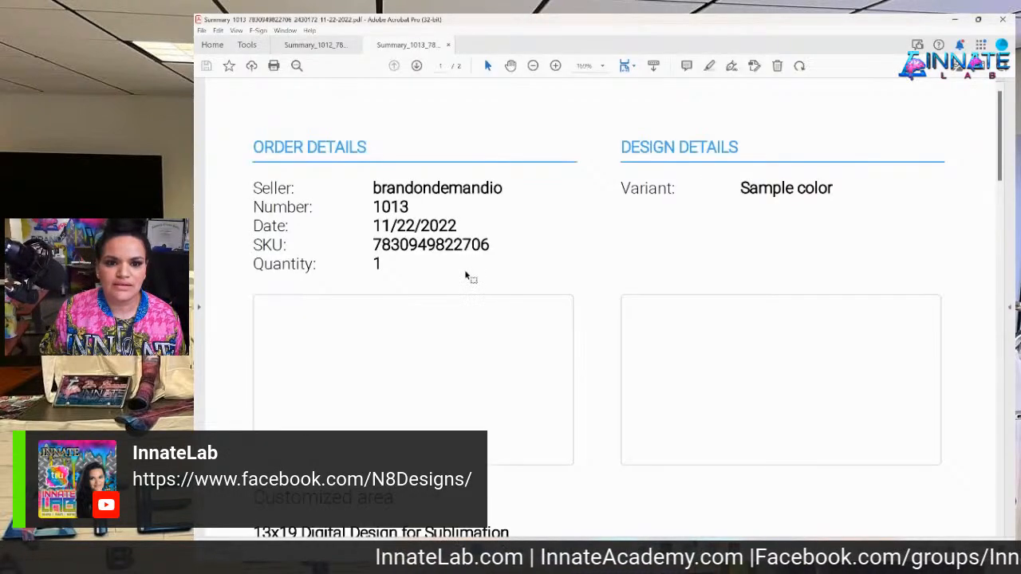
{"action": "scroll", "coordinate": [467, 276], "scroll_direction": "down", "scroll_amount": 5}
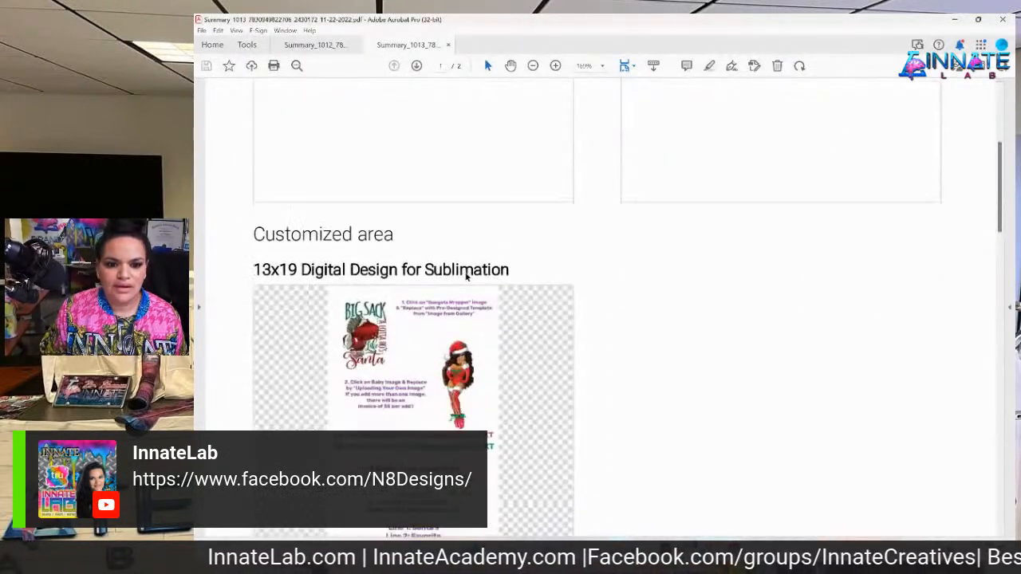
{"action": "scroll", "coordinate": [467, 276], "scroll_direction": "down", "scroll_amount": 1}
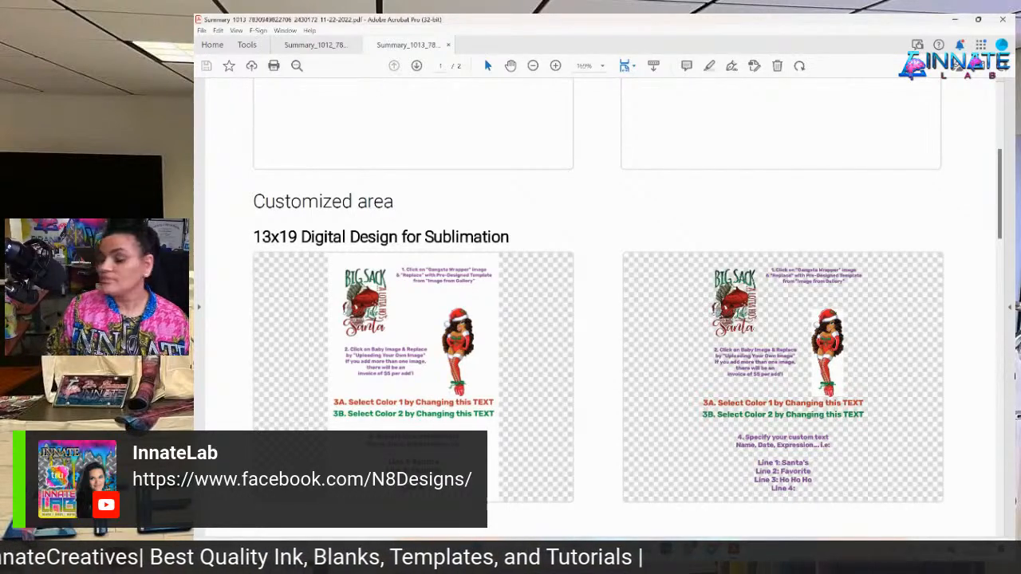
{"action": "scroll", "coordinate": [964, 381], "scroll_direction": "down", "scroll_amount": 2}
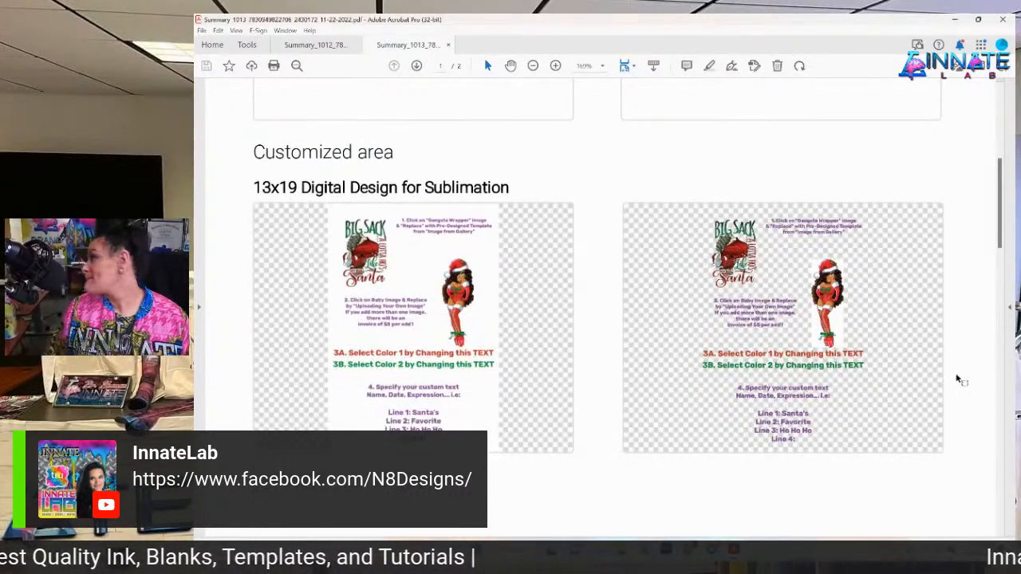
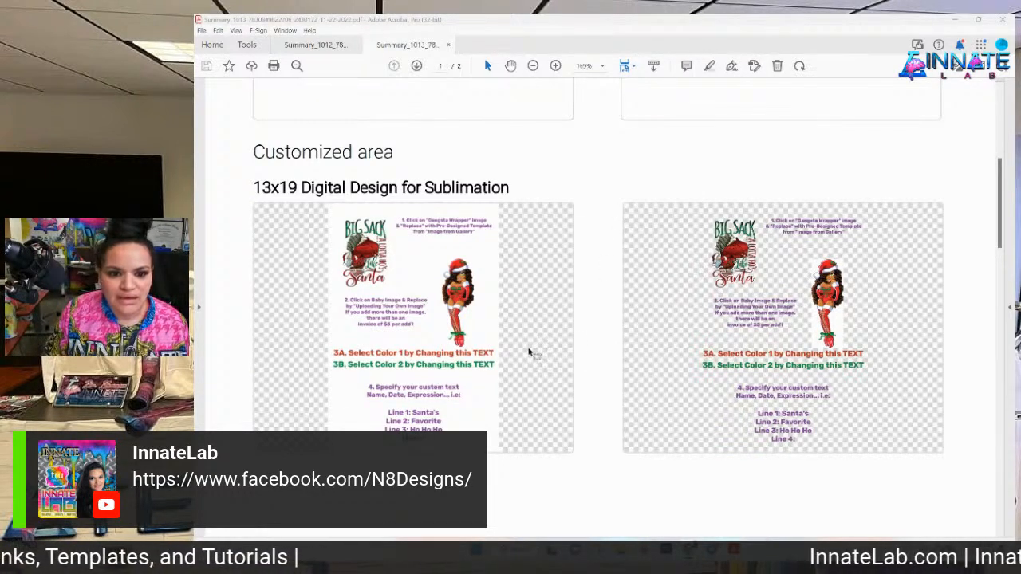
{"action": "scroll", "coordinate": [472, 246], "scroll_direction": "down", "scroll_amount": 1}
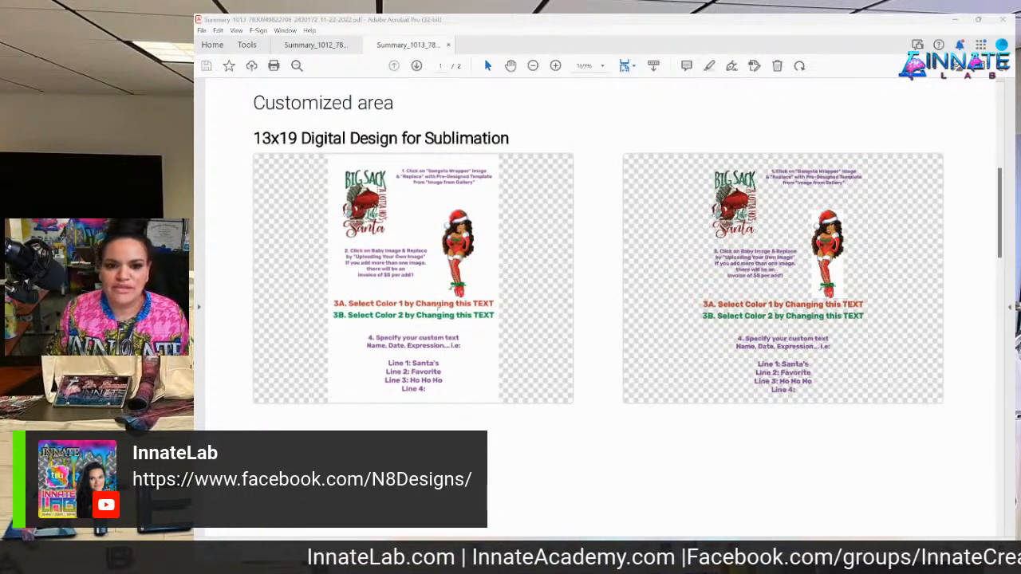
{"action": "scroll", "coordinate": [598, 239], "scroll_direction": "down", "scroll_amount": 2}
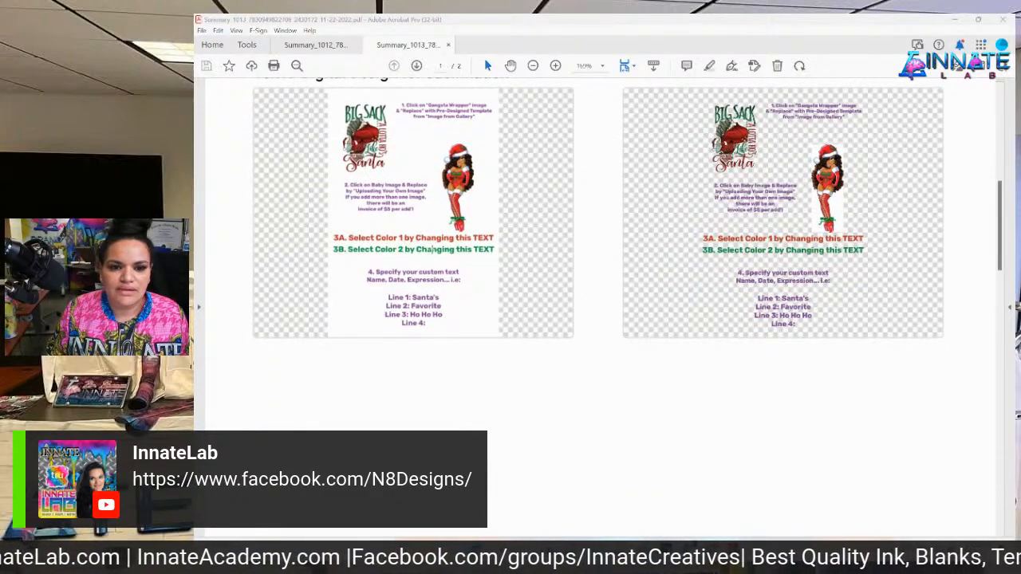
{"action": "scroll", "coordinate": [431, 261], "scroll_direction": "down", "scroll_amount": 2}
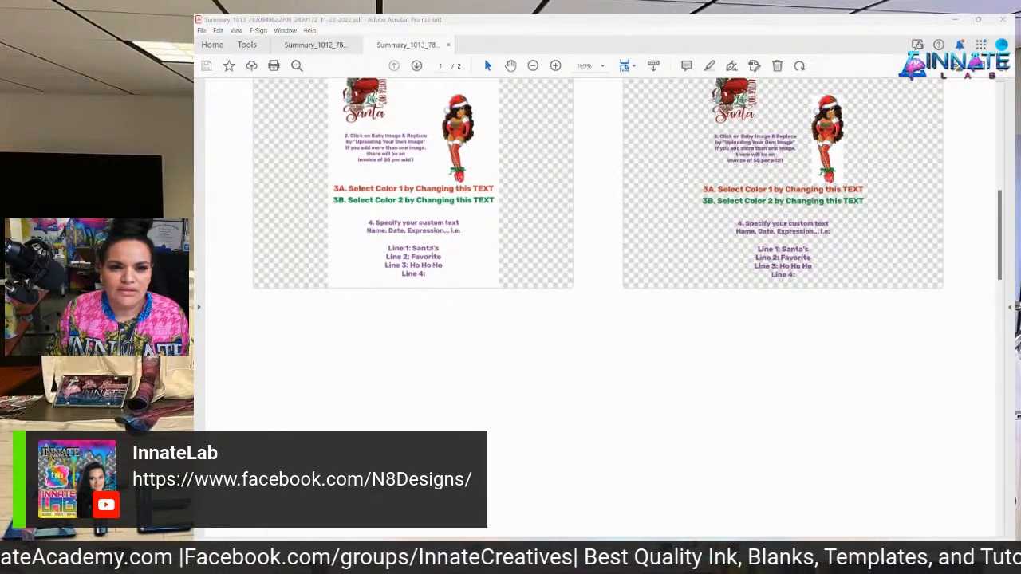
{"action": "scroll", "coordinate": [432, 252], "scroll_direction": "down", "scroll_amount": 15}
{"action": "scroll", "coordinate": [435, 255], "scroll_direction": "down", "scroll_amount": 2}
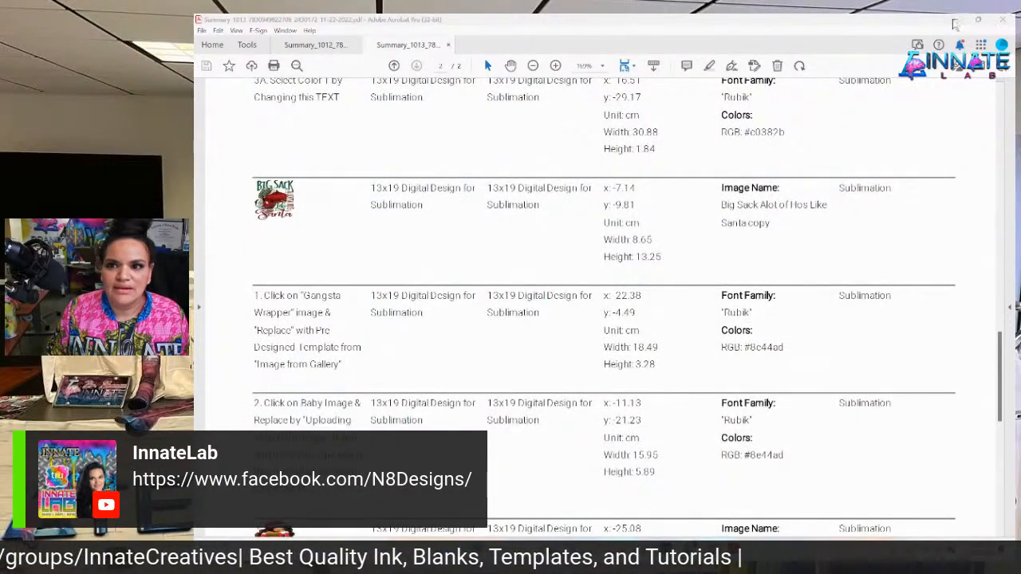
Switch back to Photoshop and show the Big Sack Alot of Hos Like Santa group.
{"action": "left_click", "coordinate": [955, 19]}
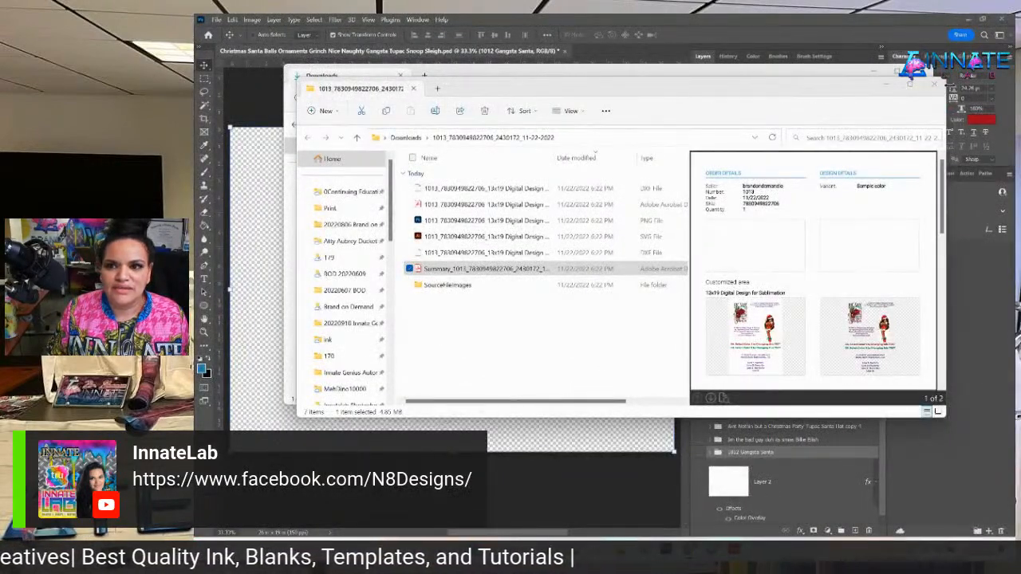
{"action": "left_click", "coordinate": [933, 83]}
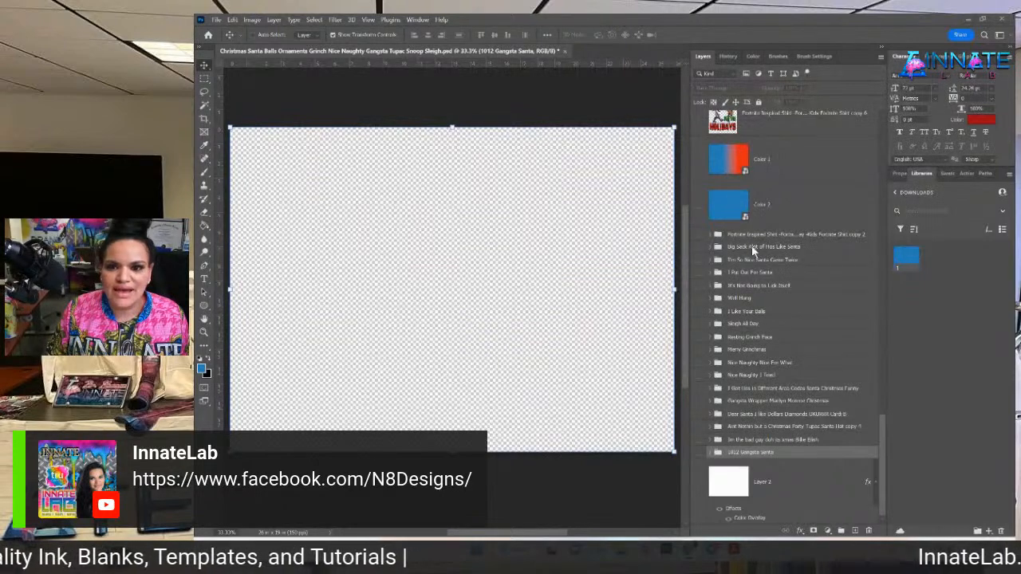
{"action": "left_click", "coordinate": [699, 248]}
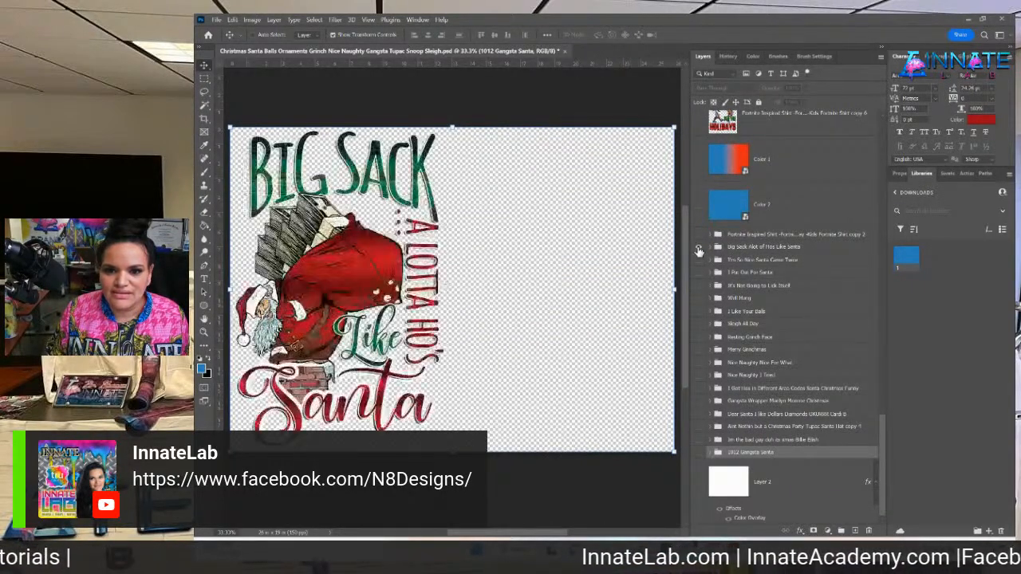
Duplicate the Big Sack Alot of Hos Like Santa group and hide the original beneath the copy.
{"action": "left_click", "coordinate": [740, 252]}
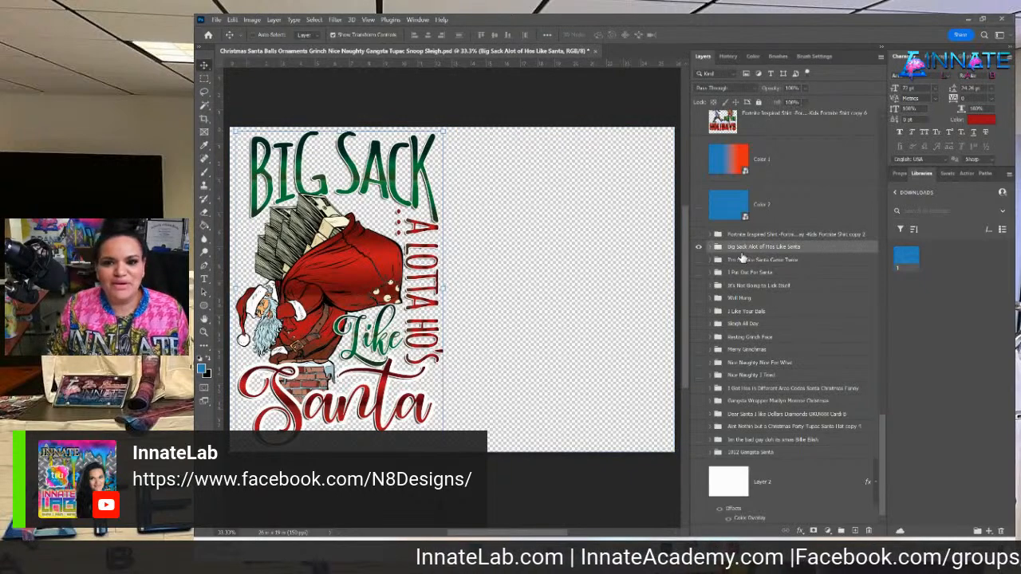
{"action": "right_click", "coordinate": [747, 250]}
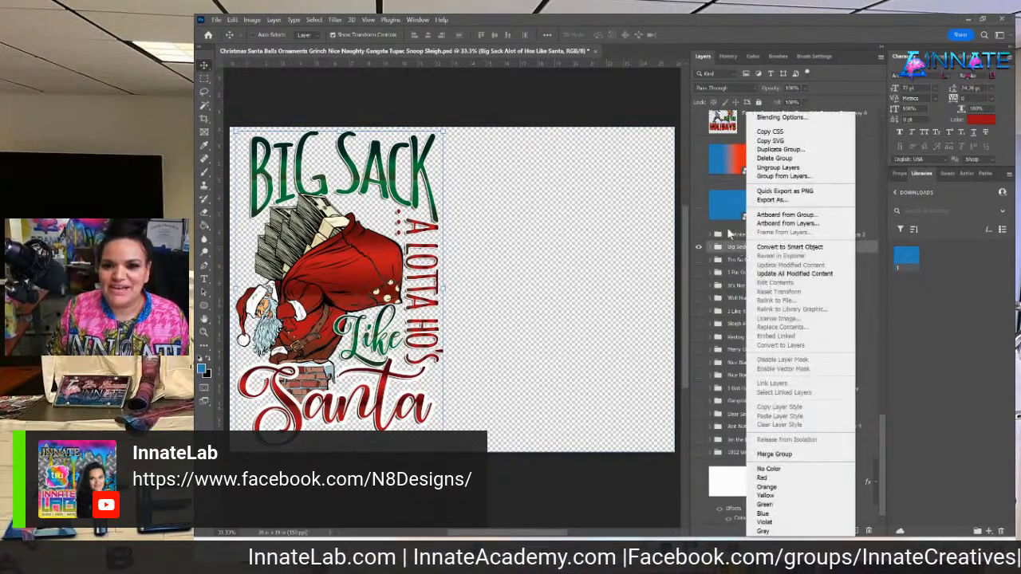
{"action": "left_click", "coordinate": [794, 150]}
{"action": "key", "text": "Return"}
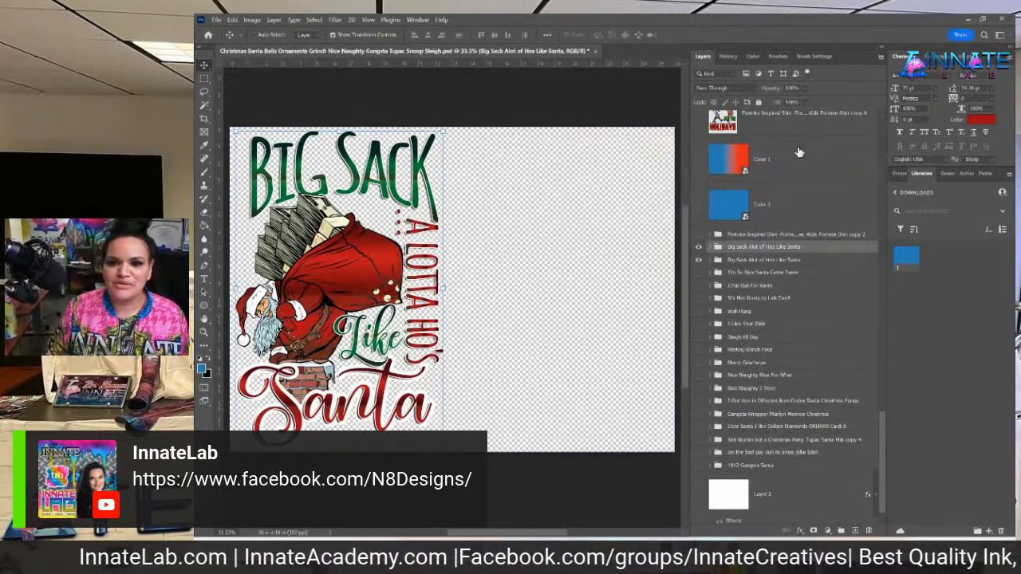
Rename the duplicated group with the order number followed by "Santa's Favorite HO HO HO".
{"action": "double_click", "coordinate": [734, 248]}
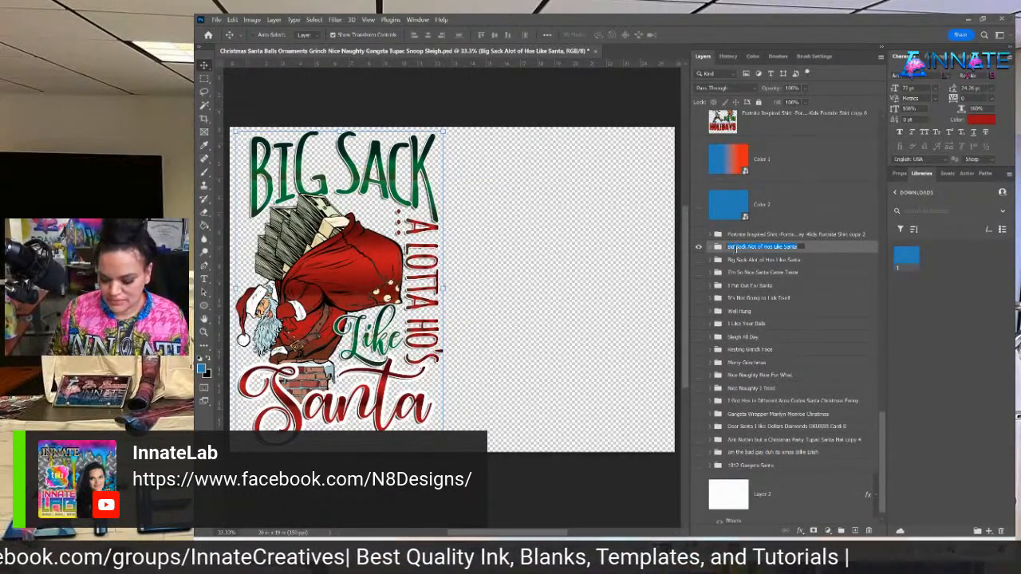
{"action": "type", "text": "I"}
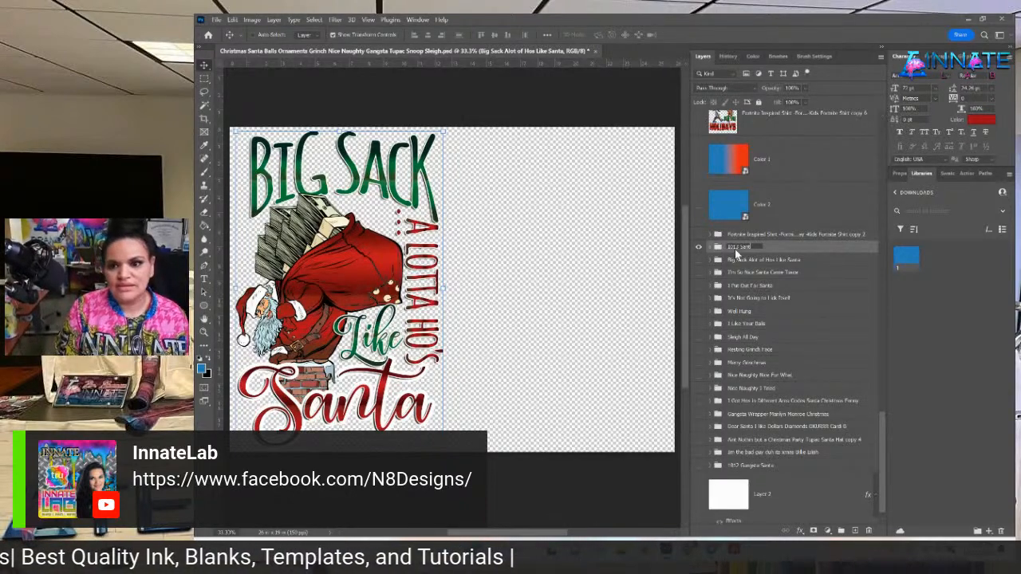
{"action": "type", "text": "053 Santa's "}
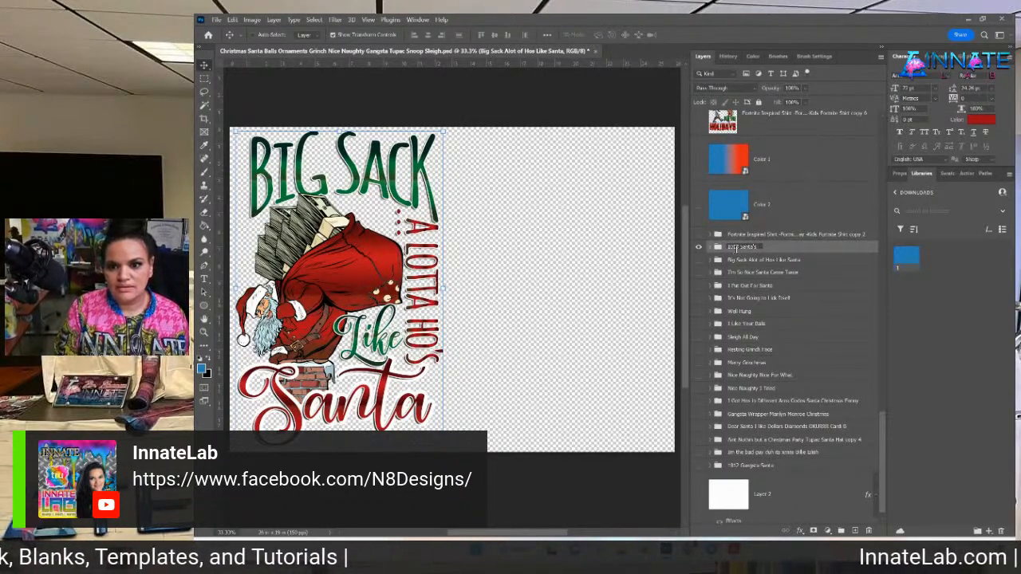
{"action": "type", "text": "Favorite Ho"}
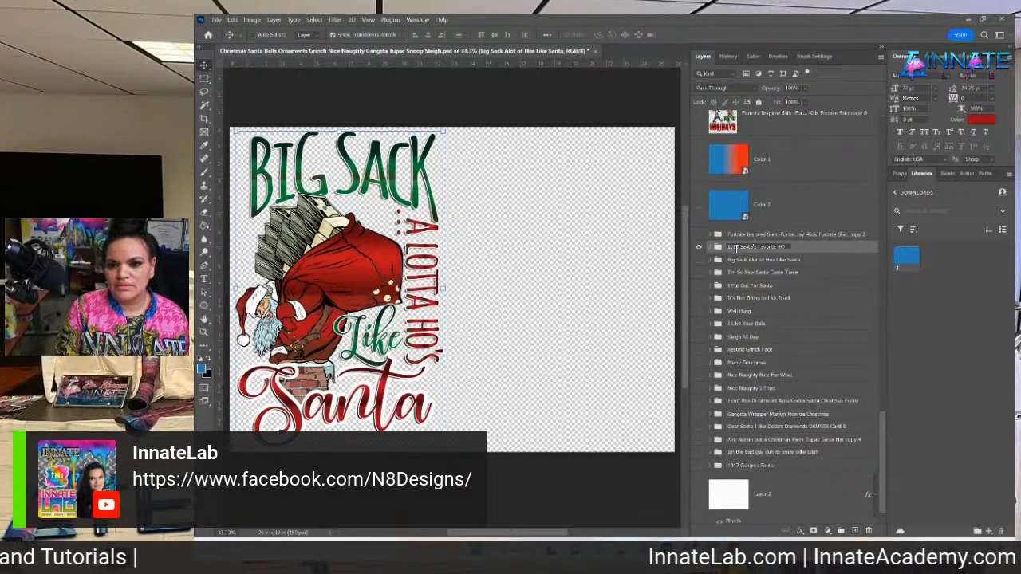
{"action": "key", "text": "Return"}
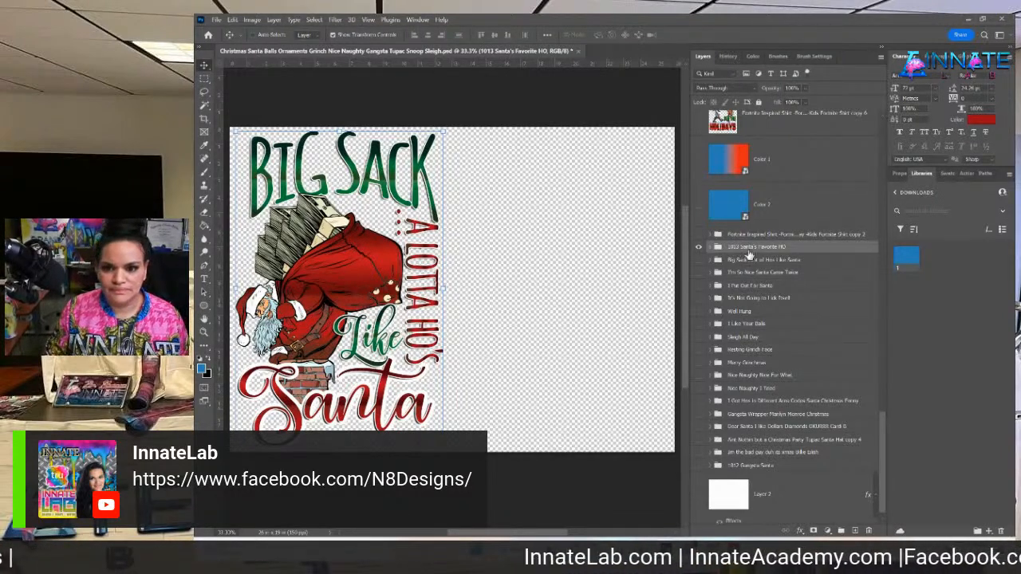
{"action": "double_click", "coordinate": [754, 247]}
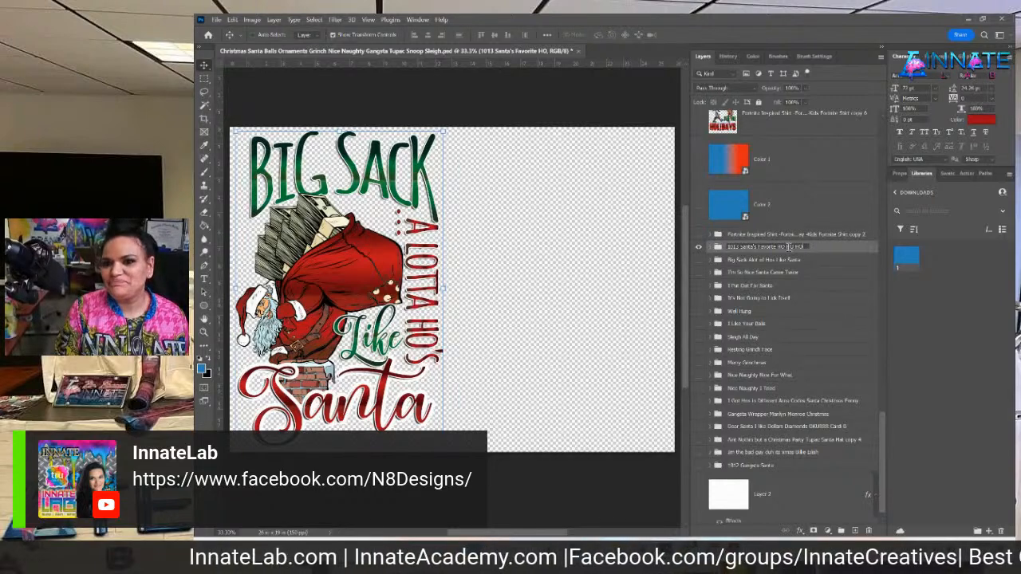
{"action": "type", "text": "HO"}
{"action": "key", "text": "Return"}
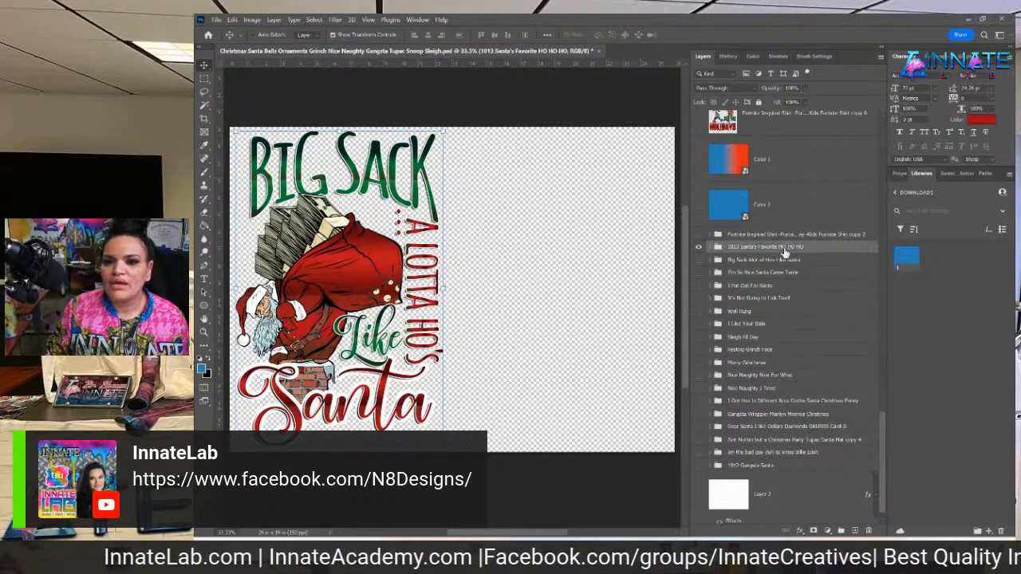
Expand the Santa's Favorite HO HO HO group and hide its Group 98 artwork of Santa and the vertical text.
{"action": "left_click", "coordinate": [710, 248]}
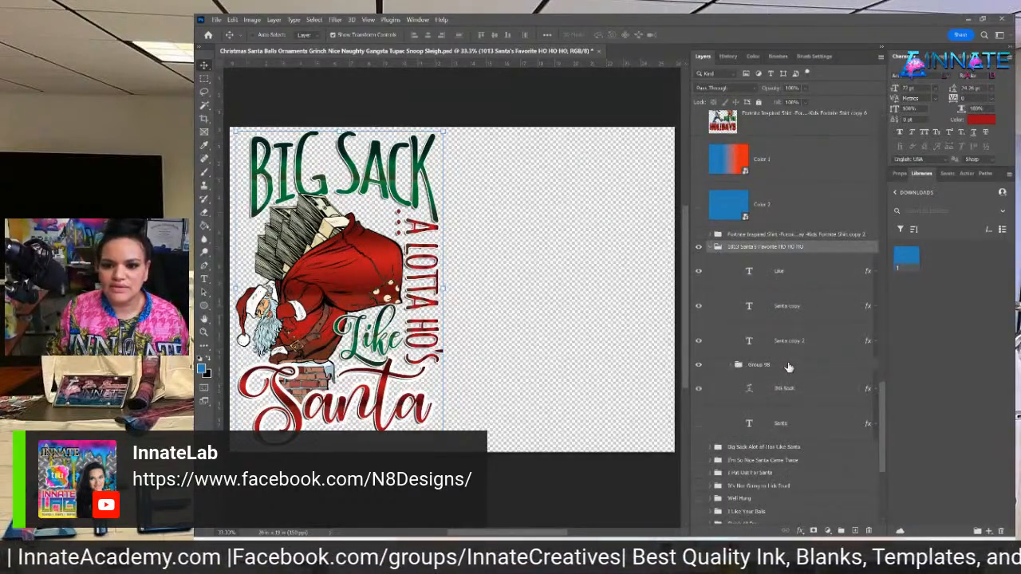
{"action": "left_click", "coordinate": [788, 365]}
{"action": "left_click", "coordinate": [699, 365]}
{"action": "left_click", "coordinate": [699, 365]}
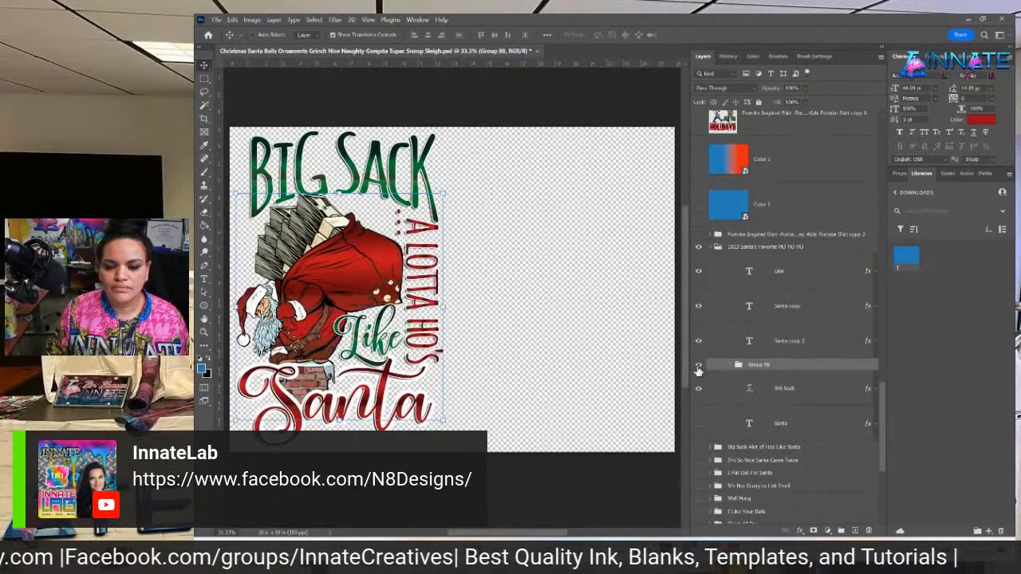
{"action": "left_click", "coordinate": [699, 365]}
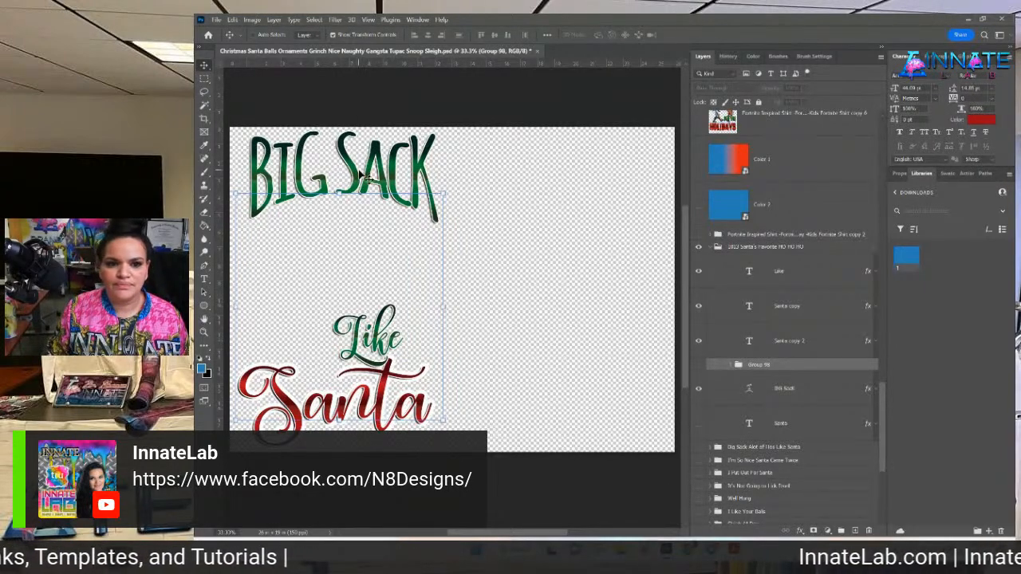
Select the green Like text layer on the canvas.
{"action": "right_click", "coordinate": [389, 351]}
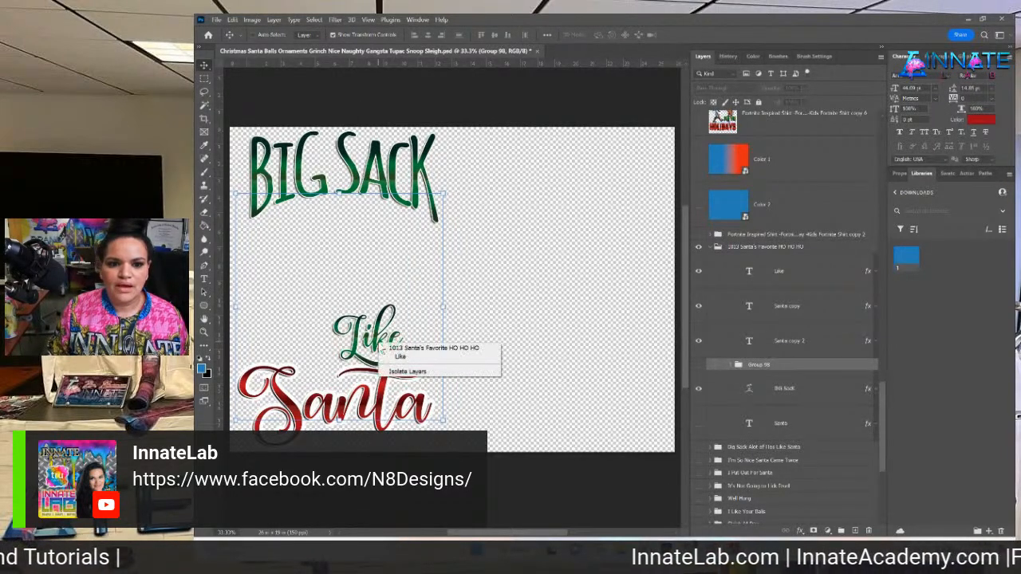
{"action": "left_click", "coordinate": [398, 356]}
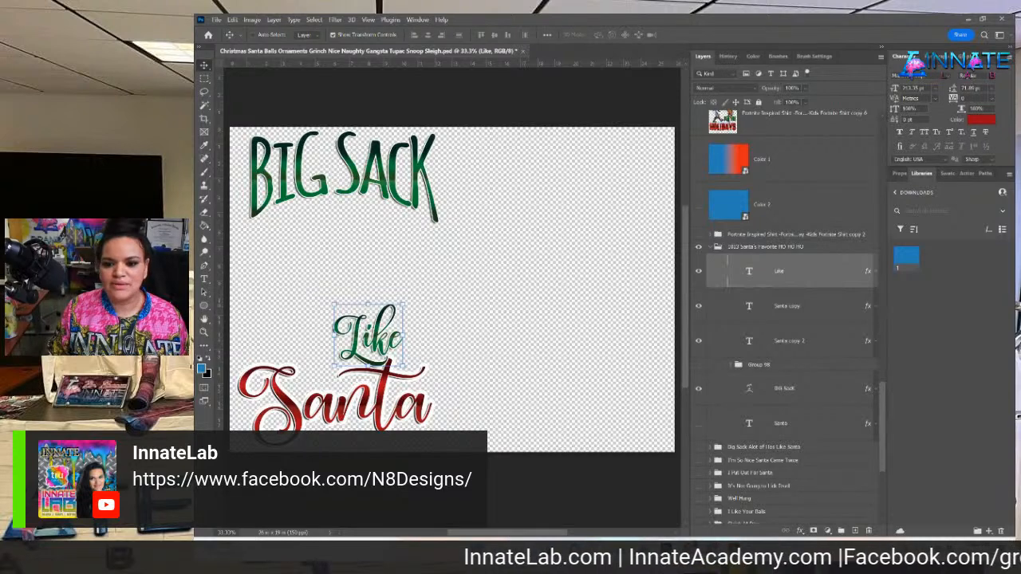
Switch to the Summary_1013 order PDF in Acrobat and copy the word "Santa's" from Line 1 of the custom text.
{"action": "mouse_move", "coordinate": [734, 549]}
{"action": "left_click", "coordinate": [778, 510]}
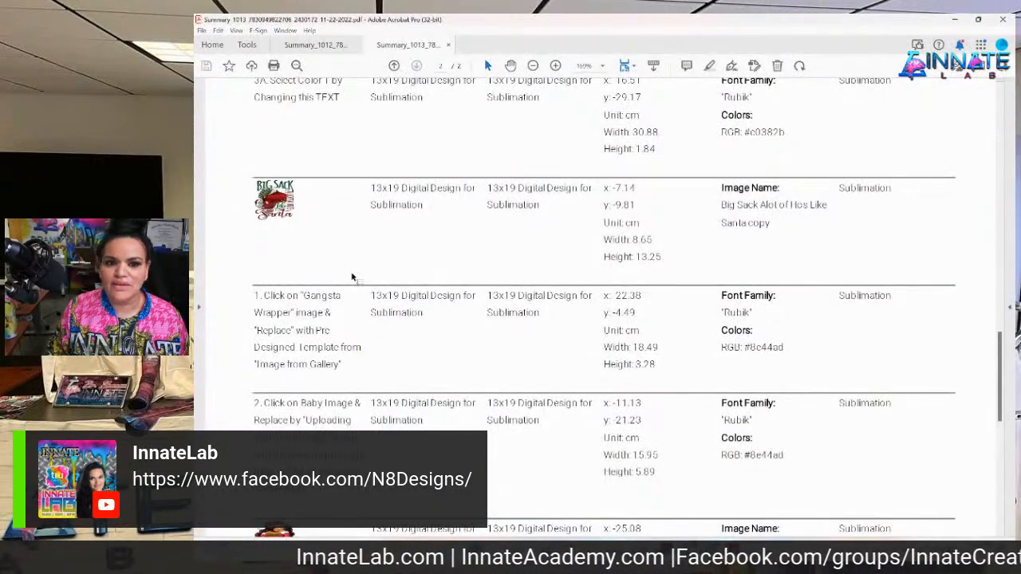
{"action": "scroll", "coordinate": [352, 277], "scroll_direction": "down", "scroll_amount": 1}
{"action": "scroll", "coordinate": [556, 283], "scroll_direction": "down", "scroll_amount": 1}
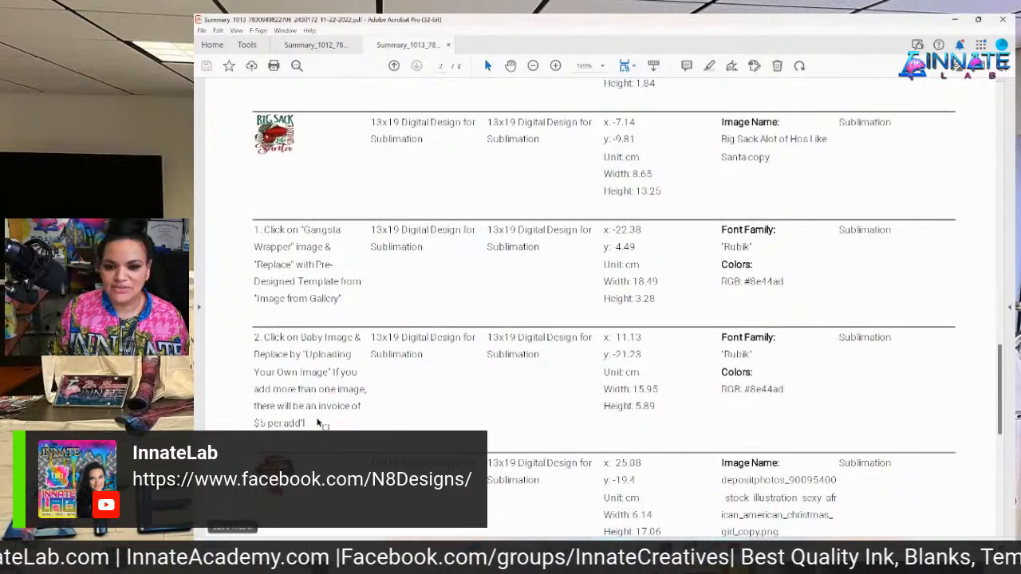
{"action": "scroll", "coordinate": [321, 423], "scroll_direction": "down", "scroll_amount": 1}
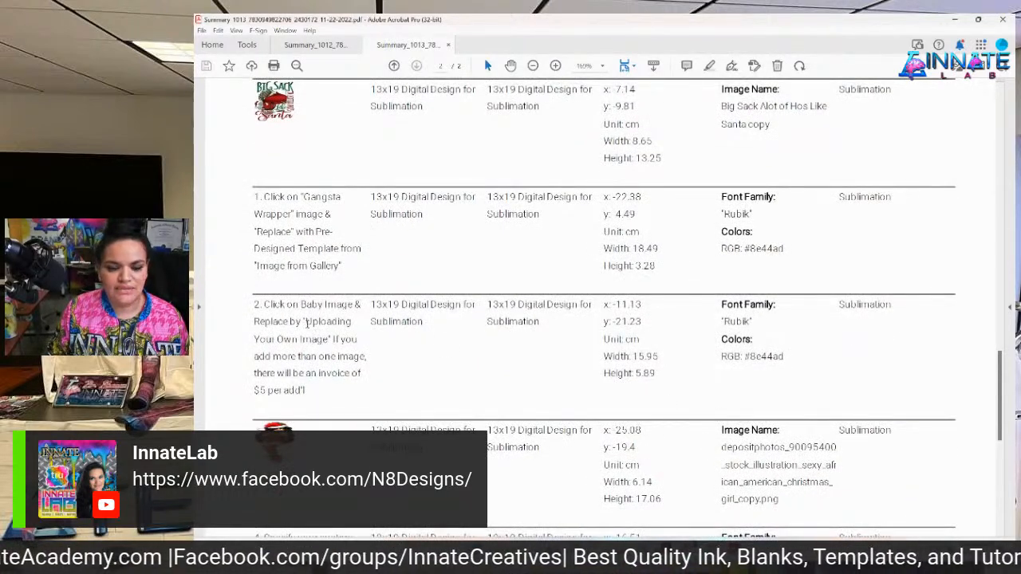
{"action": "scroll", "coordinate": [372, 218], "scroll_direction": "down", "scroll_amount": 1}
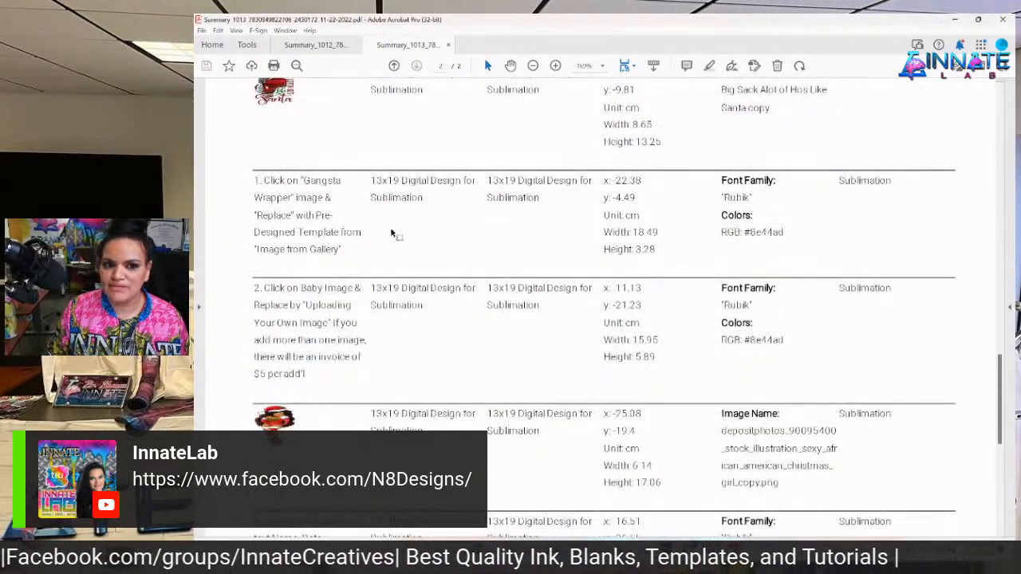
{"action": "scroll", "coordinate": [391, 240], "scroll_direction": "down", "scroll_amount": 8}
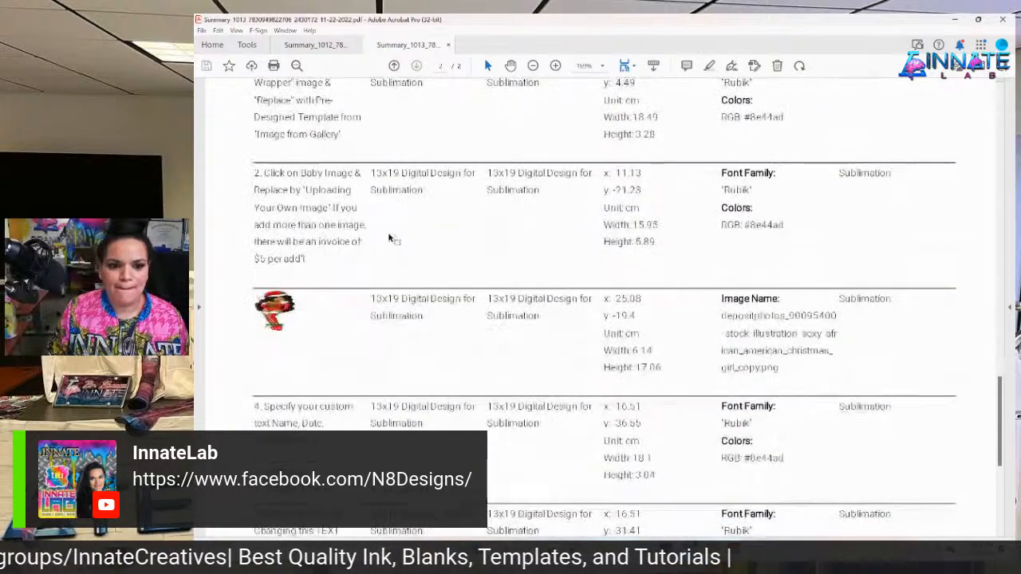
{"action": "scroll", "coordinate": [388, 240], "scroll_direction": "down", "scroll_amount": 2}
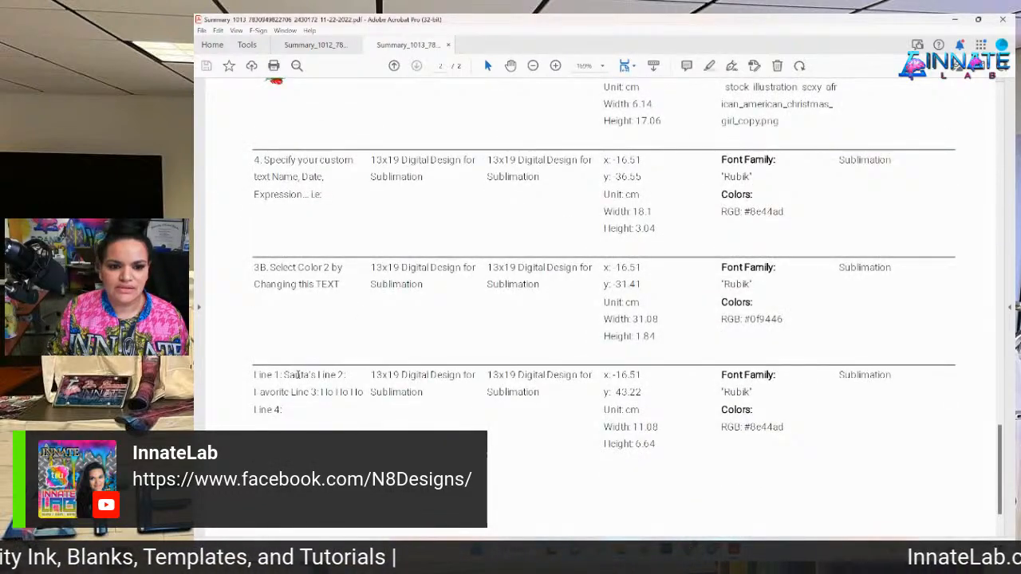
{"action": "double_click", "coordinate": [297, 375]}
{"action": "key", "text": "ctrl+c"}
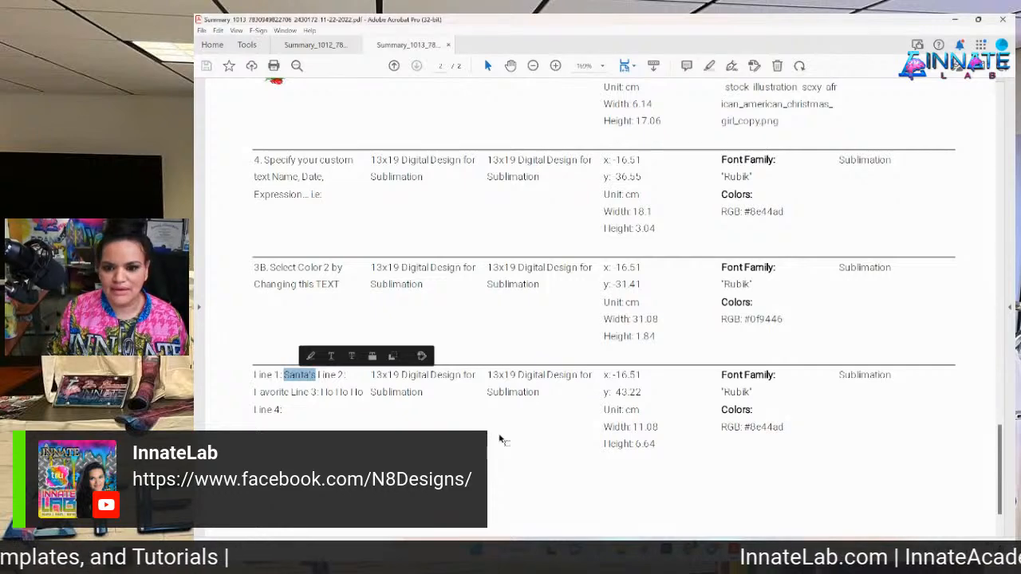
Return to the Photoshop design and replace the arched "Big Sack" text with the copied "Santa's".
{"action": "left_click", "coordinate": [667, 549]}
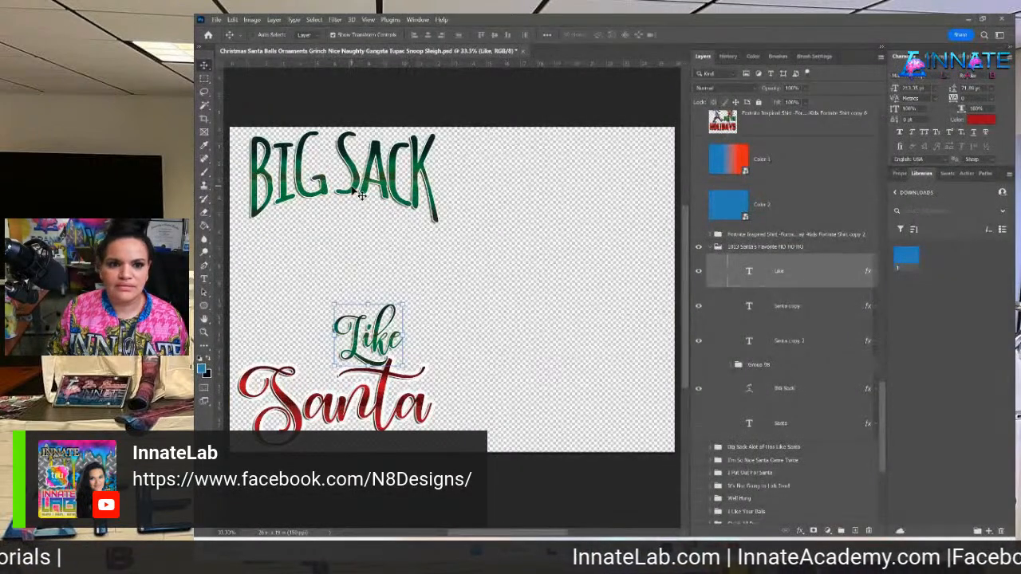
{"action": "right_click", "coordinate": [361, 195]}
{"action": "left_click", "coordinate": [373, 198]}
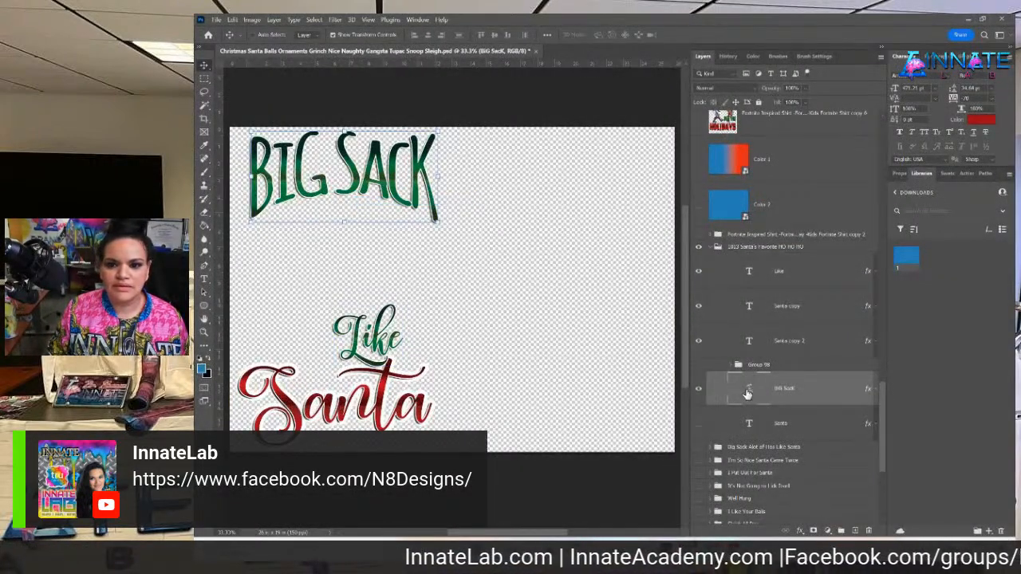
{"action": "double_click", "coordinate": [747, 392]}
{"action": "key", "text": "ctrl+v"}
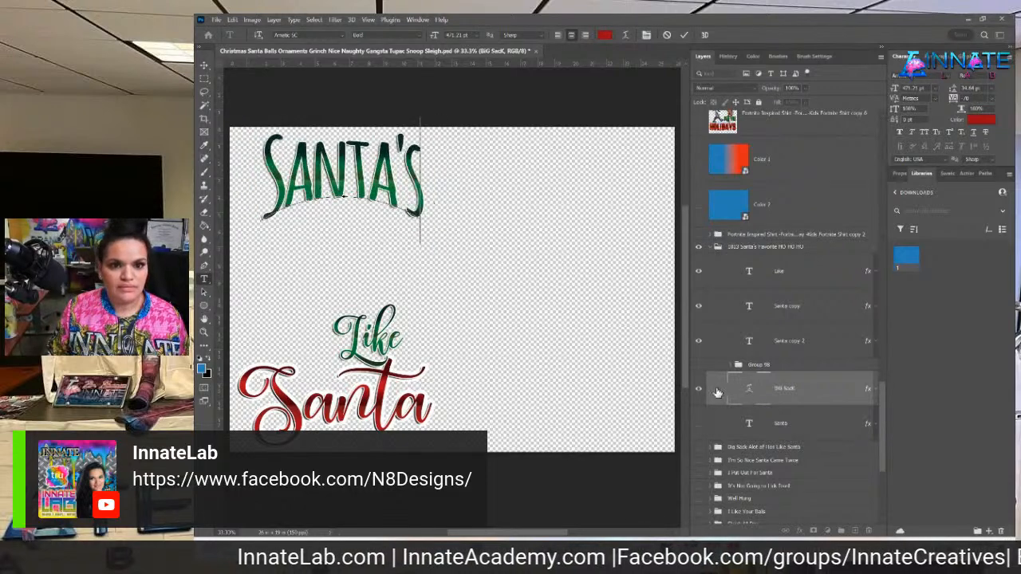
{"action": "right_click", "coordinate": [367, 132]}
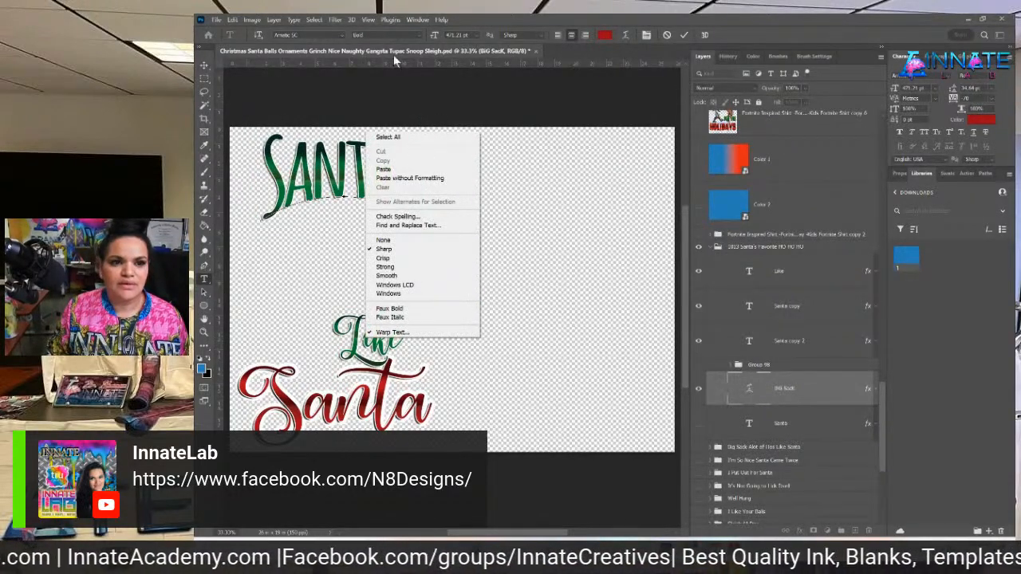
{"action": "left_click", "coordinate": [207, 64]}
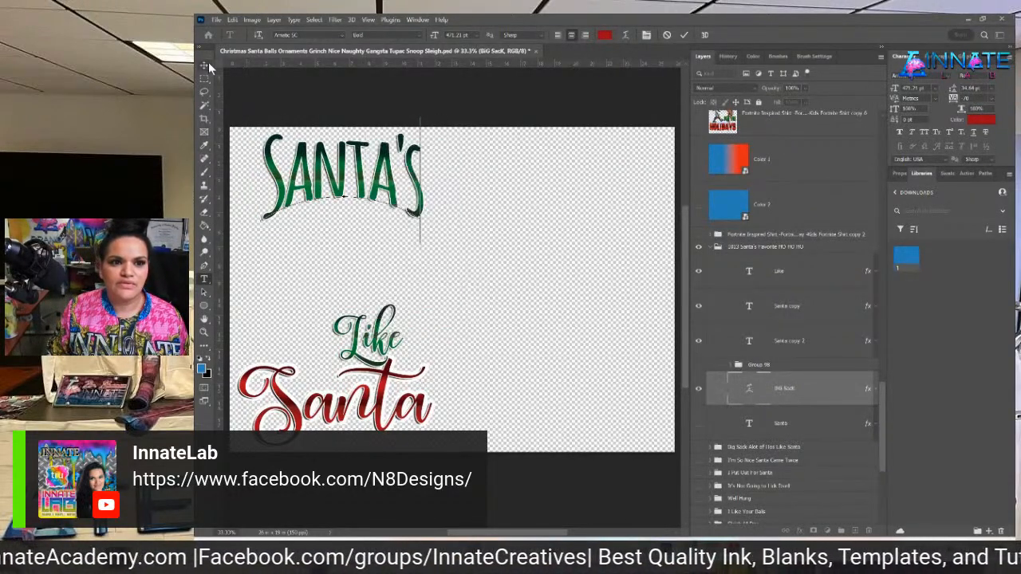
{"action": "right_click", "coordinate": [383, 347]}
{"action": "left_click", "coordinate": [375, 344]}
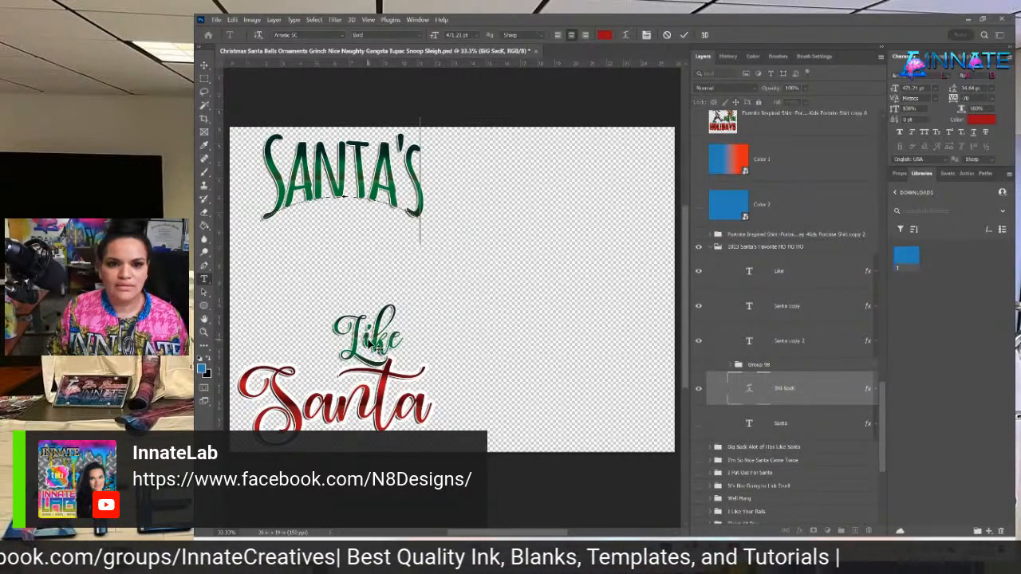
{"action": "left_click", "coordinate": [204, 64]}
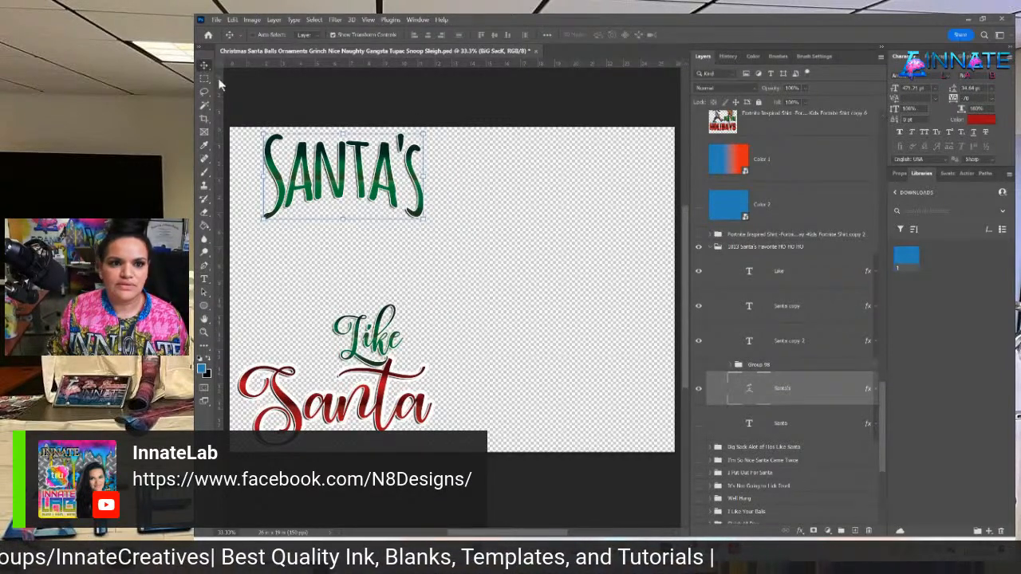
Replace the green "Like" text with "Favorite" copied from Line 2 of the Summary_1013 PDF, closing the Summary_1012 PDF.
{"action": "right_click", "coordinate": [385, 344]}
{"action": "left_click", "coordinate": [401, 355]}
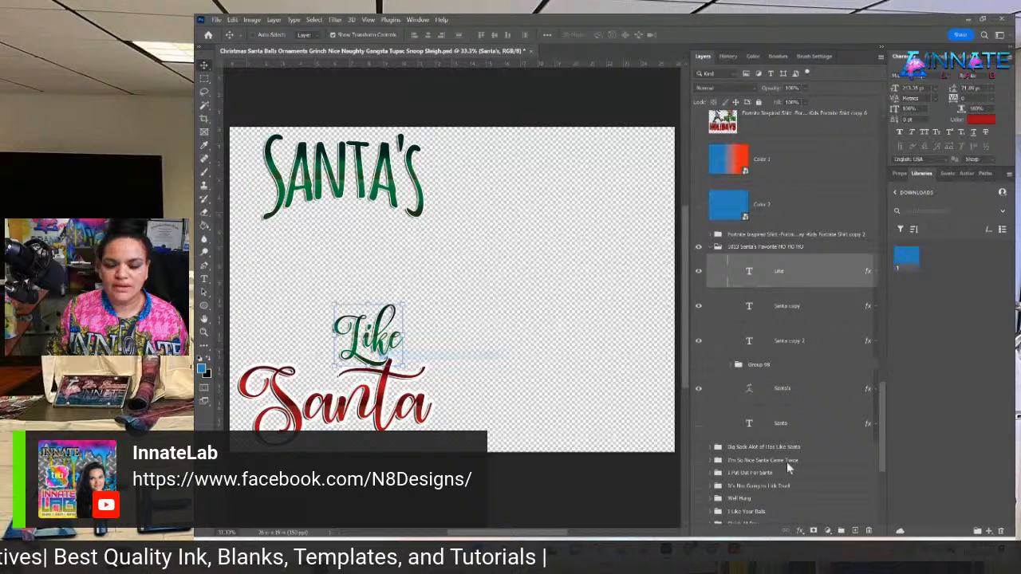
{"action": "double_click", "coordinate": [750, 272]}
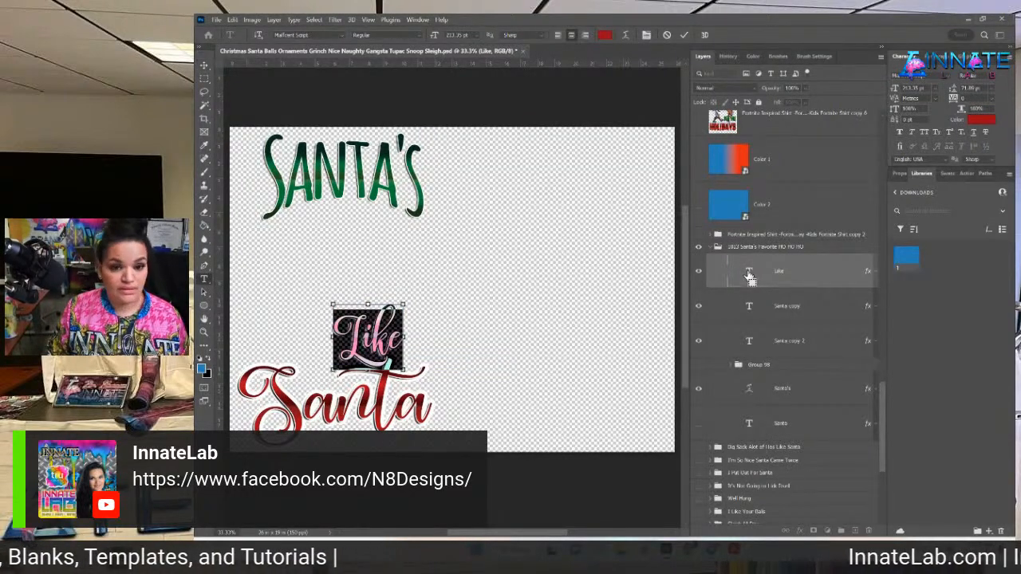
{"action": "mouse_move", "coordinate": [711, 551]}
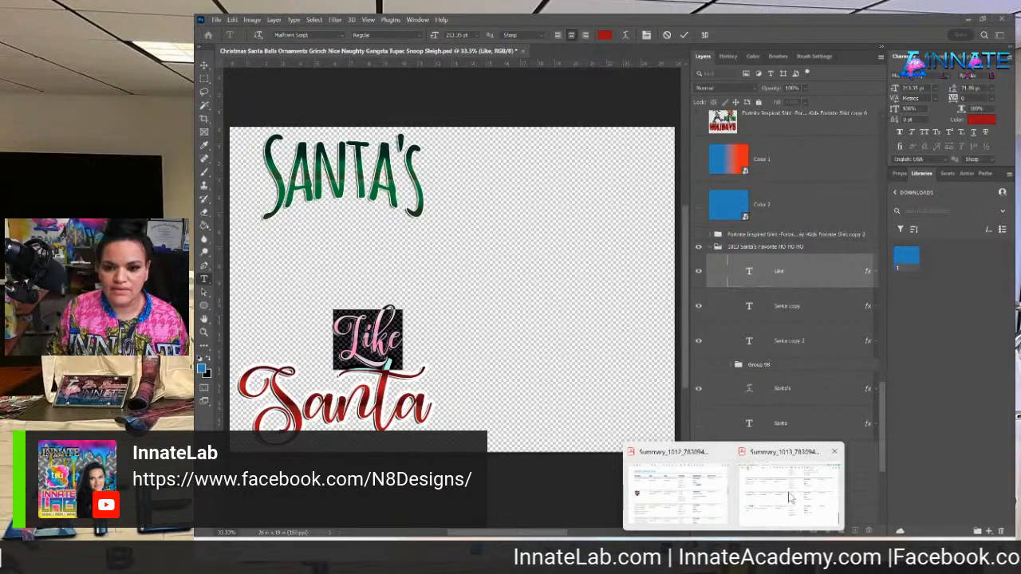
{"action": "left_click", "coordinate": [789, 494]}
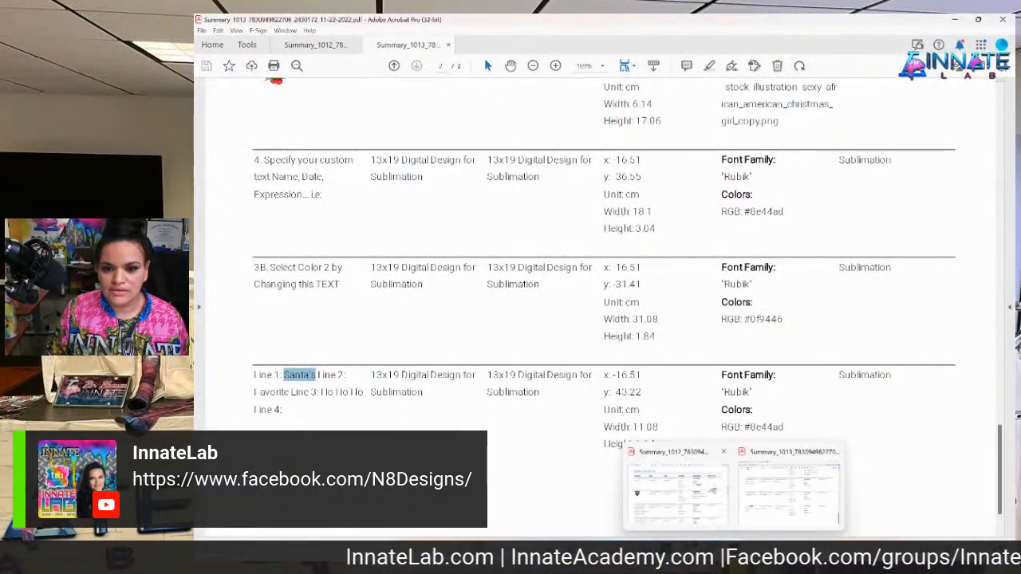
{"action": "left_click", "coordinate": [725, 452]}
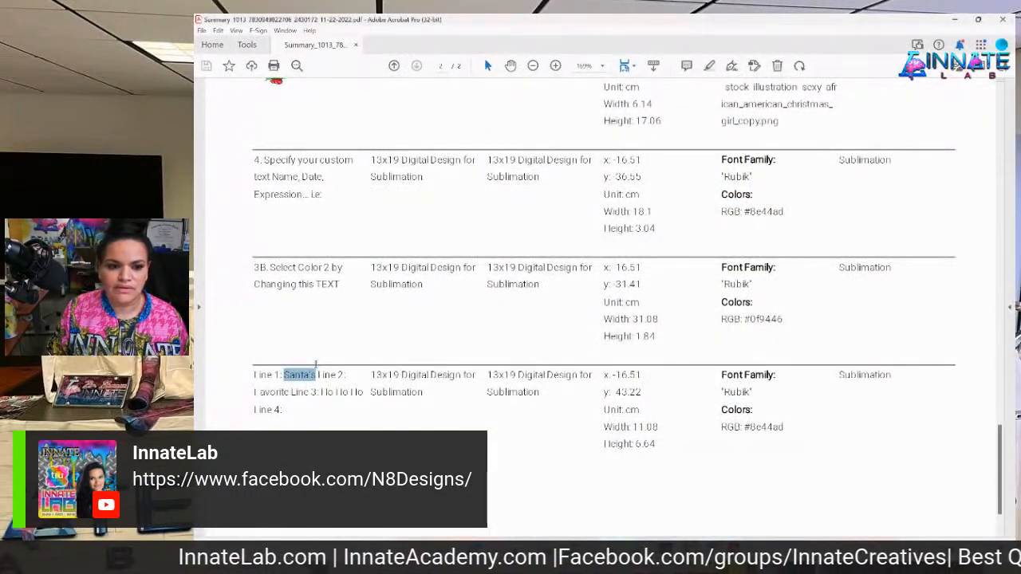
{"action": "double_click", "coordinate": [271, 392]}
{"action": "key", "text": "ctrl+c"}
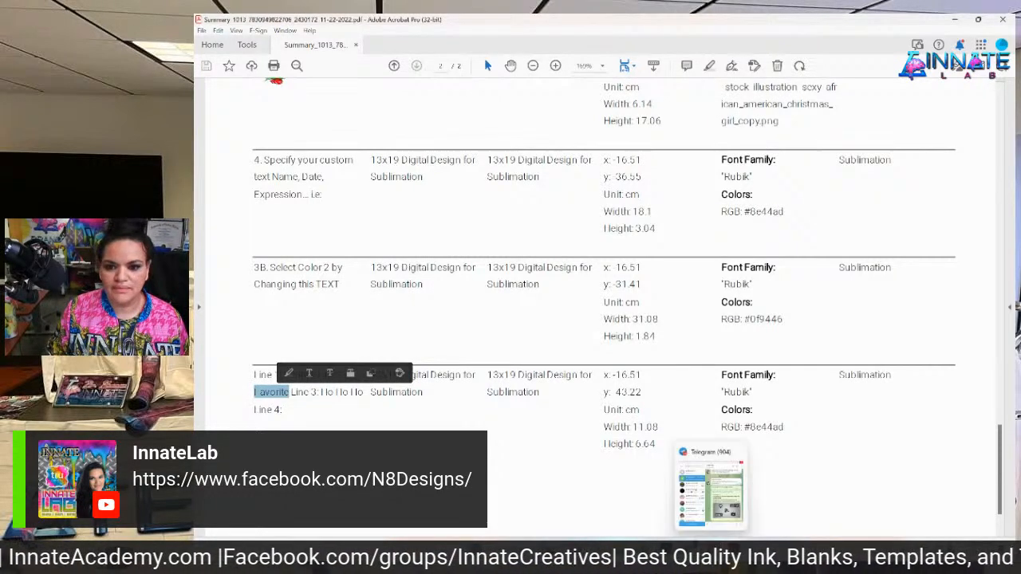
{"action": "left_click", "coordinate": [734, 549]}
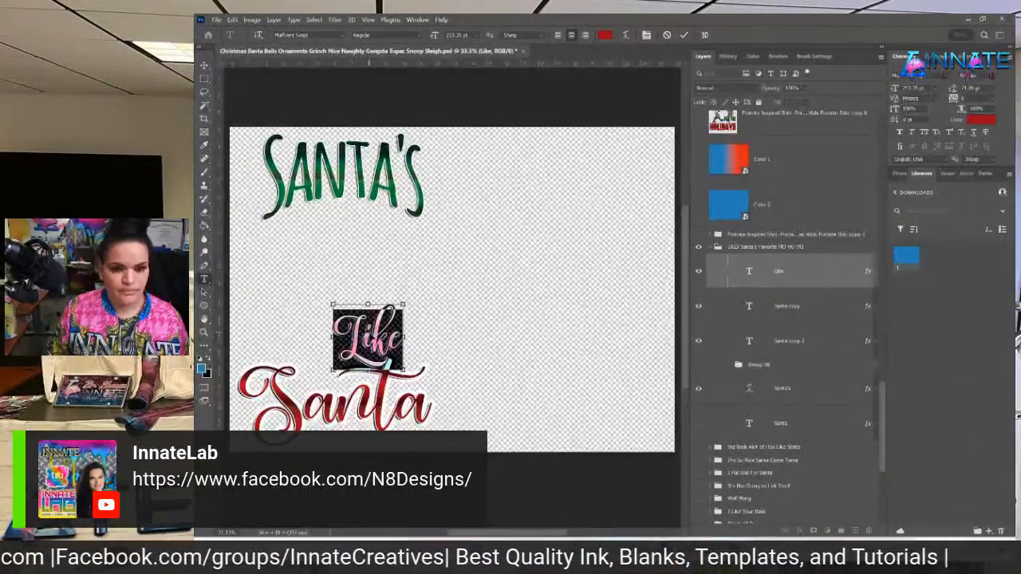
{"action": "key", "text": "ctrl+v"}
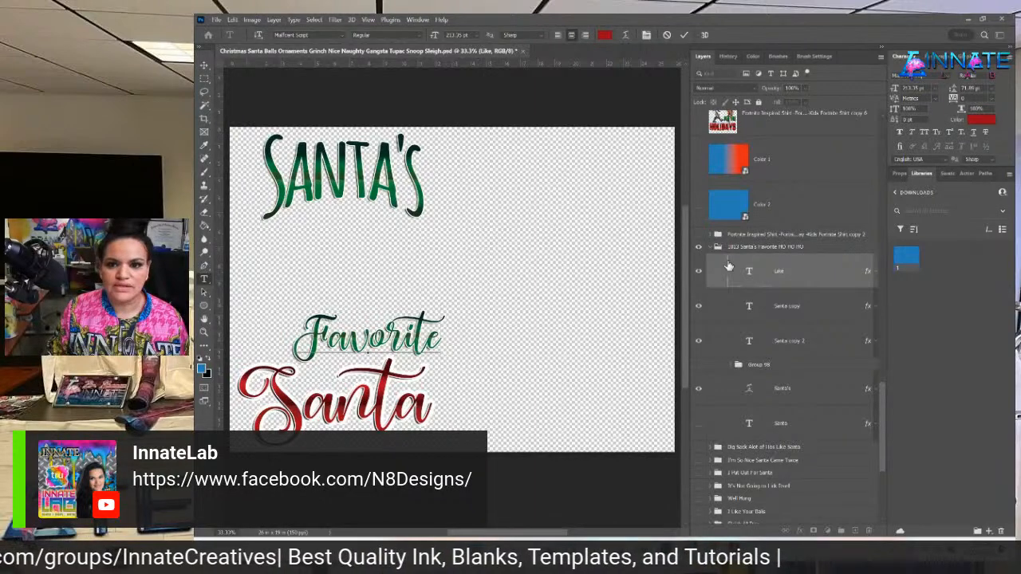
Replace the text of the red "Santa copy" layer with "Ho Ho Ho" copied from Line 3 of the order PDF.
{"action": "left_click", "coordinate": [749, 309]}
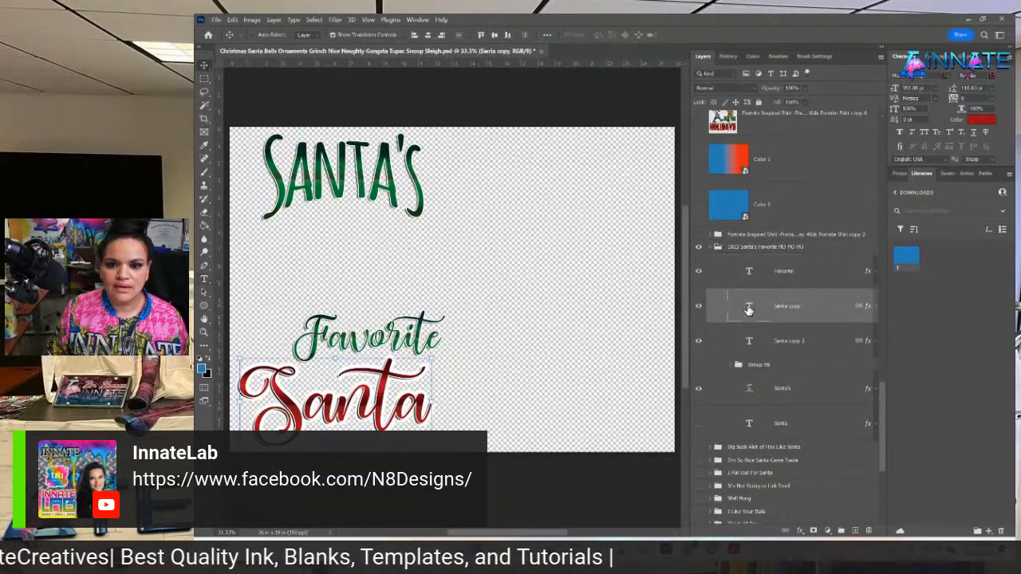
{"action": "double_click", "coordinate": [748, 310]}
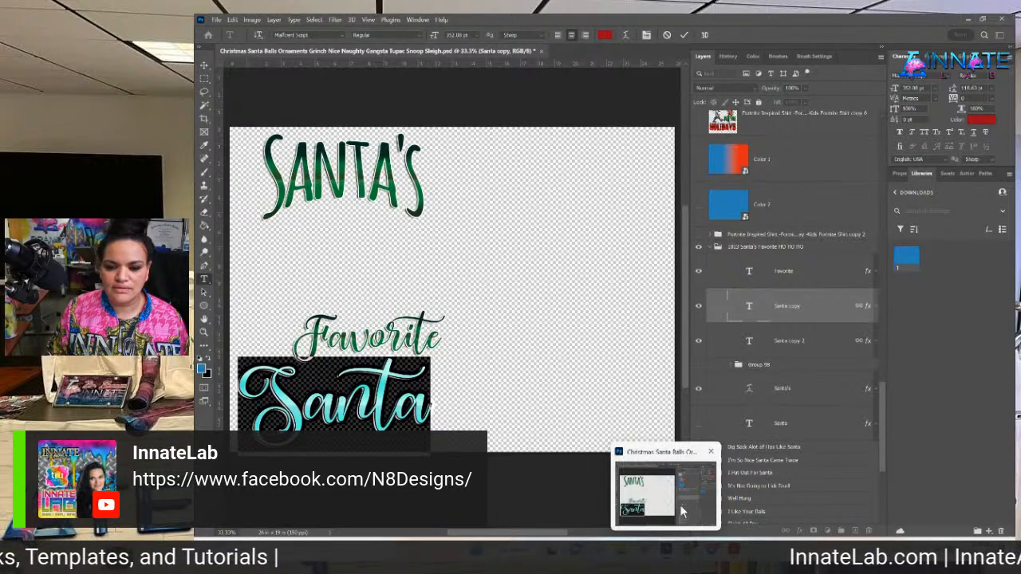
{"action": "mouse_move", "coordinate": [621, 550]}
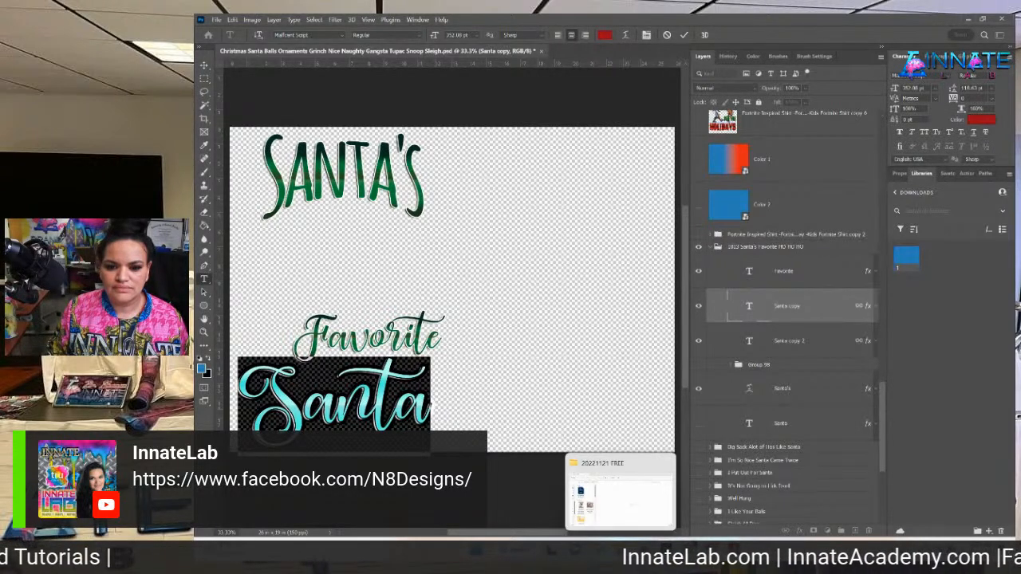
{"action": "left_click", "coordinate": [643, 550]}
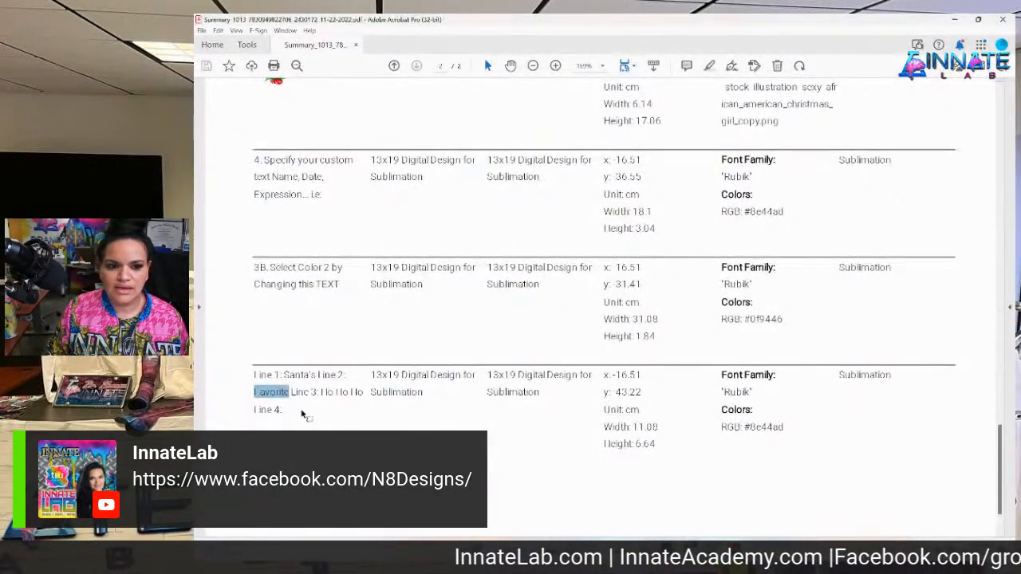
{"action": "left_click_drag", "start_coordinate": [321, 392], "coordinate": [361, 395]}
{"action": "right_click", "coordinate": [362, 394]}
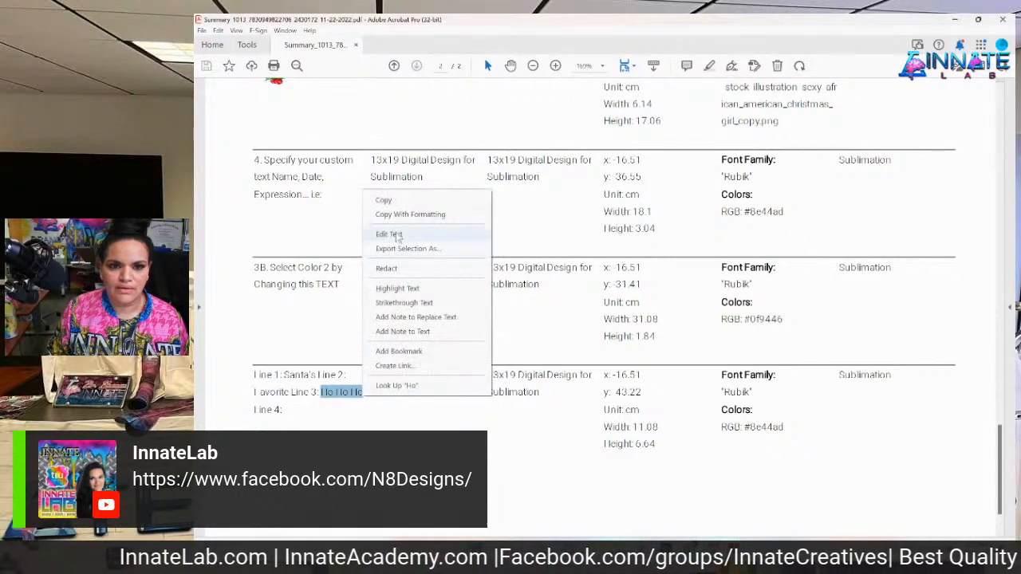
{"action": "left_click", "coordinate": [395, 200]}
{"action": "left_click", "coordinate": [592, 550]}
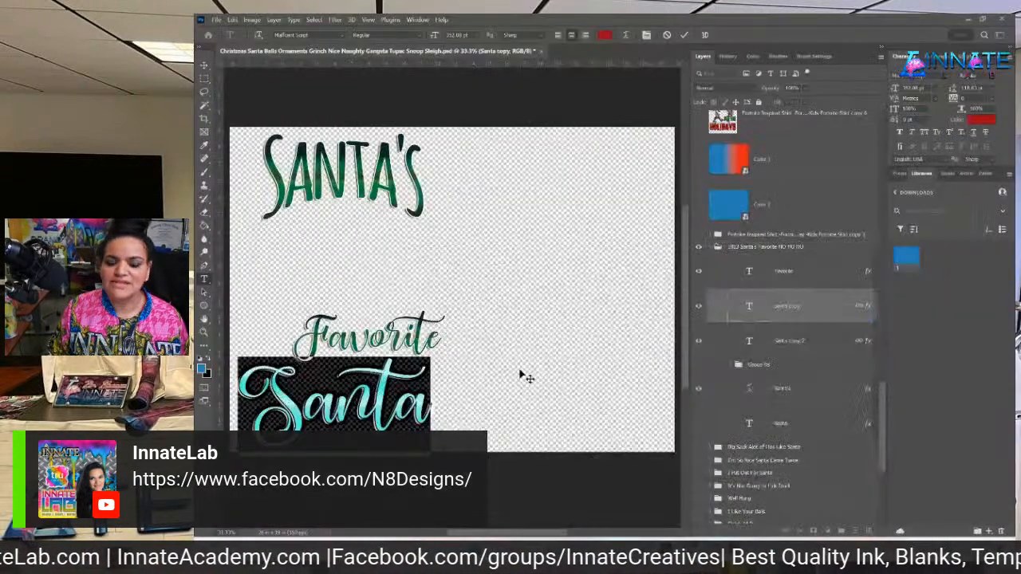
{"action": "key", "text": "ctrl+v"}
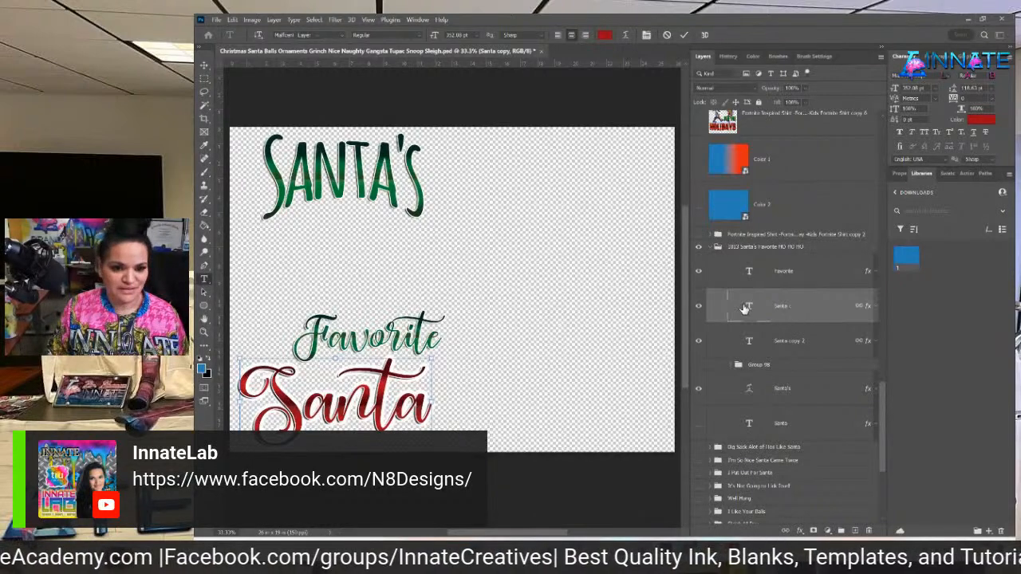
{"action": "key", "text": "ctrl+a"}
{"action": "key", "text": "ctrl+v"}
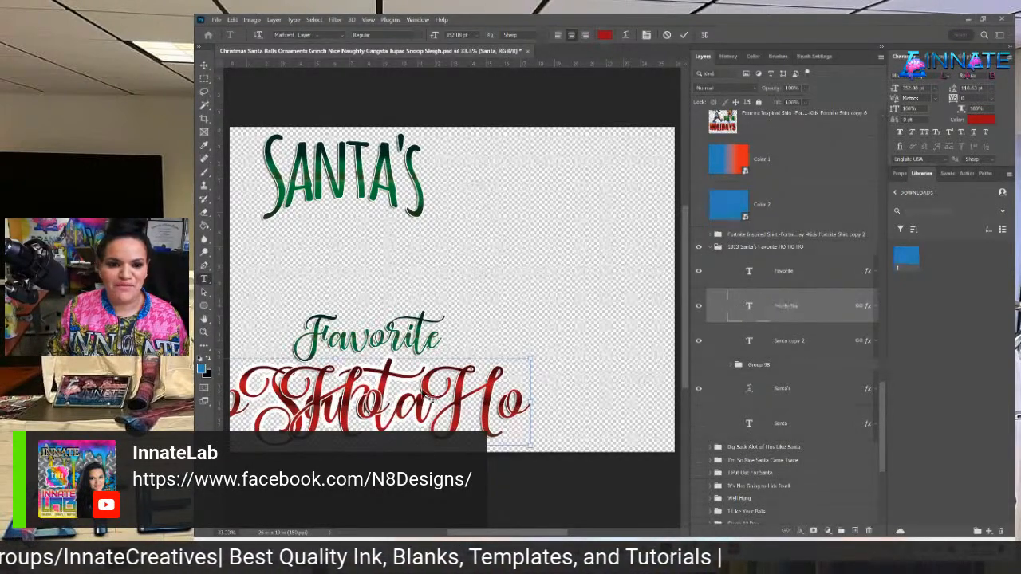
Scale the red "Ho Ho Ho" text to about 48% width and 81% height so it fits beneath "Favorite".
{"action": "left_click", "coordinate": [204, 65]}
{"action": "left_click_drag", "start_coordinate": [530, 403], "coordinate": [451, 397]}
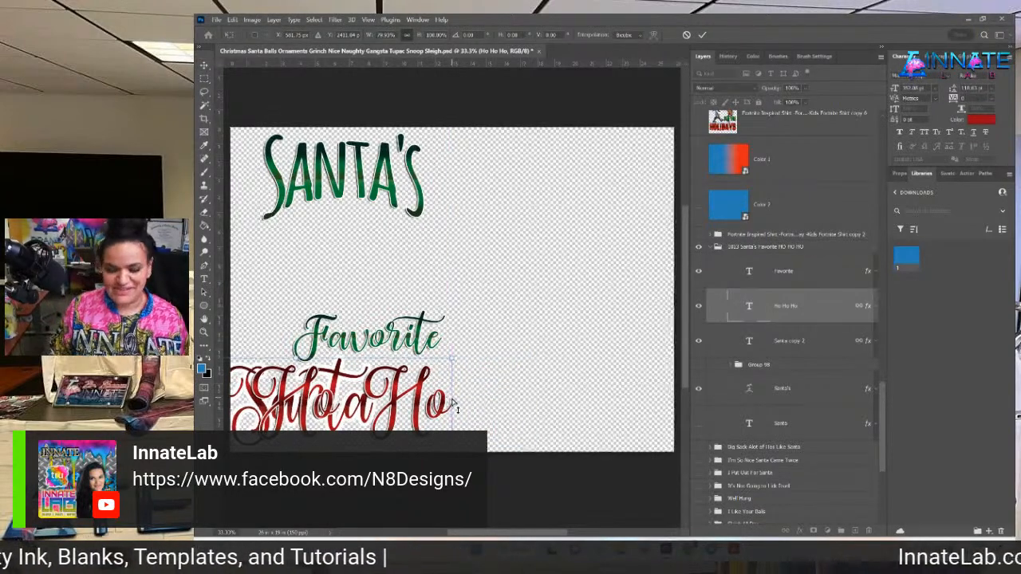
{"action": "key", "text": "ctrl+minus"}
{"action": "key", "text": "ctrl+minus"}
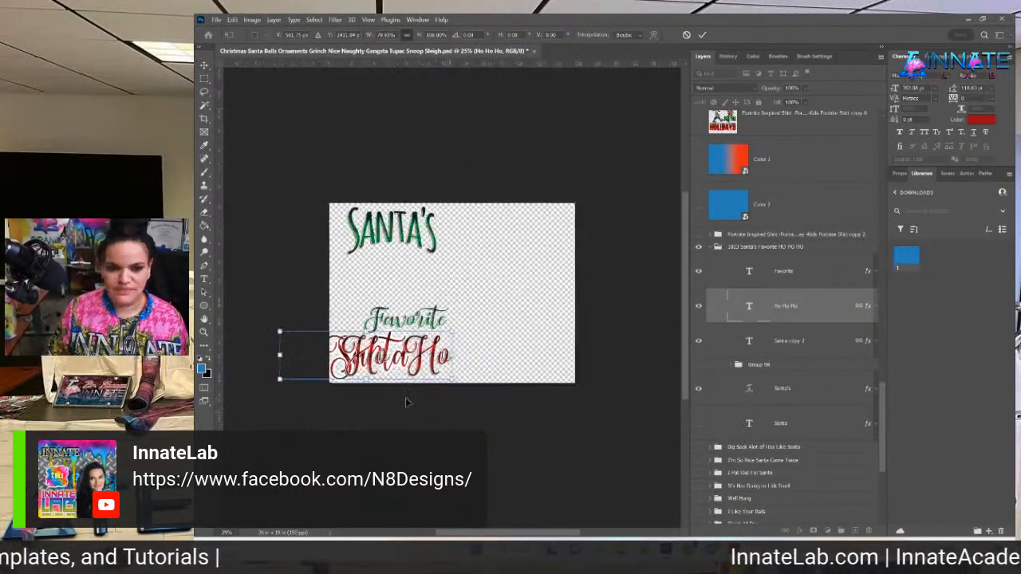
{"action": "left_click_drag", "start_coordinate": [295, 351], "coordinate": [356, 351]}
{"action": "left_click_drag", "start_coordinate": [414, 371], "coordinate": [405, 364]}
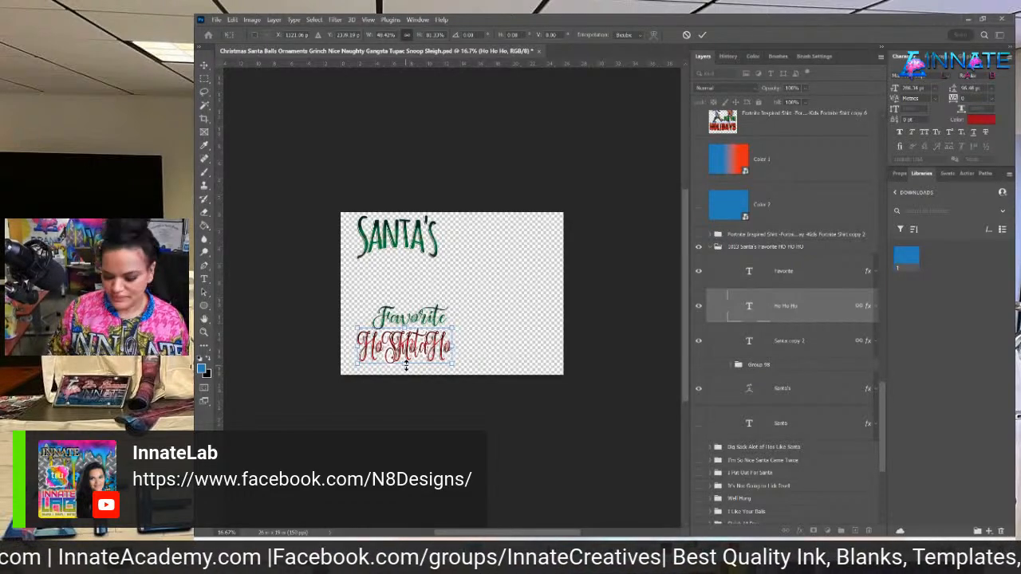
{"action": "key", "text": "ctrl+plus"}
{"action": "key", "text": "ctrl+plus"}
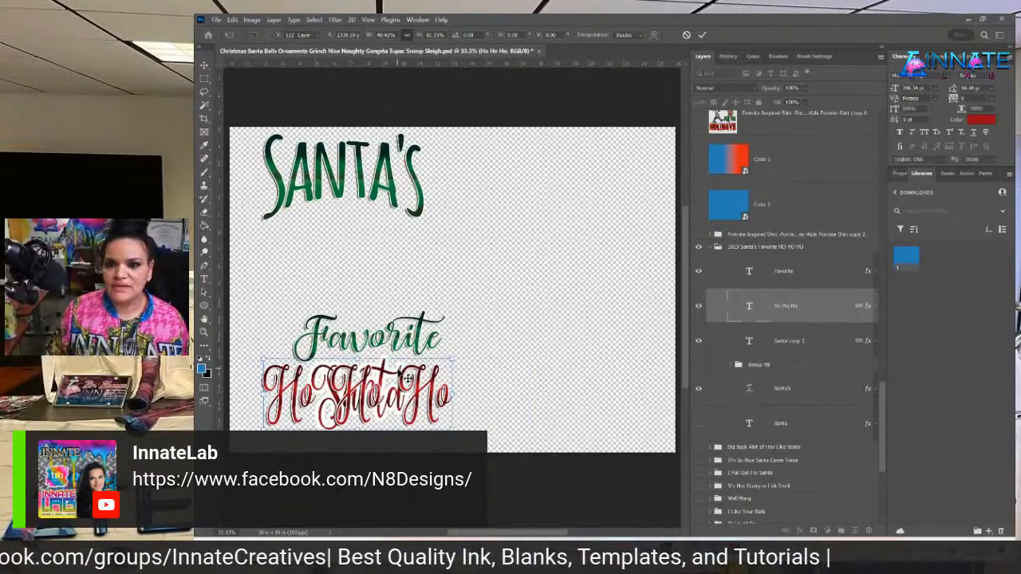
{"action": "key", "text": "Return"}
Delete the leftover "Santa copy 2" text layer that overlaps "Ho Ho Ho".
{"action": "left_click", "coordinate": [792, 351]}
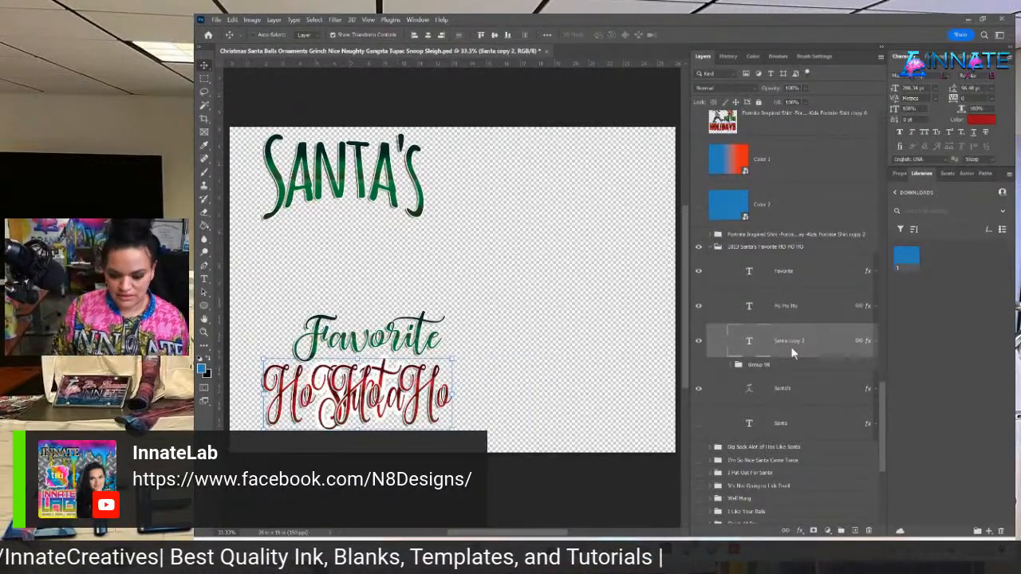
{"action": "key", "text": "Delete"}
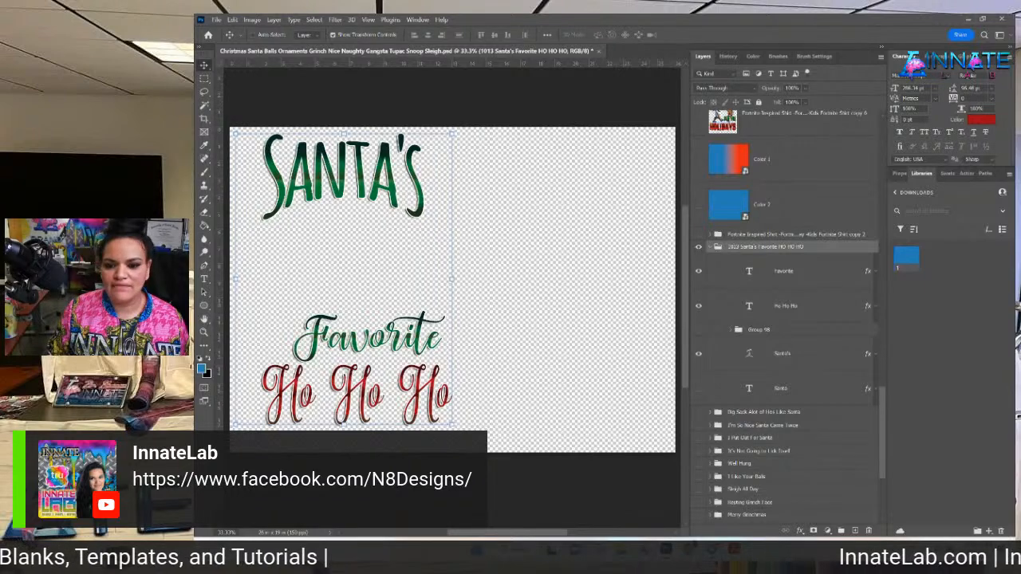
Close the 20221121 FREE folder window and open Downloads in a new File Explorer window.
{"action": "key", "text": "alt+Tab"}
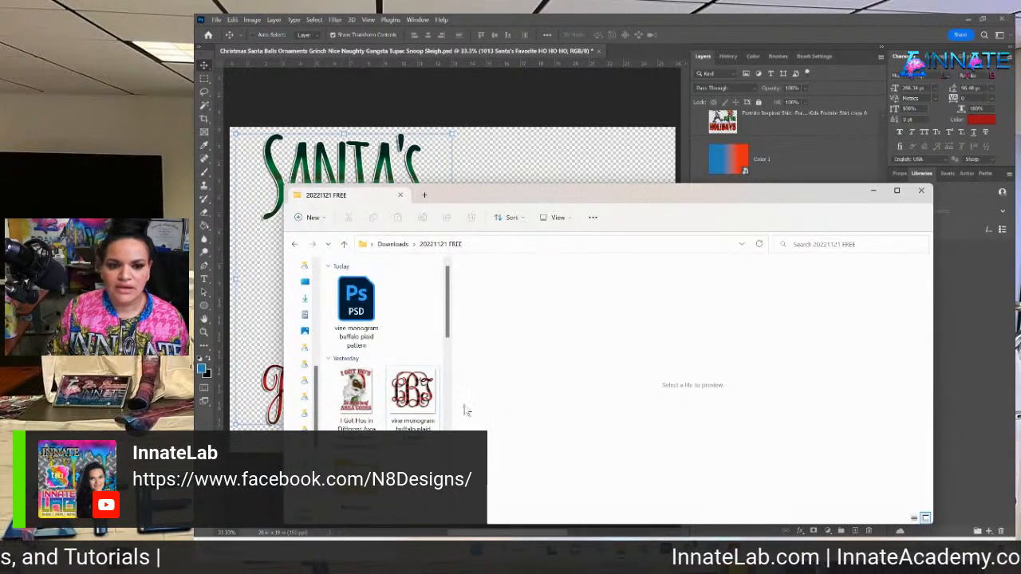
{"action": "left_click", "coordinate": [921, 191]}
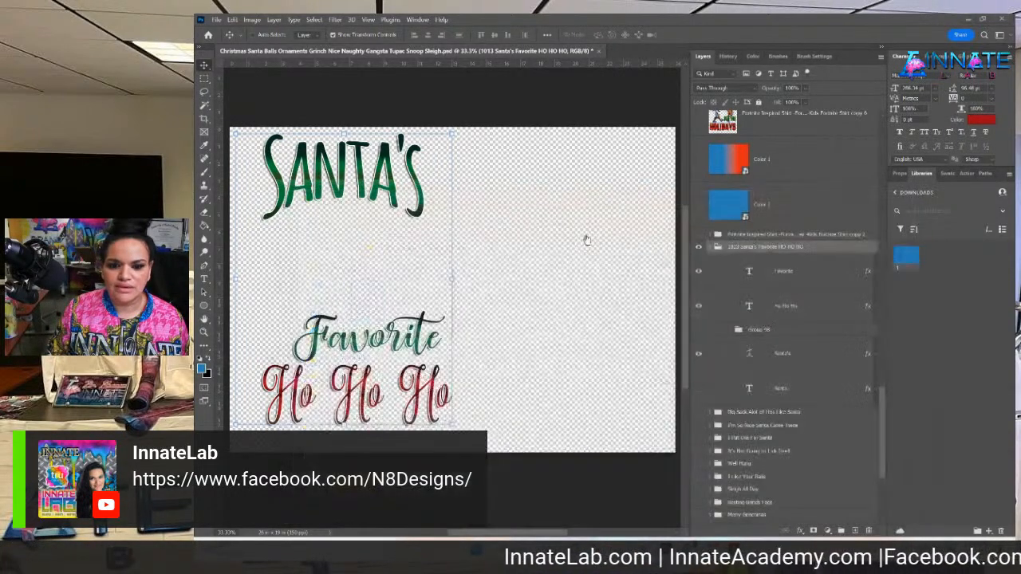
{"action": "left_click", "coordinate": [608, 551]}
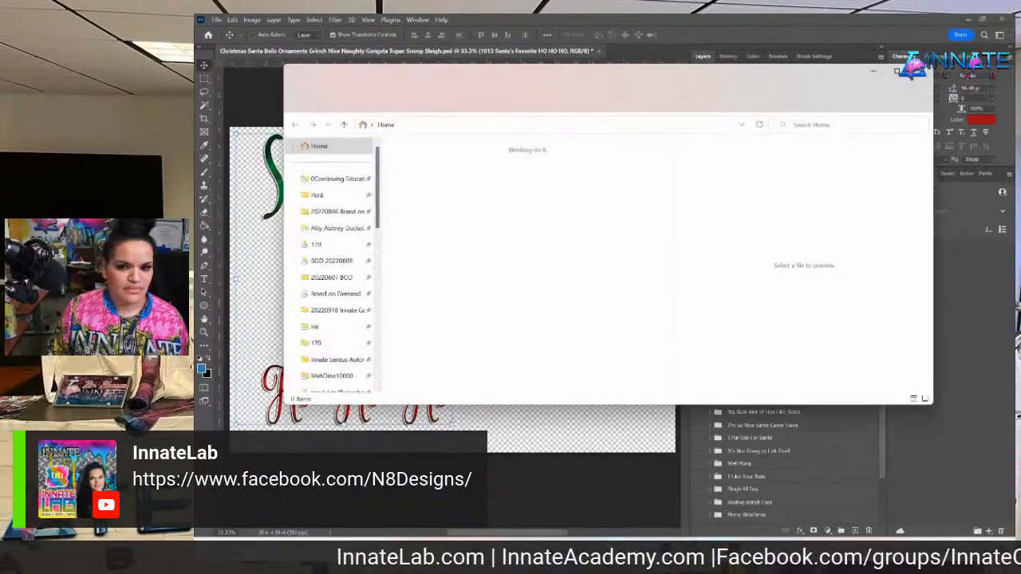
{"action": "scroll", "coordinate": [345, 307], "scroll_direction": "down", "scroll_amount": 2}
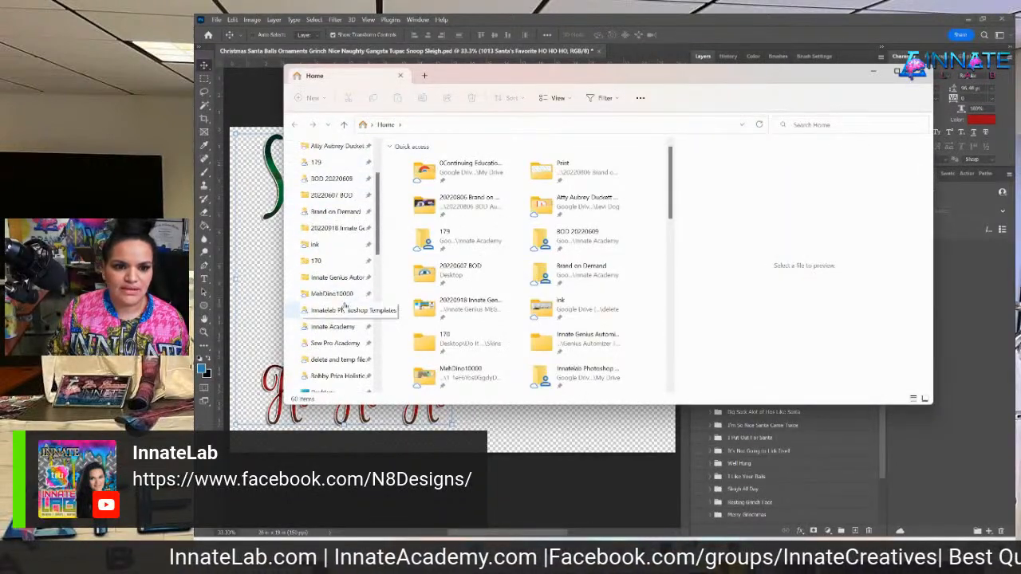
{"action": "scroll", "coordinate": [346, 307], "scroll_direction": "down", "scroll_amount": 1}
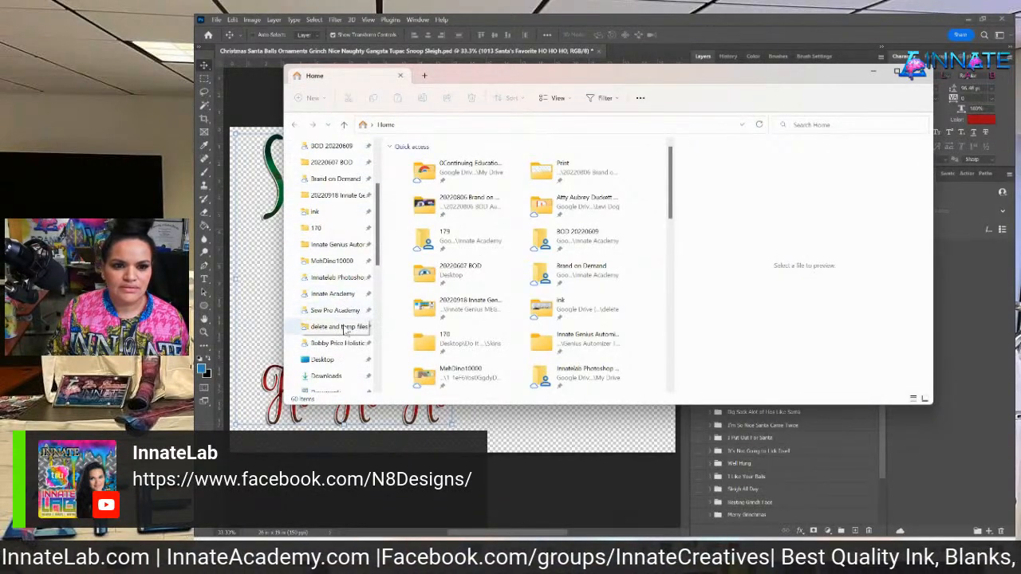
{"action": "scroll", "coordinate": [345, 330], "scroll_direction": "down", "scroll_amount": 1}
{"action": "left_click", "coordinate": [326, 343]}
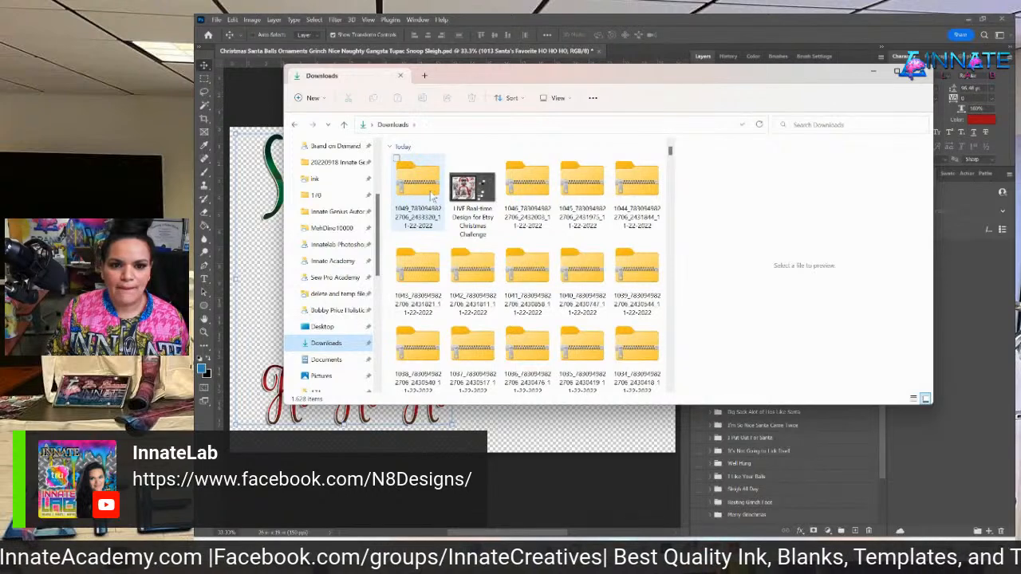
Open the SourceFileImages subfolder inside the current order's unzipped folder and show its files as thumbnails.
{"action": "scroll", "coordinate": [430, 197], "scroll_direction": "down", "scroll_amount": 5}
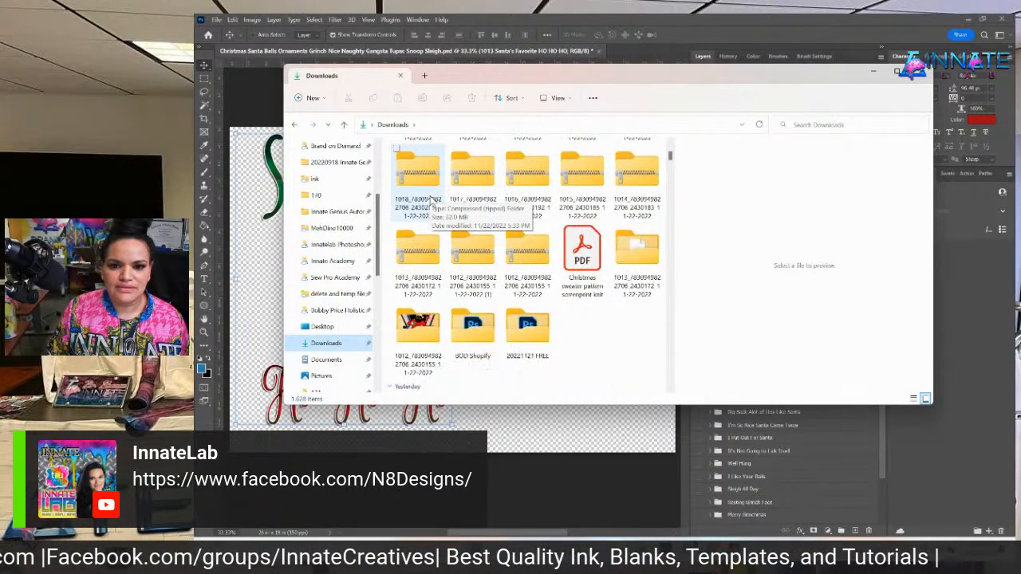
{"action": "left_click", "coordinate": [640, 247]}
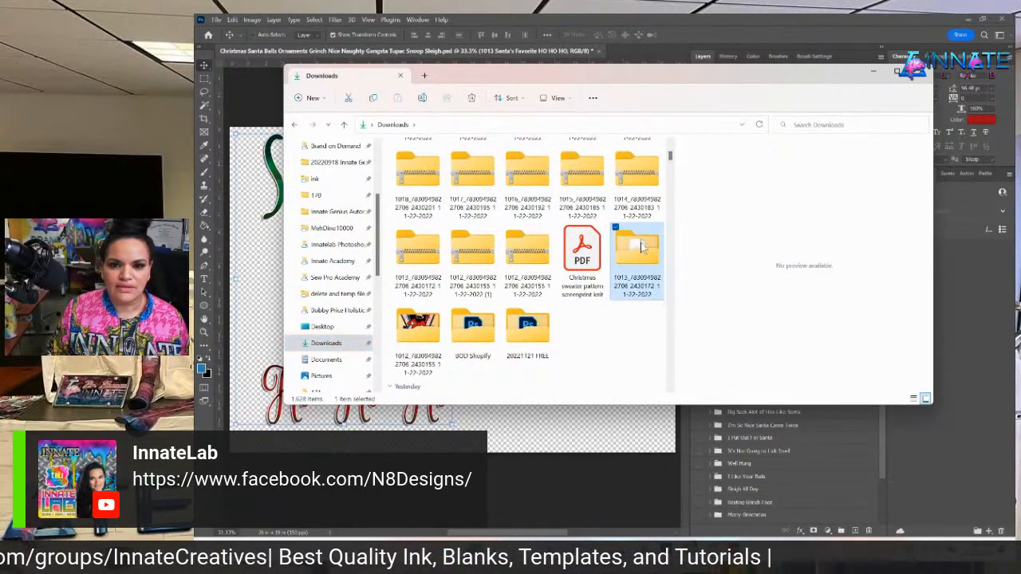
{"action": "double_click", "coordinate": [641, 247]}
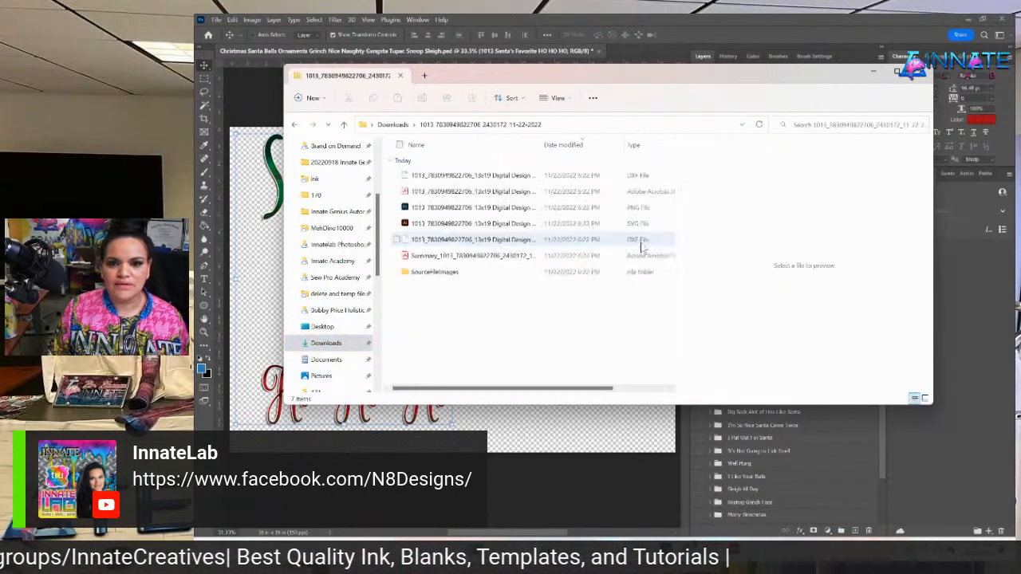
{"action": "double_click", "coordinate": [445, 271]}
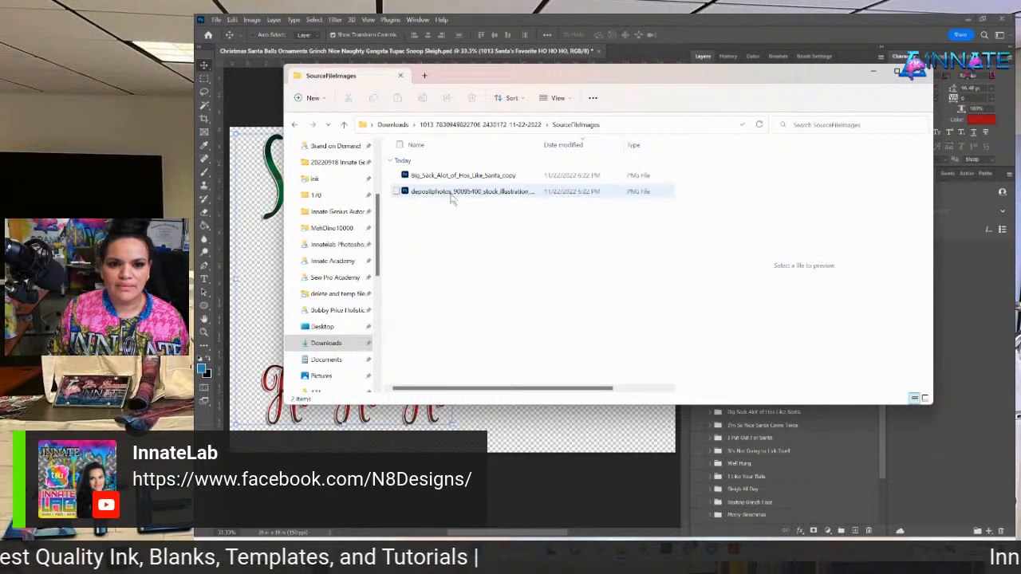
{"action": "right_click", "coordinate": [481, 243]}
{"action": "mouse_move", "coordinate": [558, 251]}
{"action": "left_click", "coordinate": [669, 272]}
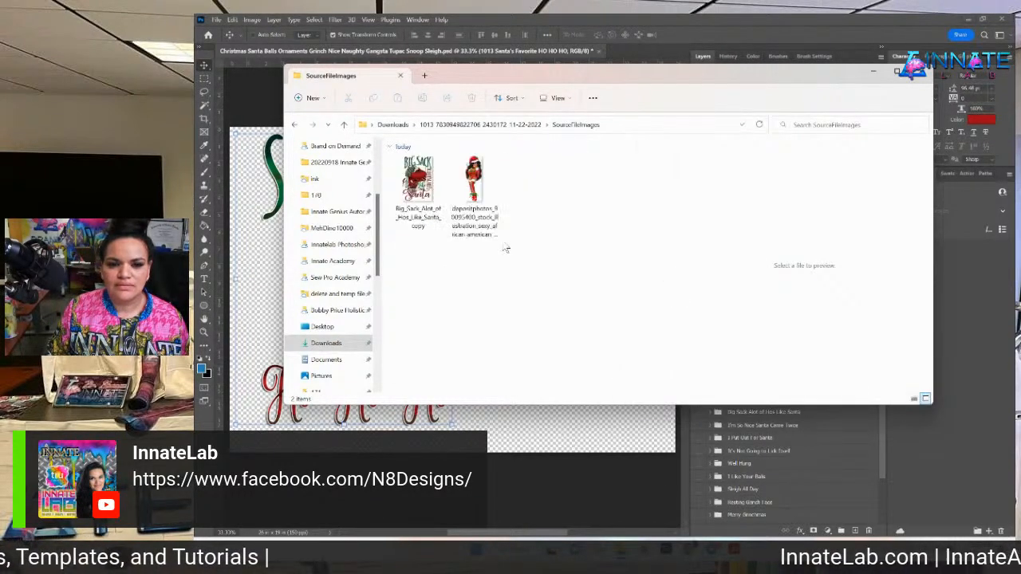
Place the depositphotos Christmas girl image into the Photoshop design, centre it over the text, and enlarge it to span all three lines.
{"action": "left_click_drag", "start_coordinate": [532, 80], "coordinate": [658, 91]}
{"action": "left_click_drag", "start_coordinate": [607, 185], "coordinate": [358, 239]}
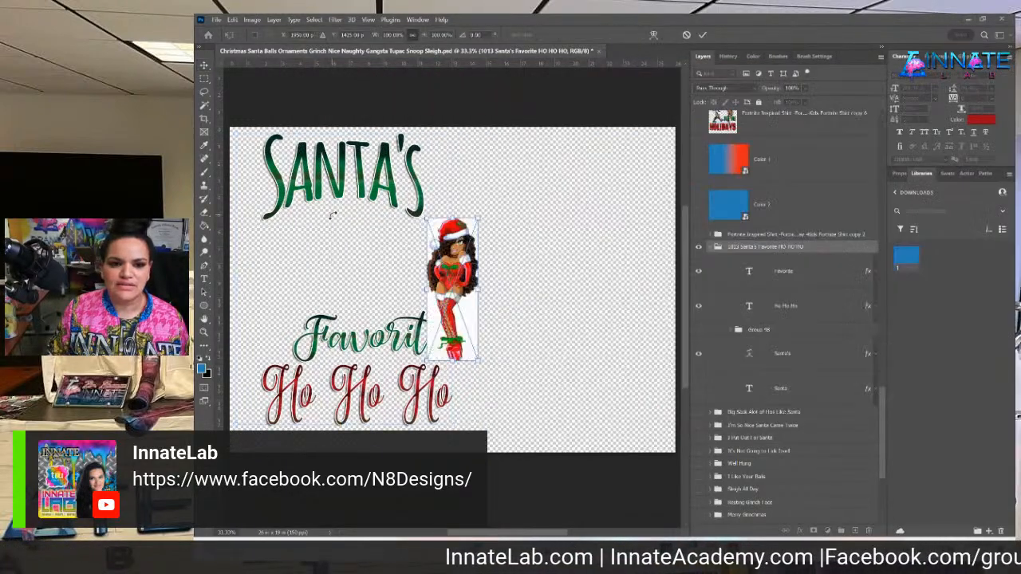
{"action": "left_click_drag", "start_coordinate": [458, 281], "coordinate": [362, 257]}
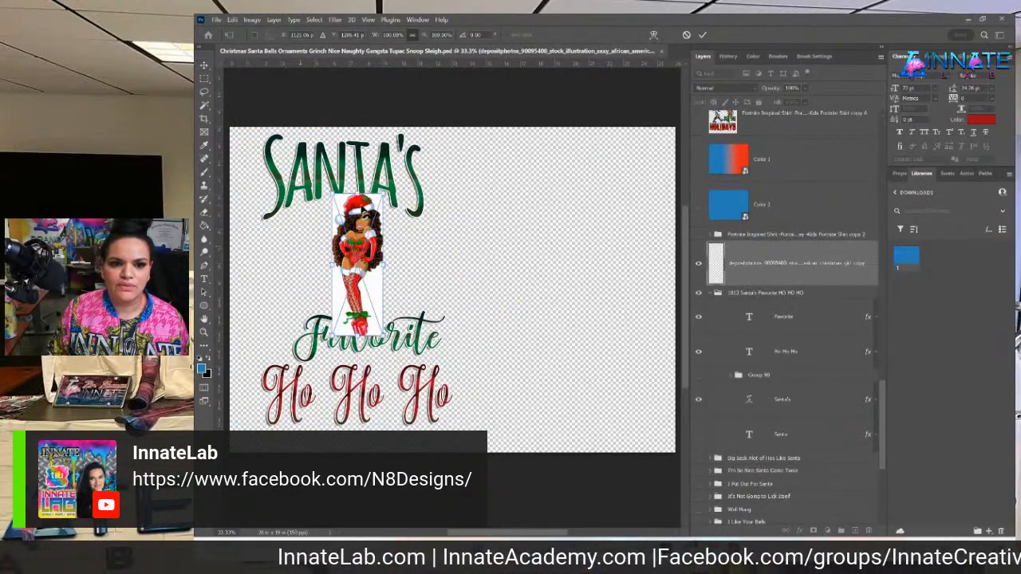
{"action": "left_click_drag", "start_coordinate": [359, 197], "coordinate": [358, 134]}
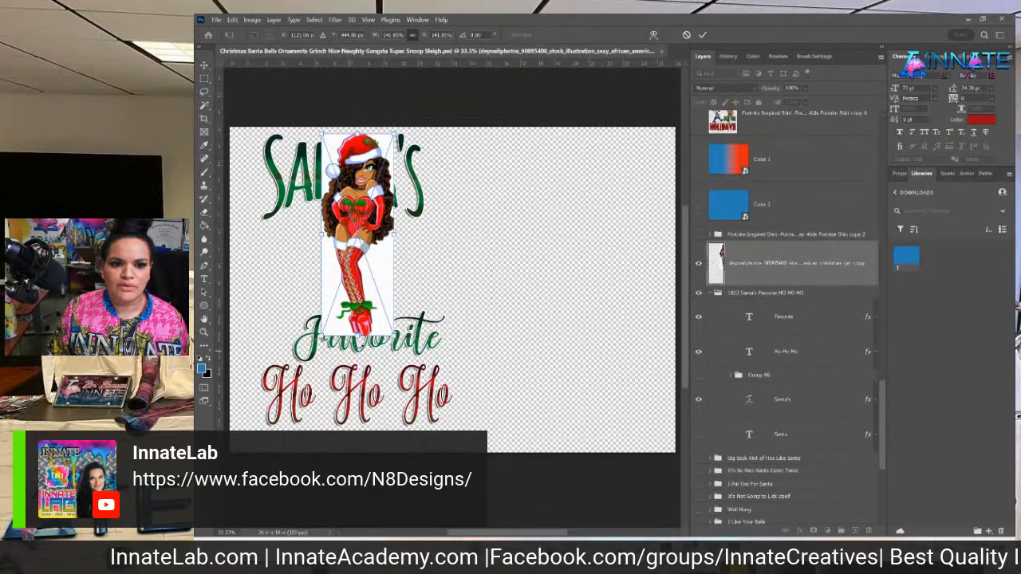
{"action": "left_click_drag", "start_coordinate": [359, 336], "coordinate": [337, 354]}
{"action": "key", "text": "Return"}
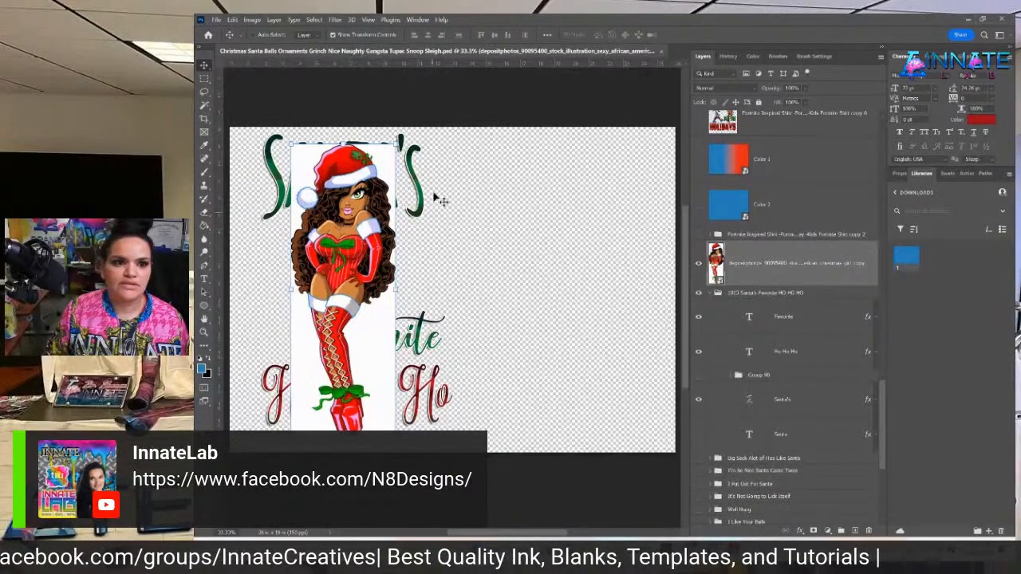
Select the white background around the Christmas girl with the Magic Wand and invert the selection to the figure.
{"action": "left_click", "coordinate": [204, 105]}
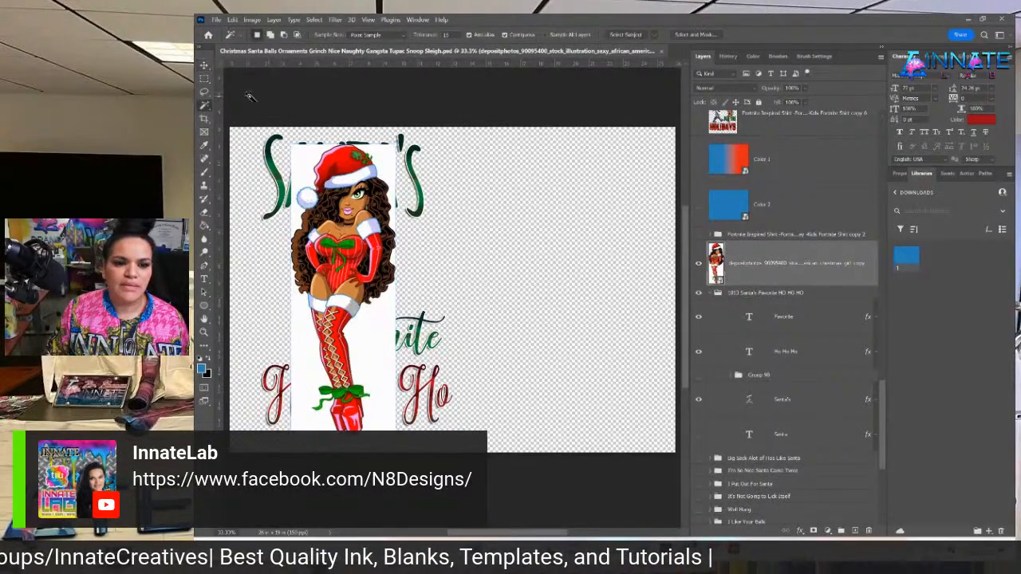
{"action": "left_click", "coordinate": [301, 163]}
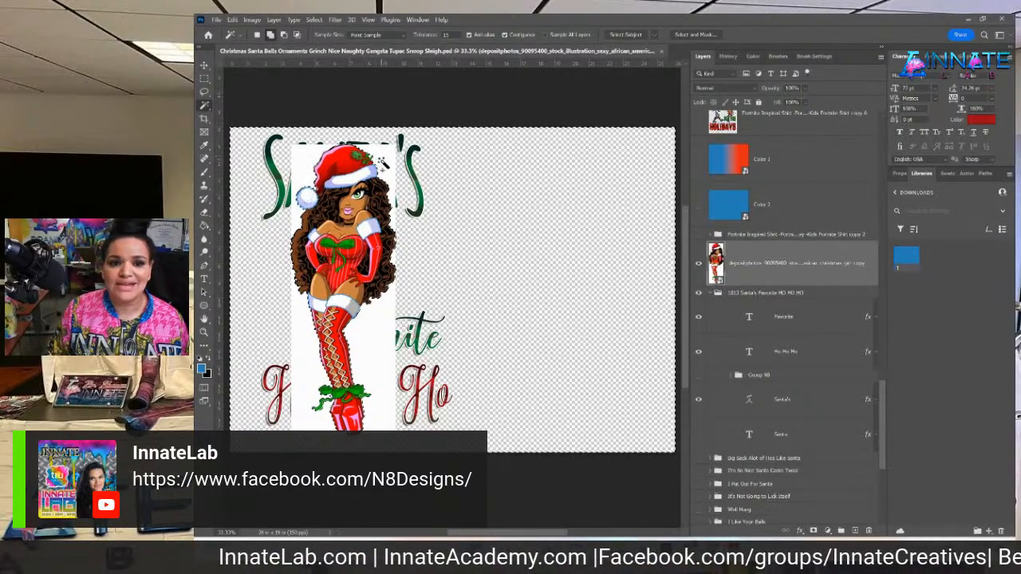
{"action": "key", "text": "ctrl+plus"}
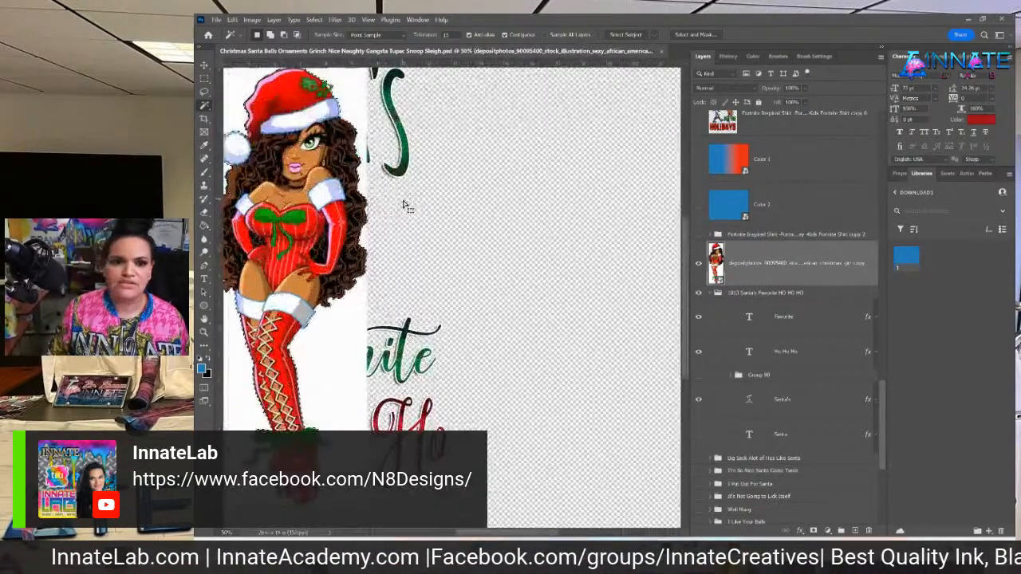
{"action": "left_click_drag", "start_coordinate": [404, 242], "coordinate": [495, 267]}
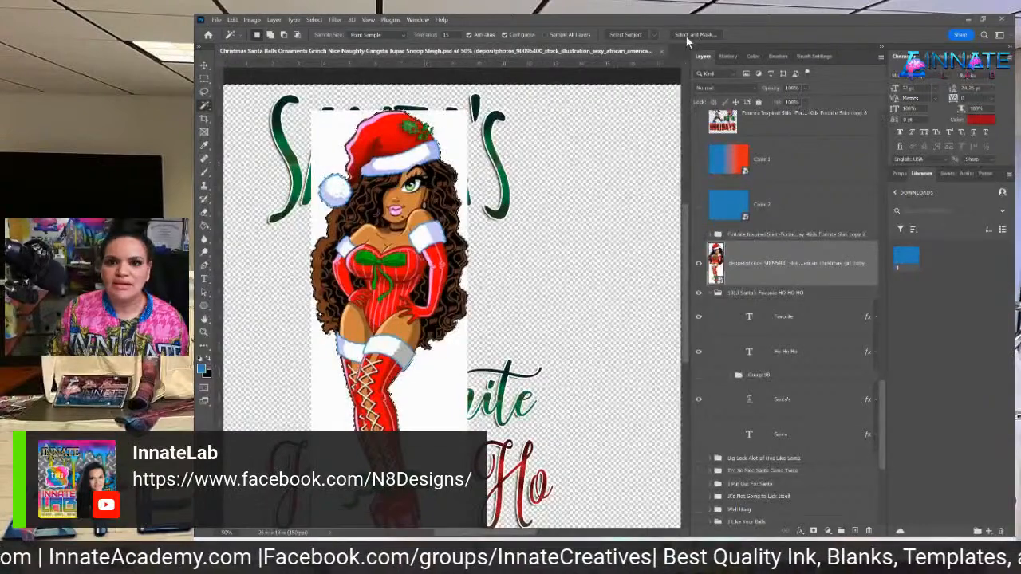
{"action": "left_click", "coordinate": [314, 20]}
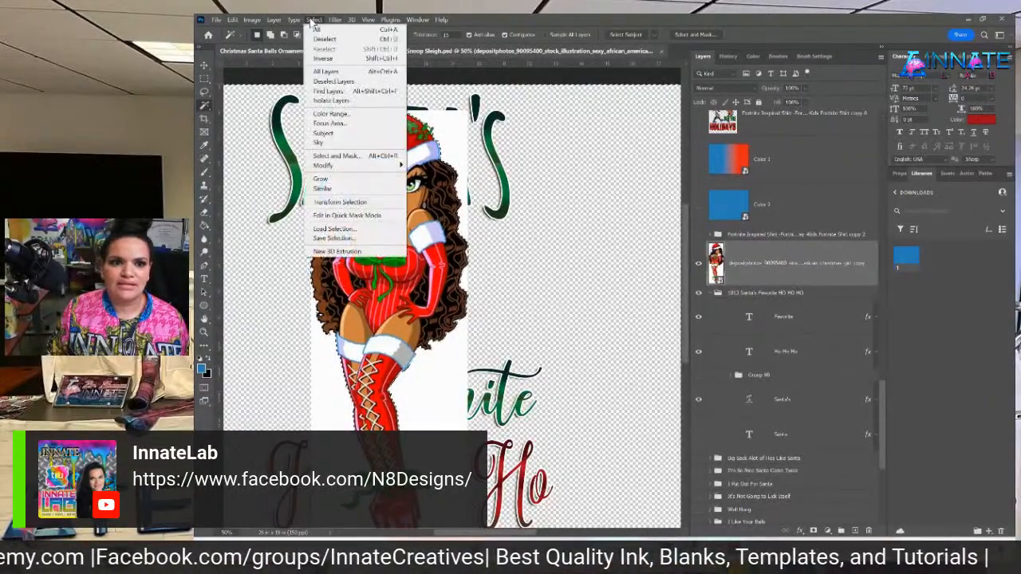
{"action": "left_click", "coordinate": [323, 58]}
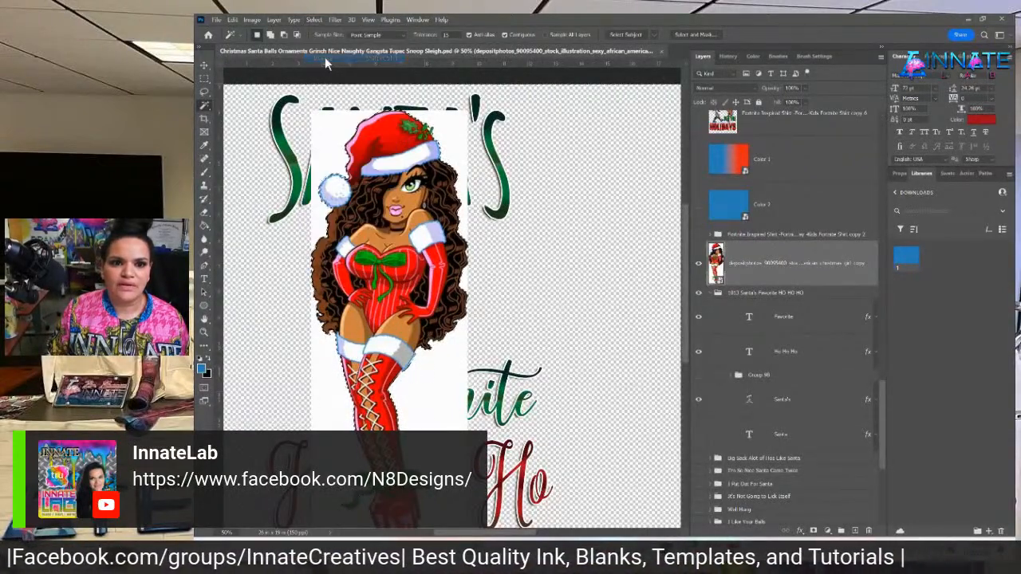
Open the figure's selection in Select and Mask with the Overlay view and set the brush to subtract.
{"action": "left_click", "coordinate": [699, 35]}
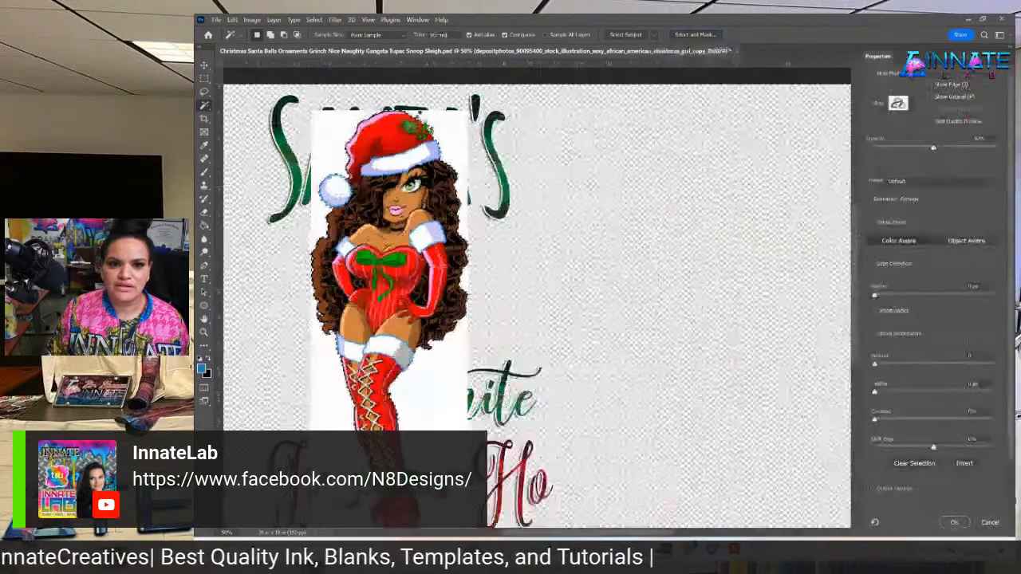
{"action": "left_click", "coordinate": [909, 107]}
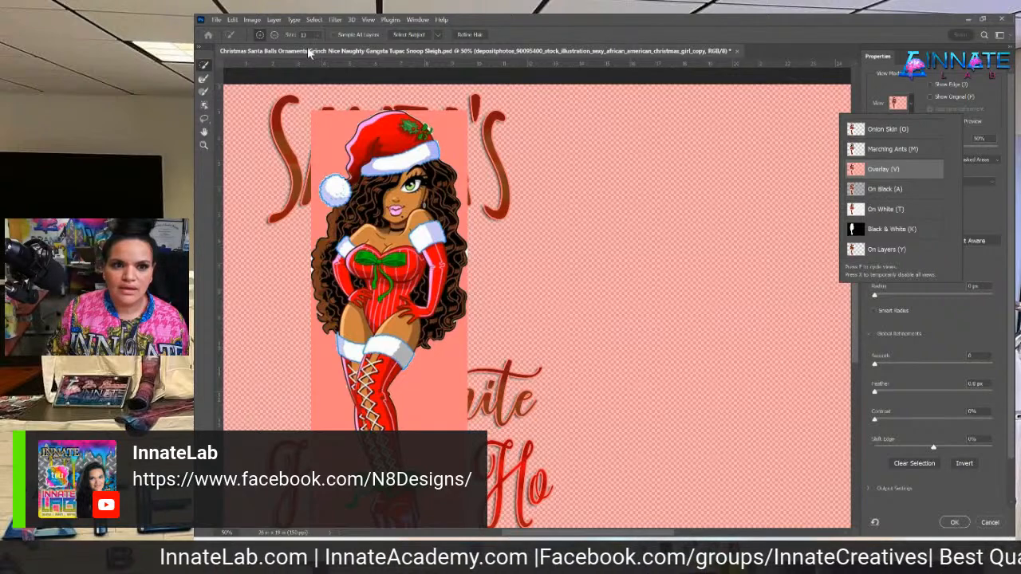
{"action": "left_click", "coordinate": [276, 36]}
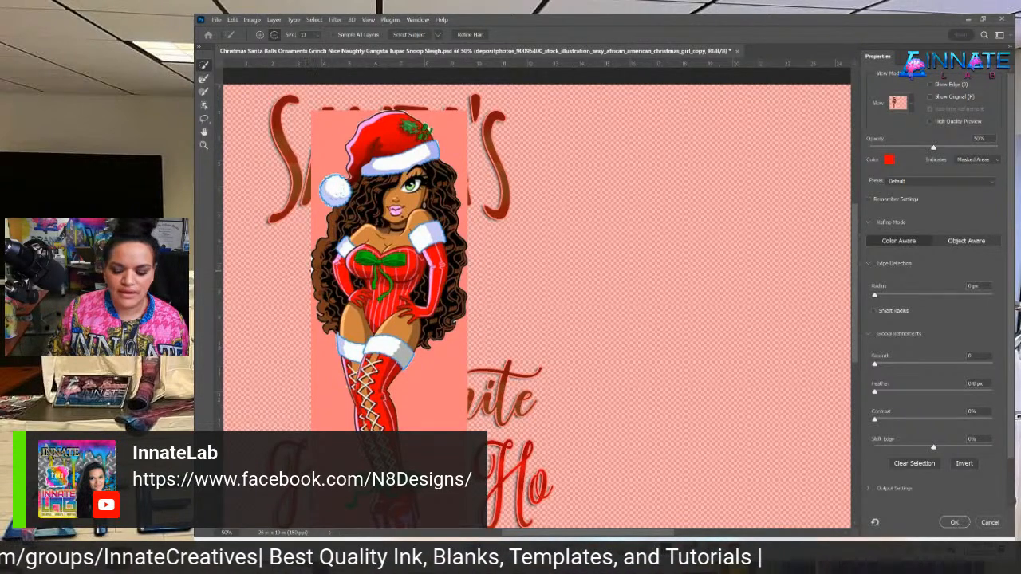
Examine the edges of the girl's hair, gloves and boots against the red overlay for leftover background.
{"action": "key", "text": "ctrl+plus"}
{"action": "key", "text": "ctrl+plus"}
{"action": "left_click_drag", "start_coordinate": [434, 231], "coordinate": [739, 250]}
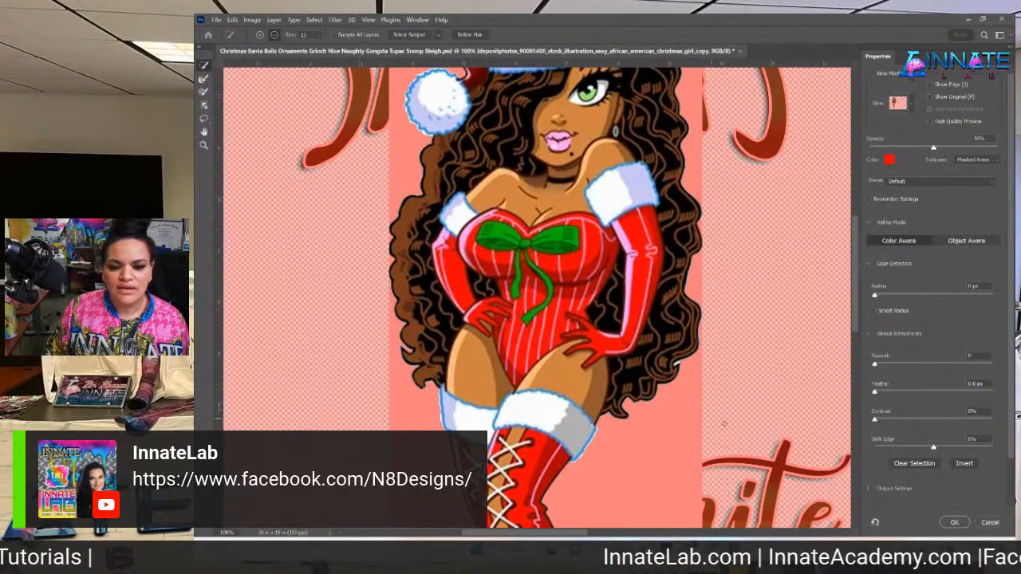
{"action": "left_click_drag", "start_coordinate": [724, 425], "coordinate": [604, 313]}
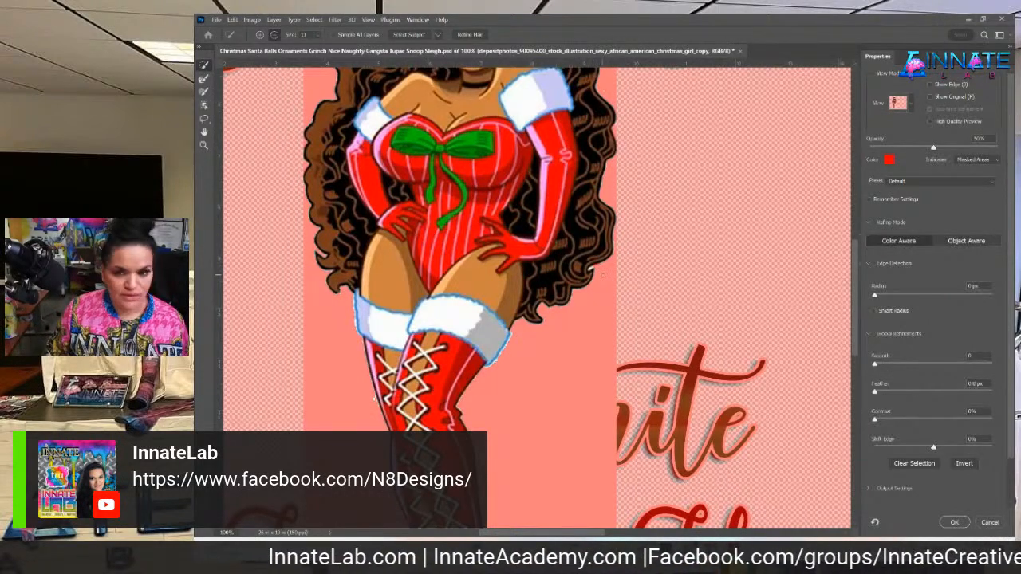
{"action": "left_click_drag", "start_coordinate": [568, 336], "coordinate": [485, 308]}
{"action": "key", "text": "ctrl+minus"}
{"action": "key", "text": "ctrl+minus"}
{"action": "key", "text": "ctrl+minus"}
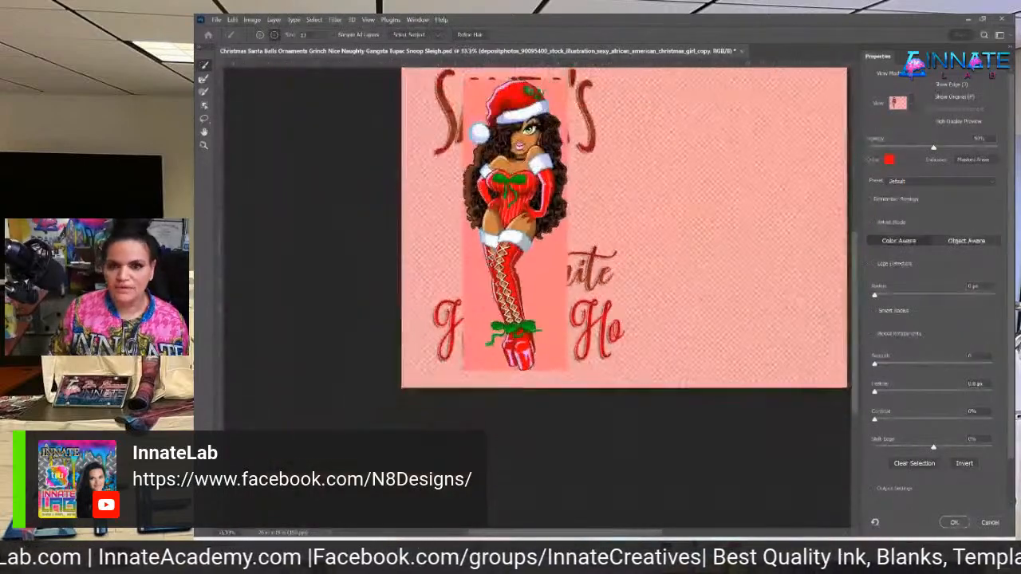
{"action": "key", "text": "ctrl+plus"}
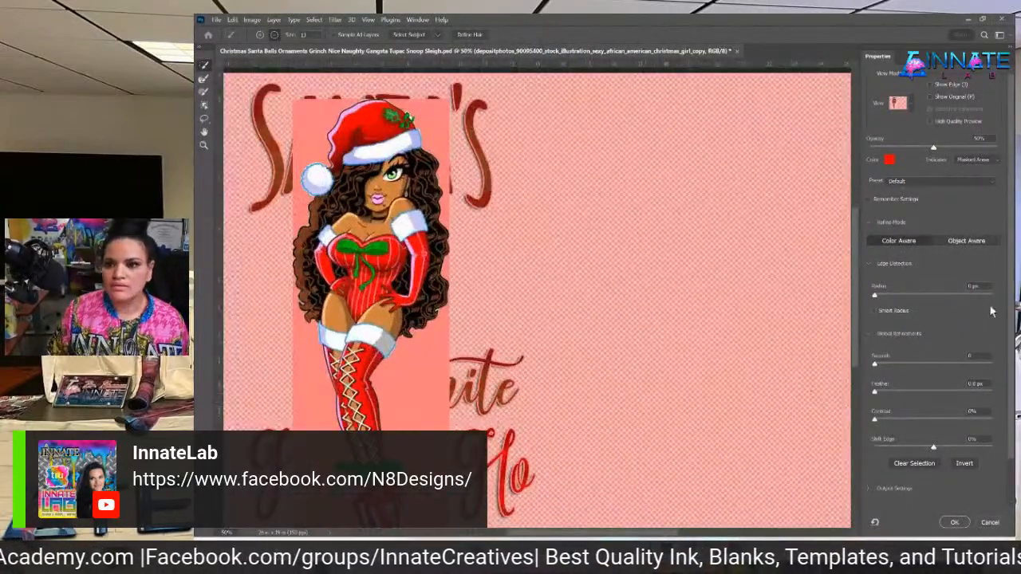
Accept the Select and Mask selection and apply it as a layer mask on the Christmas girl layer.
{"action": "left_click", "coordinate": [956, 523]}
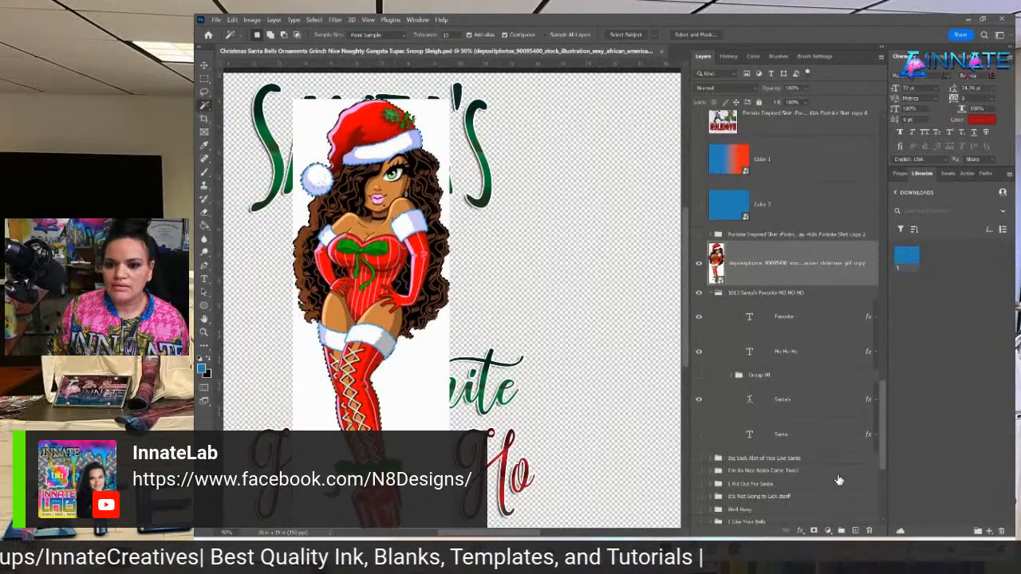
{"action": "left_click", "coordinate": [813, 530]}
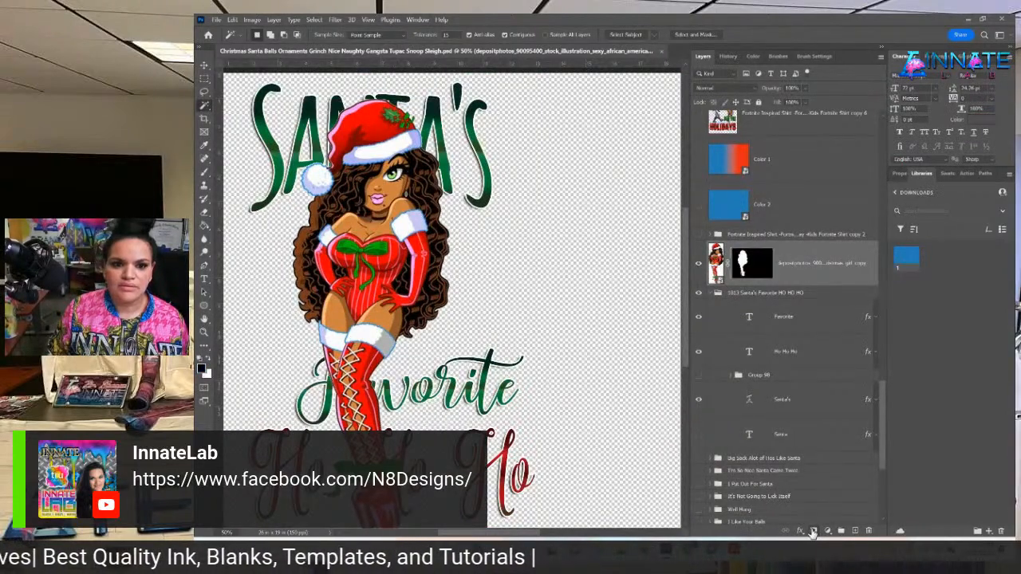
Move the masked girl layer into the Santa's Favorite group directly above "Santa's", and delete the unused "Santa" text layer.
{"action": "left_click_drag", "start_coordinate": [832, 272], "coordinate": [806, 415]}
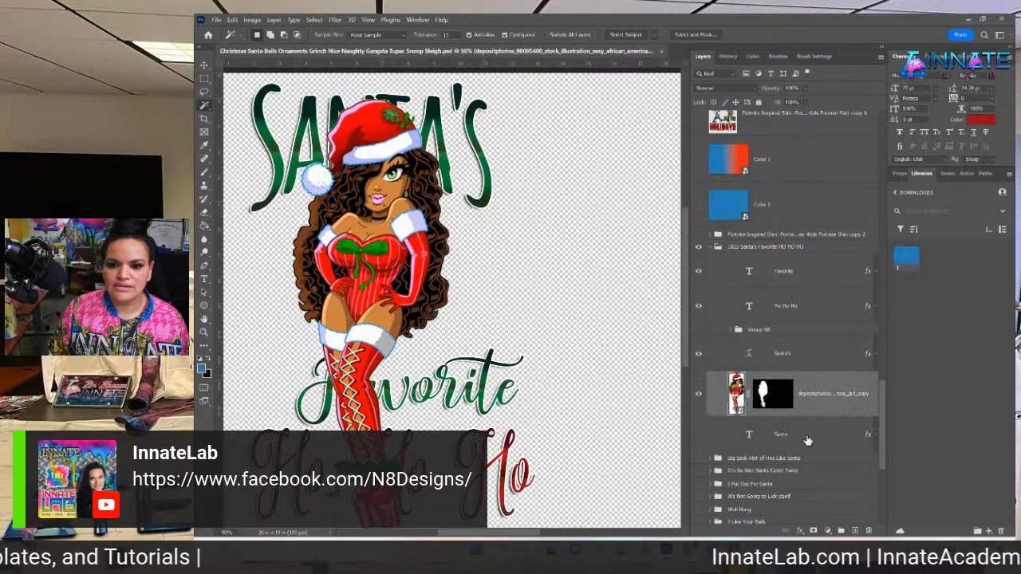
{"action": "left_click", "coordinate": [806, 436]}
{"action": "key", "text": "Delete"}
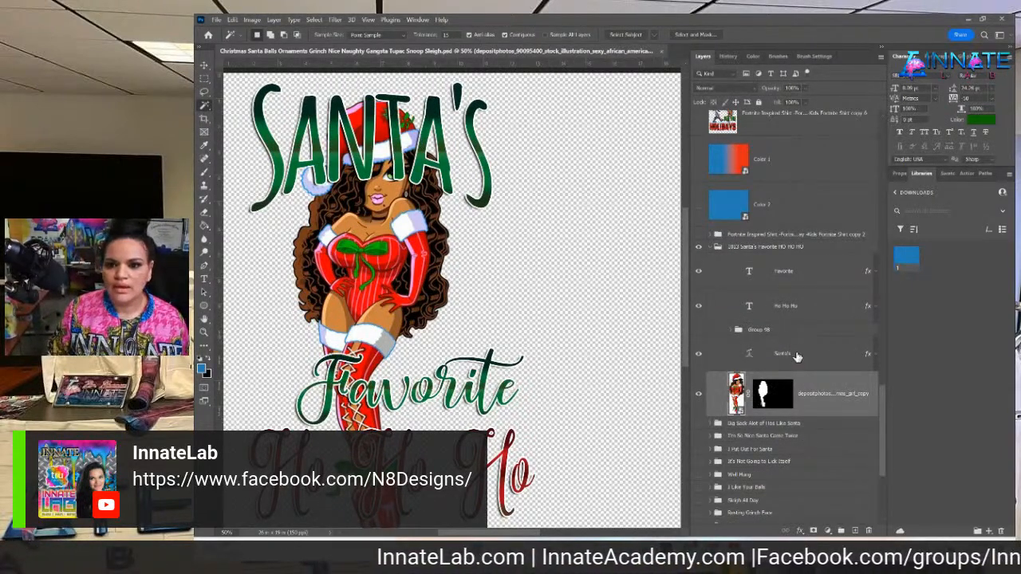
{"action": "left_click_drag", "start_coordinate": [806, 407], "coordinate": [715, 350]}
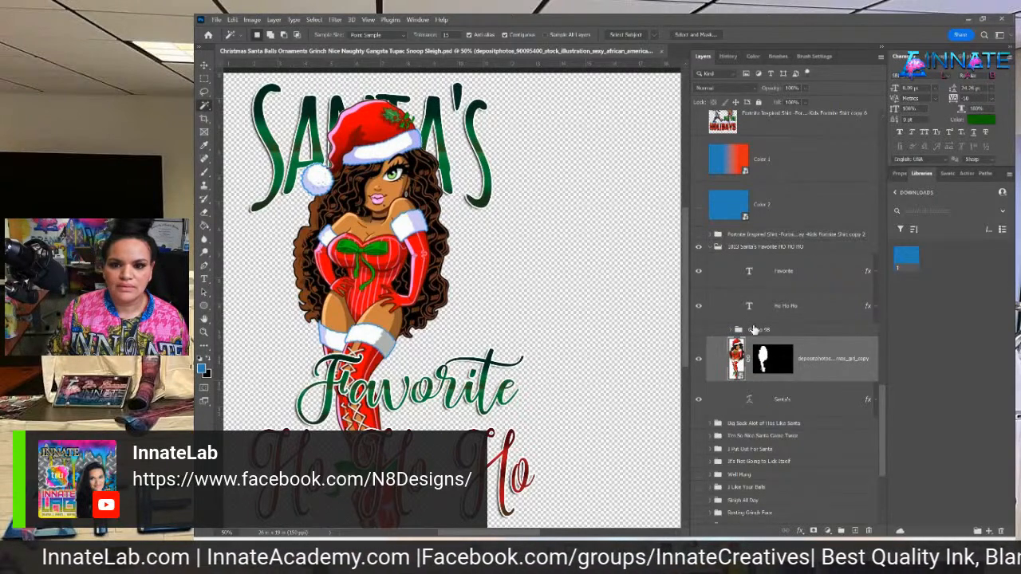
Delete the unused layer group between "Ho Ho Ho" and the masked girl layer in the Santa's Favorite group.
{"action": "left_click", "coordinate": [757, 317]}
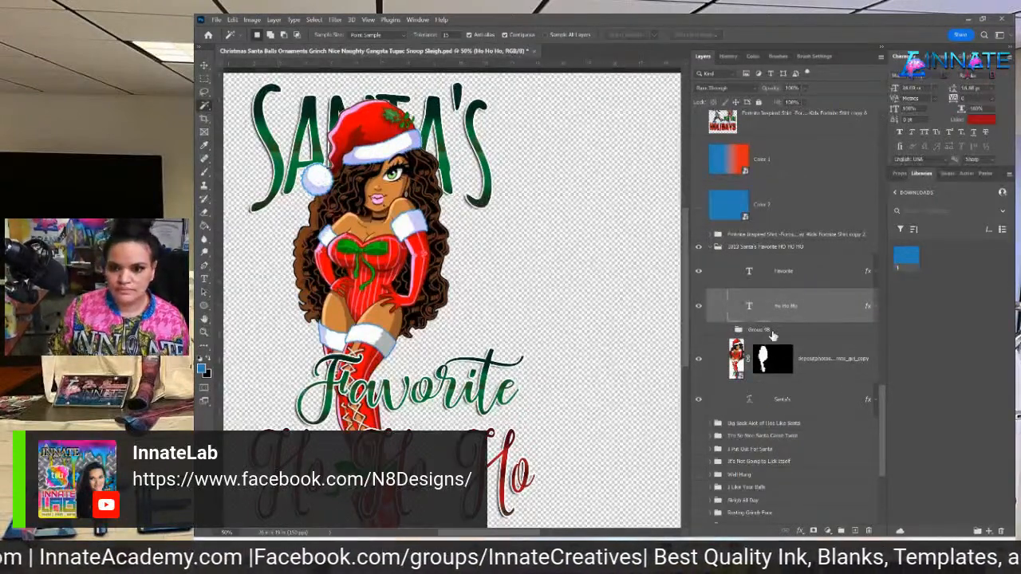
{"action": "left_click", "coordinate": [772, 335]}
{"action": "key", "text": "Delete"}
Scale the masked Christmas girl down proportionally so her hat sits lower over the word "Santa's".
{"action": "key", "text": "ctrl+minus"}
{"action": "key", "text": "ctrl+minus"}
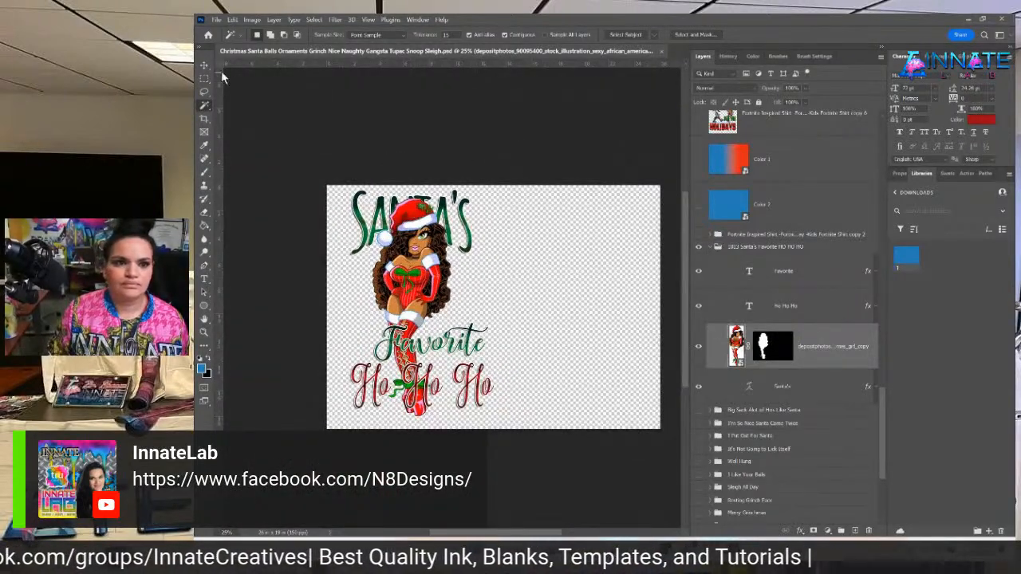
{"action": "key", "text": "ctrl+t"}
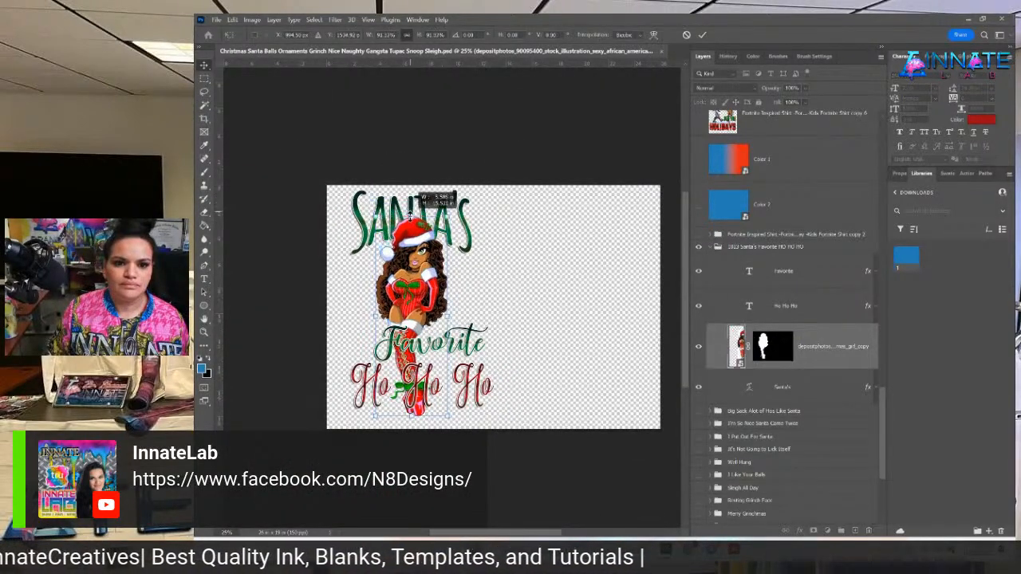
{"action": "left_click_drag", "start_coordinate": [410, 214], "coordinate": [405, 216]}
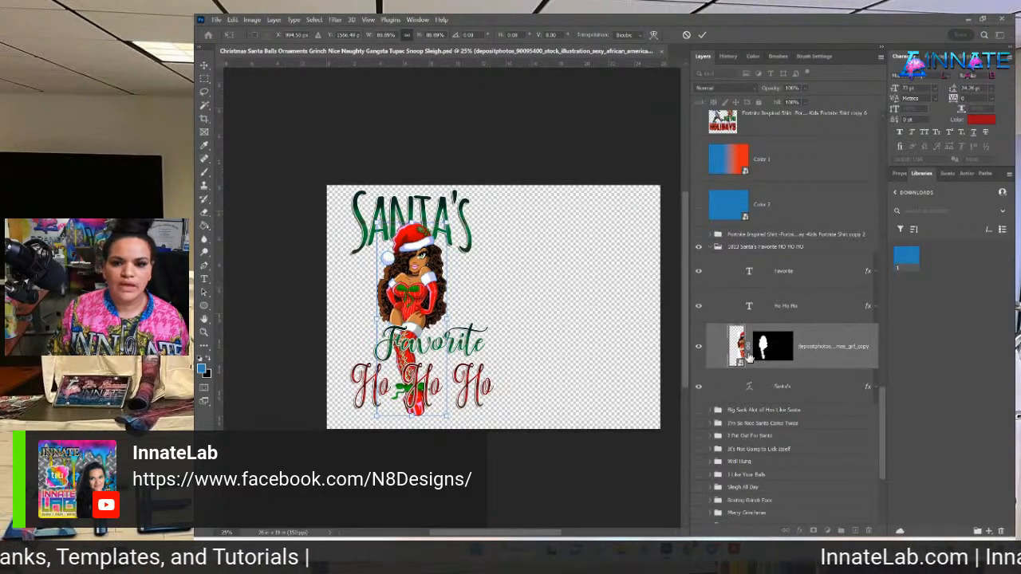
Quick-export the Santa's Favorite group as a PNG into its order folder in Downloads, and move the group directly below the Gangsta Santa group.
{"action": "left_click", "coordinate": [756, 250]}
{"action": "left_click", "coordinate": [717, 247]}
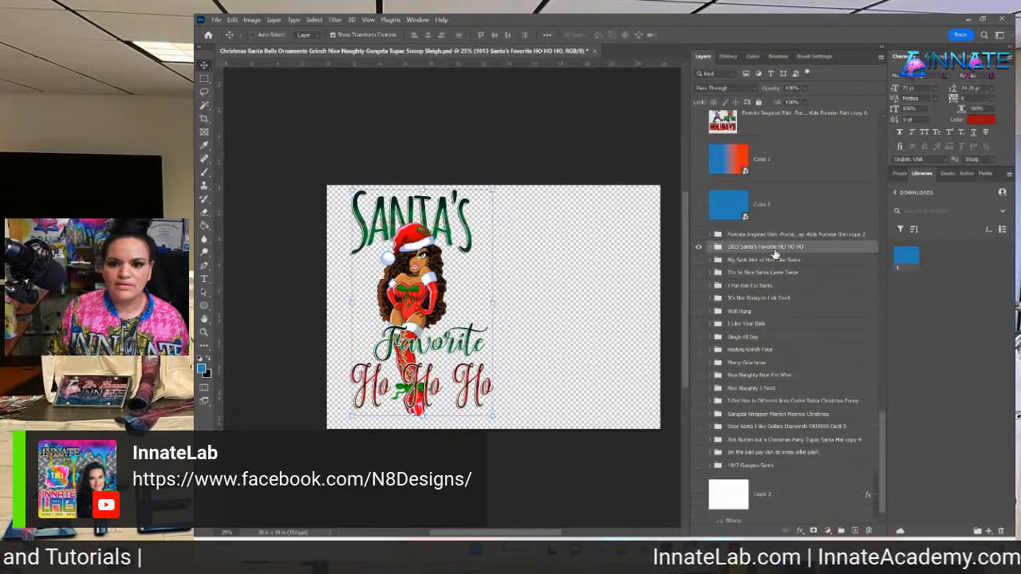
{"action": "right_click", "coordinate": [778, 249]}
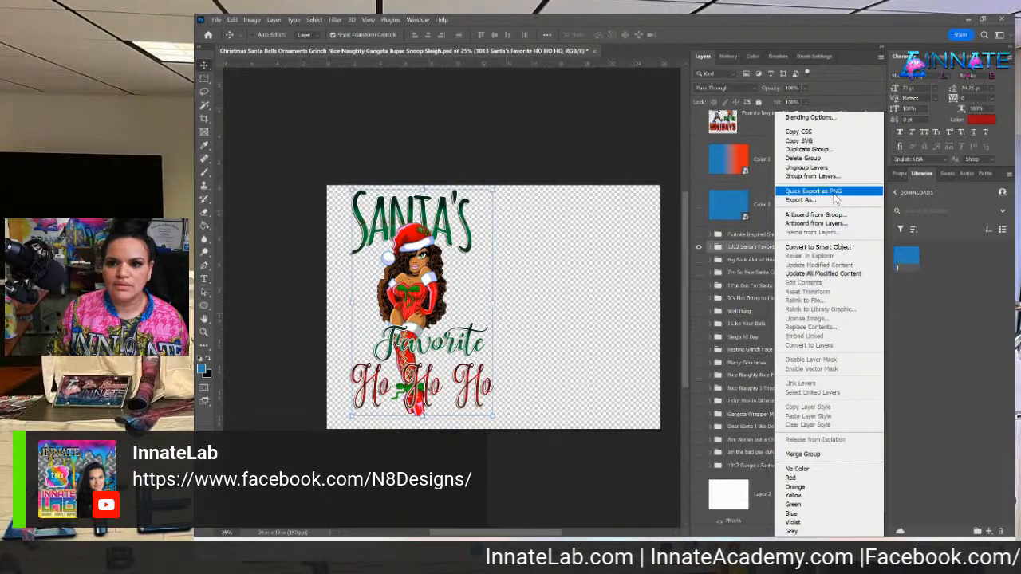
{"action": "left_click", "coordinate": [833, 192]}
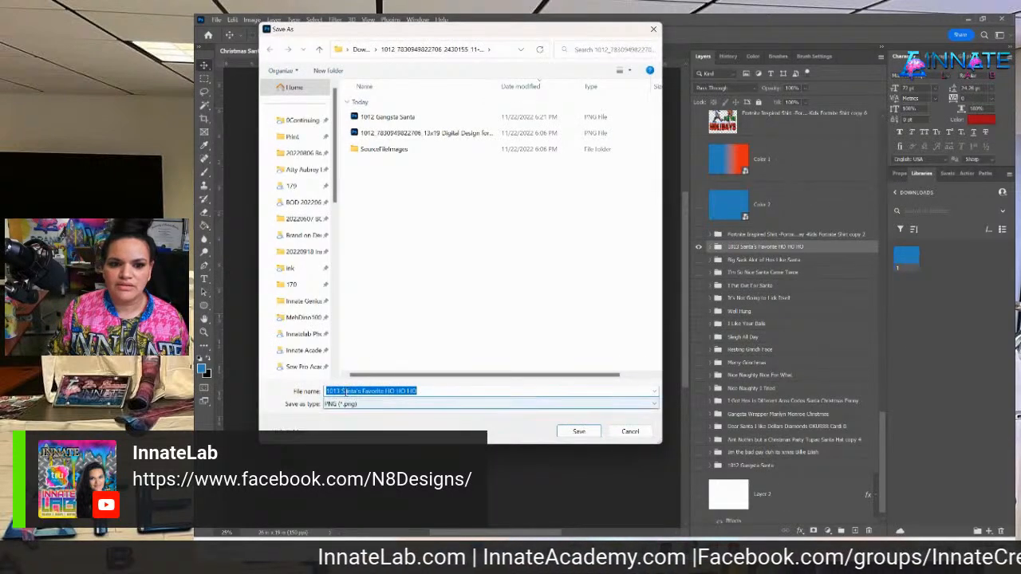
{"action": "left_click", "coordinate": [360, 50]}
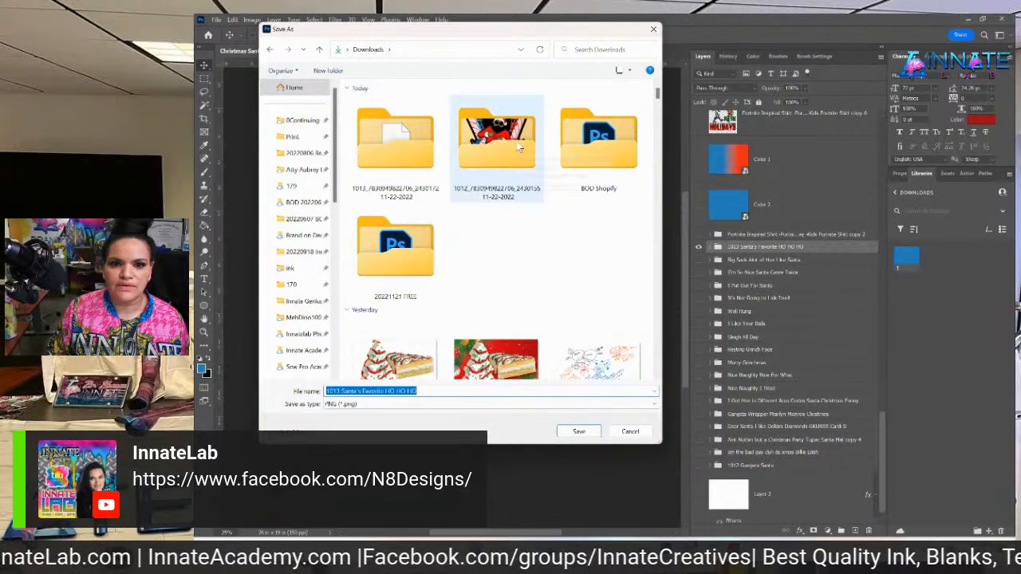
{"action": "double_click", "coordinate": [415, 149]}
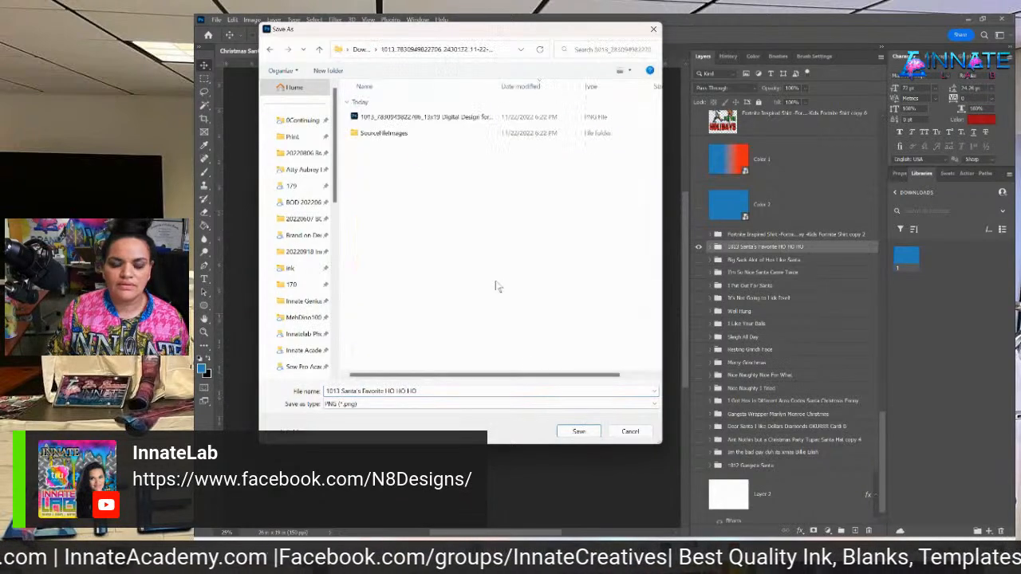
{"action": "left_click", "coordinate": [570, 432]}
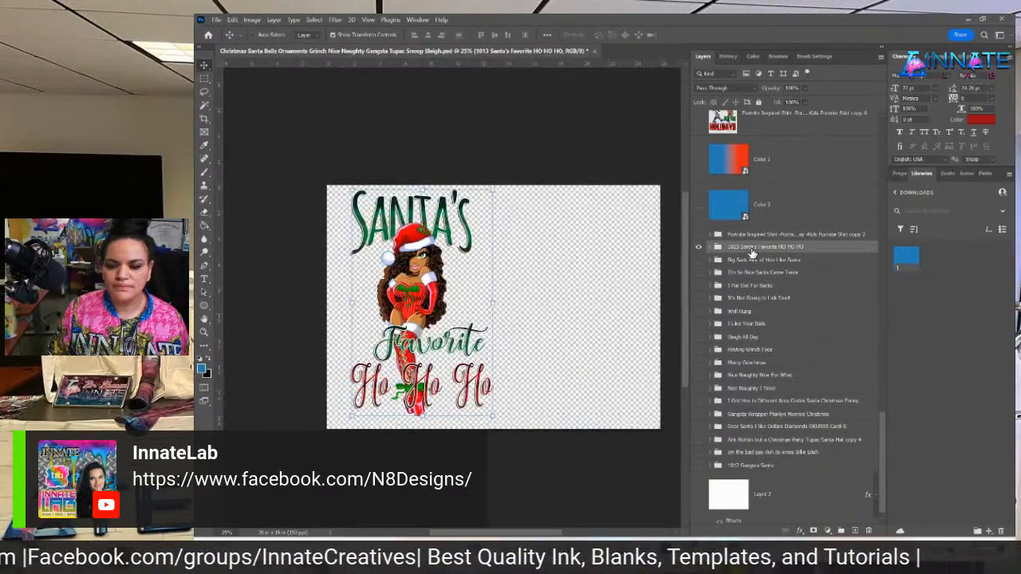
{"action": "left_click_drag", "start_coordinate": [750, 252], "coordinate": [750, 477]}
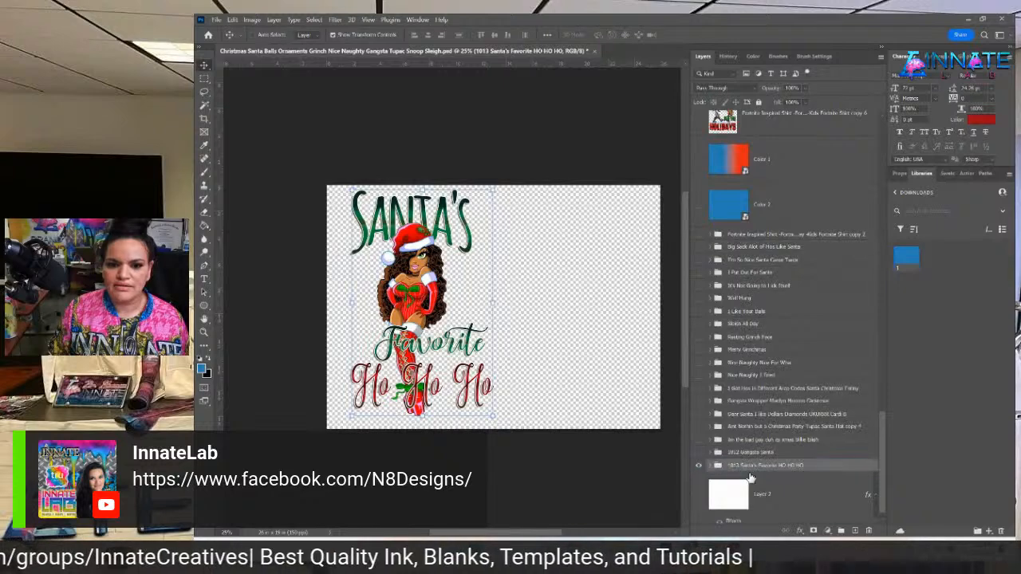
Shift "Favorite" left across the girl's legs, and reduce the height of "Ho Ho Ho" and place it closer beneath "Favorite".
{"action": "right_click", "coordinate": [469, 341]}
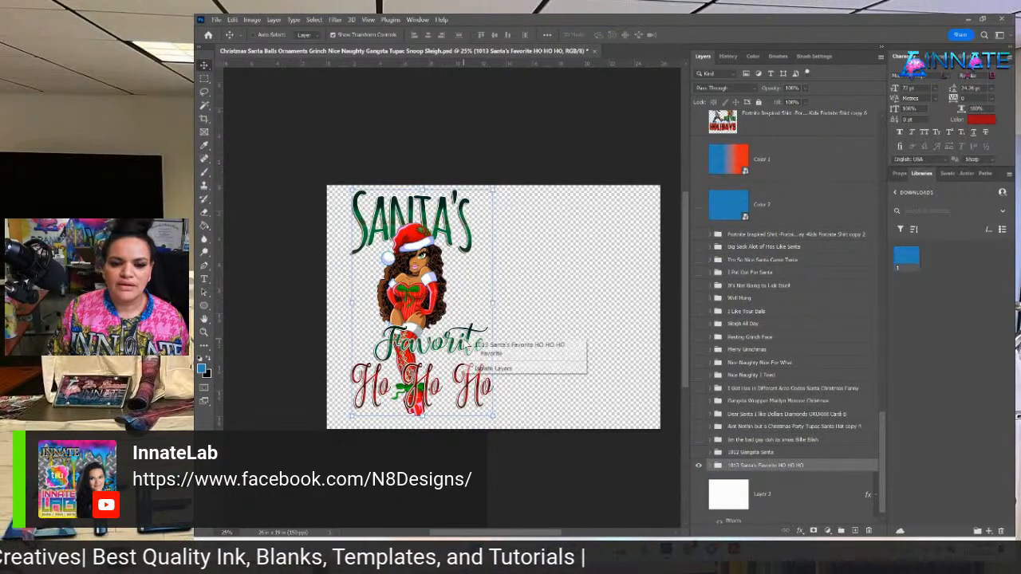
{"action": "left_click", "coordinate": [485, 353]}
{"action": "left_click_drag", "start_coordinate": [438, 349], "coordinate": [421, 355]}
{"action": "right_click", "coordinate": [469, 386]}
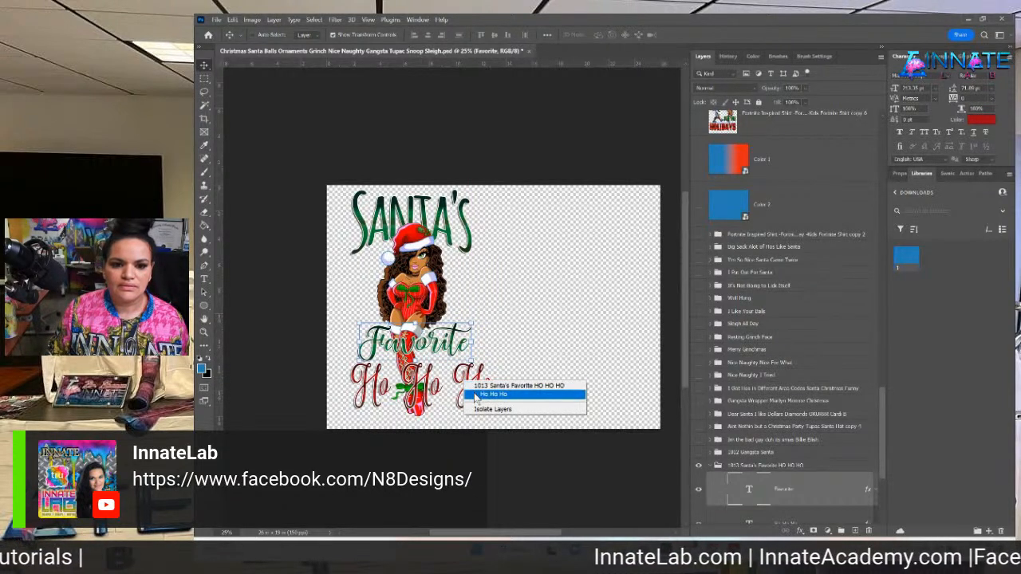
{"action": "left_click", "coordinate": [491, 394]}
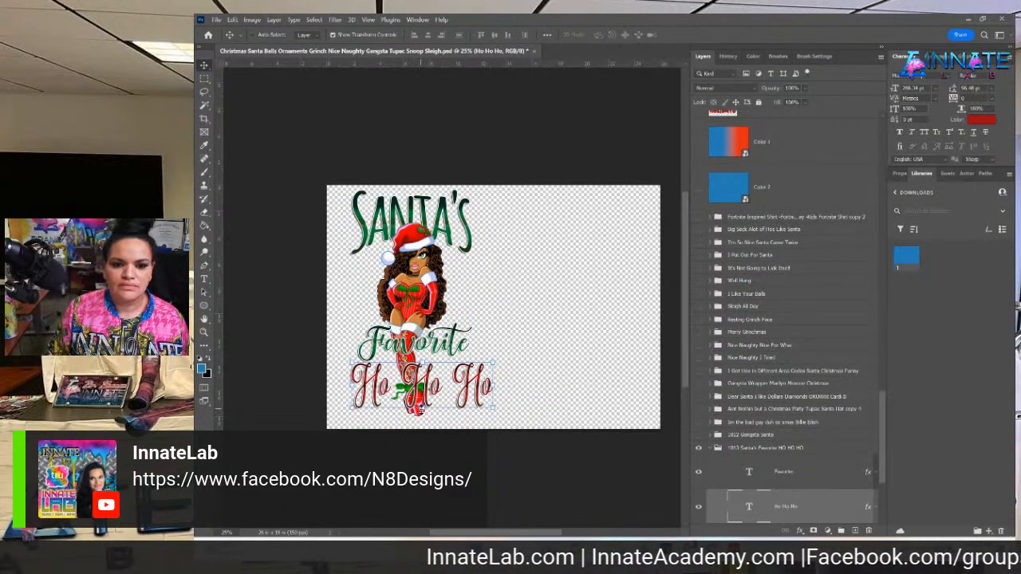
{"action": "left_click_drag", "start_coordinate": [425, 409], "coordinate": [424, 405]}
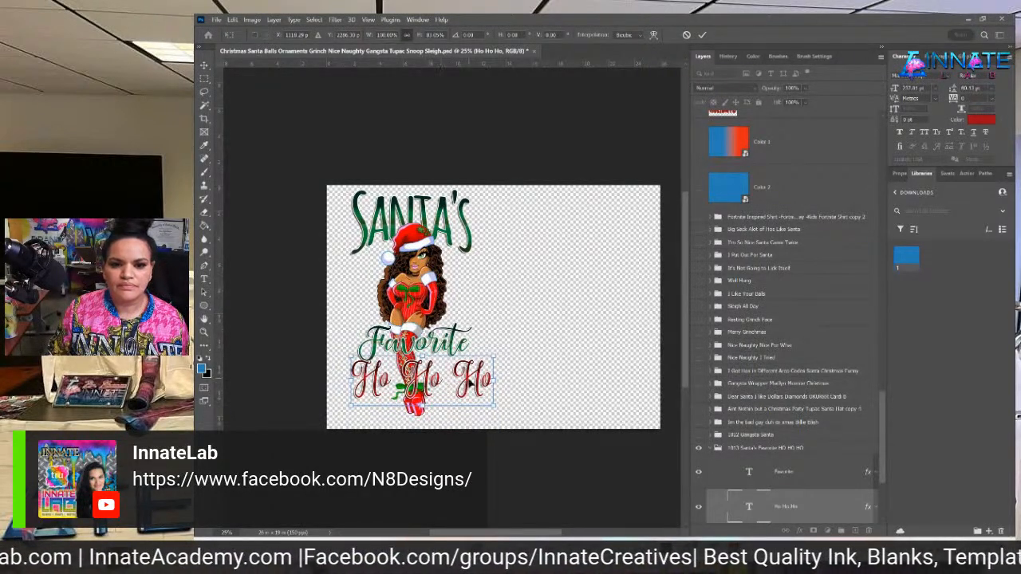
Align the "Favorite", "Ho Ho Ho" and "Santa's" text layers on their horizontal centers, and shift them left to center on the girl.
{"action": "scroll", "coordinate": [786, 471], "scroll_direction": "down", "scroll_amount": 3}
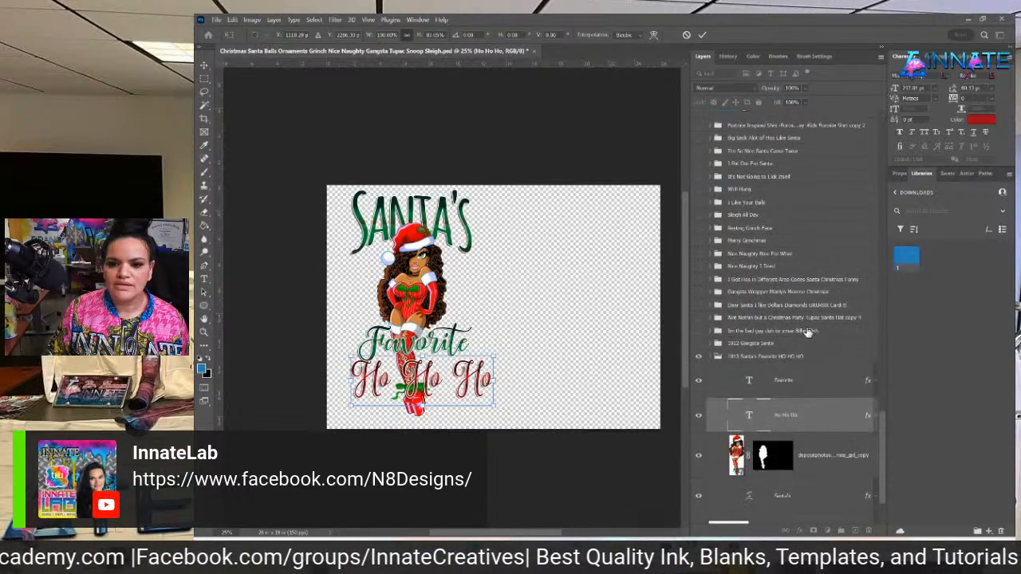
{"action": "left_click", "coordinate": [796, 391]}
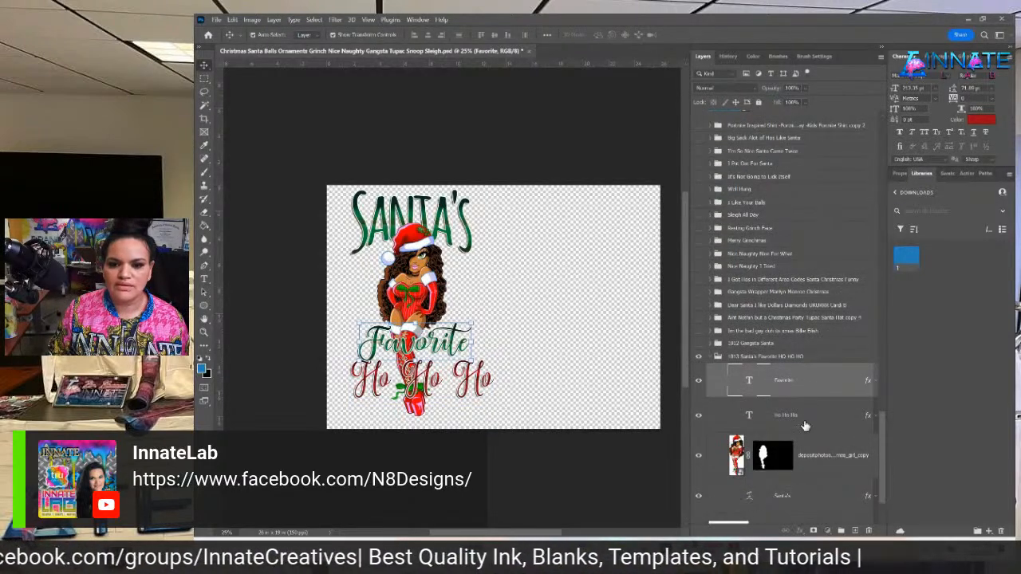
{"action": "left_click", "coordinate": [805, 423], "text": "shift"}
{"action": "scroll", "coordinate": [808, 383], "scroll_direction": "down", "scroll_amount": 2}
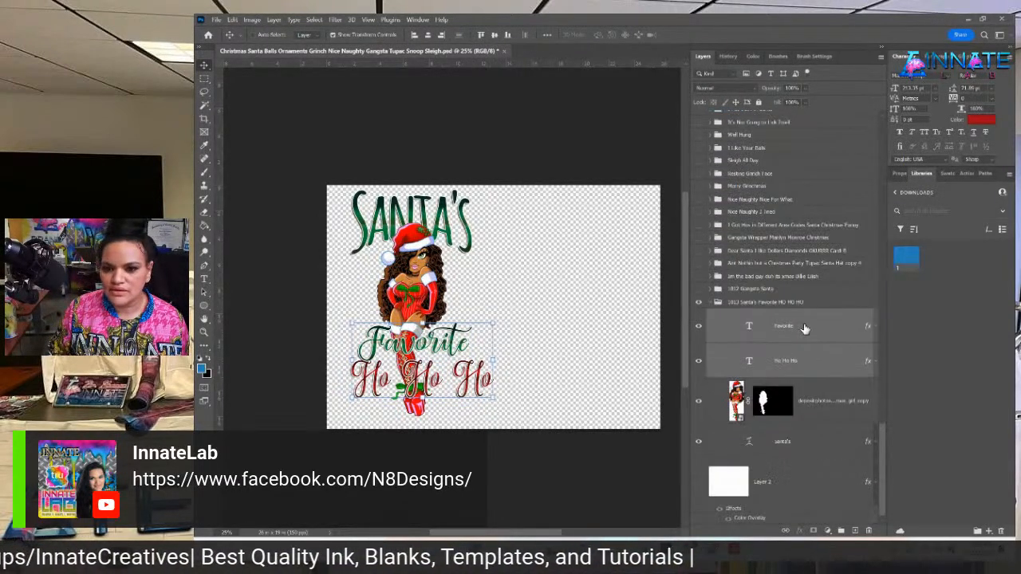
{"action": "left_click", "coordinate": [808, 443], "text": "ctrl"}
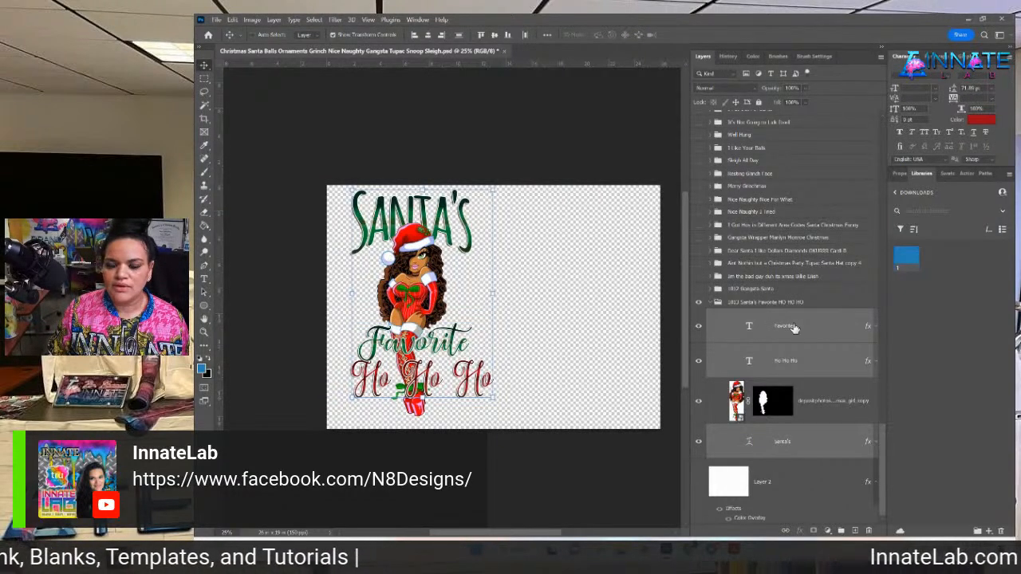
{"action": "left_click", "coordinate": [429, 35]}
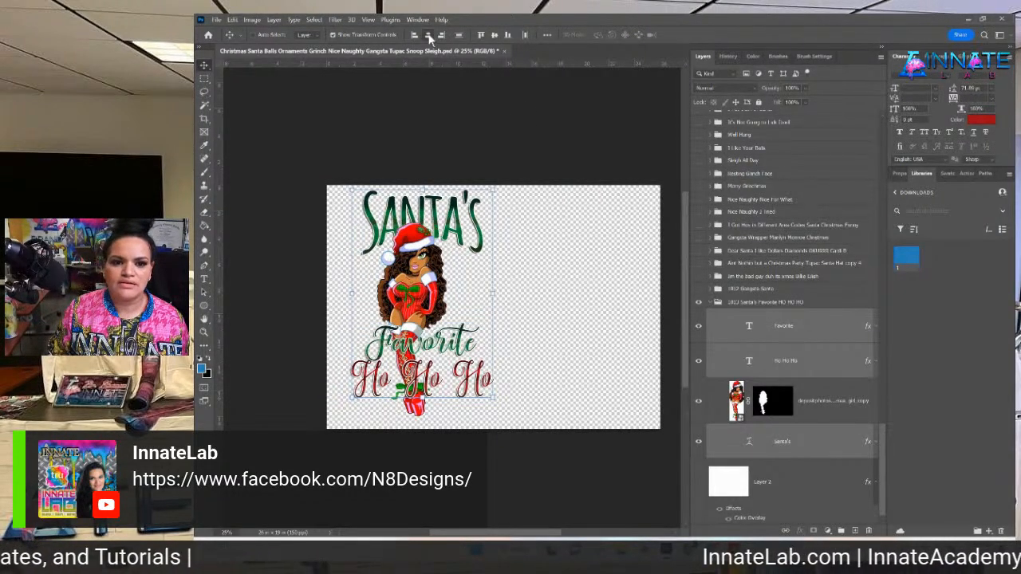
{"action": "mouse_move", "coordinate": [454, 225]}
{"action": "left_mouse_down"}
{"action": "mouse_move", "coordinate": [443, 226]}
{"action": "mouse_move", "coordinate": [454, 232]}
{"action": "left_mouse_up"}
{"action": "key", "text": "Left"}
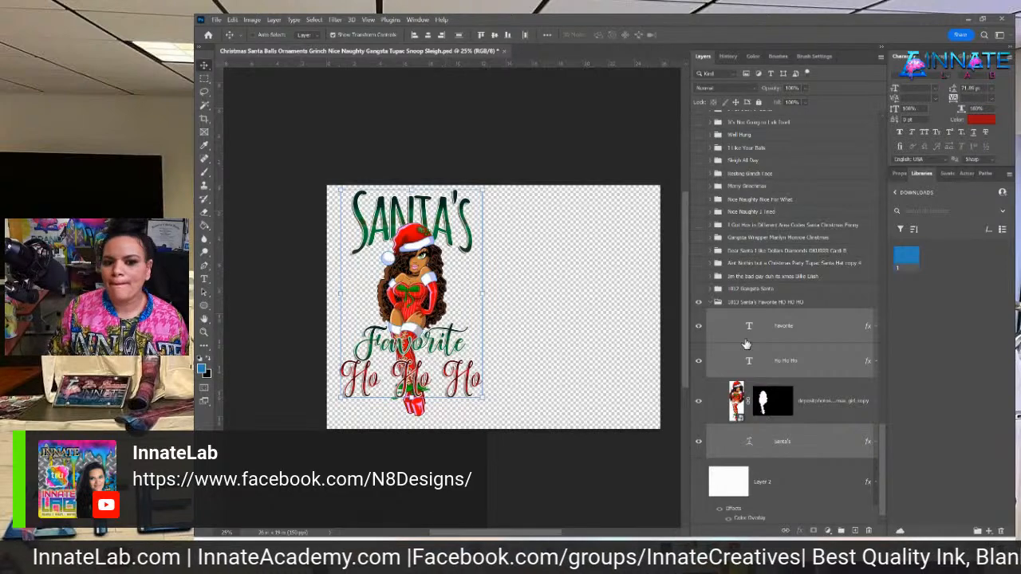
Quick-export the adjusted Santa's Favorite group as a PNG again, replacing the existing file in the order folder.
{"action": "left_click", "coordinate": [778, 303]}
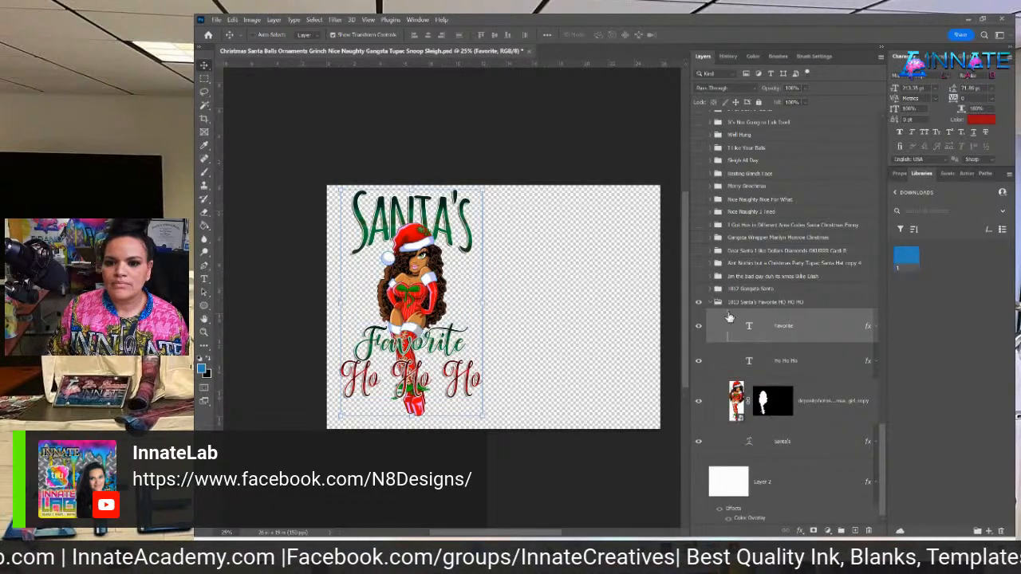
{"action": "right_click", "coordinate": [776, 306]}
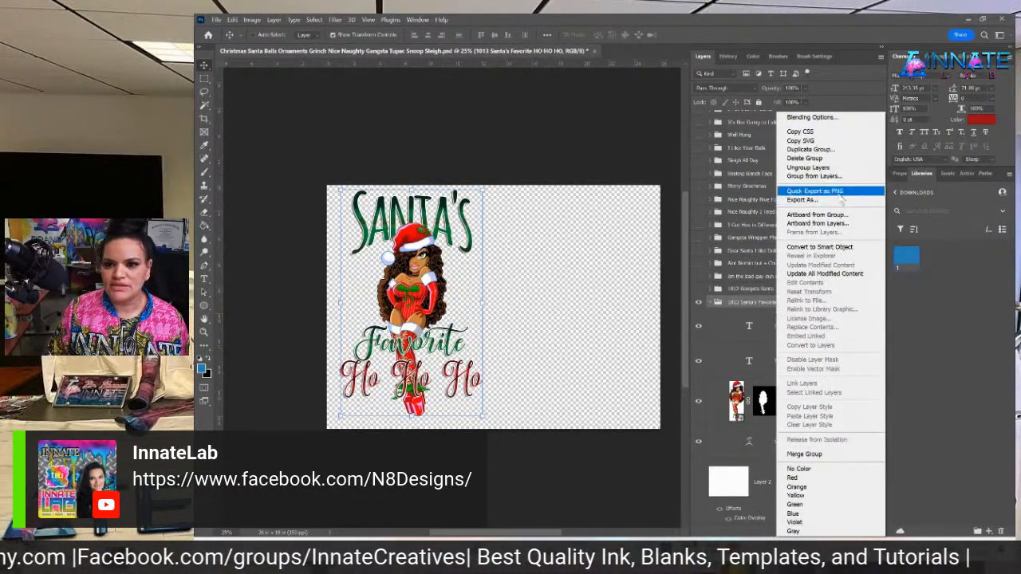
{"action": "left_click", "coordinate": [805, 192]}
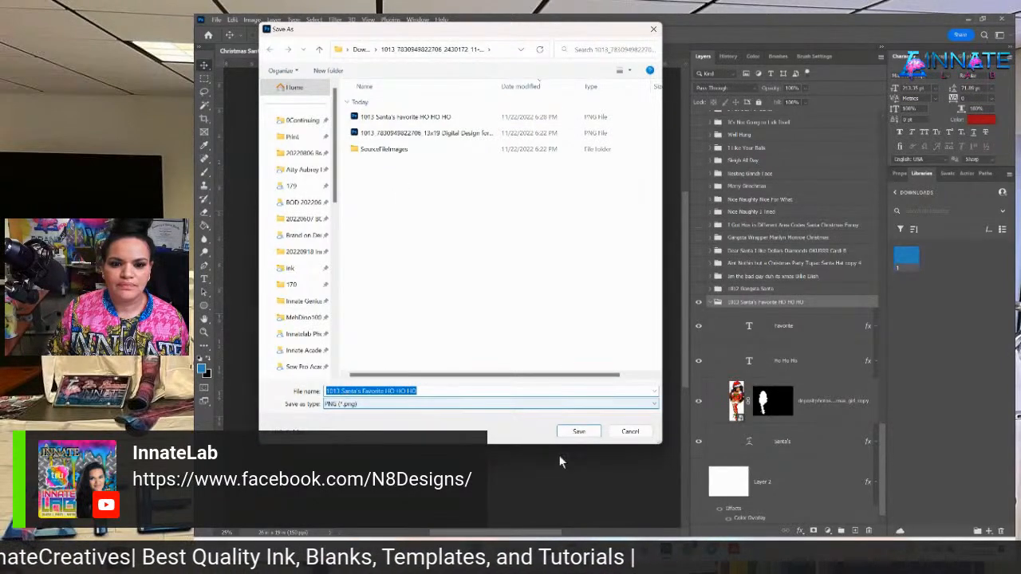
{"action": "left_click", "coordinate": [576, 431]}
{"action": "left_click", "coordinate": [629, 283]}
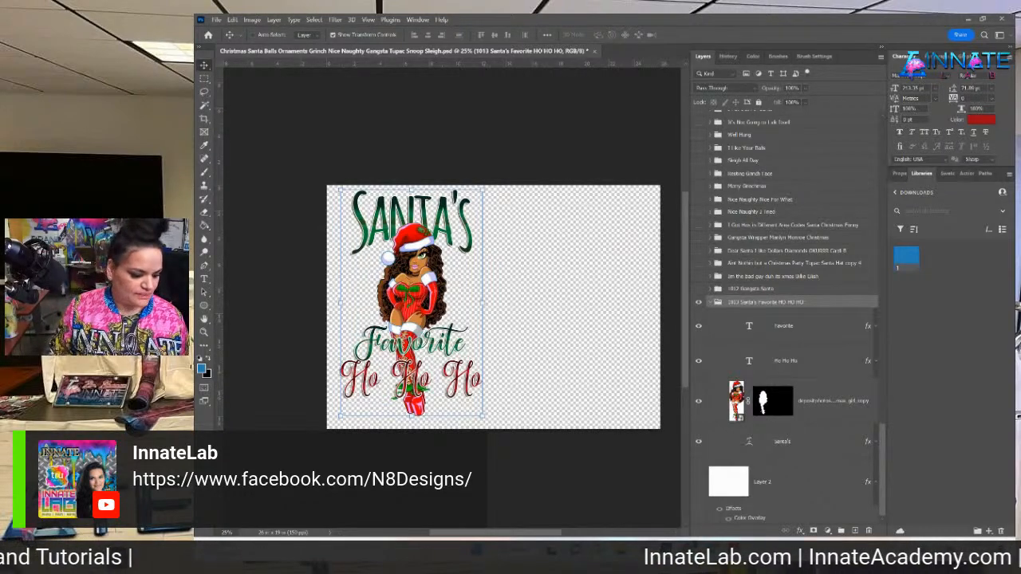
Switch to File Explorer and extract the next order's ZIP archive in the Downloads folder.
{"action": "key", "text": "alt+Tab"}
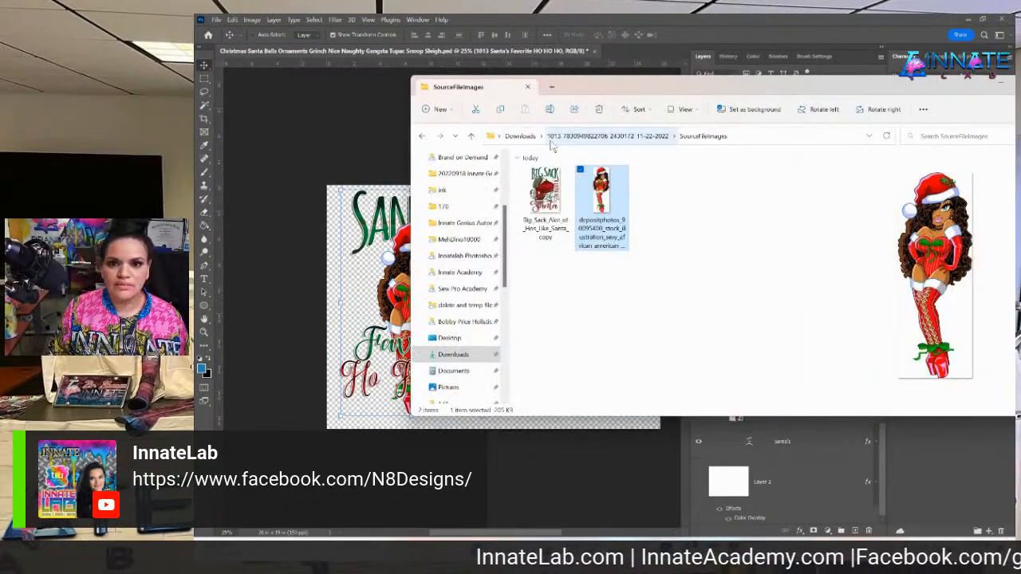
{"action": "left_click", "coordinate": [520, 136]}
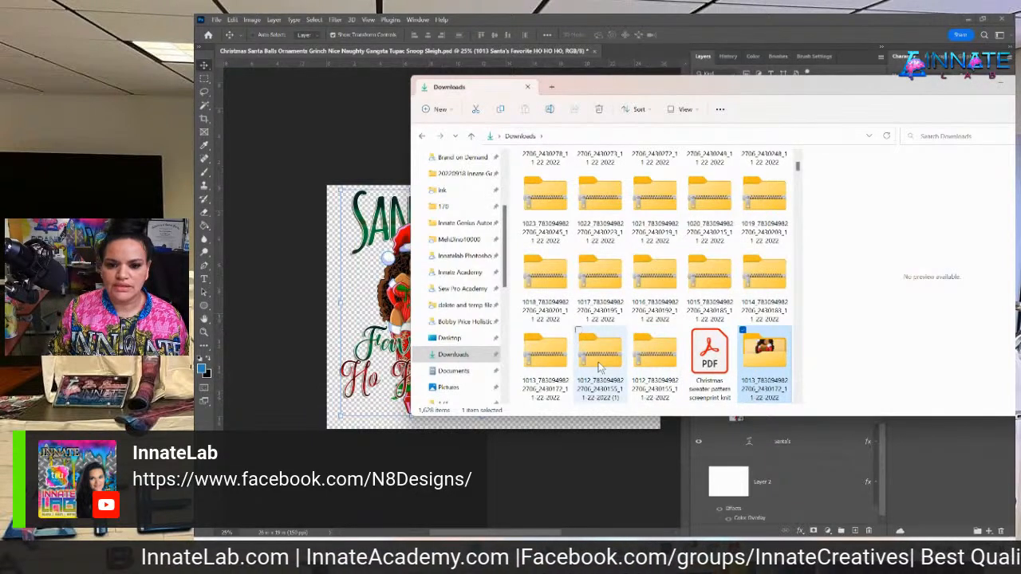
{"action": "double_click", "coordinate": [761, 279]}
{"action": "left_click", "coordinate": [521, 135]}
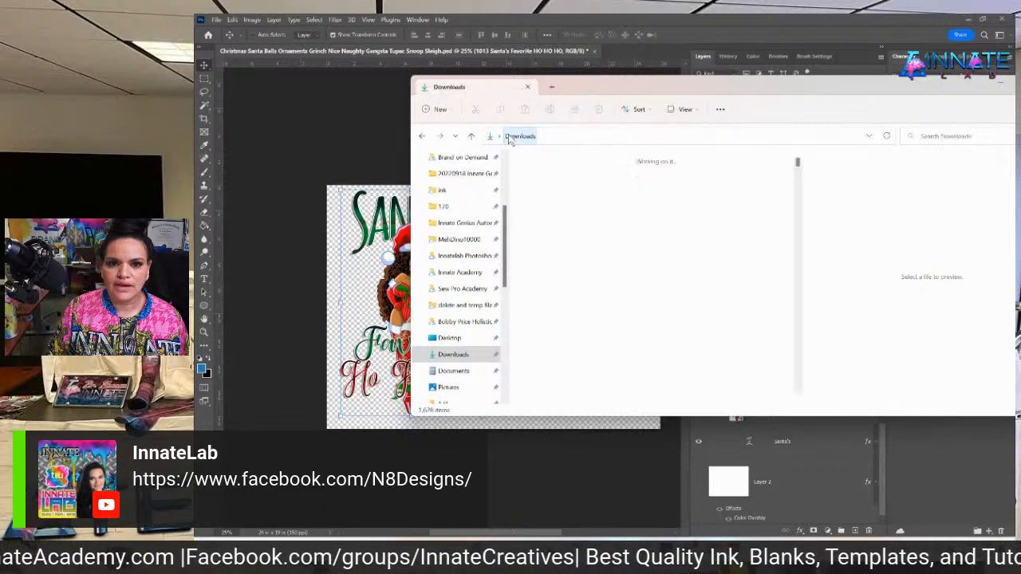
{"action": "right_click", "coordinate": [762, 369]}
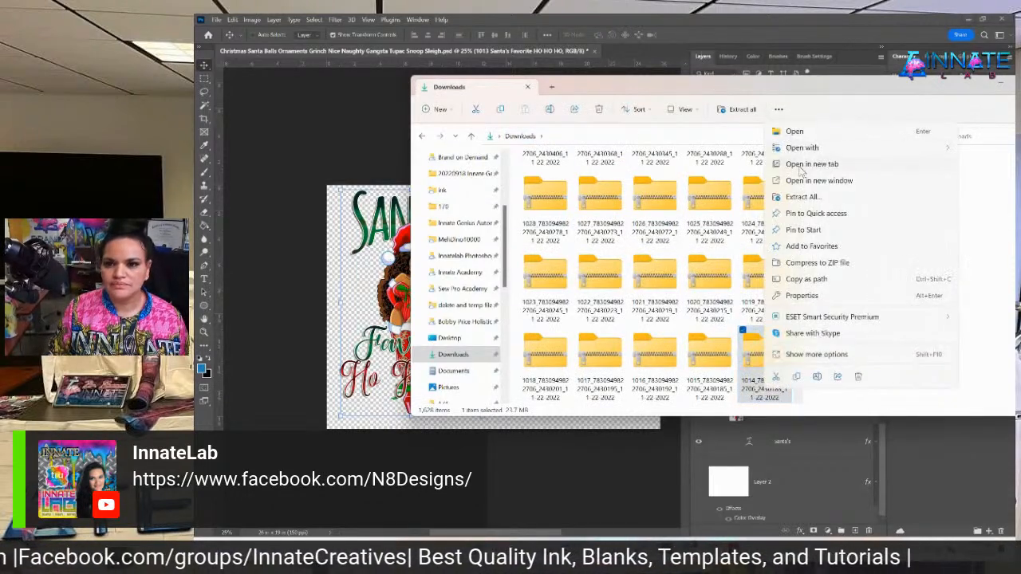
{"action": "left_click", "coordinate": [798, 198]}
{"action": "key", "text": "Return"}
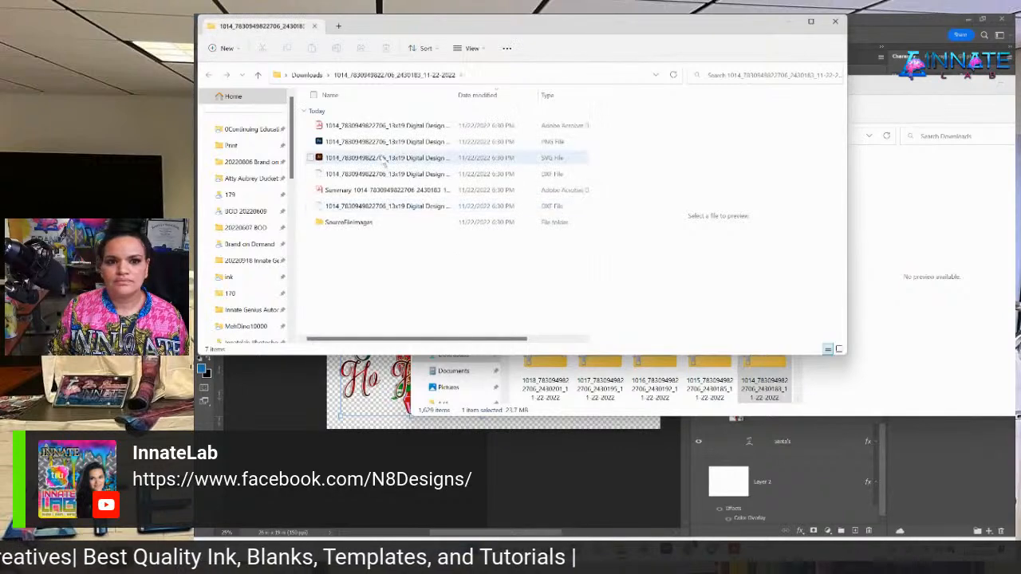
Open the extracted order's Summary PDF and review the customized area of the 13x19 Digital Design for Sublimation.
{"action": "left_click", "coordinate": [380, 194]}
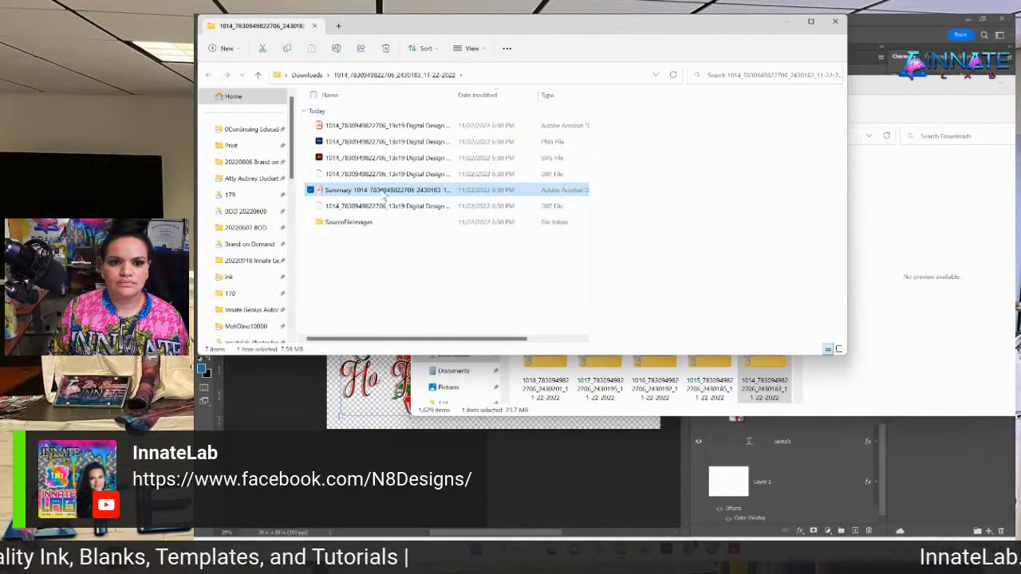
{"action": "double_click", "coordinate": [380, 191]}
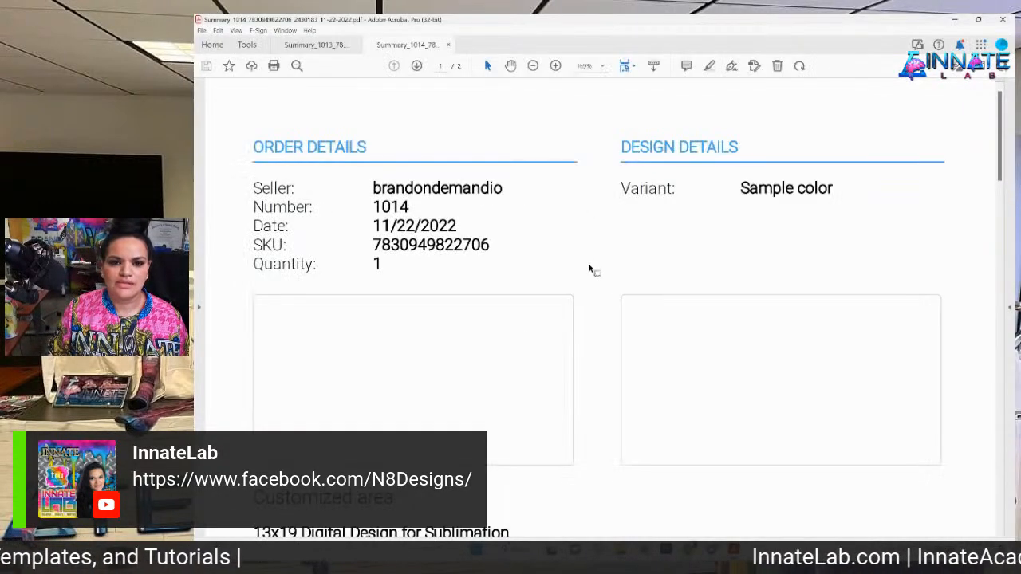
{"action": "scroll", "coordinate": [590, 270], "scroll_direction": "down", "scroll_amount": 2}
{"action": "scroll", "coordinate": [590, 270], "scroll_direction": "down", "scroll_amount": 2}
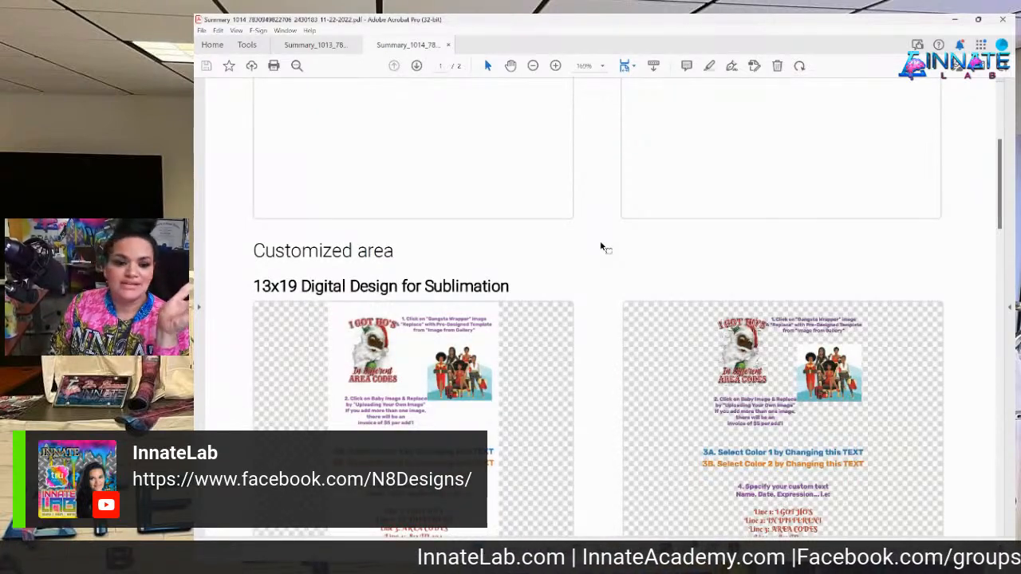
{"action": "scroll", "coordinate": [602, 267], "scroll_direction": "down", "scroll_amount": 1}
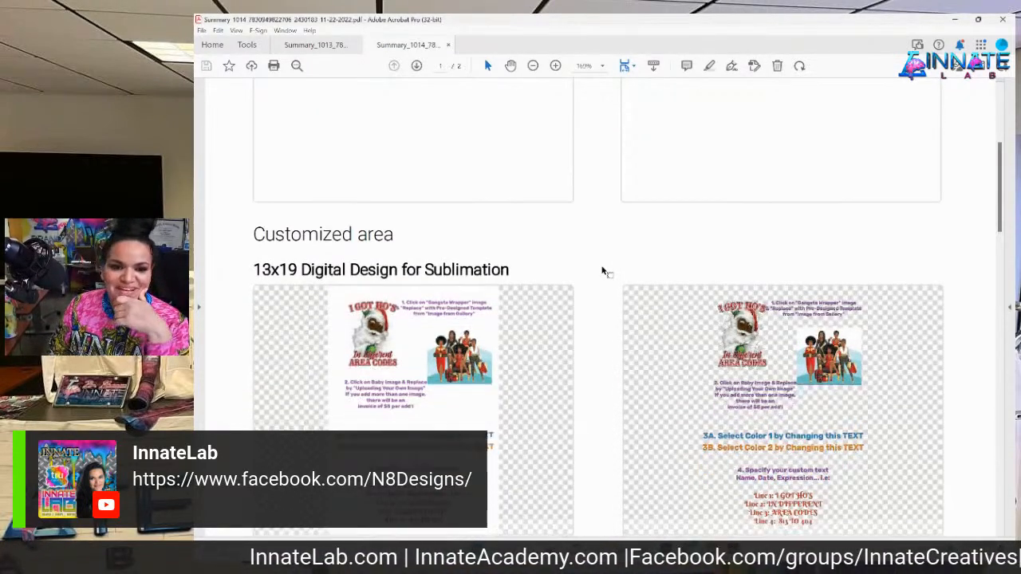
{"action": "scroll", "coordinate": [603, 274], "scroll_direction": "down", "scroll_amount": 3}
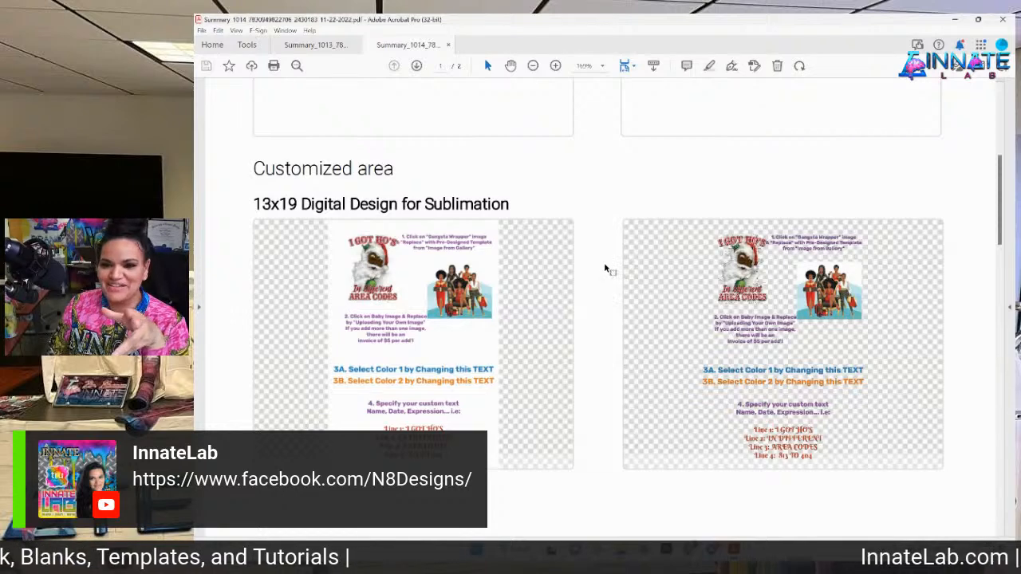
{"action": "scroll", "coordinate": [580, 467], "scroll_direction": "down", "scroll_amount": 1}
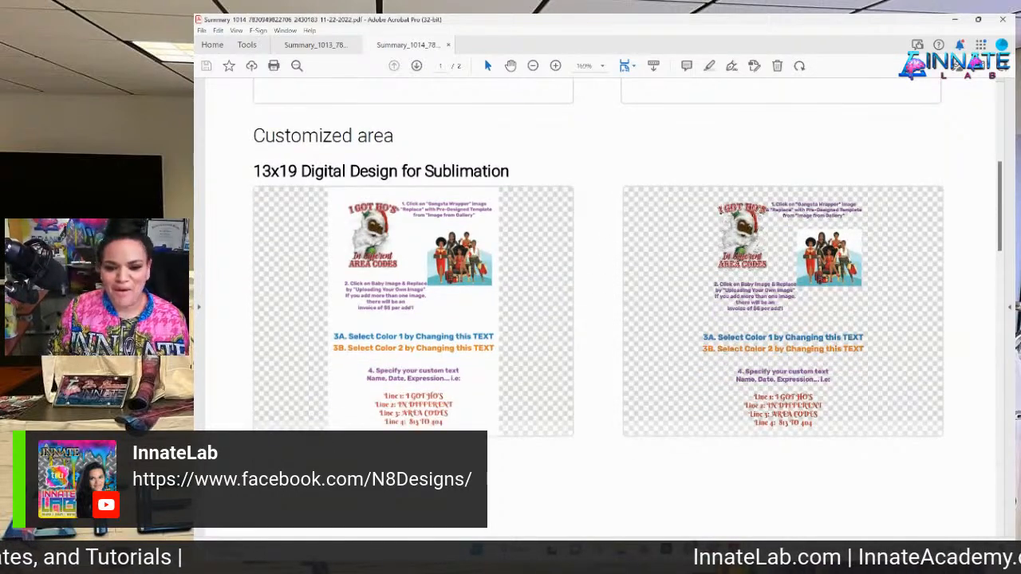
Switch to Photoshop, collapse and hide the Santa's Favorite group, and show the "I Got Hos in Different Area Codes Santa Christmas Funny" group.
{"action": "mouse_move", "coordinate": [621, 551]}
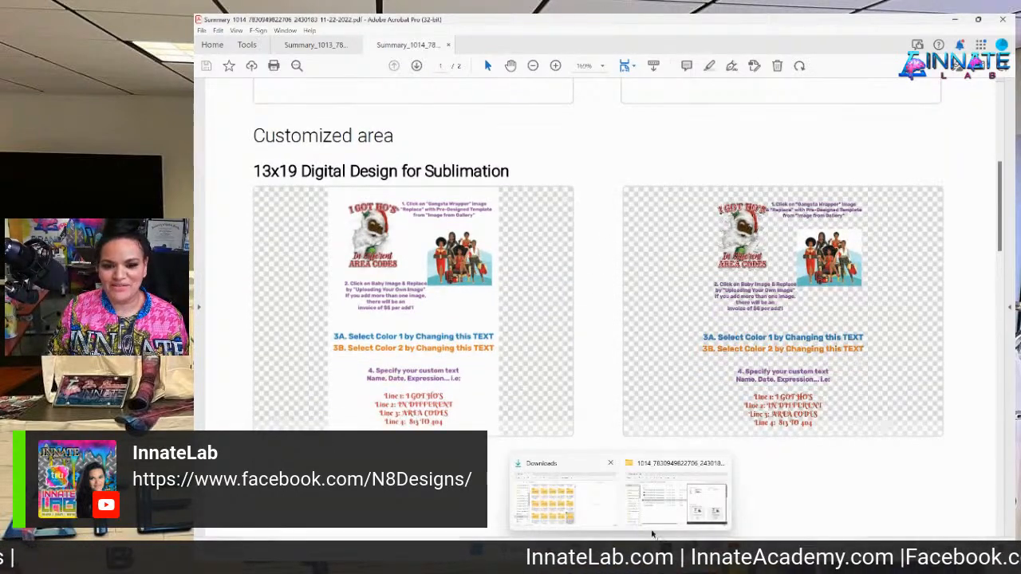
{"action": "left_click", "coordinate": [656, 550]}
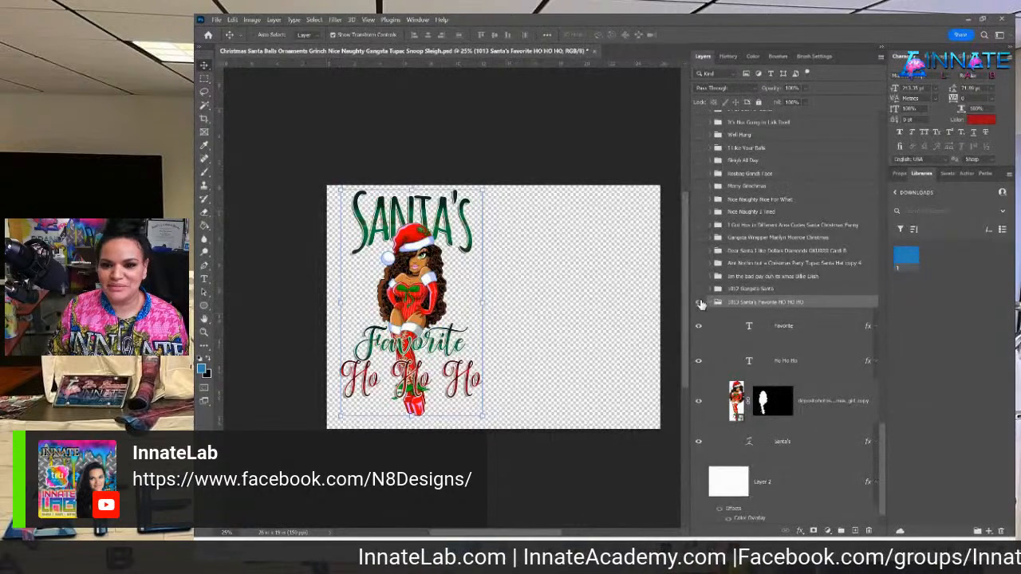
{"action": "left_click", "coordinate": [710, 303]}
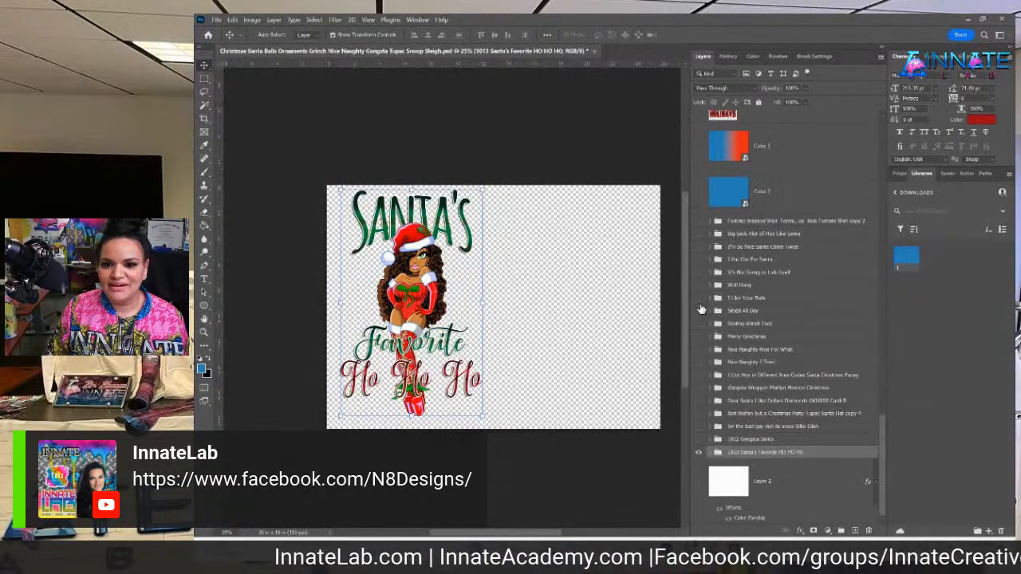
{"action": "left_click", "coordinate": [700, 452]}
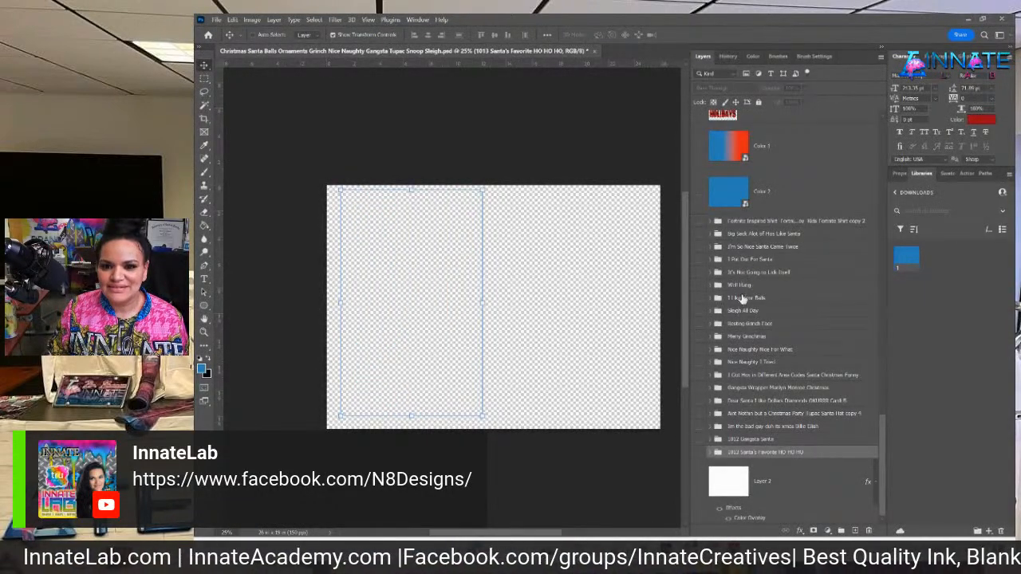
{"action": "left_click", "coordinate": [756, 376]}
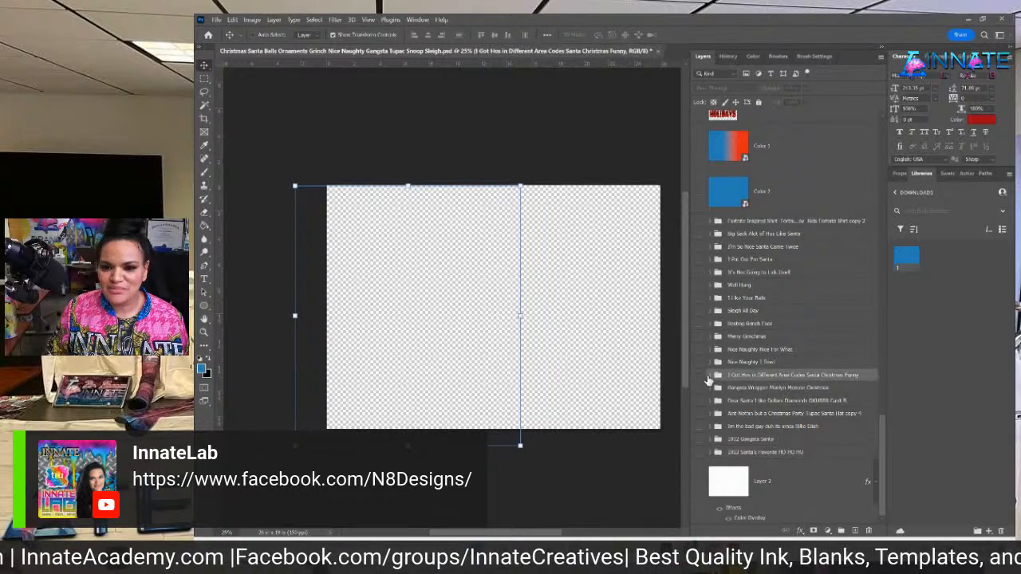
{"action": "left_click", "coordinate": [696, 375]}
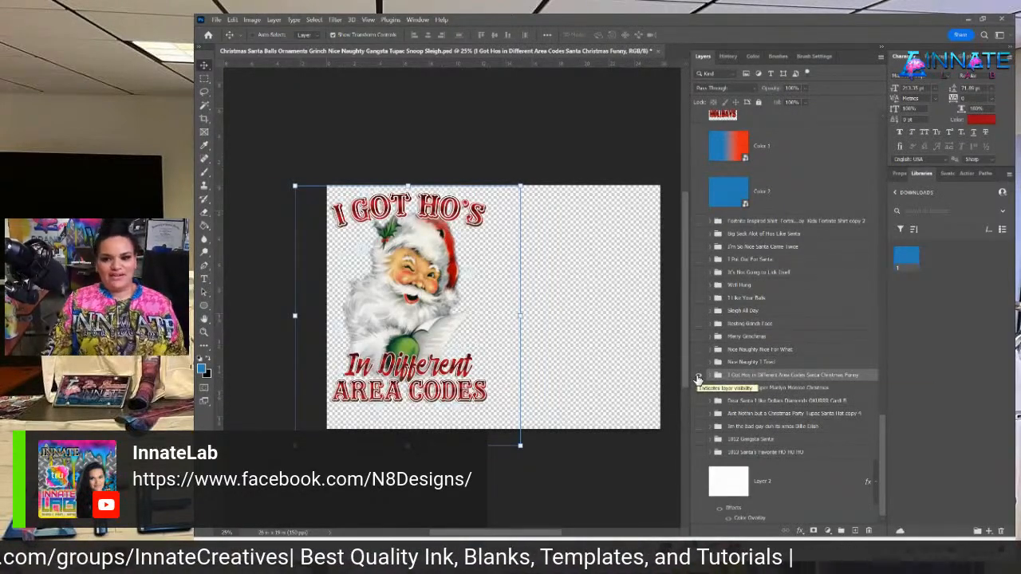
Duplicate the "I Got Hos in Different Area Codes" group and prefix the copy's name with the order number and a hyphen.
{"action": "right_click", "coordinate": [773, 381]}
{"action": "left_click", "coordinate": [829, 152]}
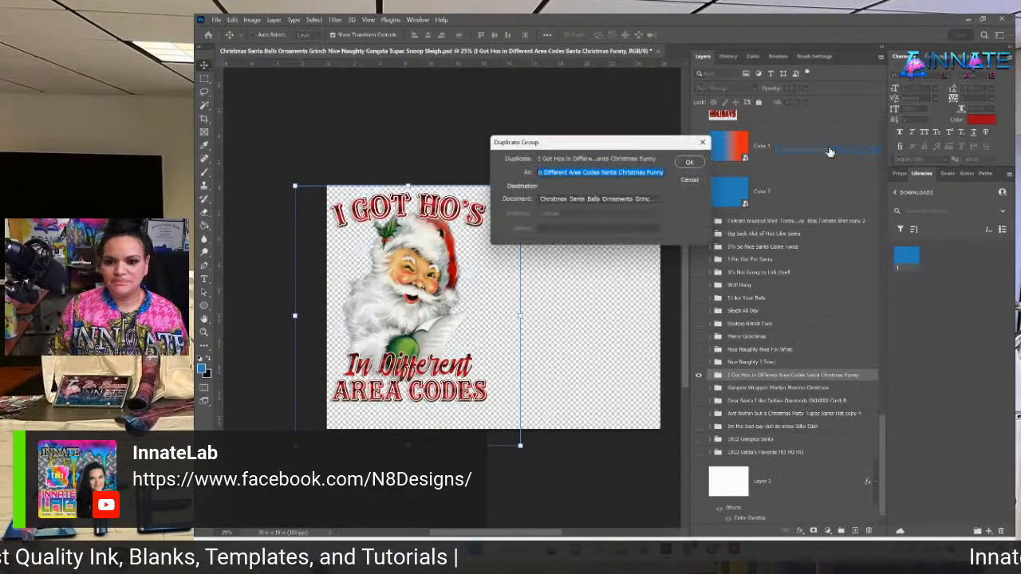
{"action": "key", "text": "Return"}
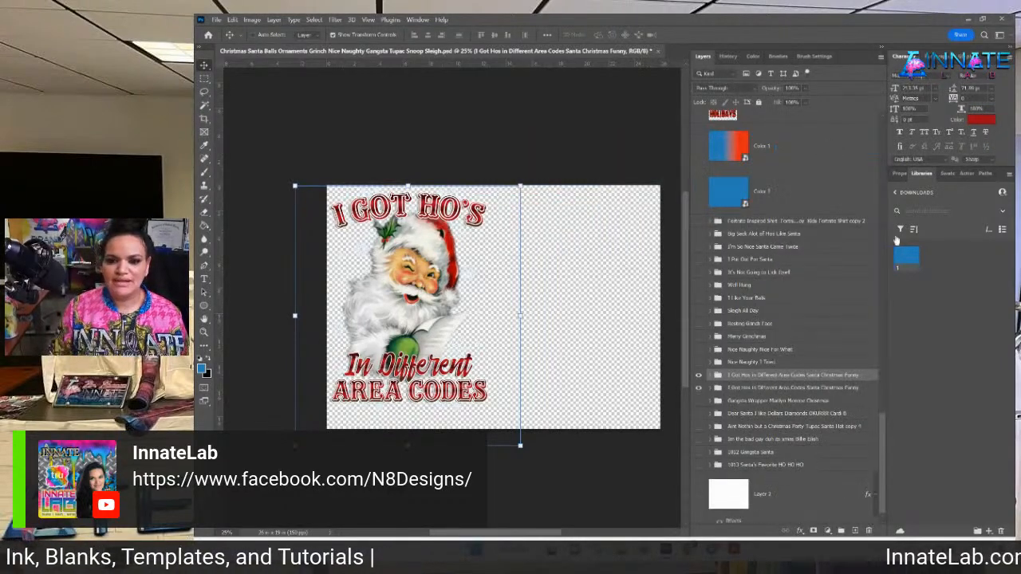
{"action": "double_click", "coordinate": [737, 376]}
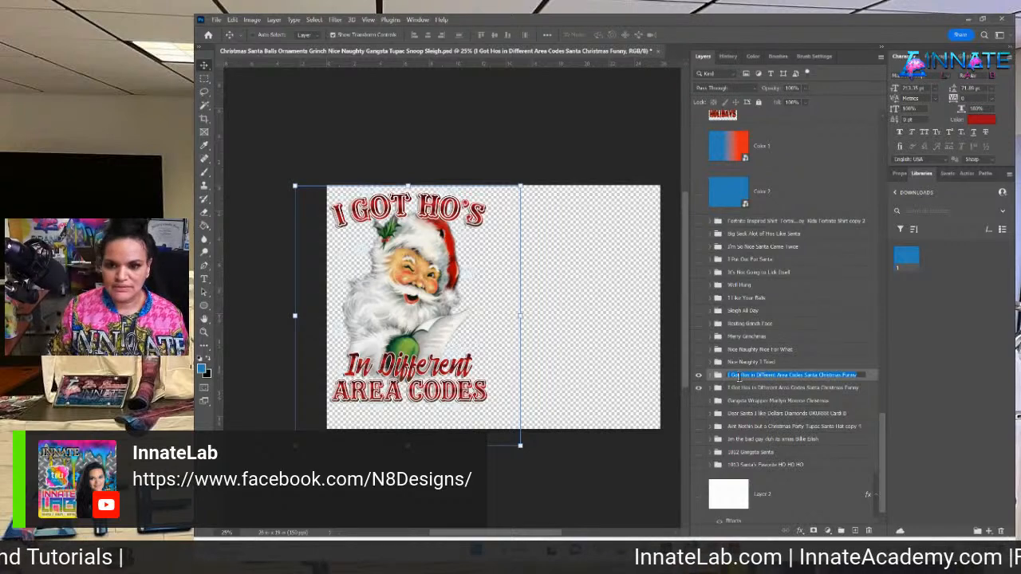
{"action": "key", "text": "Left"}
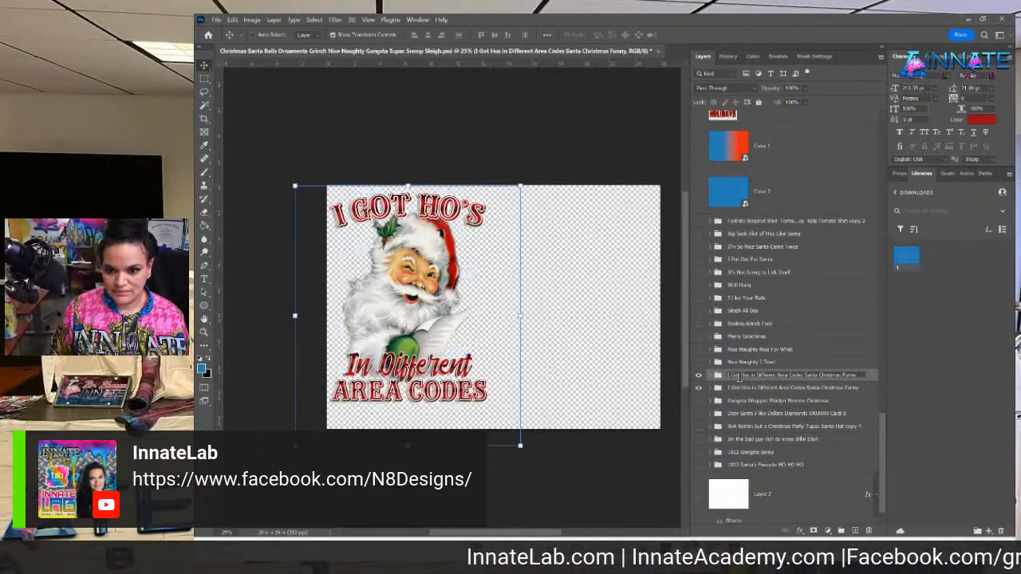
{"action": "type", "text": "10"}
{"action": "type", "text": "14 -"}
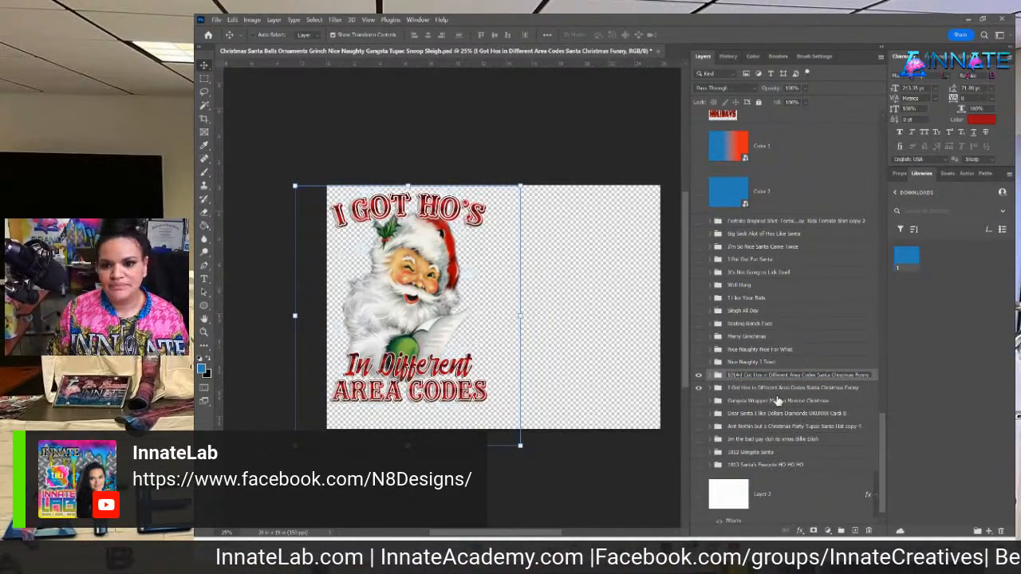
Hide the original "I Got Hos in Different Area Codes" group and select its order-numbered copy.
{"action": "left_click", "coordinate": [773, 390]}
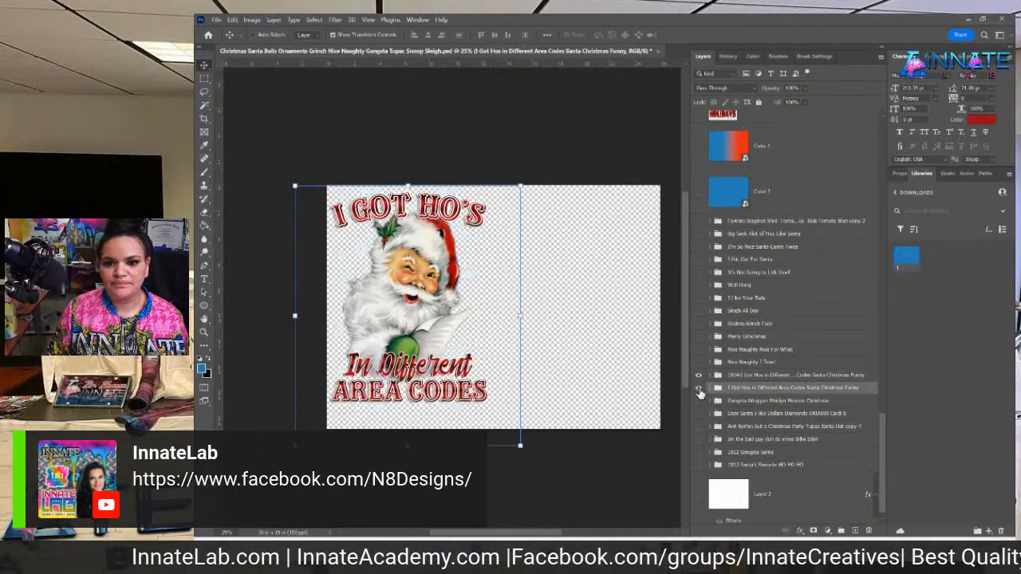
{"action": "left_click", "coordinate": [699, 389]}
{"action": "left_click", "coordinate": [755, 377]}
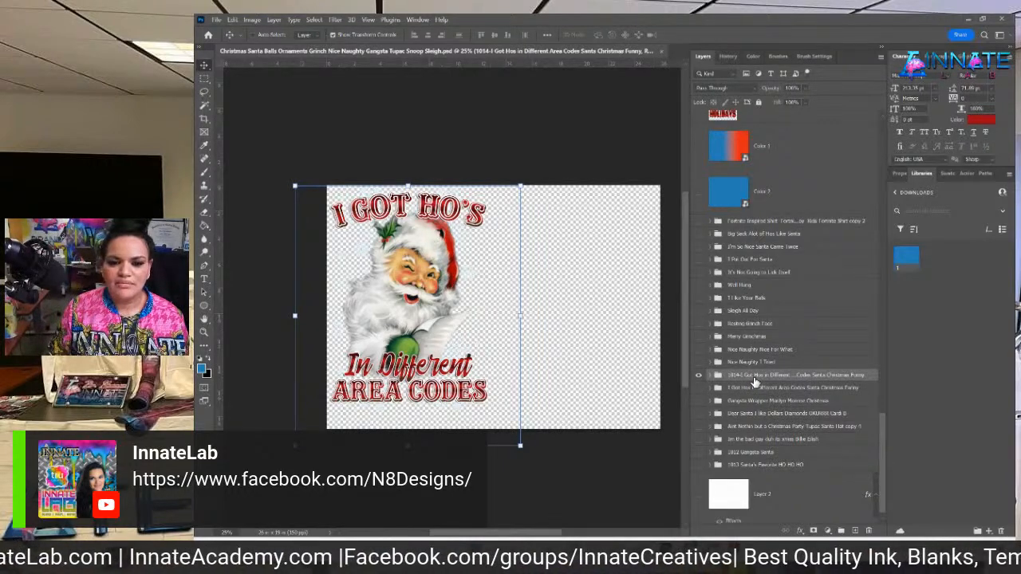
Move the order's "I Got Hos" group above the other numbered groups, and place the Santa's Favorite group above Gangsta Santa.
{"action": "scroll", "coordinate": [755, 382], "scroll_direction": "down", "scroll_amount": 1}
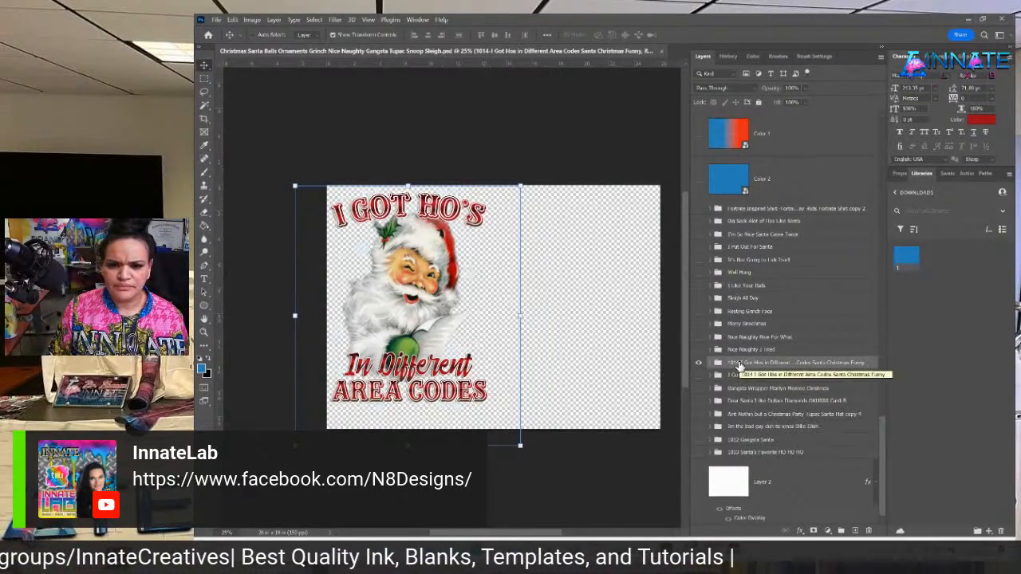
{"action": "left_click_drag", "start_coordinate": [732, 366], "coordinate": [728, 432]}
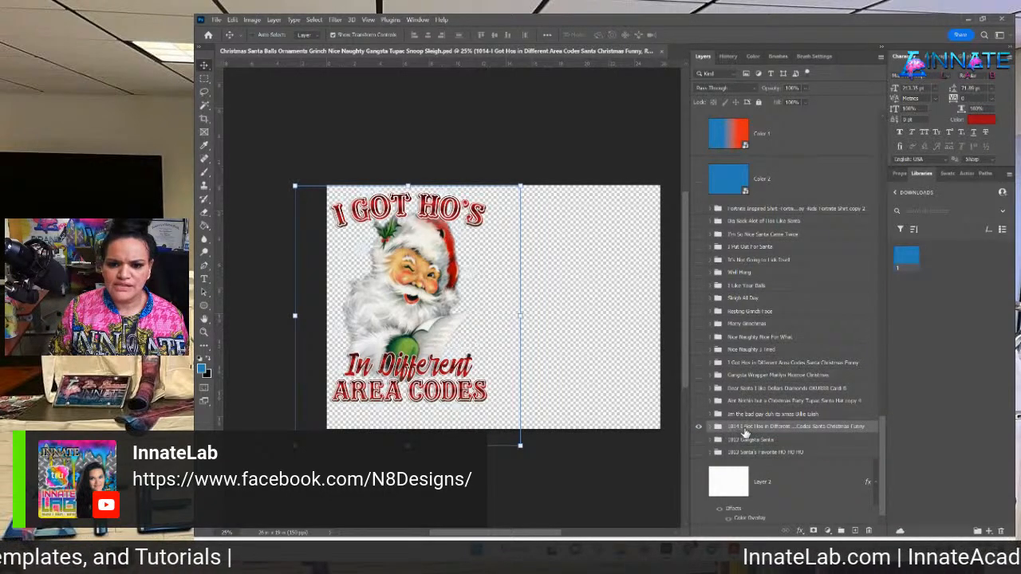
{"action": "left_click_drag", "start_coordinate": [763, 455], "coordinate": [760, 432]}
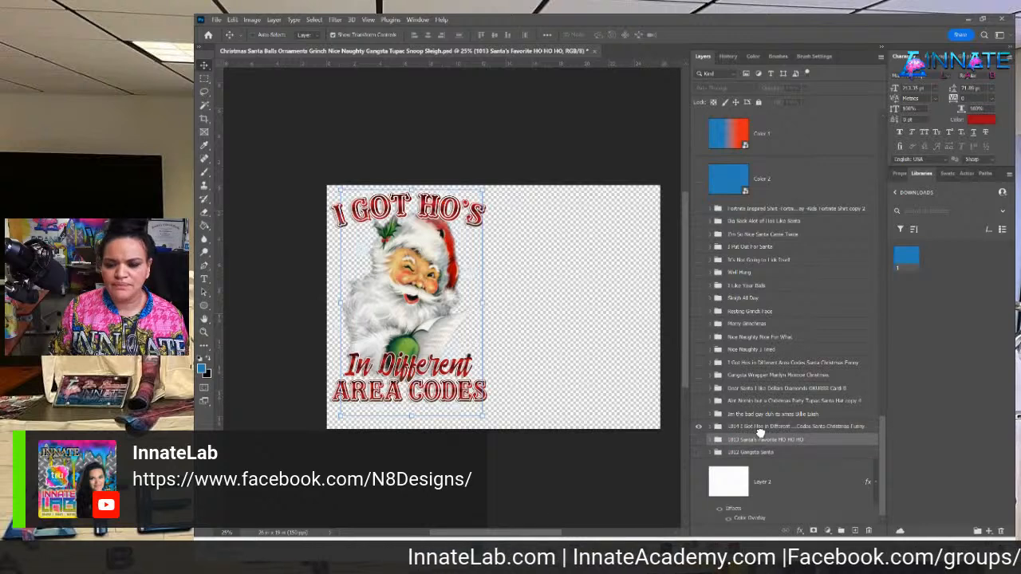
{"action": "left_click", "coordinate": [761, 429]}
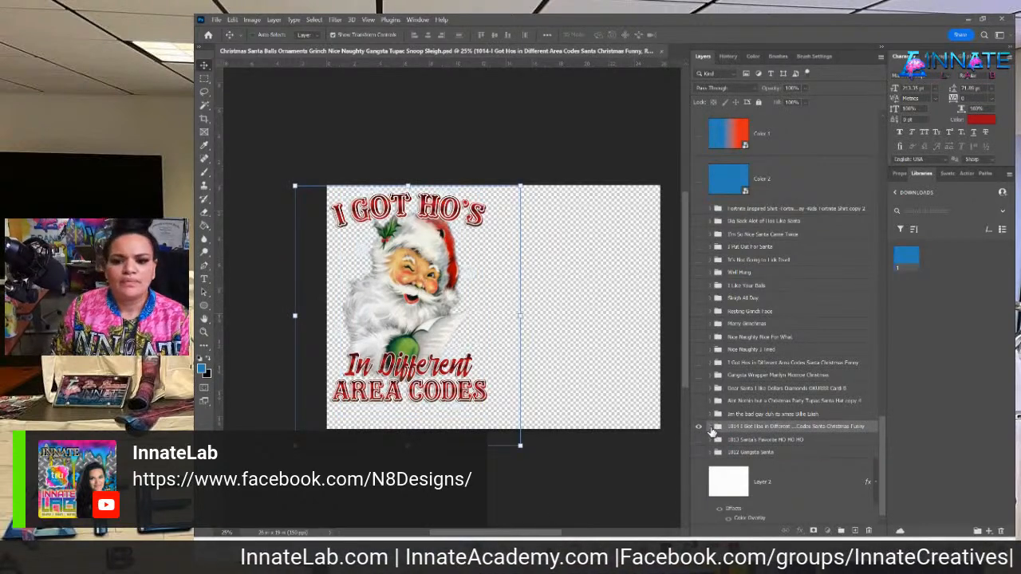
Expand the order's "I Got Hos" group and inspect its layers, checking the sunglasses and the Santa photo copy in Group 5.
{"action": "left_click", "coordinate": [710, 428]}
{"action": "scroll", "coordinate": [711, 431], "scroll_direction": "down", "scroll_amount": 5}
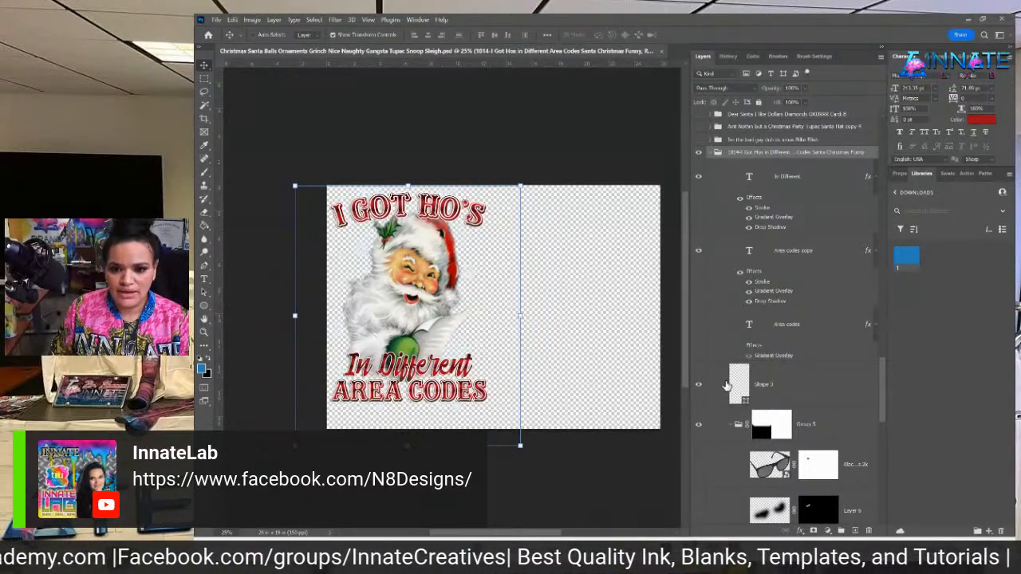
{"action": "left_click", "coordinate": [700, 468]}
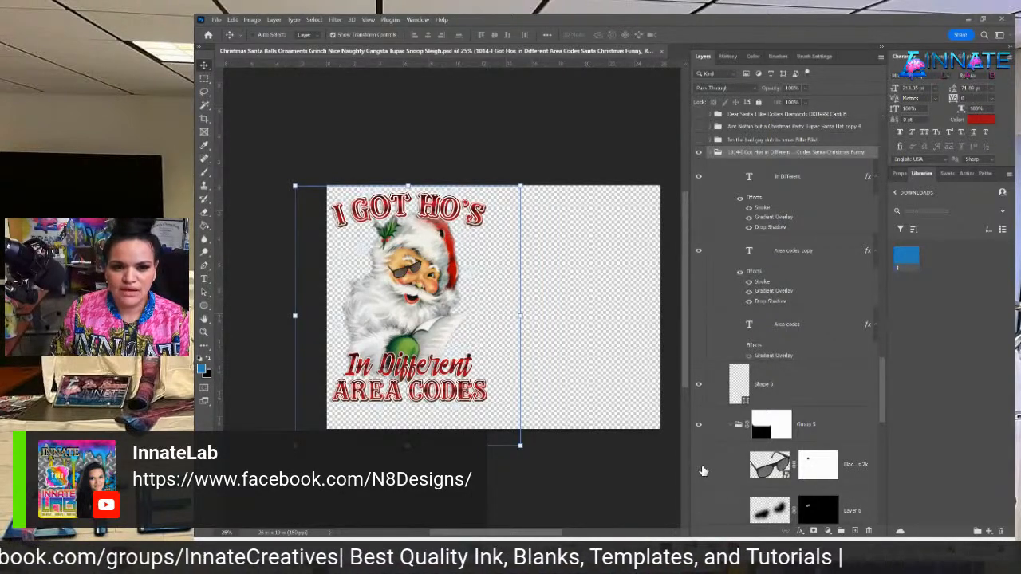
{"action": "left_click", "coordinate": [702, 464]}
{"action": "left_click", "coordinate": [818, 438]}
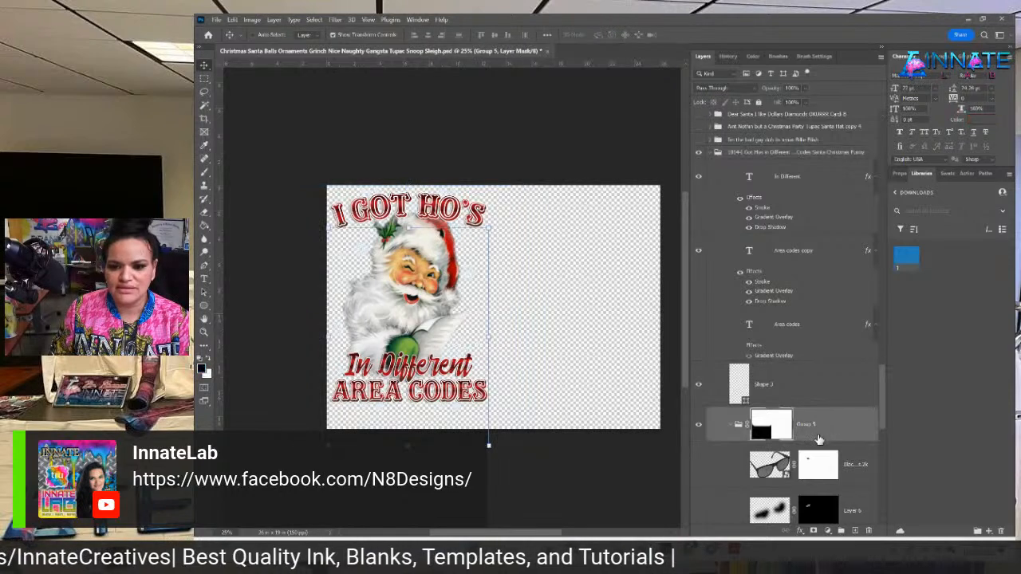
{"action": "scroll", "coordinate": [819, 438], "scroll_direction": "down", "scroll_amount": 2}
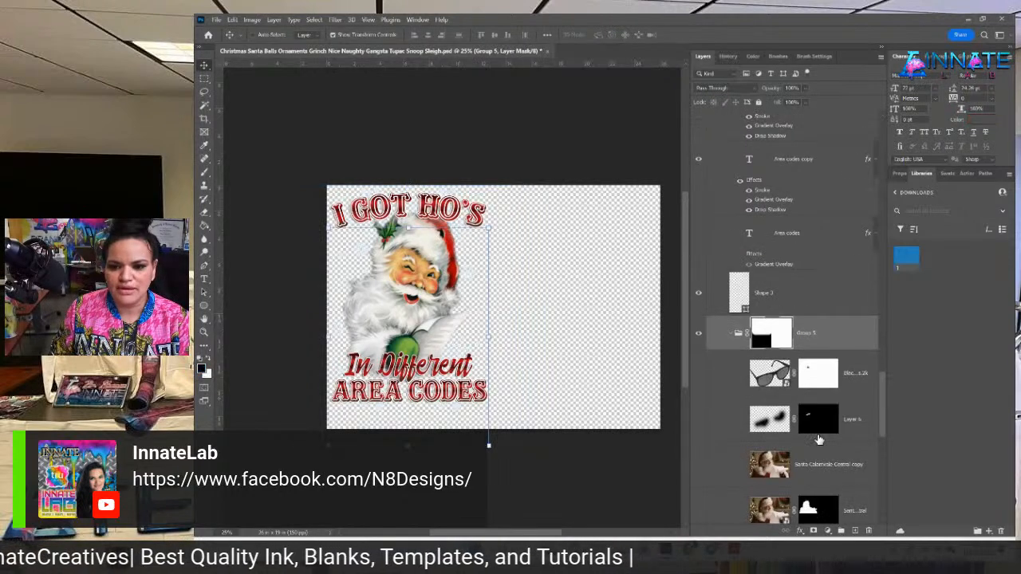
{"action": "left_click", "coordinate": [700, 465]}
{"action": "left_click", "coordinate": [701, 466]}
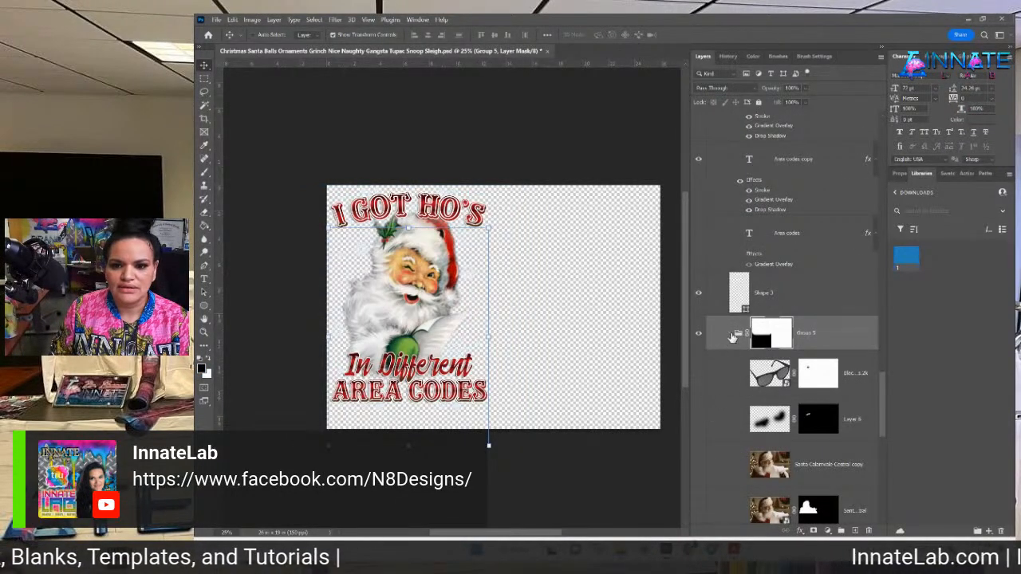
{"action": "scroll", "coordinate": [768, 403], "scroll_direction": "down", "scroll_amount": 6}
{"action": "scroll", "coordinate": [770, 404], "scroll_direction": "up", "scroll_amount": 5}
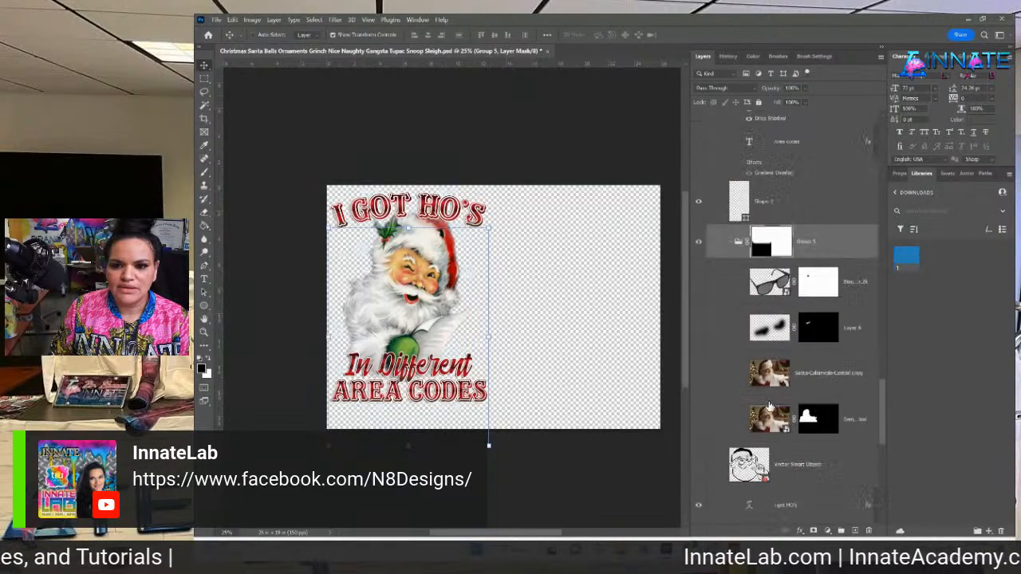
Collapse Group 5, delete its layer mask, and delete the Vector Smart Object layer below it.
{"action": "left_click", "coordinate": [733, 291]}
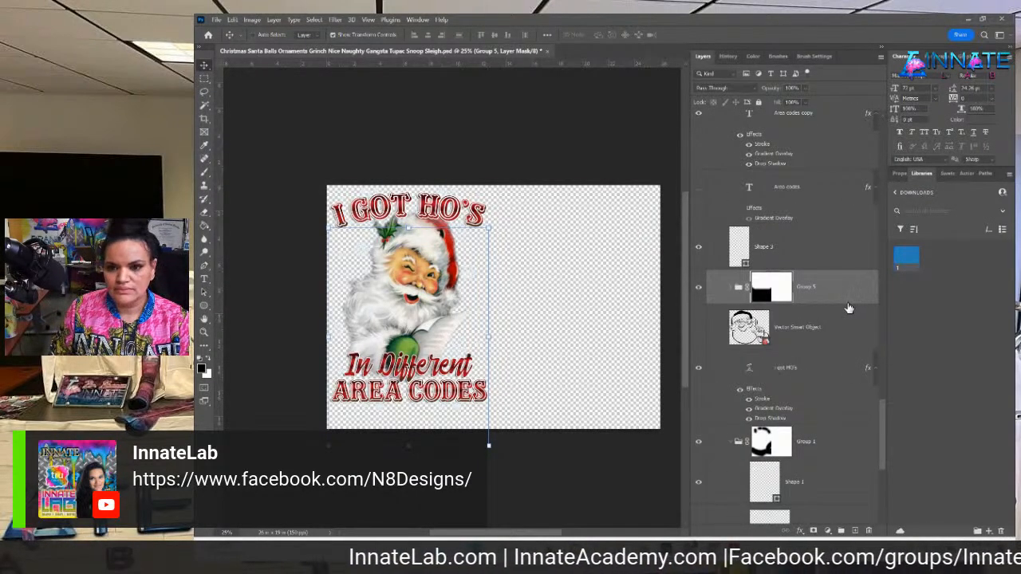
{"action": "key", "text": "Delete"}
{"action": "left_click", "coordinate": [816, 310]}
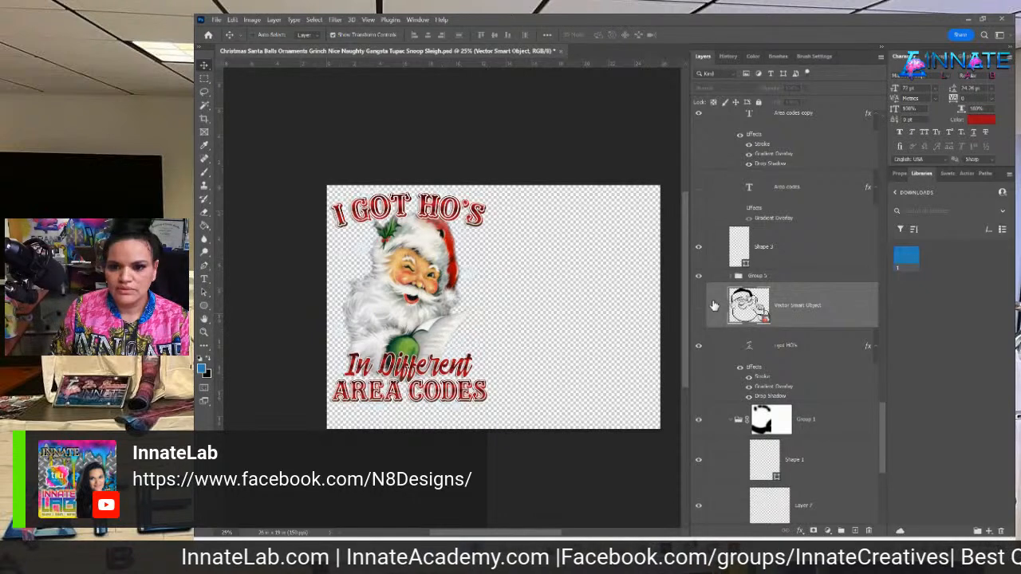
{"action": "key", "text": "Delete"}
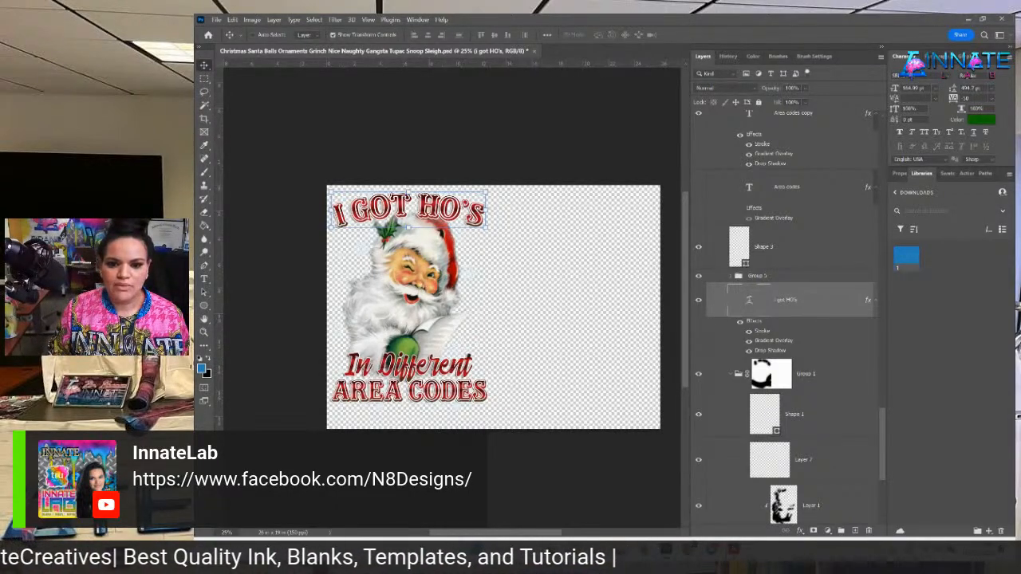
Switch to the current order's Summary PDF in Acrobat and review the requested text lines and the design item details.
{"action": "mouse_move", "coordinate": [734, 550]}
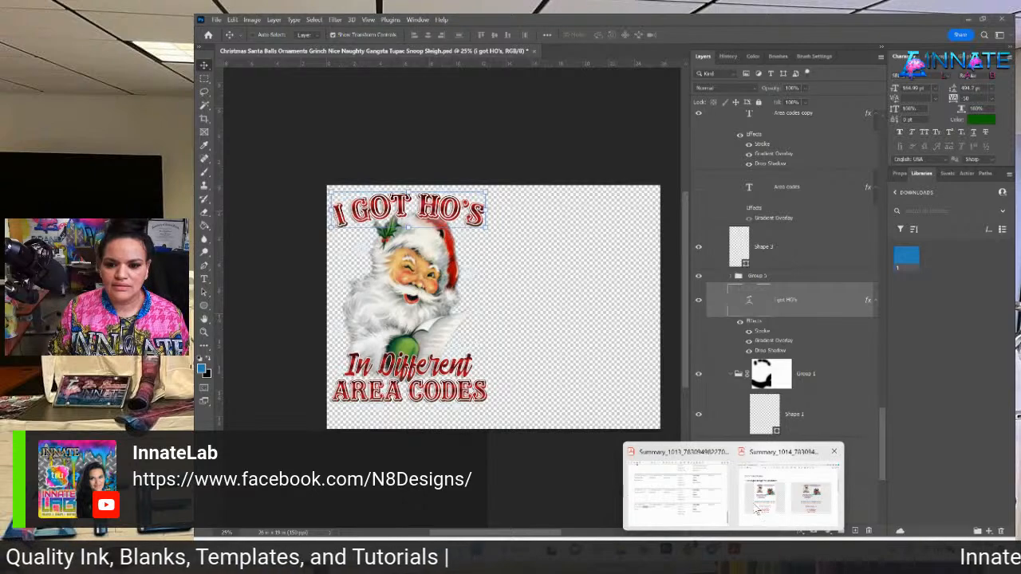
{"action": "left_click", "coordinate": [758, 510]}
{"action": "scroll", "coordinate": [691, 351], "scroll_direction": "down", "scroll_amount": 1}
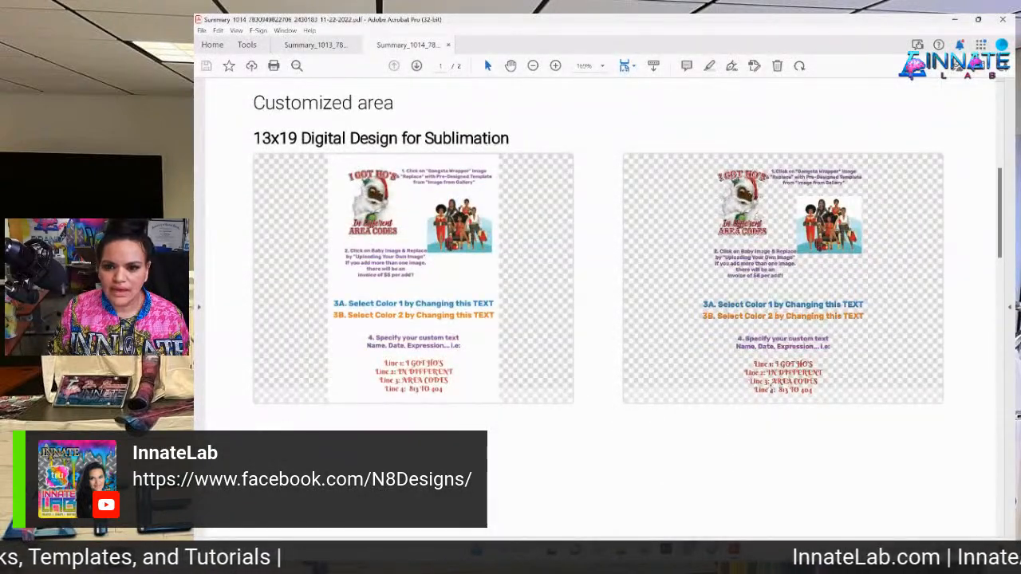
{"action": "scroll", "coordinate": [764, 390], "scroll_direction": "down", "scroll_amount": 10}
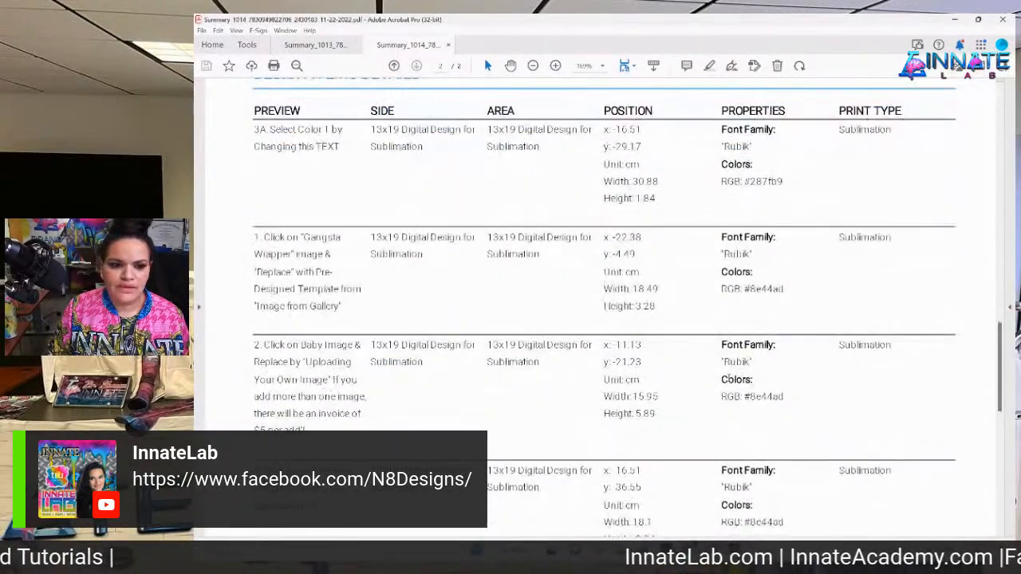
Copy the requested Line 4 text from the order summary's custom text item and switch back to Photoshop.
{"action": "scroll", "coordinate": [729, 379], "scroll_direction": "down", "scroll_amount": 6}
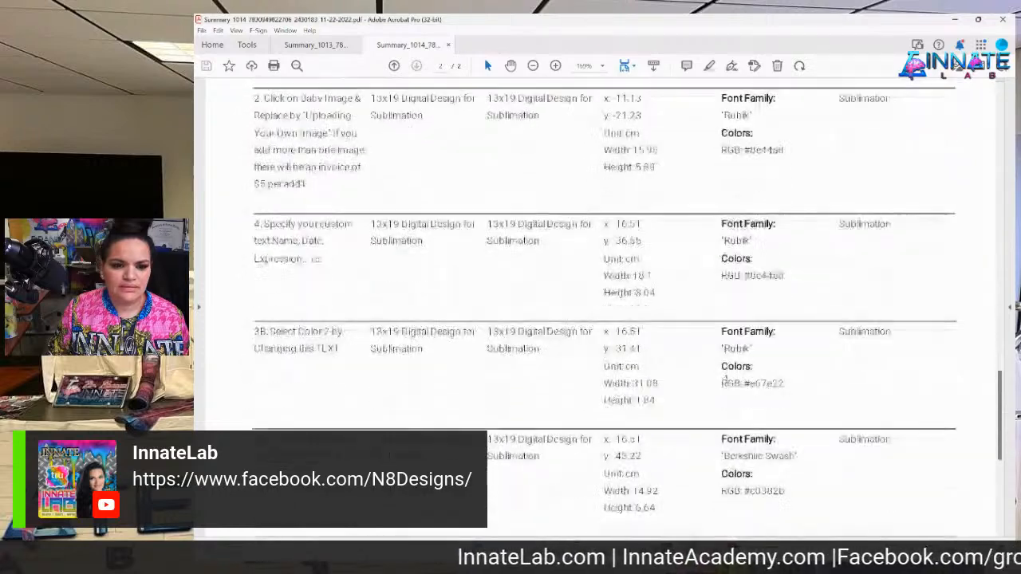
{"action": "scroll", "coordinate": [726, 381], "scroll_direction": "down", "scroll_amount": 1}
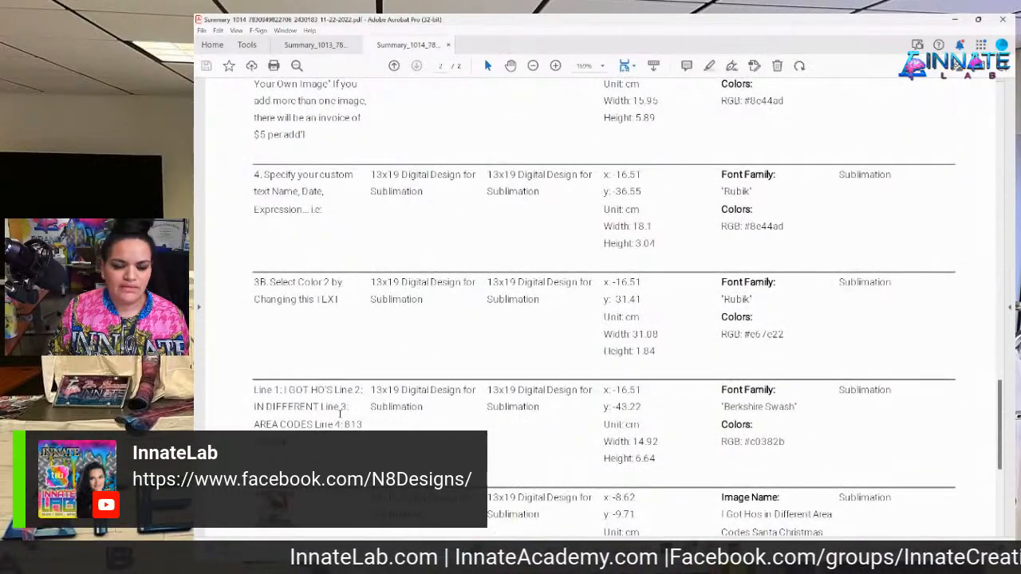
{"action": "left_click_drag", "start_coordinate": [345, 425], "coordinate": [296, 447]}
{"action": "left_click", "coordinate": [342, 426]}
{"action": "right_click", "coordinate": [294, 443]}
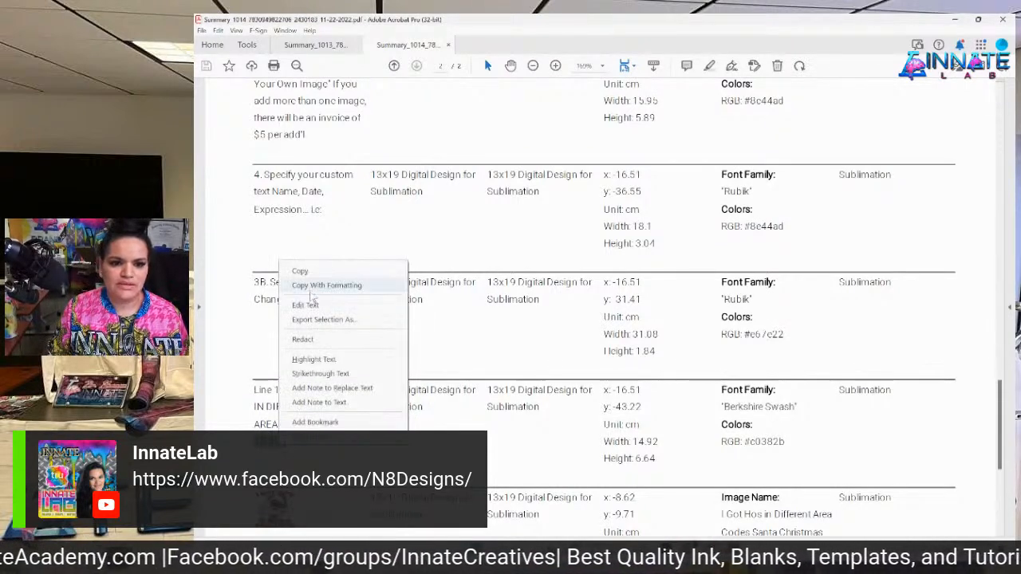
{"action": "left_click", "coordinate": [311, 274]}
{"action": "left_click", "coordinate": [710, 549]}
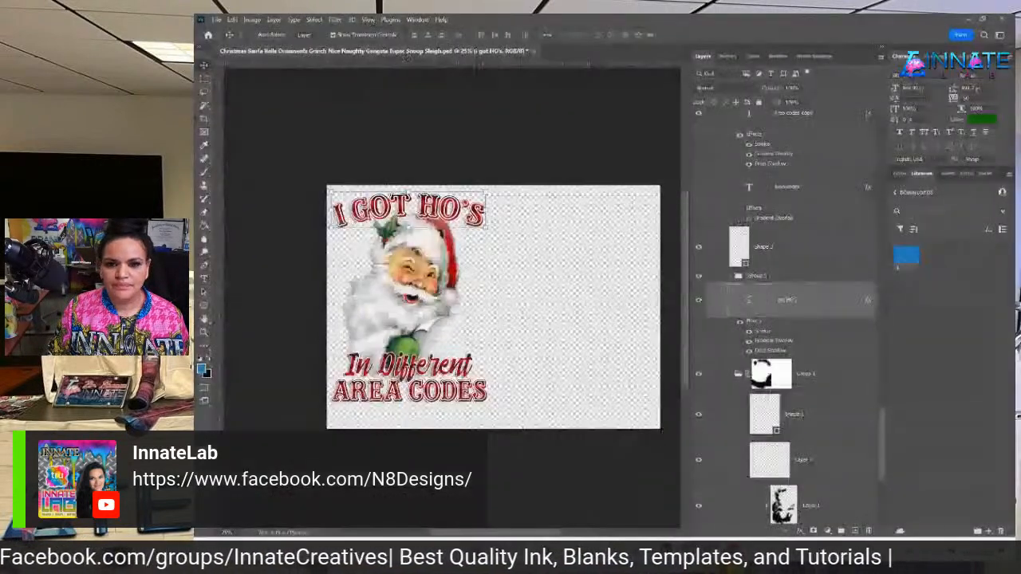
Duplicate the "In Different" text layer below "AREA CODES" and change the copy's text to "813 TO 404".
{"action": "right_click", "coordinate": [447, 371]}
{"action": "left_click", "coordinate": [451, 375]}
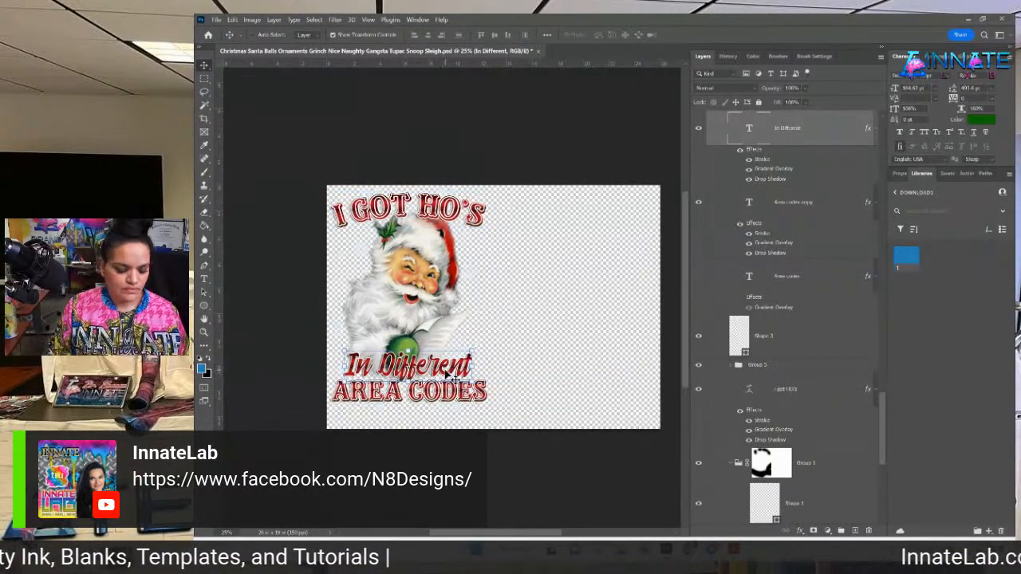
{"action": "left_click_drag", "start_coordinate": [438, 375], "coordinate": [438, 428]}
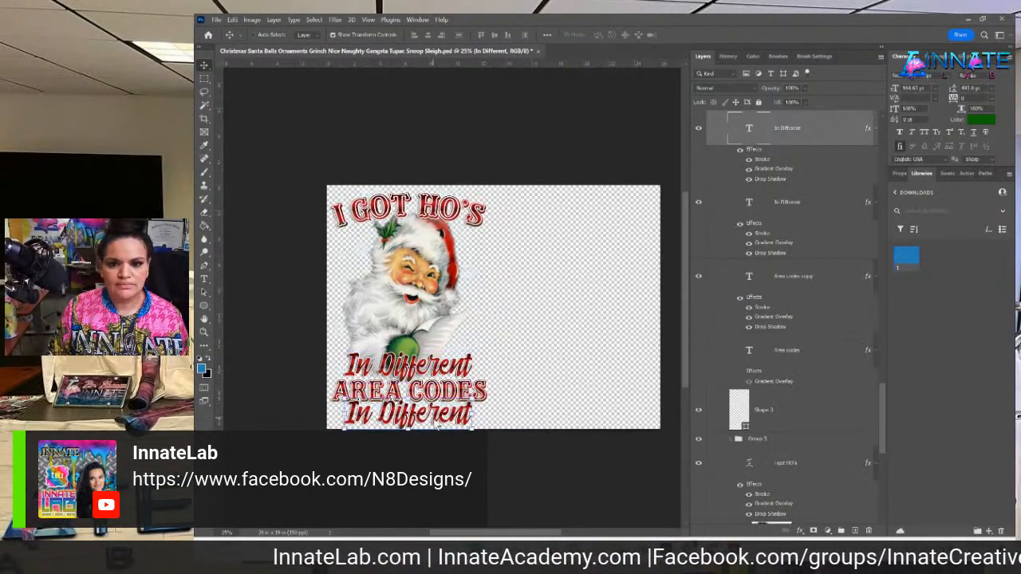
{"action": "double_click", "coordinate": [748, 135]}
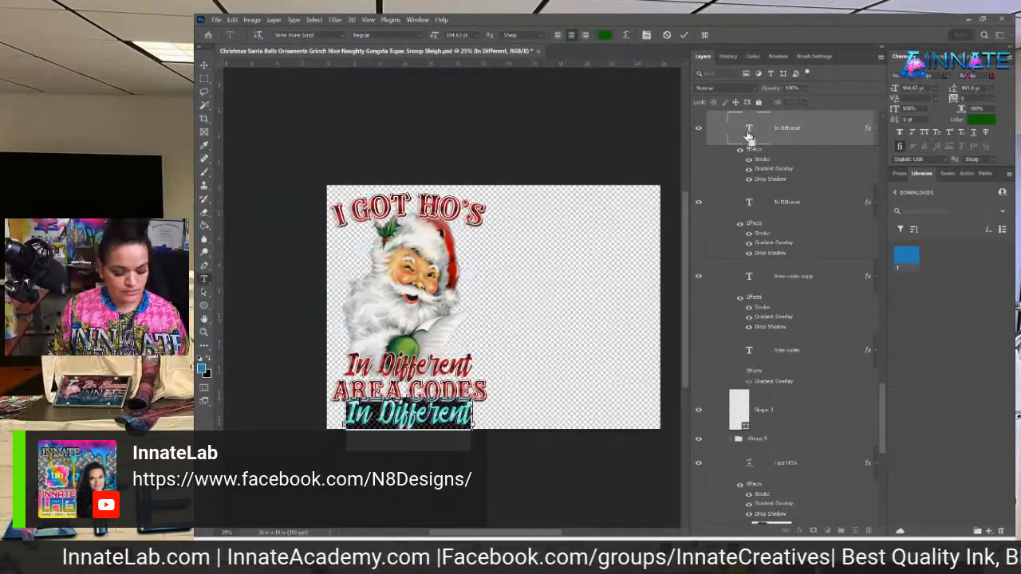
{"action": "type", "text": "813TO 404"}
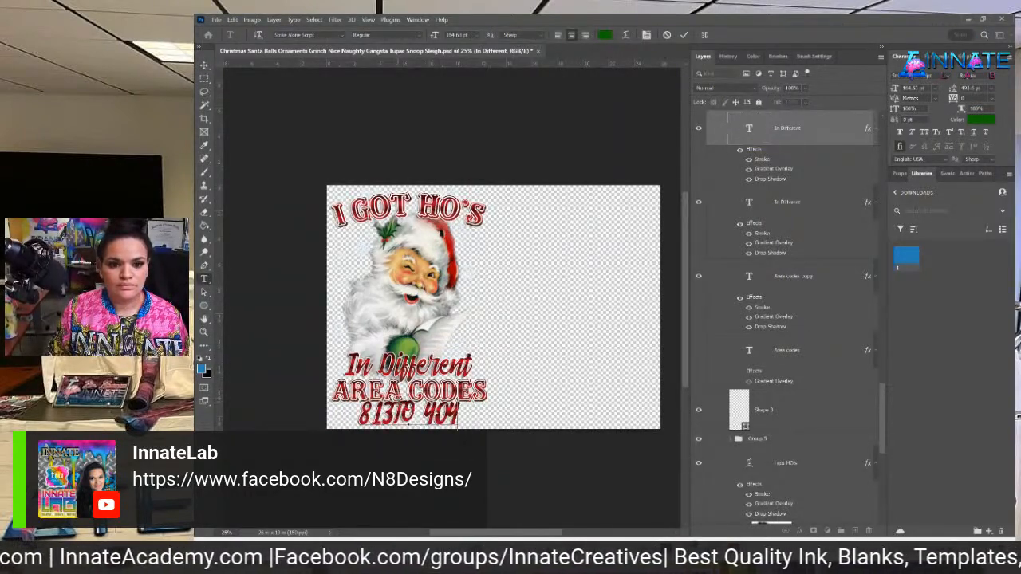
{"action": "left_click", "coordinate": [397, 412]}
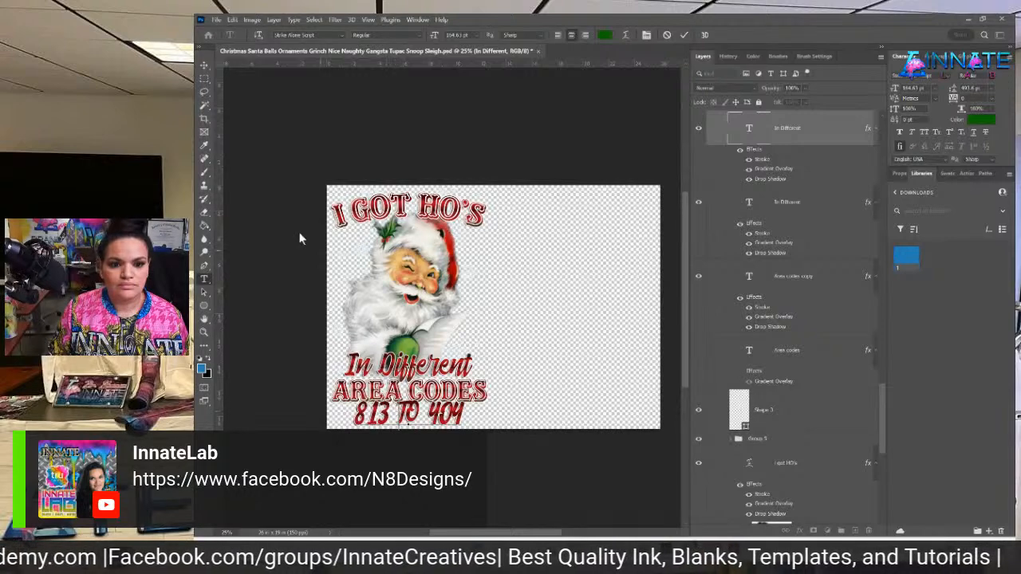
{"action": "left_click", "coordinate": [205, 65]}
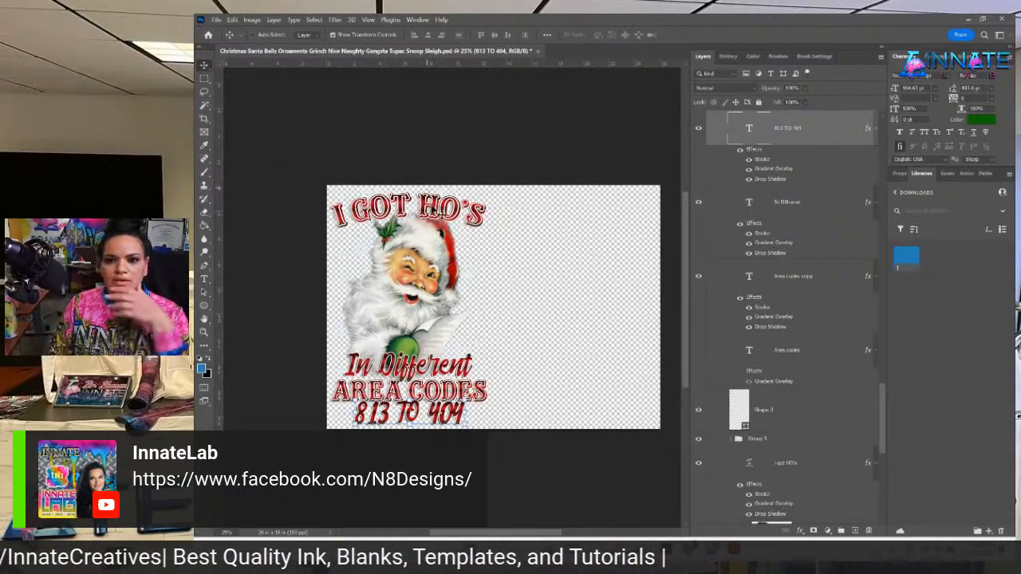
Find the Color 1 and Color 2 smart objects in the layer stack and open the contents of Color 1.
{"action": "mouse_move", "coordinate": [684, 533]}
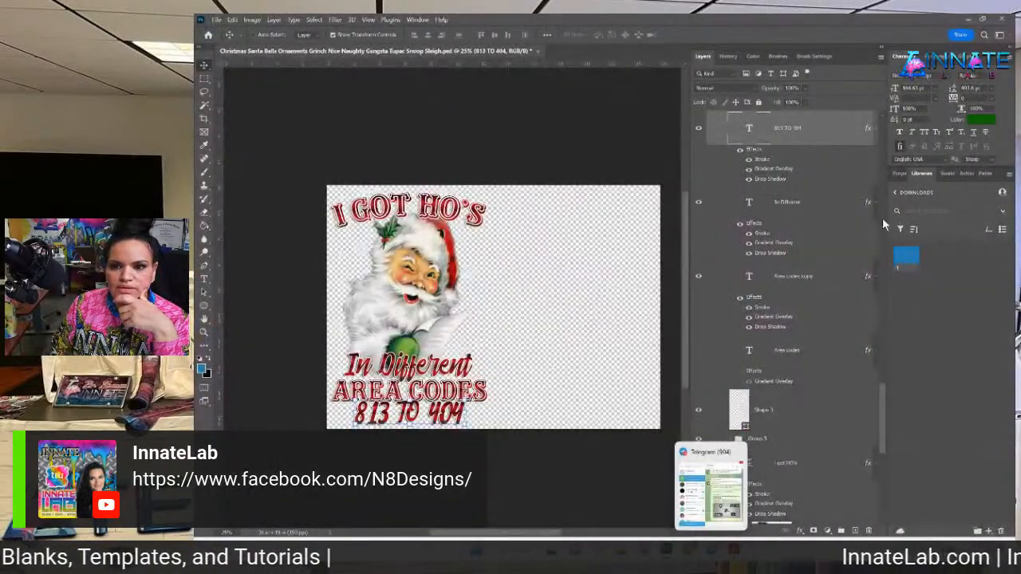
{"action": "left_click", "coordinate": [823, 237]}
{"action": "scroll", "coordinate": [805, 288], "scroll_direction": "up", "scroll_amount": 2}
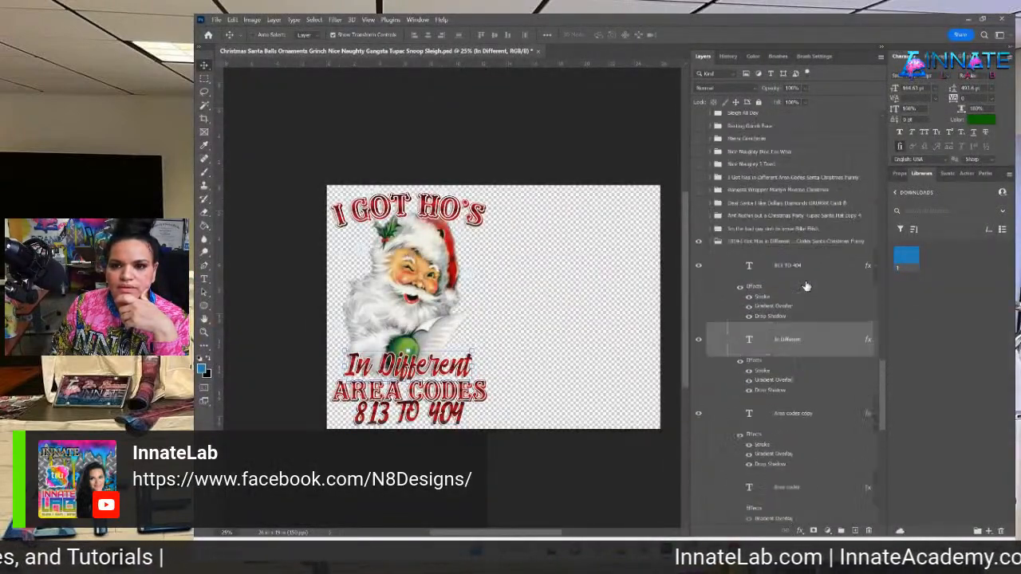
{"action": "scroll", "coordinate": [806, 285], "scroll_direction": "up", "scroll_amount": 10}
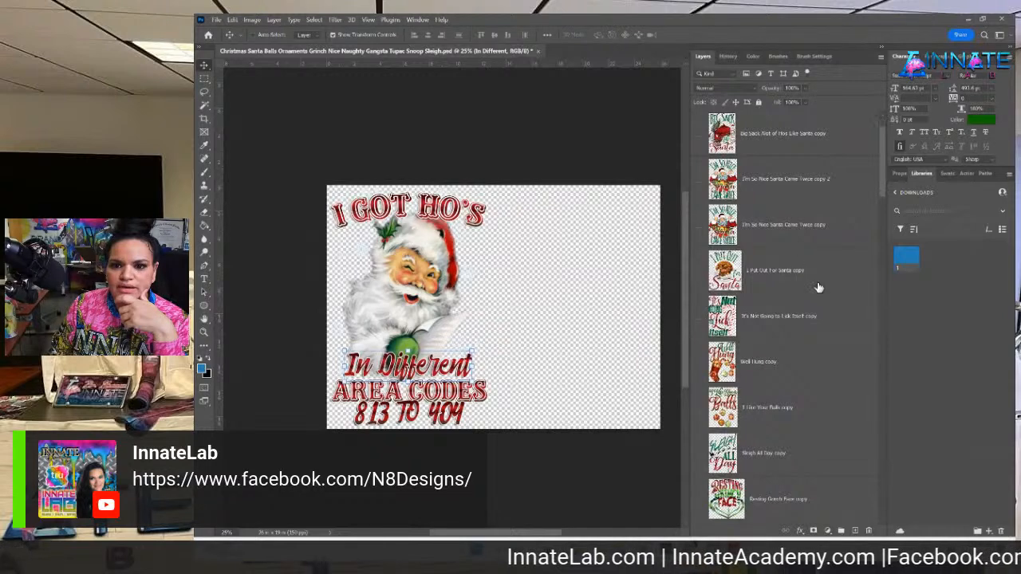
{"action": "scroll", "coordinate": [817, 288], "scroll_direction": "down", "scroll_amount": 10}
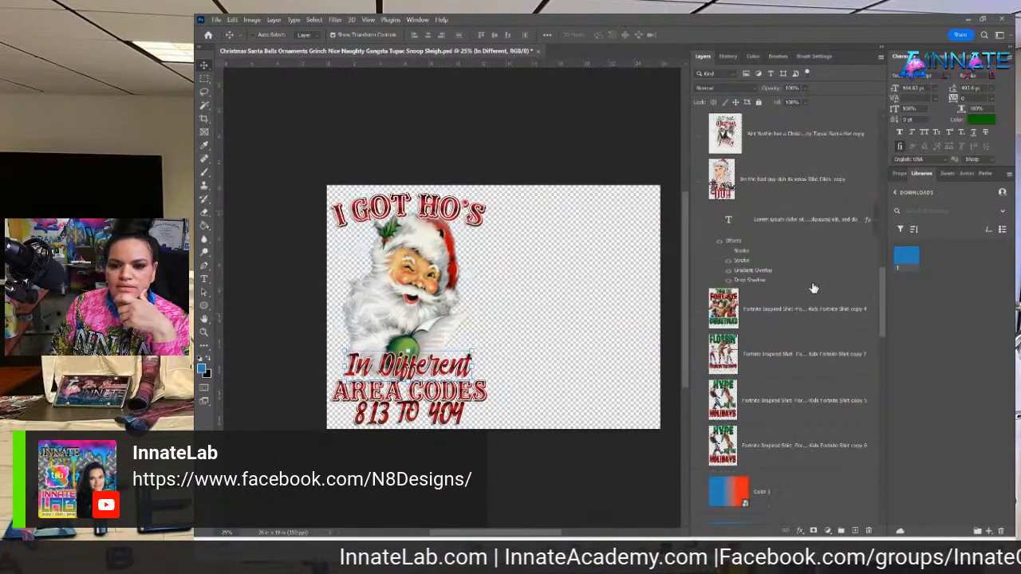
{"action": "scroll", "coordinate": [814, 289], "scroll_direction": "down", "scroll_amount": 4}
{"action": "left_click", "coordinate": [767, 316]}
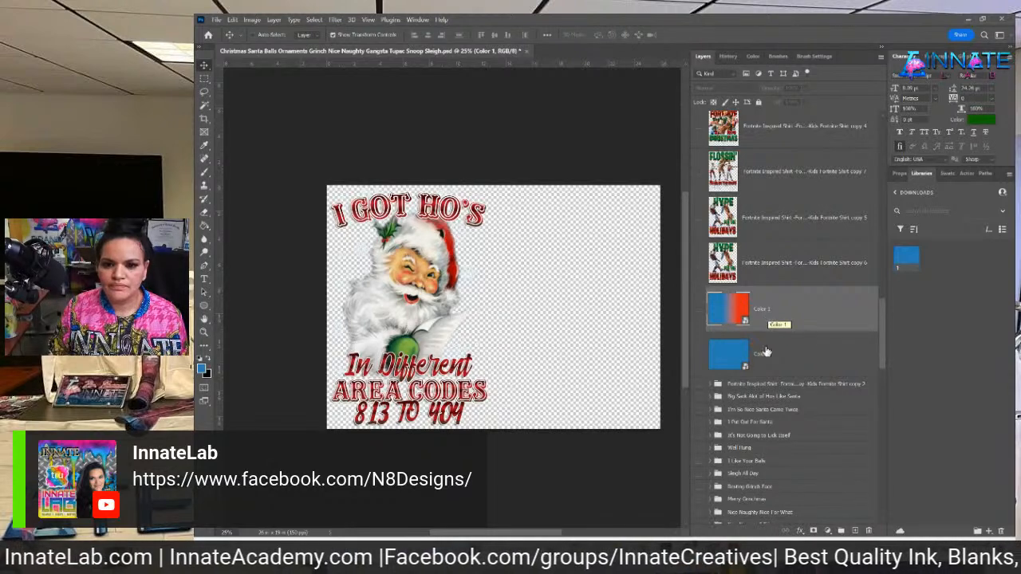
{"action": "scroll", "coordinate": [766, 329], "scroll_direction": "down", "scroll_amount": 2}
{"action": "scroll", "coordinate": [766, 330], "scroll_direction": "down", "scroll_amount": 2}
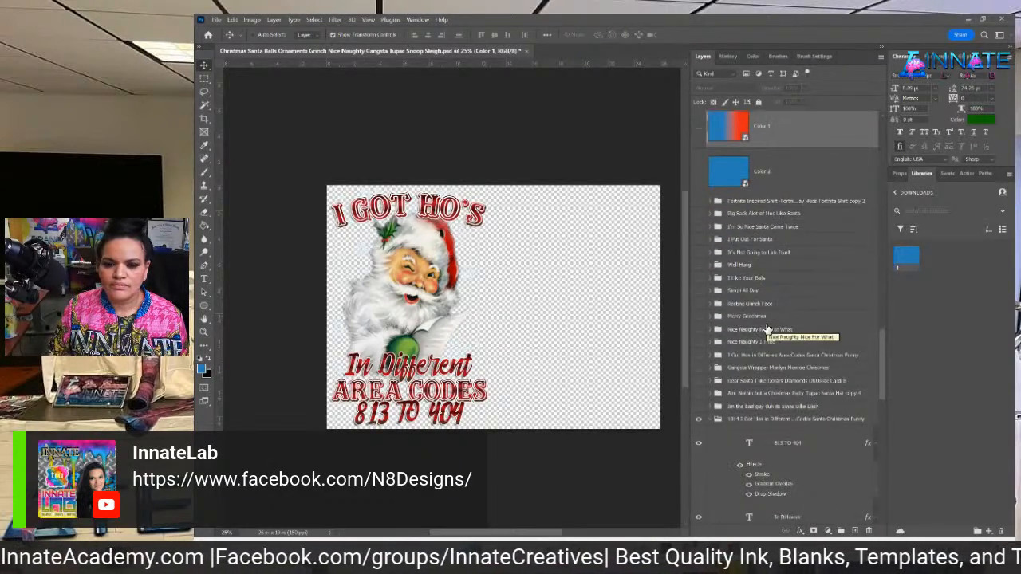
{"action": "double_click", "coordinate": [727, 175]}
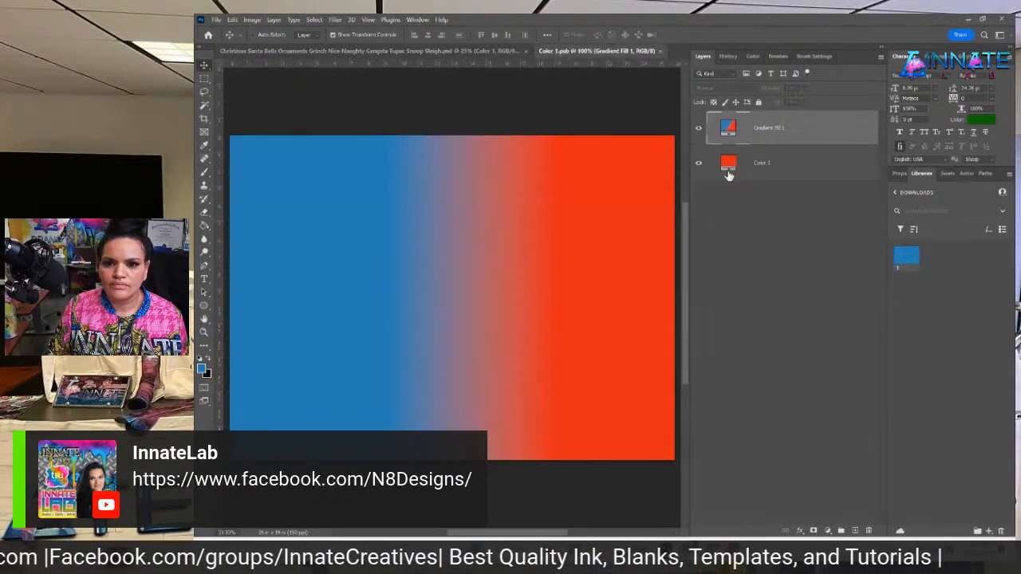
Hide the gradient fill in Color 1, set its solid fill to red #c32515, and save and close the smart object.
{"action": "left_click", "coordinate": [699, 127]}
{"action": "left_click", "coordinate": [771, 165]}
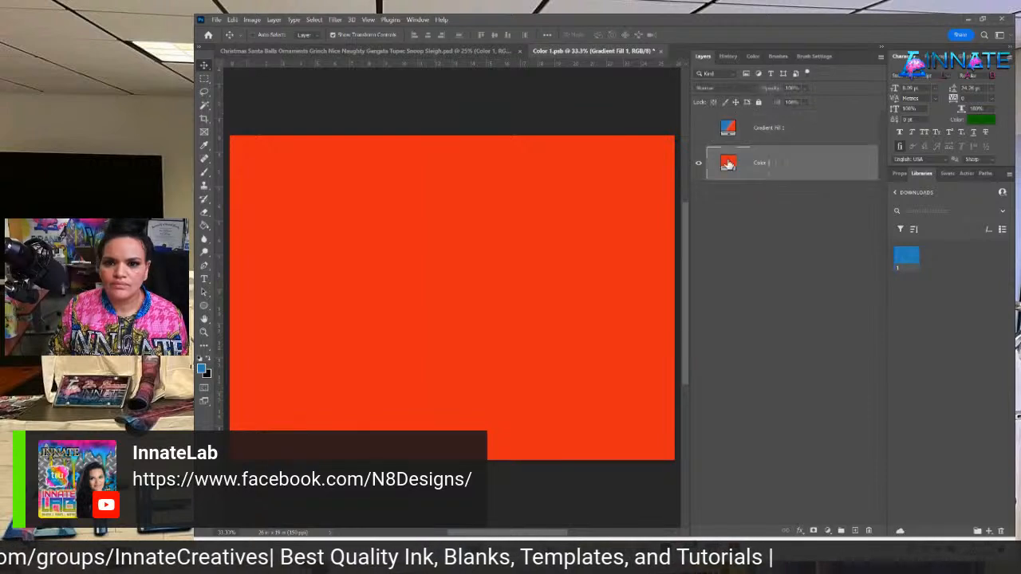
{"action": "double_click", "coordinate": [728, 163]}
{"action": "left_click_drag", "start_coordinate": [709, 138], "coordinate": [703, 148]}
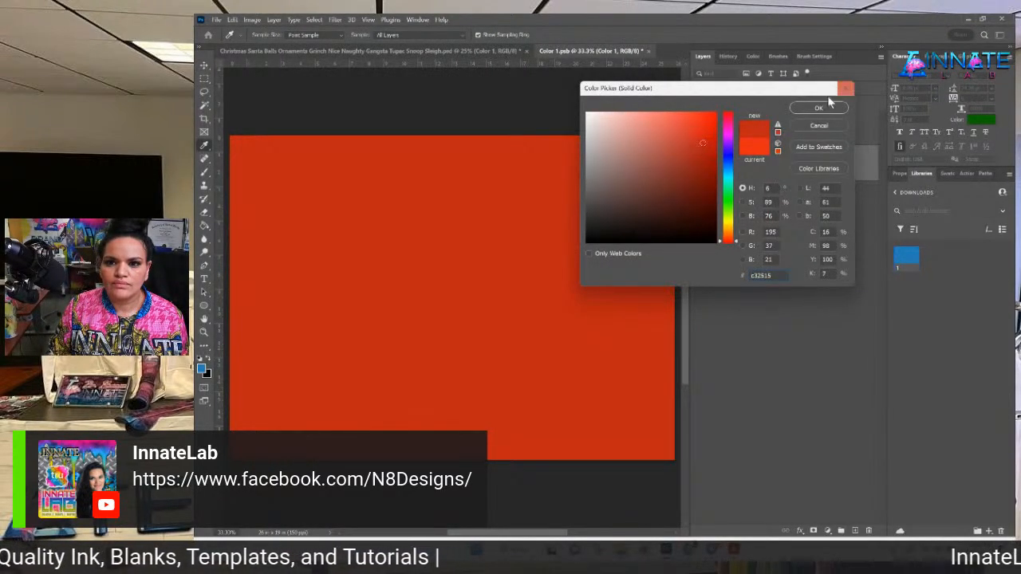
{"action": "left_click", "coordinate": [819, 109]}
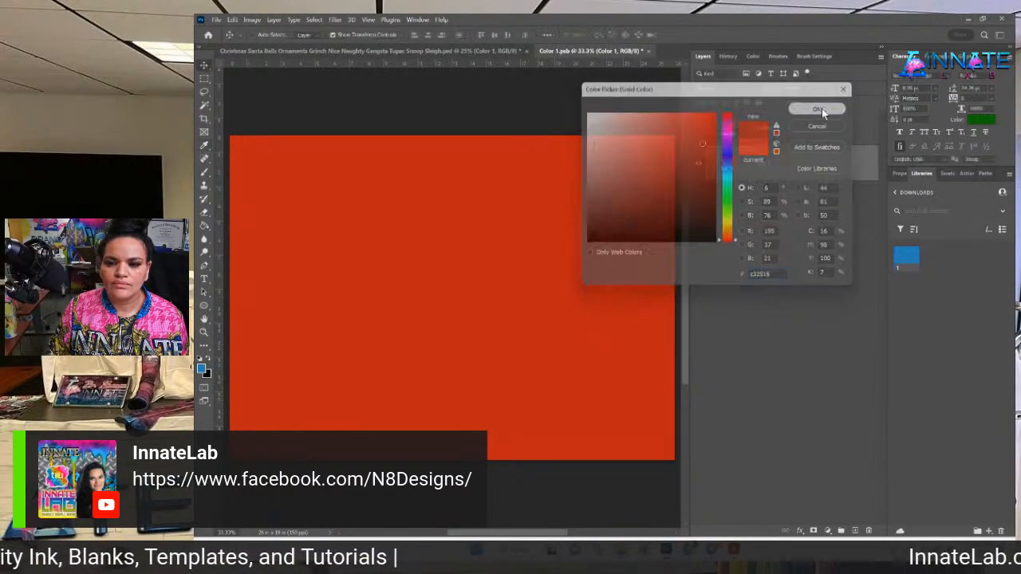
{"action": "left_click", "coordinate": [650, 51]}
{"action": "left_click", "coordinate": [587, 220]}
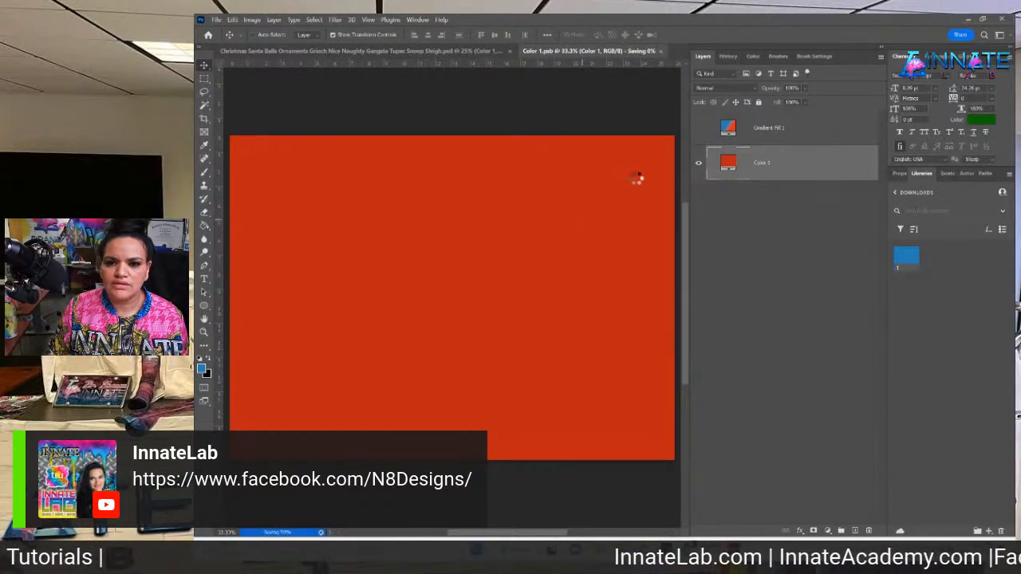
Open the contents of the Color 2 smart object and duplicate its blue solid fill layer.
{"action": "scroll", "coordinate": [786, 361], "scroll_direction": "down", "scroll_amount": 3}
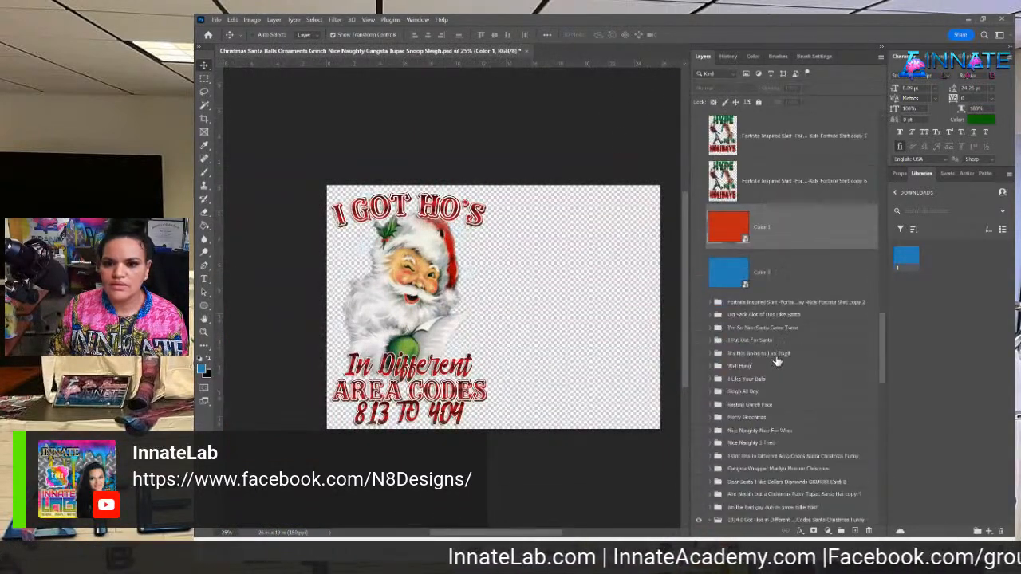
{"action": "double_click", "coordinate": [733, 273]}
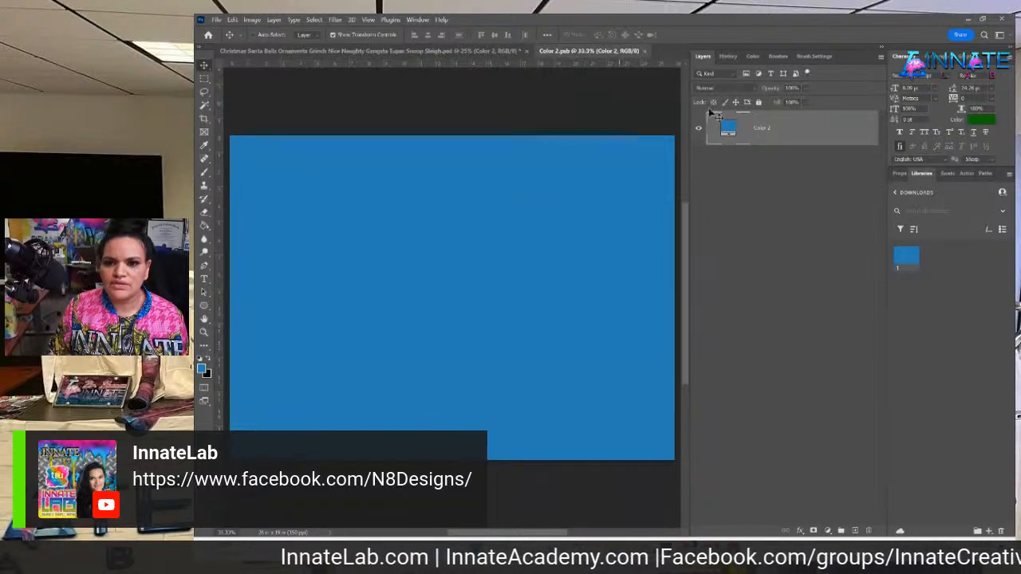
{"action": "right_click", "coordinate": [790, 131]}
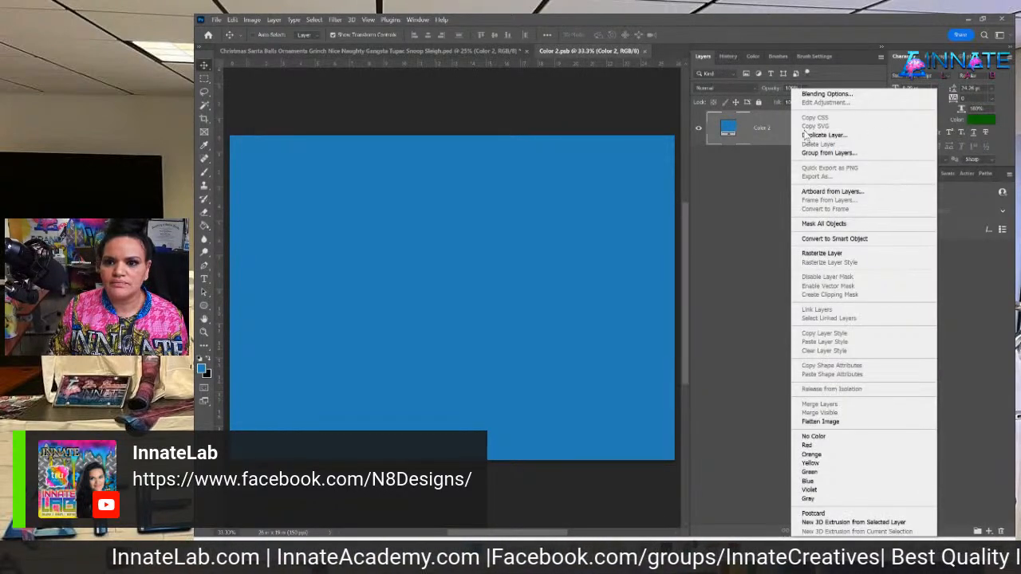
{"action": "left_click", "coordinate": [822, 135]}
{"action": "key", "text": "Return"}
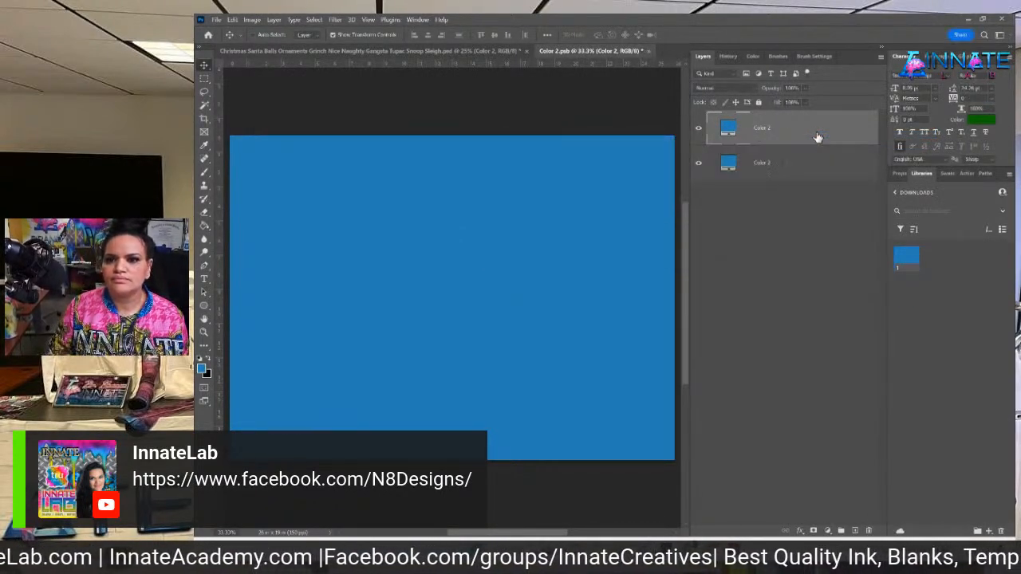
Set the upper Color 2 fill to dark green #0b4c17, and save and close the smart object.
{"action": "double_click", "coordinate": [729, 130]}
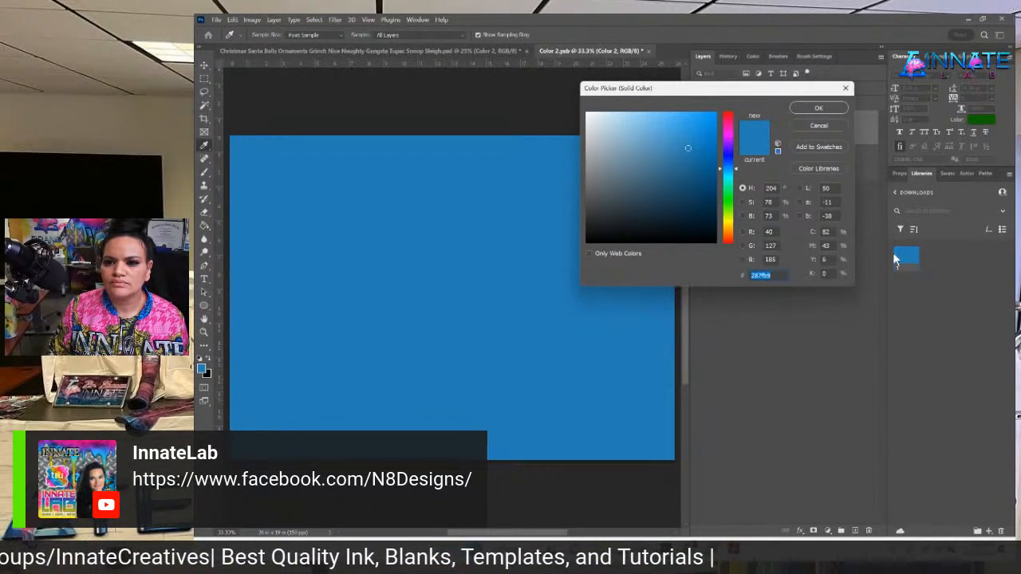
{"action": "left_click", "coordinate": [727, 191]}
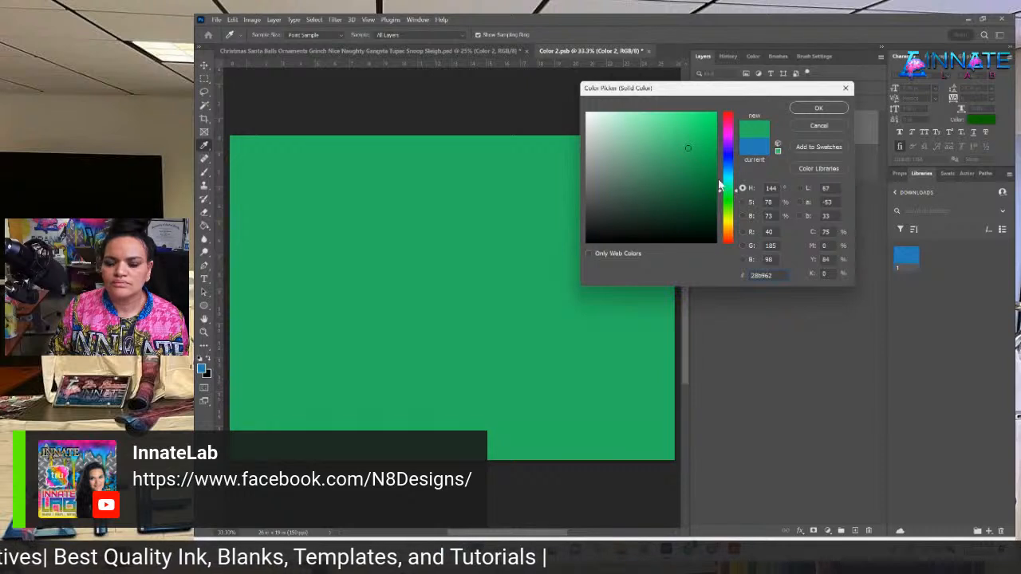
{"action": "left_click", "coordinate": [726, 196]}
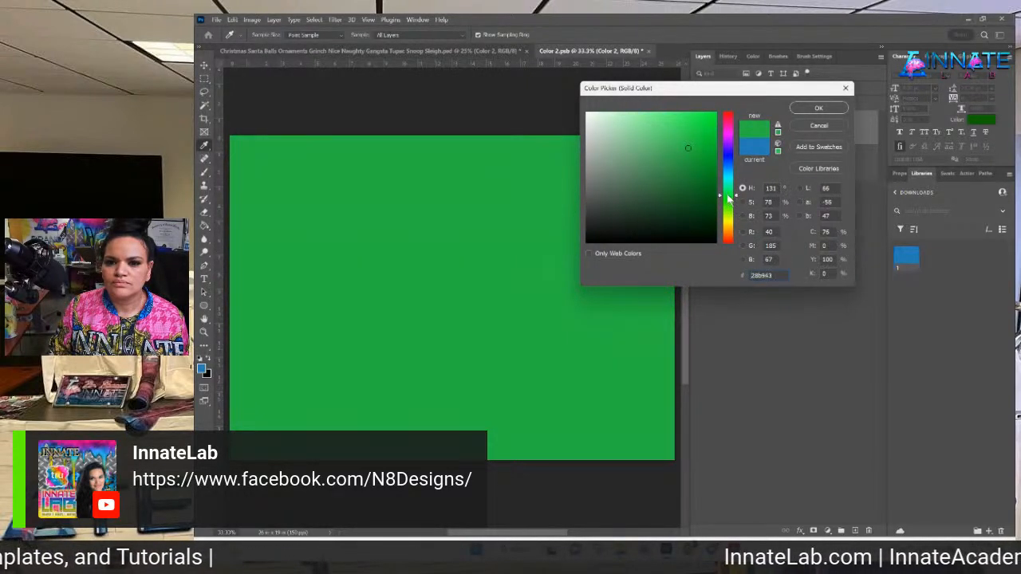
{"action": "left_click", "coordinate": [704, 185]}
{"action": "left_click_drag", "start_coordinate": [705, 185], "coordinate": [698, 205]}
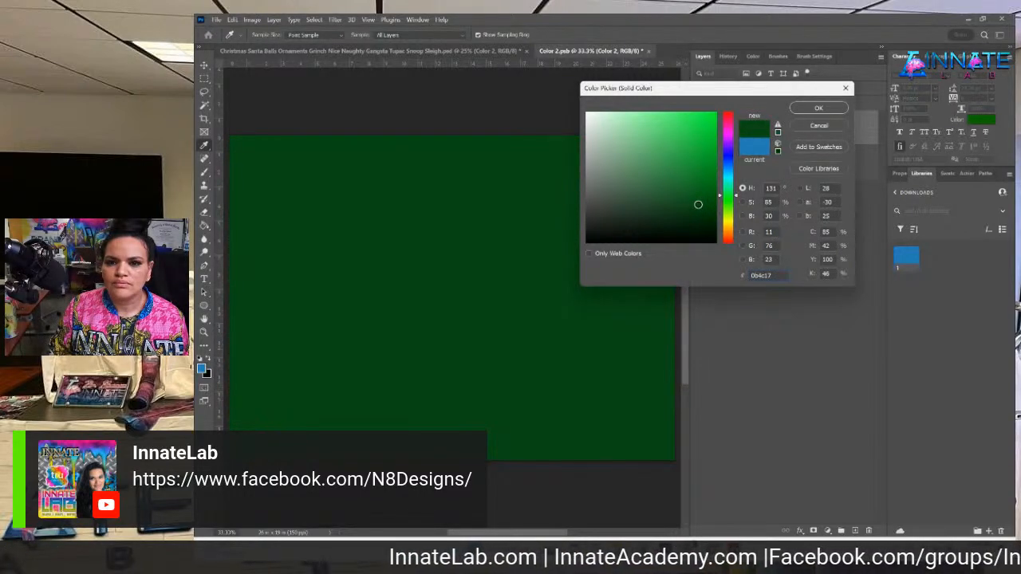
{"action": "left_click", "coordinate": [817, 108]}
{"action": "left_click", "coordinate": [650, 51]}
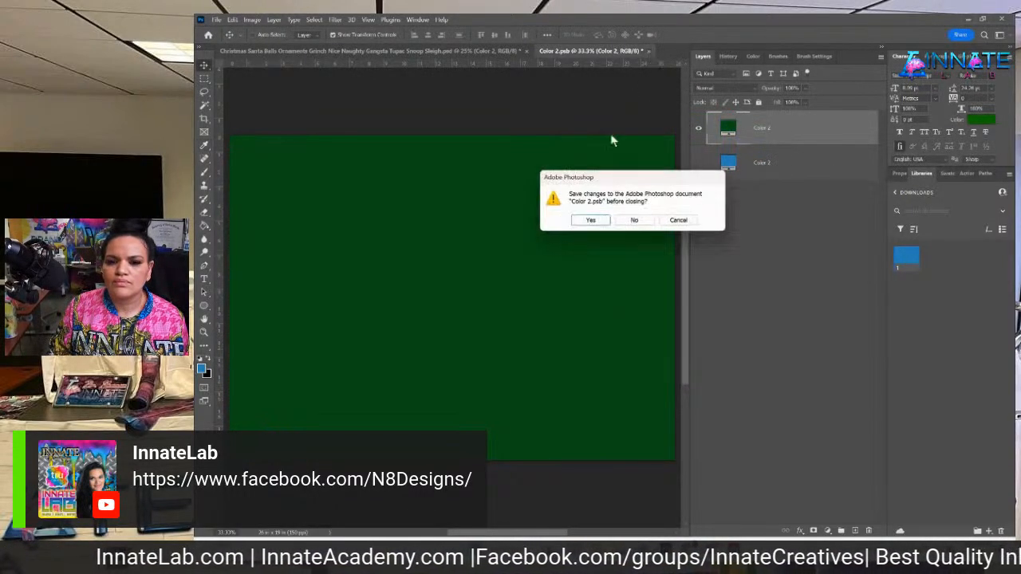
{"action": "left_click", "coordinate": [592, 223]}
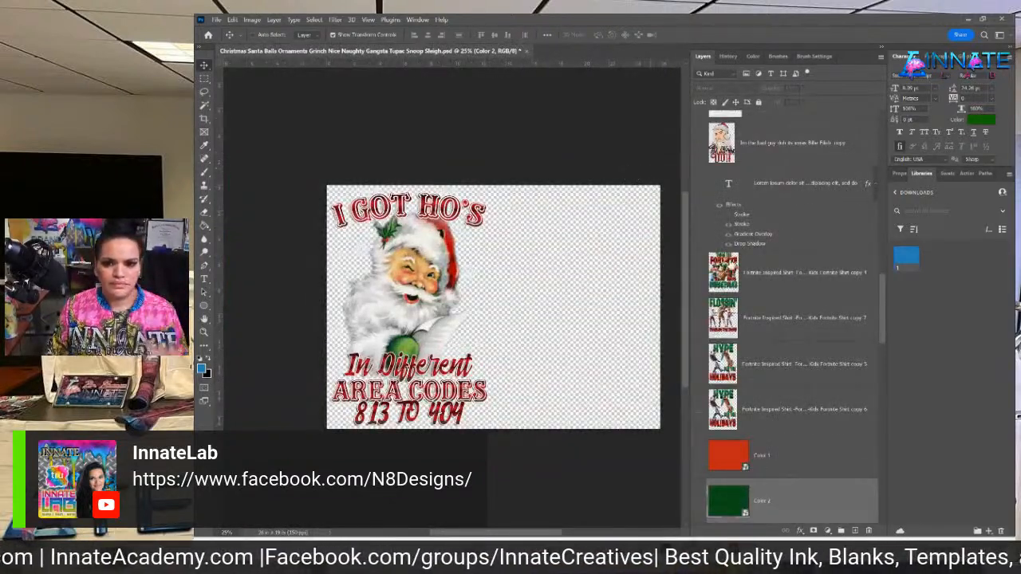
Move the Color 1 and Color 2 layers together into the order's "I Got Hos" group, above the "813 TO 404" text.
{"action": "scroll", "coordinate": [825, 402], "scroll_direction": "down", "scroll_amount": 3}
{"action": "left_click", "coordinate": [775, 291]}
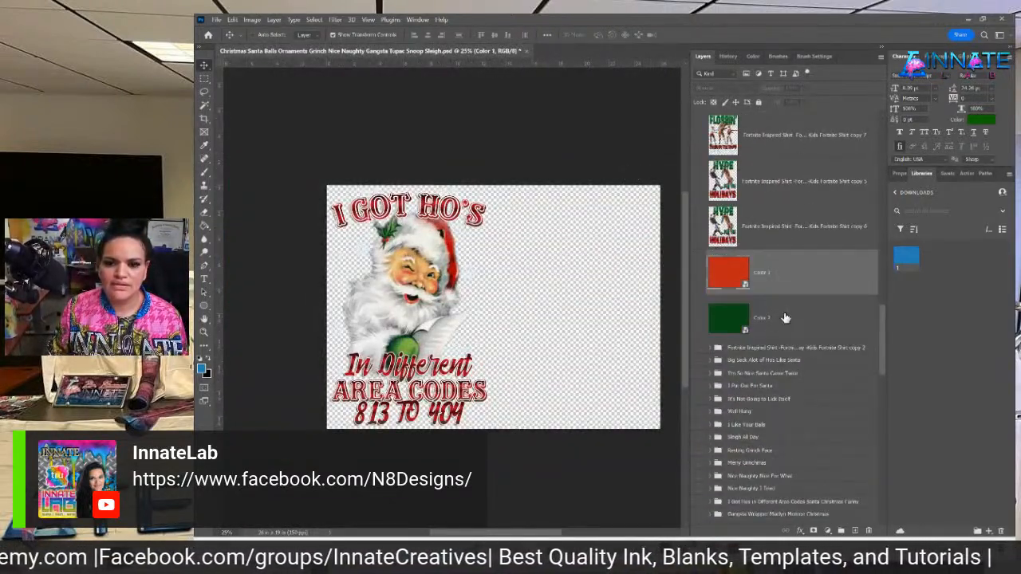
{"action": "left_click", "coordinate": [786, 317], "text": "shift"}
{"action": "scroll", "coordinate": [783, 307], "scroll_direction": "down", "scroll_amount": 2}
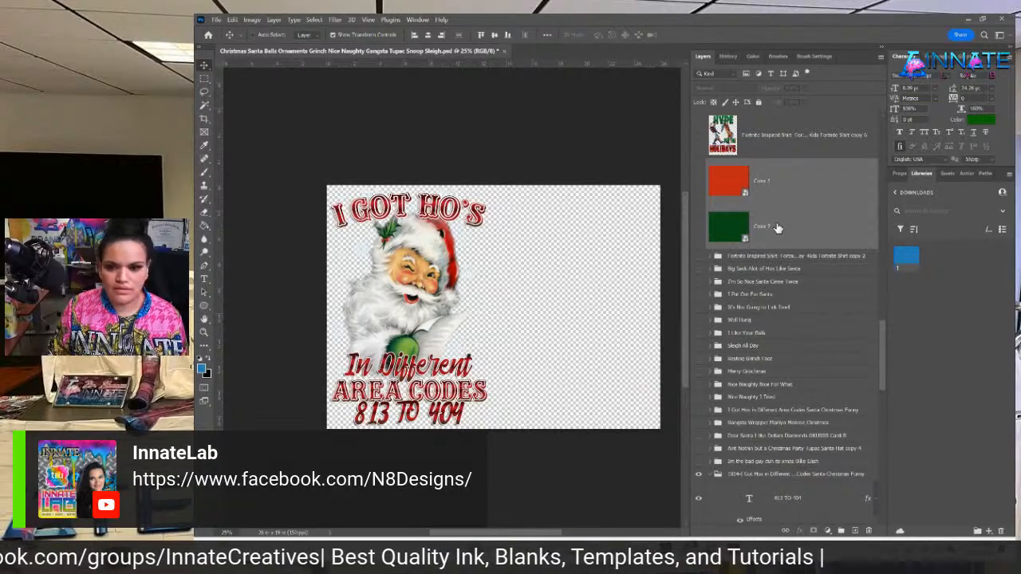
{"action": "left_click_drag", "start_coordinate": [778, 228], "coordinate": [765, 487]}
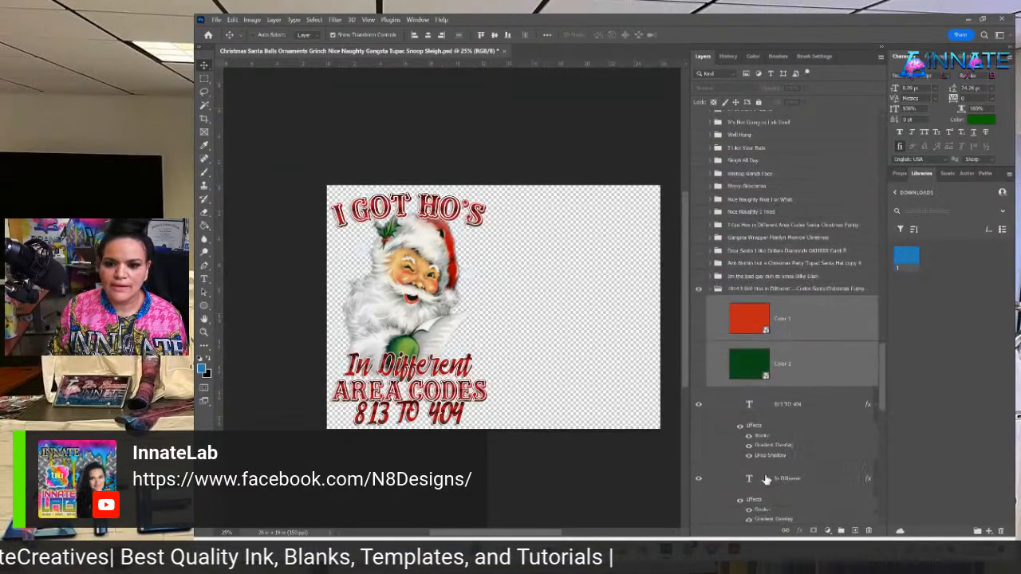
Clip Color 2 to the "813 TO 404" text, enabling Blend Interior Effects as Group and Layer Mask Hides Effects and disabling Blend Clipped Layers as Group.
{"action": "left_click", "coordinate": [828, 386]}
{"action": "right_click", "coordinate": [827, 386]}
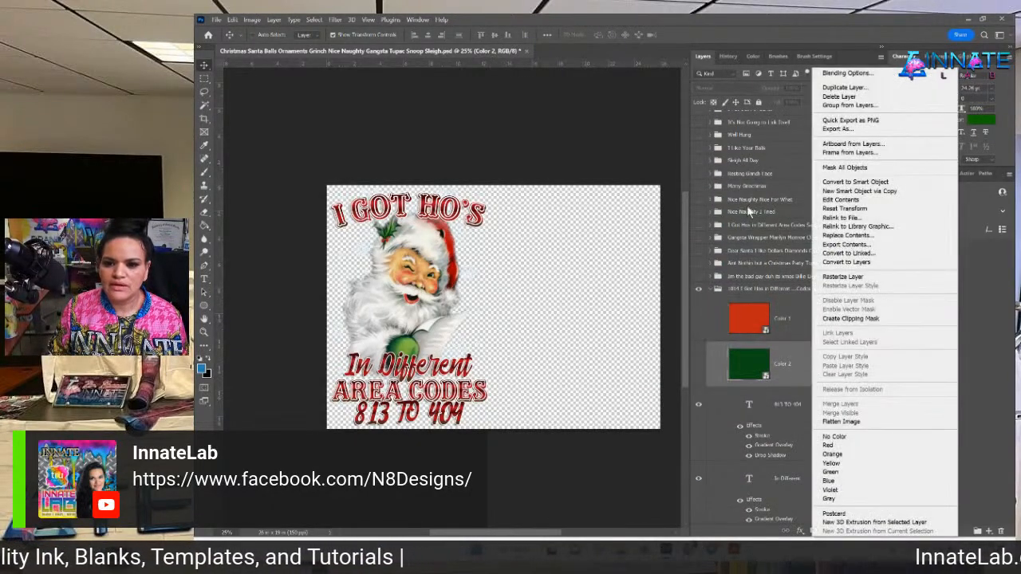
{"action": "left_click", "coordinate": [864, 320]}
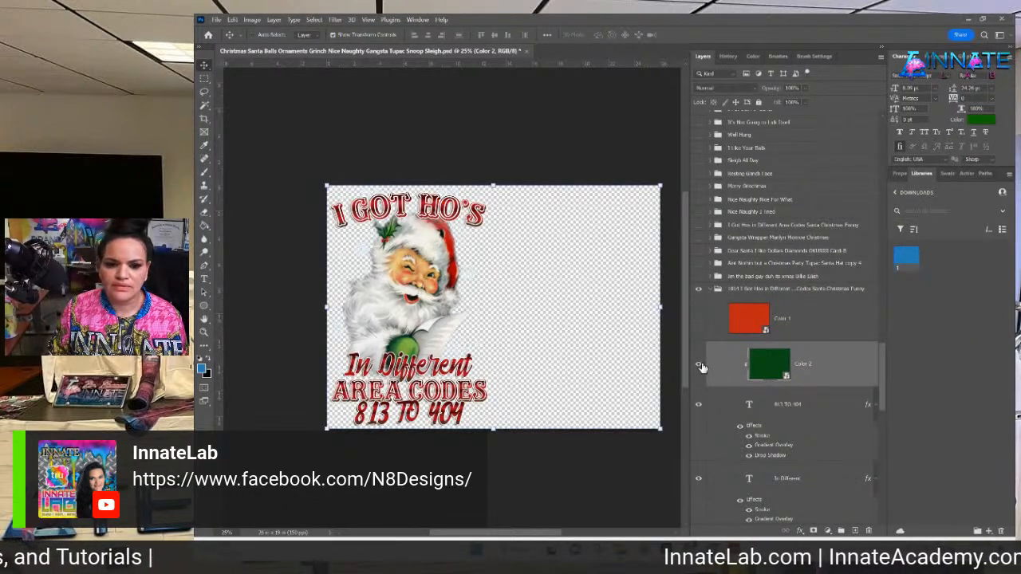
{"action": "left_click", "coordinate": [868, 408]}
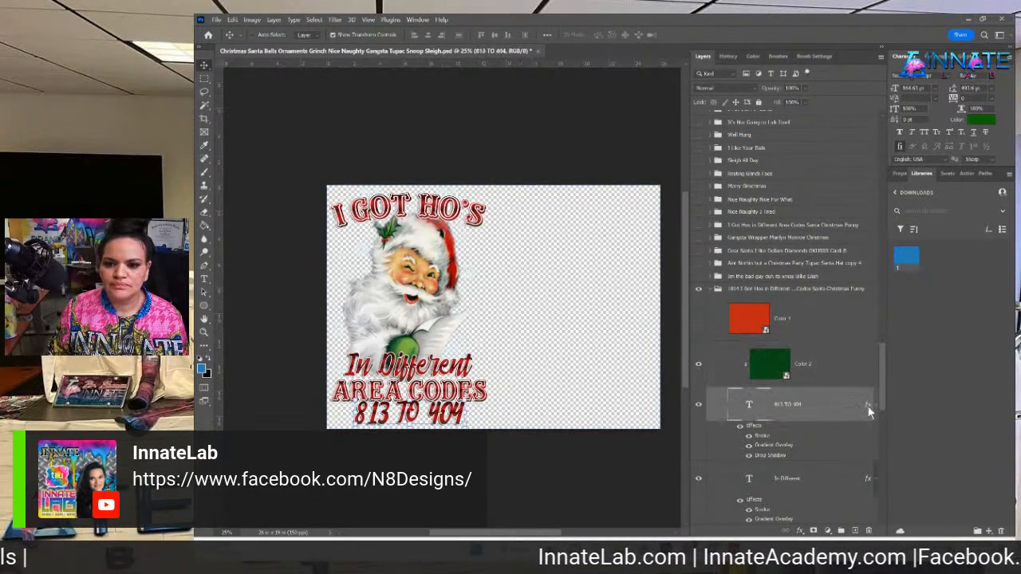
{"action": "double_click", "coordinate": [754, 426]}
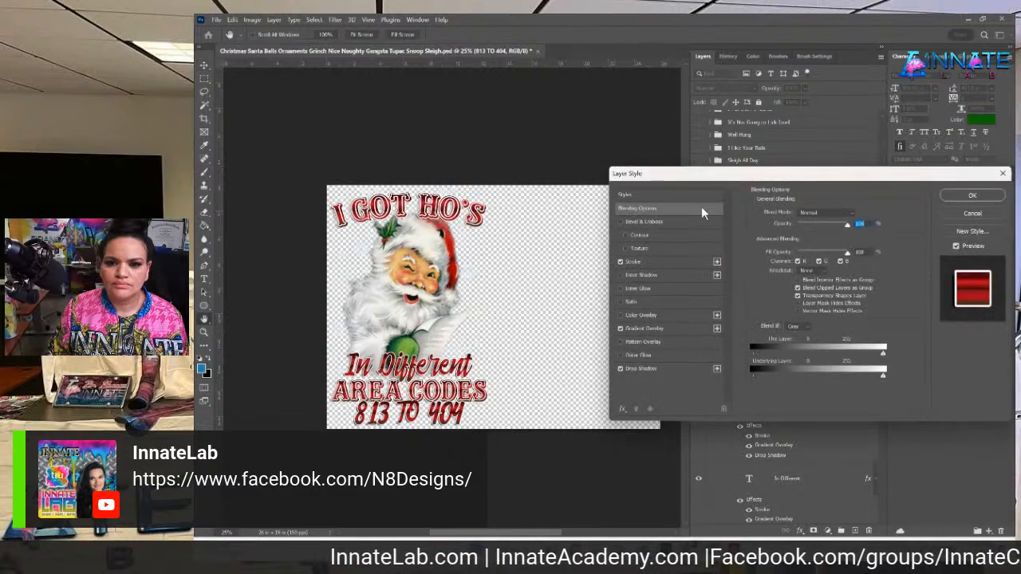
{"action": "left_click", "coordinate": [798, 289]}
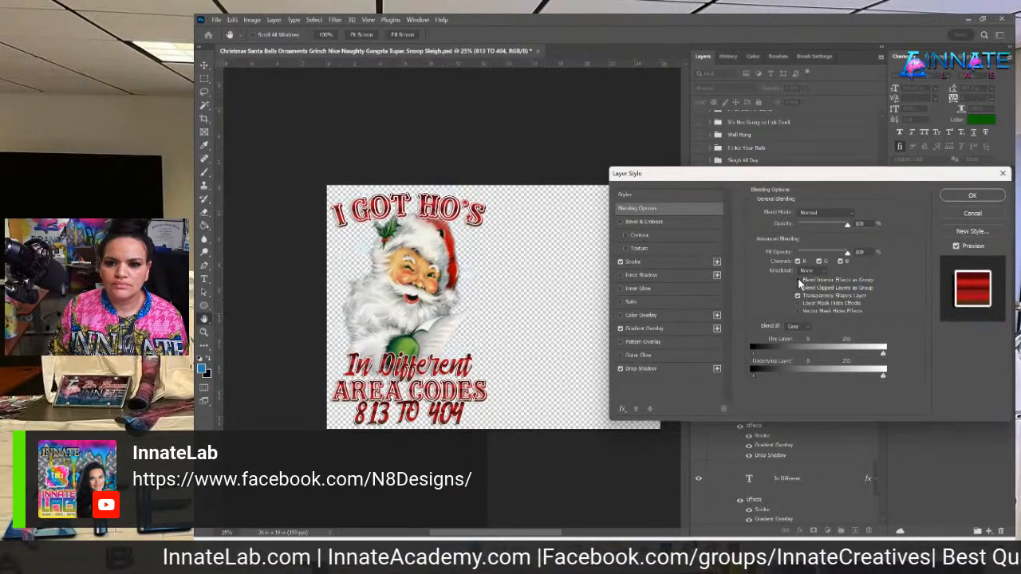
{"action": "left_click", "coordinate": [798, 280]}
{"action": "left_click", "coordinate": [797, 304]}
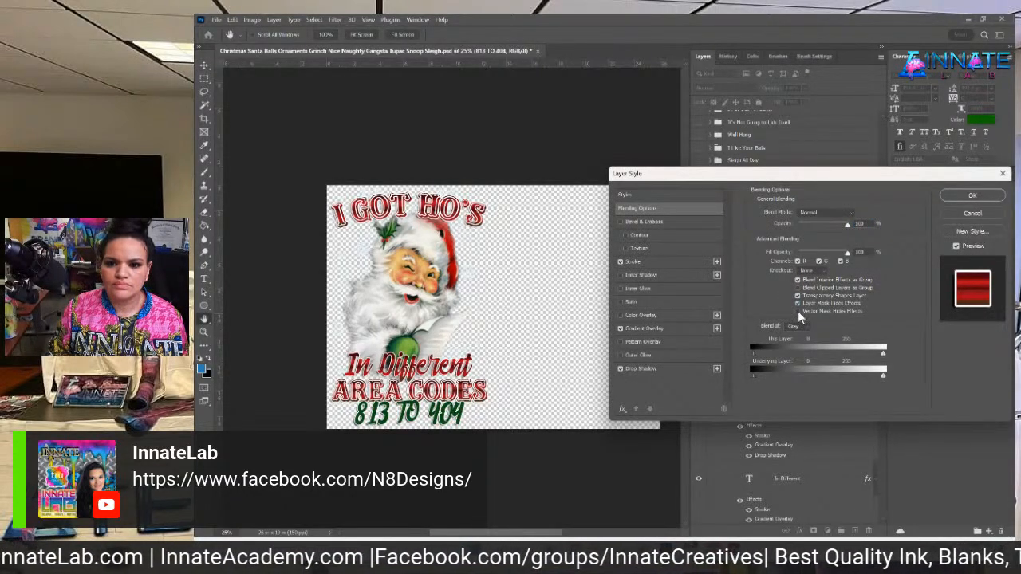
{"action": "left_click", "coordinate": [948, 197]}
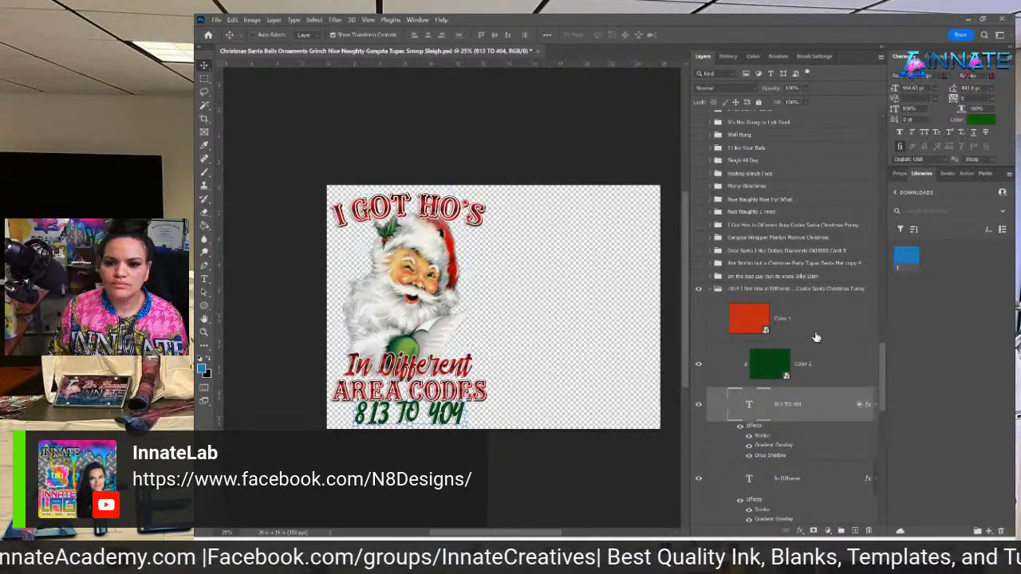
Move Color 1 beneath Color 2 in the "813 TO 404" clipping stack, and set both color layers' blend mode to Color.
{"action": "left_click", "coordinate": [817, 335]}
{"action": "left_click", "coordinate": [821, 366], "text": "shift"}
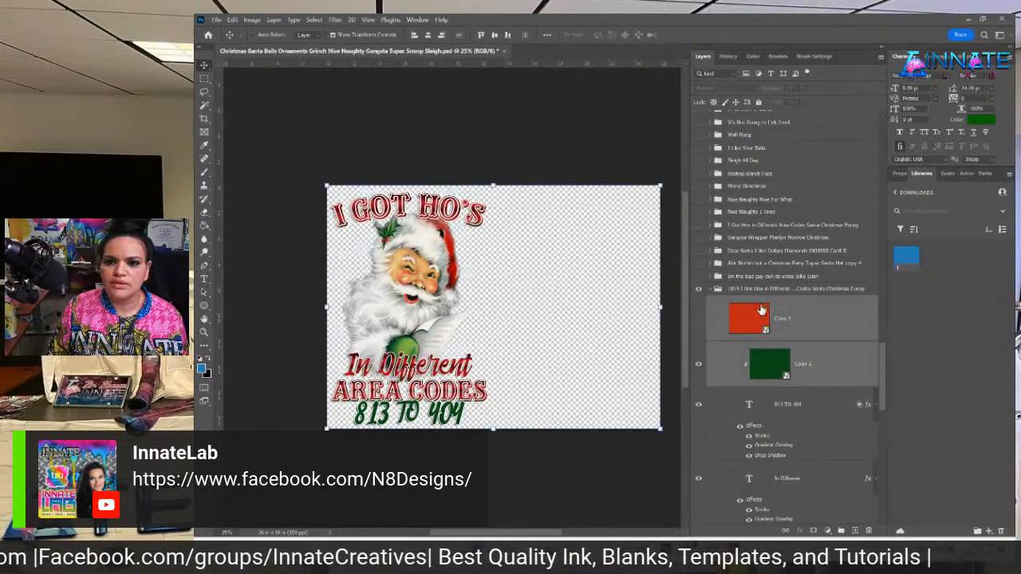
{"action": "left_click_drag", "start_coordinate": [762, 311], "coordinate": [804, 360]}
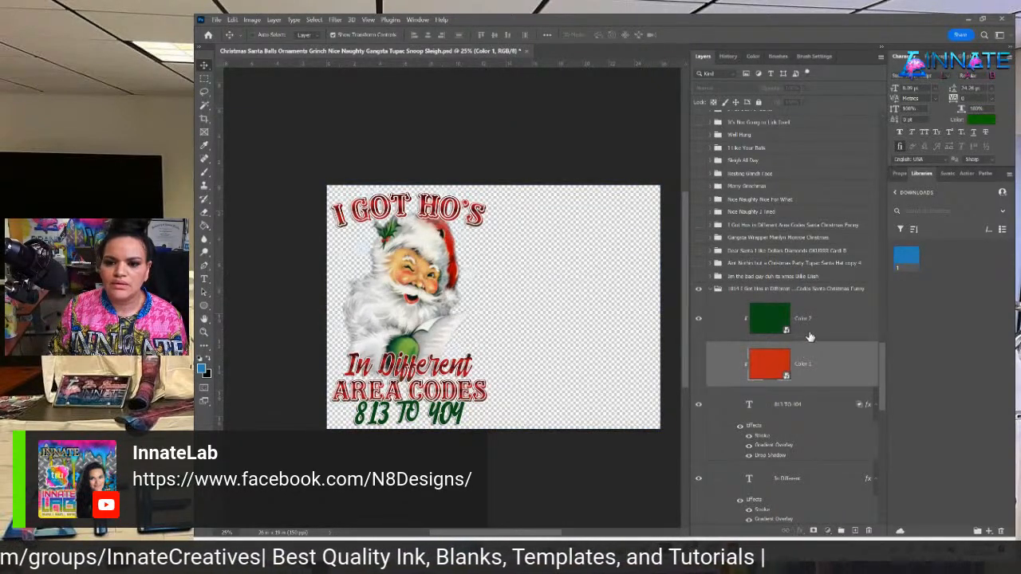
{"action": "left_click", "coordinate": [810, 337], "text": "shift"}
{"action": "left_click", "coordinate": [721, 87]}
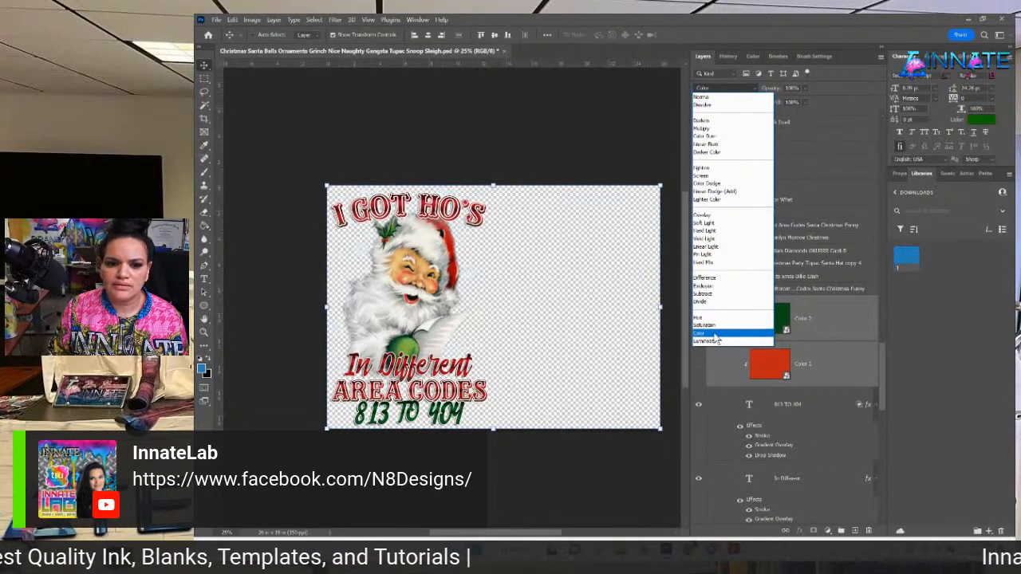
{"action": "left_click", "coordinate": [716, 334]}
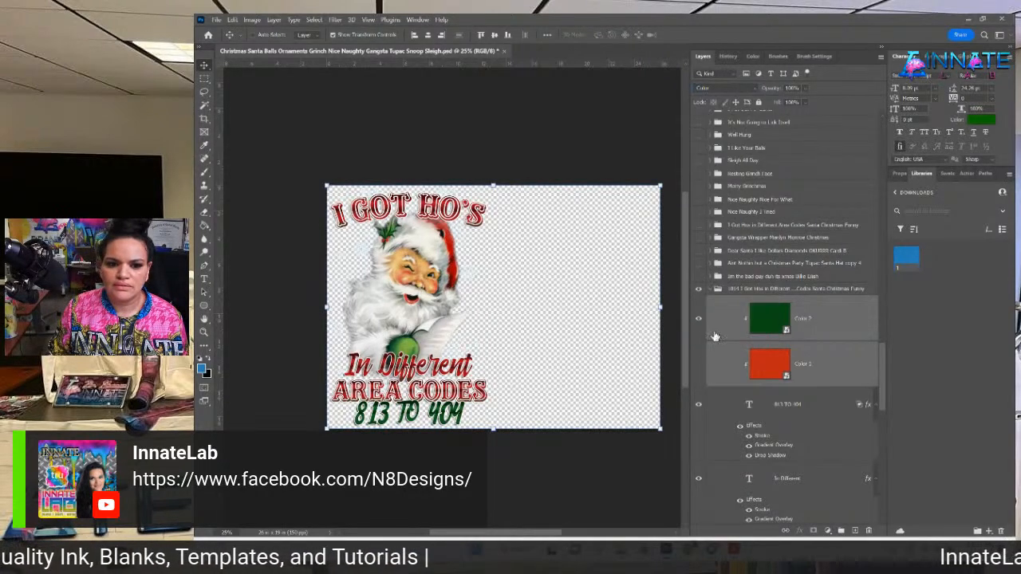
Show the Layer 2 background and turn off its layer effects, including the Color Overlay.
{"action": "left_click", "coordinate": [827, 318]}
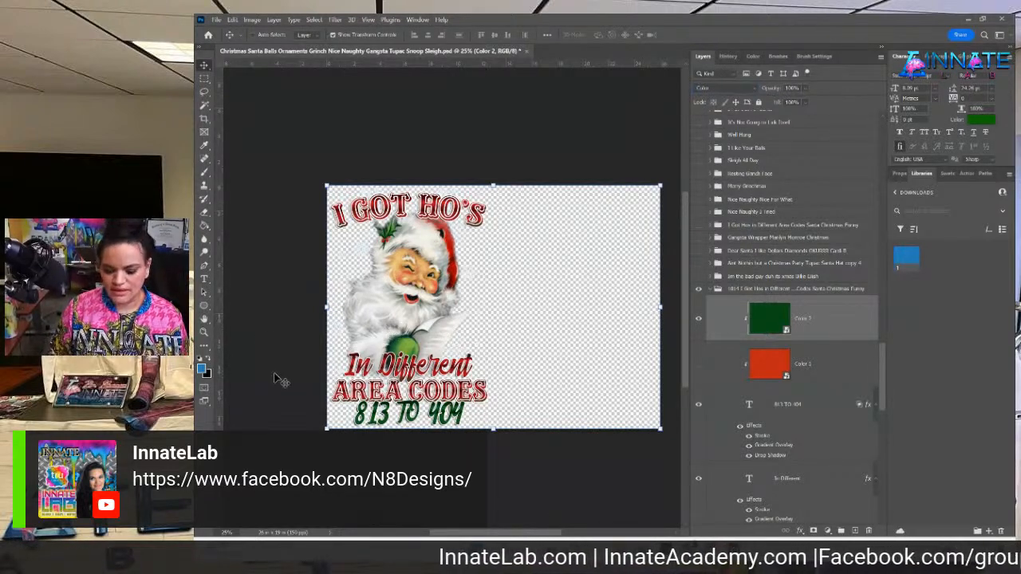
{"action": "key", "text": "ctrl+plus"}
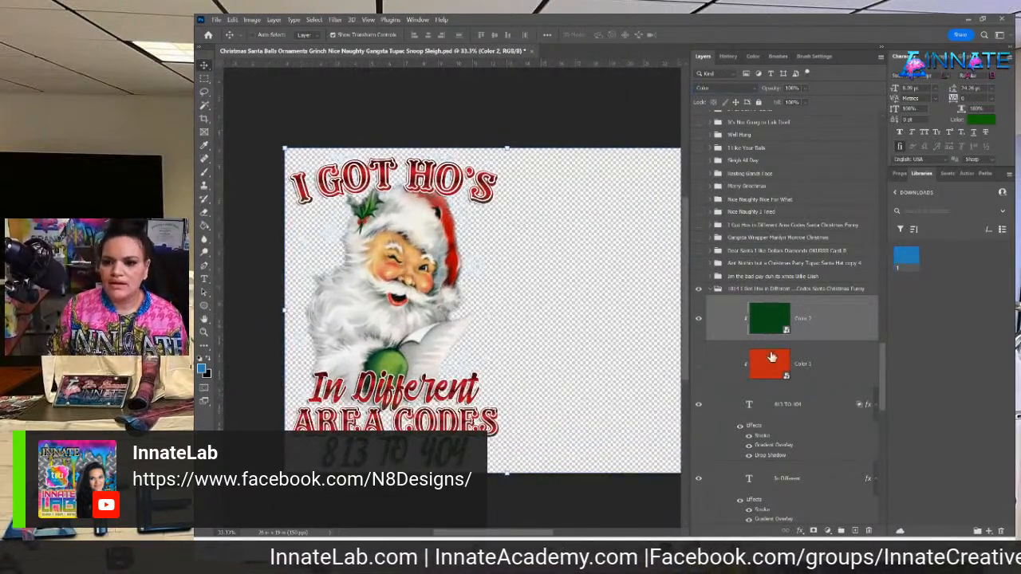
{"action": "left_click_drag", "start_coordinate": [882, 370], "coordinate": [885, 491]}
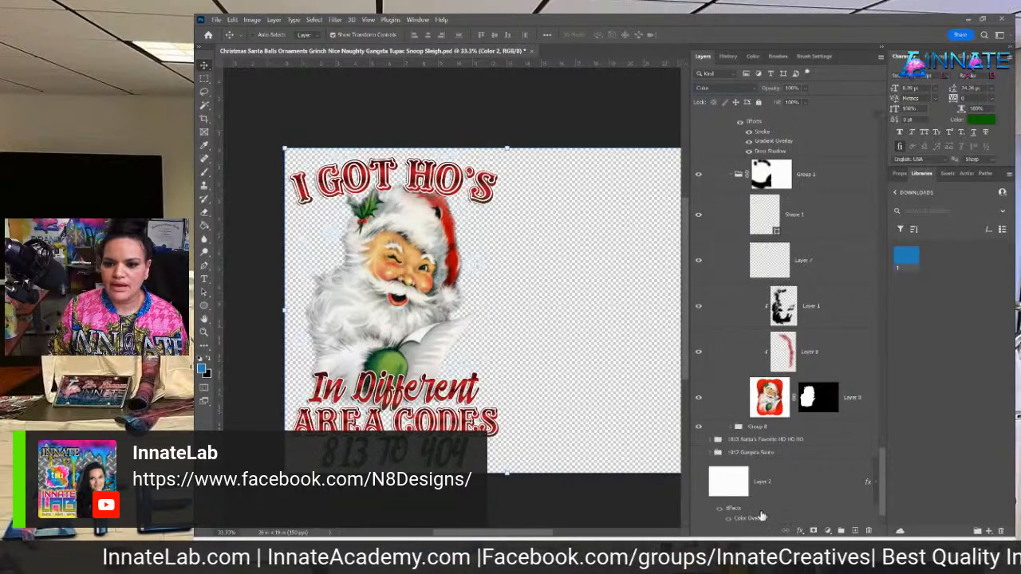
{"action": "left_click", "coordinate": [700, 483]}
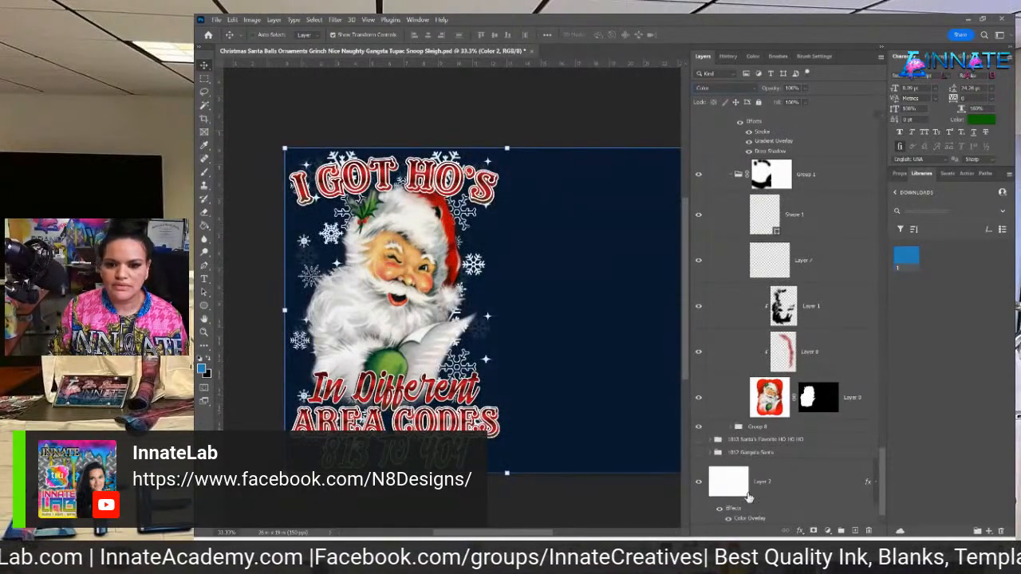
{"action": "left_click", "coordinate": [723, 516]}
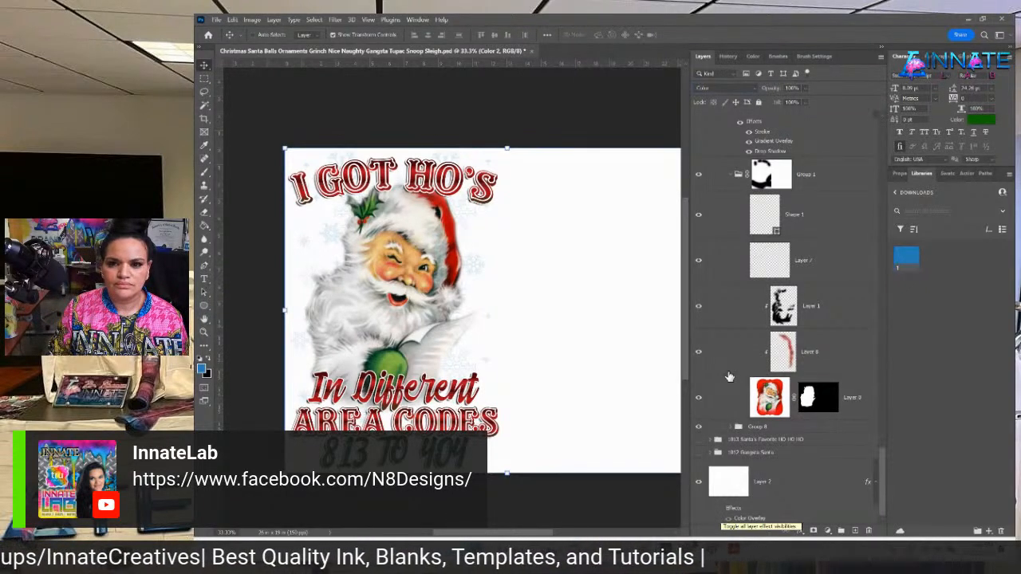
Copy the layer style of the "813 TO 404" text.
{"action": "left_click", "coordinate": [784, 486]}
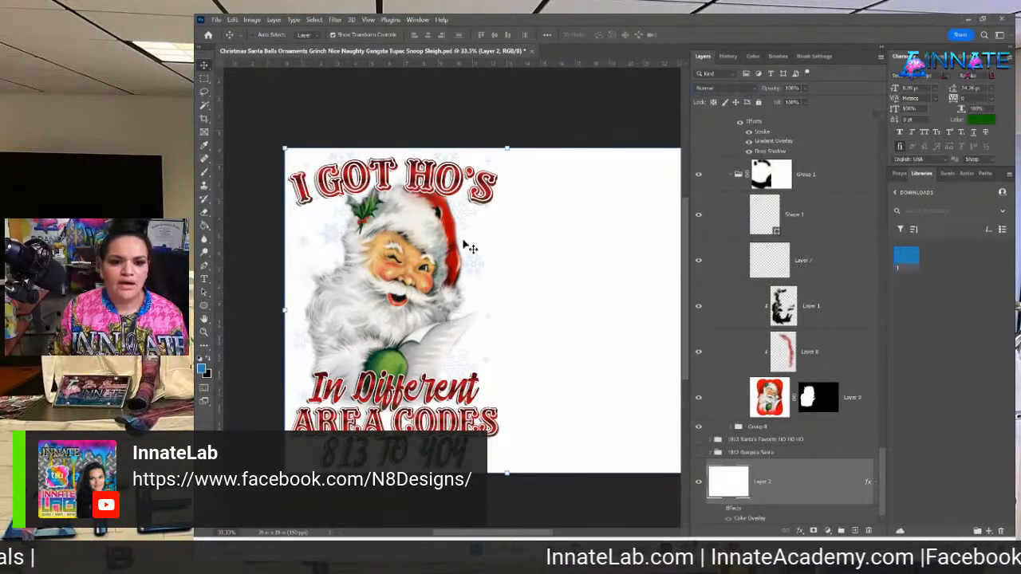
{"action": "right_click", "coordinate": [459, 401]}
{"action": "left_click", "coordinate": [742, 482]}
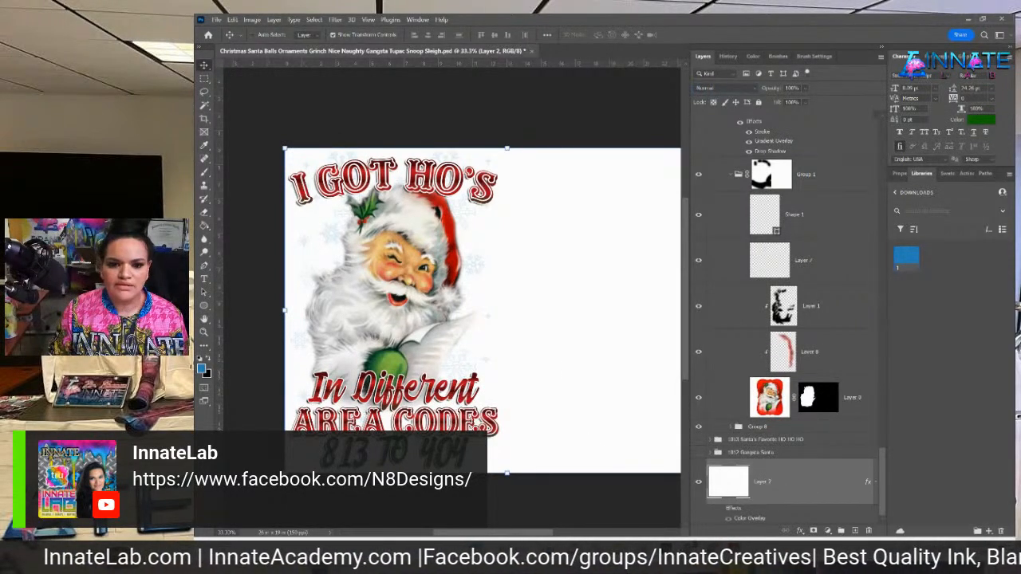
{"action": "right_click", "coordinate": [431, 452]}
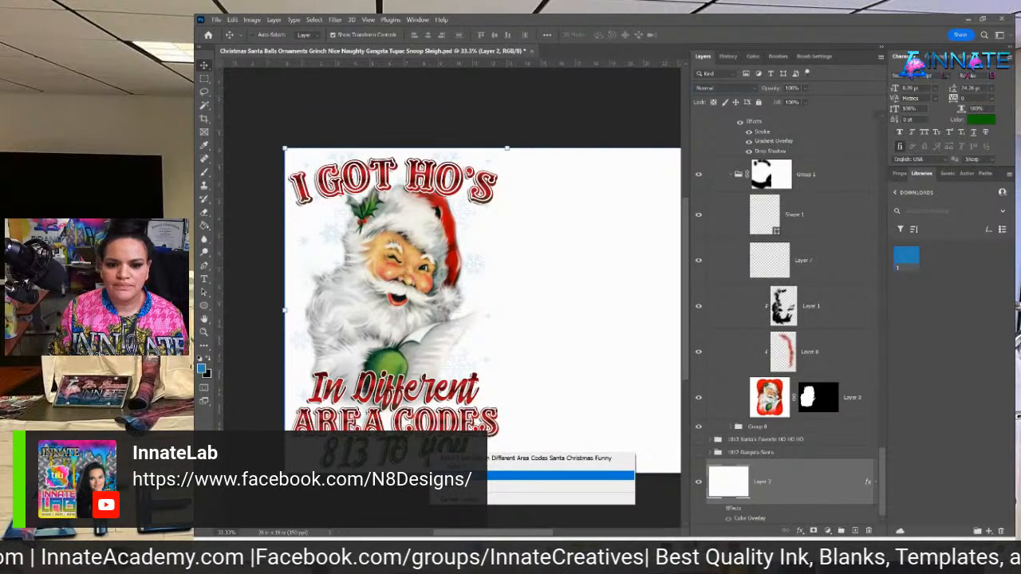
{"action": "left_click", "coordinate": [558, 477]}
{"action": "right_click", "coordinate": [796, 142]}
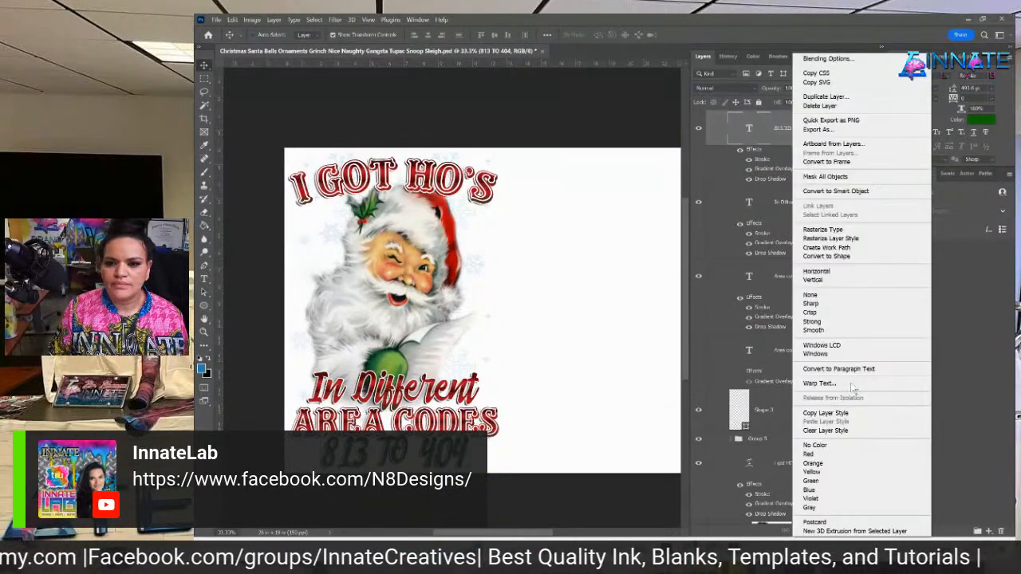
{"action": "left_click", "coordinate": [826, 412]}
Paste the copied layer style onto the "In Different" text layer.
{"action": "scroll", "coordinate": [798, 314], "scroll_direction": "up", "scroll_amount": 2}
{"action": "scroll", "coordinate": [800, 314], "scroll_direction": "up", "scroll_amount": 5}
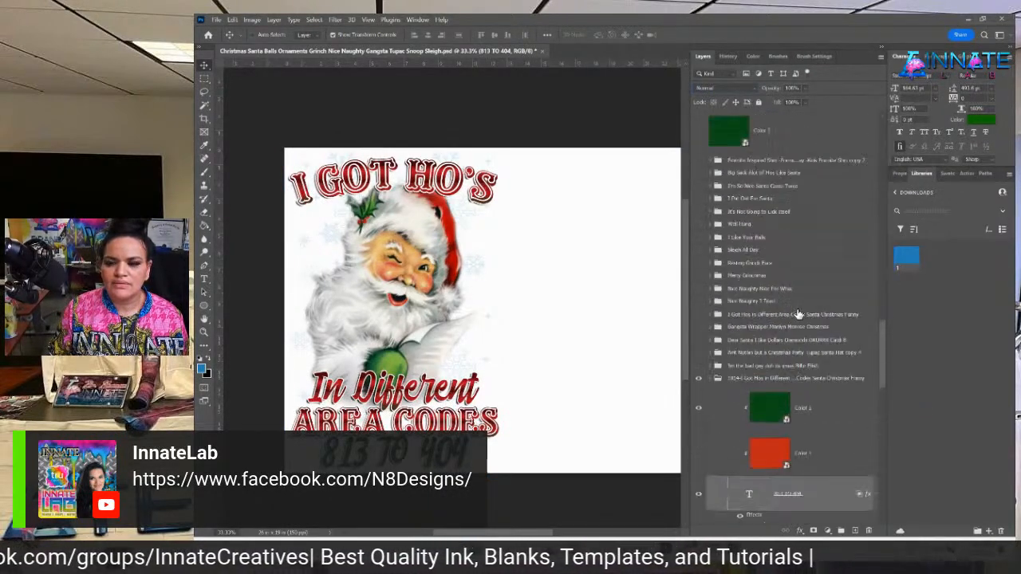
{"action": "scroll", "coordinate": [798, 307], "scroll_direction": "down", "scroll_amount": 6}
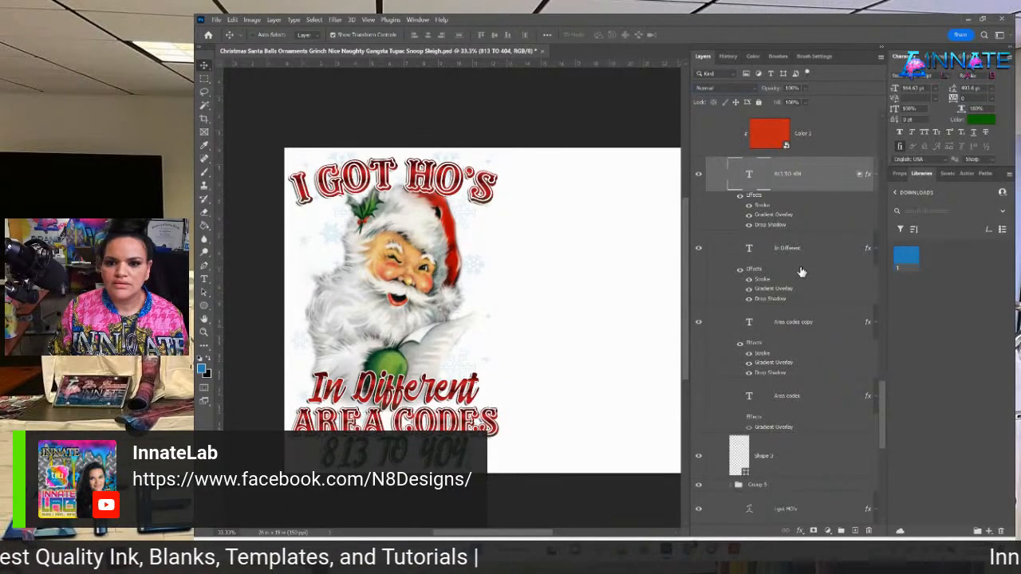
{"action": "left_click", "coordinate": [811, 258]}
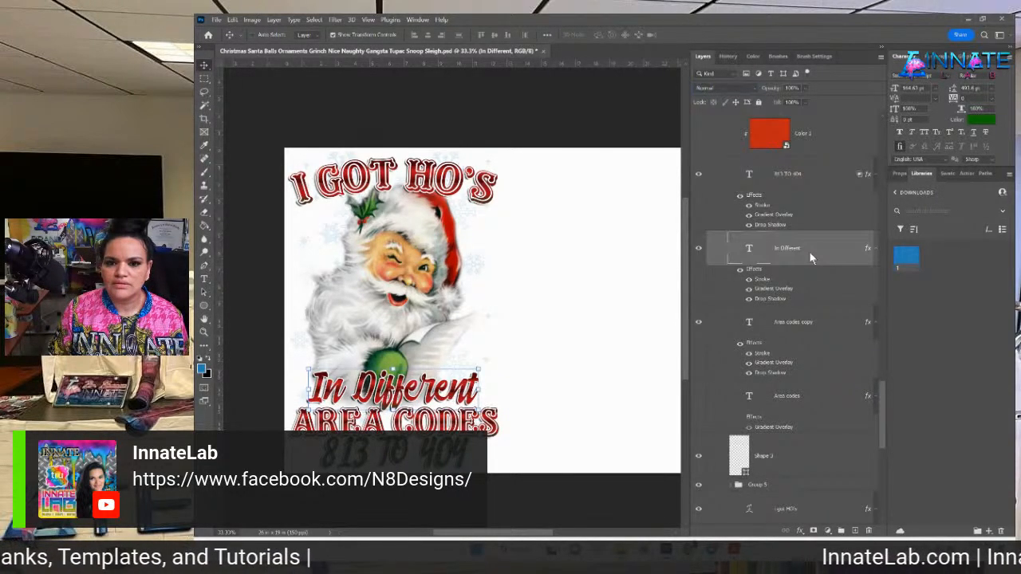
{"action": "right_click", "coordinate": [811, 258]}
{"action": "left_click", "coordinate": [854, 419]}
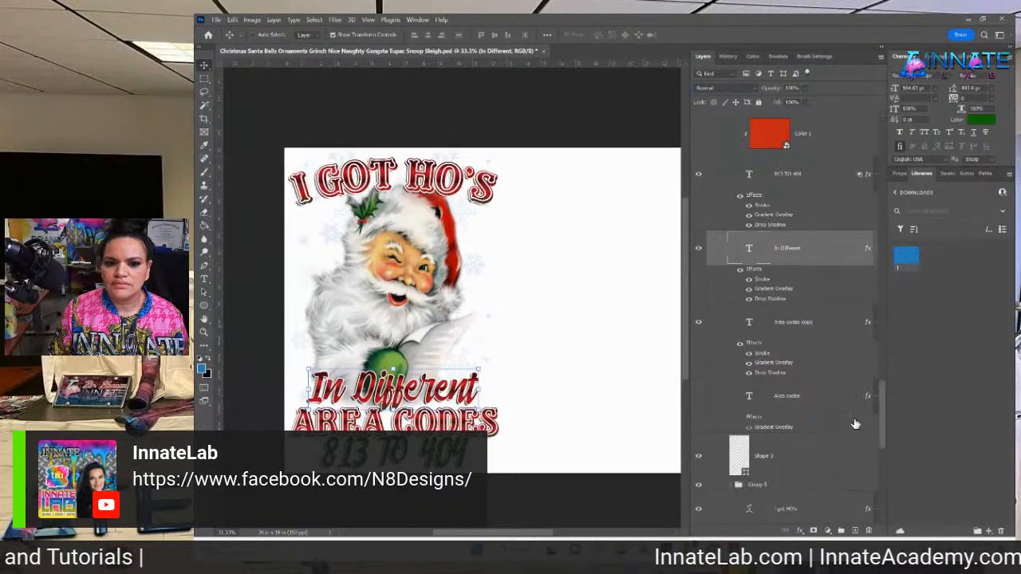
Duplicate the Color 2 layer directly above the "In Different" text and clip the copy to that text.
{"action": "left_click", "coordinate": [803, 192]}
{"action": "left_click", "coordinate": [802, 141]}
{"action": "scroll", "coordinate": [803, 146], "scroll_direction": "up", "scroll_amount": 5}
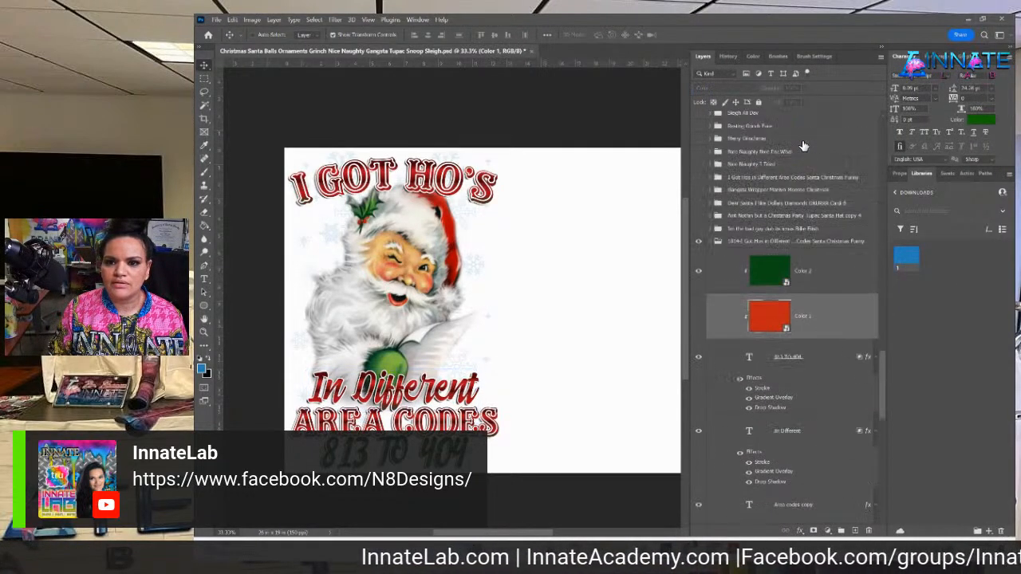
{"action": "left_click", "coordinate": [806, 273]}
{"action": "left_click_drag", "start_coordinate": [819, 283], "coordinate": [820, 413]}
{"action": "scroll", "coordinate": [813, 444], "scroll_direction": "down", "scroll_amount": 3}
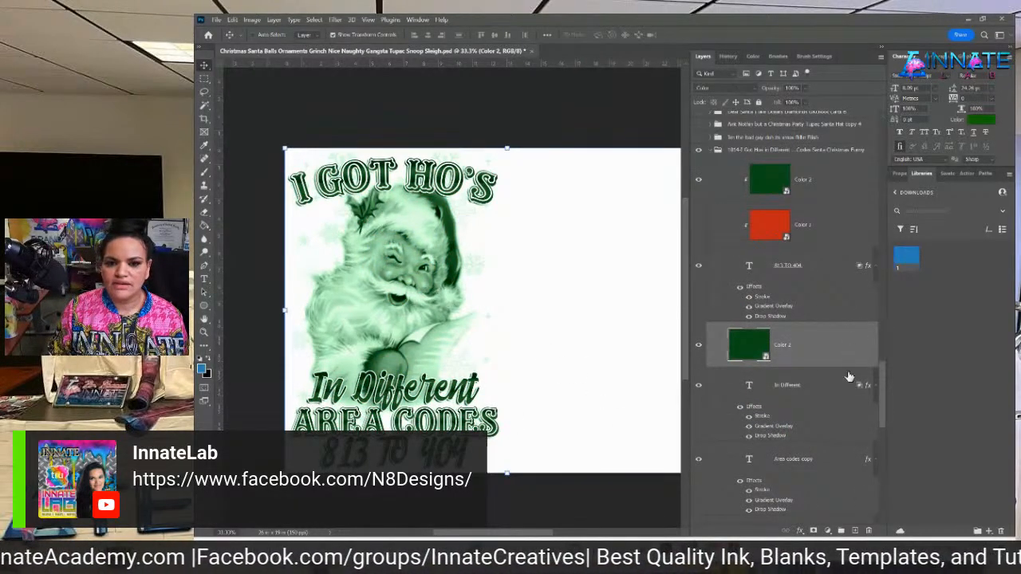
{"action": "right_click", "coordinate": [844, 349]}
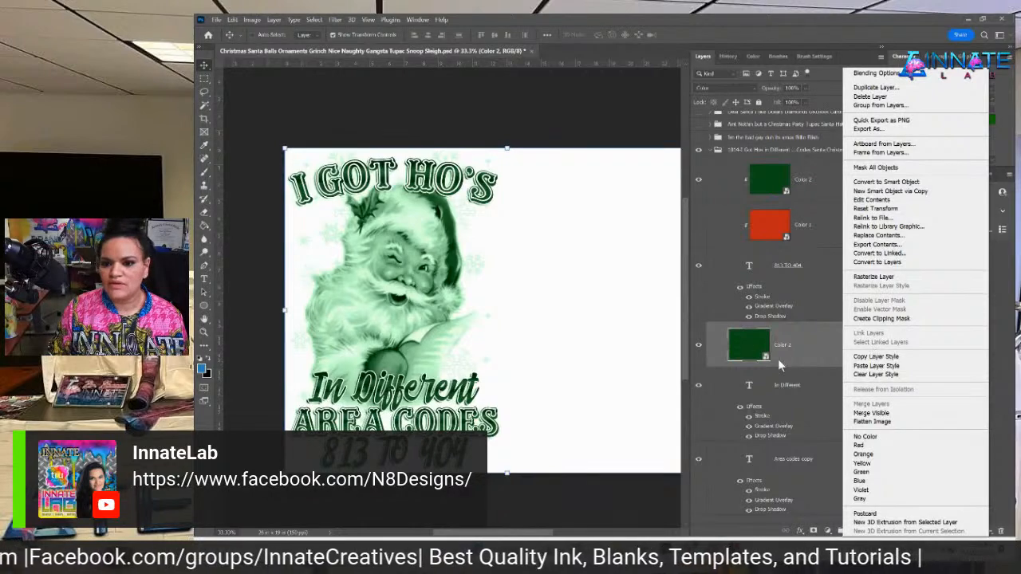
{"action": "left_click", "coordinate": [877, 318]}
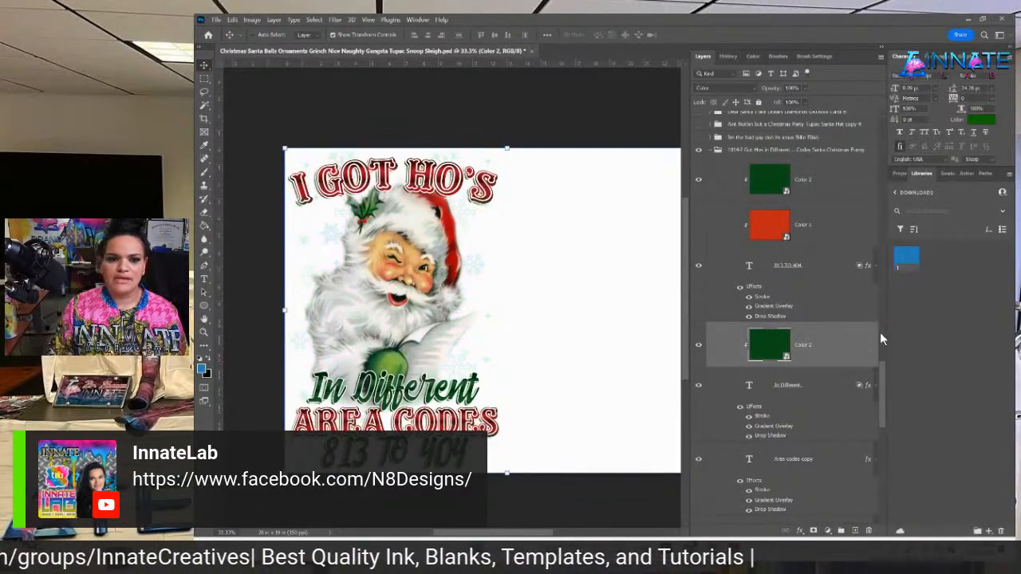
{"action": "scroll", "coordinate": [546, 347], "scroll_direction": "down", "scroll_amount": 2}
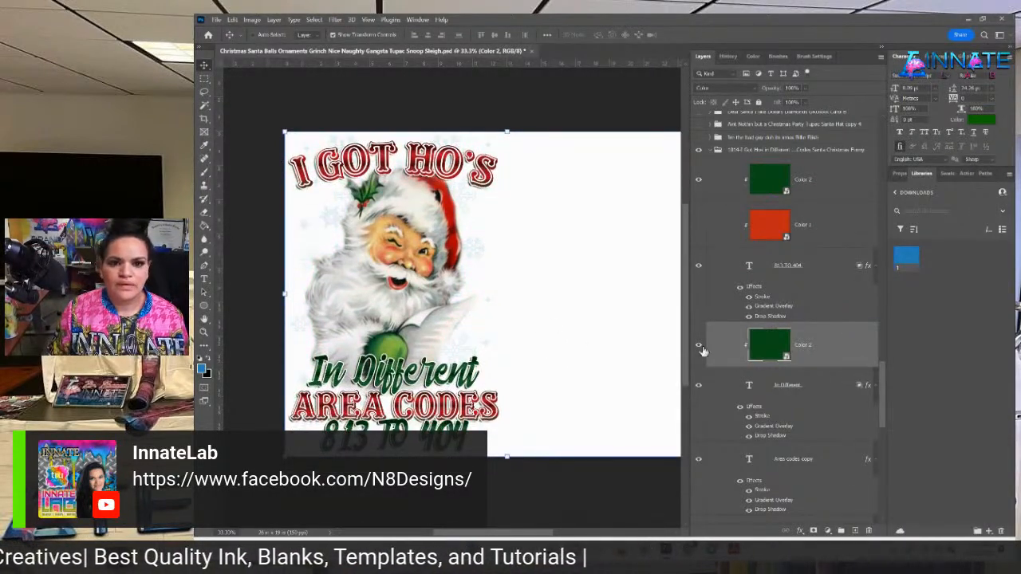
{"action": "scroll", "coordinate": [755, 240], "scroll_direction": "up", "scroll_amount": 3}
{"action": "left_click", "coordinate": [754, 242]}
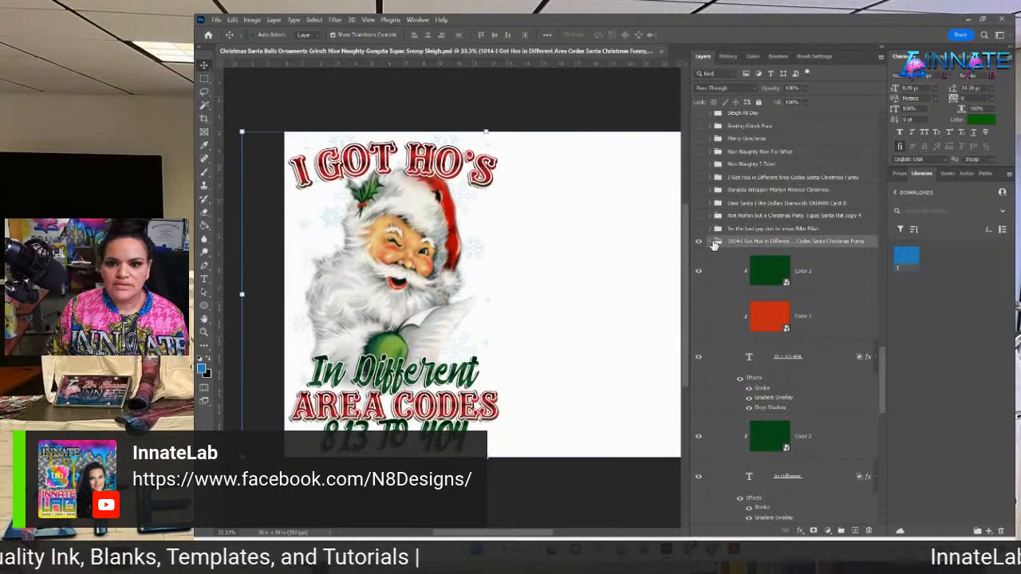
{"action": "left_click", "coordinate": [711, 242]}
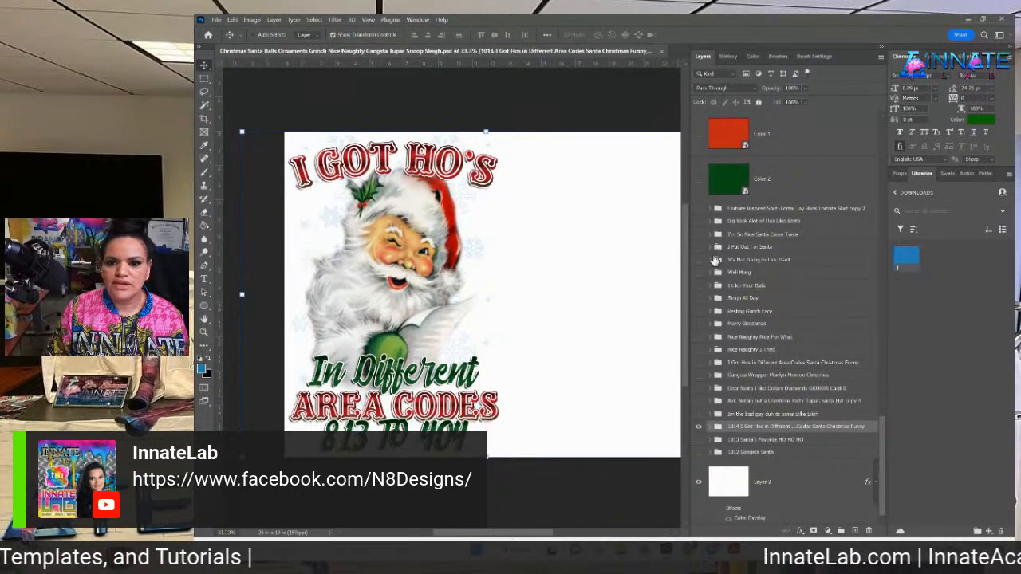
{"action": "double_click", "coordinate": [712, 429]}
{"action": "left_click", "coordinate": [999, 216]}
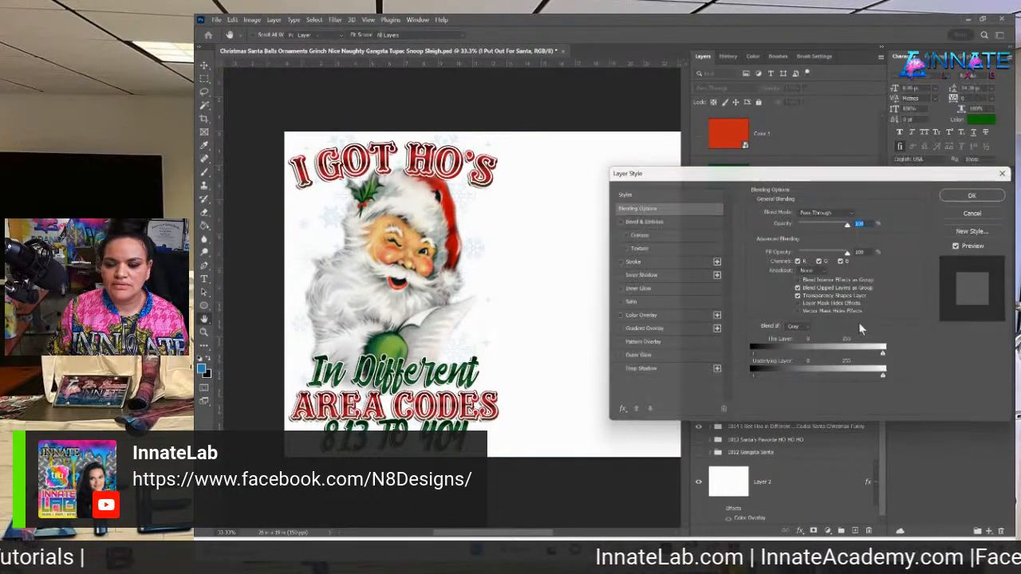
{"action": "left_click", "coordinate": [711, 429]}
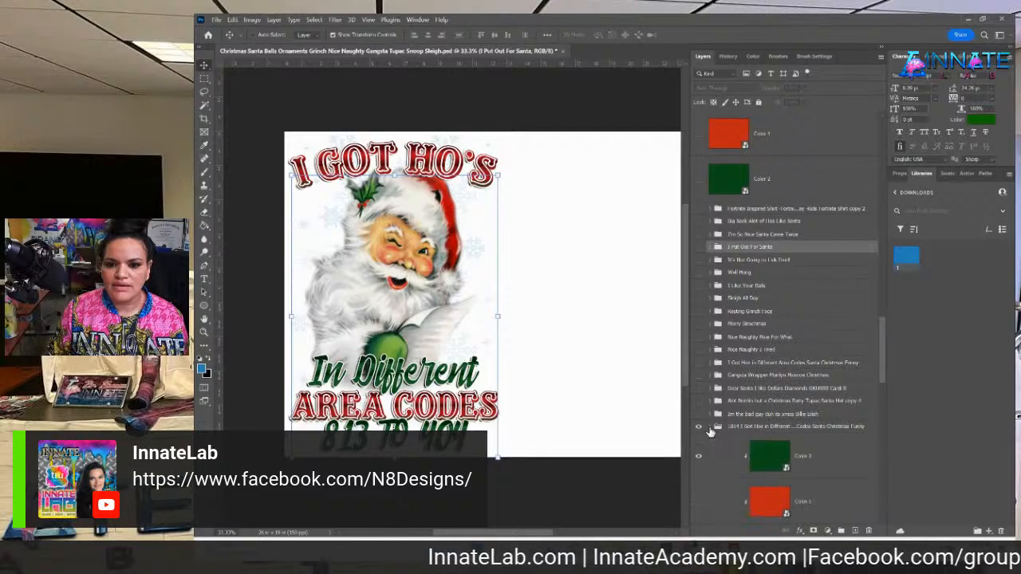
Locate the Santa picture's layer, select the masked Group 1 that contains it and collapse that group.
{"action": "right_click", "coordinate": [437, 272]}
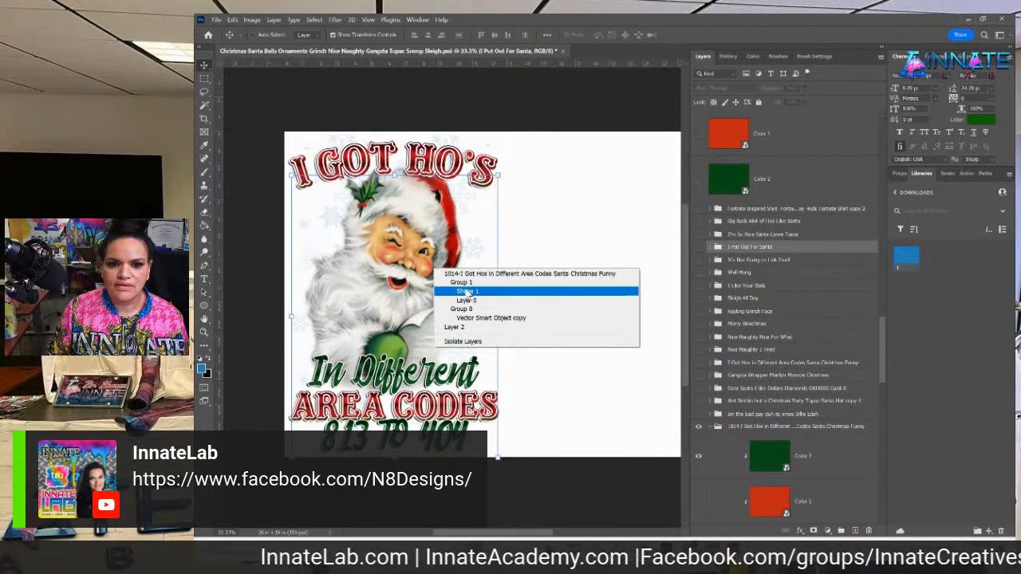
{"action": "left_click", "coordinate": [467, 300]}
{"action": "scroll", "coordinate": [848, 426], "scroll_direction": "down", "scroll_amount": 3}
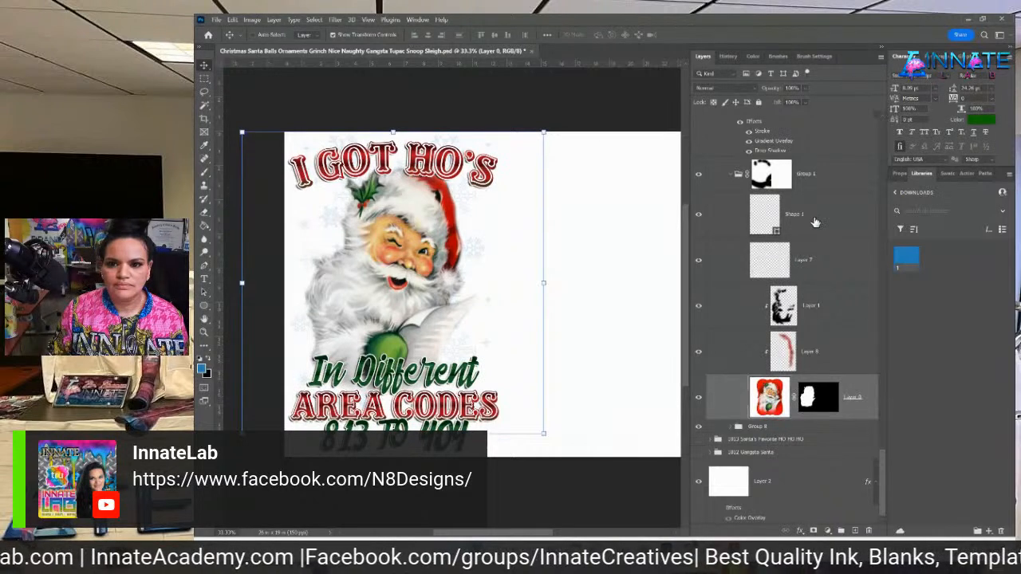
{"action": "left_click", "coordinate": [743, 177]}
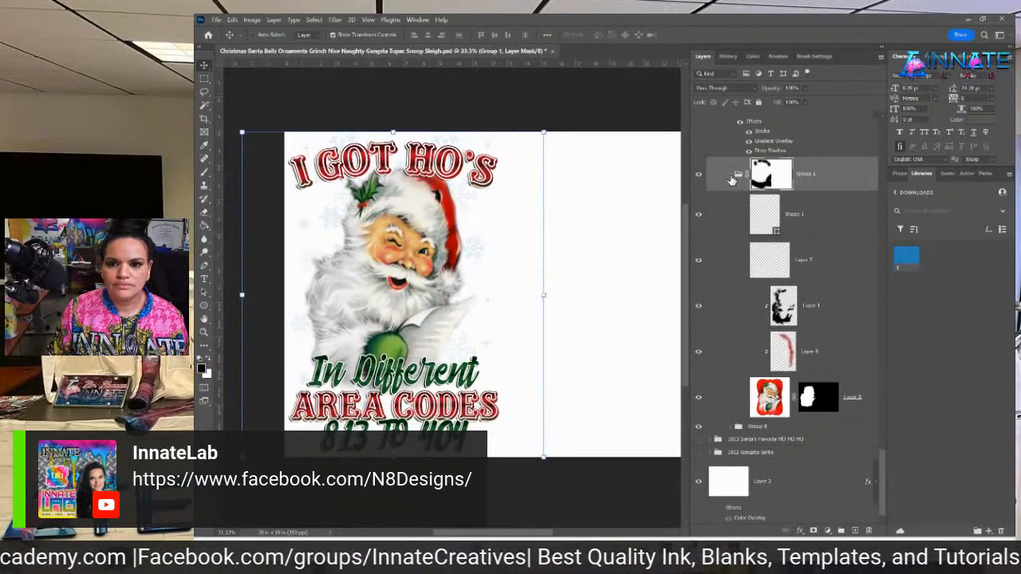
{"action": "left_click", "coordinate": [731, 177]}
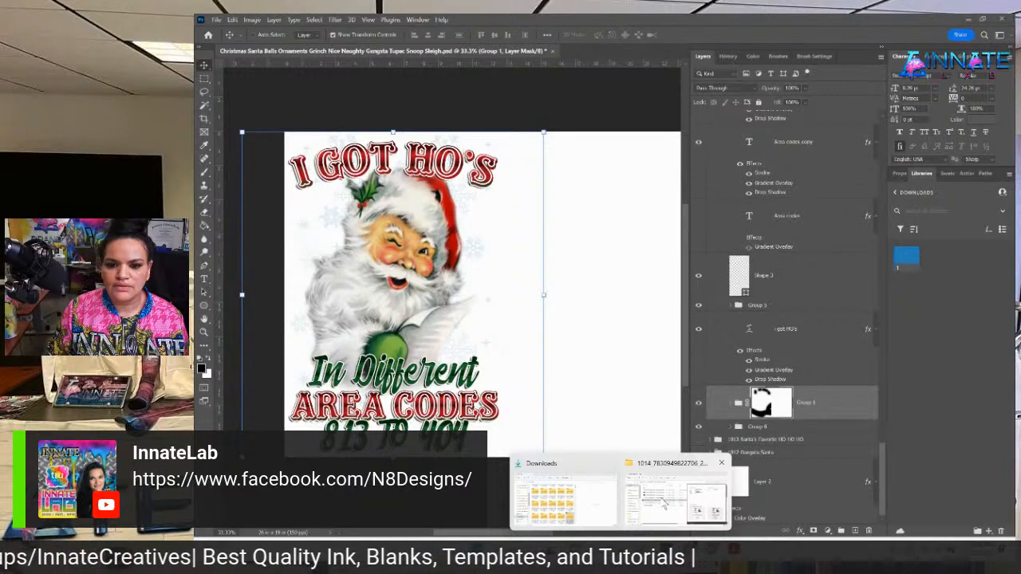
Place the girls image from the order's SourceFileImages folder directly above Group 1, positioned over the Santa between the text lines.
{"action": "left_click", "coordinate": [664, 501]}
{"action": "double_click", "coordinate": [335, 221]}
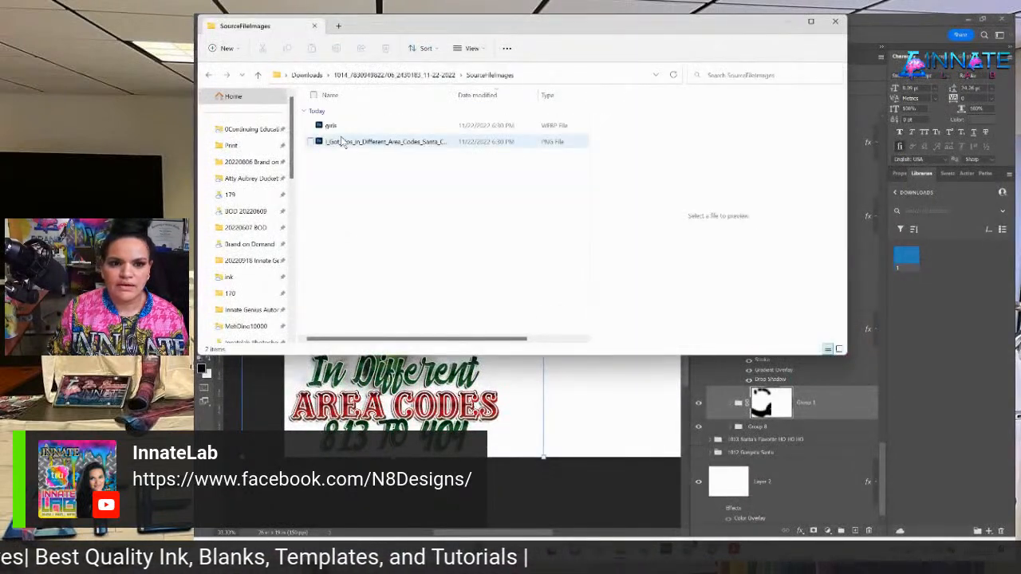
{"action": "left_click", "coordinate": [342, 130]}
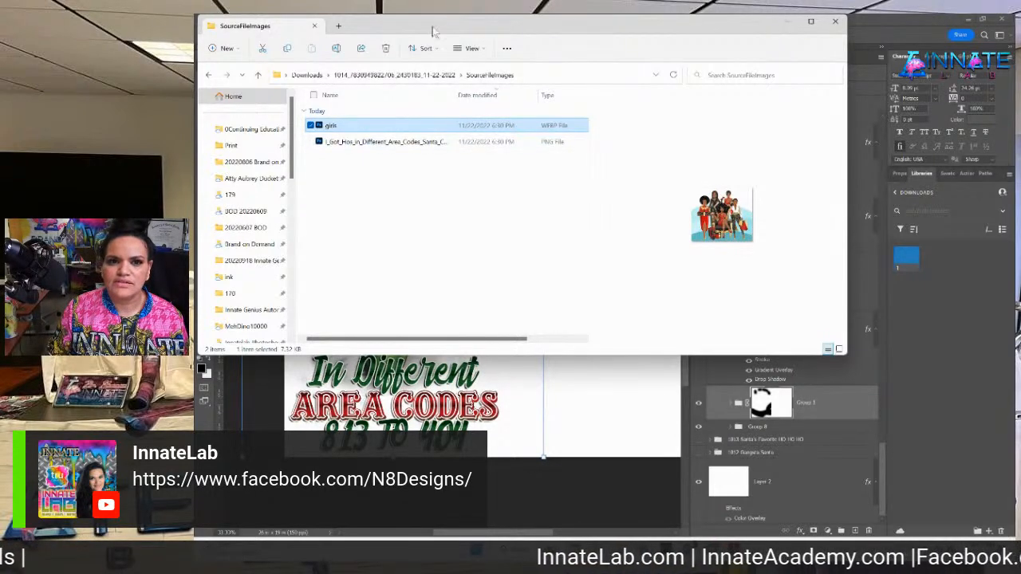
{"action": "left_click_drag", "start_coordinate": [432, 31], "coordinate": [643, 38]}
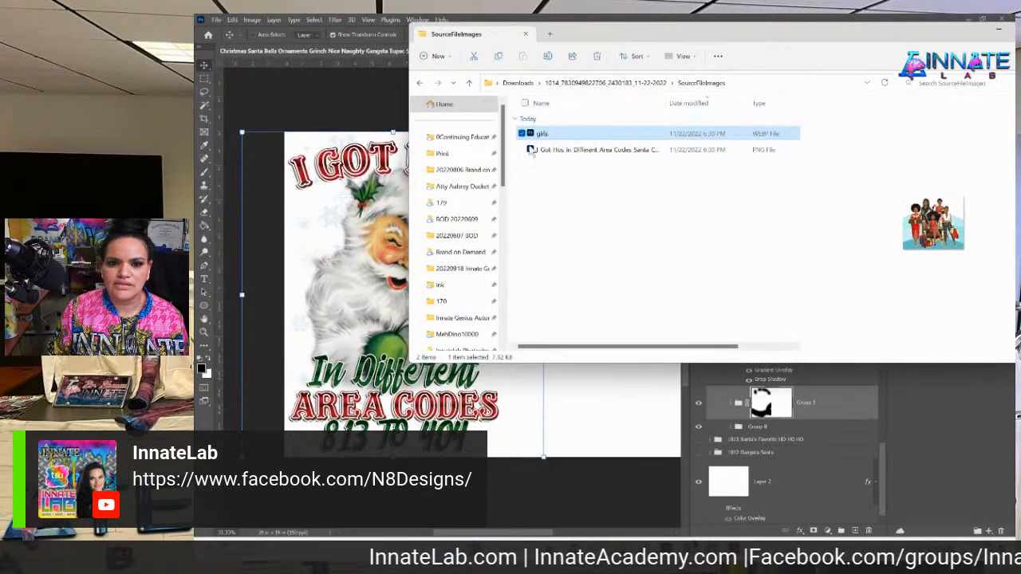
{"action": "left_click_drag", "start_coordinate": [530, 150], "coordinate": [484, 152]}
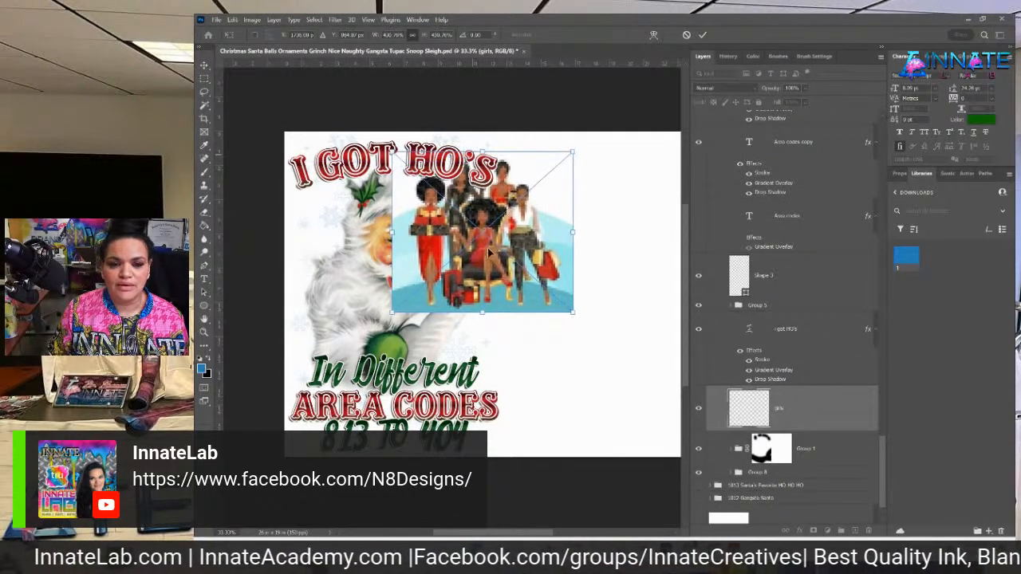
{"action": "left_click_drag", "start_coordinate": [489, 251], "coordinate": [398, 311]}
{"action": "key", "text": "Return"}
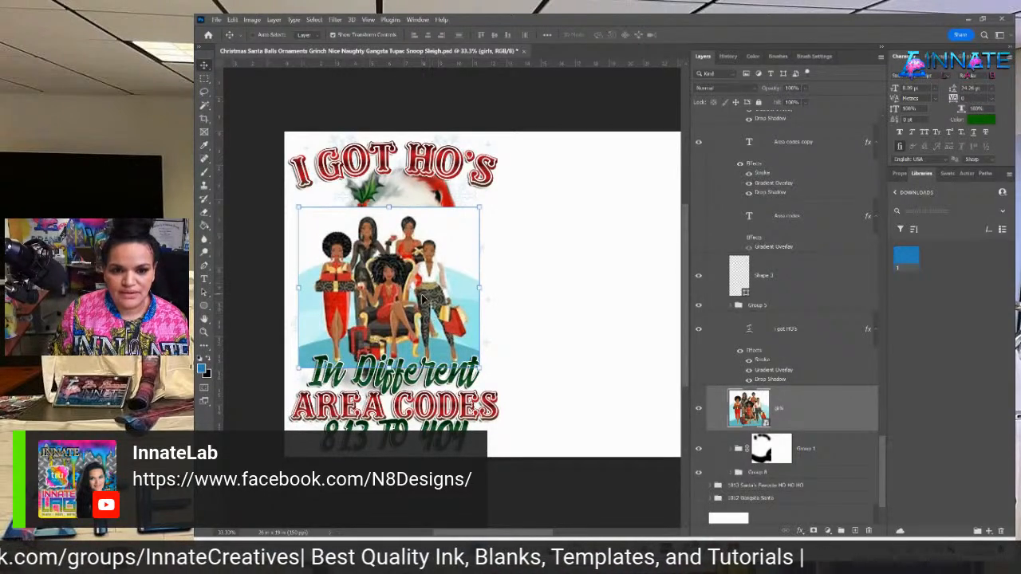
Switch to Chrome, search Google Images for "women" in a new tab and clear the query.
{"action": "mouse_move", "coordinate": [688, 565]}
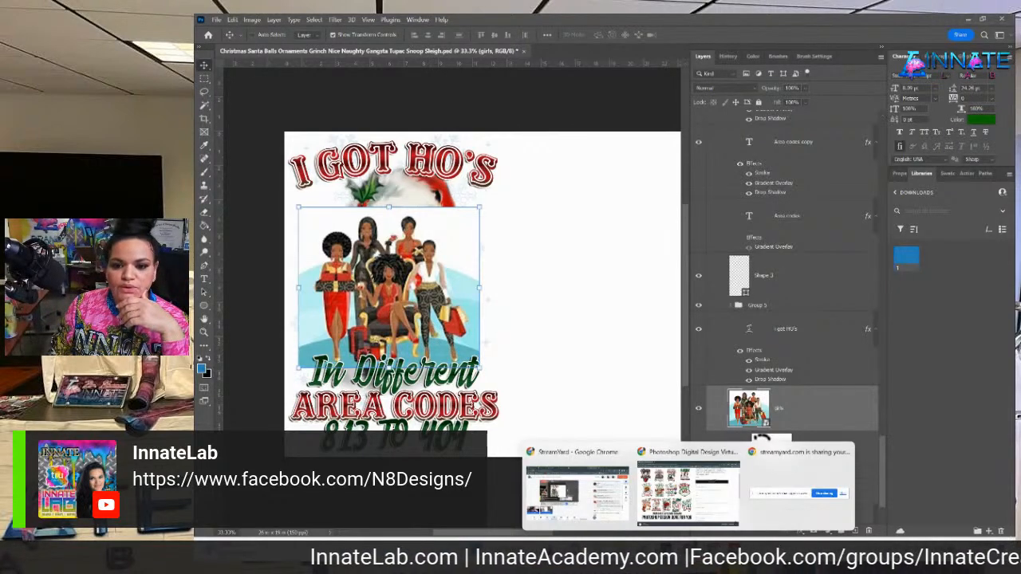
{"action": "left_click", "coordinate": [674, 515]}
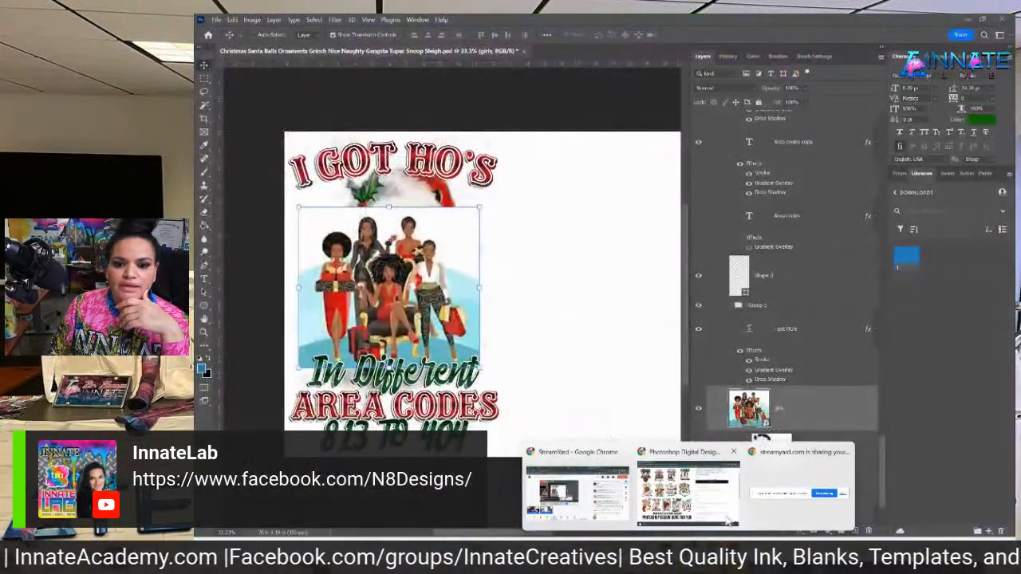
{"action": "left_click", "coordinate": [663, 515]}
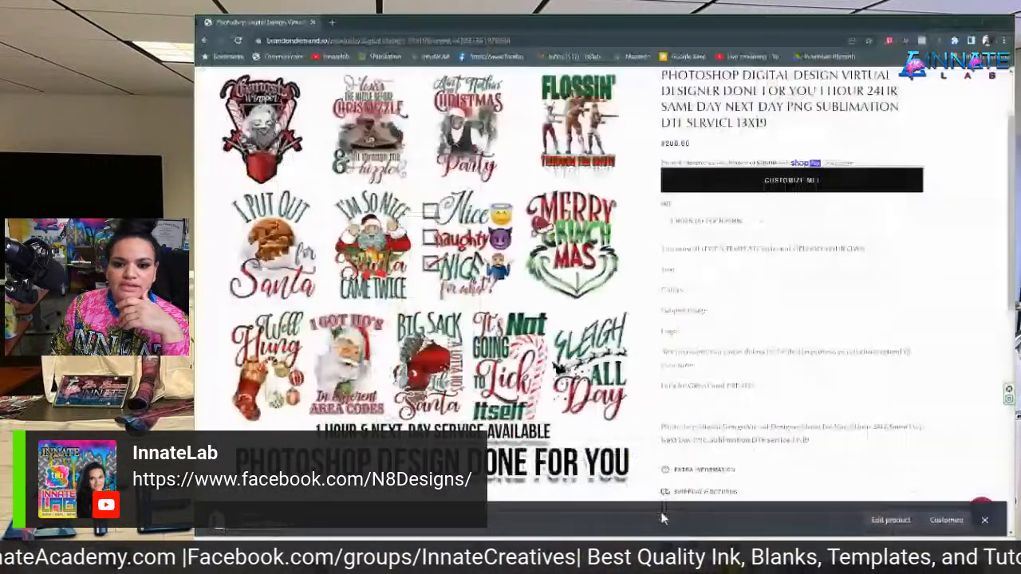
{"action": "left_click", "coordinate": [328, 21]}
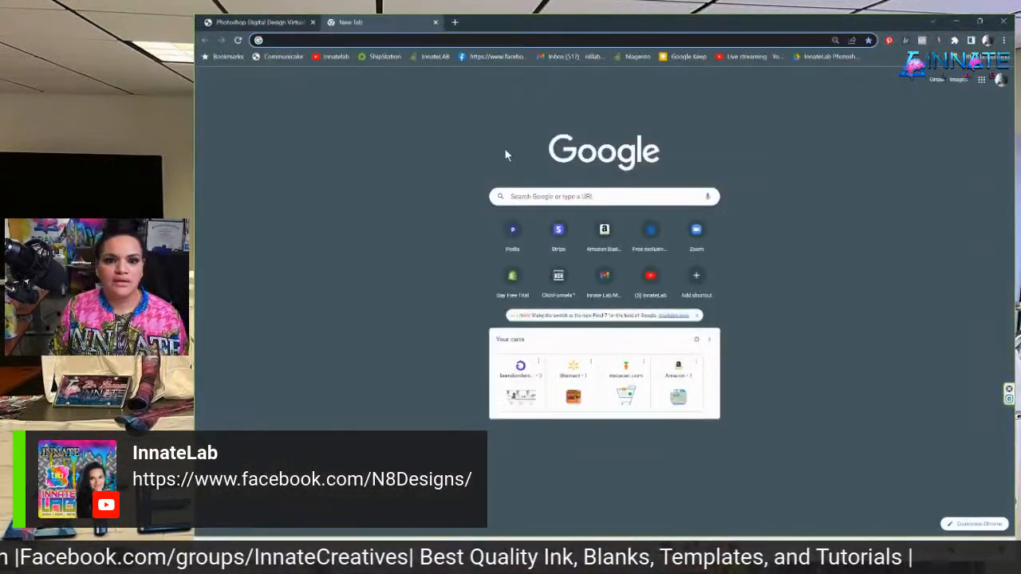
{"action": "left_click", "coordinate": [519, 195]}
{"action": "left_click", "coordinate": [392, 151]}
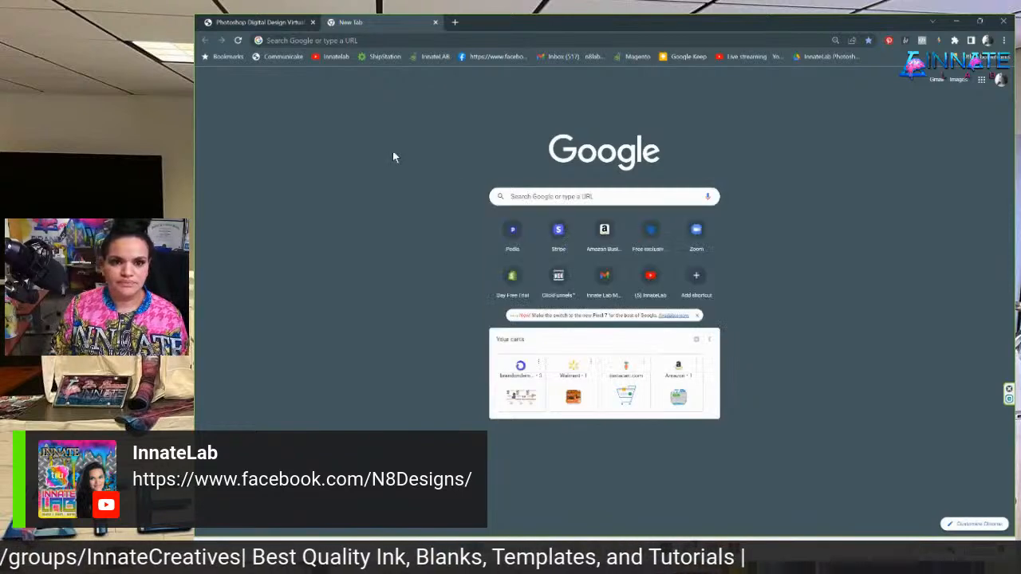
{"action": "left_click", "coordinate": [528, 195]}
{"action": "type", "text": "women"}
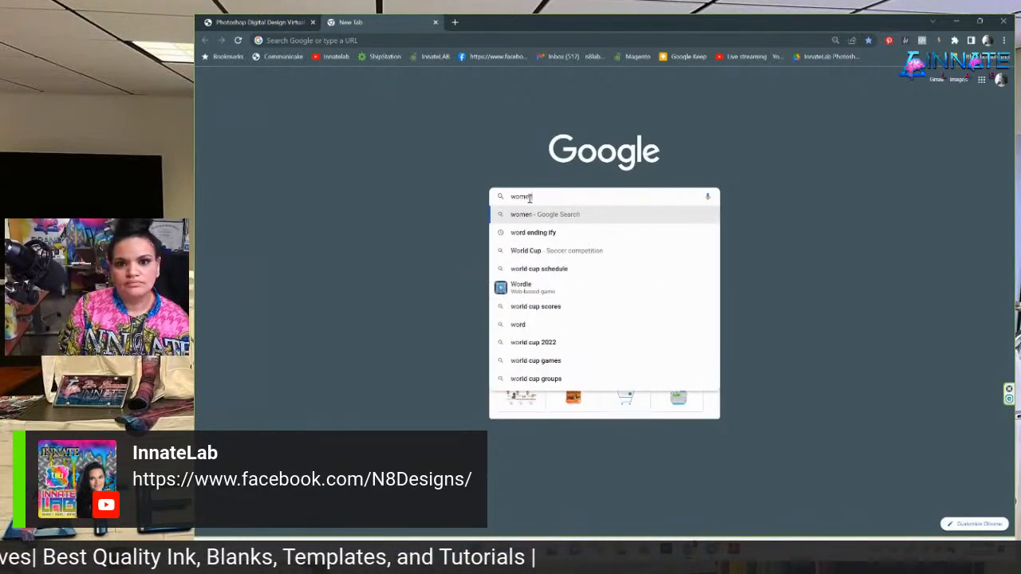
{"action": "key", "text": "Return"}
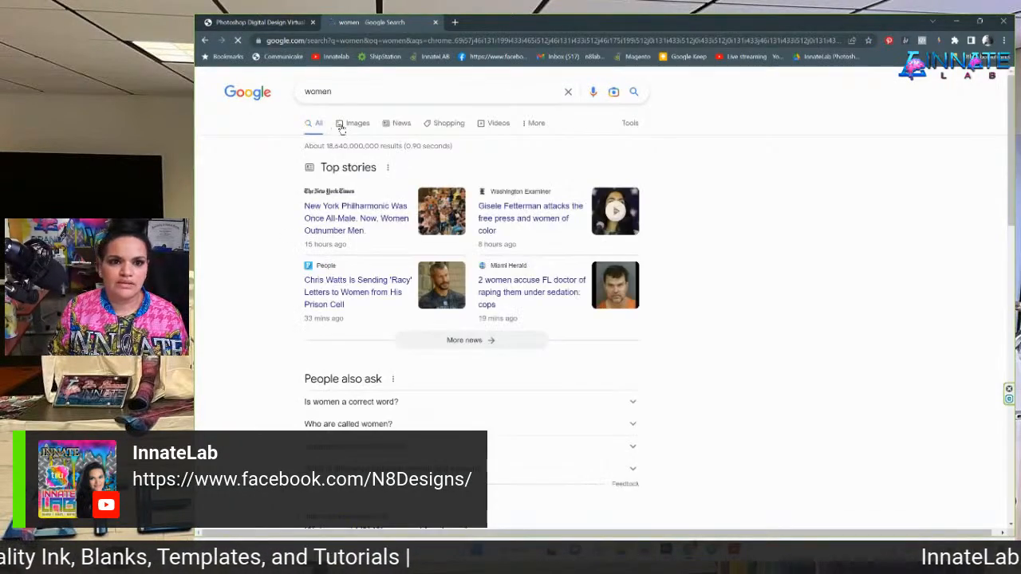
{"action": "left_click", "coordinate": [345, 123]}
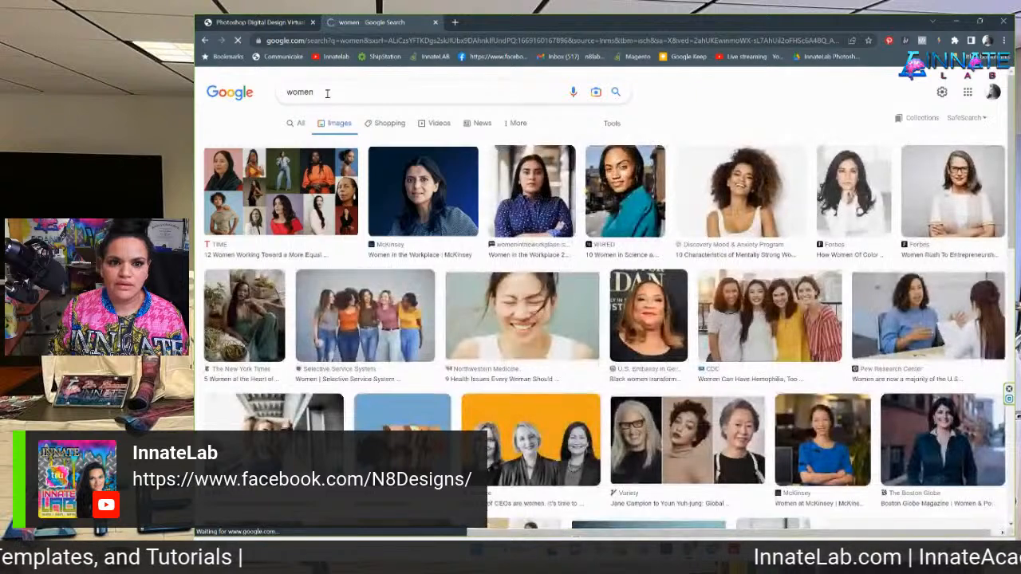
{"action": "left_click_drag", "start_coordinate": [326, 94], "coordinate": [227, 90]}
{"action": "key", "text": "BackSpace"}
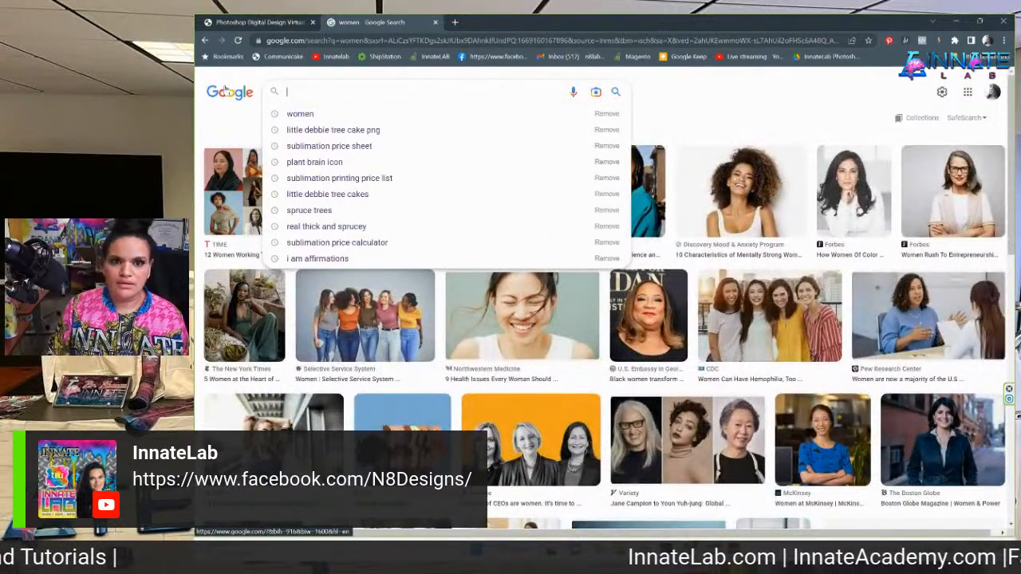
{"action": "left_click", "coordinate": [682, 103]}
Open girls.webp from the SourceFileImages folder to view it in the browser.
{"action": "mouse_move", "coordinate": [639, 550]}
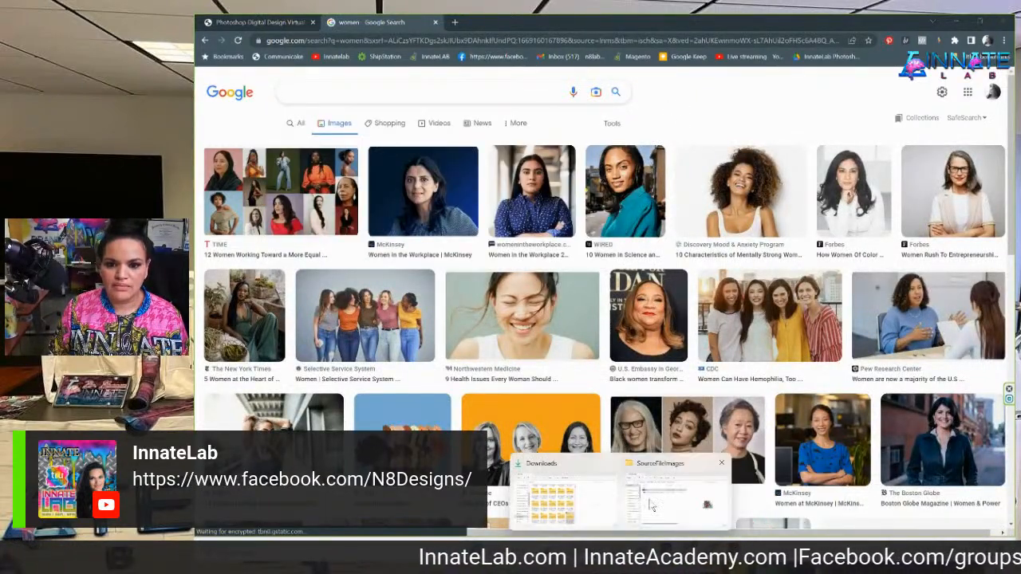
{"action": "left_click", "coordinate": [650, 506]}
{"action": "double_click", "coordinate": [548, 139]}
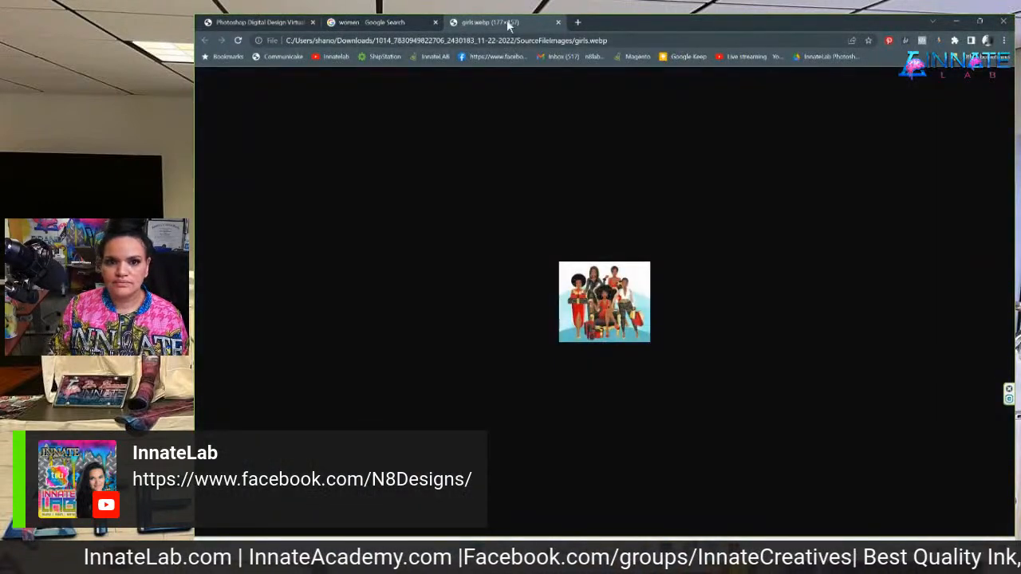
Run a Google Lens image search with the girls file from the SourceFileImages folder.
{"action": "left_click", "coordinate": [382, 24]}
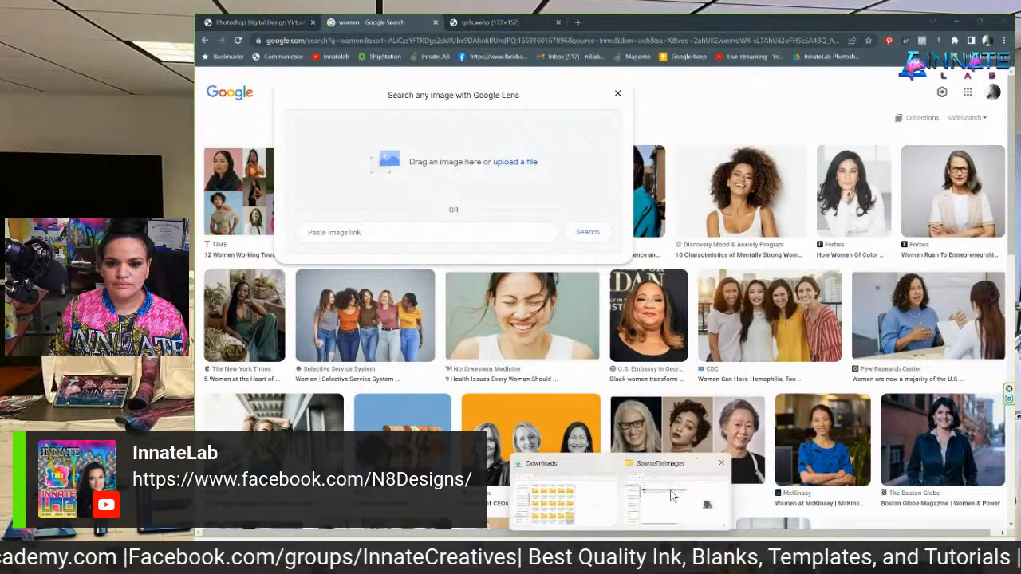
{"action": "left_click", "coordinate": [670, 493]}
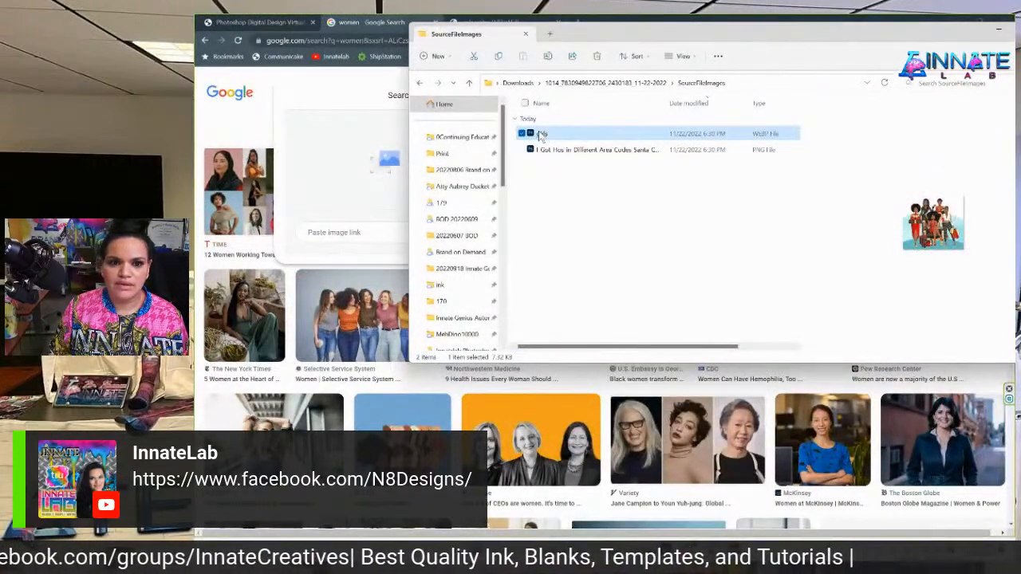
{"action": "left_click_drag", "start_coordinate": [541, 135], "coordinate": [371, 200]}
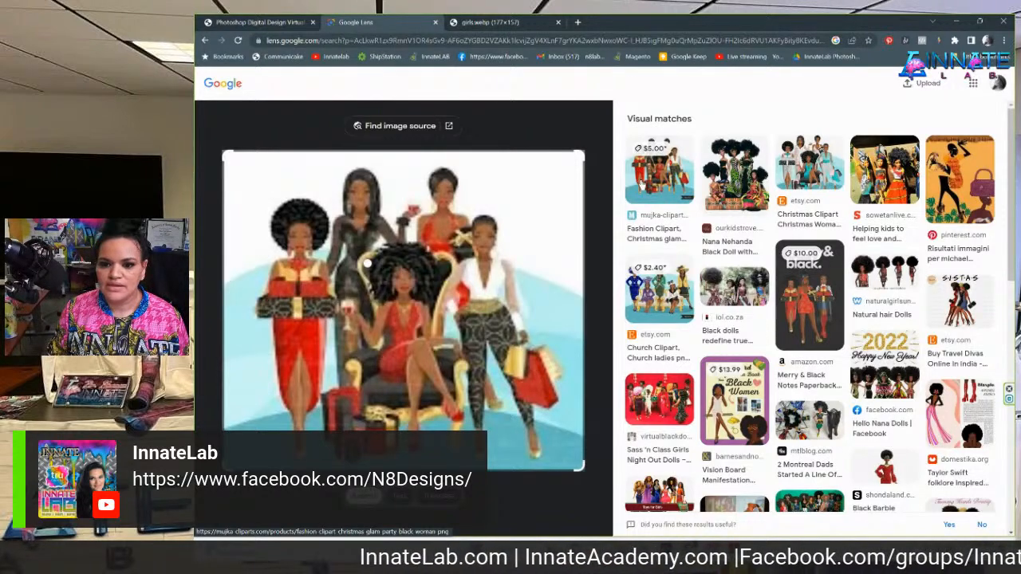
Review the visual matches and open the mujka-cliparts Christmas glam party clipart listing.
{"action": "scroll", "coordinate": [651, 205], "scroll_direction": "down", "scroll_amount": 2}
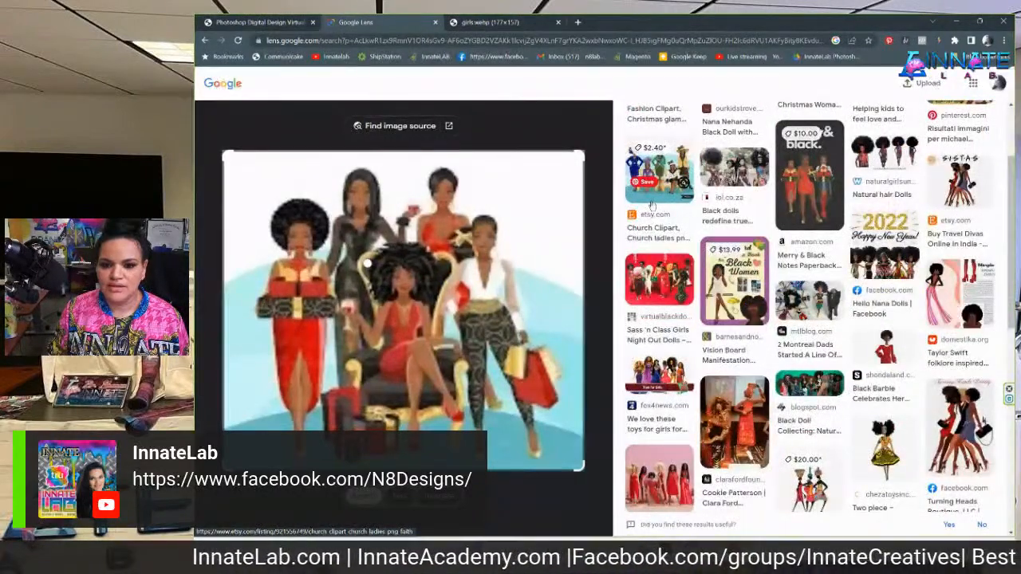
{"action": "scroll", "coordinate": [651, 206], "scroll_direction": "up", "scroll_amount": 2}
{"action": "left_click", "coordinate": [655, 195]}
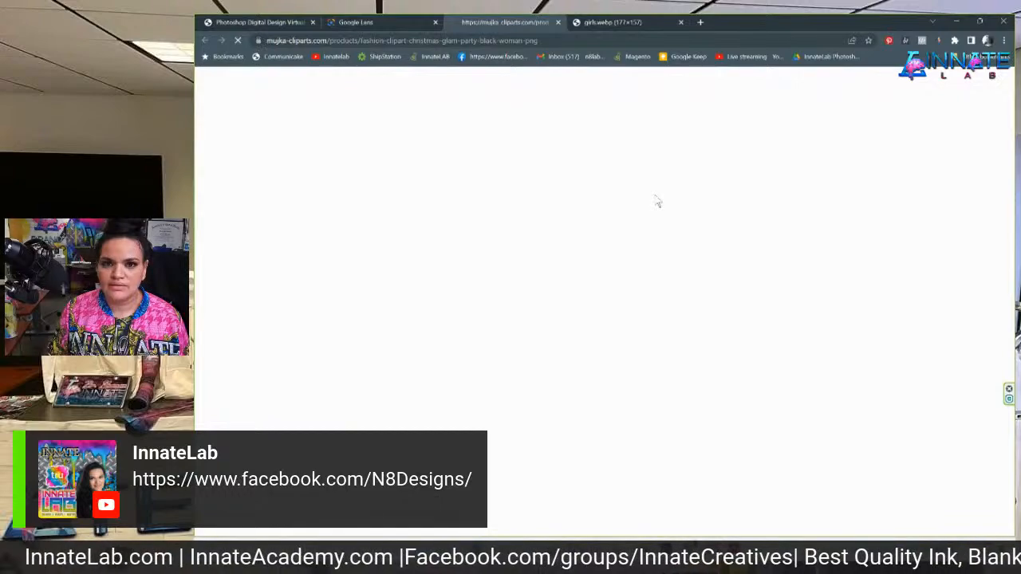
Examine the Christmas glam party clipart page, its preview images and the bundle products, opening the matching bundle item.
{"action": "scroll", "coordinate": [592, 249], "scroll_direction": "down", "scroll_amount": 3}
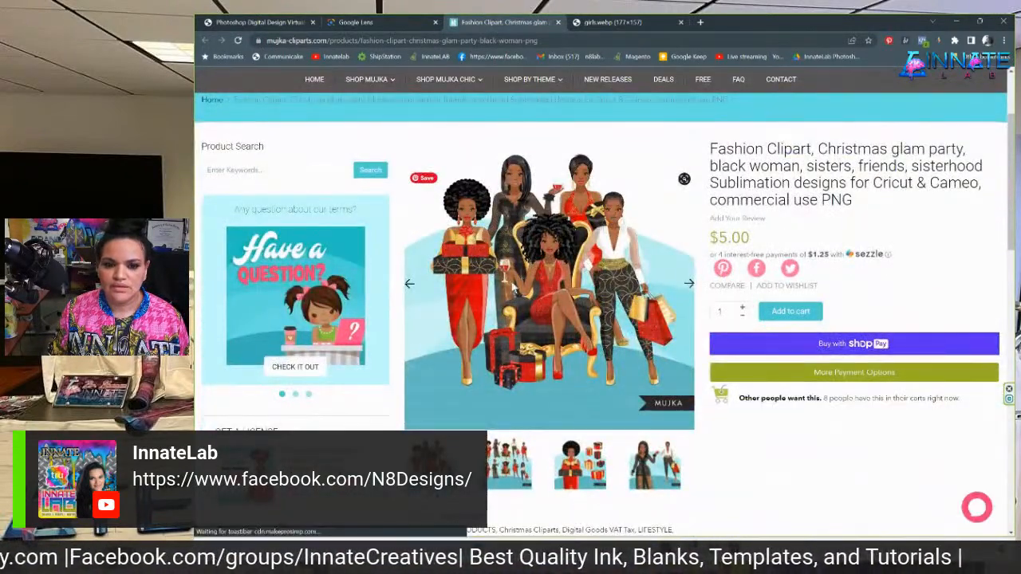
{"action": "scroll", "coordinate": [510, 346], "scroll_direction": "down", "scroll_amount": 2}
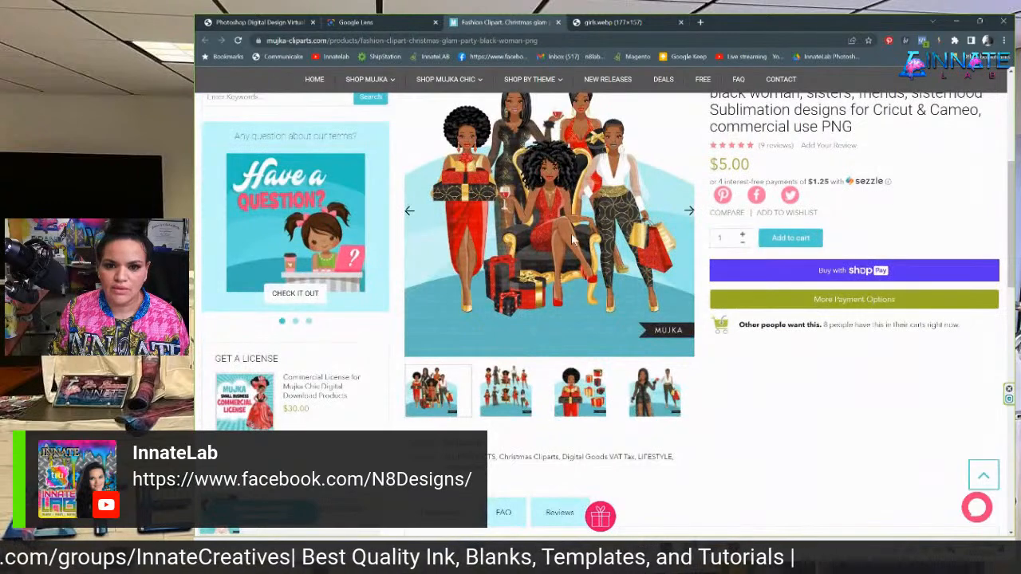
{"action": "scroll", "coordinate": [571, 233], "scroll_direction": "up", "scroll_amount": 1}
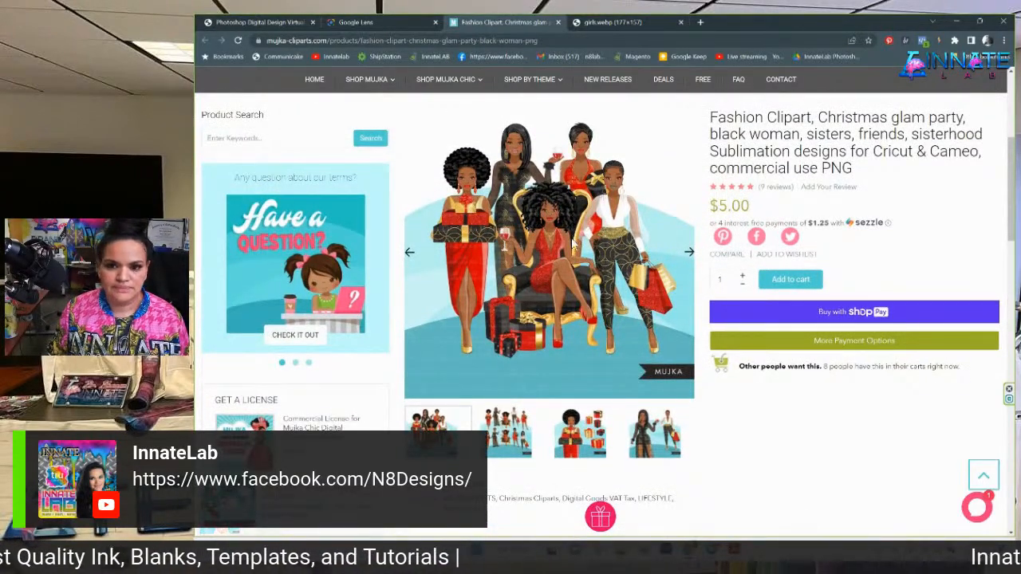
{"action": "scroll", "coordinate": [501, 291], "scroll_direction": "down", "scroll_amount": 3}
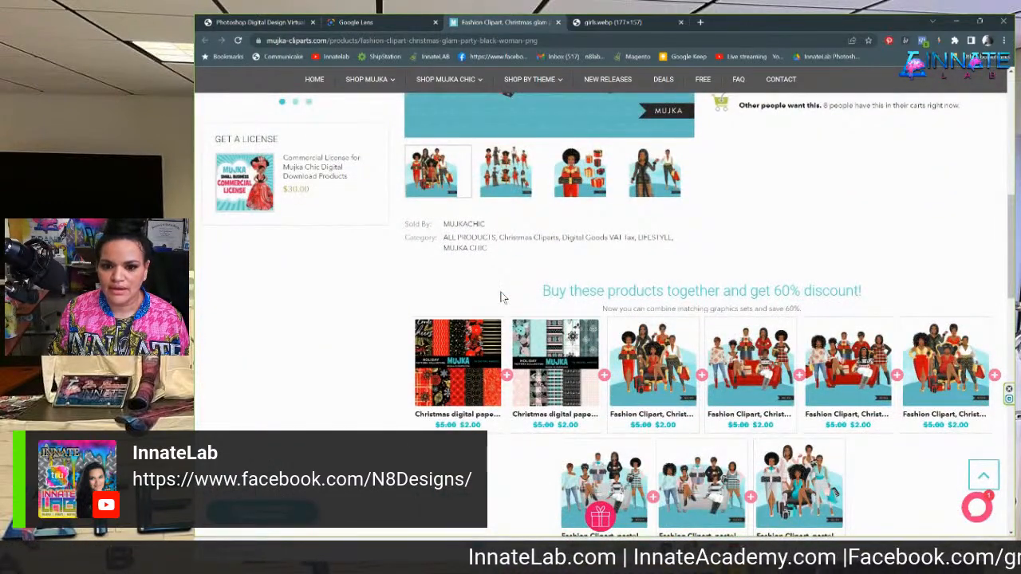
{"action": "left_click", "coordinate": [669, 375]}
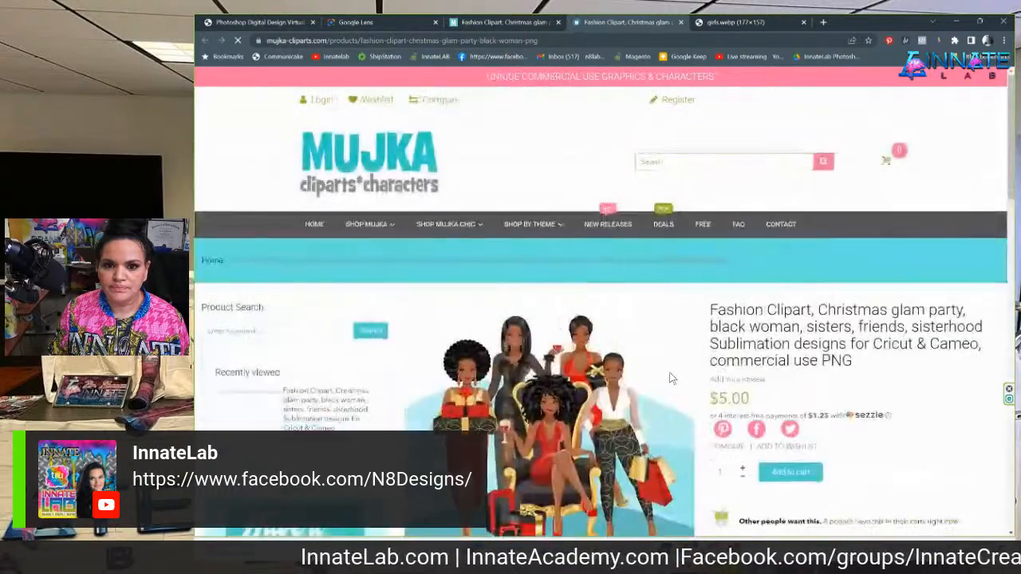
{"action": "scroll", "coordinate": [670, 378], "scroll_direction": "down", "scroll_amount": 2}
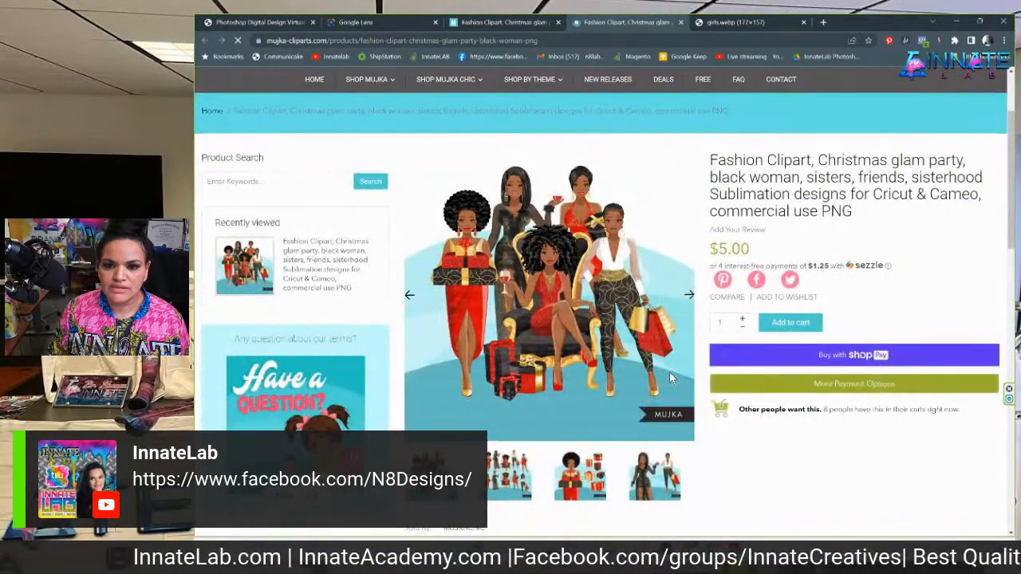
{"action": "scroll", "coordinate": [670, 378], "scroll_direction": "down", "scroll_amount": 2}
{"action": "scroll", "coordinate": [672, 380], "scroll_direction": "down", "scroll_amount": 3}
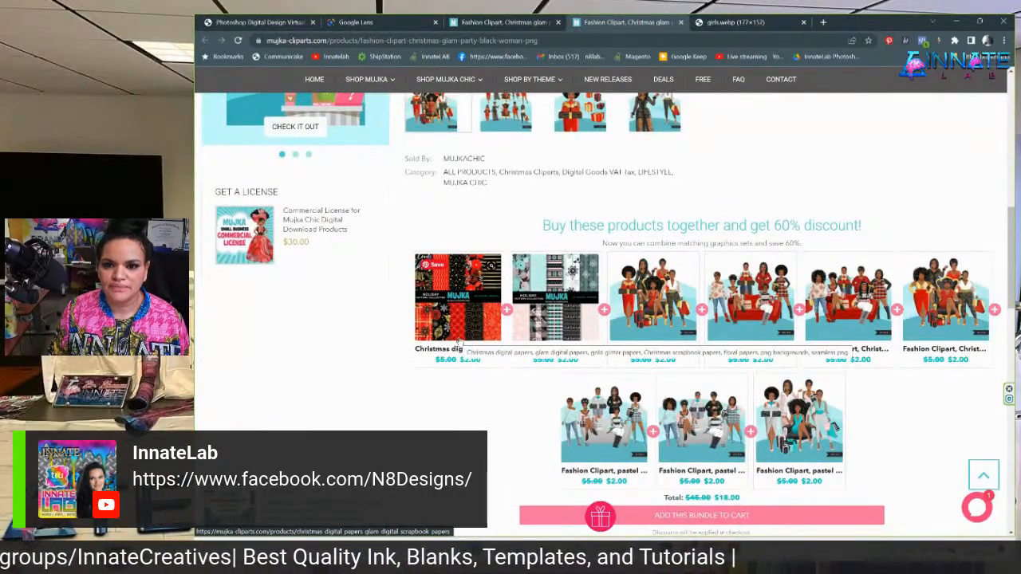
{"action": "scroll", "coordinate": [558, 311], "scroll_direction": "up", "scroll_amount": 5}
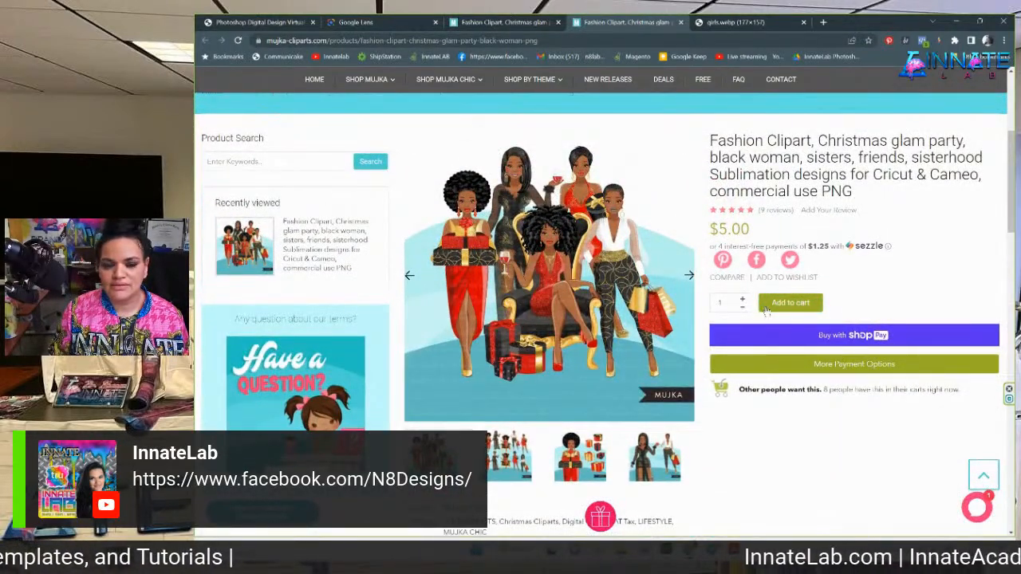
{"action": "right_click", "coordinate": [570, 216]}
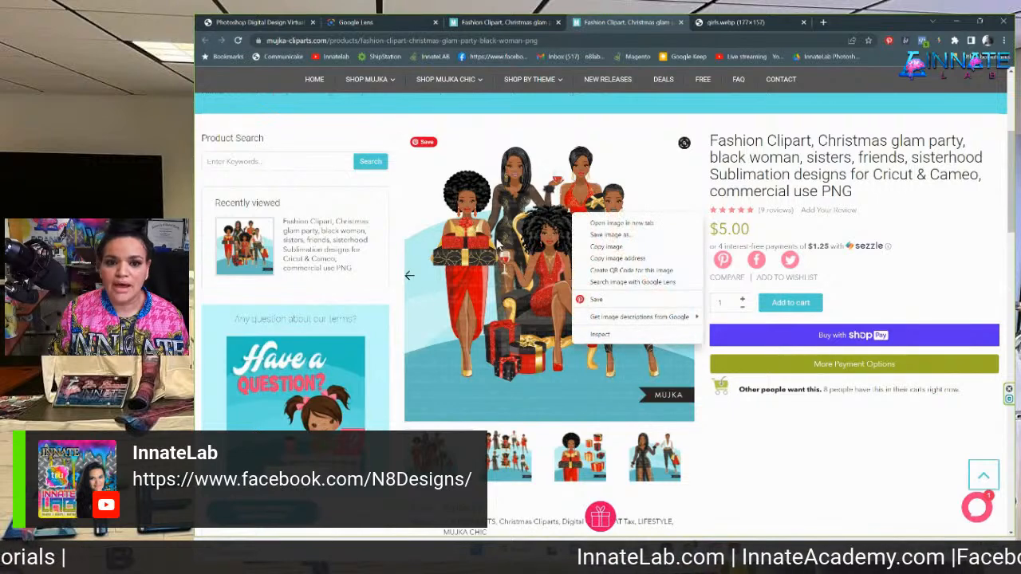
{"action": "left_click", "coordinate": [610, 234]}
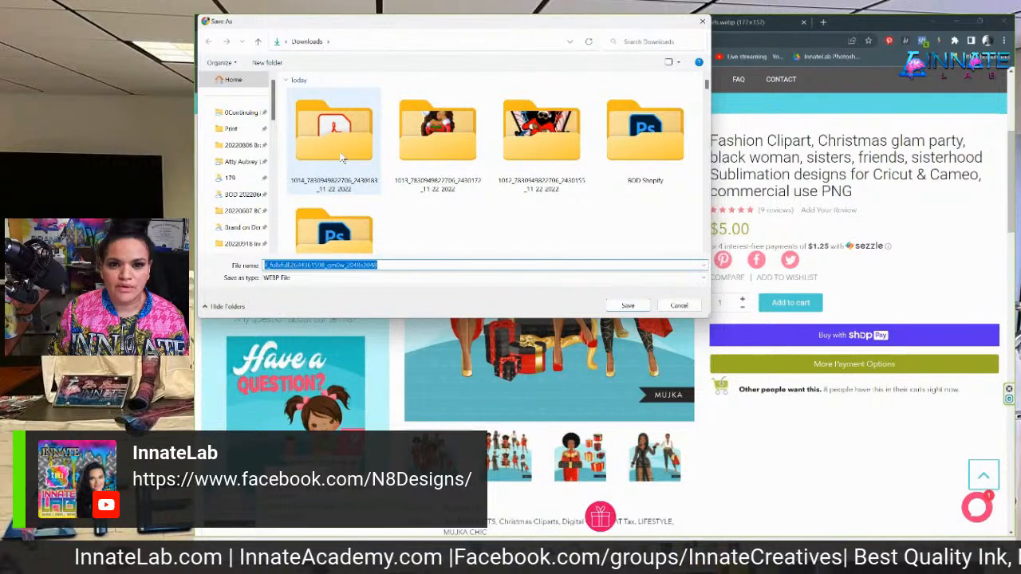
{"action": "double_click", "coordinate": [341, 157]}
{"action": "double_click", "coordinate": [334, 108]}
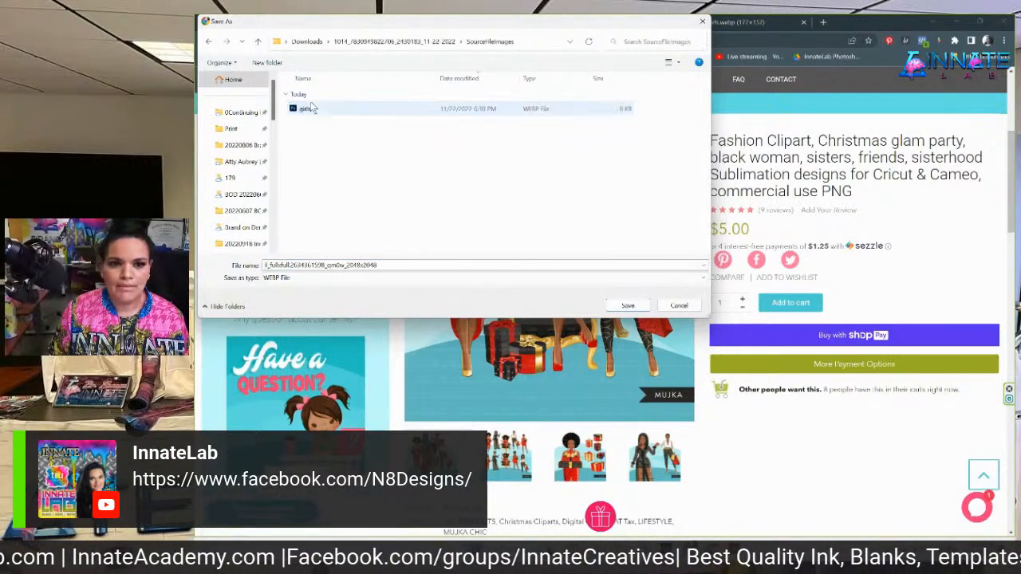
{"action": "double_click", "coordinate": [391, 266]}
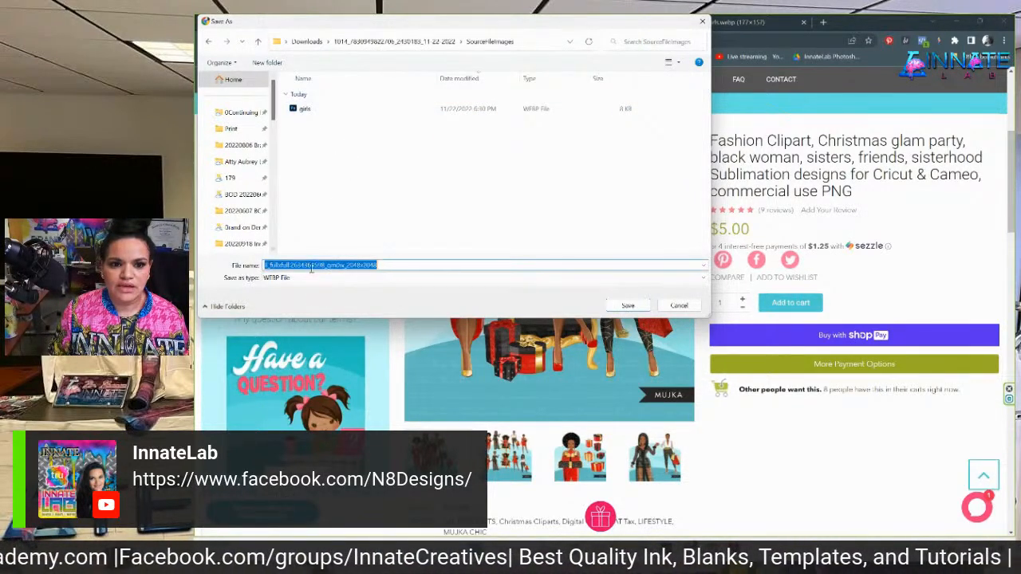
{"action": "left_click", "coordinate": [678, 306]}
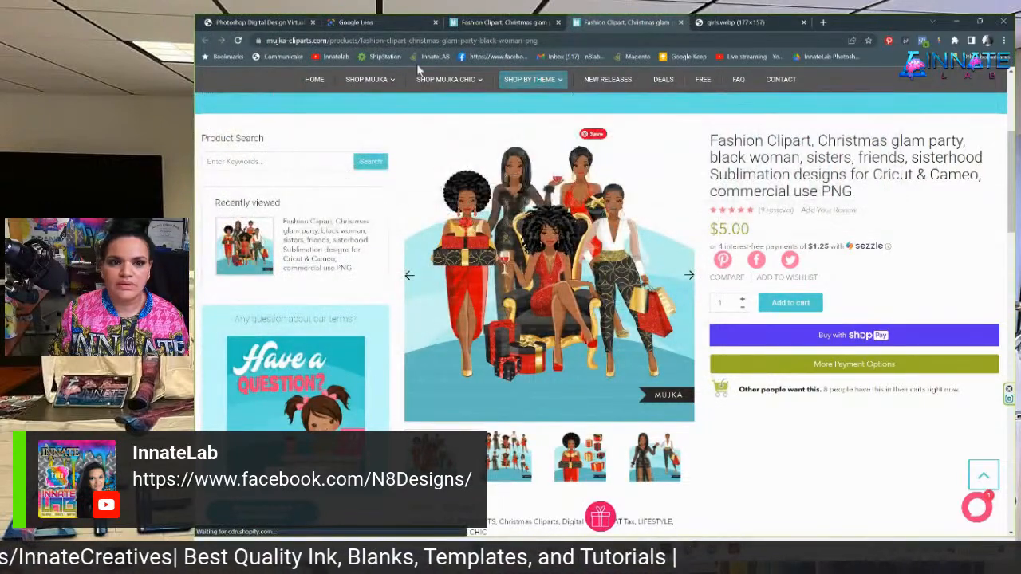
Copy the clipart page's address and start saving the main girls image into the newest order's SourceFileImages folder.
{"action": "left_click", "coordinate": [428, 42]}
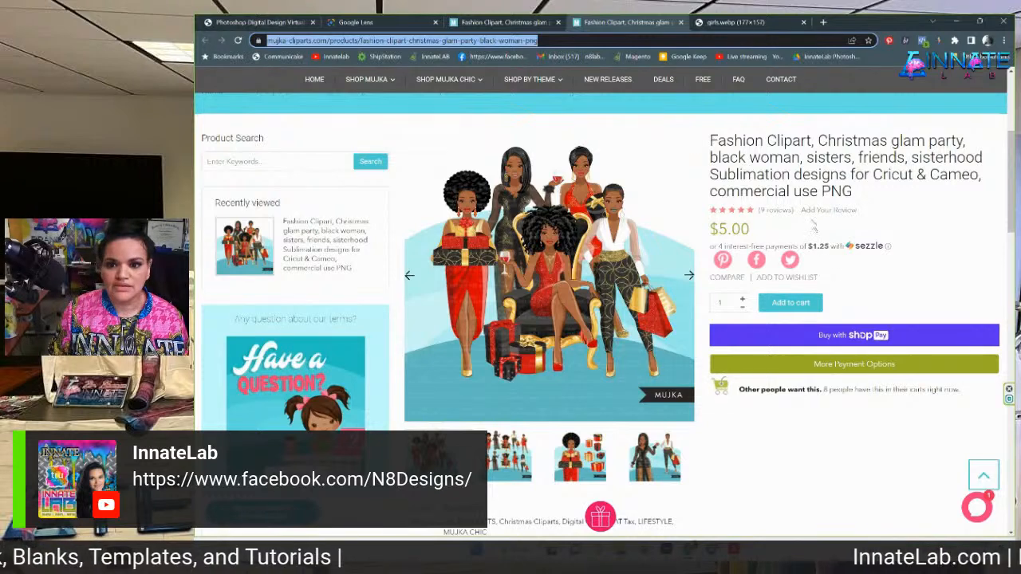
{"action": "right_click", "coordinate": [619, 309]}
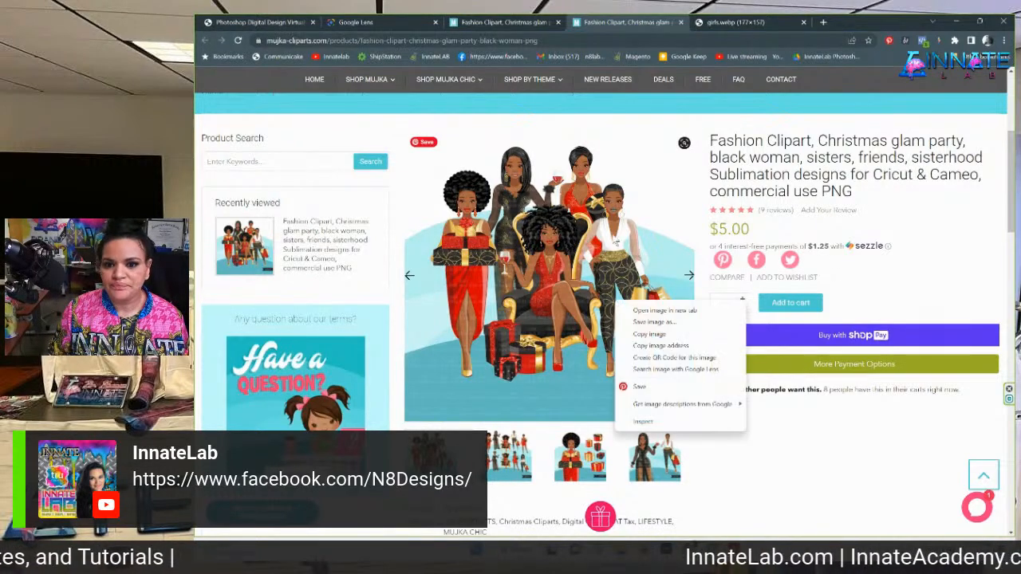
{"action": "left_click", "coordinate": [656, 322]}
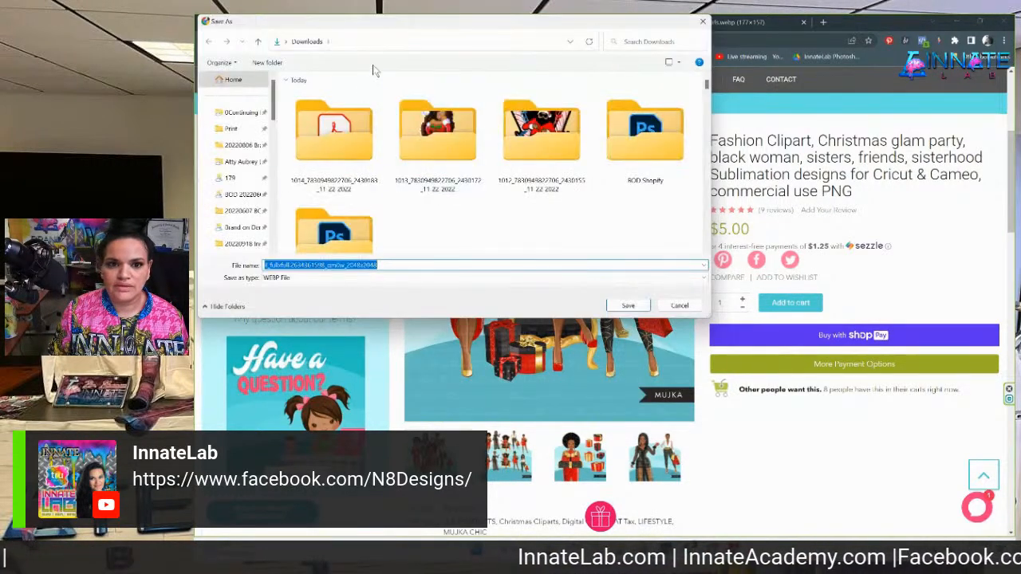
{"action": "double_click", "coordinate": [321, 147]}
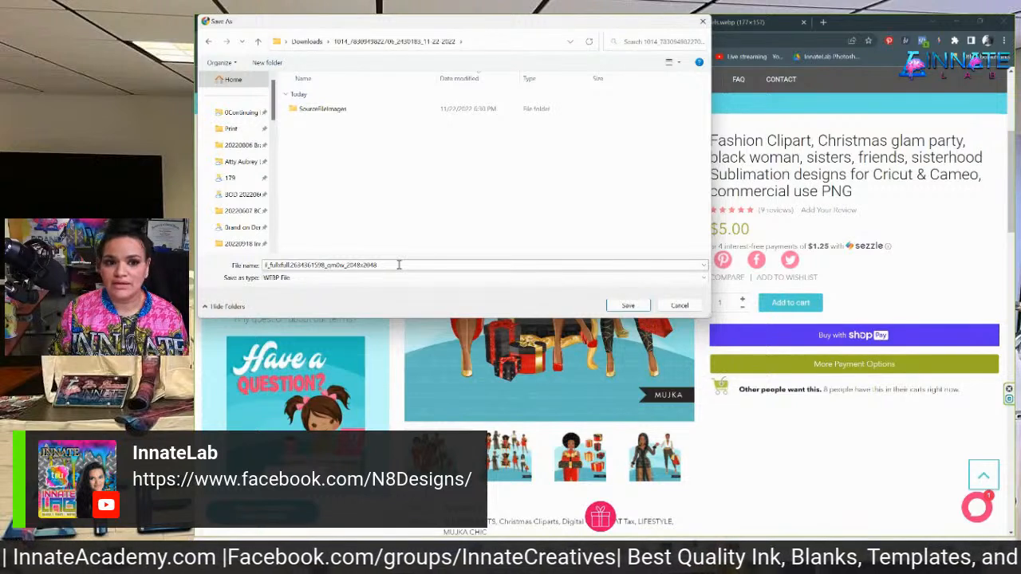
{"action": "left_click", "coordinate": [341, 113]}
{"action": "double_click", "coordinate": [340, 113]}
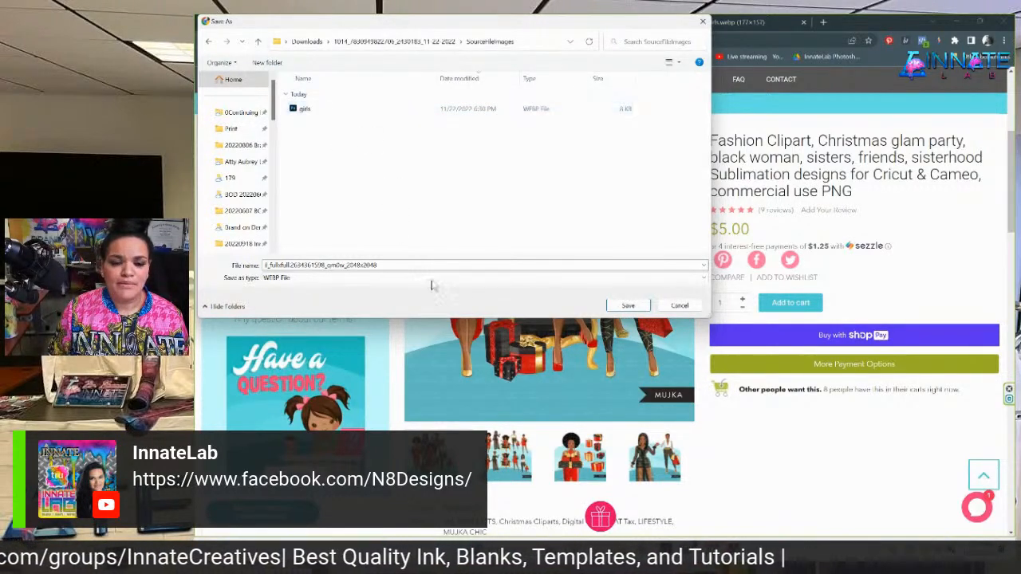
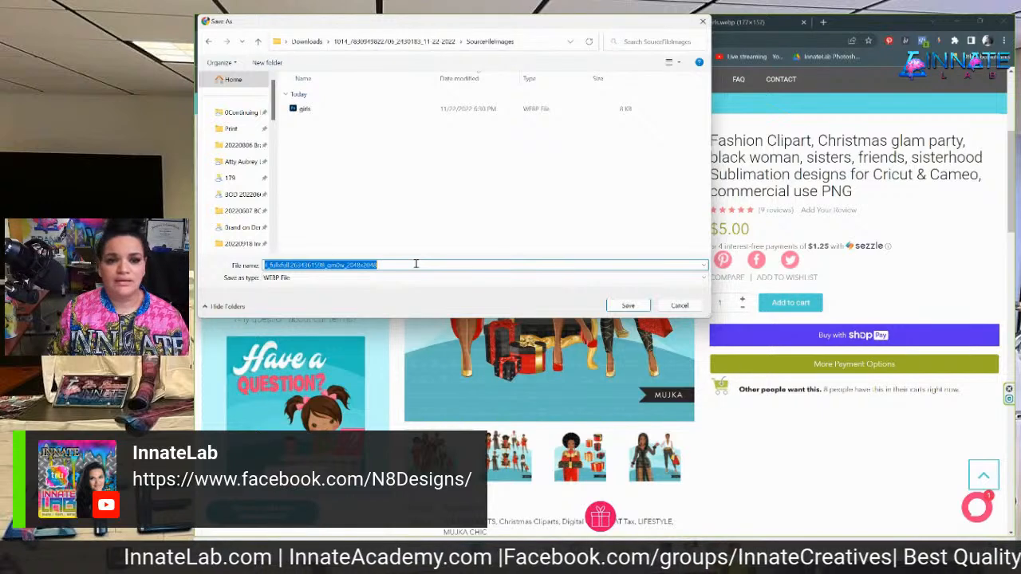
{"action": "left_click_drag", "start_coordinate": [318, 25], "coordinate": [428, 108]}
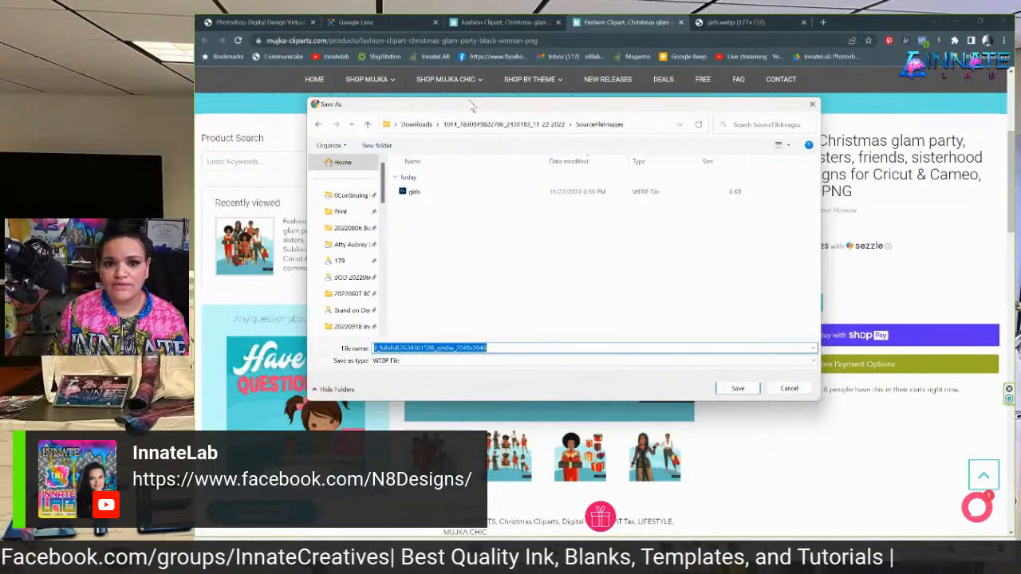
{"action": "left_click_drag", "start_coordinate": [471, 106], "coordinate": [462, 91]}
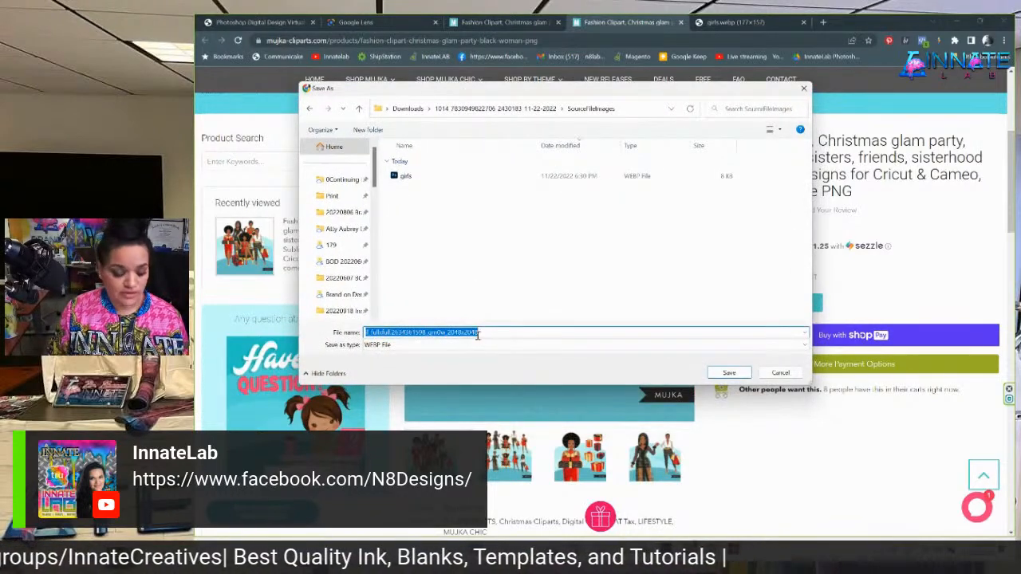
{"action": "type", "text": "https://mujka-cliparts.com/products/fashion-clipart-christmas-glam-party-black-woman-png"}
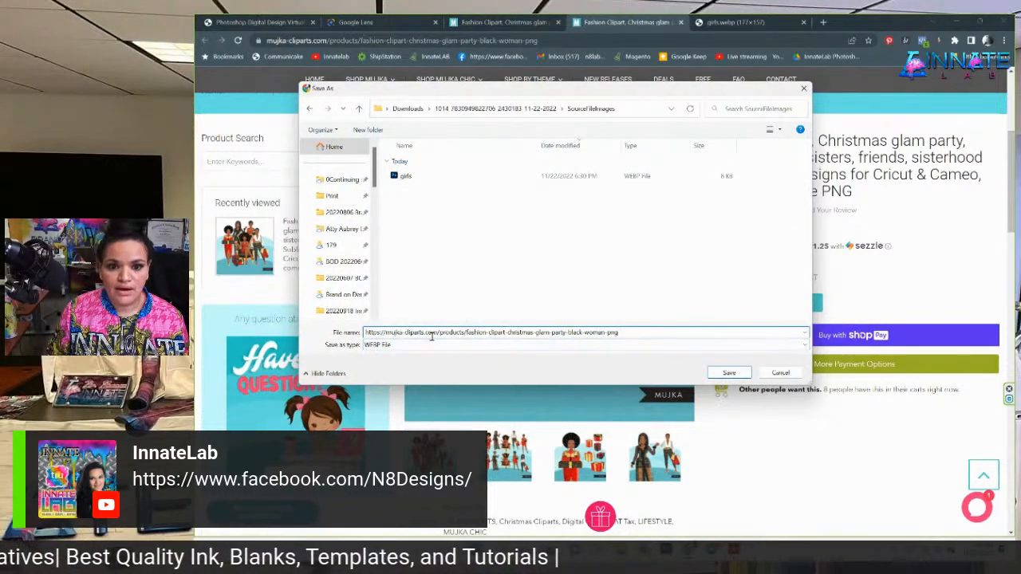
{"action": "key", "text": "ctrl+z"}
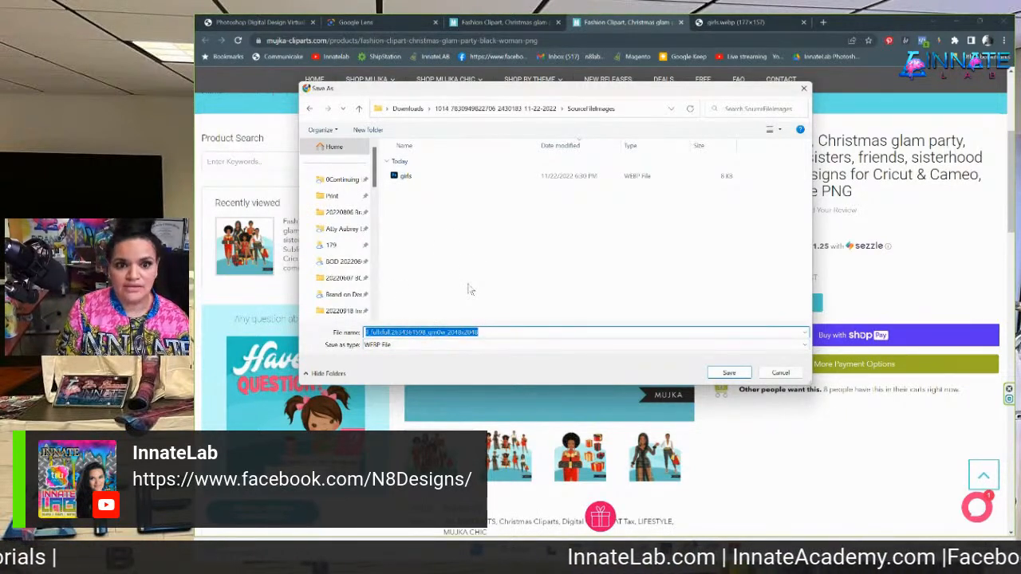
{"action": "type", "text": "mu"}
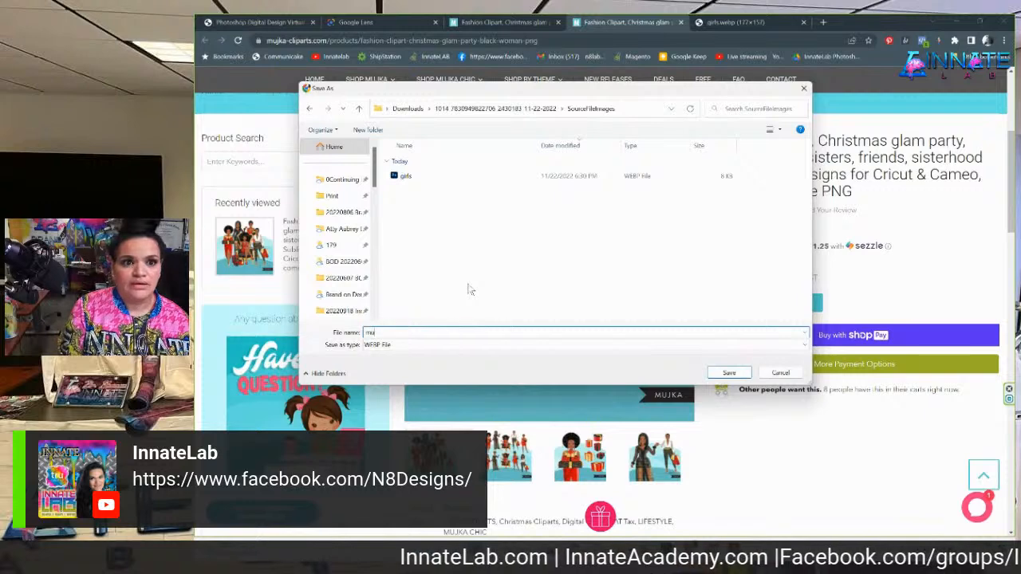
Trim the pasted page address to mujka-cliparts as the file name and save the image as a WEBP file.
{"action": "type", "text": "https://mujka-cliparts.com/products/fashion-clipart-christmas-glam-party-black-woman-png"}
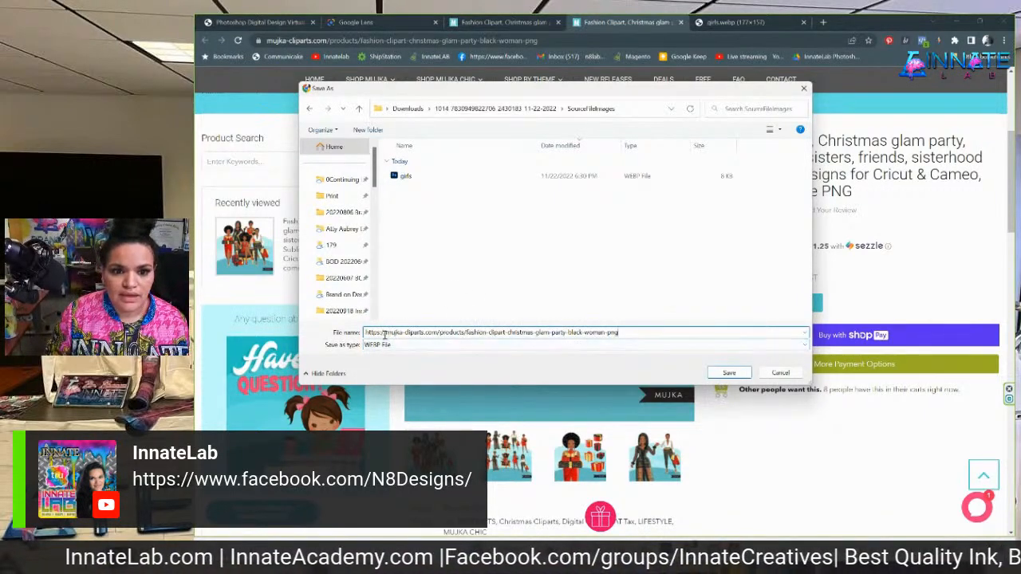
{"action": "left_click_drag", "start_coordinate": [387, 332], "coordinate": [328, 329]}
{"action": "key", "text": "BackSpace"}
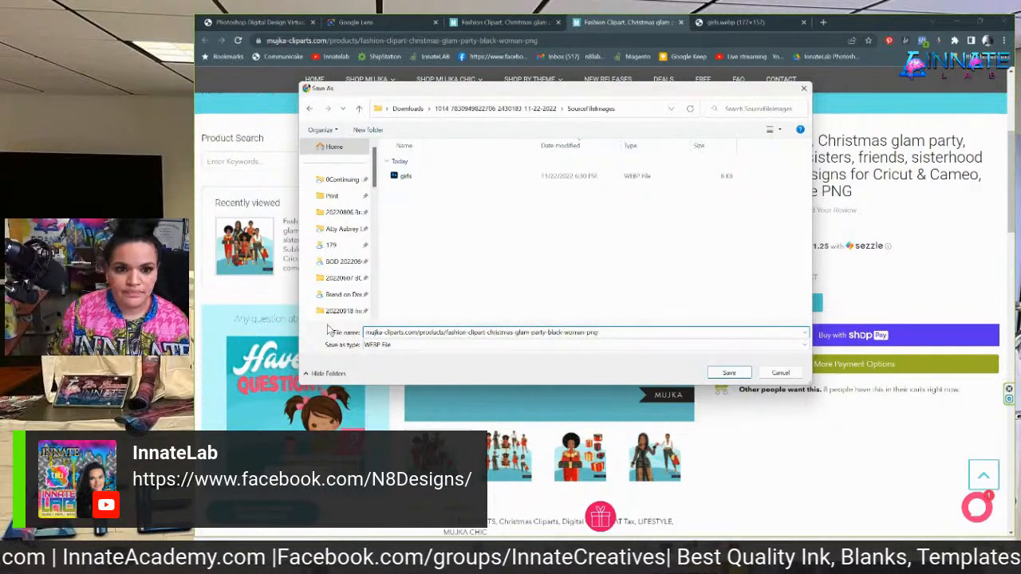
{"action": "left_click_drag", "start_coordinate": [406, 332], "coordinate": [681, 345]}
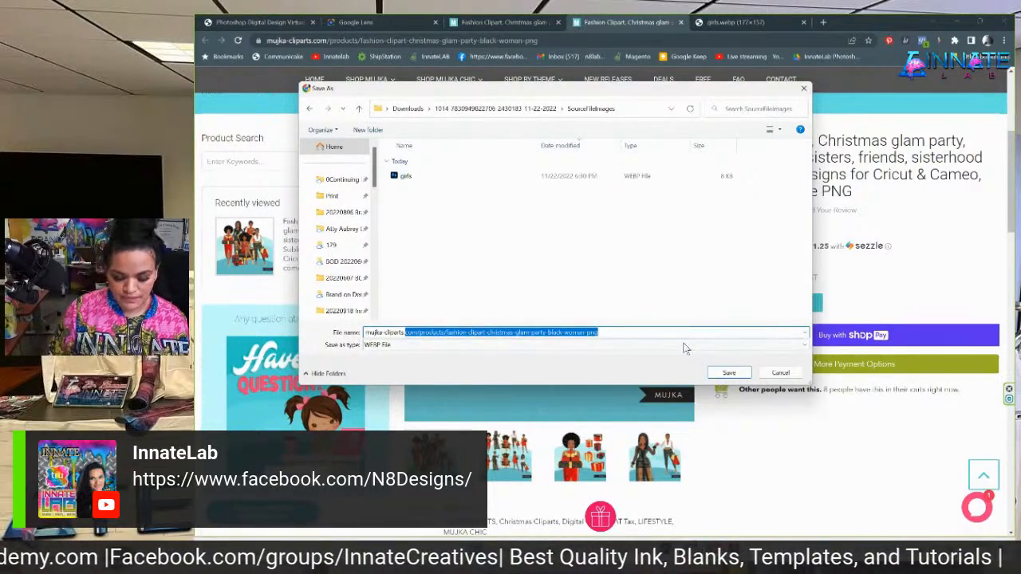
{"action": "key", "text": "BackSpace"}
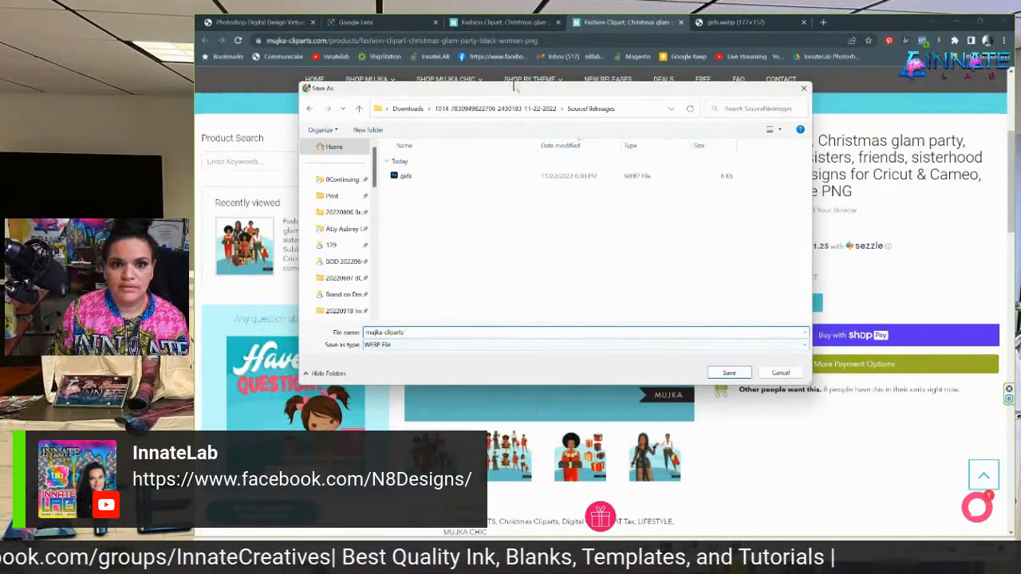
{"action": "left_click_drag", "start_coordinate": [489, 95], "coordinate": [493, 98]}
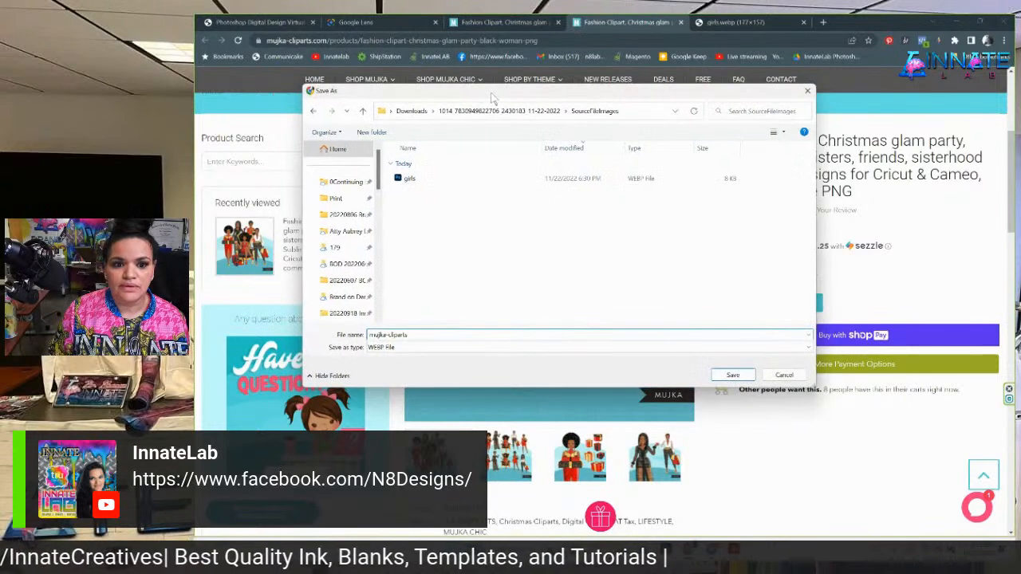
{"action": "left_click", "coordinate": [730, 375]}
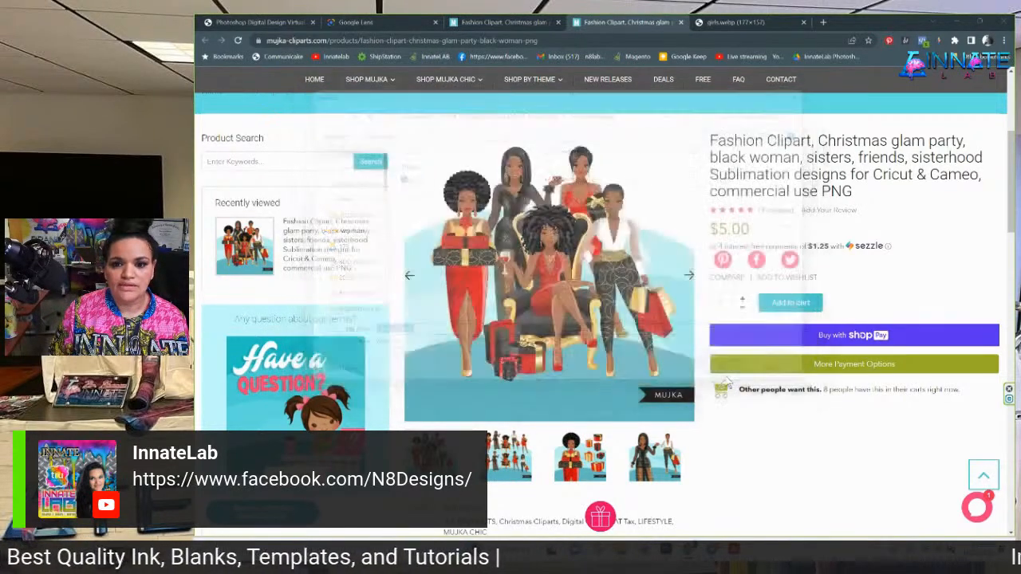
Open remove.bg in a new browser tab and try to upload the downloaded mujka-cliparts WEBP image.
{"action": "left_click", "coordinate": [823, 21]}
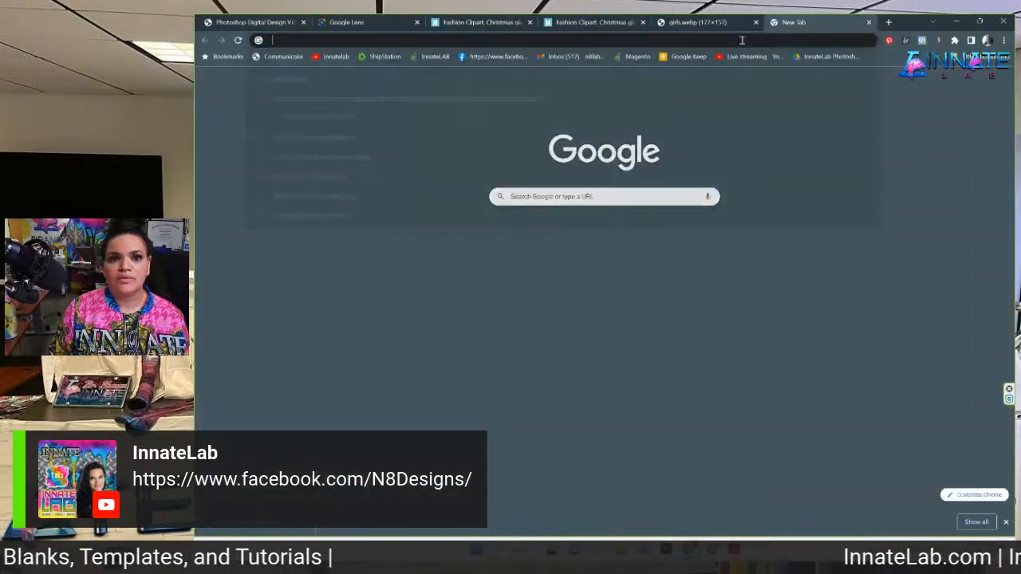
{"action": "type", "text": "rem"}
{"action": "key", "text": "Return"}
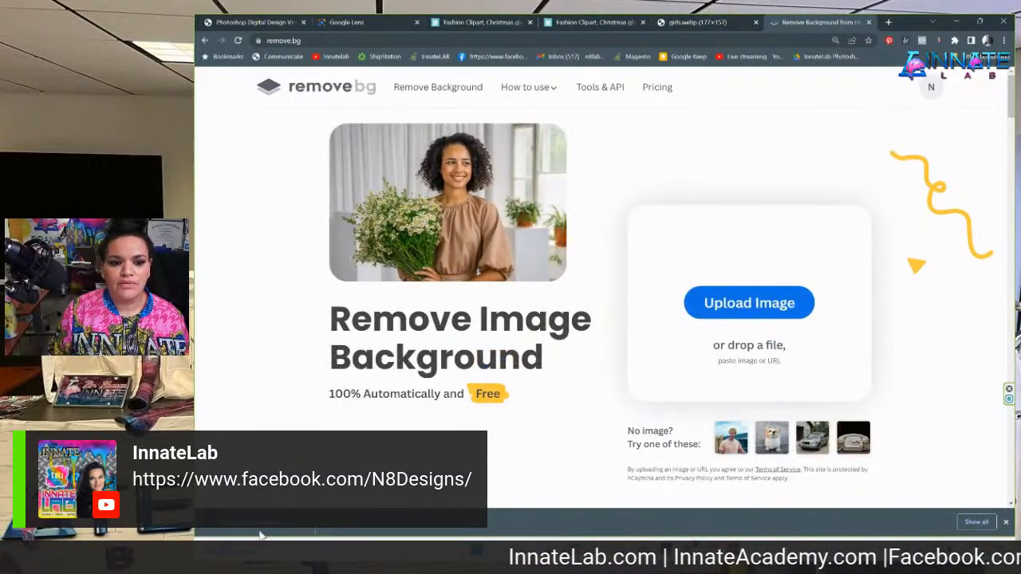
{"action": "left_click_drag", "start_coordinate": [262, 533], "coordinate": [559, 256]}
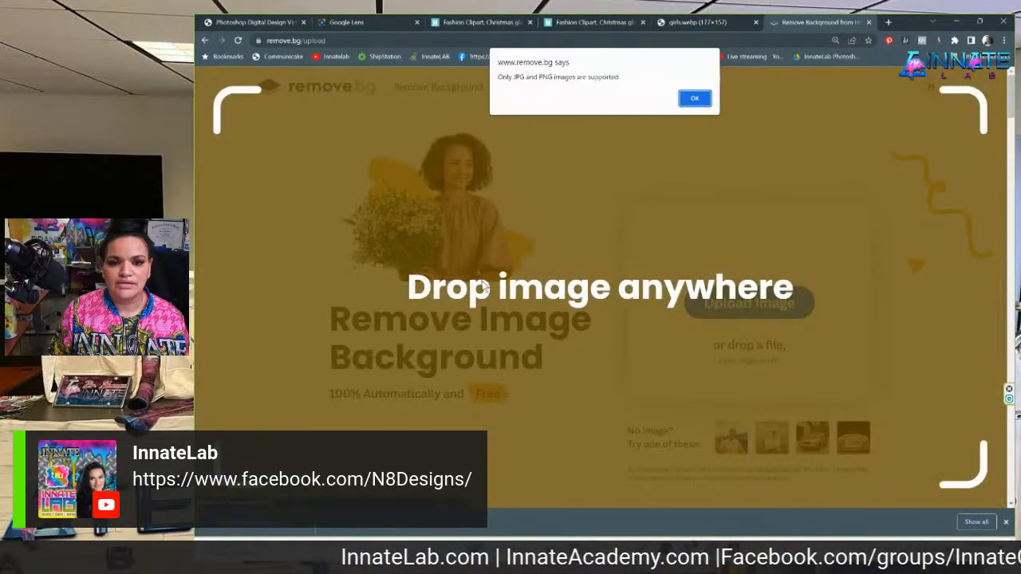
{"action": "left_click", "coordinate": [694, 99]}
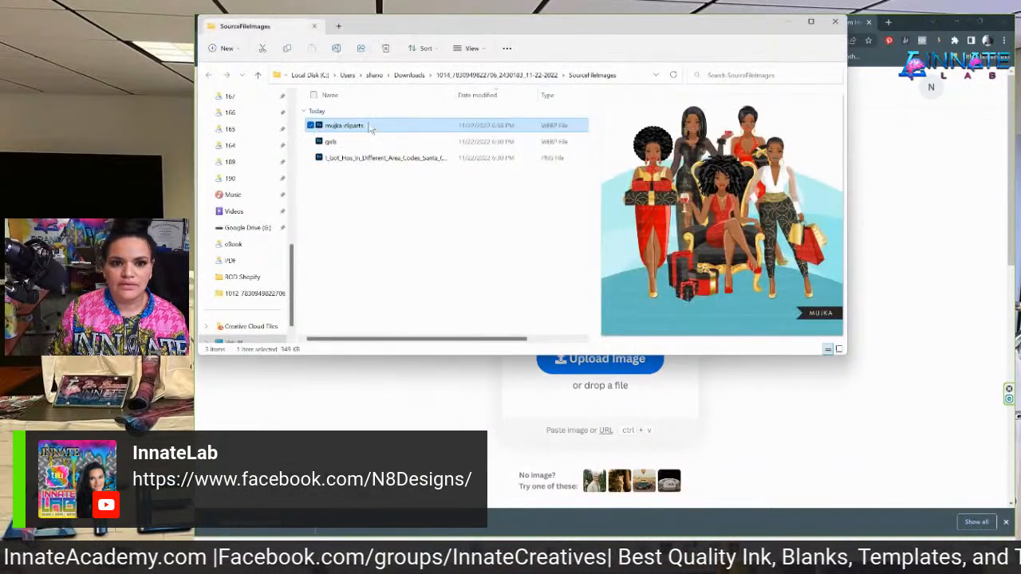
Open the mujka-cliparts WEBP file from the SourceFileImages folder in Paint.
{"action": "right_click", "coordinate": [371, 128]}
{"action": "mouse_move", "coordinate": [410, 173]}
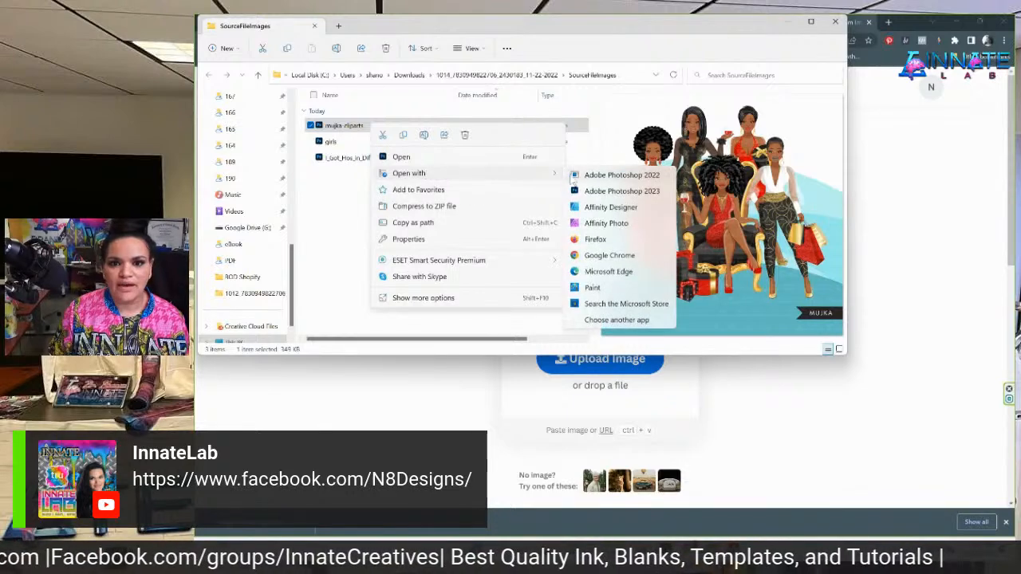
{"action": "left_click", "coordinate": [601, 289]}
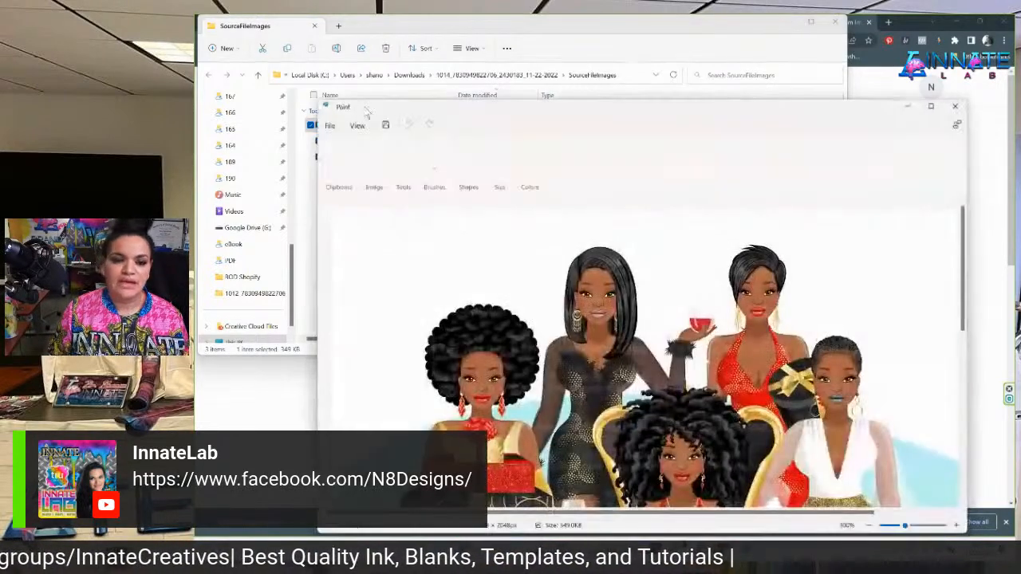
Save the picture as a PNG named mujka-cliparts in the order's SourceFileImages folder, accepting the transparency loss, and close Paint.
{"action": "left_click", "coordinate": [329, 125]}
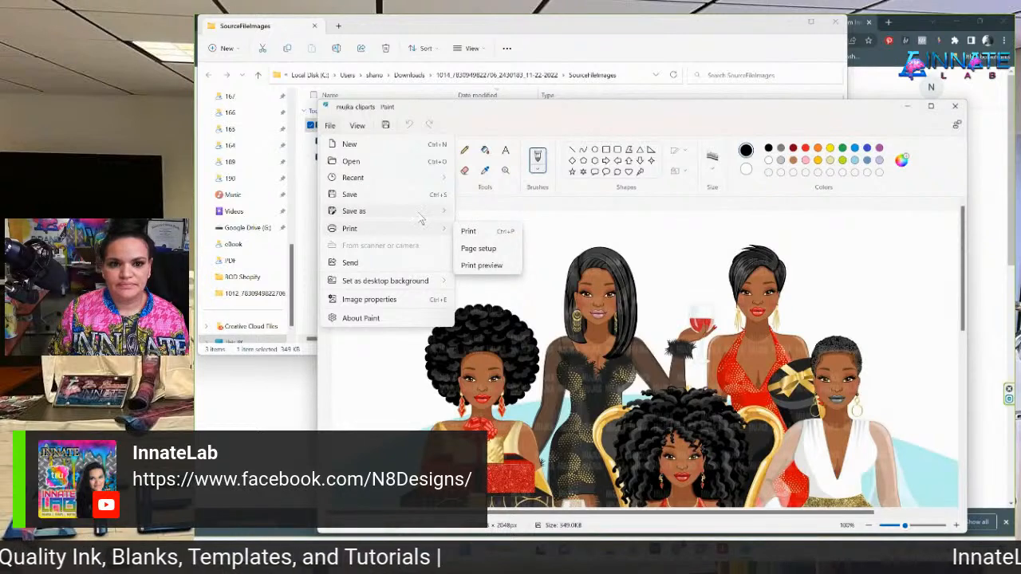
{"action": "mouse_move", "coordinate": [427, 212]}
{"action": "left_click", "coordinate": [486, 214]}
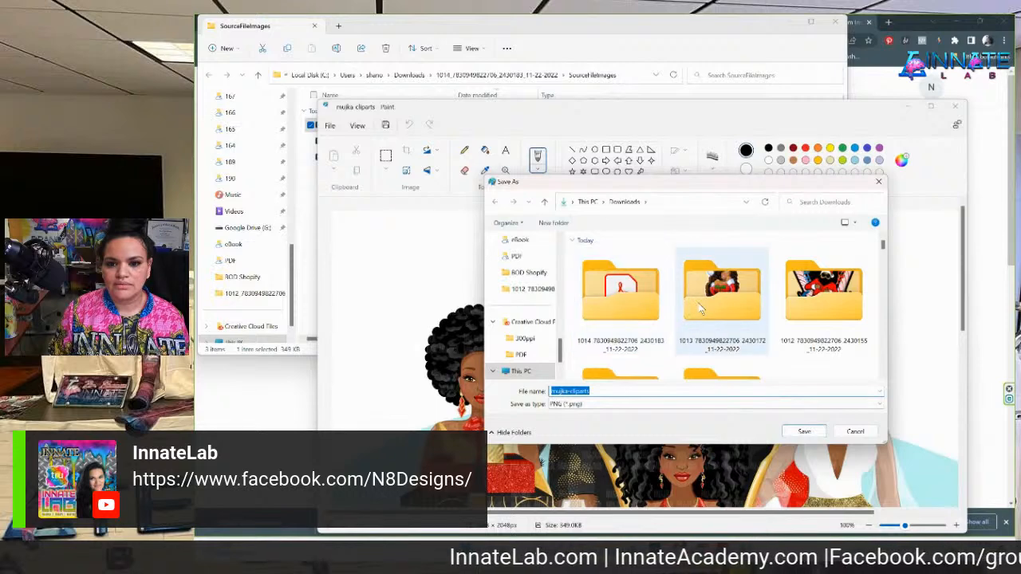
{"action": "left_click", "coordinate": [616, 308]}
{"action": "double_click", "coordinate": [616, 307]}
{"action": "double_click", "coordinate": [598, 287]}
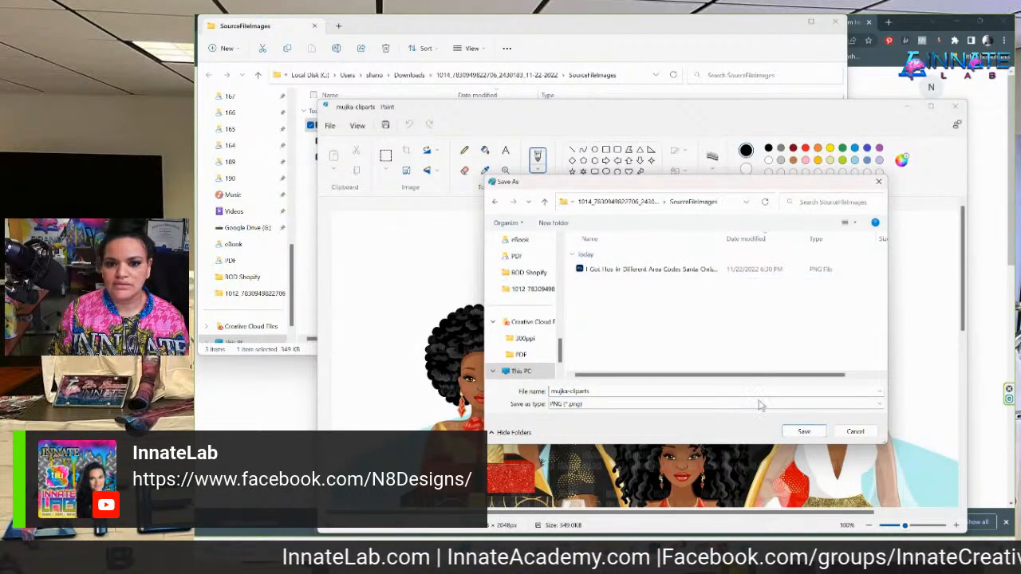
{"action": "left_click", "coordinate": [802, 433]}
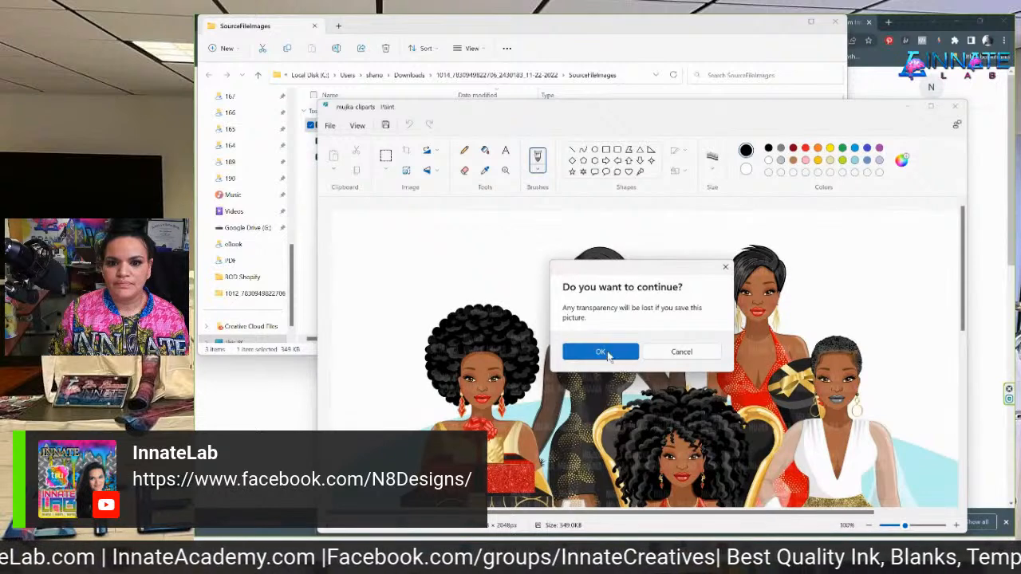
{"action": "left_click", "coordinate": [606, 353]}
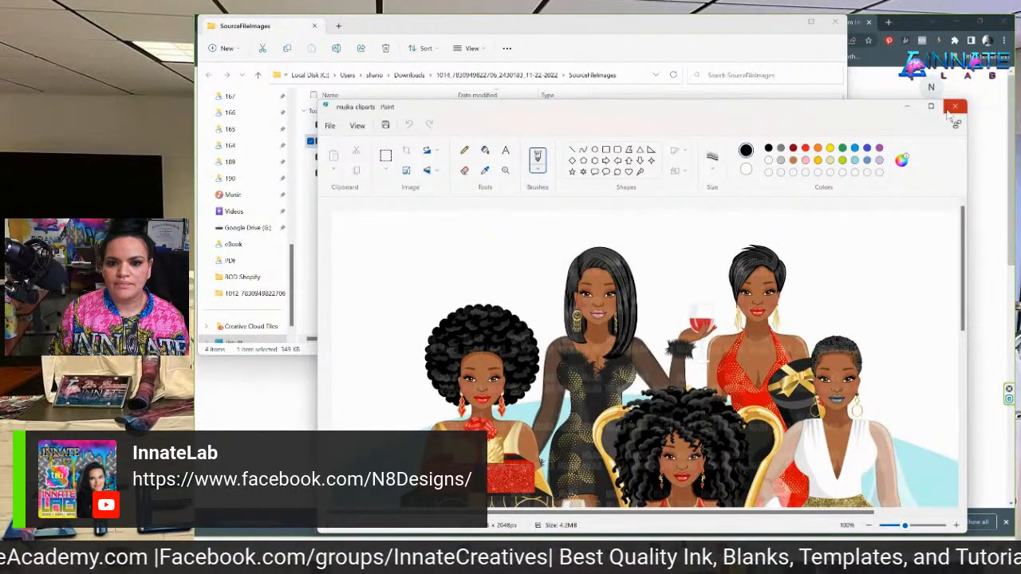
{"action": "left_click", "coordinate": [955, 107]}
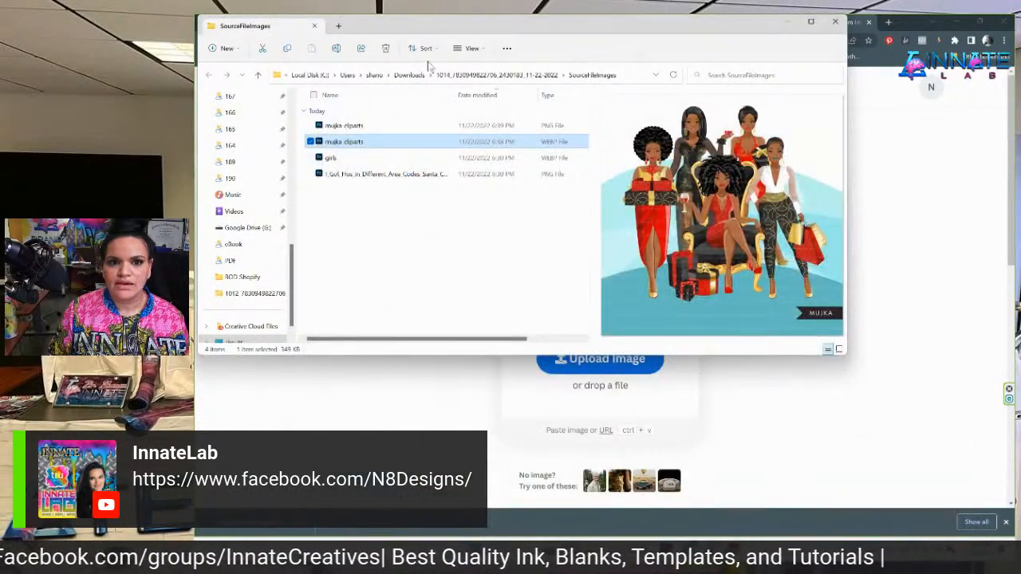
Upload the mujka-cliparts PNG to remove.bg and save the background-free preview as a PNG in the order's SourceFileImages folder.
{"action": "left_click_drag", "start_coordinate": [433, 31], "coordinate": [706, 44]}
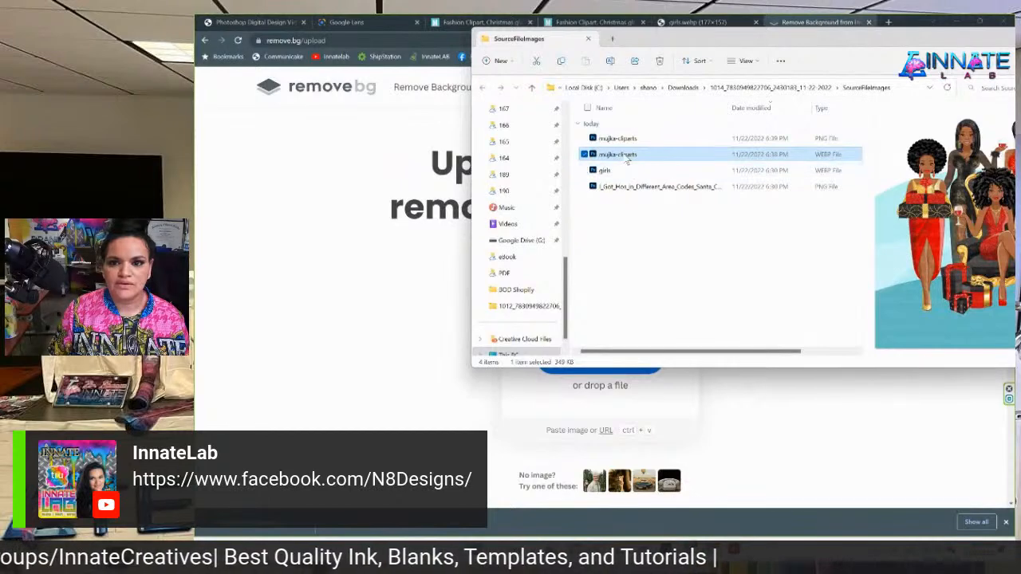
{"action": "left_click_drag", "start_coordinate": [627, 140], "coordinate": [272, 266]}
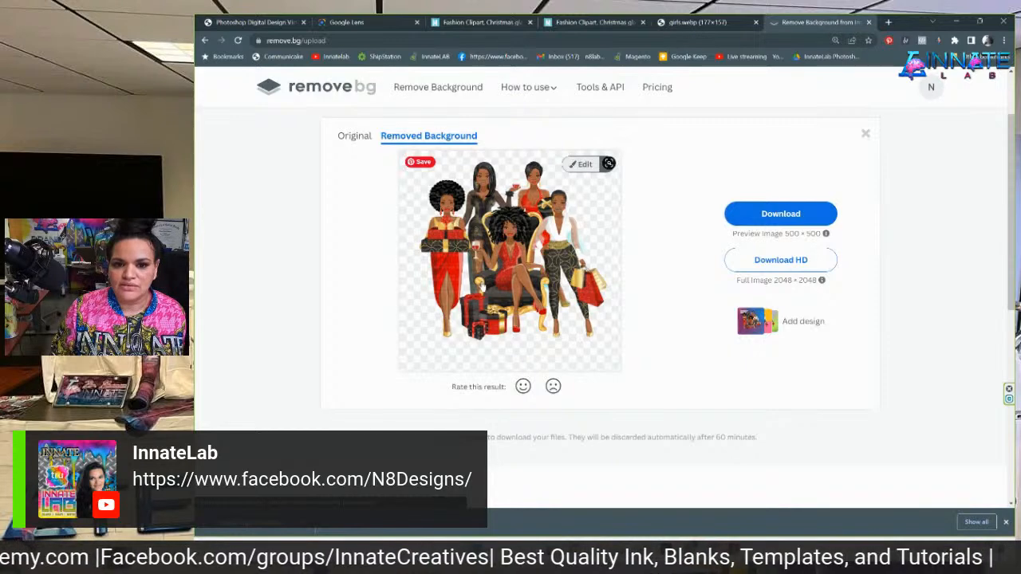
{"action": "left_click", "coordinate": [770, 214]}
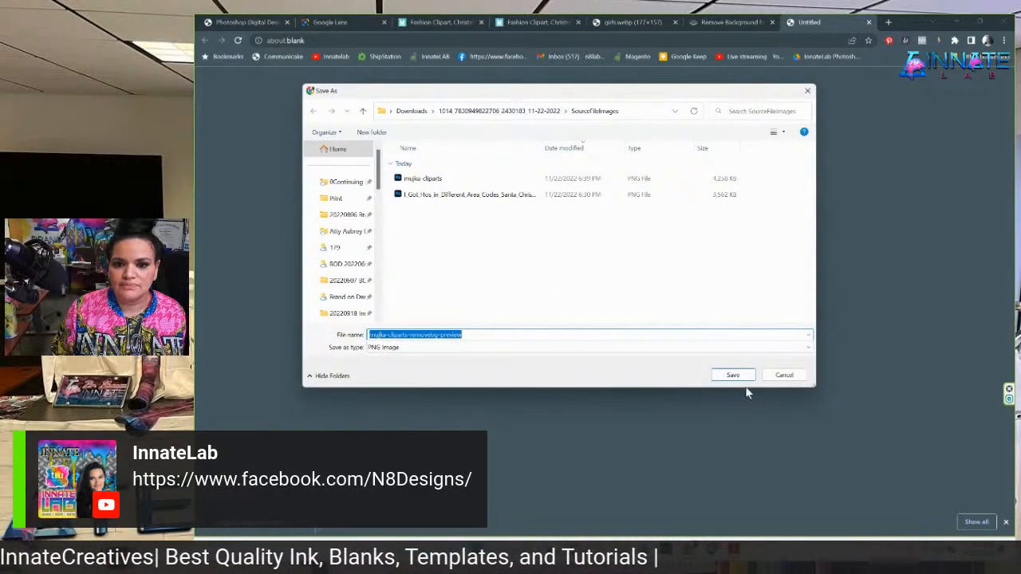
{"action": "left_click", "coordinate": [734, 376]}
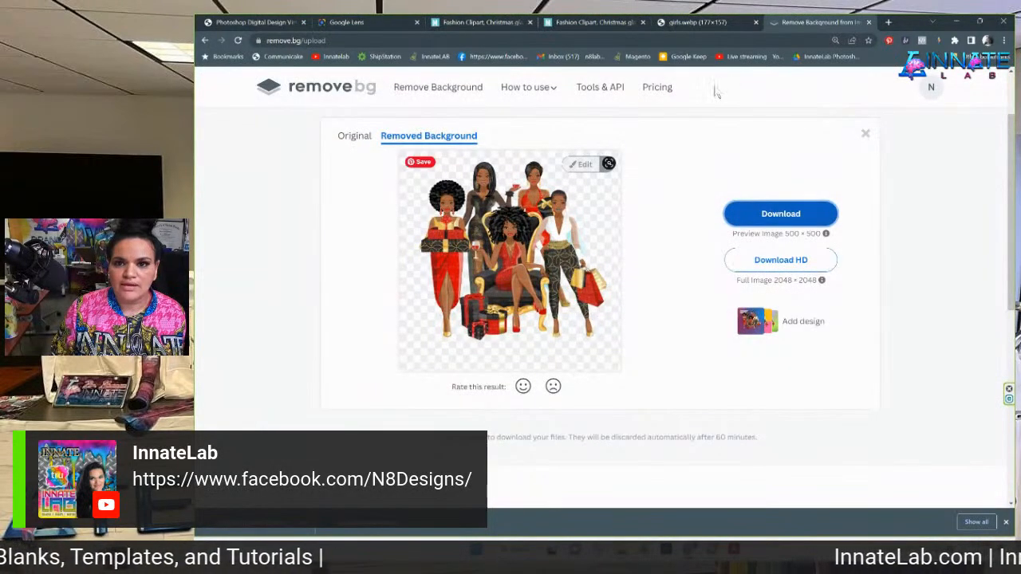
Place the downloaded mujka-cliparts-removebg-preview PNG in the Photoshop design and enlarge it to fill the space between the title and the lower text.
{"action": "left_click_drag", "start_coordinate": [918, 32], "coordinate": [859, 60]}
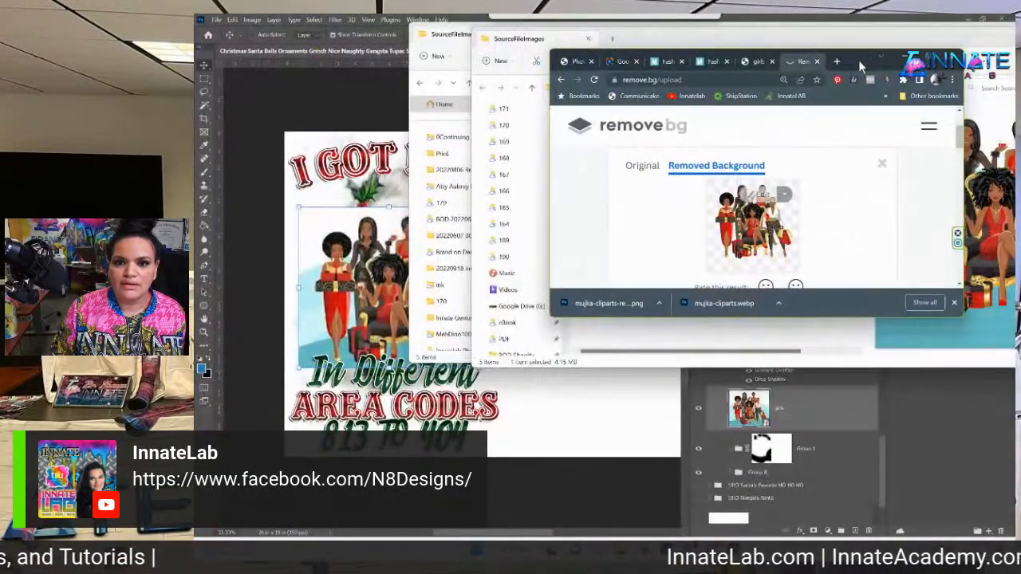
{"action": "left_click_drag", "start_coordinate": [604, 311], "coordinate": [358, 311]}
{"action": "left_click_drag", "start_coordinate": [485, 262], "coordinate": [469, 172]}
{"action": "left_click_drag", "start_coordinate": [507, 273], "coordinate": [398, 310]}
{"action": "left_click_drag", "start_coordinate": [450, 360], "coordinate": [495, 413]}
{"action": "left_click_drag", "start_coordinate": [443, 324], "coordinate": [426, 291]}
{"action": "left_click_drag", "start_coordinate": [482, 368], "coordinate": [518, 406]}
{"action": "left_click_drag", "start_coordinate": [456, 307], "coordinate": [456, 313]}
{"action": "key", "text": "Return"}
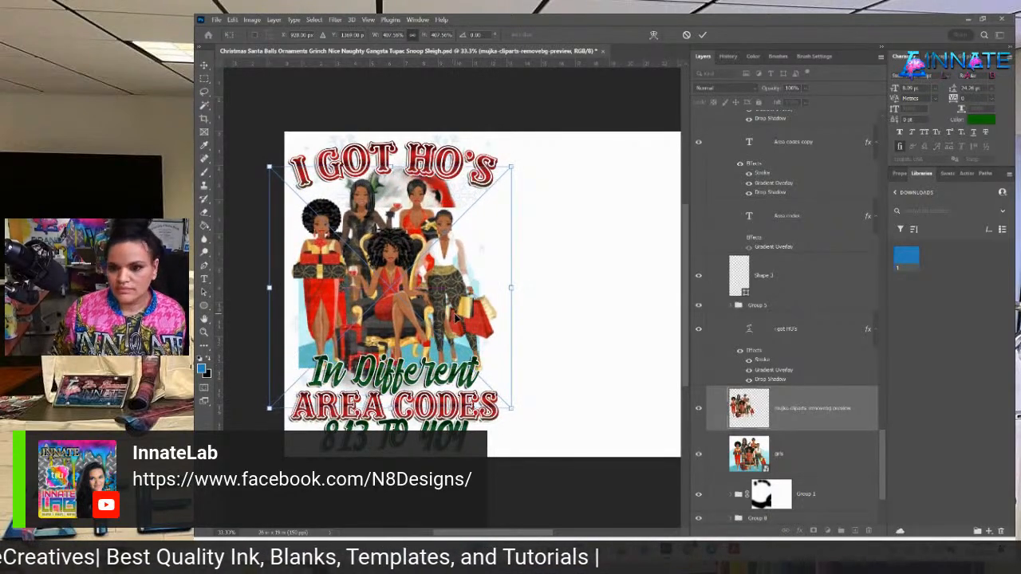
Delete the old girls layer and Group 1 with its contents, which holds the Santa artwork behind the new image.
{"action": "left_click", "coordinate": [838, 466]}
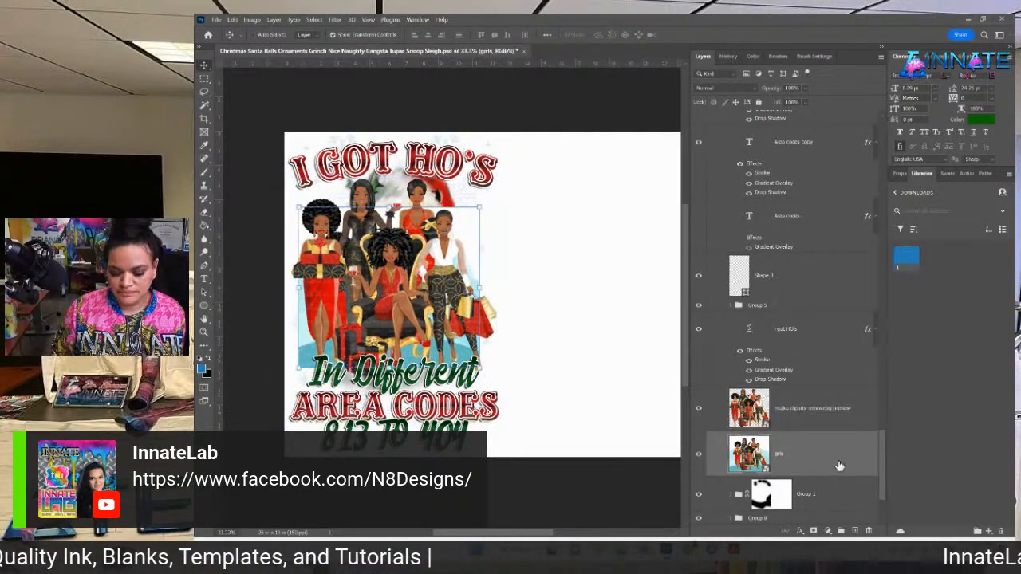
{"action": "key", "text": "Delete"}
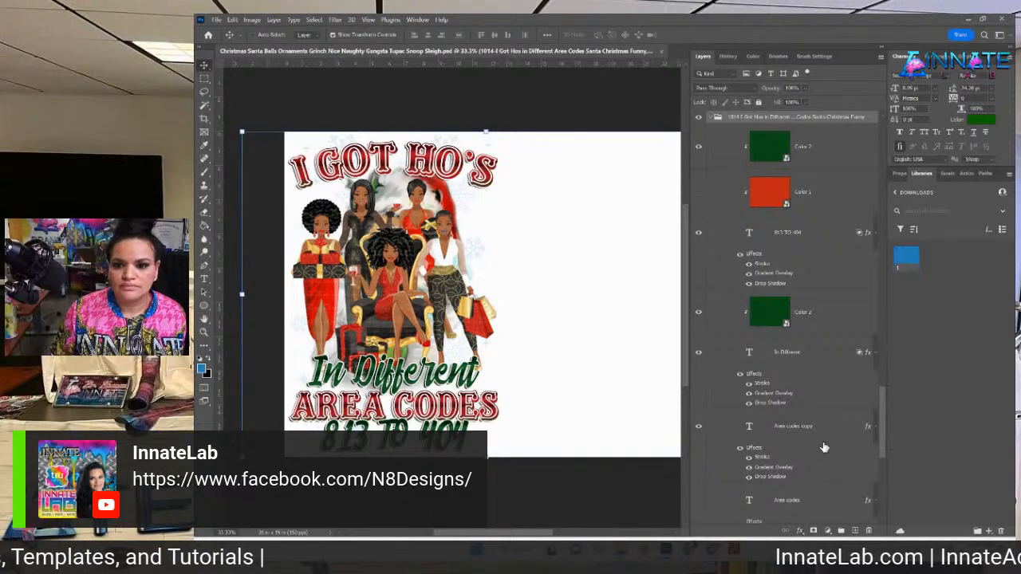
{"action": "right_click", "coordinate": [457, 206]}
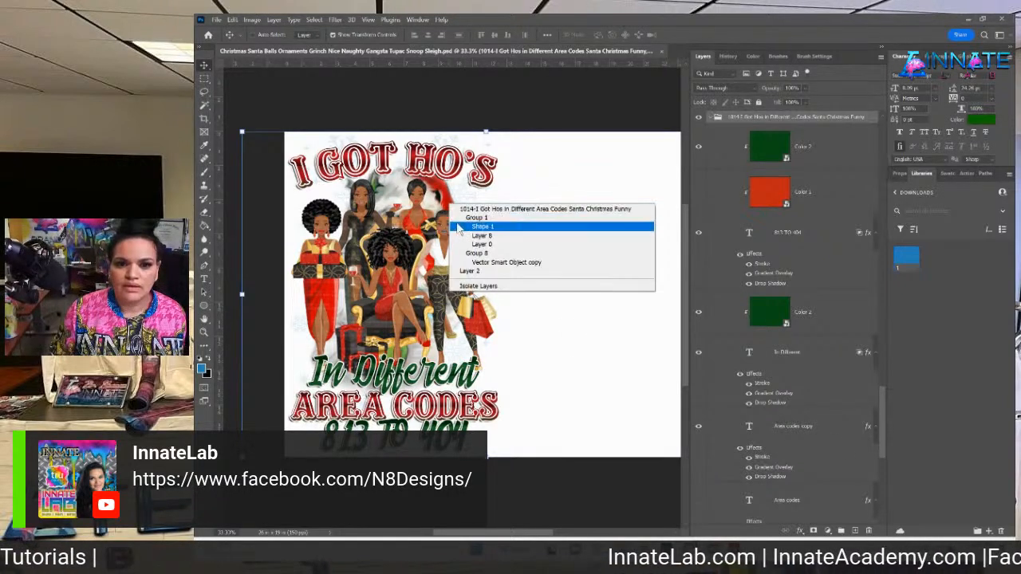
{"action": "left_click", "coordinate": [460, 237]}
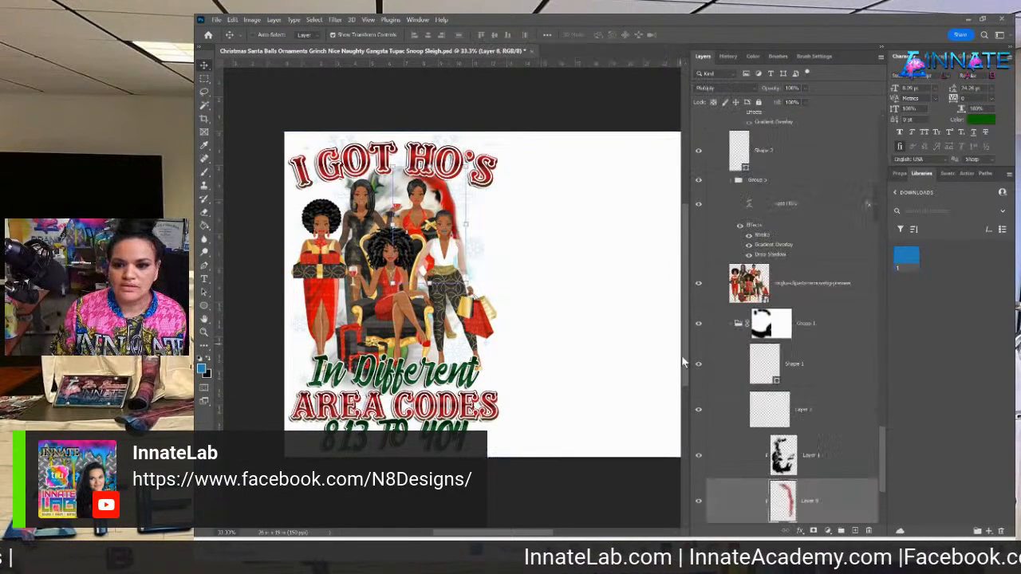
{"action": "left_click", "coordinate": [844, 336]}
{"action": "key", "text": "Delete"}
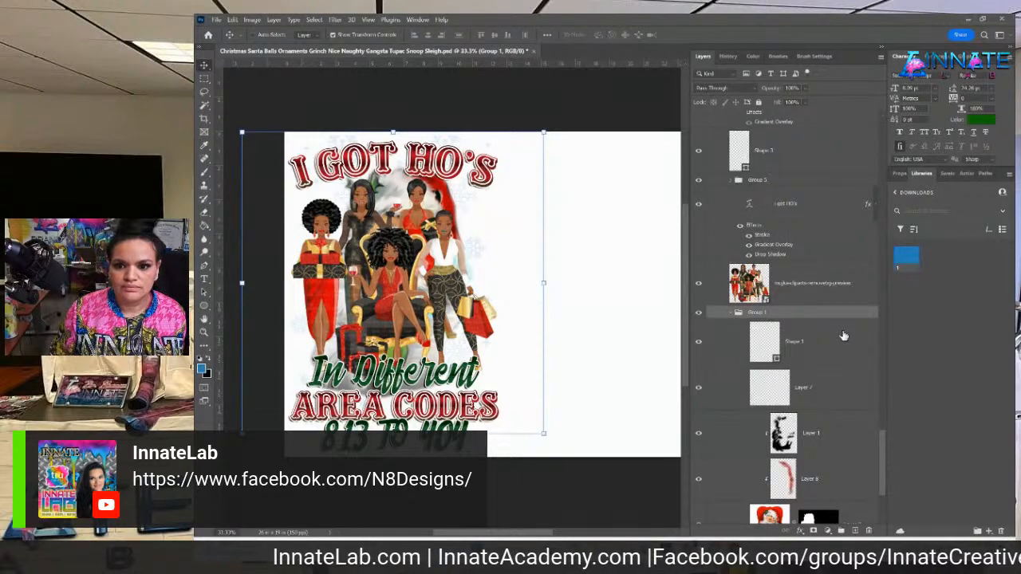
{"action": "key", "text": "Delete"}
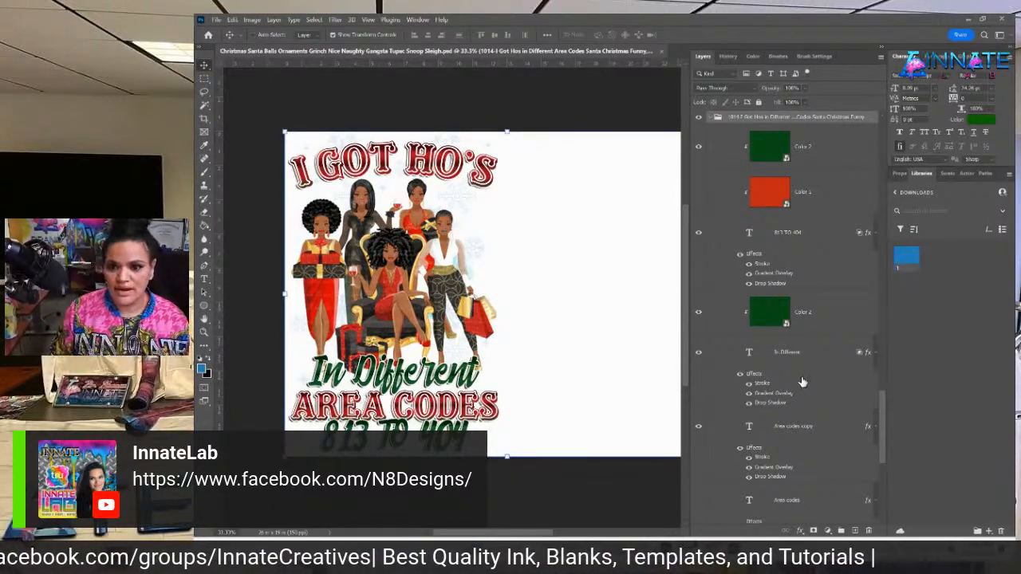
Examine the design and its remaining lower layers, including Group 8, the white background layer and the new girls image.
{"action": "scroll", "coordinate": [802, 383], "scroll_direction": "down", "scroll_amount": 5}
{"action": "scroll", "coordinate": [677, 479], "scroll_direction": "down", "scroll_amount": 5}
{"action": "scroll", "coordinate": [515, 283], "scroll_direction": "up", "scroll_amount": 5}
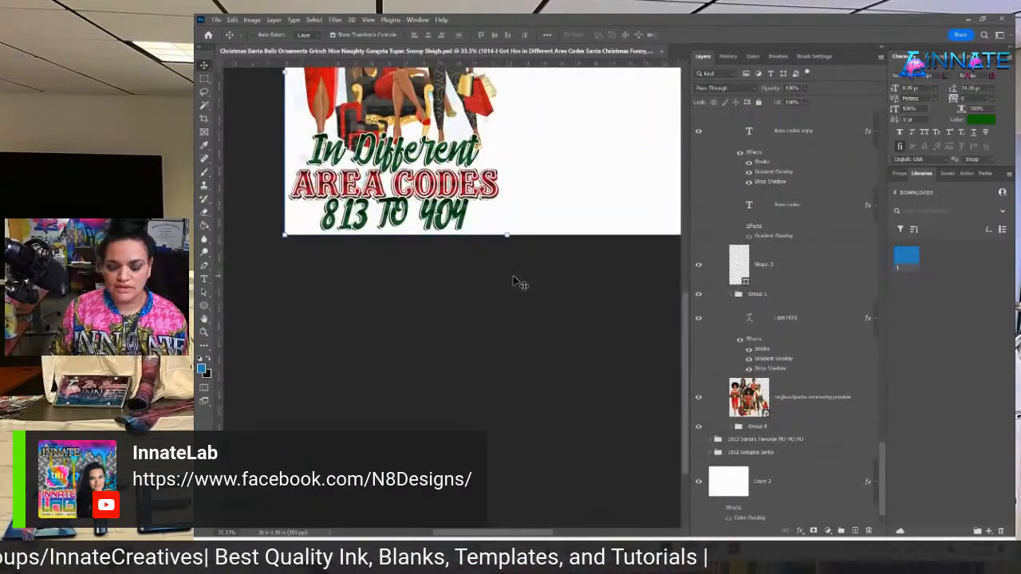
{"action": "left_click_drag", "start_coordinate": [500, 281], "coordinate": [560, 279]}
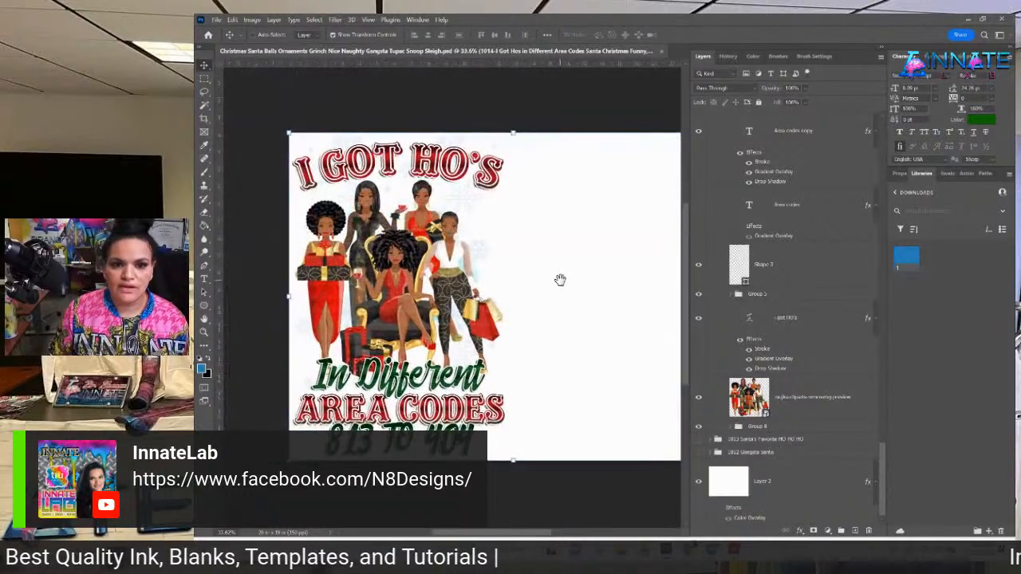
{"action": "left_click", "coordinate": [798, 431]}
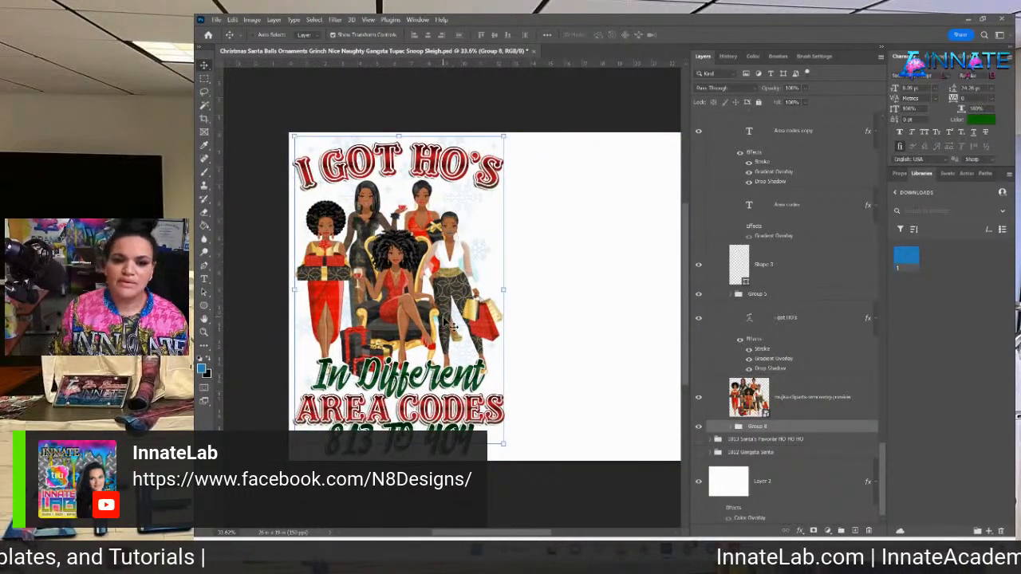
{"action": "left_click", "coordinate": [699, 482]}
{"action": "left_click", "coordinate": [699, 482]}
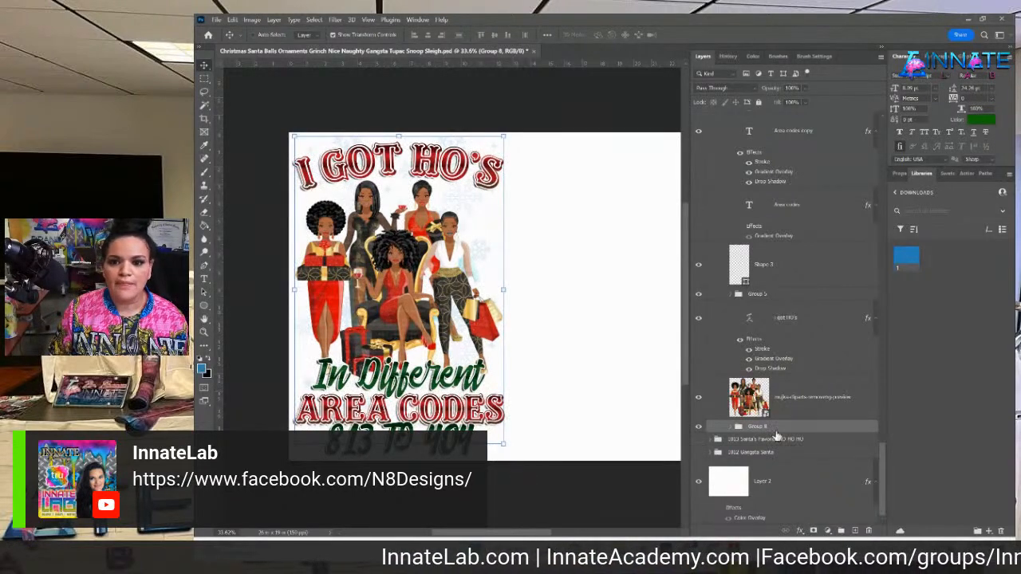
{"action": "left_click", "coordinate": [795, 409]}
Create a text document named "link to orig art to purchase" in the order's main folder in File Explorer.
{"action": "mouse_move", "coordinate": [710, 558]}
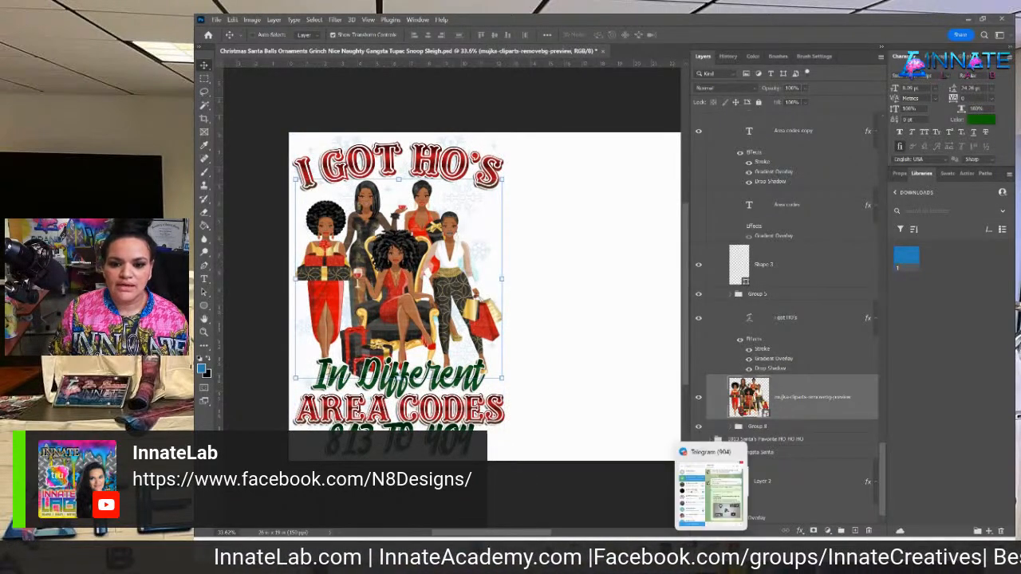
{"action": "mouse_move", "coordinate": [632, 554]}
{"action": "left_click", "coordinate": [721, 517]}
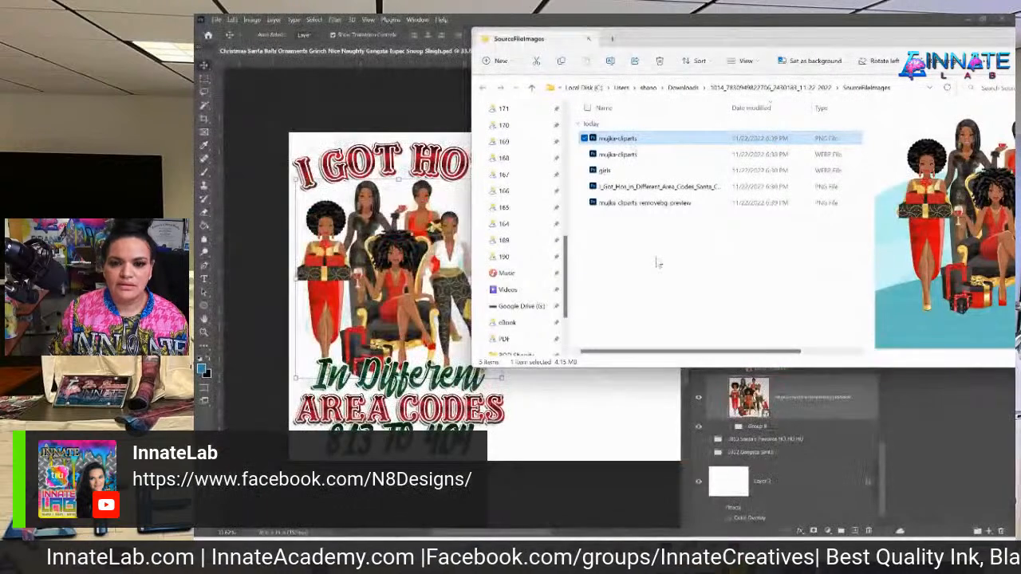
{"action": "left_click", "coordinate": [646, 244]}
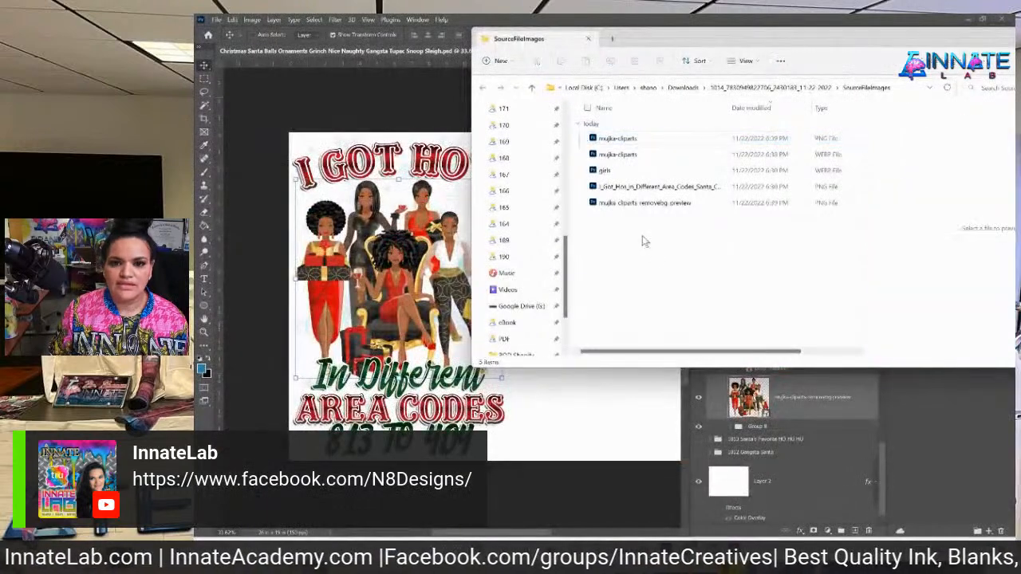
{"action": "left_click", "coordinate": [718, 89]}
{"action": "right_click", "coordinate": [608, 283]}
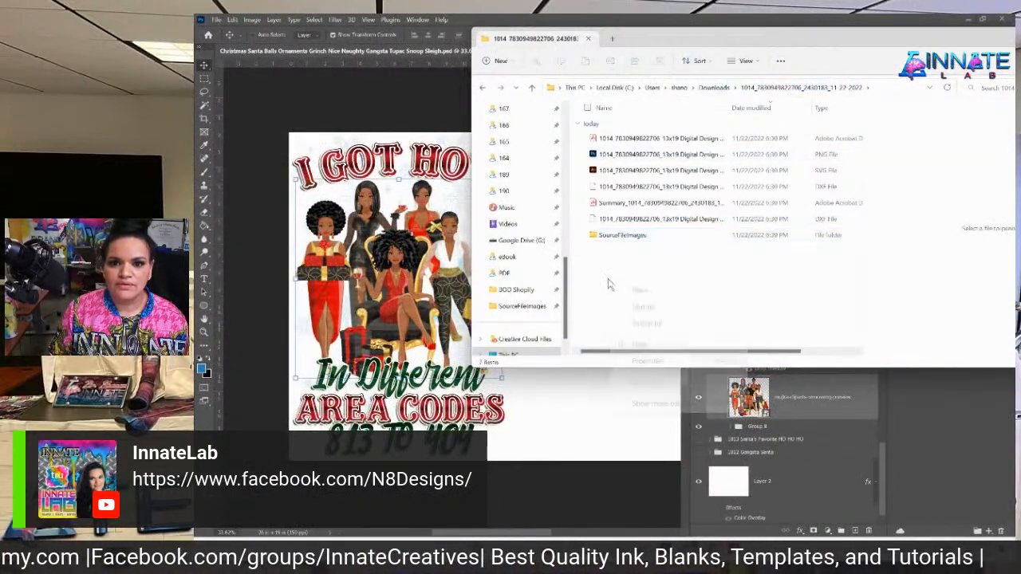
{"action": "mouse_move", "coordinate": [643, 345]}
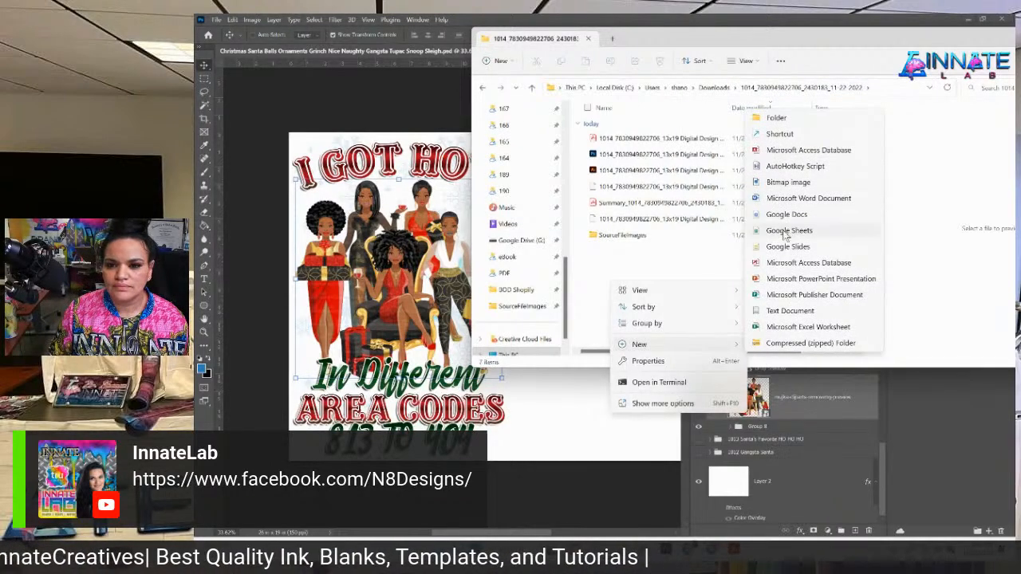
{"action": "left_click", "coordinate": [788, 310]}
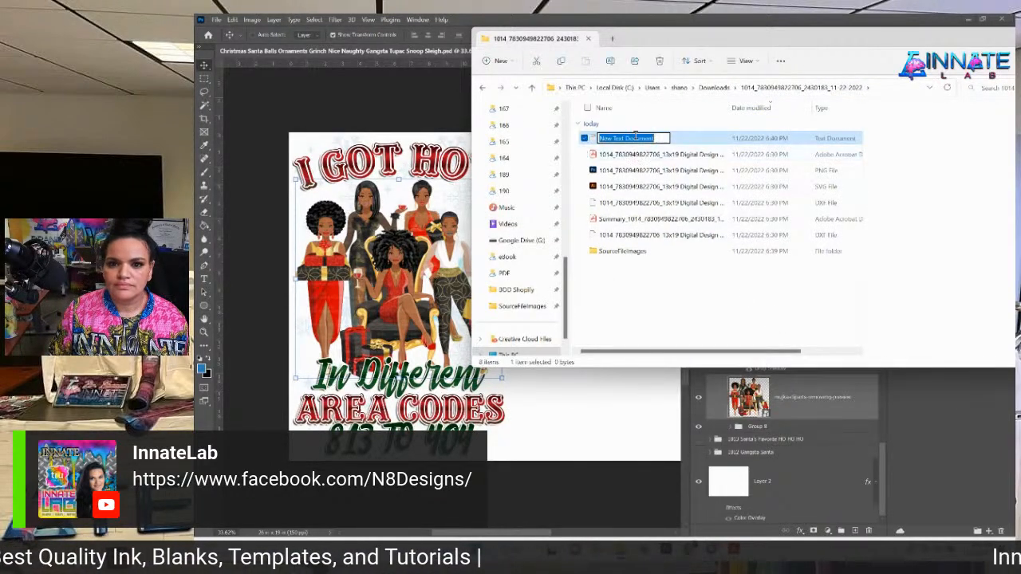
{"action": "type", "text": "1"}
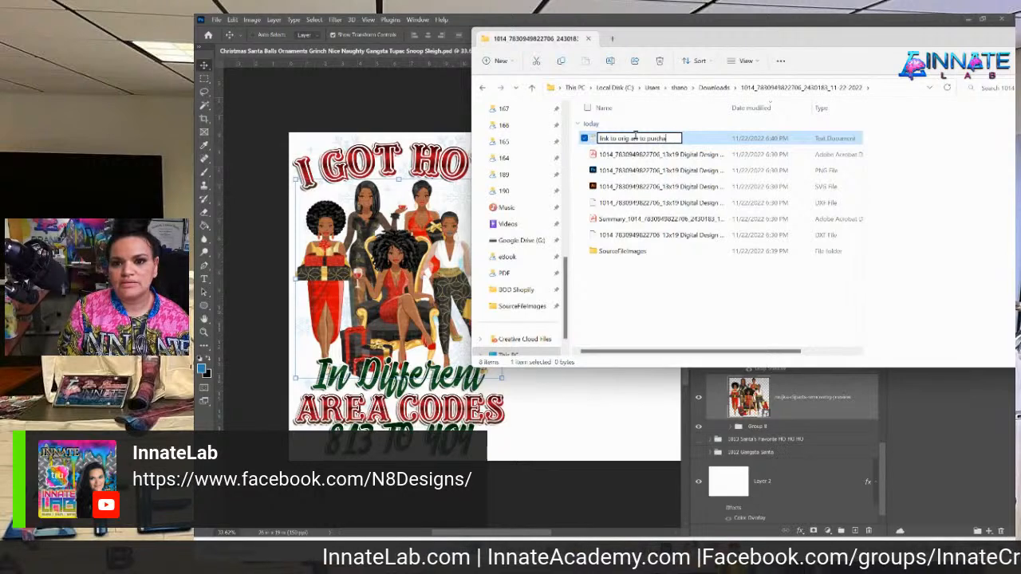
{"action": "key", "text": "Return"}
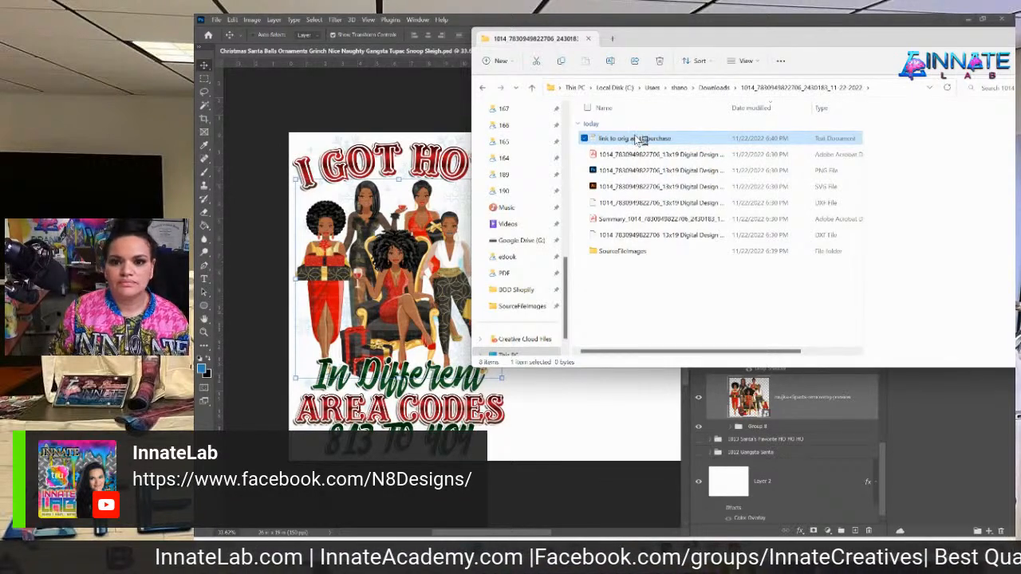
{"action": "double_click", "coordinate": [641, 140]}
{"action": "type", "text": "https://mujka-cliparts.com/products/fashion-clipart-christmas-glam-party-black-woman-png"}
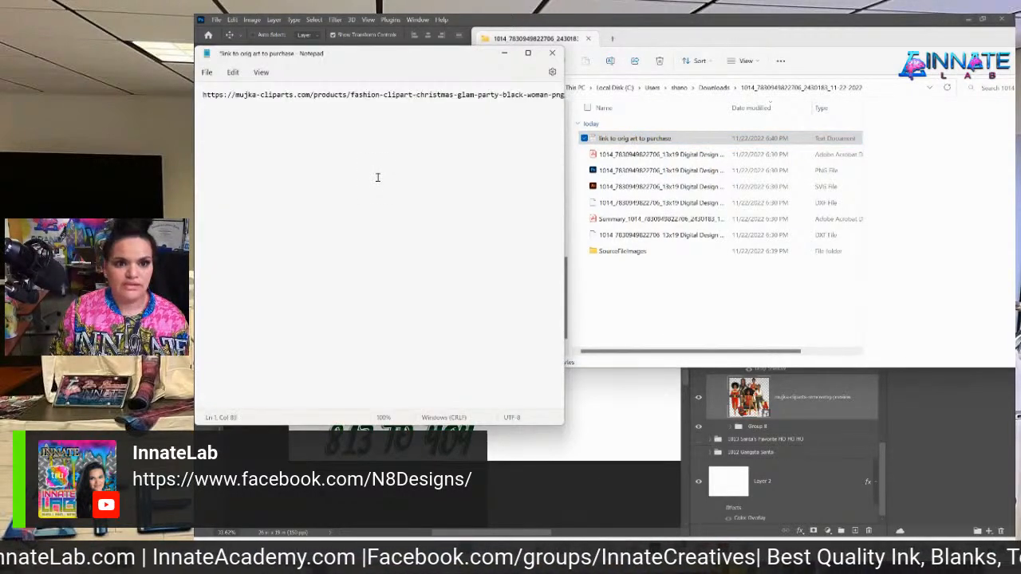
{"action": "left_click", "coordinate": [552, 52]}
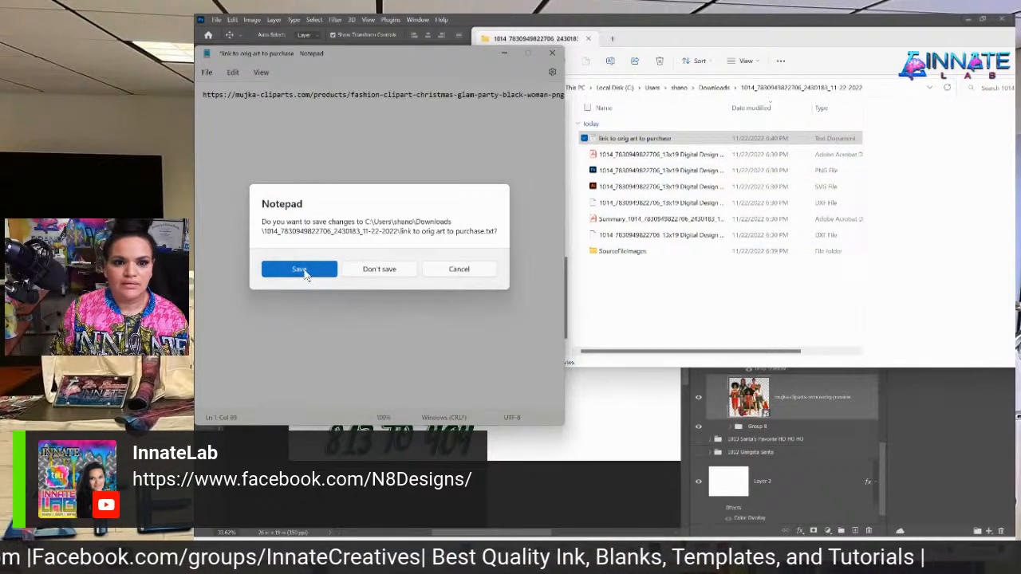
{"action": "left_click", "coordinate": [300, 270]}
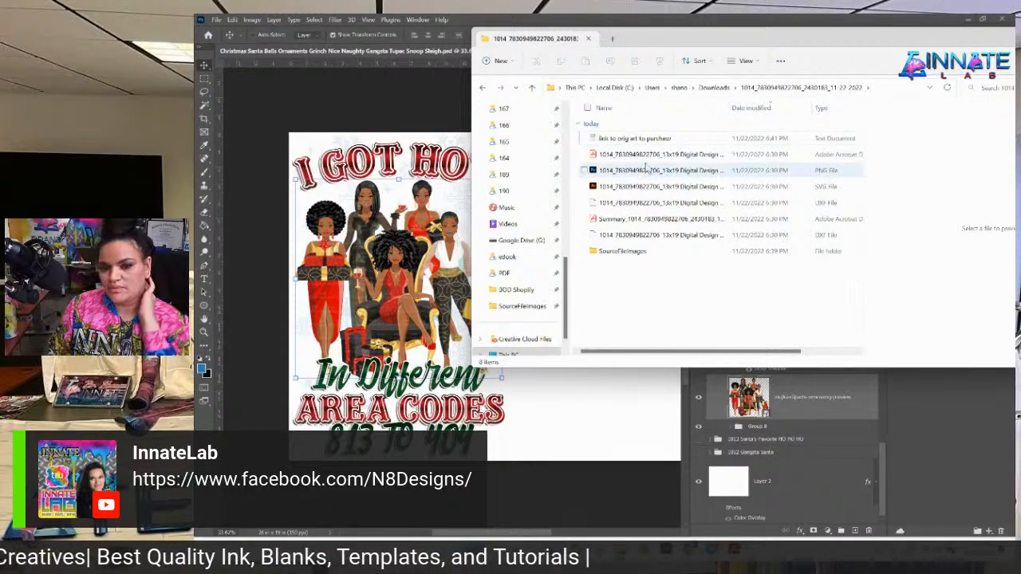
{"action": "left_click_drag", "start_coordinate": [646, 42], "coordinate": [447, 56]}
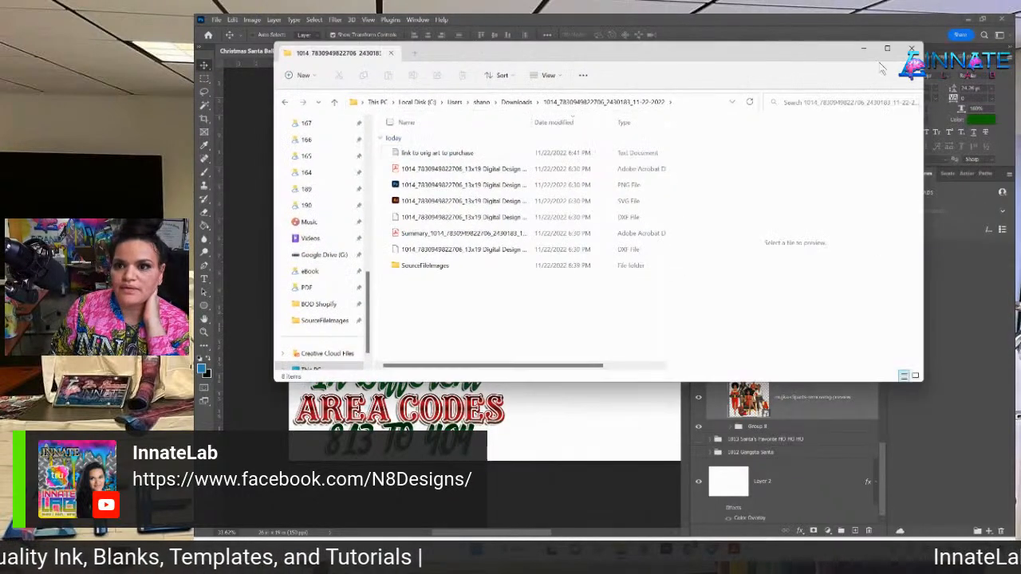
{"action": "left_click", "coordinate": [911, 49]}
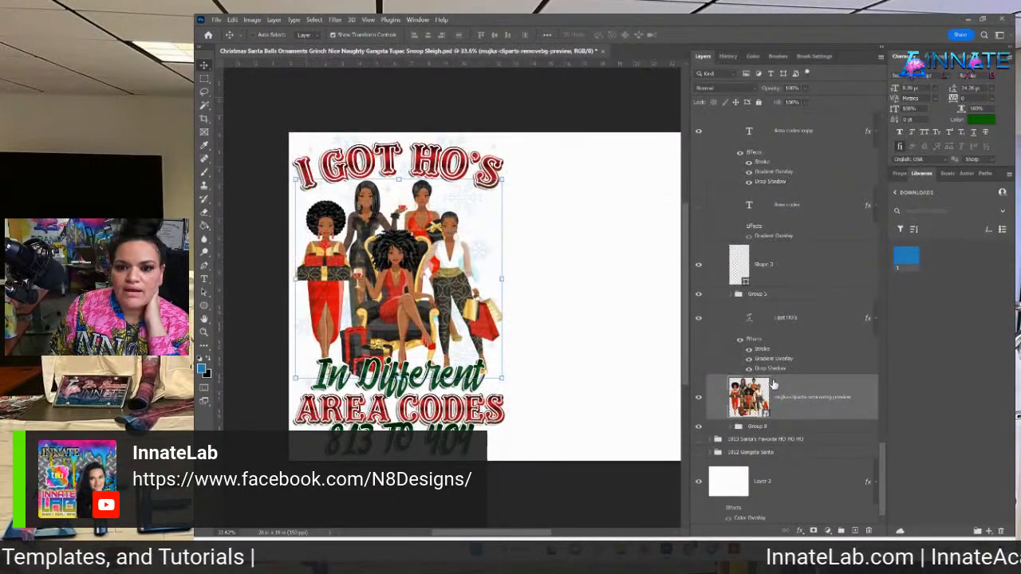
Check Group 5 and the "I got HO's" title layer, and select the whole "I Got Hos in Different Area Codes" layer group.
{"action": "left_click", "coordinate": [754, 294]}
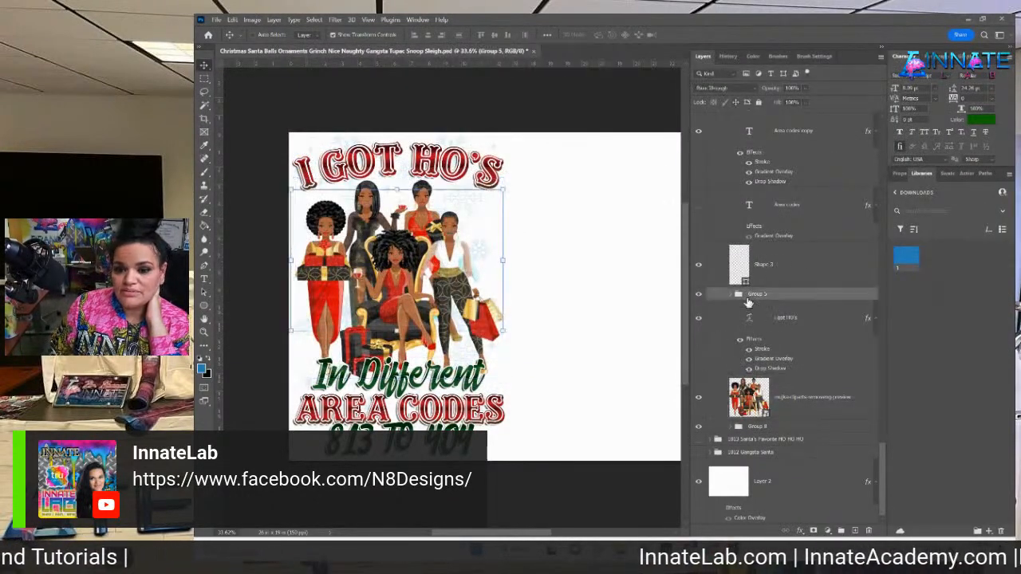
{"action": "left_click", "coordinate": [804, 322]}
{"action": "scroll", "coordinate": [798, 292], "scroll_direction": "up", "scroll_amount": 5}
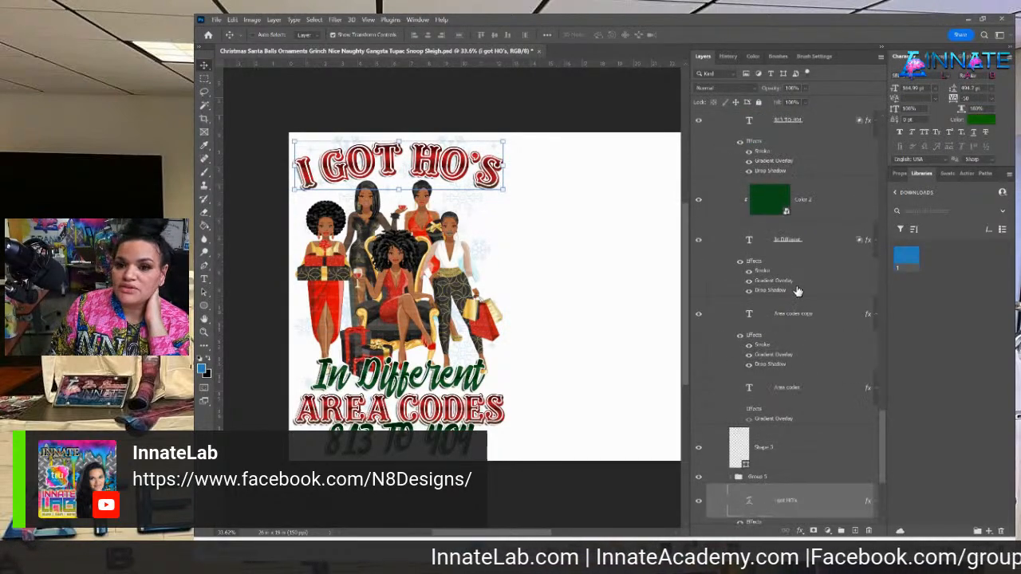
{"action": "left_click", "coordinate": [769, 199]}
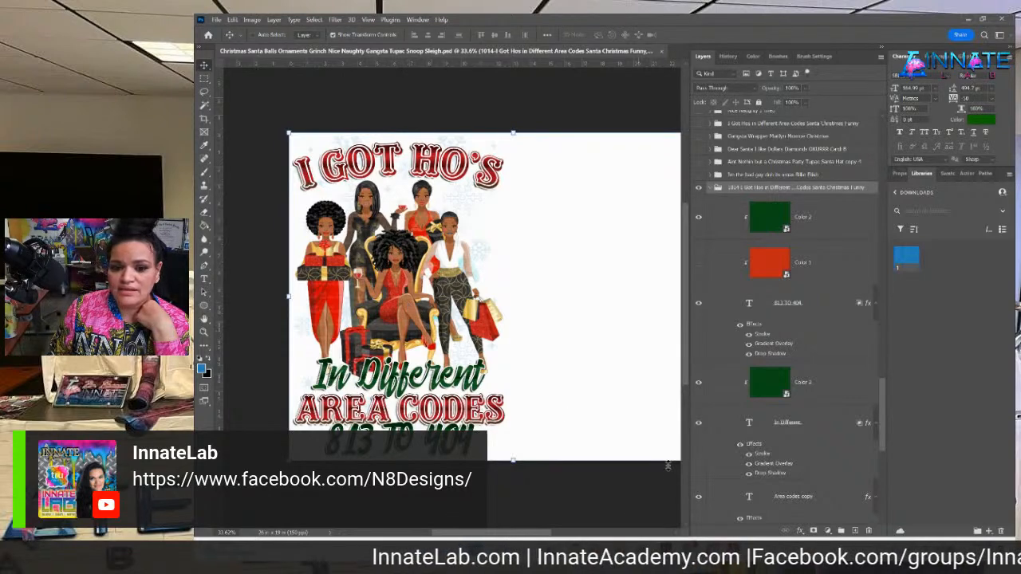
Switch to Chrome, maximize its window, and close the girls.webp preview tab.
{"action": "mouse_move", "coordinate": [689, 555]}
{"action": "left_click", "coordinate": [691, 511]}
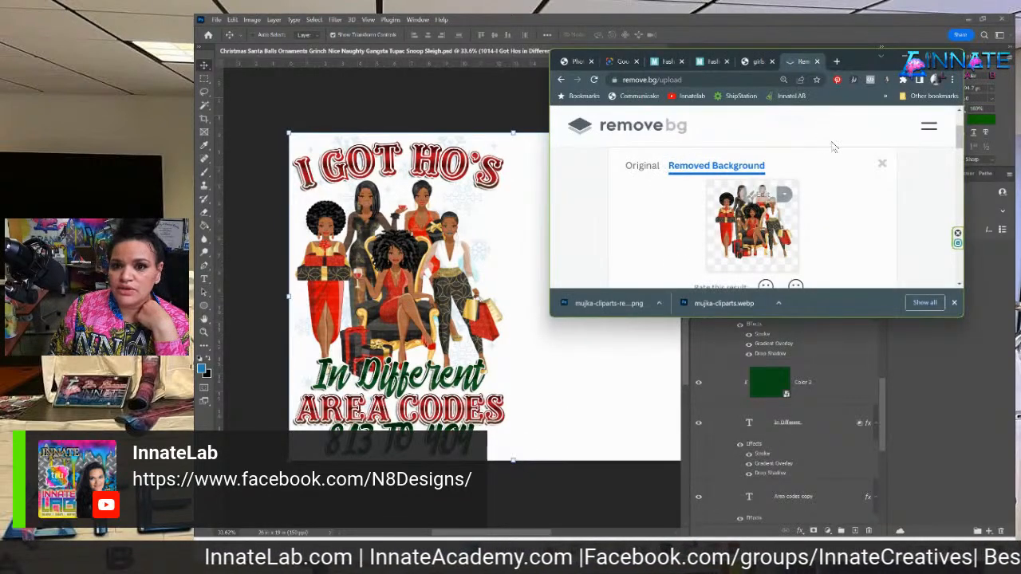
{"action": "mouse_move", "coordinate": [933, 67]}
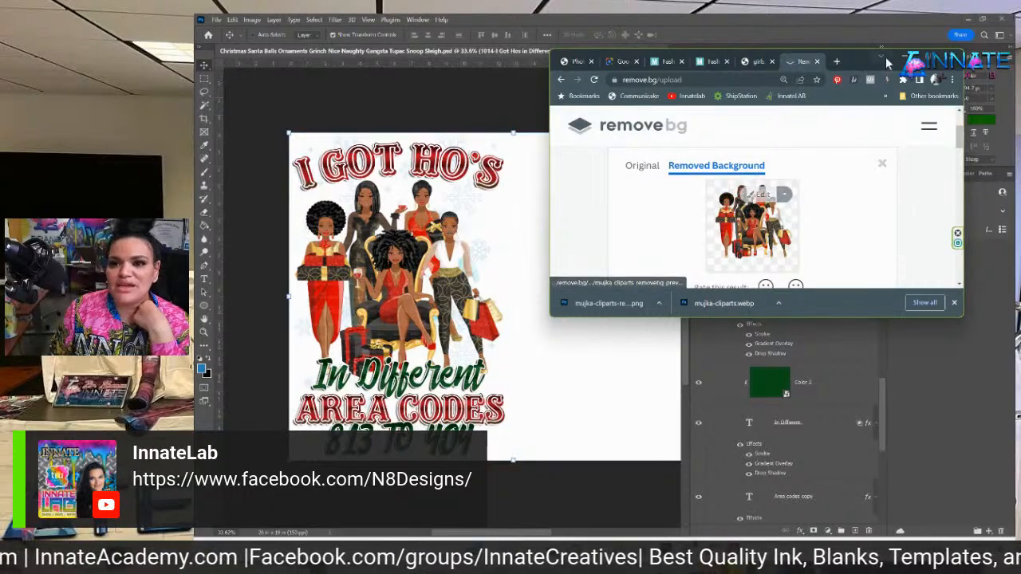
{"action": "left_click", "coordinate": [923, 59]}
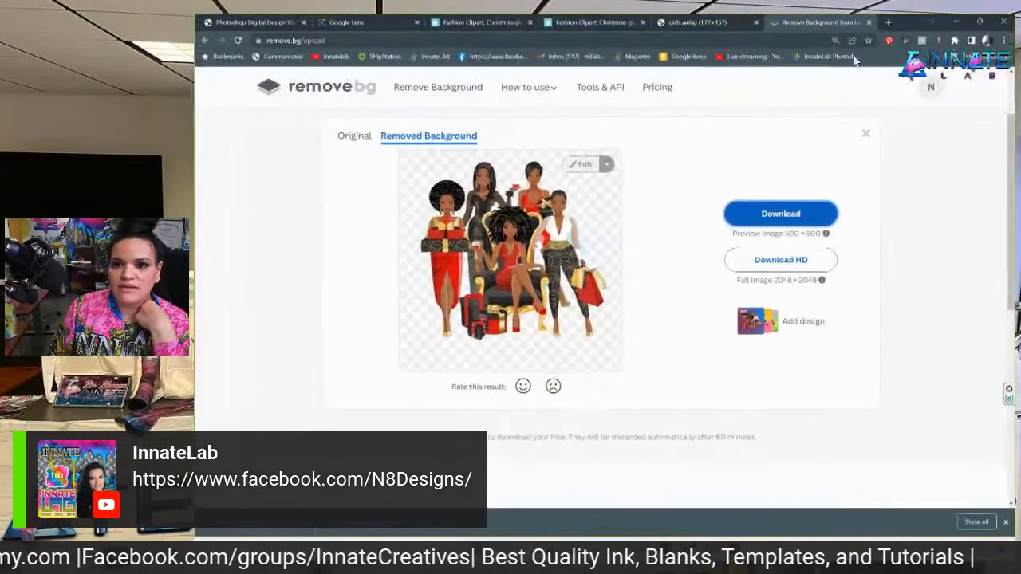
{"action": "left_click", "coordinate": [694, 22]}
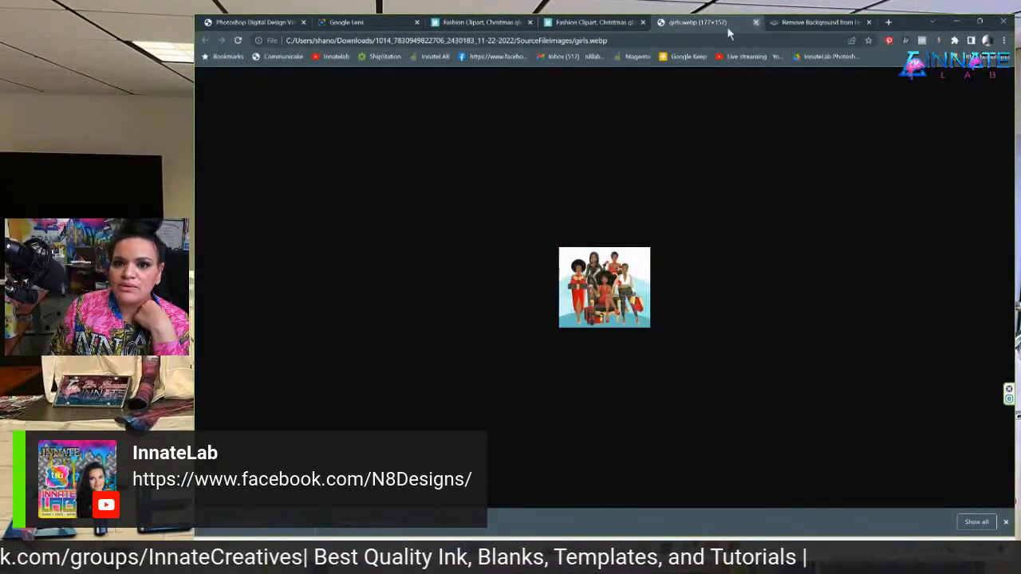
{"action": "left_click", "coordinate": [755, 23]}
{"action": "left_click", "coordinate": [594, 23]}
{"action": "left_click", "coordinate": [706, 22]}
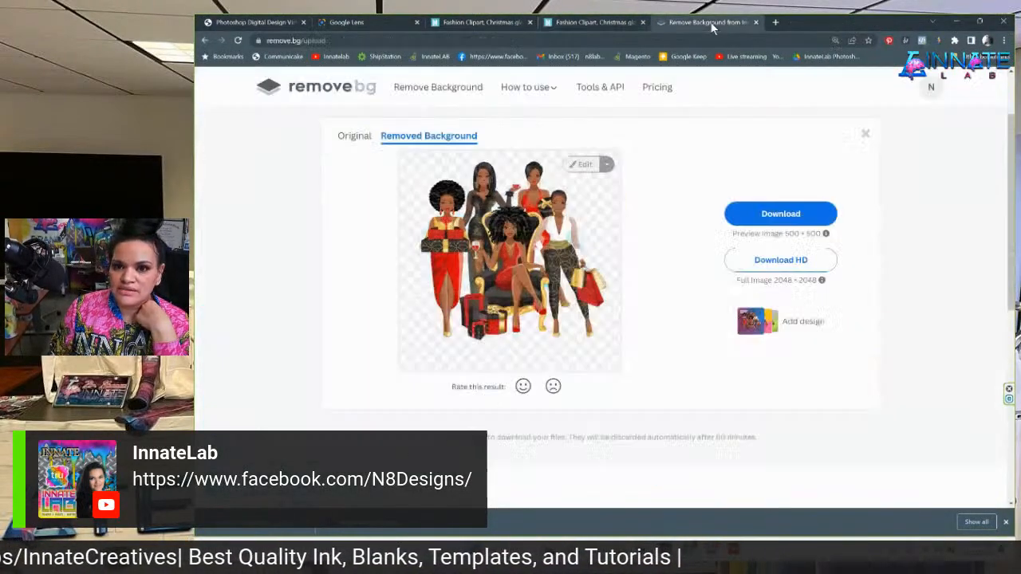
Review the Mujka product page for the Christmas glam party fashion clipart in both of its open tabs.
{"action": "left_click", "coordinate": [610, 25]}
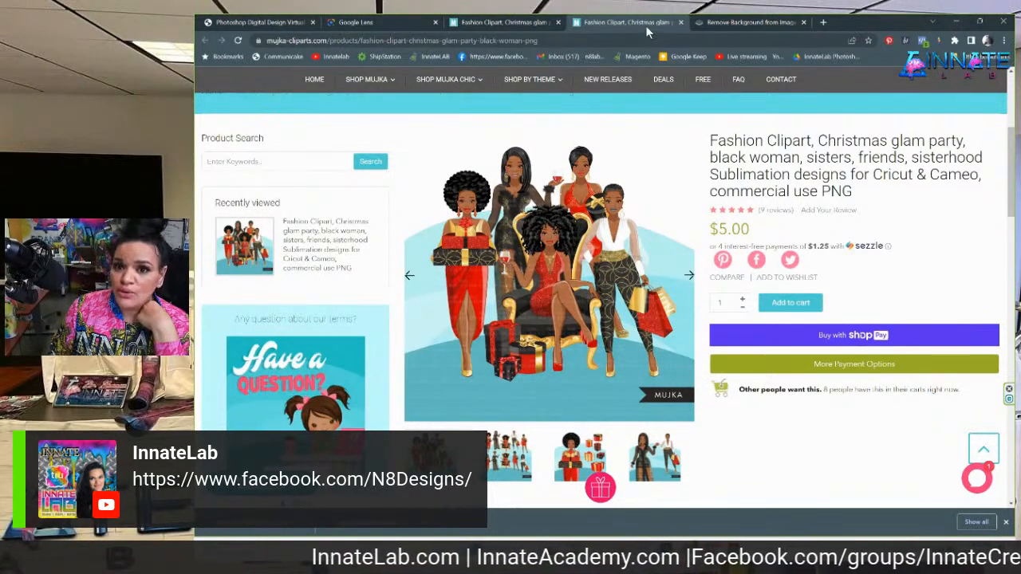
{"action": "left_click", "coordinate": [509, 24]}
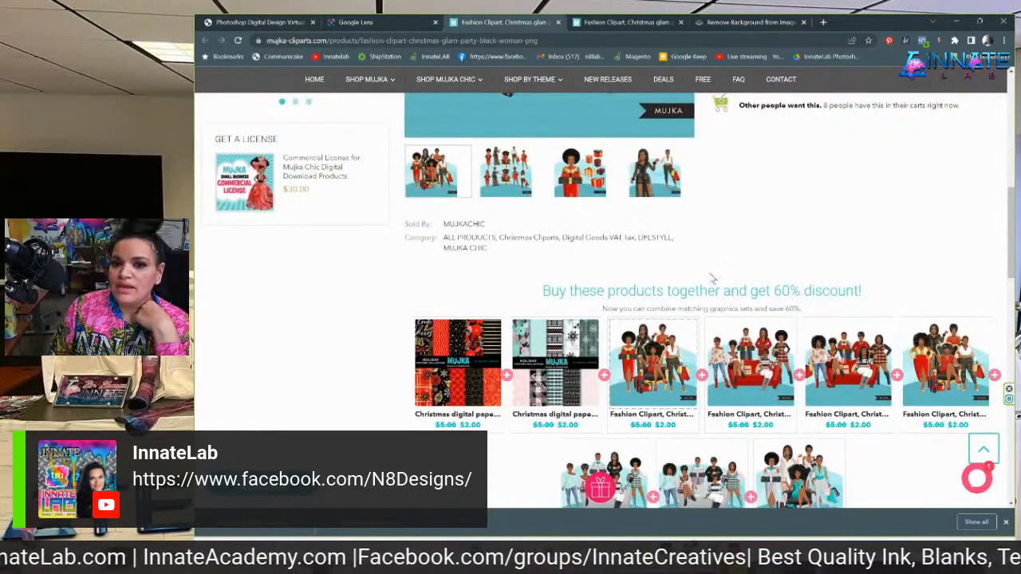
{"action": "scroll", "coordinate": [710, 276], "scroll_direction": "up", "scroll_amount": 5}
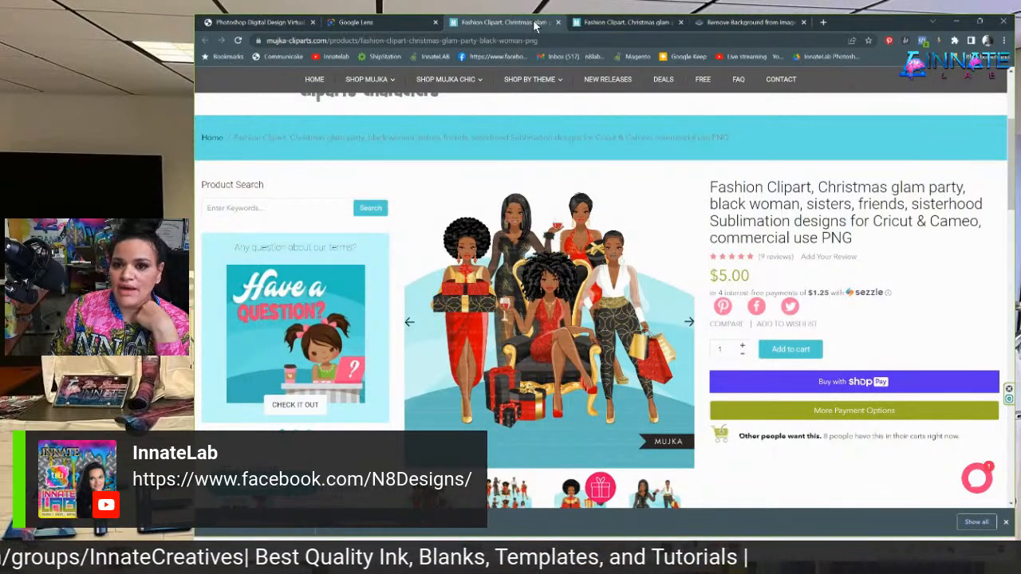
Go back from Google Lens to the image results for "women", filter them to large size, and look over the results.
{"action": "left_click", "coordinate": [355, 22]}
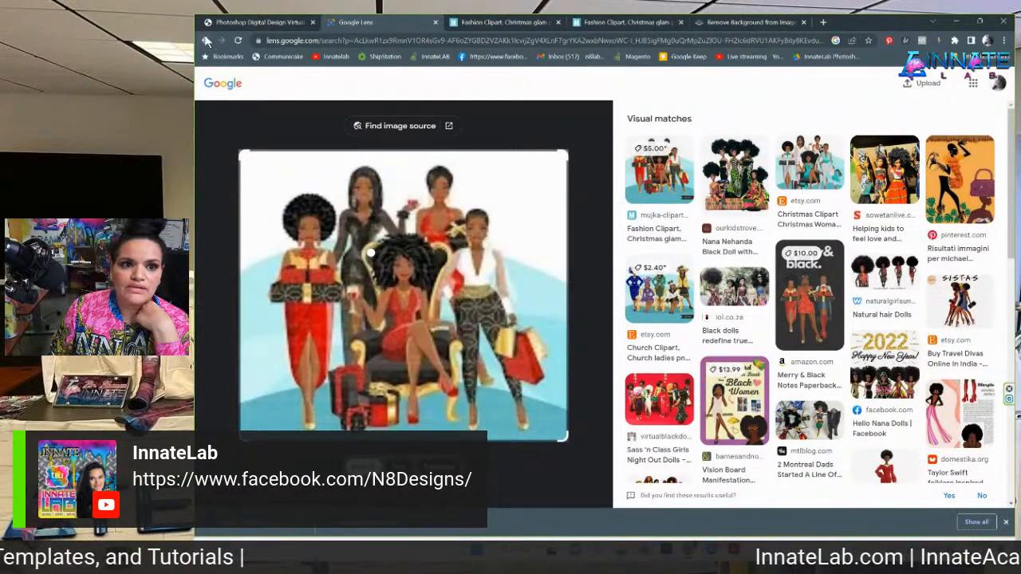
{"action": "left_click", "coordinate": [206, 40]}
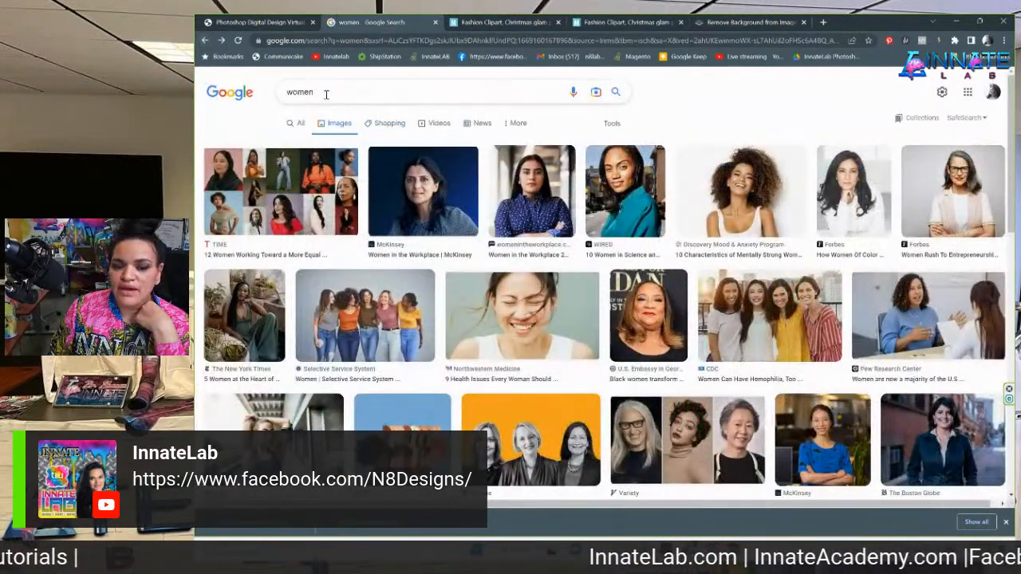
{"action": "left_click", "coordinate": [317, 94]}
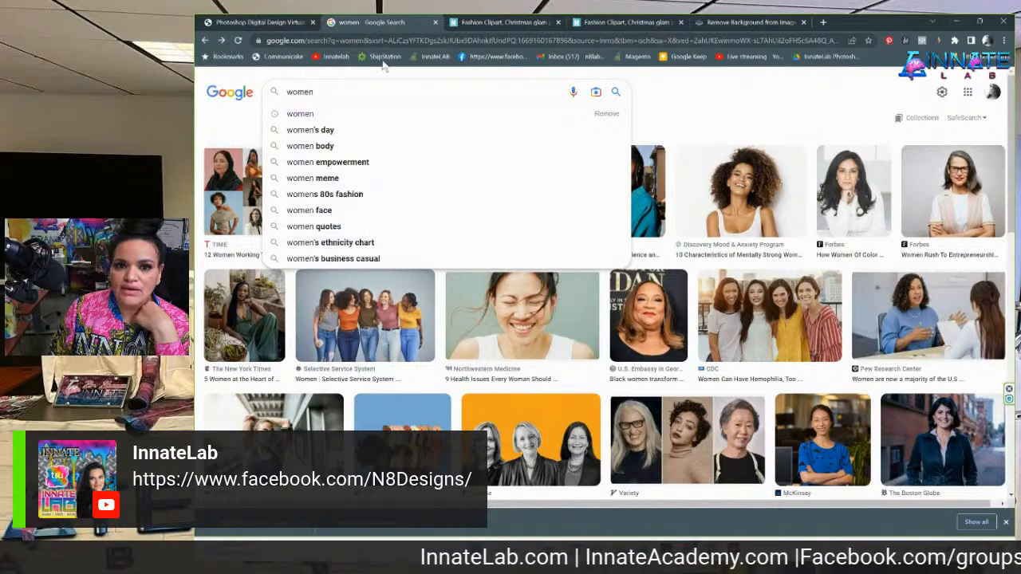
{"action": "left_click", "coordinate": [731, 109]}
{"action": "left_click", "coordinate": [618, 126]}
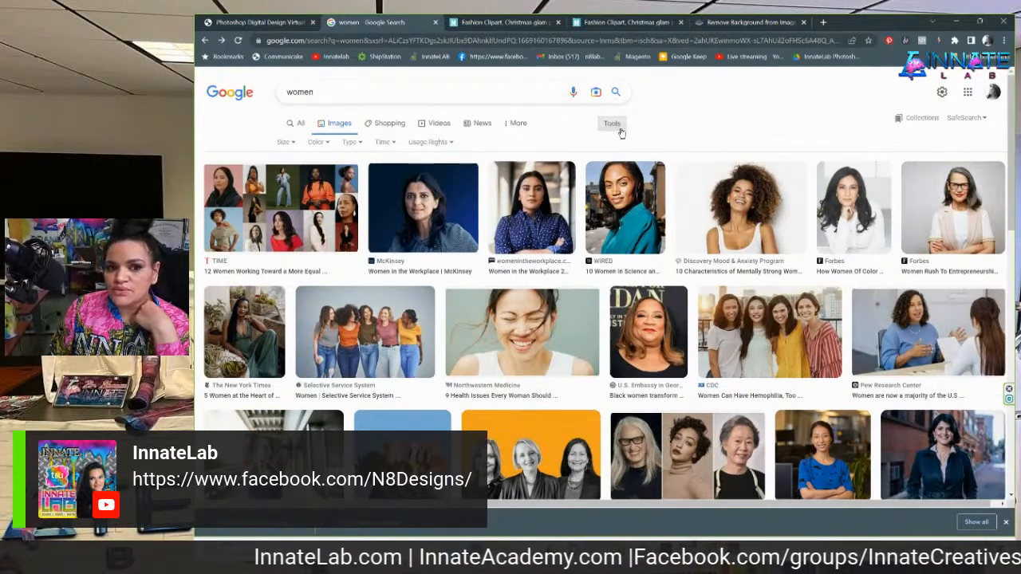
{"action": "left_click", "coordinate": [286, 143]}
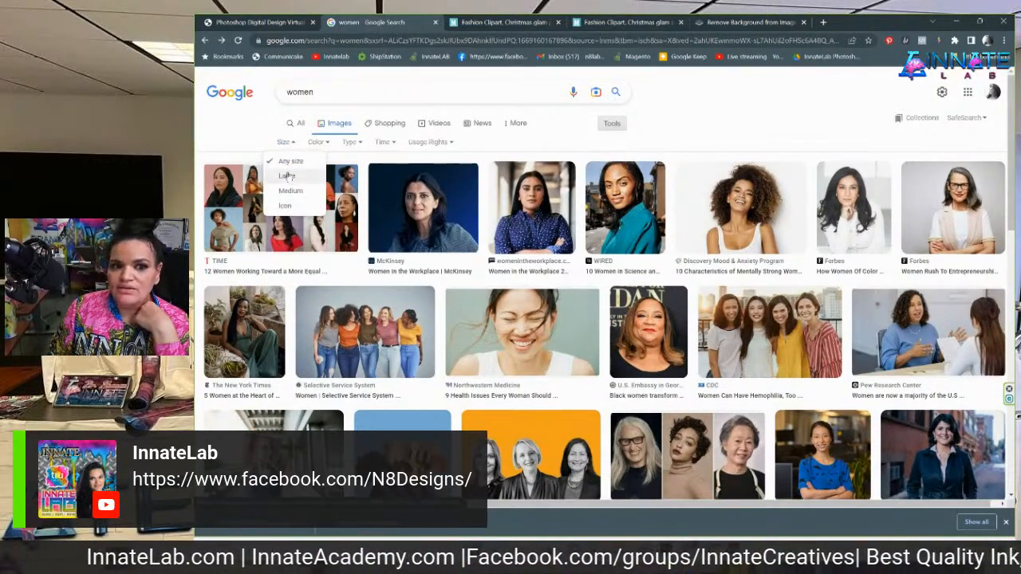
{"action": "left_click", "coordinate": [287, 175]}
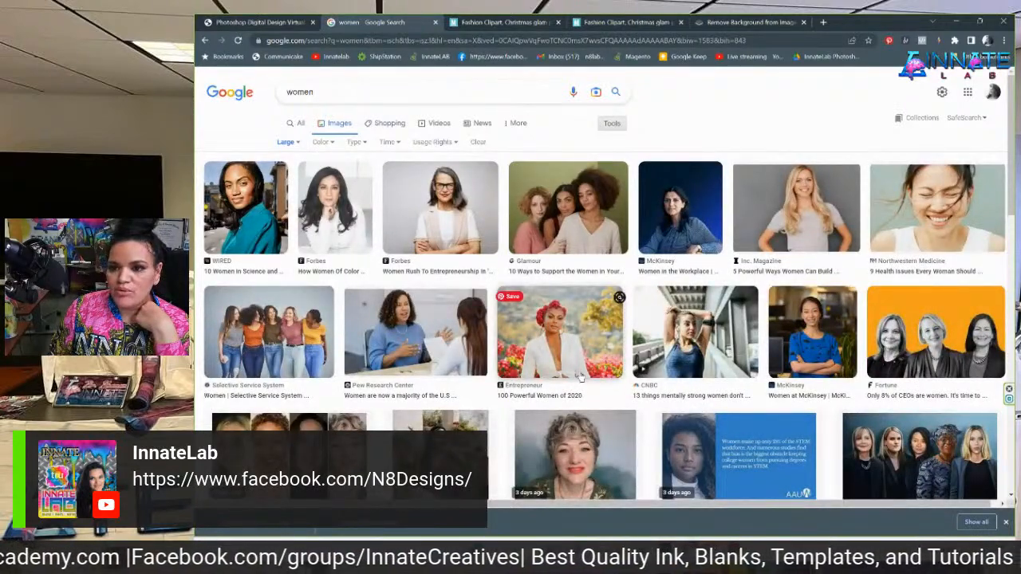
{"action": "scroll", "coordinate": [592, 378], "scroll_direction": "down", "scroll_amount": 1}
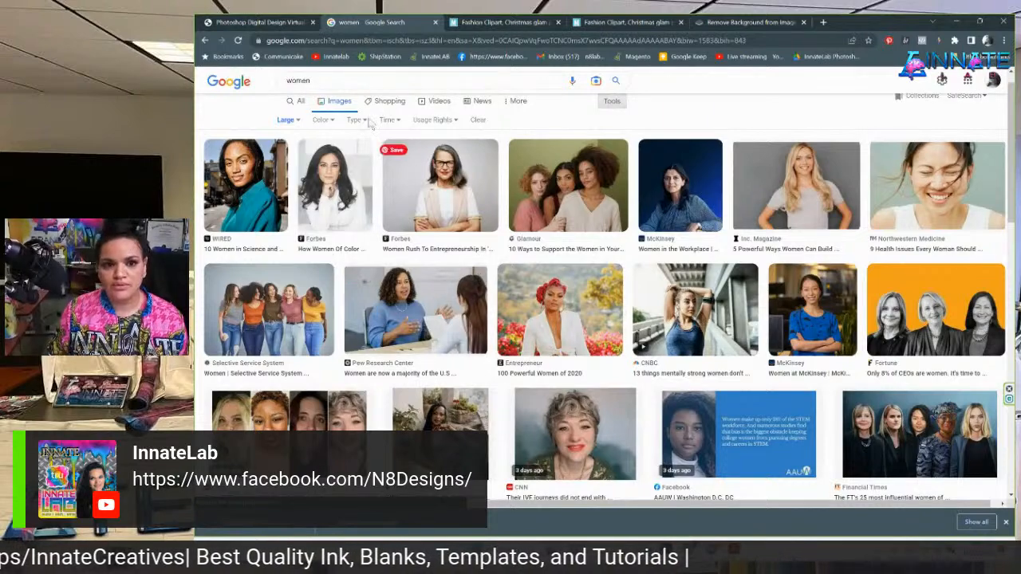
{"action": "scroll", "coordinate": [327, 99], "scroll_direction": "up", "scroll_amount": 1}
{"action": "double_click", "coordinate": [327, 89]}
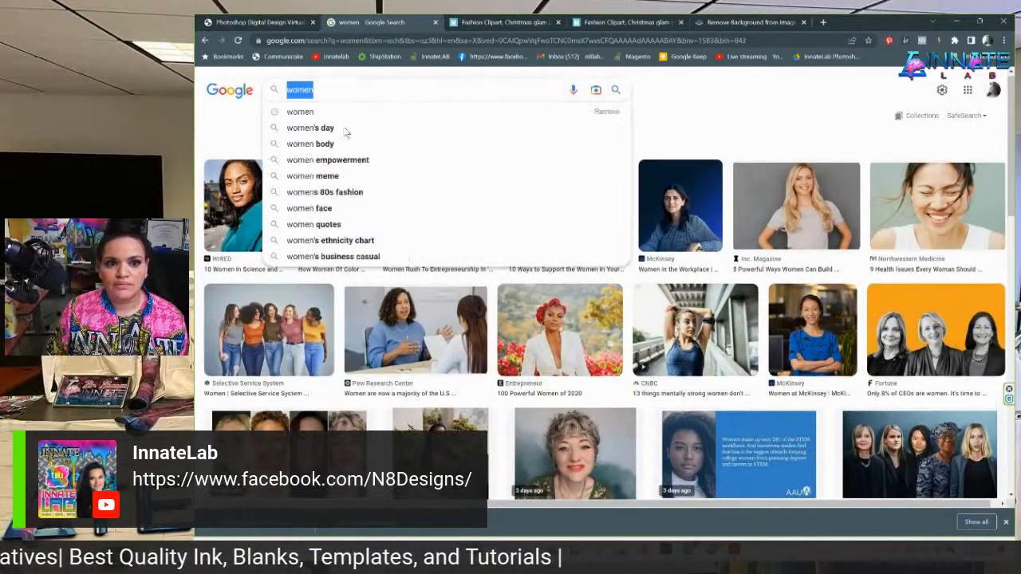
{"action": "left_click", "coordinate": [736, 139]}
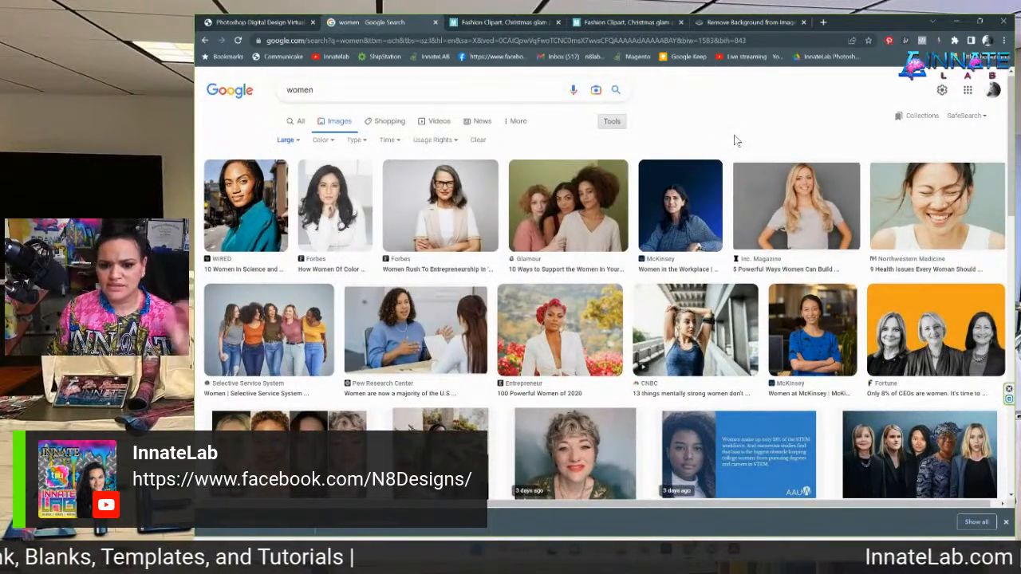
Check the order summary PDF in Acrobat, return to Photoshop, and collapse the customized "I Got Hos in Different Area Codes" layer group.
{"action": "mouse_move", "coordinate": [734, 563]}
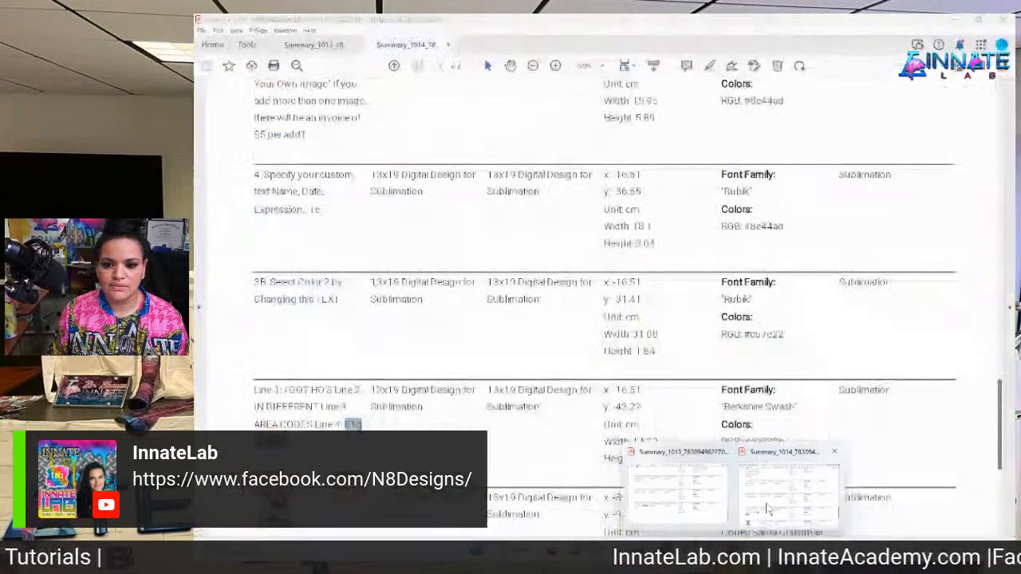
{"action": "left_click", "coordinate": [770, 506]}
{"action": "mouse_move", "coordinate": [666, 553]}
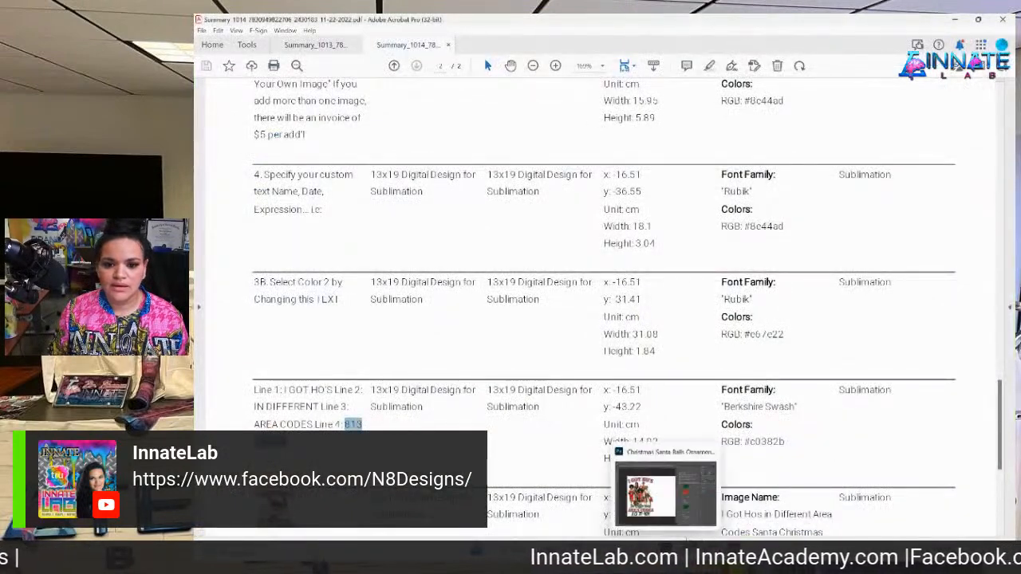
{"action": "left_click", "coordinate": [666, 493]}
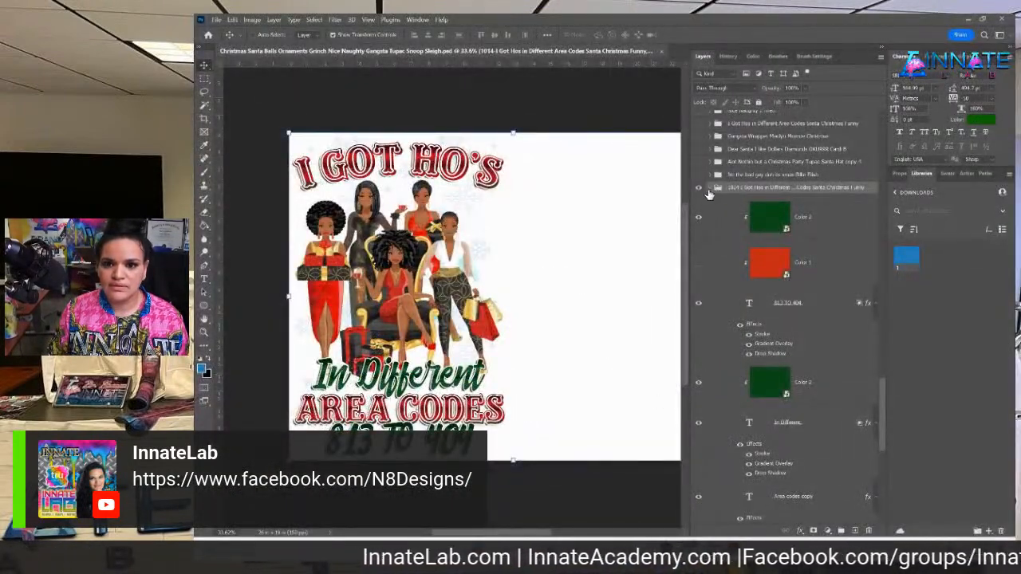
{"action": "left_click", "coordinate": [710, 188]}
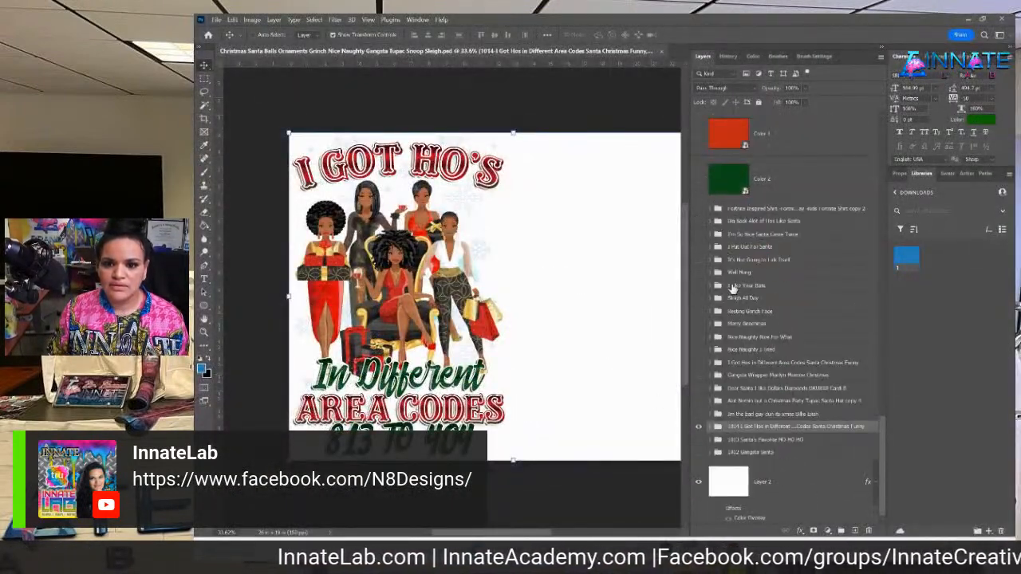
Export the "I Got Hos in Different Area Codes Santa Christmas Funny" order group as a PNG into its matching order folder in Downloads.
{"action": "right_click", "coordinate": [750, 433]}
{"action": "left_click", "coordinate": [797, 191]}
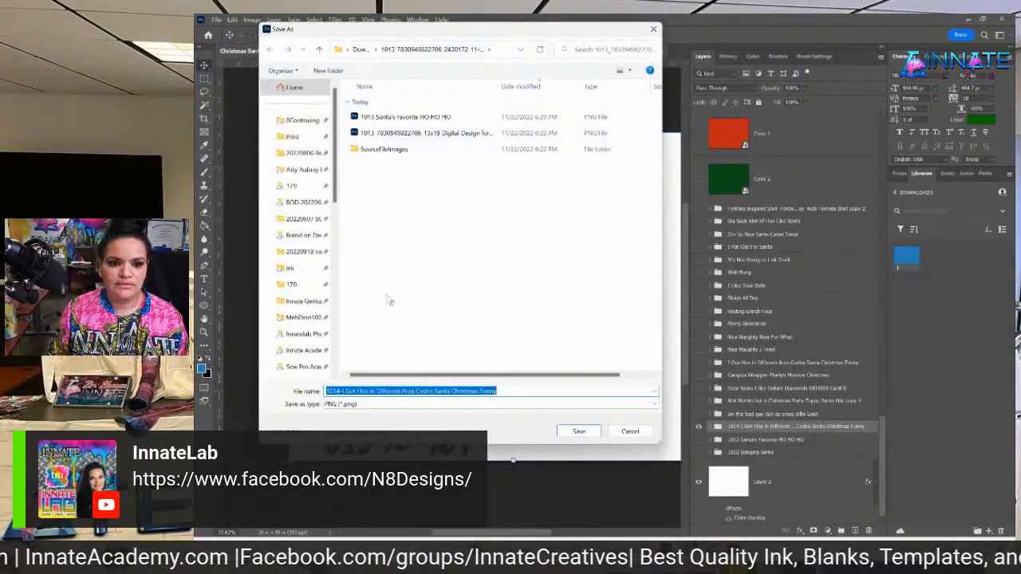
{"action": "left_click", "coordinate": [361, 49]}
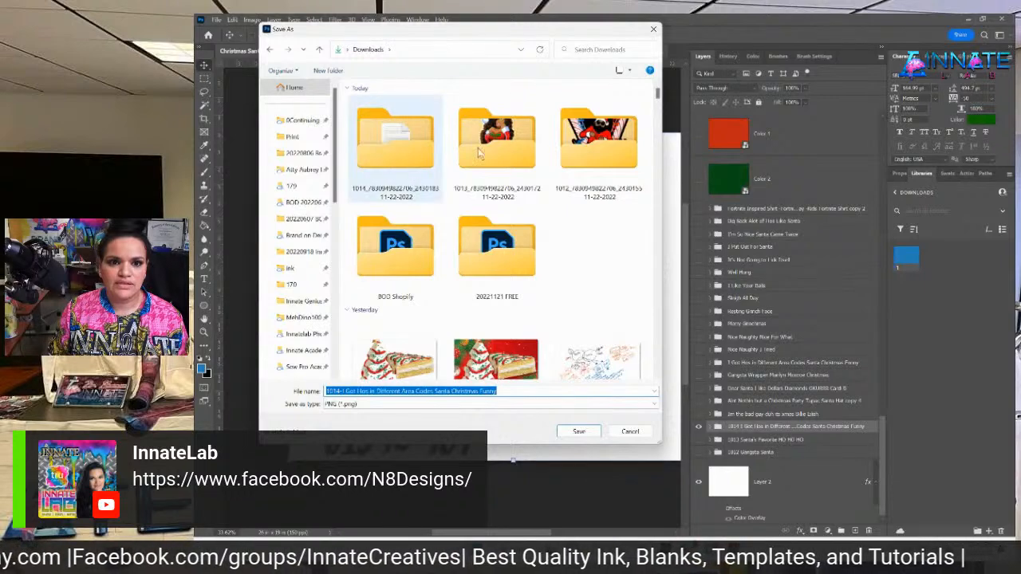
{"action": "double_click", "coordinate": [387, 153]}
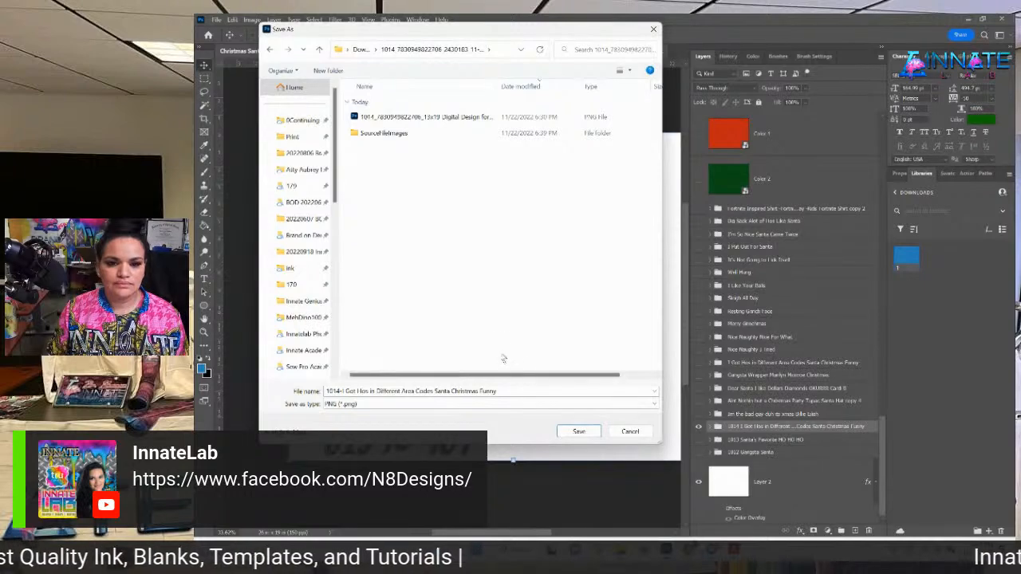
{"action": "left_click", "coordinate": [579, 431]}
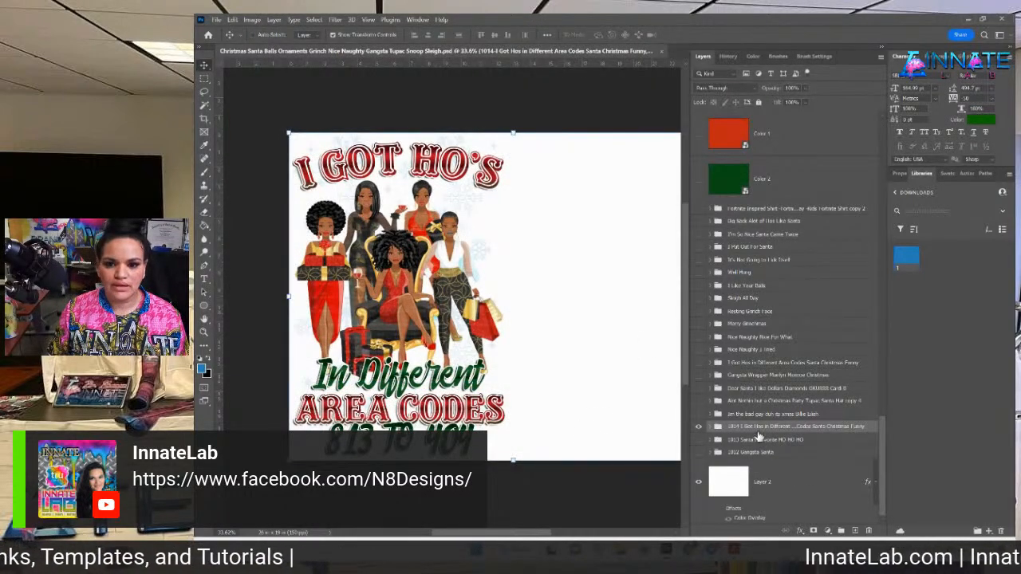
Switch to the File Explorer window showing the previous order's SourceFileImages folder and close it.
{"action": "mouse_move", "coordinate": [623, 555]}
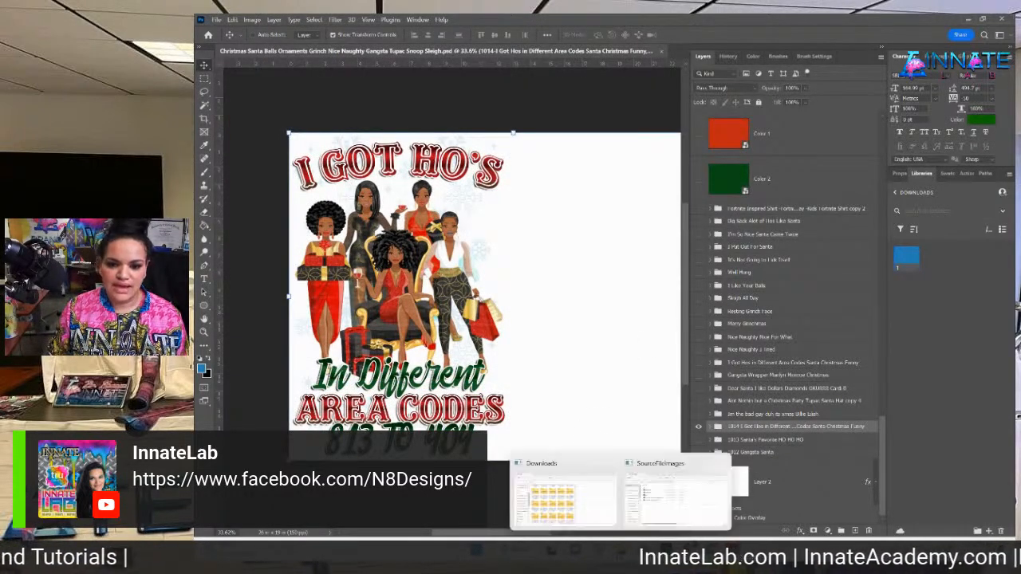
{"action": "left_click", "coordinate": [637, 476]}
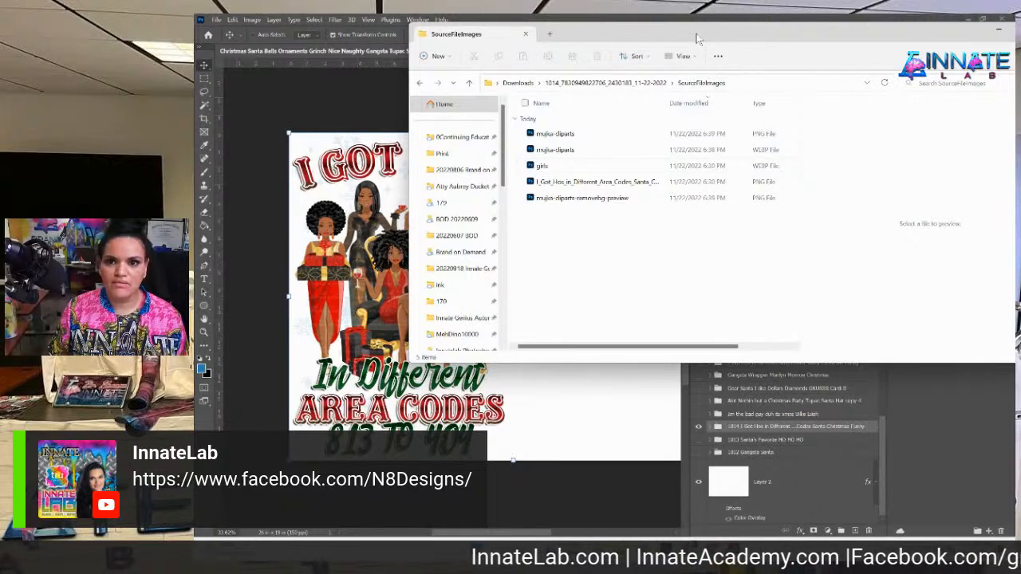
{"action": "left_click_drag", "start_coordinate": [697, 37], "coordinate": [515, 93]}
{"action": "left_click", "coordinate": [865, 90]}
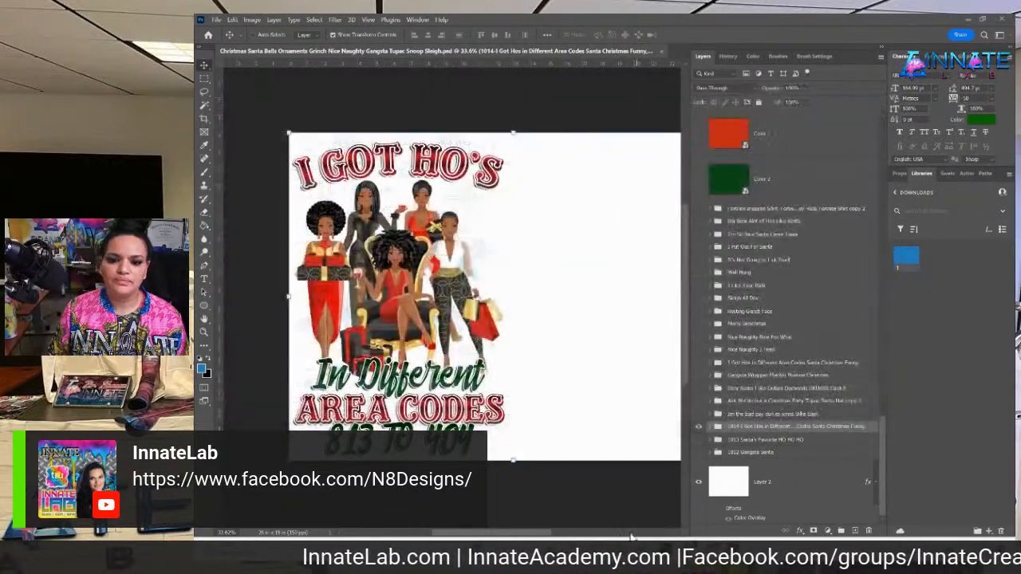
Extract the next order's zip archive in the Downloads folder of File Explorer.
{"action": "mouse_move", "coordinate": [623, 554]}
{"action": "left_click", "coordinate": [623, 495]}
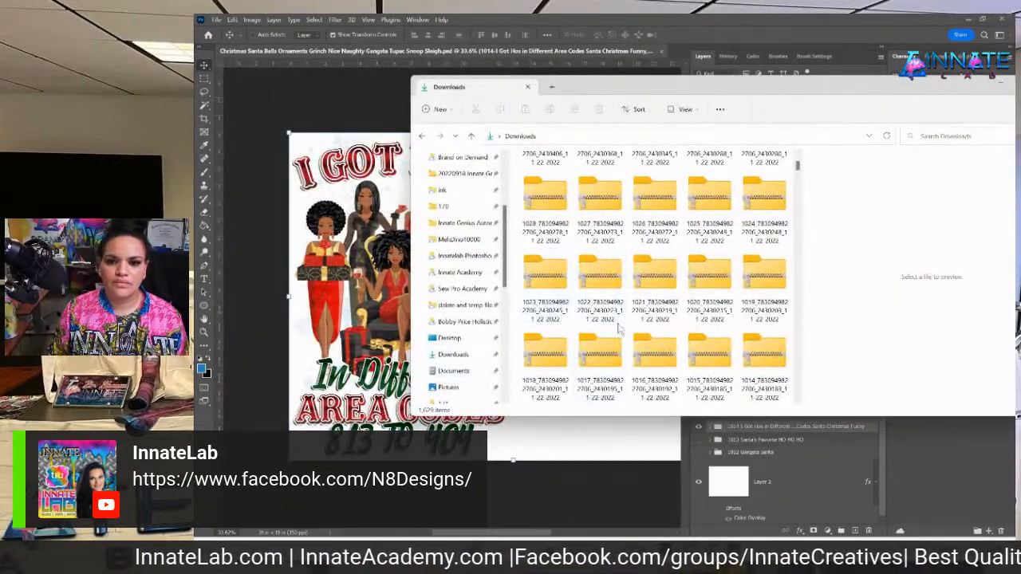
{"action": "scroll", "coordinate": [686, 335], "scroll_direction": "down", "scroll_amount": 2}
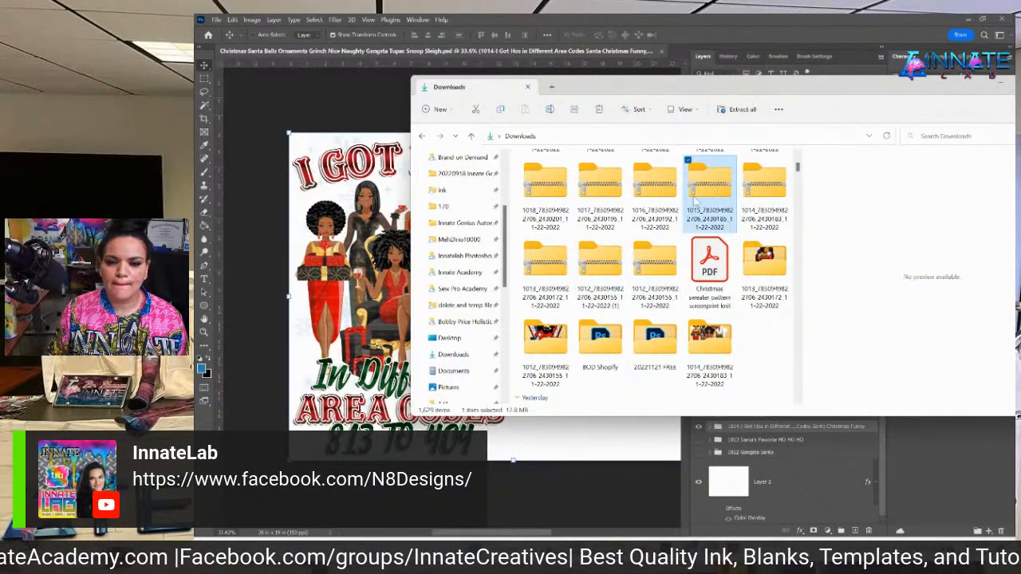
{"action": "right_click", "coordinate": [710, 185]}
{"action": "left_click", "coordinate": [771, 280]}
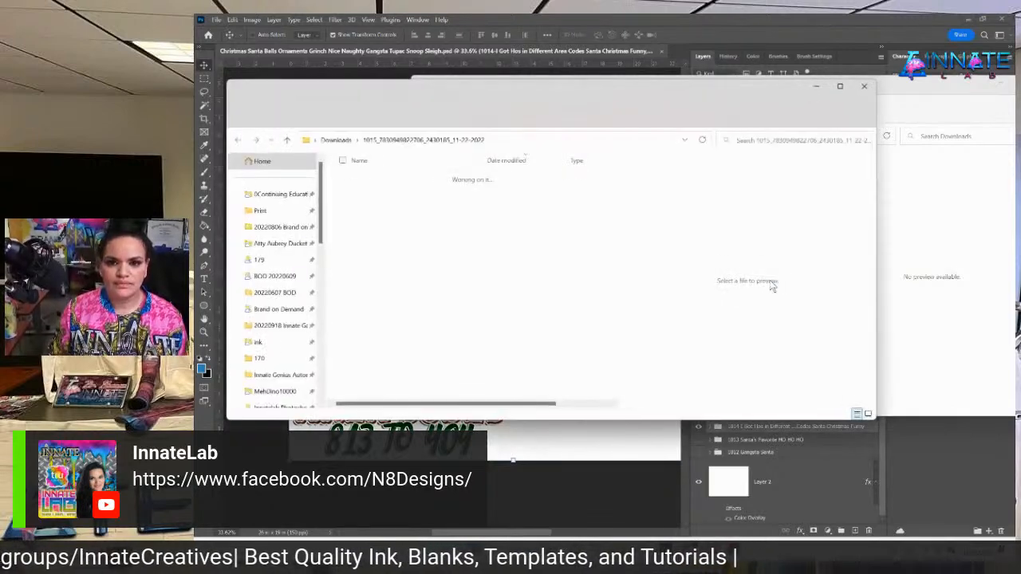
Open the extracted order's Summary PDF in Acrobat, close the two older summaries, and review the order's customized area.
{"action": "left_click", "coordinate": [381, 256]}
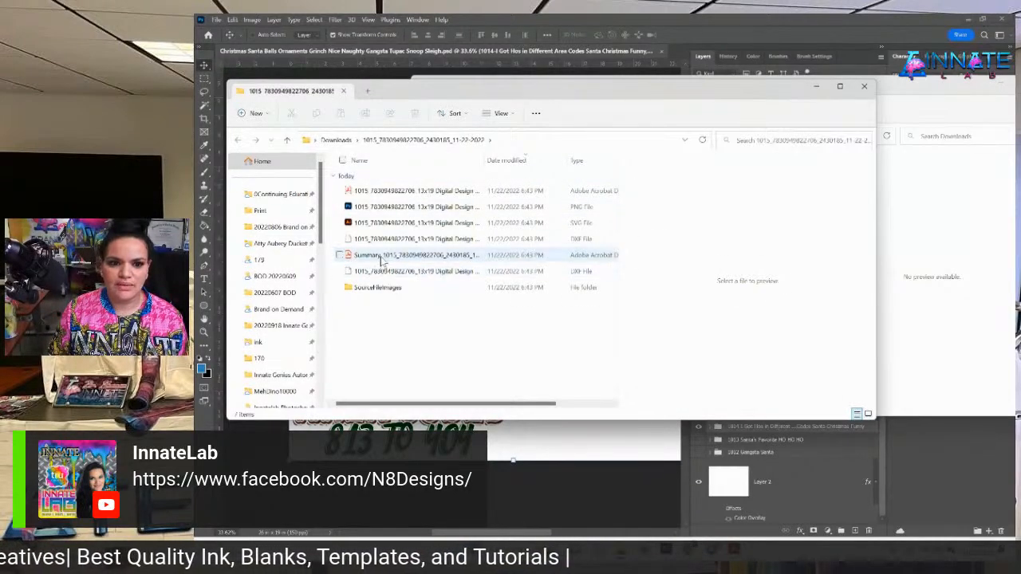
{"action": "double_click", "coordinate": [382, 256]}
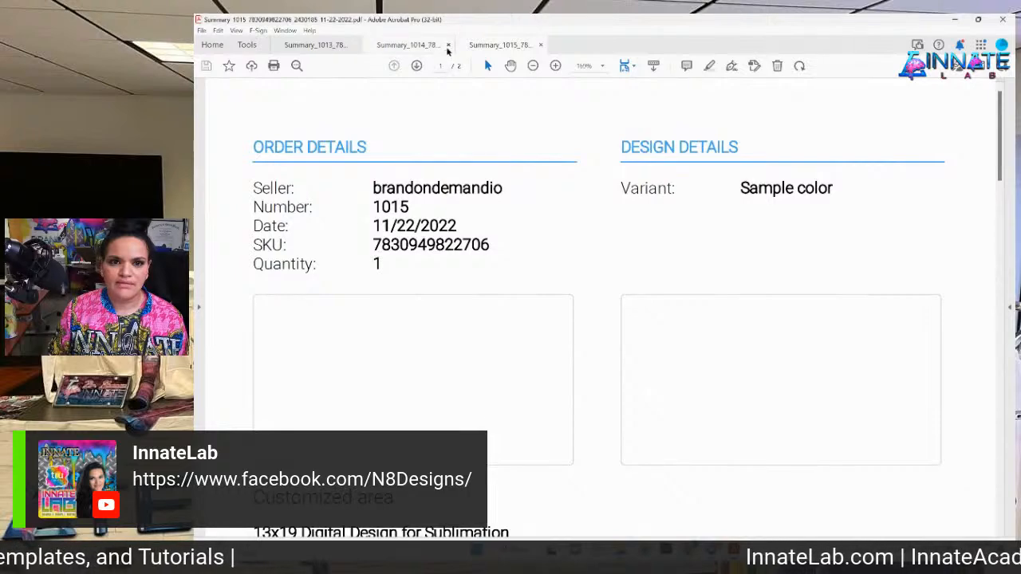
{"action": "left_click", "coordinate": [448, 45]}
{"action": "left_click", "coordinate": [355, 45]}
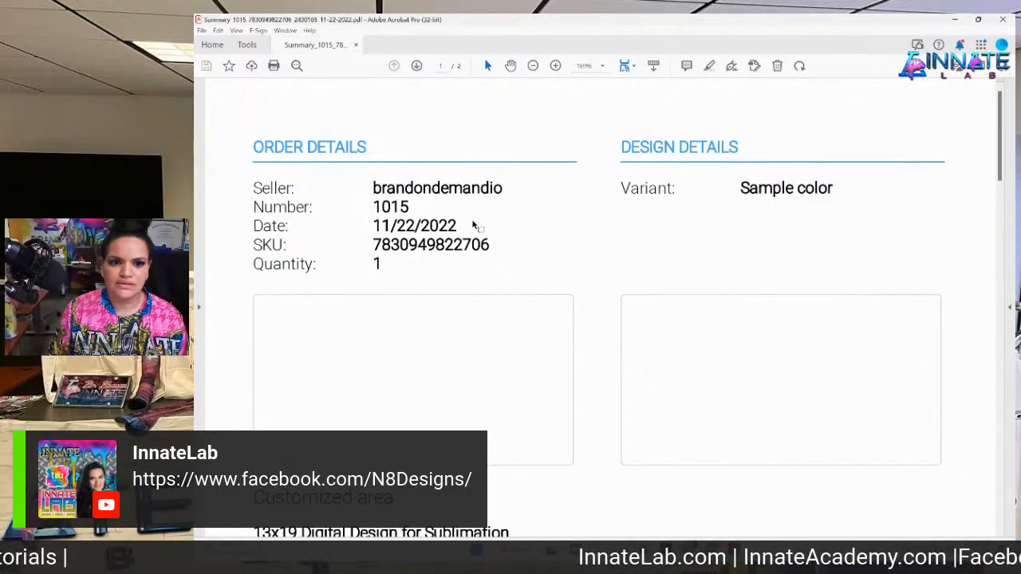
{"action": "scroll", "coordinate": [473, 223], "scroll_direction": "down", "scroll_amount": 5}
{"action": "scroll", "coordinate": [472, 224], "scroll_direction": "down", "scroll_amount": 3}
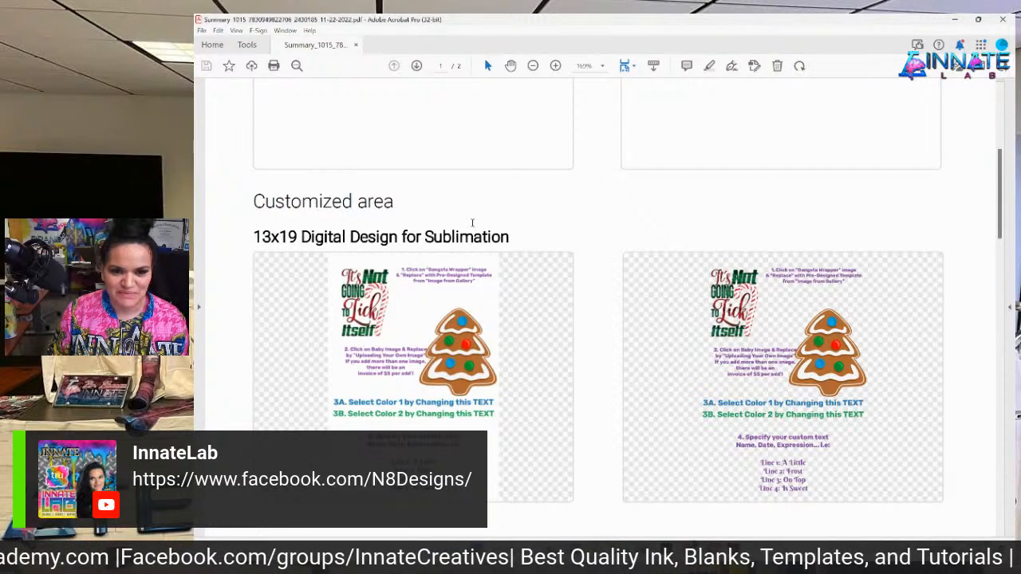
{"action": "scroll", "coordinate": [474, 225], "scroll_direction": "down", "scroll_amount": 1}
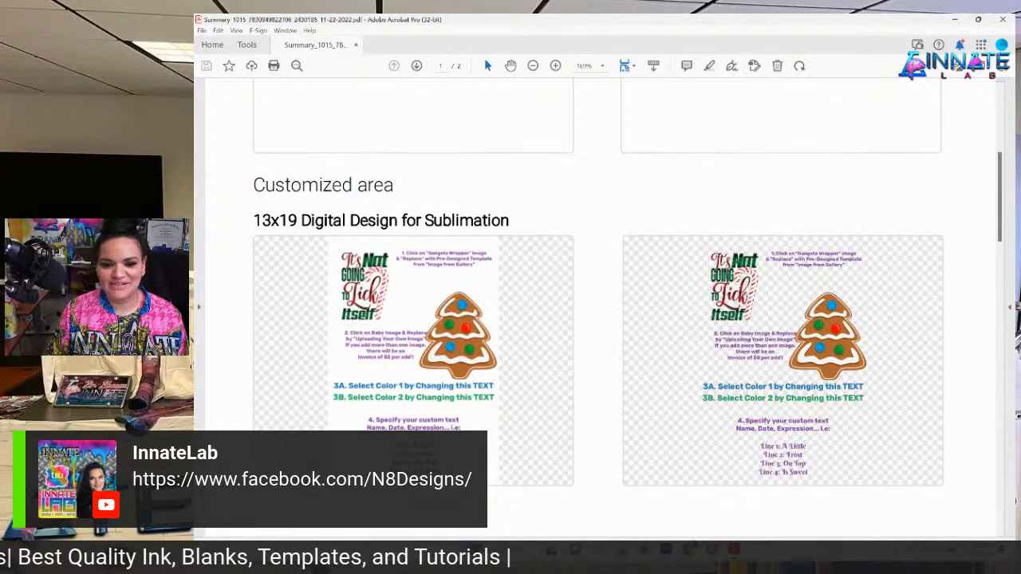
Switch to Photoshop, hide the "I Got Hos in Different Area Codes" order group and show the "It's Not Going to Lick Itself" group.
{"action": "mouse_move", "coordinate": [621, 550]}
{"action": "left_click", "coordinate": [712, 549]}
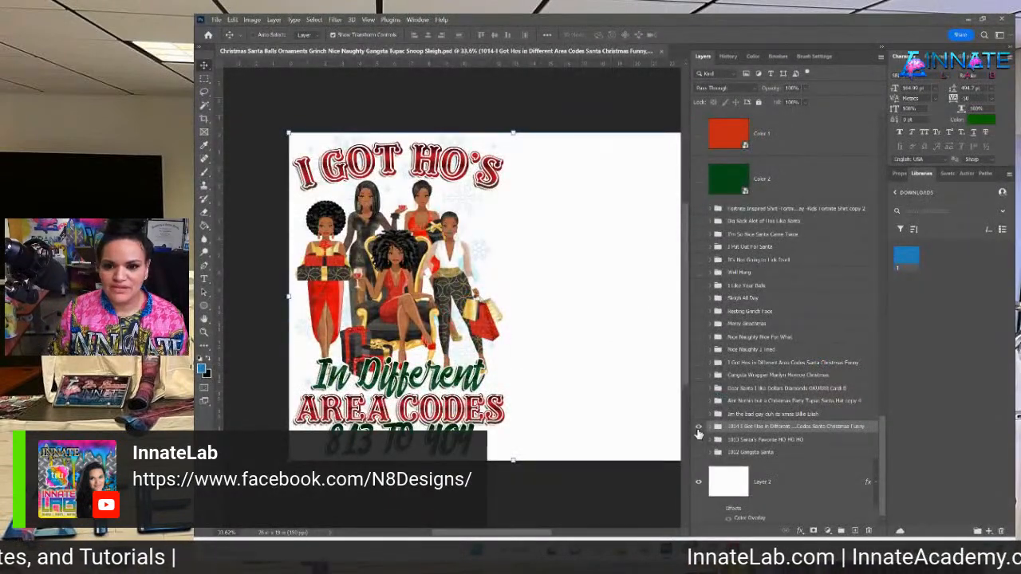
{"action": "left_click", "coordinate": [699, 428]}
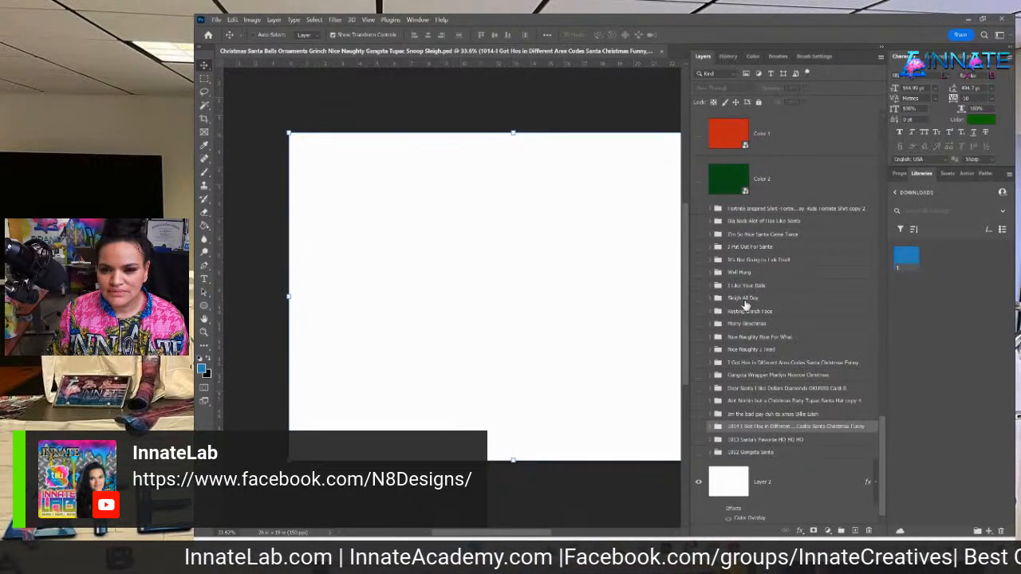
{"action": "left_click", "coordinate": [750, 223]}
{"action": "left_click", "coordinate": [736, 235]}
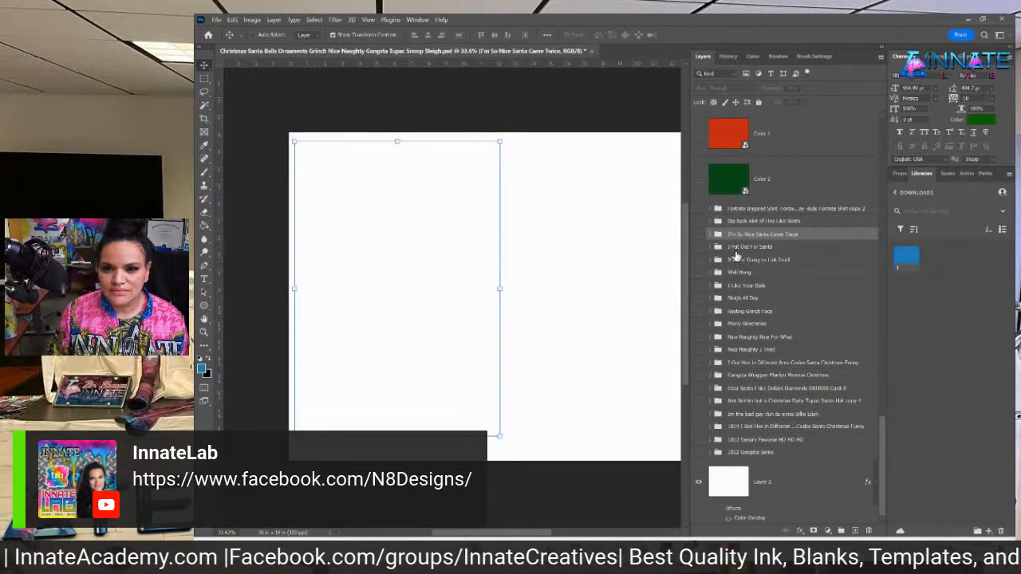
{"action": "left_click", "coordinate": [736, 260]}
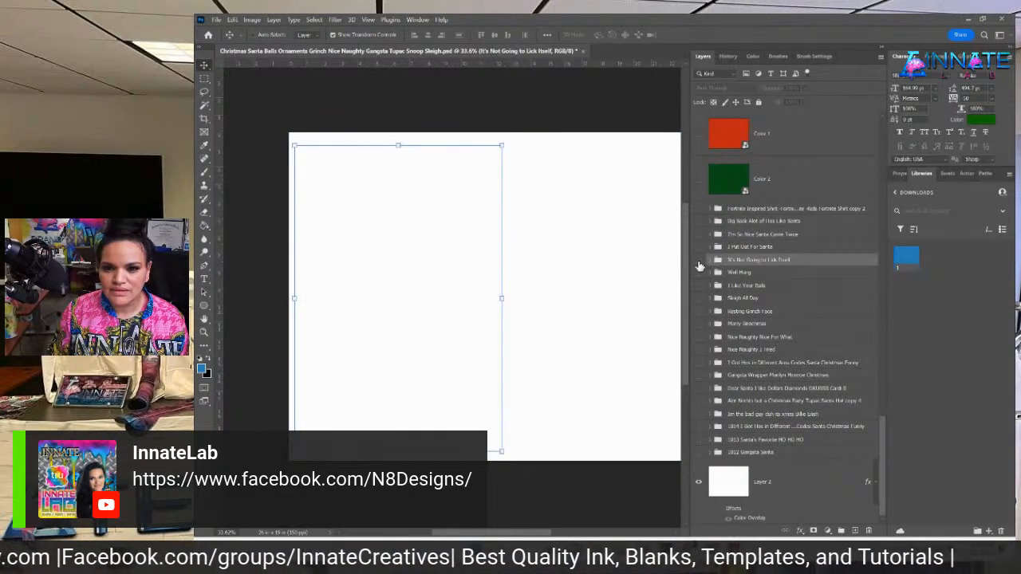
{"action": "left_click", "coordinate": [699, 260]}
Duplicate the "It's Not Going to Lick Itself" group and rename the copy as the order number followed by "- A Little Frosting on Top".
{"action": "right_click", "coordinate": [742, 265]}
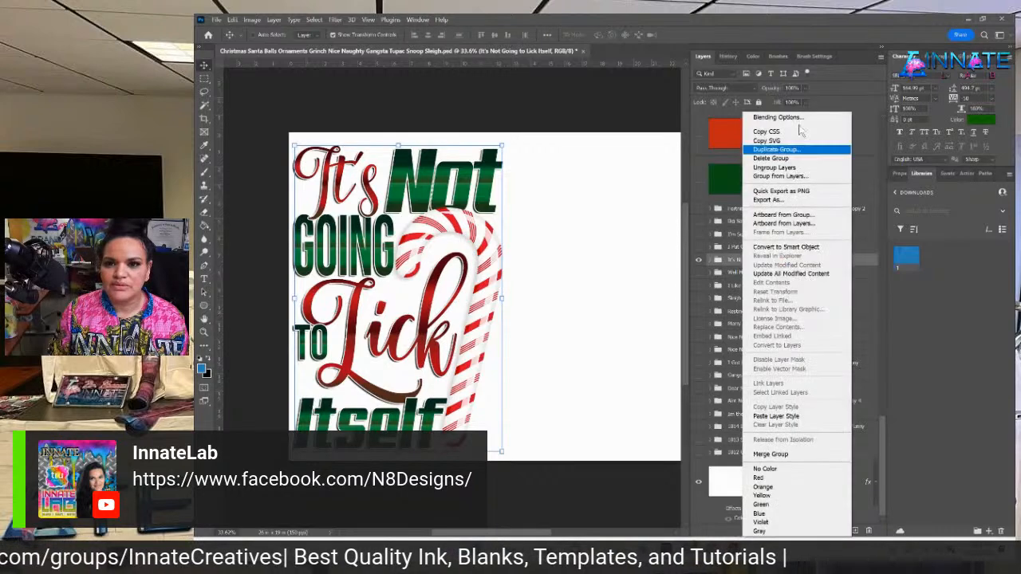
{"action": "left_click", "coordinate": [792, 150]}
{"action": "key", "text": "Return"}
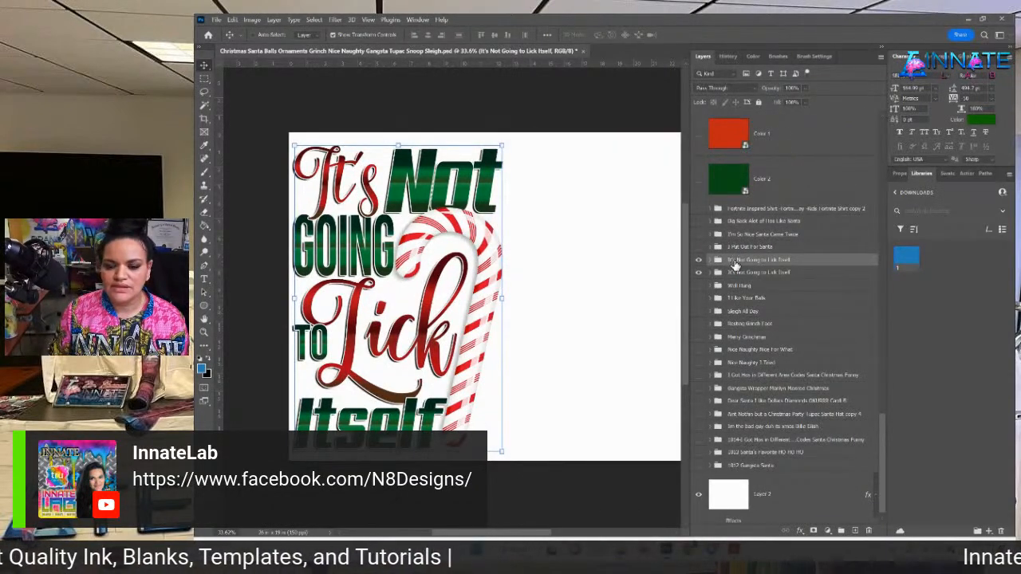
{"action": "double_click", "coordinate": [754, 260]}
{"action": "type", "text": "I"}
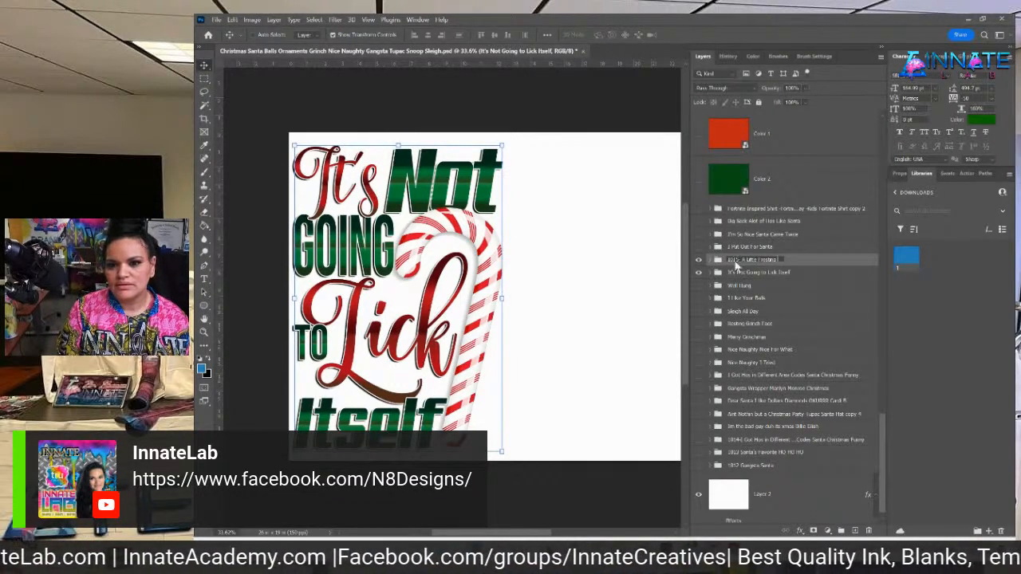
{"action": "left_click", "coordinate": [737, 263]}
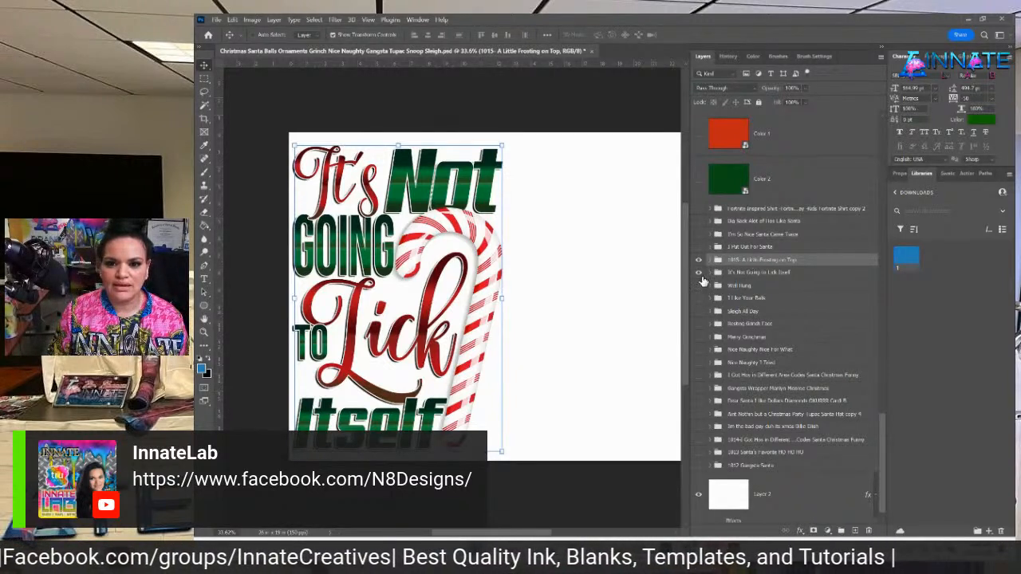
Move the "A Little Frosting on Top" group above the "I Got Hos" order group, and place the Color 1 and Color 2 layers directly above it.
{"action": "left_click_drag", "start_coordinate": [737, 263], "coordinate": [744, 435]}
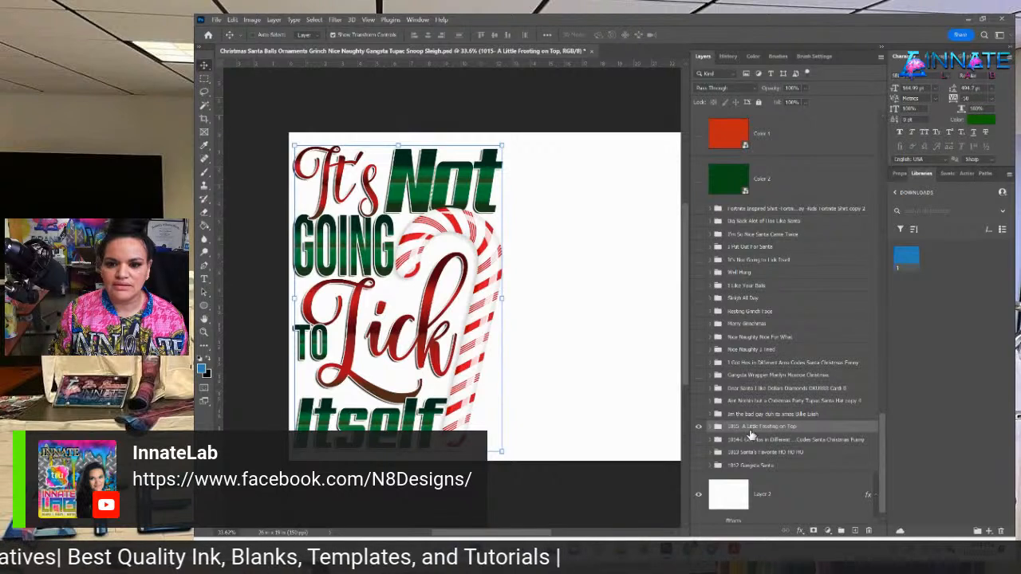
{"action": "left_click", "coordinate": [782, 148]}
{"action": "left_click", "coordinate": [782, 179], "text": "shift"}
{"action": "left_click_drag", "start_coordinate": [782, 179], "coordinate": [754, 423]}
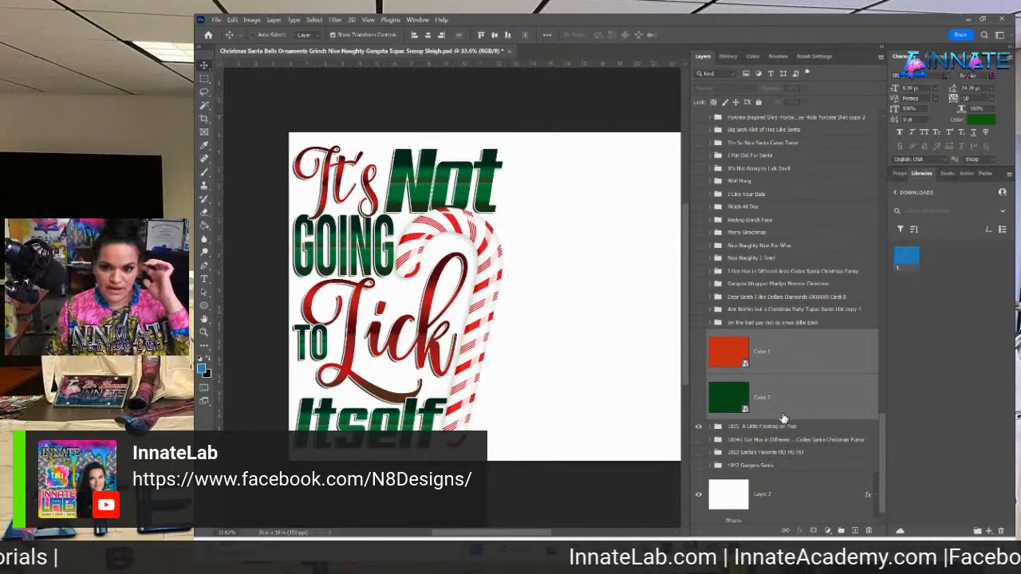
{"action": "left_click", "coordinate": [776, 424]}
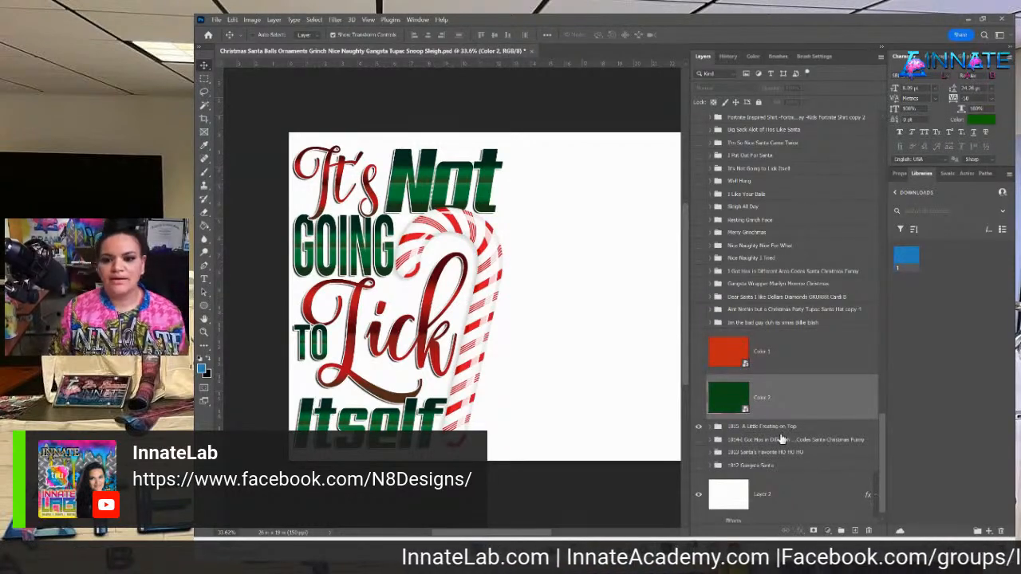
Expand the "A Little Frosting on Top" group and look through its text and candy cane layers.
{"action": "left_click", "coordinate": [786, 429]}
{"action": "left_click", "coordinate": [711, 428]}
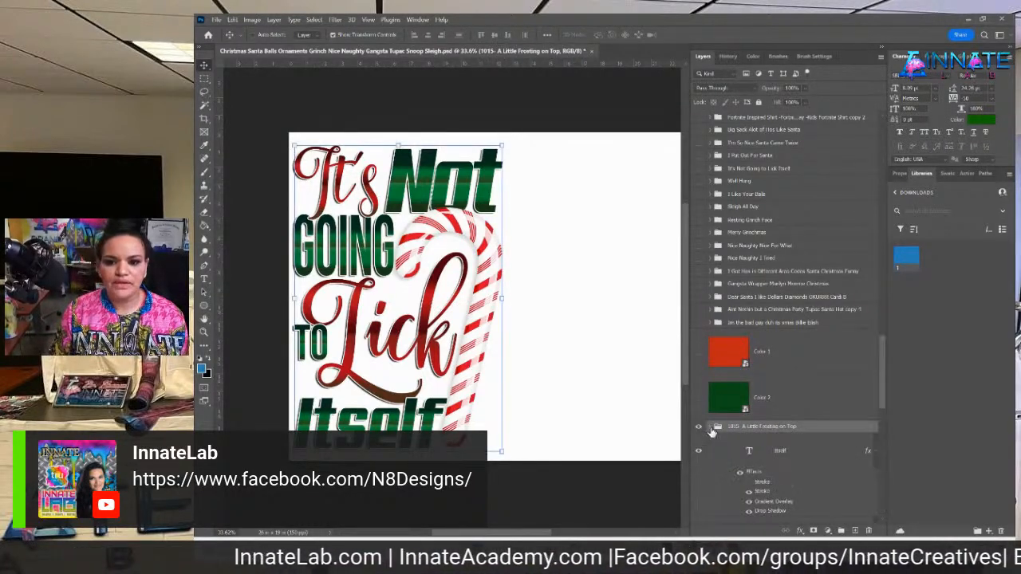
{"action": "scroll", "coordinate": [712, 432], "scroll_direction": "down", "scroll_amount": 3}
{"action": "scroll", "coordinate": [712, 433], "scroll_direction": "down", "scroll_amount": 2}
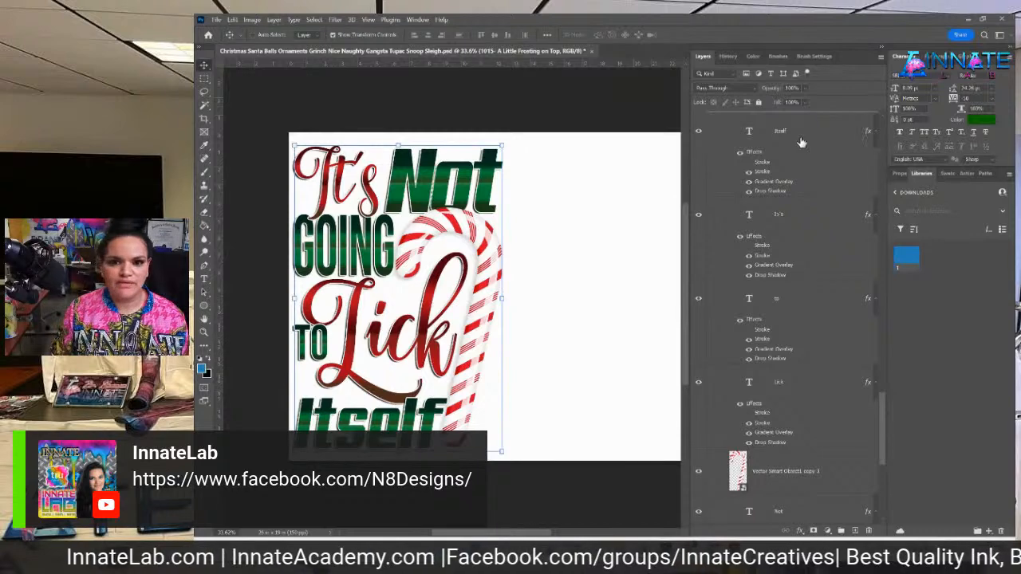
{"action": "scroll", "coordinate": [778, 335], "scroll_direction": "up", "scroll_amount": 2}
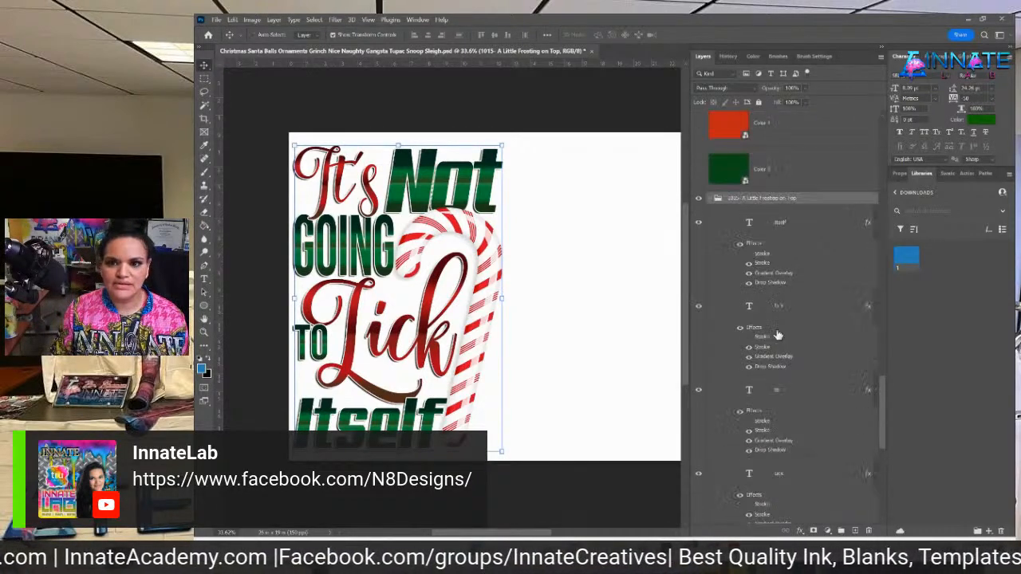
{"action": "scroll", "coordinate": [778, 335], "scroll_direction": "up", "scroll_amount": 6}
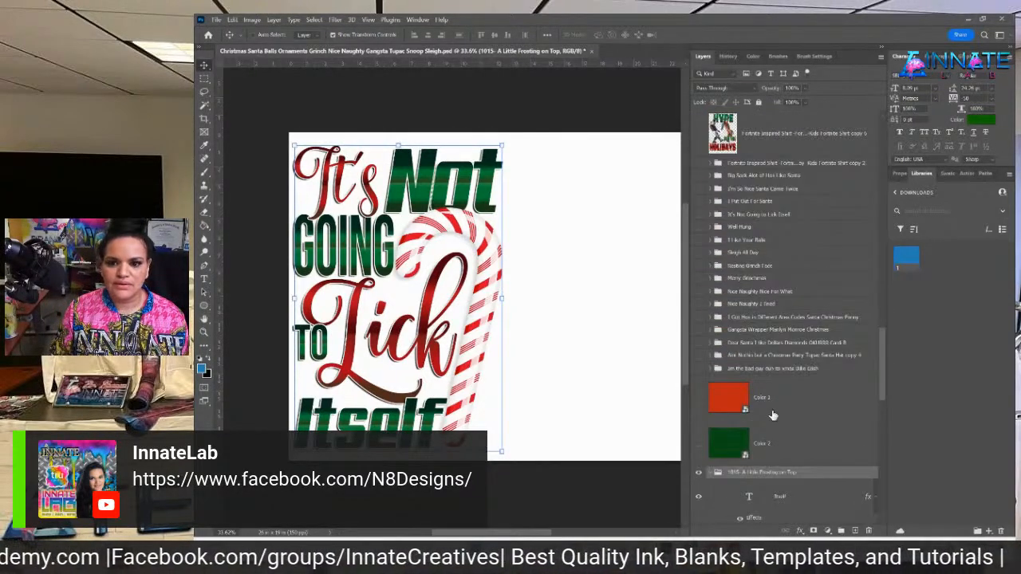
Make the Color 1 and Color 2 layers visible and set their blending mode to Color.
{"action": "left_click", "coordinate": [773, 415]}
{"action": "left_click", "coordinate": [783, 445], "text": "shift"}
{"action": "right_click", "coordinate": [800, 400]}
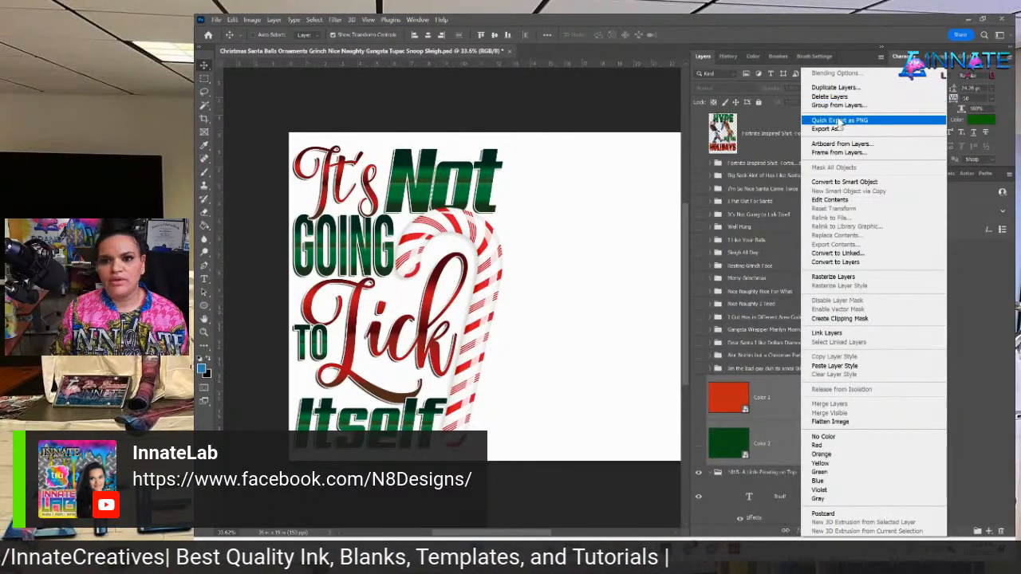
{"action": "left_click", "coordinate": [769, 443]}
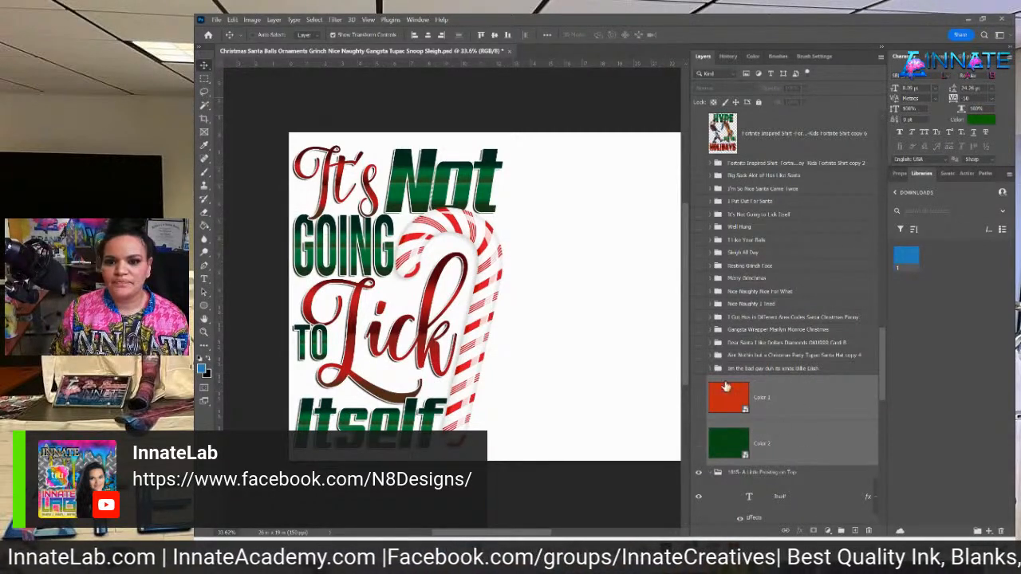
{"action": "left_click", "coordinate": [699, 398]}
{"action": "left_click", "coordinate": [699, 444]}
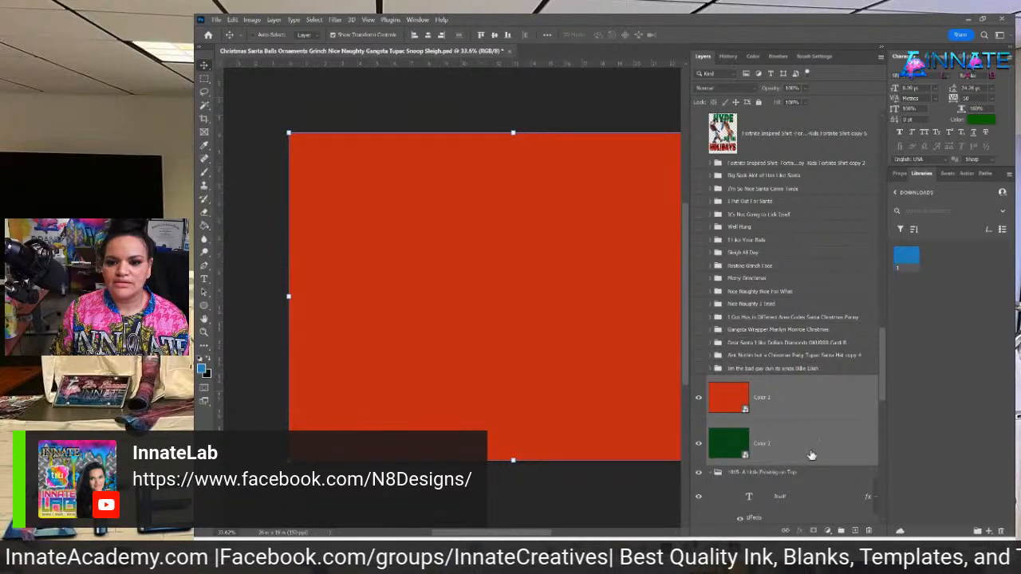
{"action": "left_click", "coordinate": [717, 87]}
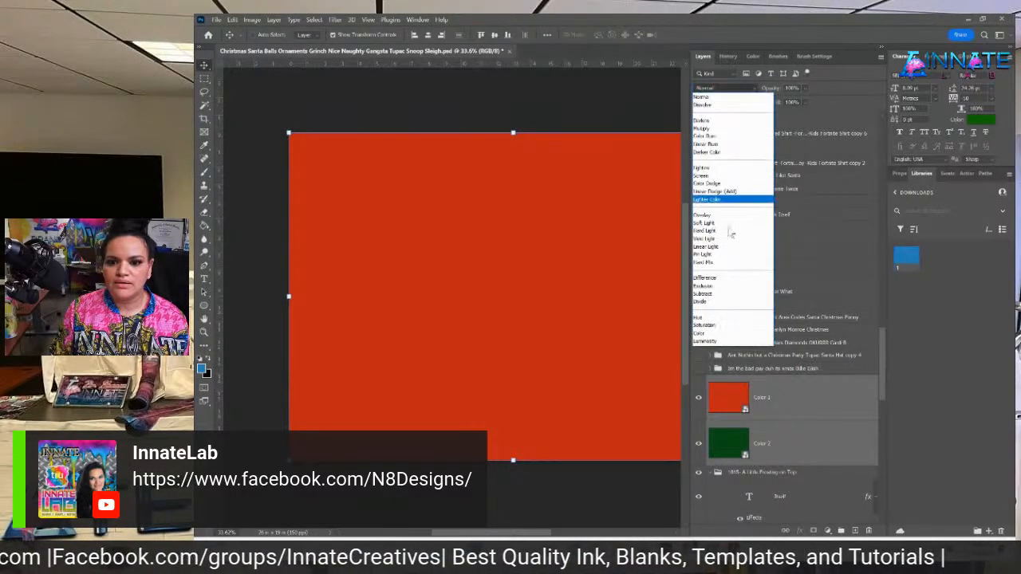
{"action": "left_click", "coordinate": [699, 334]}
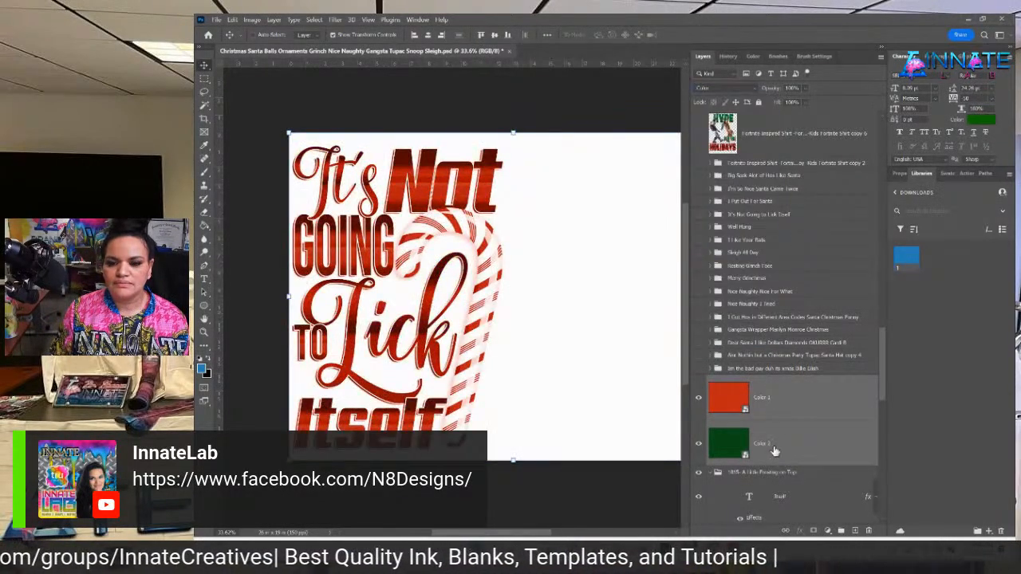
Hide the Color 1 and Color 2 layers above the "A Little Frosting on Top" group.
{"action": "left_click", "coordinate": [770, 413]}
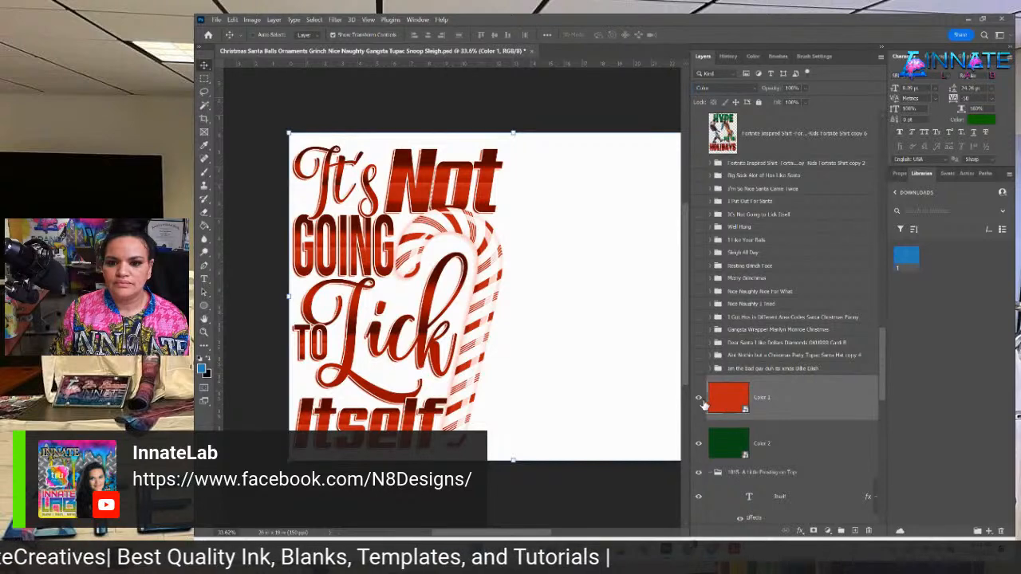
{"action": "left_click", "coordinate": [700, 399]}
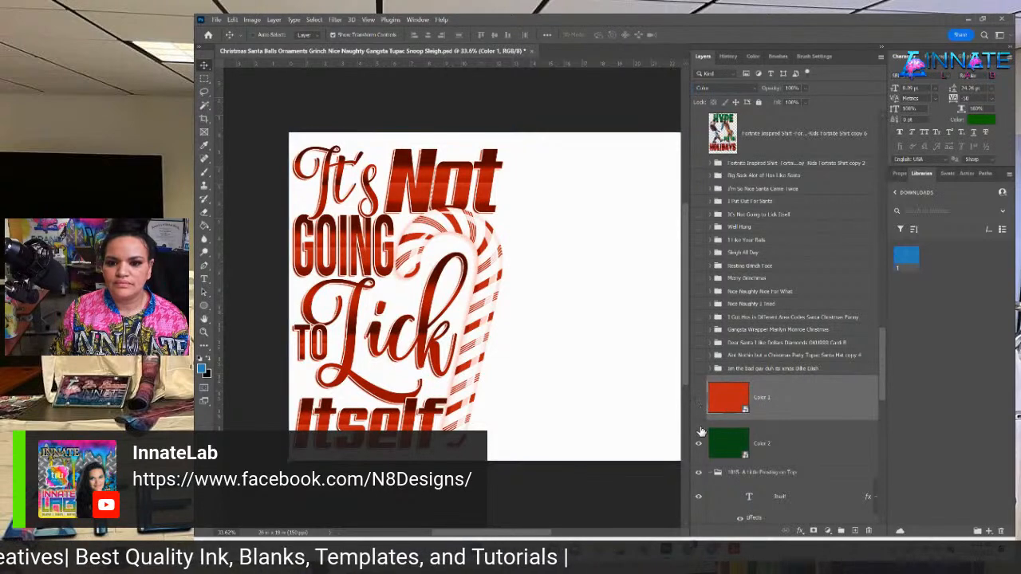
{"action": "left_click", "coordinate": [796, 444]}
Collapse the effects lists of the "Itself", "It's", "to" and "Lick" text layers, and select the "Itself" layer.
{"action": "scroll", "coordinate": [807, 445], "scroll_direction": "down", "scroll_amount": 5}
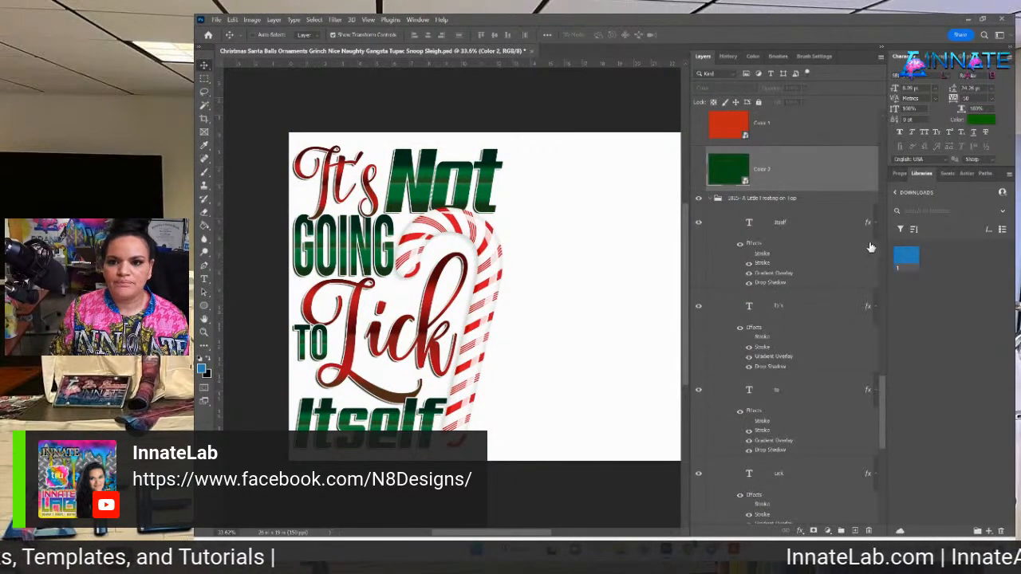
{"action": "scroll", "coordinate": [879, 228], "scroll_direction": "up", "scroll_amount": 5}
{"action": "scroll", "coordinate": [829, 451], "scroll_direction": "down", "scroll_amount": 4}
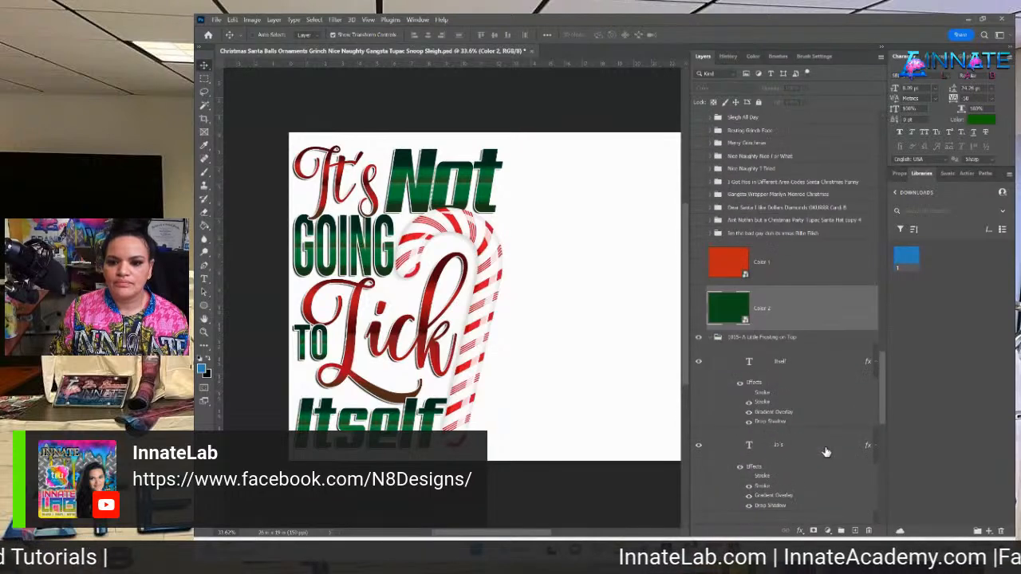
{"action": "left_click", "coordinate": [875, 271]}
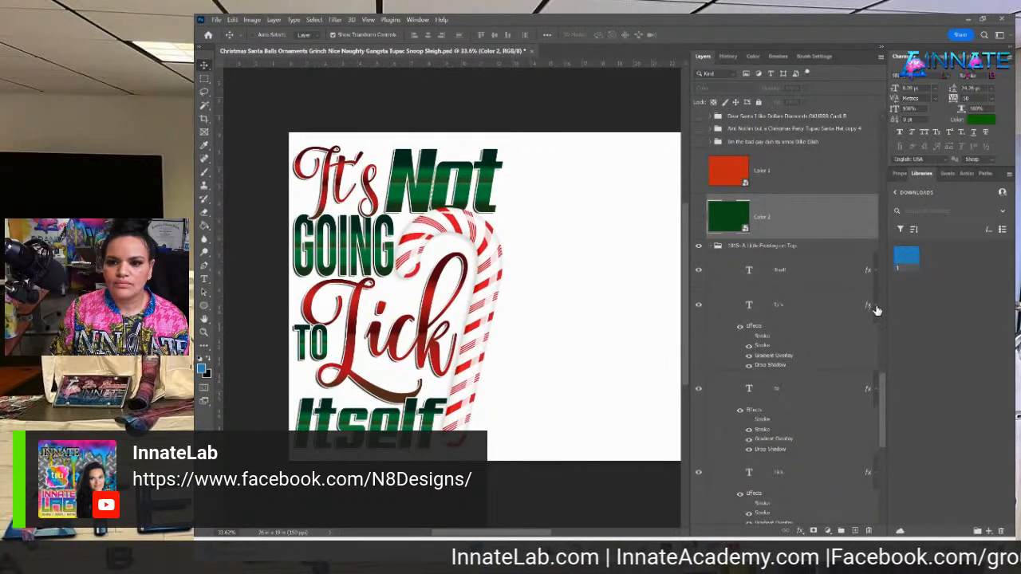
{"action": "left_click", "coordinate": [875, 306]}
{"action": "left_click", "coordinate": [875, 341]}
{"action": "left_click", "coordinate": [876, 375]}
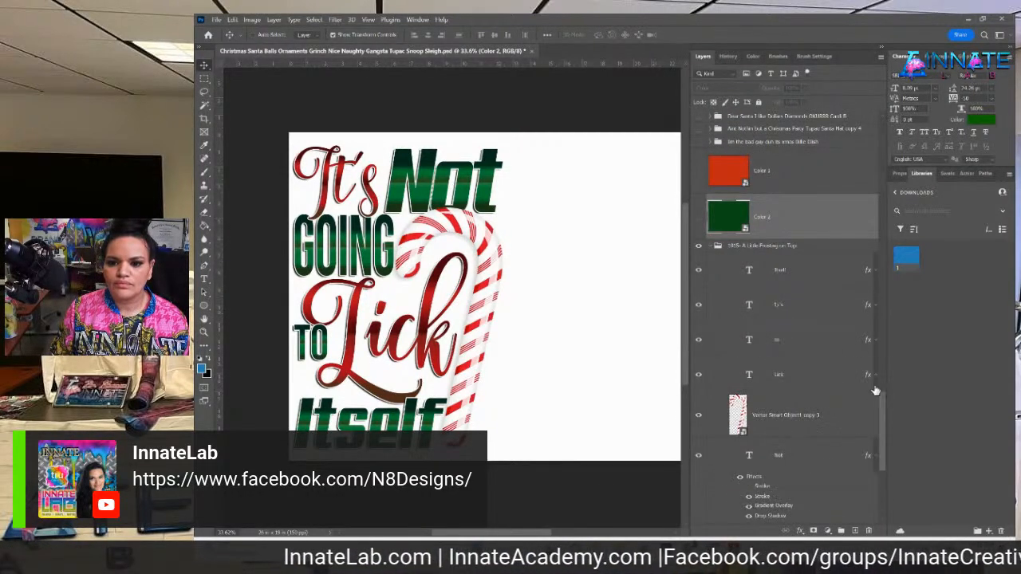
{"action": "left_click", "coordinate": [801, 284]}
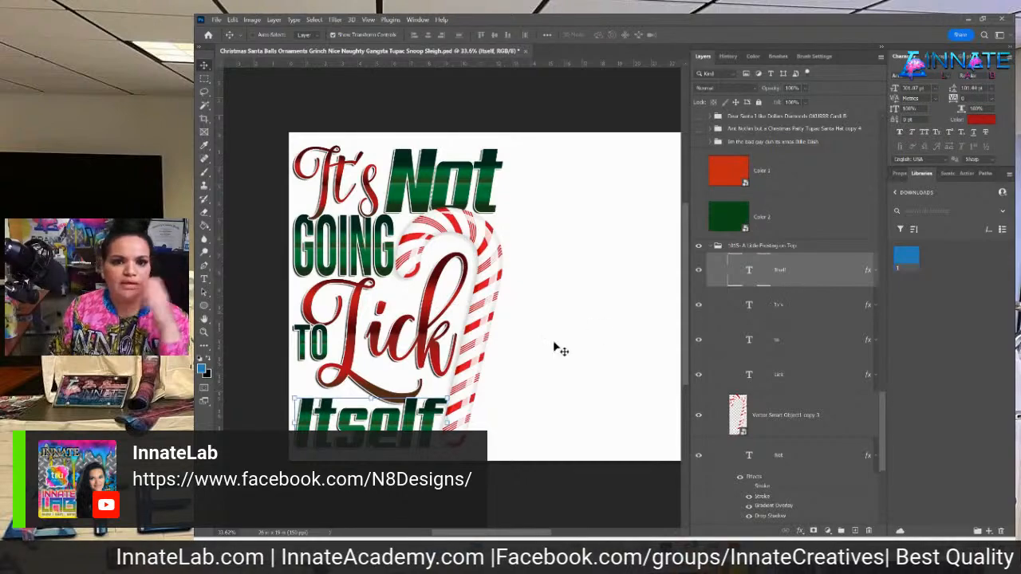
Switch to the order summary PDF in Acrobat, read through the custom text lines on its last page, and return to Photoshop.
{"action": "left_click", "coordinate": [616, 550]}
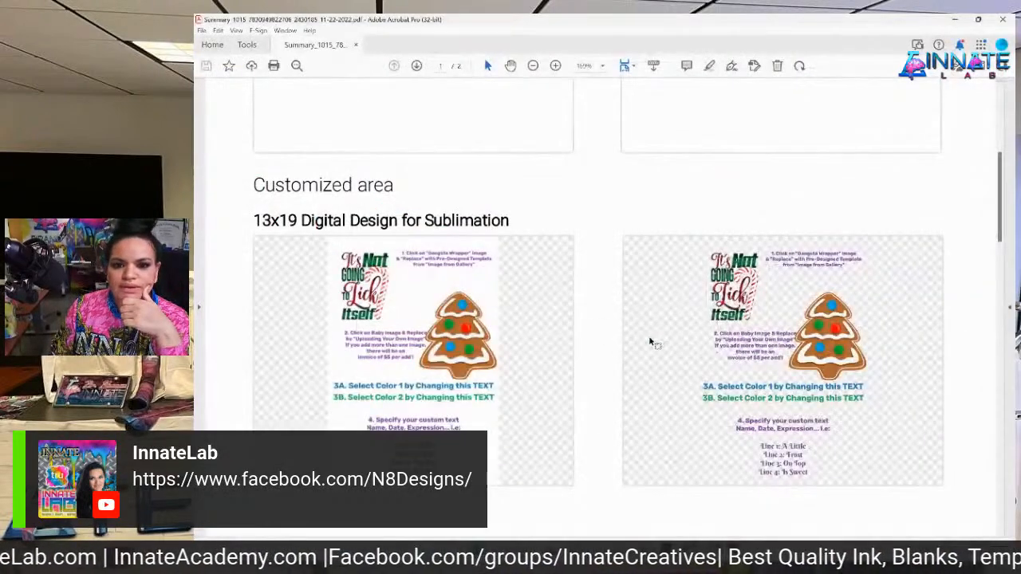
{"action": "scroll", "coordinate": [635, 343], "scroll_direction": "down", "scroll_amount": 2}
{"action": "scroll", "coordinate": [634, 345], "scroll_direction": "down", "scroll_amount": 4}
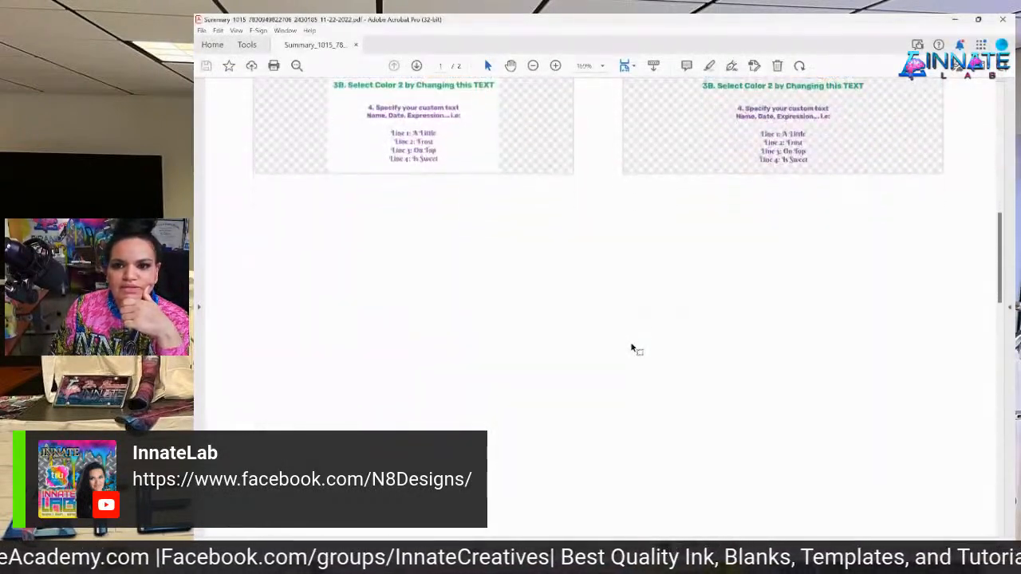
{"action": "scroll", "coordinate": [631, 351], "scroll_direction": "down", "scroll_amount": 10}
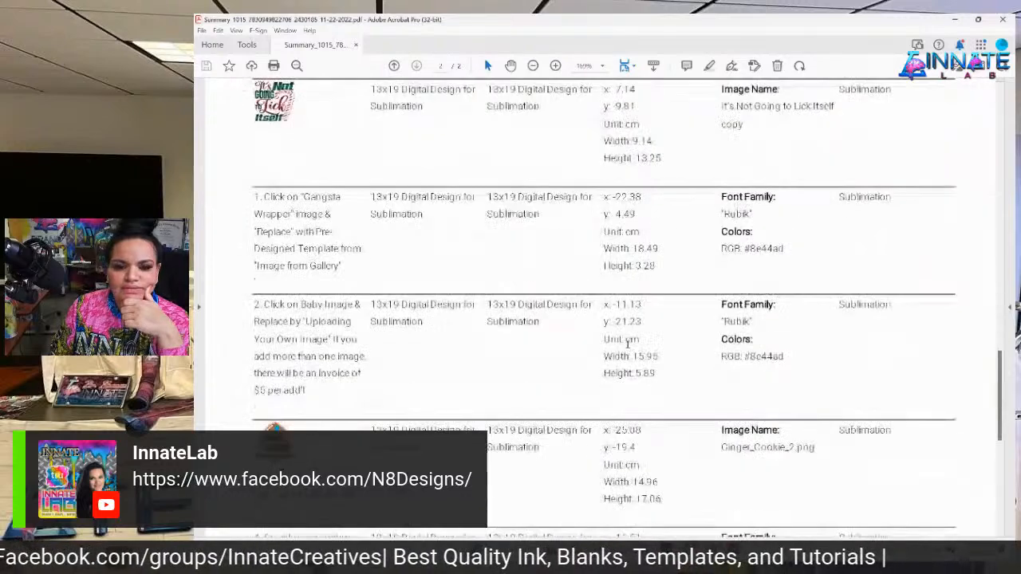
{"action": "scroll", "coordinate": [625, 341], "scroll_direction": "down", "scroll_amount": 6}
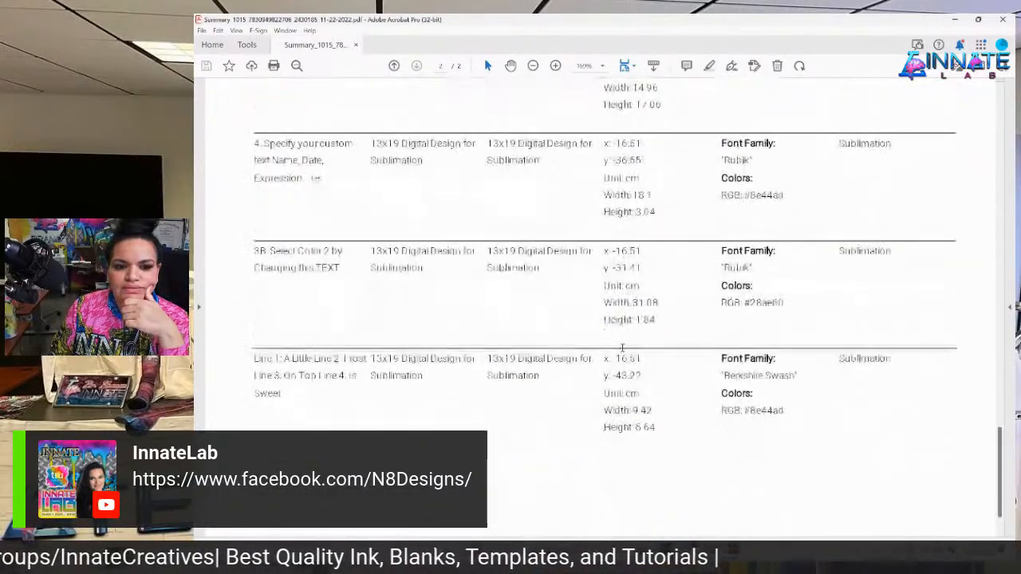
{"action": "scroll", "coordinate": [620, 347], "scroll_direction": "down", "scroll_amount": 1}
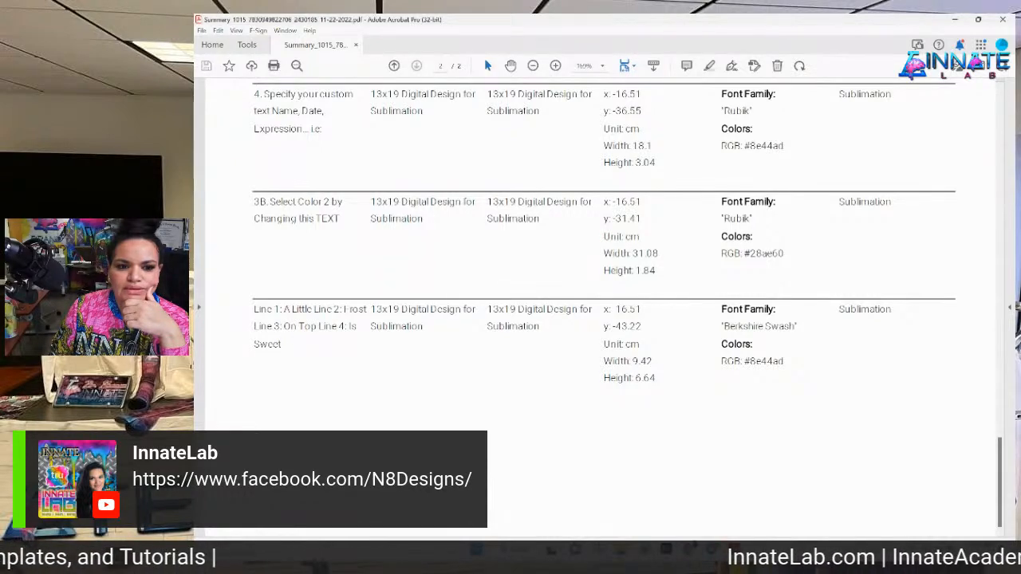
{"action": "left_click", "coordinate": [954, 20]}
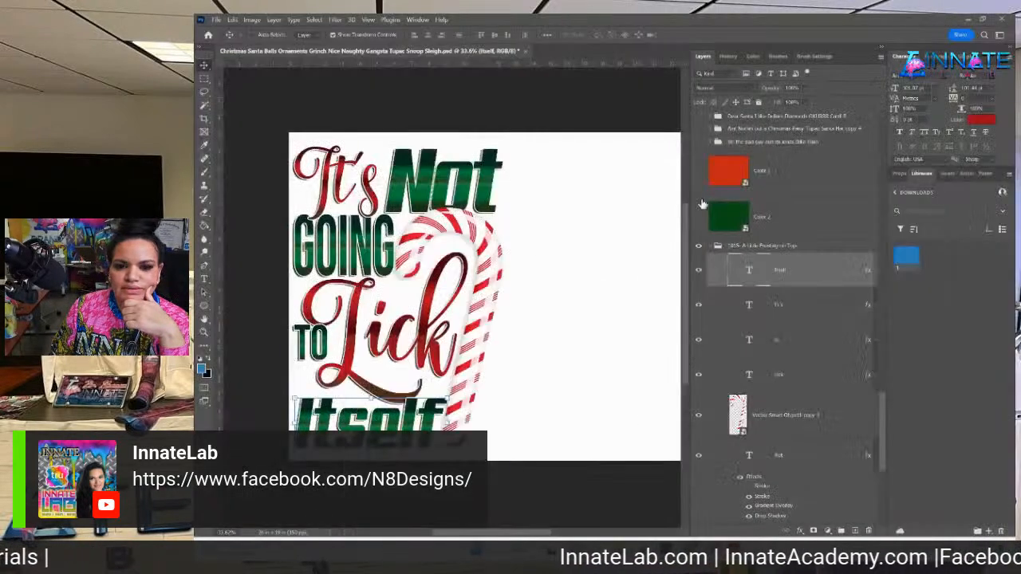
Replace the word "Itself" at the bottom of the design with "Sweet".
{"action": "double_click", "coordinate": [750, 276]}
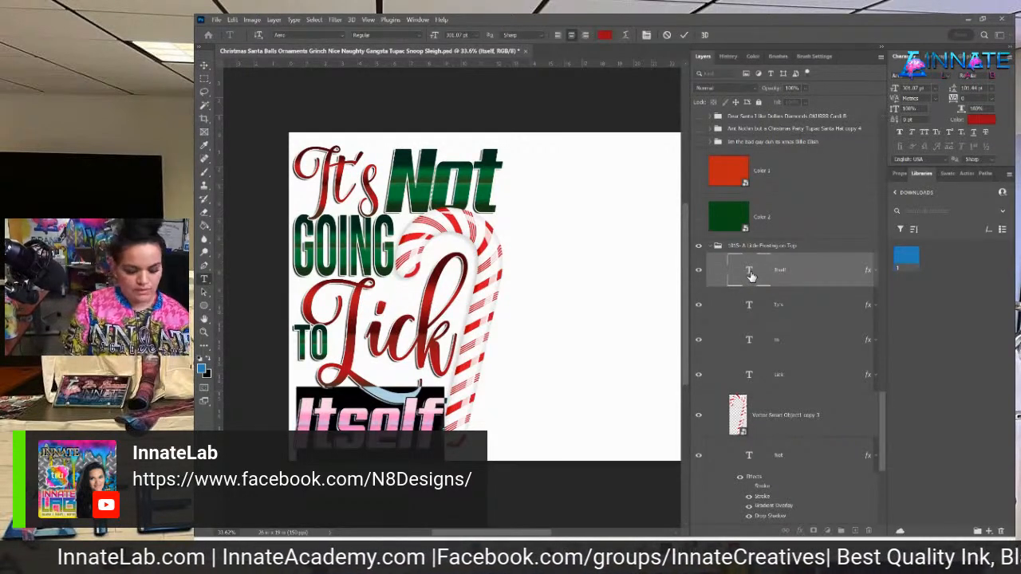
{"action": "type", "text": "Sweet"}
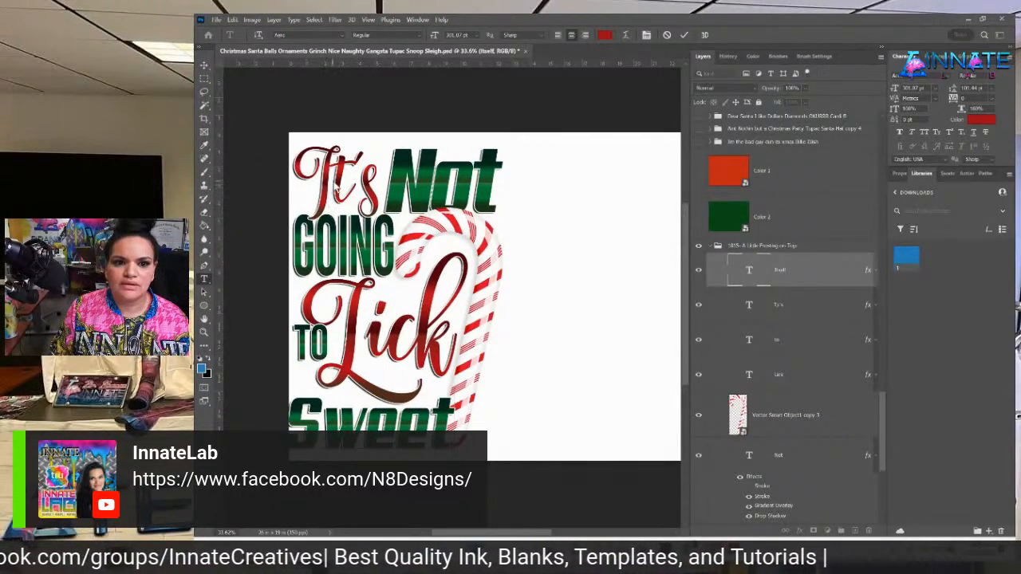
{"action": "key", "text": "v"}
Replace the script word "It's" at the top of the design with "A".
{"action": "right_click", "coordinate": [345, 188]}
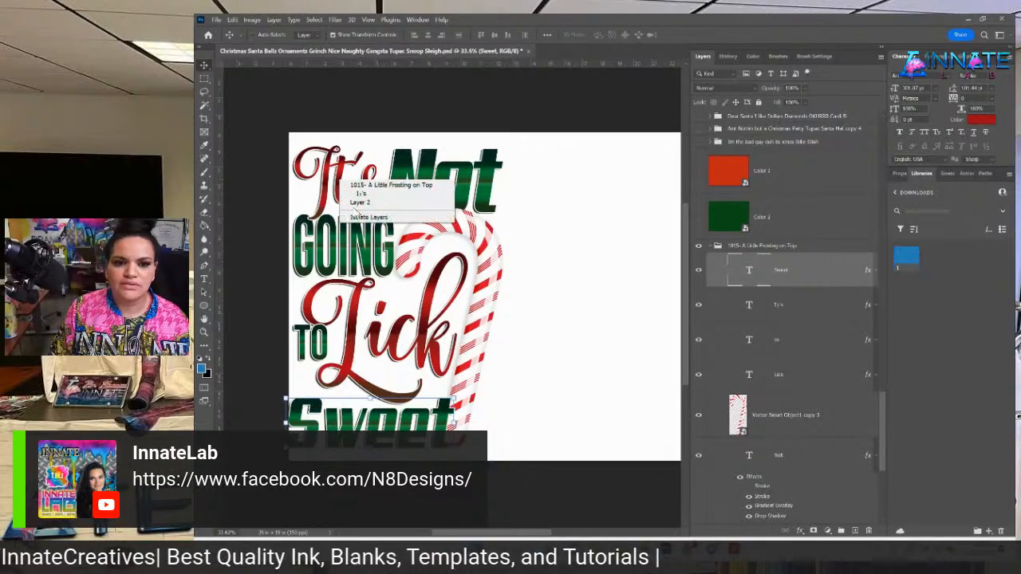
{"action": "left_click", "coordinate": [358, 193]}
{"action": "double_click", "coordinate": [750, 311]}
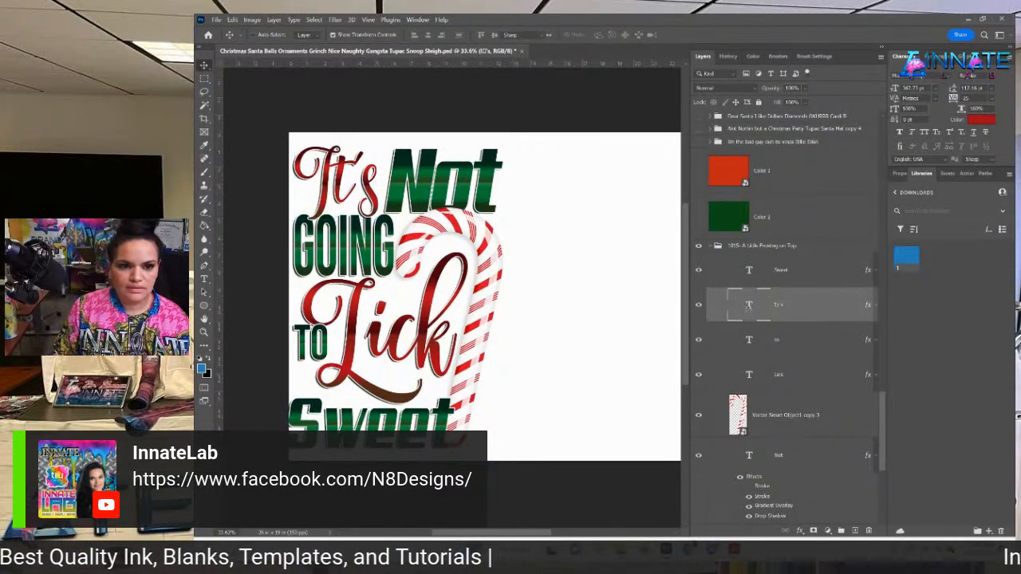
{"action": "type", "text": "A"}
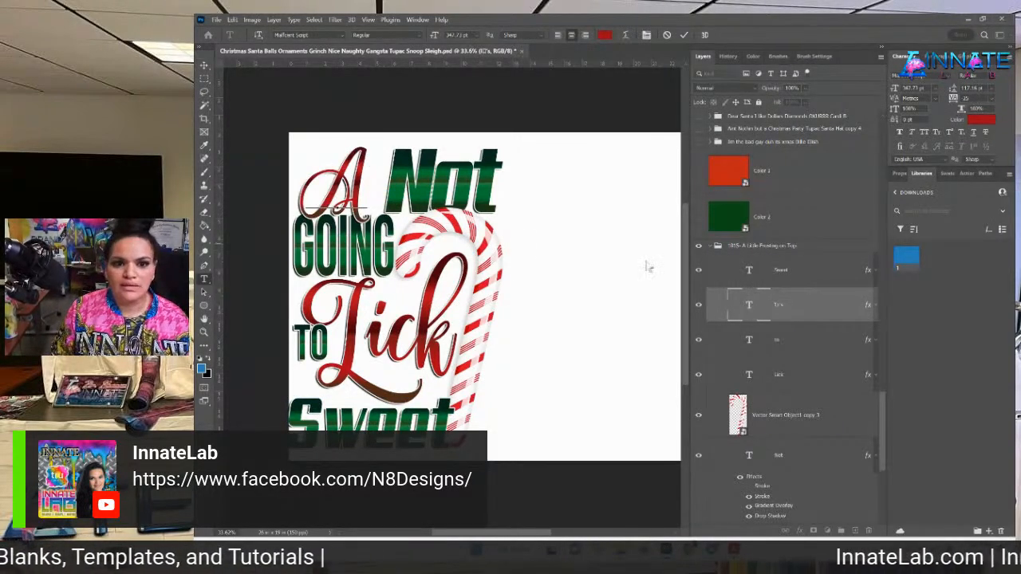
{"action": "right_click", "coordinate": [422, 186]}
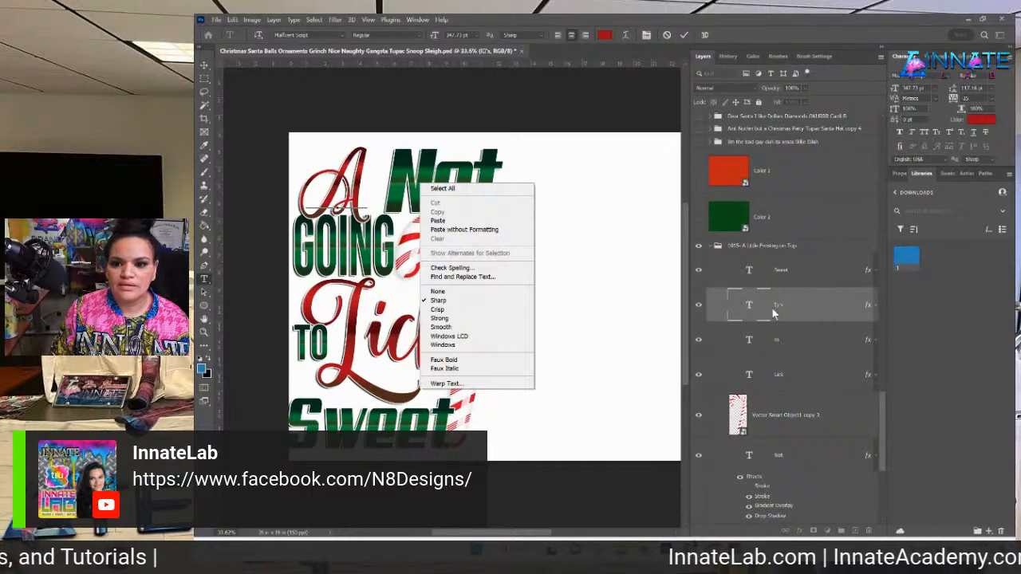
{"action": "left_click", "coordinate": [797, 371]}
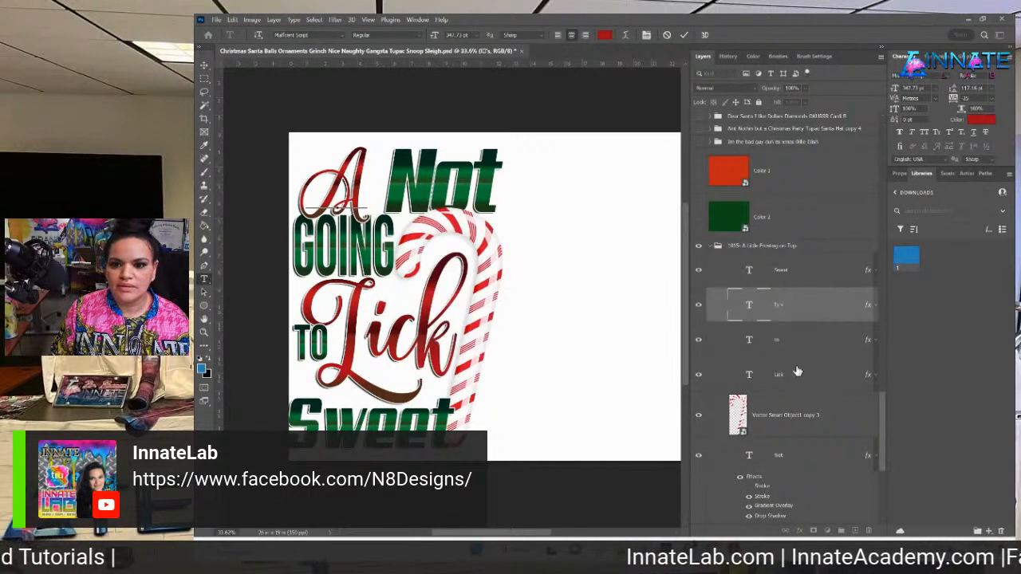
Replace the word "Not" with "Little", scale it to about 77%, and place it beside the "A".
{"action": "double_click", "coordinate": [750, 454]}
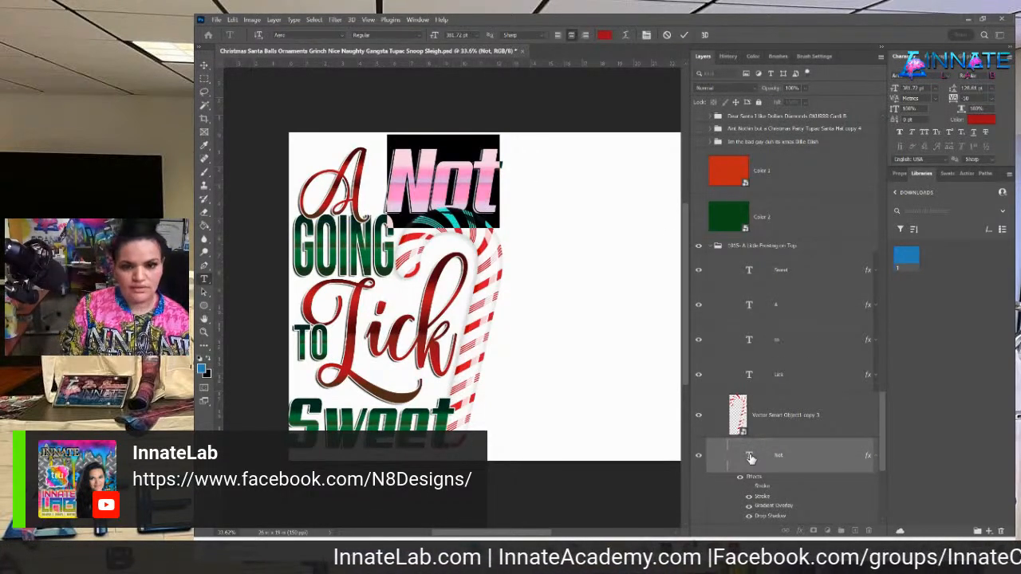
{"action": "type", "text": "Little"}
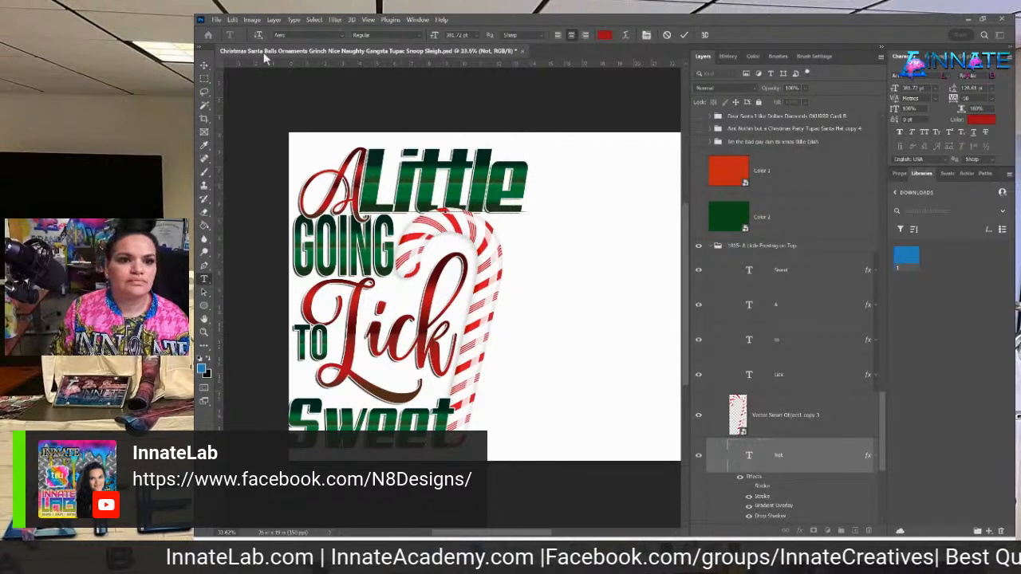
{"action": "left_click", "coordinate": [204, 65]}
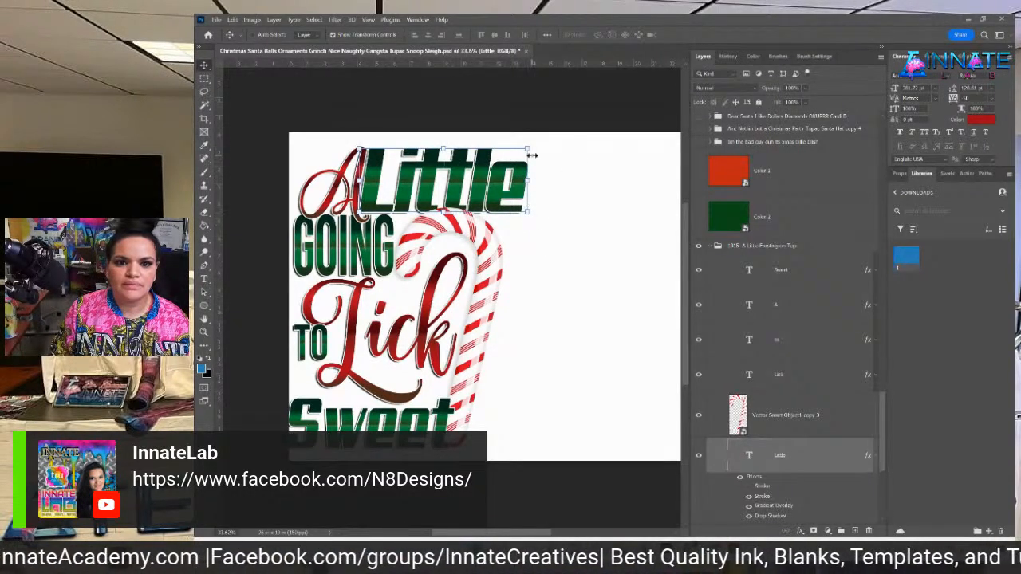
{"action": "left_click_drag", "start_coordinate": [530, 149], "coordinate": [467, 186]}
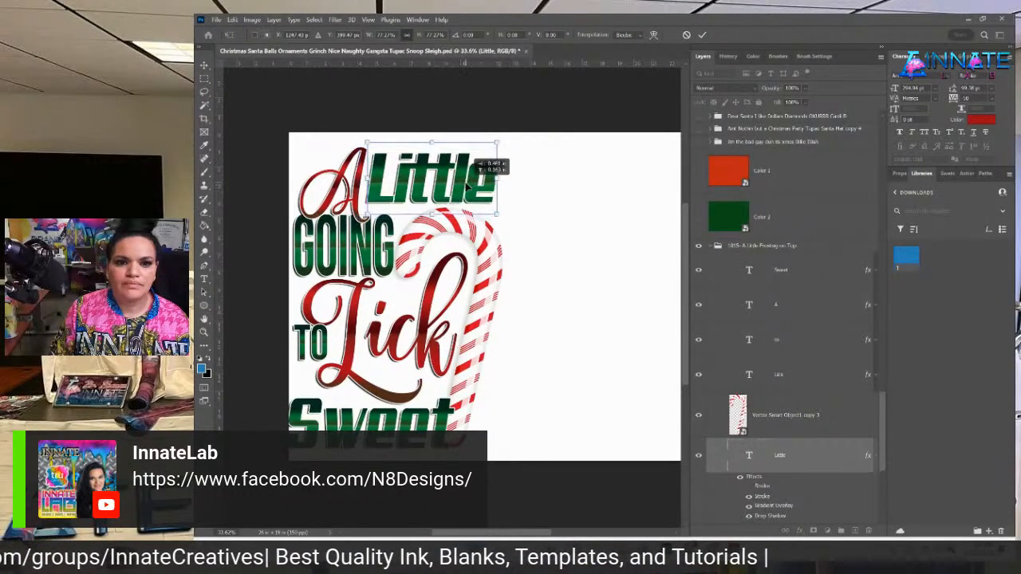
{"action": "key", "text": "Return"}
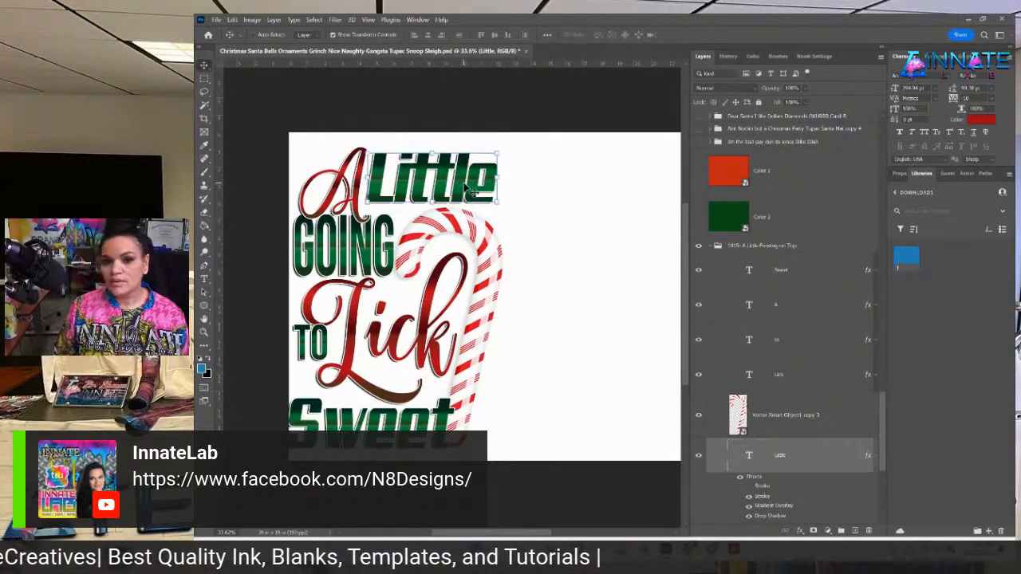
Replace the word "Going" with "Frost" and scale it down to about 96%.
{"action": "right_click", "coordinate": [375, 261]}
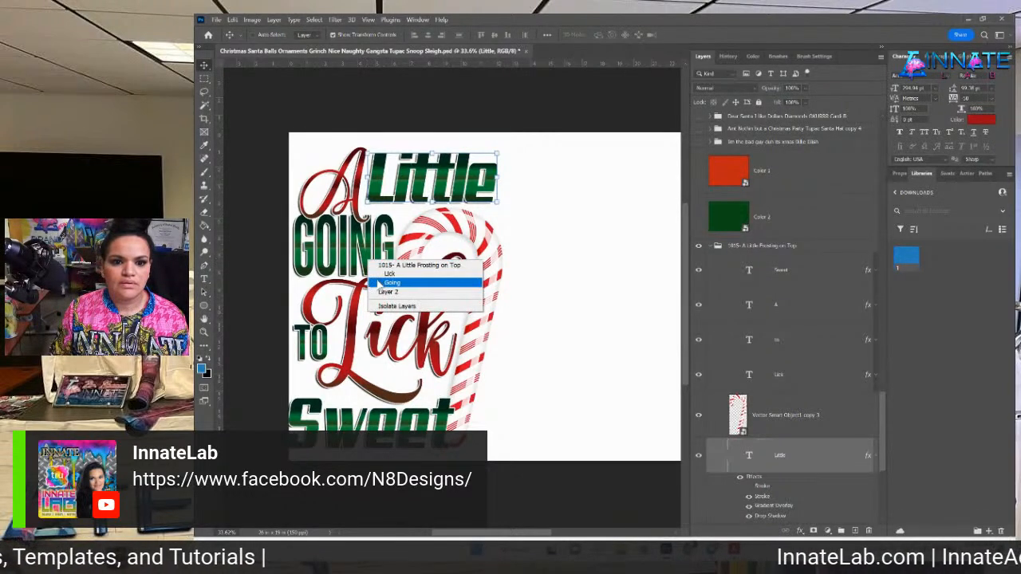
{"action": "left_click", "coordinate": [395, 280]}
{"action": "double_click", "coordinate": [748, 459]}
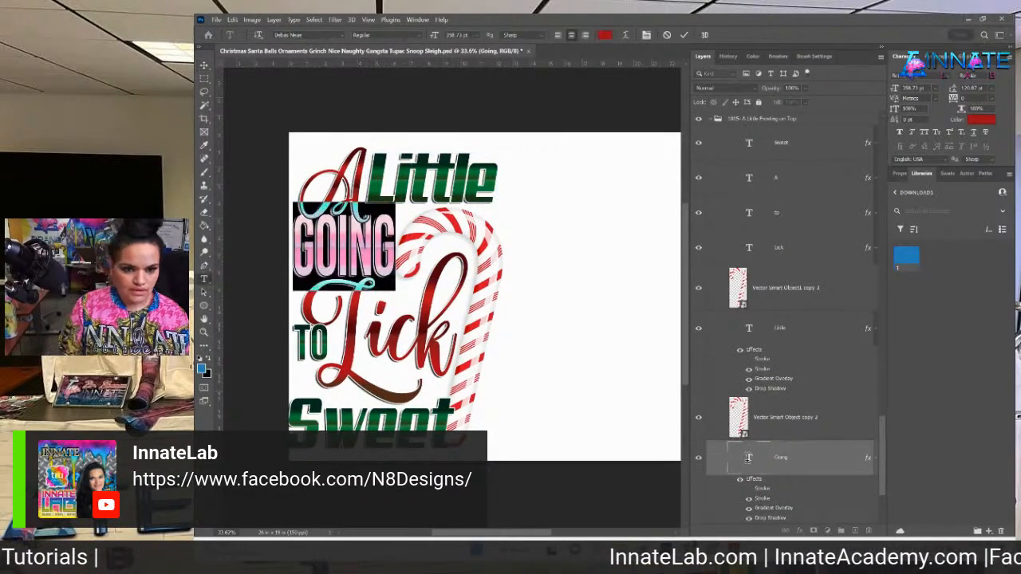
{"action": "type", "text": "FRO"}
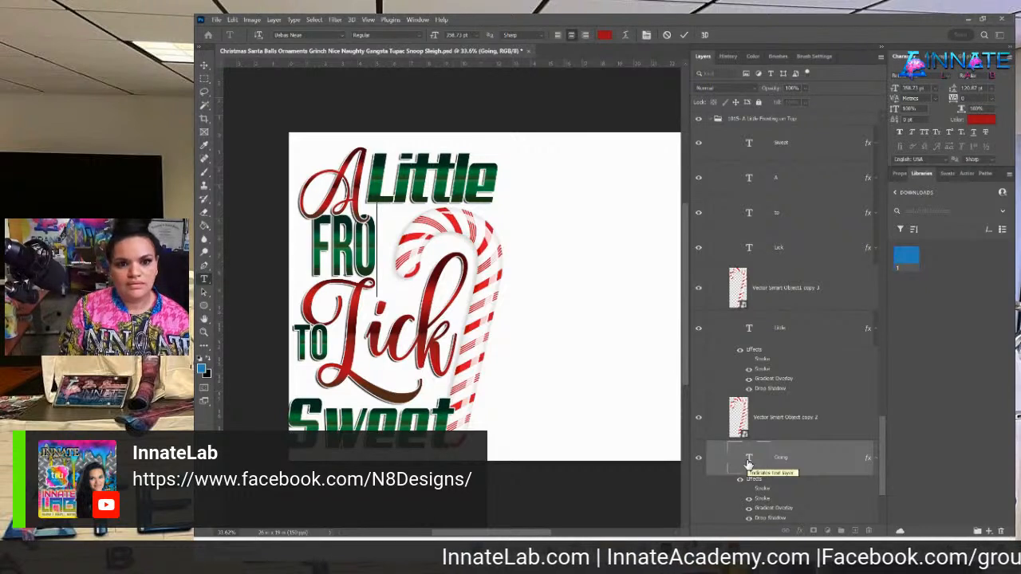
{"action": "type", "text": "ST"}
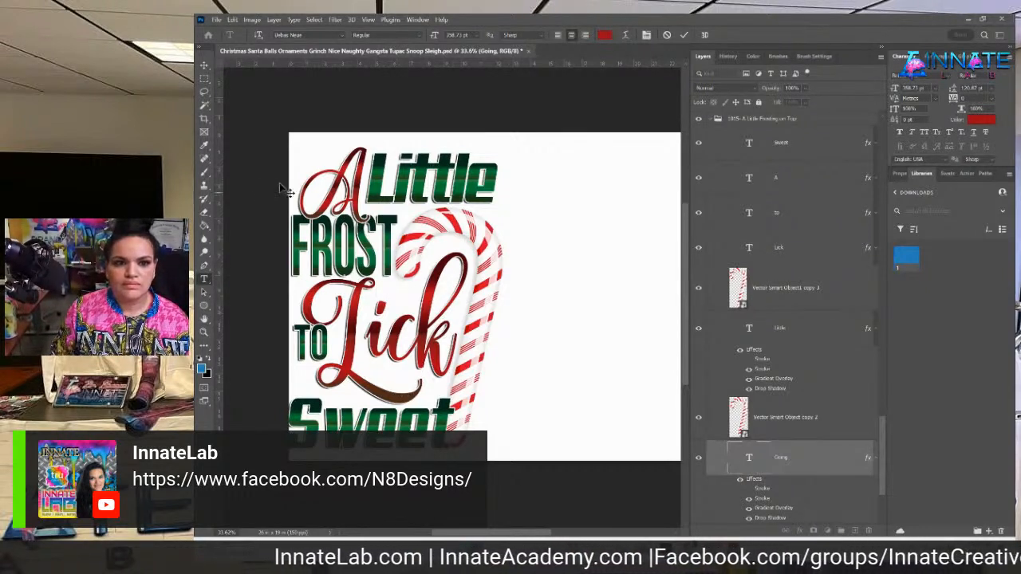
{"action": "left_click", "coordinate": [205, 66]}
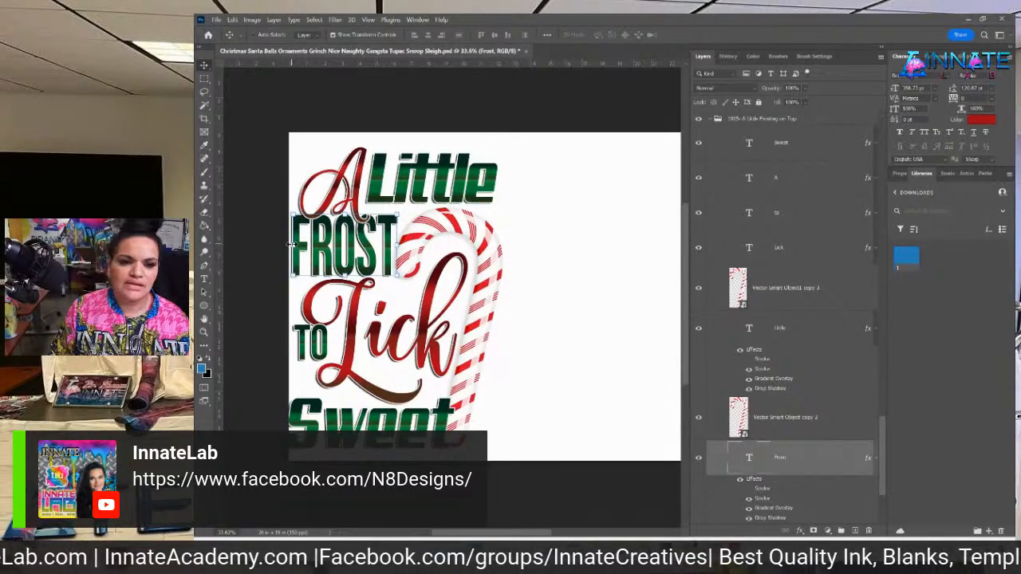
{"action": "key", "text": "ctrl+t"}
{"action": "left_click_drag", "start_coordinate": [290, 290], "coordinate": [294, 289]}
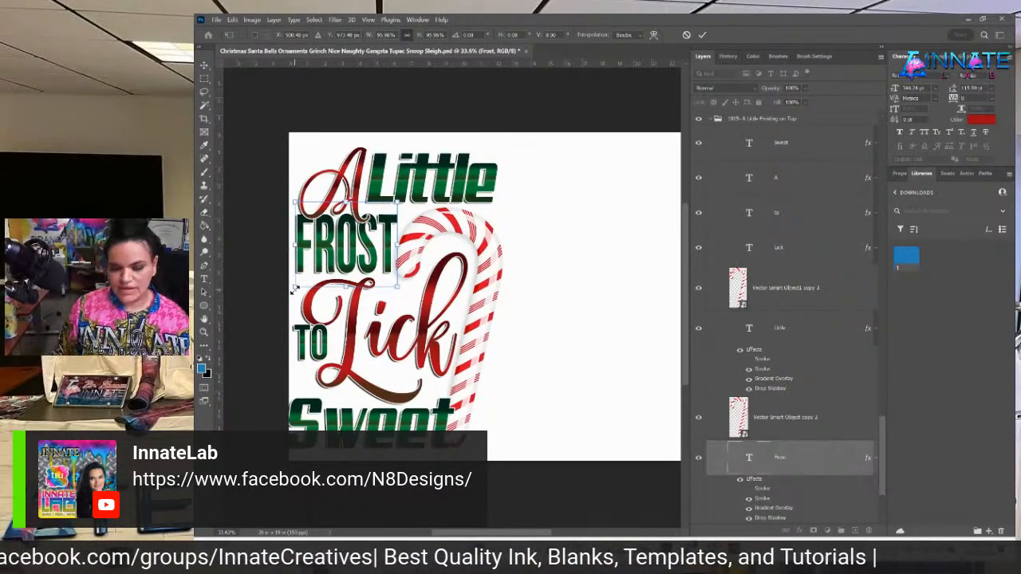
{"action": "key", "text": "Return"}
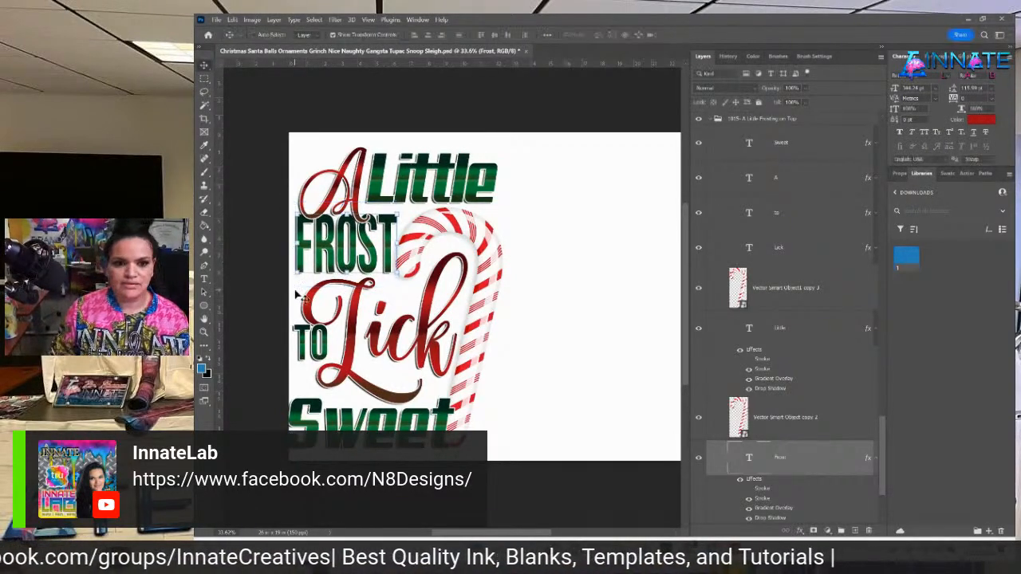
Recheck the wording of lines 3 and 4 in the Acrobat order summary, and return to the Photoshop design.
{"action": "right_click", "coordinate": [335, 355]}
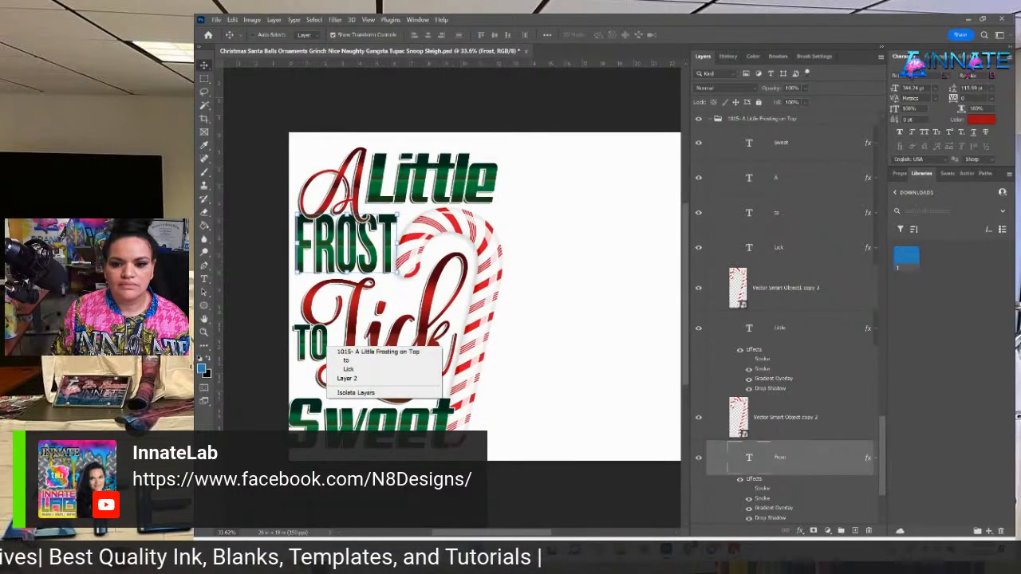
{"action": "key", "text": "alt+Tab"}
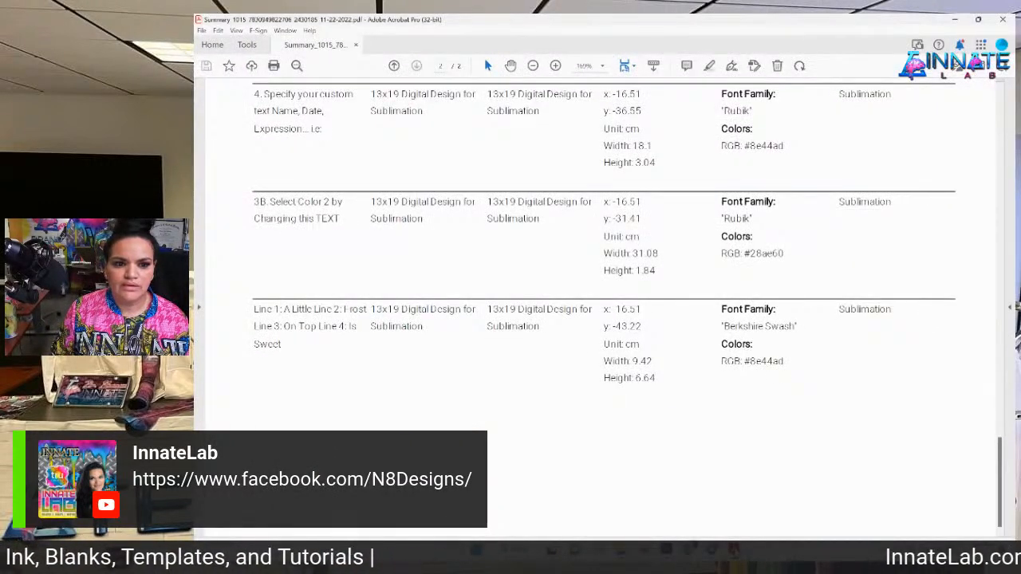
{"action": "key", "text": "alt+Tab"}
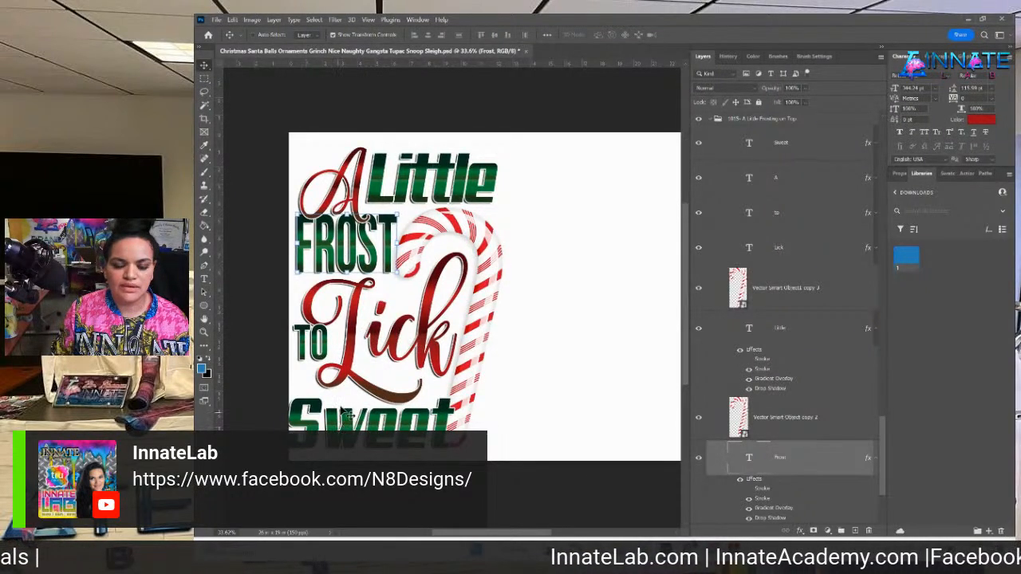
Replace the small green word "to" beside the script "Lick" with "on".
{"action": "right_click", "coordinate": [335, 356]}
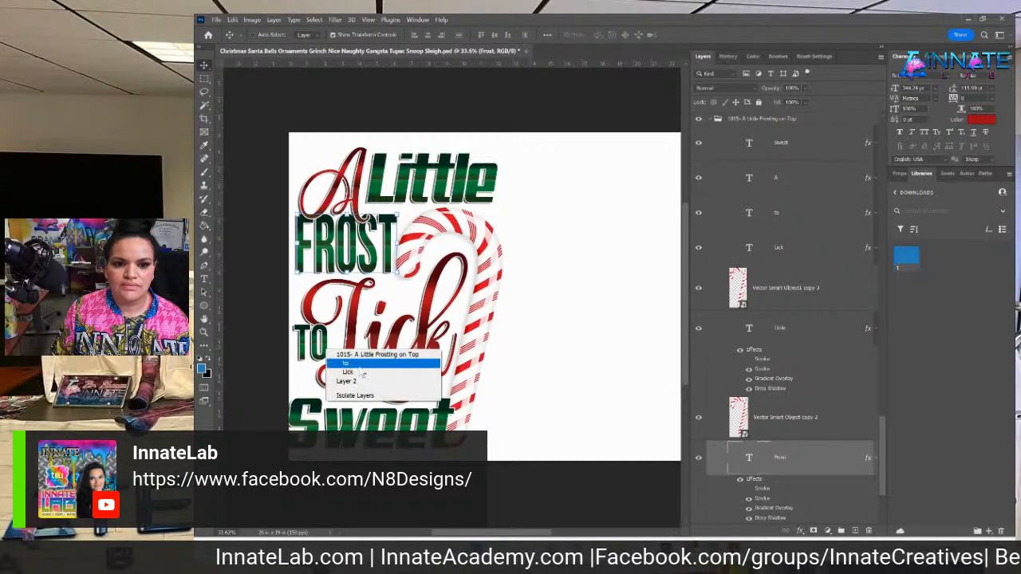
{"action": "left_click", "coordinate": [351, 364]}
{"action": "double_click", "coordinate": [751, 219]}
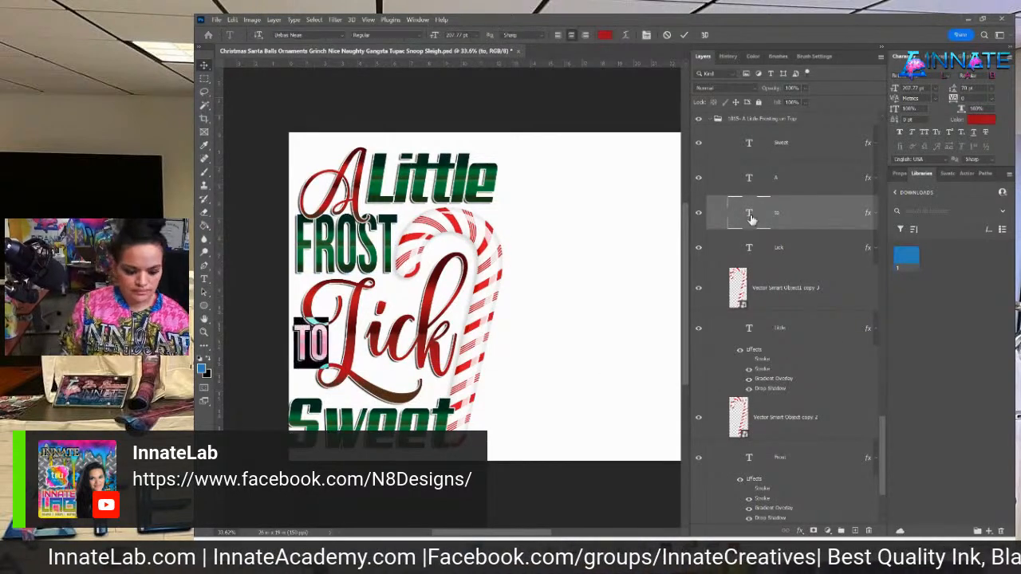
{"action": "type", "text": "on"}
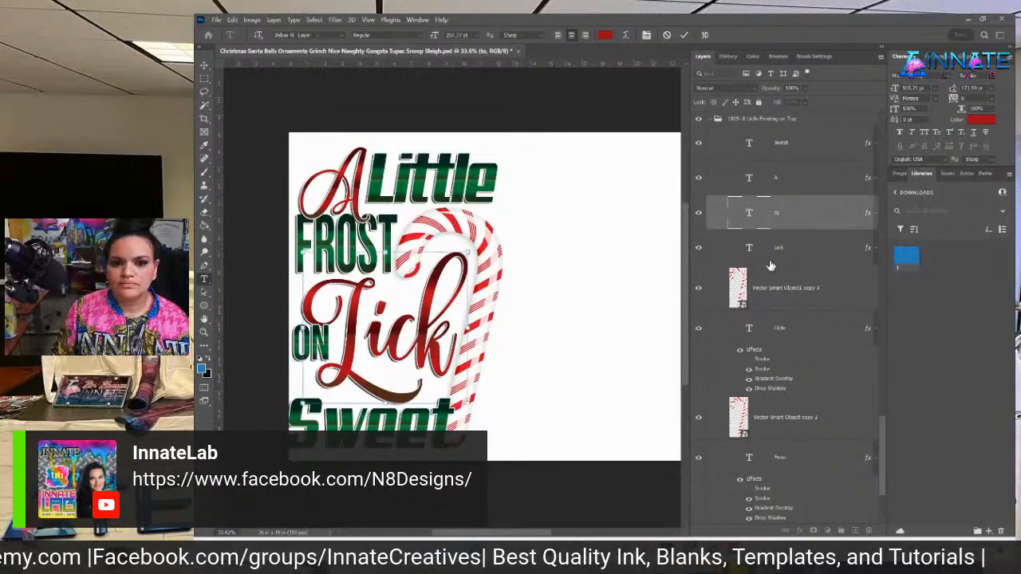
Replace the large script word "Lick" with "Top".
{"action": "left_click", "coordinate": [749, 253]}
{"action": "double_click", "coordinate": [748, 254]}
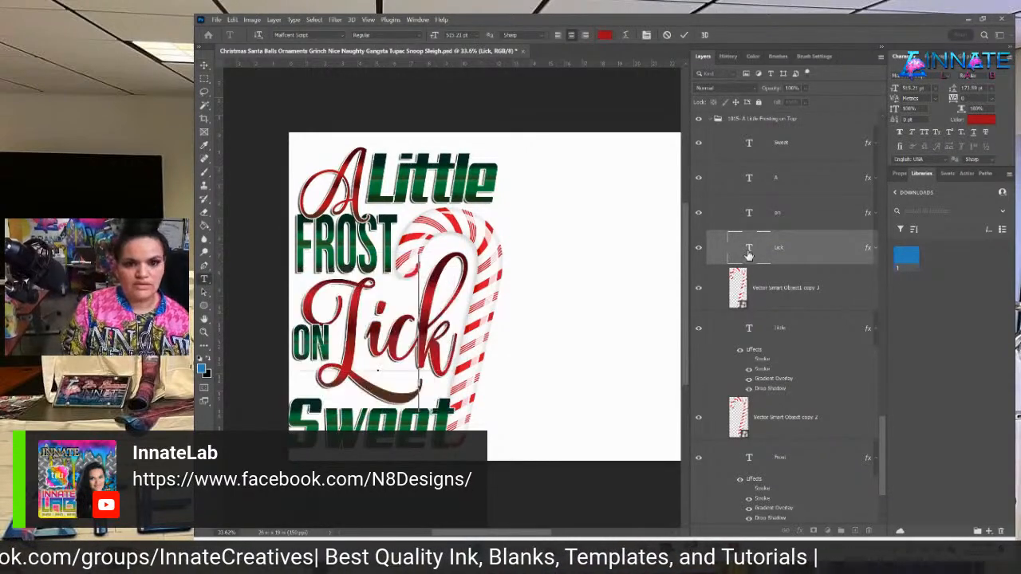
{"action": "type", "text": "Top"}
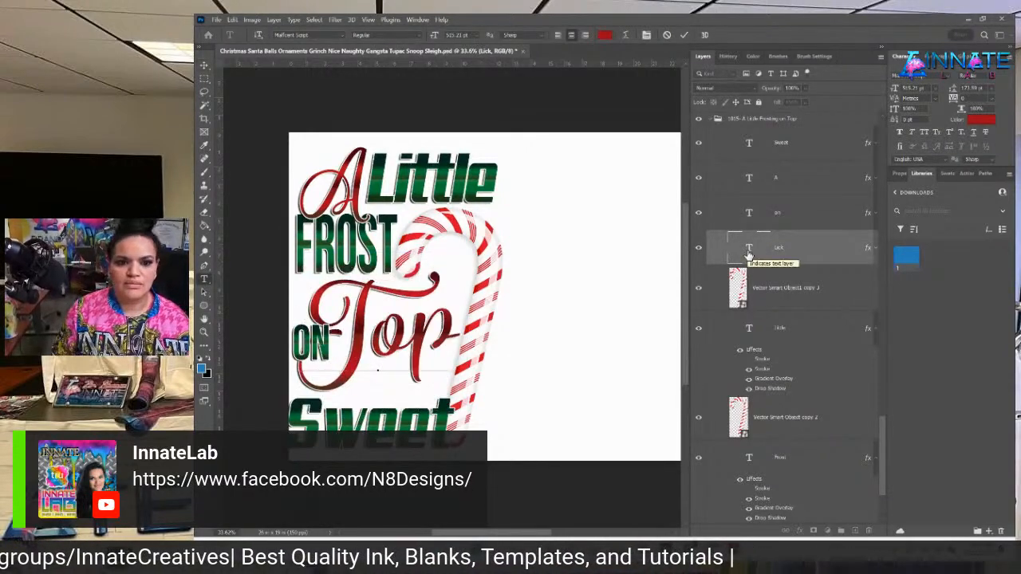
{"action": "left_click", "coordinate": [206, 69]}
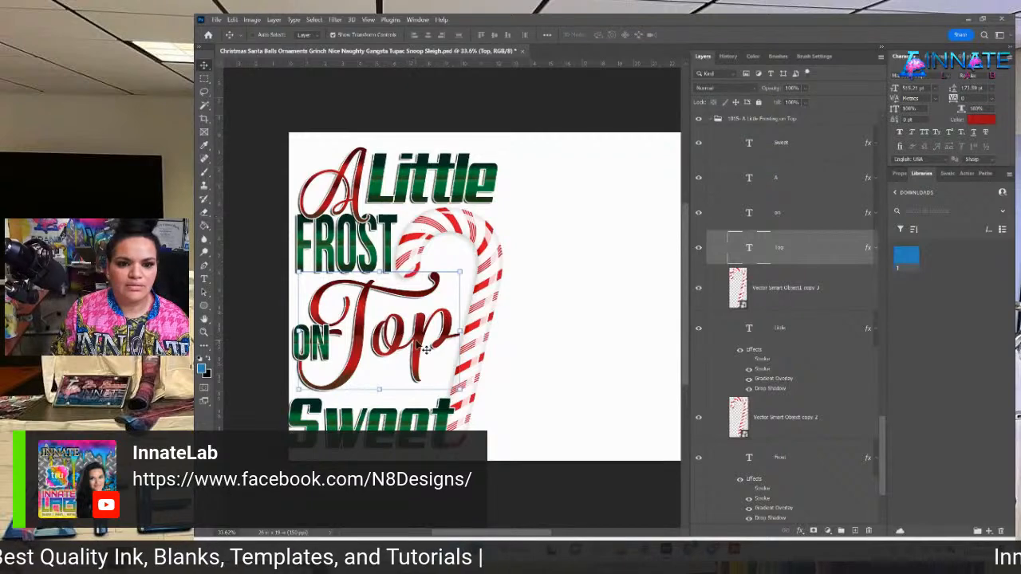
Duplicate the script word "Top" just below the original and change the copy's text to "Sweet".
{"action": "left_click_drag", "start_coordinate": [427, 348], "coordinate": [439, 385]}
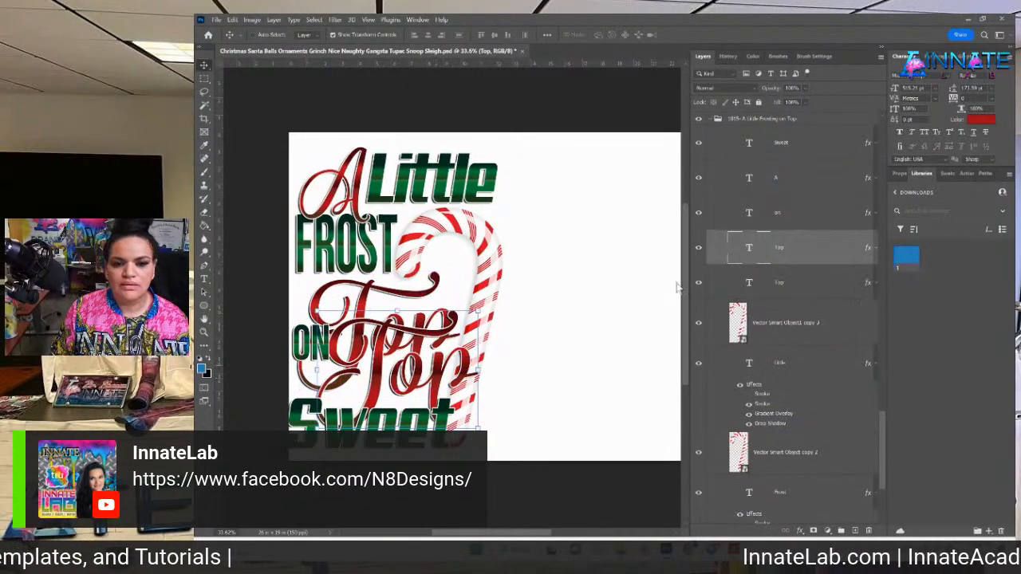
{"action": "double_click", "coordinate": [750, 250]}
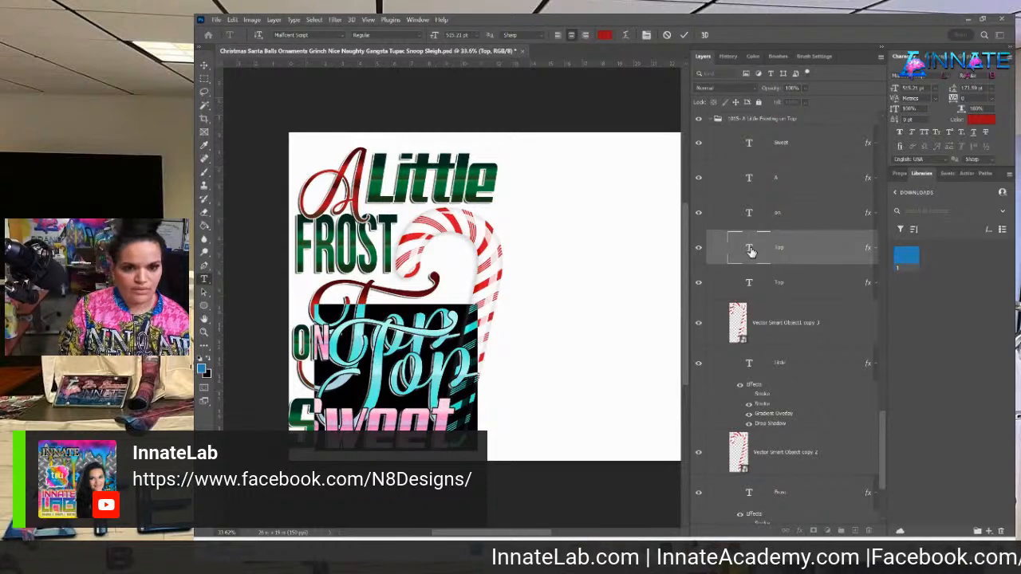
{"action": "type", "text": "S"}
{"action": "type", "text": "weet"}
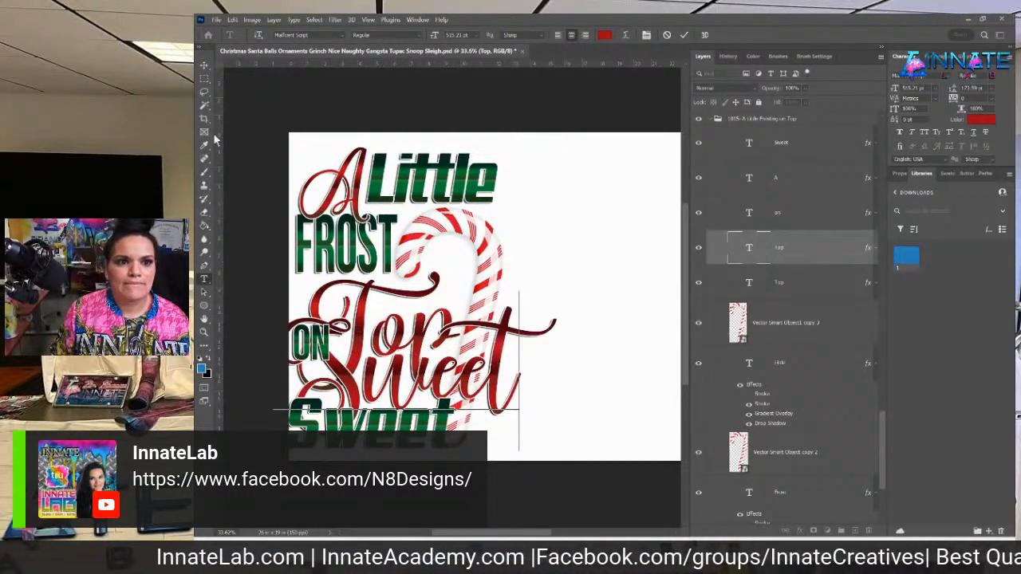
{"action": "left_click", "coordinate": [204, 65]}
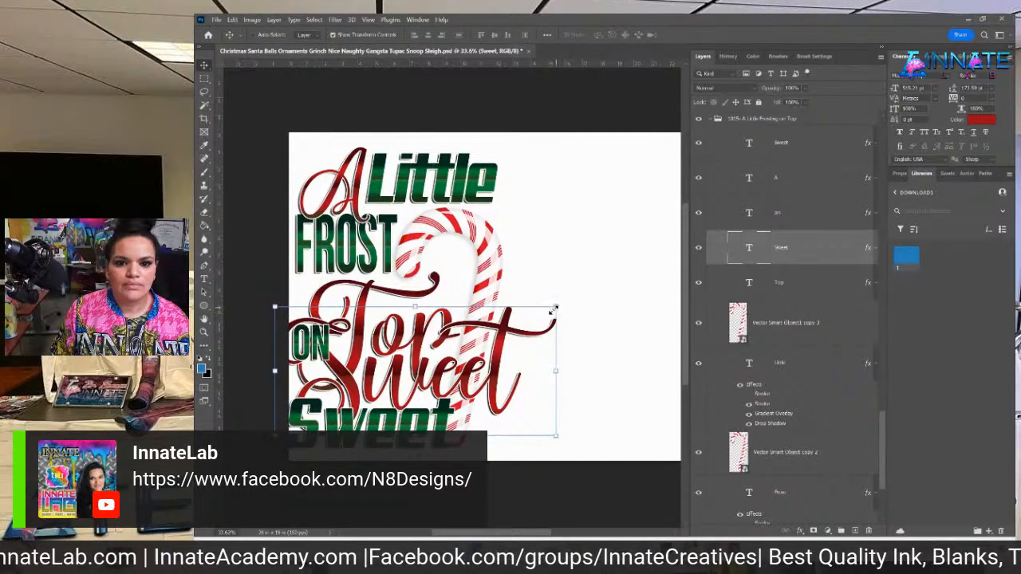
Scale the script word "Sweet" to about 59% and place it below "Top" on the last line.
{"action": "left_click_drag", "start_coordinate": [552, 309], "coordinate": [440, 365]}
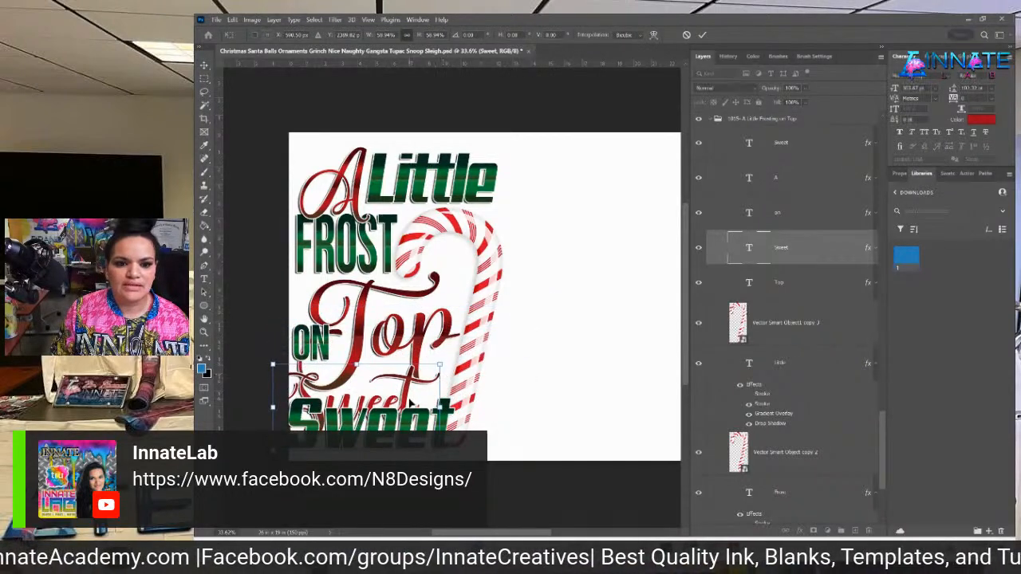
{"action": "left_click_drag", "start_coordinate": [410, 404], "coordinate": [480, 410]}
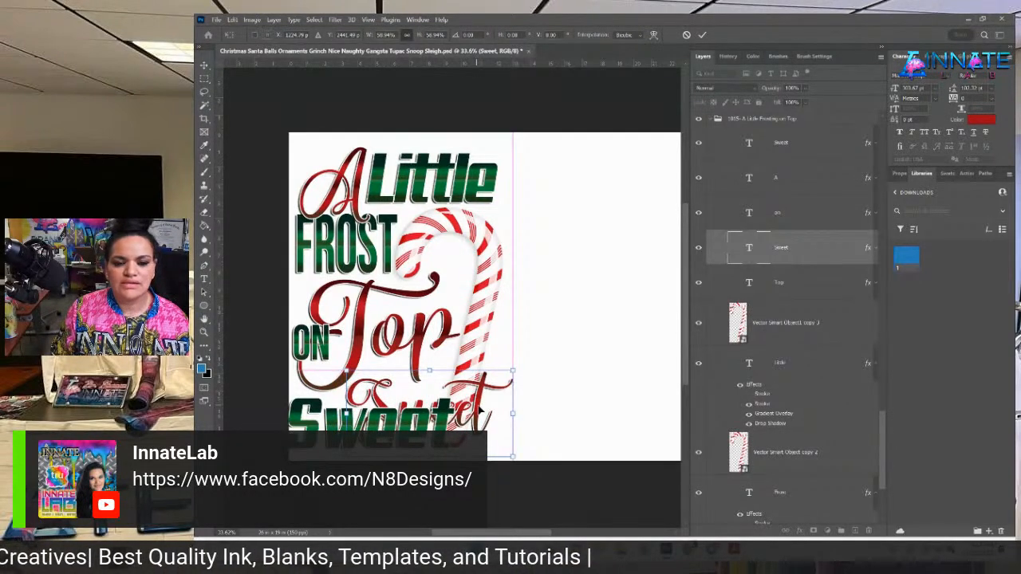
{"action": "key", "text": "Return"}
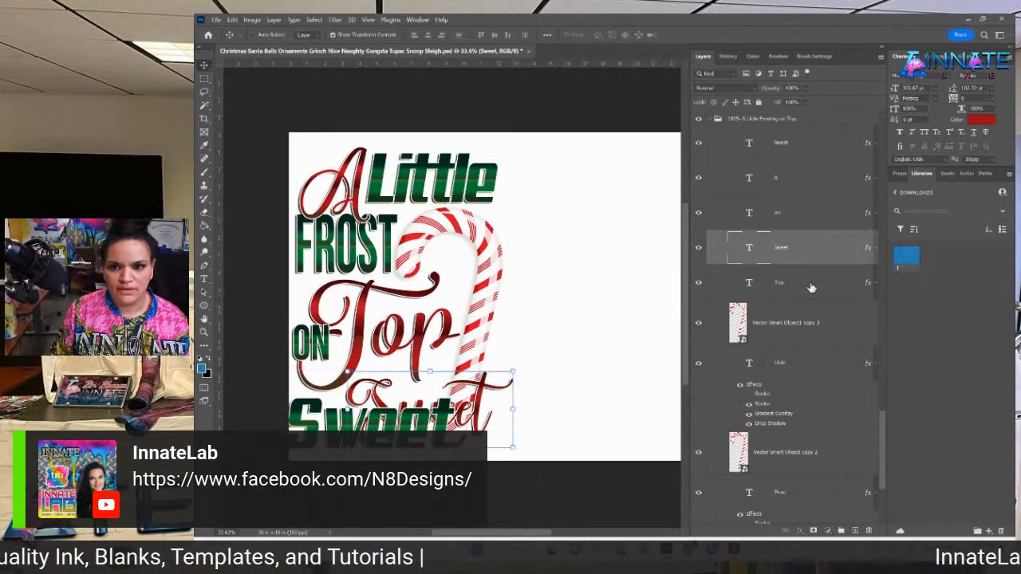
Replace the green word "Sweet" with "is", scale it to about 83%, and place it just before the script "Sweet".
{"action": "left_click", "coordinate": [811, 286]}
{"action": "left_click", "coordinate": [760, 158]}
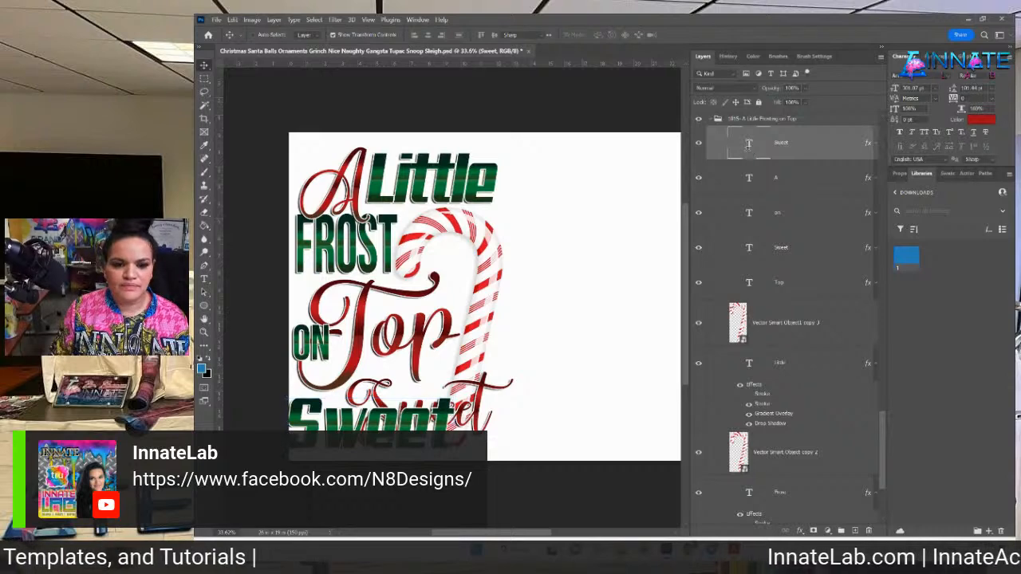
{"action": "double_click", "coordinate": [749, 152]}
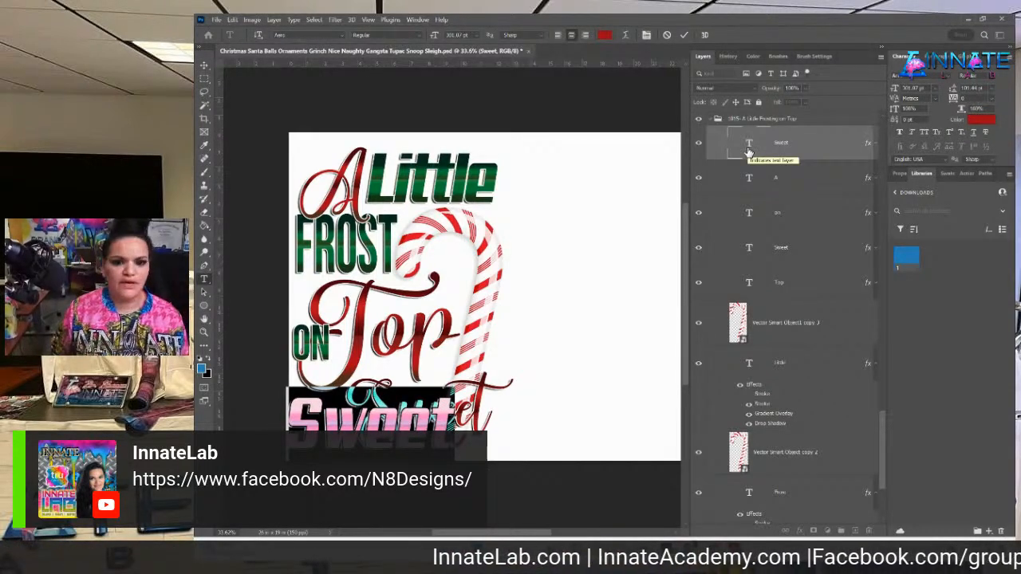
{"action": "key", "text": "BackSpace"}
{"action": "type", "text": "is"}
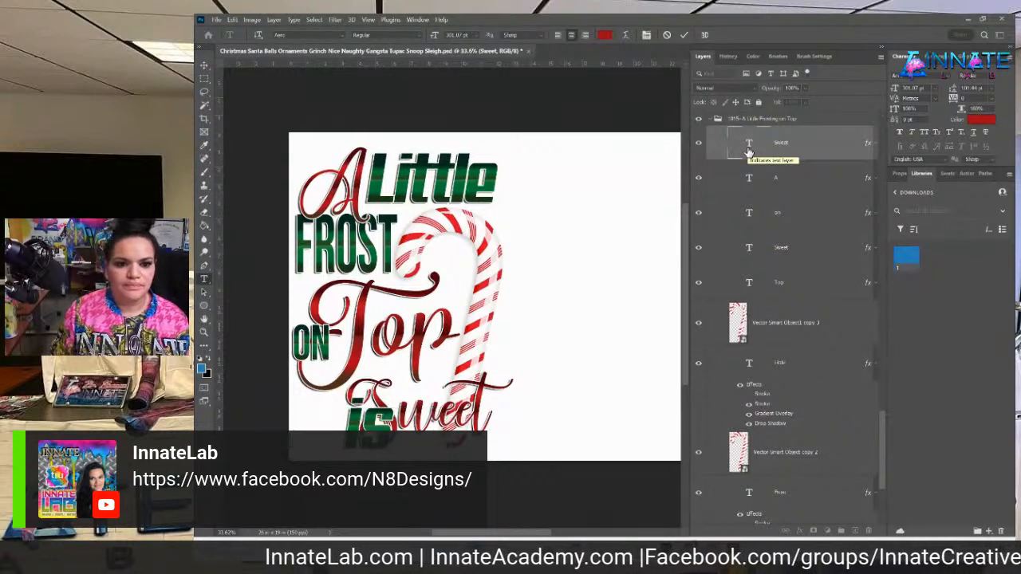
{"action": "left_click", "coordinate": [204, 65]}
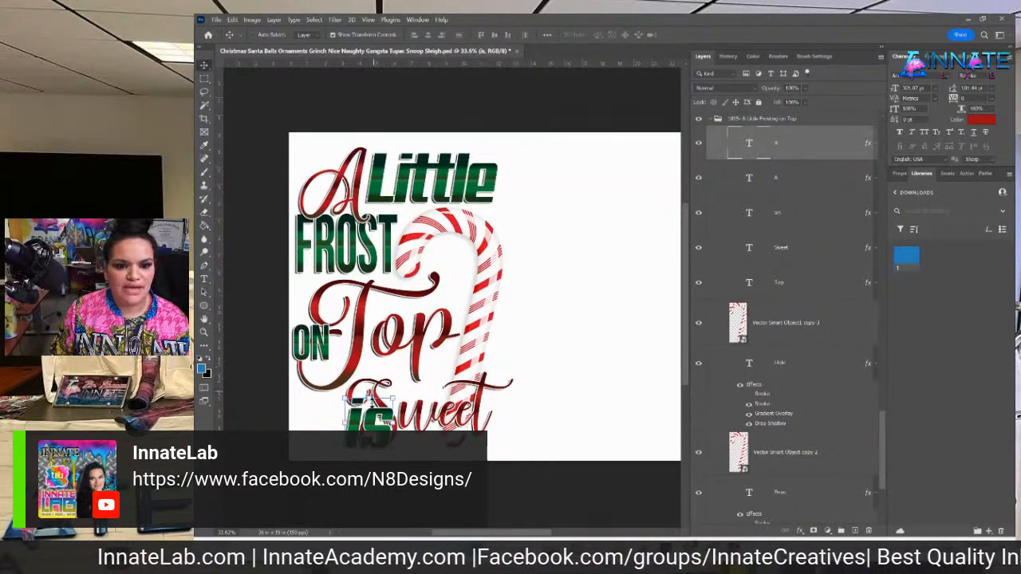
{"action": "left_click_drag", "start_coordinate": [394, 447], "coordinate": [343, 403]}
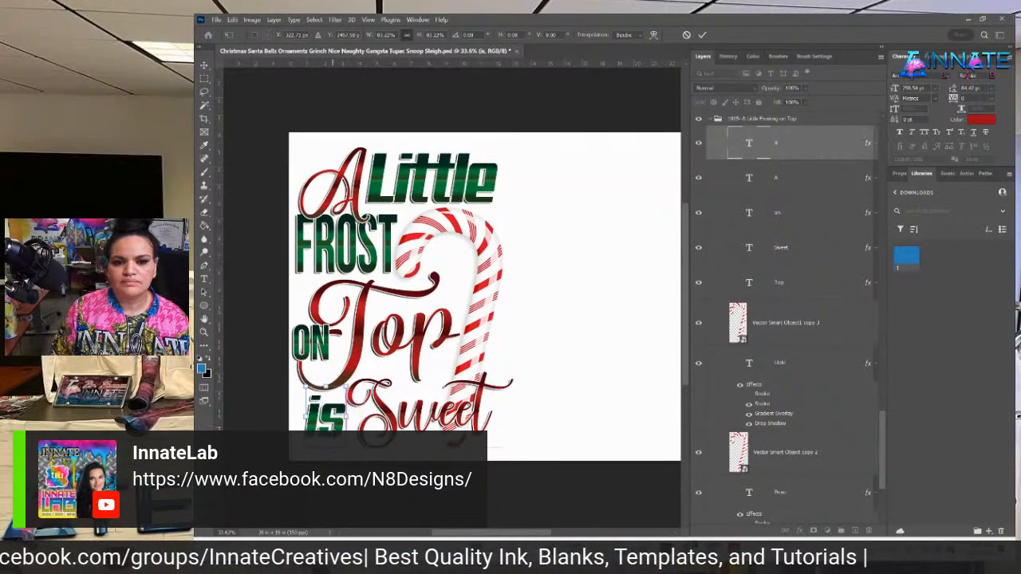
{"action": "key", "text": "Return"}
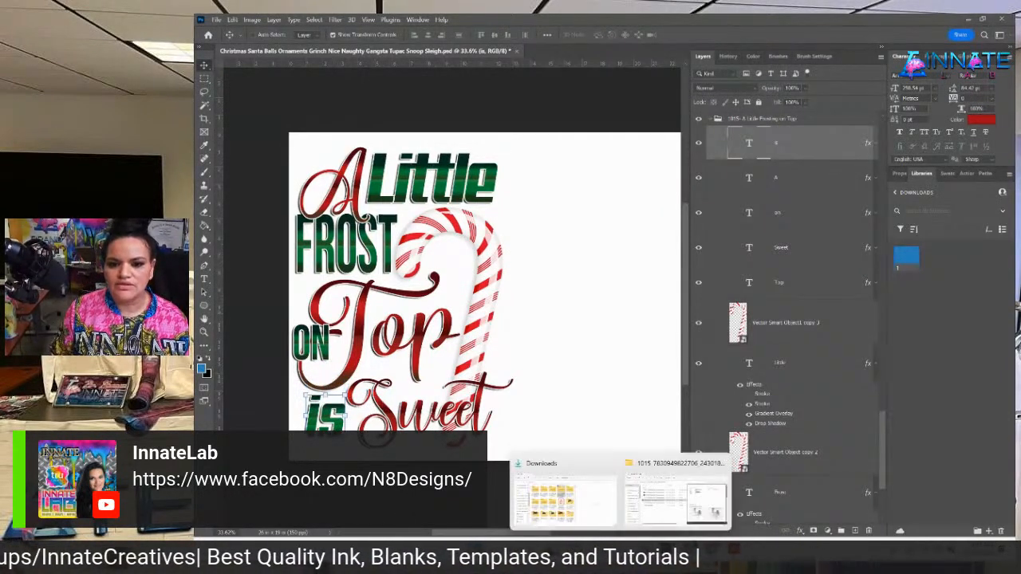
Switch to the order's folder in File Explorer, open SourceFileImages, and display its files as image thumbnails.
{"action": "left_click", "coordinate": [651, 501]}
{"action": "double_click", "coordinate": [390, 293]}
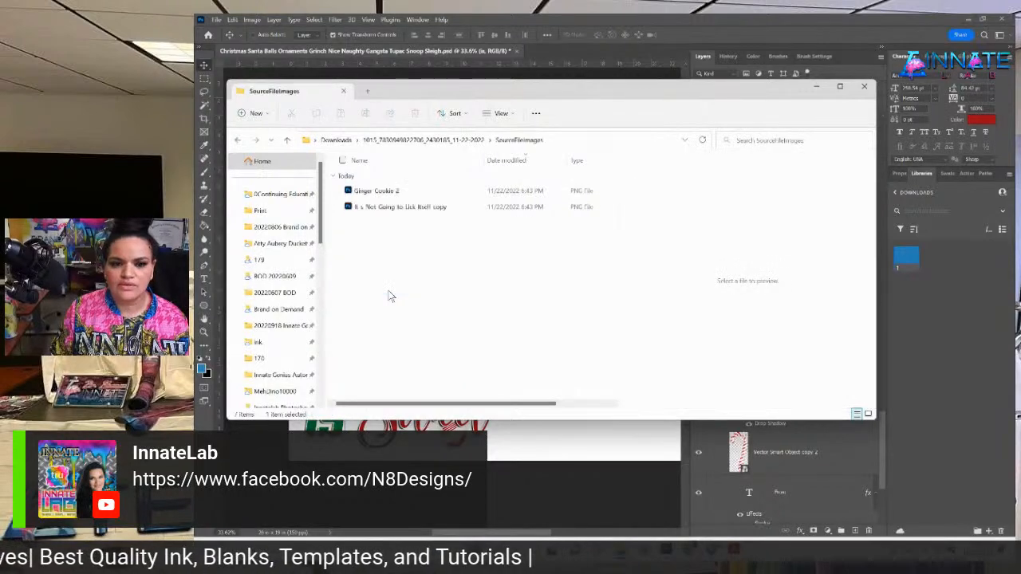
{"action": "right_click", "coordinate": [412, 251]}
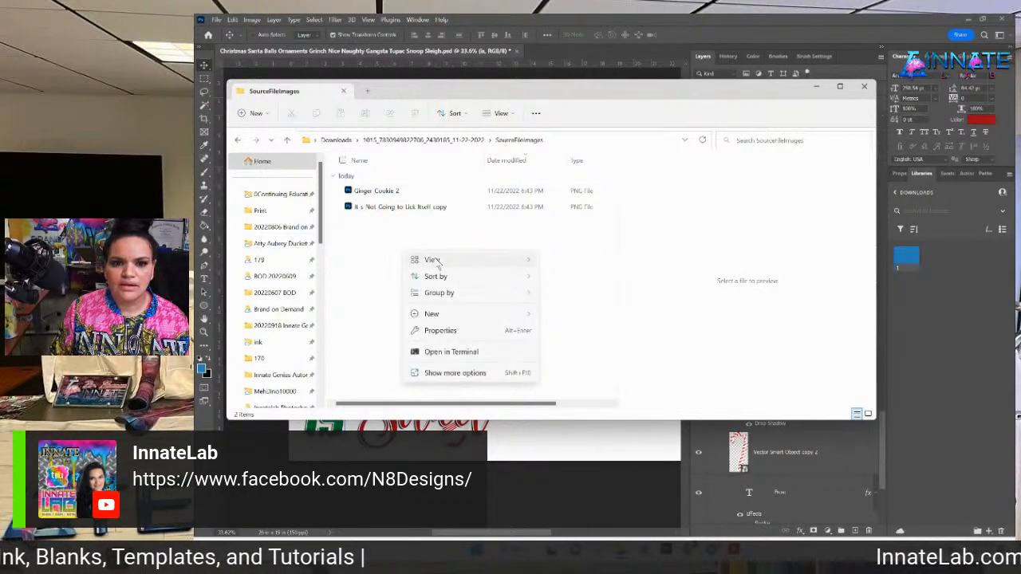
{"action": "mouse_move", "coordinate": [425, 260]}
{"action": "left_click", "coordinate": [572, 264]}
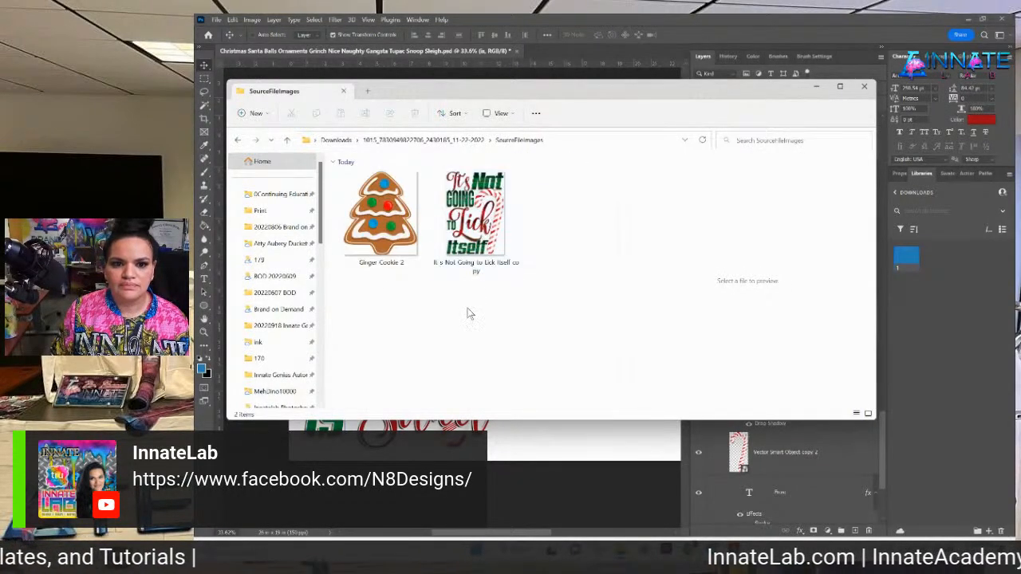
Place the Ginger_Cookie_2 image into the Photoshop design over the candy cane and enlarge it to about 121%.
{"action": "left_click", "coordinate": [391, 223]}
{"action": "left_click_drag", "start_coordinate": [435, 96], "coordinate": [639, 100]}
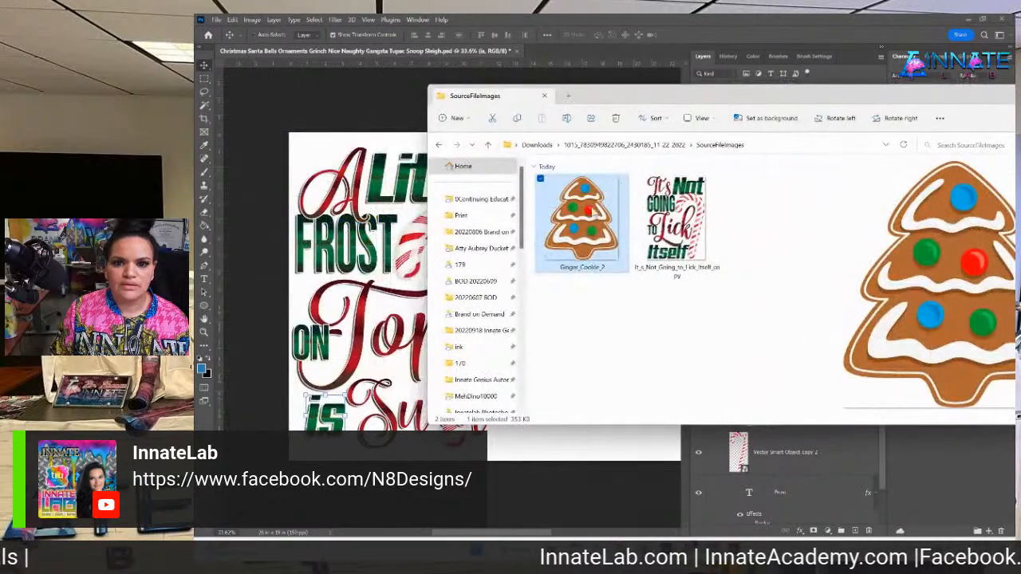
{"action": "left_click_drag", "start_coordinate": [584, 229], "coordinate": [367, 307]}
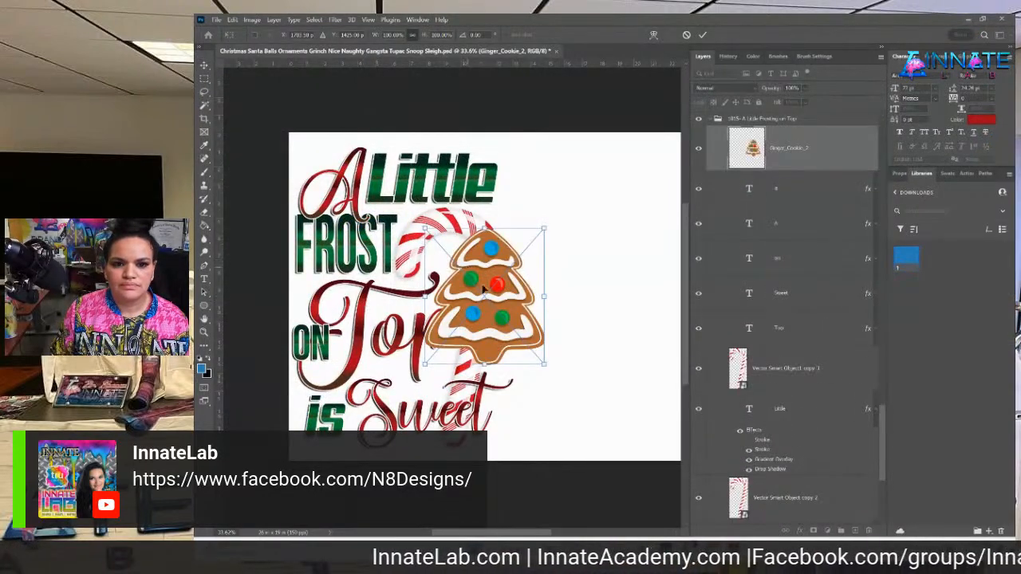
{"action": "left_click_drag", "start_coordinate": [500, 311], "coordinate": [457, 297]}
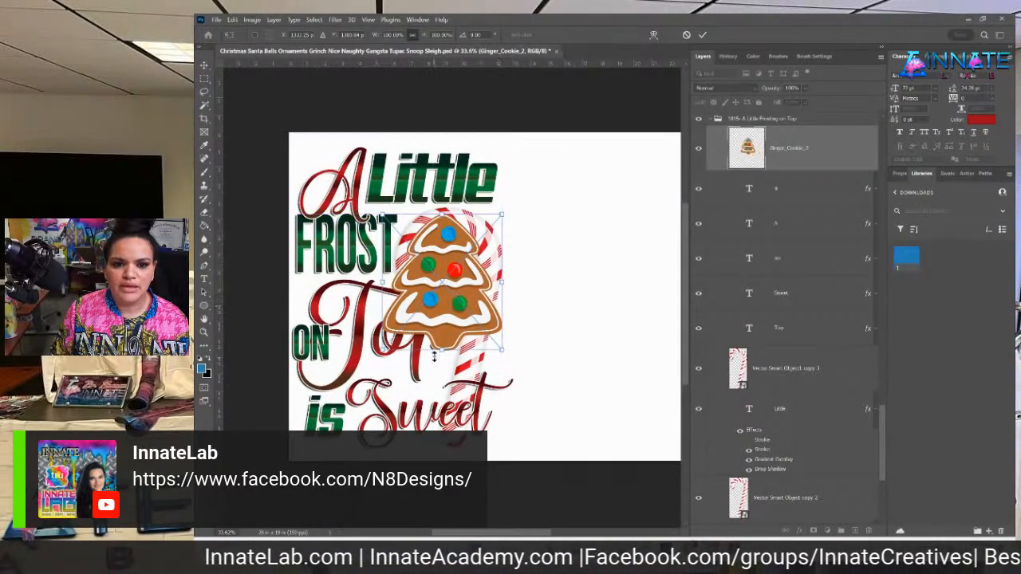
{"action": "mouse_move", "coordinate": [442, 350]}
{"action": "left_mouse_down"}
{"action": "mouse_move", "coordinate": [442, 379]}
{"action": "mouse_move", "coordinate": [429, 360]}
{"action": "mouse_move", "coordinate": [439, 354]}
{"action": "left_mouse_up"}
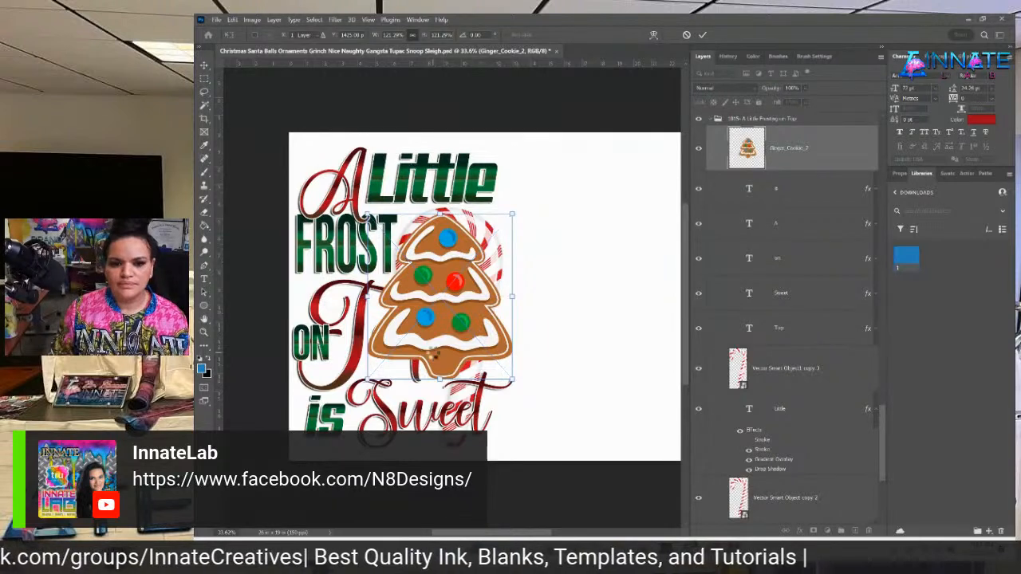
{"action": "key", "text": "Return"}
Nudge the script word "Sweet" slightly closer to the word "is".
{"action": "right_click", "coordinate": [490, 411]}
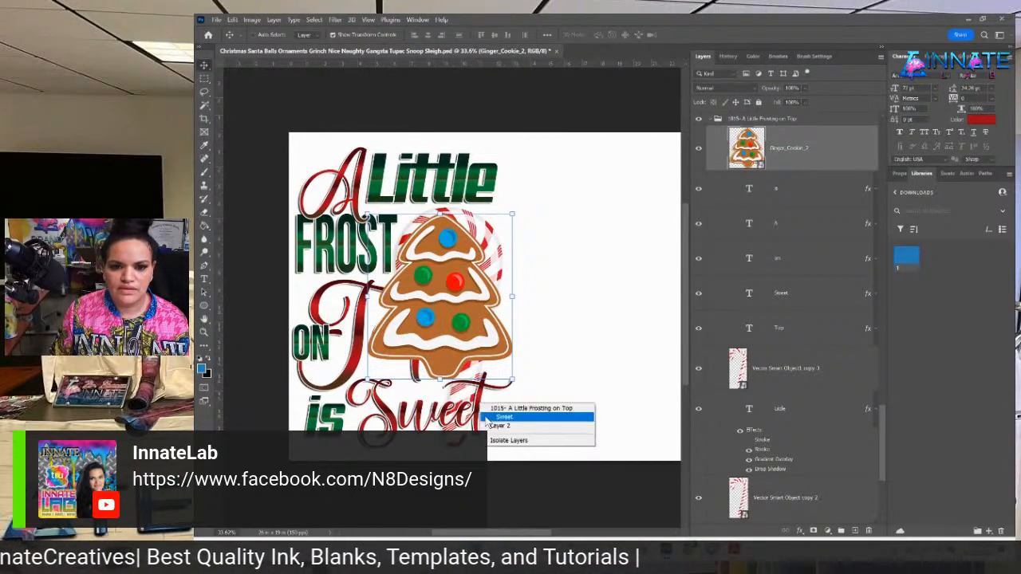
{"action": "left_click", "coordinate": [504, 421]}
{"action": "left_click_drag", "start_coordinate": [516, 410], "coordinate": [510, 408]}
{"action": "key", "text": "Return"}
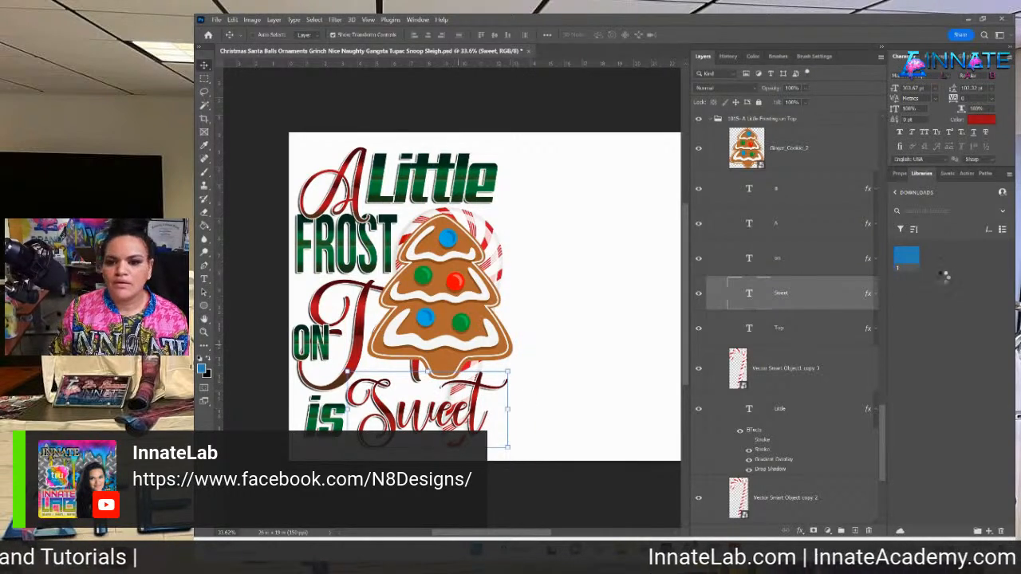
Move the gingerbread tree layer behind the script "Top" and delete both candy cane layers.
{"action": "left_click_drag", "start_coordinate": [784, 145], "coordinate": [806, 371]}
{"action": "left_click", "coordinate": [803, 333]}
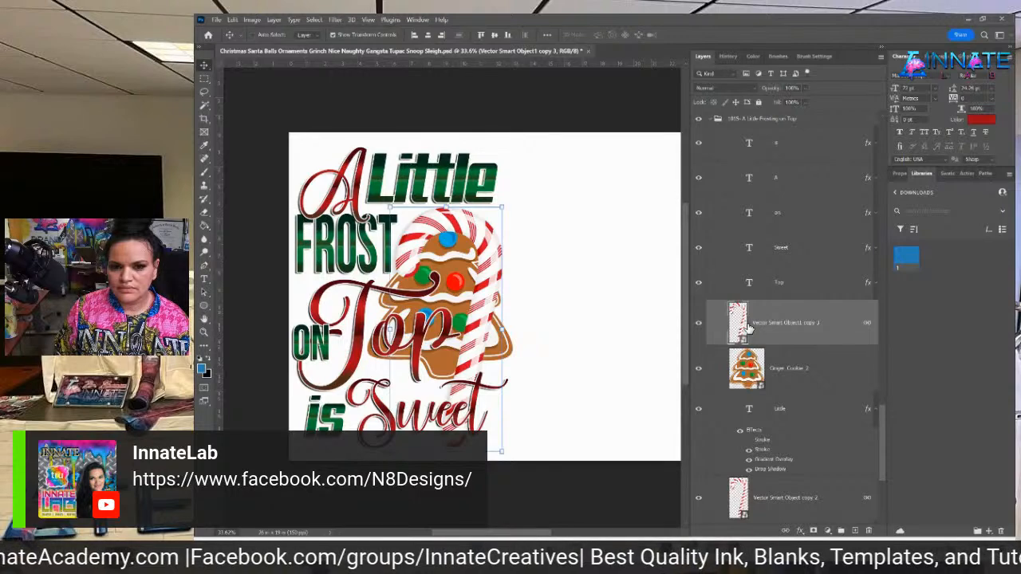
{"action": "key", "text": "Delete"}
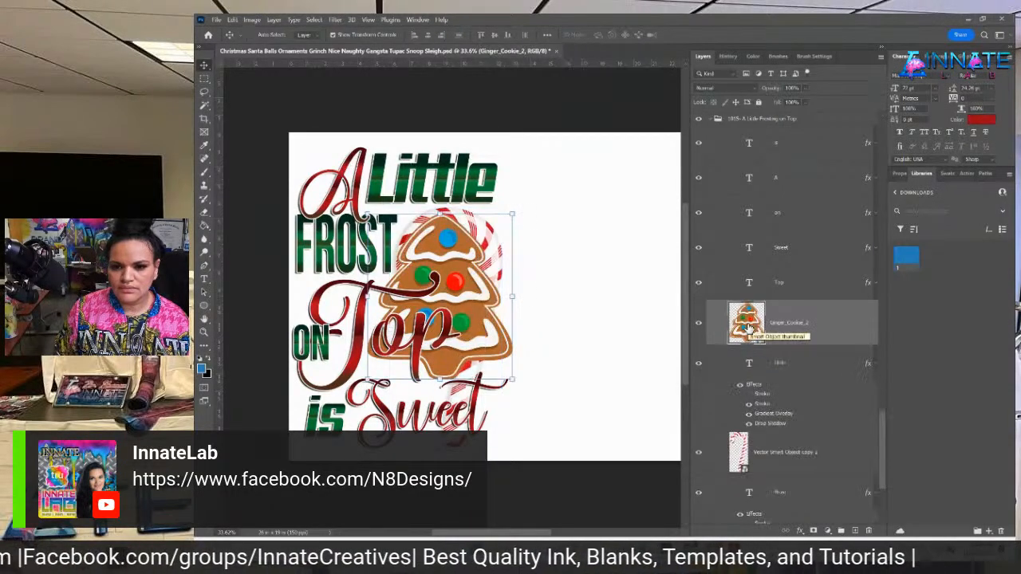
{"action": "left_click", "coordinate": [780, 460]}
{"action": "key", "text": "Delete"}
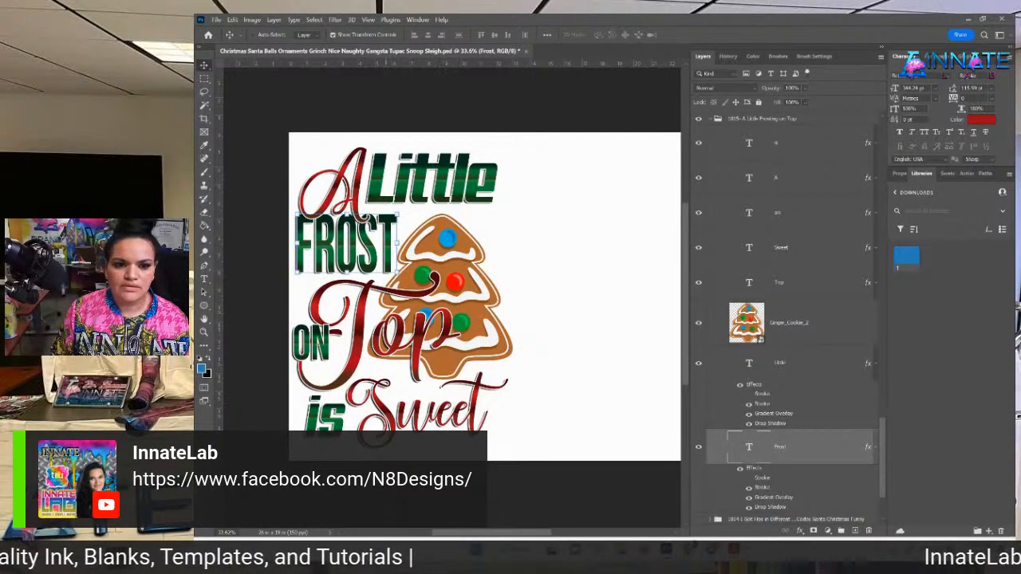
Raise the gingerbread tree toward "Little" and stretch it to about 143% height to fill the space above "Sweet".
{"action": "right_click", "coordinate": [471, 247]}
{"action": "left_click", "coordinate": [483, 252]}
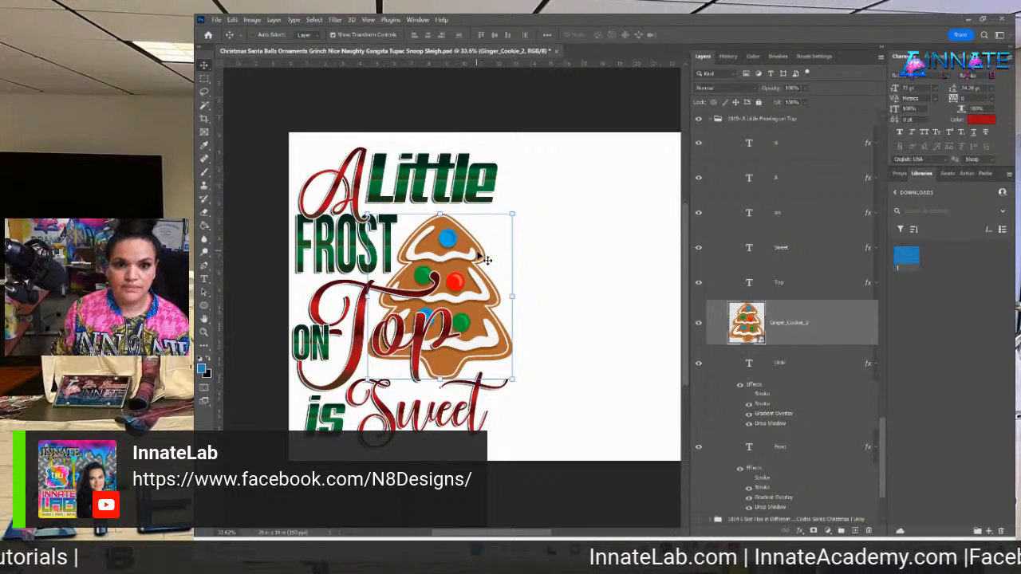
{"action": "left_click_drag", "start_coordinate": [463, 268], "coordinate": [463, 247]}
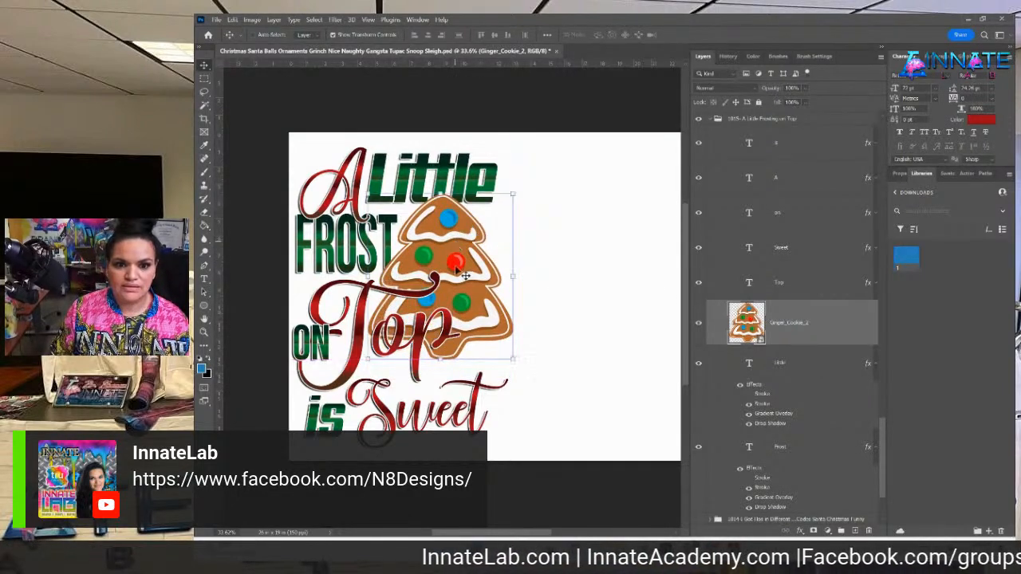
{"action": "mouse_move", "coordinate": [446, 367]}
{"action": "left_mouse_down"}
{"action": "mouse_move", "coordinate": [444, 393]}
{"action": "mouse_move", "coordinate": [472, 368]}
{"action": "mouse_move", "coordinate": [464, 365]}
{"action": "left_mouse_up"}
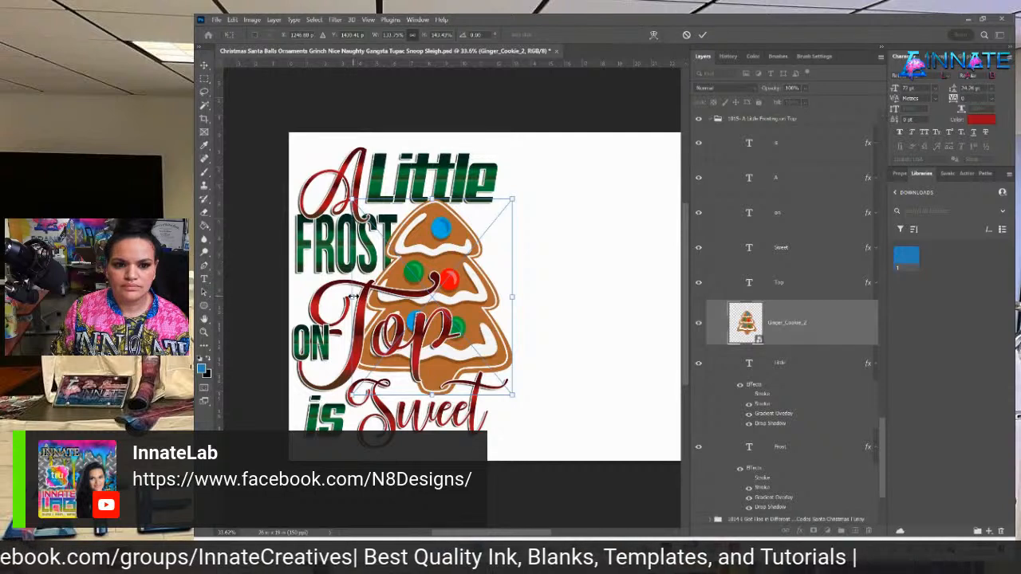
{"action": "left_click_drag", "start_coordinate": [353, 297], "coordinate": [358, 297]}
{"action": "key", "text": "Return"}
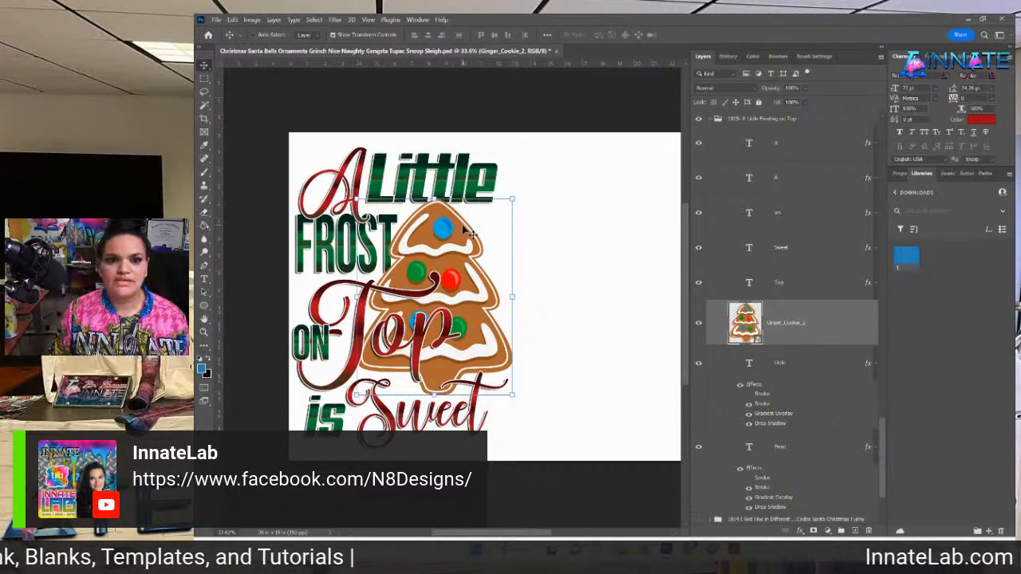
Export the collapsed "A Little Frosting on Top" layer group as a PNG into the matching order's folder in Downloads.
{"action": "scroll", "coordinate": [804, 211], "scroll_direction": "up", "scroll_amount": 3}
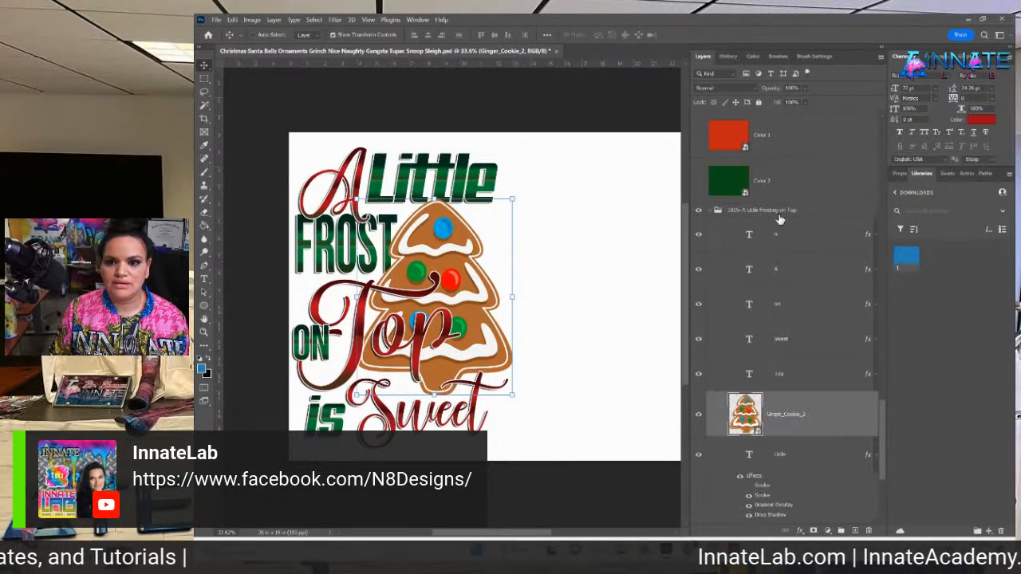
{"action": "left_click", "coordinate": [781, 212]}
{"action": "left_click", "coordinate": [711, 211]}
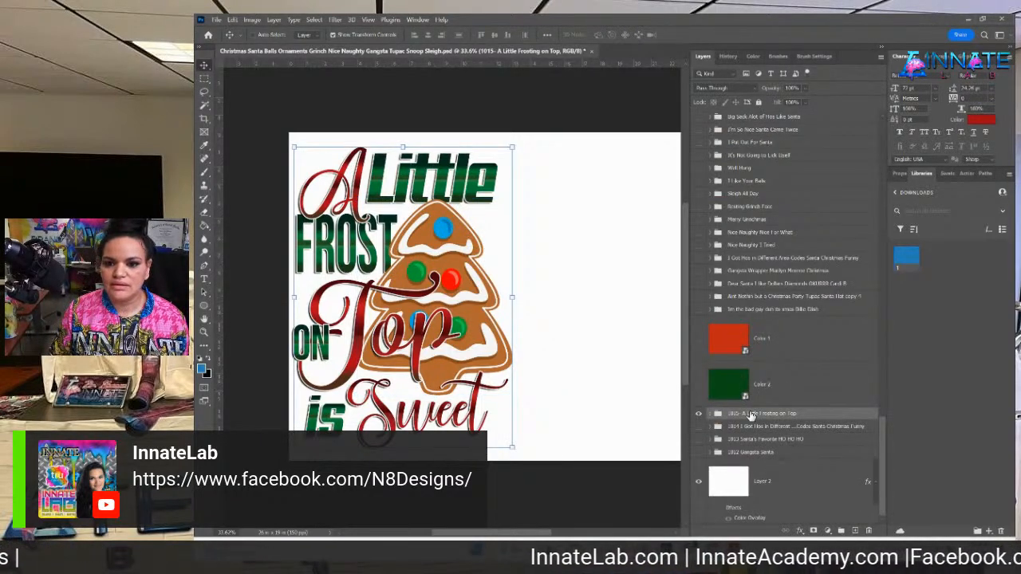
{"action": "right_click", "coordinate": [750, 415]}
{"action": "left_click", "coordinate": [816, 199]}
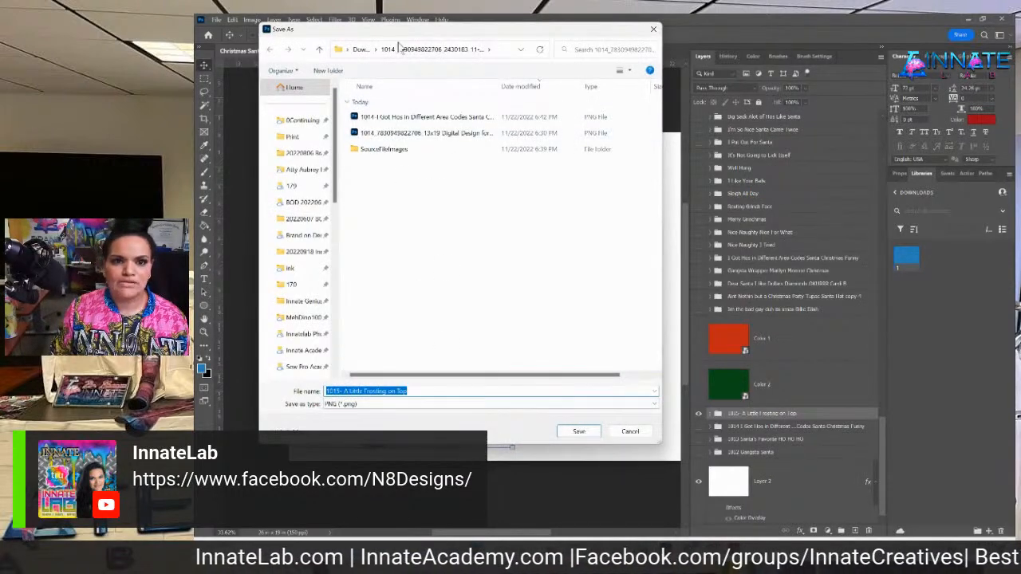
{"action": "left_click", "coordinate": [360, 49]}
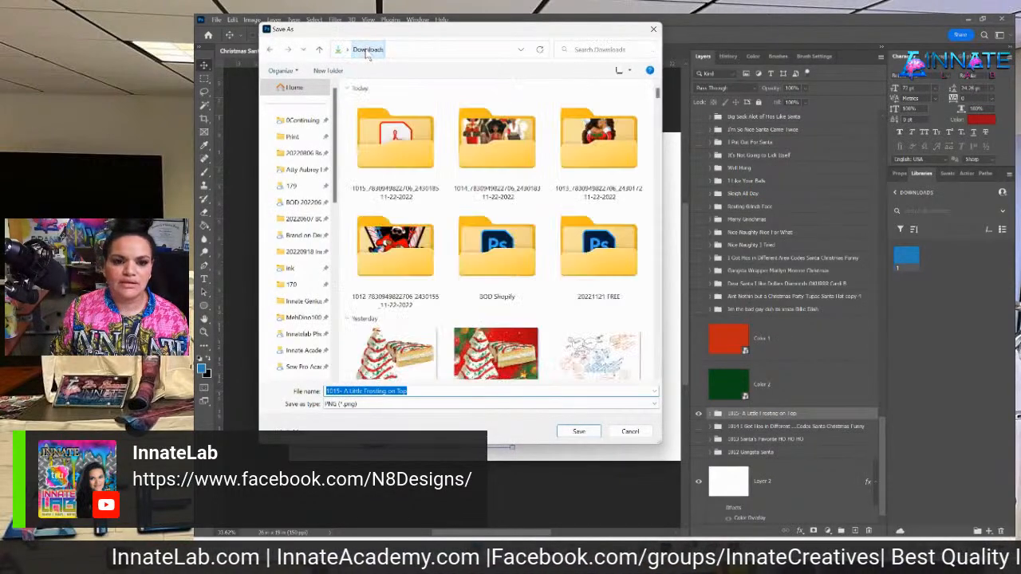
{"action": "double_click", "coordinate": [372, 143]}
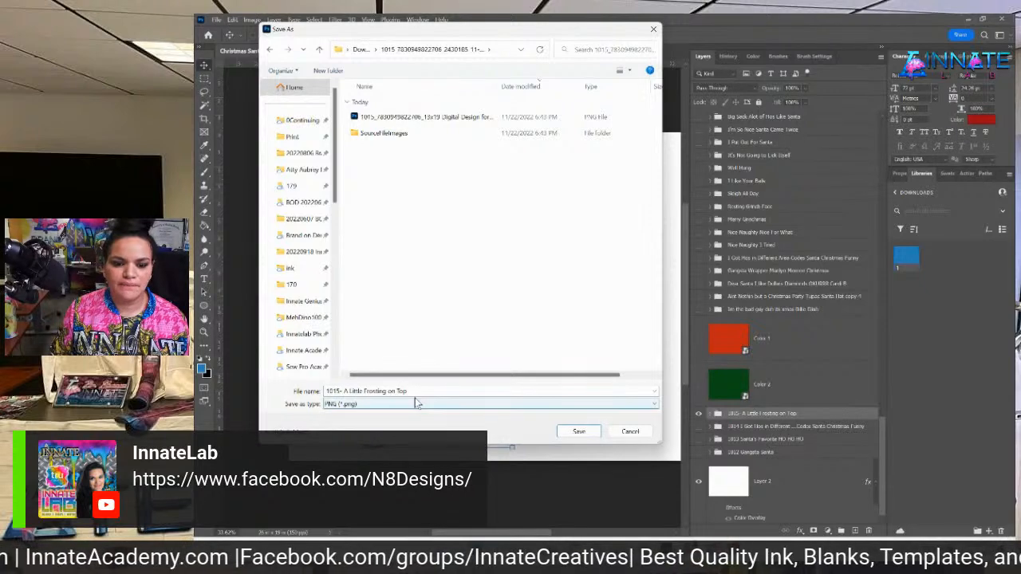
{"action": "left_click", "coordinate": [576, 432]}
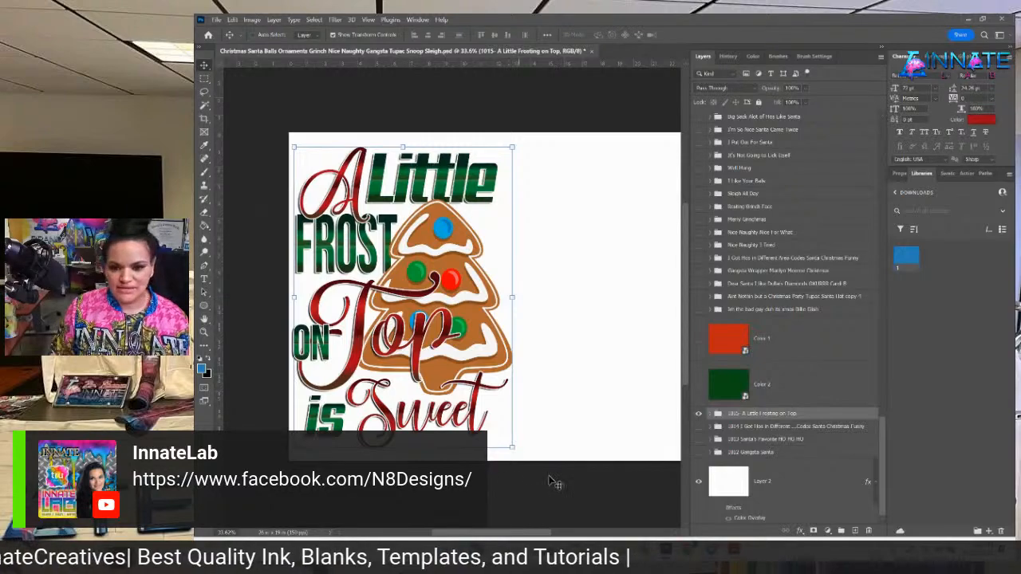
Switch to the order summary PDF in Acrobat and review the mockup's template, image, colour choices and custom text.
{"action": "left_click", "coordinate": [734, 487]}
{"action": "scroll", "coordinate": [644, 356], "scroll_direction": "up", "scroll_amount": 10}
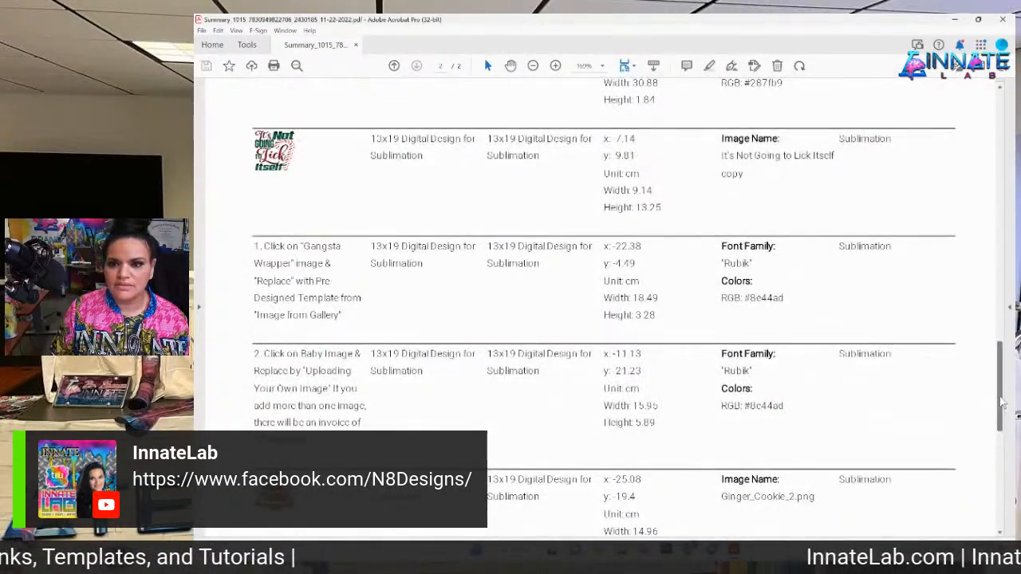
{"action": "left_click_drag", "start_coordinate": [1000, 404], "coordinate": [992, 244]}
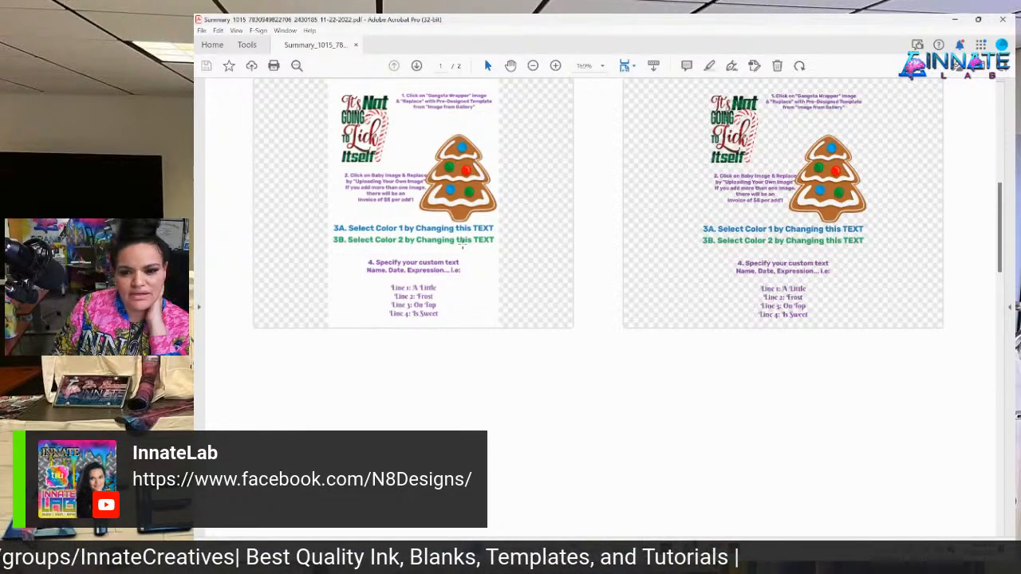
Switch to Chrome and open the 13x19 digital design product's customizer on Brand On Demand to view the default colour choices.
{"action": "left_click", "coordinate": [689, 550]}
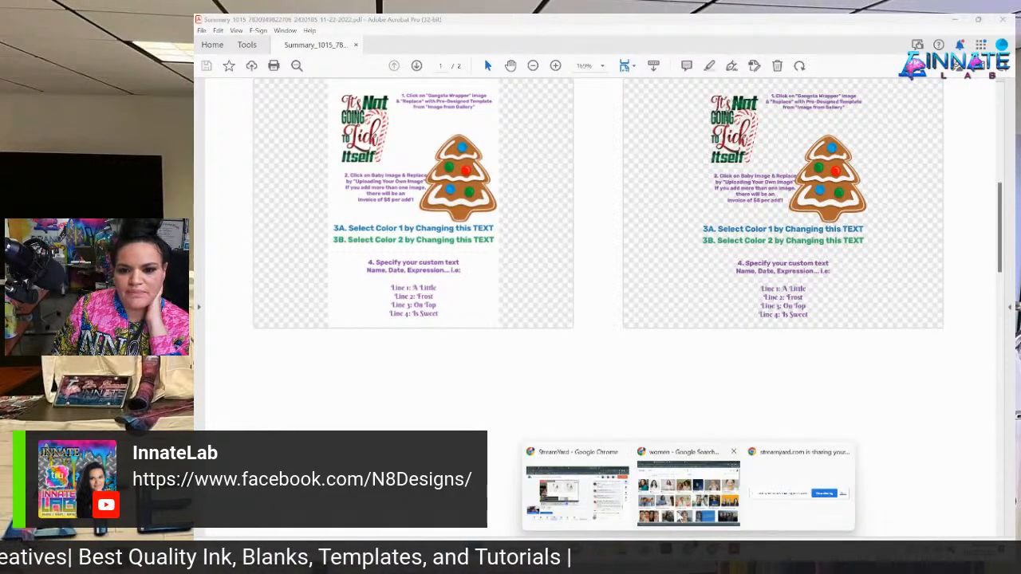
{"action": "left_click", "coordinate": [689, 488]}
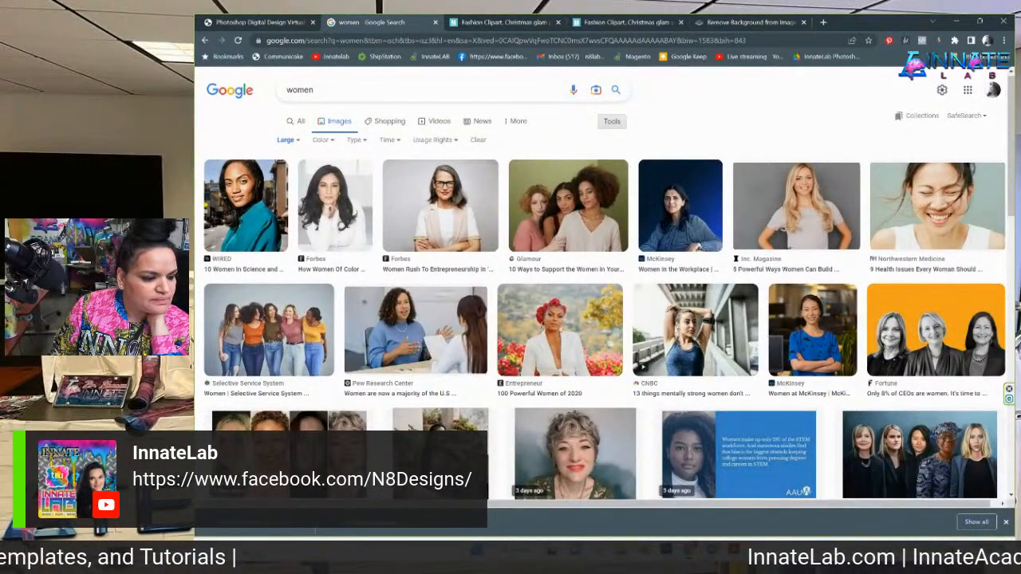
{"action": "left_click_drag", "start_coordinate": [660, 18], "coordinate": [589, 3]}
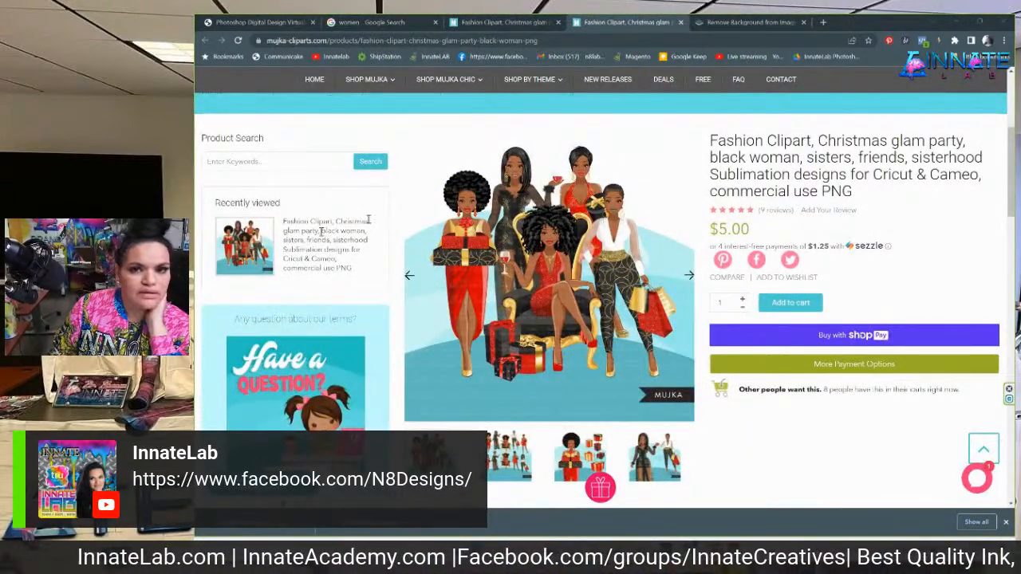
{"action": "left_click_drag", "start_coordinate": [648, 3], "coordinate": [601, 28]}
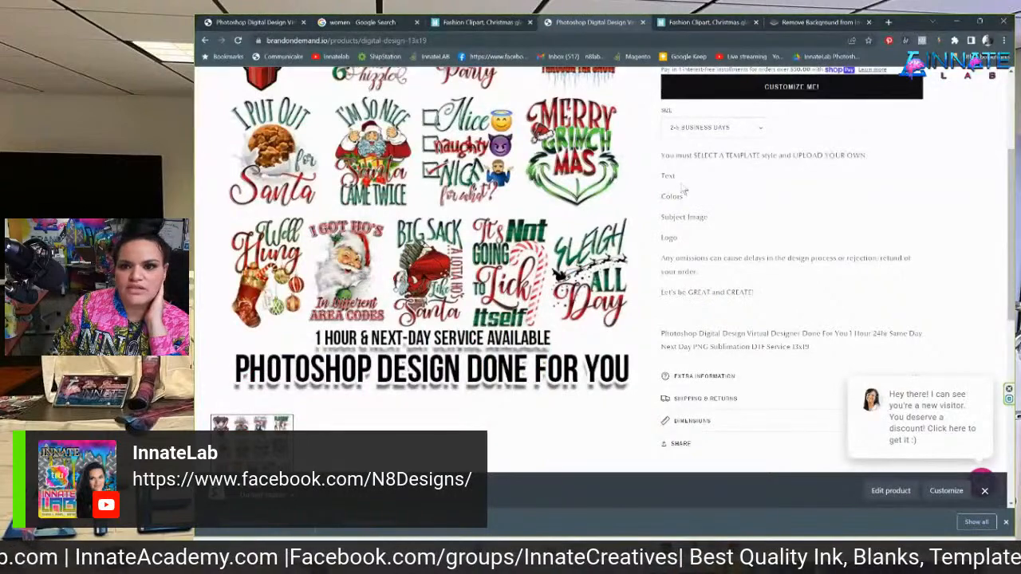
{"action": "scroll", "coordinate": [683, 189], "scroll_direction": "up", "scroll_amount": 2}
{"action": "scroll", "coordinate": [756, 226], "scroll_direction": "up", "scroll_amount": 1}
{"action": "left_click", "coordinate": [764, 260]}
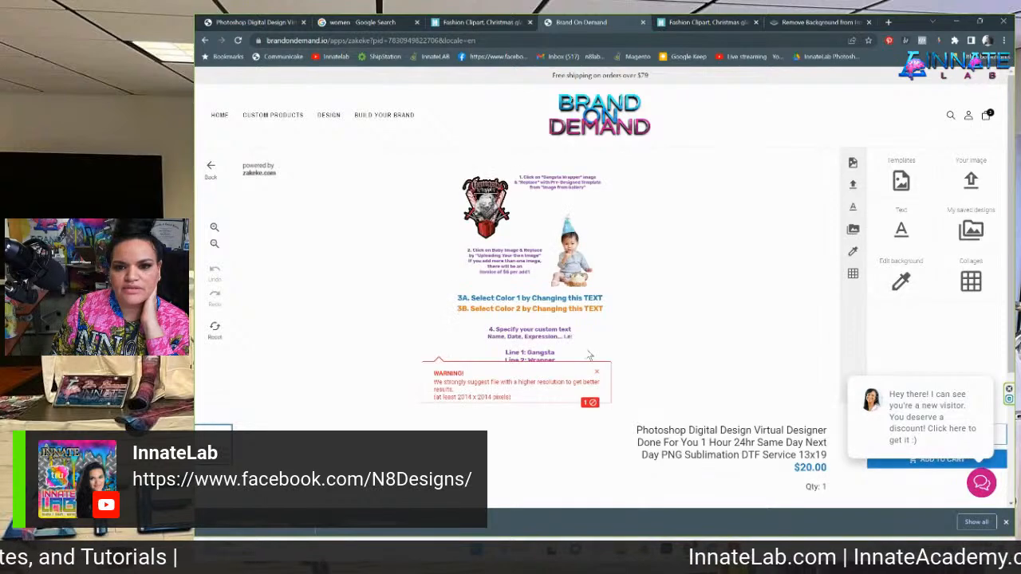
Return to the order summary PDF in Acrobat and copy the Color 2 hex code 28ae60 from the design item details.
{"action": "mouse_move", "coordinate": [734, 550]}
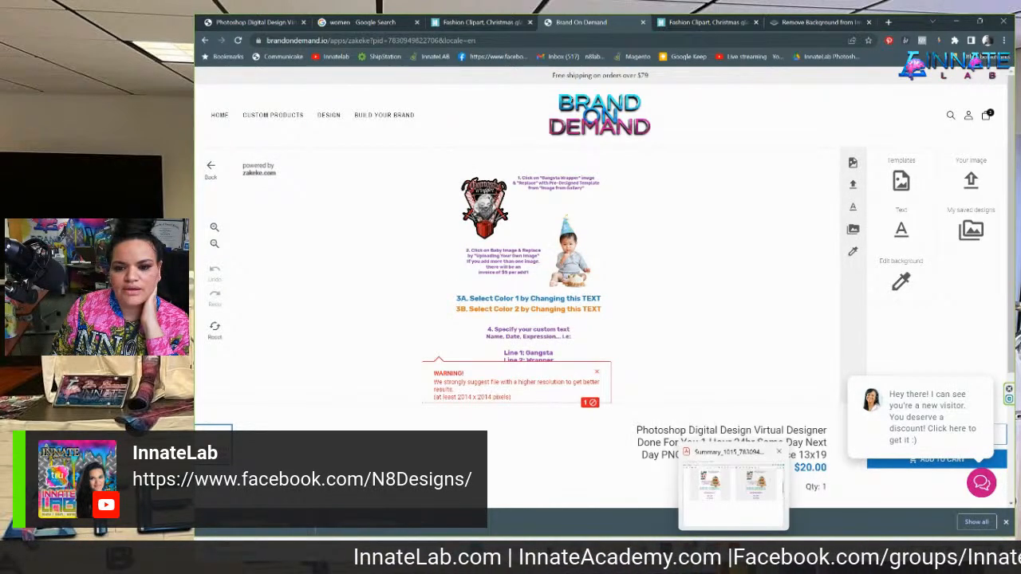
{"action": "left_click", "coordinate": [732, 487]}
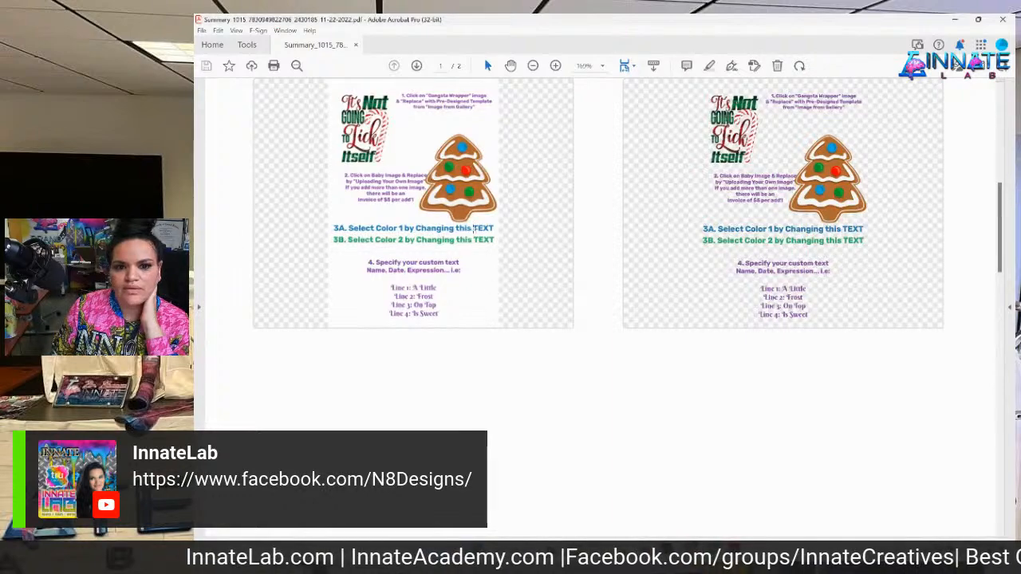
{"action": "scroll", "coordinate": [504, 271], "scroll_direction": "down", "scroll_amount": 10}
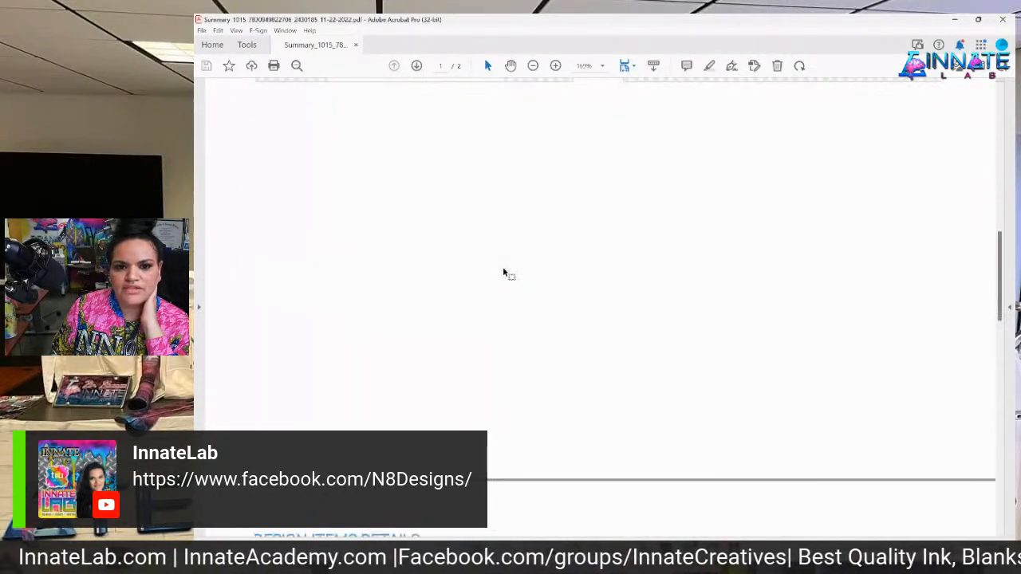
{"action": "scroll", "coordinate": [417, 259], "scroll_direction": "down", "scroll_amount": 5}
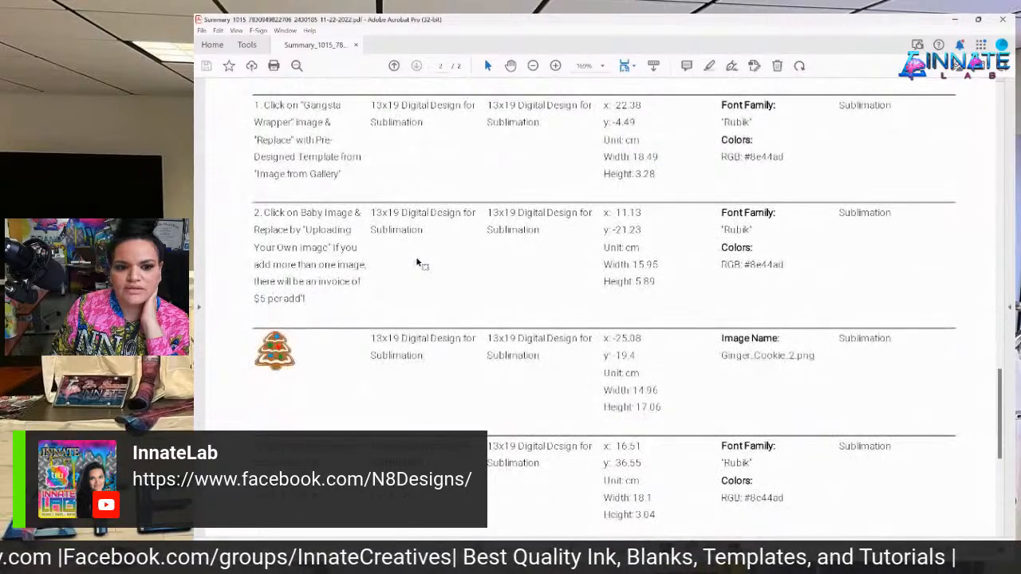
{"action": "scroll", "coordinate": [413, 257], "scroll_direction": "down", "scroll_amount": 5}
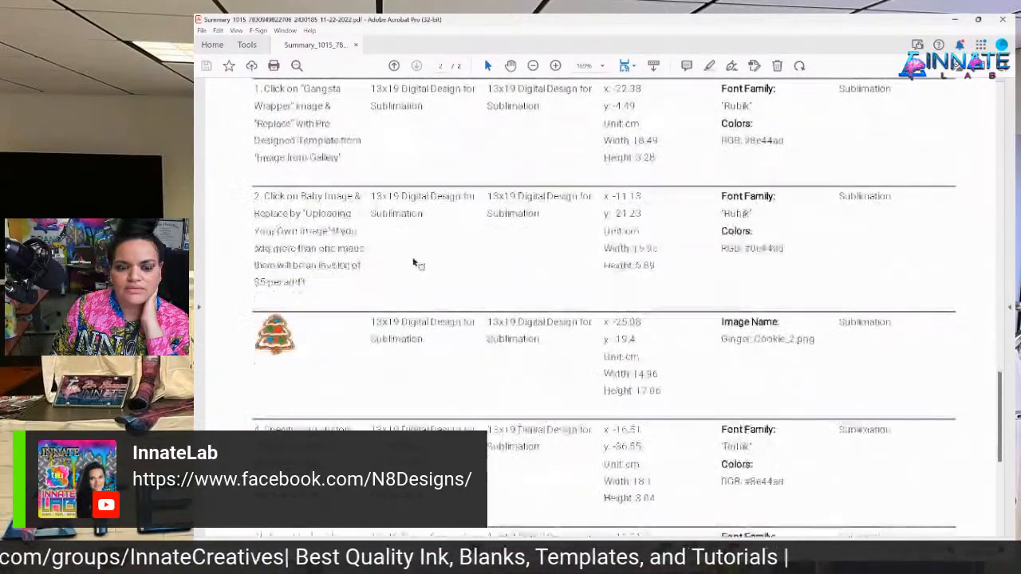
{"action": "scroll", "coordinate": [414, 263], "scroll_direction": "down", "scroll_amount": 1}
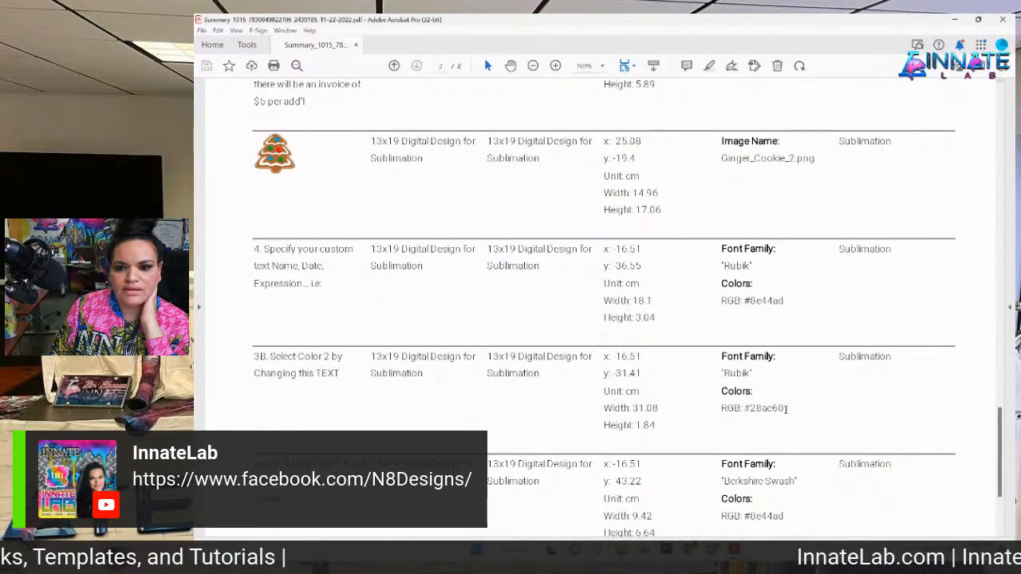
{"action": "left_click_drag", "start_coordinate": [786, 408], "coordinate": [742, 408]}
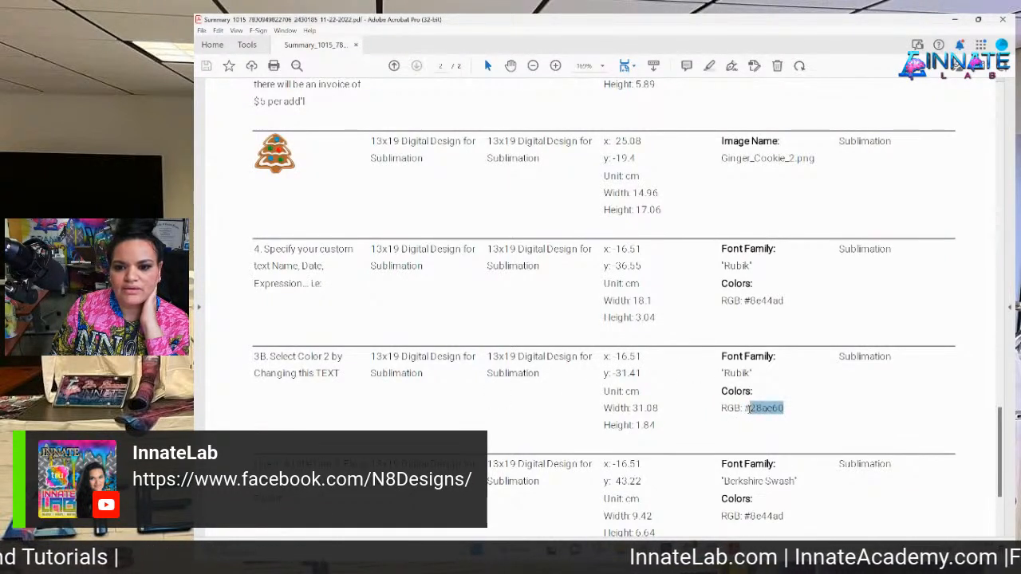
{"action": "right_click", "coordinate": [772, 411]}
{"action": "left_click", "coordinate": [797, 238]}
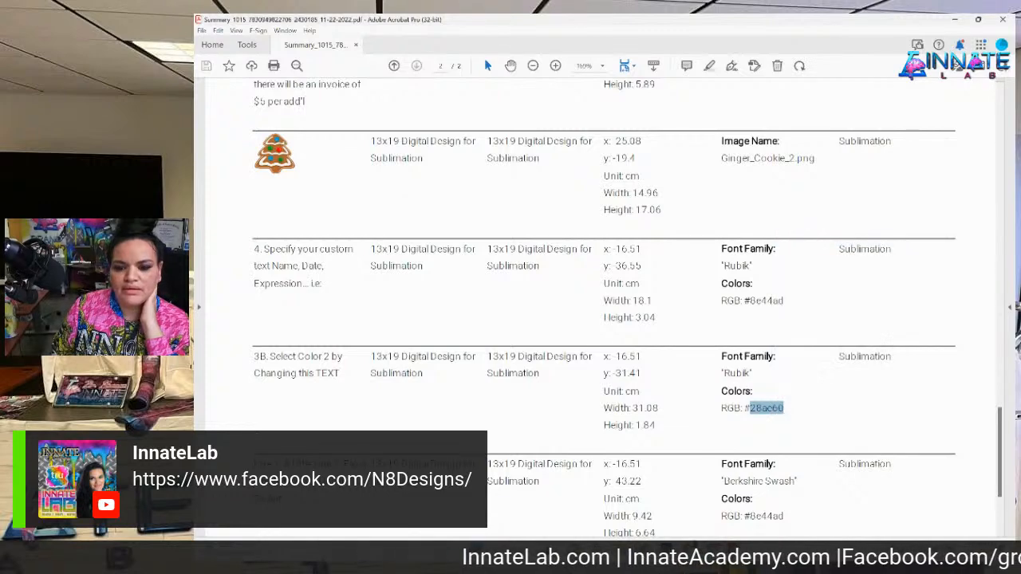
Switch to Photoshop, open the Color 2 smart object and duplicate its dark green fill layer.
{"action": "key", "text": "alt+Tab"}
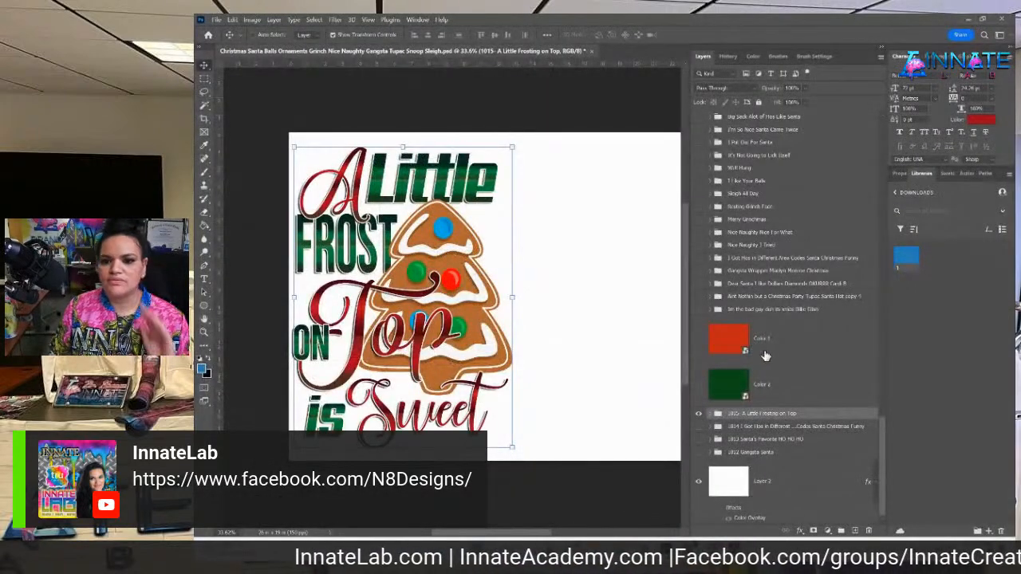
{"action": "left_click", "coordinate": [712, 415]}
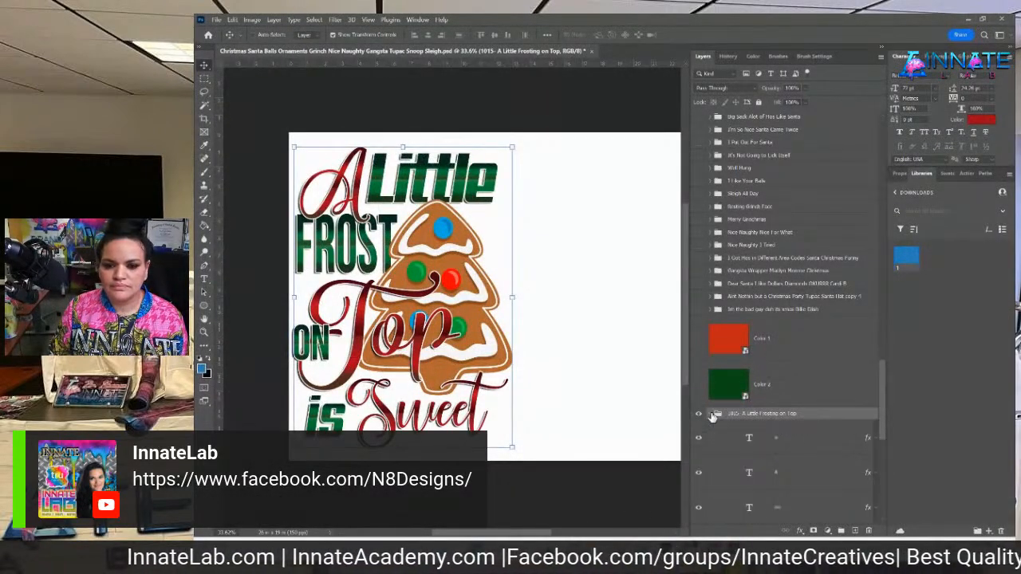
{"action": "left_click", "coordinate": [766, 355]}
{"action": "double_click", "coordinate": [724, 393]}
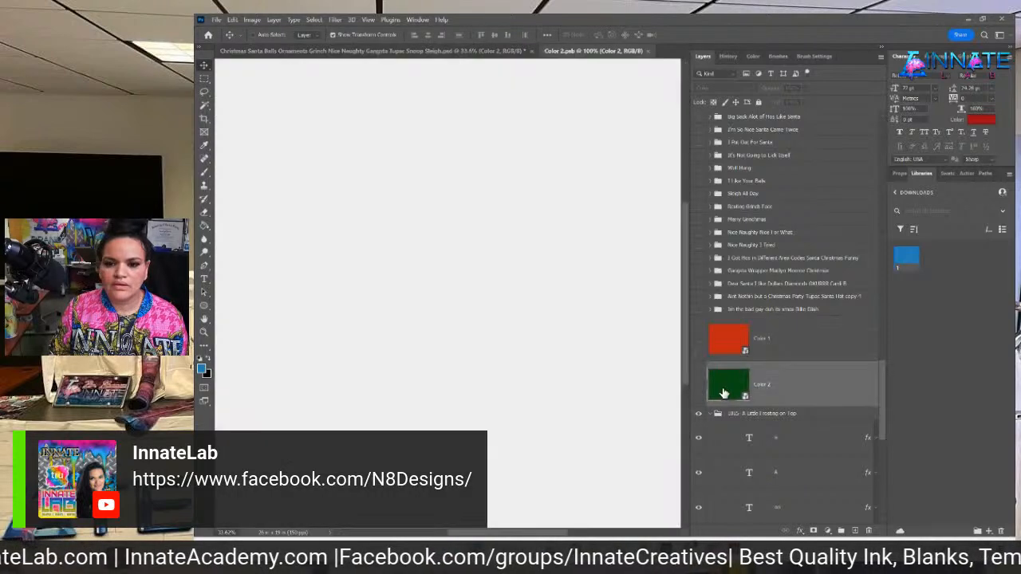
{"action": "right_click", "coordinate": [790, 142]}
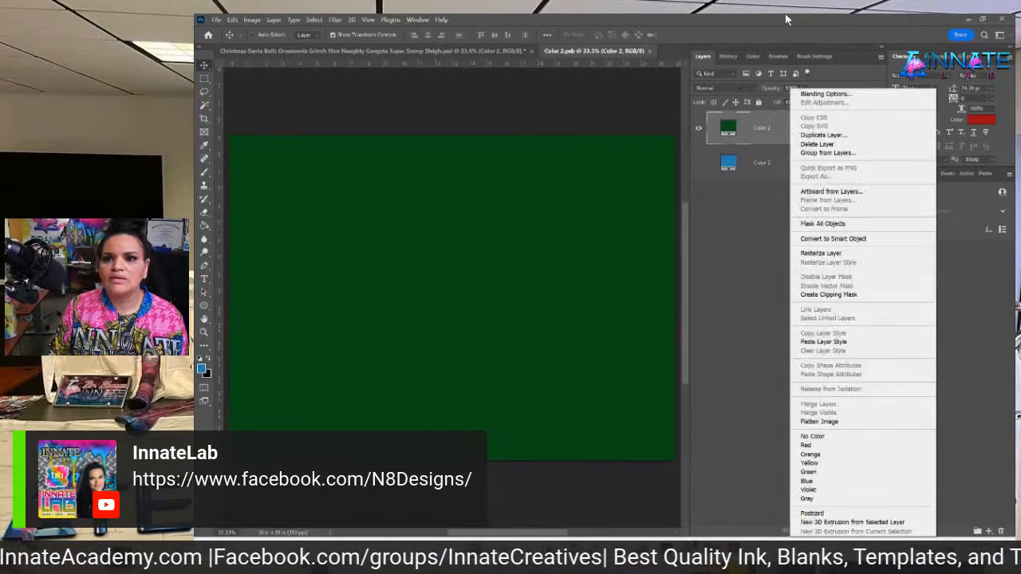
{"action": "left_click", "coordinate": [823, 135]}
{"action": "key", "text": "Return"}
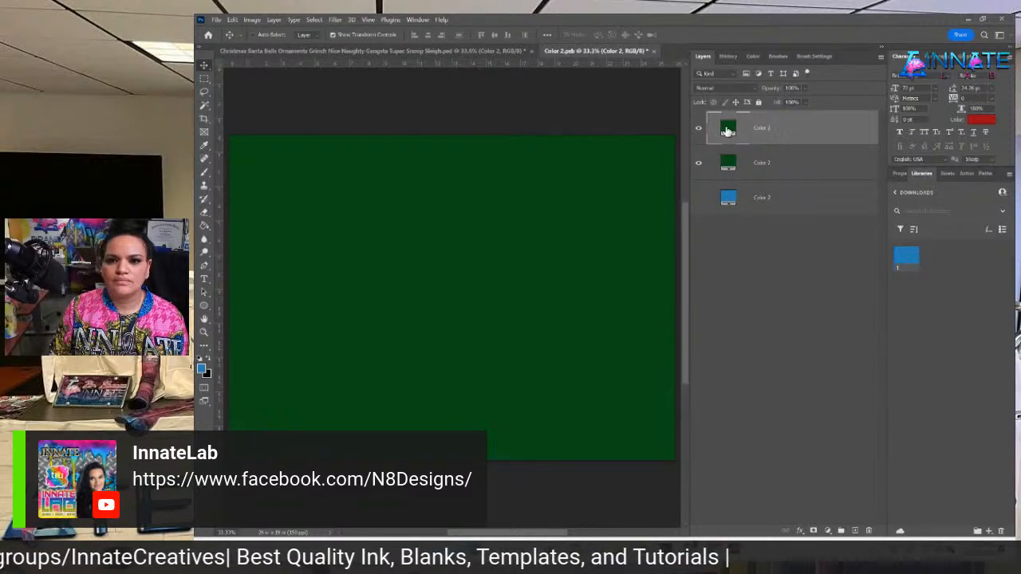
Set the duplicated fill layer's colour to 28ae60, then save and close the Color 2 smart object.
{"action": "double_click", "coordinate": [726, 130]}
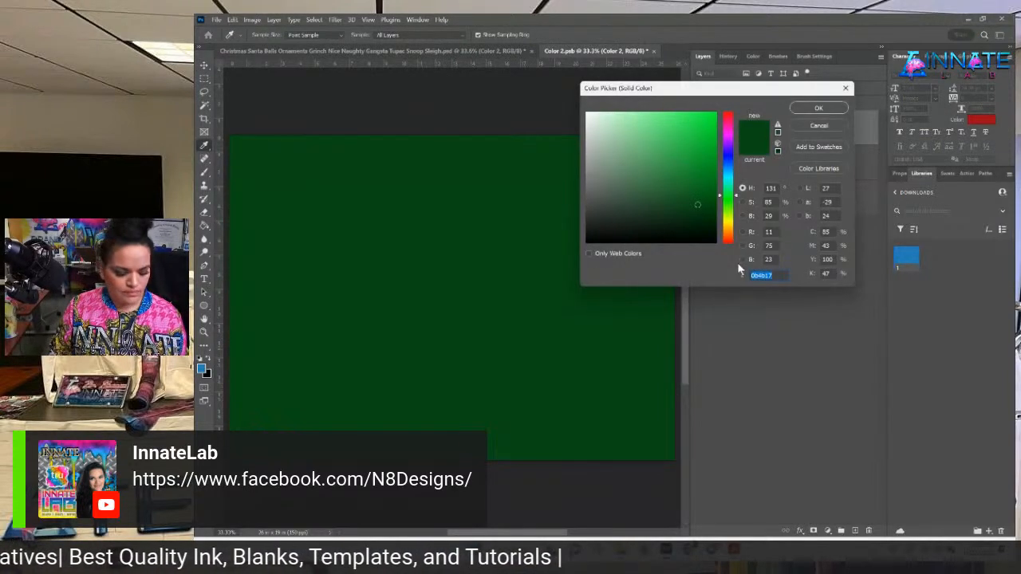
{"action": "key", "text": "ctrl+v"}
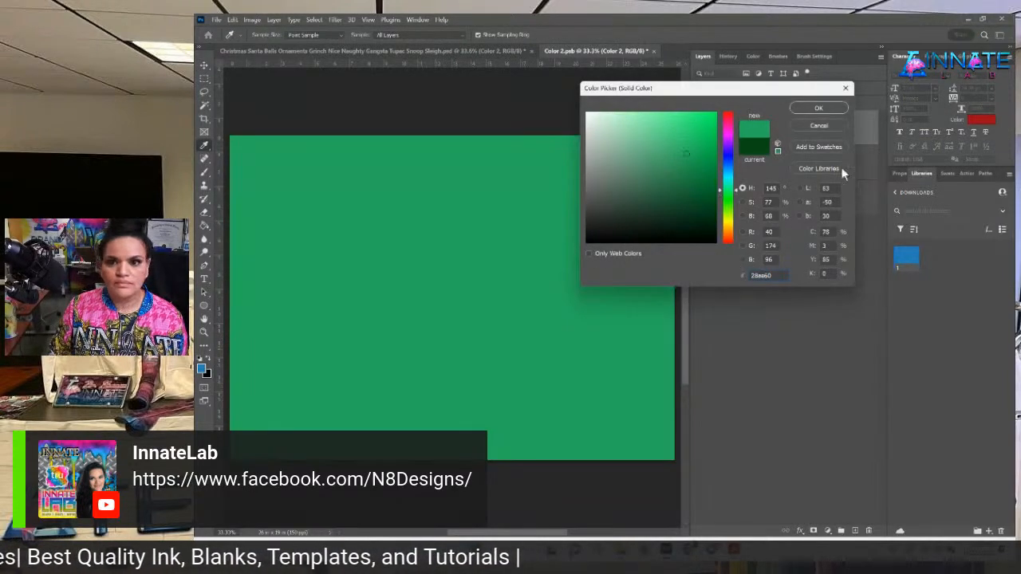
{"action": "left_click", "coordinate": [807, 107]}
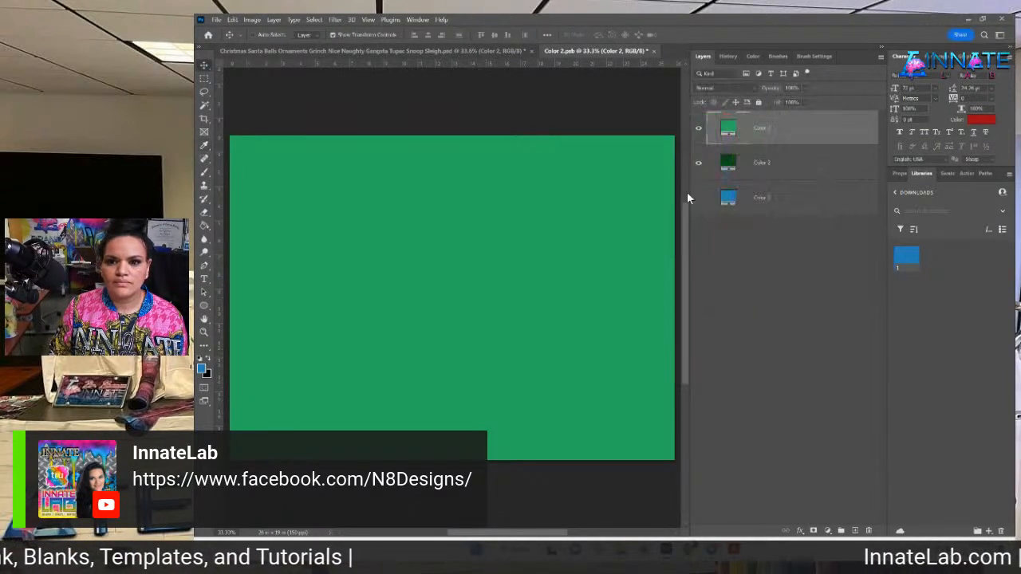
{"action": "left_click", "coordinate": [654, 51]}
{"action": "left_click", "coordinate": [606, 221]}
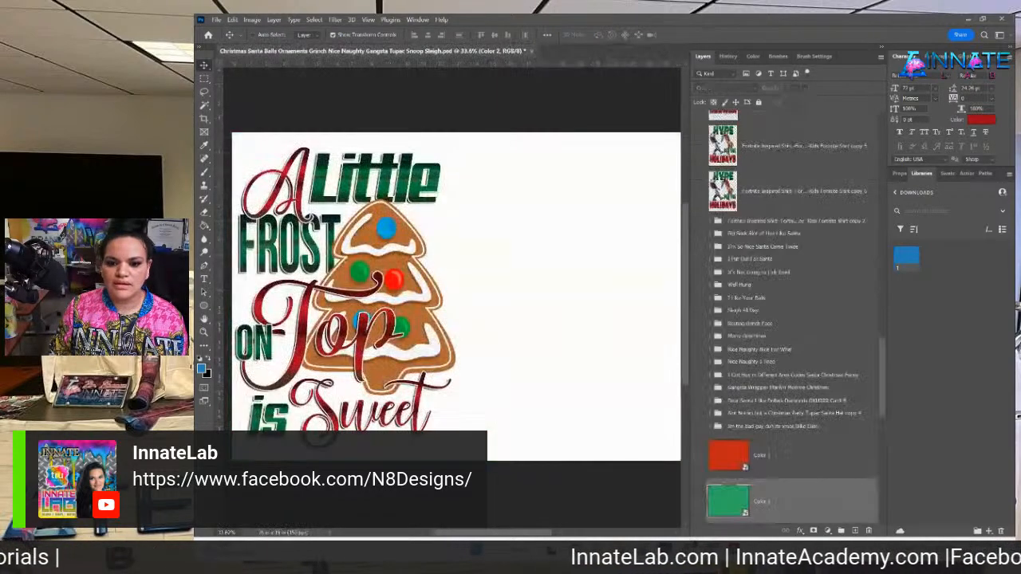
Switch to the order summary PDF in Acrobat and copy the Color 1 hex code 287fb9 from the design items details.
{"action": "mouse_move", "coordinate": [688, 559]}
{"action": "left_click", "coordinate": [709, 502]}
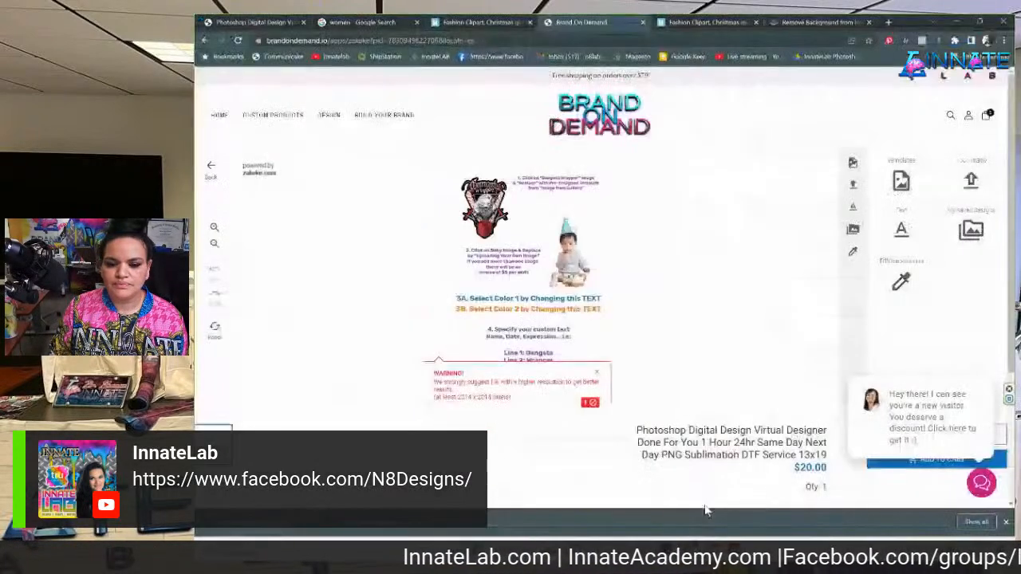
{"action": "mouse_move", "coordinate": [666, 558]}
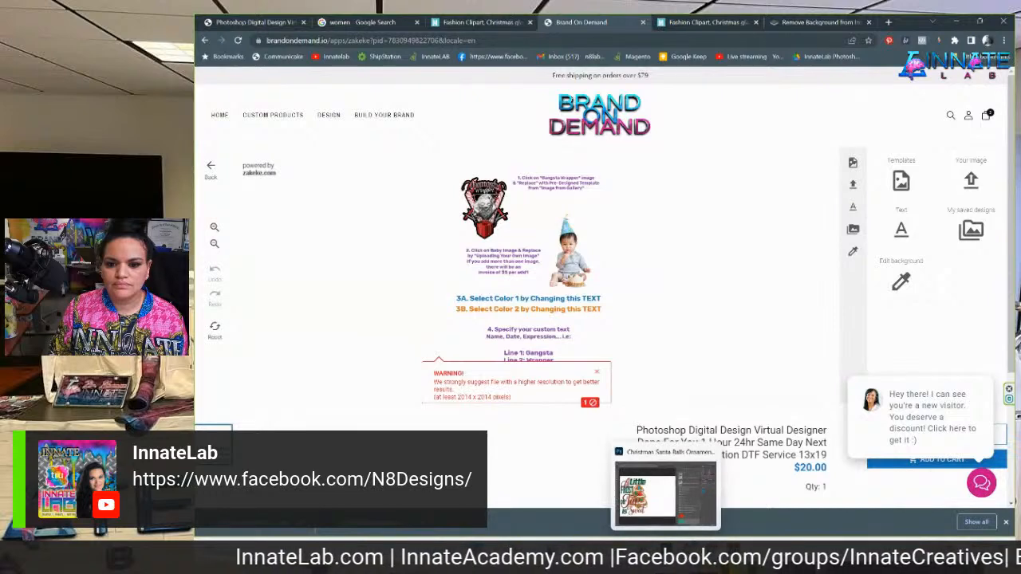
{"action": "left_click", "coordinate": [710, 558]}
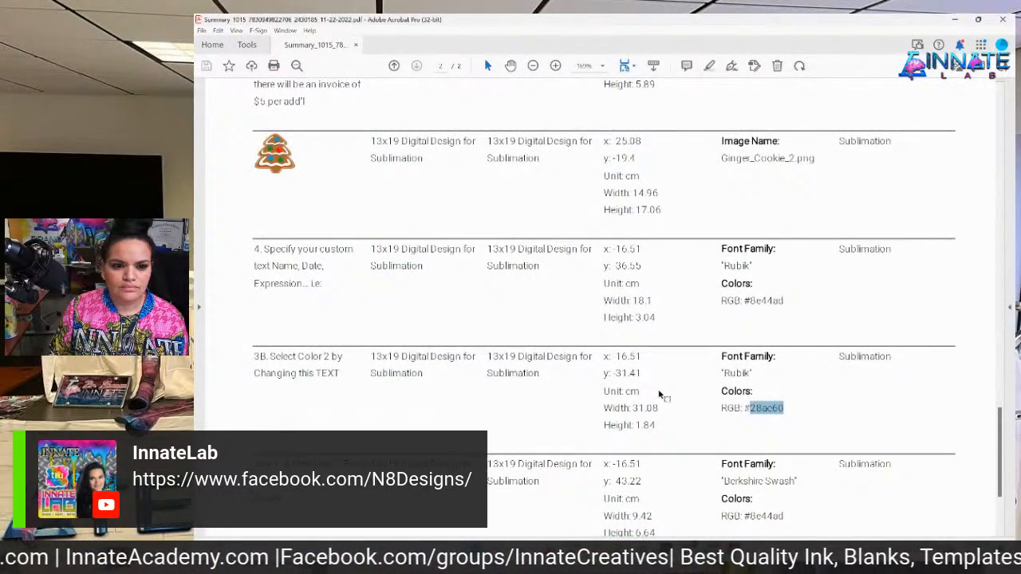
{"action": "scroll", "coordinate": [659, 391], "scroll_direction": "down", "scroll_amount": 2}
{"action": "scroll", "coordinate": [653, 385], "scroll_direction": "down", "scroll_amount": 2}
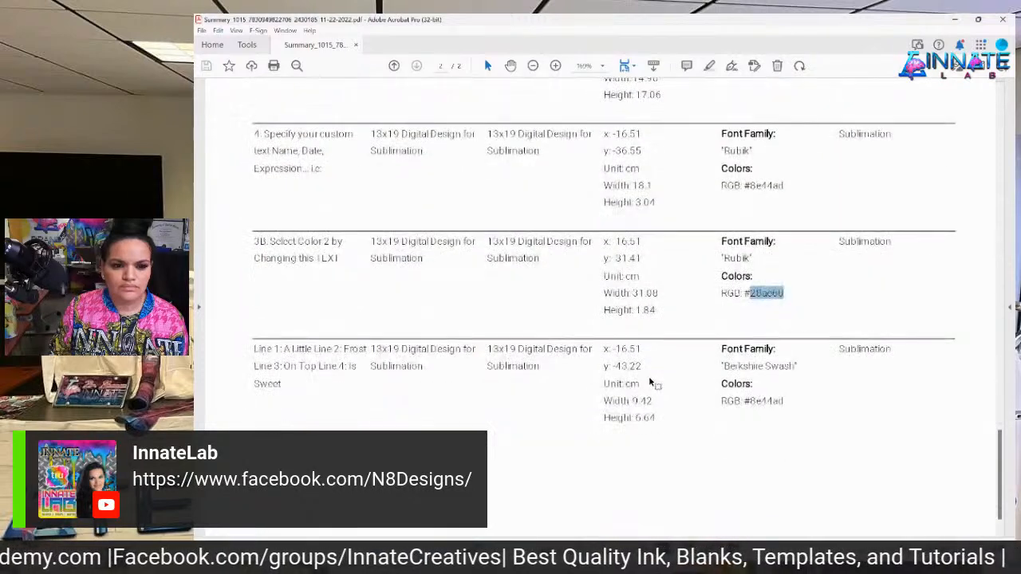
{"action": "scroll", "coordinate": [650, 377], "scroll_direction": "up", "scroll_amount": 4}
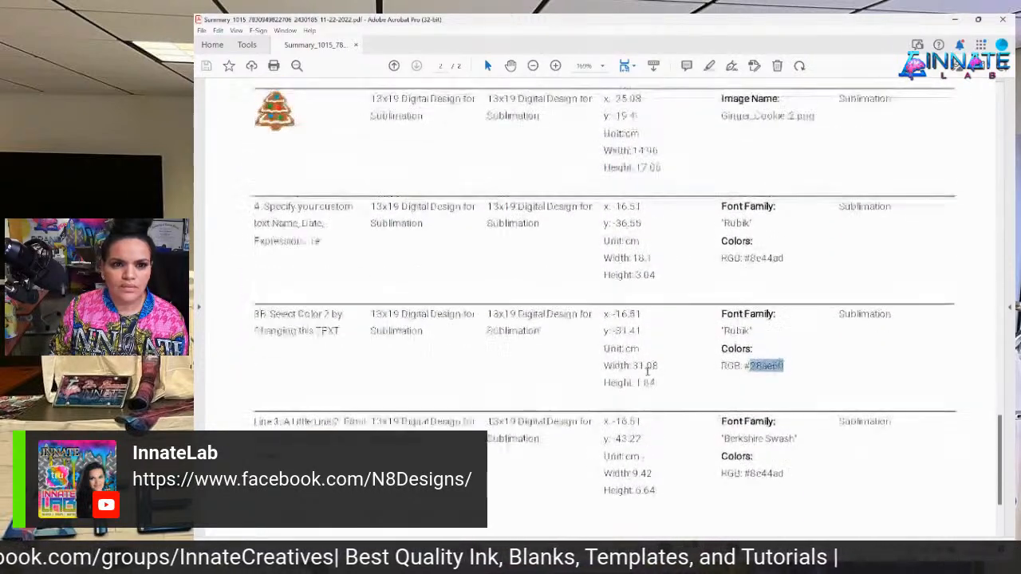
{"action": "scroll", "coordinate": [484, 368], "scroll_direction": "up", "scroll_amount": 2}
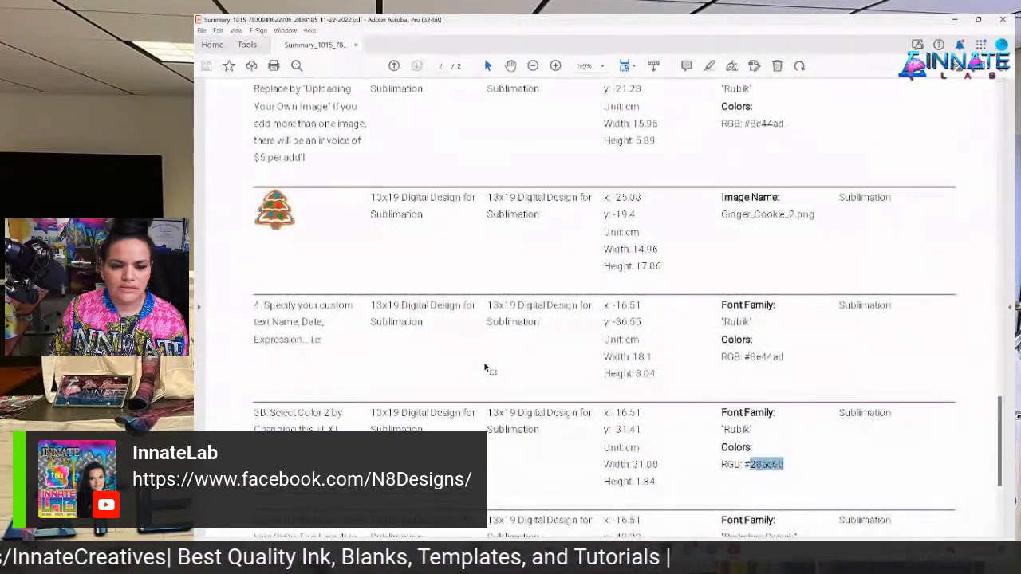
{"action": "scroll", "coordinate": [484, 368], "scroll_direction": "up", "scroll_amount": 4}
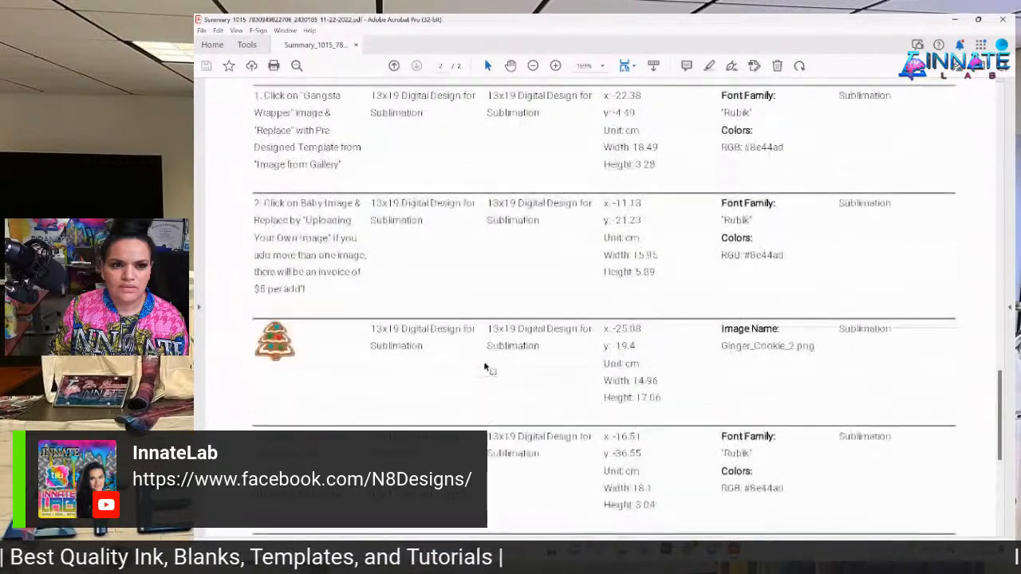
{"action": "scroll", "coordinate": [484, 367], "scroll_direction": "up", "scroll_amount": 6}
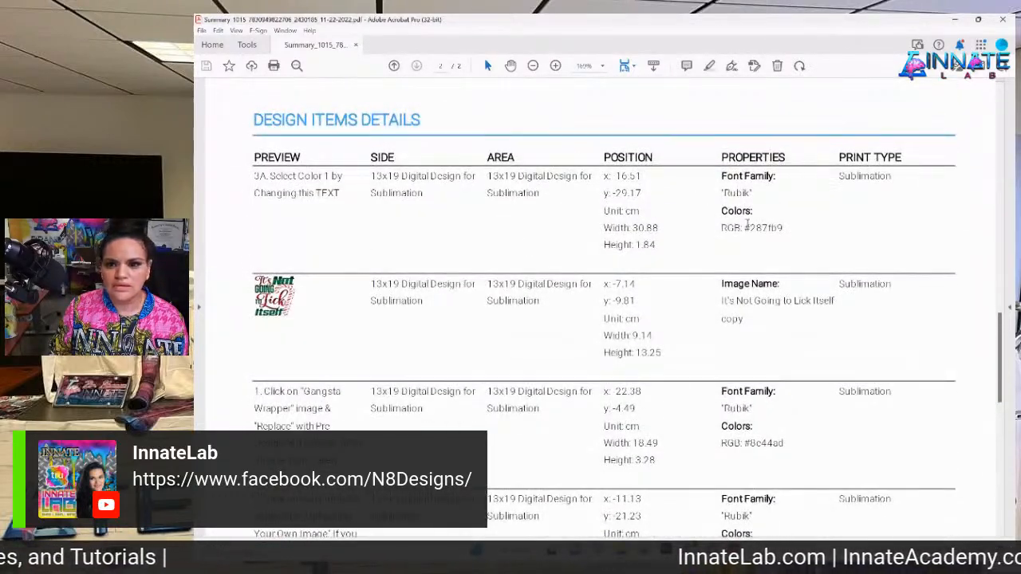
{"action": "double_click", "coordinate": [771, 230]}
{"action": "key", "text": "ctrl+c"}
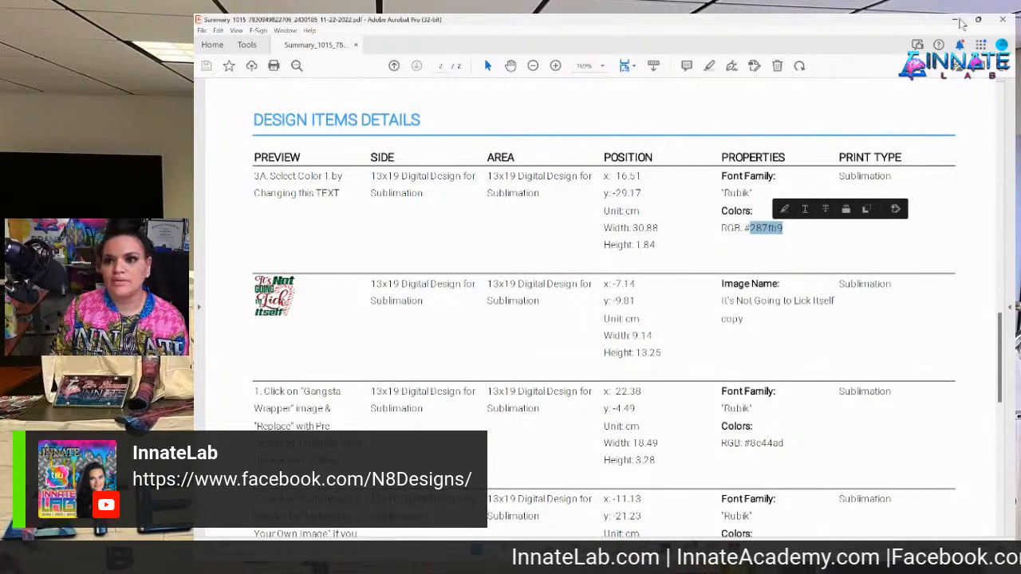
Switch to Photoshop, open the Color 1 smart object and duplicate its red fill layer.
{"action": "key", "text": "alt+Tab"}
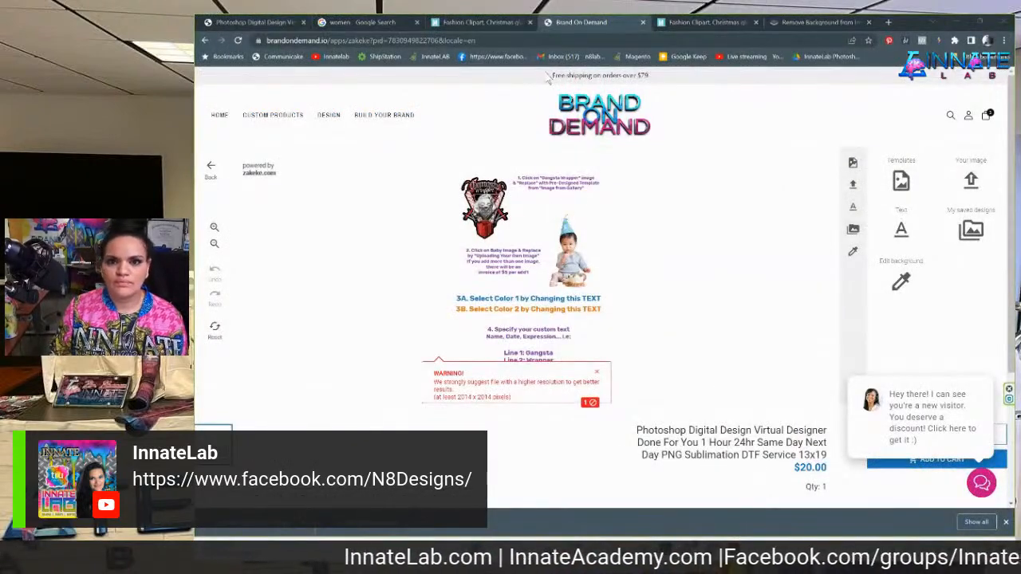
{"action": "key", "text": "alt+Tab"}
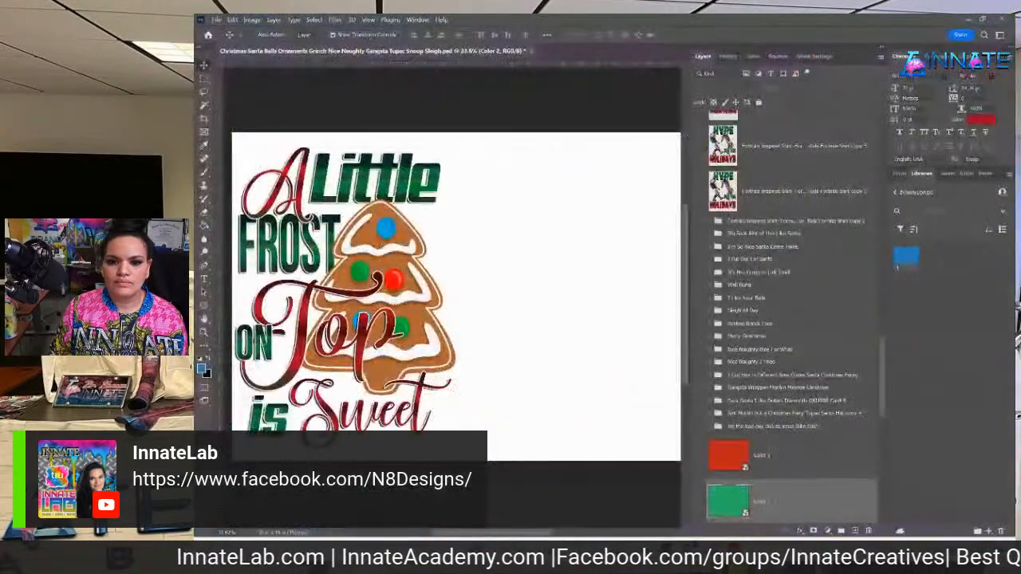
{"action": "double_click", "coordinate": [725, 461]}
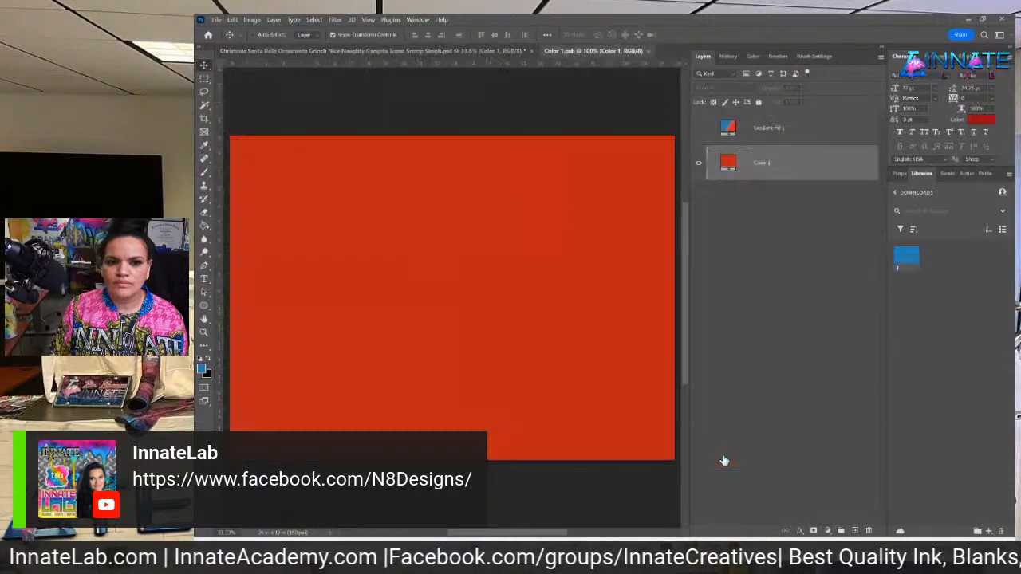
{"action": "left_click", "coordinate": [699, 165]}
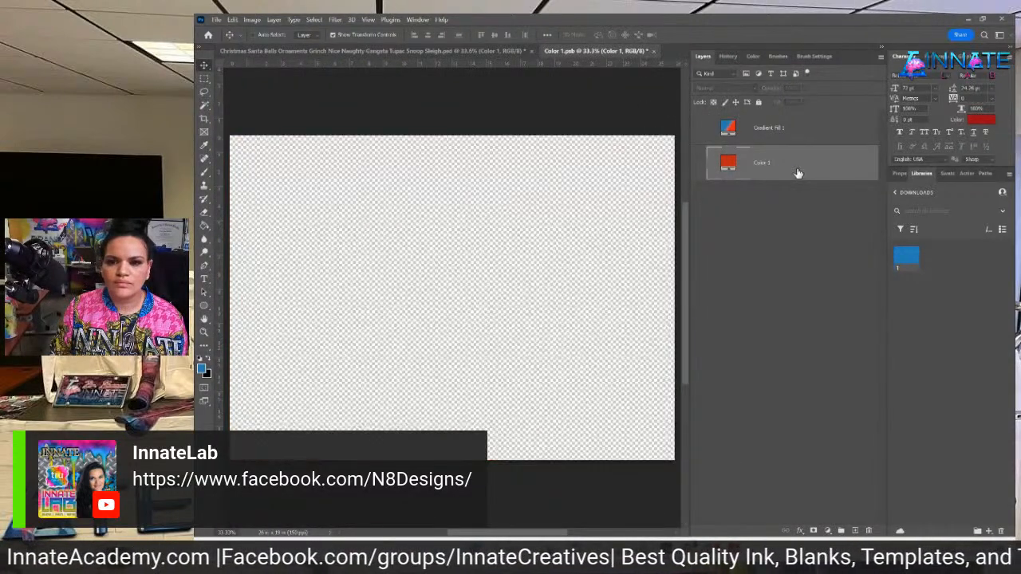
{"action": "left_click", "coordinate": [698, 166]}
{"action": "right_click", "coordinate": [806, 166]}
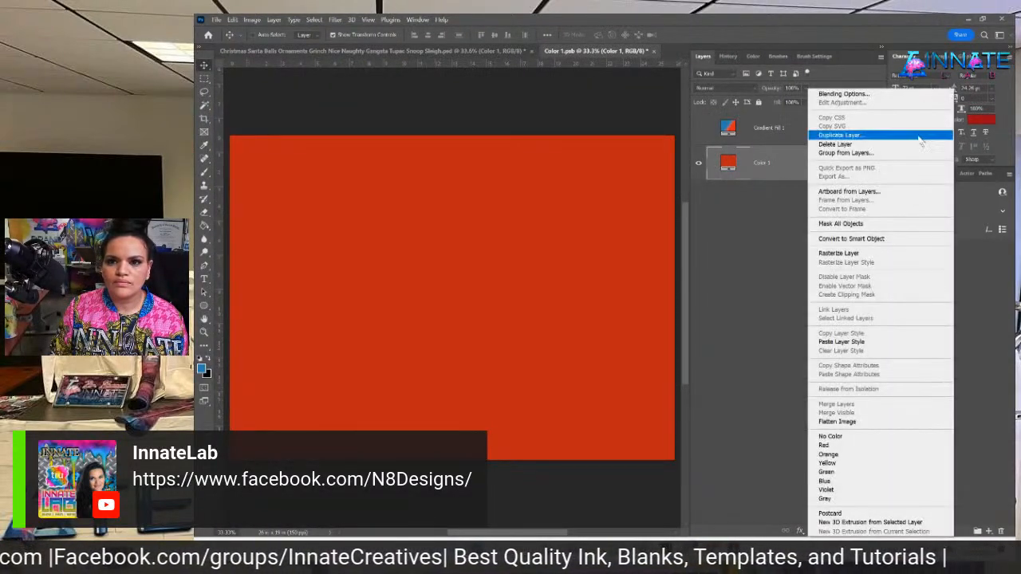
{"action": "left_click", "coordinate": [866, 137]}
{"action": "key", "text": "Return"}
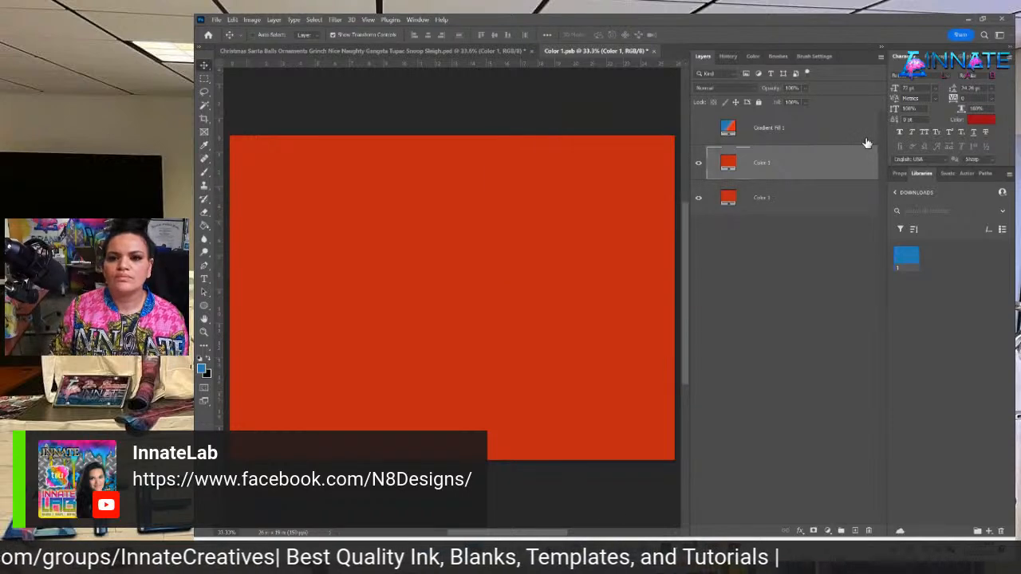
Set the duplicated fill layer's colour to 287fb9, then save and close the Color 1 smart object.
{"action": "double_click", "coordinate": [727, 165]}
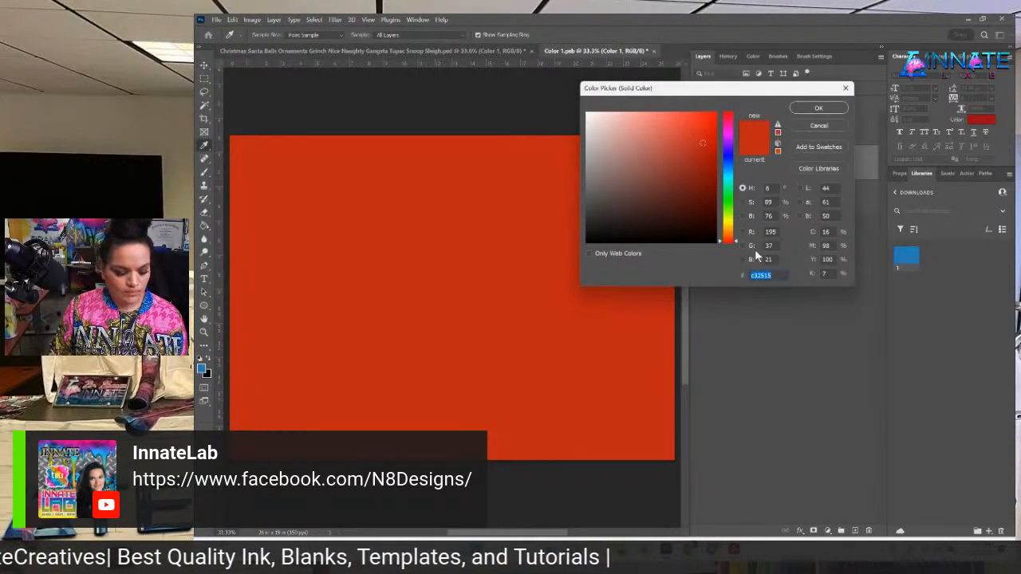
{"action": "key", "text": "ctrl+v"}
{"action": "left_click", "coordinate": [822, 108]}
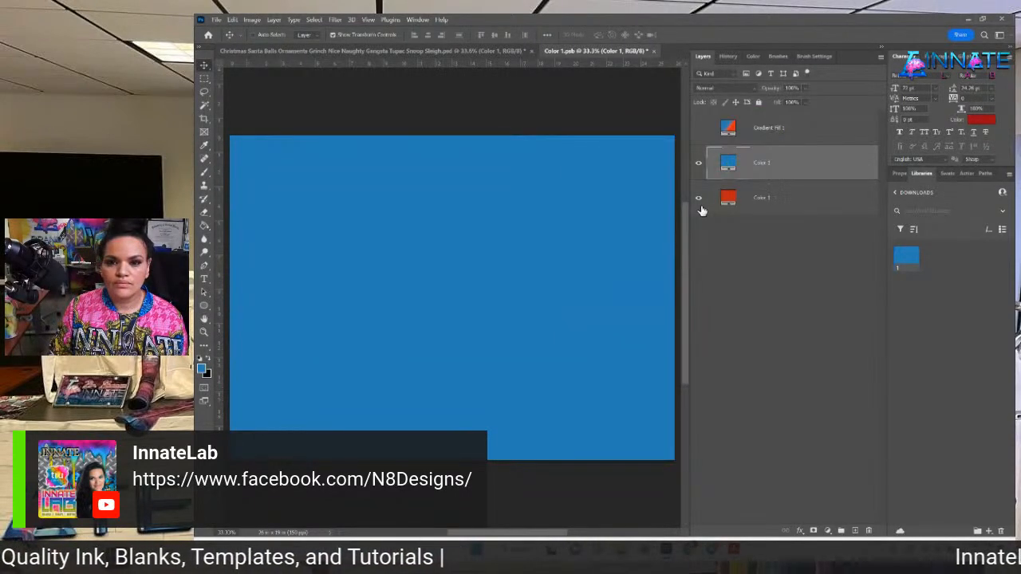
{"action": "left_click", "coordinate": [655, 51]}
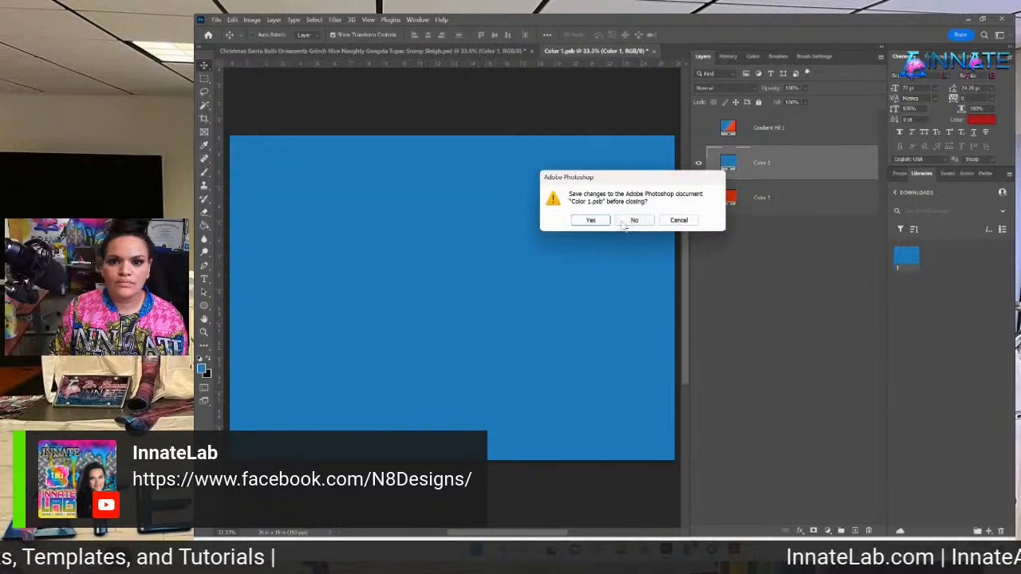
{"action": "left_click", "coordinate": [594, 222]}
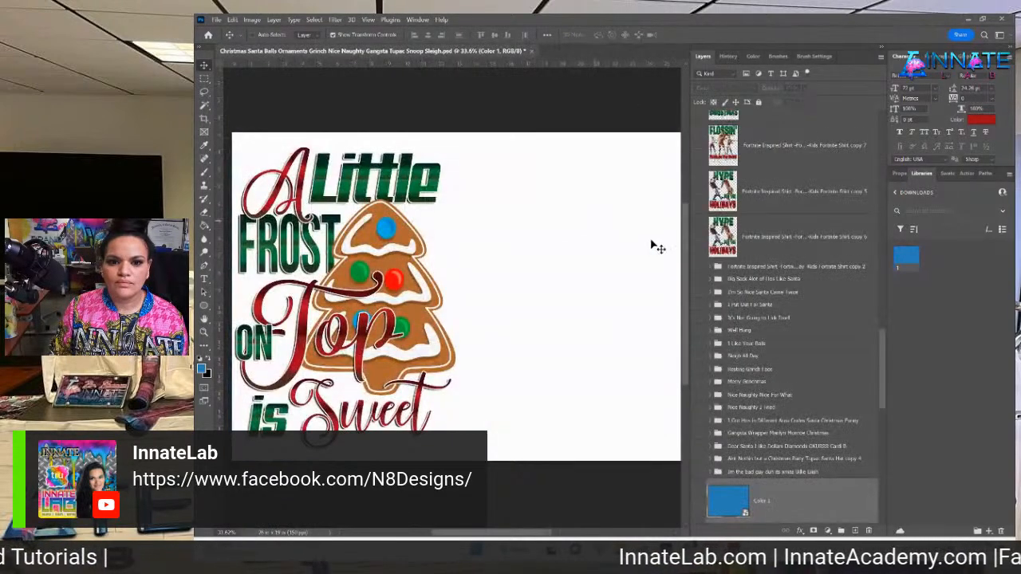
In the "is" text layer's blending options, disable Blend Clipped Layers as Group and enable Blend Interior Effects as Group and both mask-hides-effects options.
{"action": "scroll", "coordinate": [807, 307], "scroll_direction": "down", "scroll_amount": 5}
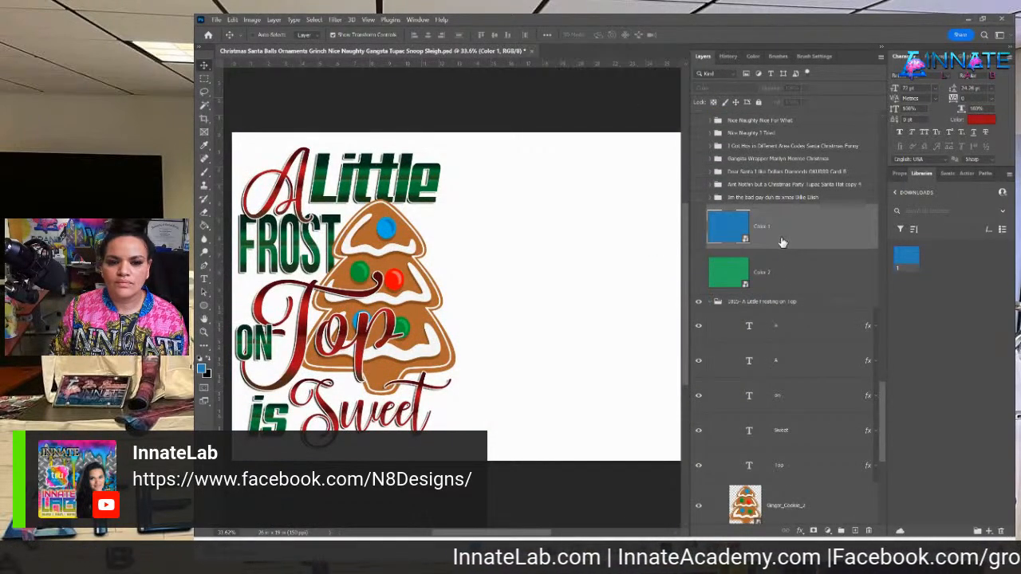
{"action": "left_click", "coordinate": [798, 327]}
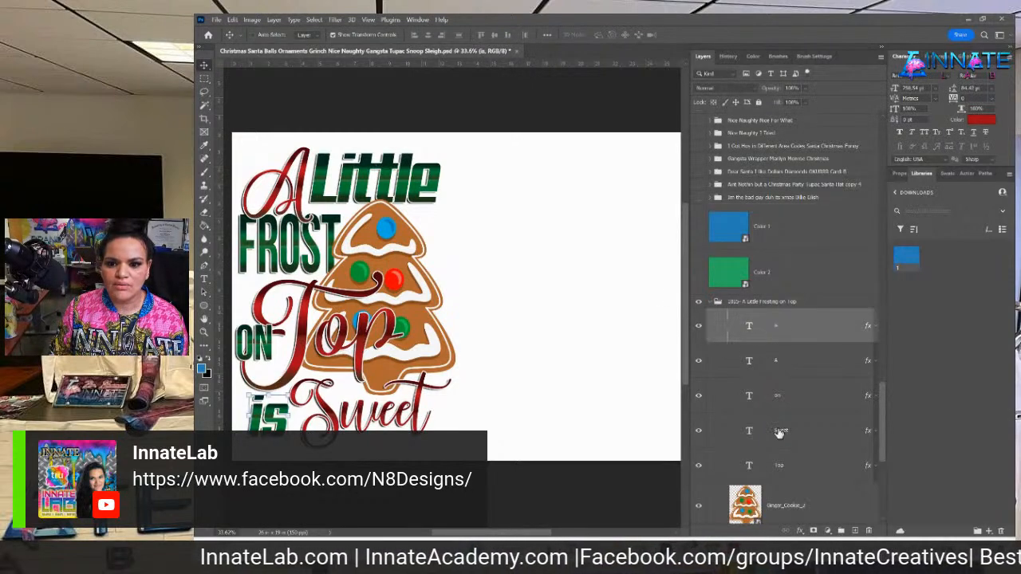
{"action": "double_click", "coordinate": [869, 329]}
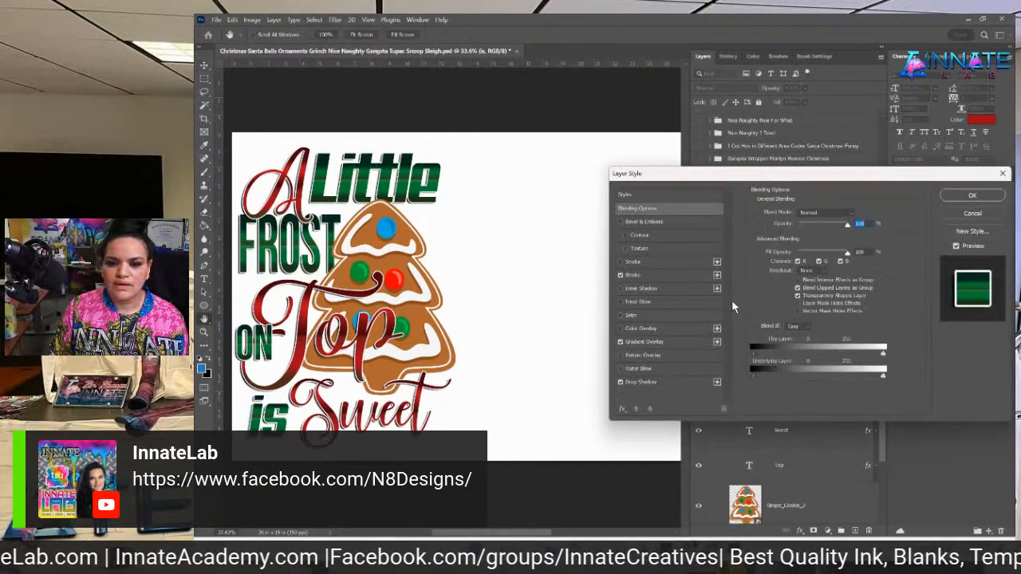
{"action": "left_click", "coordinate": [798, 288]}
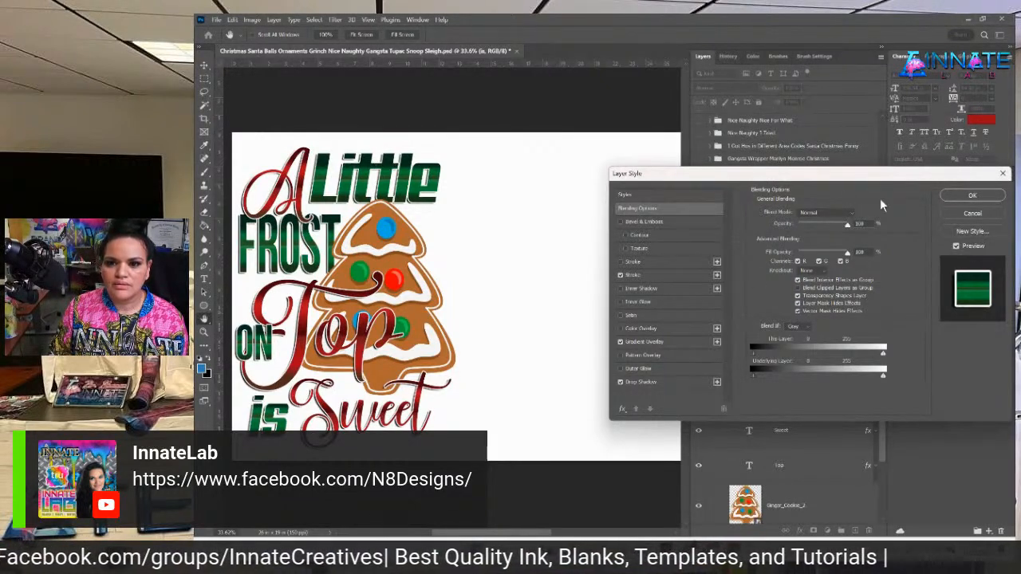
{"action": "left_click", "coordinate": [961, 198]}
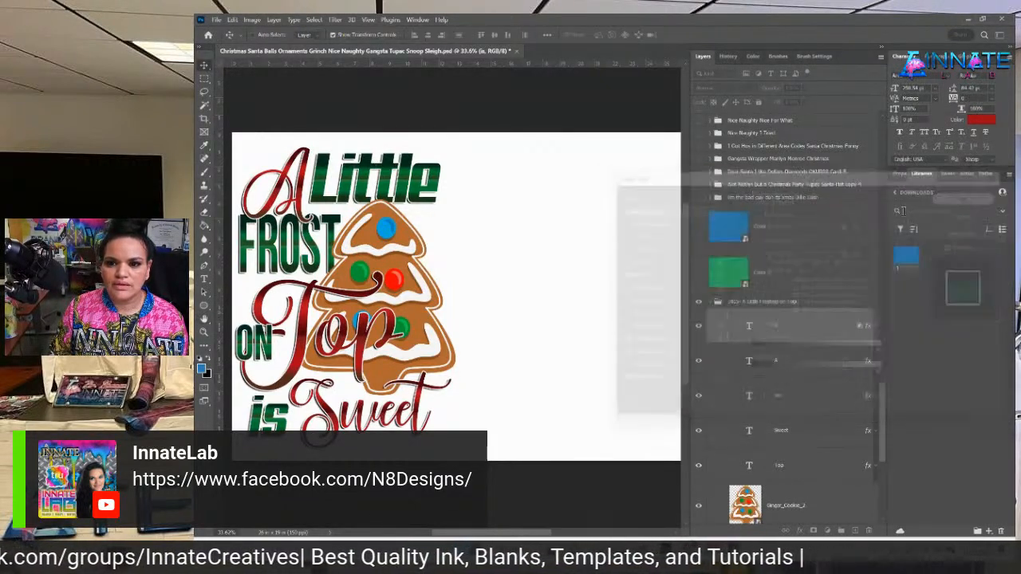
Copy the Color 1 and Color 2 layers above the "is" text layer, clip both to it and show Color 1.
{"action": "left_click", "coordinate": [791, 230]}
{"action": "left_click", "coordinate": [804, 273], "text": "shift"}
{"action": "left_click_drag", "start_coordinate": [805, 272], "coordinate": [794, 315]}
{"action": "right_click", "coordinate": [808, 345]}
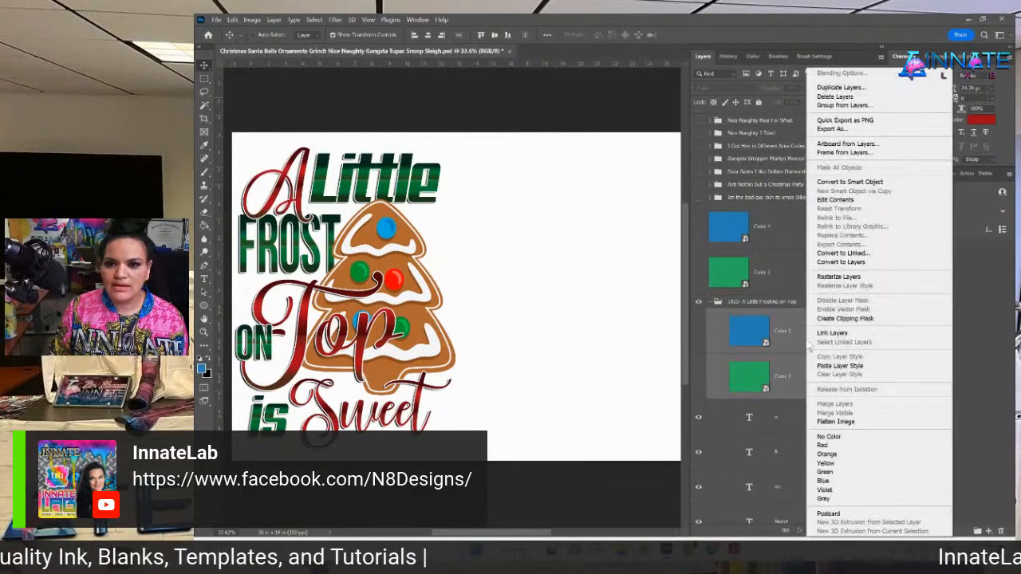
{"action": "left_click", "coordinate": [854, 319]}
{"action": "scroll", "coordinate": [778, 371], "scroll_direction": "down", "scroll_amount": 2}
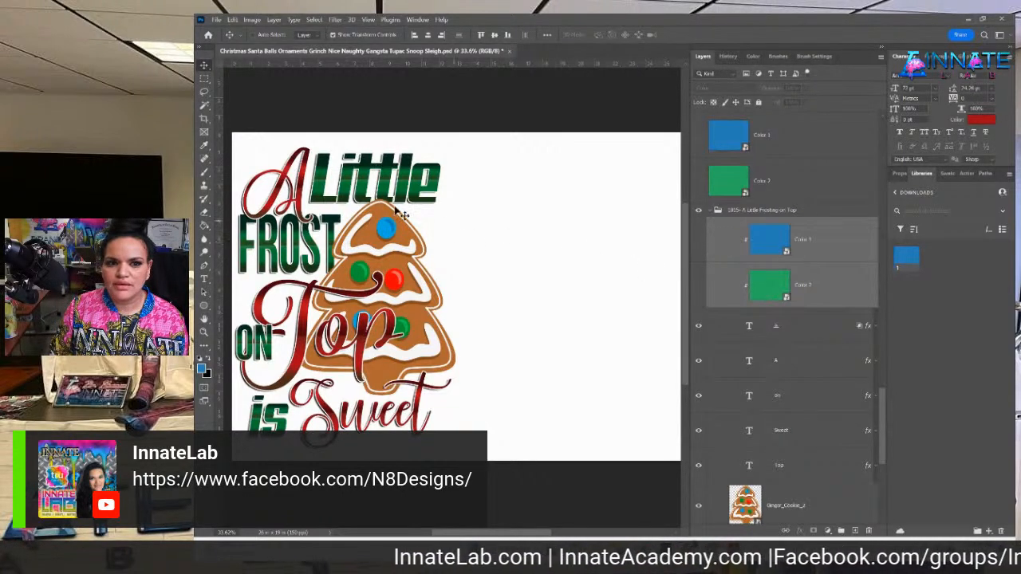
{"action": "left_click", "coordinate": [697, 242]}
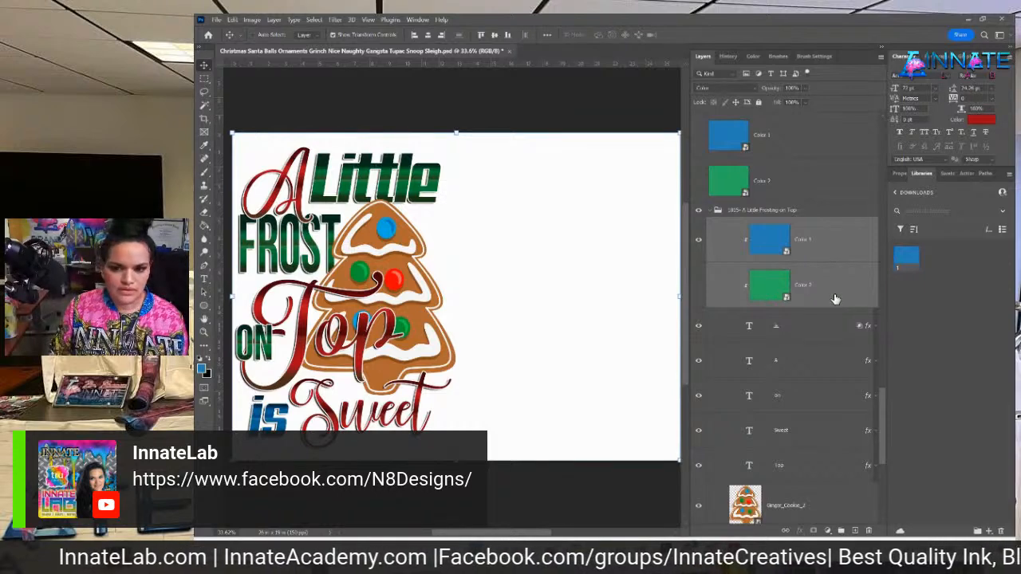
Copy the "is" layer's style and paste it onto the "A", "on", "Sweet" and "Top" text layers.
{"action": "left_click", "coordinate": [824, 324]}
{"action": "right_click", "coordinate": [824, 324]}
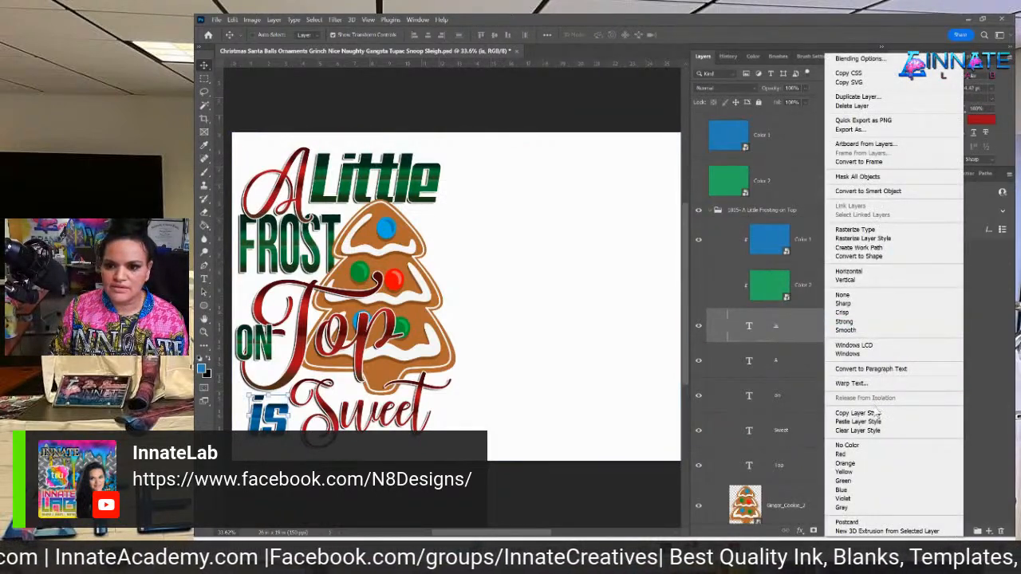
{"action": "left_click", "coordinate": [833, 365]}
{"action": "left_click", "coordinate": [833, 363]}
{"action": "left_click", "coordinate": [814, 475], "text": "shift"}
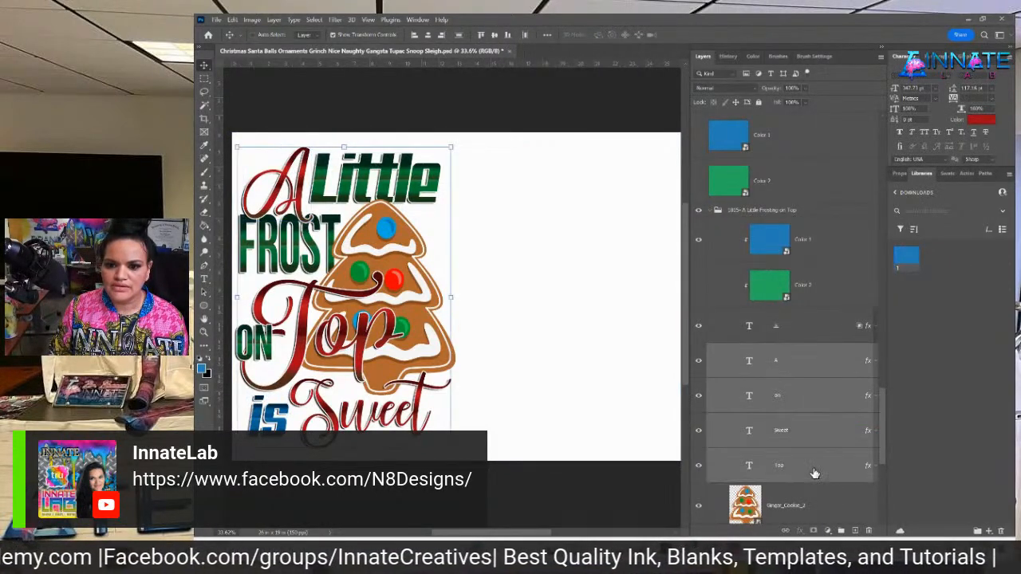
{"action": "right_click", "coordinate": [814, 476]}
{"action": "left_click", "coordinate": [863, 423]}
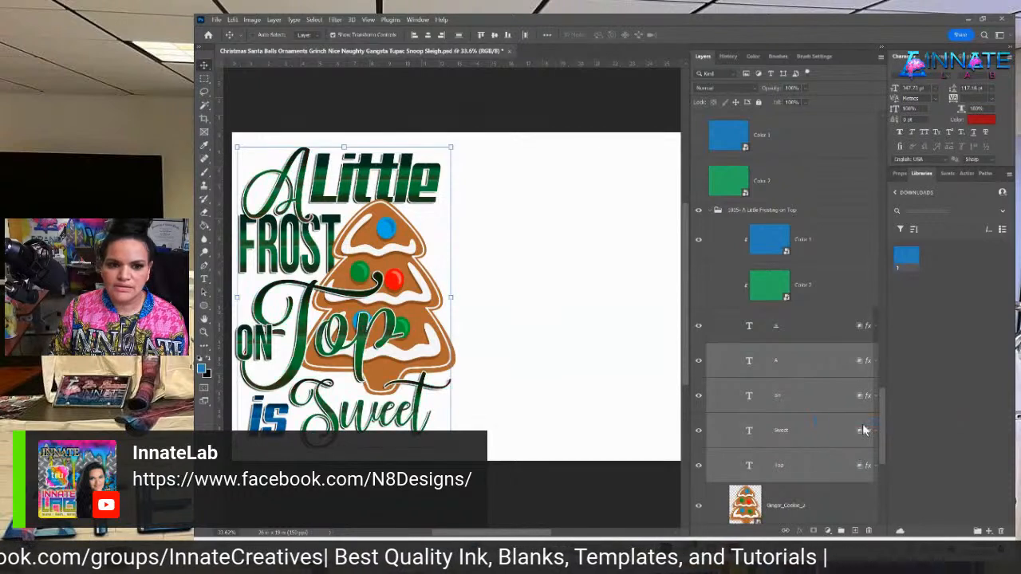
Duplicate the clipped Color 1 and Color 2 layers above the "A" text layer and clip the copies to it.
{"action": "scroll", "coordinate": [827, 170], "scroll_direction": "down", "scroll_amount": 2}
{"action": "left_click", "coordinate": [826, 170]}
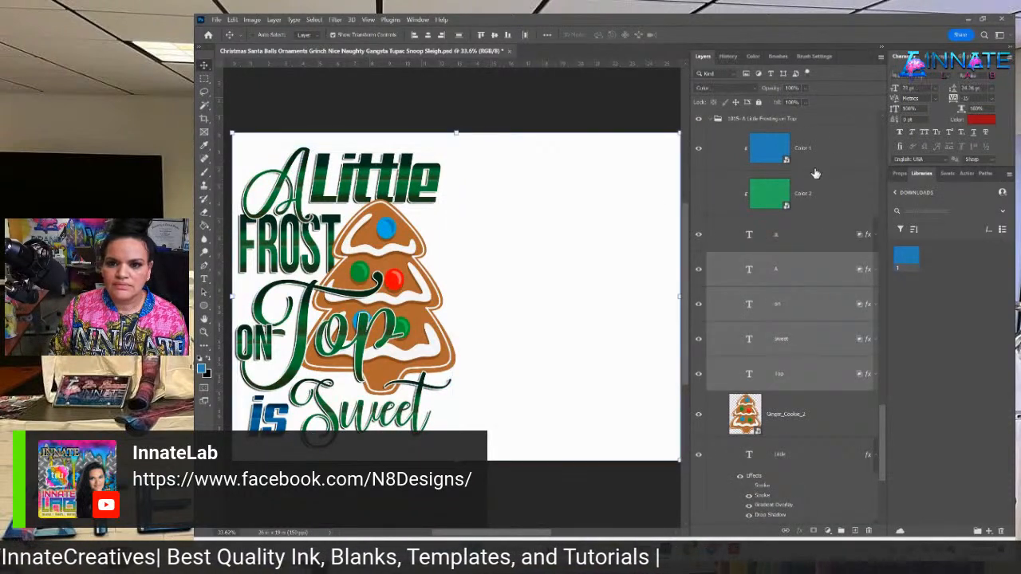
{"action": "left_click", "coordinate": [828, 200], "text": "shift"}
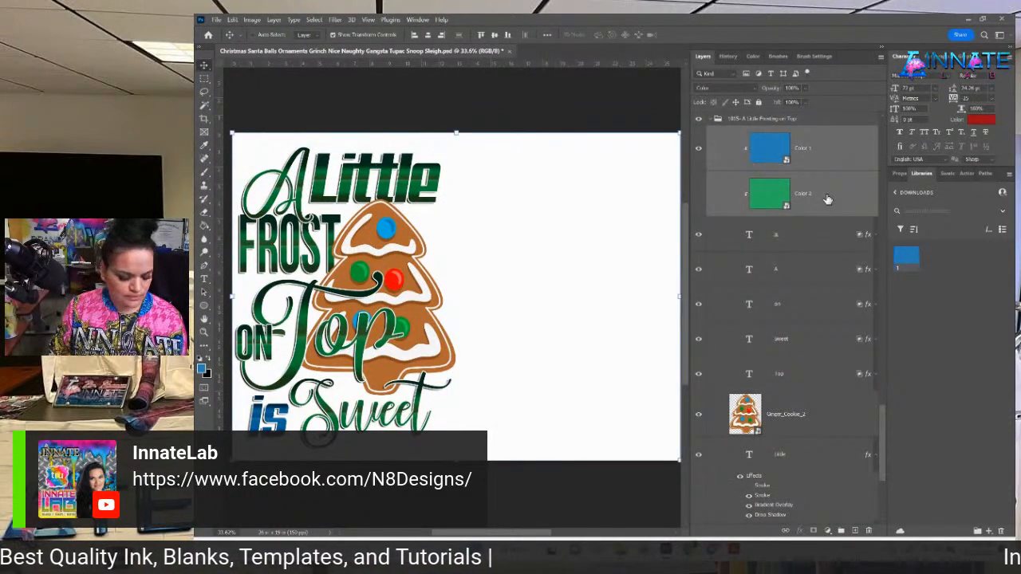
{"action": "left_click_drag", "start_coordinate": [829, 200], "coordinate": [817, 245]}
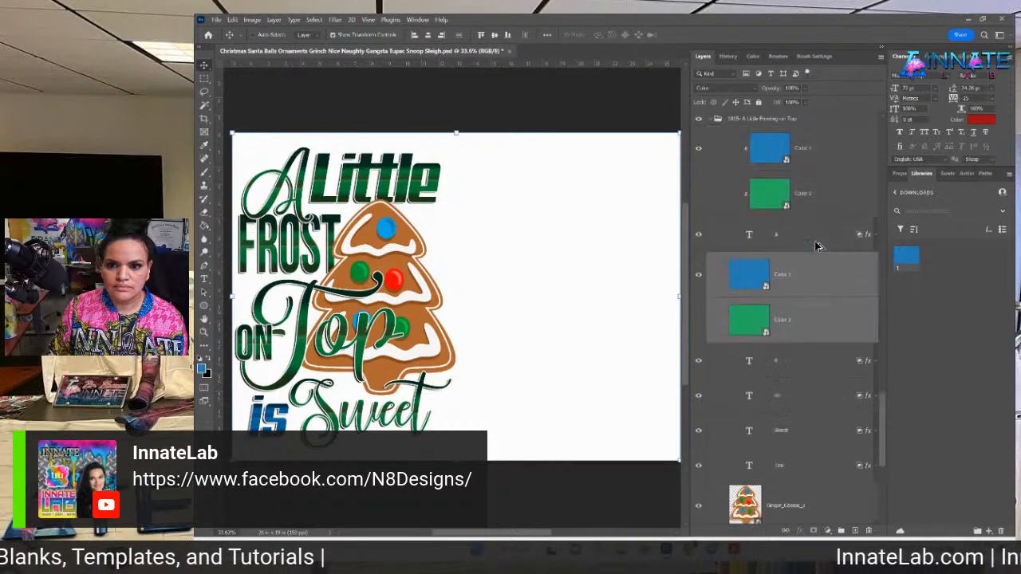
{"action": "right_click", "coordinate": [799, 285]}
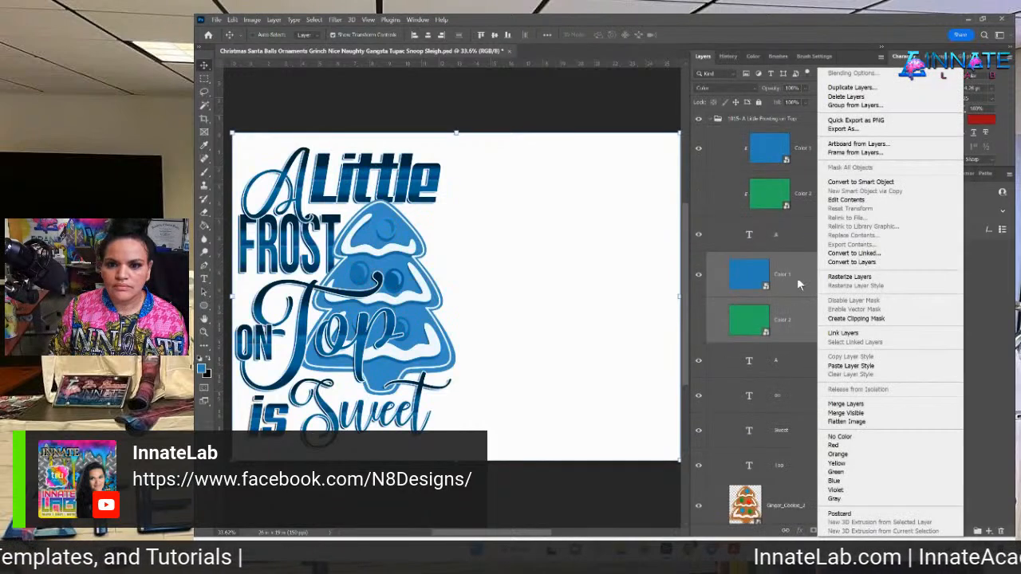
{"action": "left_click", "coordinate": [846, 318]}
{"action": "scroll", "coordinate": [837, 316], "scroll_direction": "down", "scroll_amount": 2}
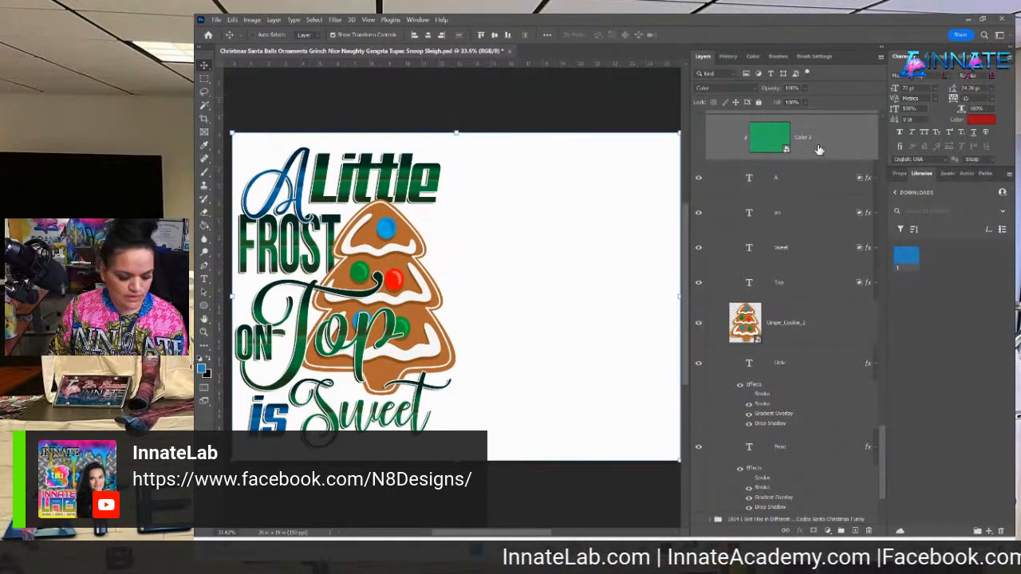
Duplicate the clipped Color 1 and Color 2 layers above the "on" and "Sweet" text layers and clip each pair to its text.
{"action": "left_click_drag", "start_coordinate": [818, 152], "coordinate": [810, 208]}
{"action": "right_click", "coordinate": [816, 239]}
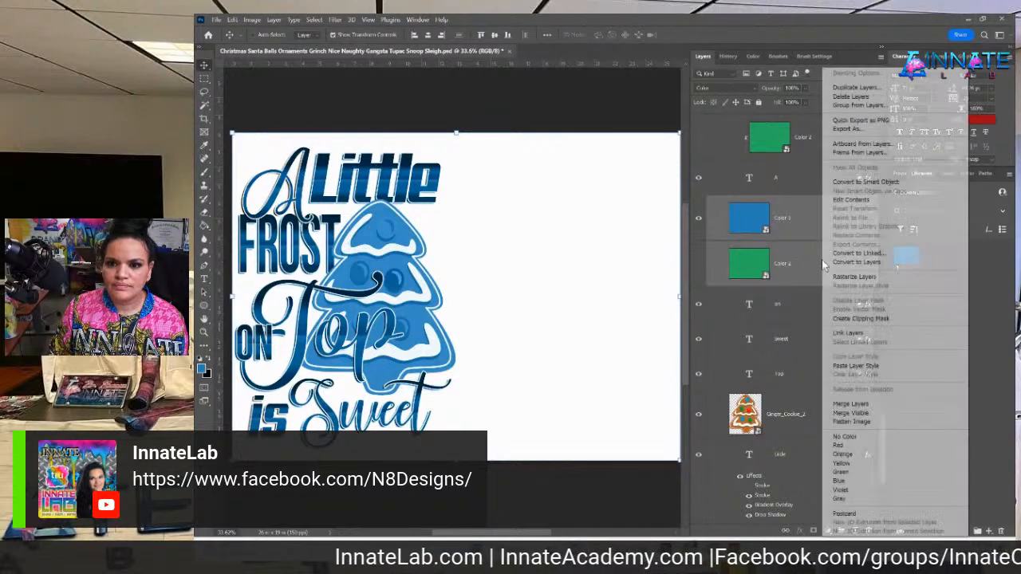
{"action": "left_click", "coordinate": [872, 319]}
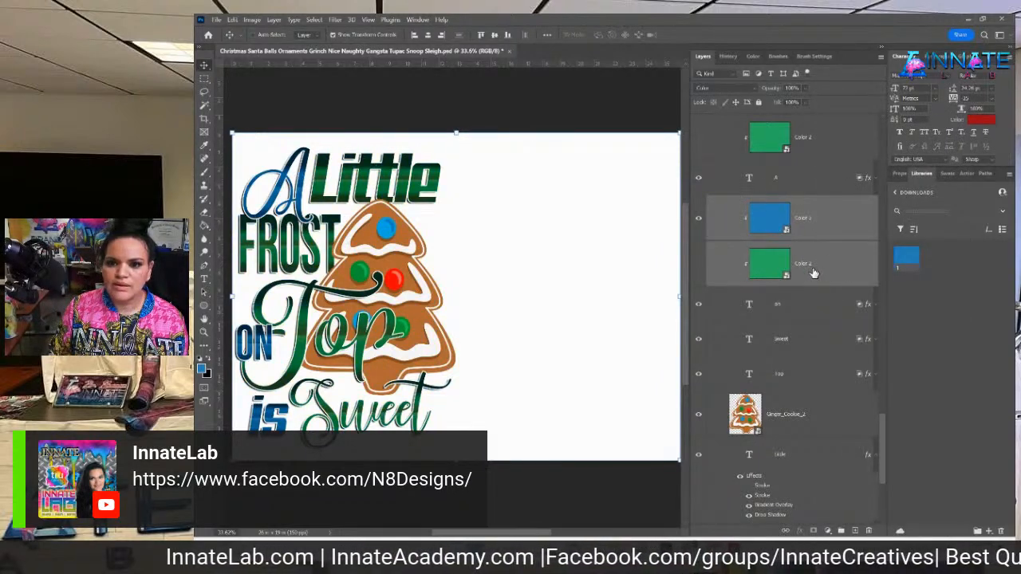
{"action": "left_click_drag", "start_coordinate": [814, 274], "coordinate": [803, 338]}
{"action": "scroll", "coordinate": [802, 355], "scroll_direction": "down", "scroll_amount": 3}
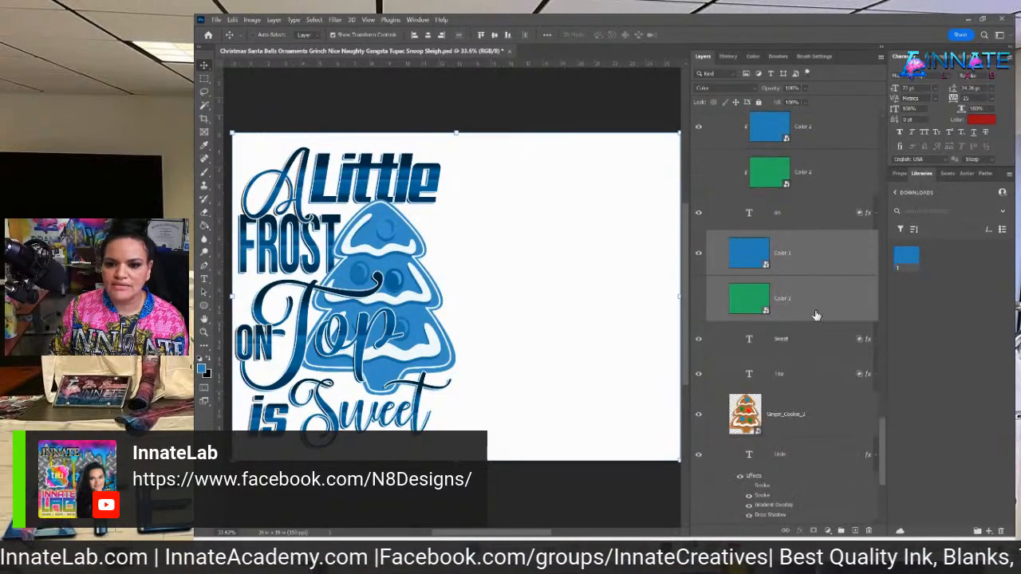
{"action": "right_click", "coordinate": [817, 306]}
{"action": "left_click", "coordinate": [822, 320]}
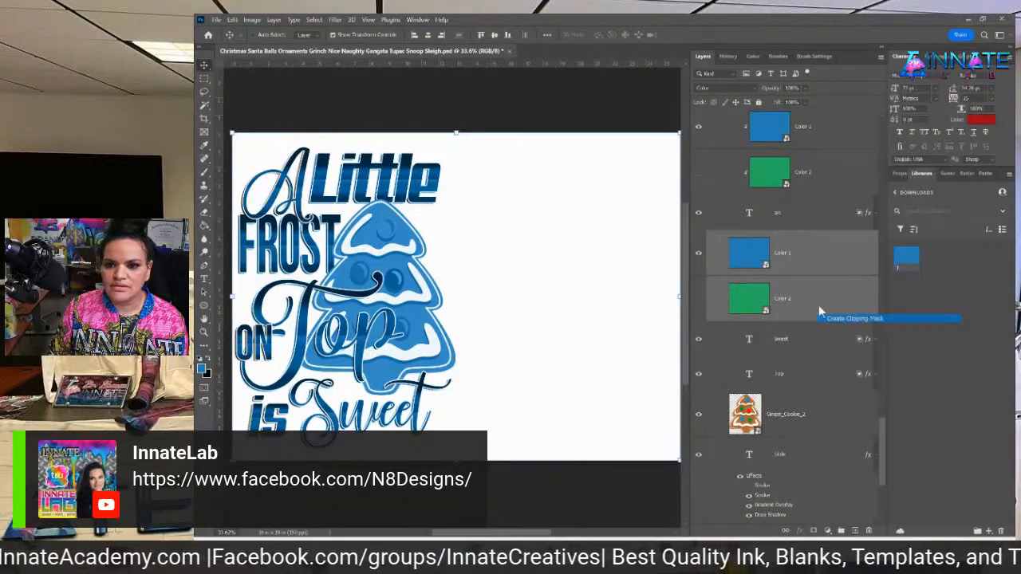
Duplicate the Color 1 and Color 2 layers above the "Top" text layer and clip the copies to it.
{"action": "left_click_drag", "start_coordinate": [811, 308], "coordinate": [814, 385]}
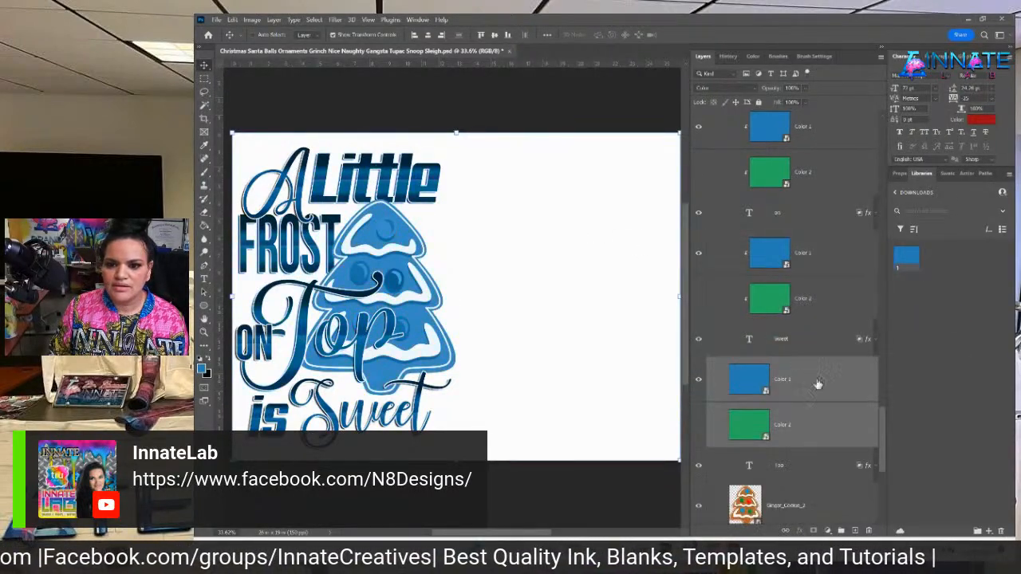
{"action": "right_click", "coordinate": [813, 386]}
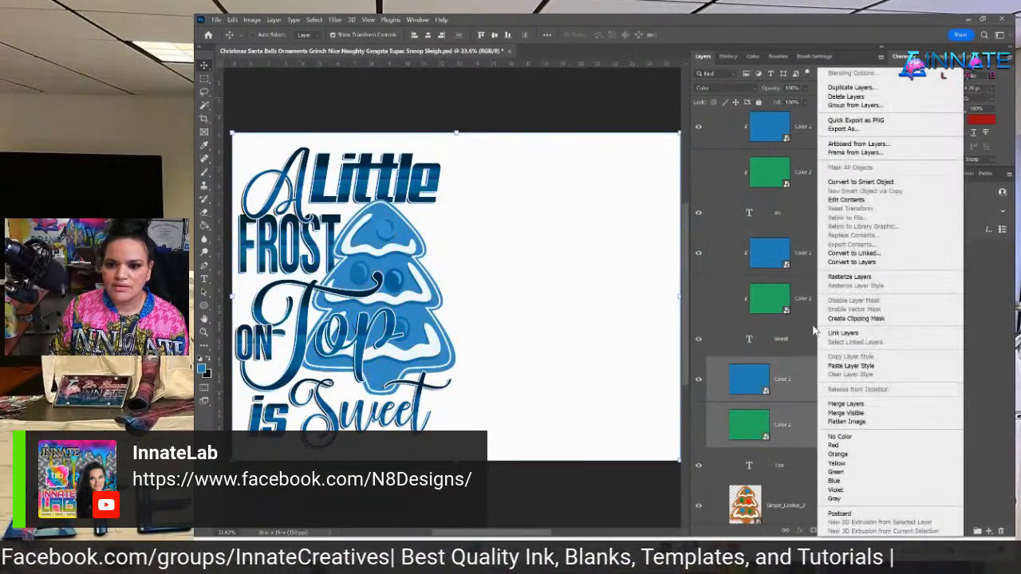
{"action": "left_click", "coordinate": [848, 366]}
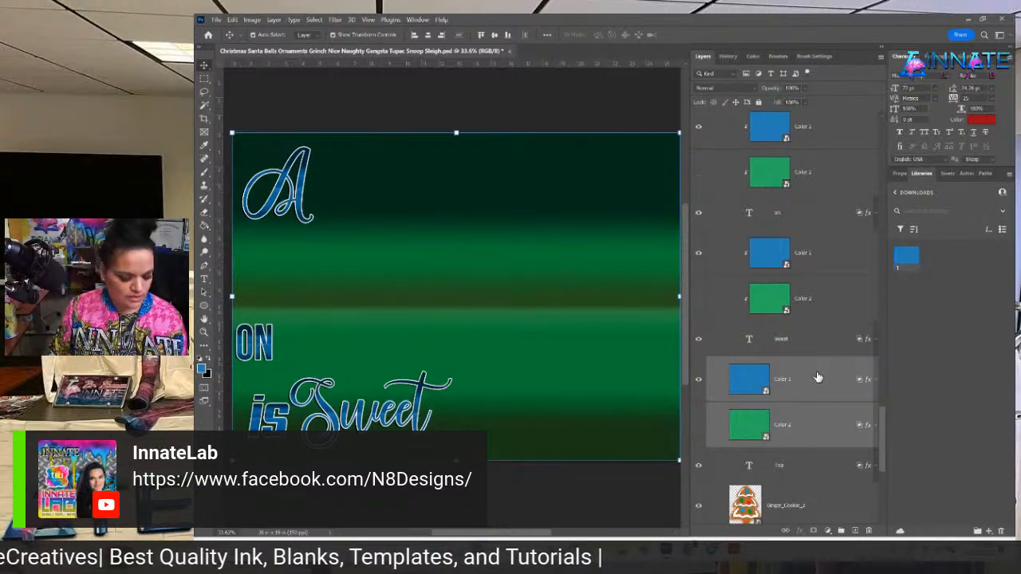
{"action": "right_click", "coordinate": [811, 381]}
{"action": "left_click", "coordinate": [833, 320]}
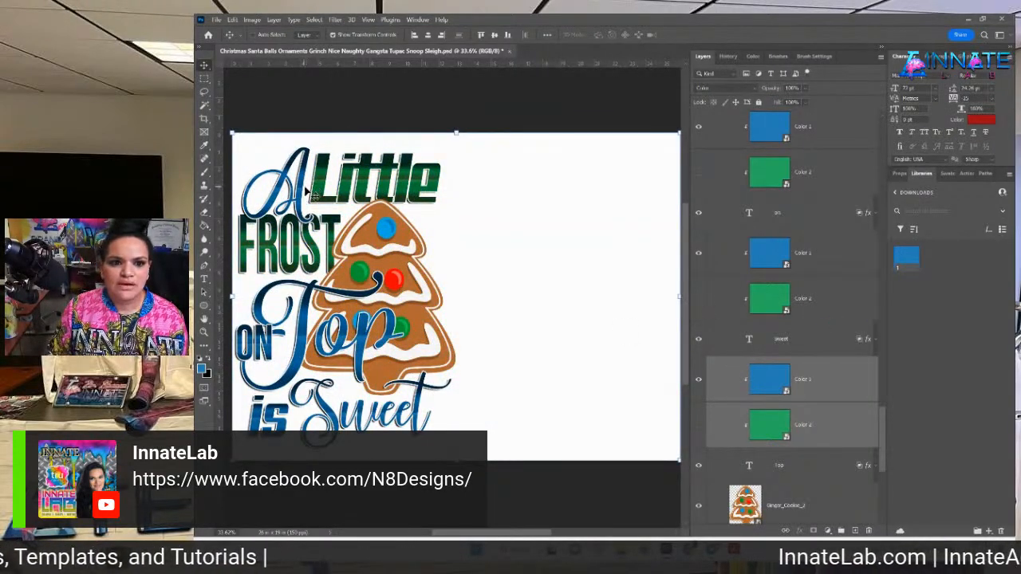
Duplicate the clipped Color 1 and Color 2 layers from the "Top" text to directly above the "Little" text layer.
{"action": "right_click", "coordinate": [406, 189]}
{"action": "left_click", "coordinate": [422, 201]}
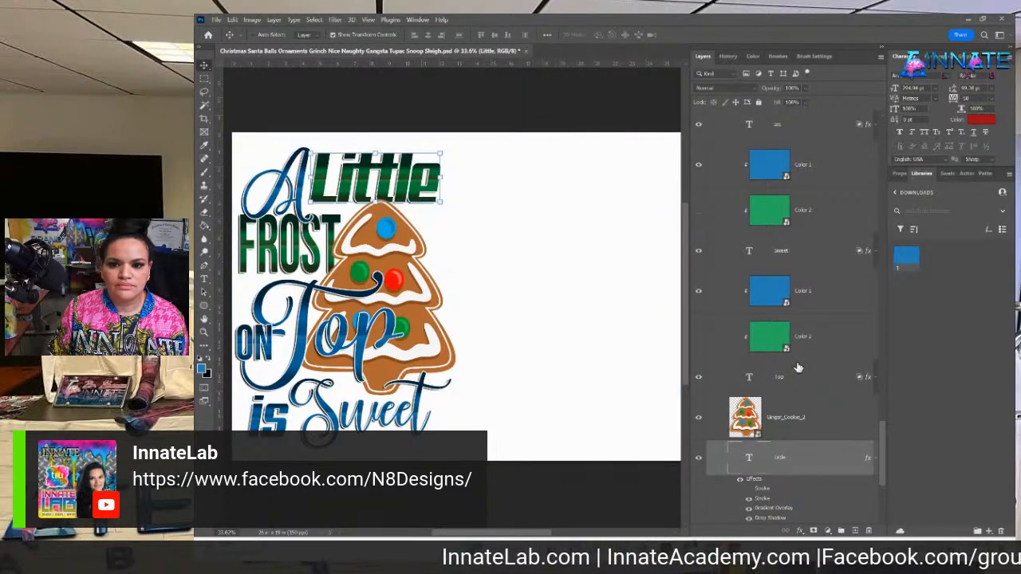
{"action": "scroll", "coordinate": [798, 367], "scroll_direction": "down", "scroll_amount": 3}
{"action": "scroll", "coordinate": [798, 367], "scroll_direction": "up", "scroll_amount": 3}
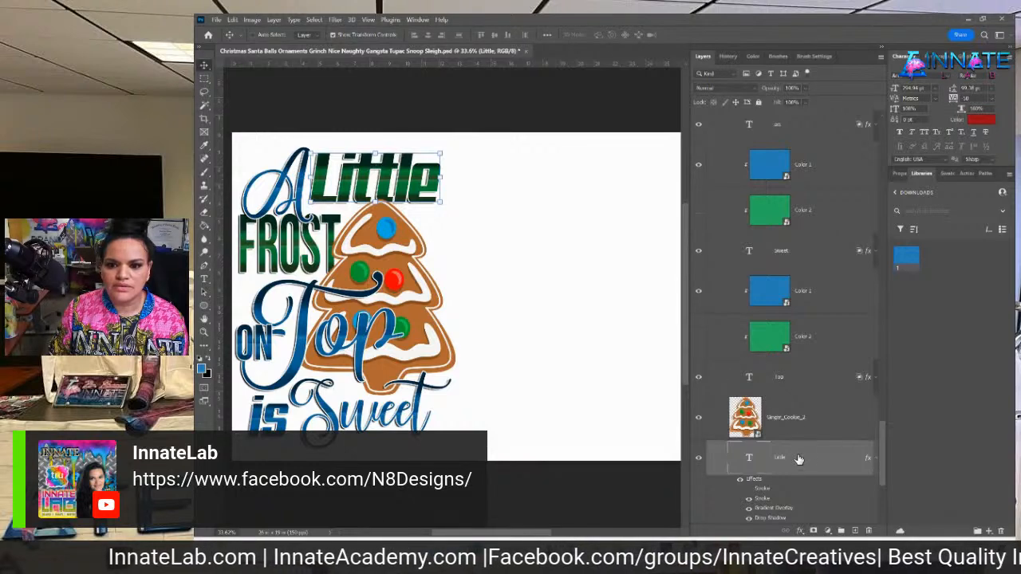
{"action": "left_click", "coordinate": [820, 293]}
{"action": "left_click", "coordinate": [818, 342], "text": "shift"}
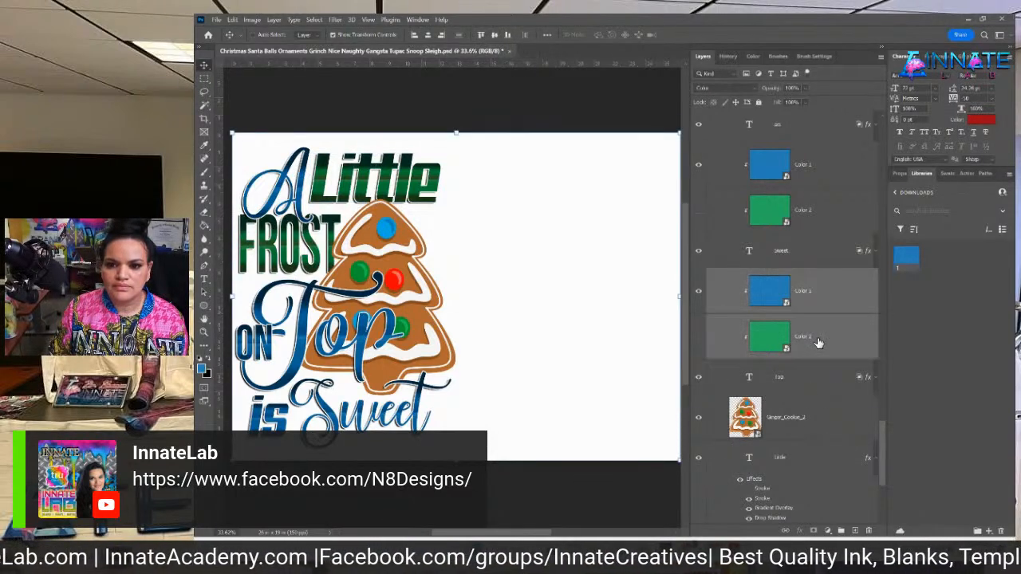
{"action": "left_click_drag", "start_coordinate": [818, 342], "coordinate": [802, 449]}
{"action": "scroll", "coordinate": [790, 398], "scroll_direction": "down", "scroll_amount": 3}
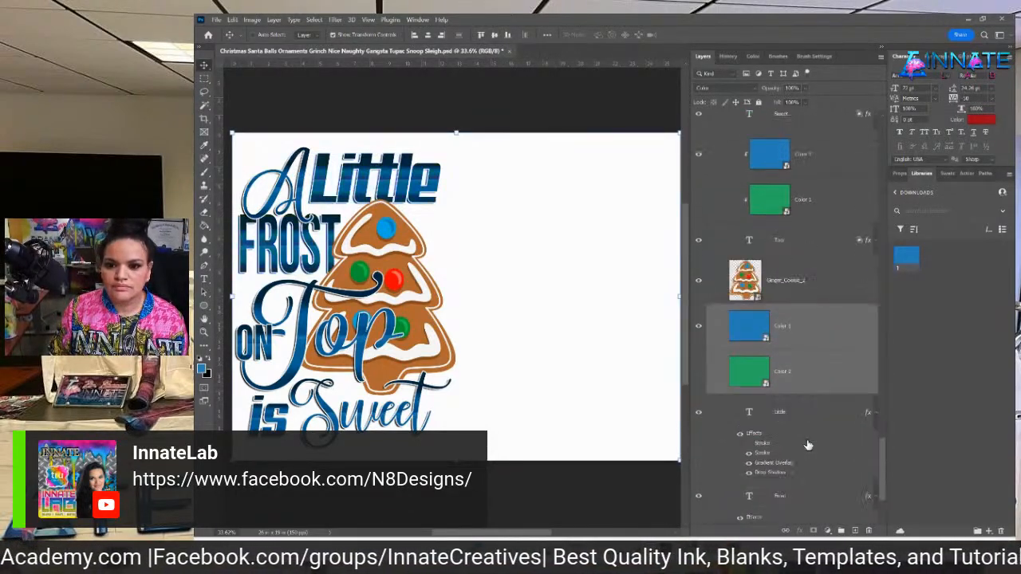
Hide Color 1 and show Color 2 above the "Little" text layer, and clip both color layers to it.
{"action": "left_click", "coordinate": [699, 281]}
{"action": "left_click", "coordinate": [699, 326]}
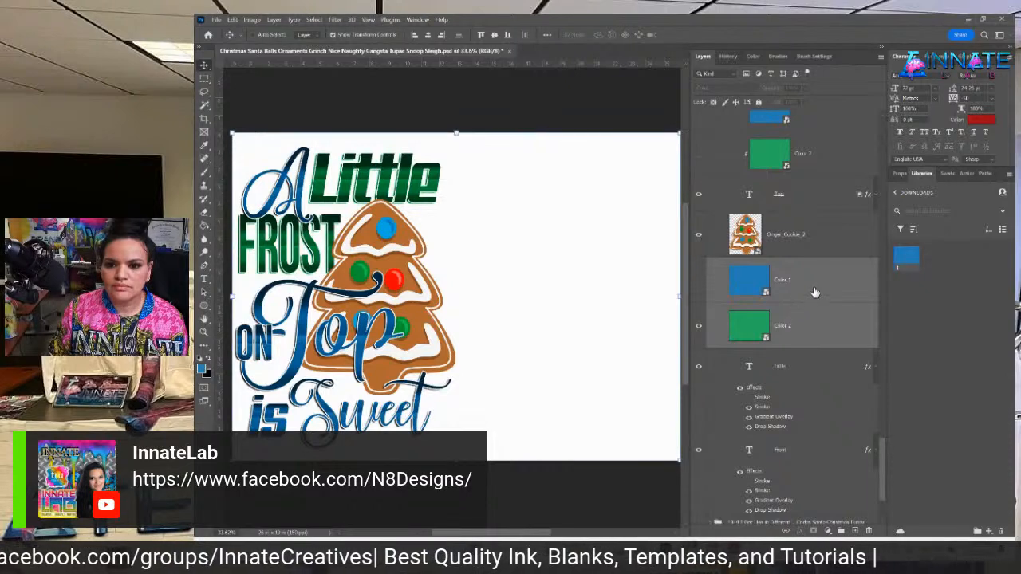
{"action": "right_click", "coordinate": [816, 293]}
{"action": "left_click", "coordinate": [876, 318]}
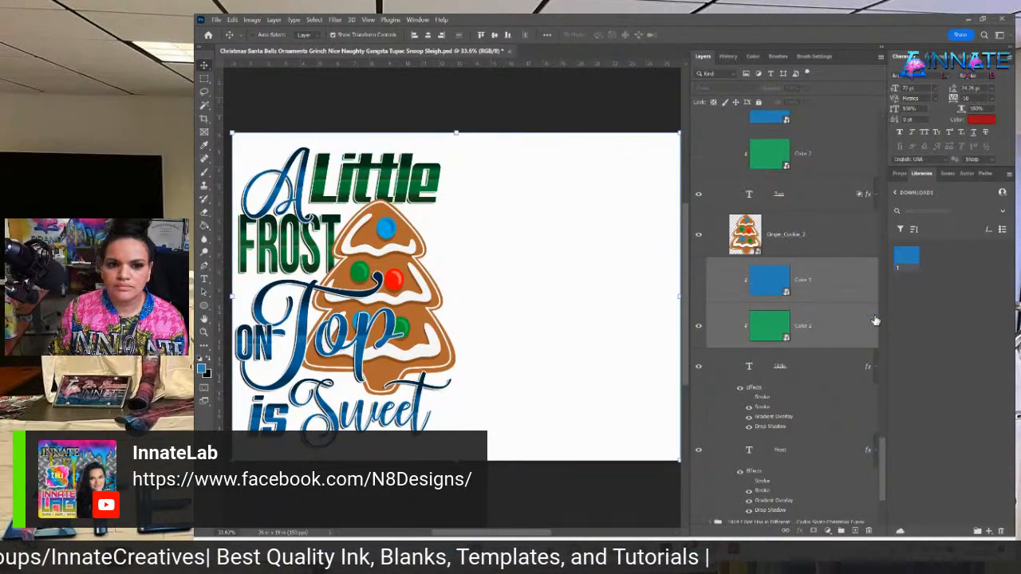
Collapse the effects lists of the "Little" and "Frost" text layers and paste the copied layer style onto both.
{"action": "right_click", "coordinate": [809, 373]}
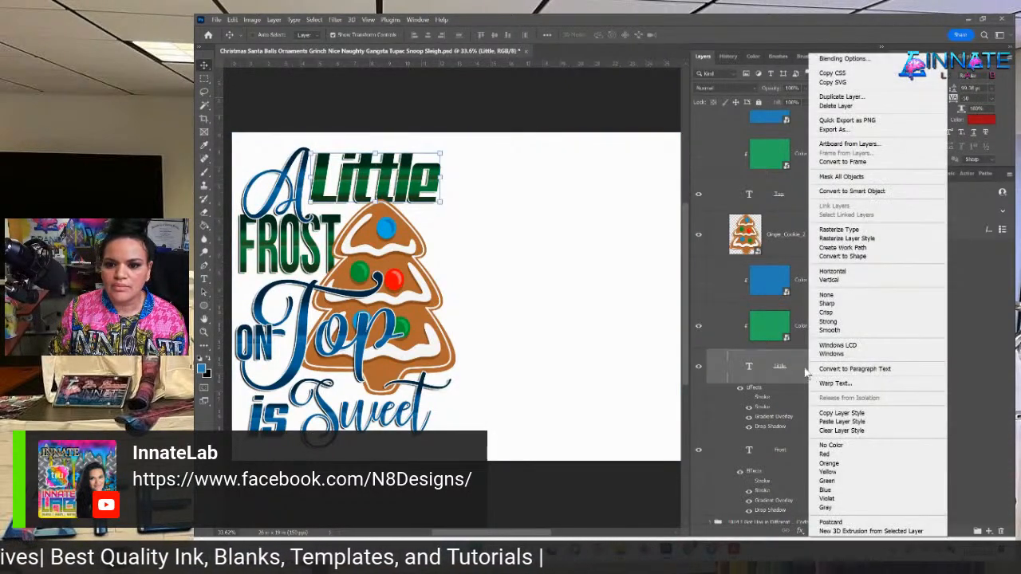
{"action": "left_click", "coordinate": [851, 389]}
{"action": "left_click", "coordinate": [877, 369]}
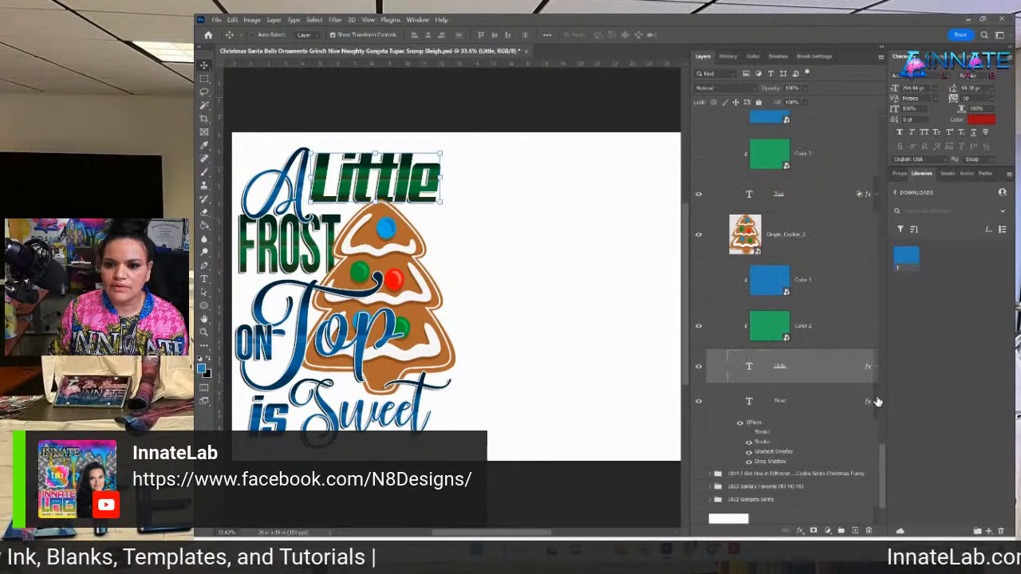
{"action": "left_click", "coordinate": [877, 402]}
{"action": "left_click", "coordinate": [833, 404], "text": "shift"}
{"action": "right_click", "coordinate": [833, 404]}
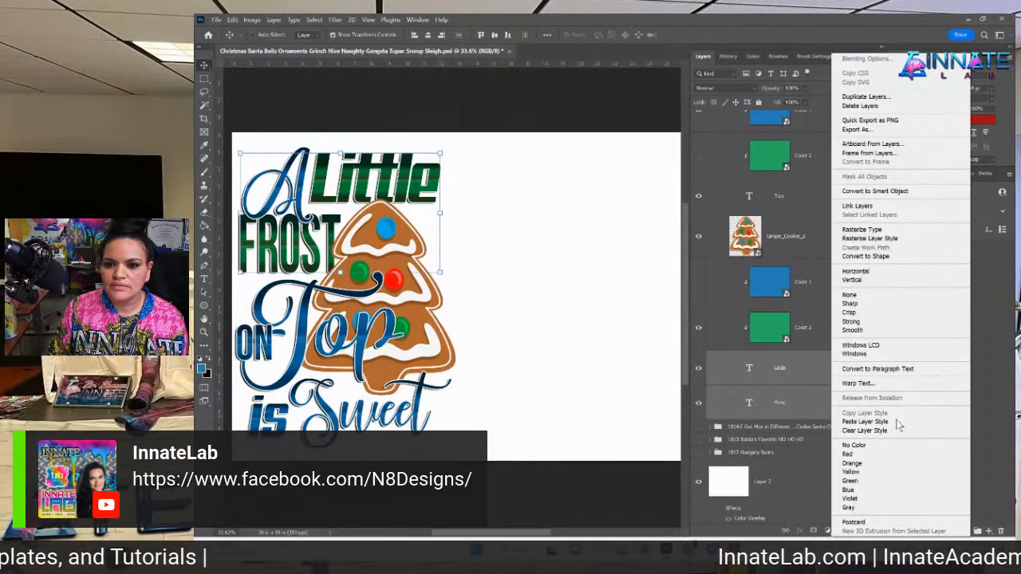
{"action": "left_click", "coordinate": [894, 423]}
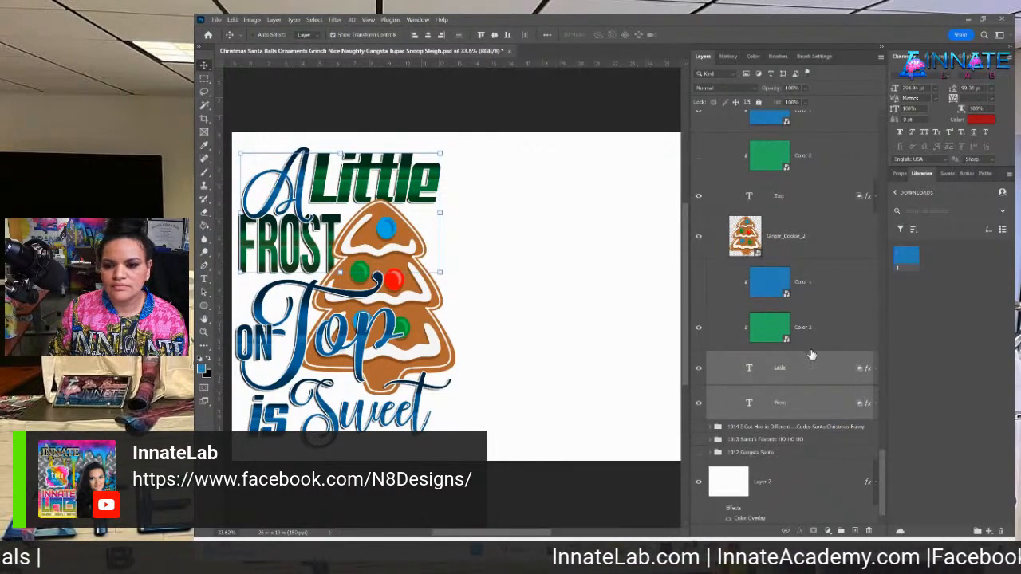
Duplicate the "Little" text's Color 1 and Color 2 layers above the "Frost" text layer and clip the copies to it.
{"action": "left_click", "coordinate": [830, 288]}
{"action": "left_click", "coordinate": [833, 335], "text": "shift"}
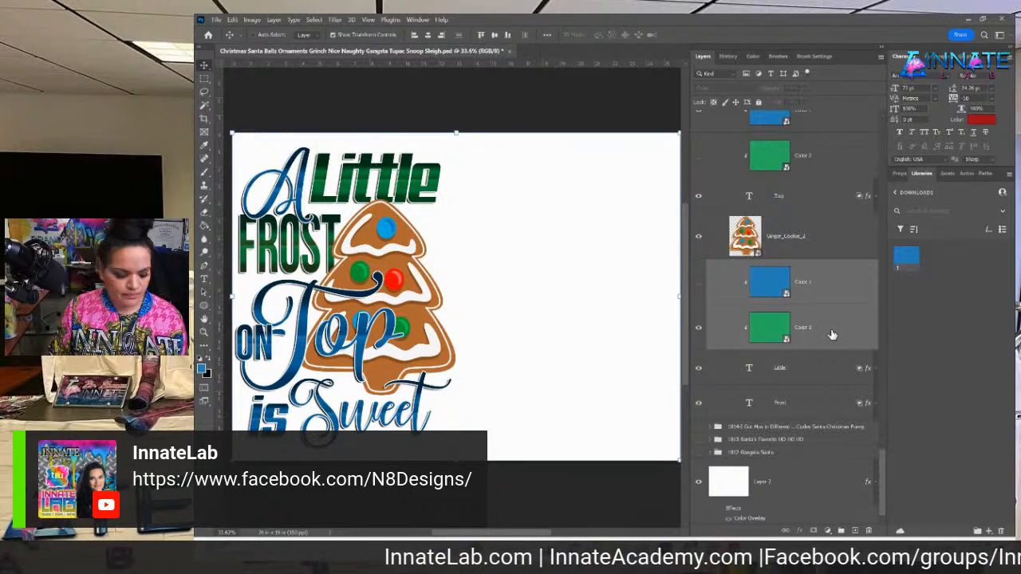
{"action": "left_click_drag", "start_coordinate": [832, 335], "coordinate": [821, 386]}
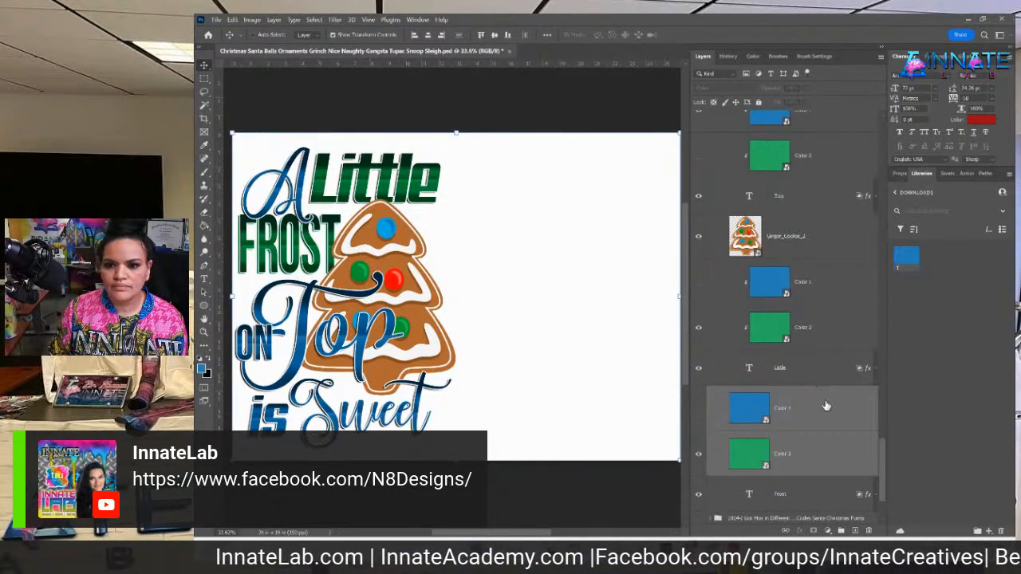
{"action": "right_click", "coordinate": [827, 407]}
{"action": "left_click", "coordinate": [858, 318]}
{"action": "scroll", "coordinate": [801, 320], "scroll_direction": "down", "scroll_amount": 2}
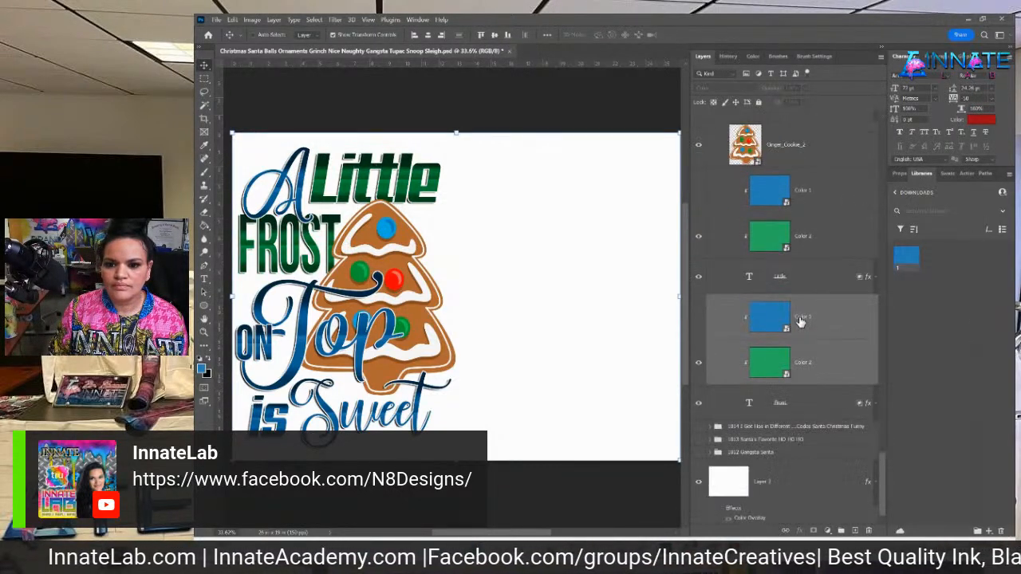
Locate the color layers clipped to the "on" text, hide Color 1 and show the green Color 2.
{"action": "left_click", "coordinate": [828, 283]}
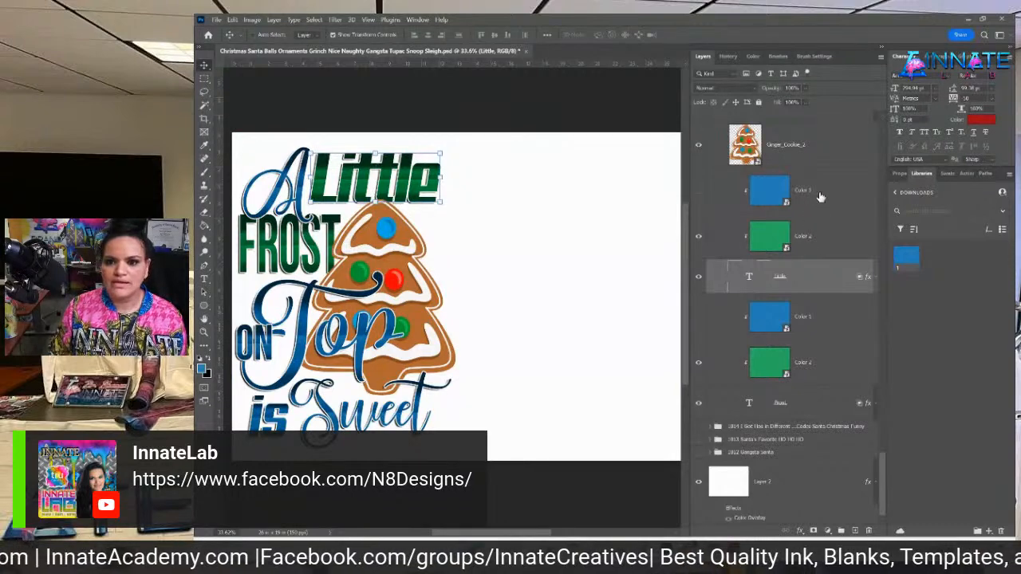
{"action": "left_click", "coordinate": [830, 242]}
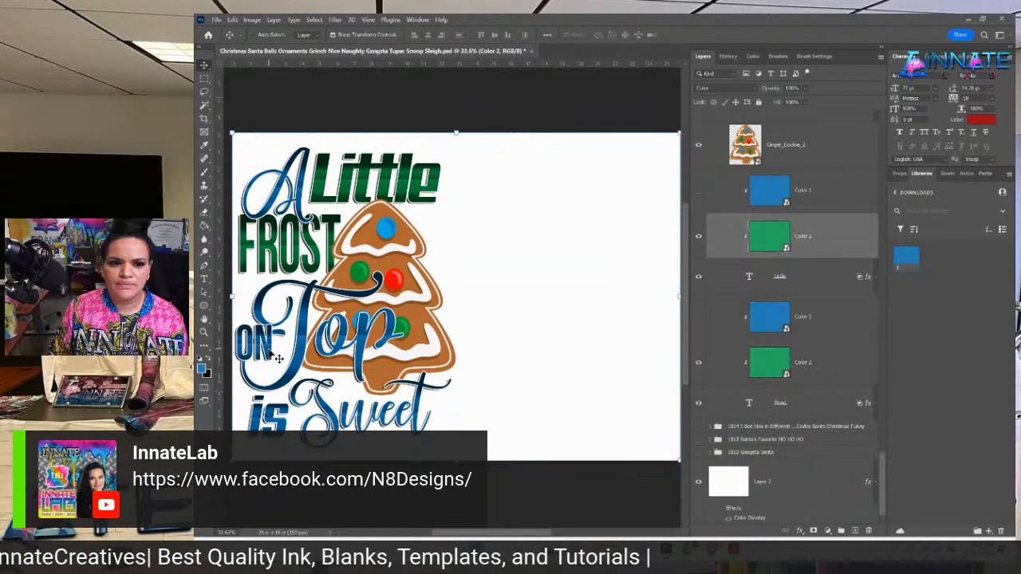
{"action": "right_click", "coordinate": [308, 342]}
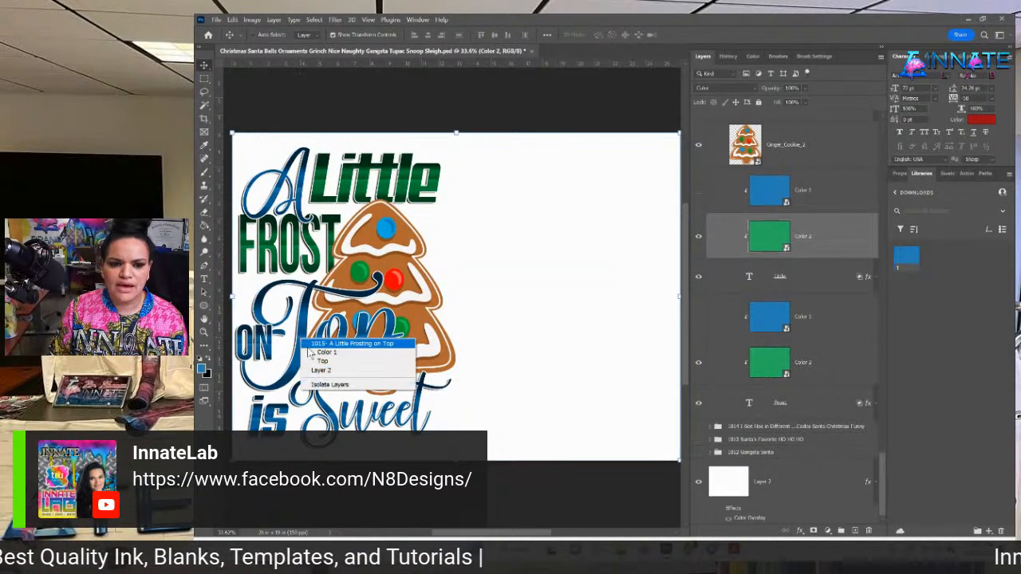
{"action": "left_click", "coordinate": [312, 351]}
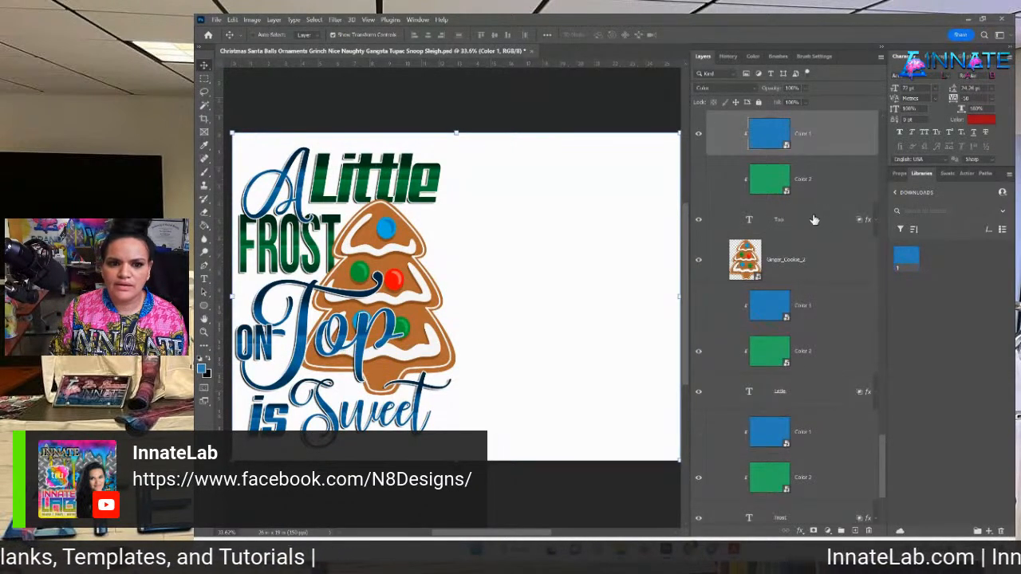
{"action": "right_click", "coordinate": [270, 349]}
{"action": "left_click", "coordinate": [295, 369]}
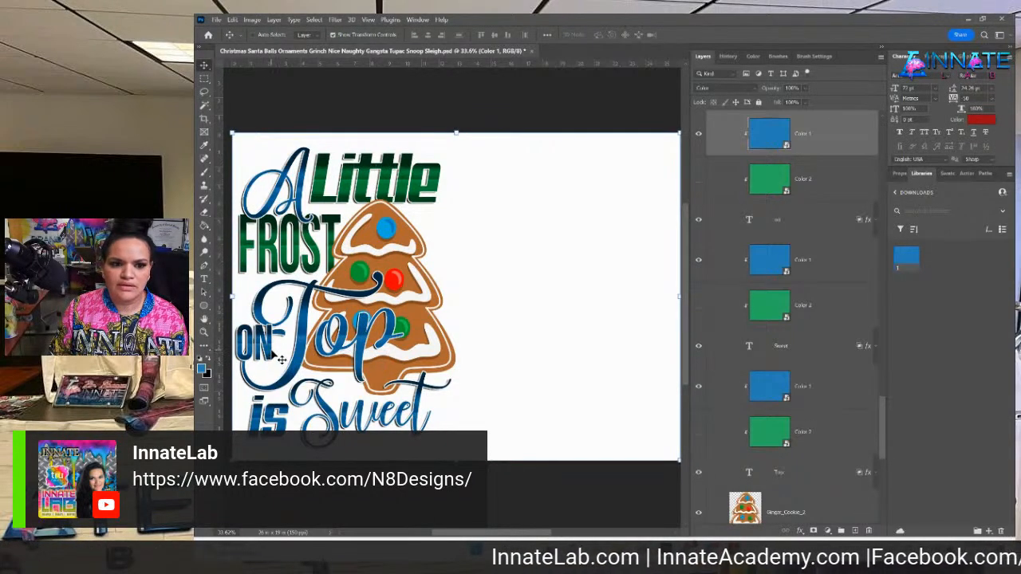
{"action": "right_click", "coordinate": [271, 349]}
{"action": "left_click", "coordinate": [297, 358]}
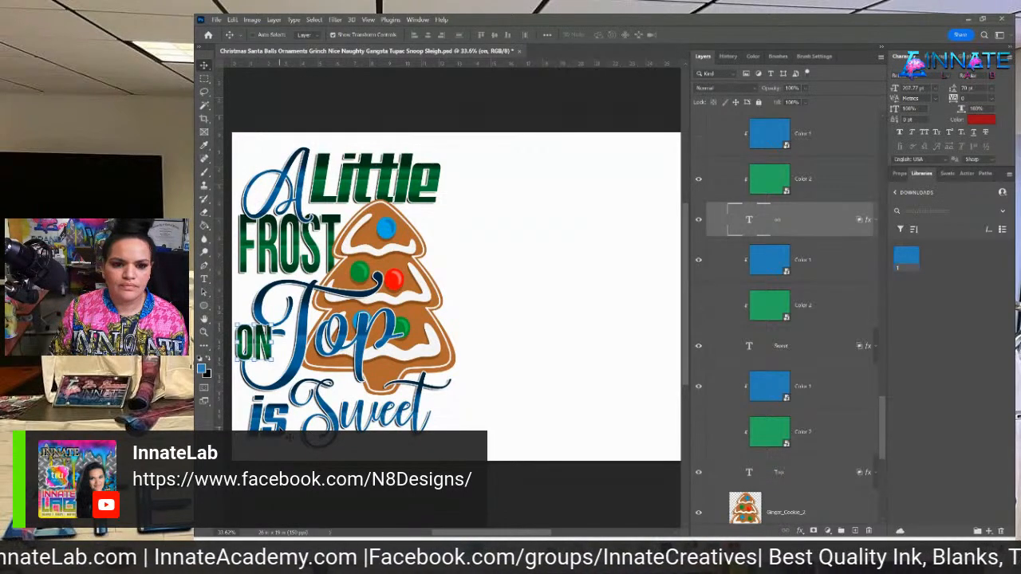
Locate the color layers clipped to the "Sweet" text, hide Color 1 and show the green Color 2.
{"action": "right_click", "coordinate": [340, 415]}
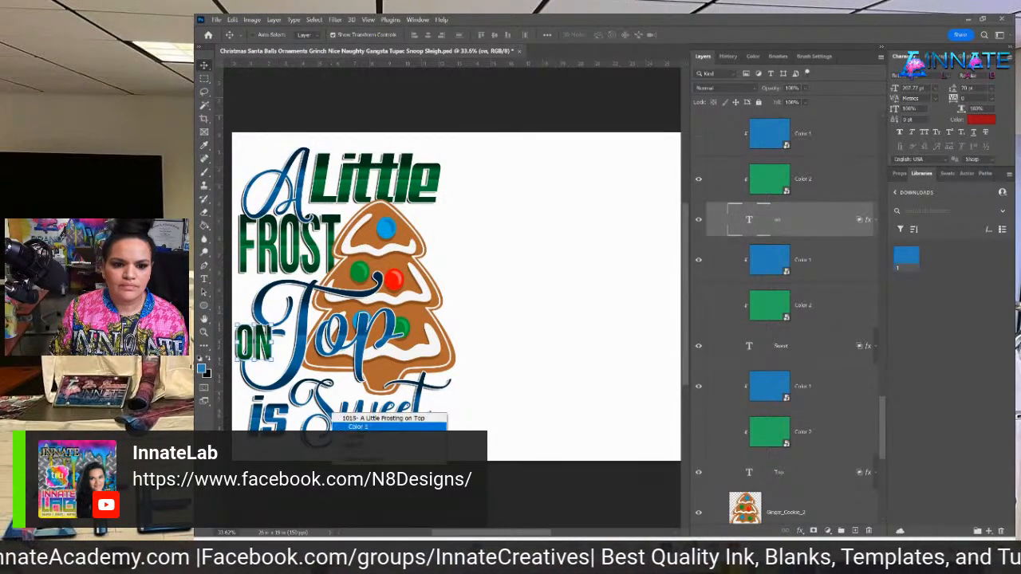
{"action": "left_click", "coordinate": [359, 436]}
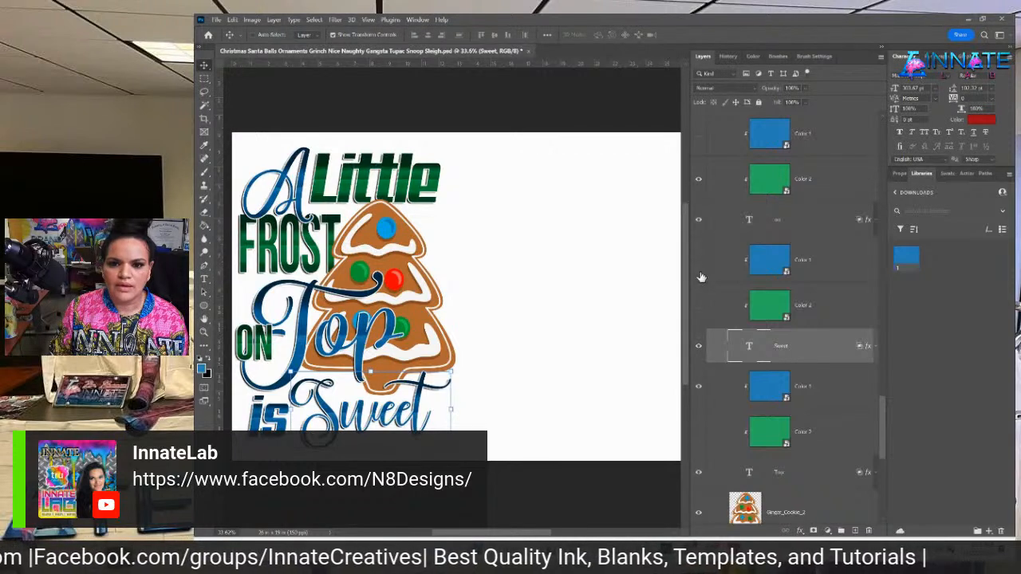
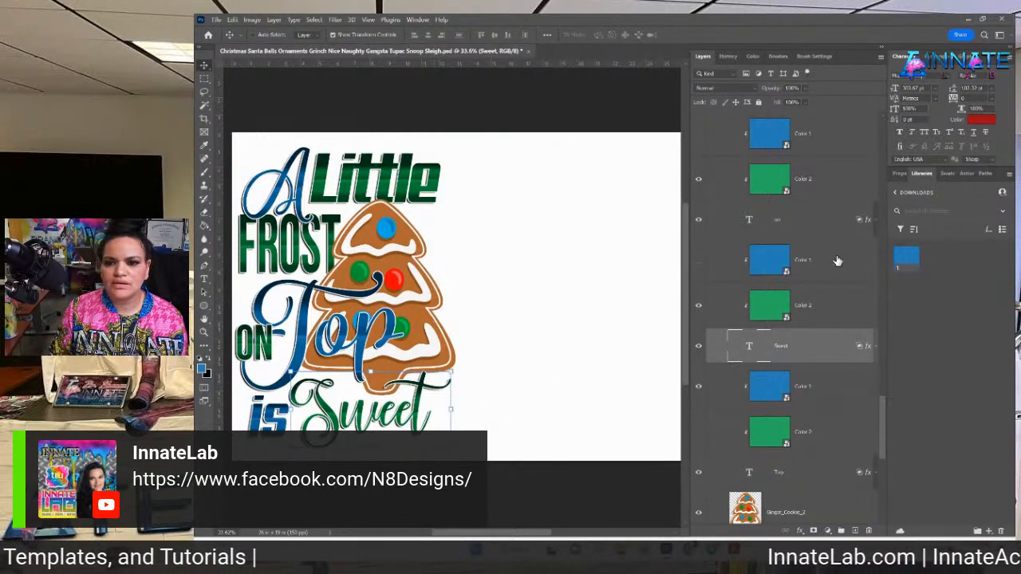
{"action": "left_click", "coordinate": [823, 193]}
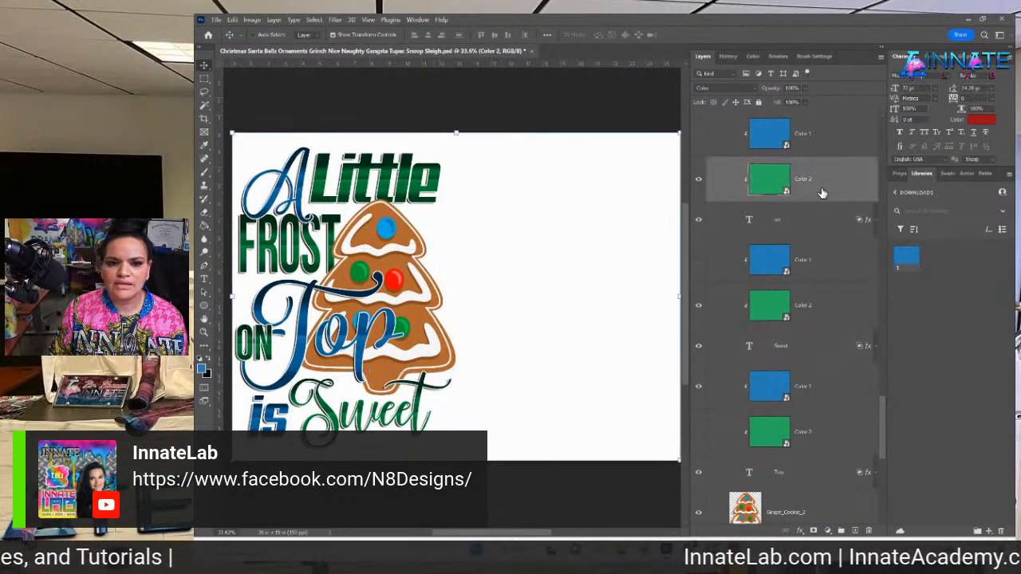
{"action": "left_click", "coordinate": [821, 230]}
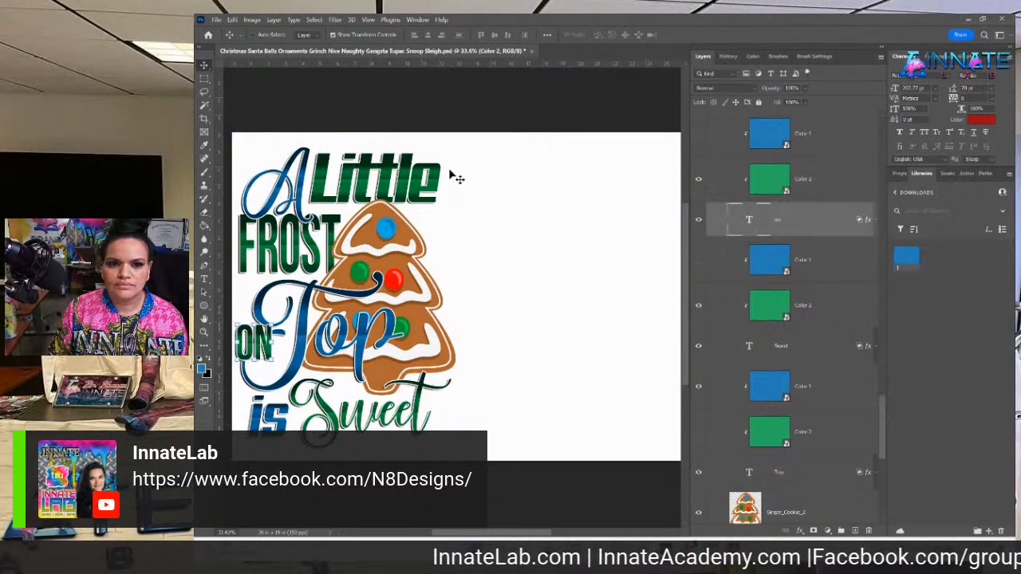
Add a light grey e7e7e7 Color Overlay with the Overlay blend mode to the "Little" text layer.
{"action": "right_click", "coordinate": [423, 194]}
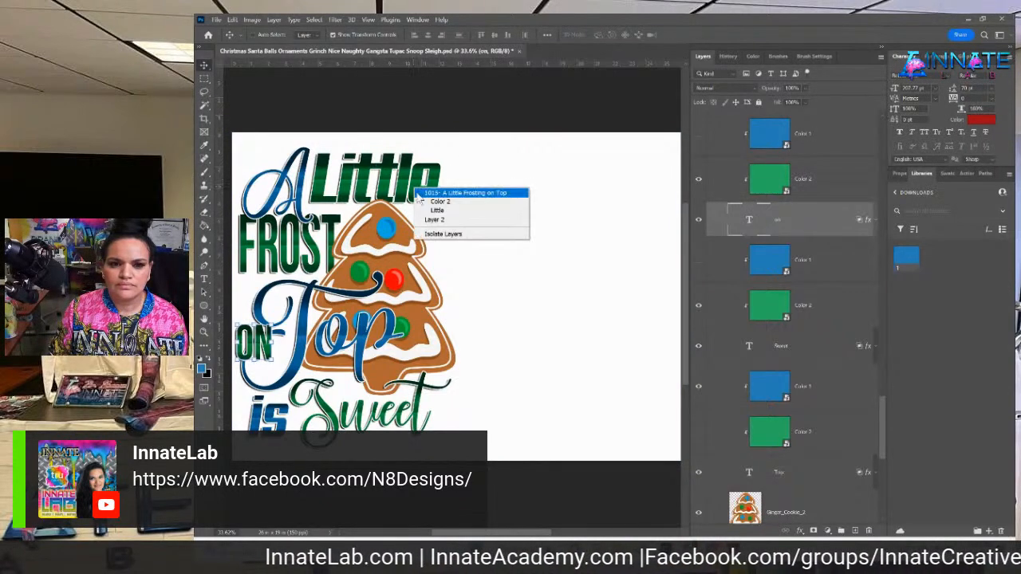
{"action": "left_click", "coordinate": [431, 209]}
{"action": "scroll", "coordinate": [796, 437], "scroll_direction": "down", "scroll_amount": 4}
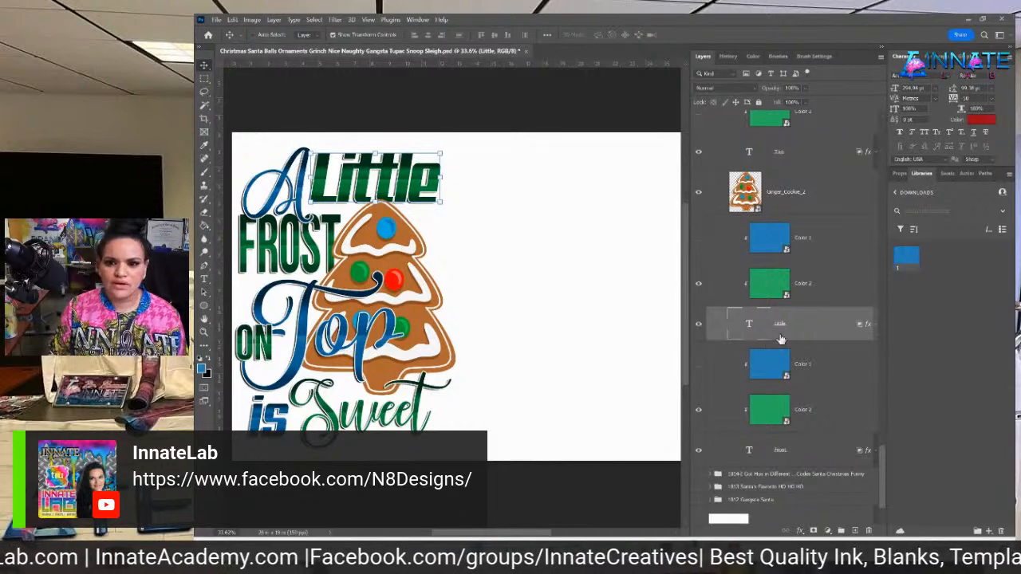
{"action": "double_click", "coordinate": [868, 326]}
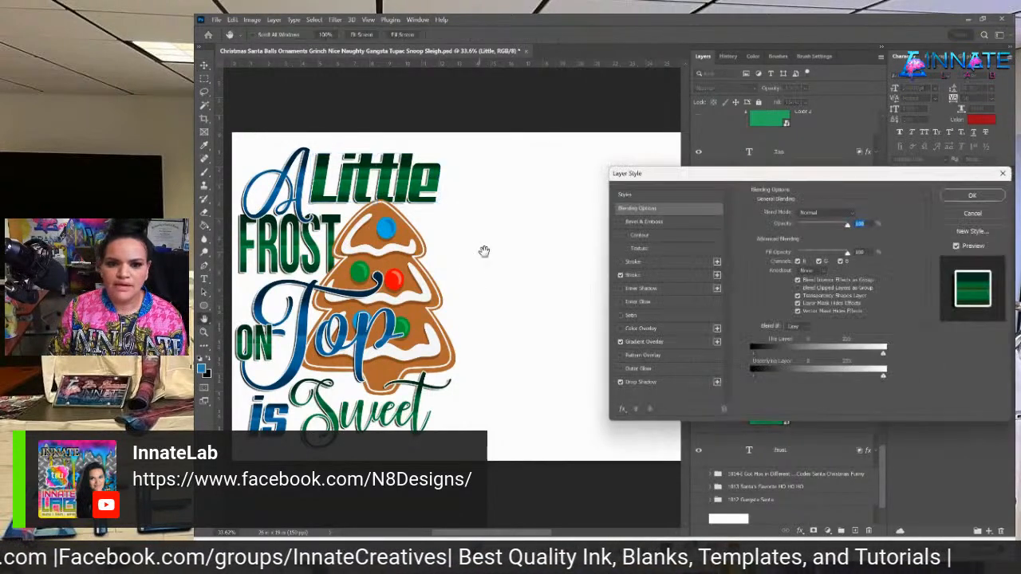
{"action": "left_click", "coordinate": [638, 340]}
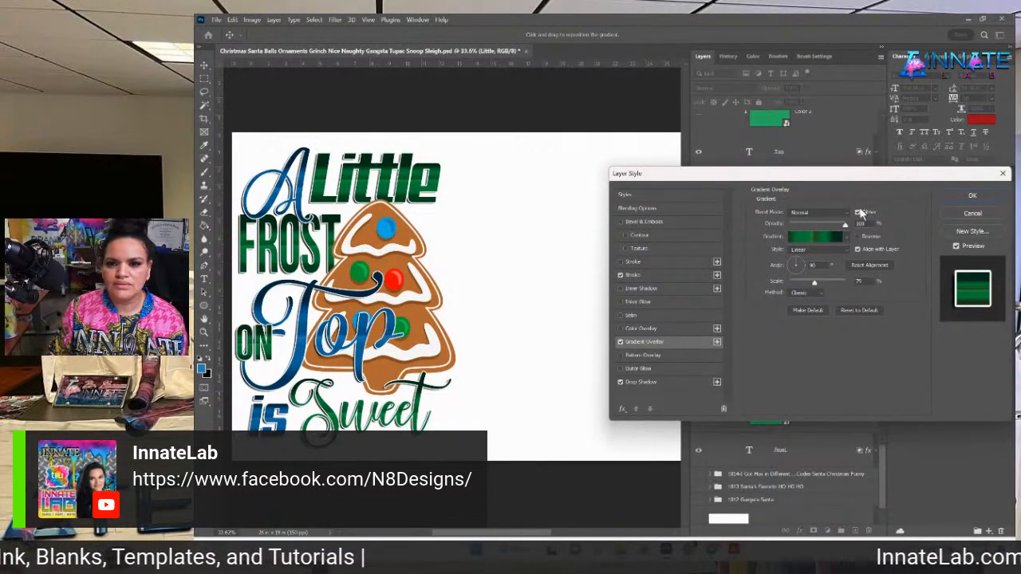
{"action": "left_click", "coordinate": [641, 328]}
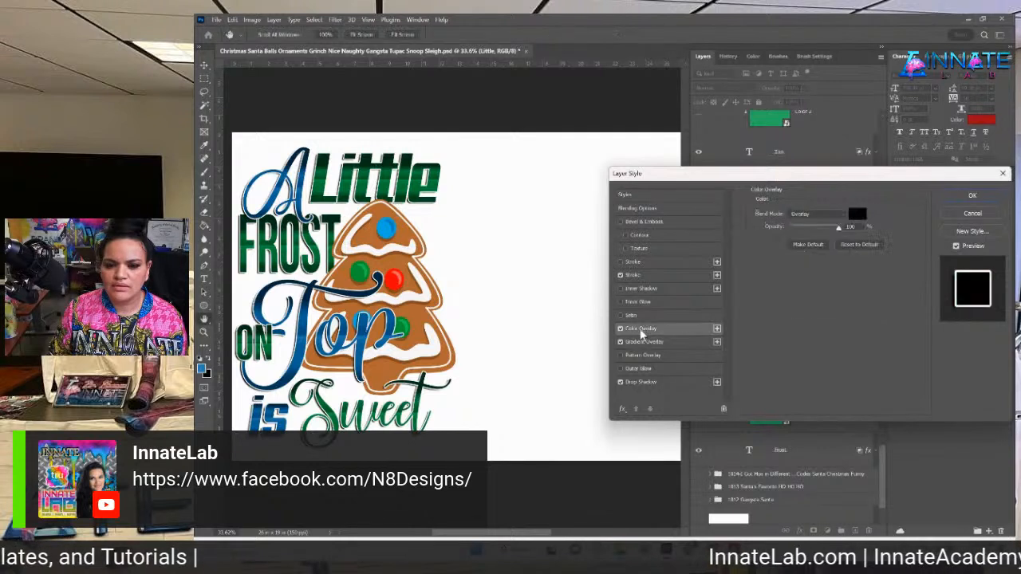
{"action": "left_click", "coordinate": [857, 215]}
{"action": "left_click_drag", "start_coordinate": [691, 202], "coordinate": [586, 120]}
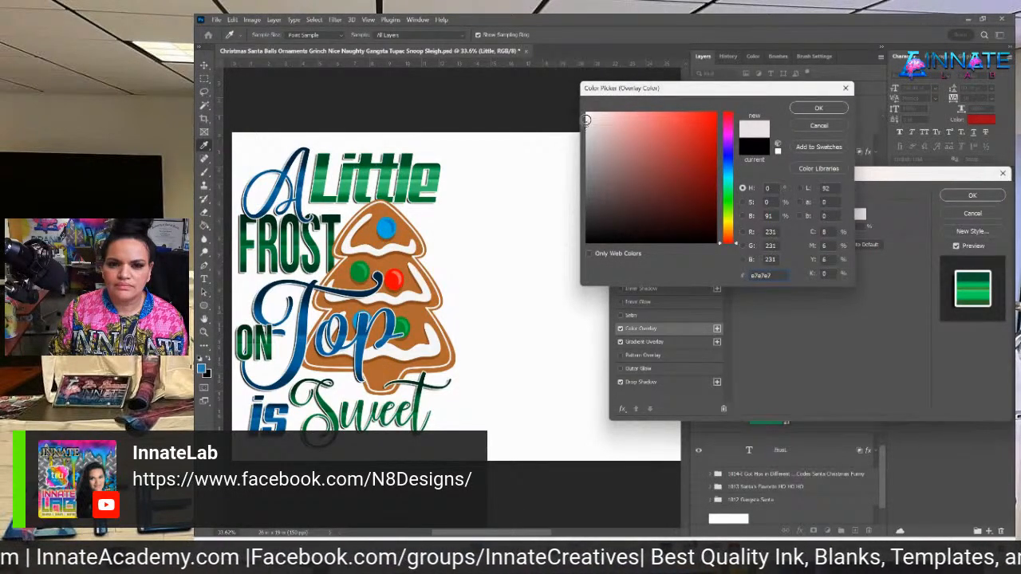
{"action": "left_click", "coordinate": [819, 109]}
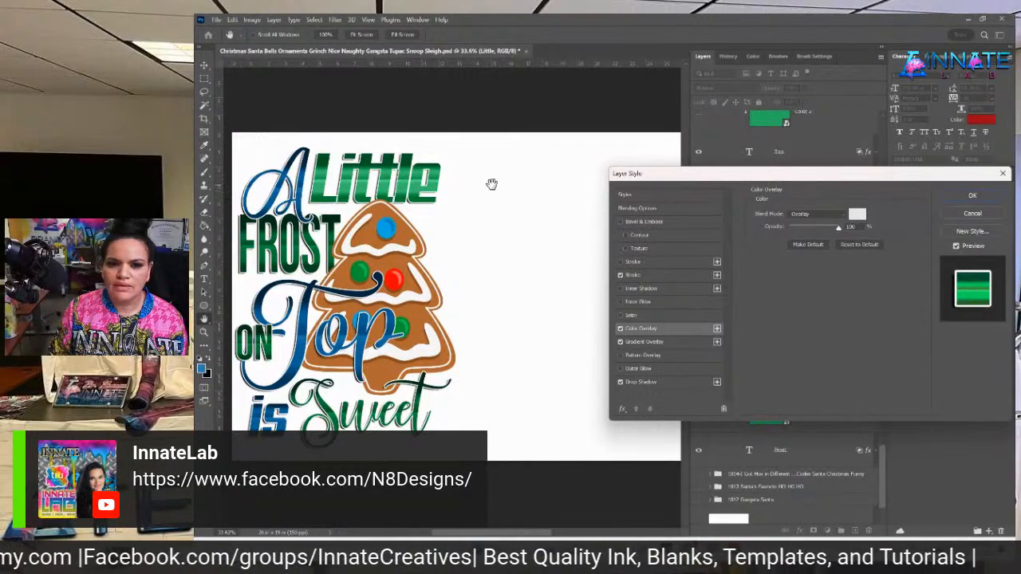
{"action": "left_click_drag", "start_coordinate": [828, 175], "coordinate": [772, 168]}
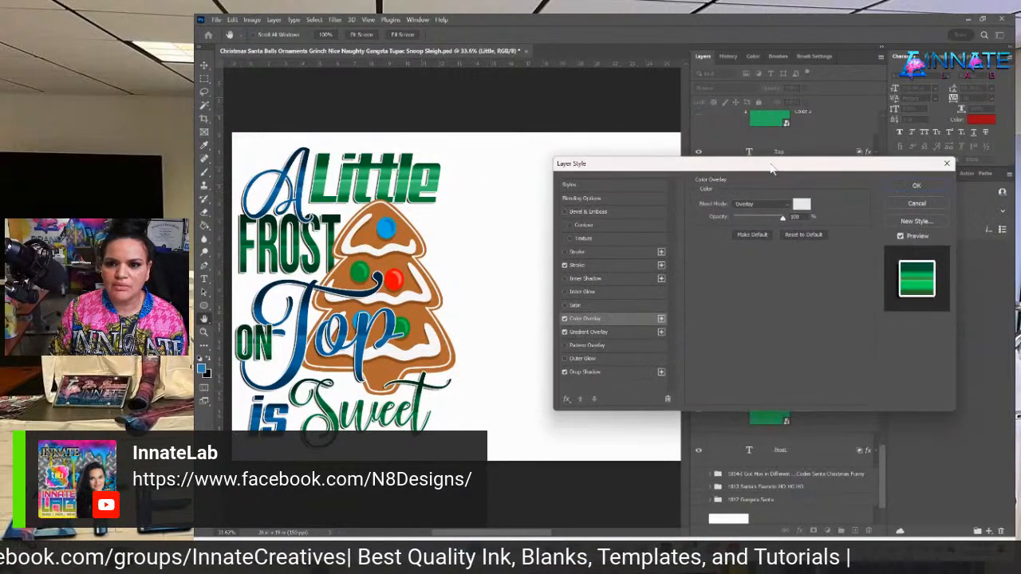
{"action": "left_click", "coordinate": [925, 186]}
Copy the layer style of "Little" and paste it onto the text layers Frost, Top, Sweet, on, is and A.
{"action": "right_click", "coordinate": [804, 329]}
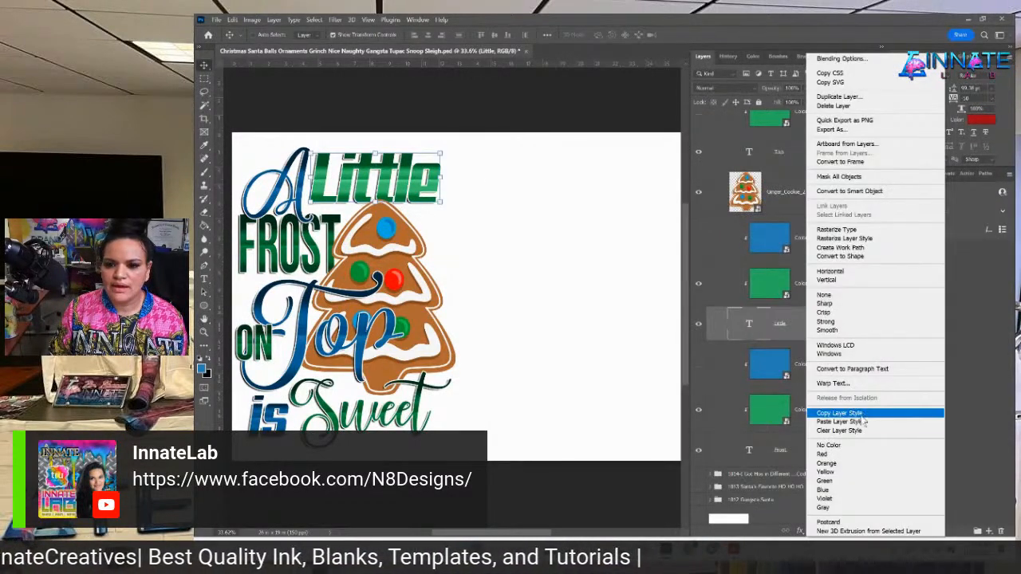
{"action": "left_click", "coordinate": [822, 406]}
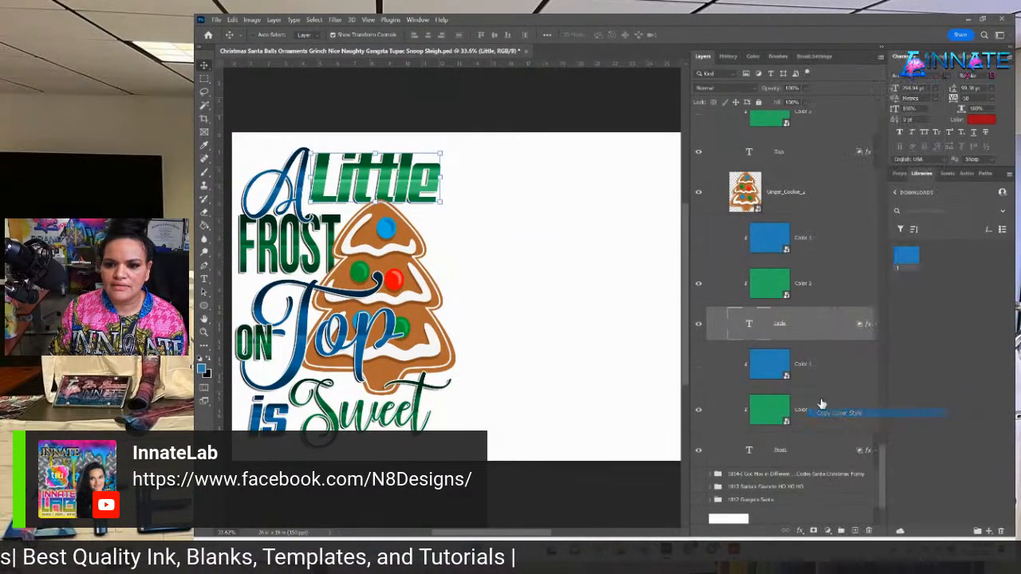
{"action": "left_click", "coordinate": [811, 453]}
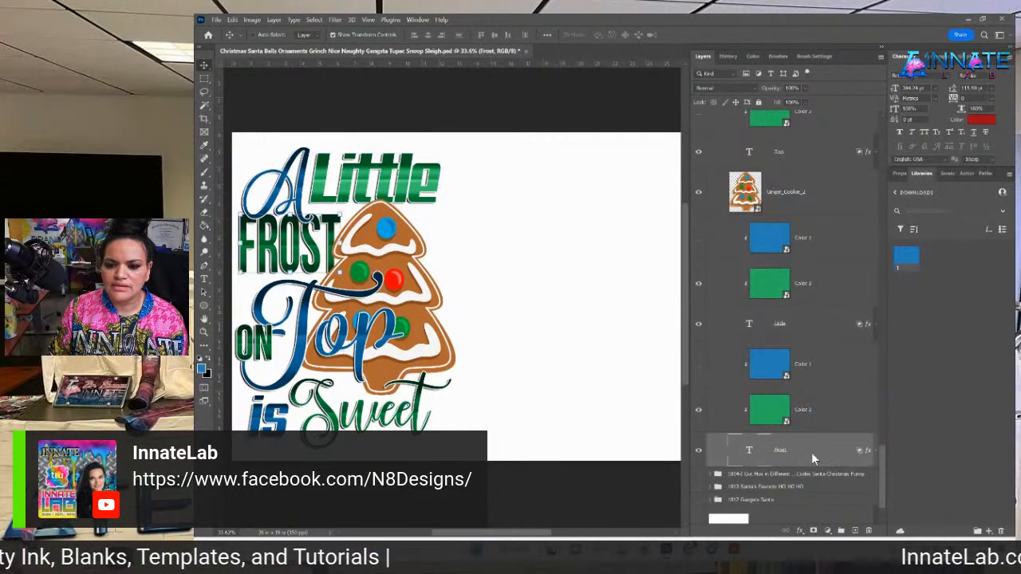
{"action": "left_click", "coordinate": [787, 163]}
{"action": "scroll", "coordinate": [787, 163], "scroll_direction": "up", "scroll_amount": 3}
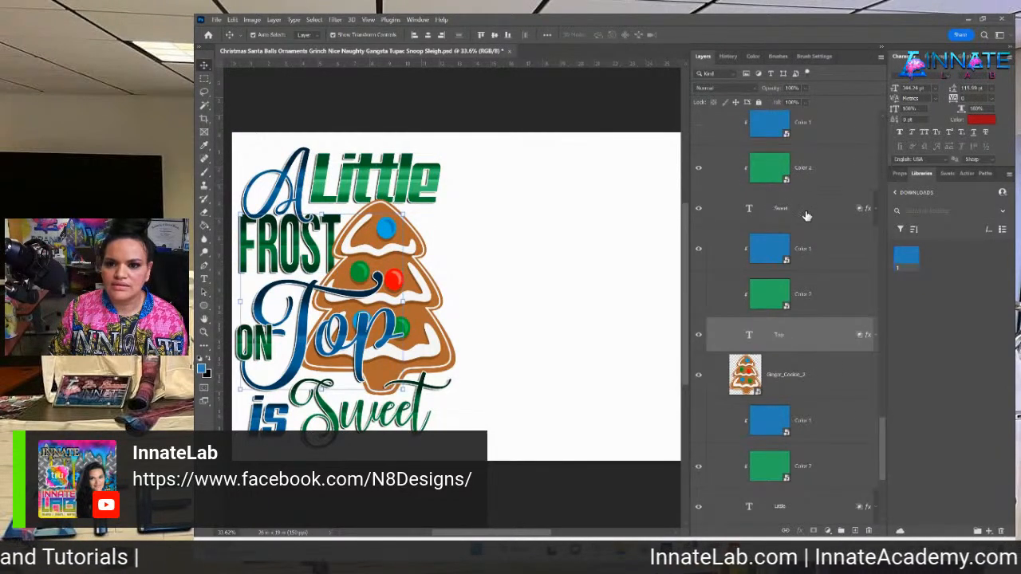
{"action": "left_click", "coordinate": [804, 213]}
{"action": "scroll", "coordinate": [804, 220], "scroll_direction": "up", "scroll_amount": 3}
{"action": "left_click", "coordinate": [802, 265]}
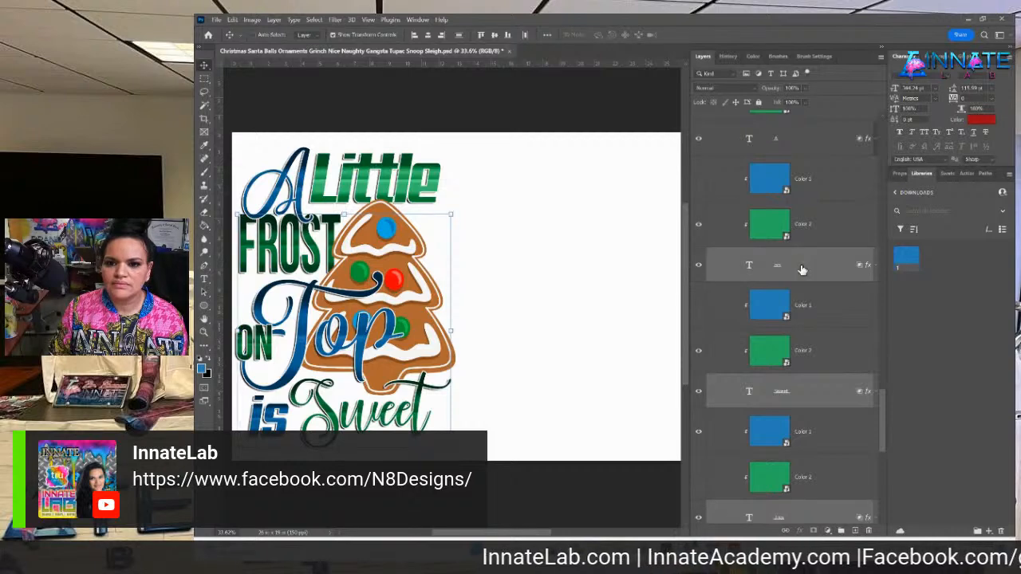
{"action": "scroll", "coordinate": [801, 264], "scroll_direction": "up", "scroll_amount": 3}
{"action": "left_click", "coordinate": [802, 232]}
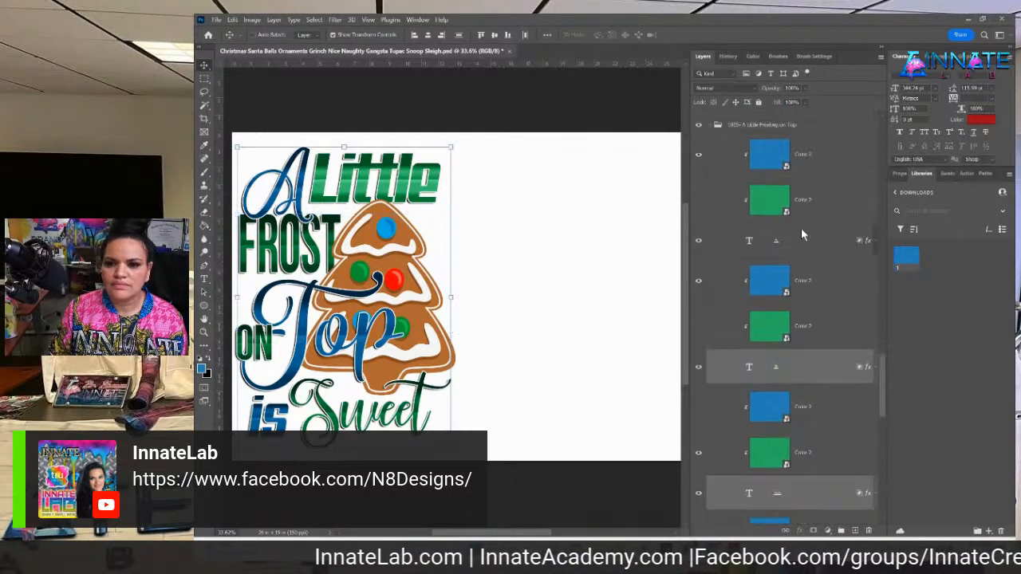
{"action": "scroll", "coordinate": [801, 229], "scroll_direction": "up", "scroll_amount": 3}
{"action": "right_click", "coordinate": [811, 329]}
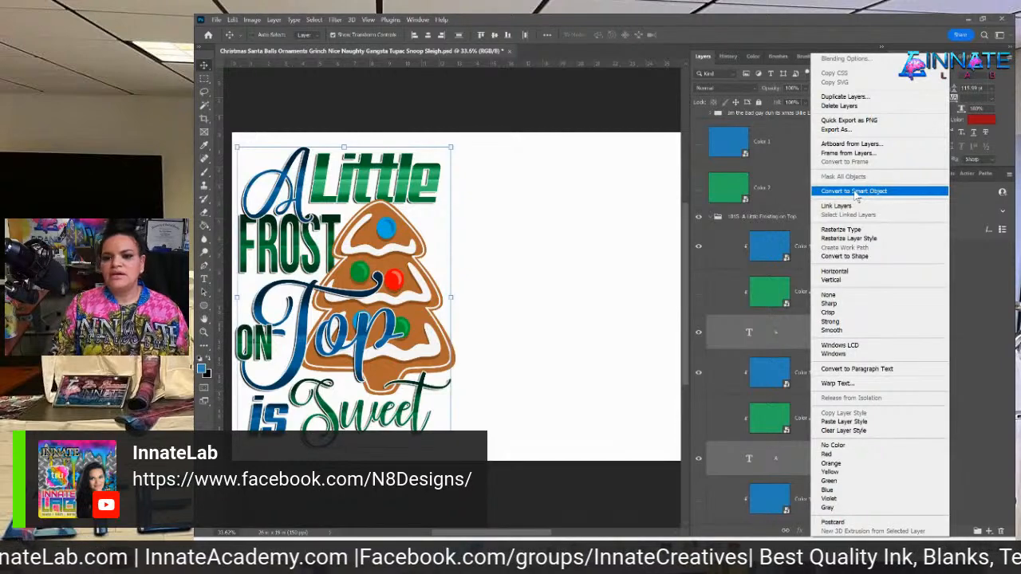
{"action": "left_click", "coordinate": [883, 429]}
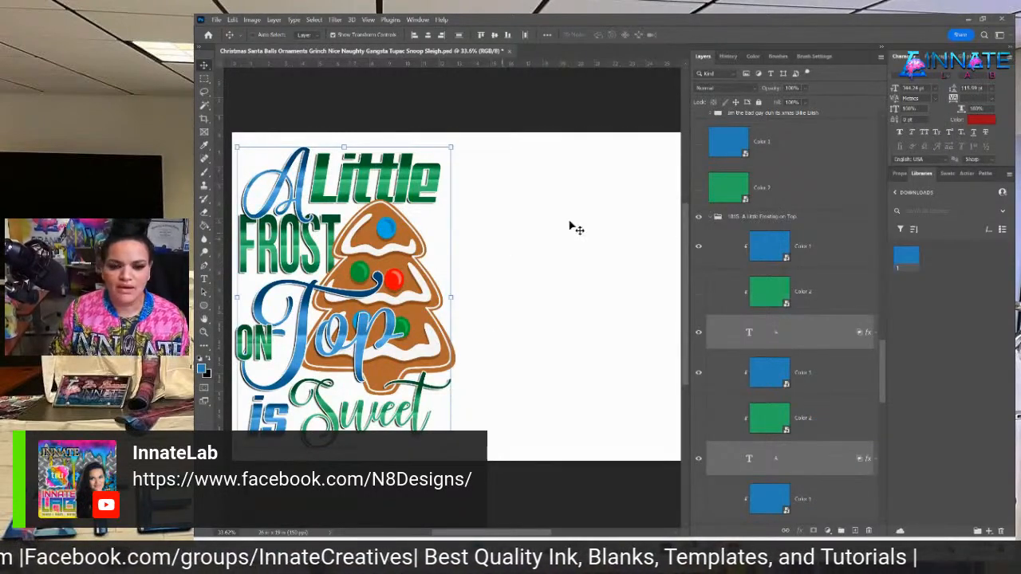
Collapse the "A Little Frosting on Top" group and quick-export it as a PNG, adding the suffix "-2" to the file name.
{"action": "left_click", "coordinate": [832, 292]}
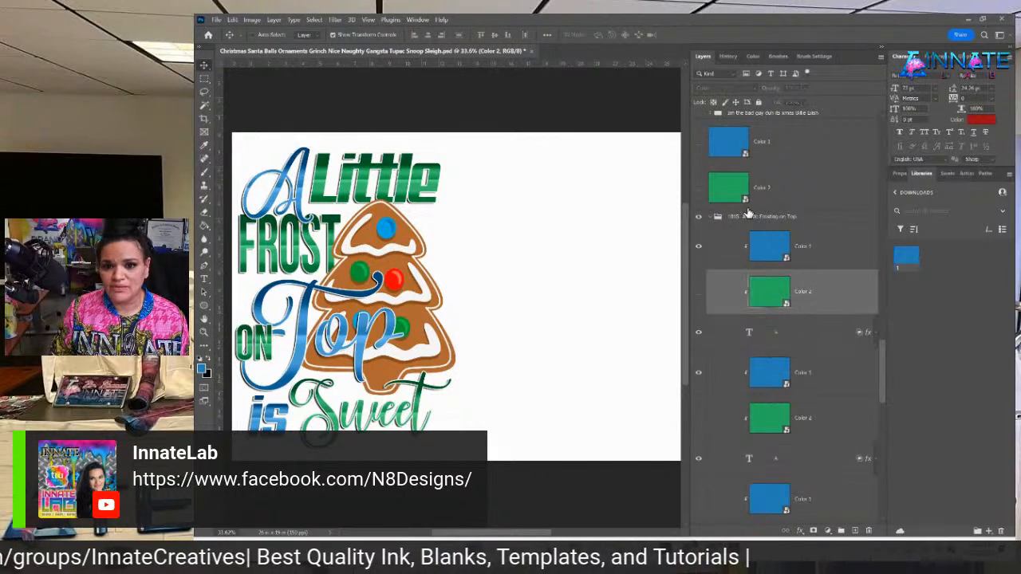
{"action": "left_click", "coordinate": [748, 215]}
{"action": "left_click", "coordinate": [711, 217]}
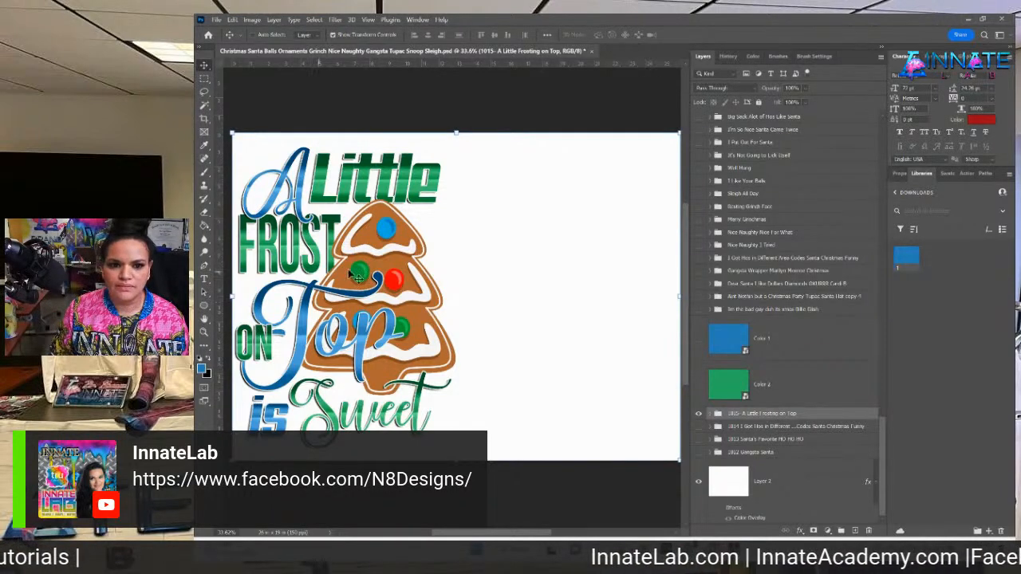
{"action": "right_click", "coordinate": [780, 417]}
{"action": "left_click", "coordinate": [856, 193]}
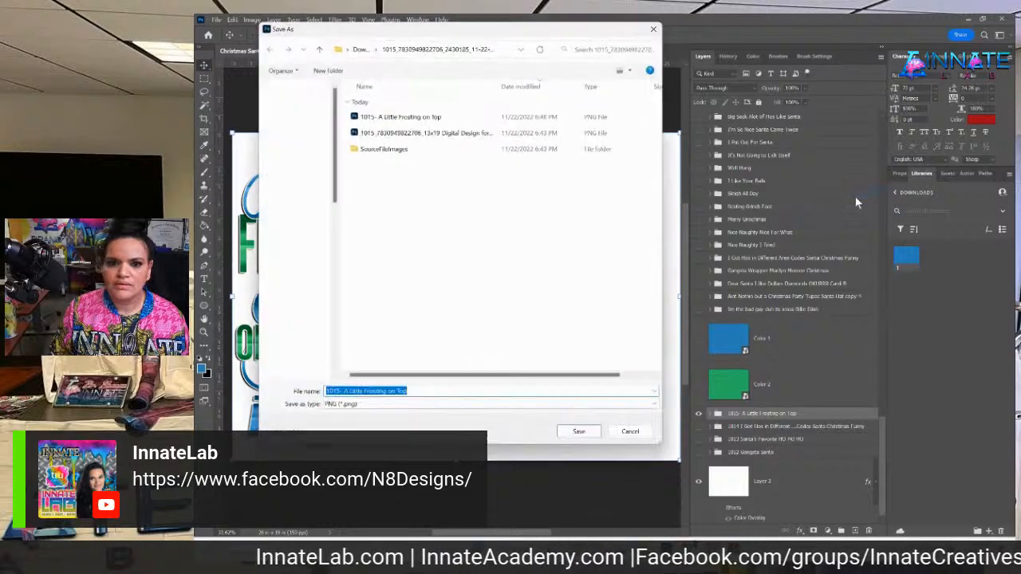
{"action": "left_click", "coordinate": [421, 390]}
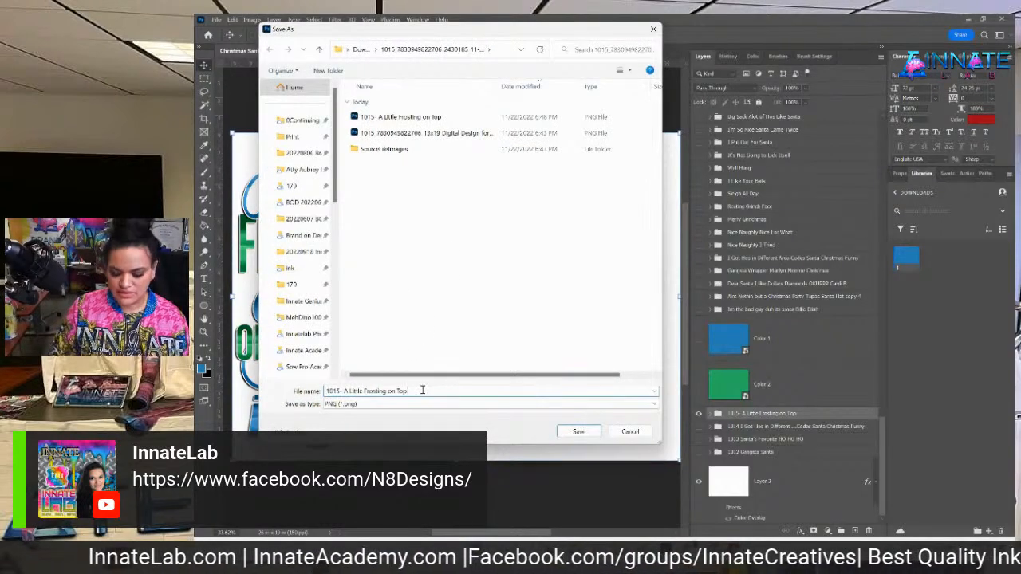
{"action": "type", "text": "-2"}
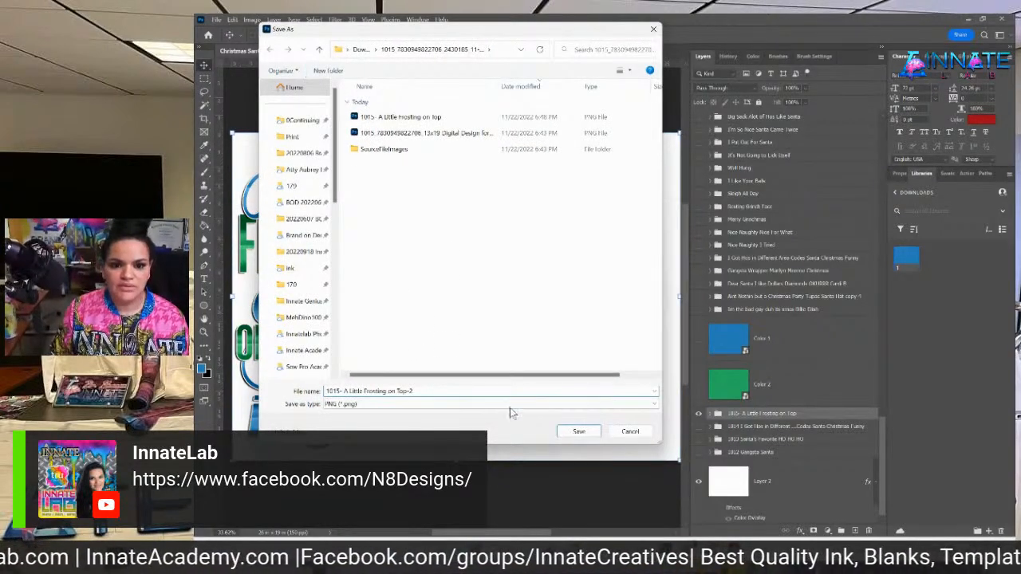
{"action": "left_click", "coordinate": [582, 432]}
Hide the exported "A Little Frosting on Top" layer group.
{"action": "left_click", "coordinate": [773, 338]}
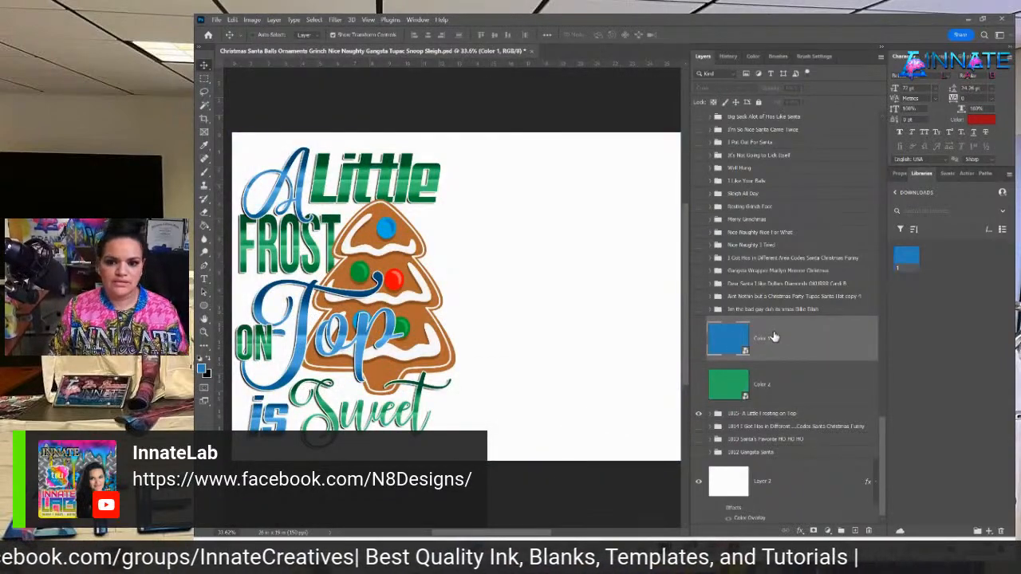
{"action": "left_click", "coordinate": [765, 416]}
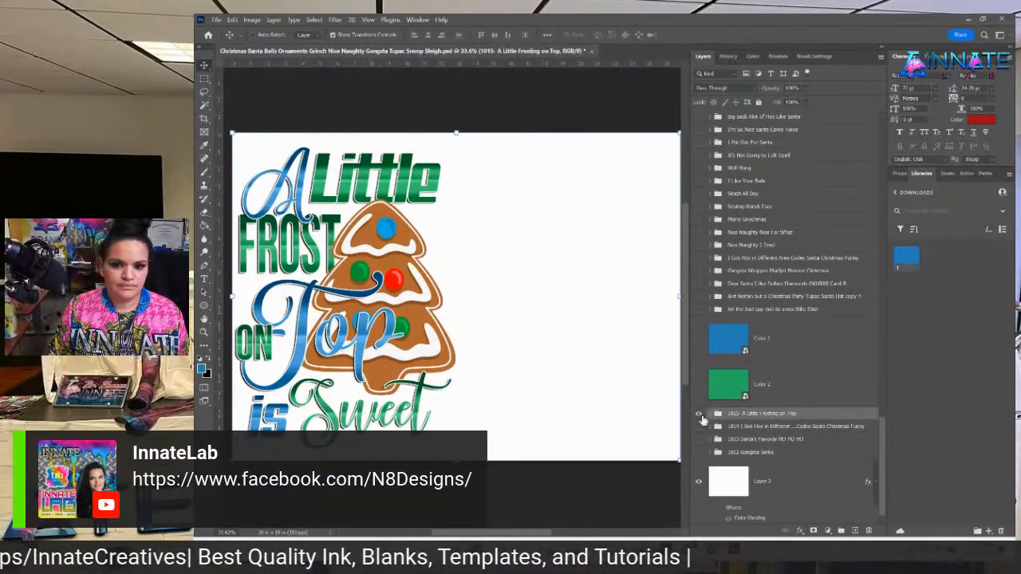
{"action": "left_click", "coordinate": [699, 417]}
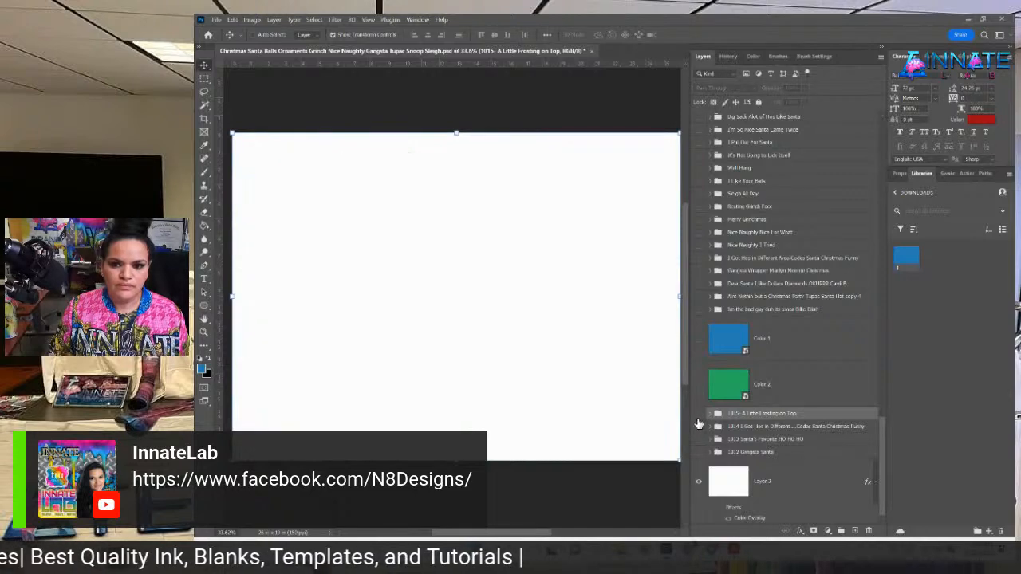
Switch to File Explorer and close the finished order's SourceFileImages folder window.
{"action": "mouse_move", "coordinate": [620, 549]}
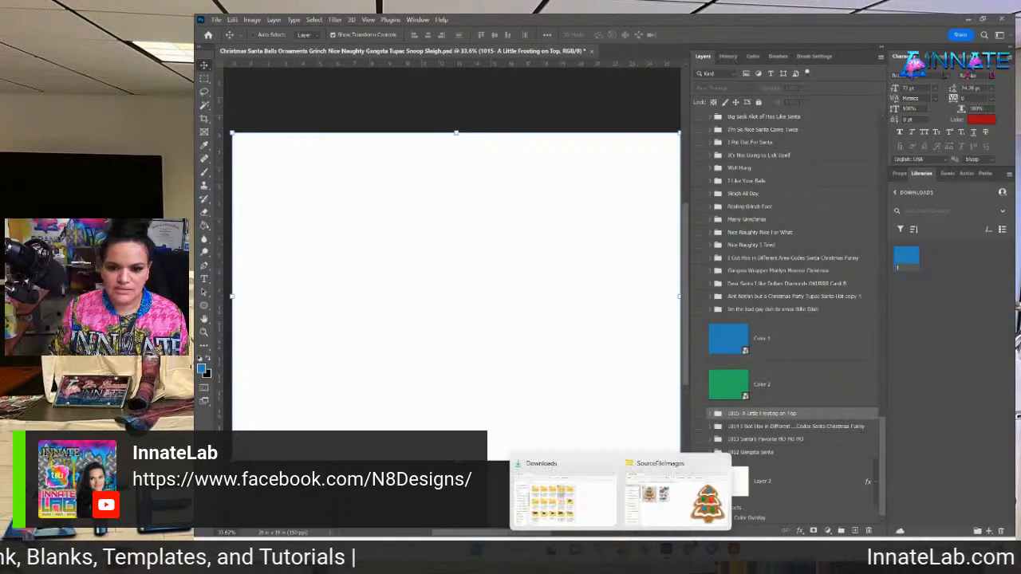
{"action": "left_click", "coordinate": [658, 502]}
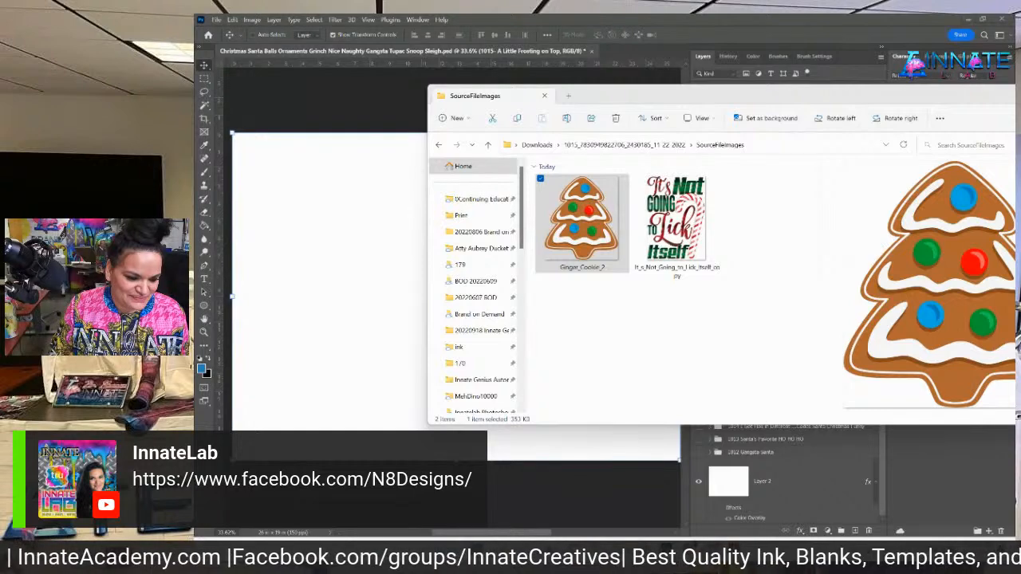
{"action": "scroll", "coordinate": [410, 235], "scroll_direction": "down", "scroll_amount": 5}
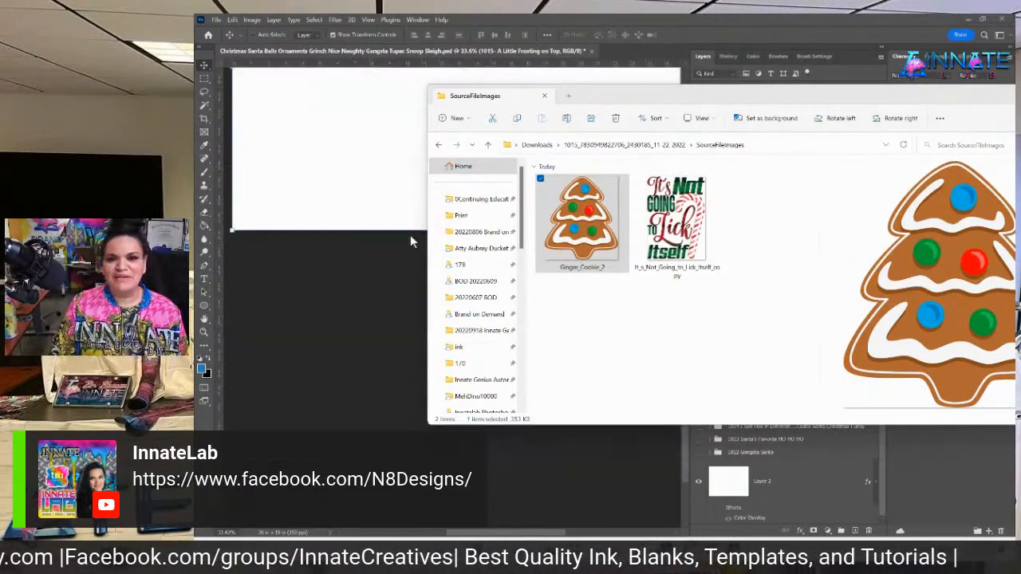
{"action": "scroll", "coordinate": [478, 177], "scroll_direction": "down", "scroll_amount": 1}
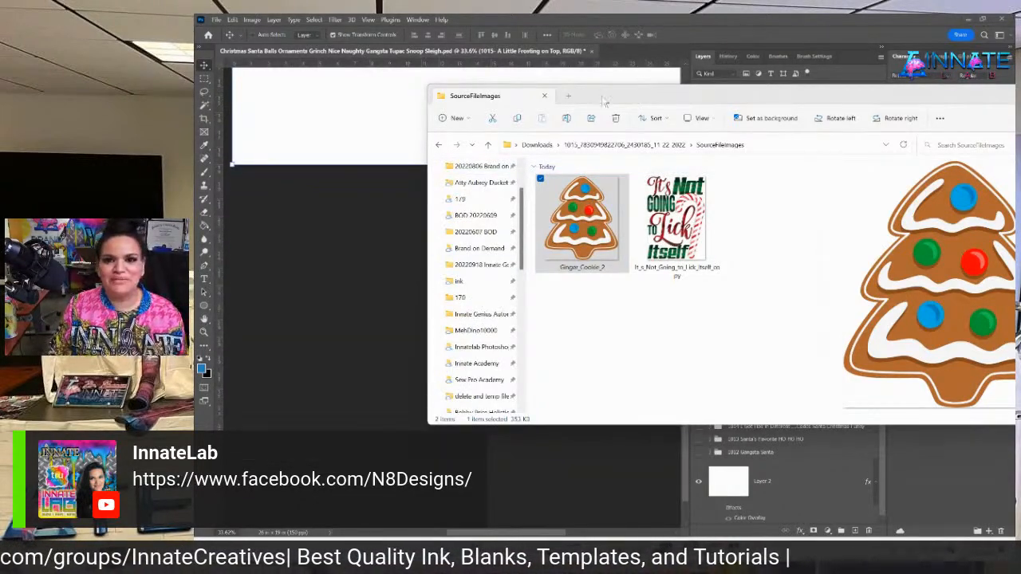
{"action": "left_click_drag", "start_coordinate": [602, 99], "coordinate": [507, 115]}
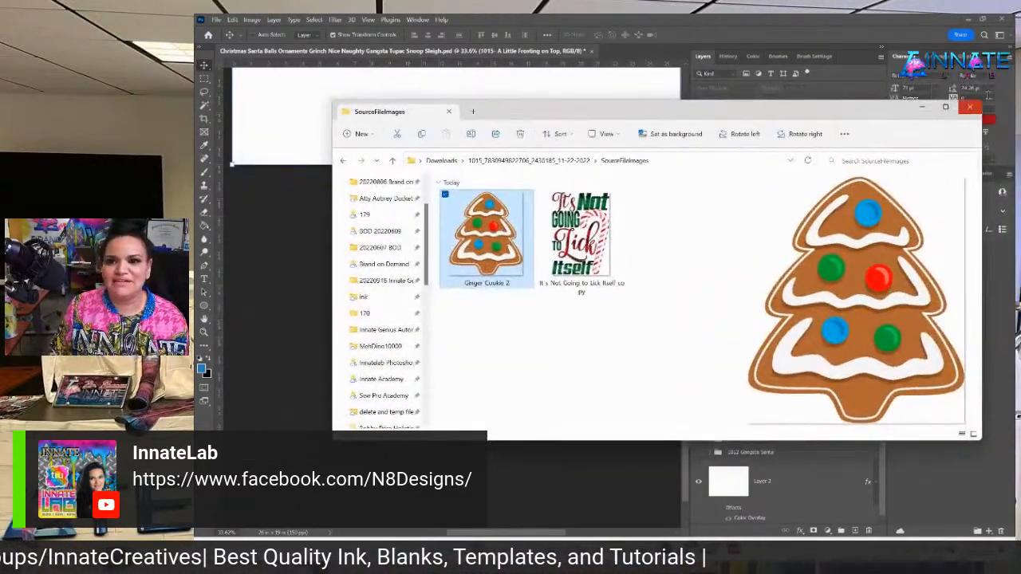
{"action": "left_click", "coordinate": [970, 107]}
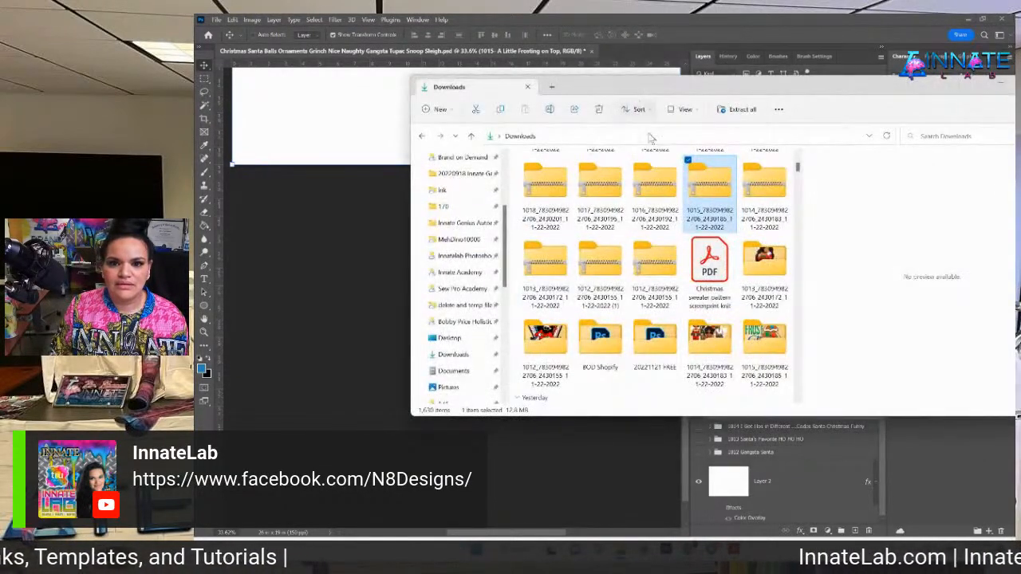
Extract the next order's zipped folder in Downloads to the suggested destination.
{"action": "left_click", "coordinate": [652, 191]}
{"action": "right_click", "coordinate": [652, 192]}
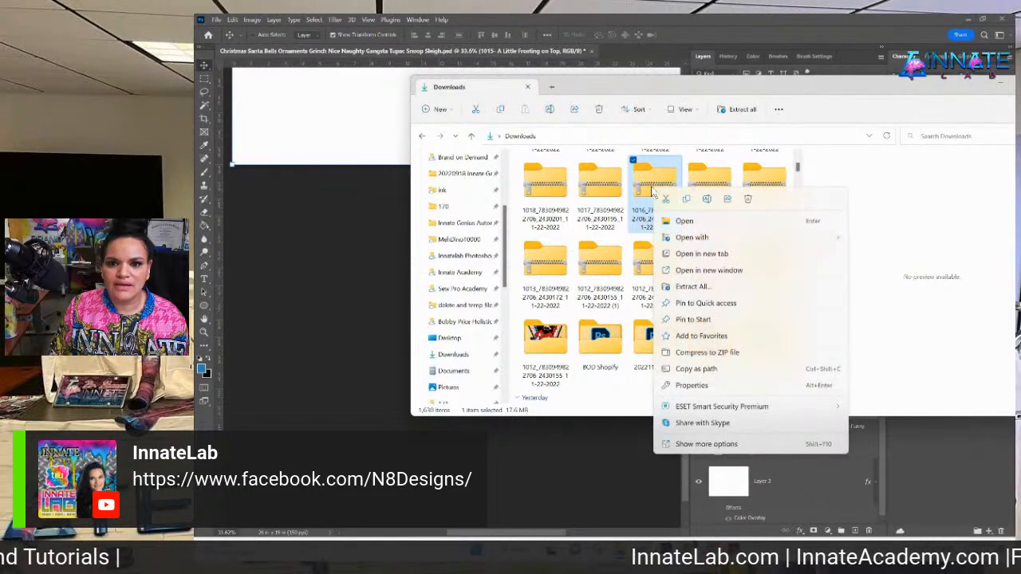
{"action": "left_click", "coordinate": [687, 288]}
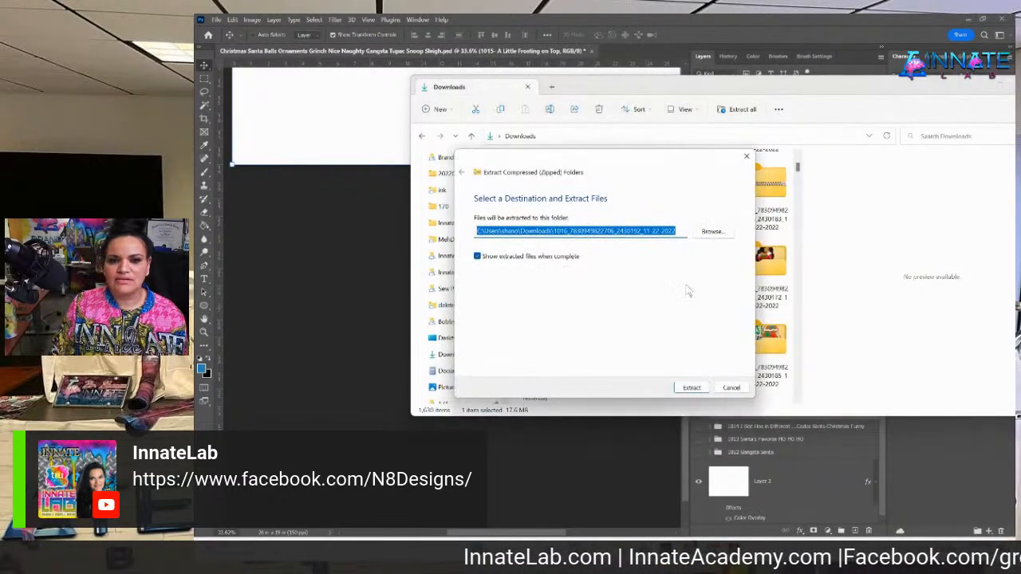
{"action": "left_click", "coordinate": [692, 388]}
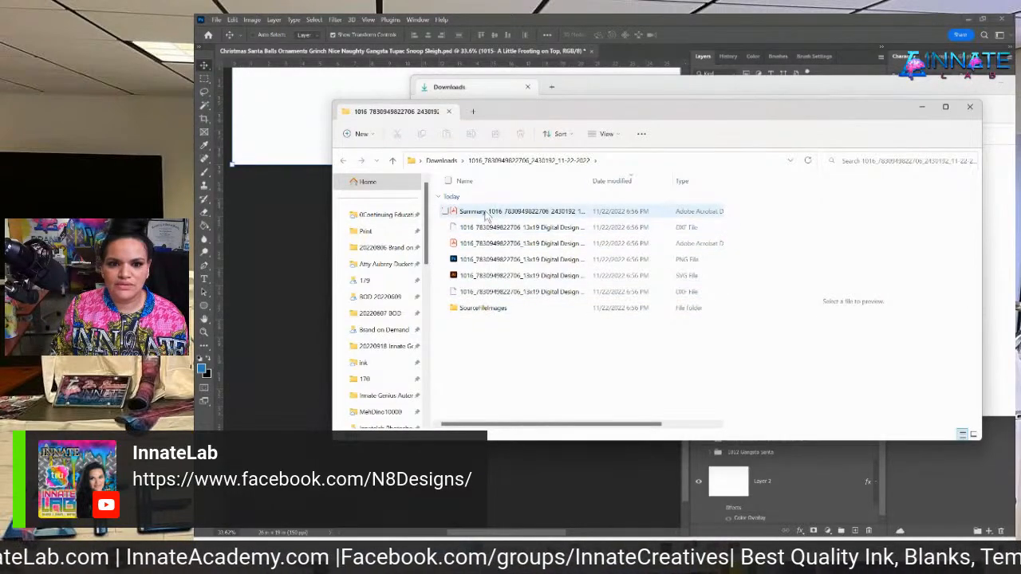
Open the extracted order's summary PDF in Acrobat, close the previous order's summary and examine the customized area.
{"action": "double_click", "coordinate": [479, 212]}
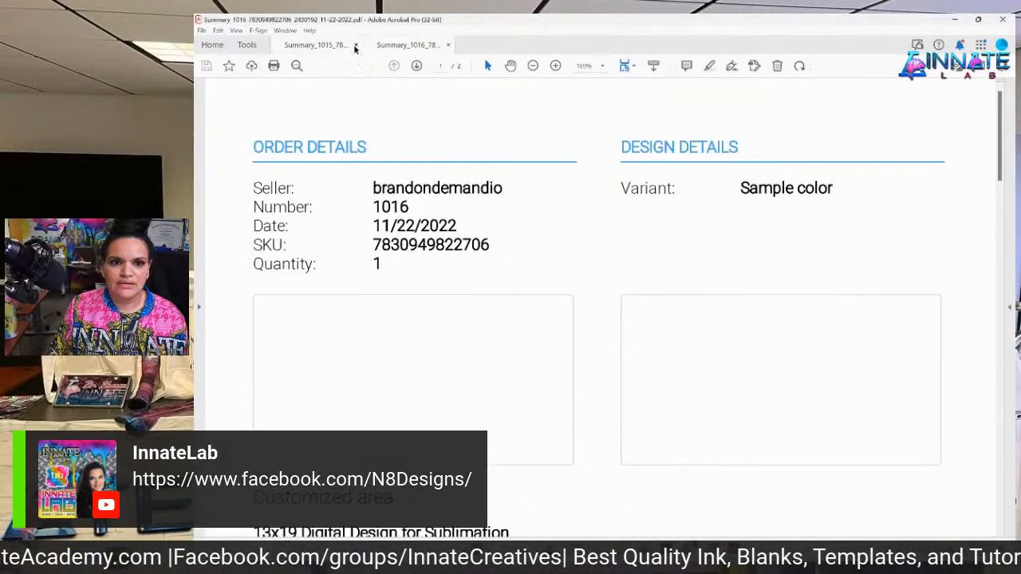
{"action": "left_click", "coordinate": [355, 45]}
{"action": "scroll", "coordinate": [448, 226], "scroll_direction": "down", "scroll_amount": 5}
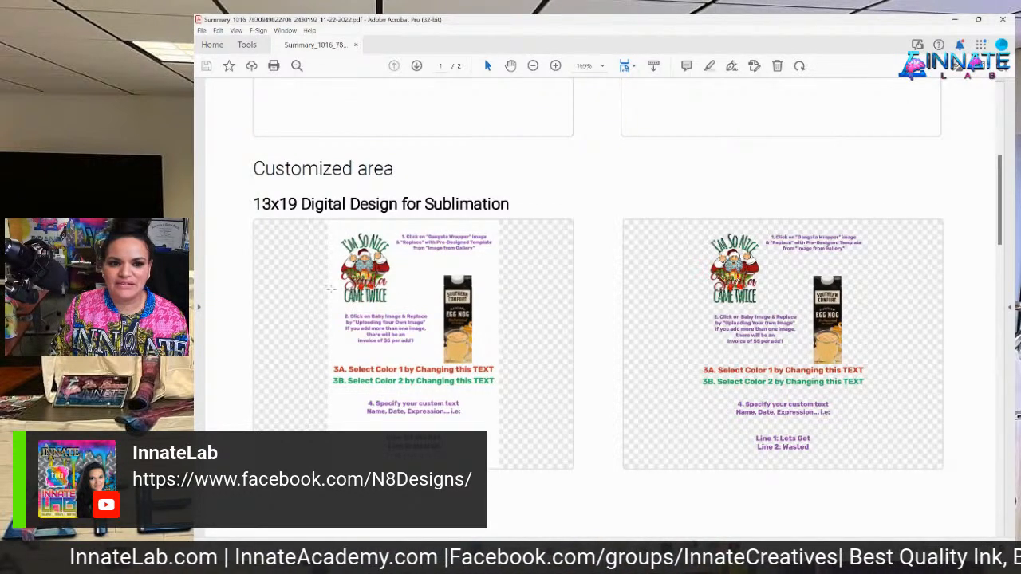
Minimize the order summary and switch to the Christmas template document in Photoshop.
{"action": "left_click", "coordinate": [959, 23]}
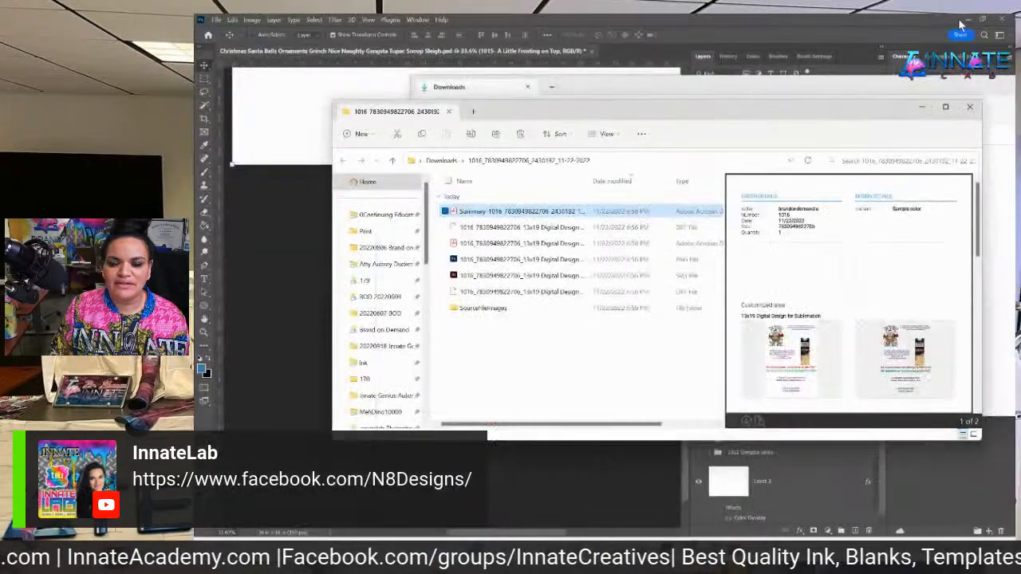
{"action": "left_click", "coordinate": [306, 108]}
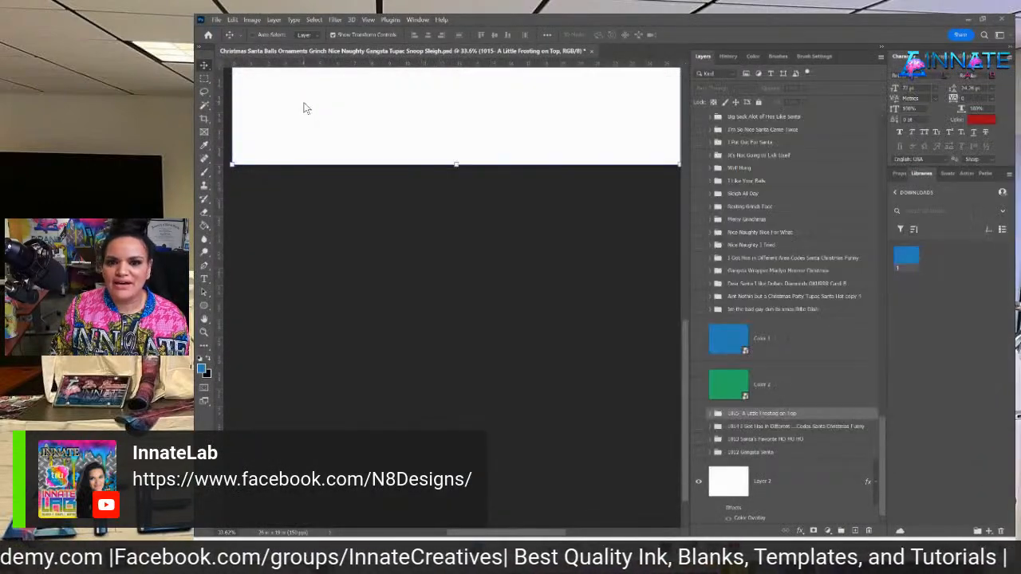
{"action": "scroll", "coordinate": [590, 279], "scroll_direction": "up", "scroll_amount": 5}
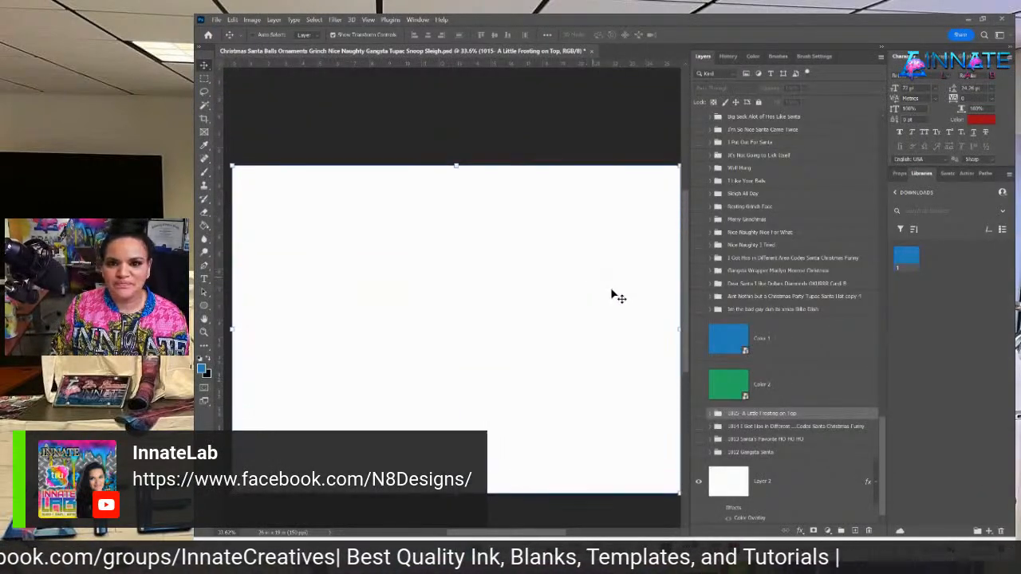
{"action": "scroll", "coordinate": [613, 292], "scroll_direction": "down", "scroll_amount": 1}
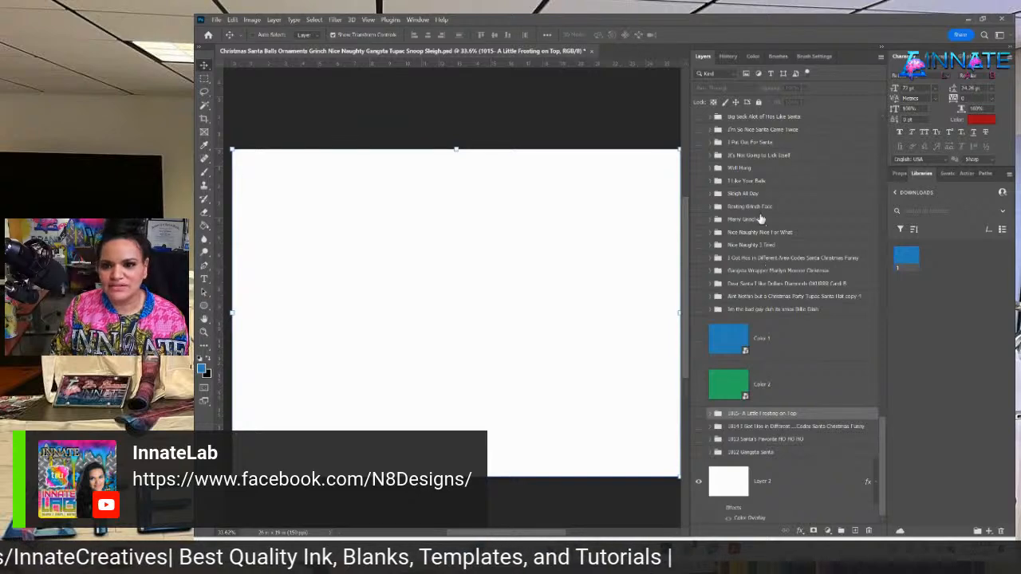
Show and hide the completed 1015, 1014, 1013 and 1012 order groups to check their designs.
{"action": "left_click", "coordinate": [698, 416]}
{"action": "left_click", "coordinate": [698, 414]}
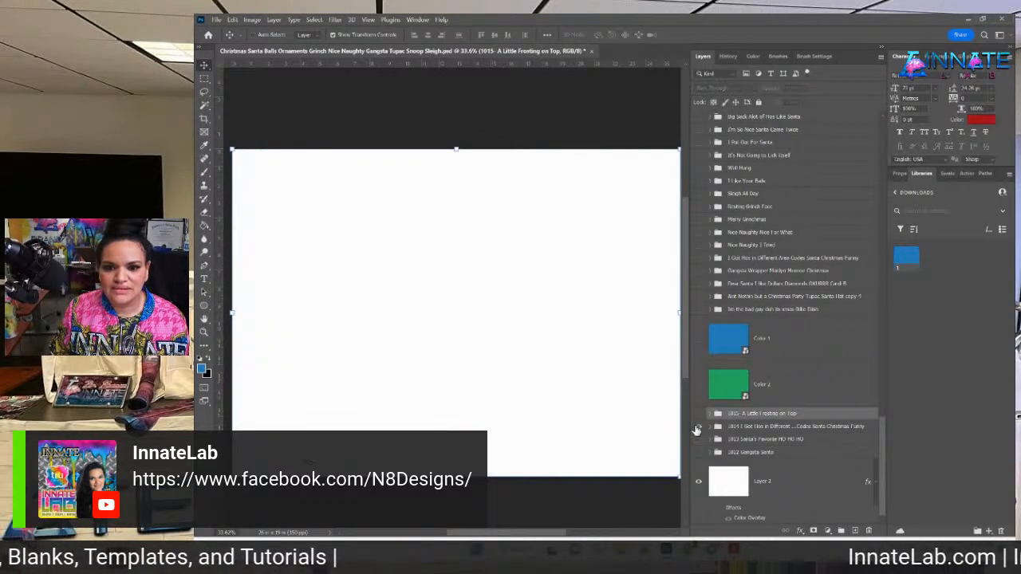
{"action": "left_click", "coordinate": [696, 427]}
{"action": "left_click", "coordinate": [697, 428]}
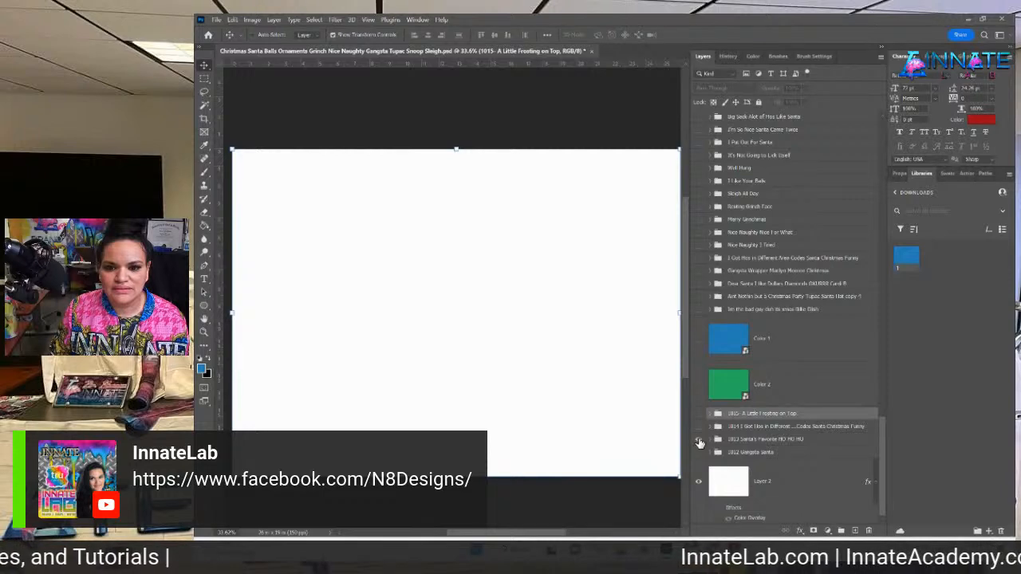
{"action": "left_click", "coordinate": [699, 439]}
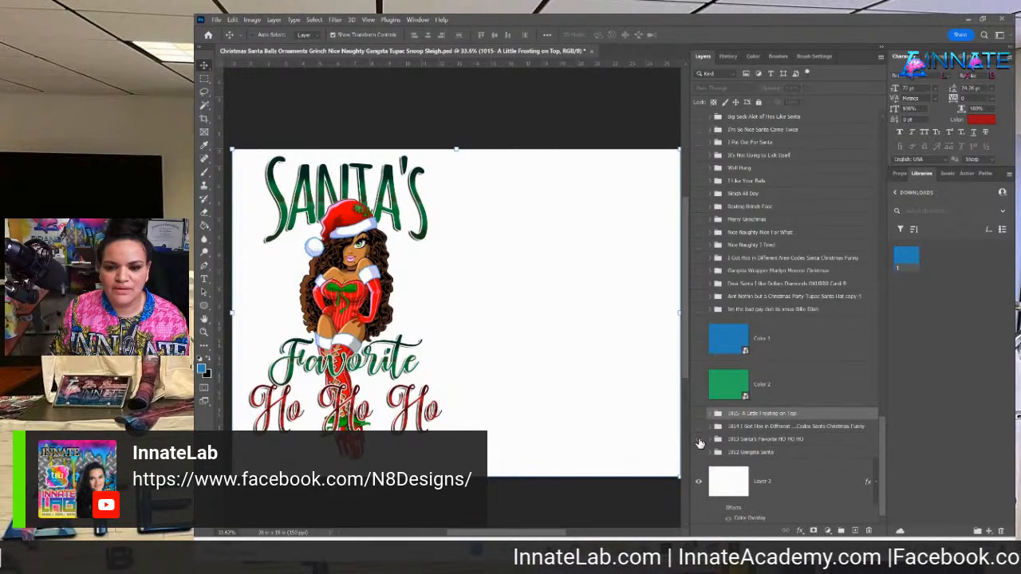
{"action": "left_click", "coordinate": [699, 440]}
{"action": "left_click", "coordinate": [699, 453]}
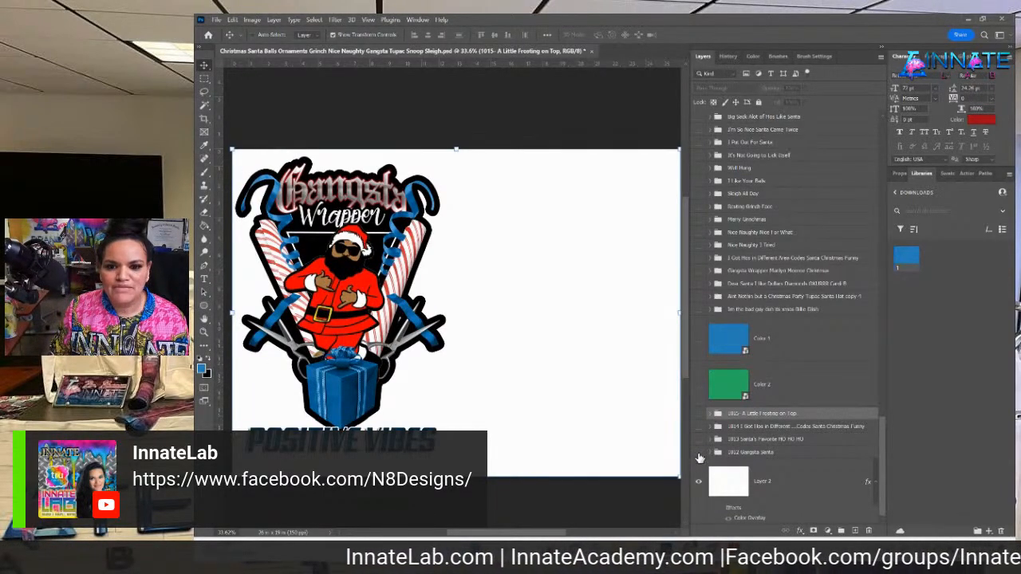
{"action": "left_click", "coordinate": [699, 452]}
{"action": "left_click", "coordinate": [699, 439]}
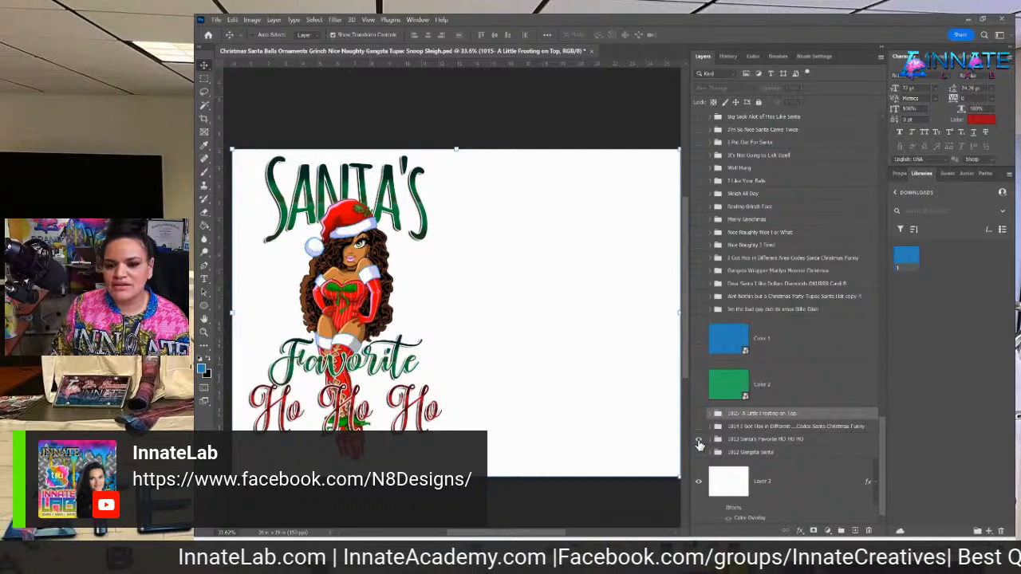
{"action": "left_click", "coordinate": [699, 439]}
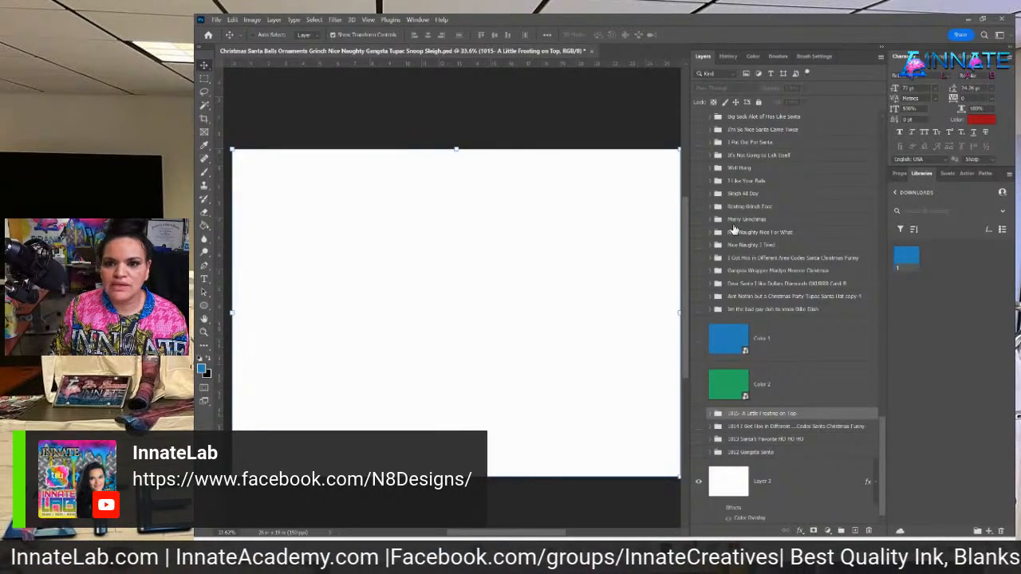
Select the "I'm So Nice Santa Came Twice" template group and make it visible.
{"action": "scroll", "coordinate": [743, 207], "scroll_direction": "up", "scroll_amount": 3}
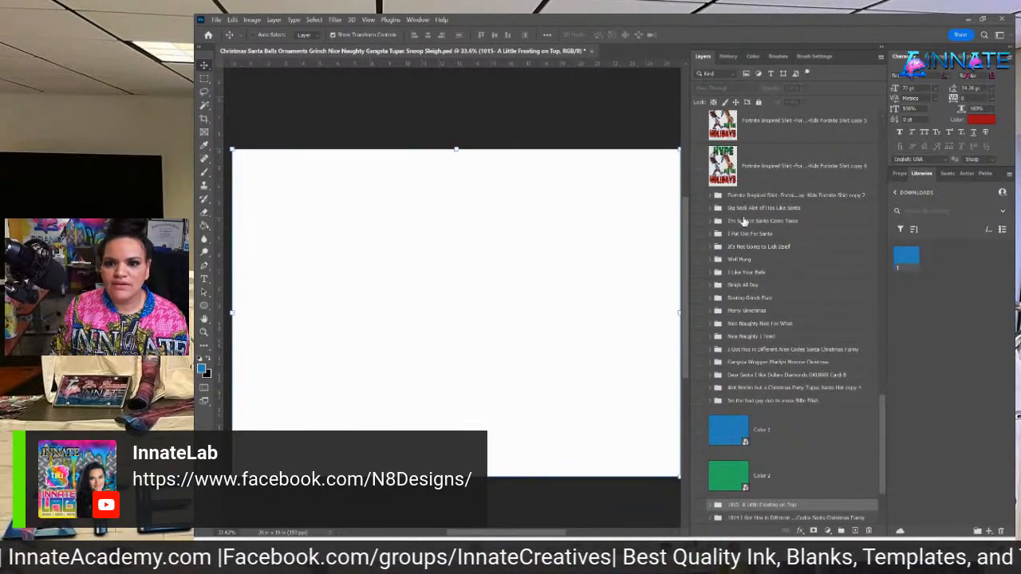
{"action": "left_click", "coordinate": [744, 221]}
{"action": "left_click", "coordinate": [698, 222]}
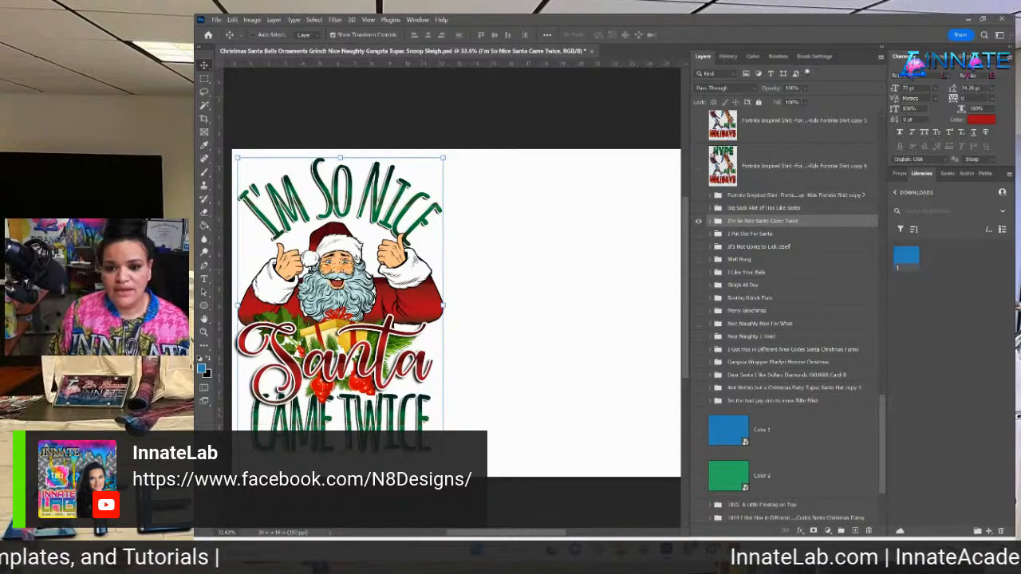
Switch back to the order summary in Acrobat and examine the design items details for colors, custom text and images.
{"action": "mouse_move", "coordinate": [688, 550]}
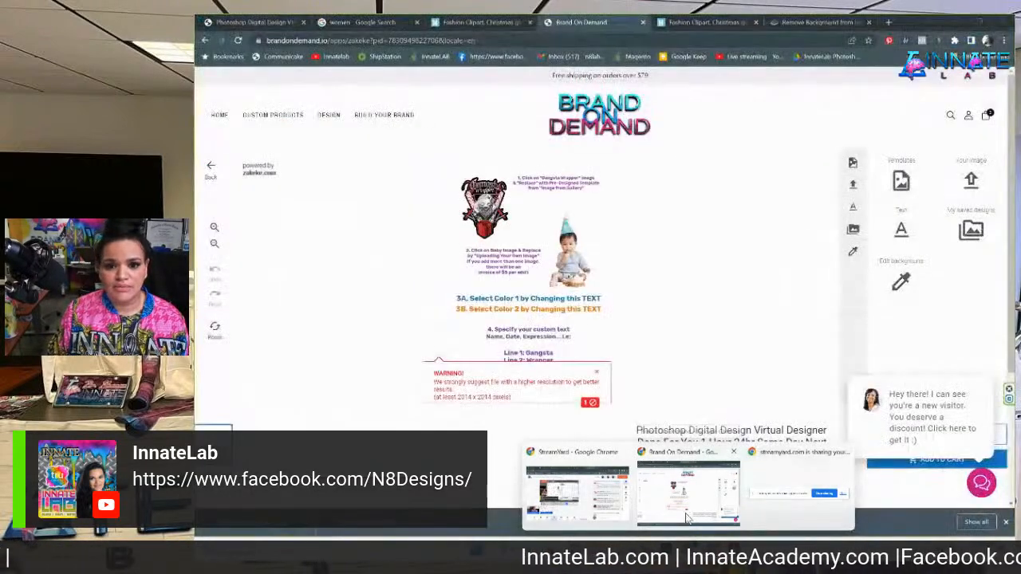
{"action": "left_click", "coordinate": [689, 514]}
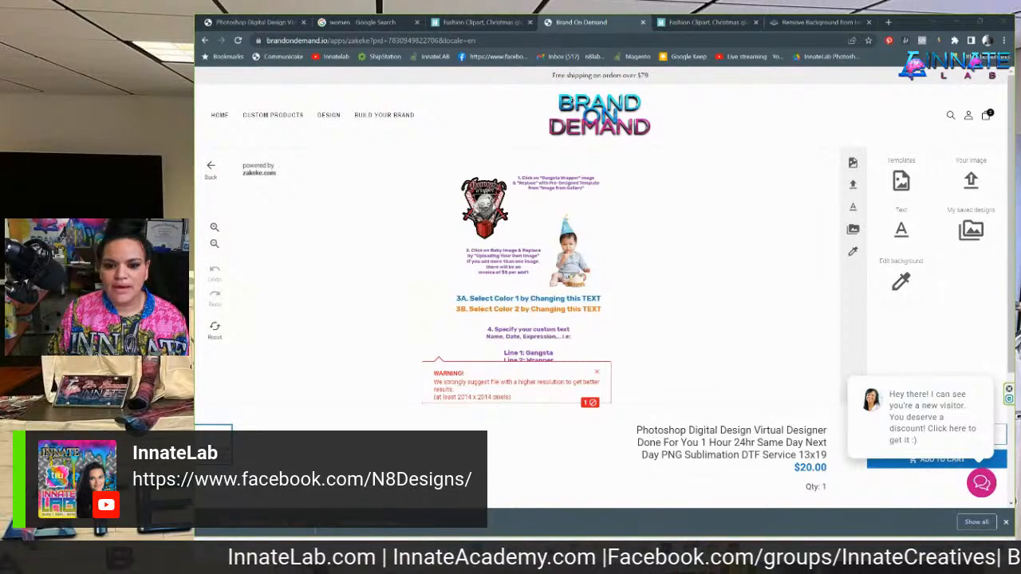
{"action": "mouse_move", "coordinate": [619, 552]}
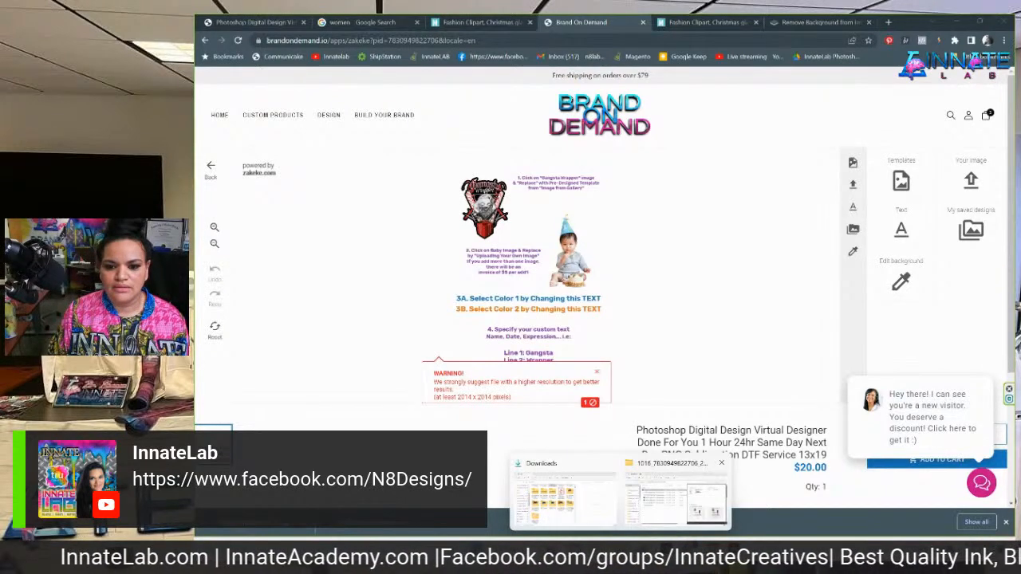
{"action": "left_click", "coordinate": [725, 551]}
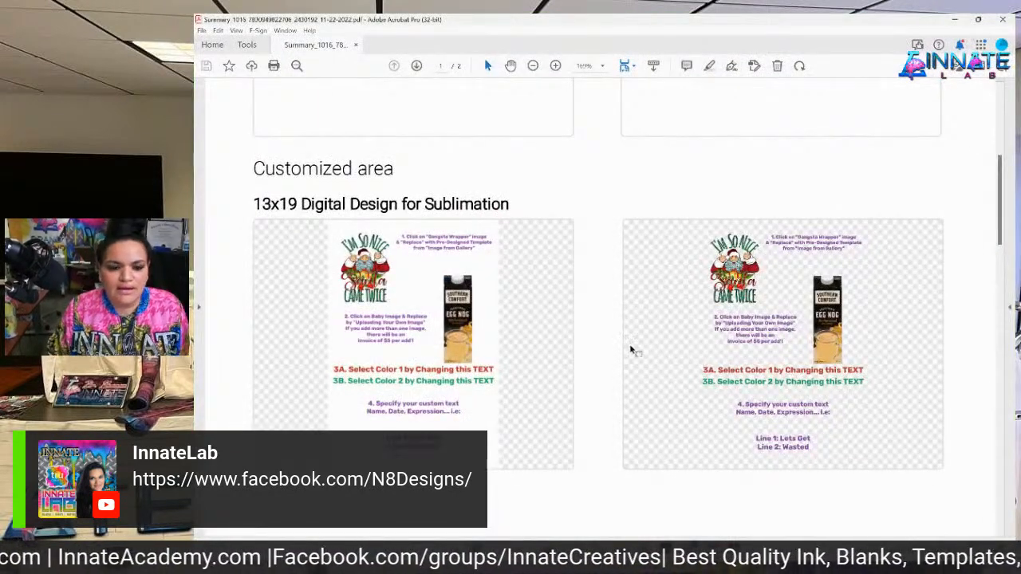
{"action": "scroll", "coordinate": [630, 349], "scroll_direction": "down", "scroll_amount": 8}
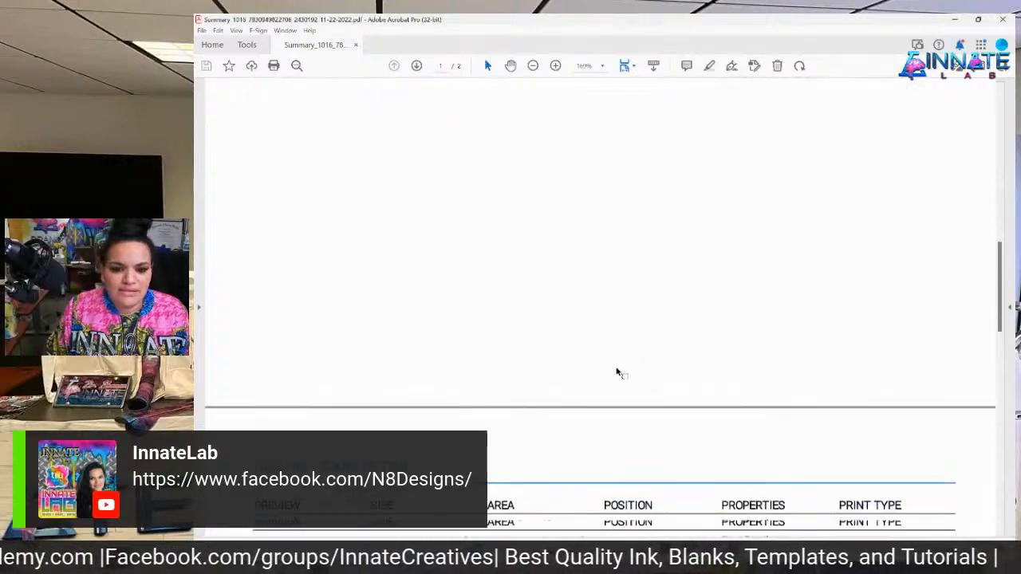
{"action": "scroll", "coordinate": [620, 373], "scroll_direction": "down", "scroll_amount": 6}
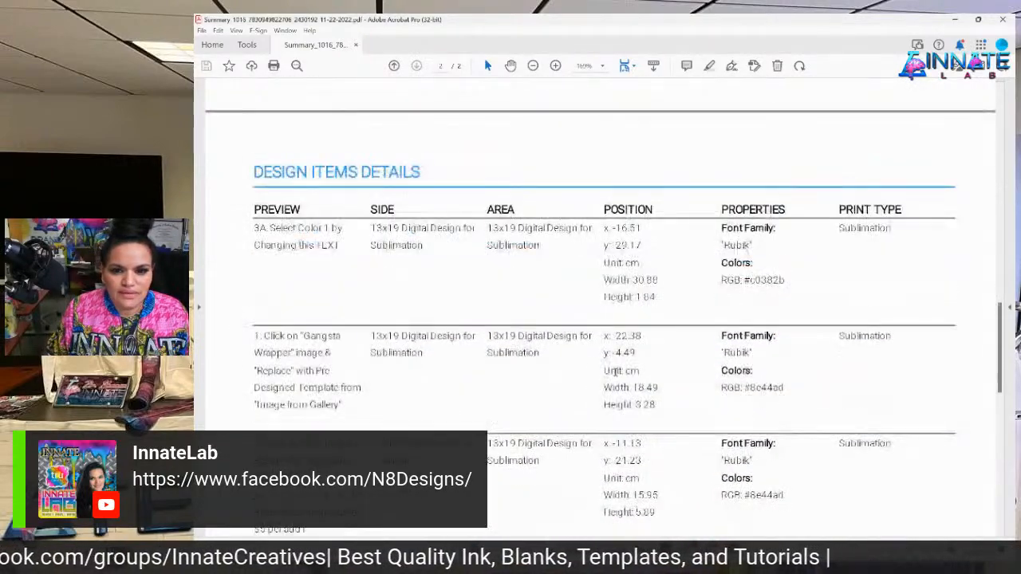
{"action": "scroll", "coordinate": [615, 372], "scroll_direction": "down", "scroll_amount": 6}
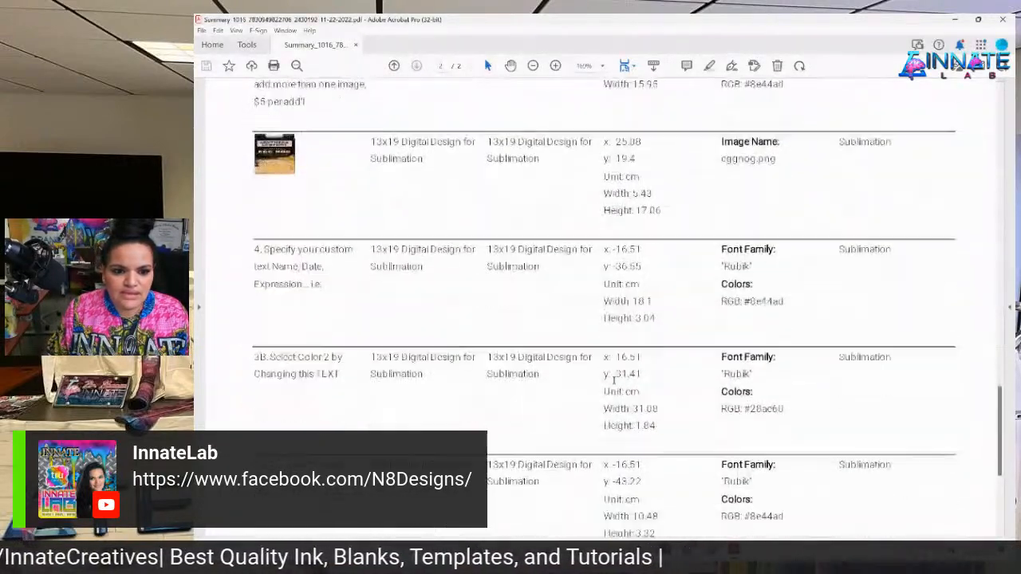
{"action": "scroll", "coordinate": [614, 382], "scroll_direction": "down", "scroll_amount": 4}
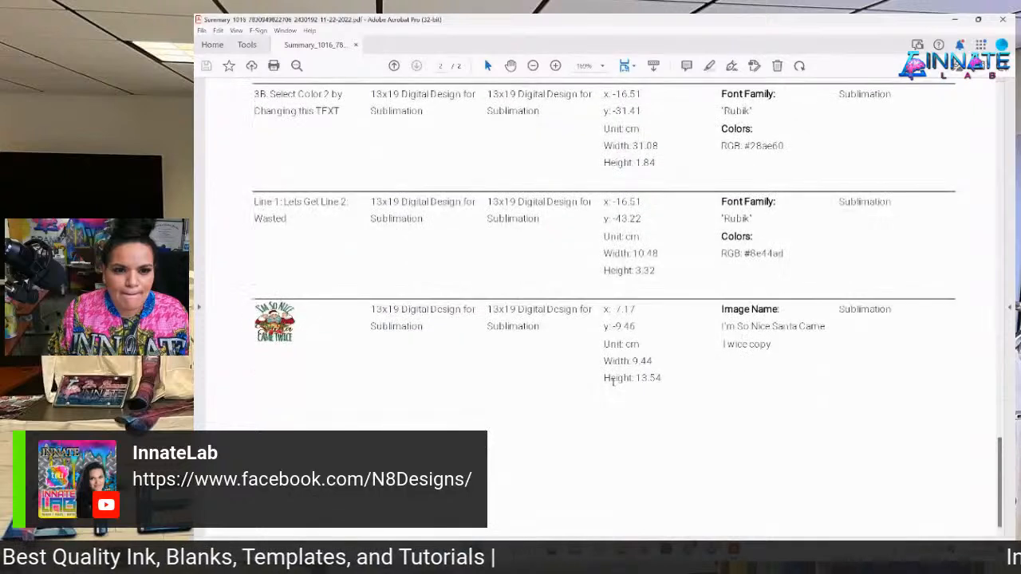
{"action": "scroll", "coordinate": [612, 383], "scroll_direction": "up", "scroll_amount": 1}
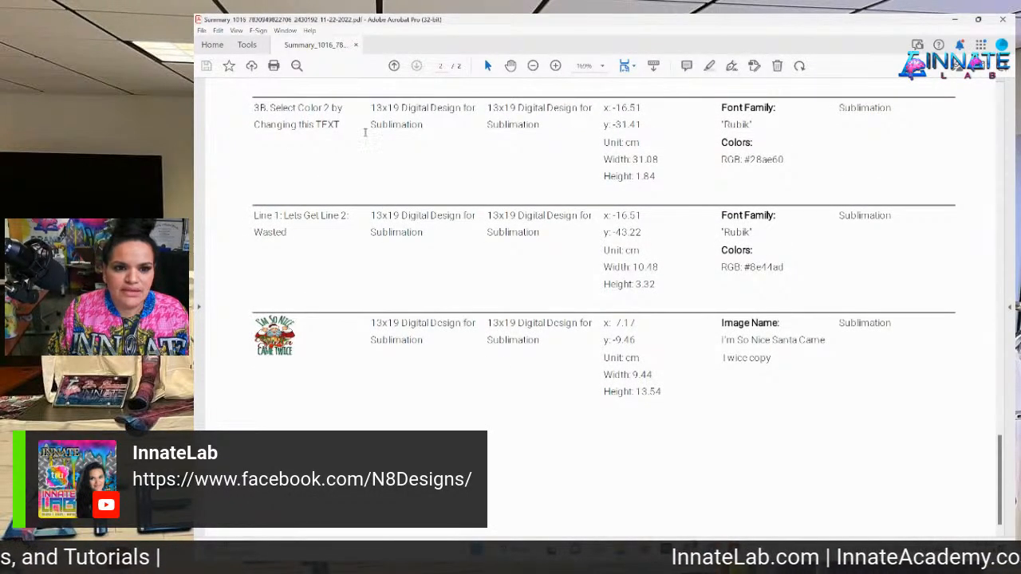
Copy the custom Line 1 text "Lets Get" from the order summary and return to Photoshop.
{"action": "left_click_drag", "start_coordinate": [283, 216], "coordinate": [319, 217]}
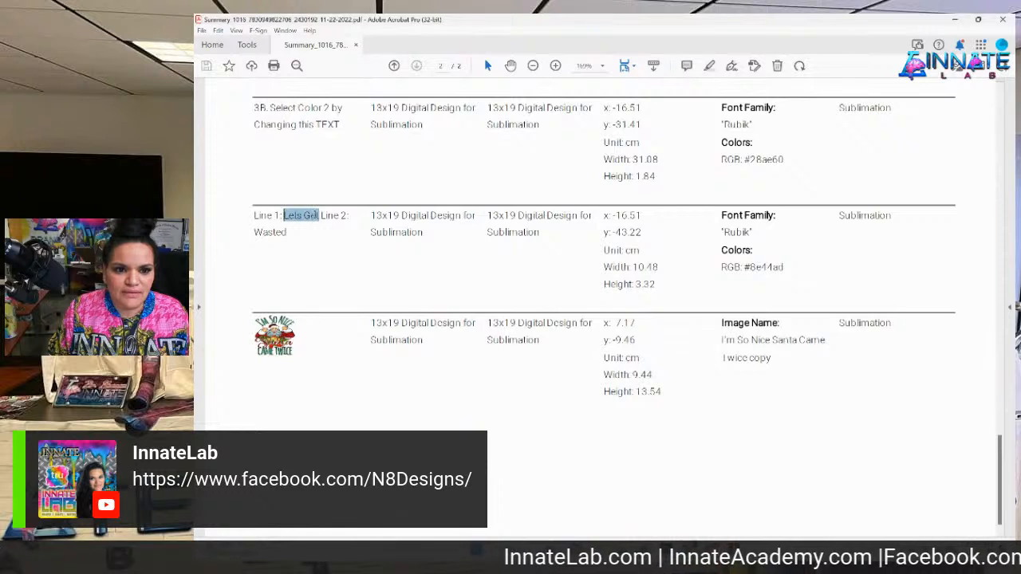
{"action": "right_click", "coordinate": [311, 221]}
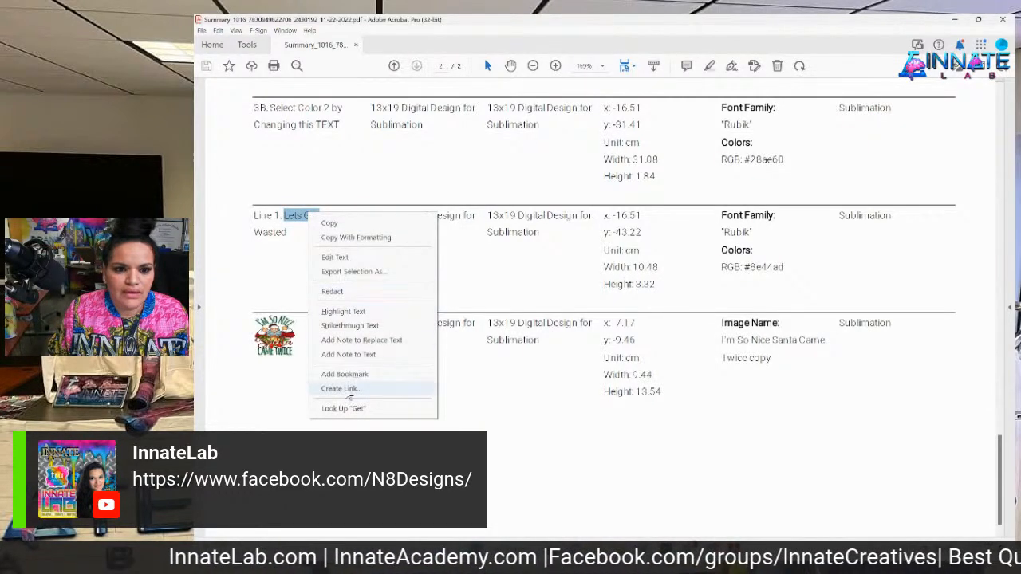
{"action": "left_click", "coordinate": [325, 225]}
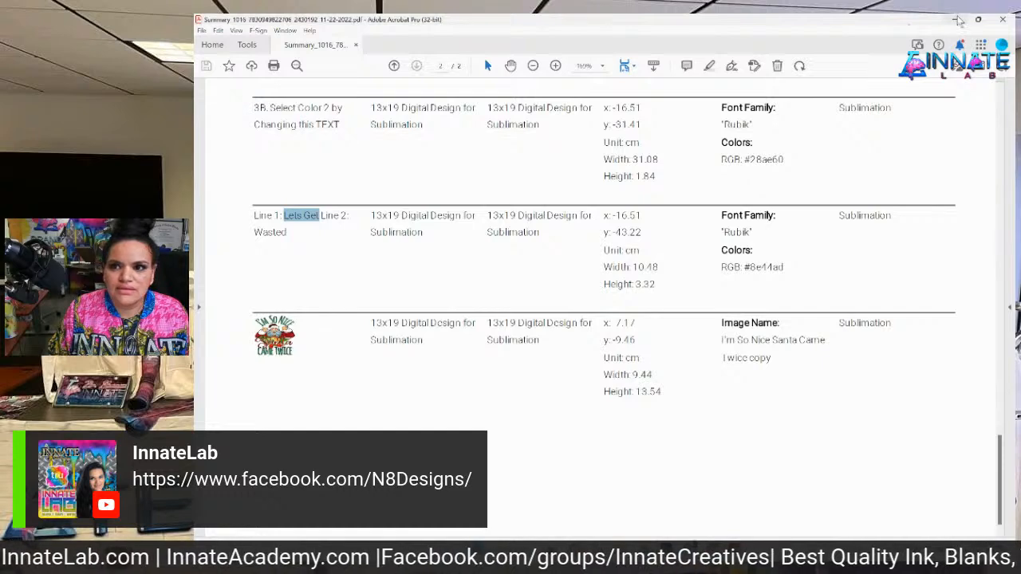
{"action": "key", "text": "alt+Tab"}
{"action": "key", "text": "alt+Tab"}
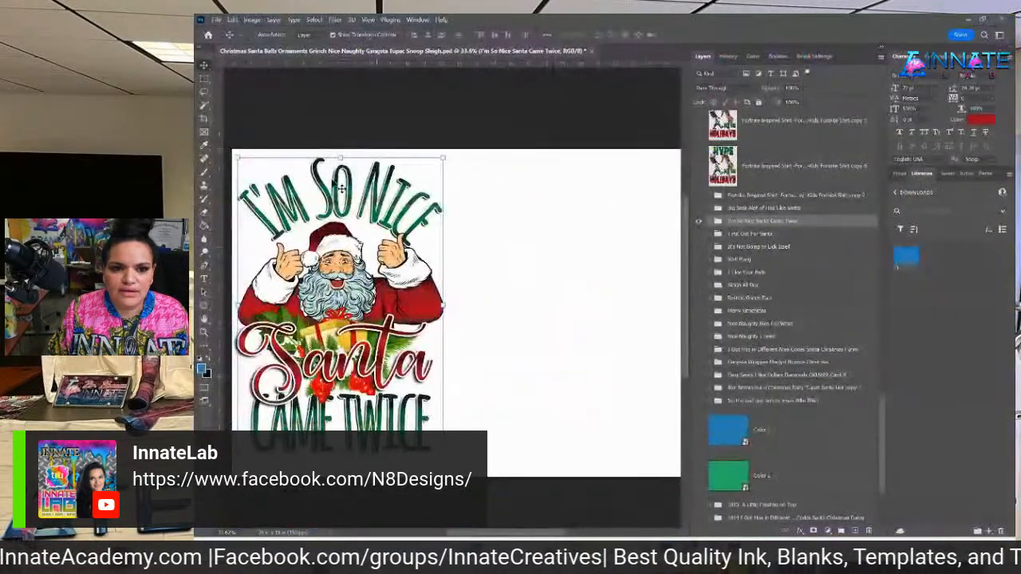
Locate and collapse the "I'm So Nice Santa Came Twice" group, and duplicate it within the document.
{"action": "right_click", "coordinate": [326, 191]}
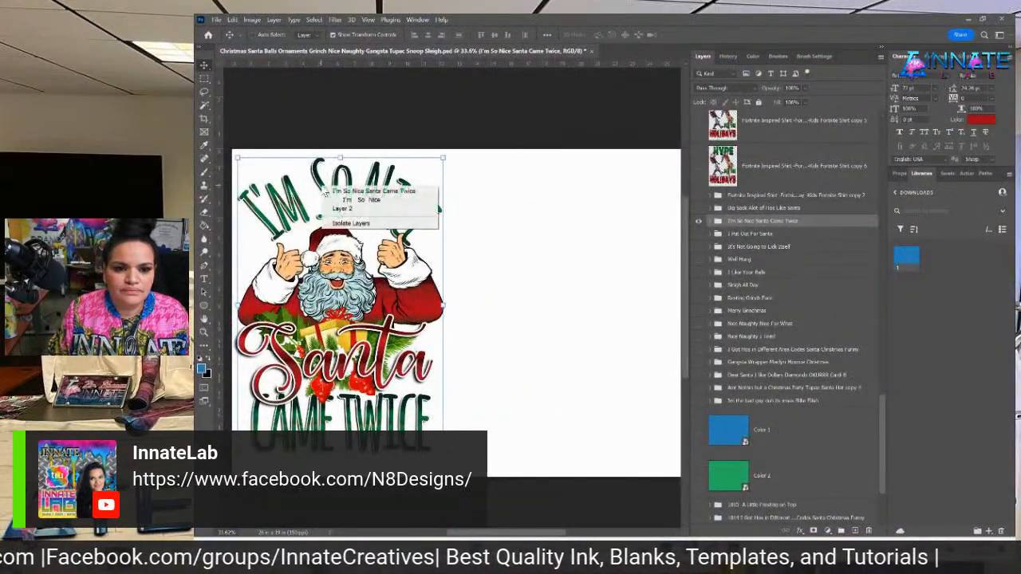
{"action": "left_click", "coordinate": [342, 209]}
{"action": "scroll", "coordinate": [818, 443], "scroll_direction": "up", "scroll_amount": 10}
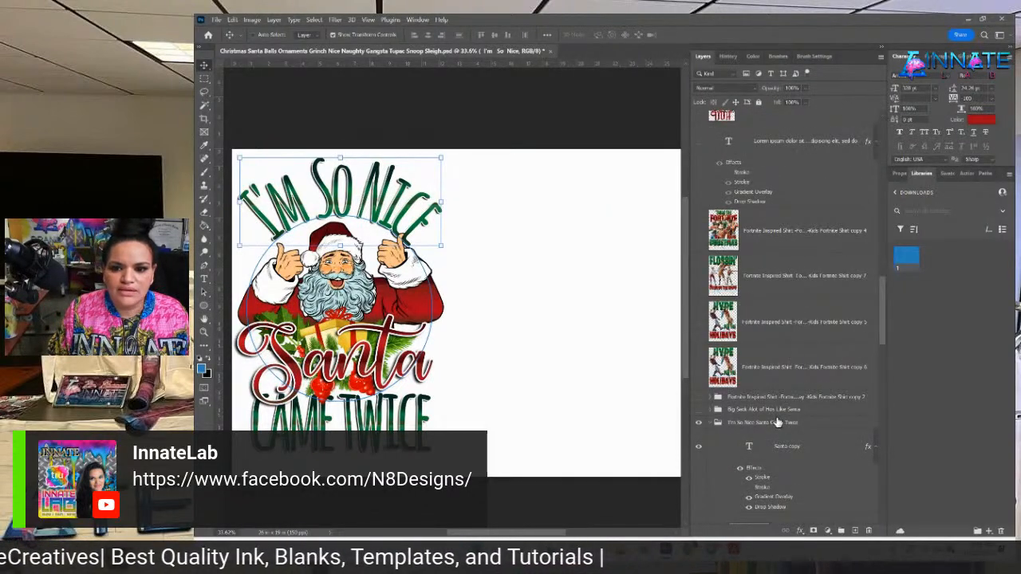
{"action": "left_click", "coordinate": [712, 424]}
{"action": "right_click", "coordinate": [744, 423]}
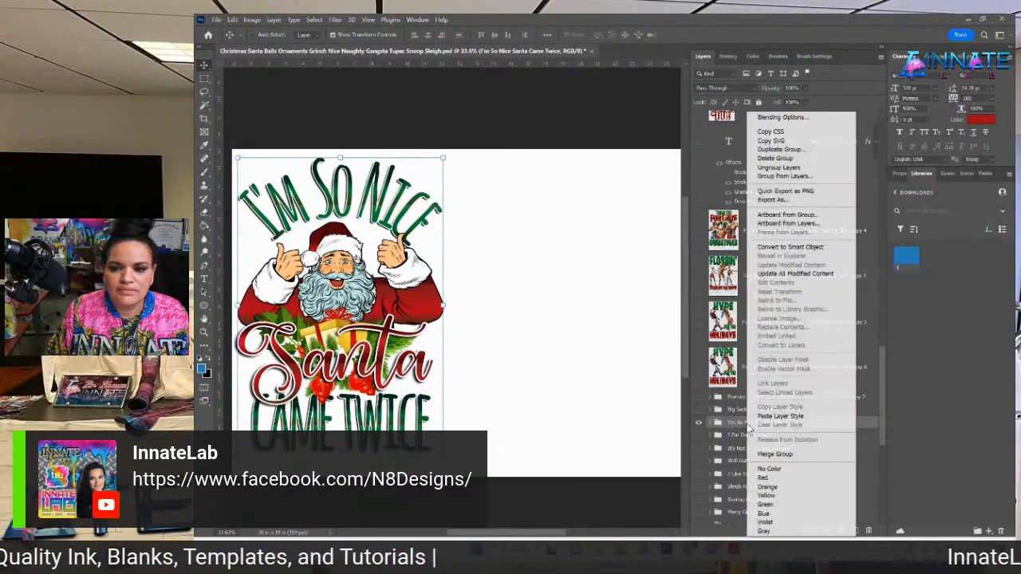
{"action": "left_click", "coordinate": [790, 149]}
{"action": "key", "text": "Return"}
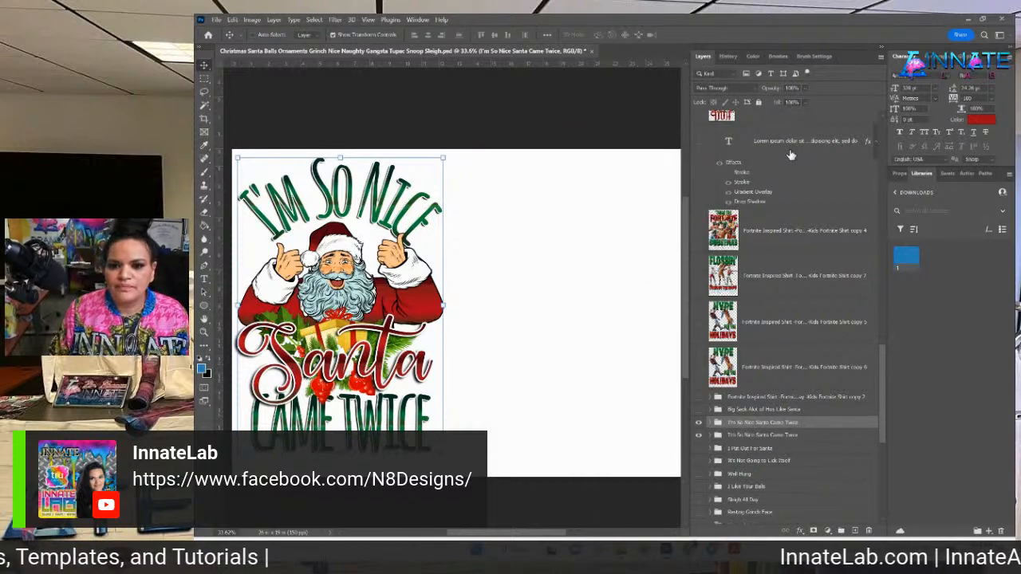
Rename the duplicated group "1016- Lets Get Wasted" and move it directly below the Color 2 layer.
{"action": "double_click", "coordinate": [750, 423]}
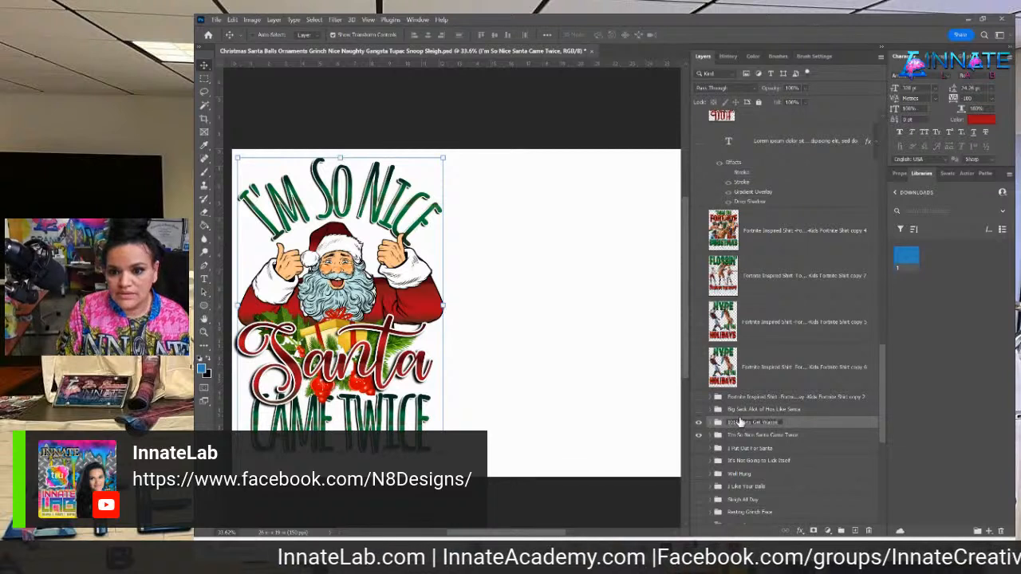
{"action": "key", "text": "Return"}
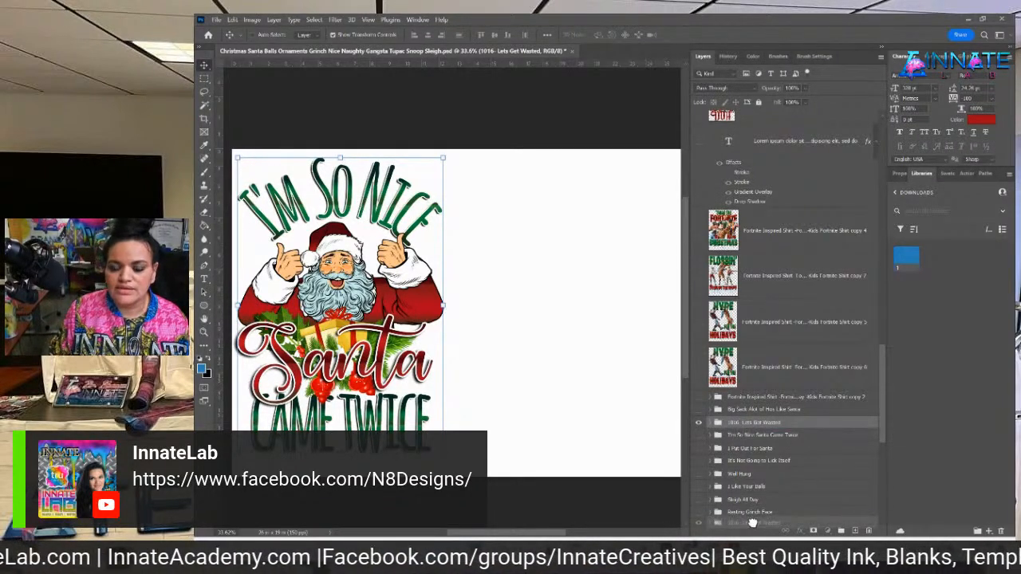
{"action": "left_click_drag", "start_coordinate": [754, 524], "coordinate": [752, 483]}
Expand the "1016- Lets Get Wasted" group and paste the copied layer style onto its "I'm So Nice" text layer.
{"action": "left_click", "coordinate": [711, 402]}
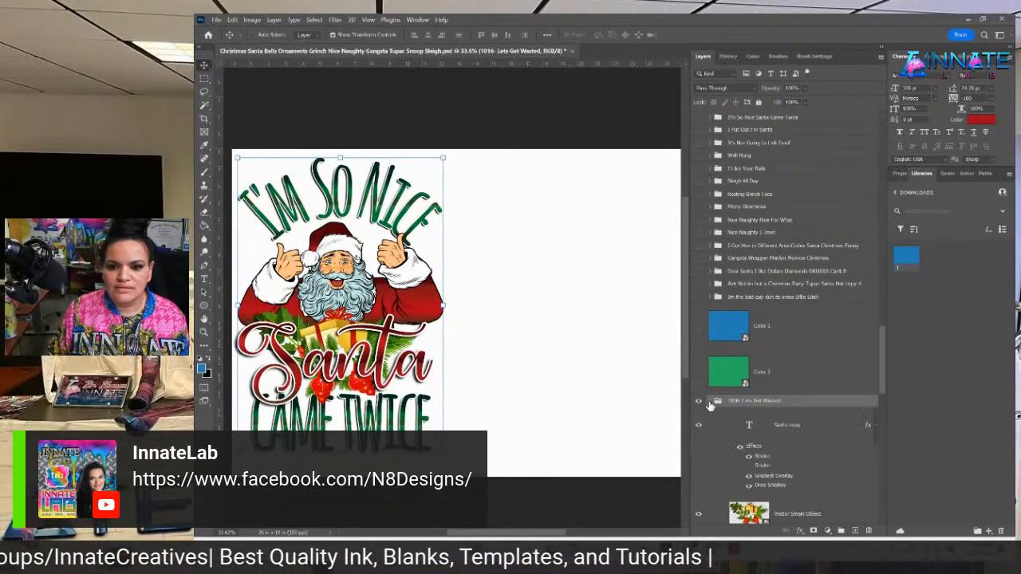
{"action": "scroll", "coordinate": [742, 335], "scroll_direction": "down", "scroll_amount": 3}
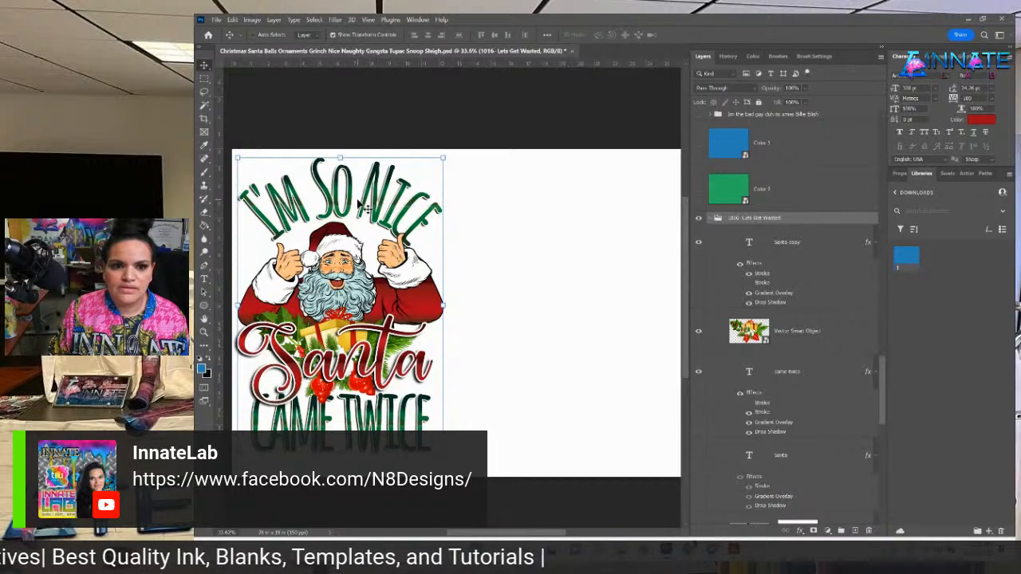
{"action": "right_click", "coordinate": [380, 222]}
{"action": "left_click", "coordinate": [395, 234]}
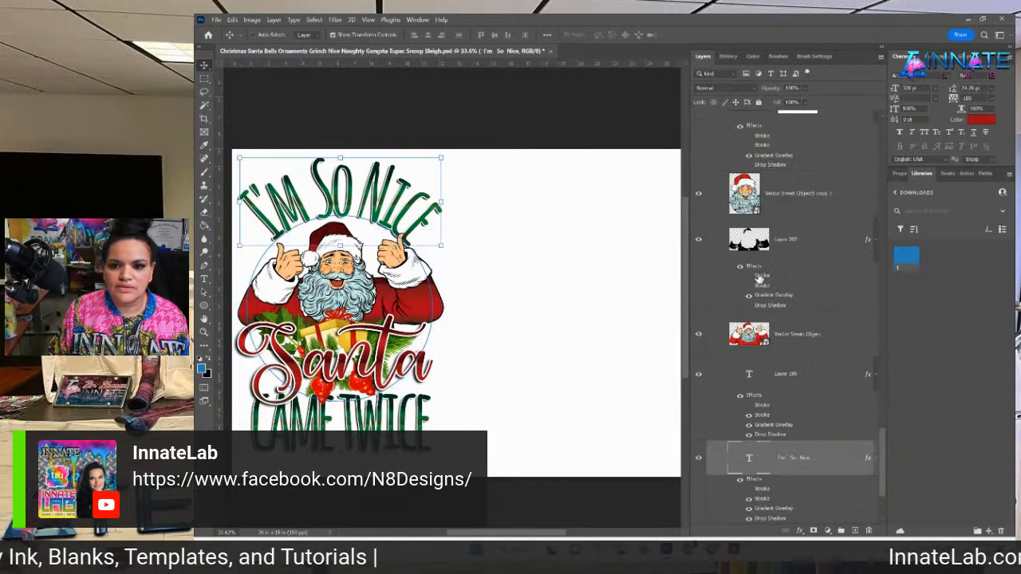
{"action": "right_click", "coordinate": [806, 465]}
{"action": "left_click", "coordinate": [900, 421]}
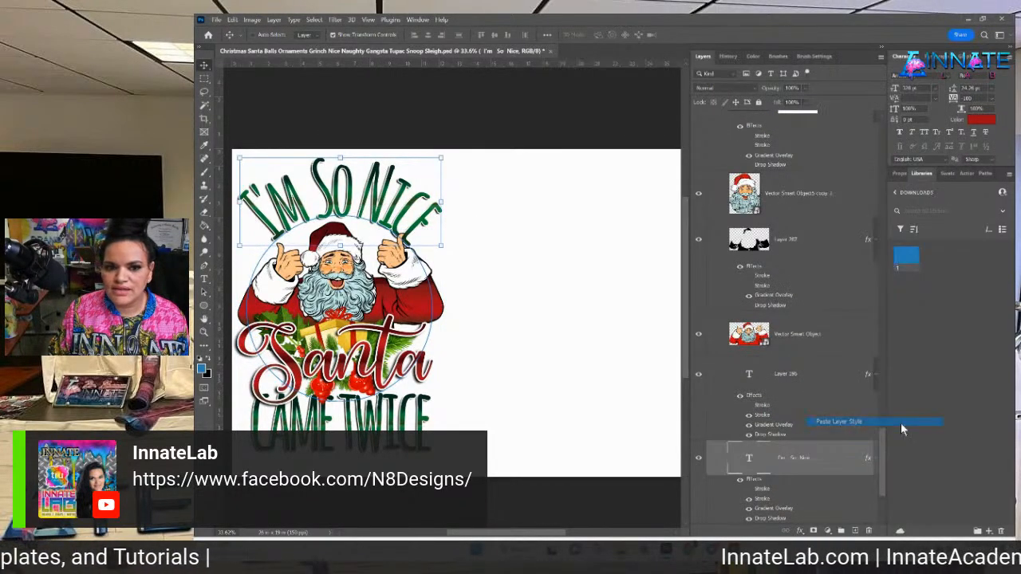
Replace the "I'm So Nice" text with "Let's Get" in the 1016- Lets Get Wasted group.
{"action": "scroll", "coordinate": [771, 458], "scroll_direction": "down", "scroll_amount": 3}
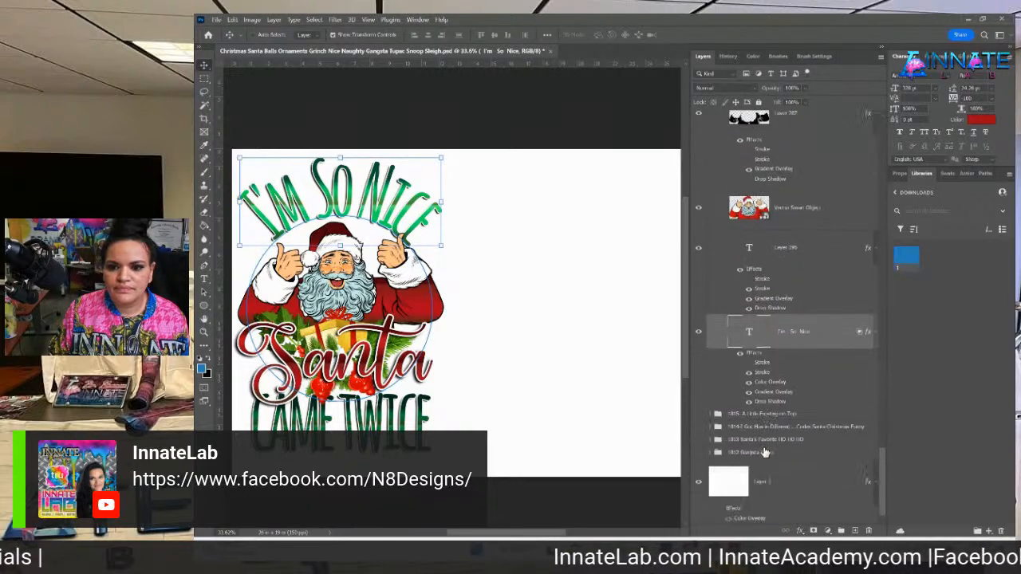
{"action": "double_click", "coordinate": [747, 335]}
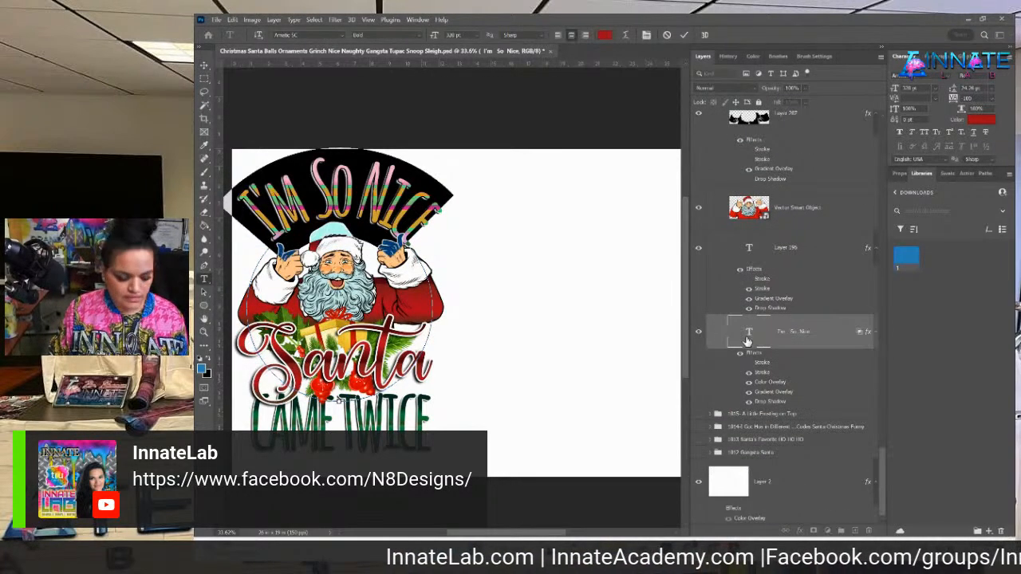
{"action": "type", "text": "Lets Get"}
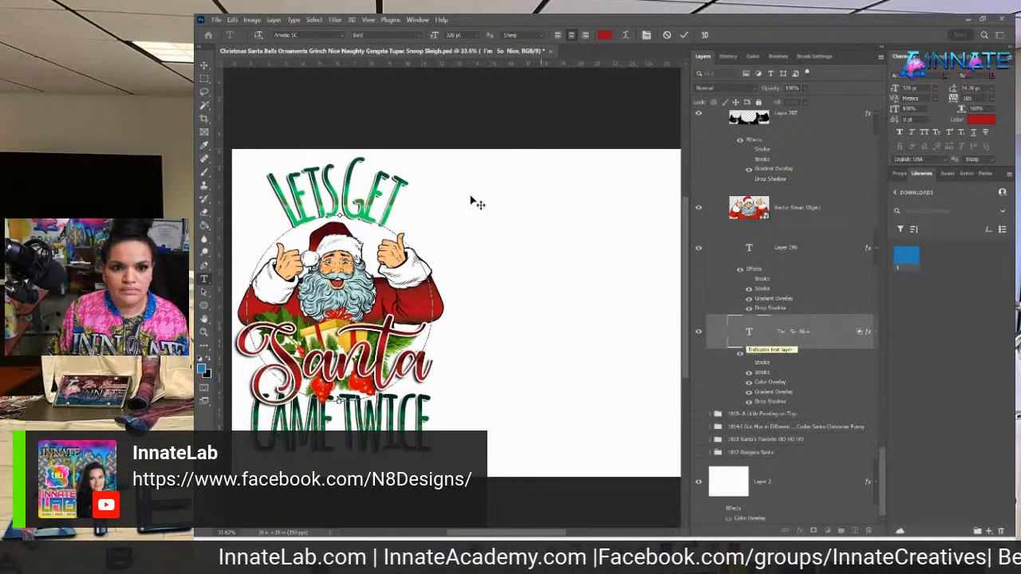
{"action": "left_click", "coordinate": [322, 195]}
{"action": "type", "text": "'"}
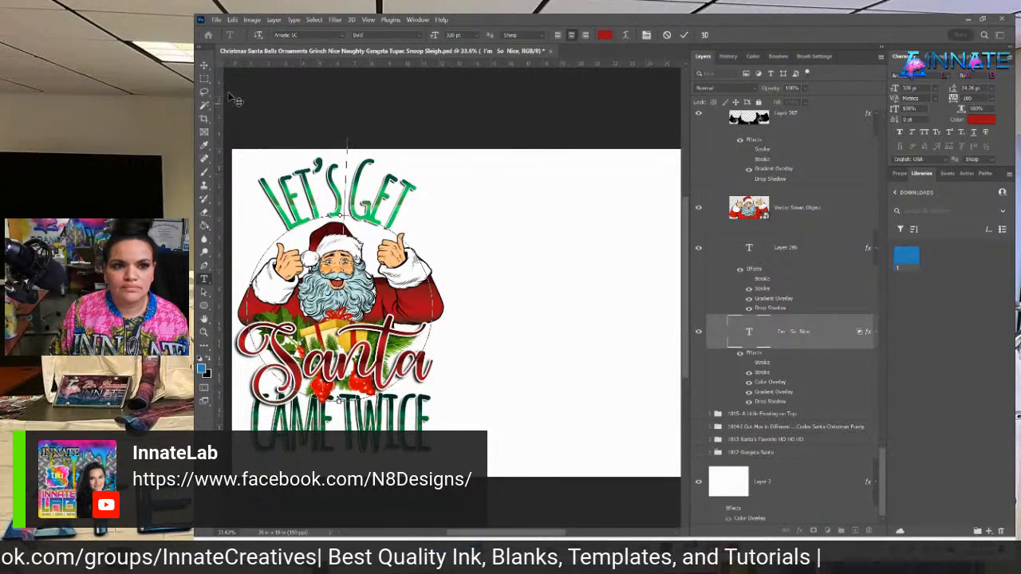
{"action": "left_click", "coordinate": [204, 66]}
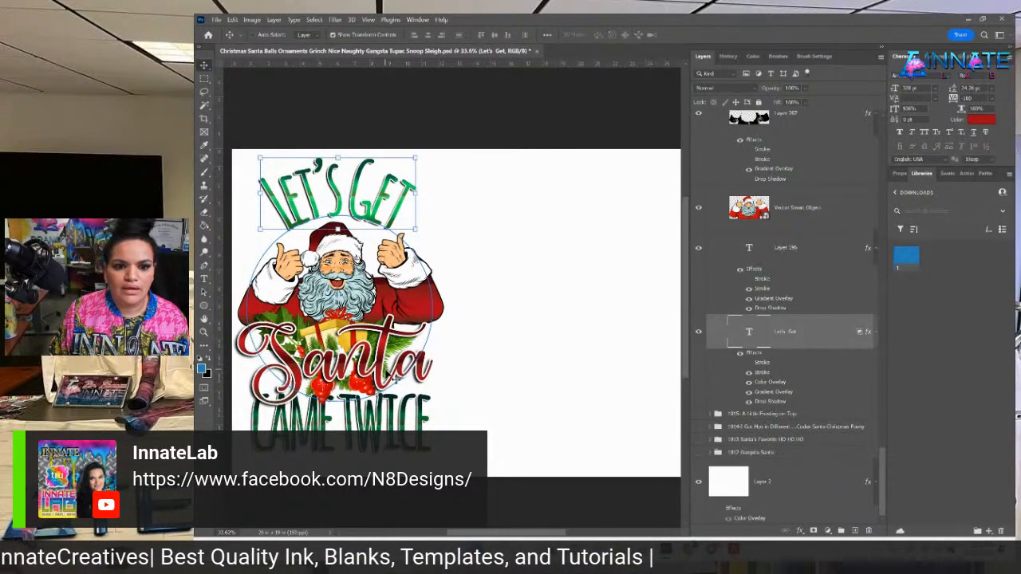
Paste the copied layer style onto the "Santa copy" script text layer.
{"action": "right_click", "coordinate": [388, 381]}
{"action": "left_click", "coordinate": [393, 381]}
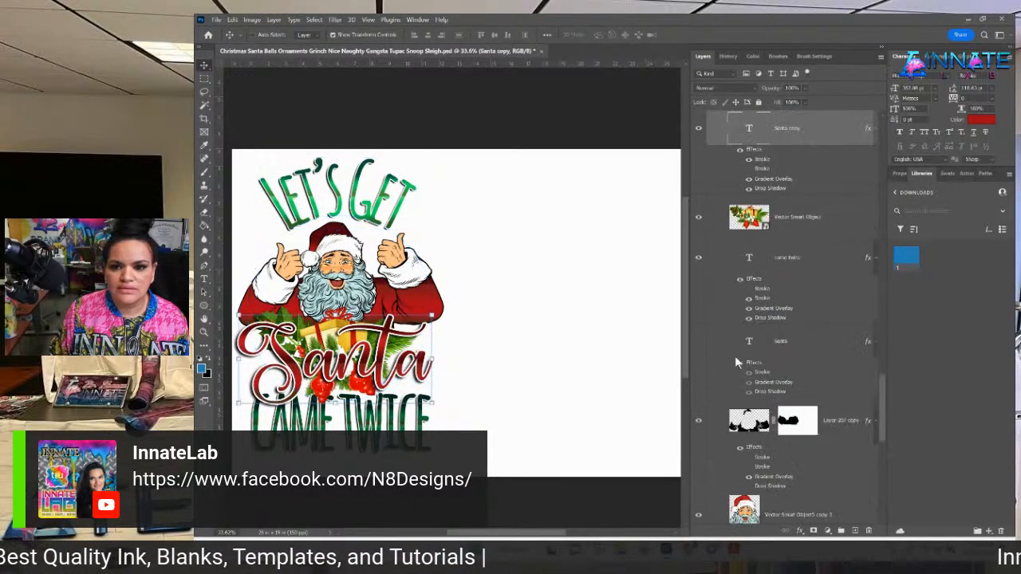
{"action": "right_click", "coordinate": [802, 136]}
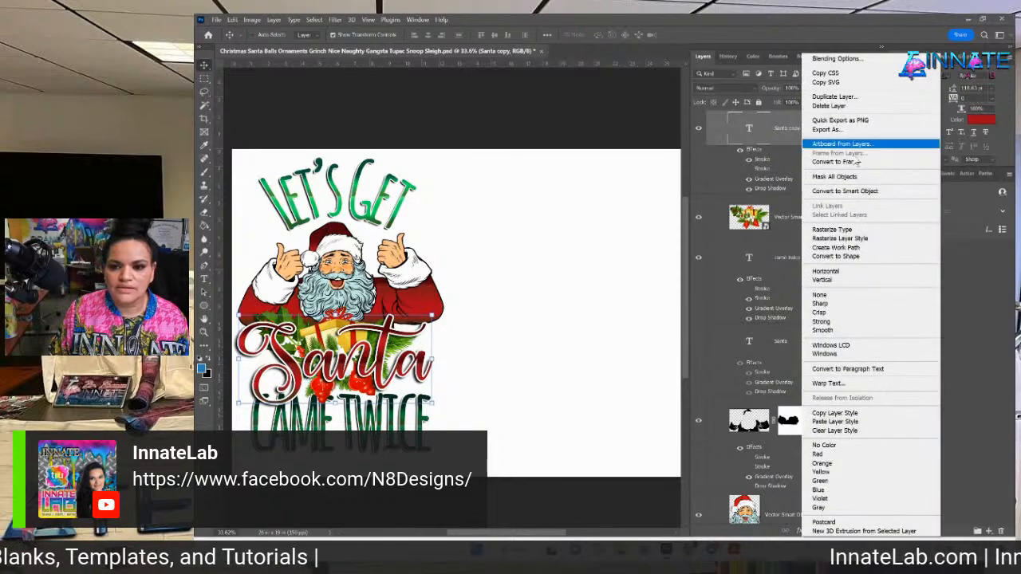
{"action": "left_click", "coordinate": [833, 426]}
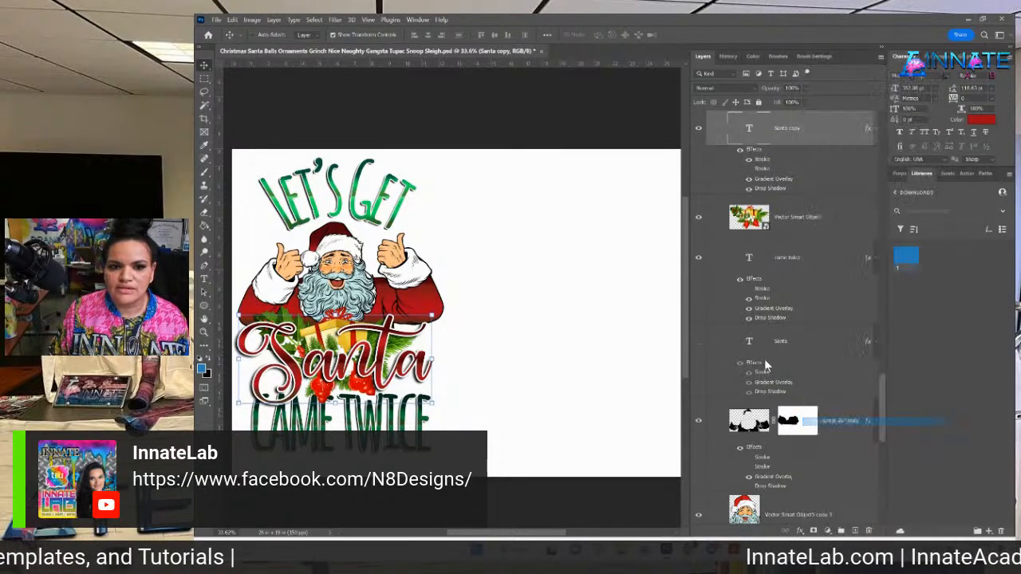
Replace the script "Santa" text with "Wasted" and scale it down to fit the width of the design.
{"action": "double_click", "coordinate": [753, 132]}
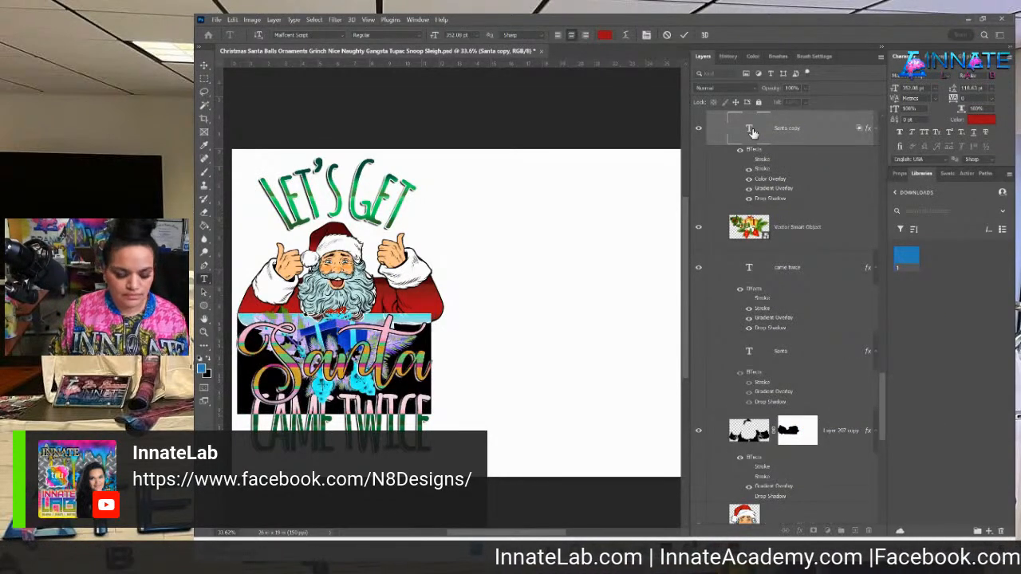
{"action": "type", "text": "Was"}
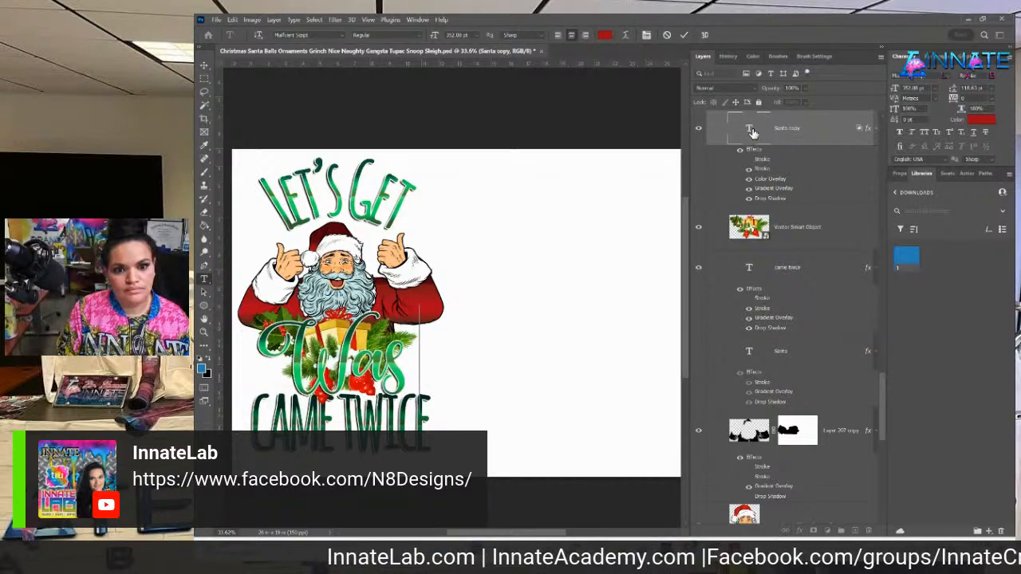
{"action": "type", "text": "ted"}
{"action": "left_click", "coordinate": [811, 129]}
{"action": "key", "text": "v"}
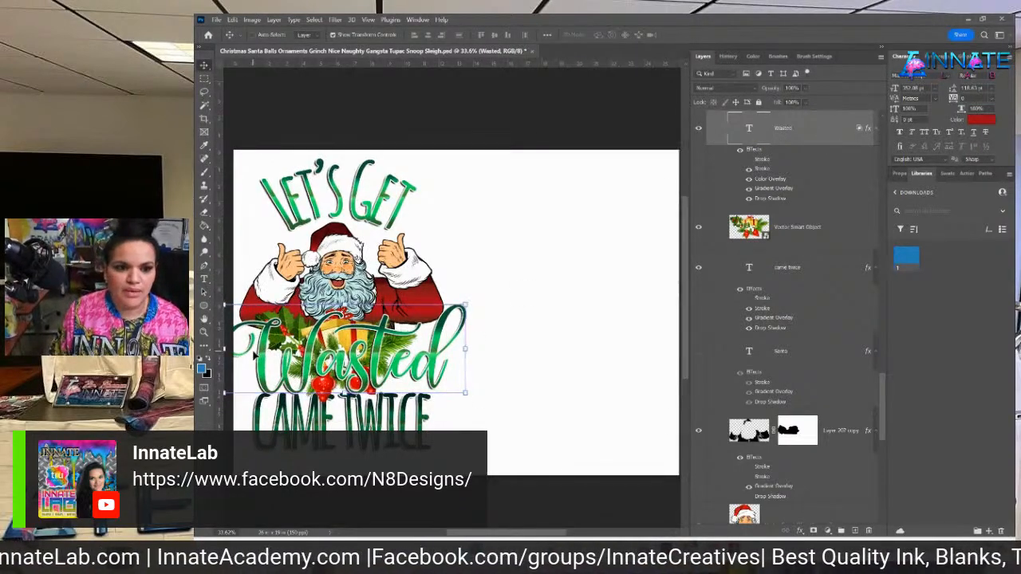
{"action": "left_click_drag", "start_coordinate": [224, 350], "coordinate": [241, 350]}
{"action": "left_click_drag", "start_coordinate": [484, 359], "coordinate": [441, 360]}
{"action": "key", "text": "Return"}
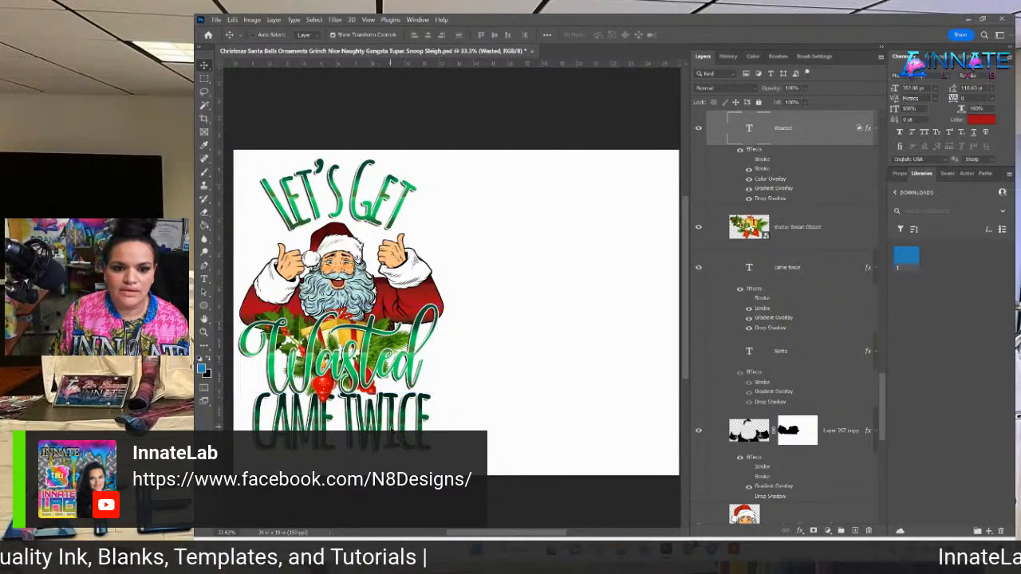
Hide the "came twice" text layer and paste the copied layer style onto it and the hidden "Santa" text layer.
{"action": "left_click", "coordinate": [733, 272]}
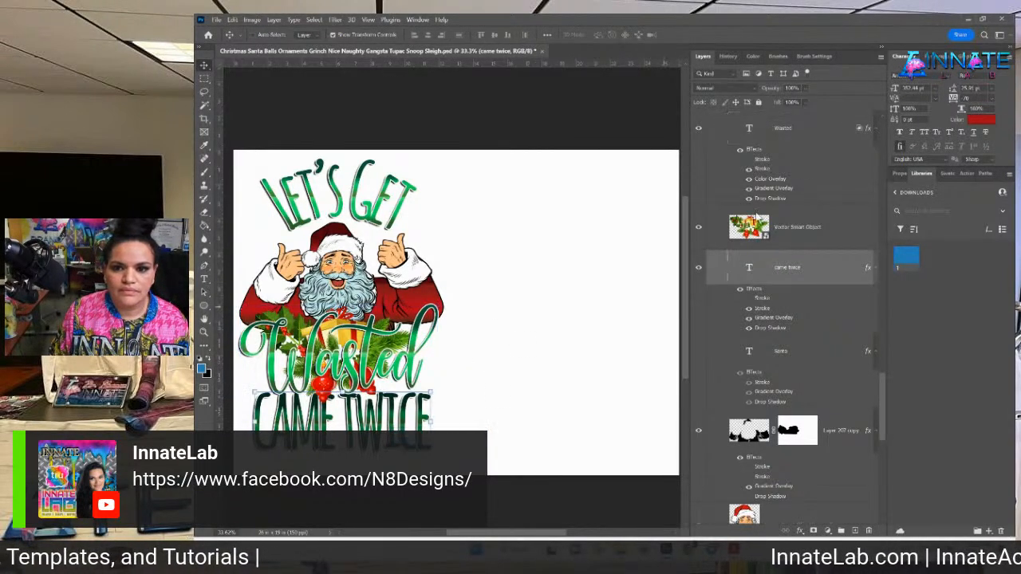
{"action": "left_click", "coordinate": [700, 268]}
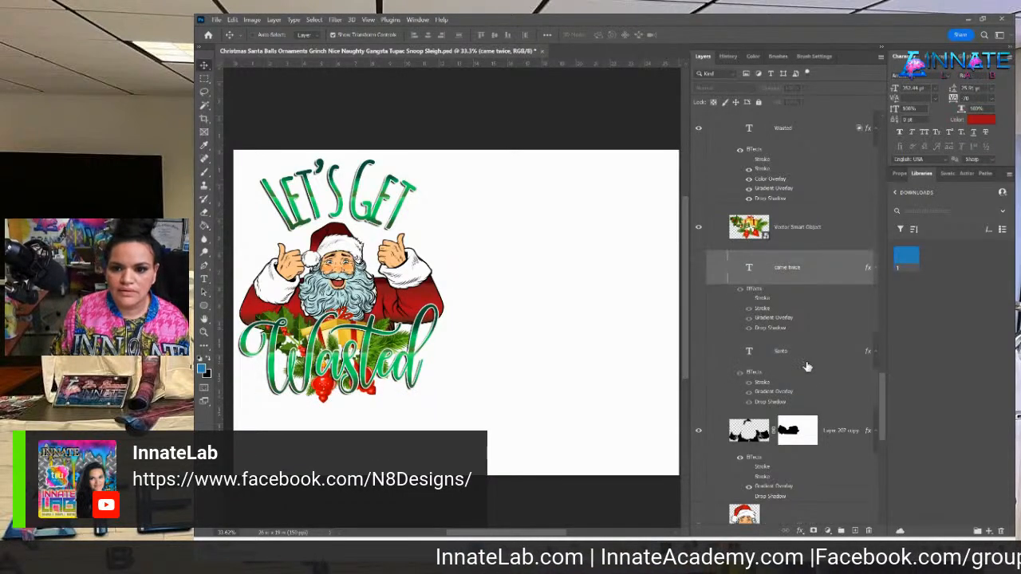
{"action": "left_click", "coordinate": [806, 359], "text": "ctrl"}
{"action": "right_click", "coordinate": [805, 358]}
{"action": "left_click", "coordinate": [868, 422]}
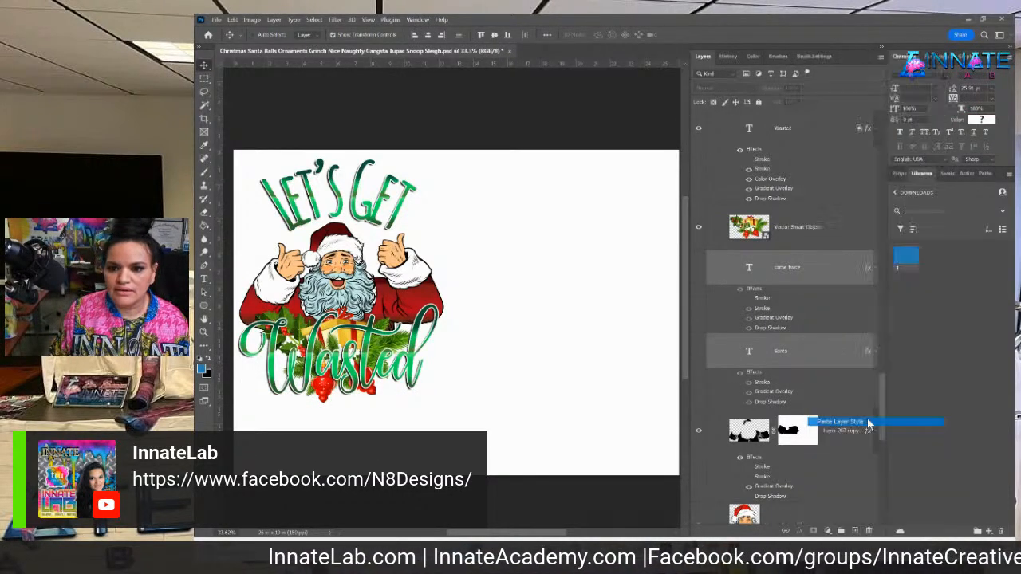
{"action": "left_click", "coordinate": [874, 271]}
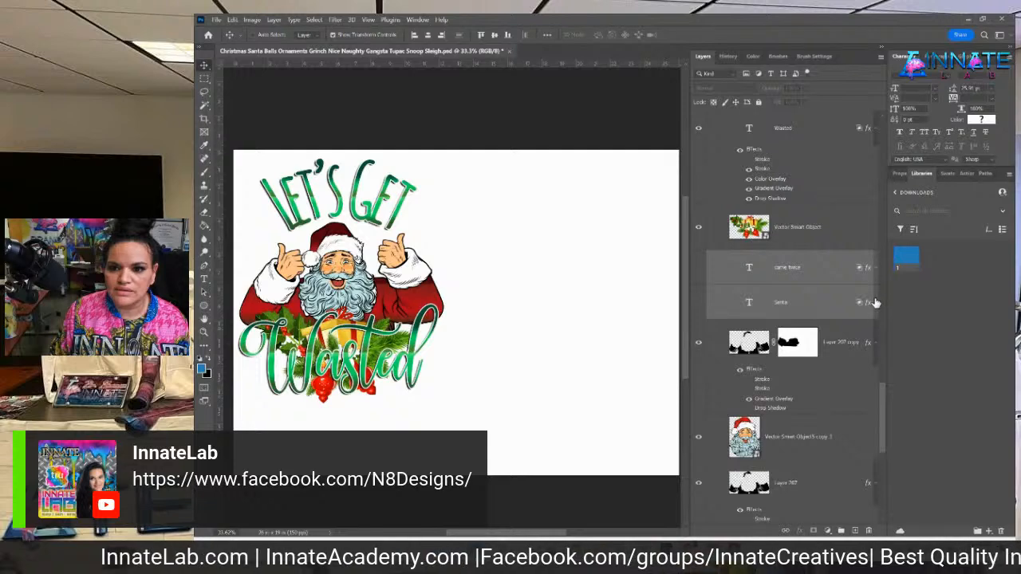
{"action": "left_click", "coordinate": [875, 302]}
Delete the Santa illustration layers, from Layer 207 copy down to its Vector Smart Object, and the Layer 196 text layer.
{"action": "left_click", "coordinate": [847, 231]}
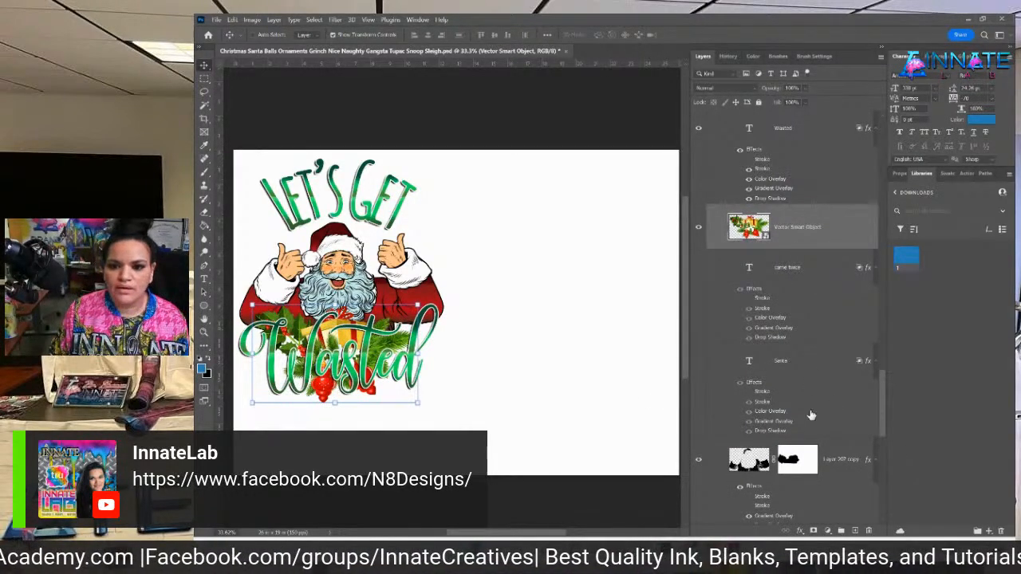
{"action": "left_click", "coordinate": [837, 471]}
{"action": "scroll", "coordinate": [830, 451], "scroll_direction": "down", "scroll_amount": 6}
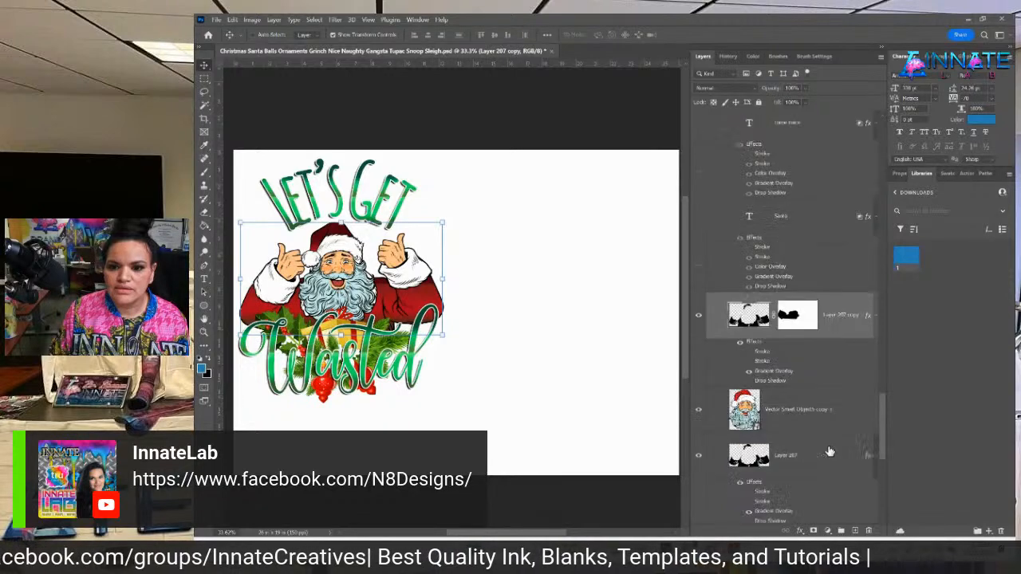
{"action": "scroll", "coordinate": [808, 414], "scroll_direction": "down", "scroll_amount": 2}
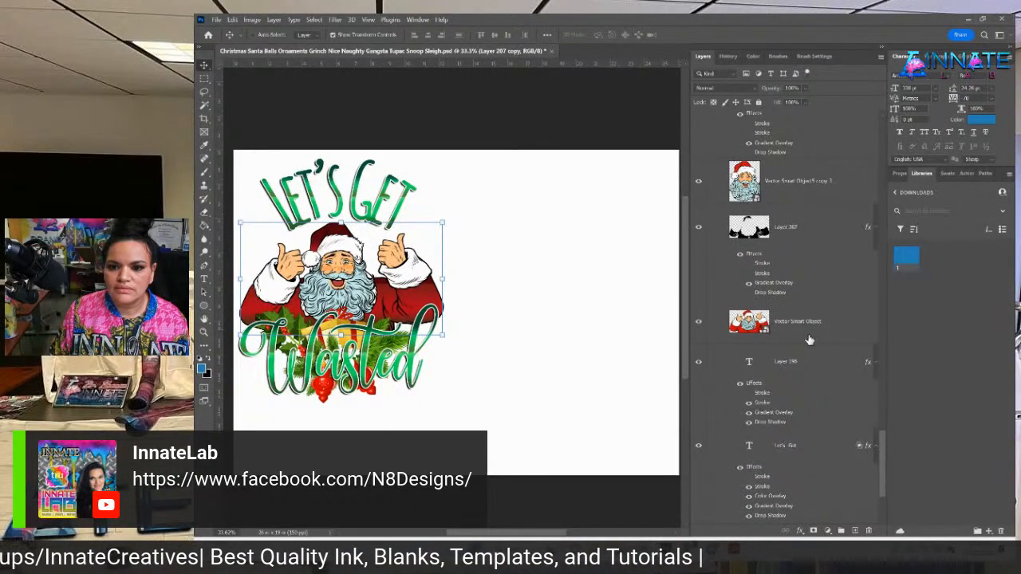
{"action": "left_click", "coordinate": [810, 341], "text": "shift"}
{"action": "key", "text": "Delete"}
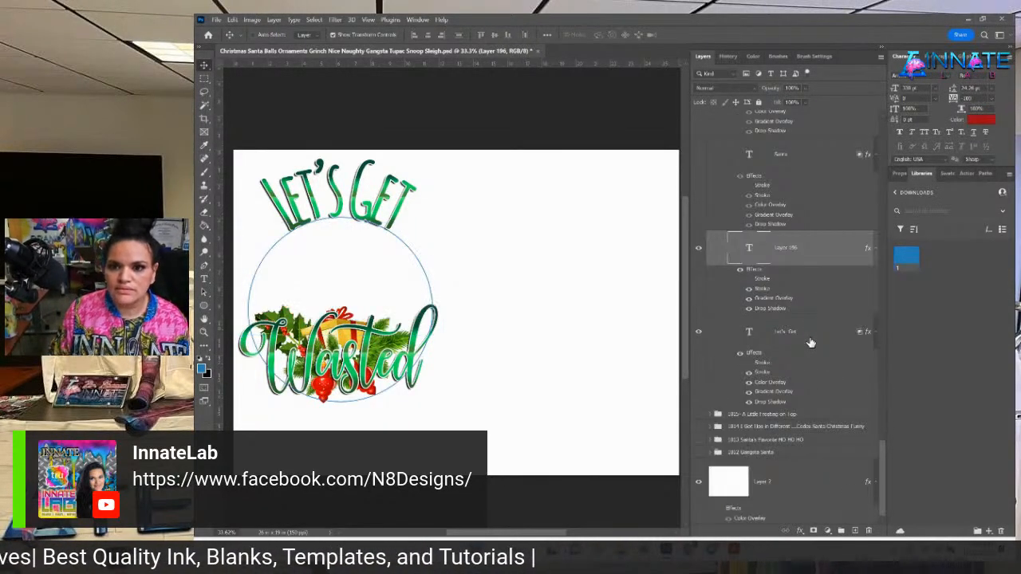
{"action": "key", "text": "Delete"}
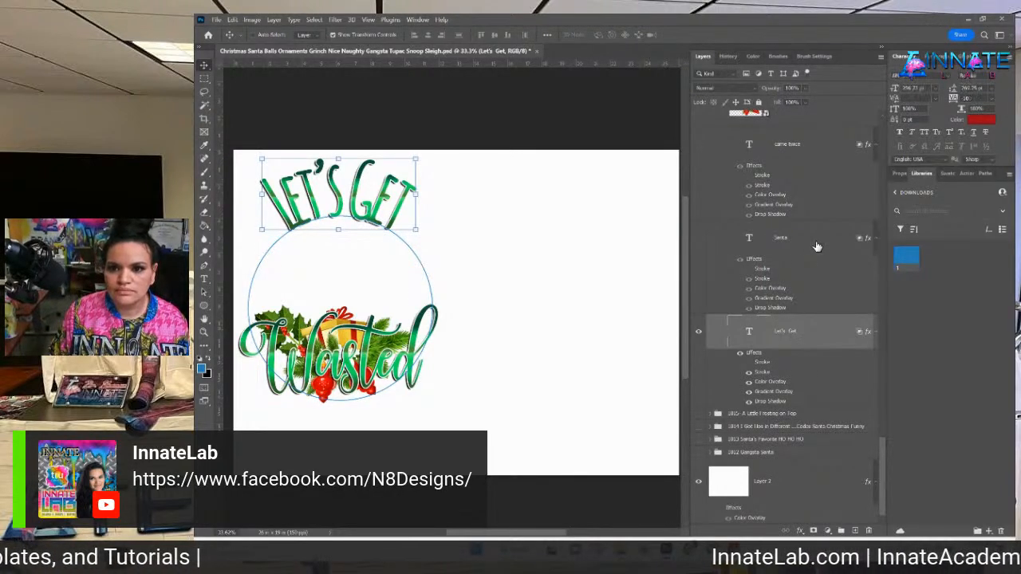
Place the eggnog image from the order's SourceFileImages folder into the design, directly above the hidden "Santa" text layer.
{"action": "left_click", "coordinate": [816, 242]}
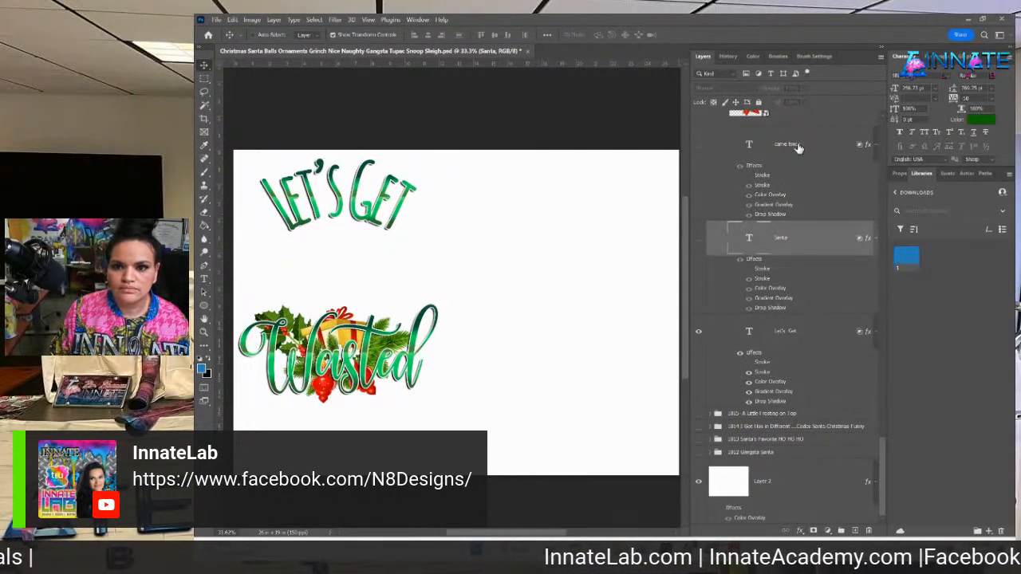
{"action": "left_click", "coordinate": [798, 146], "text": "ctrl"}
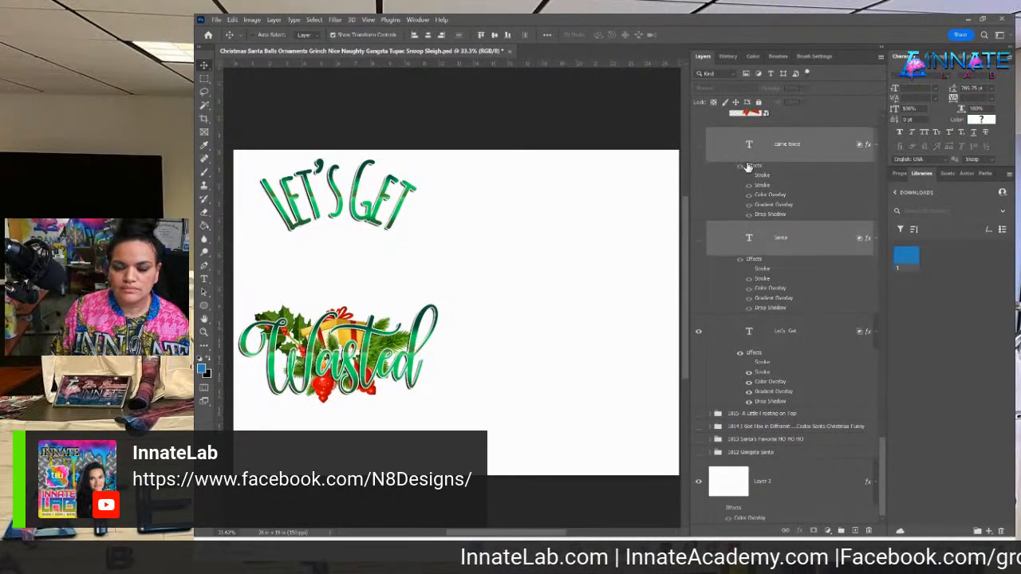
{"action": "left_click", "coordinate": [821, 251]}
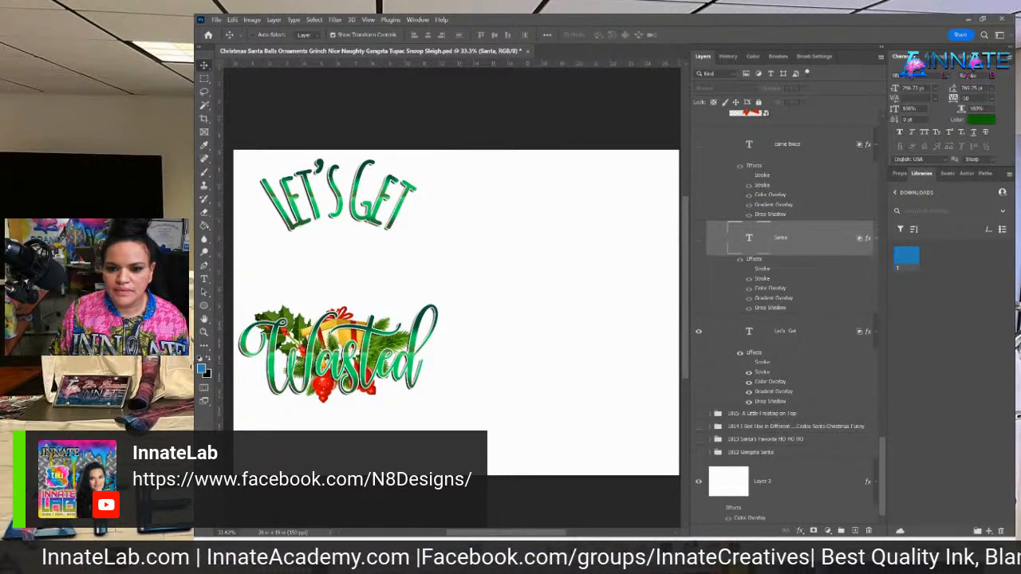
{"action": "left_click", "coordinate": [665, 513]}
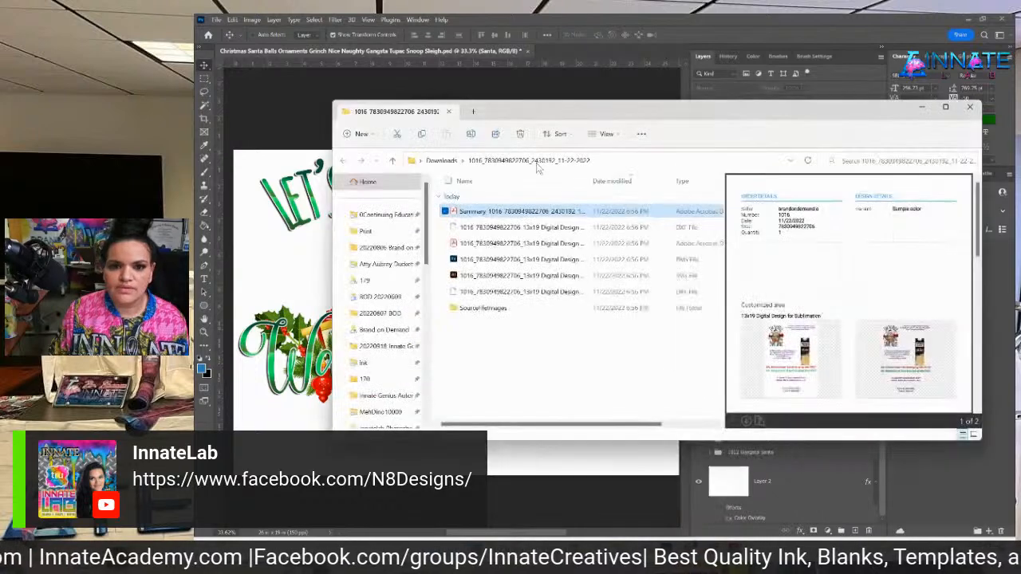
{"action": "double_click", "coordinate": [520, 314]}
{"action": "right_click", "coordinate": [521, 290]}
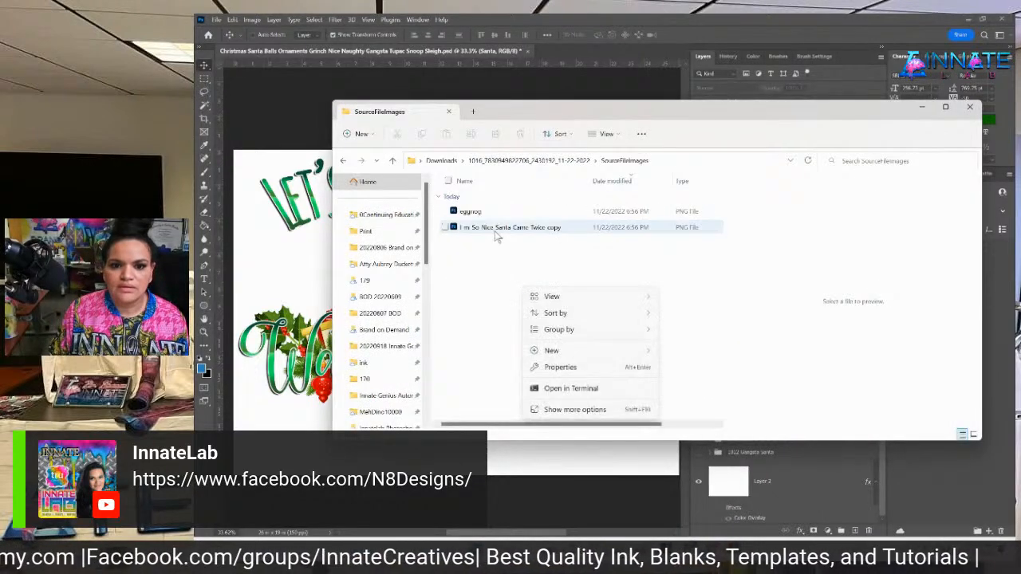
{"action": "left_click", "coordinate": [490, 212]}
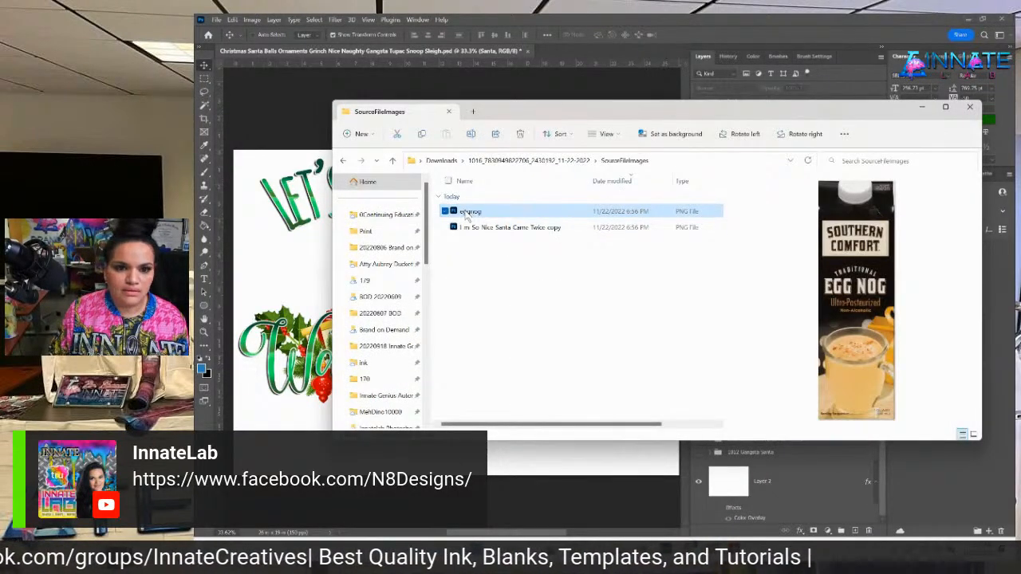
{"action": "left_click_drag", "start_coordinate": [476, 214], "coordinate": [317, 251]}
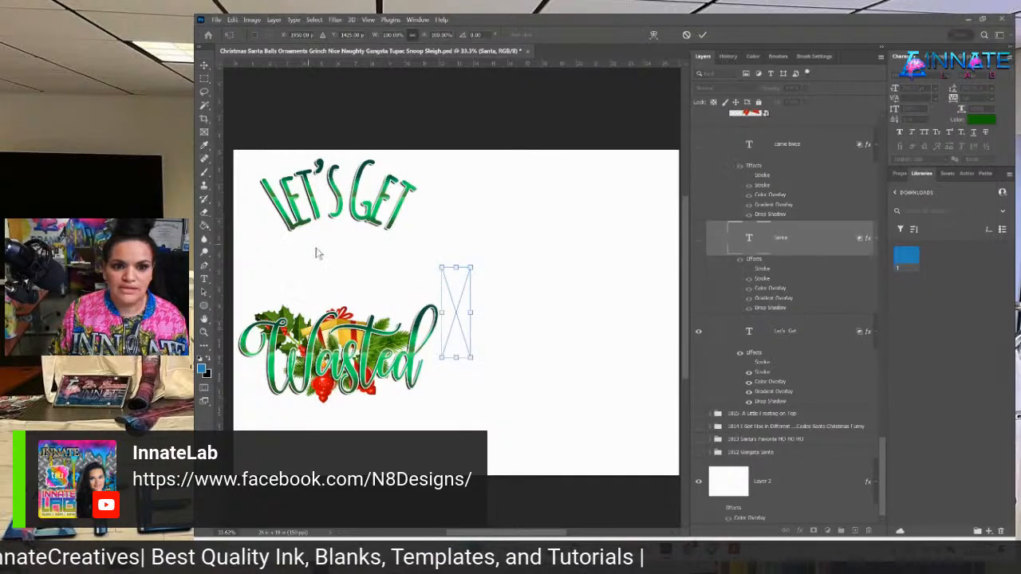
Scale the eggnog carton to about 180% and position it centrally between "Let's Get" and "Wasted".
{"action": "left_click_drag", "start_coordinate": [460, 266], "coordinate": [455, 189]}
{"action": "left_click_drag", "start_coordinate": [427, 271], "coordinate": [345, 293]}
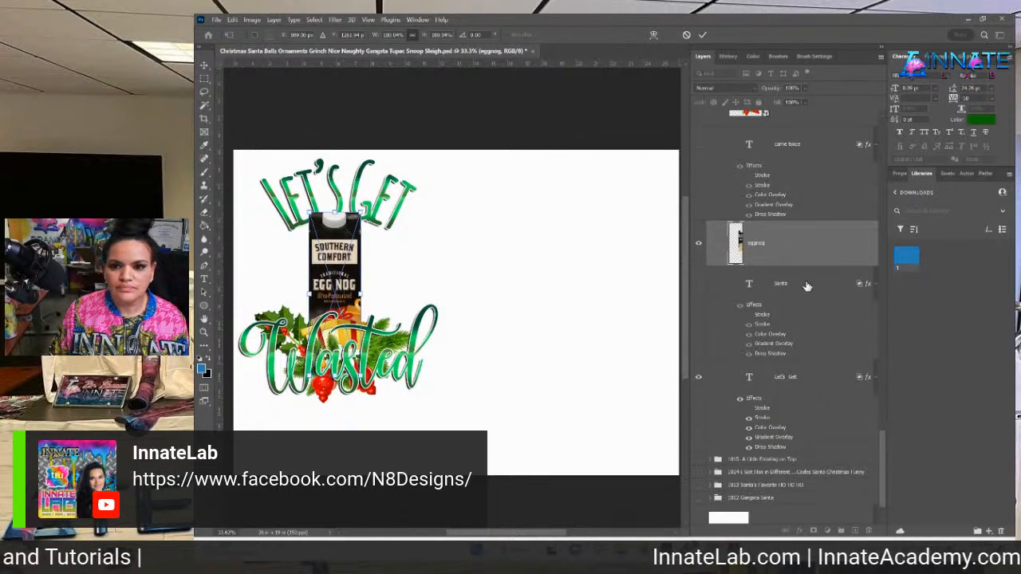
{"action": "left_click", "coordinate": [778, 248]}
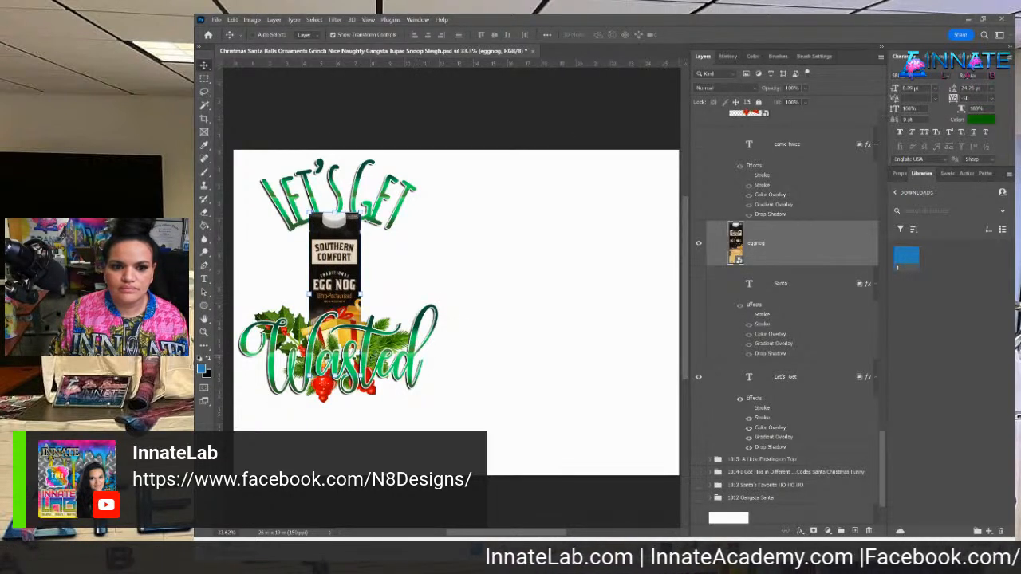
Scale the holly and gift Vector Smart Object to about 66%, rotate it about -9°, and centre it behind "Wasted".
{"action": "right_click", "coordinate": [388, 348]}
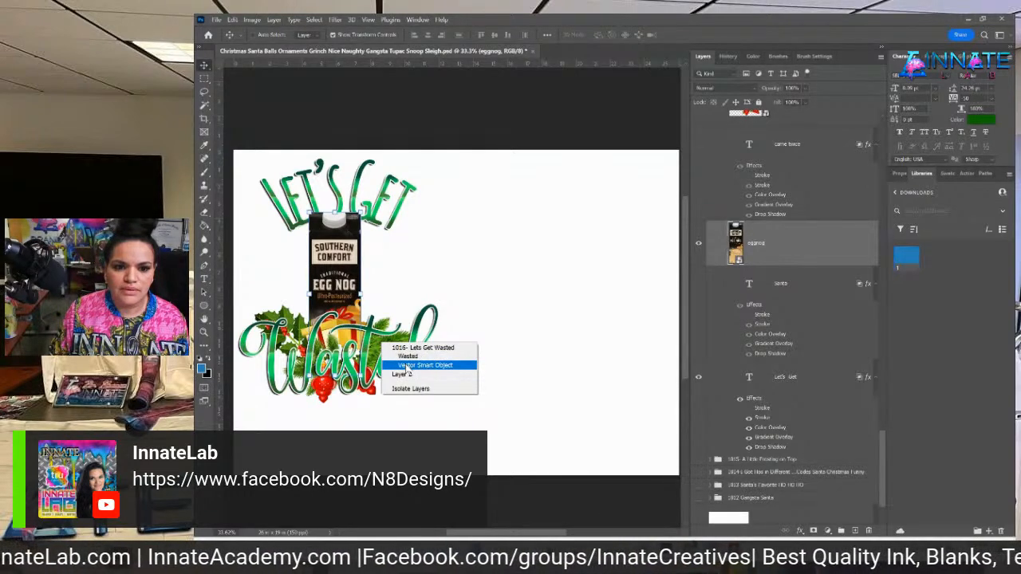
{"action": "left_click", "coordinate": [408, 366]}
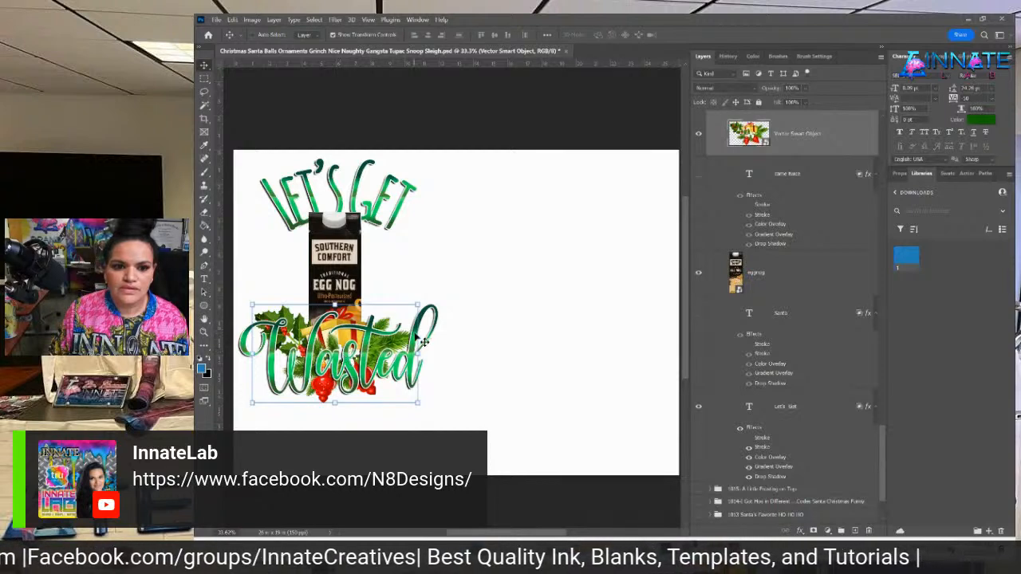
{"action": "left_click_drag", "start_coordinate": [414, 308], "coordinate": [397, 320]}
{"action": "left_click_drag", "start_coordinate": [388, 325], "coordinate": [383, 326]}
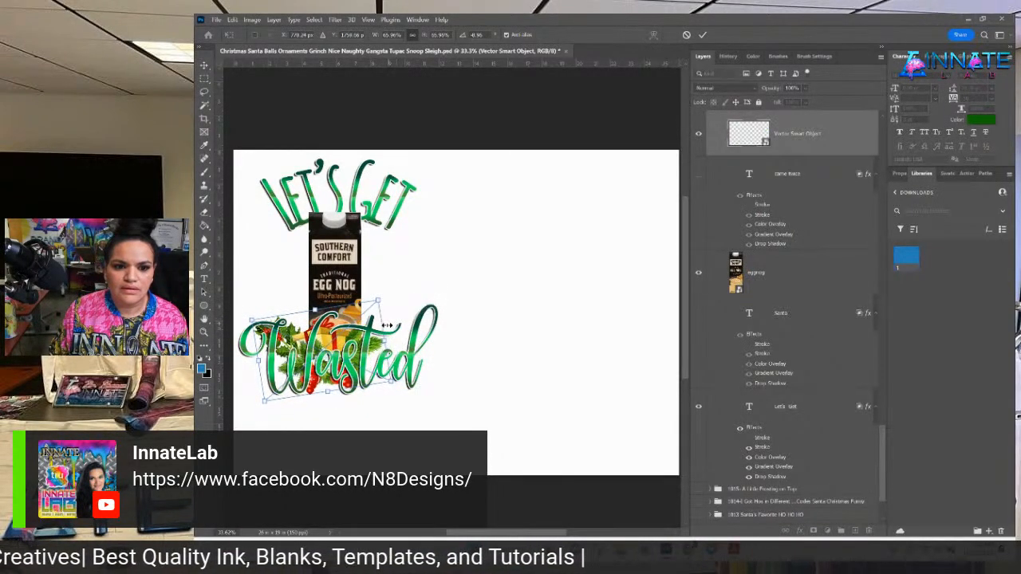
{"action": "left_click_drag", "start_coordinate": [331, 350], "coordinate": [344, 353]}
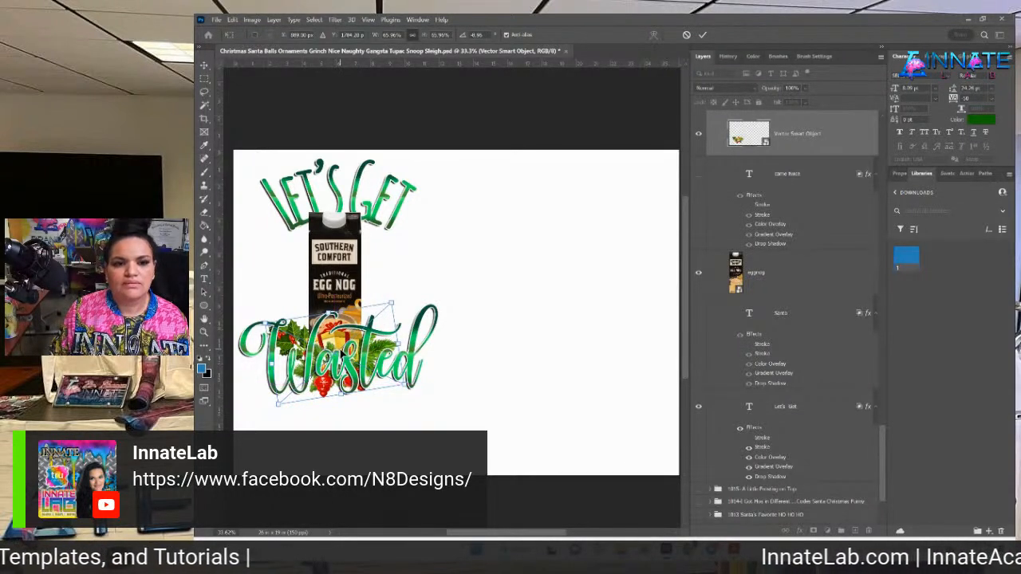
{"action": "key", "text": "Return"}
Select the eggnog carton layer and nudge the carton's upper edge slightly towards "Let's Get".
{"action": "right_click", "coordinate": [366, 282]}
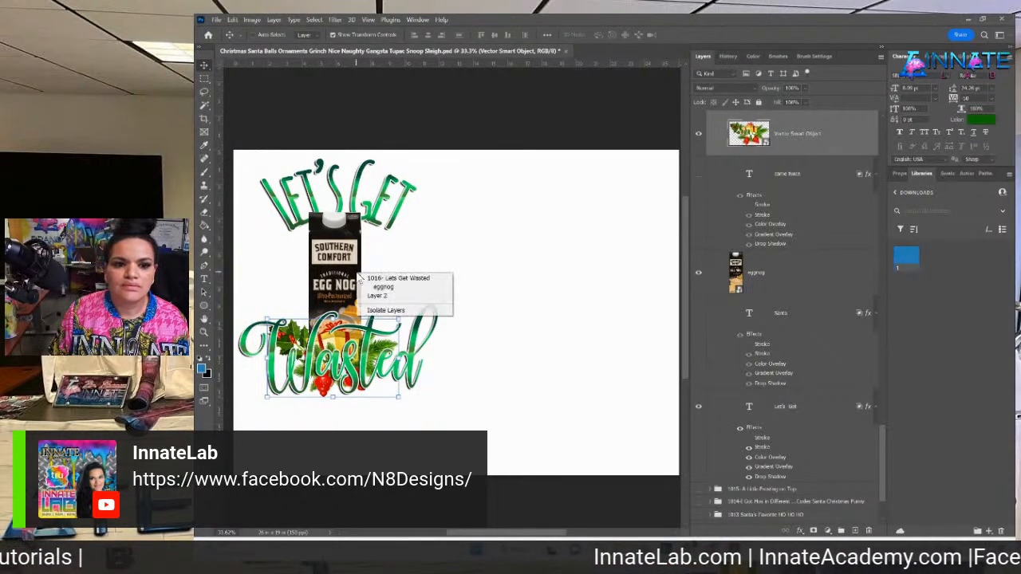
{"action": "left_click", "coordinate": [365, 287]}
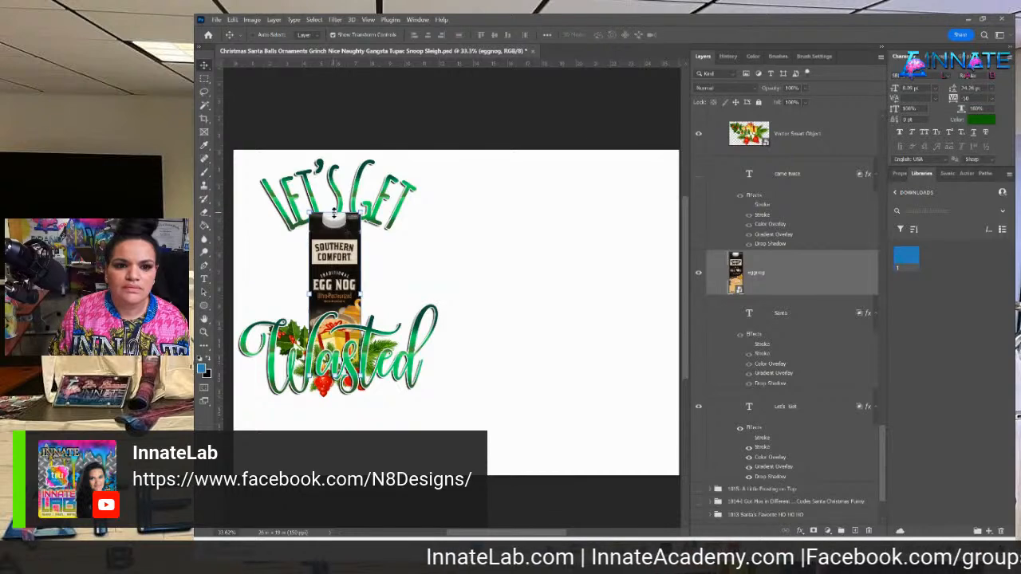
{"action": "left_click_drag", "start_coordinate": [335, 213], "coordinate": [346, 206]}
{"action": "key", "text": "Return"}
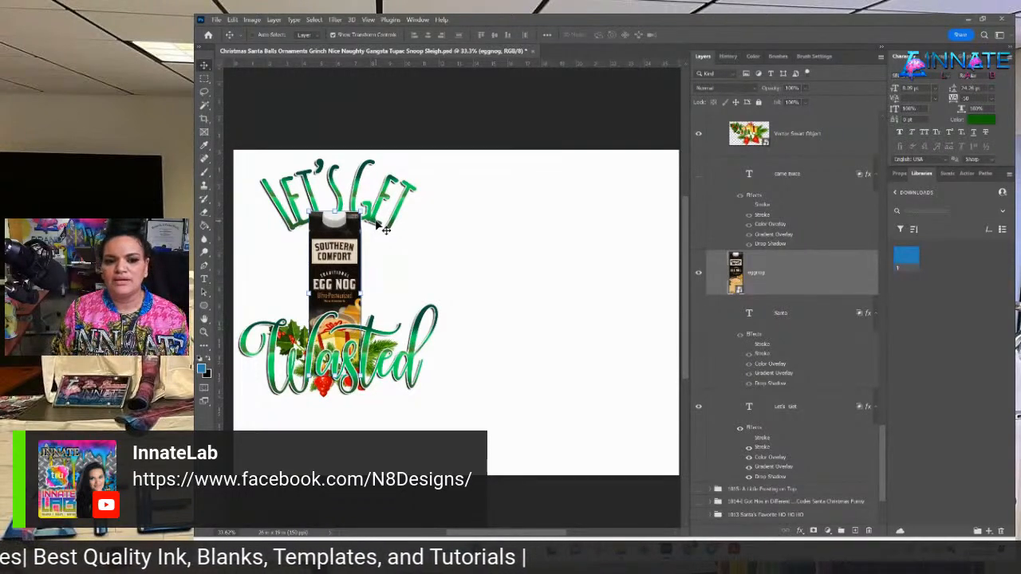
Collapse the effects lists of the hidden "Santa" and the "Let's Get" text layers.
{"action": "scroll", "coordinate": [588, 235], "scroll_direction": "down", "scroll_amount": 2}
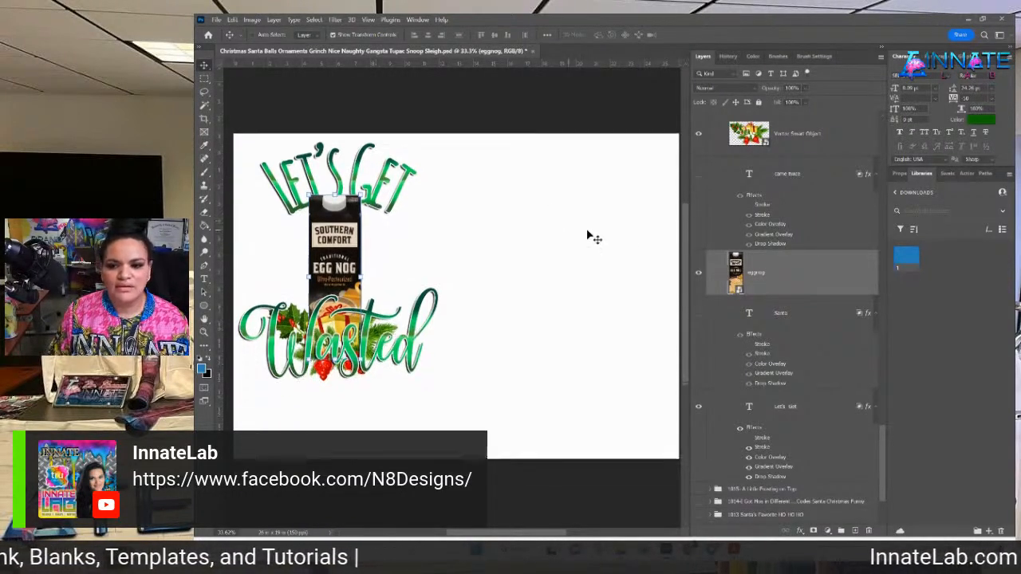
{"action": "left_click", "coordinate": [781, 330]}
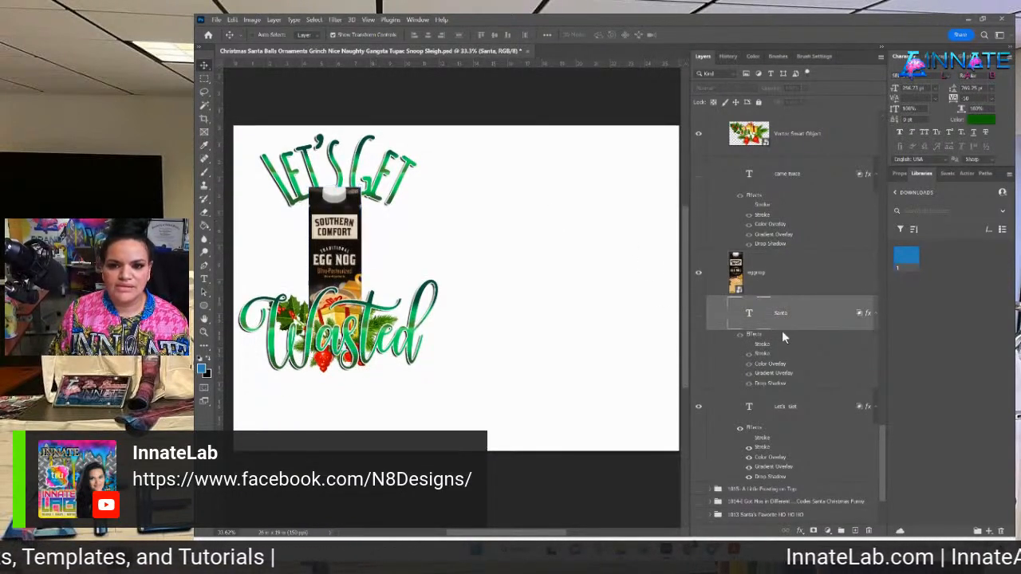
{"action": "left_click", "coordinate": [875, 313]}
{"action": "left_click", "coordinate": [876, 354]}
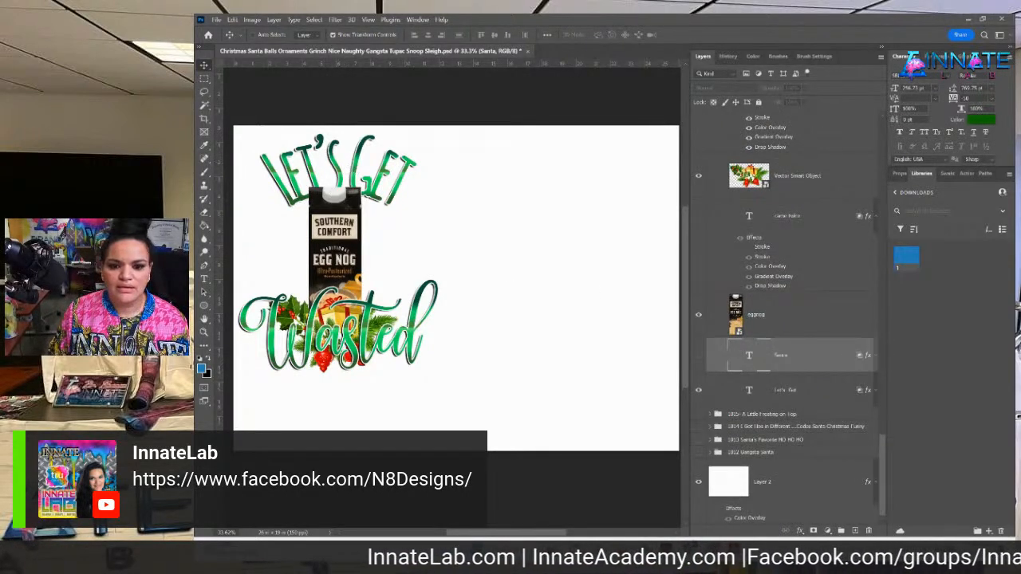
Switch to the order 1016 summary PDF in Acrobat, check the requested colours and layout in its customized area, and return to the design.
{"action": "left_click", "coordinate": [718, 552]}
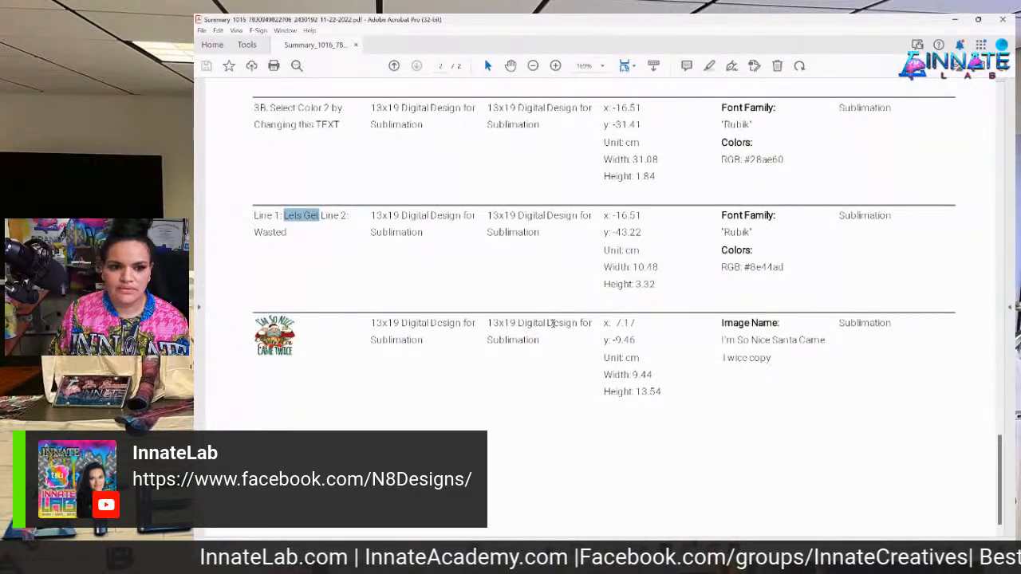
{"action": "scroll", "coordinate": [560, 327], "scroll_direction": "up", "scroll_amount": 7}
{"action": "scroll", "coordinate": [560, 327], "scroll_direction": "up", "scroll_amount": 10}
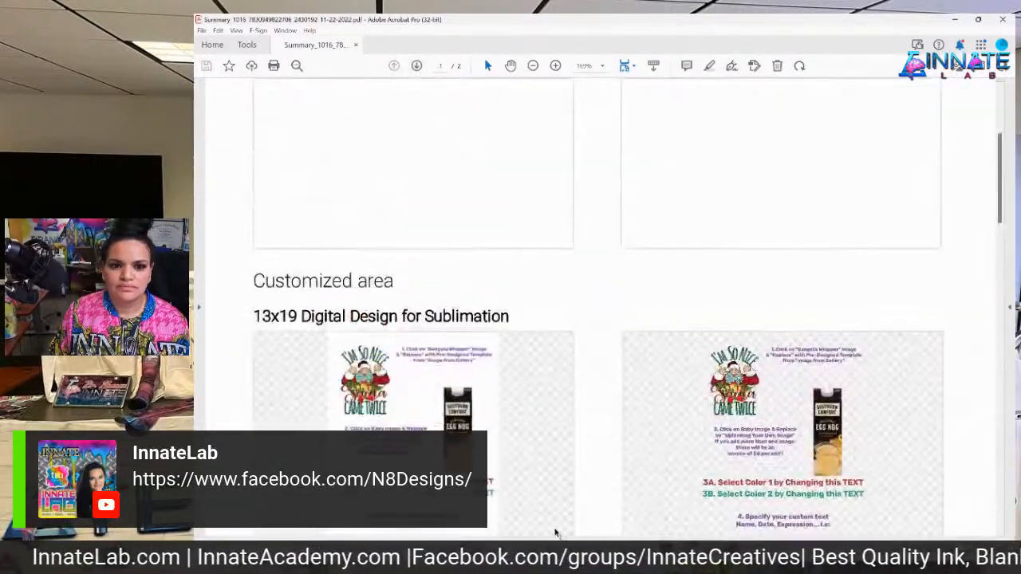
{"action": "scroll", "coordinate": [489, 455], "scroll_direction": "down", "scroll_amount": 3}
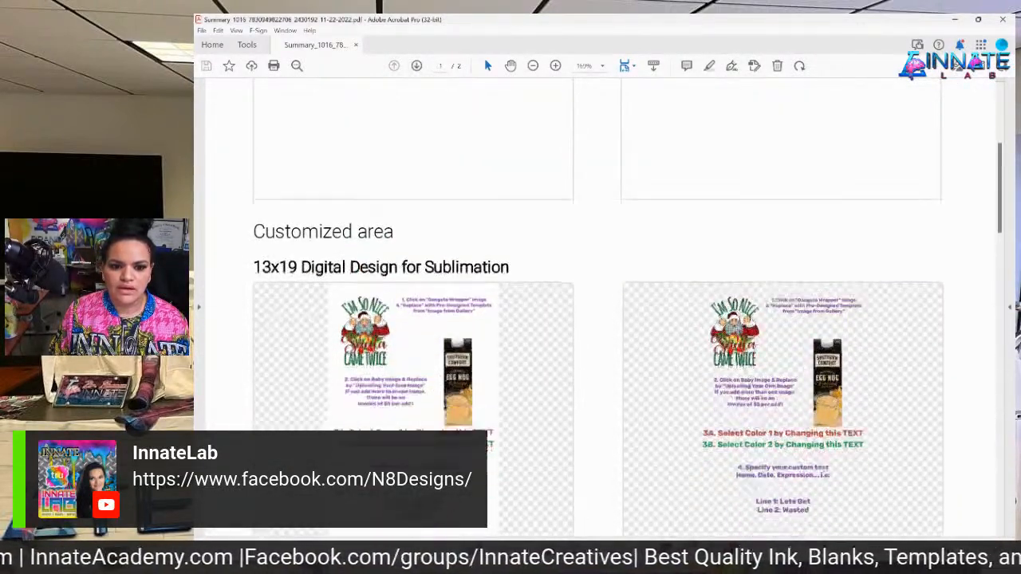
{"action": "scroll", "coordinate": [457, 414], "scroll_direction": "down", "scroll_amount": 1}
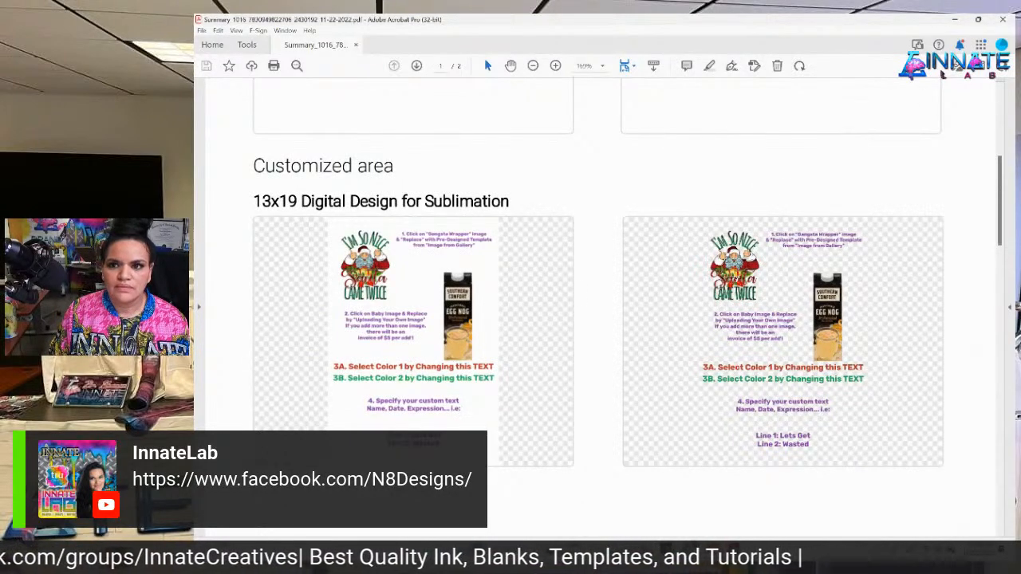
{"action": "left_click", "coordinate": [956, 19]}
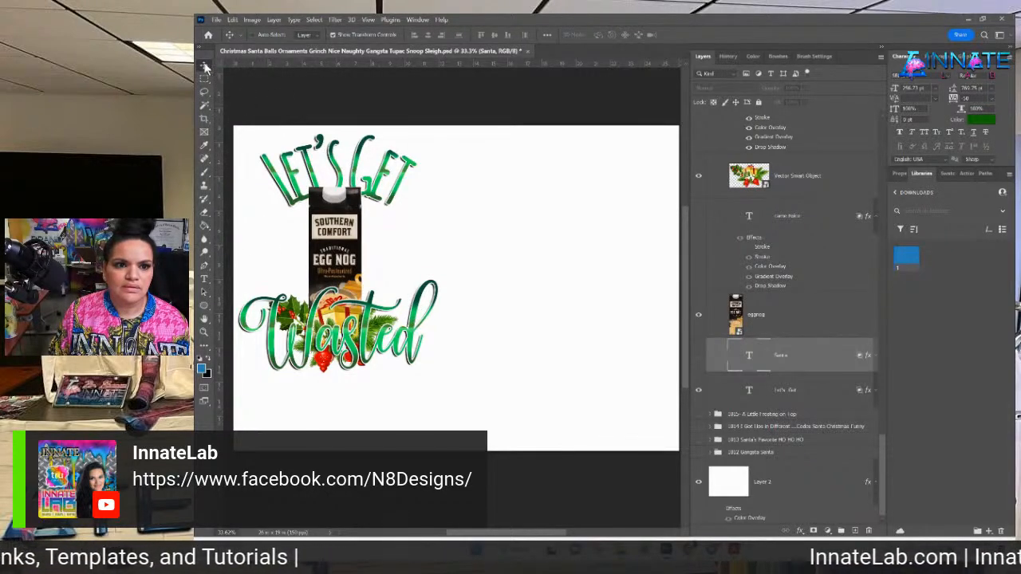
Locate the "Wasted" text layer in the 1016 group and select the Color 2 smart object above that group.
{"action": "right_click", "coordinate": [416, 344]}
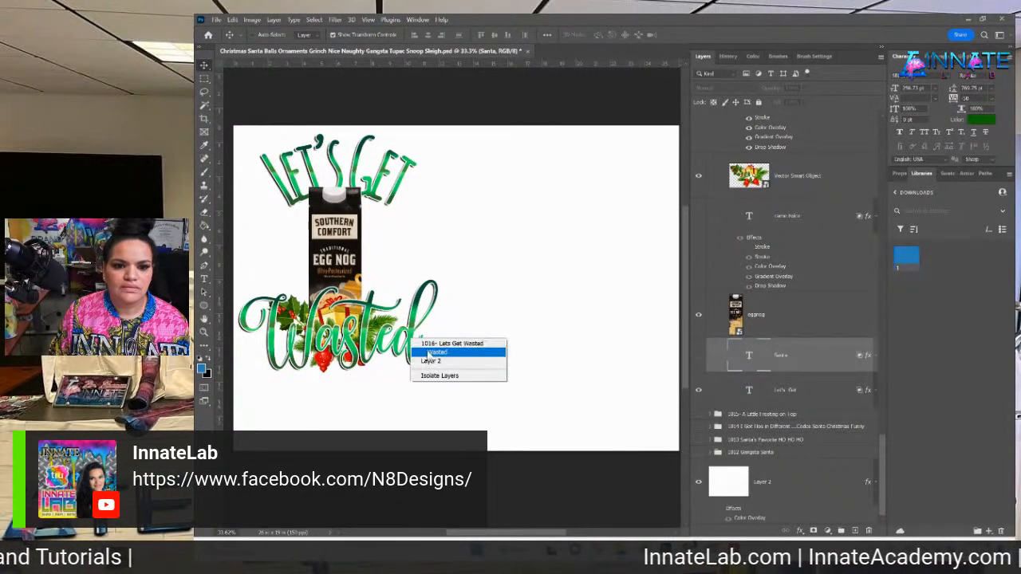
{"action": "left_click", "coordinate": [511, 351]}
{"action": "scroll", "coordinate": [748, 303], "scroll_direction": "up", "scroll_amount": 5}
{"action": "scroll", "coordinate": [754, 315], "scroll_direction": "down", "scroll_amount": 3}
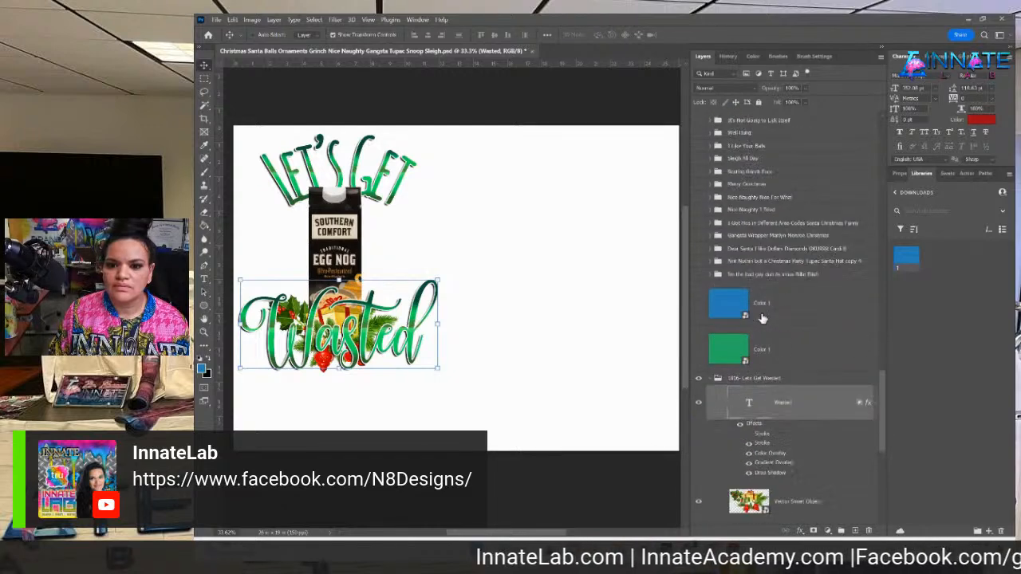
{"action": "left_click", "coordinate": [778, 313]}
{"action": "left_click", "coordinate": [797, 351]}
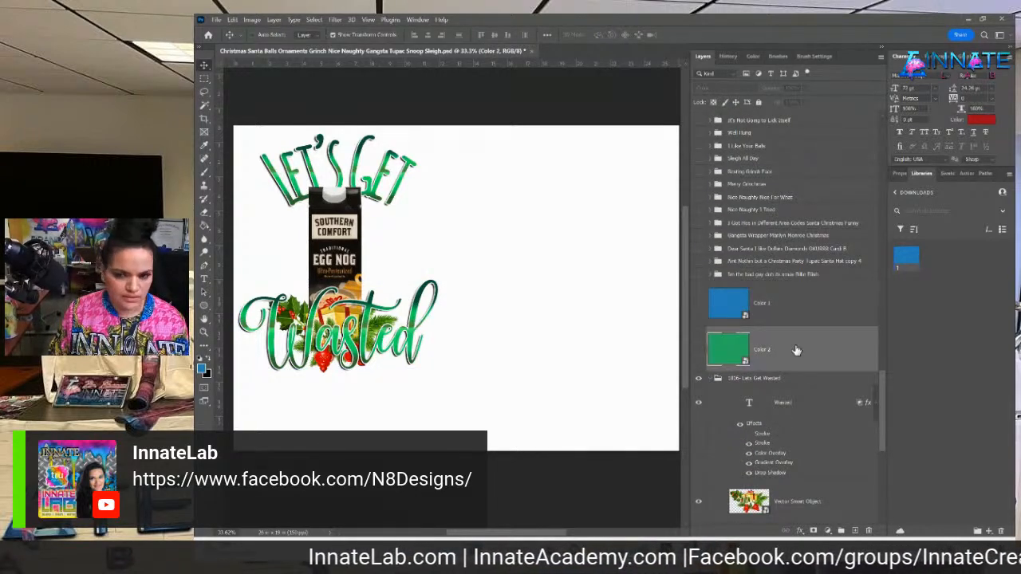
Copy the Color 1 and Color 2 layers into the Lets Get Wasted group above the Wasted text and clip them to it.
{"action": "left_click", "coordinate": [801, 323]}
{"action": "left_click", "coordinate": [801, 351], "text": "shift"}
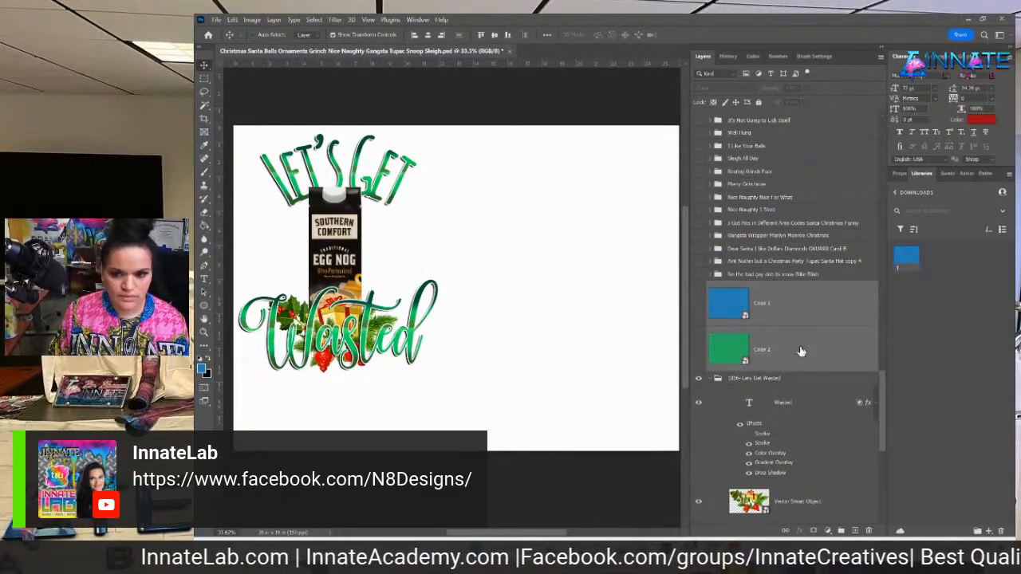
{"action": "left_click_drag", "start_coordinate": [801, 351], "coordinate": [797, 394]}
{"action": "scroll", "coordinate": [797, 394], "scroll_direction": "down", "scroll_amount": 3}
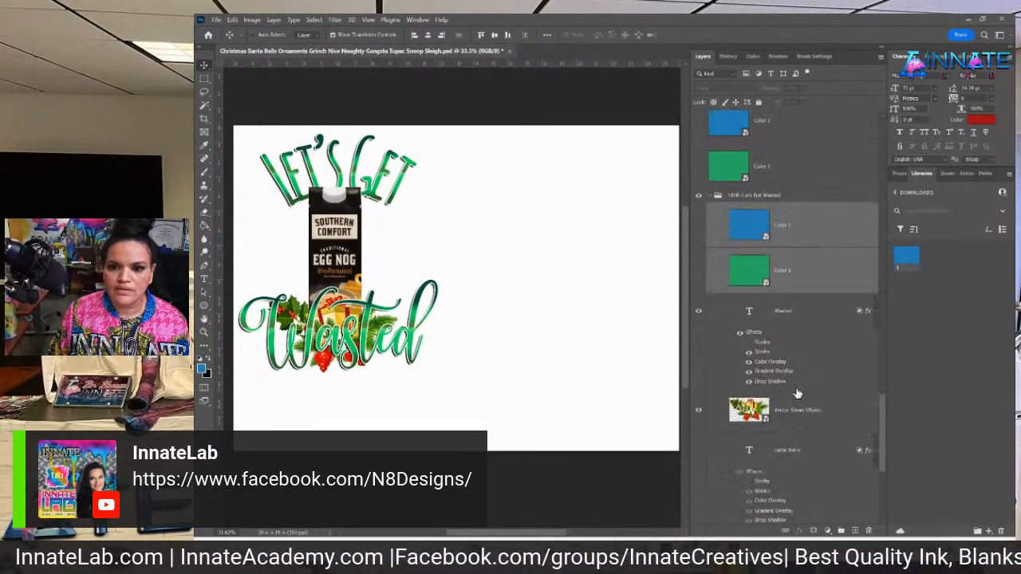
{"action": "right_click", "coordinate": [832, 276]}
{"action": "left_click", "coordinate": [885, 319]}
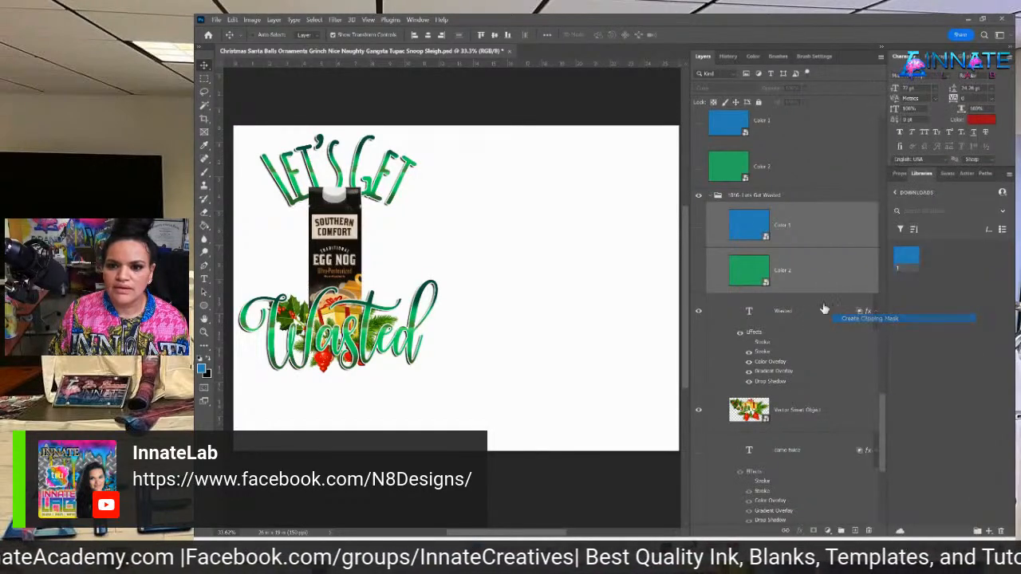
Hide the blue fill inside the Color 1 smart object, save it, and show the clipped Color 1 layer over the Wasted text.
{"action": "double_click", "coordinate": [764, 230]}
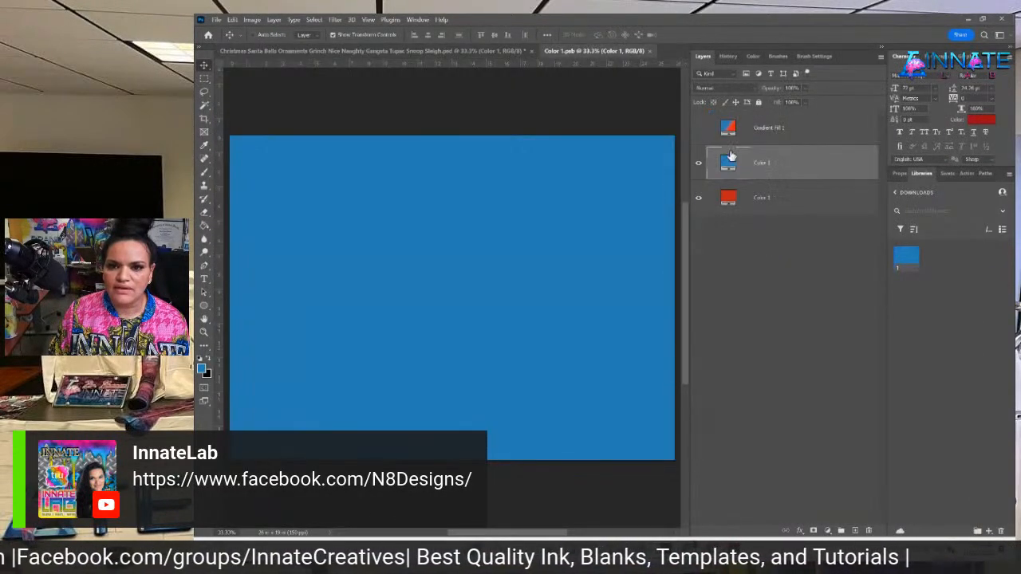
{"action": "left_click", "coordinate": [698, 162]}
{"action": "left_click", "coordinate": [655, 50]}
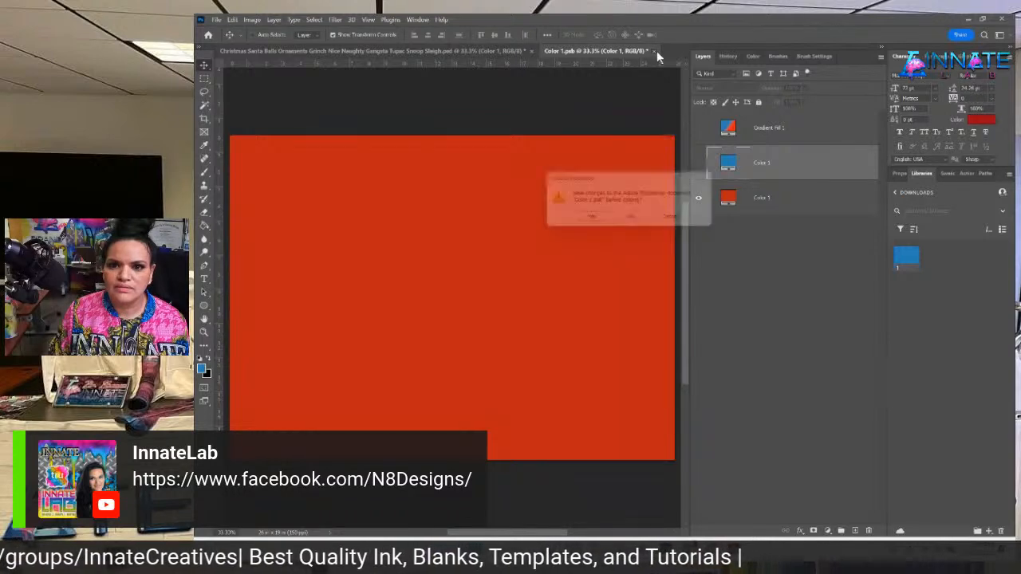
{"action": "left_click", "coordinate": [600, 221]}
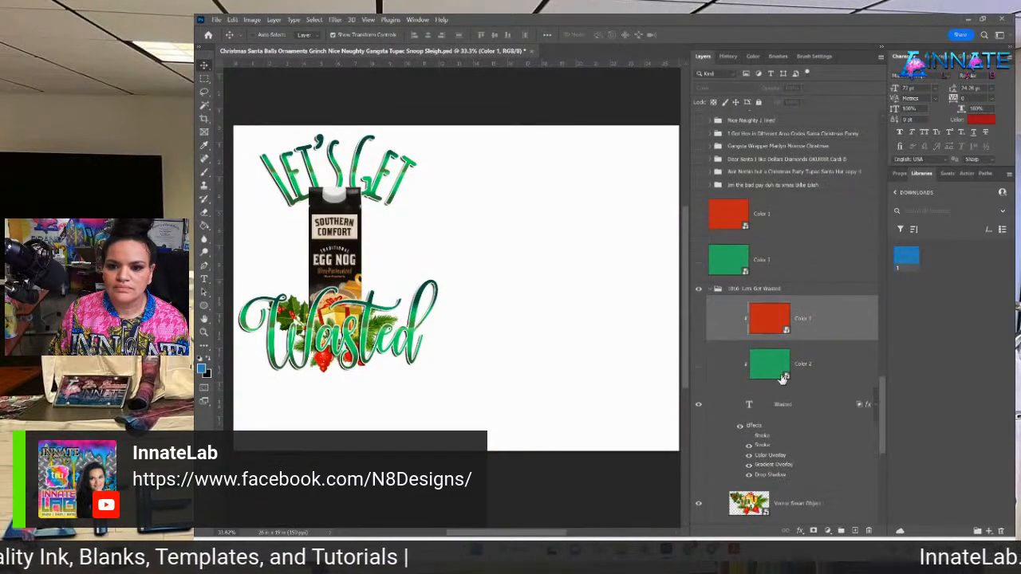
{"action": "left_click", "coordinate": [696, 320]}
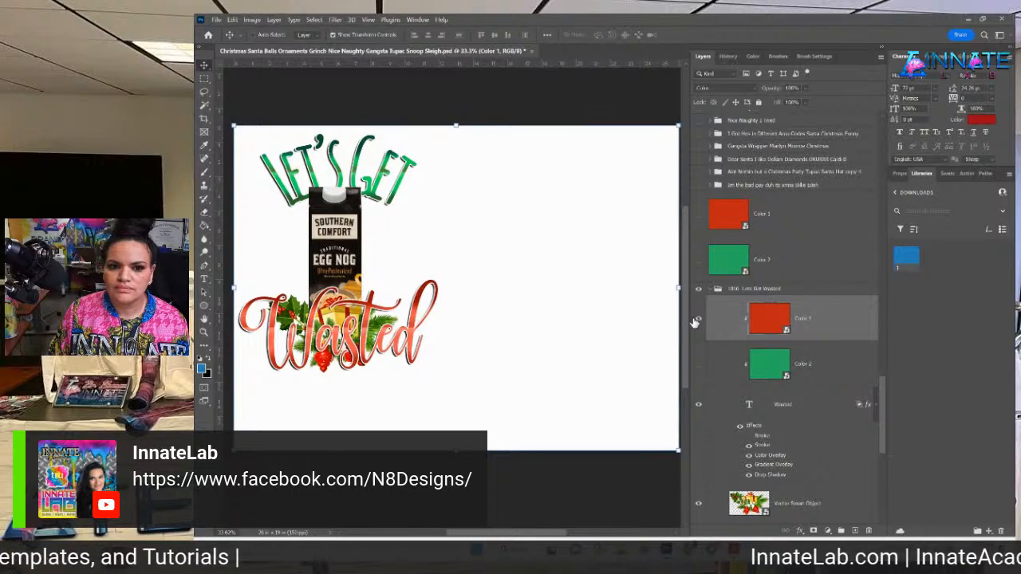
Switch the Color 2 smart object from the light green fill to the dark green one and save it.
{"action": "left_click", "coordinate": [767, 367]}
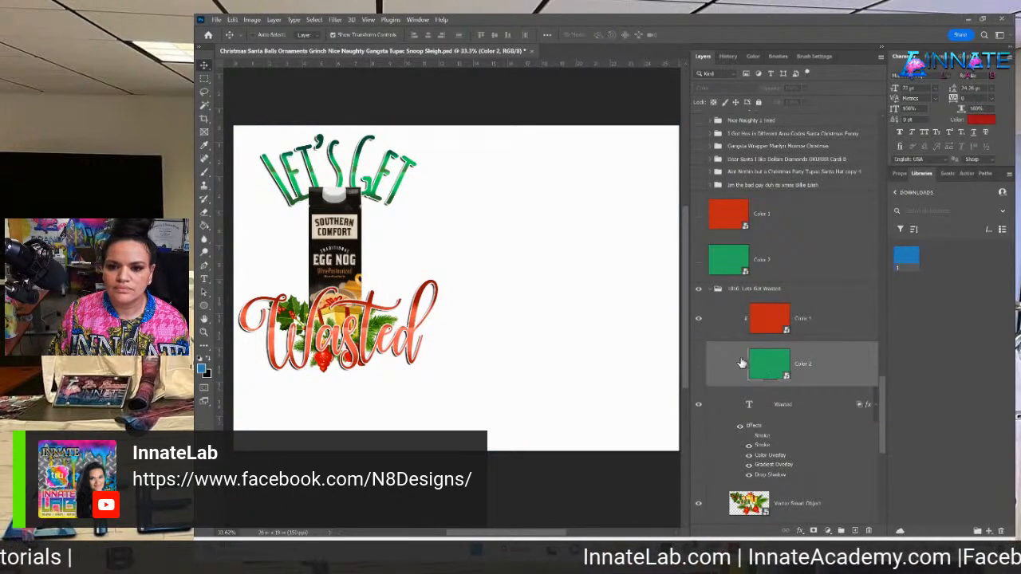
{"action": "double_click", "coordinate": [769, 366]}
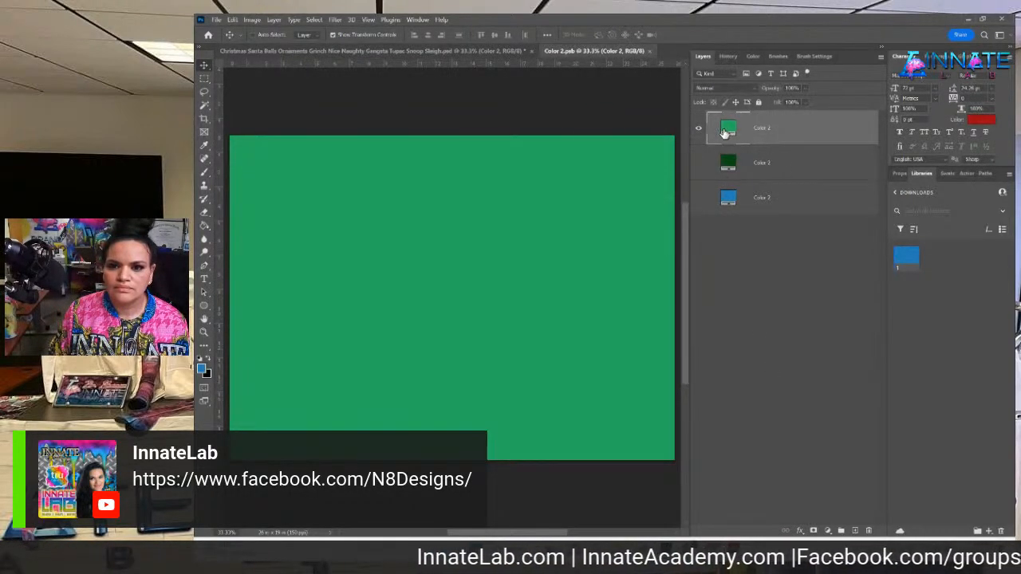
{"action": "left_click", "coordinate": [699, 130]}
{"action": "left_click", "coordinate": [698, 163]}
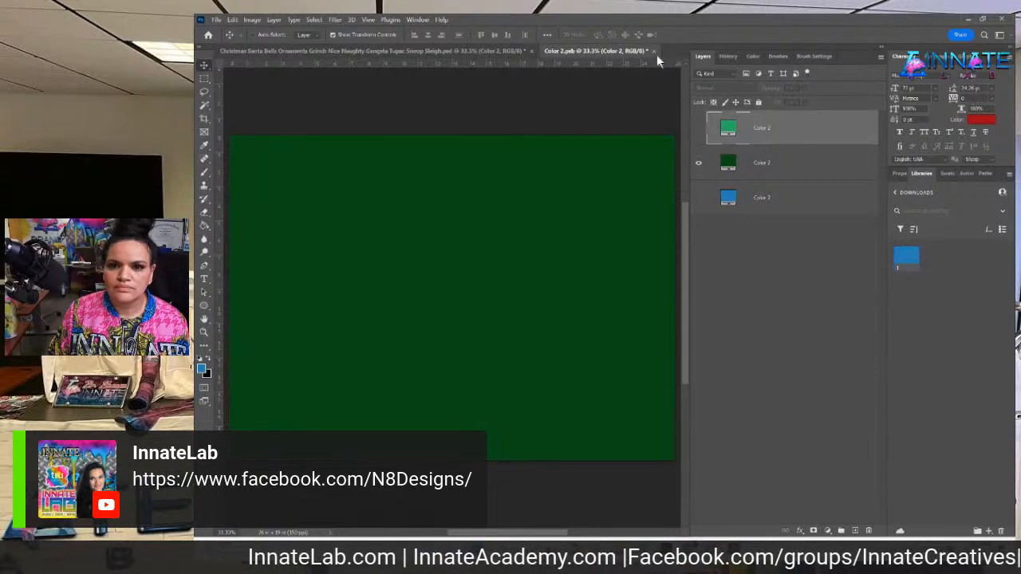
{"action": "left_click", "coordinate": [650, 52]}
{"action": "left_click", "coordinate": [588, 219]}
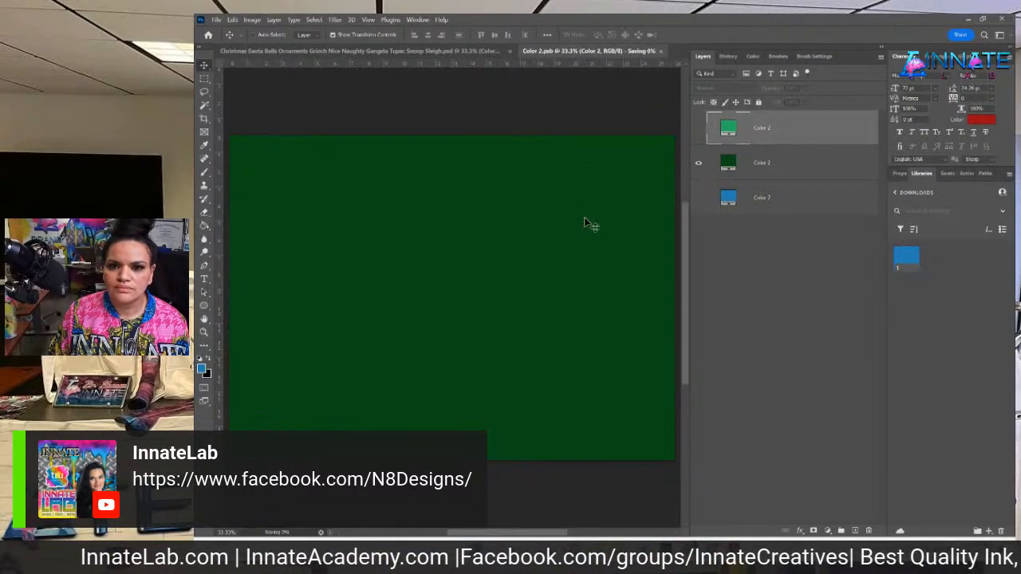
Copy both clipped color layers to just above the Let's Get text and clip them to that text.
{"action": "scroll", "coordinate": [829, 389], "scroll_direction": "down", "scroll_amount": 4}
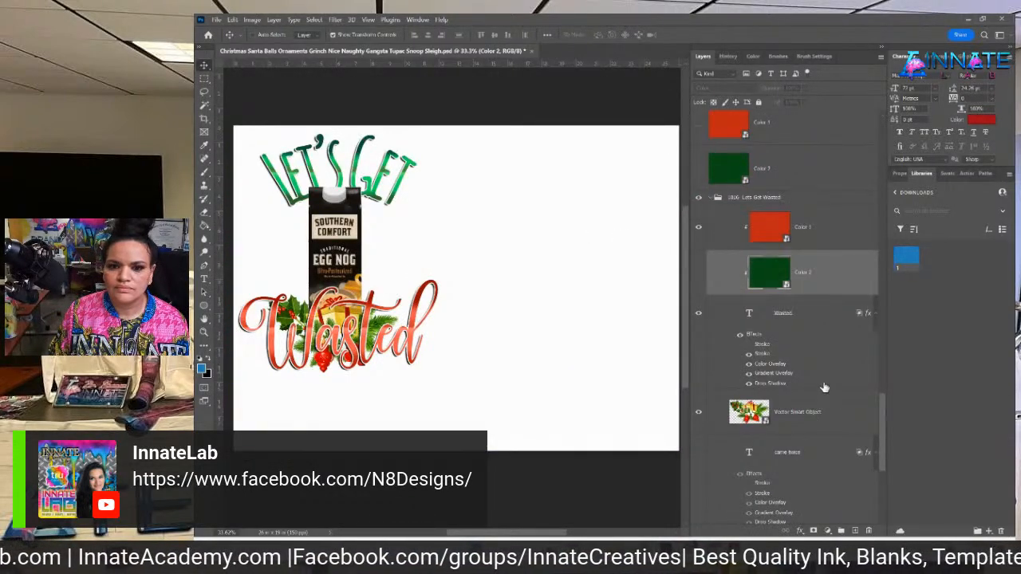
{"action": "left_click", "coordinate": [828, 241], "text": "shift"}
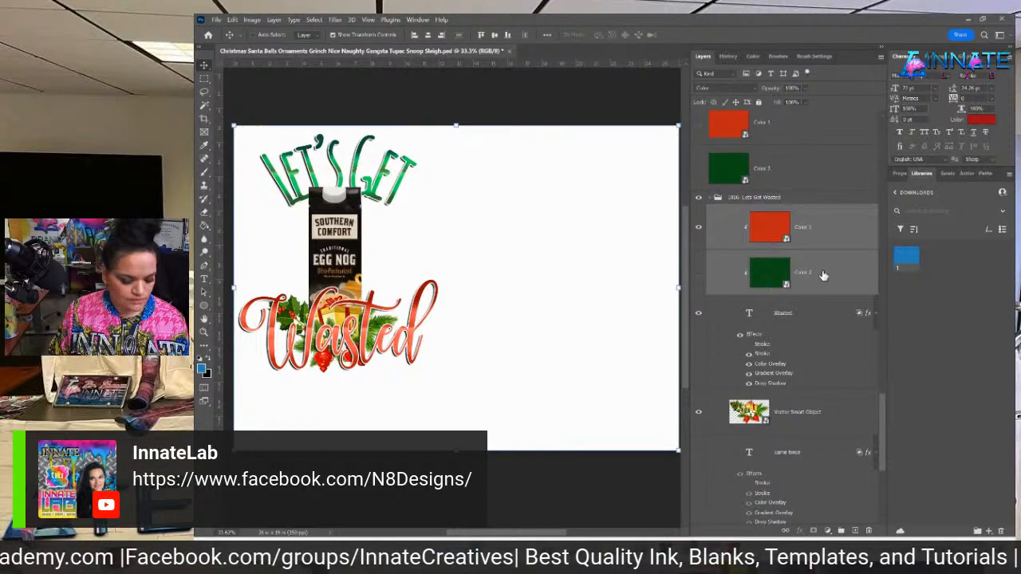
{"action": "left_click_drag", "start_coordinate": [824, 275], "coordinate": [803, 466]}
{"action": "right_click", "coordinate": [808, 479]}
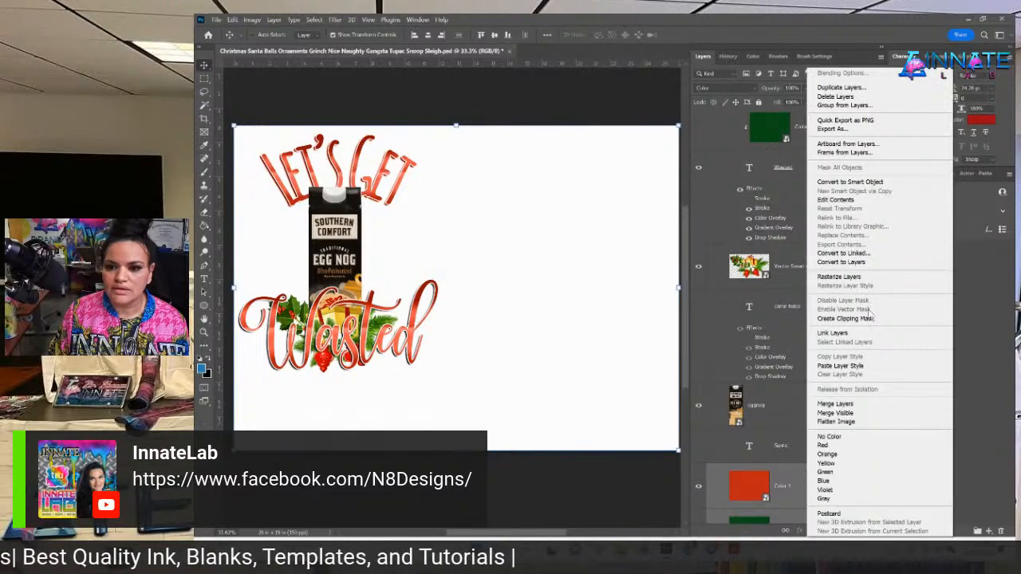
{"action": "left_click", "coordinate": [870, 319]}
{"action": "scroll", "coordinate": [796, 359], "scroll_direction": "down", "scroll_amount": 3}
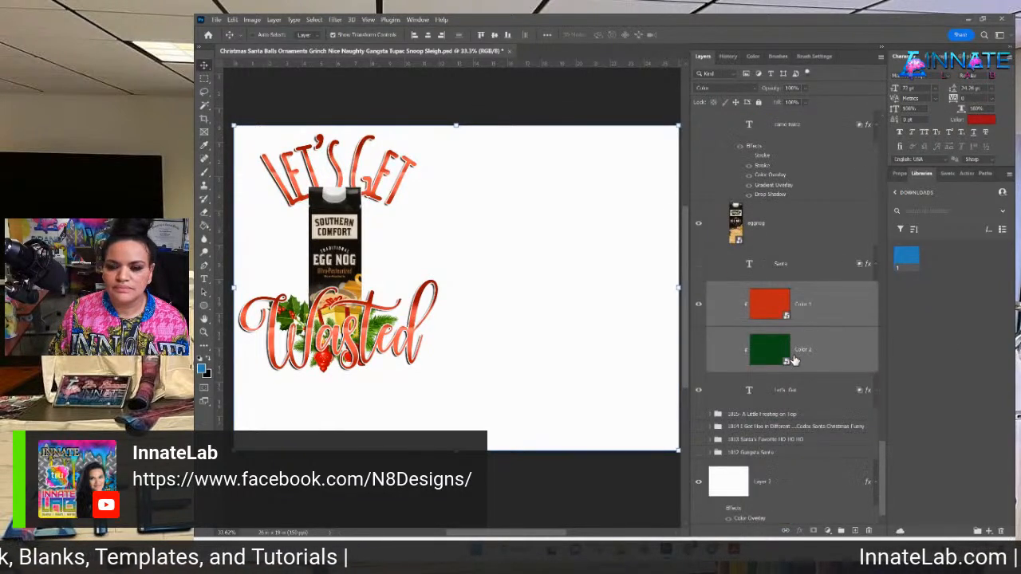
Show Color 2 and hide Color 1 above the Let's Get text so the lettering takes the dark green.
{"action": "left_click", "coordinate": [702, 350]}
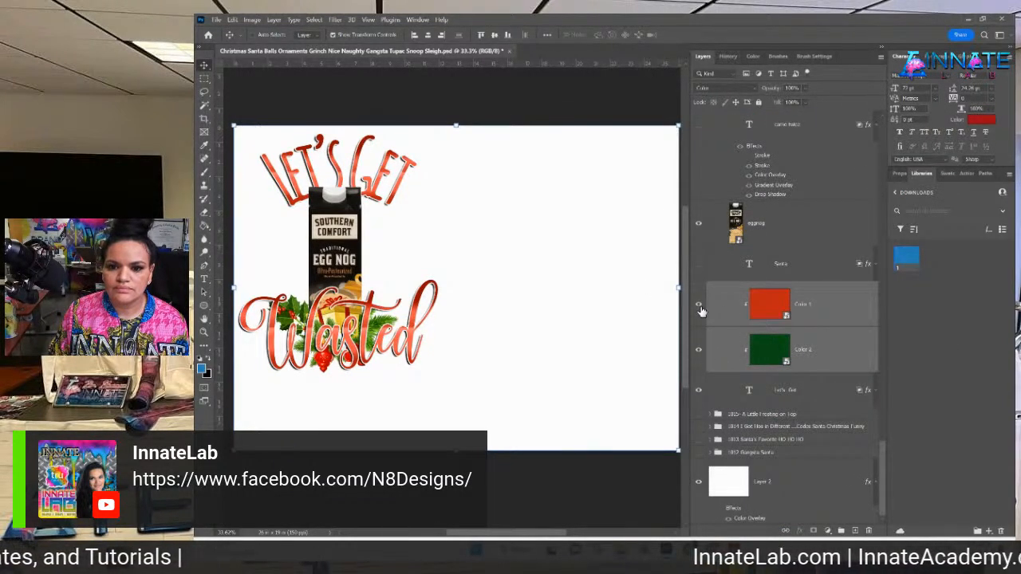
{"action": "left_click", "coordinate": [701, 309]}
{"action": "left_click", "coordinate": [701, 309]}
{"action": "left_click", "coordinate": [702, 308]}
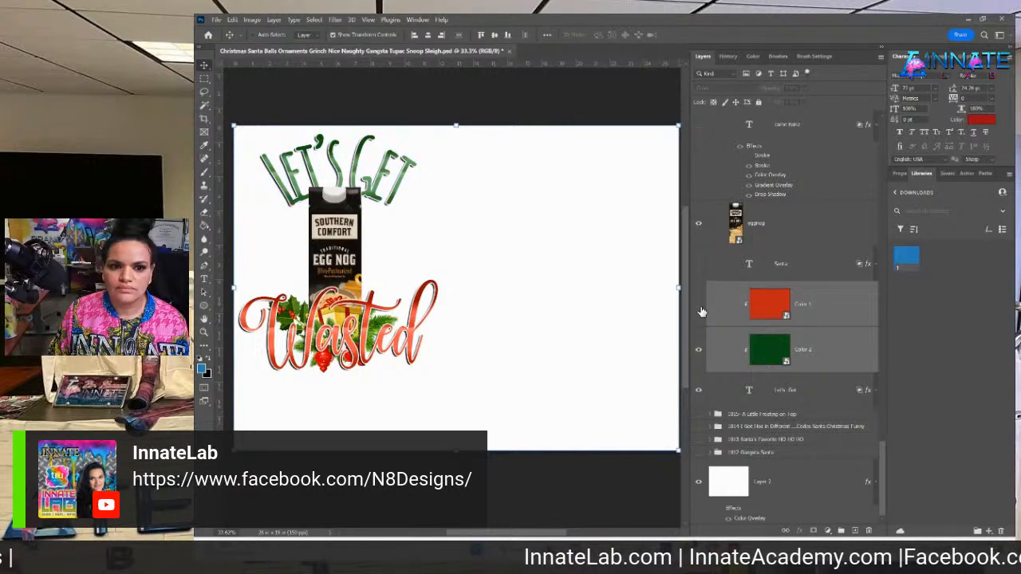
Change the red fill inside the Color 1 smart object to #b01515 and save the smart object.
{"action": "left_click", "coordinate": [807, 316]}
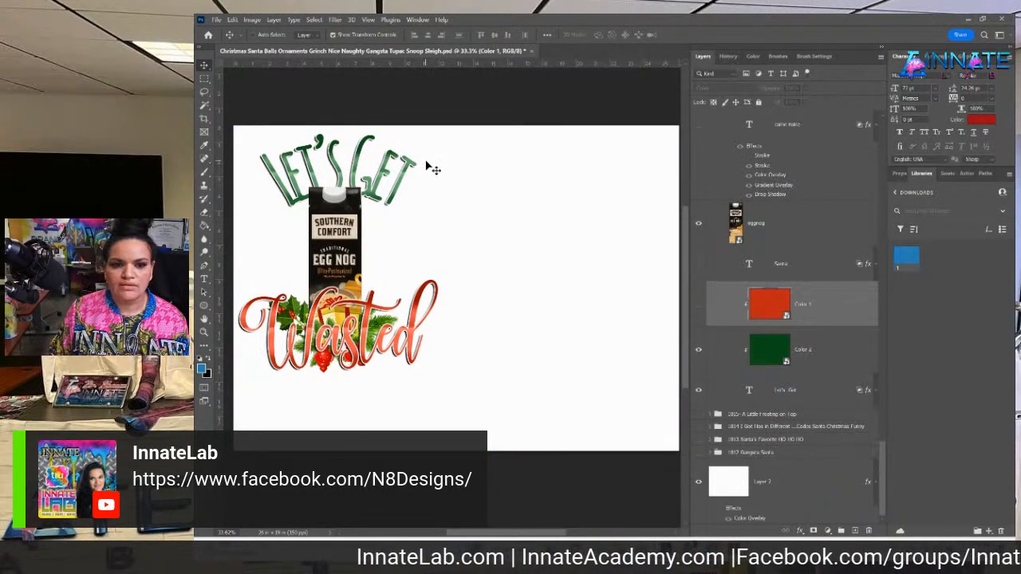
{"action": "double_click", "coordinate": [773, 311]}
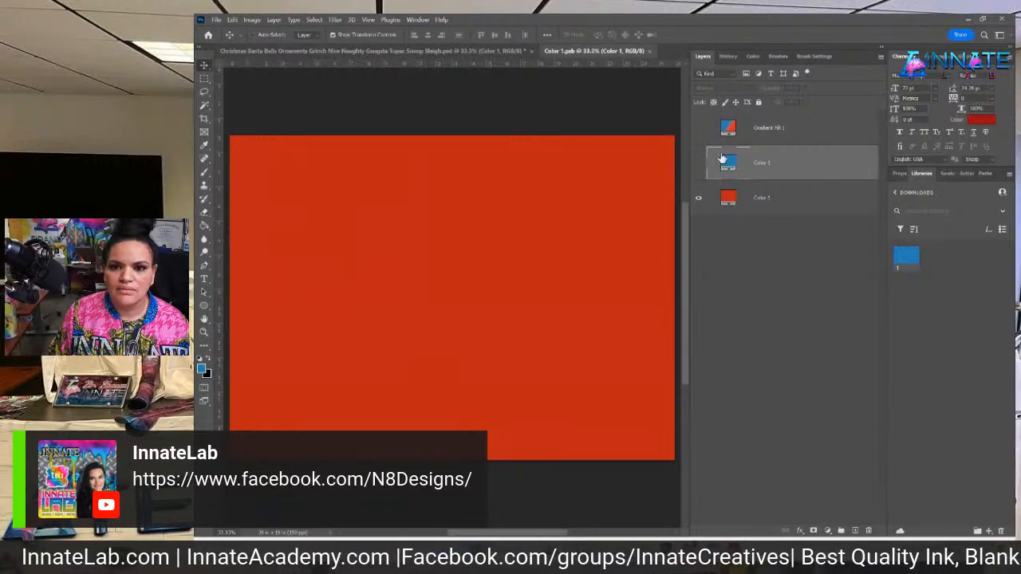
{"action": "left_click", "coordinate": [722, 200]}
{"action": "double_click", "coordinate": [722, 201]}
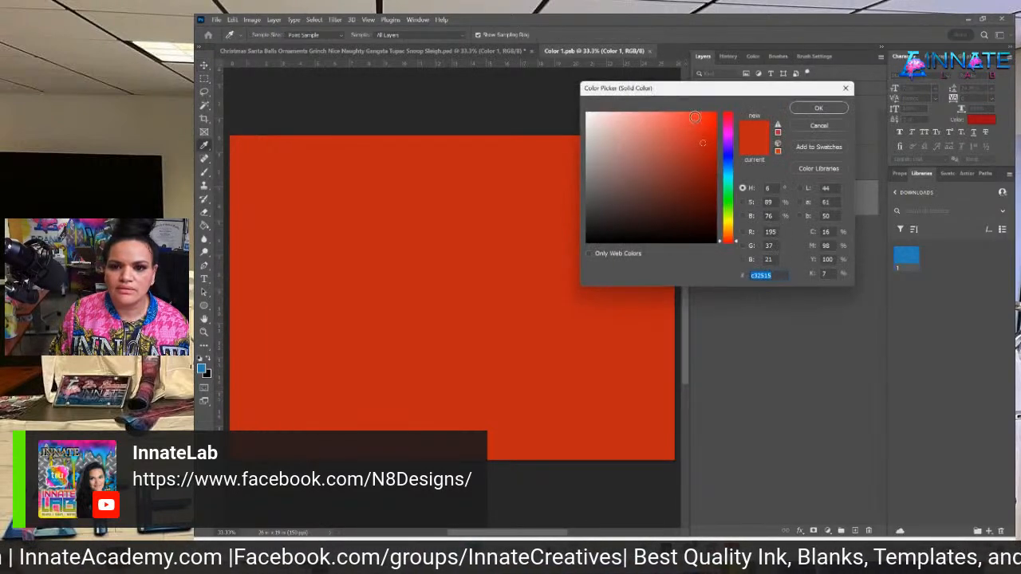
{"action": "left_click_drag", "start_coordinate": [694, 120], "coordinate": [686, 154]}
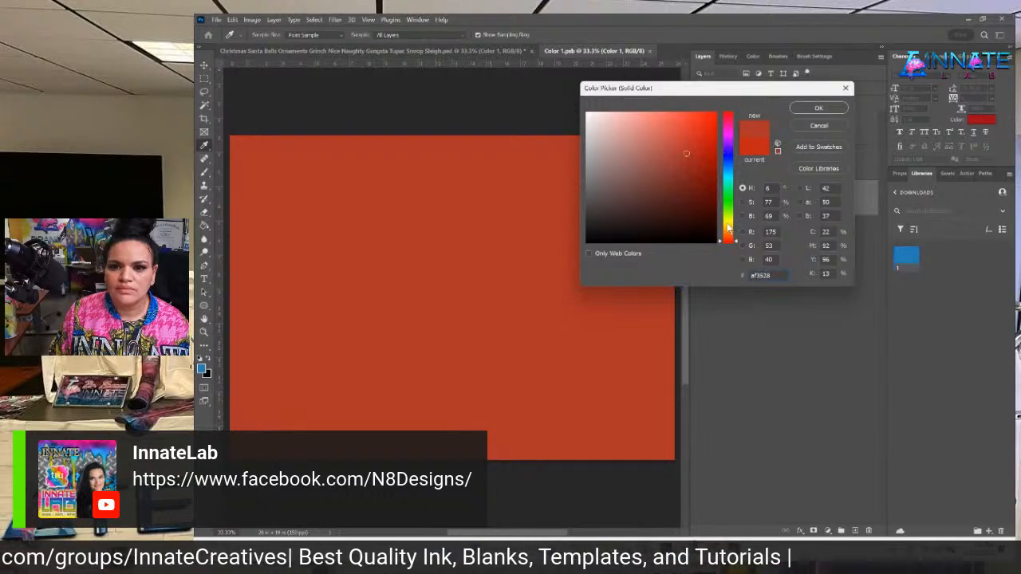
{"action": "left_click_drag", "start_coordinate": [728, 229], "coordinate": [732, 105]}
{"action": "left_click", "coordinate": [702, 146]}
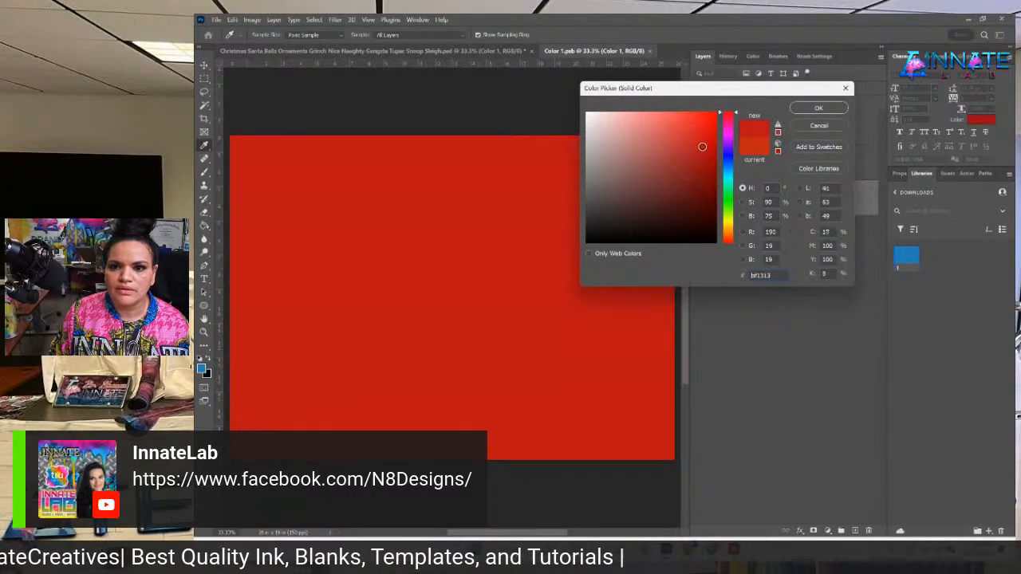
{"action": "left_click_drag", "start_coordinate": [702, 146], "coordinate": [702, 153]}
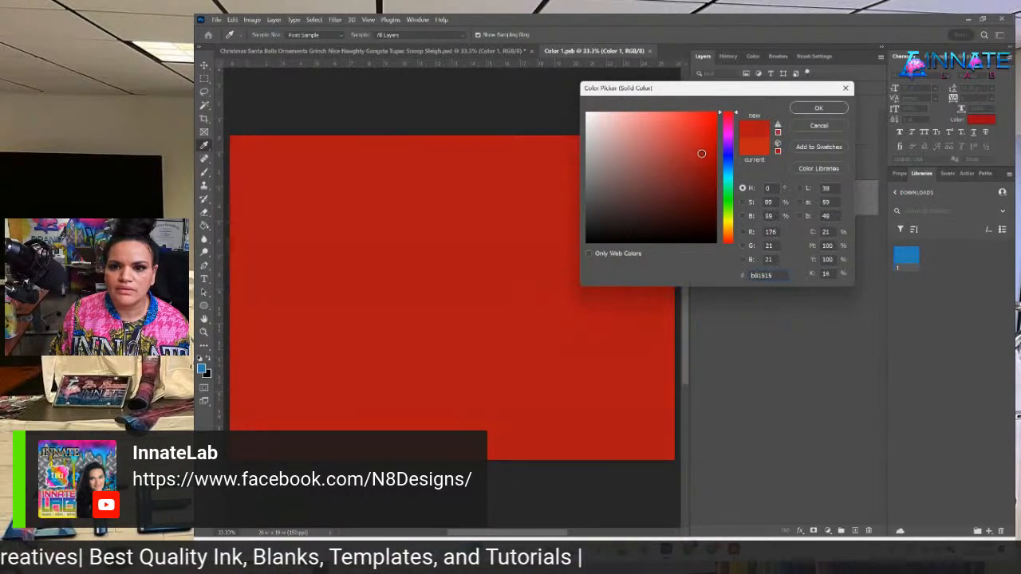
{"action": "left_click", "coordinate": [812, 108]}
{"action": "left_click", "coordinate": [648, 51]}
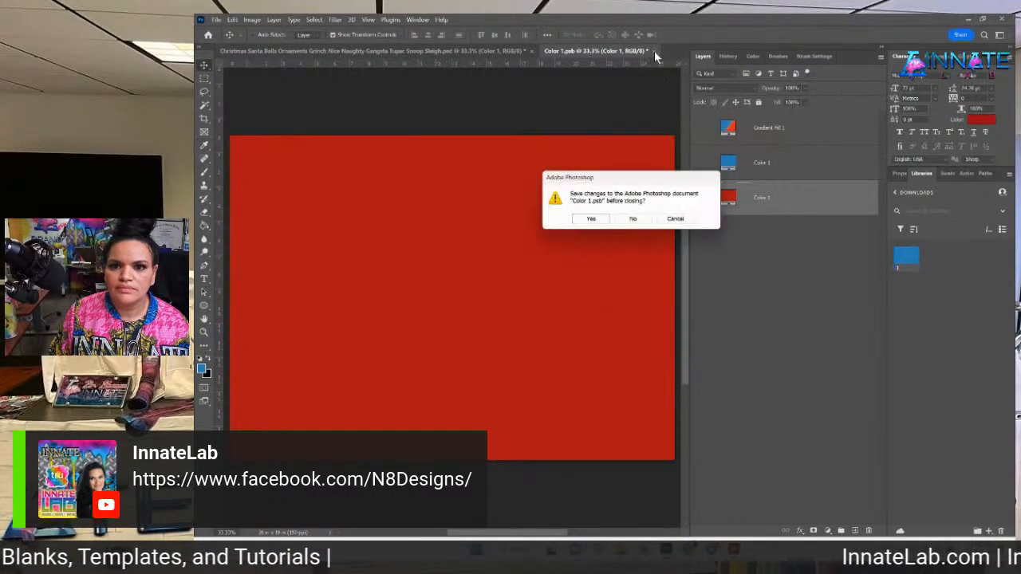
{"action": "left_click", "coordinate": [591, 220]}
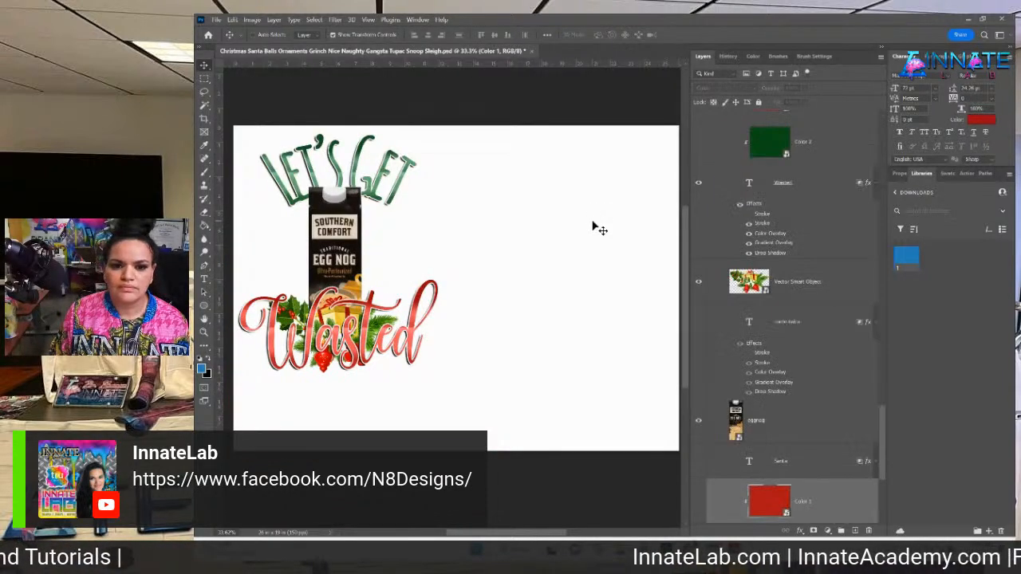
Select the Wasted text layer and turn off its Color Overlay effect.
{"action": "scroll", "coordinate": [803, 469], "scroll_direction": "down", "scroll_amount": 3}
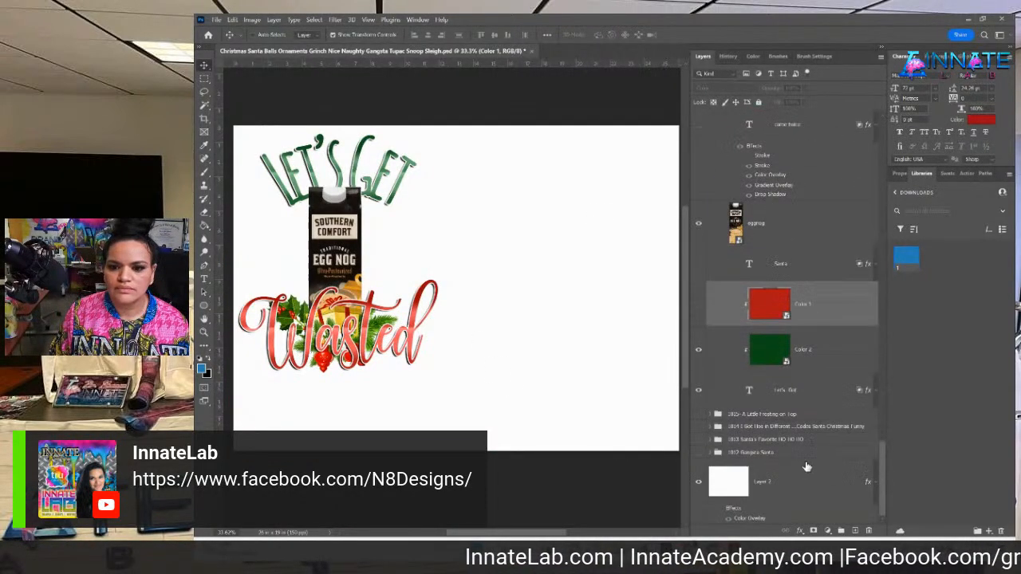
{"action": "left_click", "coordinate": [814, 363]}
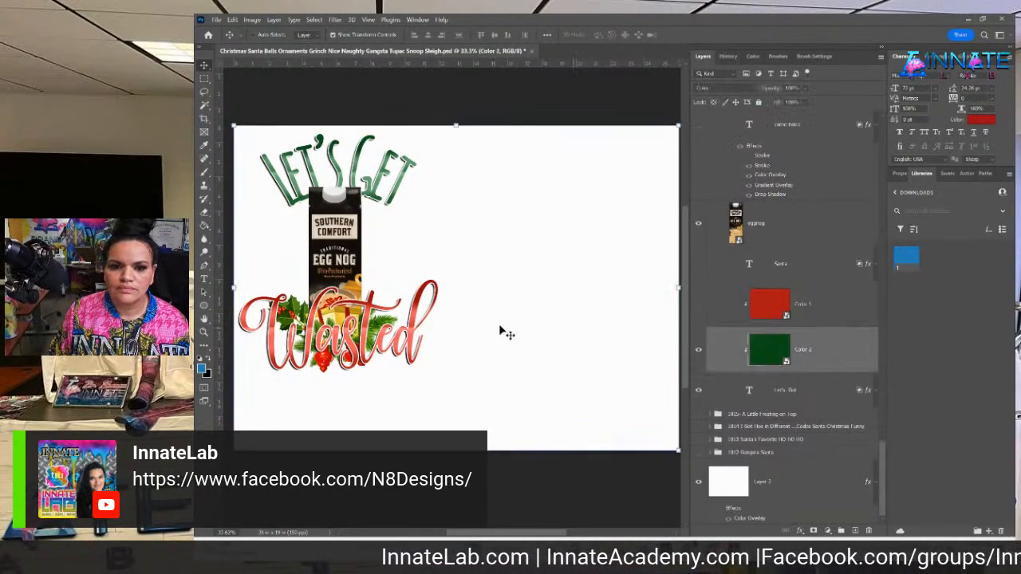
{"action": "right_click", "coordinate": [414, 338]}
{"action": "left_click", "coordinate": [439, 360]}
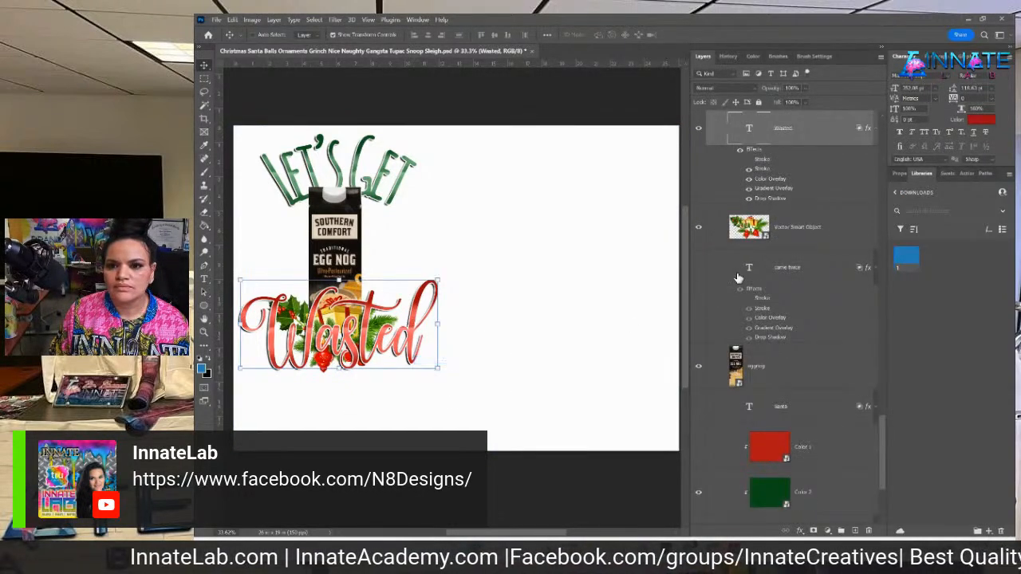
{"action": "left_click", "coordinate": [749, 180]}
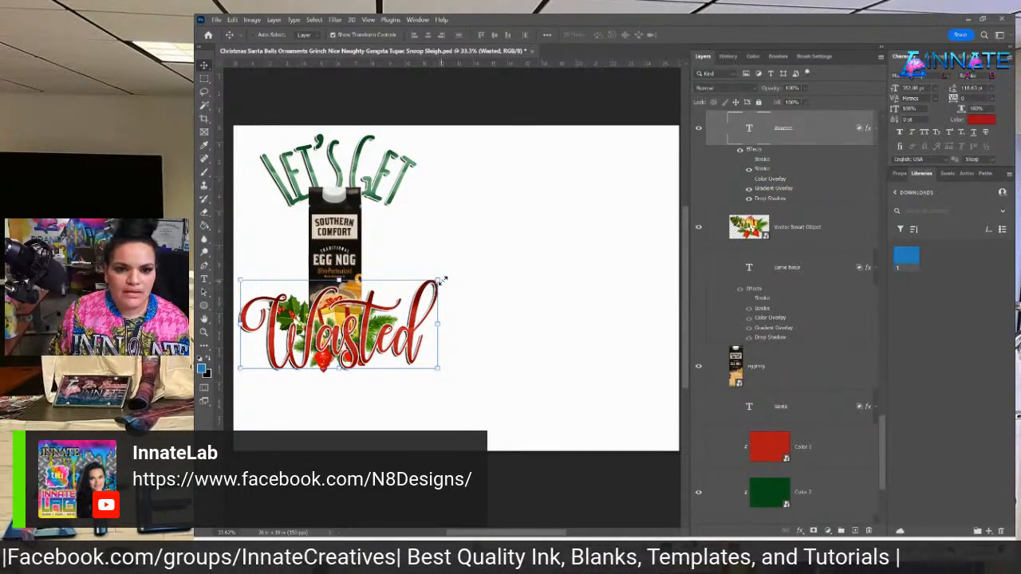
Scale the Wasted text to about 92% width and 78% height and reposition it over the base of the carton.
{"action": "left_click_drag", "start_coordinate": [438, 281], "coordinate": [423, 288]}
{"action": "left_click_drag", "start_coordinate": [330, 388], "coordinate": [356, 361]}
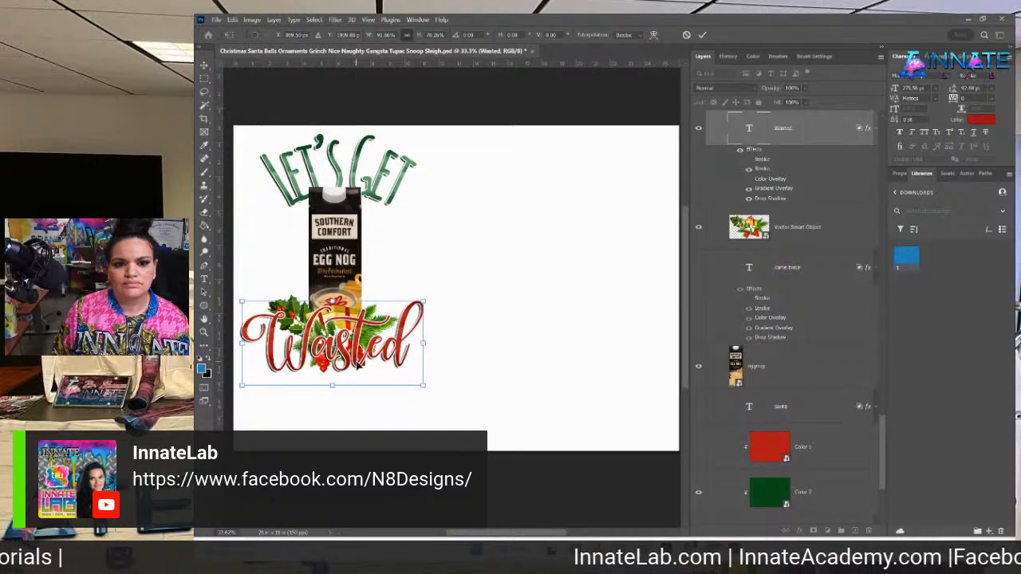
{"action": "key", "text": "Return"}
Select and collapse the 1016- Lets Get Wasted layer group.
{"action": "scroll", "coordinate": [734, 232], "scroll_direction": "up", "scroll_amount": 2}
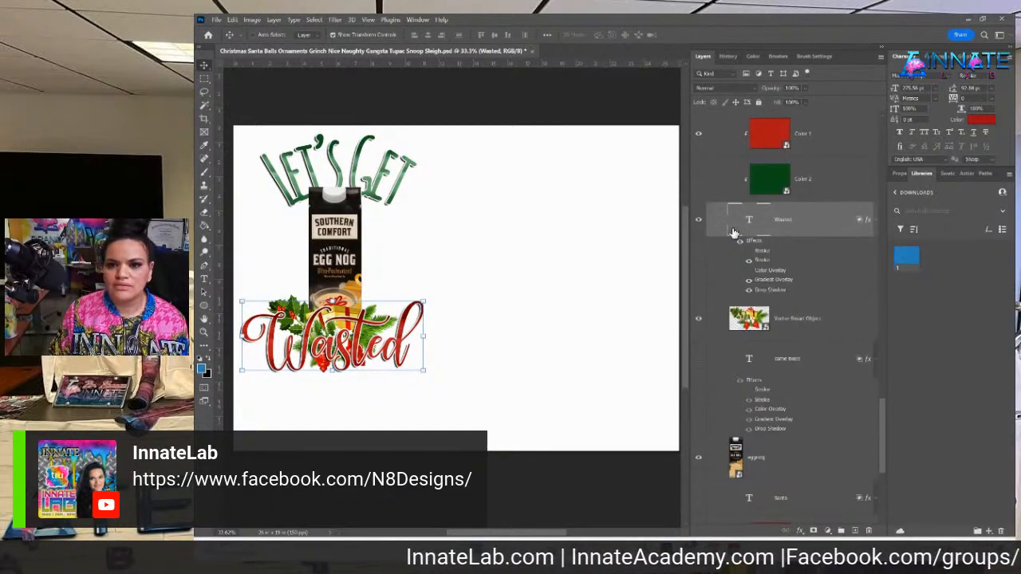
{"action": "scroll", "coordinate": [772, 223], "scroll_direction": "up", "scroll_amount": 4}
{"action": "scroll", "coordinate": [772, 228], "scroll_direction": "down", "scroll_amount": 2}
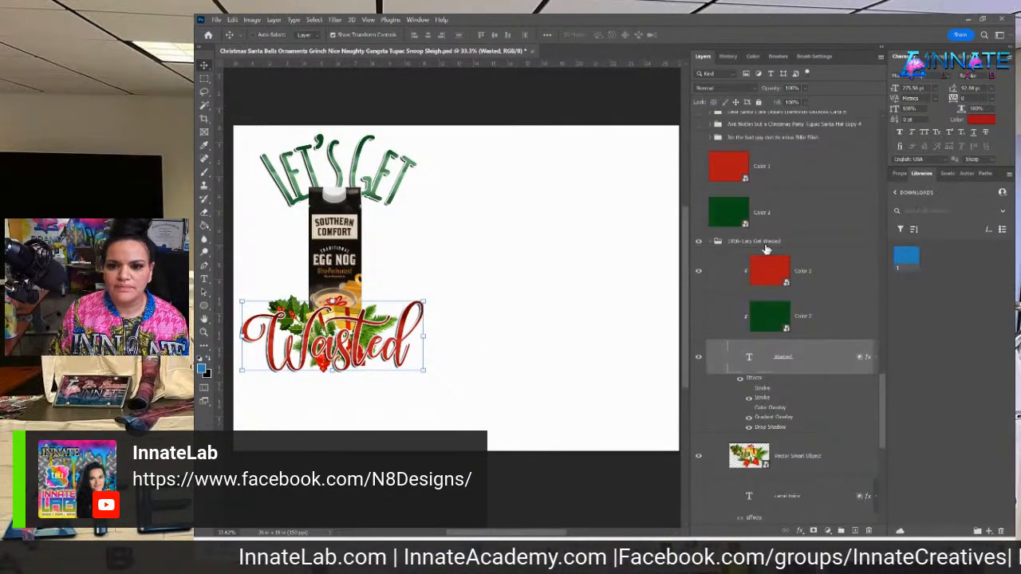
{"action": "left_click", "coordinate": [766, 250]}
{"action": "left_click", "coordinate": [713, 241]}
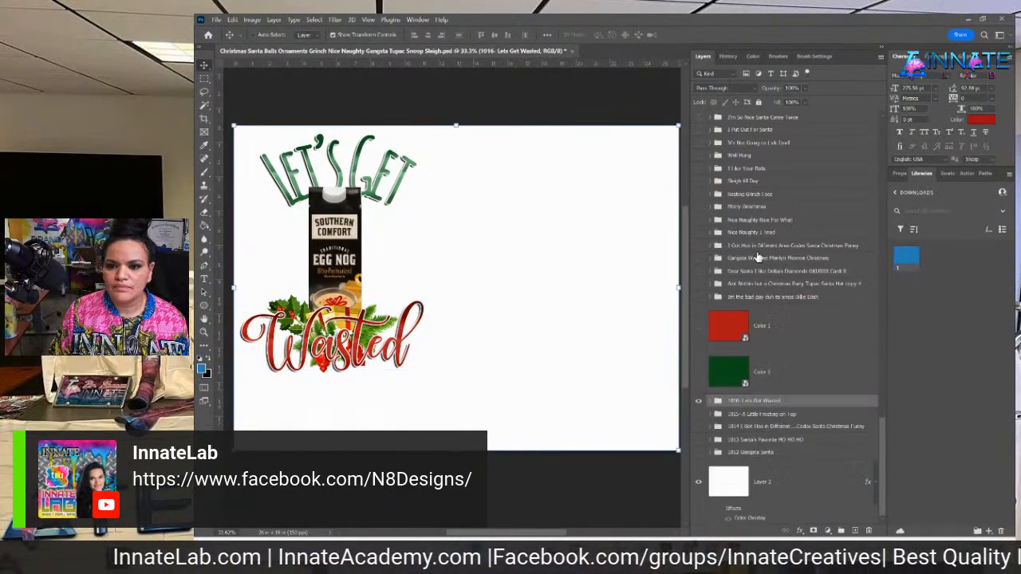
Quick-export the 1016- Lets Get Wasted group as a PNG into its matching order folder in Downloads, keeping the group's name.
{"action": "right_click", "coordinate": [762, 403]}
{"action": "left_click", "coordinate": [805, 194]}
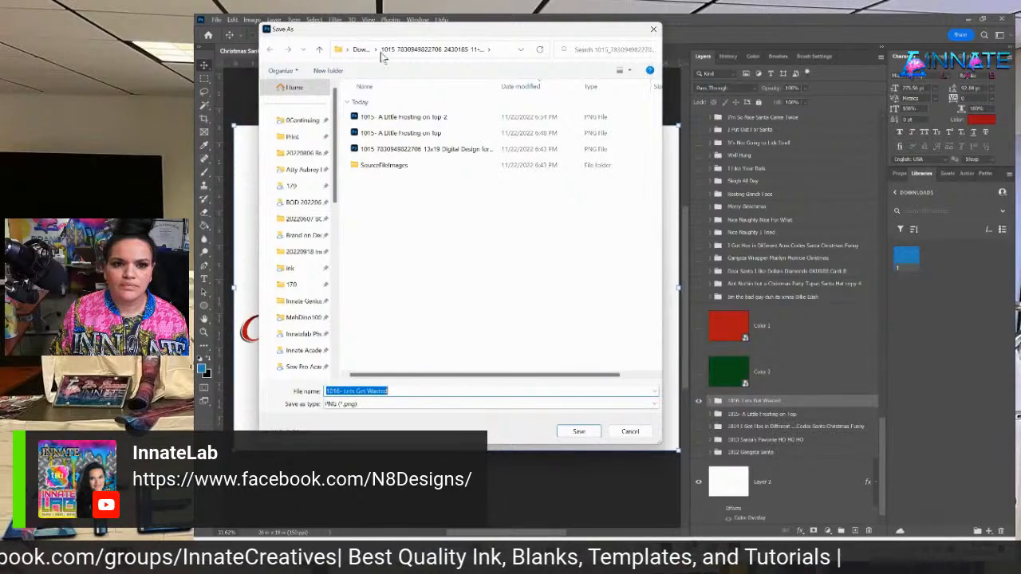
{"action": "left_click", "coordinate": [348, 51]}
{"action": "left_click", "coordinate": [363, 51]}
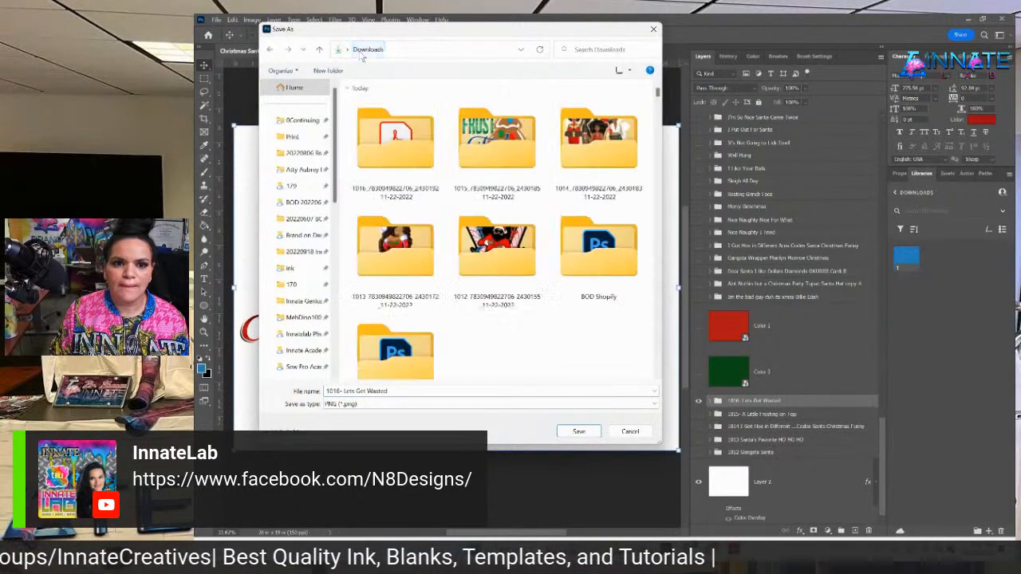
{"action": "double_click", "coordinate": [390, 171]}
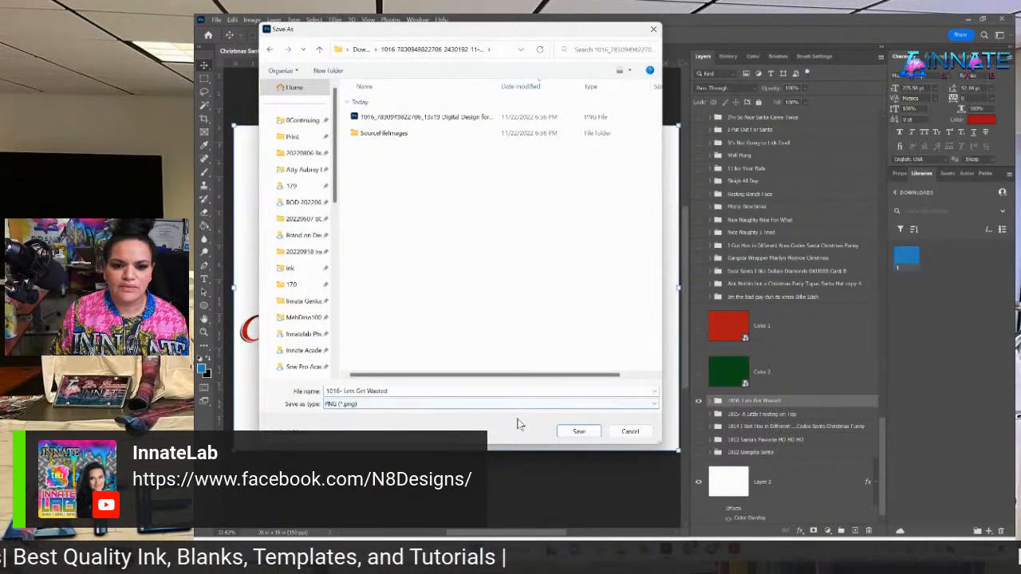
{"action": "left_click", "coordinate": [579, 432]}
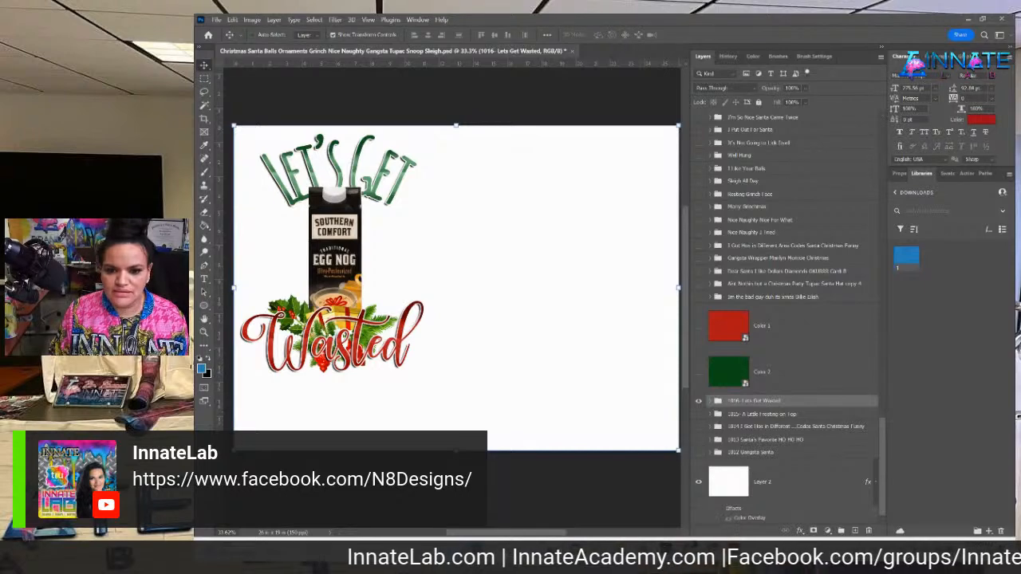
Close the SourceFileImages folder window and extract the zip archive of the order following Lets Get Wasted in the Downloads folder.
{"action": "mouse_move", "coordinate": [625, 553]}
{"action": "left_click", "coordinate": [658, 507]}
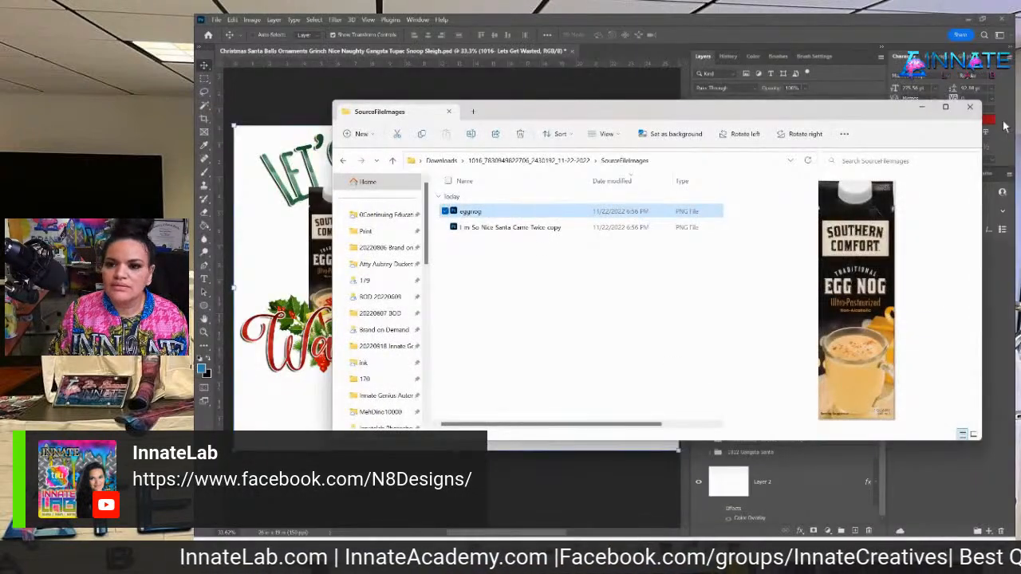
{"action": "left_click", "coordinate": [970, 106]}
{"action": "mouse_move", "coordinate": [621, 559]}
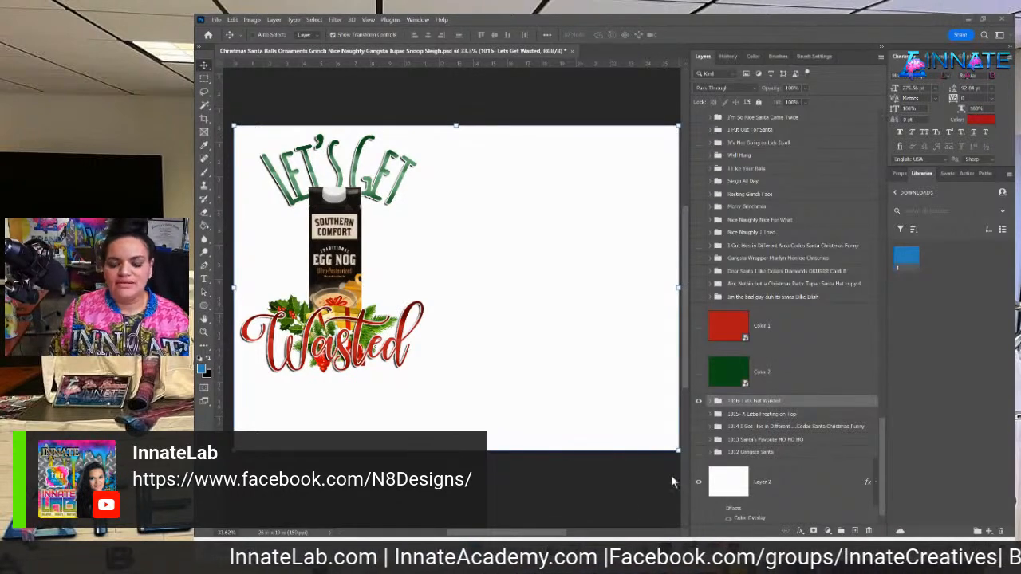
{"action": "left_click", "coordinate": [625, 551]}
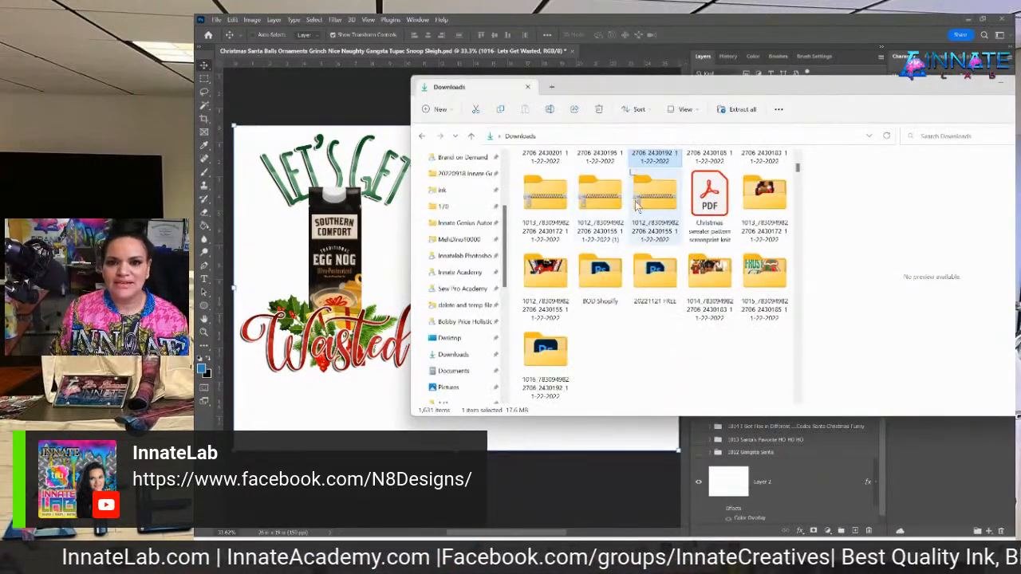
{"action": "scroll", "coordinate": [606, 240], "scroll_direction": "up", "scroll_amount": 2}
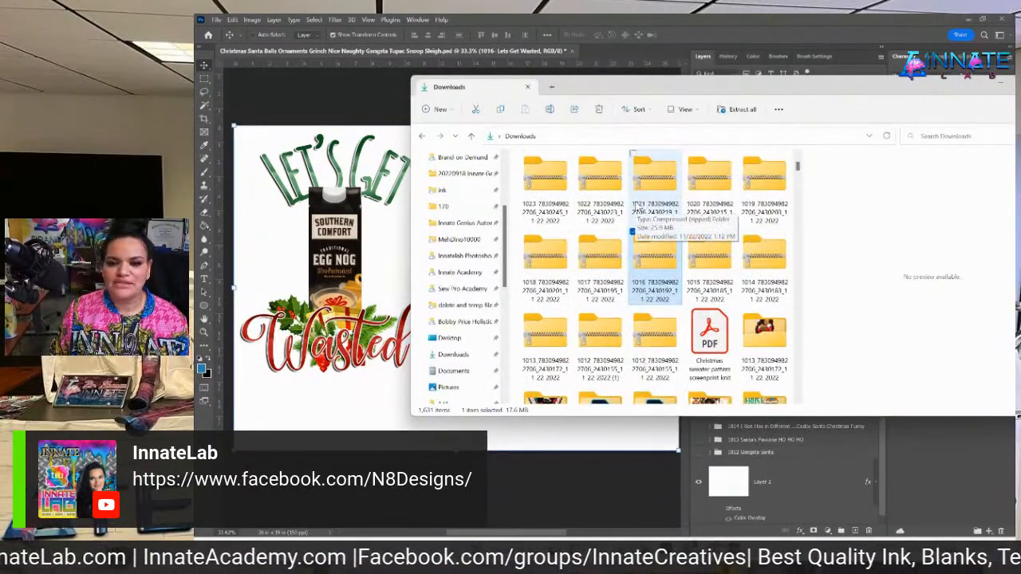
{"action": "left_click", "coordinate": [604, 273]}
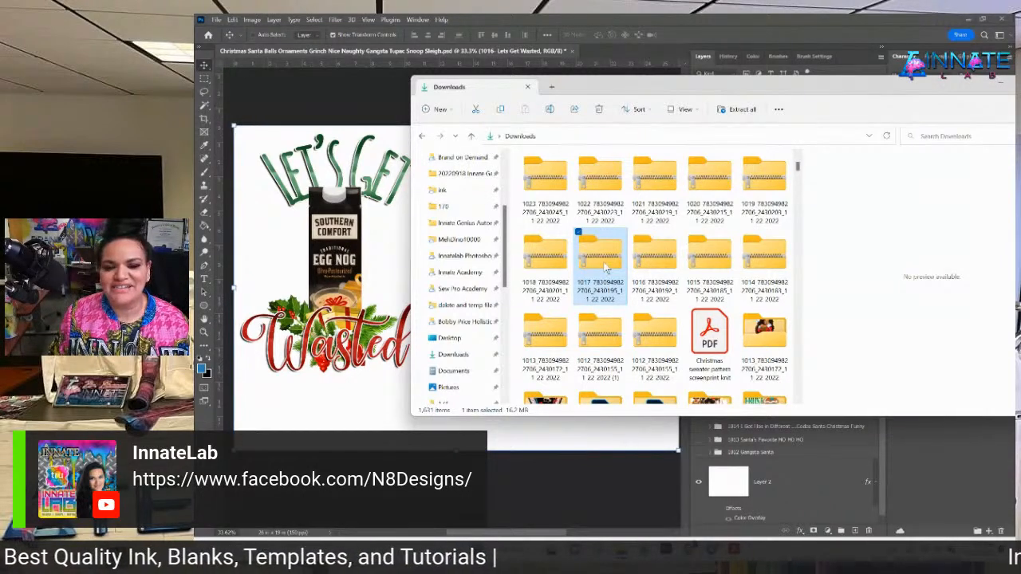
{"action": "right_click", "coordinate": [606, 269]}
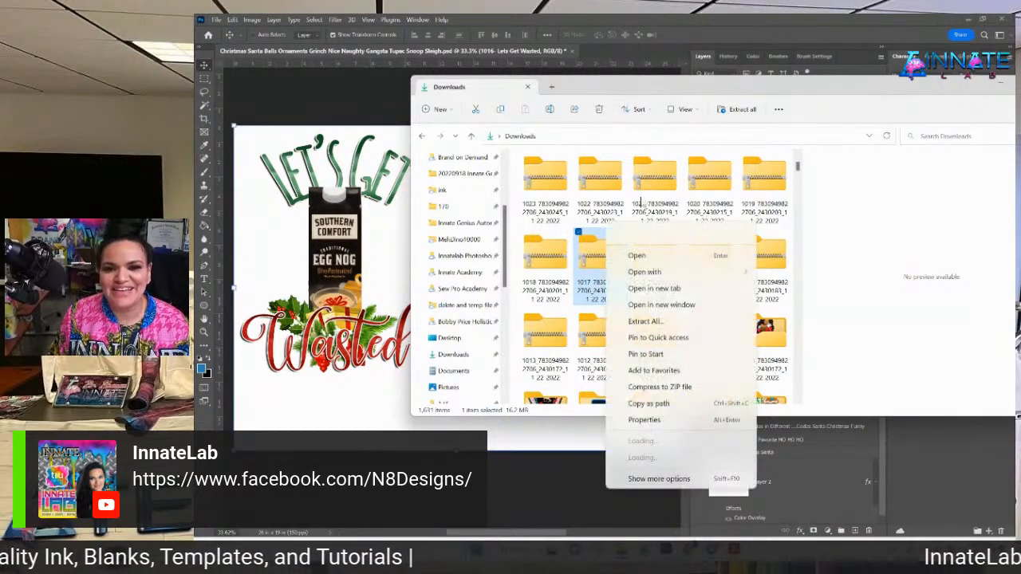
{"action": "left_click", "coordinate": [662, 322]}
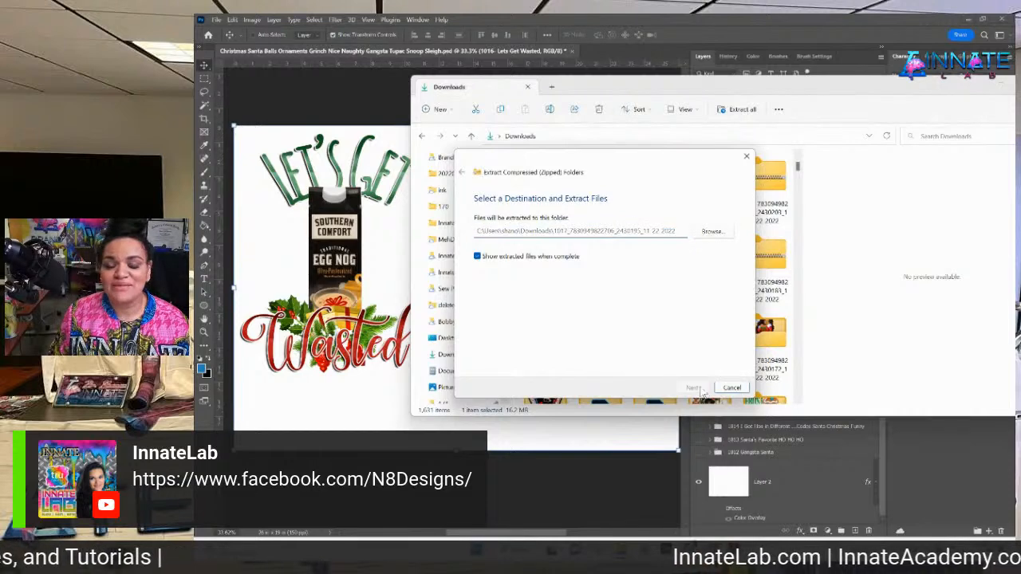
{"action": "left_click", "coordinate": [693, 388]}
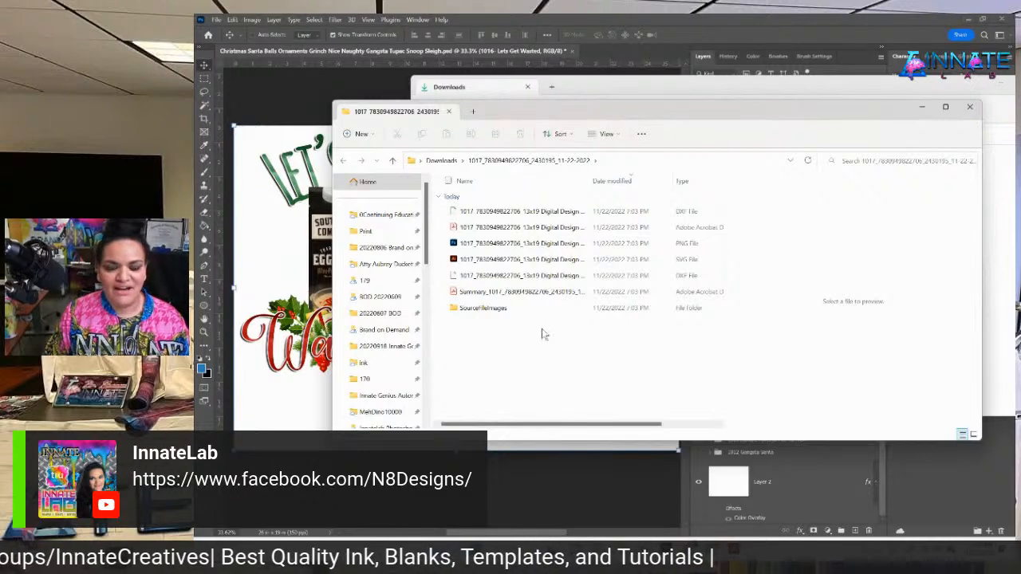
Open the extracted order's summary PDF in Acrobat and examine its chosen design, uploaded image, color choices and custom text lines.
{"action": "left_click", "coordinate": [515, 292]}
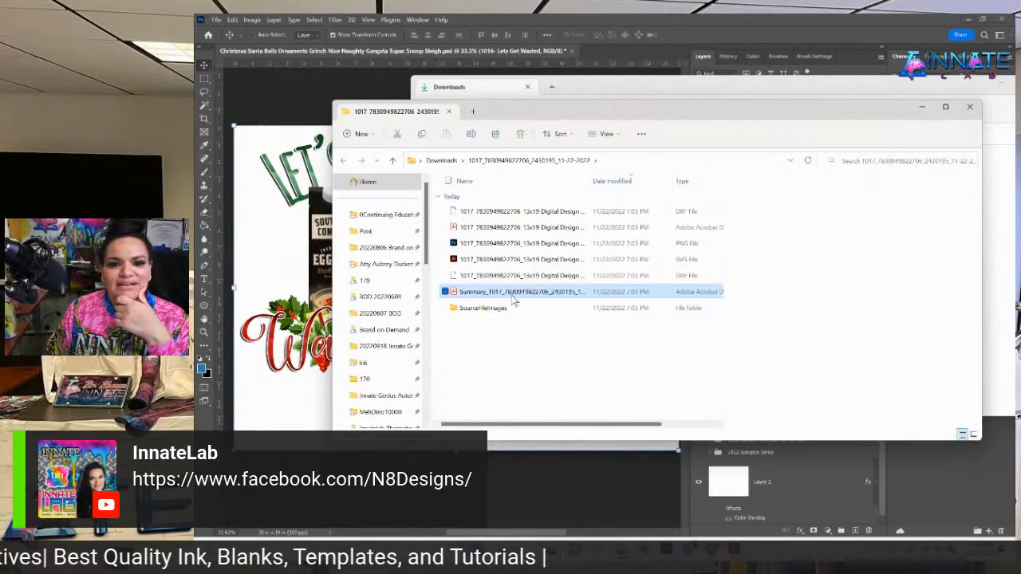
{"action": "double_click", "coordinate": [513, 295]}
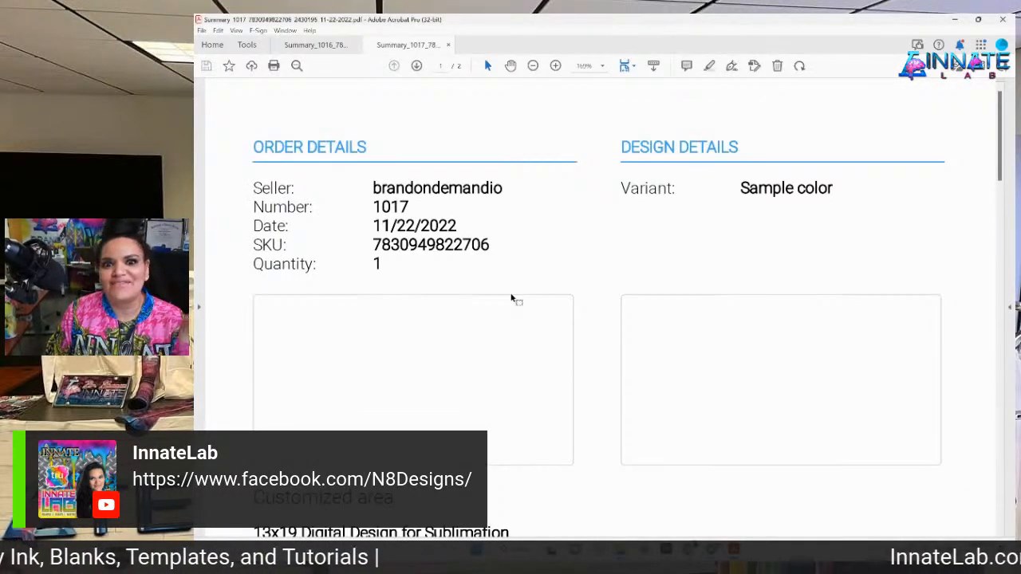
{"action": "scroll", "coordinate": [515, 303], "scroll_direction": "down", "scroll_amount": 5}
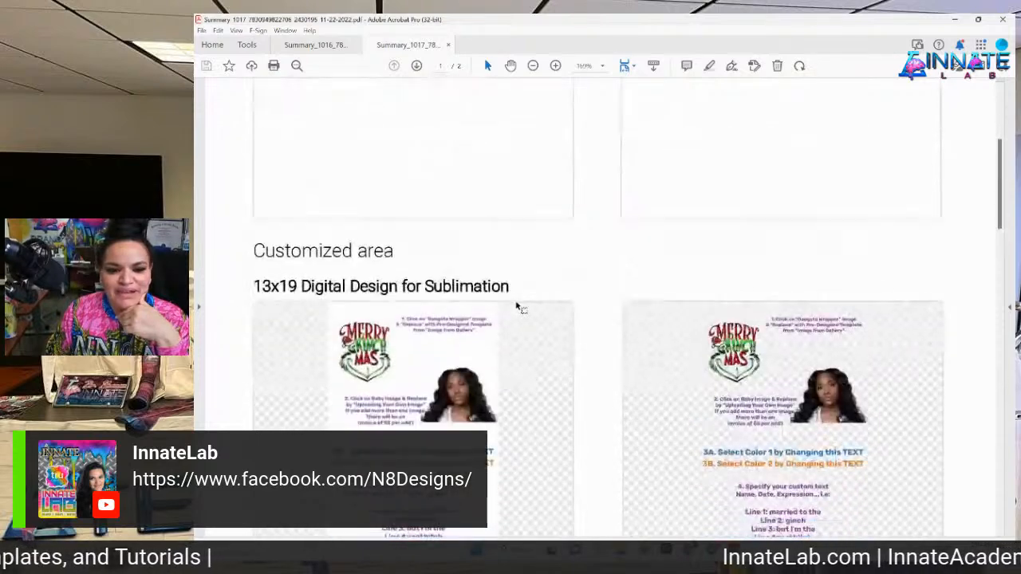
{"action": "scroll", "coordinate": [518, 307], "scroll_direction": "down", "scroll_amount": 1}
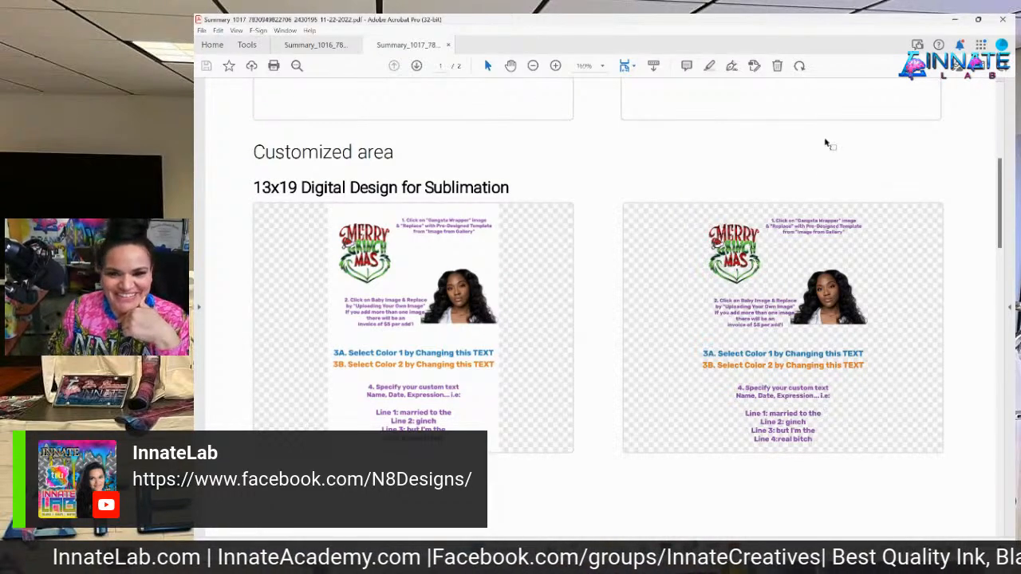
{"action": "scroll", "coordinate": [764, 269], "scroll_direction": "down", "scroll_amount": 12}
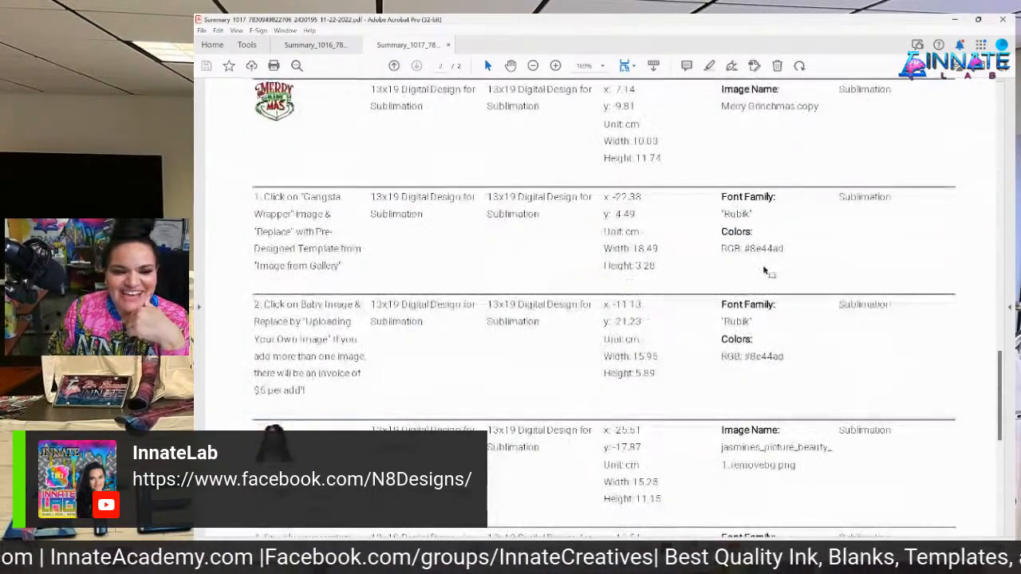
{"action": "scroll", "coordinate": [764, 272], "scroll_direction": "down", "scroll_amount": 3}
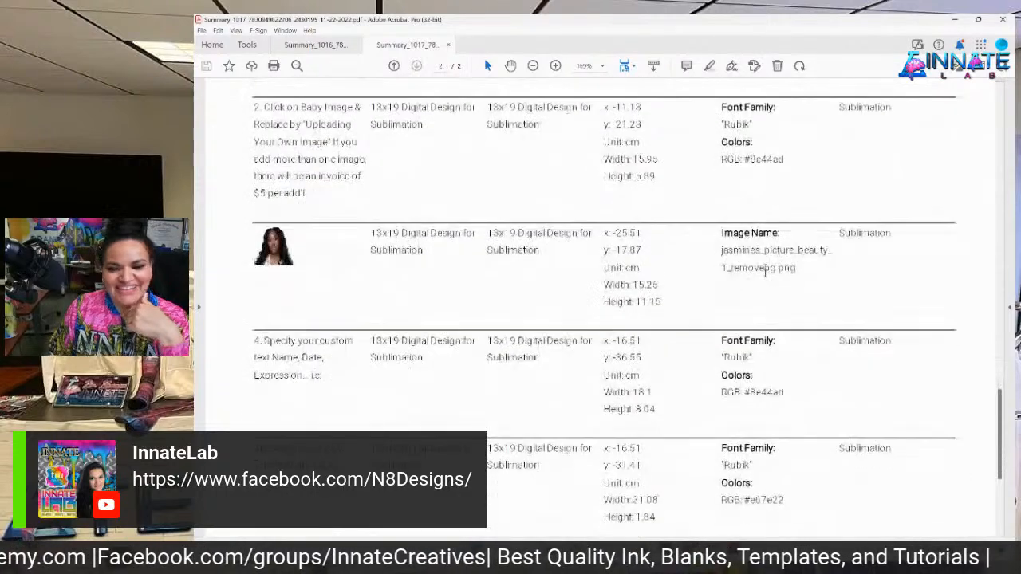
{"action": "scroll", "coordinate": [764, 276], "scroll_direction": "down", "scroll_amount": 4}
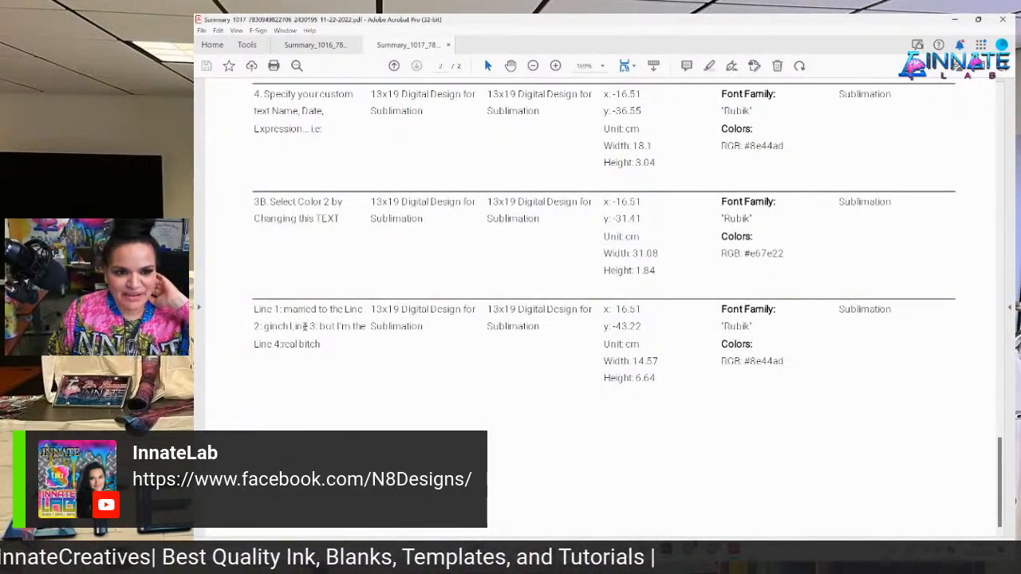
{"action": "left_click_drag", "start_coordinate": [283, 309], "coordinate": [343, 310]}
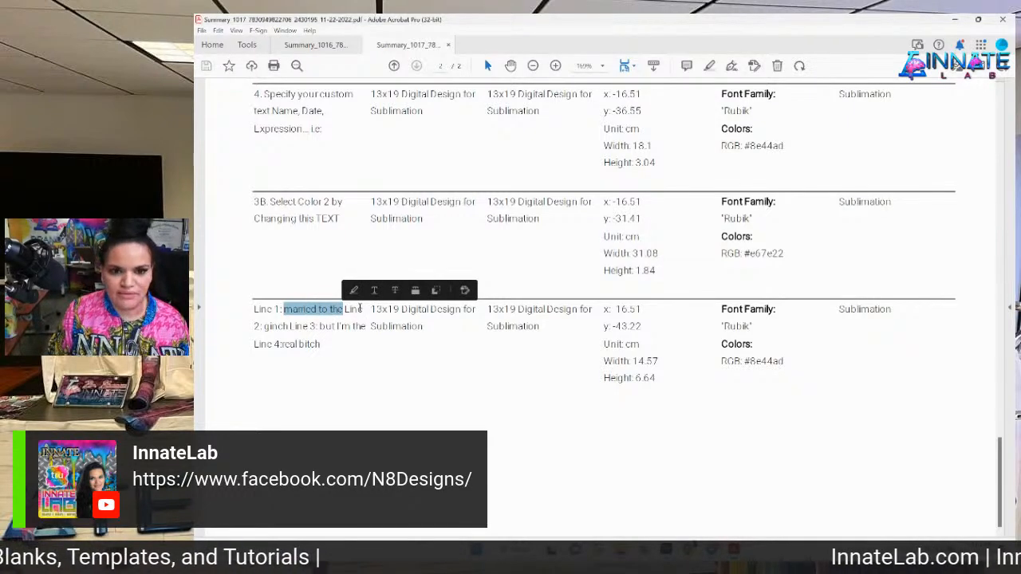
{"action": "scroll", "coordinate": [417, 266], "scroll_direction": "up", "scroll_amount": 10}
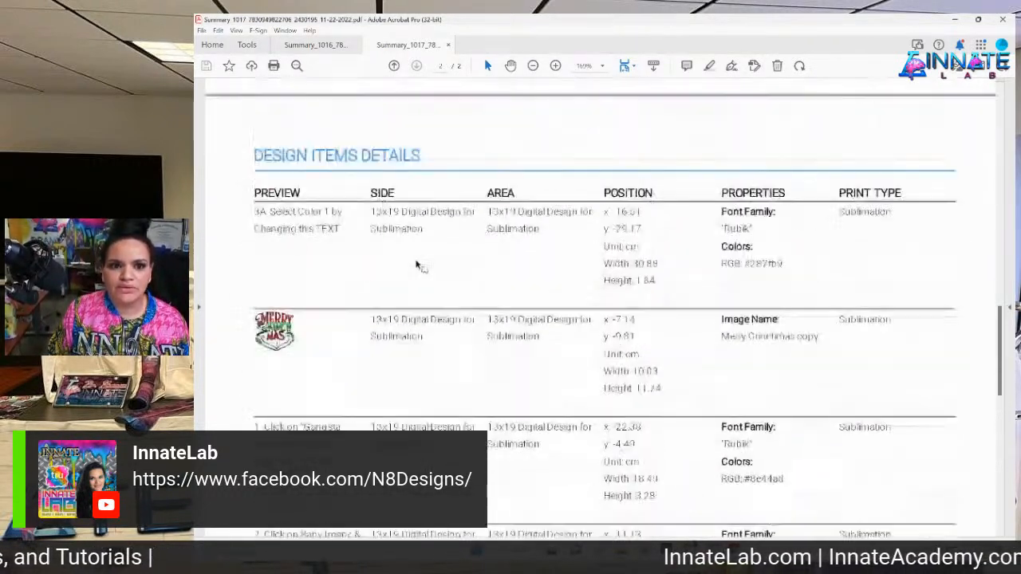
{"action": "scroll", "coordinate": [419, 271], "scroll_direction": "up", "scroll_amount": 3}
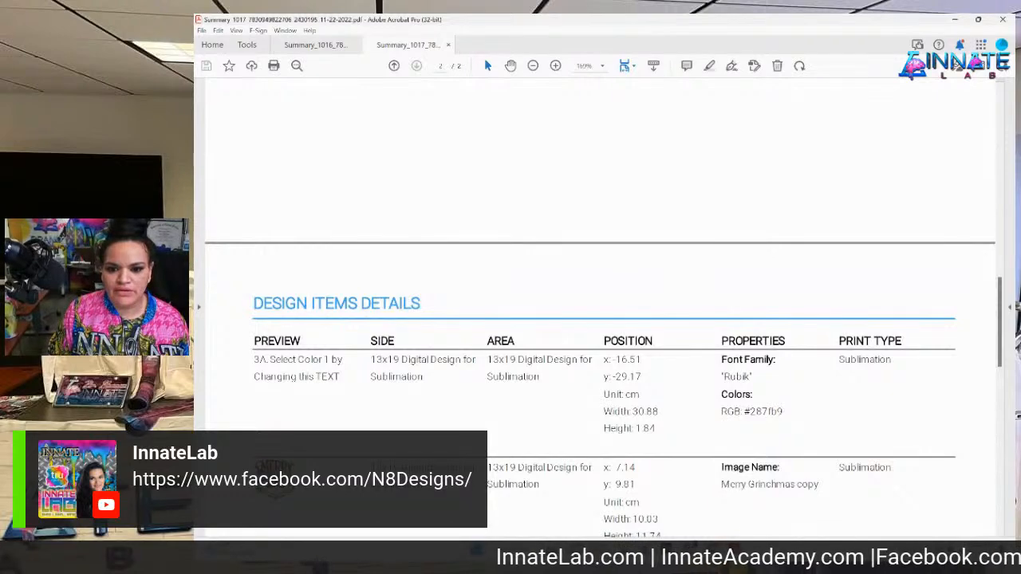
Switch back to Photoshop, hide the 1016- Lets Get Wasted group and show the Merry Grinchmas group.
{"action": "mouse_move", "coordinate": [621, 547]}
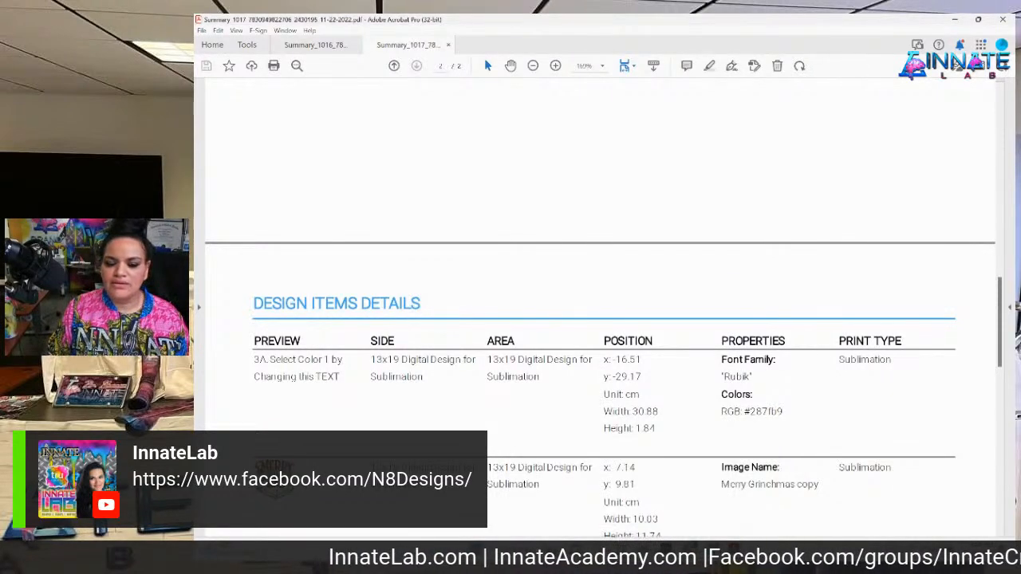
{"action": "mouse_move", "coordinate": [668, 548]}
{"action": "left_click", "coordinate": [678, 515]}
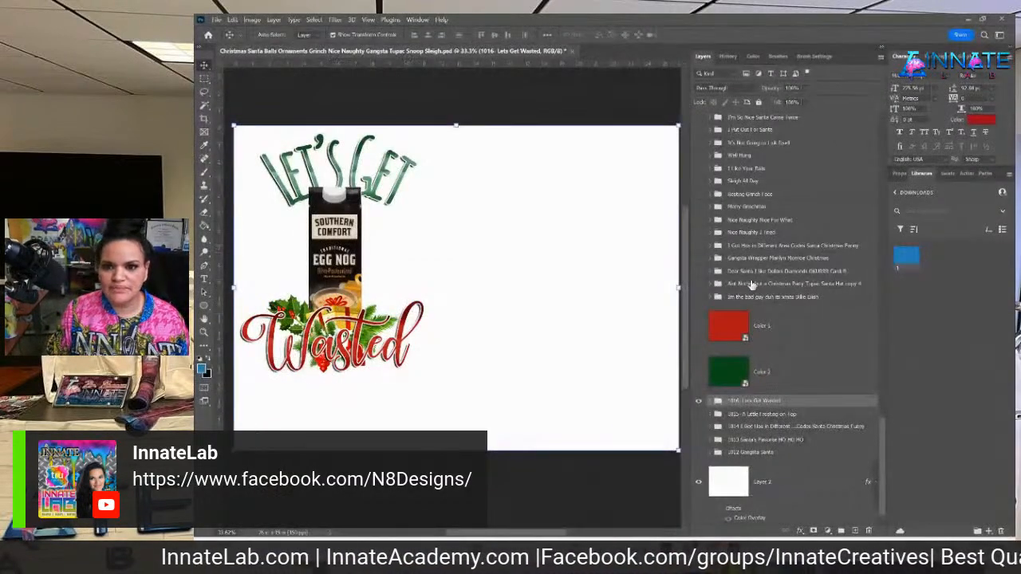
{"action": "left_click", "coordinate": [748, 207]}
{"action": "left_click", "coordinate": [699, 402]}
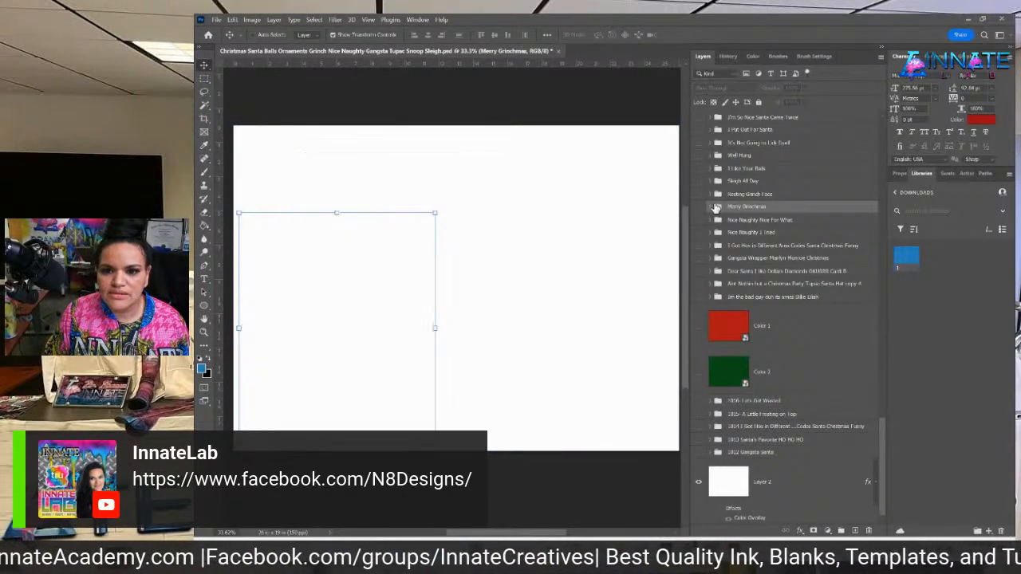
{"action": "left_click", "coordinate": [699, 207]}
Duplicate the Merry Grinchmas group and rename the copy "1016 married to the but Im the bitch".
{"action": "right_click", "coordinate": [761, 209]}
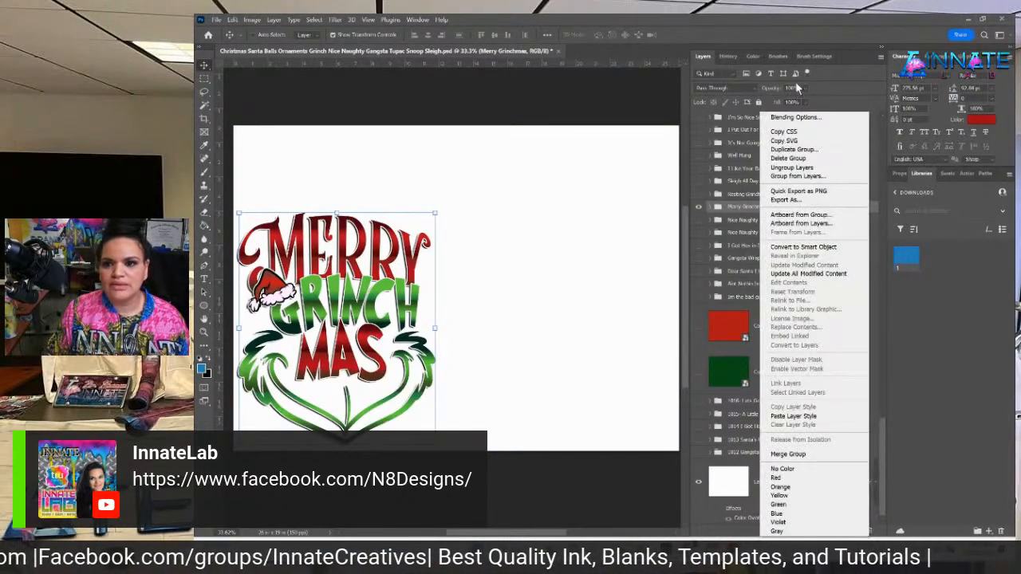
{"action": "left_click", "coordinate": [798, 153]}
{"action": "key", "text": "Return"}
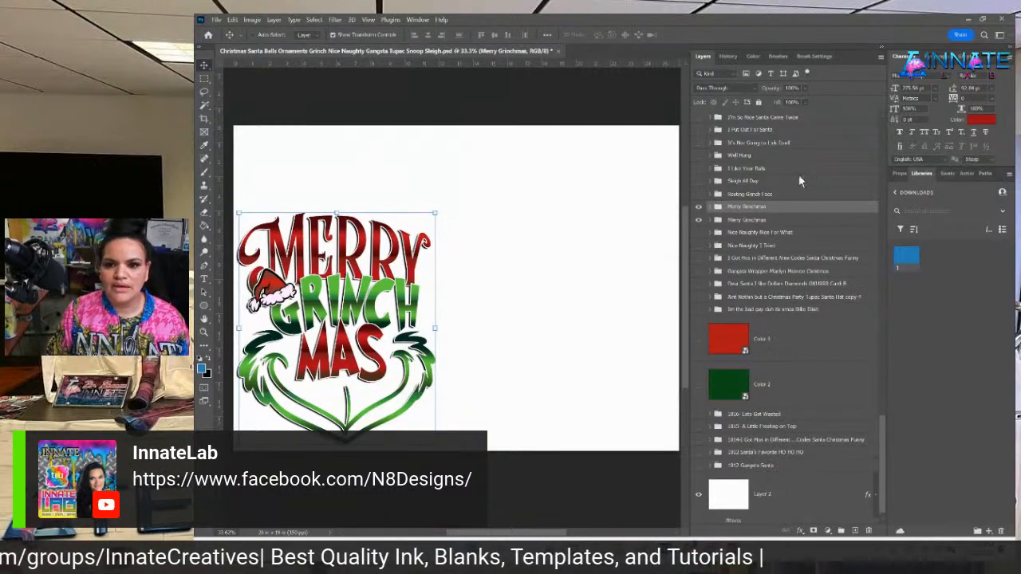
{"action": "double_click", "coordinate": [742, 207]}
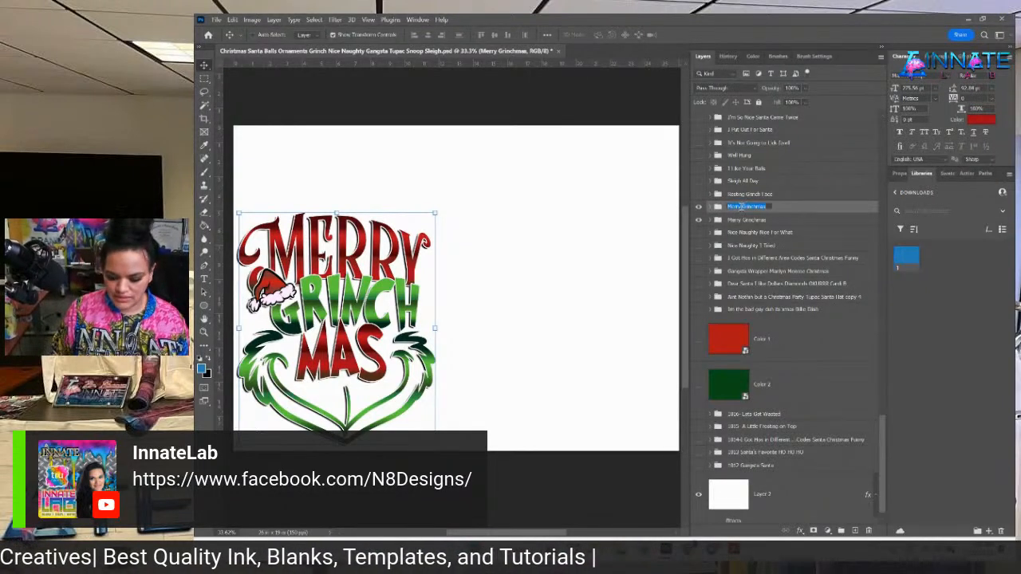
{"action": "type", "text": "2018"}
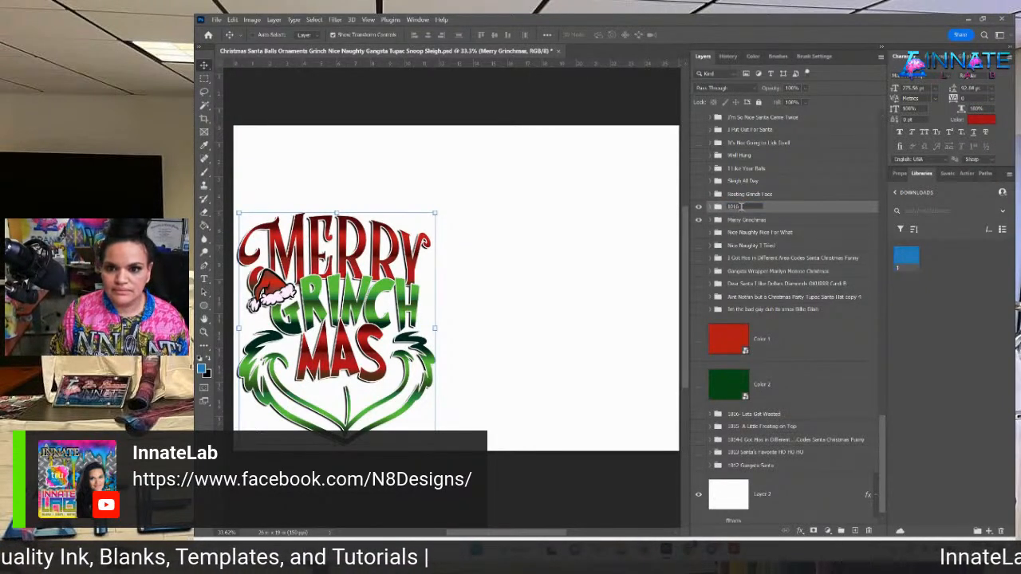
{"action": "type", "text": "posted to the"}
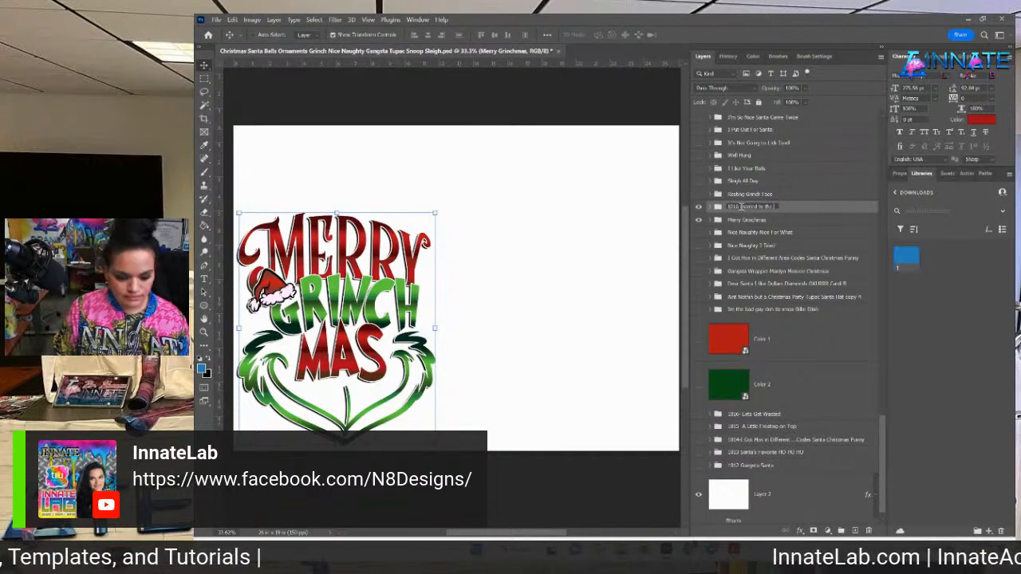
{"action": "type", "text": "the real"}
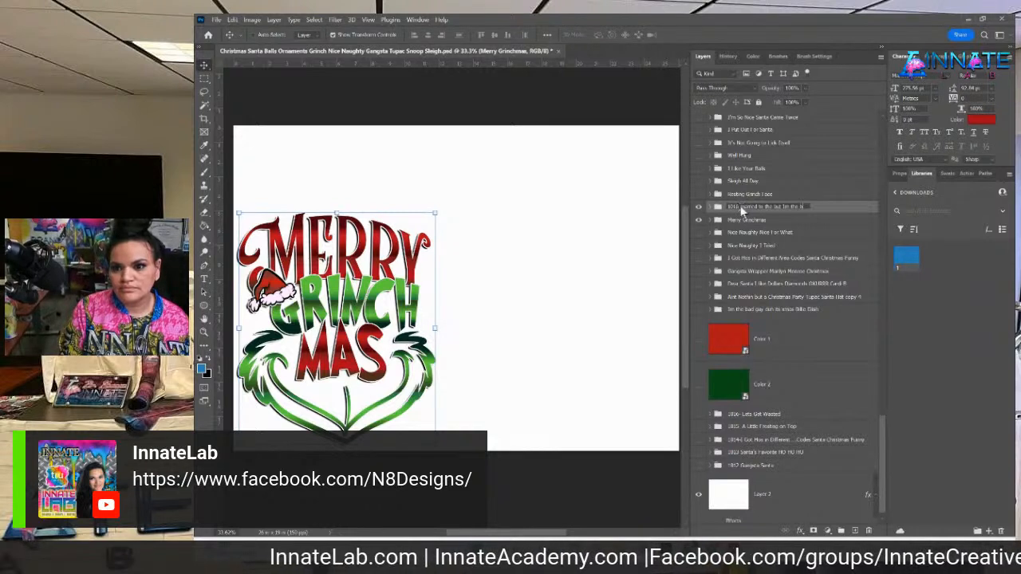
{"action": "key", "text": "Return"}
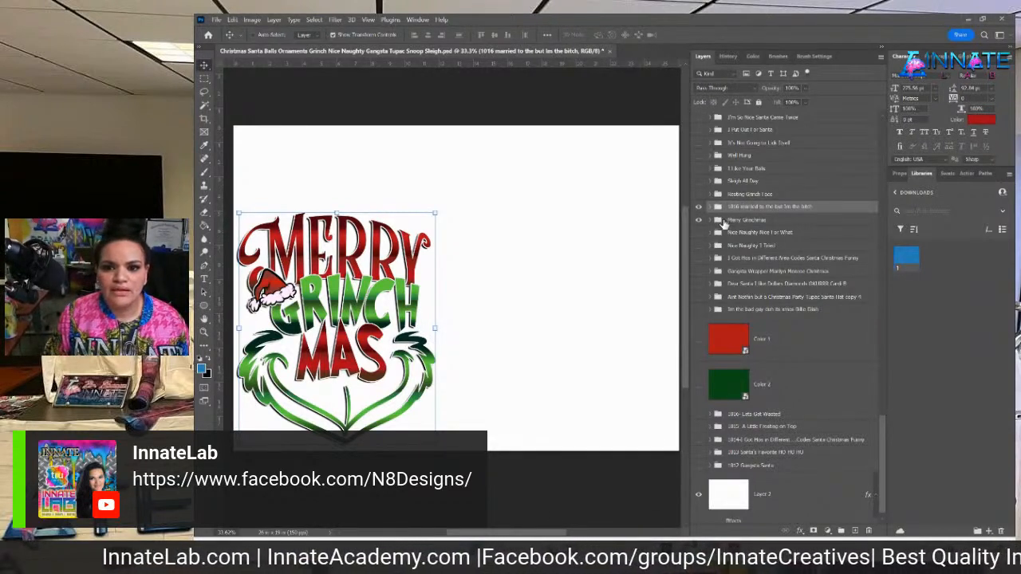
{"action": "double_click", "coordinate": [793, 207]}
Hide the original Merry Grinchmas group, then move the renamed copy directly below the Color 2 layer and expand it.
{"action": "left_click", "coordinate": [701, 220]}
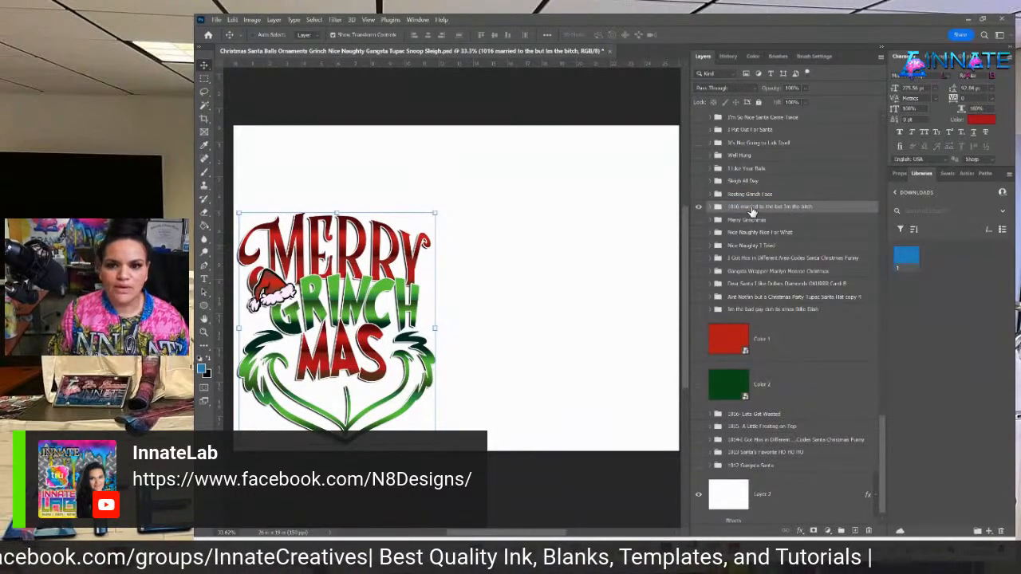
{"action": "left_click_drag", "start_coordinate": [754, 212], "coordinate": [764, 403]}
{"action": "left_click", "coordinate": [711, 401]}
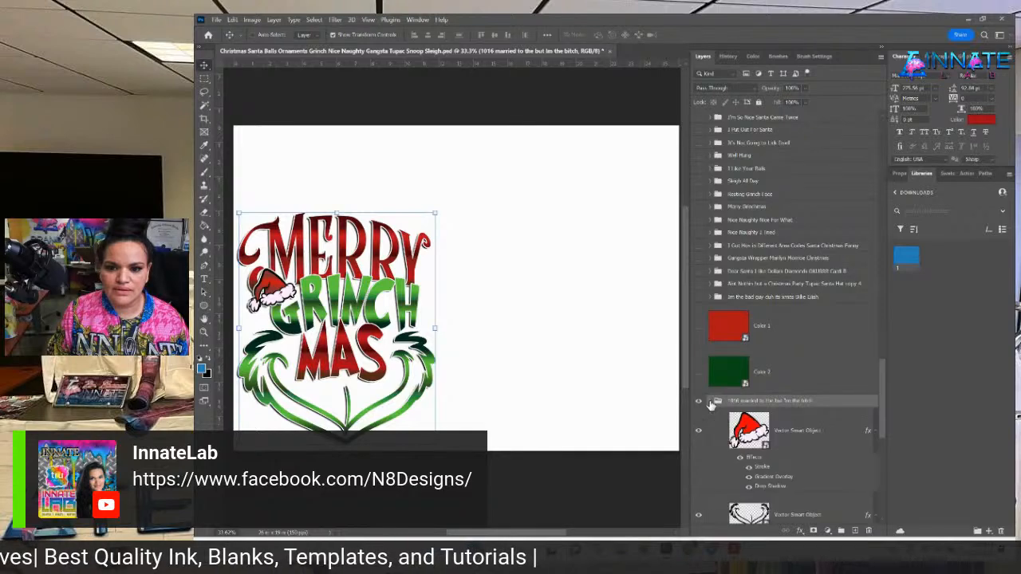
Select the Merry text layer inside the expanded copy of the Merry Grinchmas group.
{"action": "left_click", "coordinate": [773, 371]}
{"action": "scroll", "coordinate": [770, 355], "scroll_direction": "down", "scroll_amount": 3}
{"action": "scroll", "coordinate": [771, 349], "scroll_direction": "down", "scroll_amount": 3}
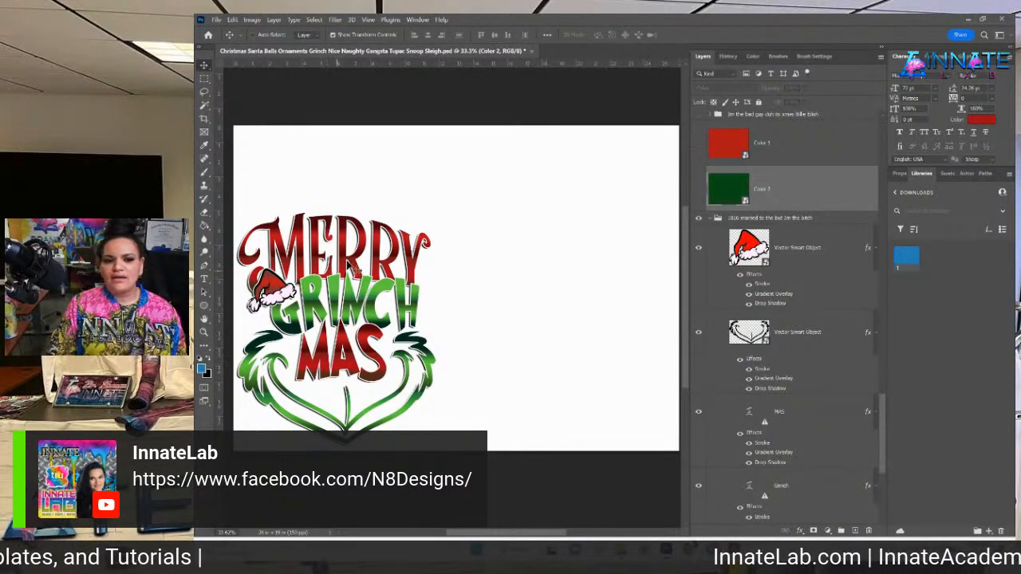
{"action": "right_click", "coordinate": [381, 252]}
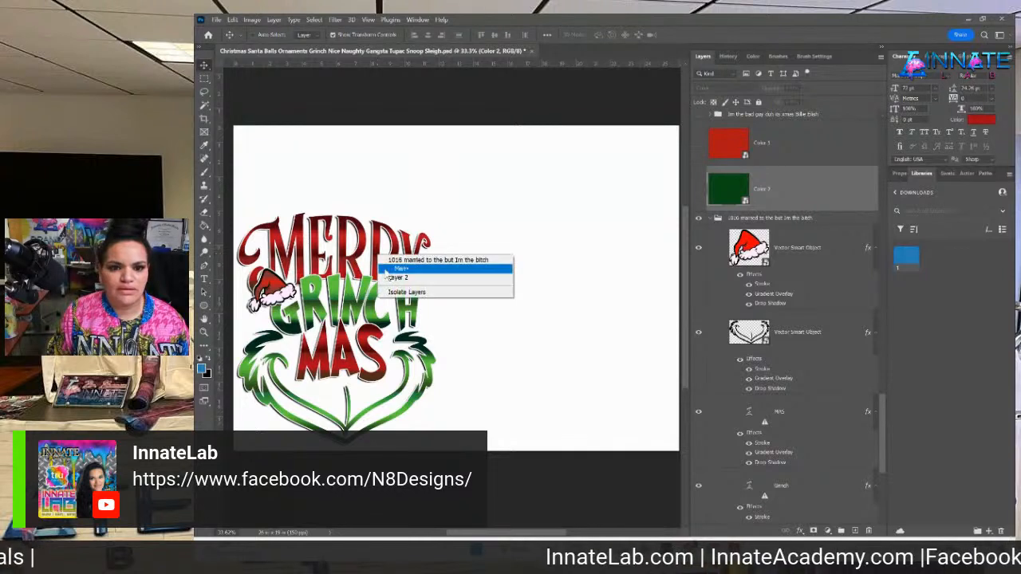
{"action": "left_click", "coordinate": [389, 276]}
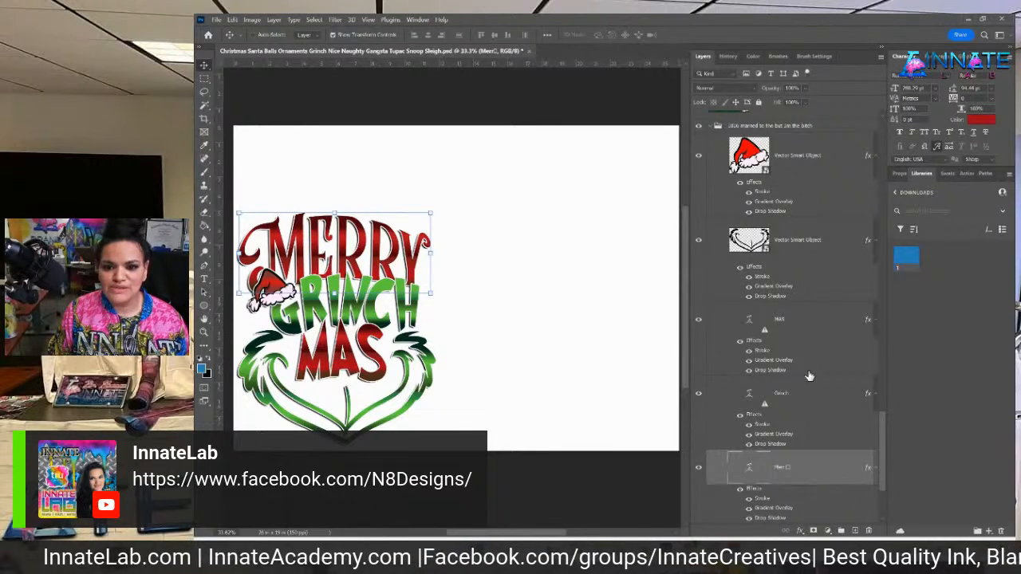
Switch to File Explorer, open the order's SourceFileImages folder, and place the customer's portrait PNG in Photoshop to the right of the Merry Grinchmas artwork.
{"action": "mouse_move", "coordinate": [622, 551]}
{"action": "left_click", "coordinate": [679, 520]}
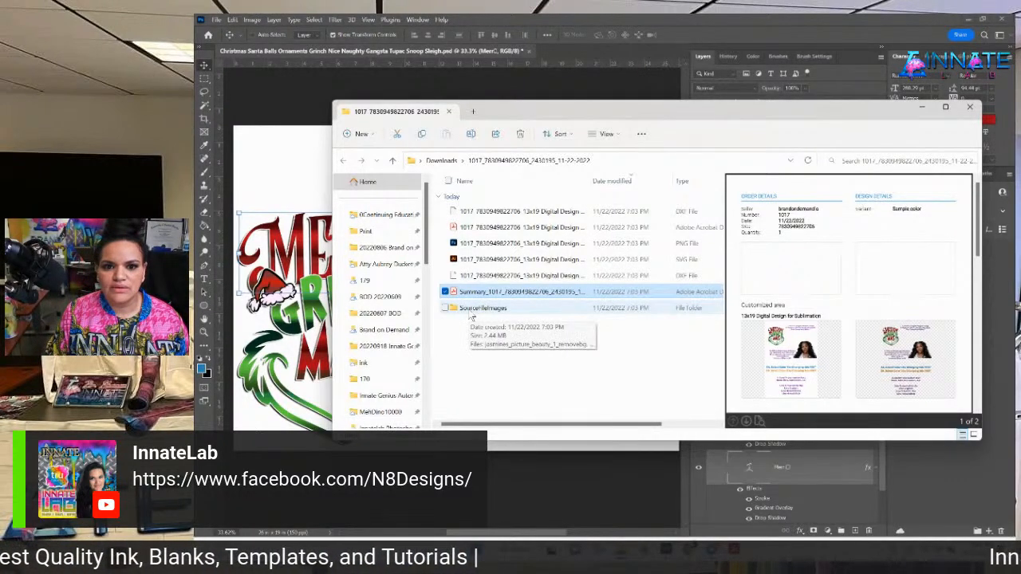
{"action": "double_click", "coordinate": [478, 308]}
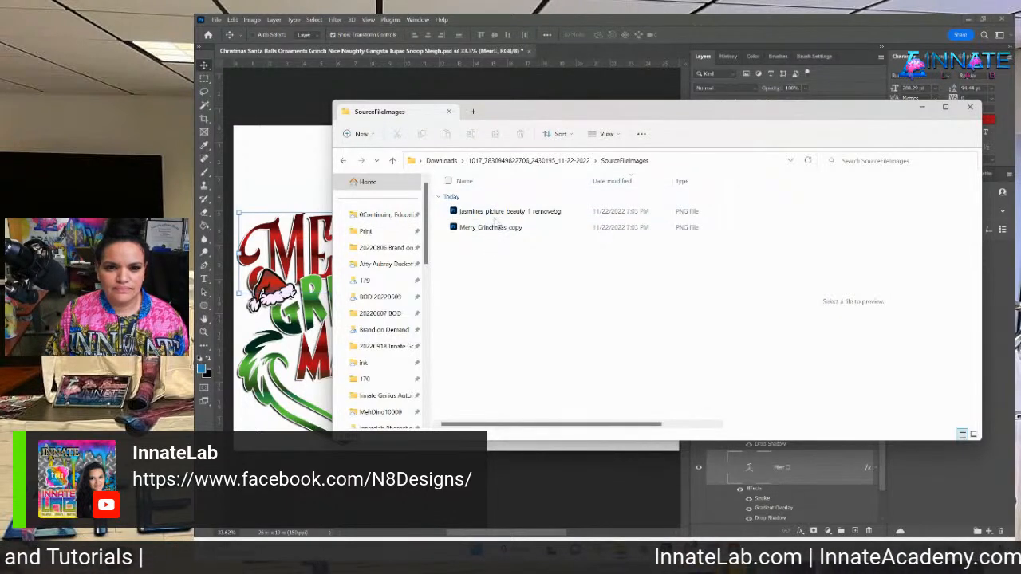
{"action": "left_click", "coordinate": [508, 231]}
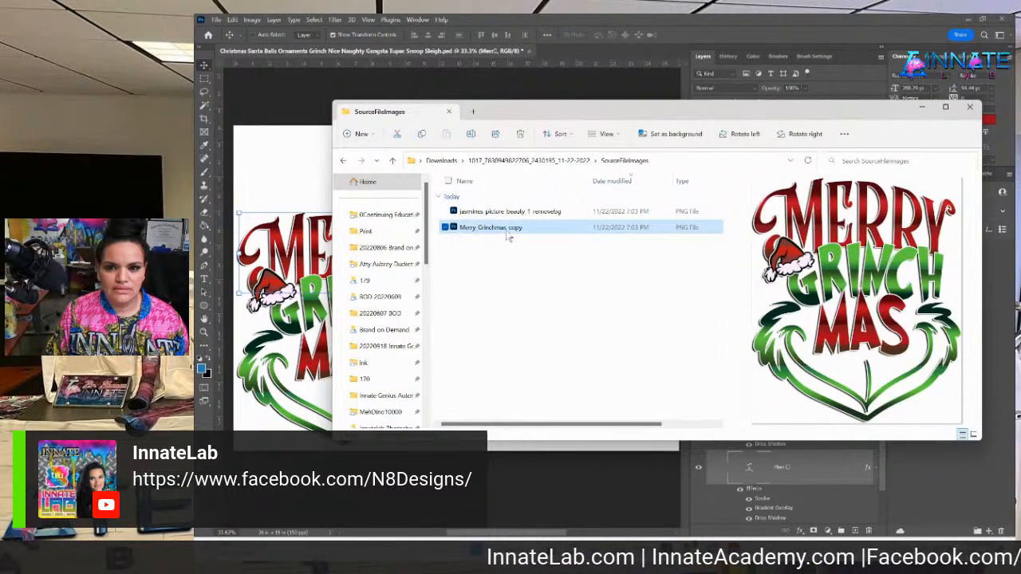
{"action": "left_click", "coordinate": [504, 215]}
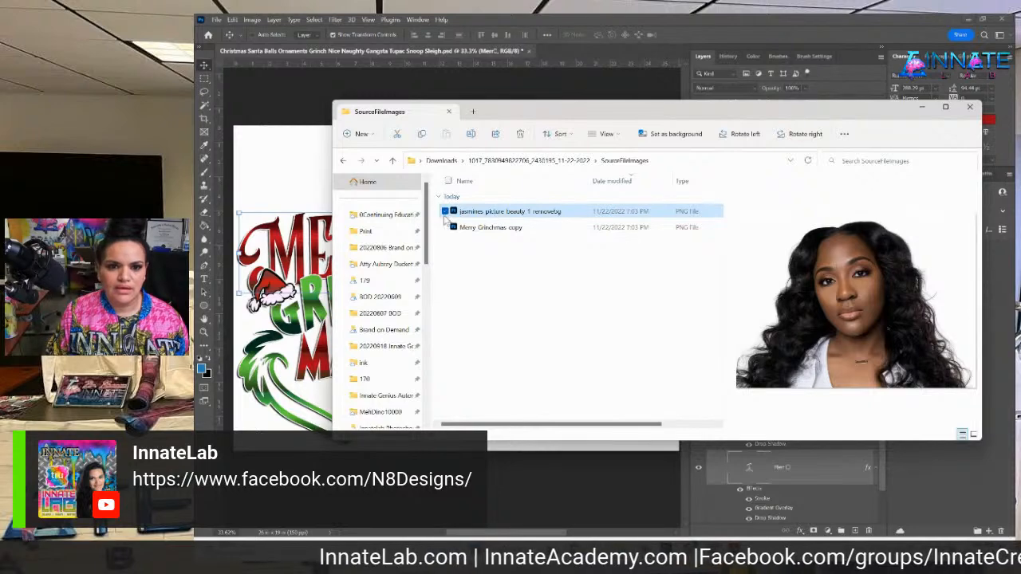
{"action": "left_click_drag", "start_coordinate": [313, 243], "coordinate": [272, 248]}
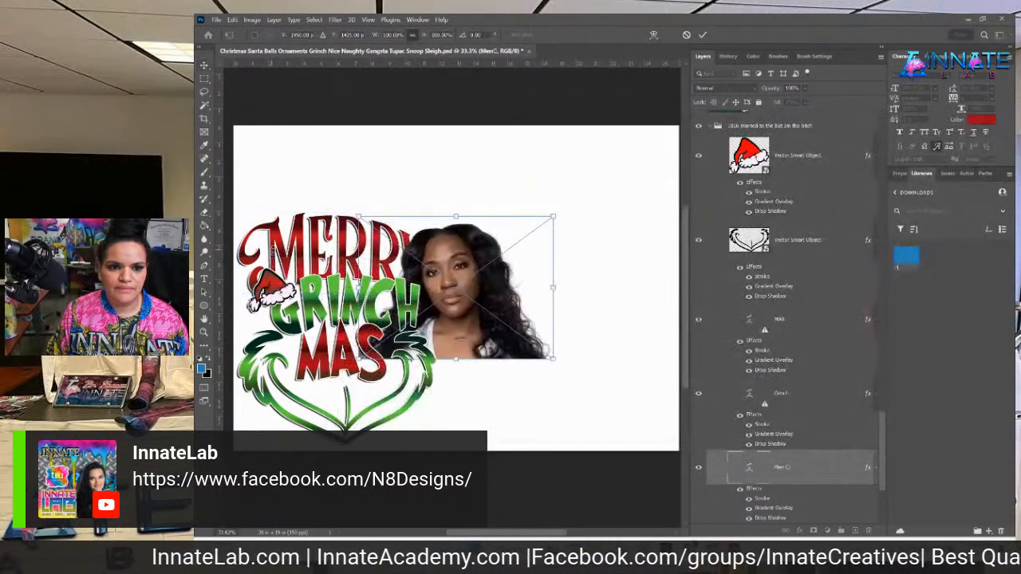
{"action": "left_click_drag", "start_coordinate": [452, 337], "coordinate": [546, 323]}
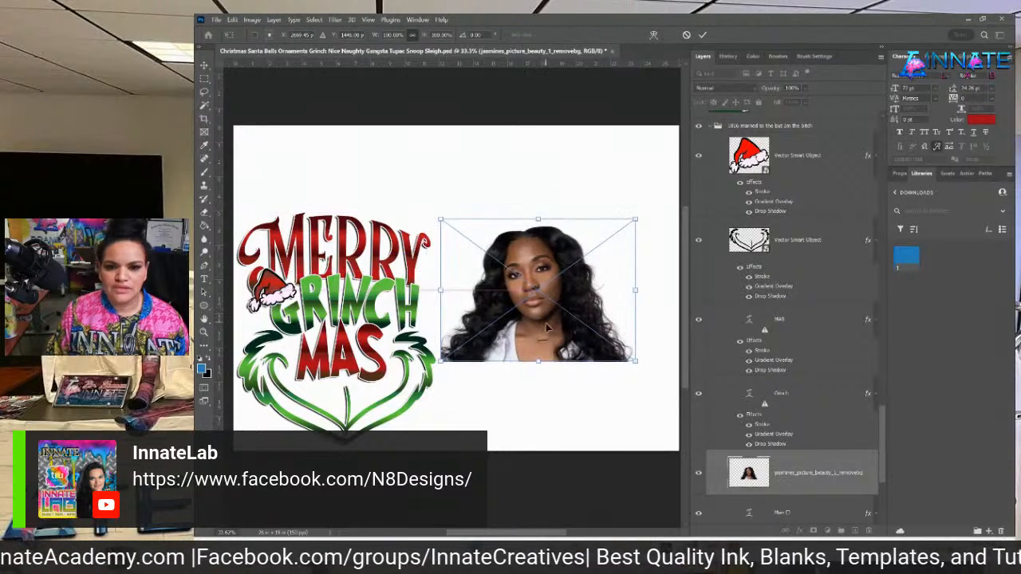
{"action": "key", "text": "Return"}
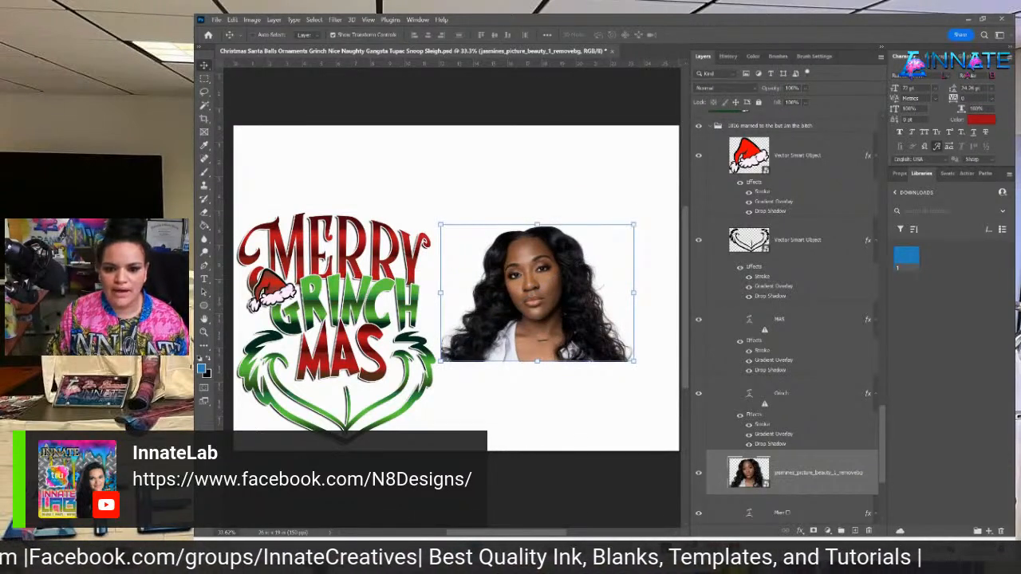
Select the Merry text layer again and replace its text with "married to the".
{"action": "left_click", "coordinate": [799, 329]}
{"action": "right_click", "coordinate": [394, 274]}
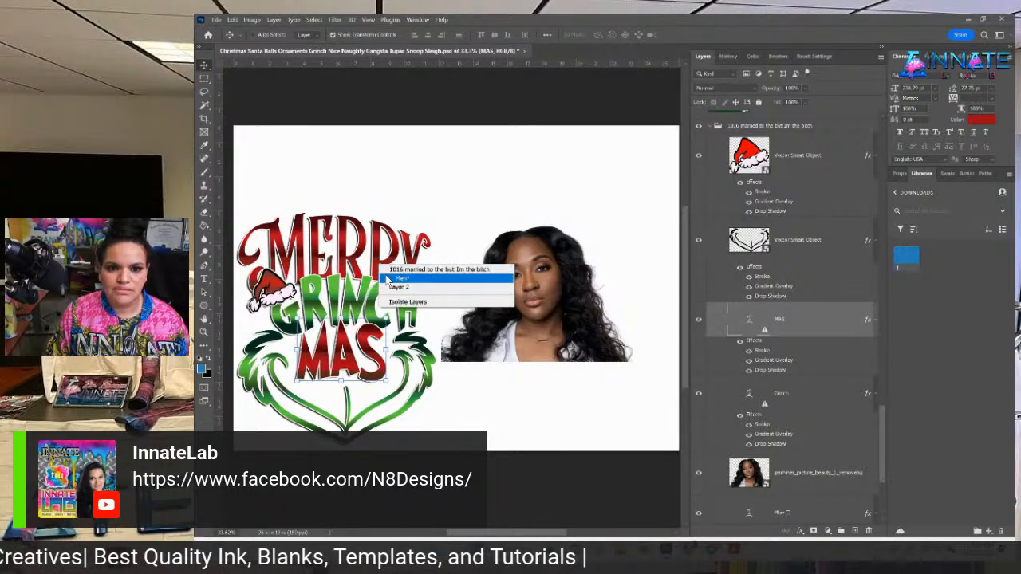
{"action": "left_click", "coordinate": [407, 275]}
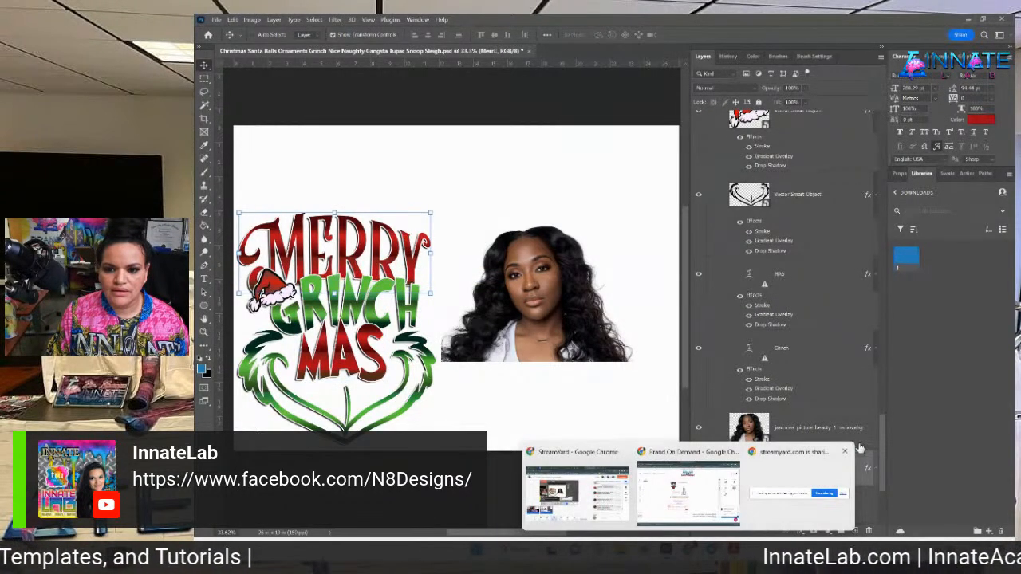
{"action": "double_click", "coordinate": [750, 469]}
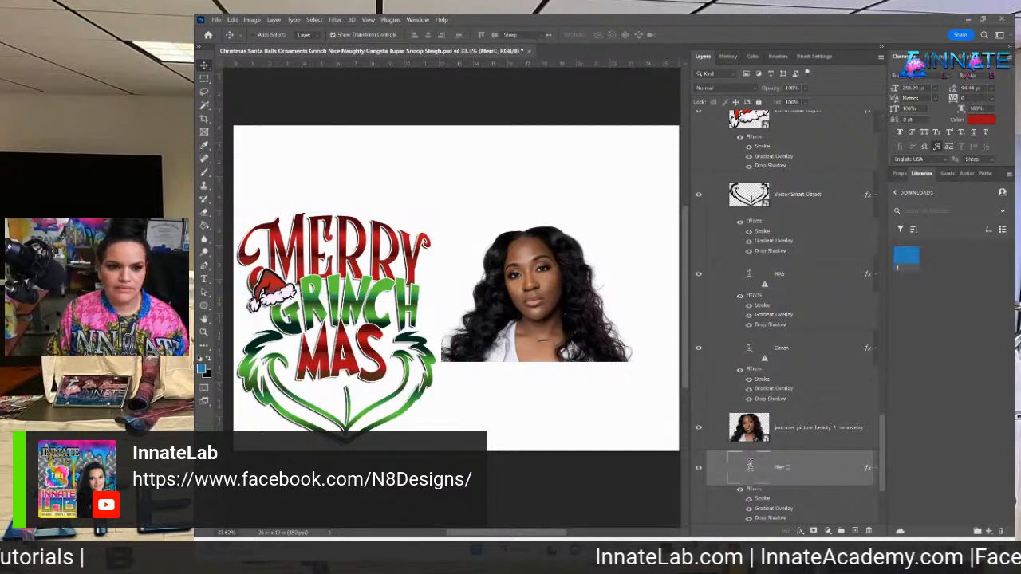
{"action": "type", "text": "MARRIED TO THE"}
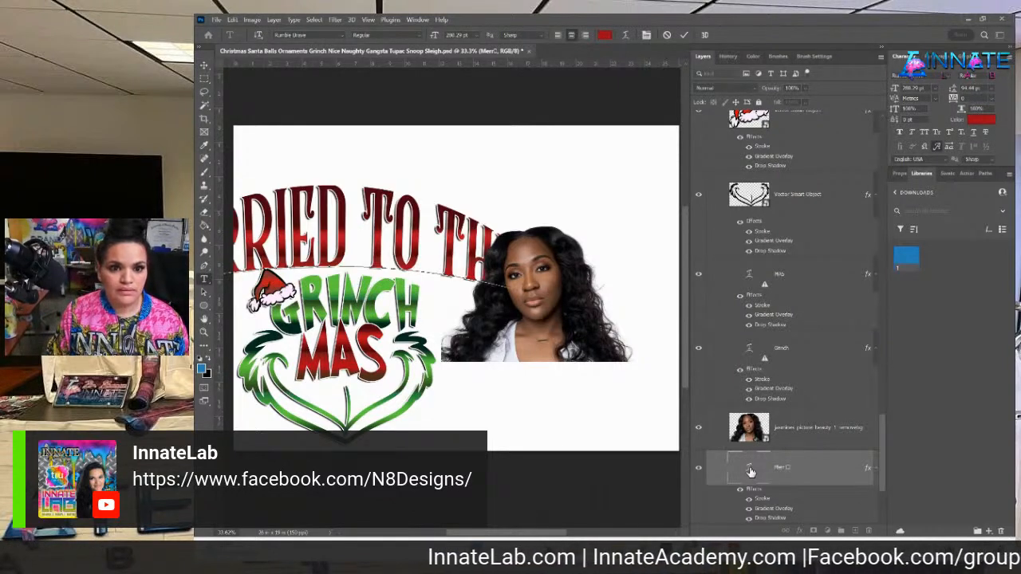
Scale down and narrow the "married to the" text to match the Grinch artwork's width, and position it just above the word Grinch.
{"action": "left_click", "coordinate": [205, 67]}
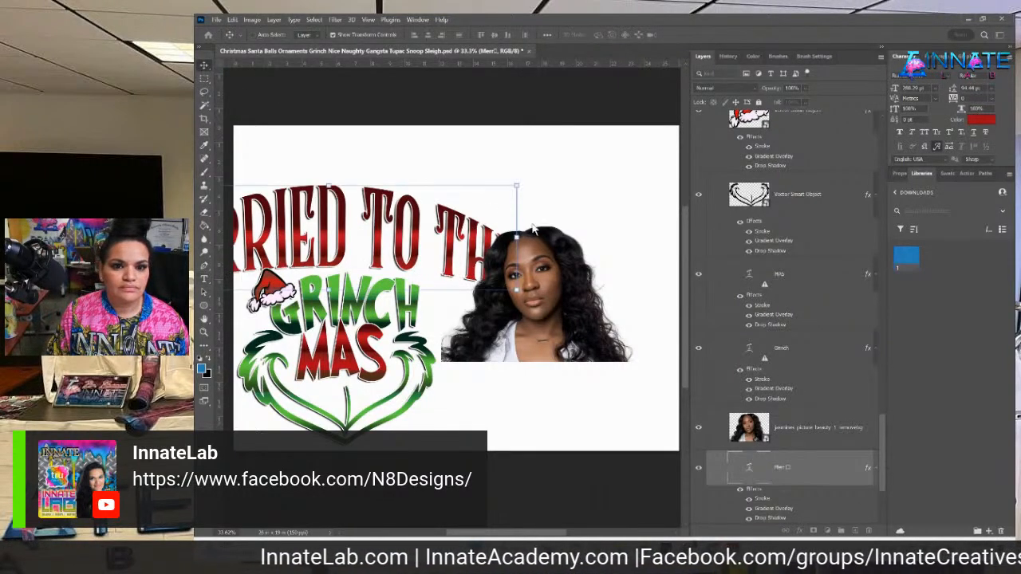
{"action": "left_click", "coordinate": [517, 237]}
{"action": "left_click_drag", "start_coordinate": [504, 239], "coordinate": [455, 231]}
{"action": "left_click_drag", "start_coordinate": [470, 310], "coordinate": [316, 236]}
{"action": "left_click_drag", "start_coordinate": [285, 203], "coordinate": [415, 271]}
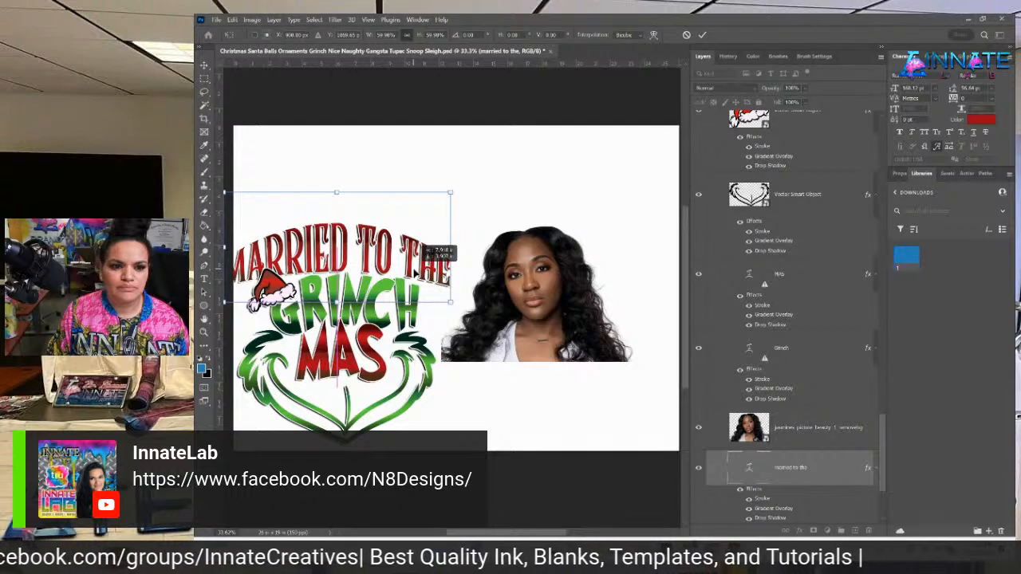
{"action": "left_click_drag", "start_coordinate": [225, 248], "coordinate": [252, 252]}
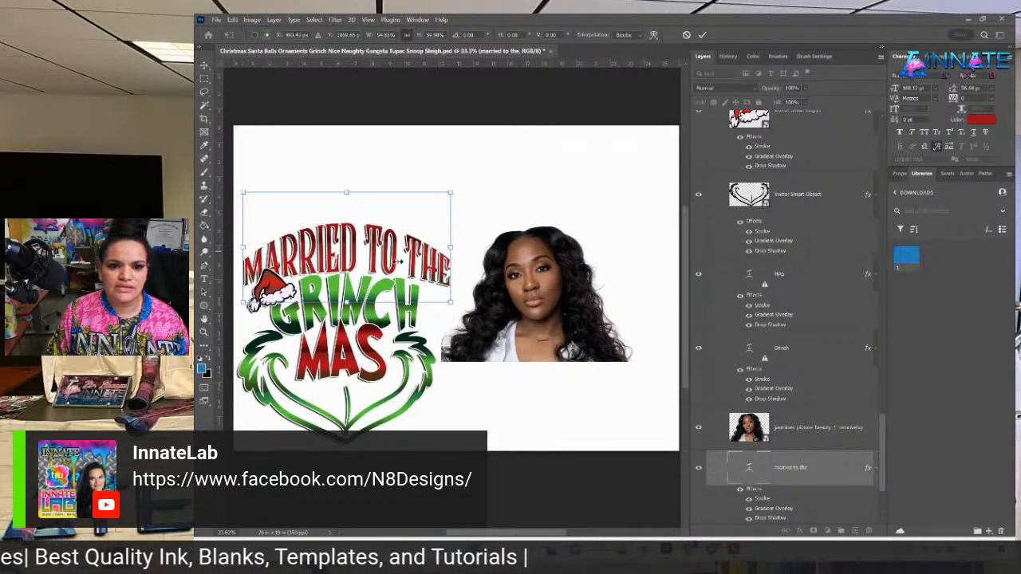
{"action": "left_click_drag", "start_coordinate": [449, 247], "coordinate": [437, 244]}
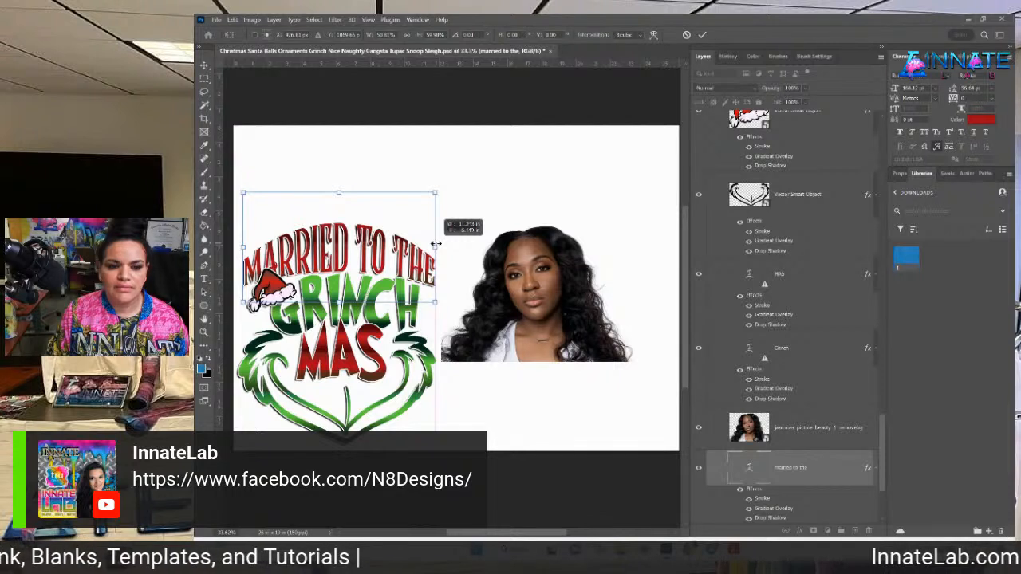
{"action": "left_click_drag", "start_coordinate": [363, 269], "coordinate": [364, 264]}
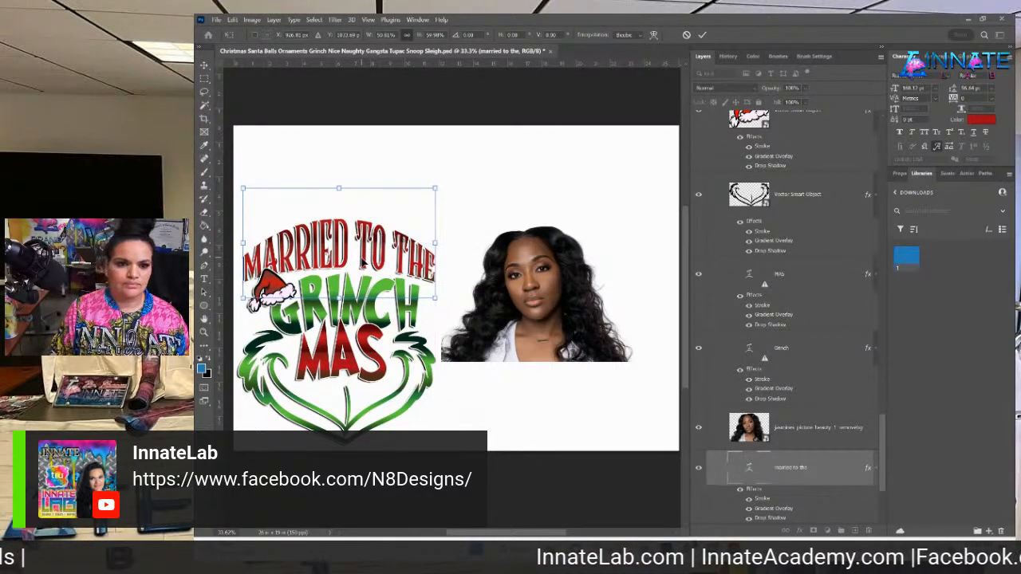
{"action": "key", "text": "Return"}
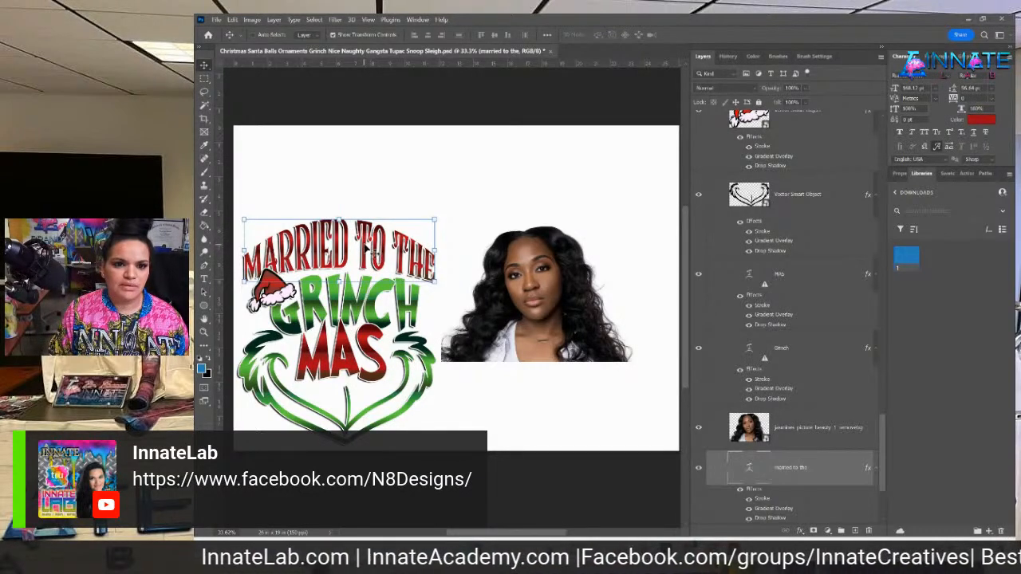
Duplicate the "married to the" text below the word Grinch and hide the MAS text layer.
{"action": "left_click_drag", "start_coordinate": [369, 249], "coordinate": [375, 356]}
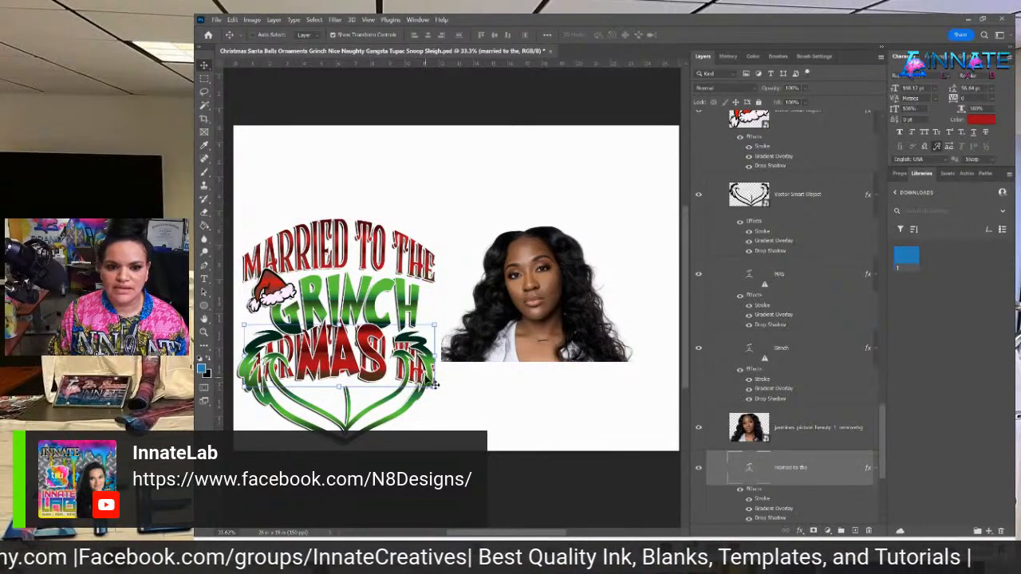
{"action": "right_click", "coordinate": [365, 345]}
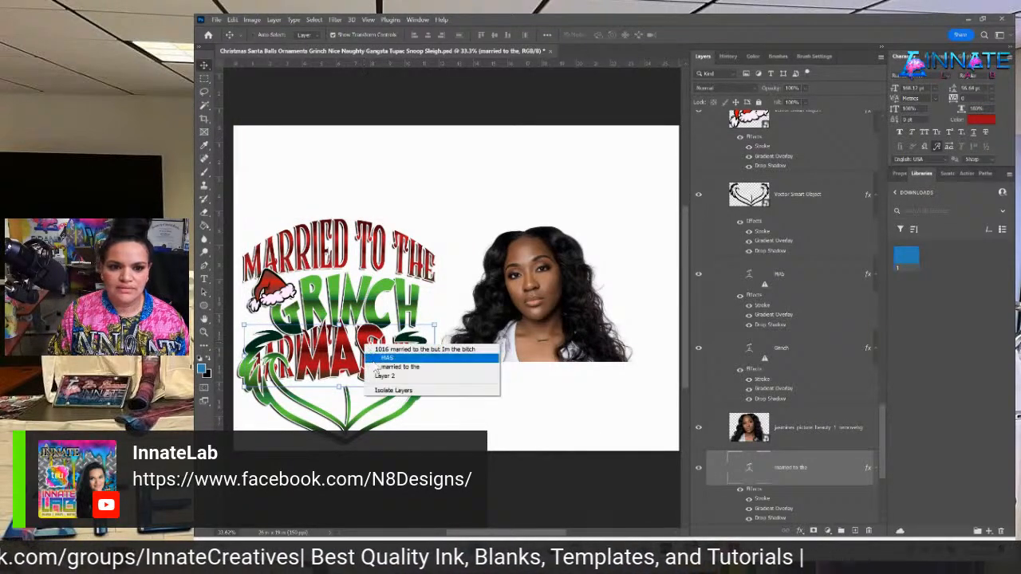
{"action": "left_click", "coordinate": [383, 377]}
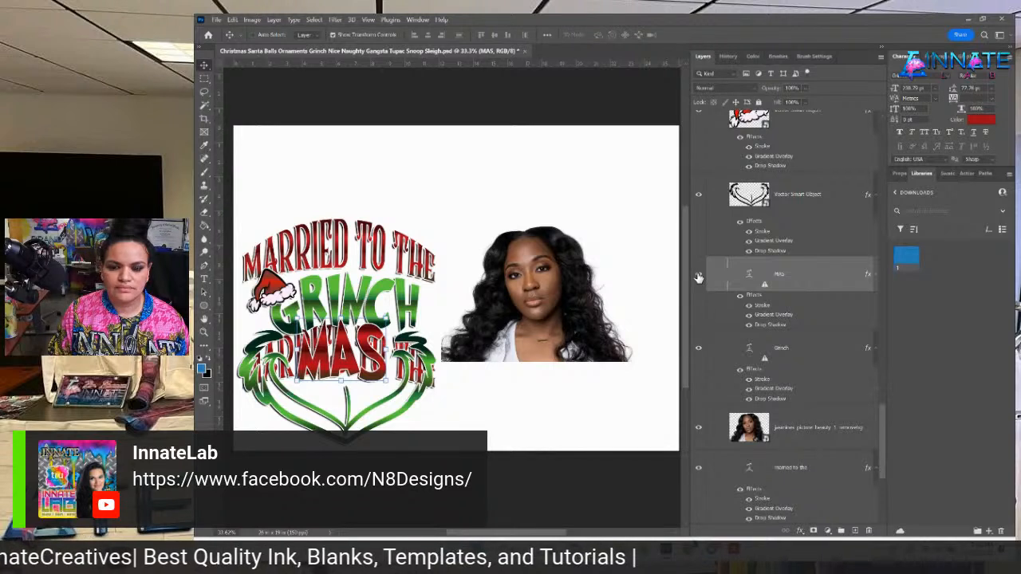
{"action": "left_click", "coordinate": [698, 275]}
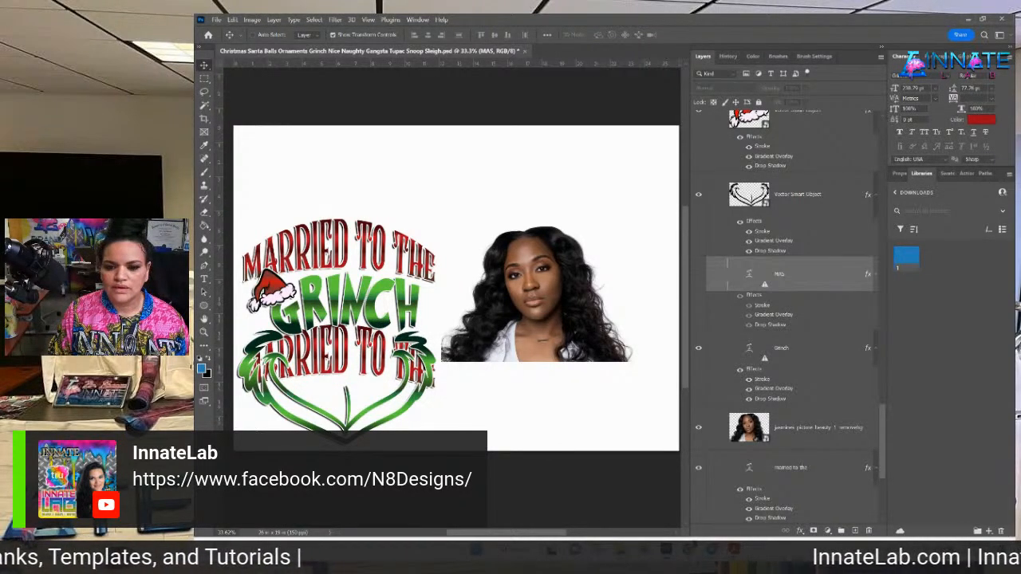
In Acrobat, close the previous order's summary PDF, examine the current order's design item details down to its custom text, and return to Photoshop.
{"action": "mouse_move", "coordinate": [722, 533]}
{"action": "left_click", "coordinate": [698, 508]}
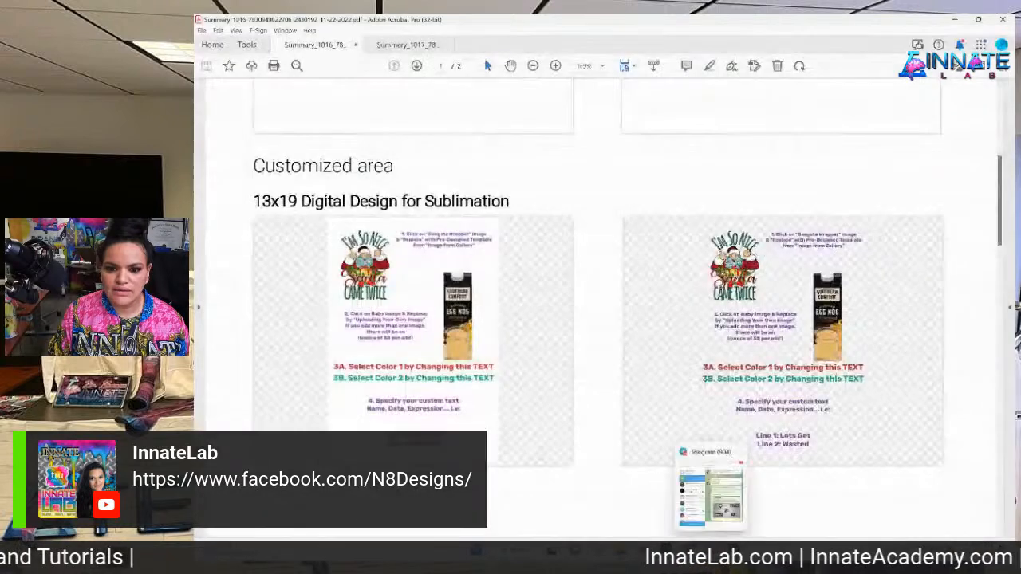
{"action": "scroll", "coordinate": [435, 408], "scroll_direction": "down", "scroll_amount": 5}
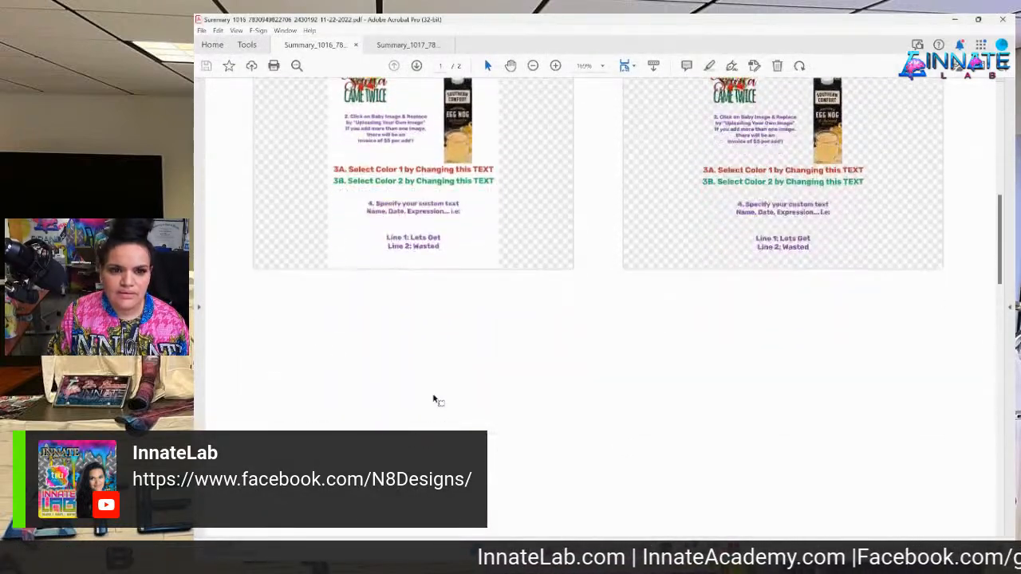
{"action": "left_click", "coordinate": [355, 46]}
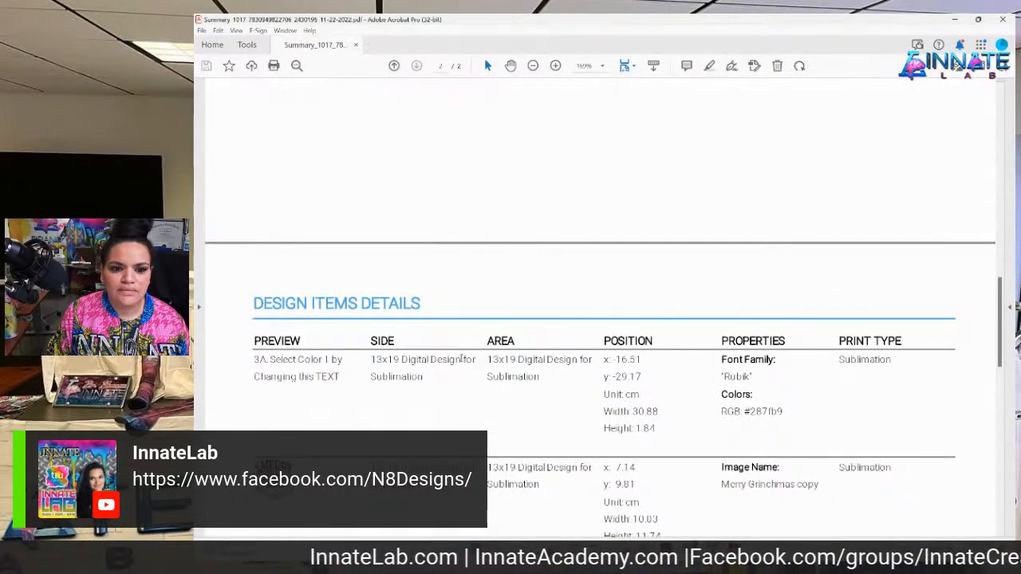
{"action": "scroll", "coordinate": [460, 365], "scroll_direction": "down", "scroll_amount": 5}
{"action": "scroll", "coordinate": [460, 366], "scroll_direction": "down", "scroll_amount": 10}
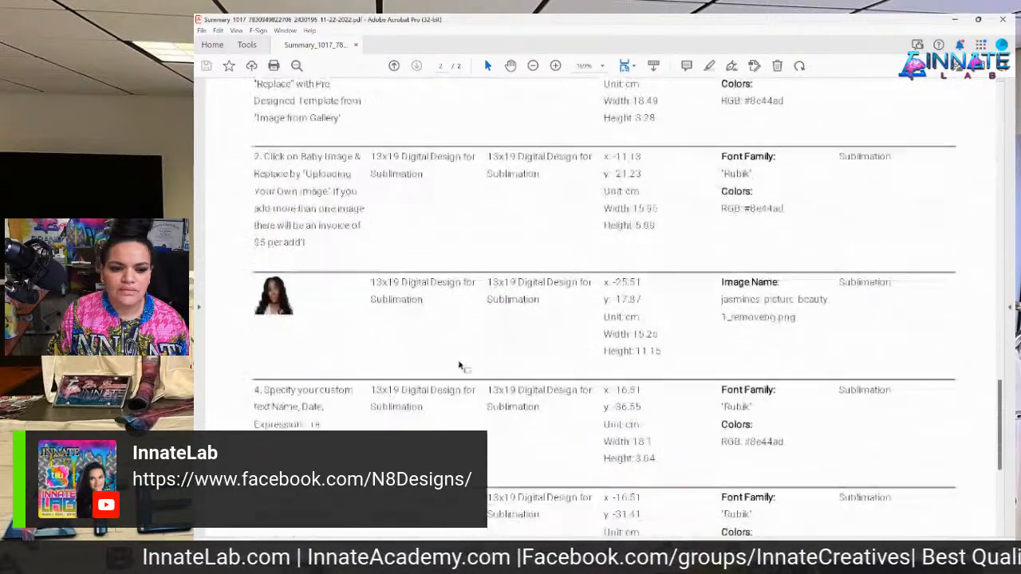
{"action": "scroll", "coordinate": [459, 361], "scroll_direction": "down", "scroll_amount": 1}
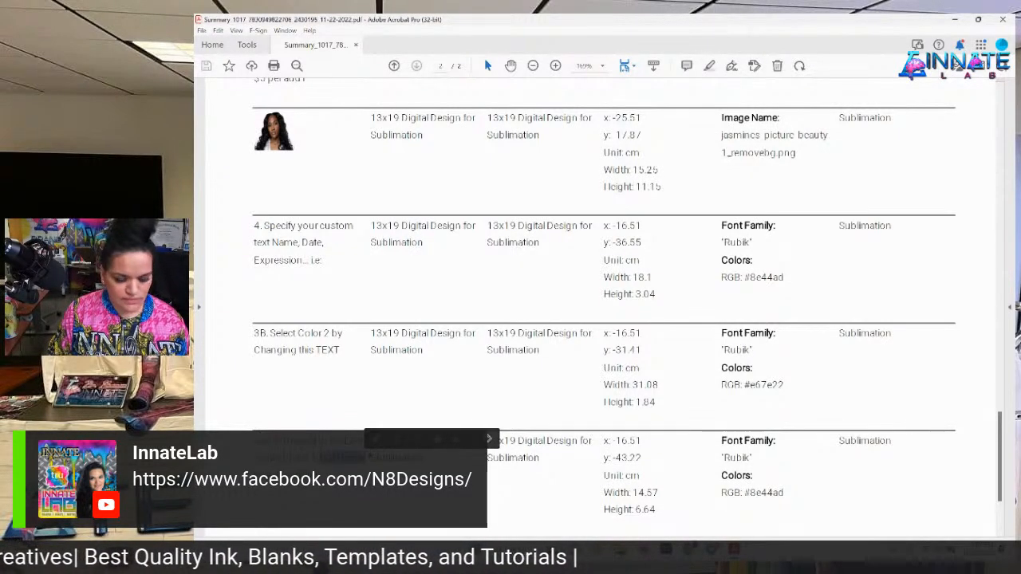
{"action": "left_click", "coordinate": [667, 549]}
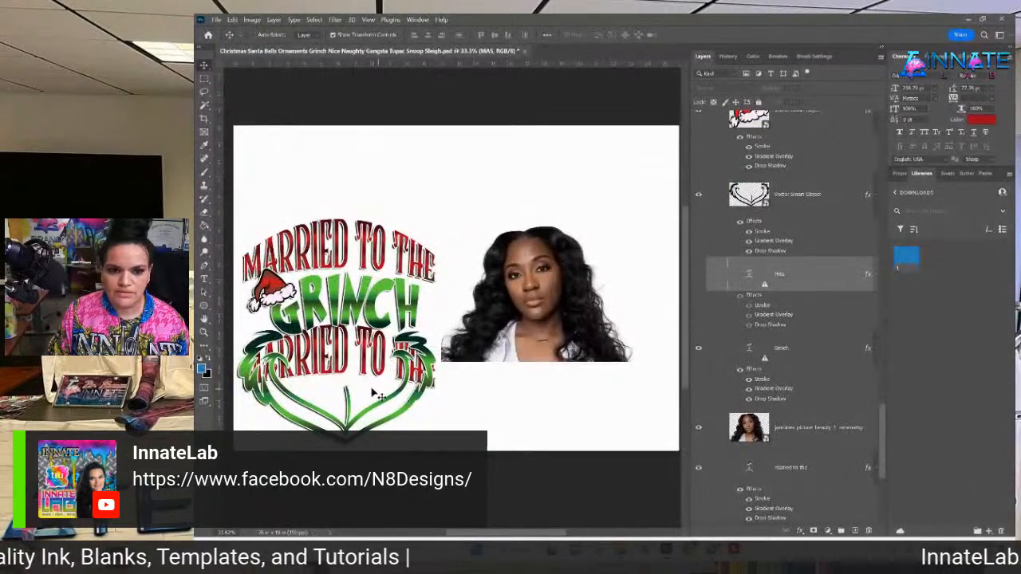
Try to replace the hidden MAS text with "but I'm the", and undo the edit.
{"action": "double_click", "coordinate": [748, 276]}
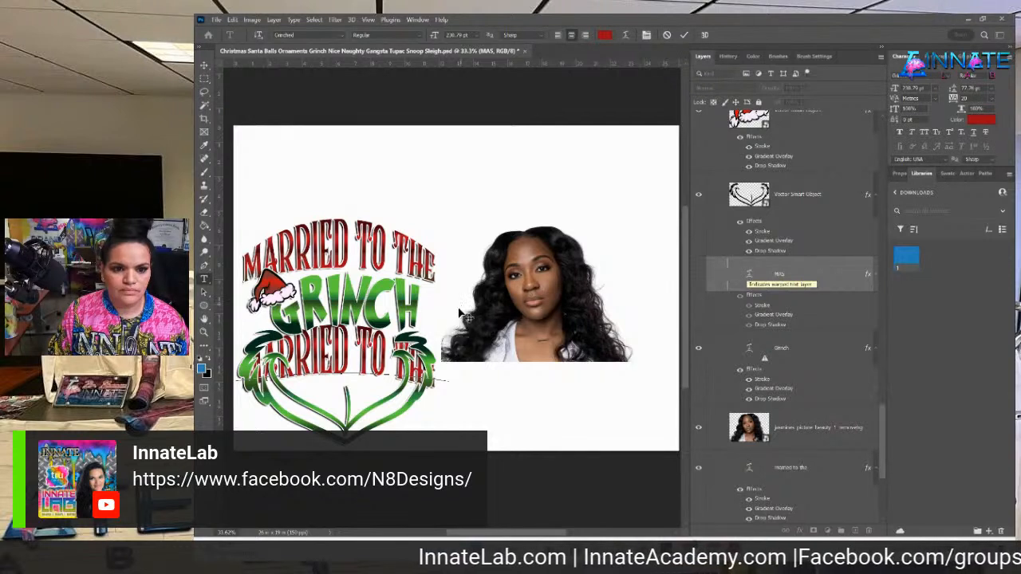
{"action": "left_click", "coordinate": [746, 277]}
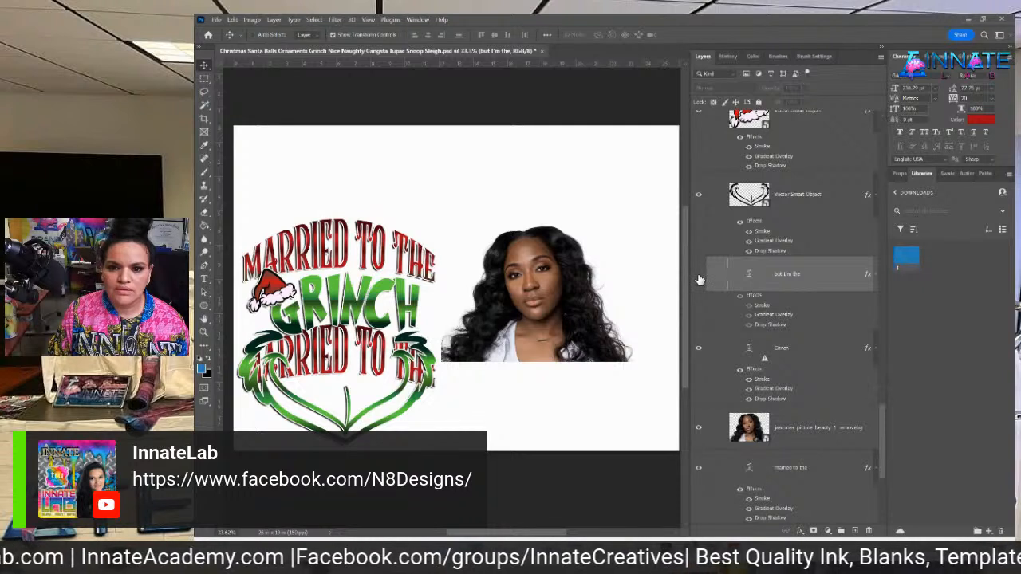
{"action": "key", "text": "ctrl+z"}
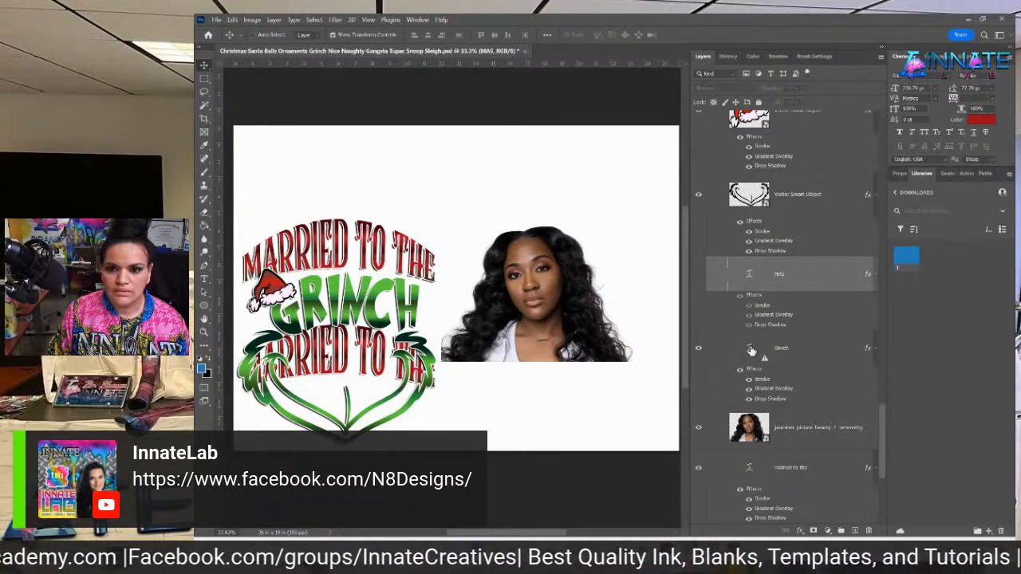
Replace the duplicated "married to the" text below the word Grinch with "but I'm the".
{"action": "left_click", "coordinate": [750, 349]}
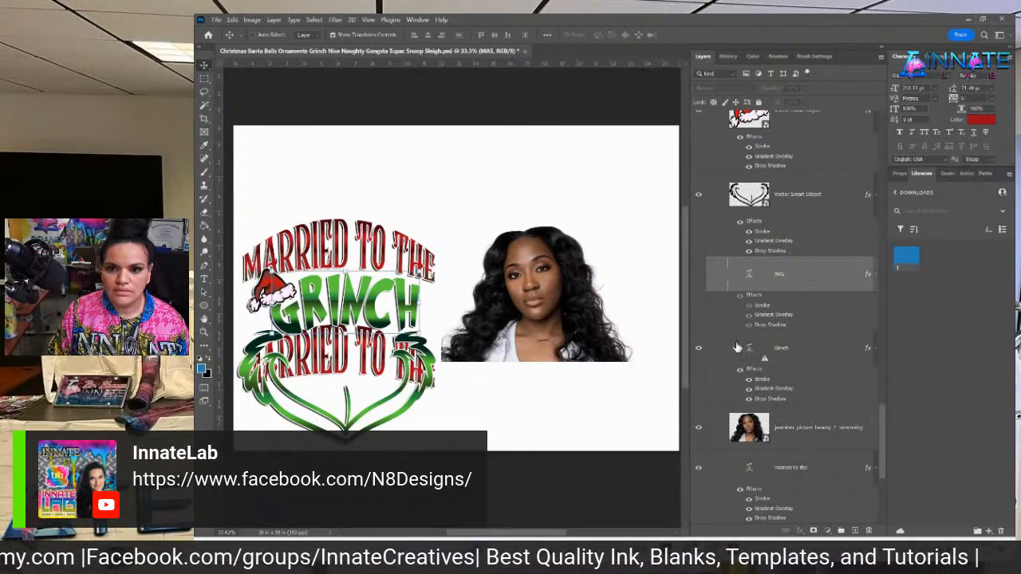
{"action": "right_click", "coordinate": [367, 363]}
{"action": "left_click", "coordinate": [383, 376]}
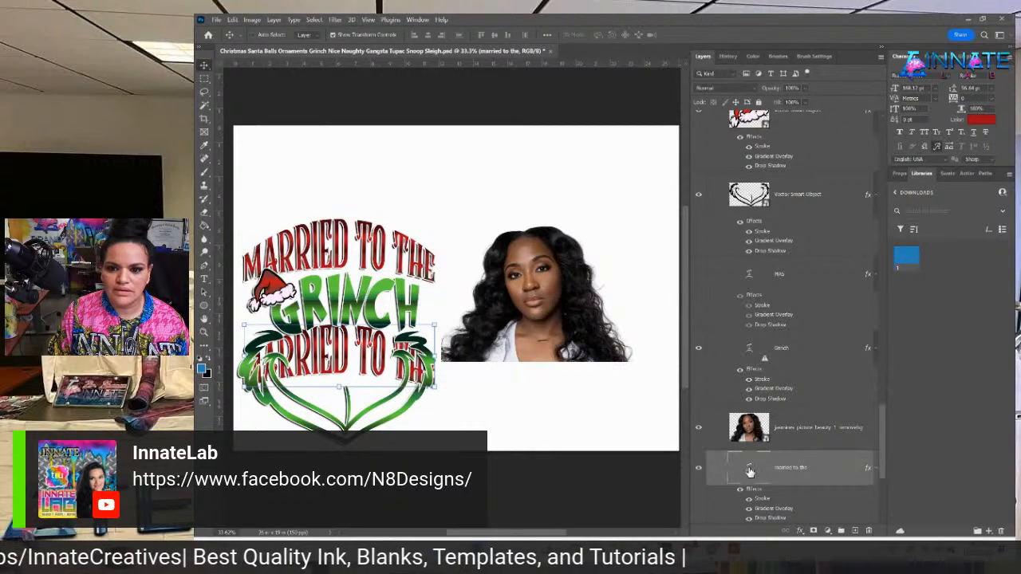
{"action": "double_click", "coordinate": [750, 473]}
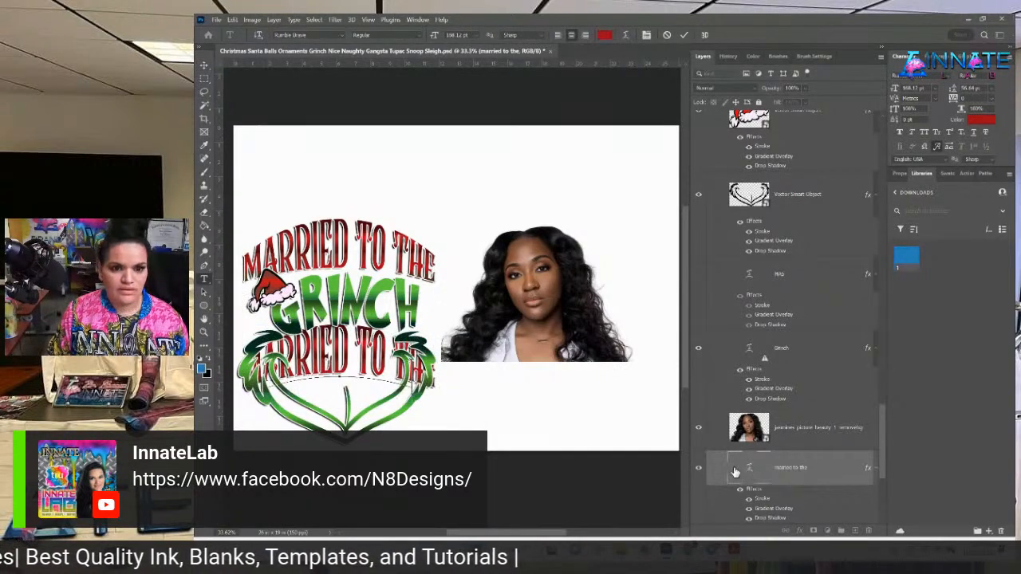
{"action": "type", "text": "but I'm the"}
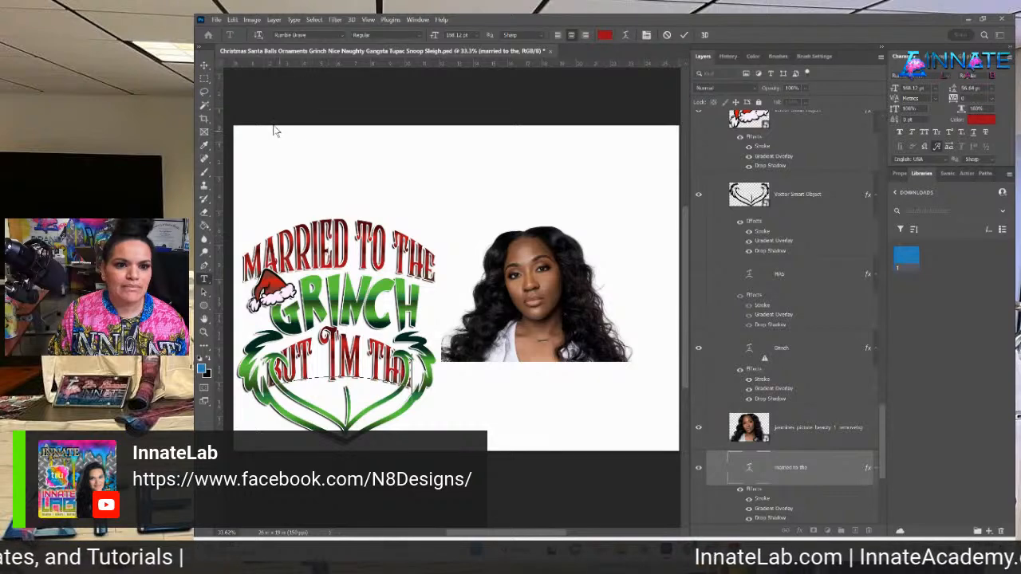
{"action": "left_click", "coordinate": [205, 66]}
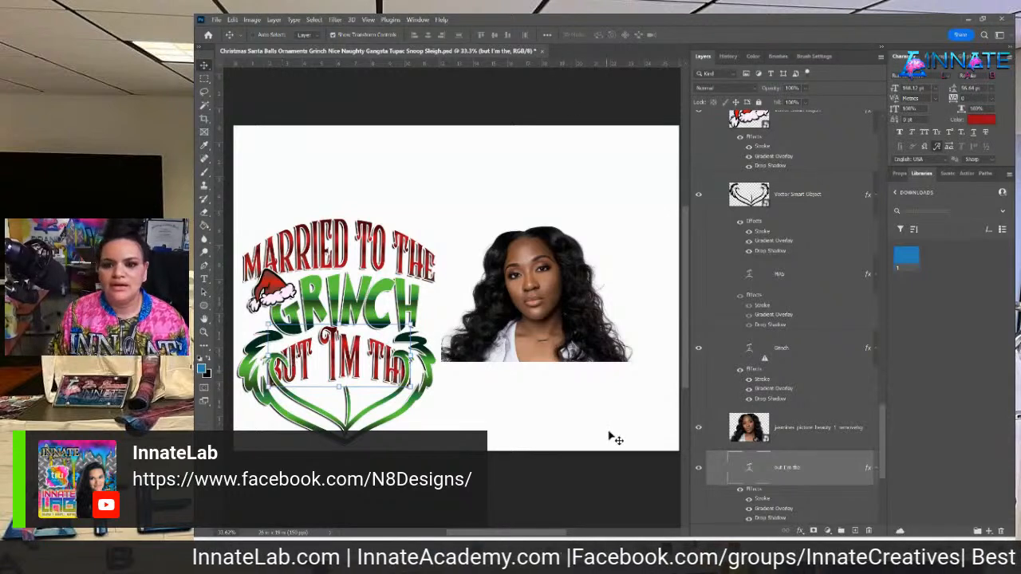
Remove the arc from the "but I'm the" text by setting its Warp Text style to None.
{"action": "double_click", "coordinate": [750, 470]}
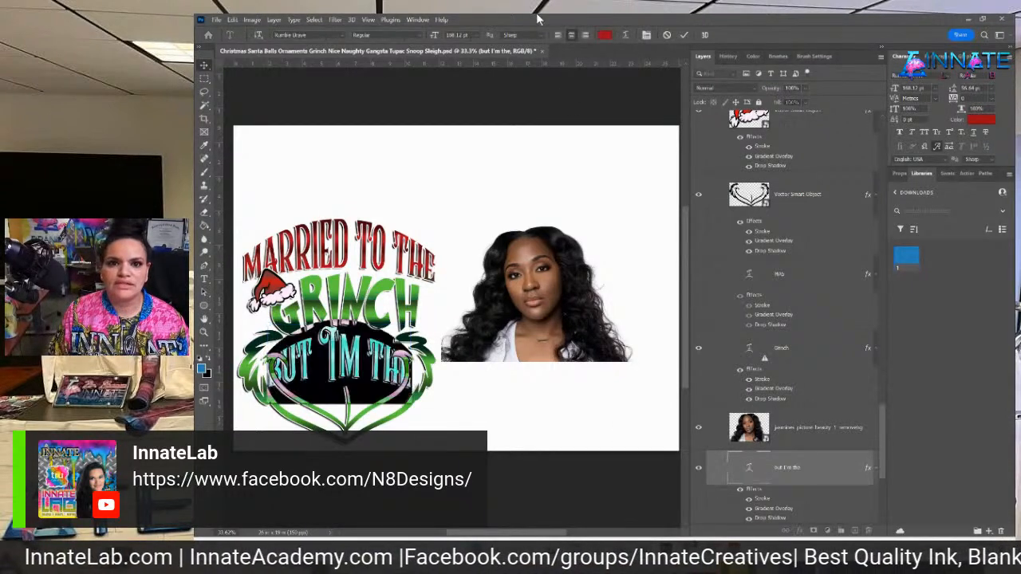
{"action": "left_click", "coordinate": [627, 36]}
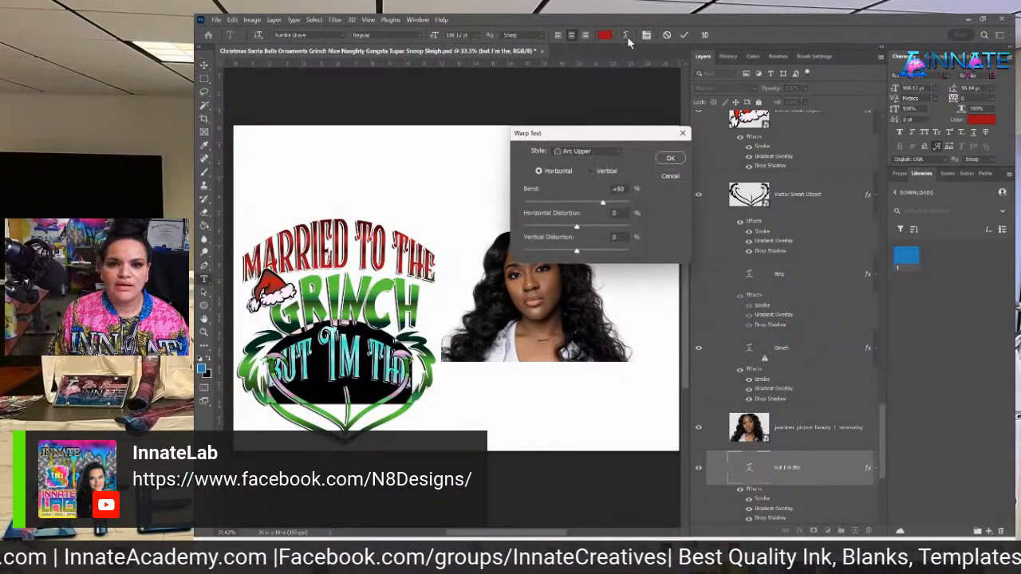
{"action": "left_click", "coordinate": [619, 152]}
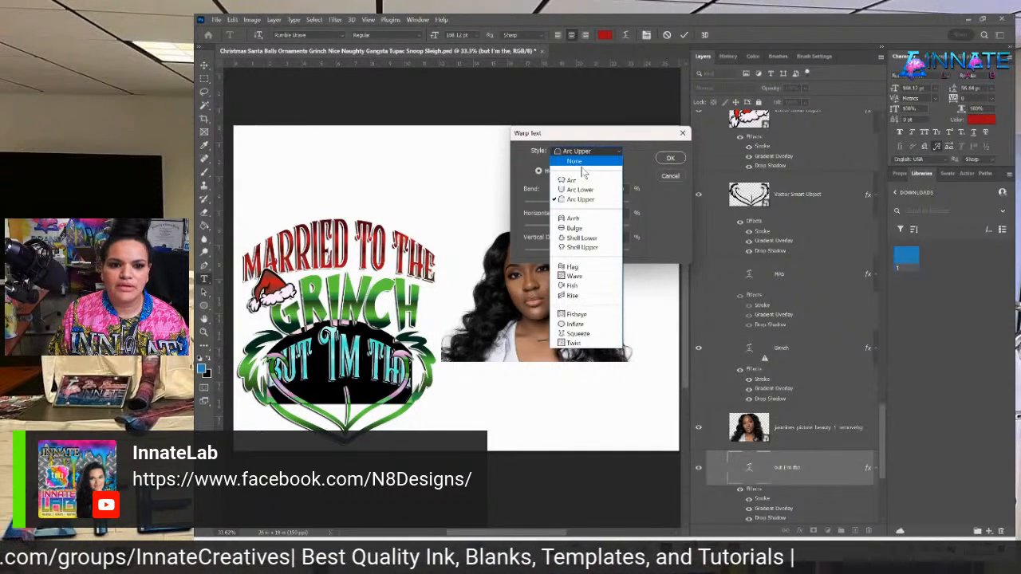
{"action": "left_click", "coordinate": [661, 162]}
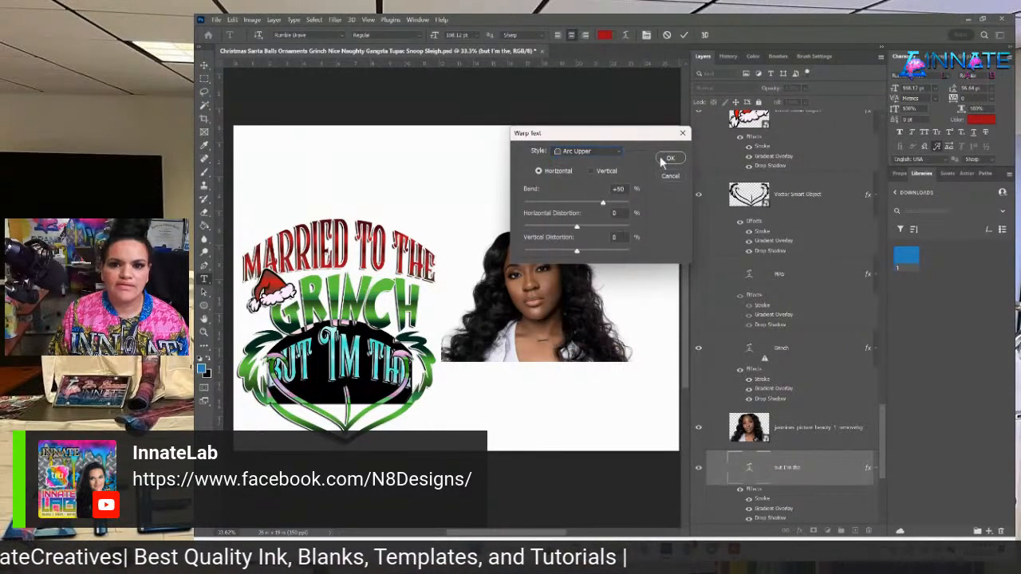
{"action": "left_click", "coordinate": [606, 153]}
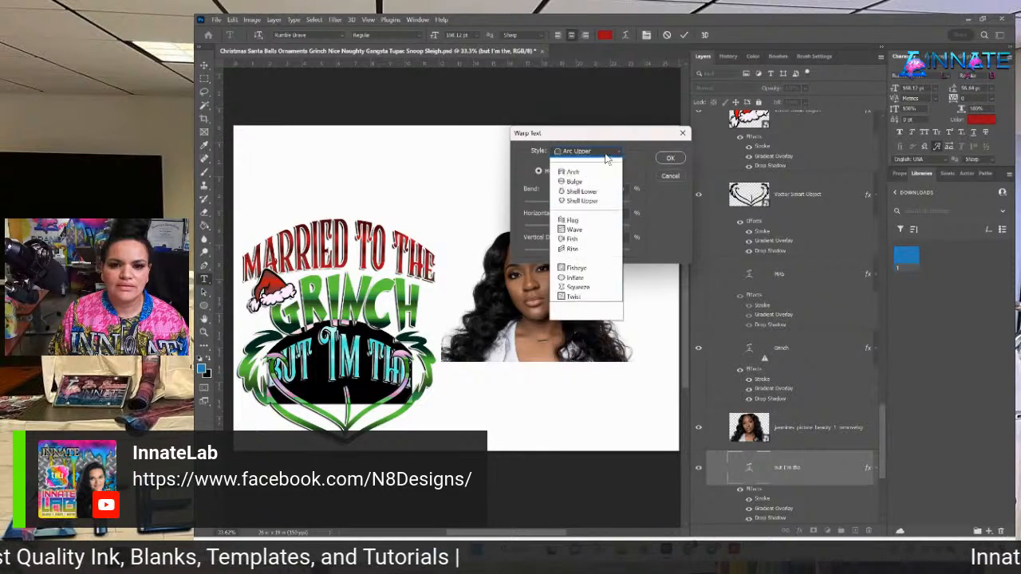
{"action": "left_click", "coordinate": [595, 162]}
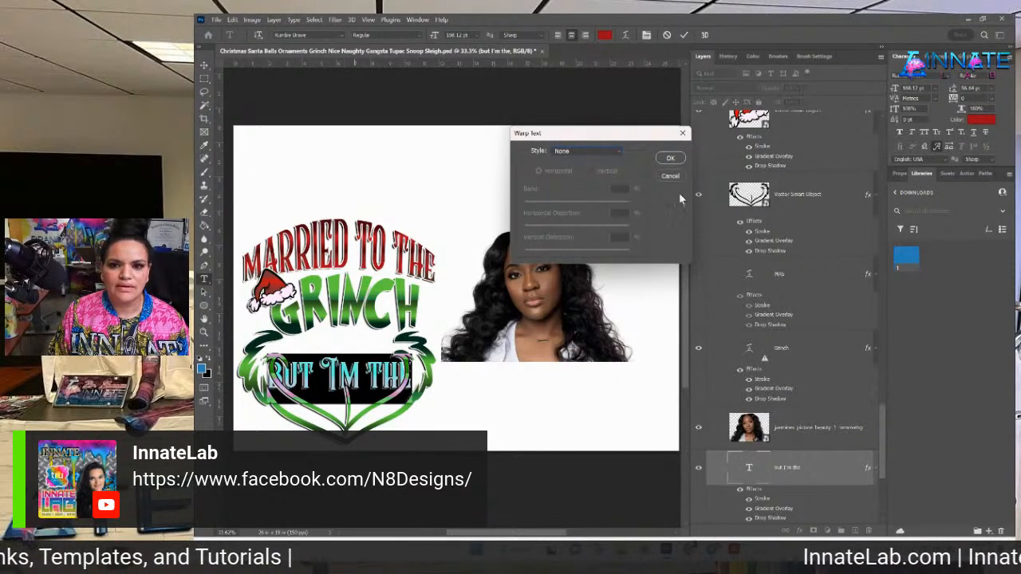
{"action": "left_click", "coordinate": [669, 159]}
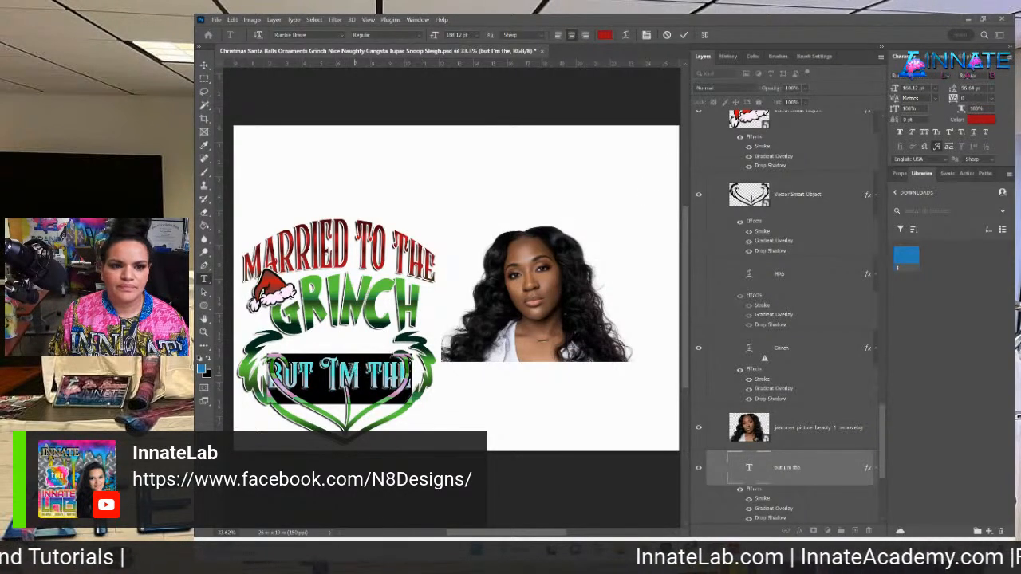
Move "but I'm the" up to sit just below the word Grinch and restack its layer above the hands artwork.
{"action": "left_click", "coordinate": [204, 65]}
{"action": "left_click_drag", "start_coordinate": [363, 375], "coordinate": [359, 349]}
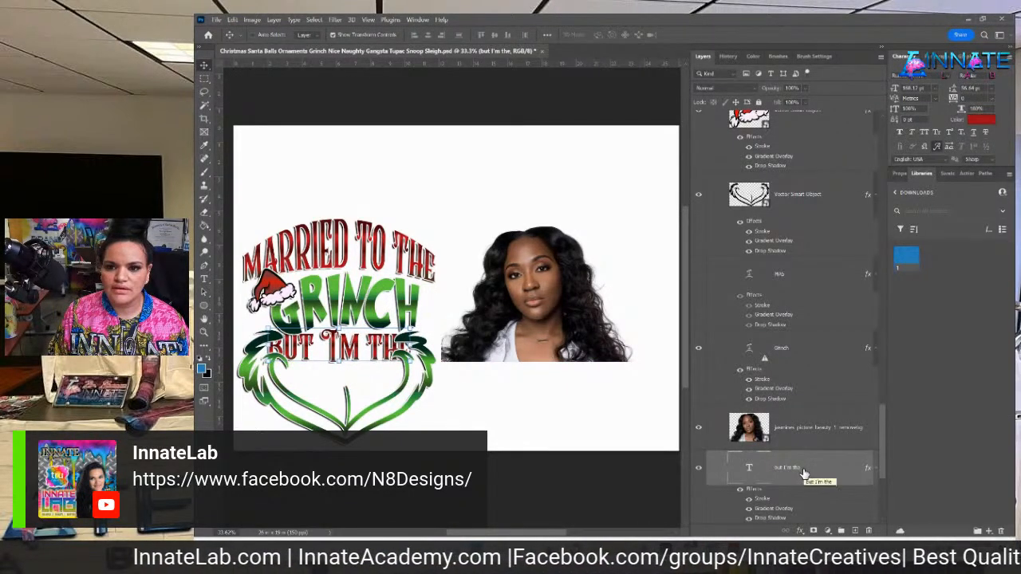
{"action": "left_click_drag", "start_coordinate": [804, 476], "coordinate": [782, 172]}
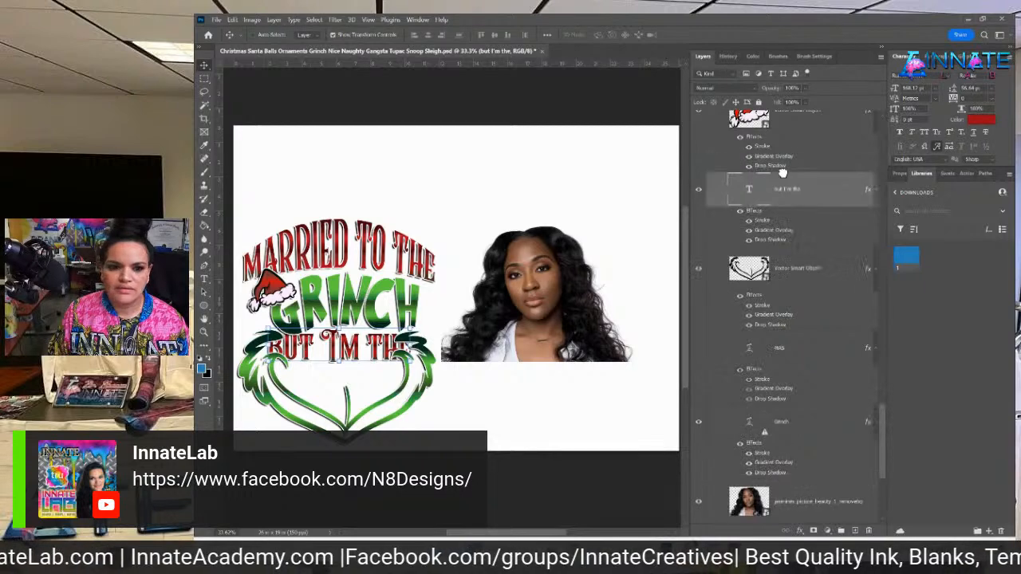
Duplicate the Grinch text below "but I'm the" and restack the copy above the hands artwork.
{"action": "right_click", "coordinate": [363, 315]}
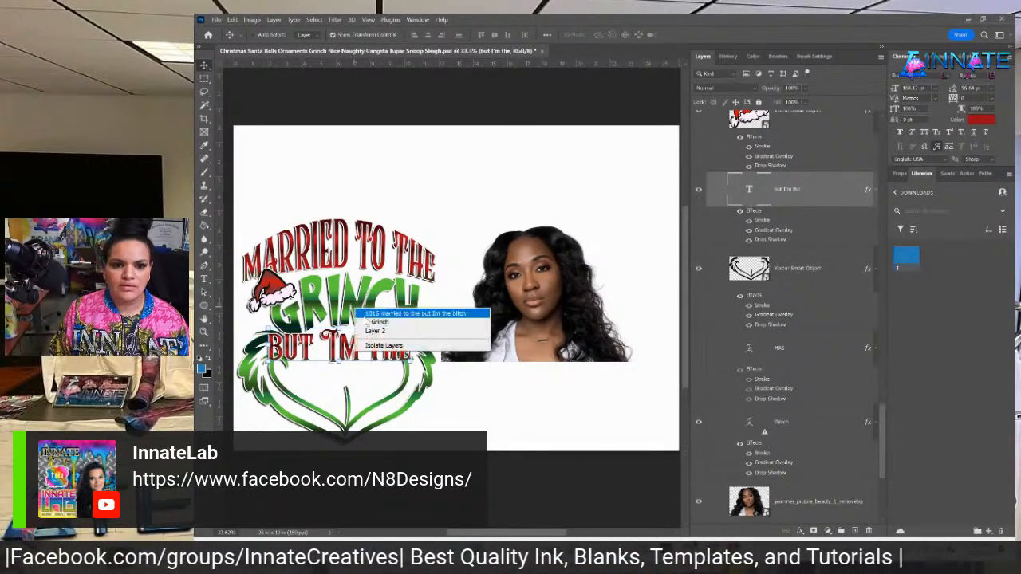
{"action": "left_click", "coordinate": [369, 318]}
{"action": "left_click_drag", "start_coordinate": [361, 315], "coordinate": [364, 391]}
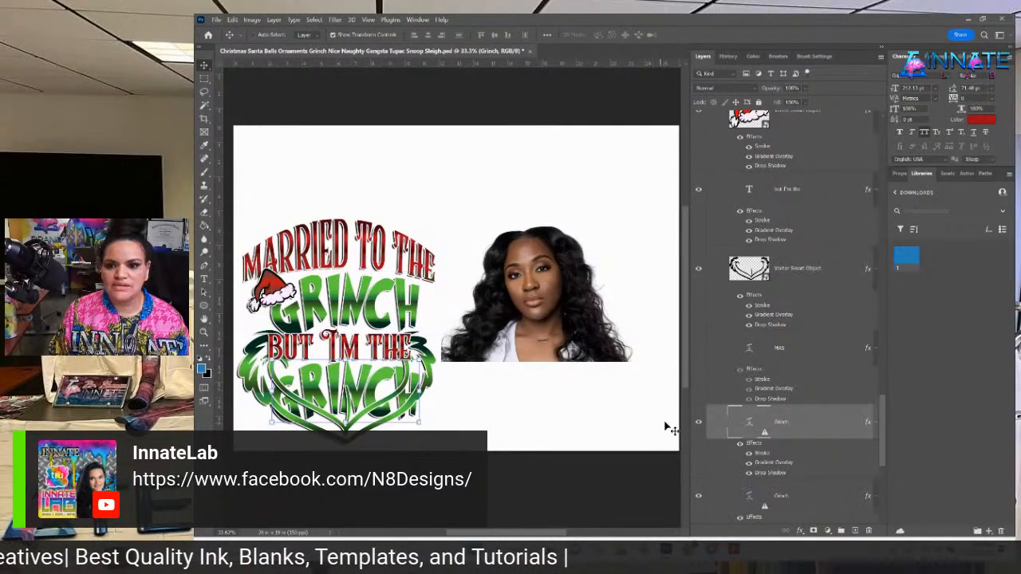
{"action": "left_click_drag", "start_coordinate": [801, 422], "coordinate": [782, 239]}
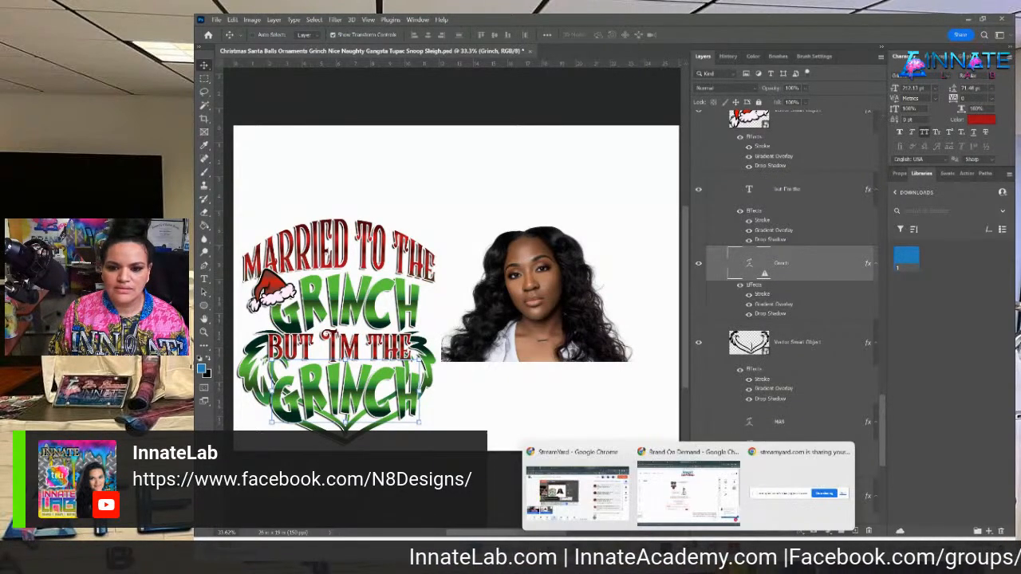
Check the order's summary PDF in Acrobat, return to Photoshop, and replace the lower Grinch text with "real bitch".
{"action": "left_click", "coordinate": [700, 507]}
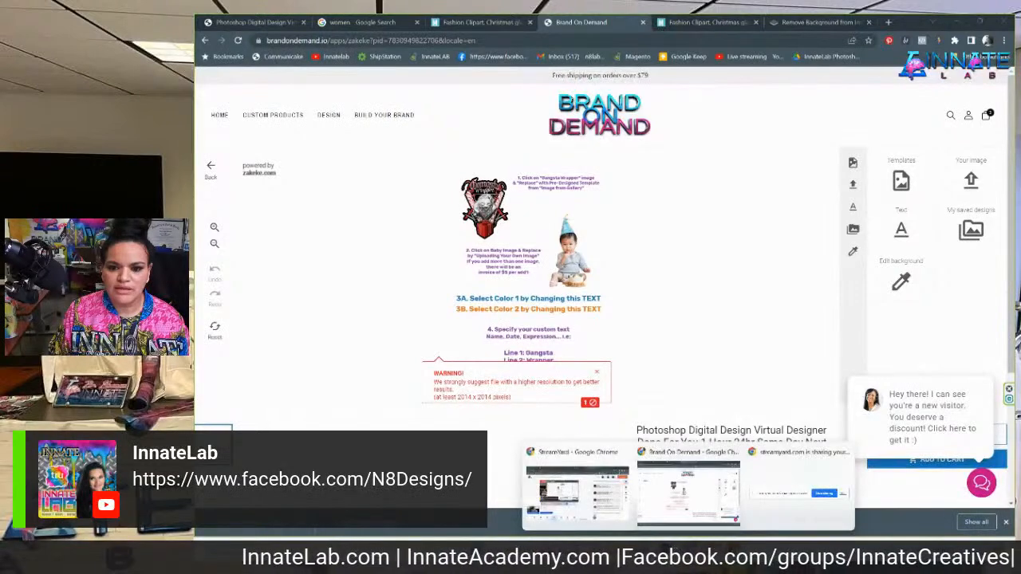
{"action": "left_click", "coordinate": [730, 515]}
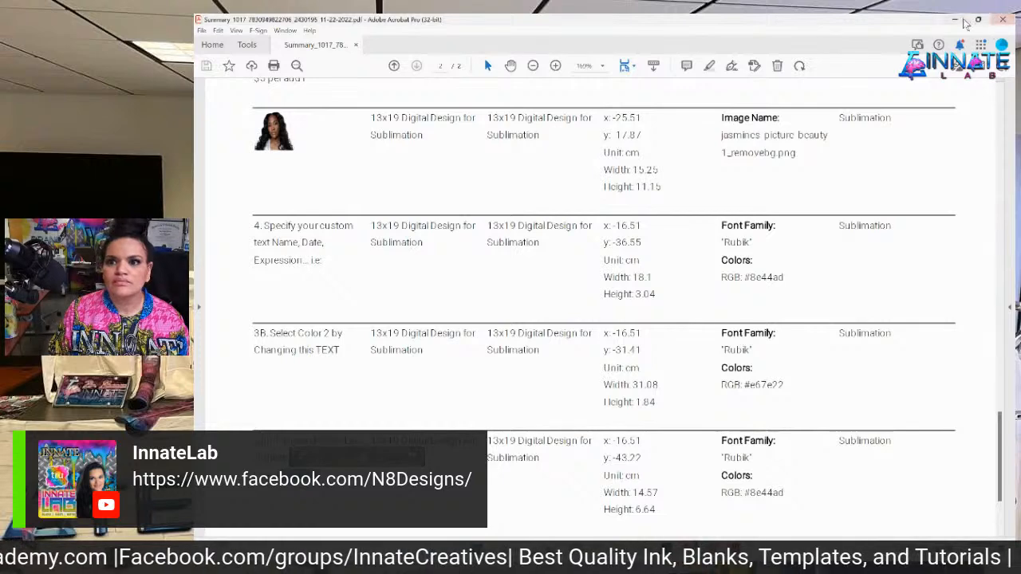
{"action": "left_click", "coordinate": [955, 21]}
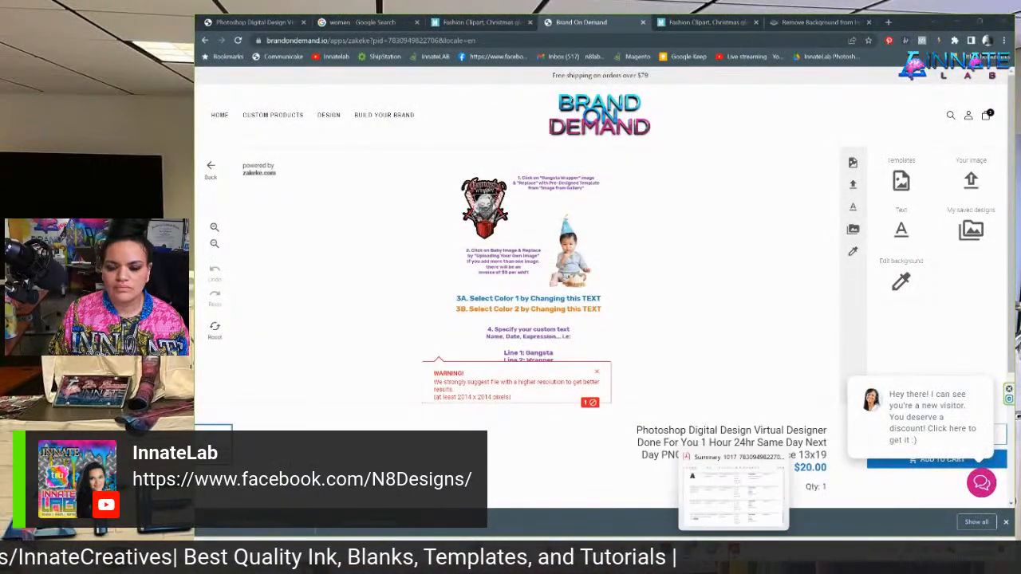
{"action": "left_click", "coordinate": [667, 548]}
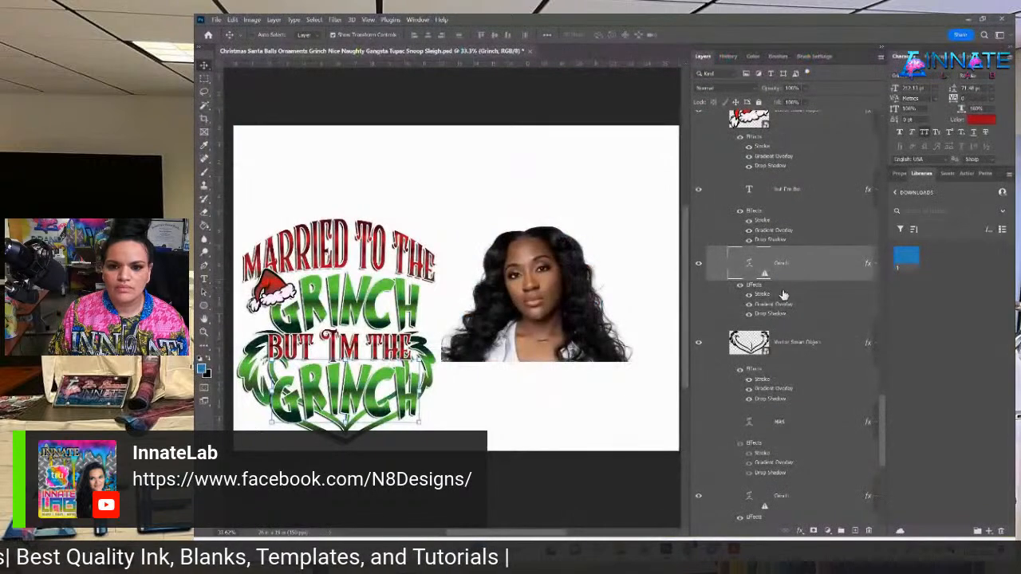
{"action": "double_click", "coordinate": [746, 270]}
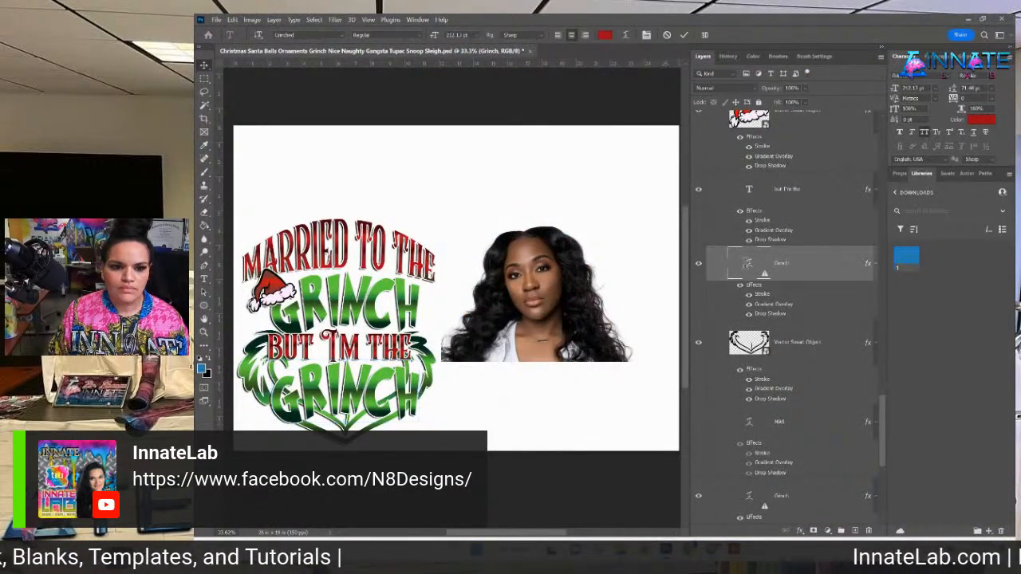
{"action": "type", "text": "REAL BITCH"}
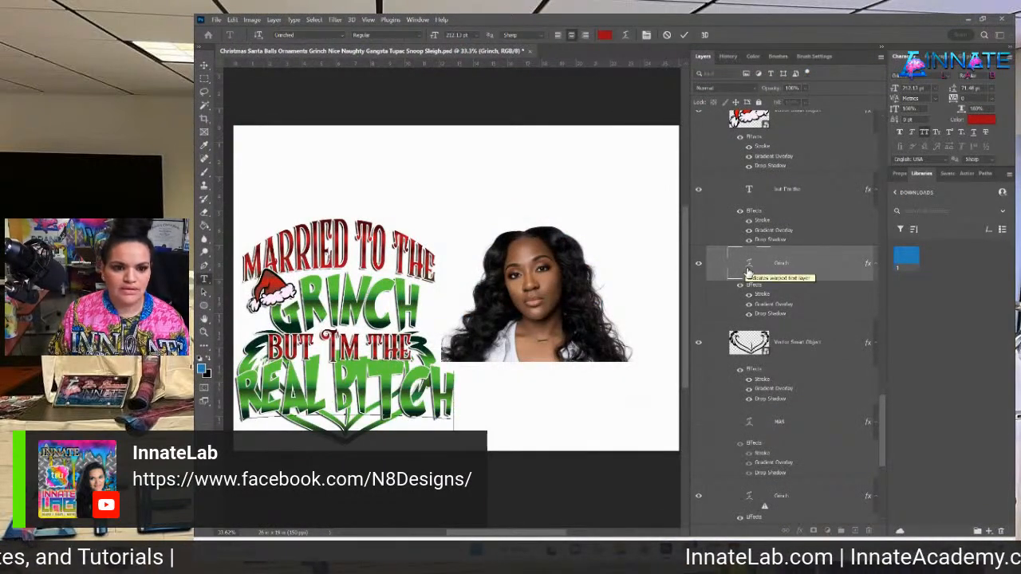
Scale down the "real bitch" text to fit between the hands and position it directly under "but I'm the".
{"action": "left_click", "coordinate": [205, 65]}
{"action": "left_click_drag", "start_coordinate": [348, 351], "coordinate": [356, 393]}
{"action": "key", "text": "Return"}
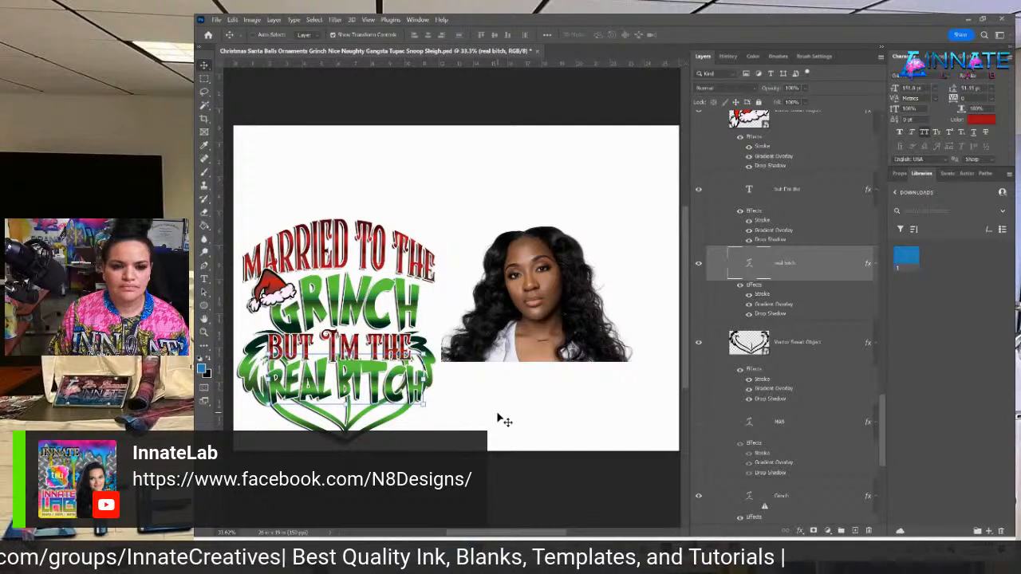
Scale the "married to the" text to about 76% to match the "but I'm the" width, and place it just above Grinch.
{"action": "right_click", "coordinate": [368, 253]}
{"action": "left_click", "coordinate": [397, 262]}
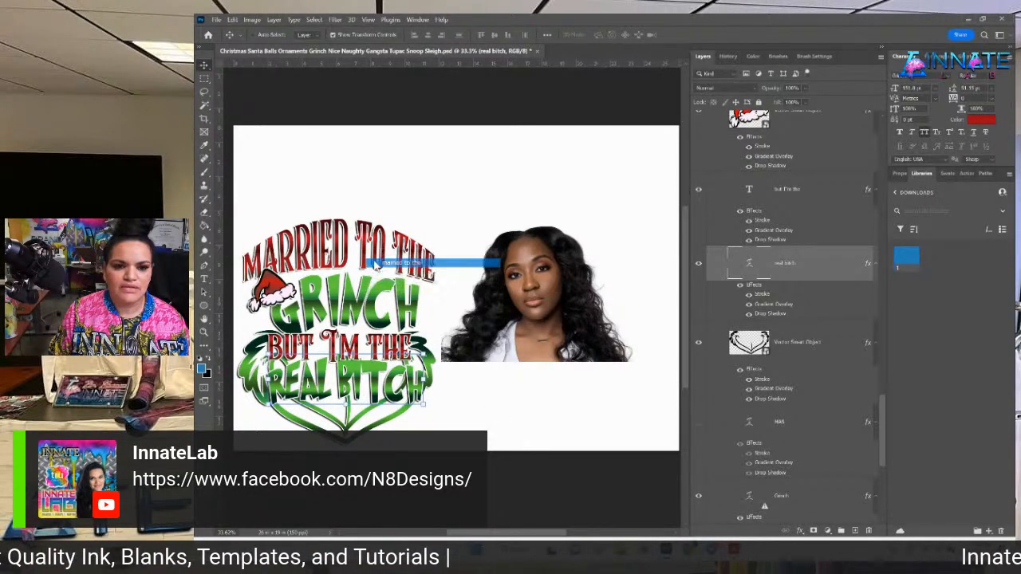
{"action": "key", "text": "ctrl+t"}
{"action": "mouse_move", "coordinate": [340, 218]}
{"action": "left_mouse_down"}
{"action": "mouse_move", "coordinate": [341, 195]}
{"action": "mouse_move", "coordinate": [342, 221]}
{"action": "left_mouse_up"}
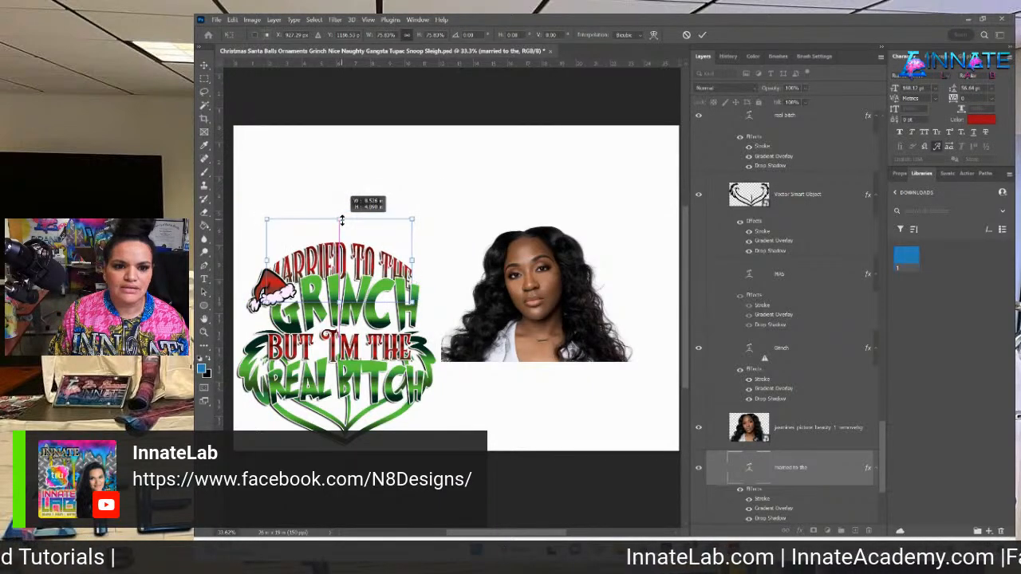
{"action": "left_click_drag", "start_coordinate": [366, 273], "coordinate": [364, 265]}
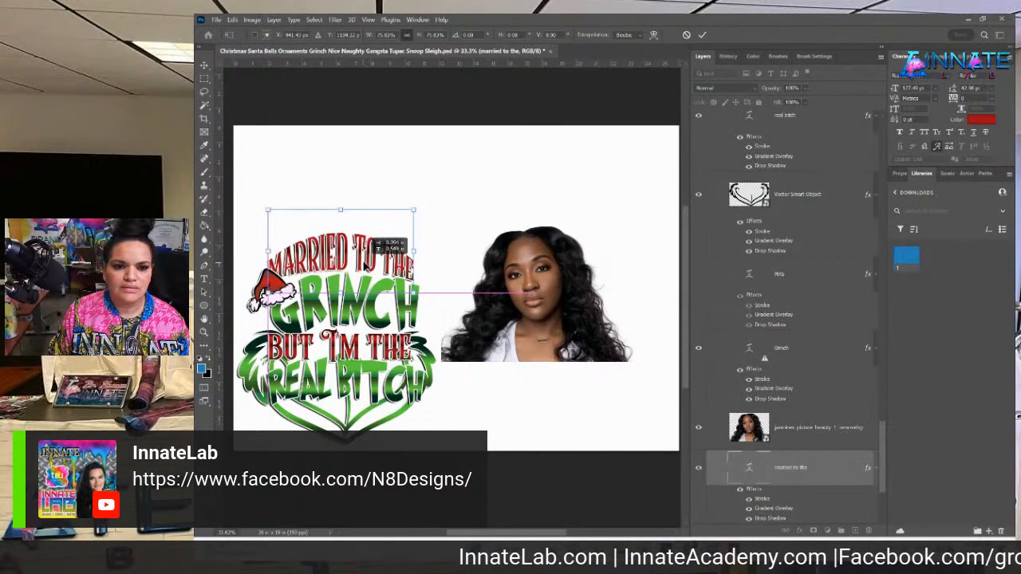
{"action": "key", "text": "Return"}
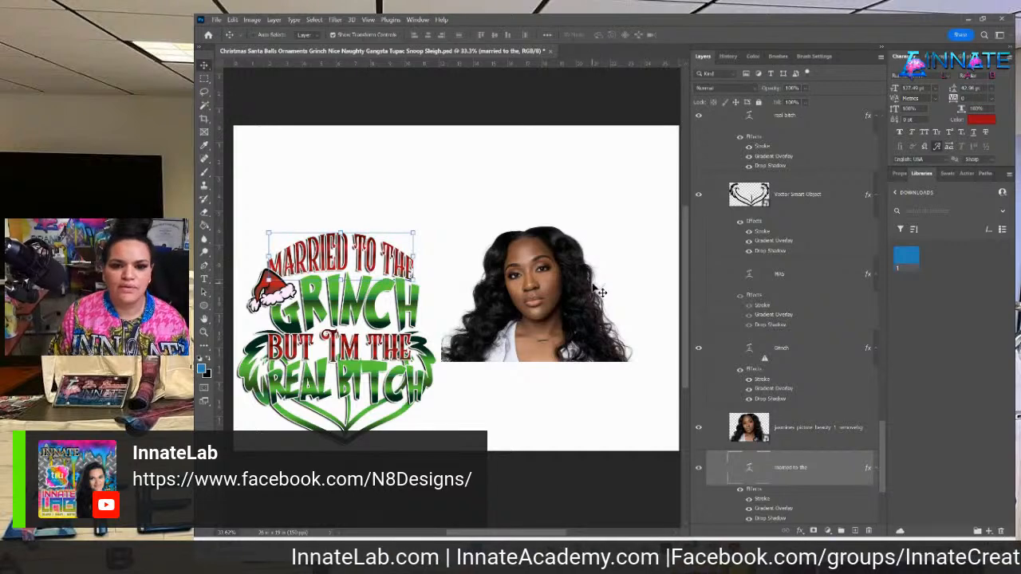
Move the woman's portrait up and toward the text design so it overlaps the upper end of "married to the".
{"action": "right_click", "coordinate": [546, 284]}
{"action": "left_click", "coordinate": [574, 298]}
{"action": "left_click_drag", "start_coordinate": [523, 281], "coordinate": [459, 227]}
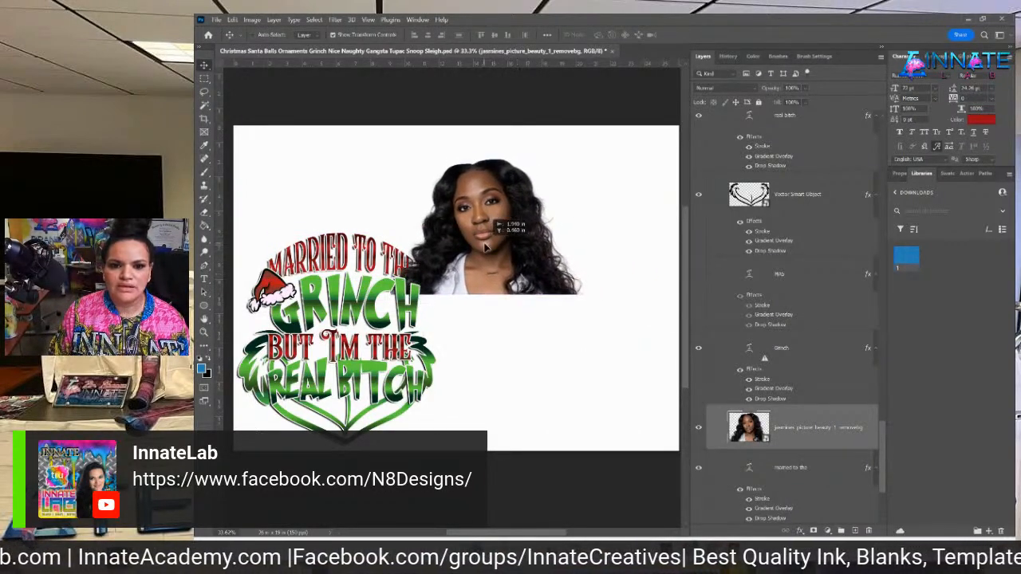
Add a layer mask to the woman's portrait inside its smart object and load the Foreground to Transparent gradient preset.
{"action": "double_click", "coordinate": [746, 429]}
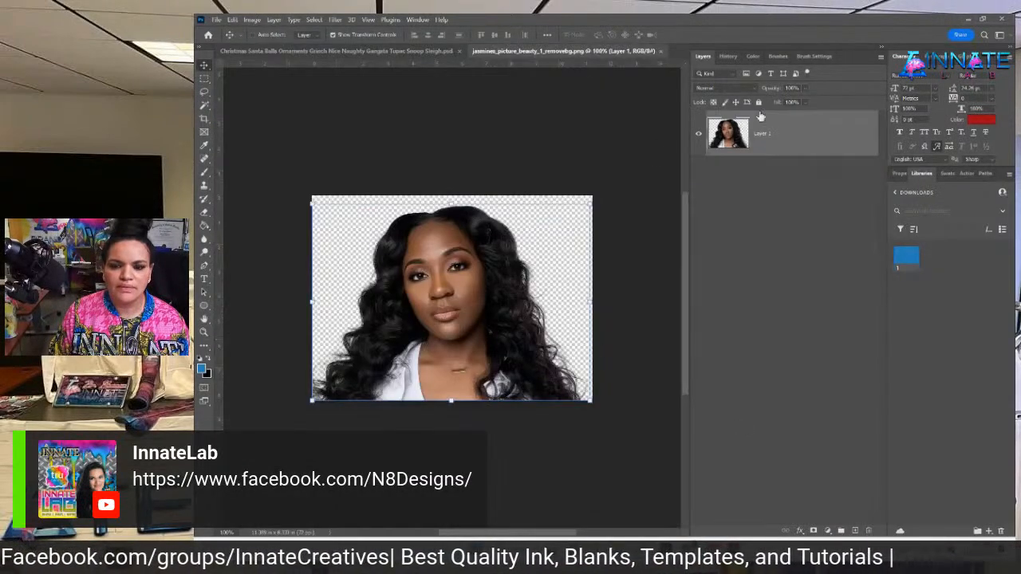
{"action": "left_click", "coordinate": [813, 531]}
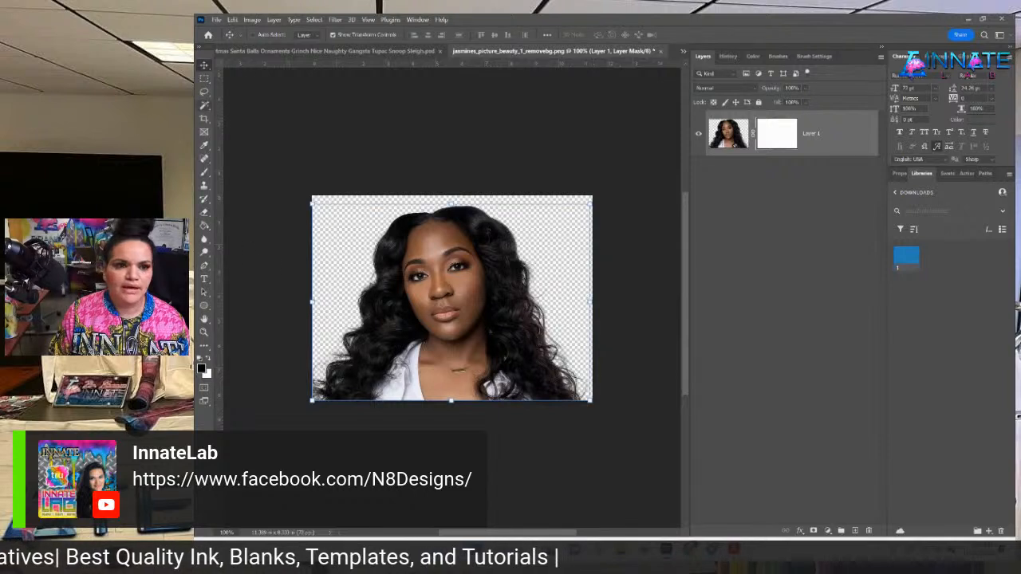
{"action": "left_click", "coordinate": [206, 225]}
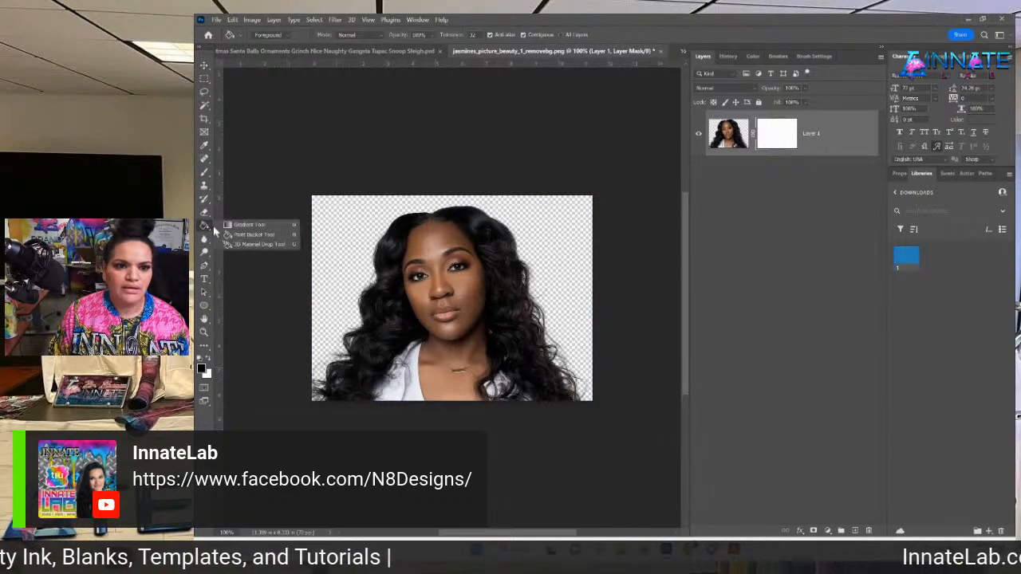
{"action": "left_click", "coordinate": [243, 225]}
{"action": "double_click", "coordinate": [289, 37]}
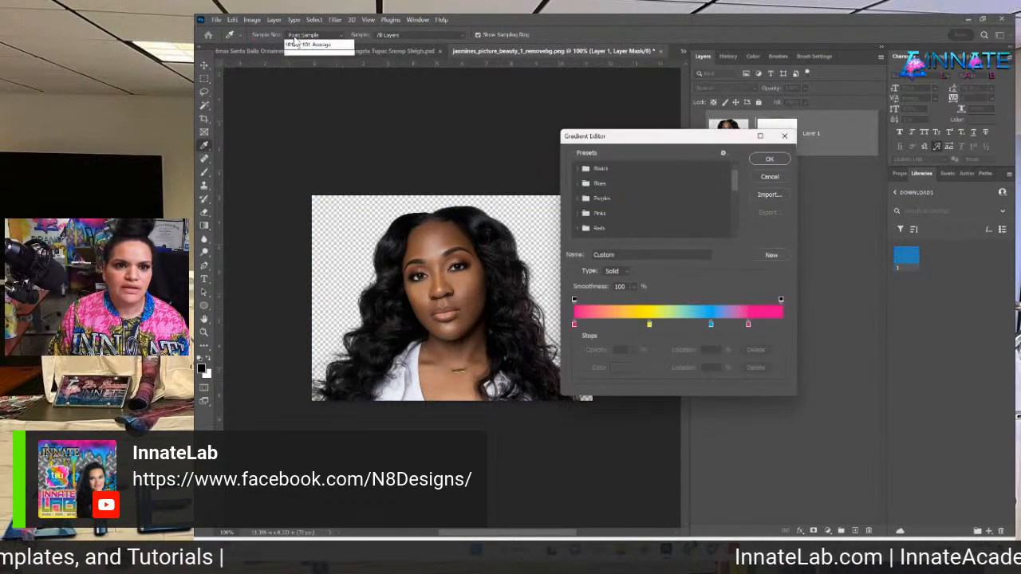
{"action": "left_click", "coordinate": [640, 180]}
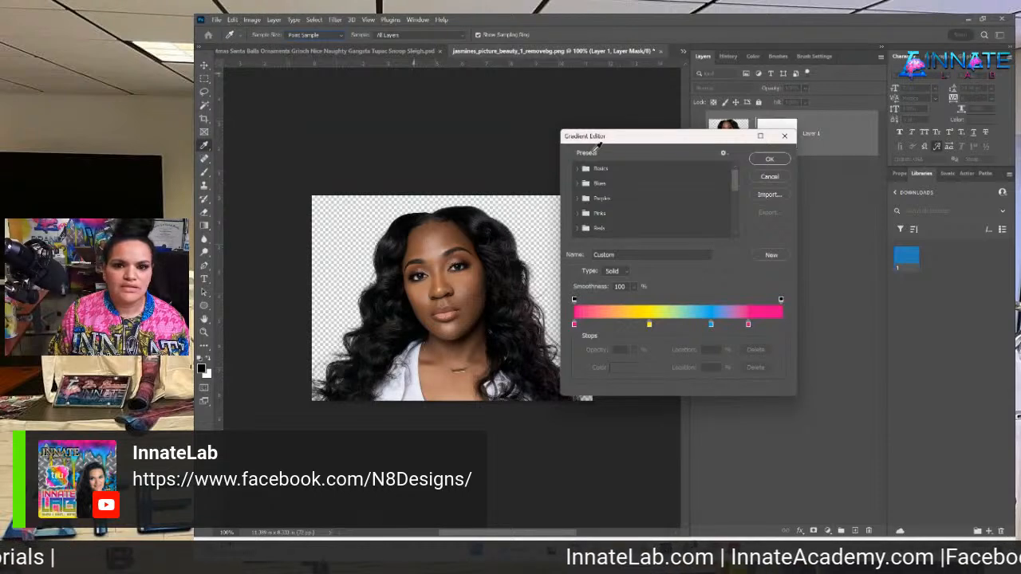
{"action": "left_click", "coordinate": [578, 170]}
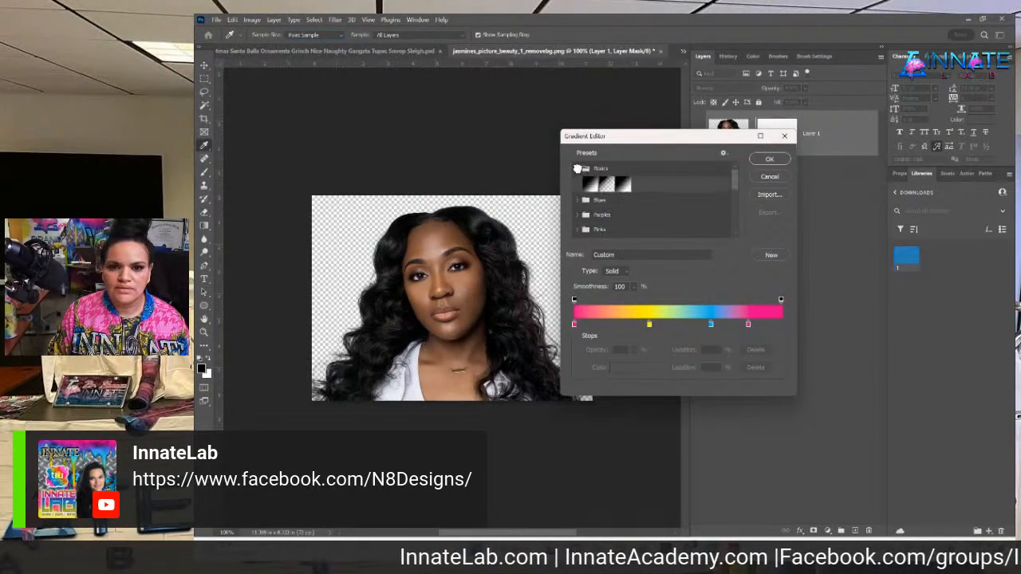
{"action": "left_click", "coordinate": [606, 186]}
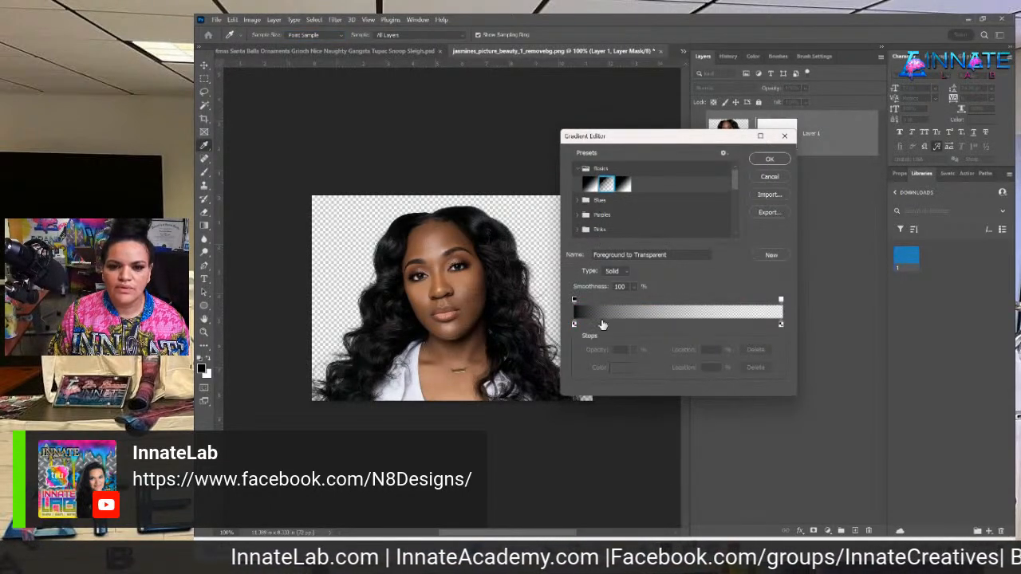
{"action": "left_click", "coordinate": [769, 160]}
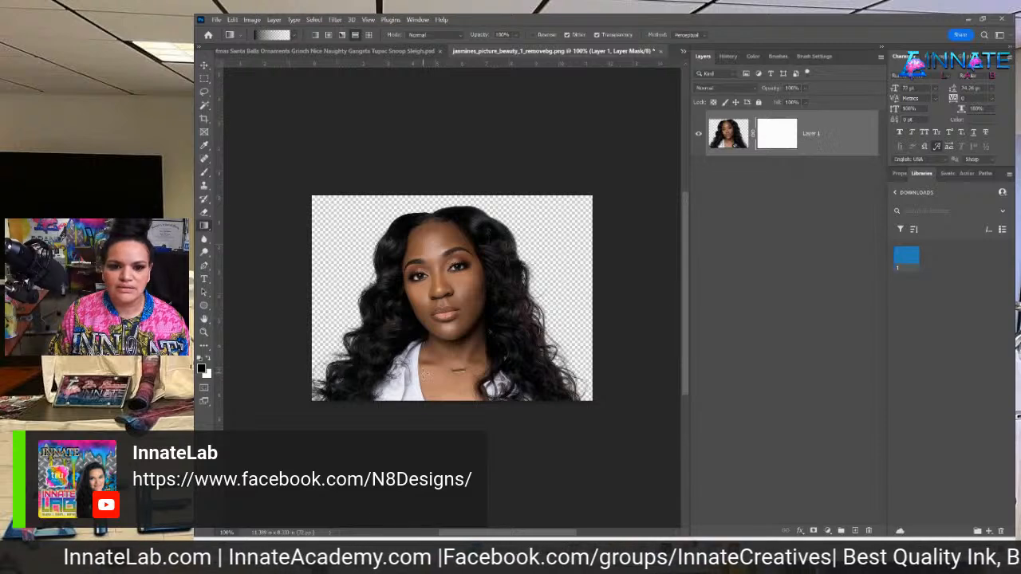
Fade out the portrait's lower edge with a vertical gradient on the mask, then save and close the smart object.
{"action": "left_click_drag", "start_coordinate": [439, 396], "coordinate": [441, 344]}
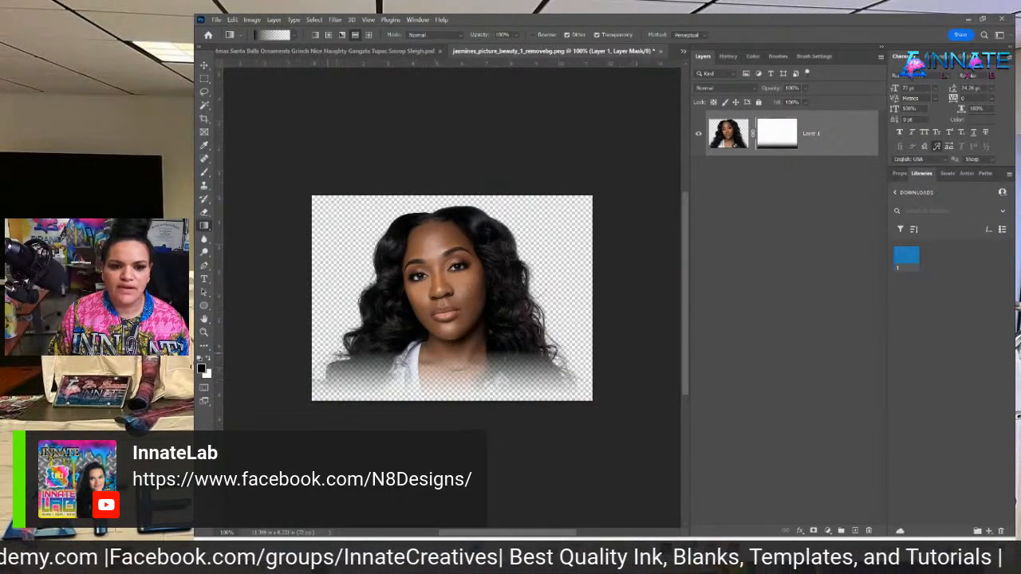
{"action": "left_click", "coordinate": [659, 51]}
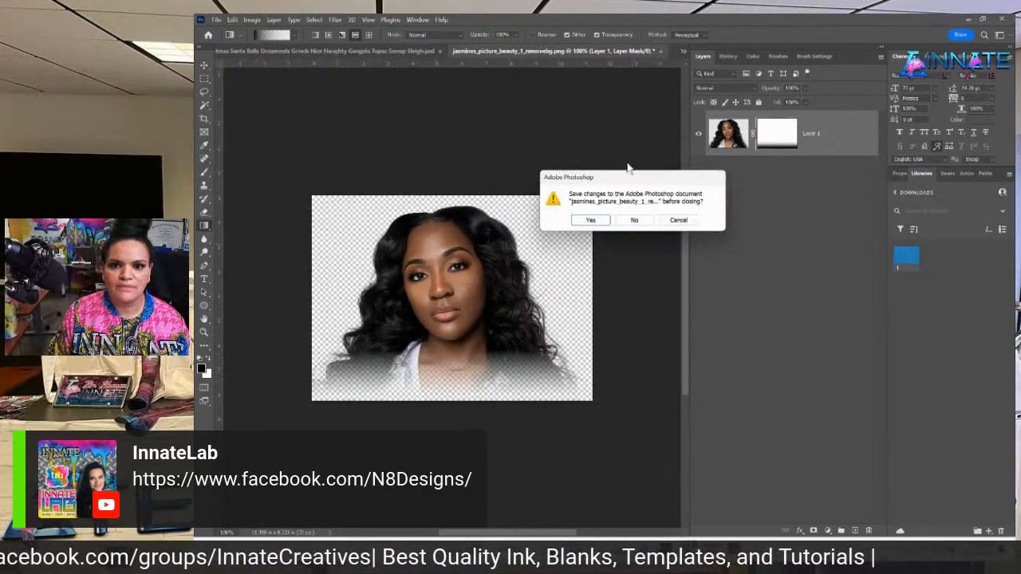
{"action": "left_click", "coordinate": [590, 218]}
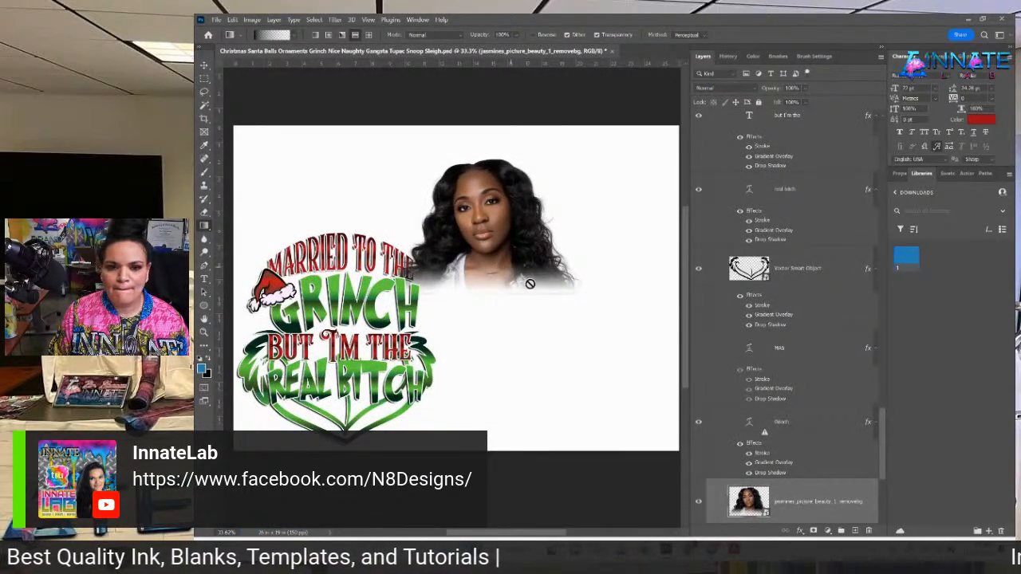
Move the portrait layer beneath the "married to the" text layer in the stacking order.
{"action": "key", "text": "v"}
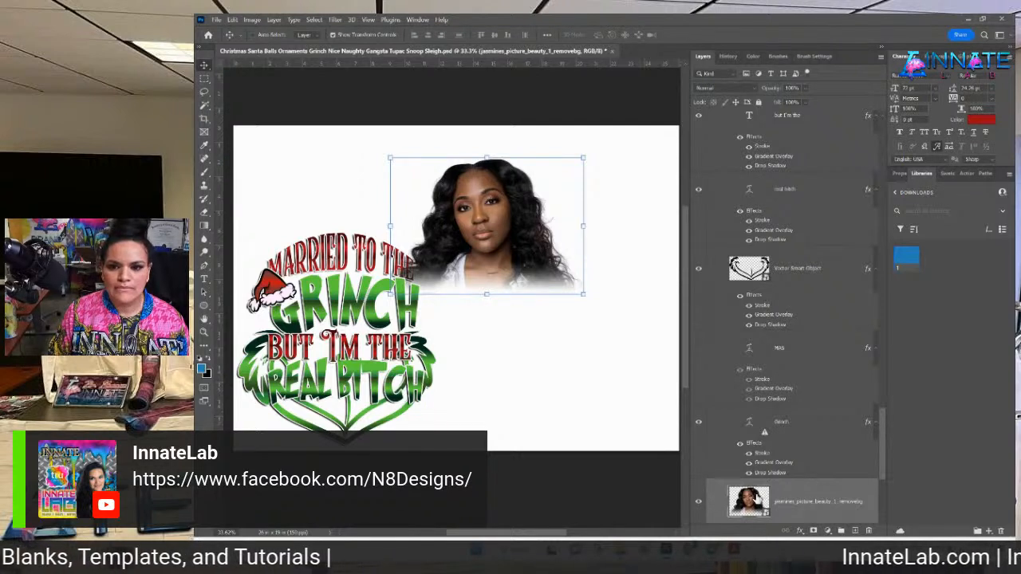
{"action": "scroll", "coordinate": [803, 499], "scroll_direction": "down", "scroll_amount": 3}
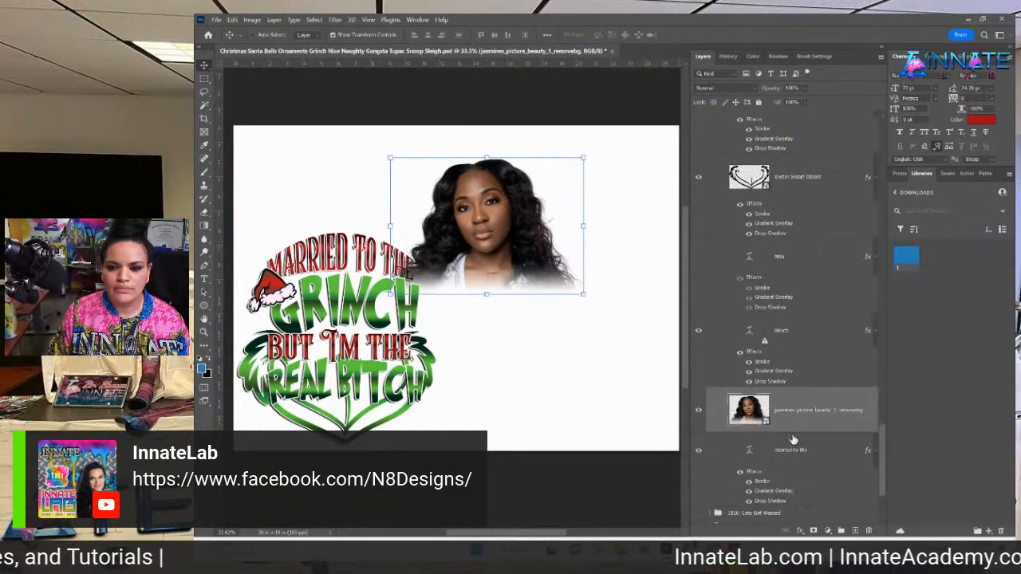
{"action": "left_click_drag", "start_coordinate": [794, 423], "coordinate": [765, 507]}
Place the portrait centered above "married to the" and scale it down so its faded edge sits behind the text.
{"action": "left_click_drag", "start_coordinate": [531, 265], "coordinate": [399, 215]}
{"action": "key", "text": "ctrl+t"}
{"action": "left_click_drag", "start_coordinate": [440, 270], "coordinate": [424, 259]}
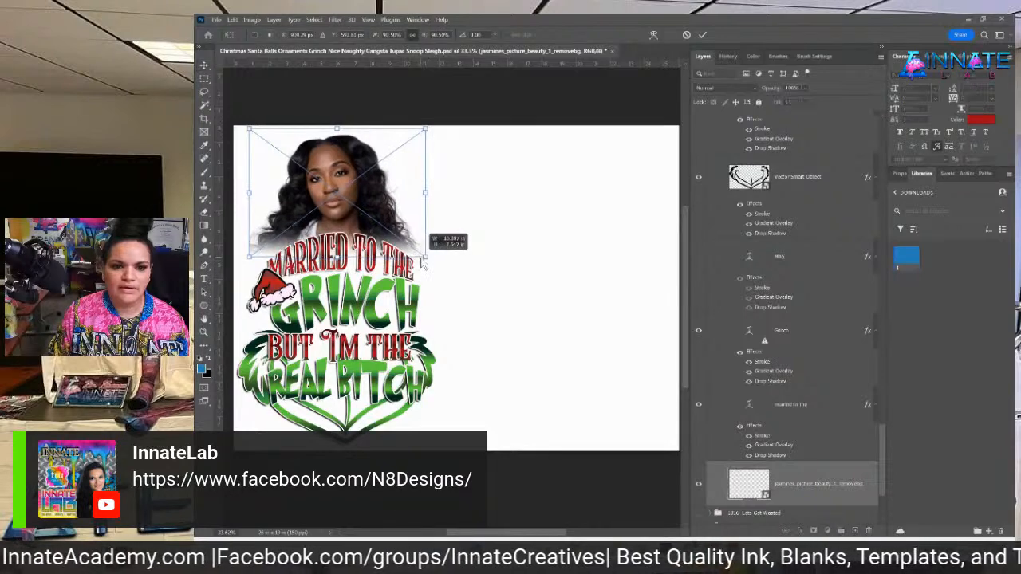
{"action": "mouse_move", "coordinate": [352, 213]}
{"action": "left_mouse_down"}
{"action": "mouse_move", "coordinate": [356, 223]}
{"action": "mouse_move", "coordinate": [354, 214]}
{"action": "left_mouse_up"}
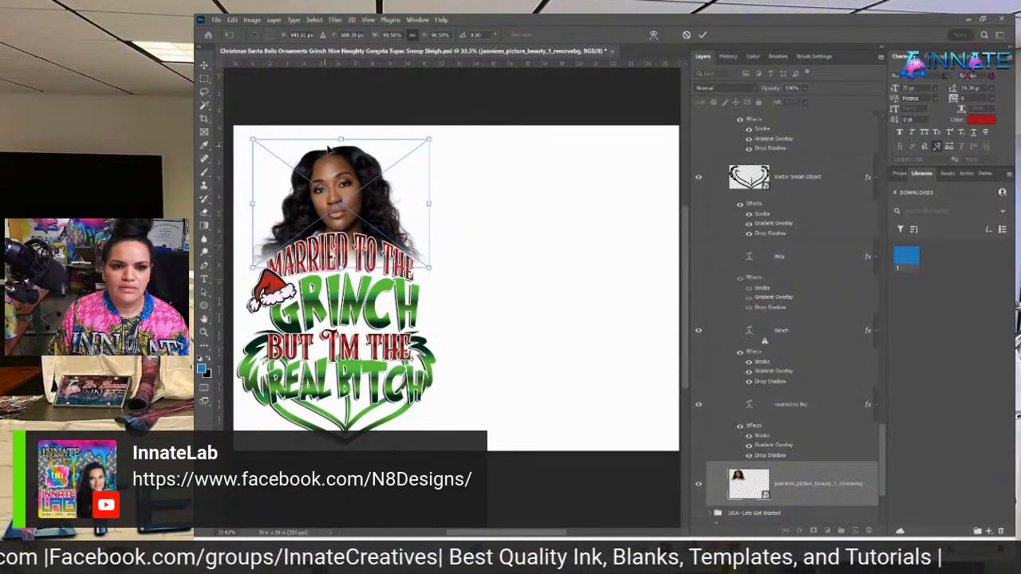
{"action": "left_click_drag", "start_coordinate": [341, 150], "coordinate": [344, 128]}
{"action": "key", "text": "Return"}
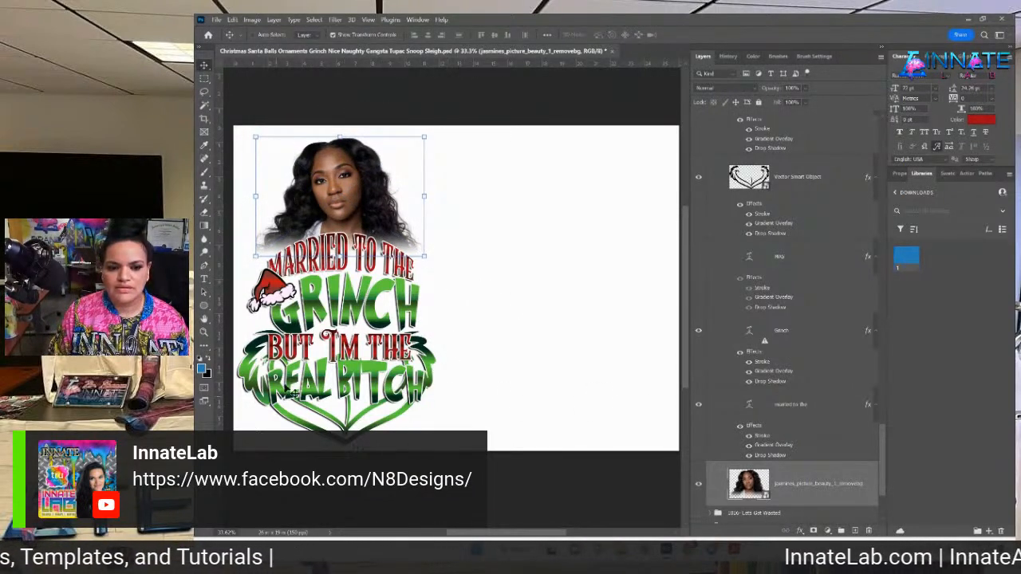
Reduce the height of the "married to the" text from its upper edge, keeping the width at 100%.
{"action": "right_click", "coordinate": [319, 264]}
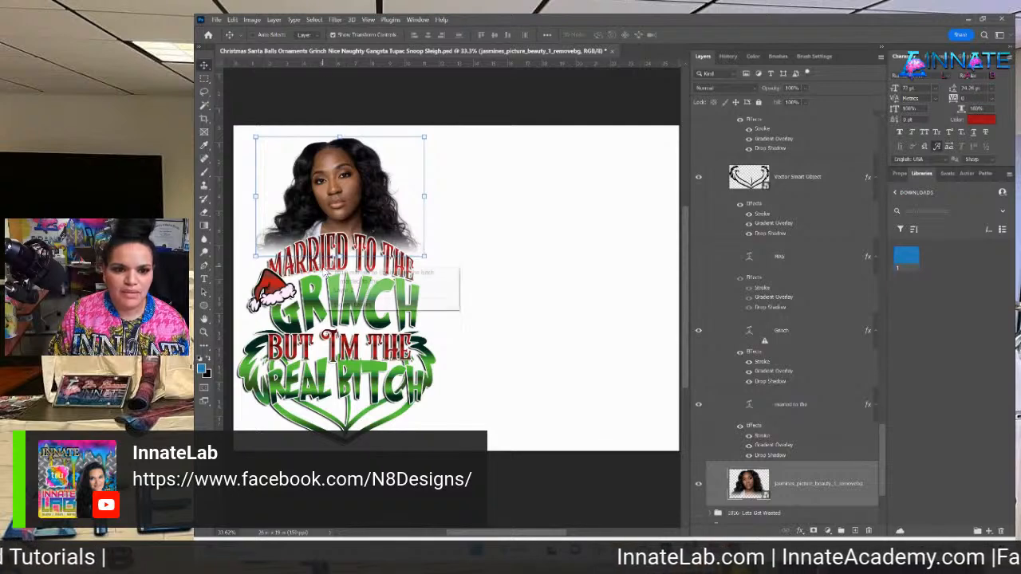
{"action": "left_click", "coordinate": [343, 276]}
{"action": "left_click_drag", "start_coordinate": [341, 233], "coordinate": [347, 257]}
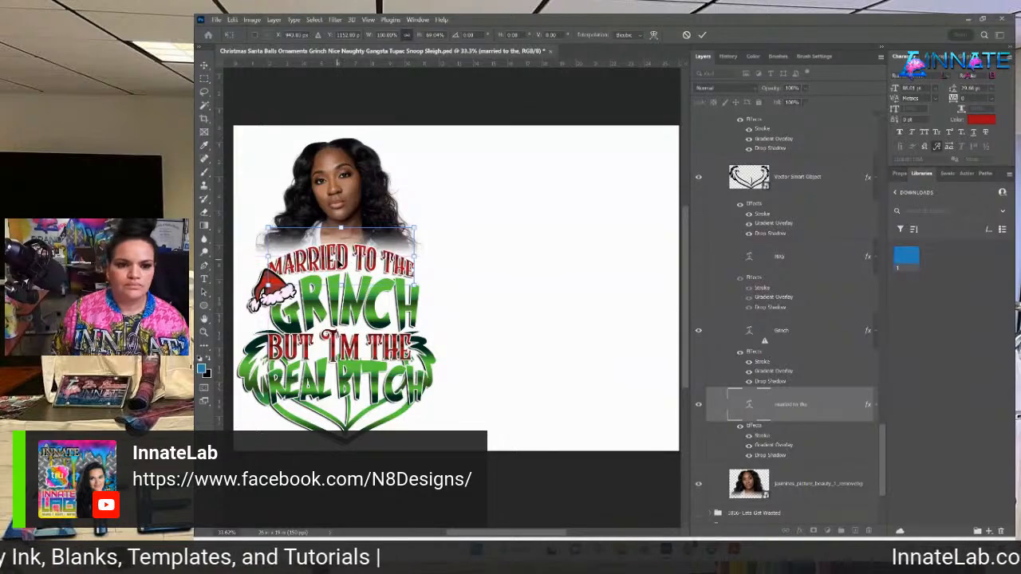
{"action": "key", "text": "Return"}
Shrink and rotate the Santa hat, and seat it on the upper corner of the G in Grinch.
{"action": "right_click", "coordinate": [279, 293]}
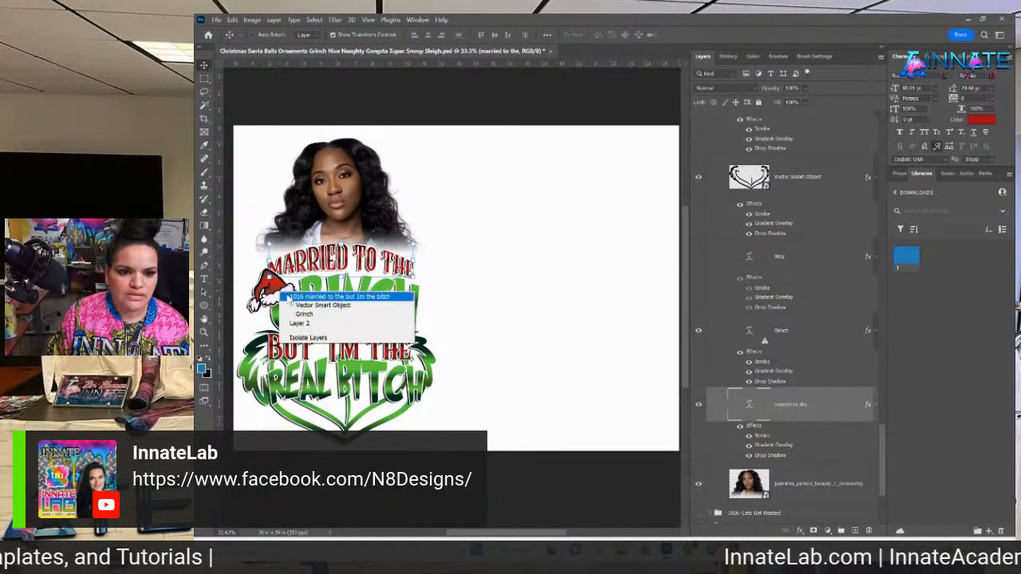
{"action": "left_click", "coordinate": [298, 306]}
{"action": "left_click_drag", "start_coordinate": [248, 269], "coordinate": [276, 291]}
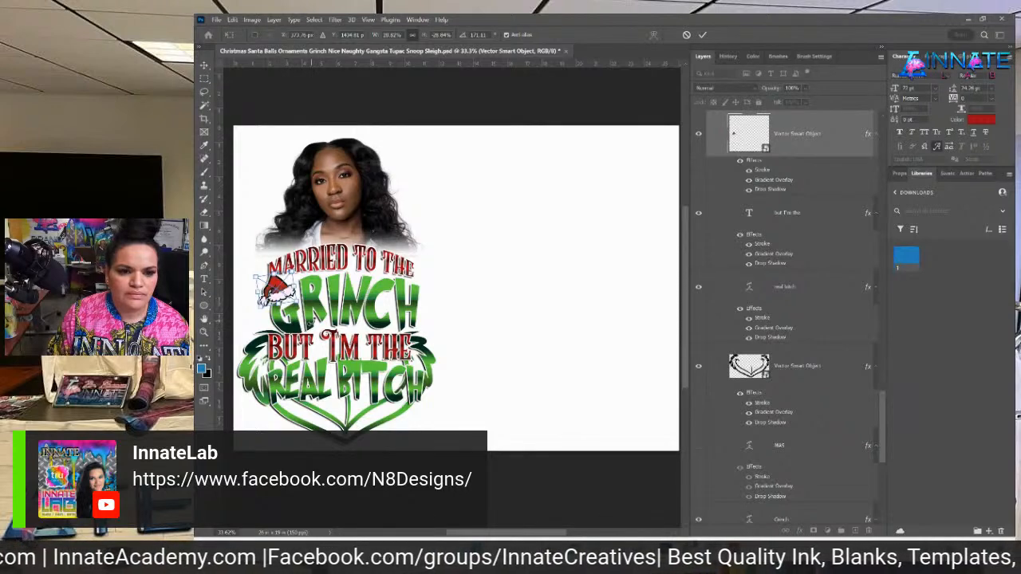
{"action": "left_click_drag", "start_coordinate": [310, 323], "coordinate": [285, 293]}
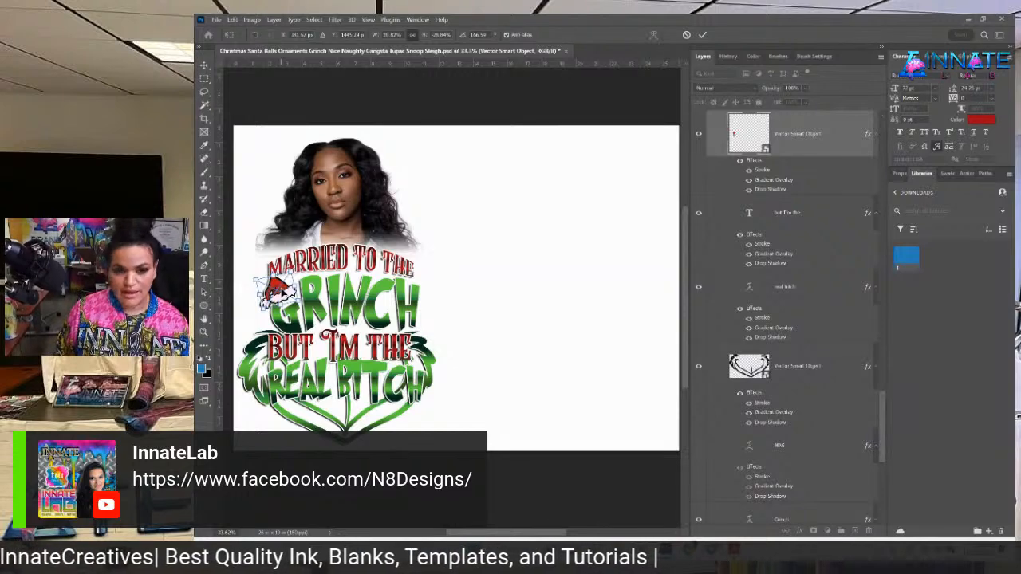
{"action": "key", "text": "Return"}
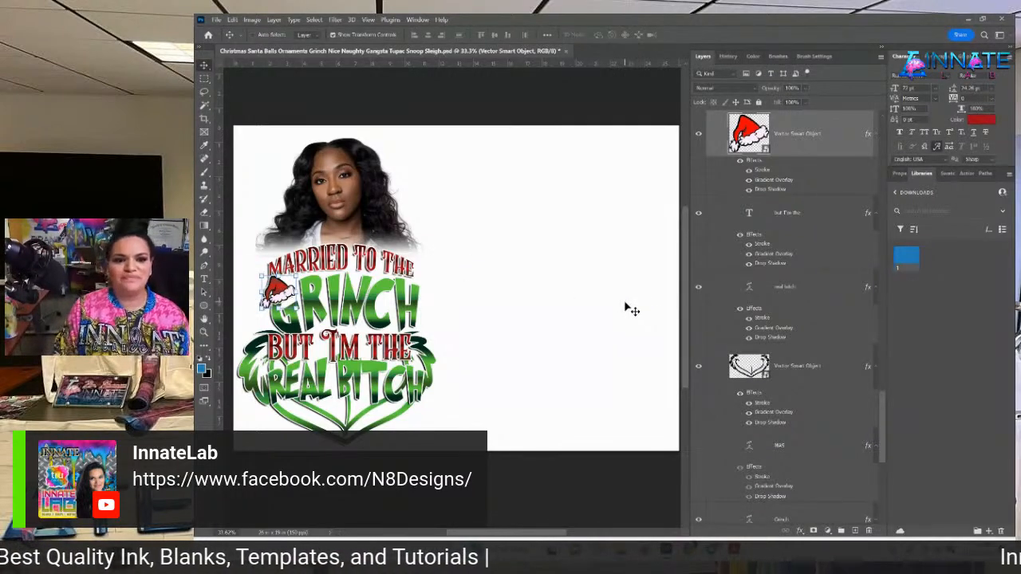
Select the design group "married to the but Im the bitch" and collapse it.
{"action": "scroll", "coordinate": [766, 307], "scroll_direction": "up", "scroll_amount": 5}
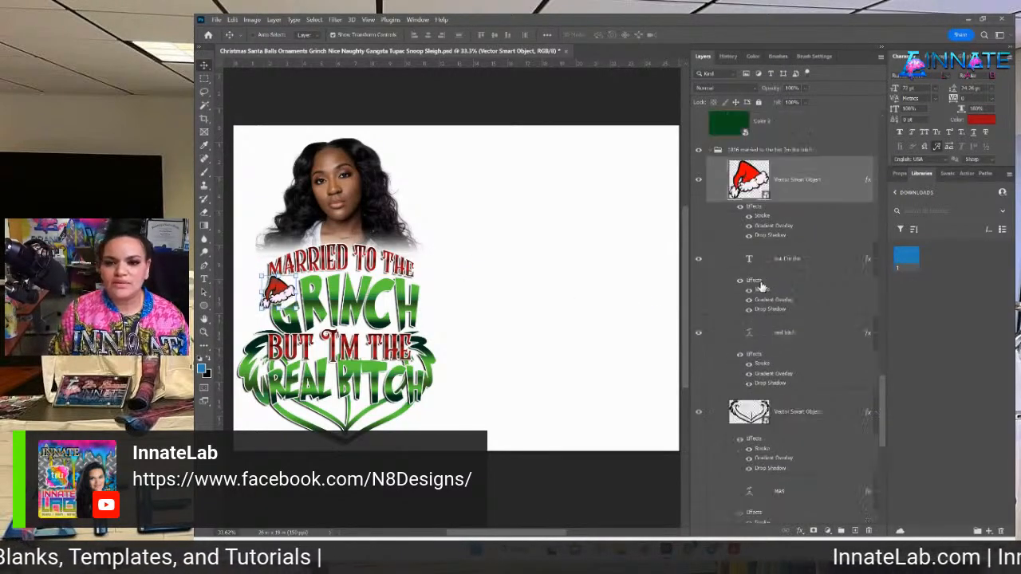
{"action": "left_click", "coordinate": [763, 288]}
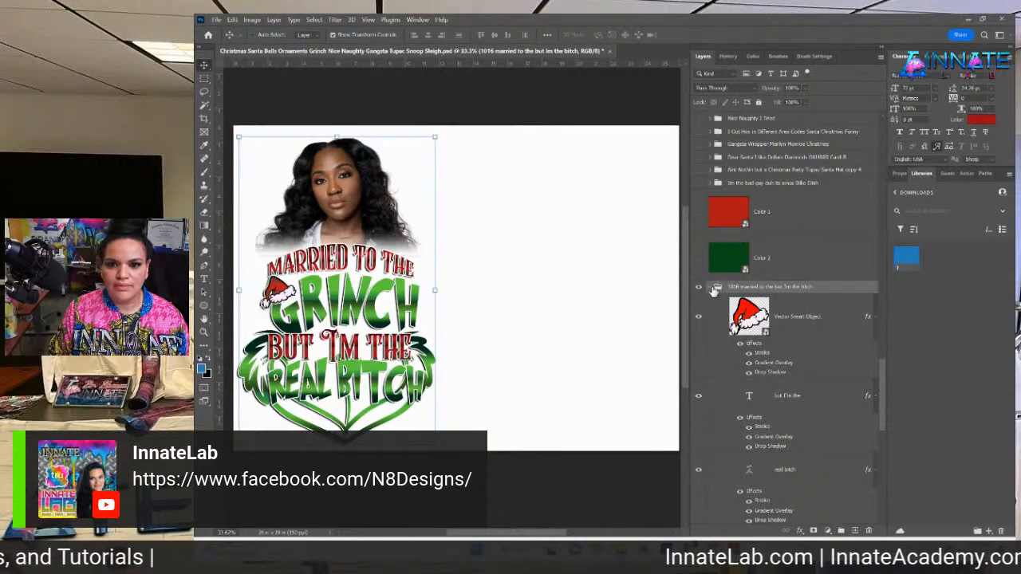
{"action": "left_click", "coordinate": [710, 287]}
Switch to Acrobat to check the order's custom text and color choices in the summary PDF, then return to Photoshop.
{"action": "left_click", "coordinate": [709, 549]}
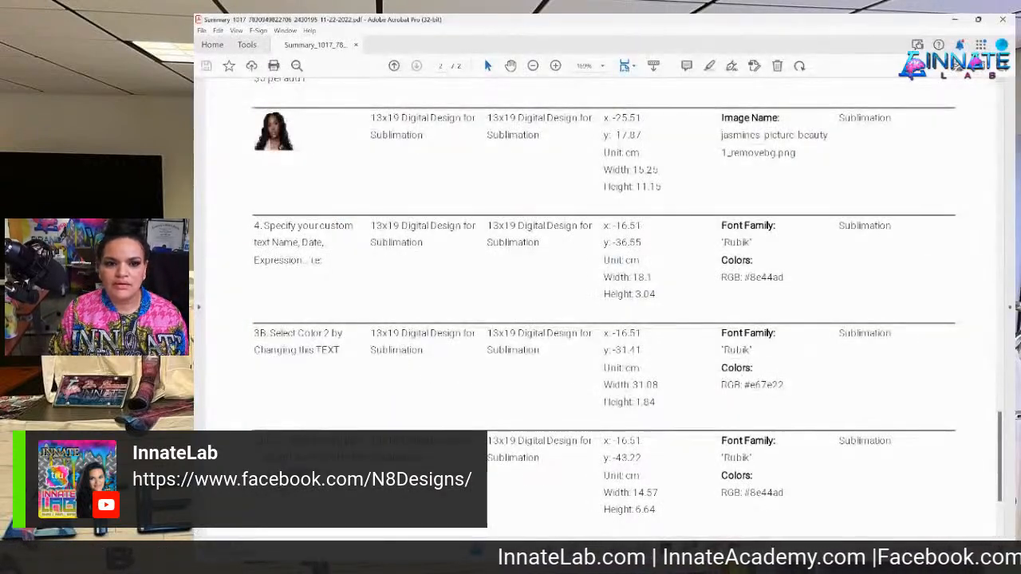
{"action": "scroll", "coordinate": [584, 379], "scroll_direction": "down", "scroll_amount": 3}
{"action": "scroll", "coordinate": [584, 379], "scroll_direction": "up", "scroll_amount": 8}
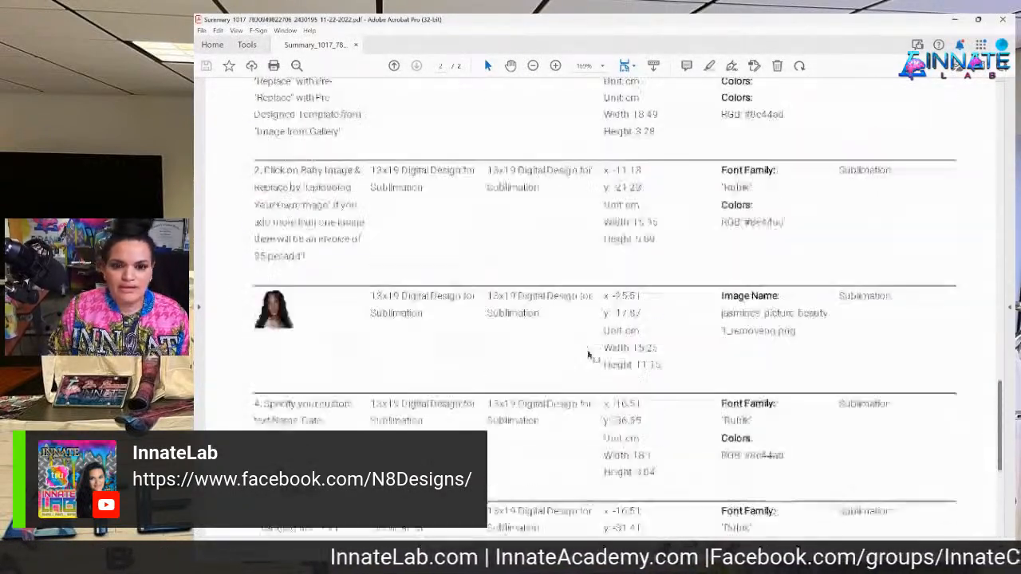
{"action": "scroll", "coordinate": [588, 349], "scroll_direction": "up", "scroll_amount": 5}
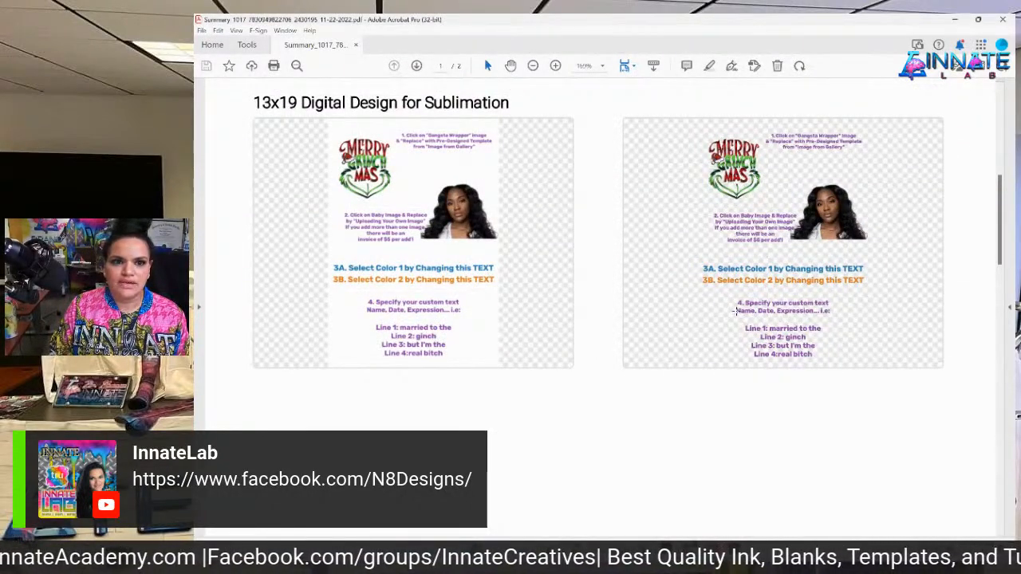
{"action": "left_click", "coordinate": [955, 19]}
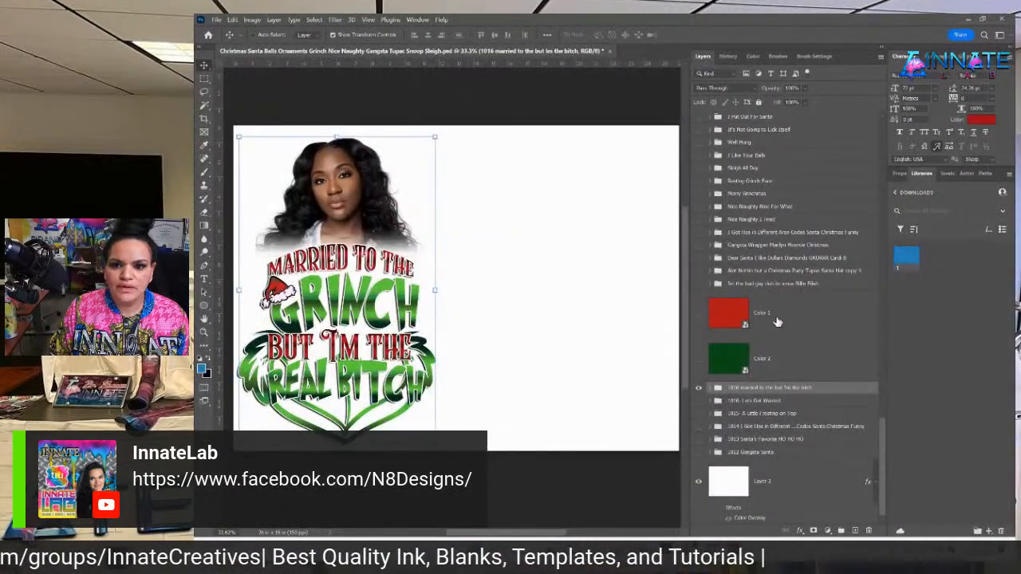
Correct the order number at the start of the "married to the but Im the bitch" group's name.
{"action": "double_click", "coordinate": [732, 389]}
{"action": "left_click", "coordinate": [735, 388]}
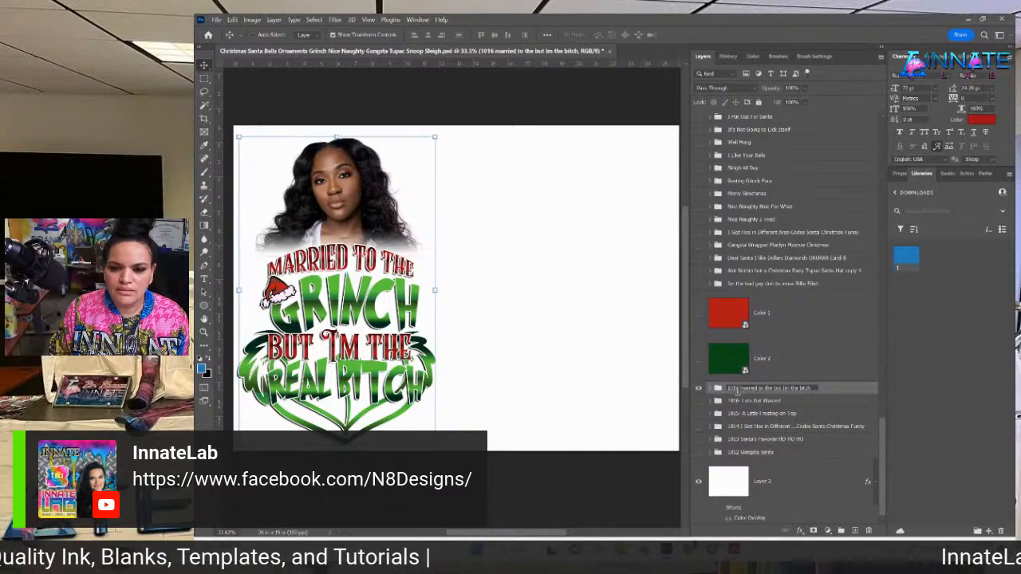
{"action": "key", "text": "BackSpace"}
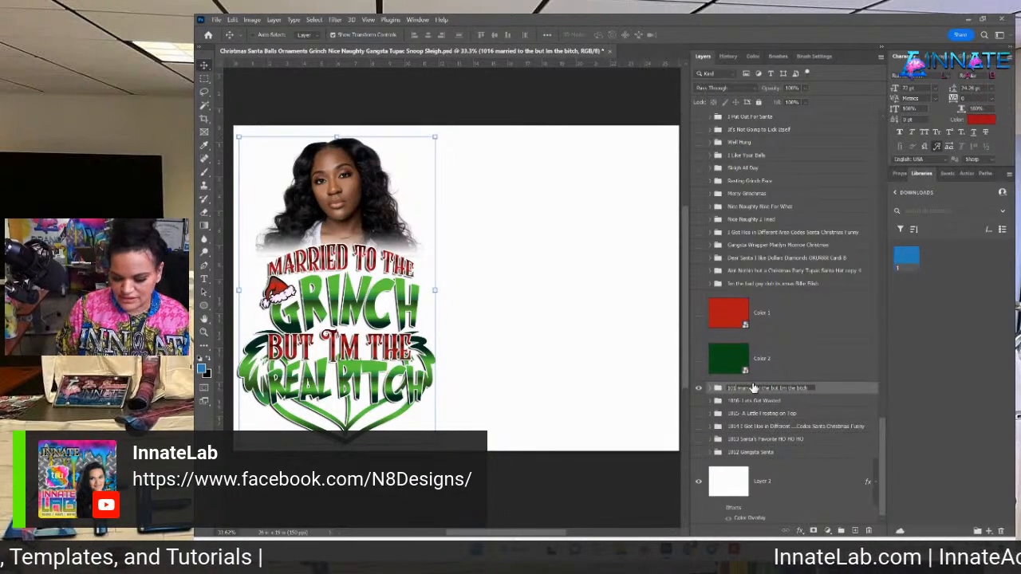
{"action": "type", "text": "7"}
{"action": "key", "text": "Return"}
Export the renamed design group as a PNG into the current order's folder in Downloads, keeping the group name as file name.
{"action": "right_click", "coordinate": [759, 399]}
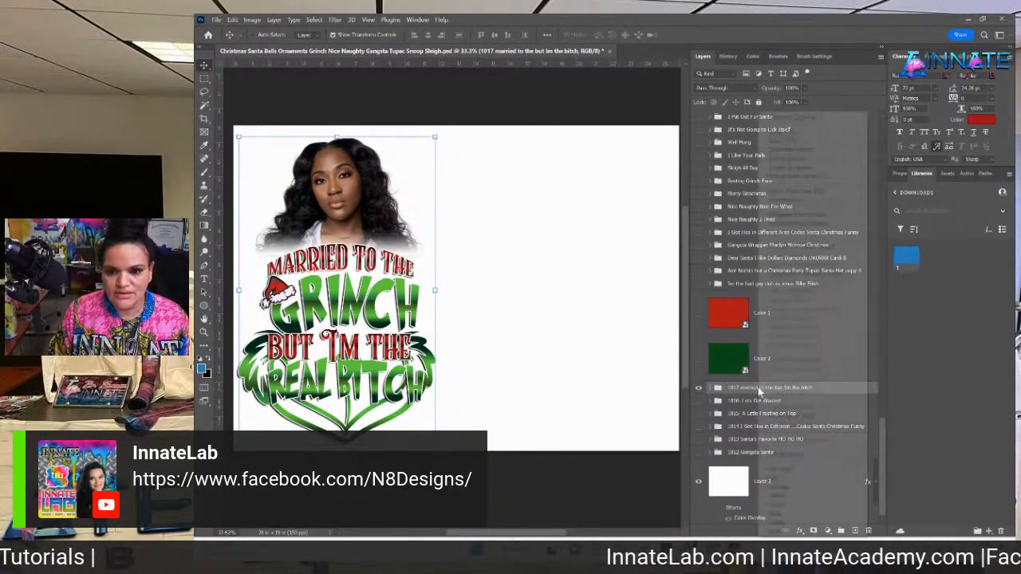
{"action": "left_click", "coordinate": [841, 191]}
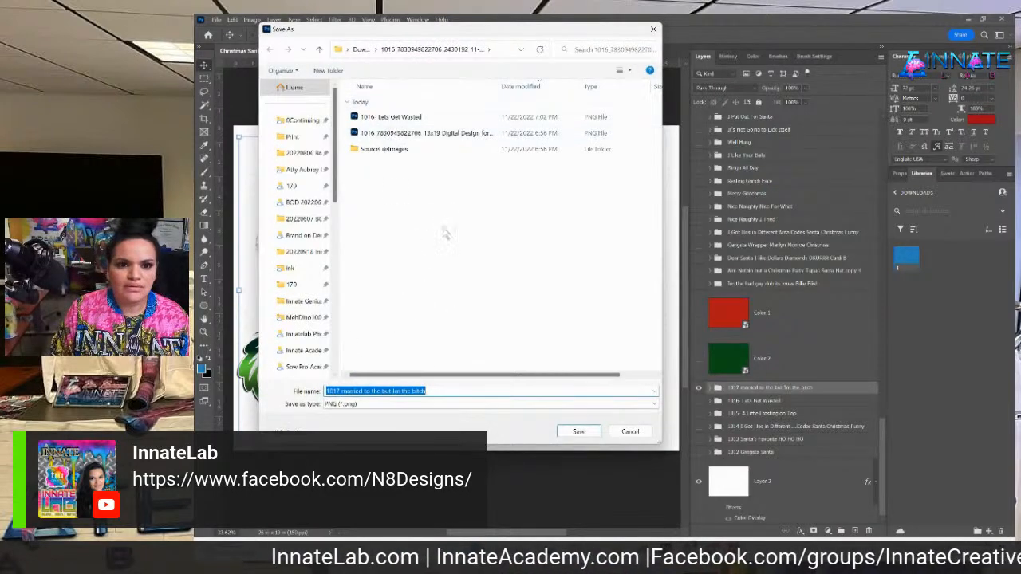
{"action": "left_click", "coordinate": [360, 50]}
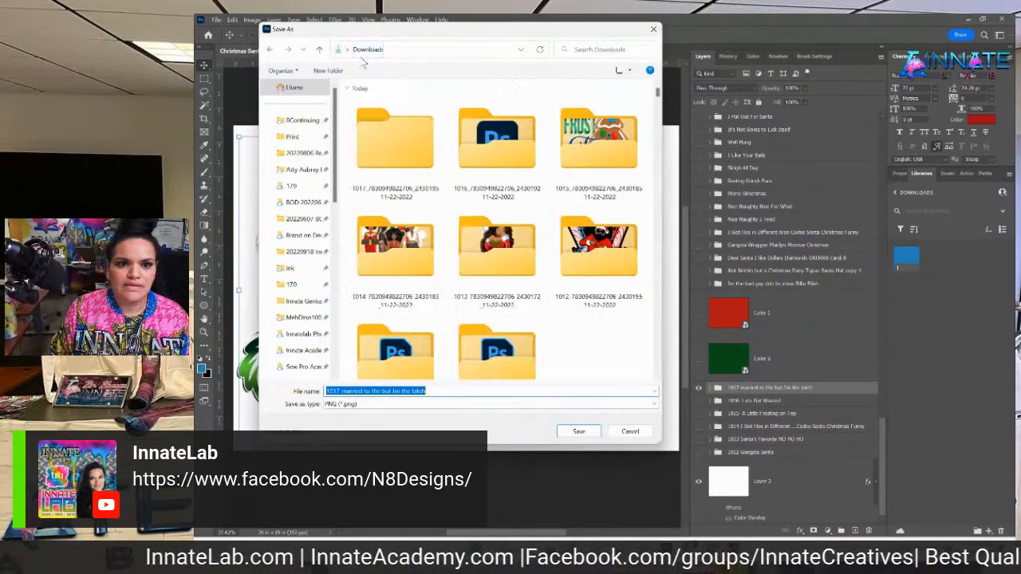
{"action": "double_click", "coordinate": [383, 145]}
{"action": "left_click", "coordinate": [576, 430]}
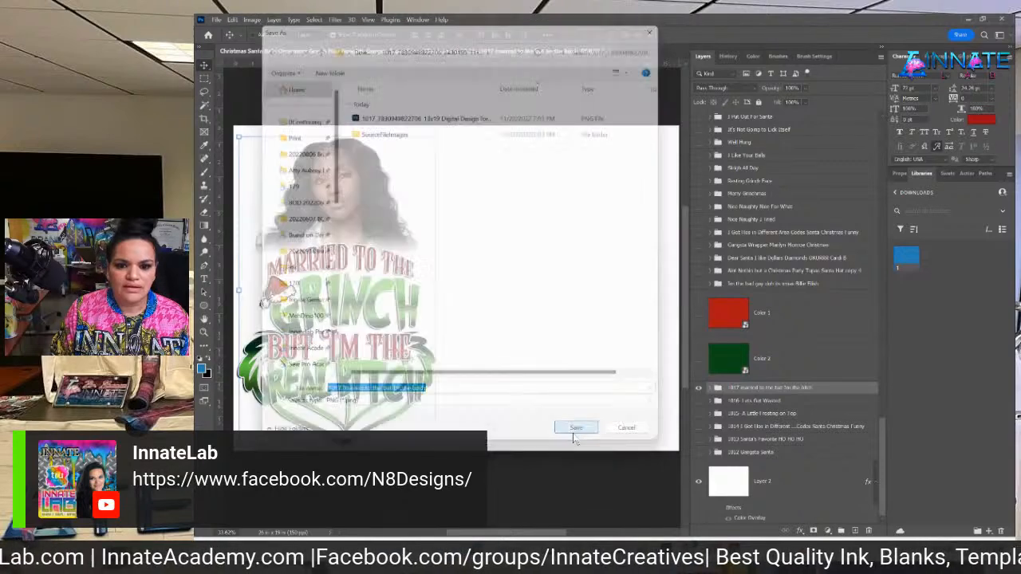
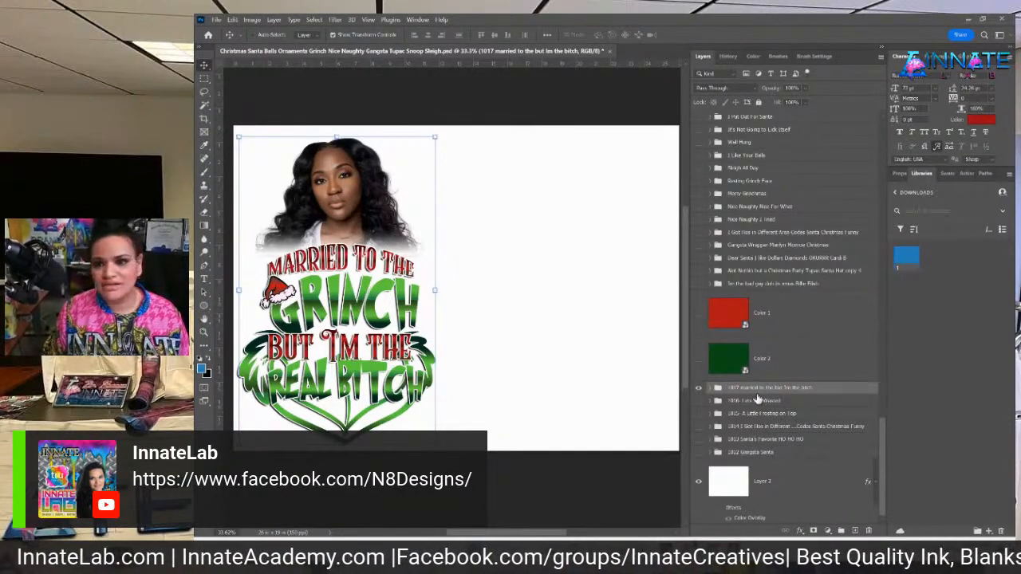
Select the portrait image layer of the "married to the but Im the bitch" design directly from the artwork.
{"action": "right_click", "coordinate": [385, 233]}
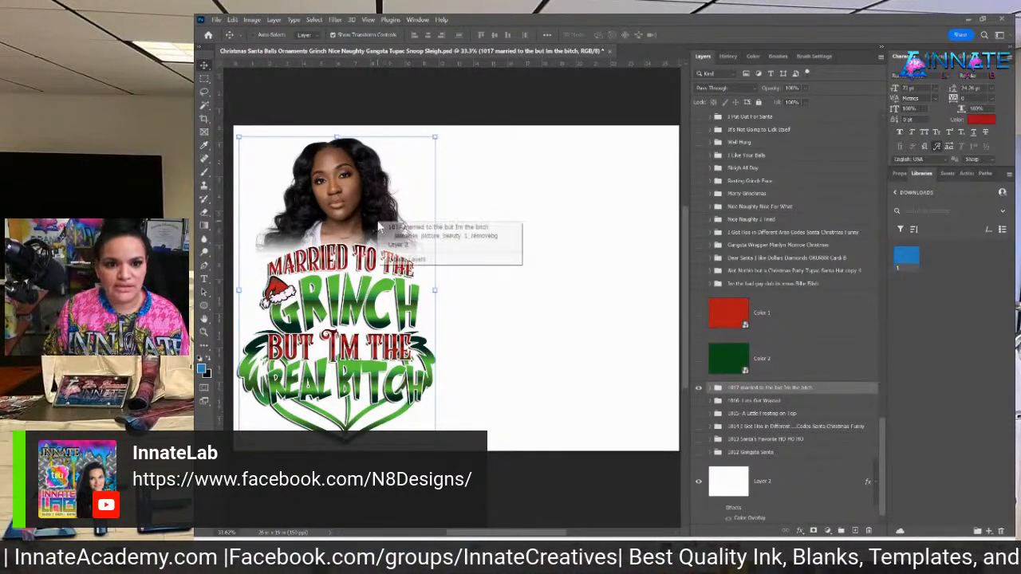
{"action": "left_click", "coordinate": [387, 237]}
{"action": "scroll", "coordinate": [740, 482], "scroll_direction": "down", "scroll_amount": 3}
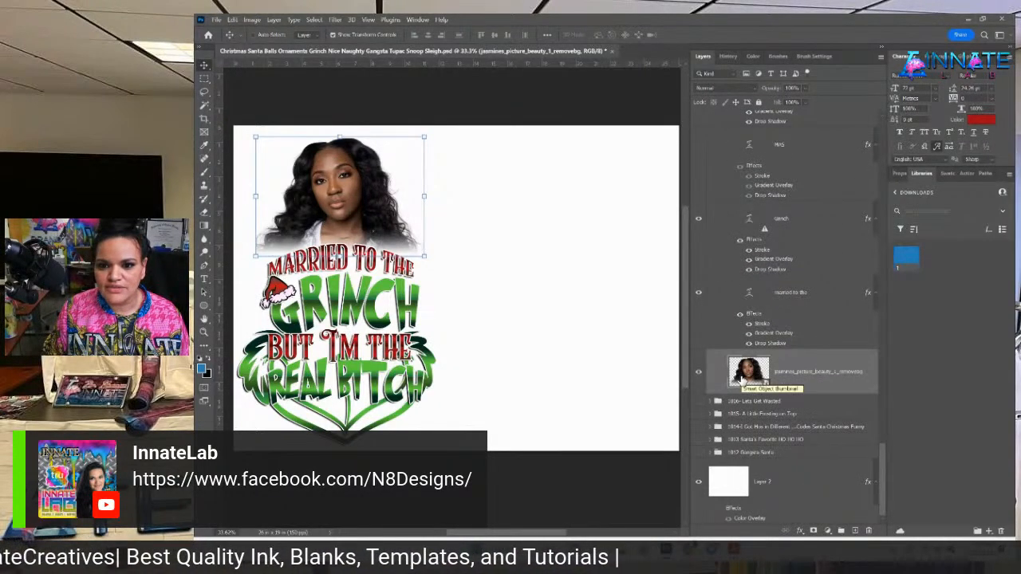
Try placing the portrait layer above the "married to the" text layer.
{"action": "left_click_drag", "start_coordinate": [742, 381], "coordinate": [741, 401]}
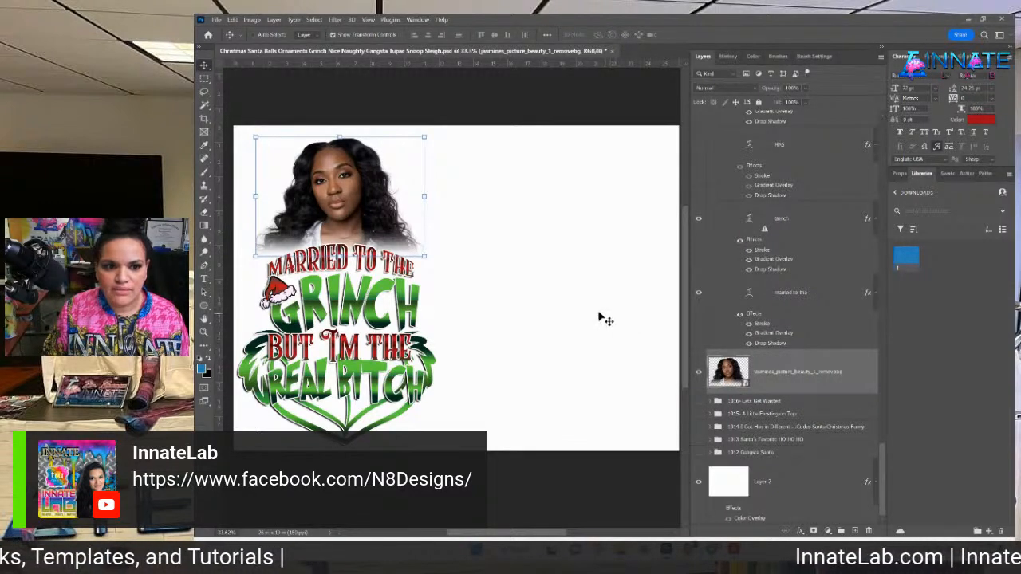
{"action": "left_click", "coordinate": [796, 339]}
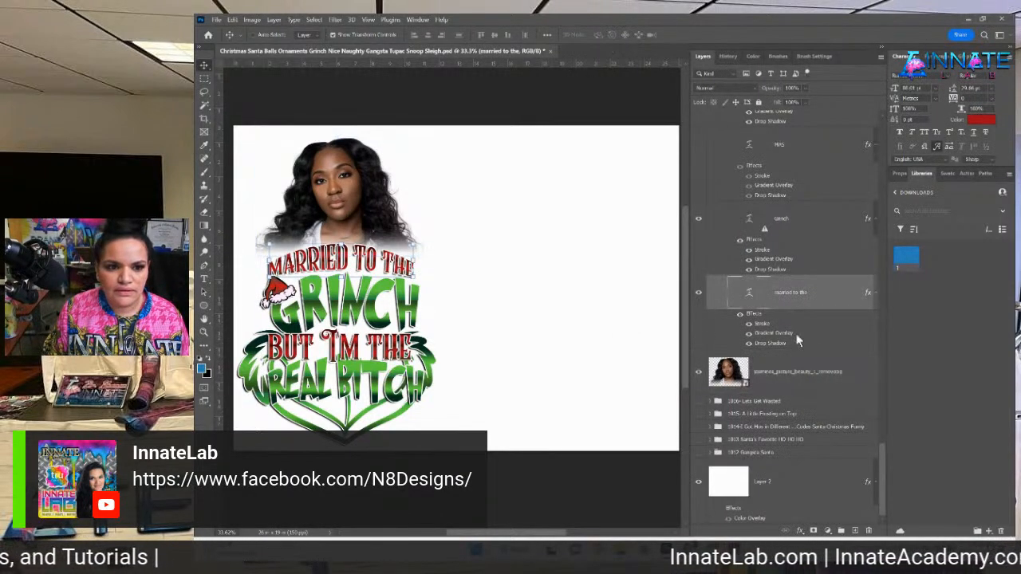
{"action": "left_click", "coordinate": [801, 388]}
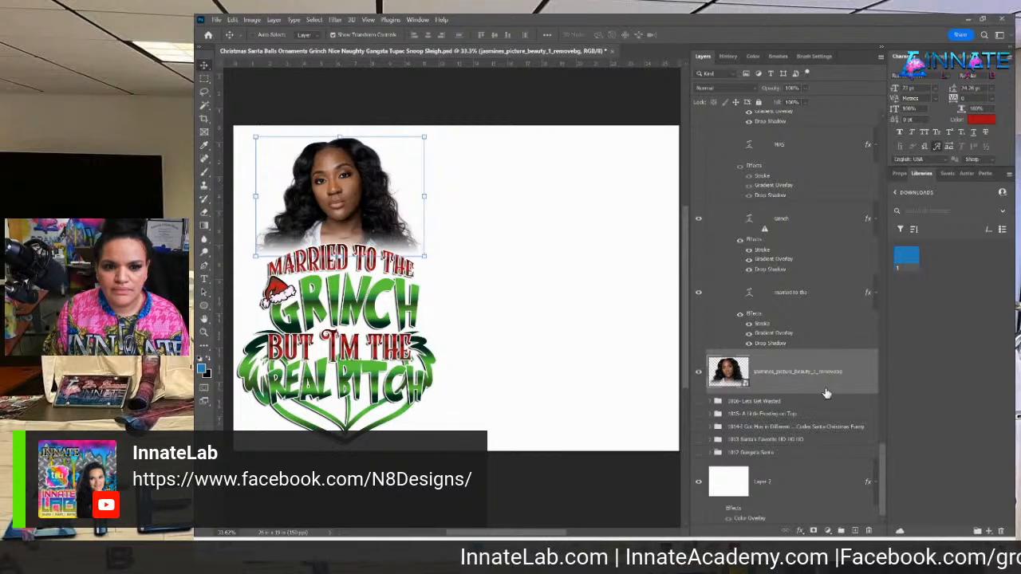
{"action": "left_click_drag", "start_coordinate": [817, 389], "coordinate": [807, 329]}
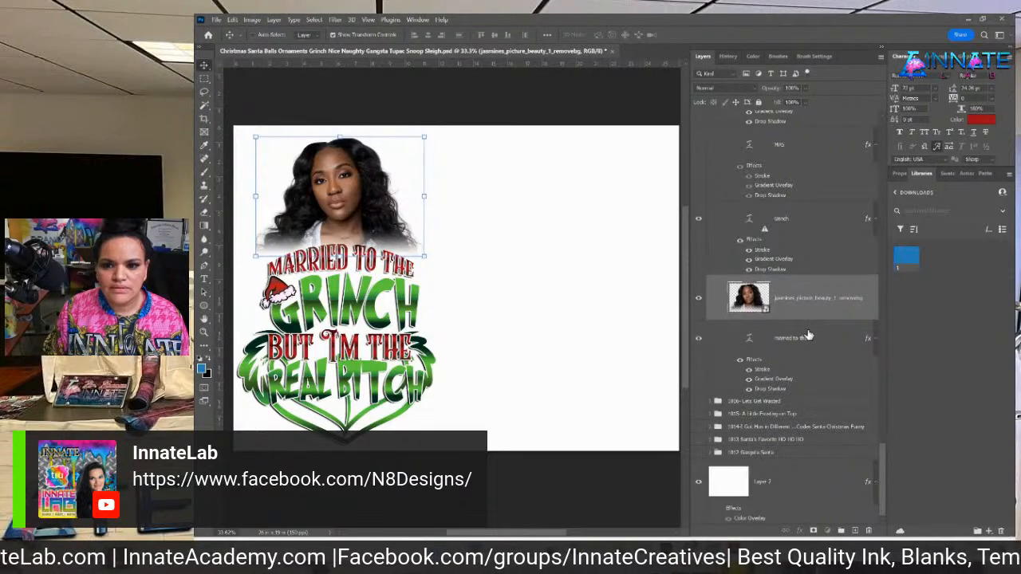
{"action": "left_click", "coordinate": [814, 342]}
{"action": "left_click_drag", "start_coordinate": [718, 311], "coordinate": [790, 391]}
Add a layer mask to the portrait layer and brush out the stray hair edge beside the "married to the" text.
{"action": "left_click", "coordinate": [813, 532]}
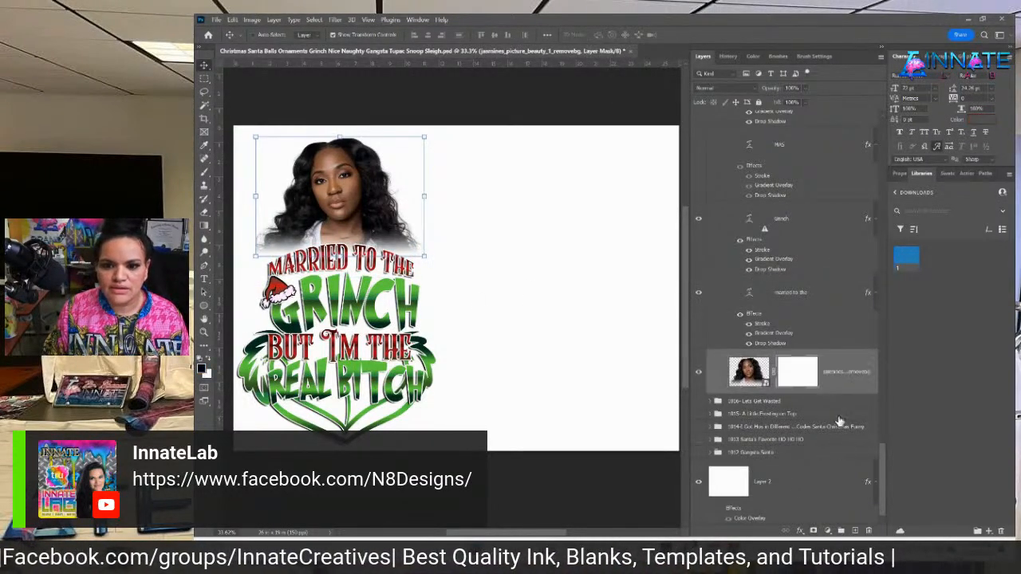
{"action": "left_click", "coordinate": [205, 172]}
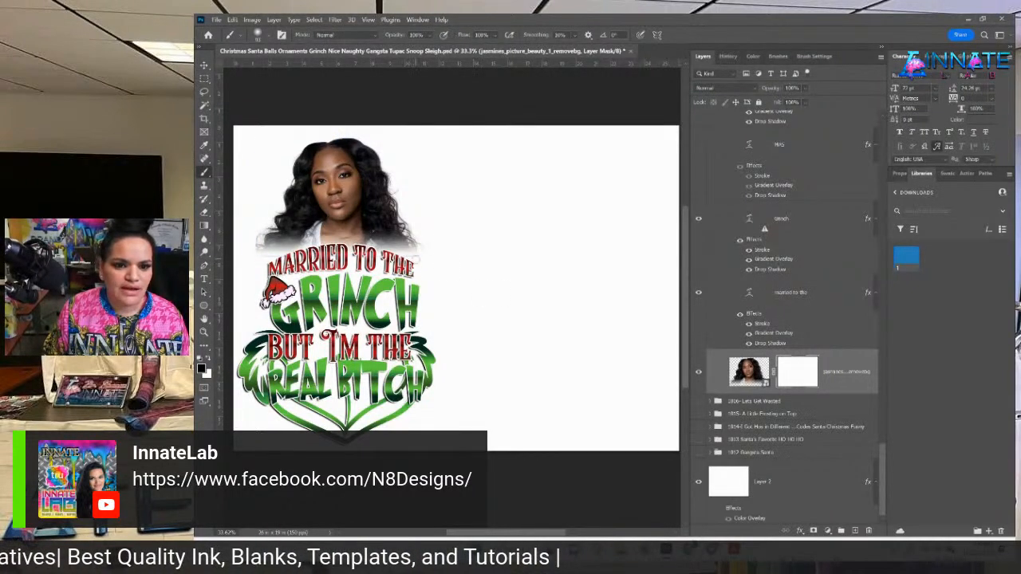
{"action": "left_click_drag", "start_coordinate": [419, 260], "coordinate": [469, 267]}
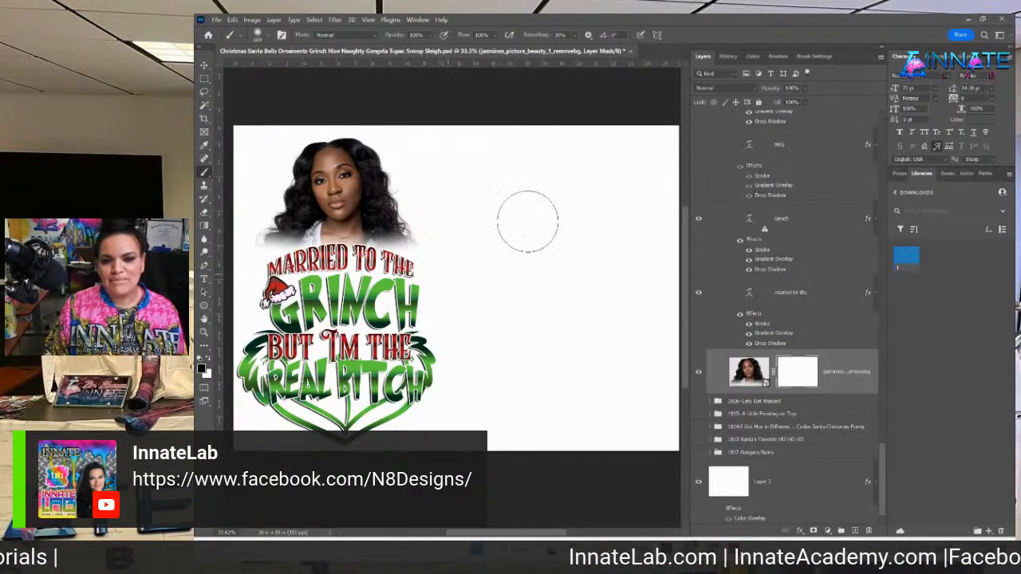
Export the corrected design group as a PNG again, replacing the existing file in the order's folder.
{"action": "scroll", "coordinate": [822, 329], "scroll_direction": "up", "scroll_amount": 5}
{"action": "scroll", "coordinate": [814, 327], "scroll_direction": "up", "scroll_amount": 5}
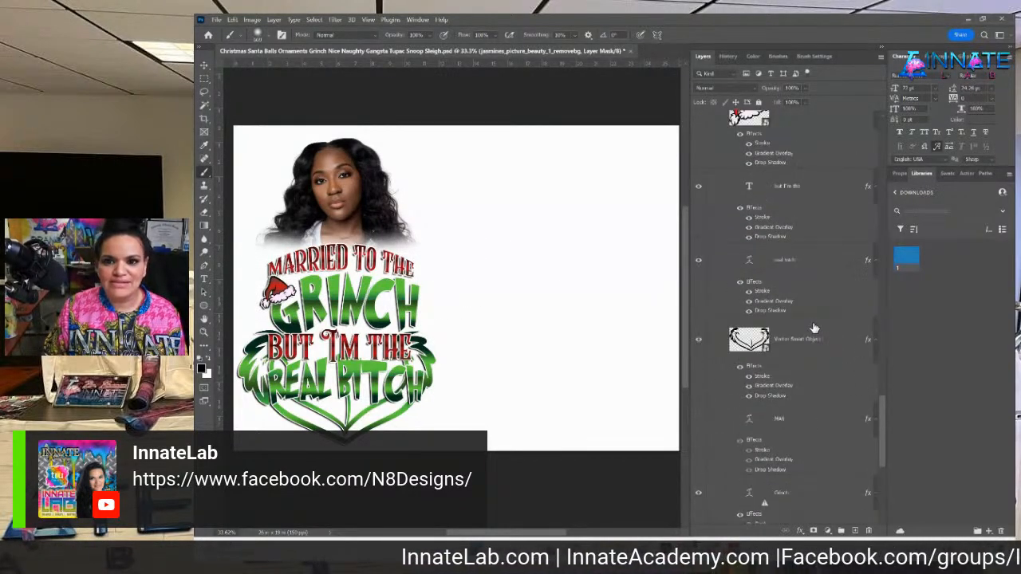
{"action": "right_click", "coordinate": [750, 263]}
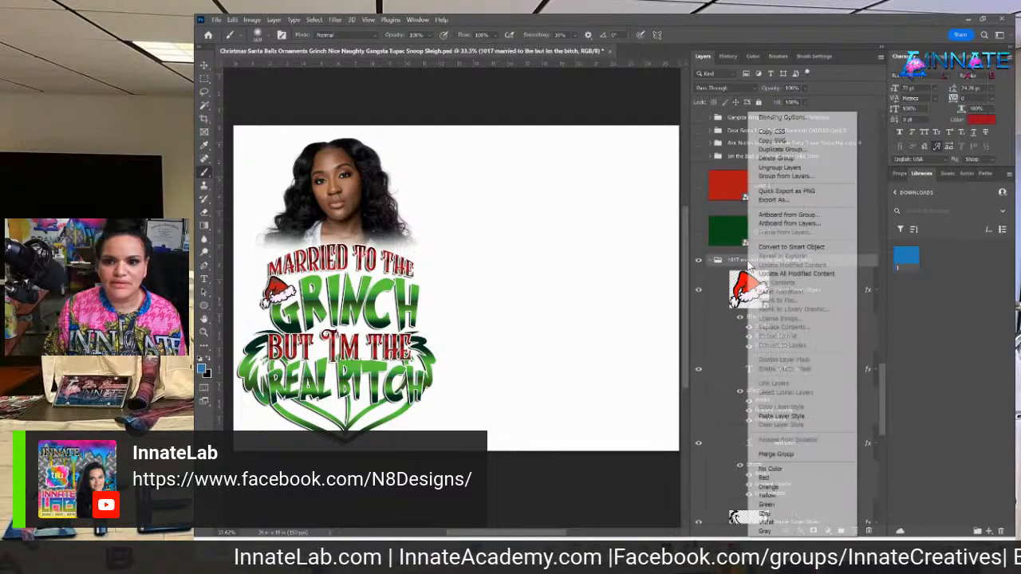
{"action": "left_click", "coordinate": [823, 193]}
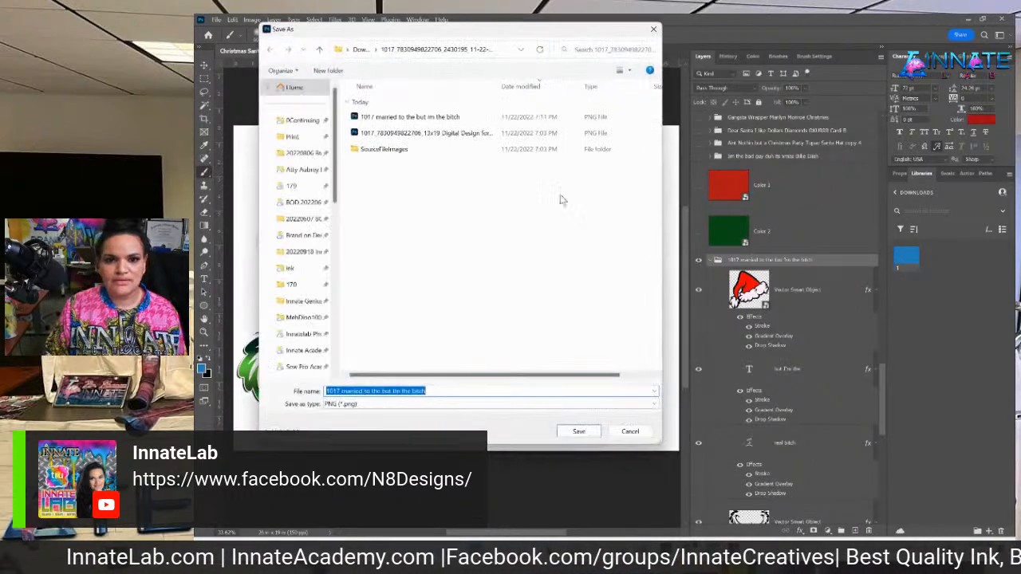
{"action": "left_click", "coordinate": [580, 431]}
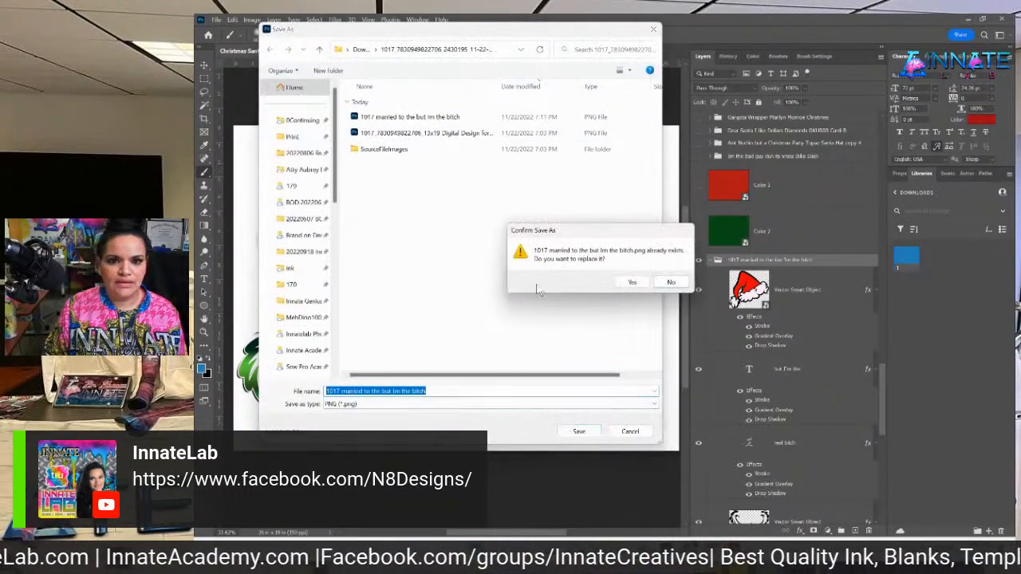
{"action": "left_click", "coordinate": [633, 283]}
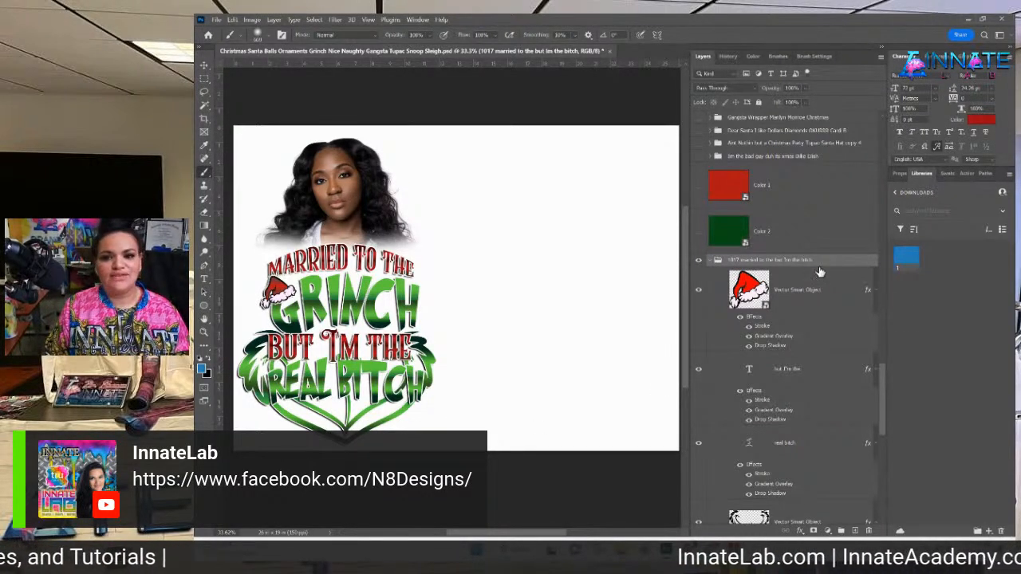
Collapse and hide the finished "married to the but Im the bitch" group, and close that order's SourceFileImages folder window.
{"action": "left_click", "coordinate": [710, 262]}
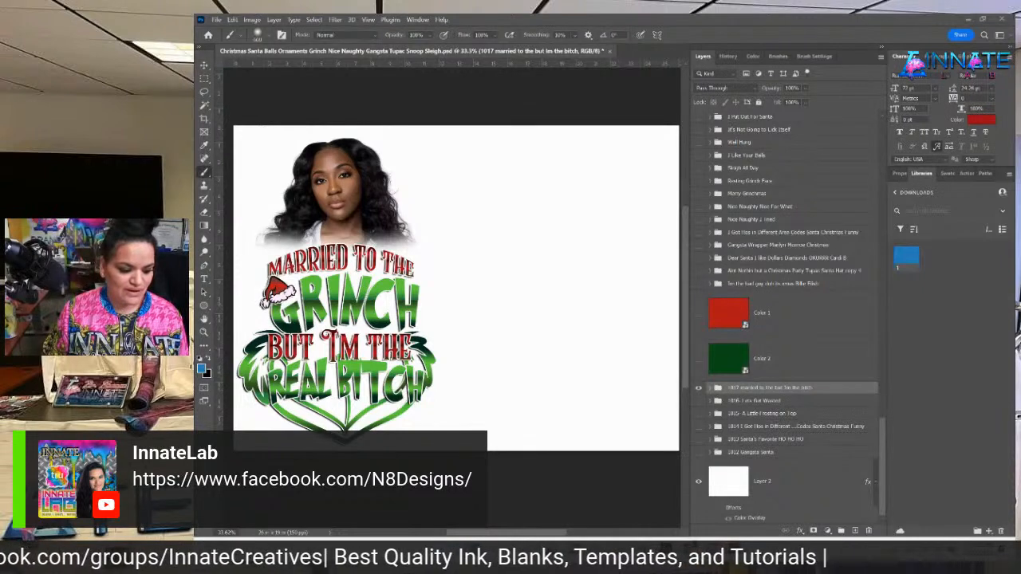
{"action": "left_click", "coordinate": [699, 389]}
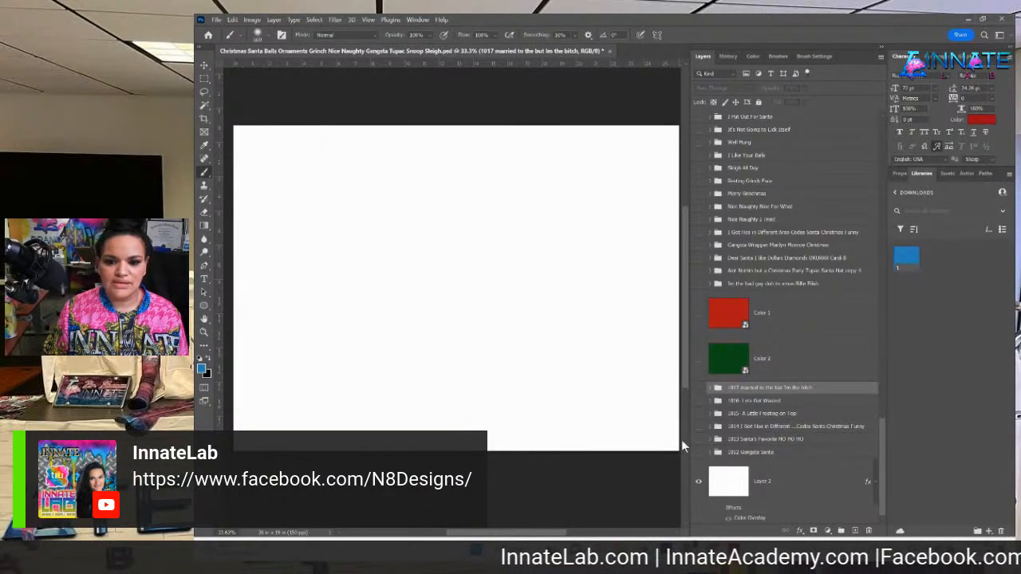
{"action": "mouse_move", "coordinate": [620, 554]}
{"action": "left_click", "coordinate": [679, 491]}
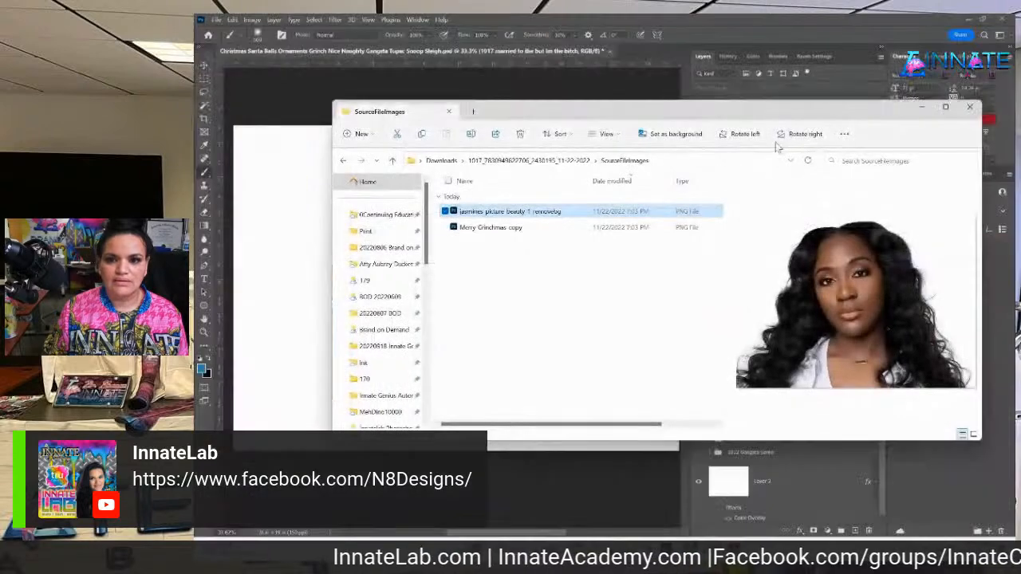
{"action": "left_click", "coordinate": [969, 110]}
Extract the next order's zip archive in the Downloads folder.
{"action": "left_click", "coordinate": [621, 491]}
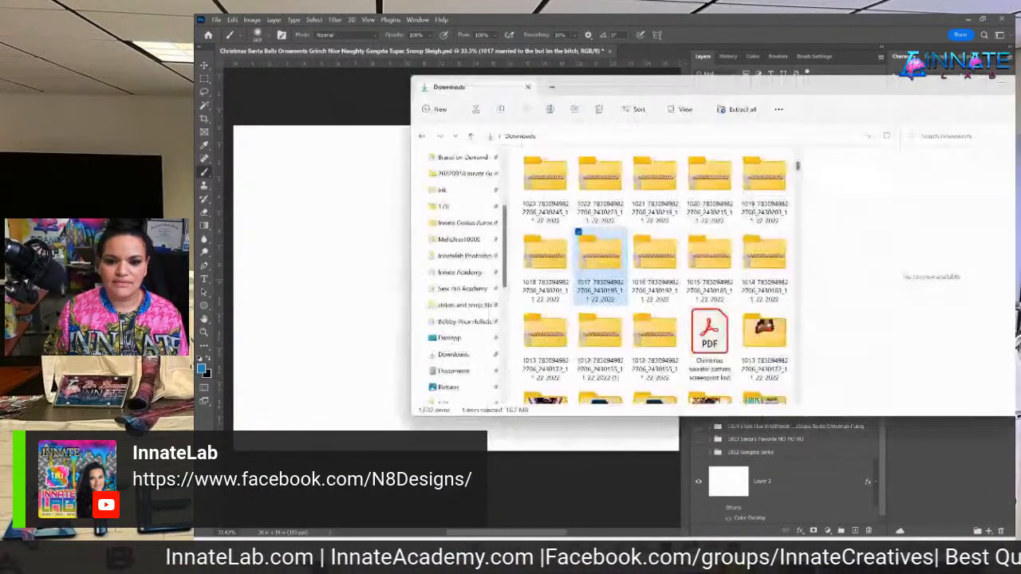
{"action": "left_click", "coordinate": [549, 256]}
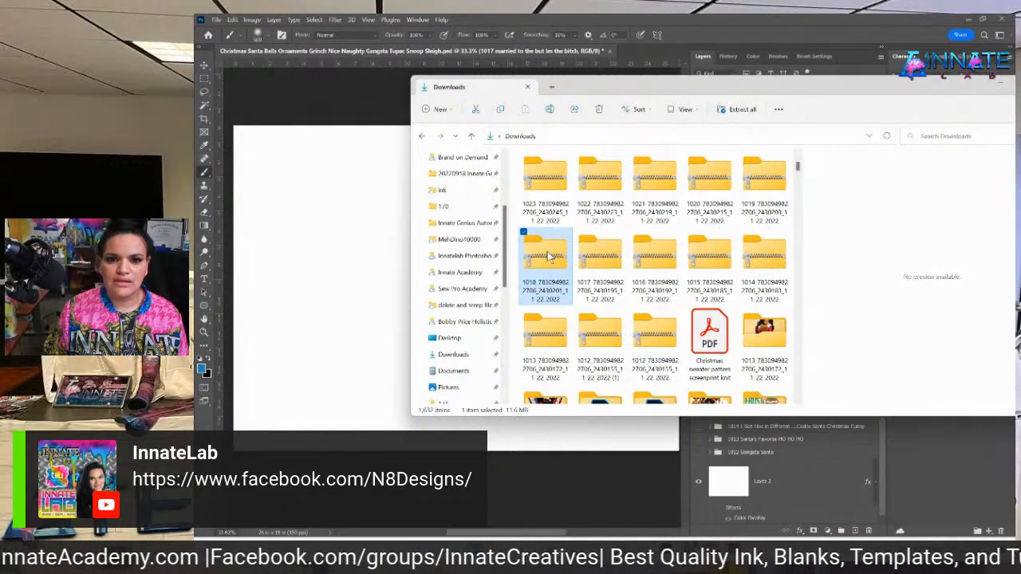
{"action": "right_click", "coordinate": [549, 256]}
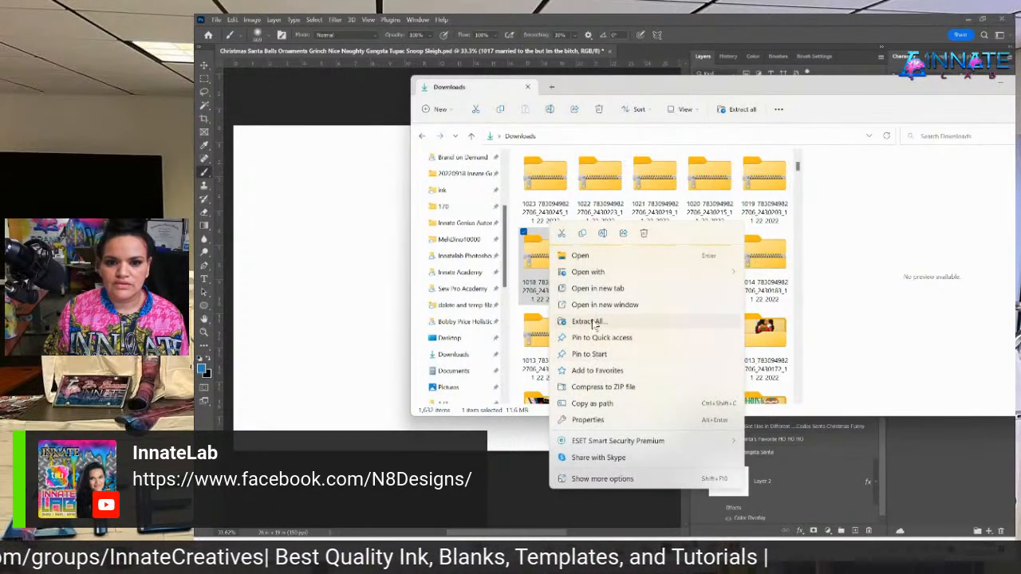
{"action": "left_click", "coordinate": [595, 320]}
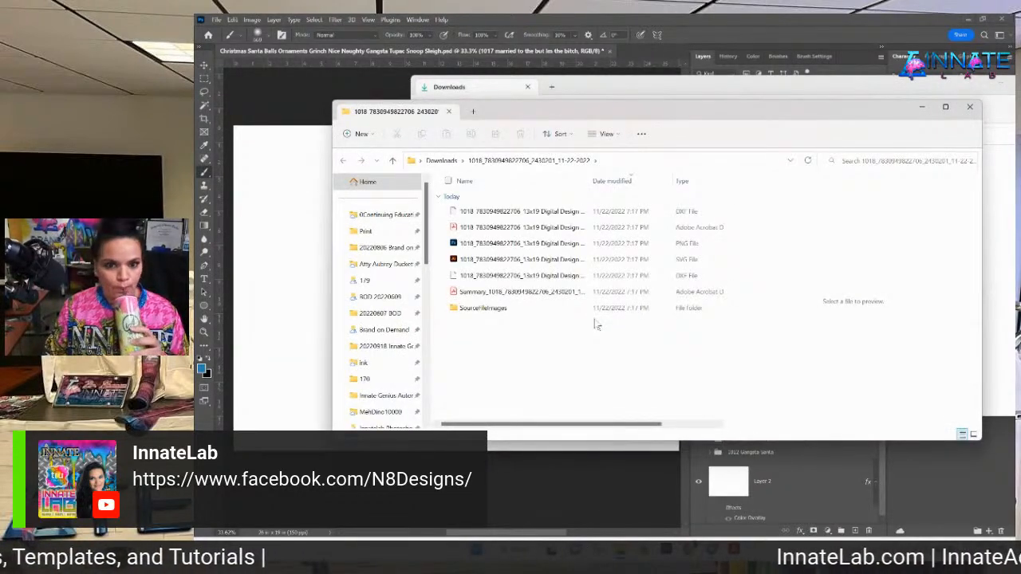
Open the new order's summary PDF in Acrobat to review its template, image, custom text and colors, then return to Photoshop.
{"action": "double_click", "coordinate": [472, 298]}
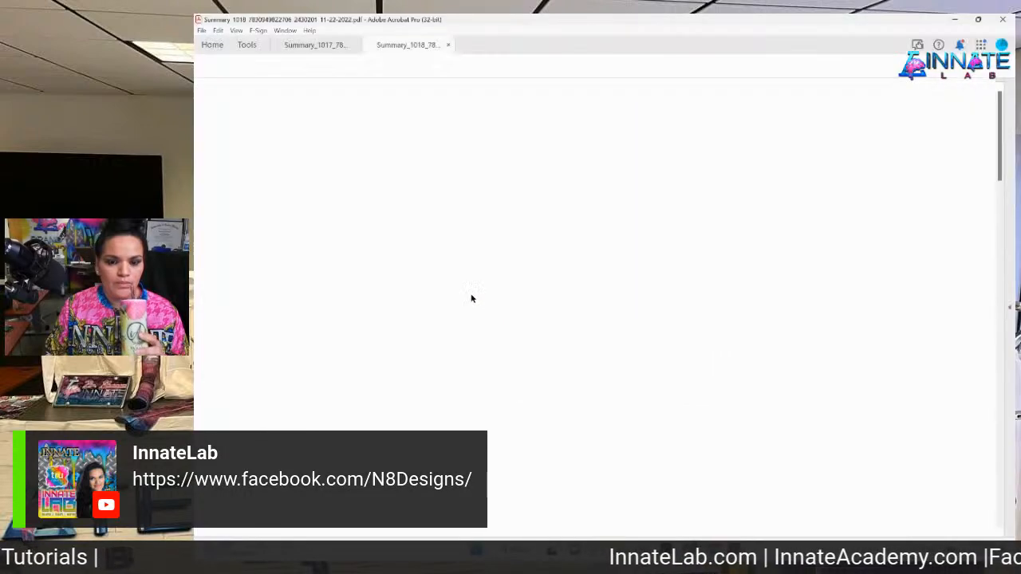
{"action": "scroll", "coordinate": [477, 307], "scroll_direction": "down", "scroll_amount": 5}
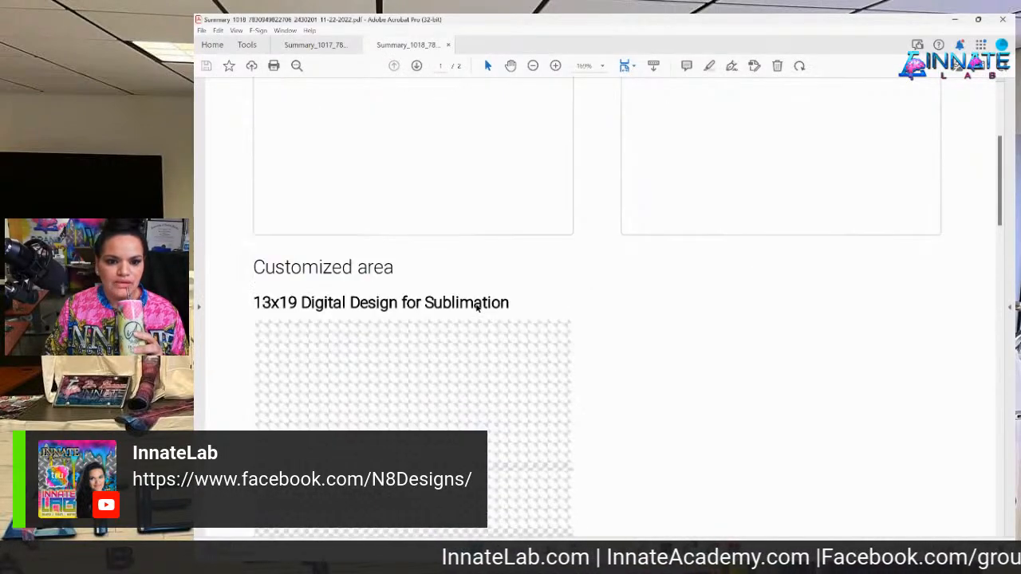
{"action": "scroll", "coordinate": [476, 308], "scroll_direction": "down", "scroll_amount": 1}
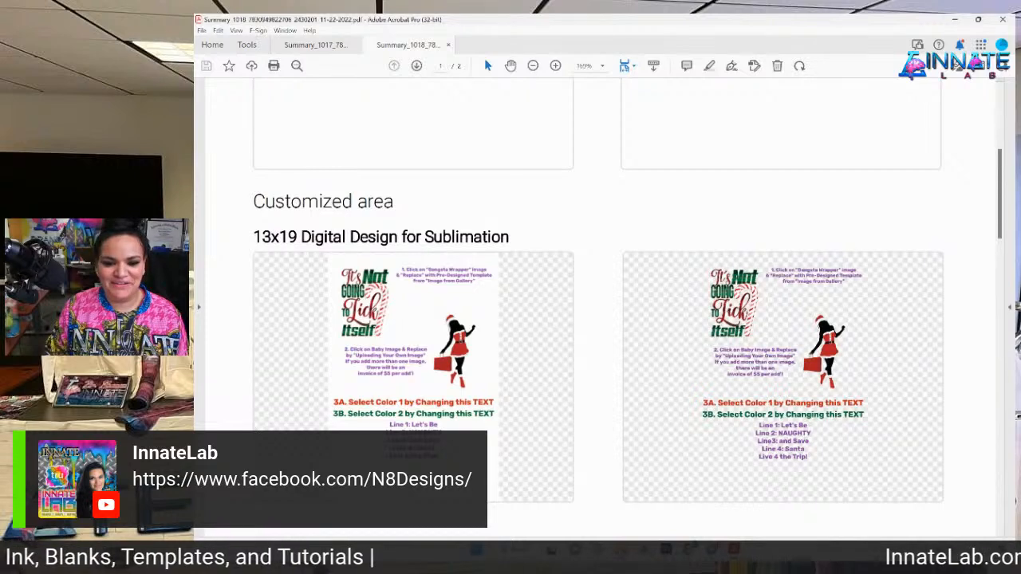
{"action": "scroll", "coordinate": [564, 335], "scroll_direction": "down", "scroll_amount": 10}
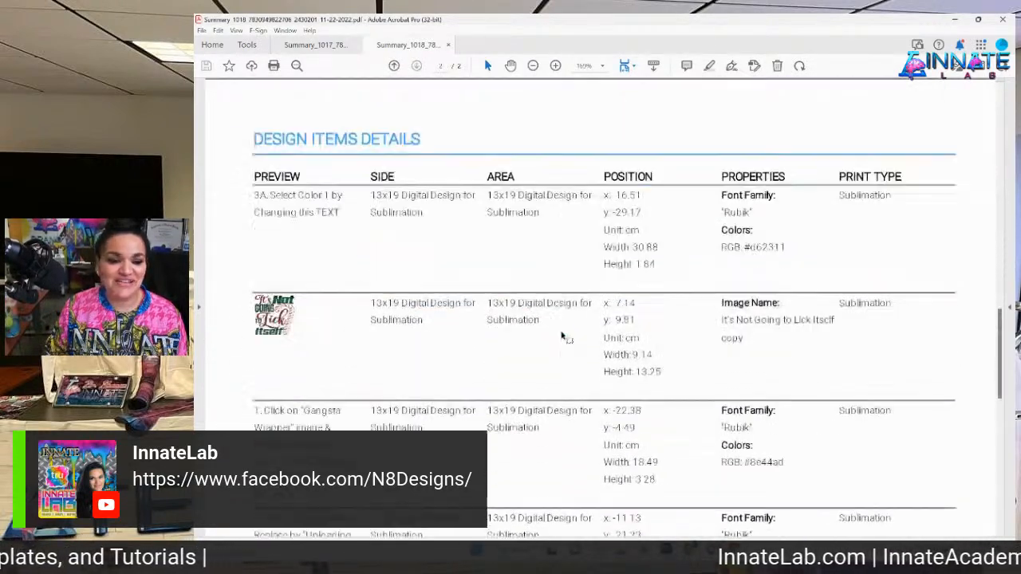
{"action": "scroll", "coordinate": [563, 336], "scroll_direction": "down", "scroll_amount": 8}
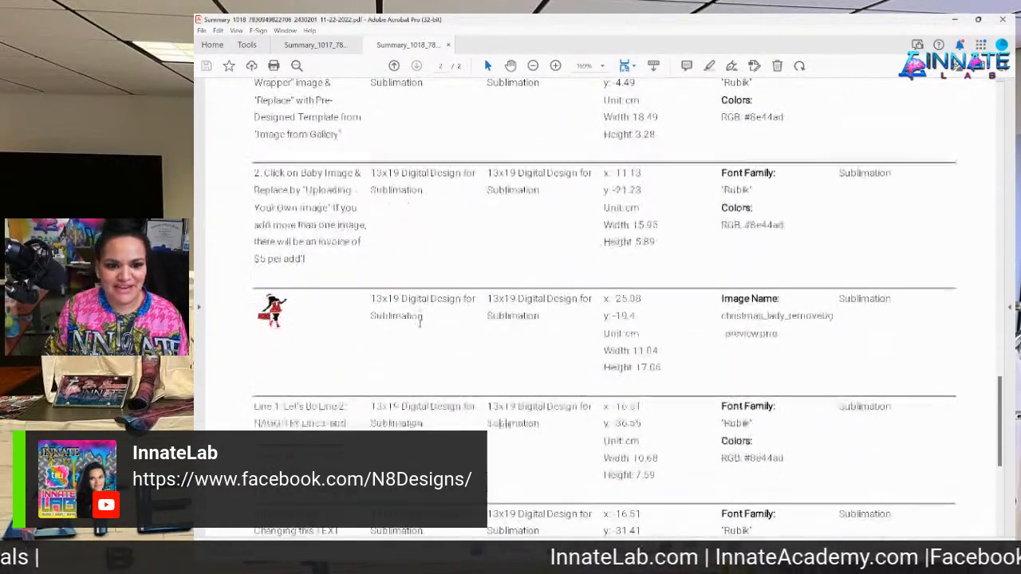
{"action": "scroll", "coordinate": [420, 326], "scroll_direction": "down", "scroll_amount": 3}
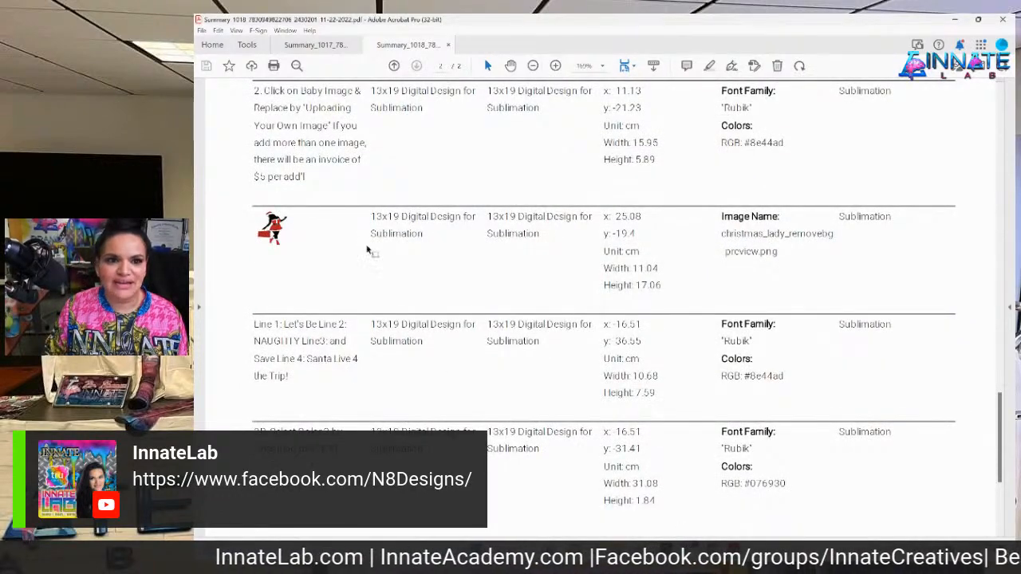
{"action": "scroll", "coordinate": [371, 251], "scroll_direction": "up", "scroll_amount": 9}
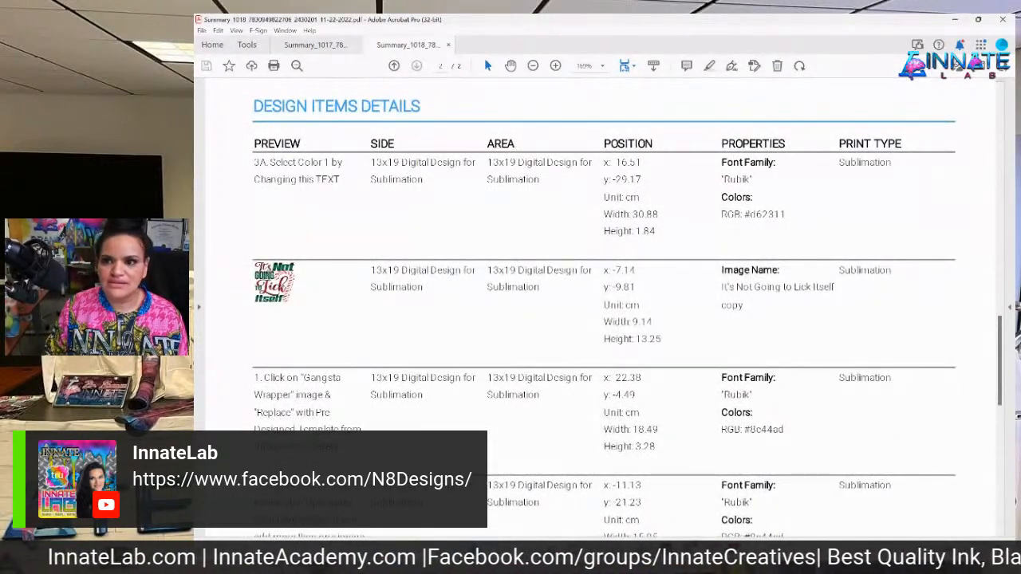
{"action": "left_click", "coordinate": [955, 20]}
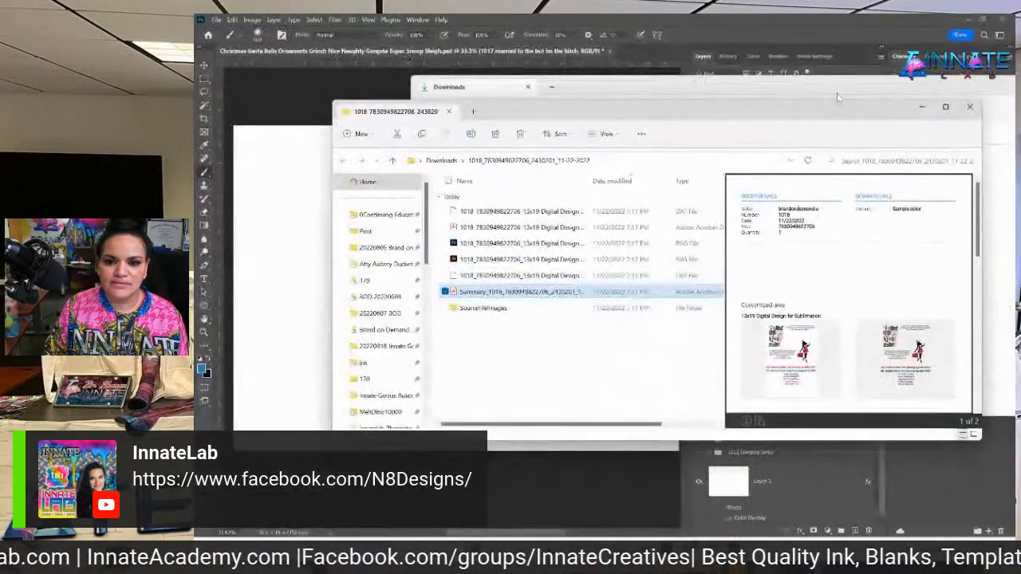
{"action": "left_click", "coordinate": [274, 96]}
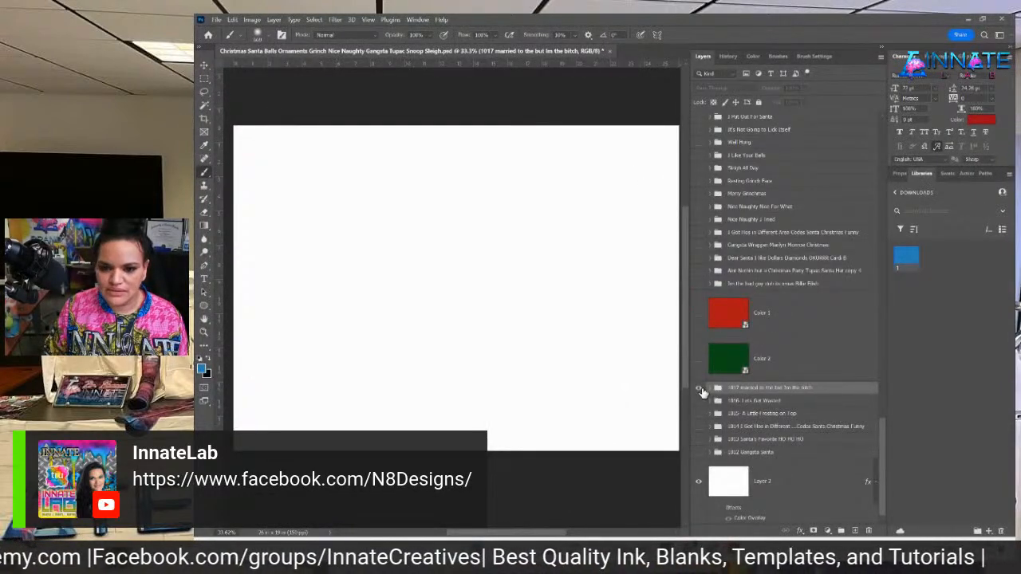
Duplicate the "A Little Frosting on Top" group above the other order groups, leaving only the expanded copy visible.
{"action": "left_click", "coordinate": [701, 389]}
{"action": "left_click", "coordinate": [701, 390]}
{"action": "left_click", "coordinate": [700, 414]}
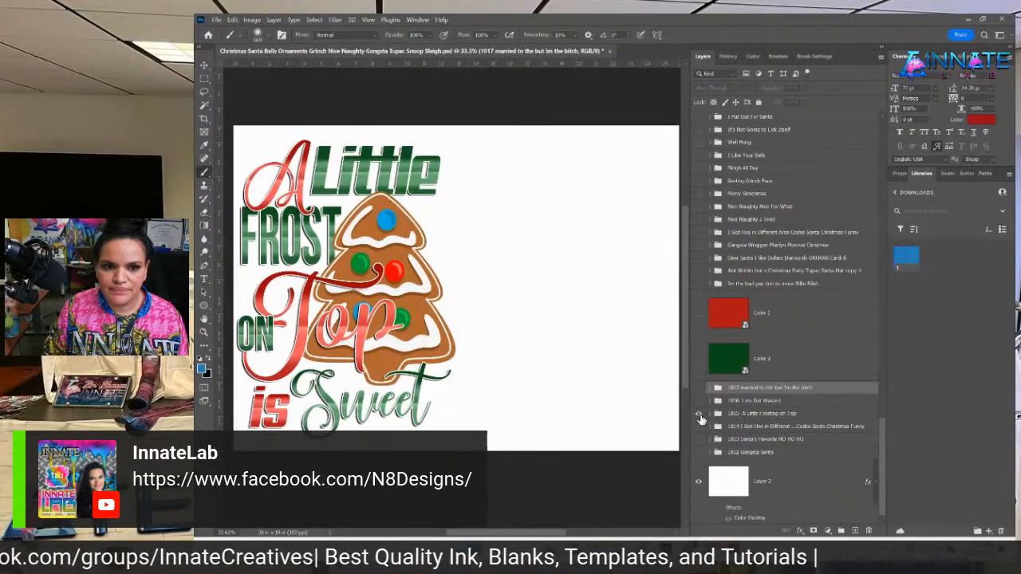
{"action": "left_click", "coordinate": [754, 414]}
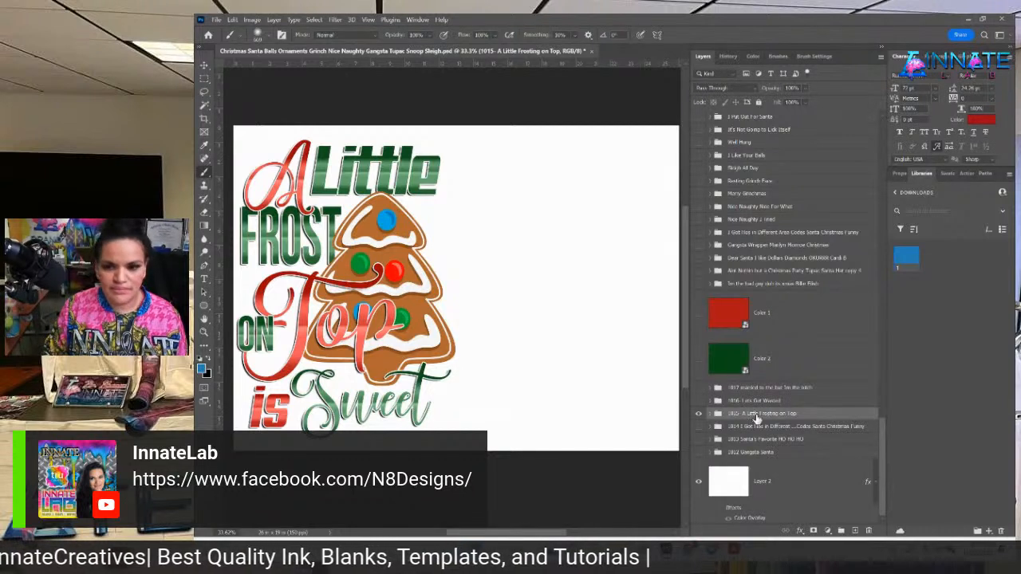
{"action": "left_click_drag", "start_coordinate": [756, 418], "coordinate": [758, 377]}
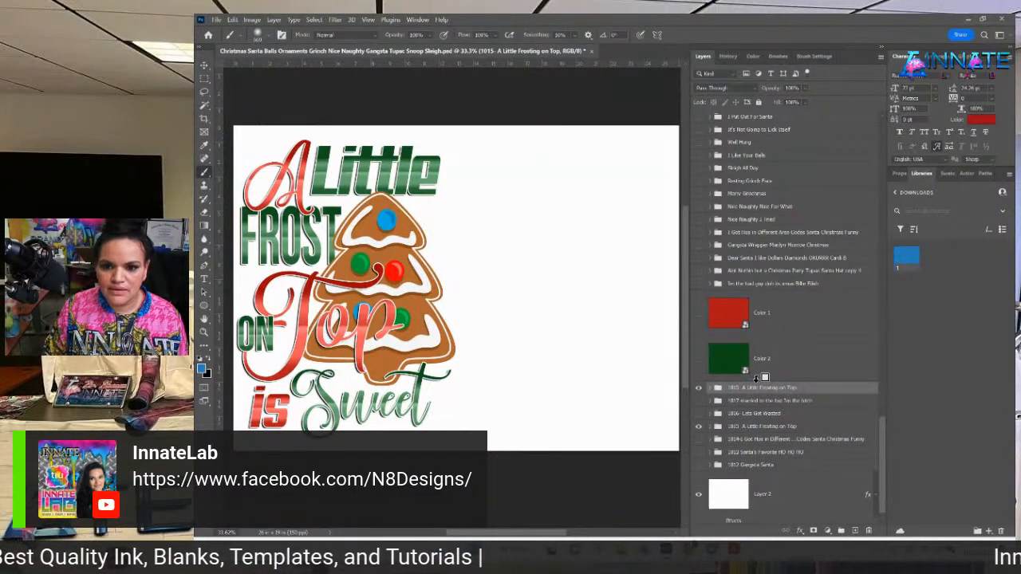
{"action": "left_click", "coordinate": [699, 427]}
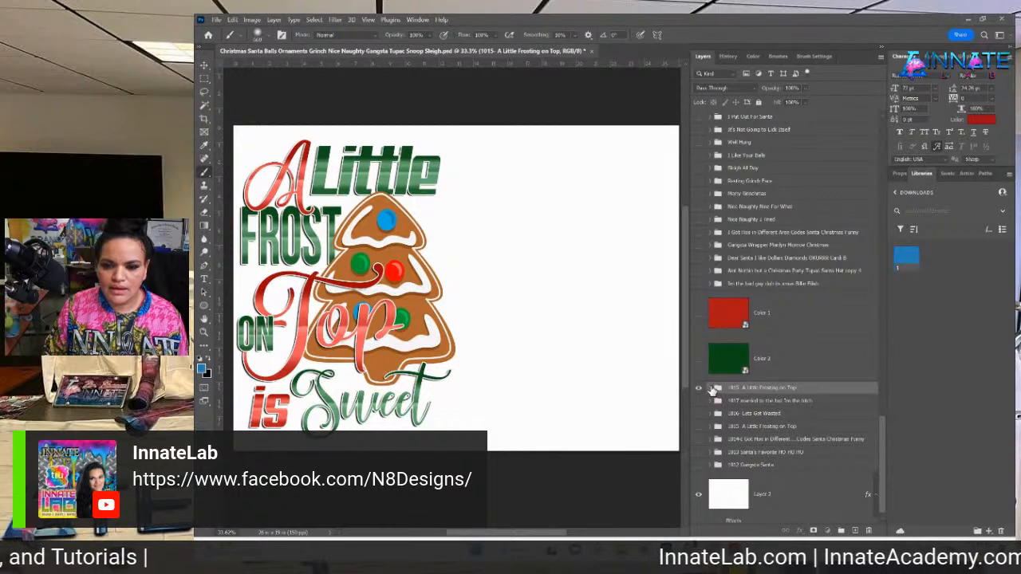
{"action": "left_click", "coordinate": [714, 389]}
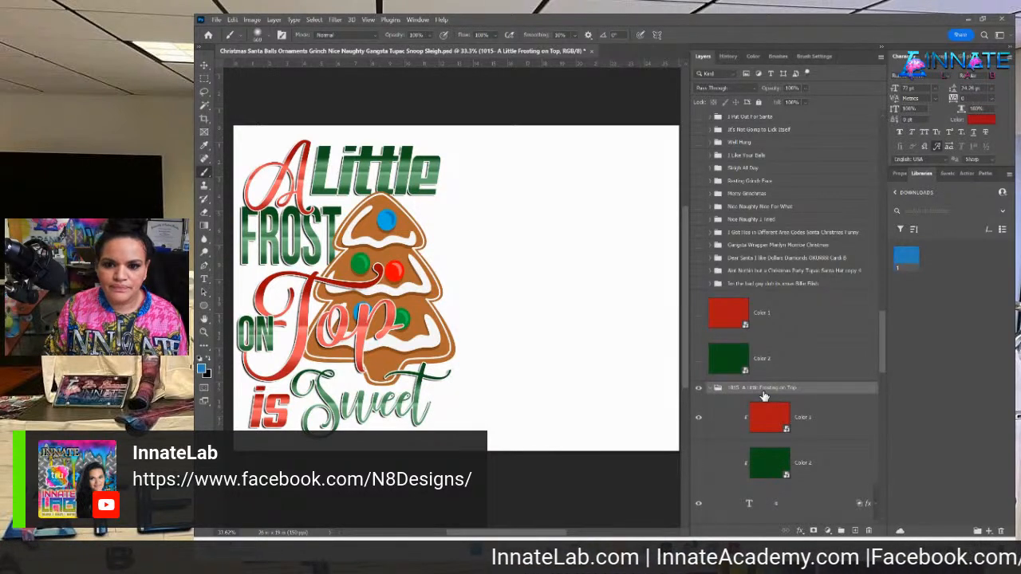
Rename the duplicated Frosting on Top group with the new order's number followed by "Lets get naught and save santa a trip".
{"action": "scroll", "coordinate": [738, 391], "scroll_direction": "down", "scroll_amount": 1}
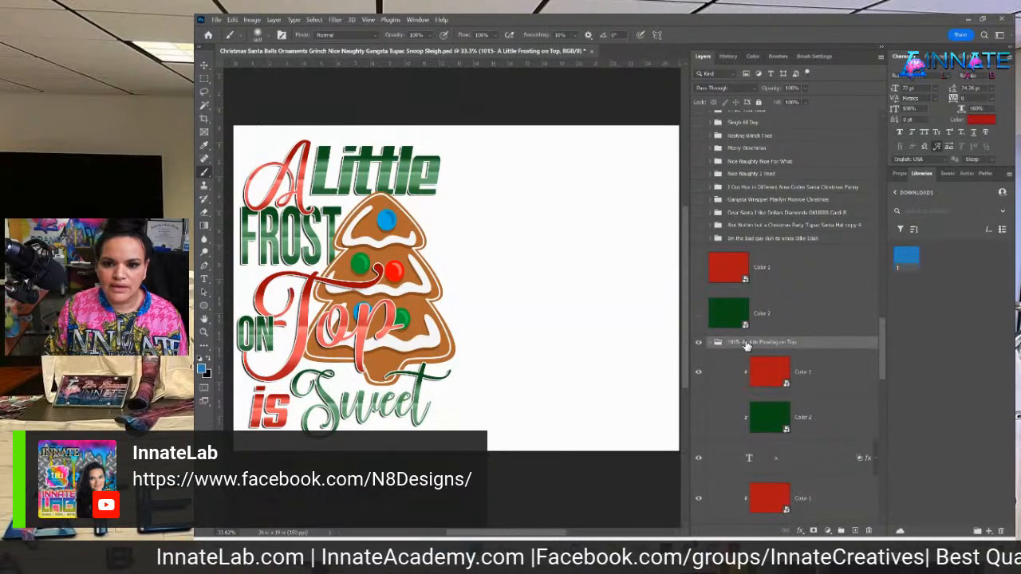
{"action": "double_click", "coordinate": [746, 343]}
{"action": "type", "text": "10"}
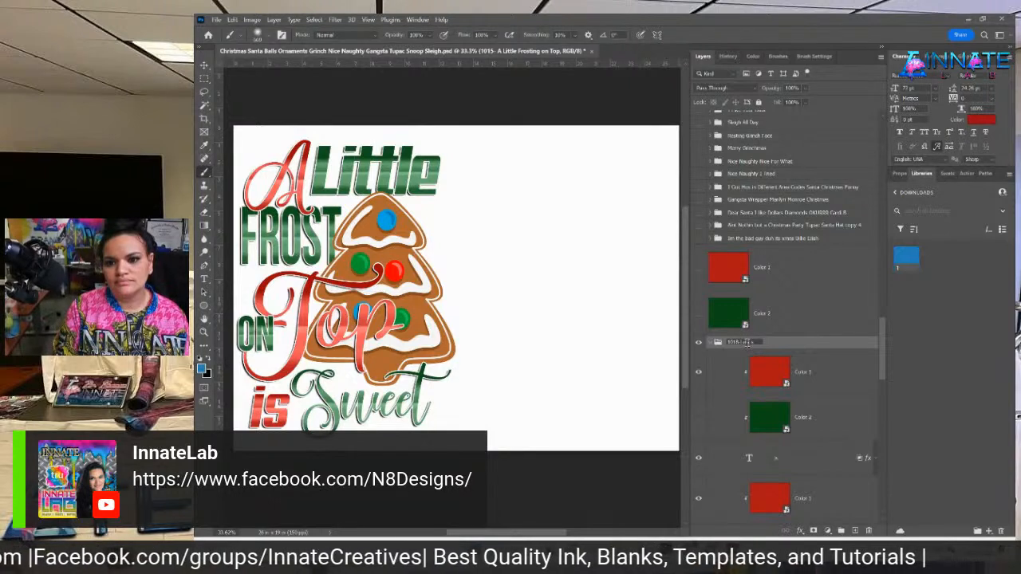
{"action": "type", "text": "18-Lets get"}
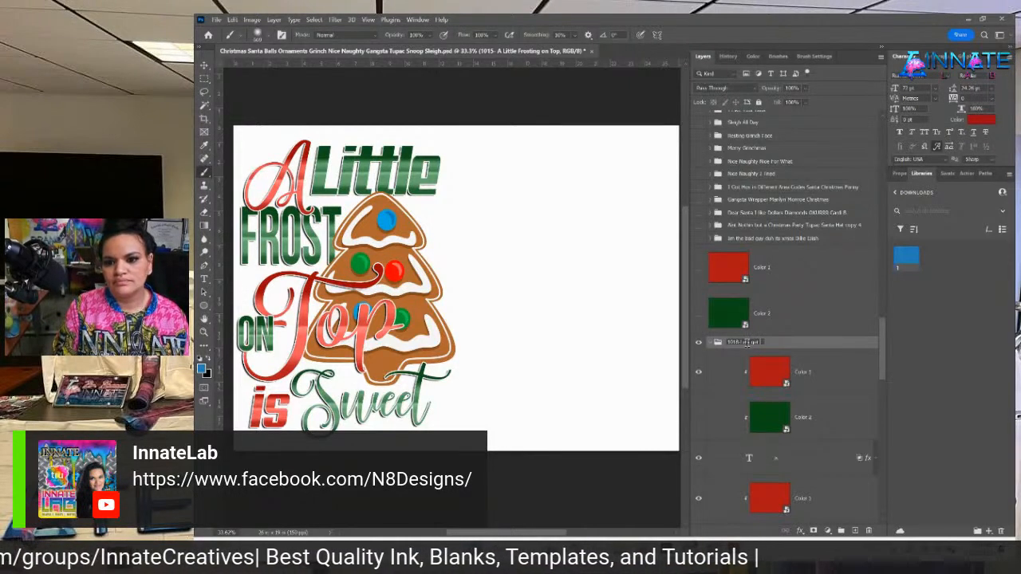
{"action": "type", "text": " nau"}
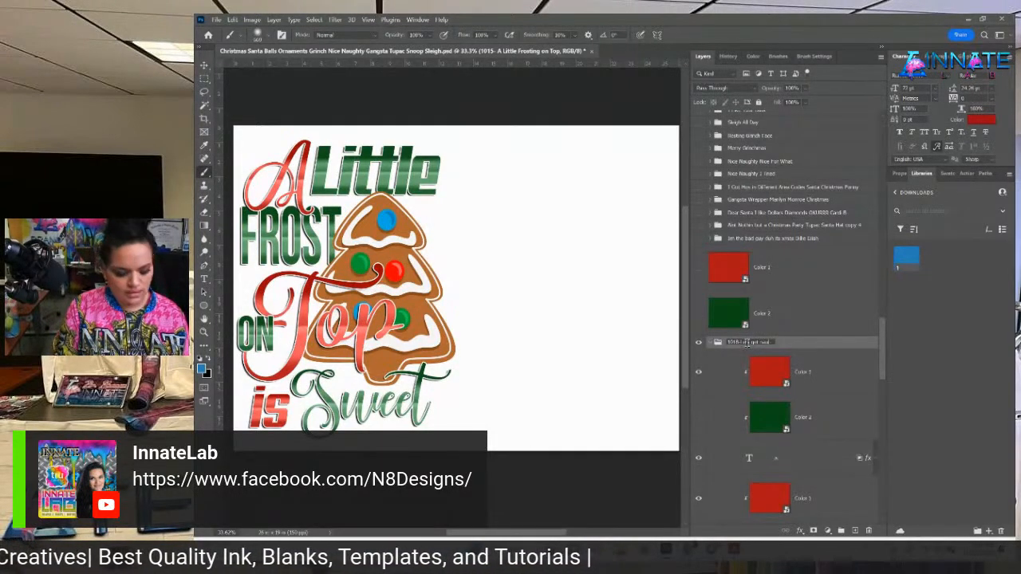
{"action": "type", "text": "ghty and ni"}
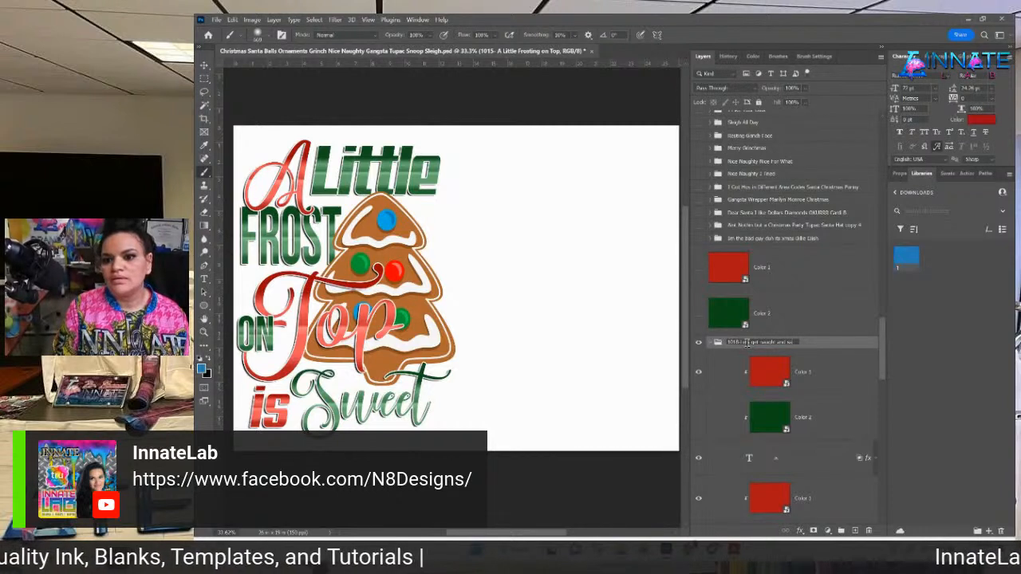
{"action": "type", "text": "d save santa a trip"}
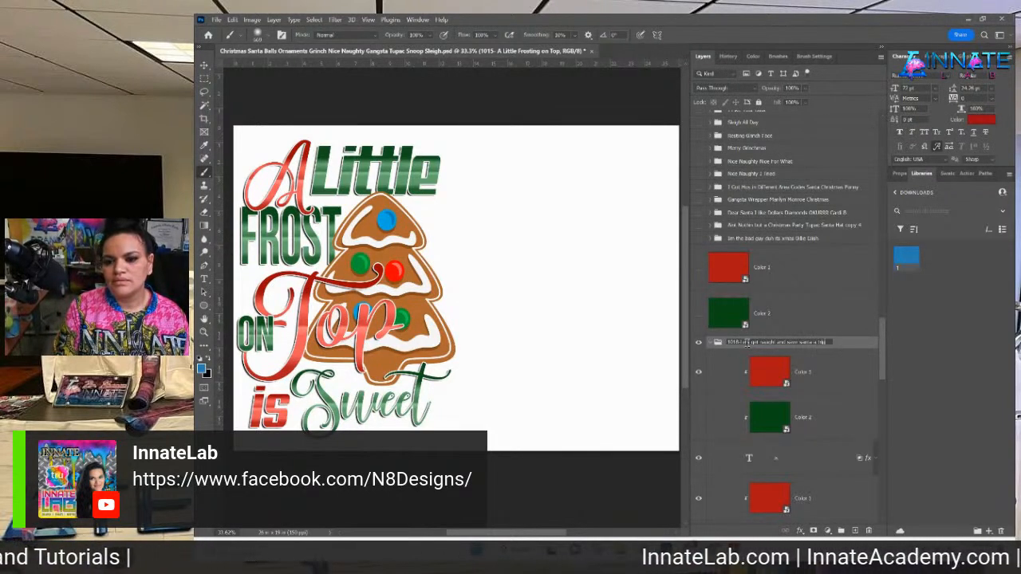
{"action": "key", "text": "Return"}
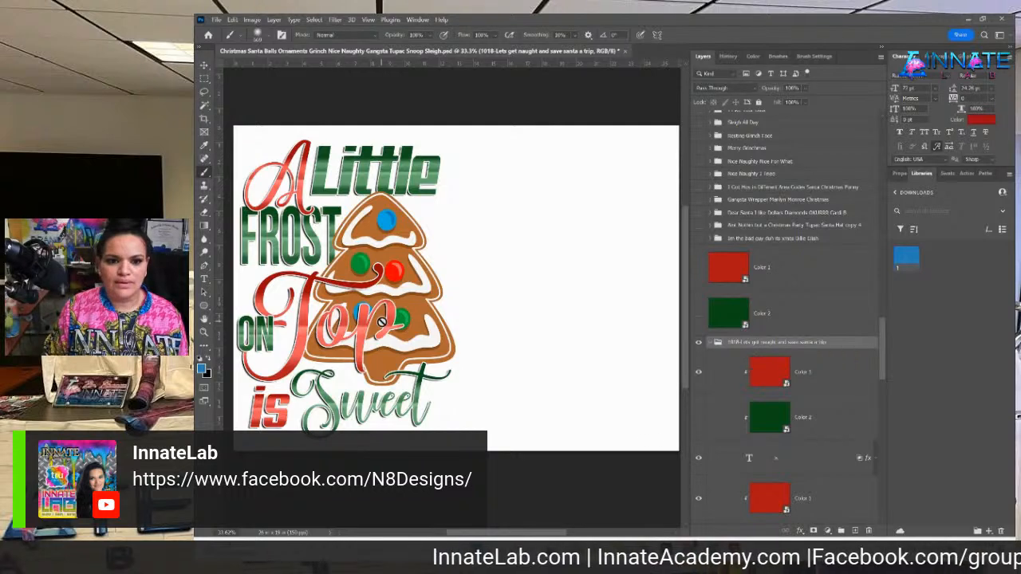
Switch to Acrobat, close the previous order's summary PDF, and copy the line 1 text "Let's Be" from the current summary.
{"action": "scroll", "coordinate": [382, 322], "scroll_direction": "down", "scroll_amount": 1}
{"action": "scroll", "coordinate": [829, 364], "scroll_direction": "down", "scroll_amount": 5}
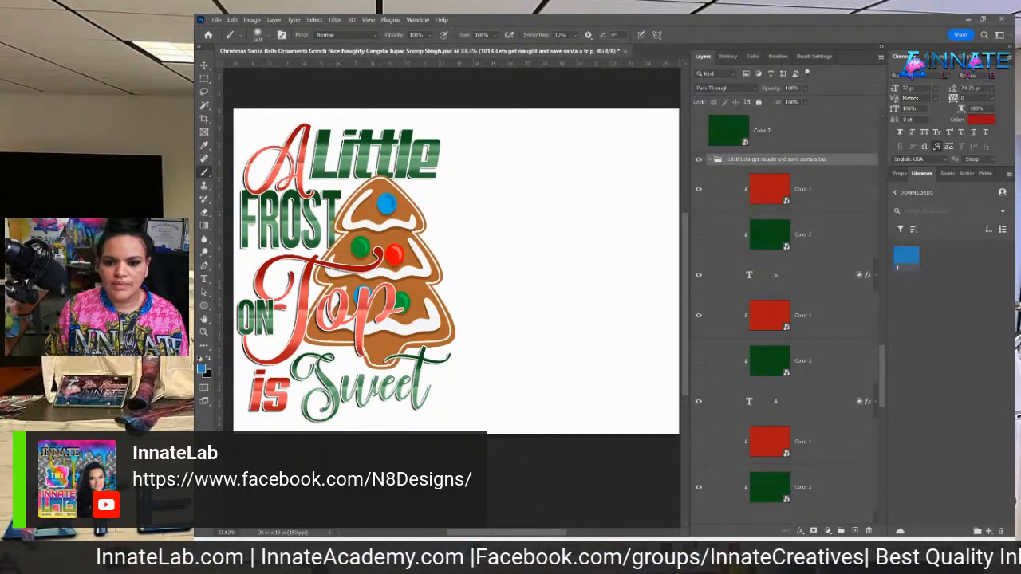
{"action": "mouse_move", "coordinate": [735, 552]}
{"action": "left_click", "coordinate": [760, 503]}
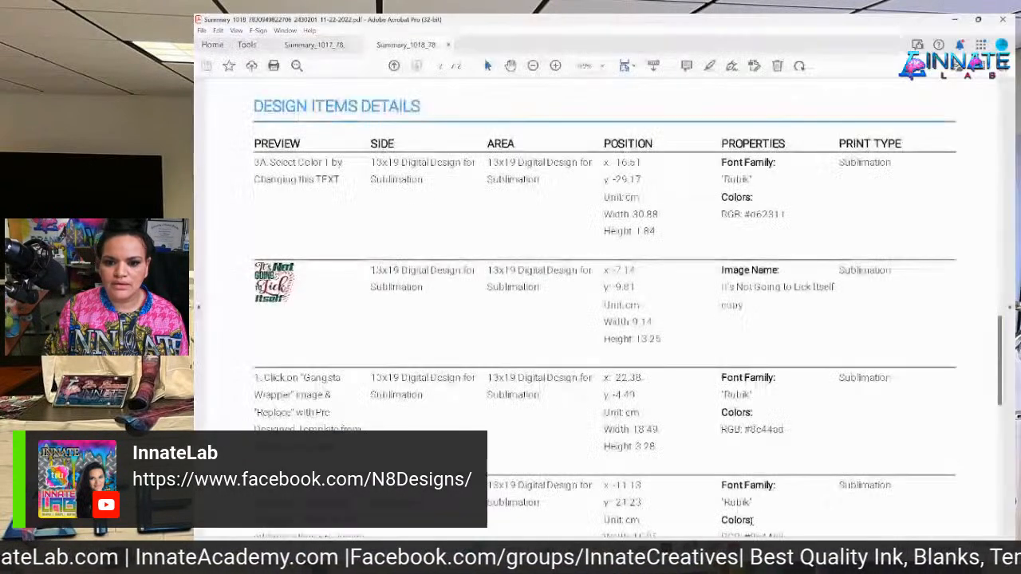
{"action": "left_click", "coordinate": [355, 44]}
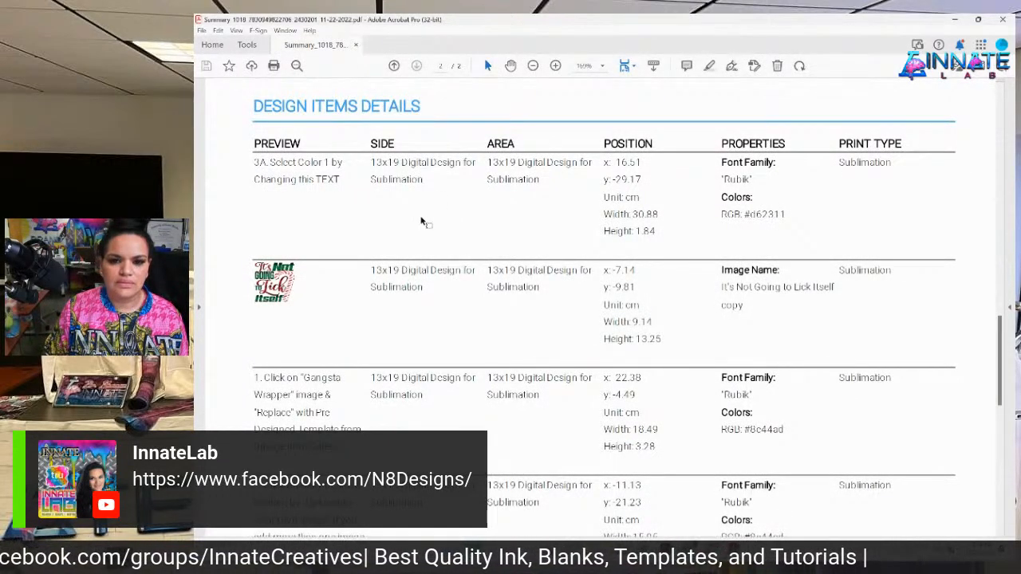
{"action": "scroll", "coordinate": [427, 227], "scroll_direction": "down", "scroll_amount": 4}
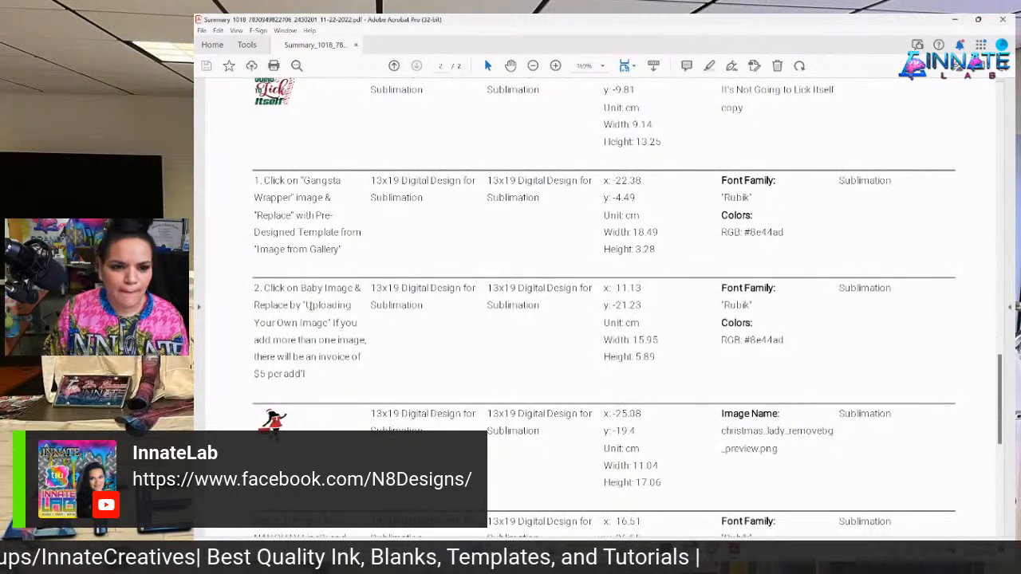
{"action": "scroll", "coordinate": [312, 312], "scroll_direction": "down", "scroll_amount": 3}
{"action": "scroll", "coordinate": [313, 312], "scroll_direction": "down", "scroll_amount": 2}
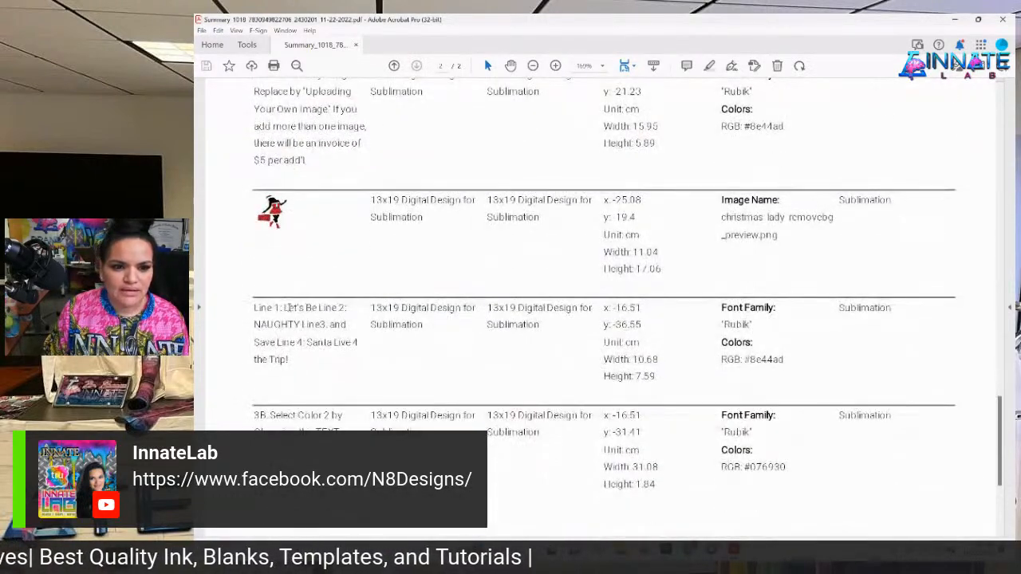
{"action": "left_click_drag", "start_coordinate": [290, 310], "coordinate": [317, 309]}
{"action": "key", "text": "ctrl+c"}
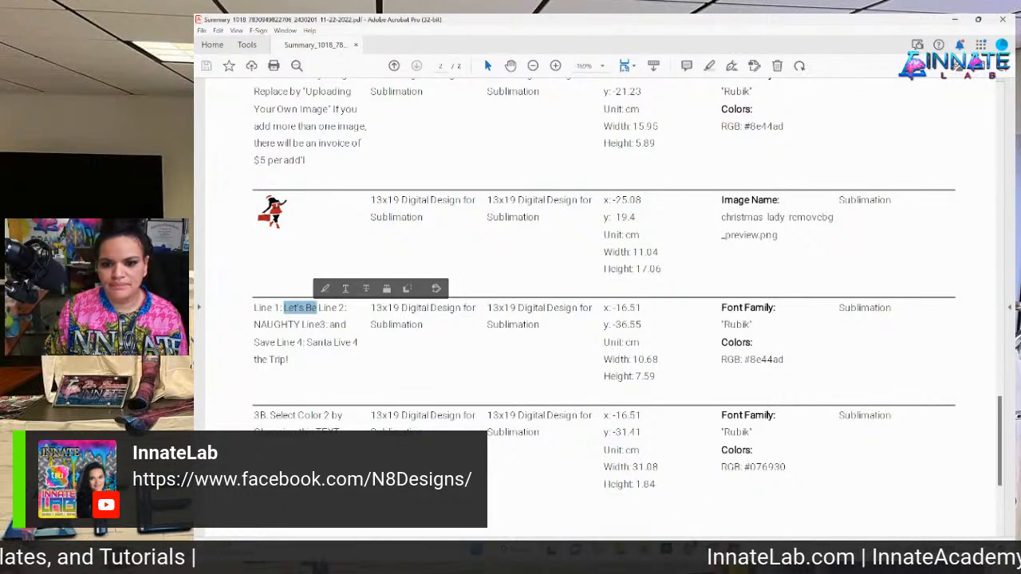
Return to Photoshop and replace the red script "A" text with the copied wording, keeping only "Let's".
{"action": "key", "text": "alt+Tab"}
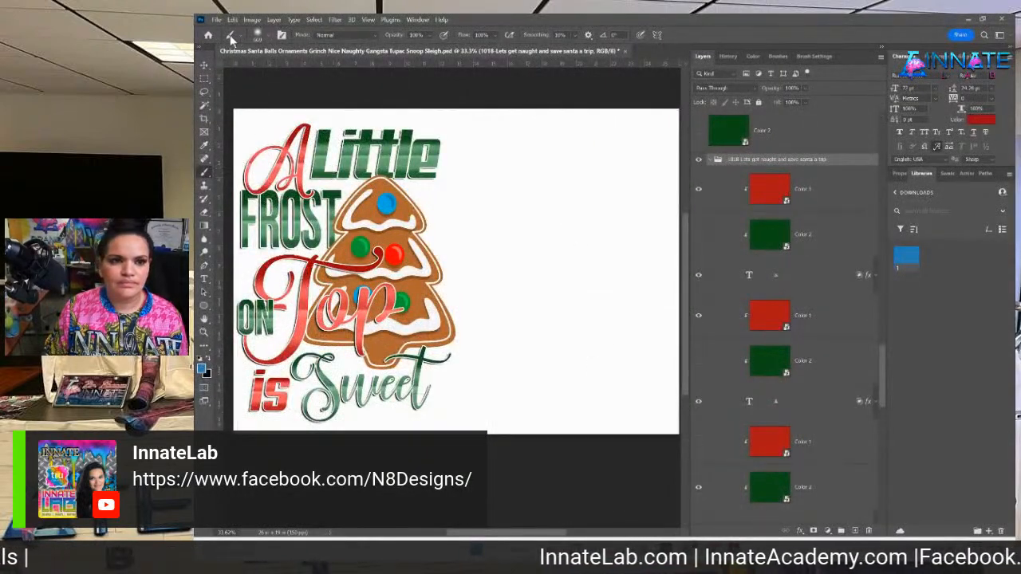
{"action": "left_click", "coordinate": [204, 65]}
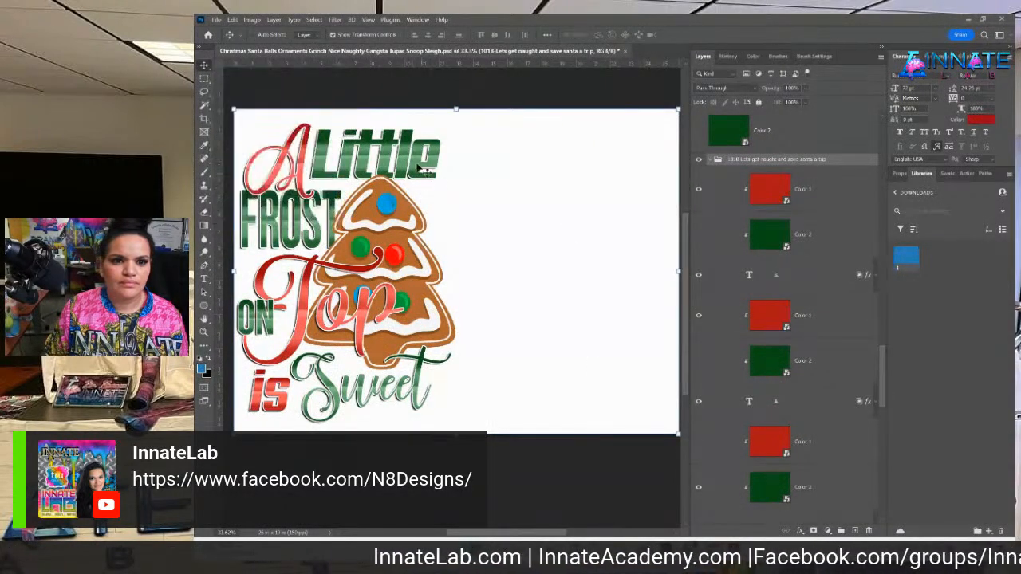
{"action": "right_click", "coordinate": [310, 177]}
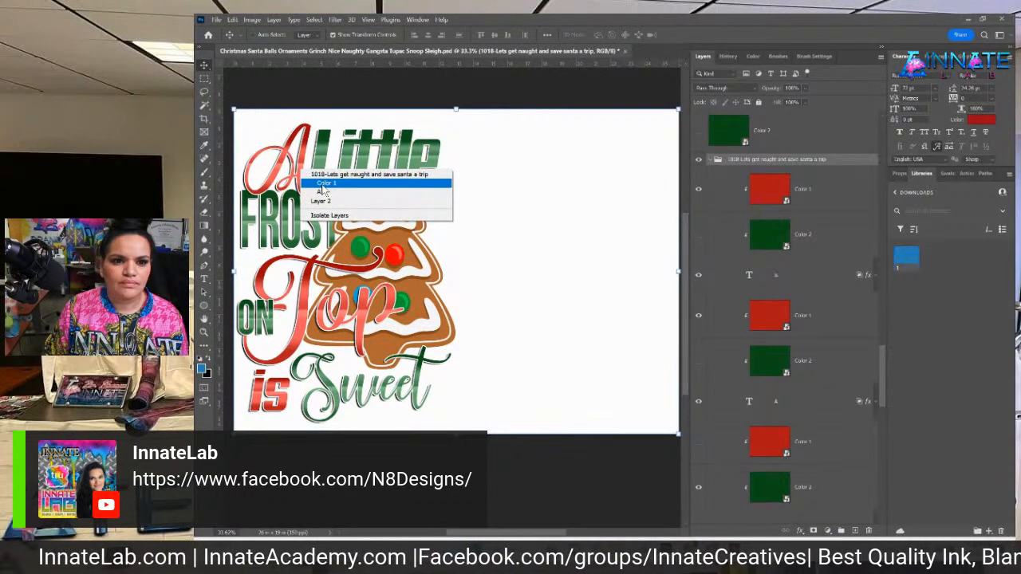
{"action": "left_click", "coordinate": [322, 192]}
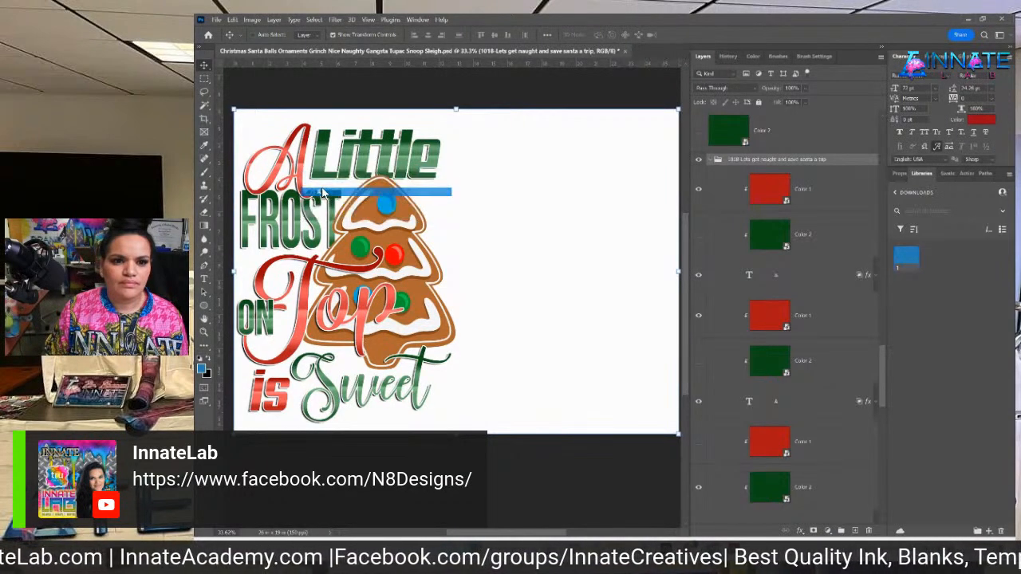
{"action": "double_click", "coordinate": [750, 405]}
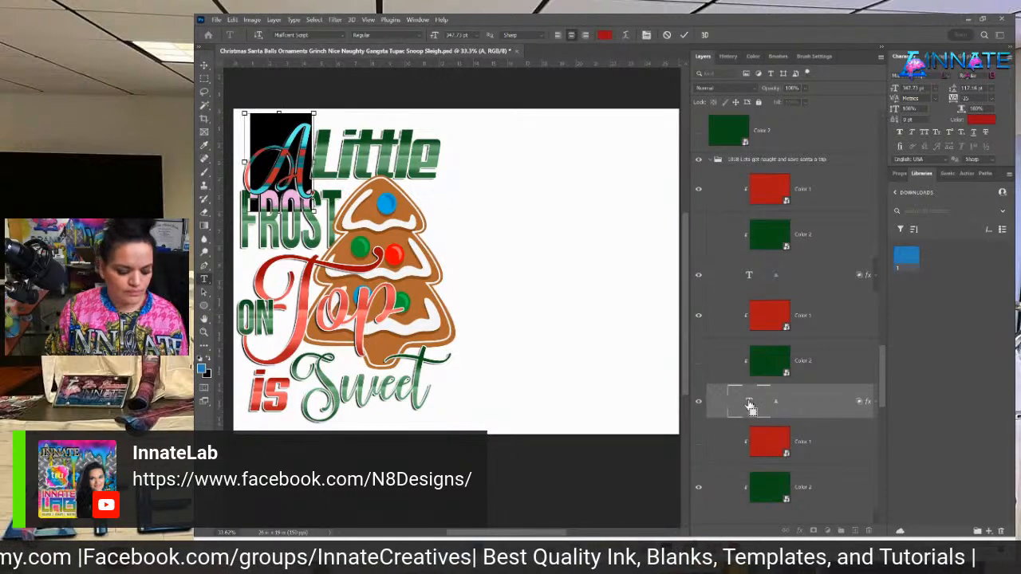
{"action": "key", "text": "ctrl+v"}
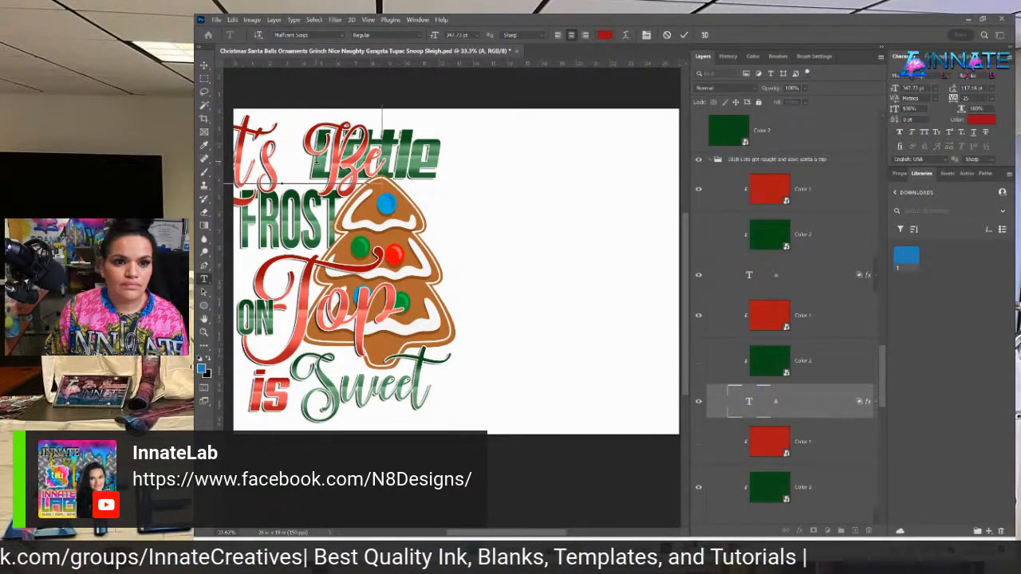
{"action": "left_click_drag", "start_coordinate": [316, 160], "coordinate": [441, 164]}
{"action": "key", "text": "BackSpace"}
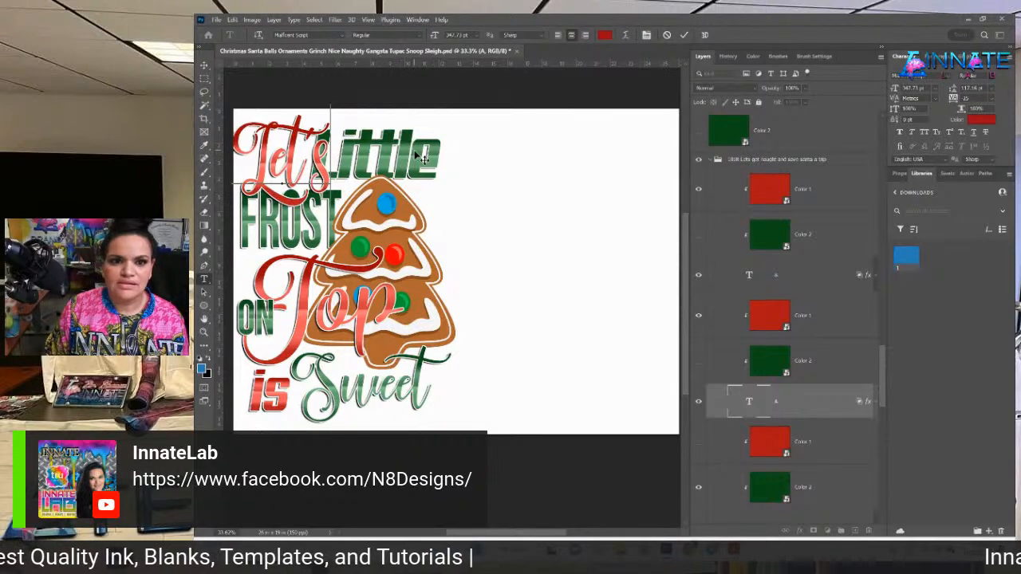
{"action": "right_click", "coordinate": [409, 154]}
{"action": "key", "text": "Escape"}
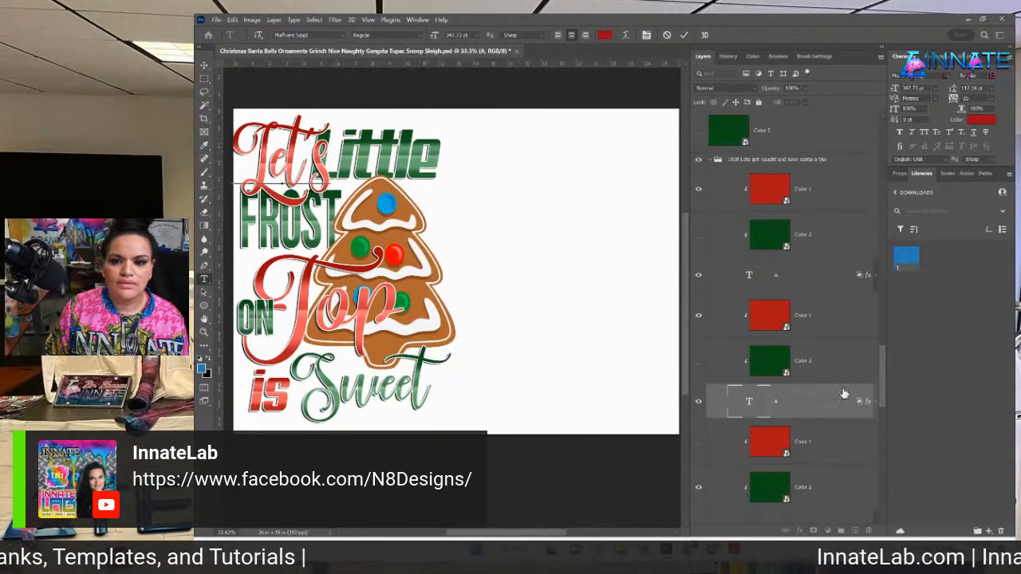
Replace the green "Little" text with the copied wording, keeping only "Be".
{"action": "scroll", "coordinate": [822, 431], "scroll_direction": "down", "scroll_amount": 6}
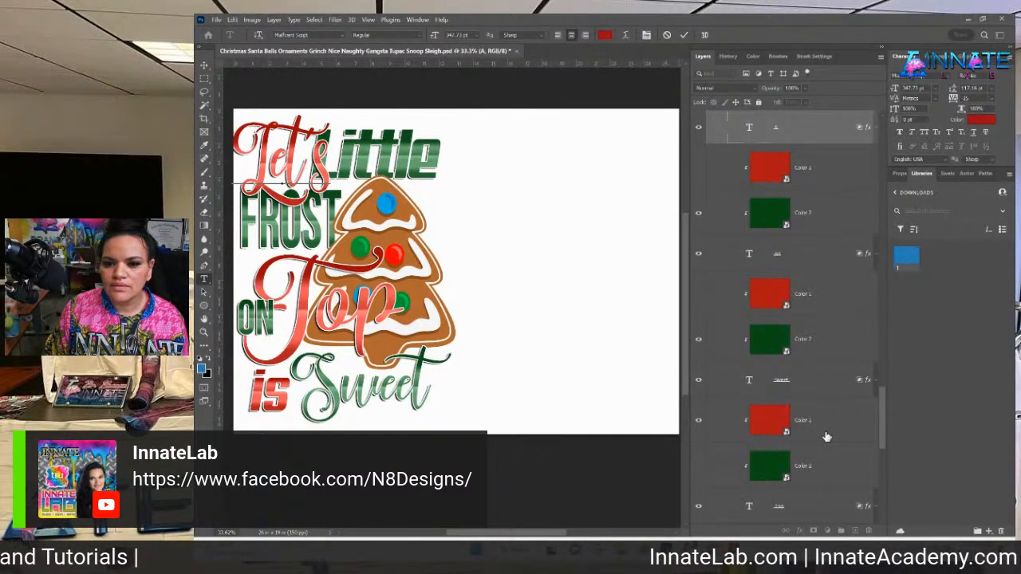
{"action": "scroll", "coordinate": [826, 435], "scroll_direction": "up", "scroll_amount": 7}
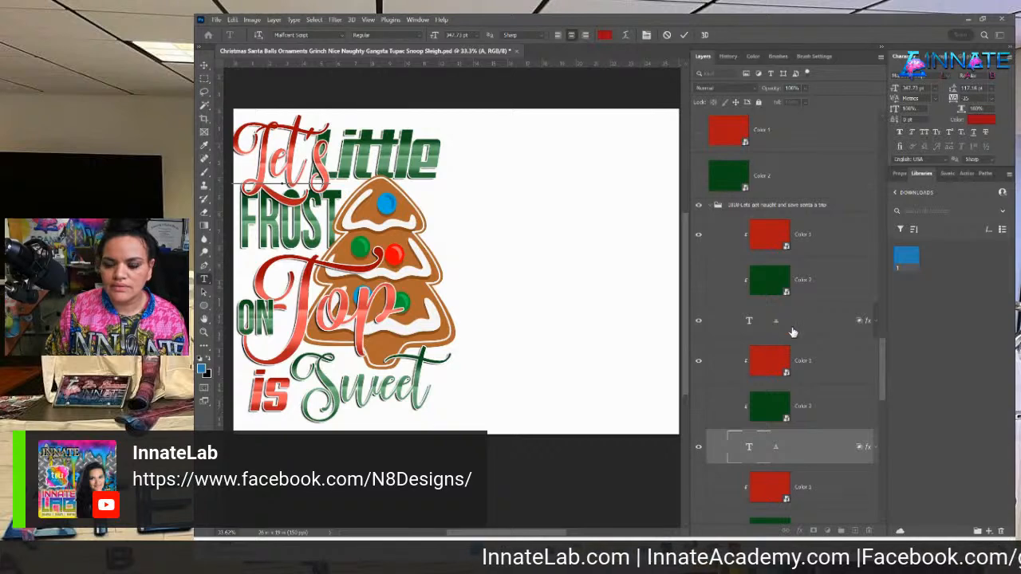
{"action": "scroll", "coordinate": [800, 343], "scroll_direction": "down", "scroll_amount": 4}
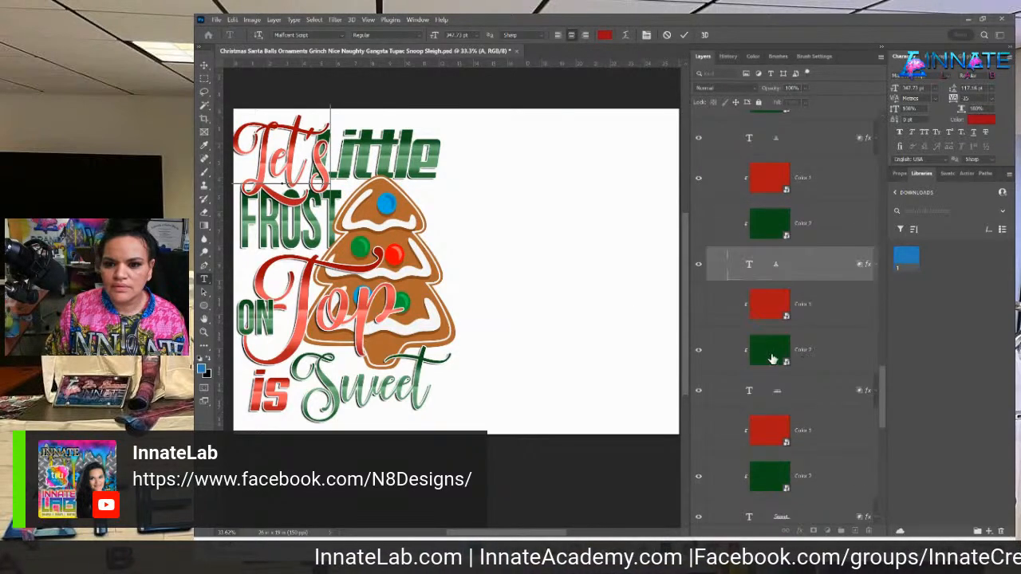
{"action": "scroll", "coordinate": [809, 379], "scroll_direction": "down", "scroll_amount": 8}
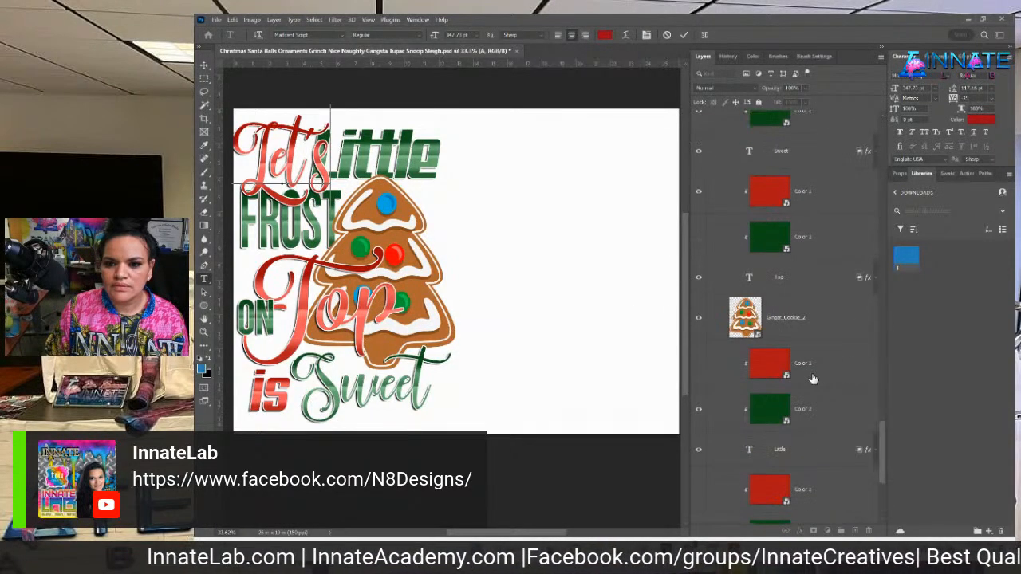
{"action": "scroll", "coordinate": [813, 379], "scroll_direction": "down", "scroll_amount": 2}
{"action": "left_click", "coordinate": [746, 363]}
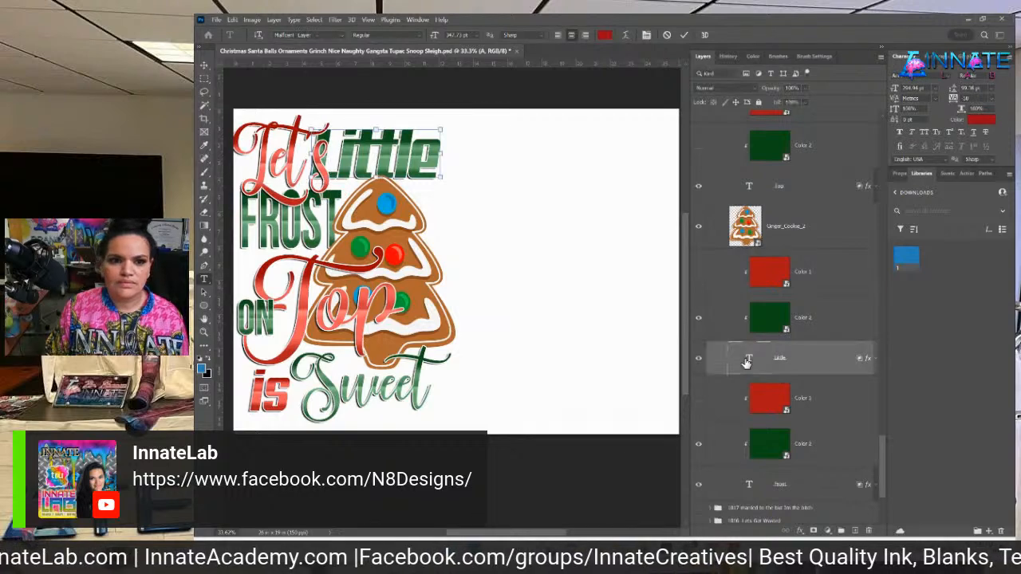
{"action": "double_click", "coordinate": [749, 358]}
{"action": "type", "text": "Let's Be"}
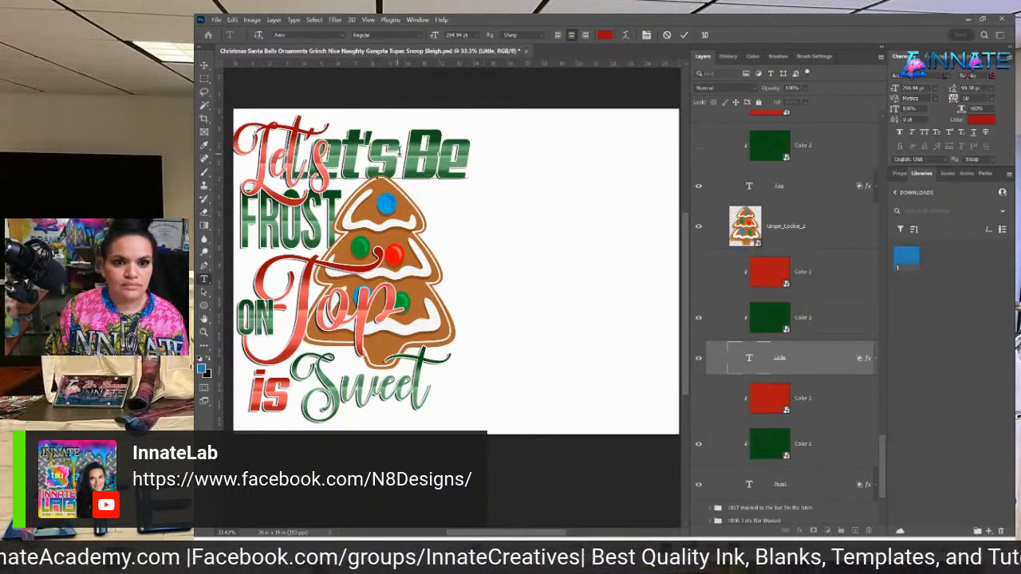
{"action": "left_click_drag", "start_coordinate": [400, 150], "coordinate": [241, 153]}
{"action": "key", "text": "BackSpace"}
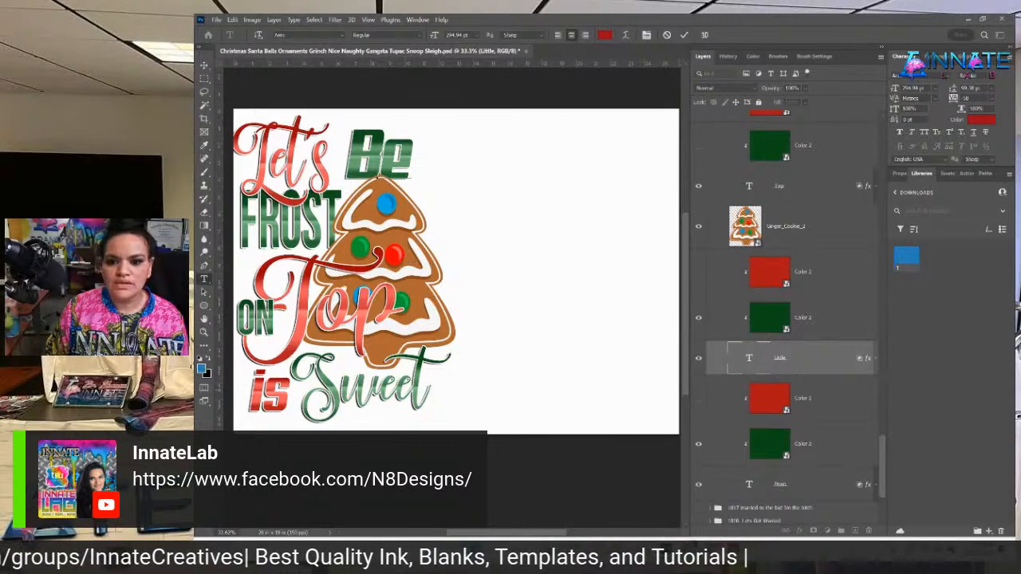
Switch to the order summary PDF in Acrobat and copy the line 2 word "NAUGHTY".
{"action": "left_click", "coordinate": [733, 549]}
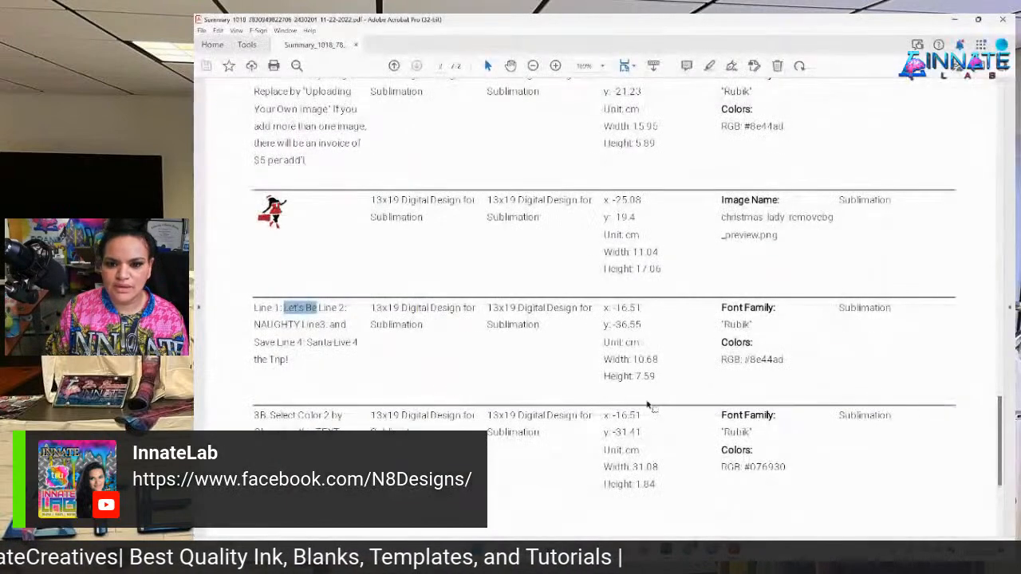
{"action": "double_click", "coordinate": [269, 324]}
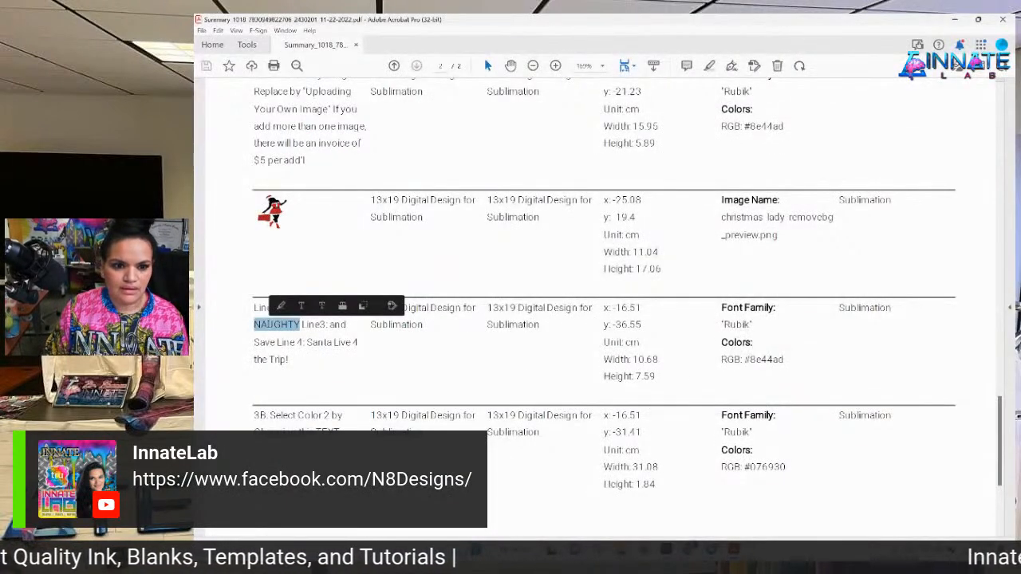
{"action": "double_click", "coordinate": [269, 324]}
{"action": "left_click", "coordinate": [268, 328]}
{"action": "left_click_drag", "start_coordinate": [254, 324], "coordinate": [300, 324]}
{"action": "key", "text": "ctrl+c"}
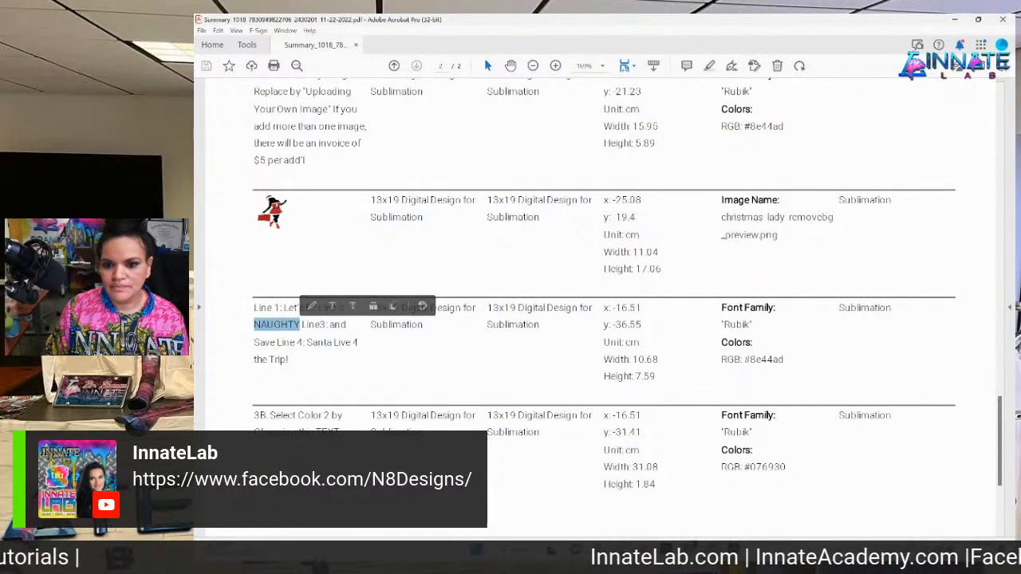
Return to Photoshop and replace the green "FROST" text with the copied word "NAUGHTY".
{"action": "key", "text": "alt+Tab"}
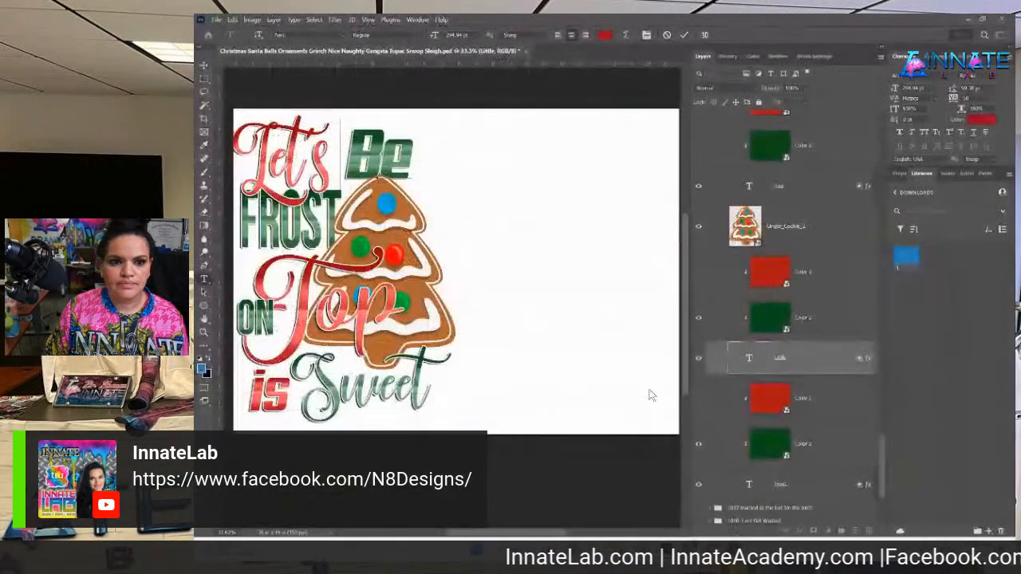
{"action": "right_click", "coordinate": [317, 232]}
{"action": "left_click", "coordinate": [280, 232]}
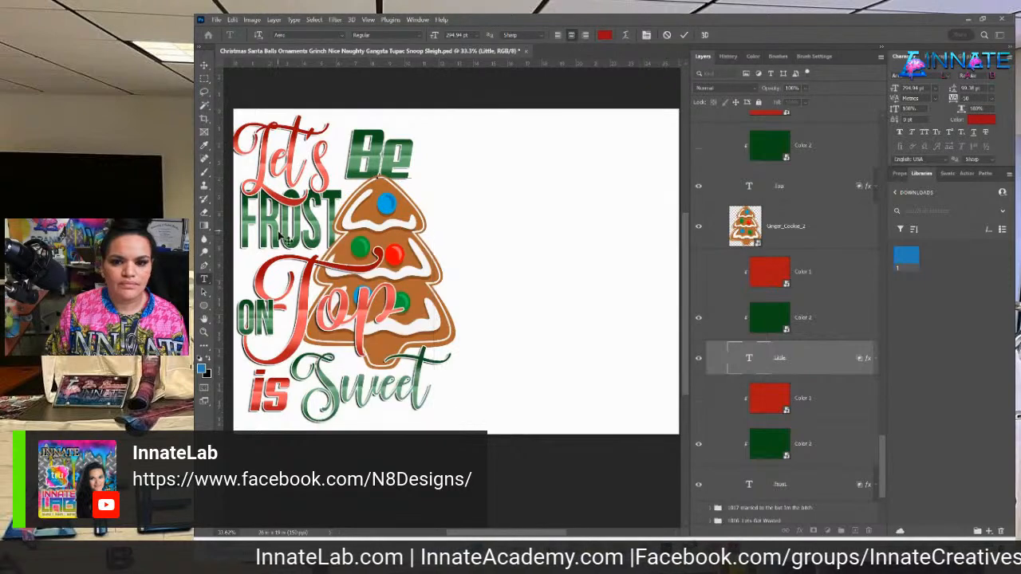
{"action": "scroll", "coordinate": [793, 374], "scroll_direction": "down", "scroll_amount": 3}
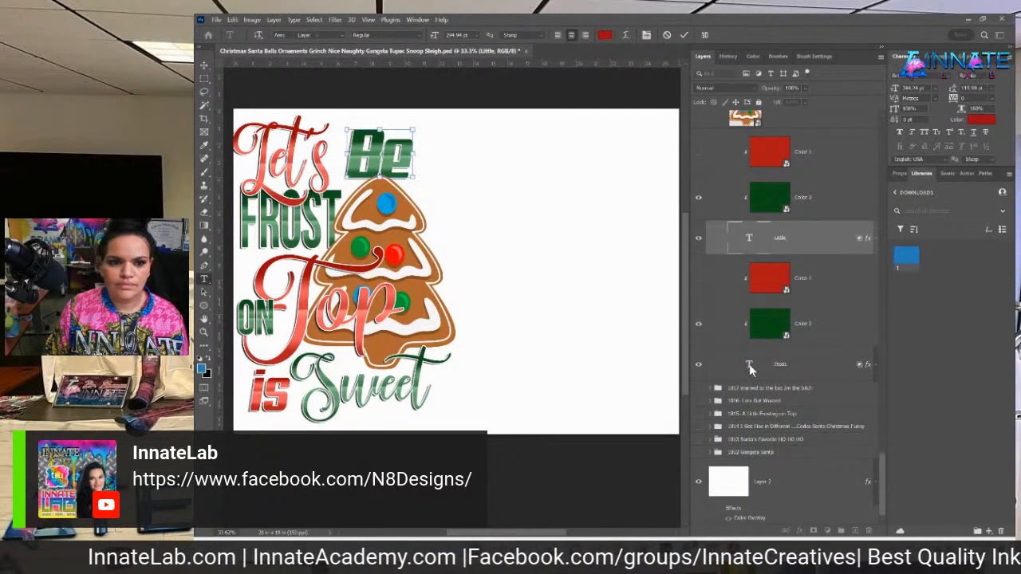
{"action": "left_click", "coordinate": [749, 363]}
{"action": "double_click", "coordinate": [749, 363]}
{"action": "key", "text": "ctrl+v"}
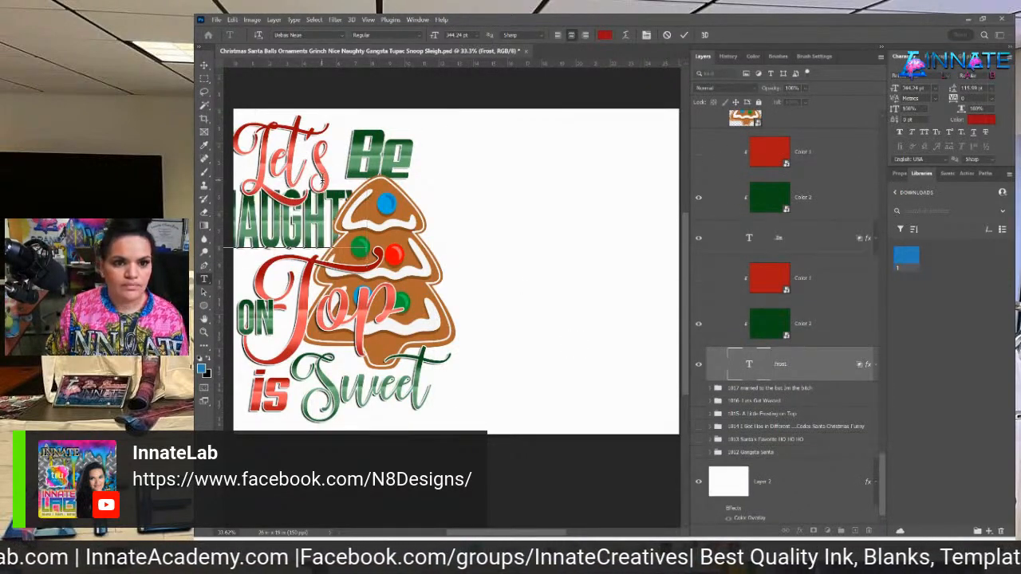
Finish the green "NAUGHTY" text edit and move the word right so it starts inside the canvas's left edge.
{"action": "left_click", "coordinate": [204, 66]}
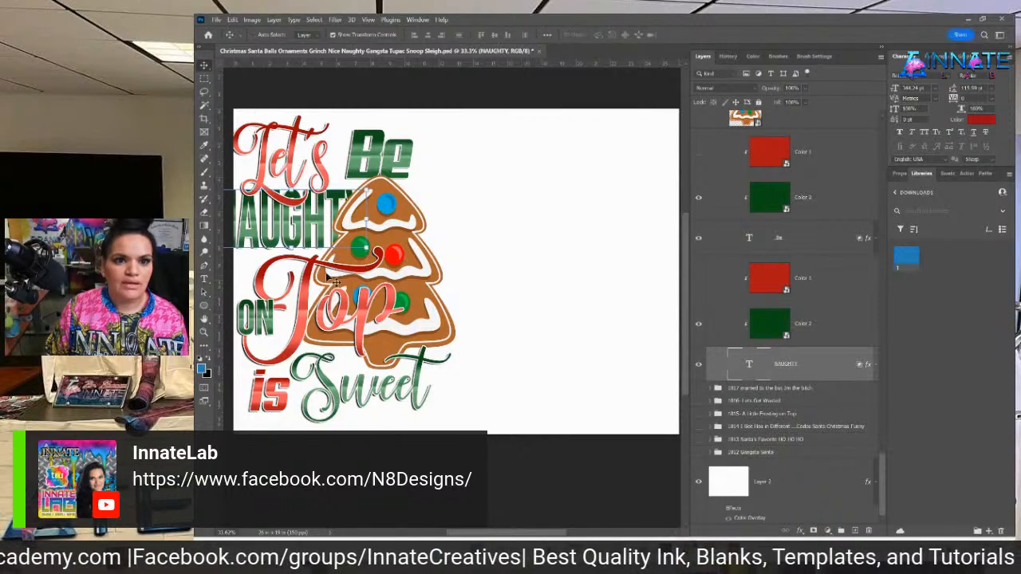
{"action": "left_click_drag", "start_coordinate": [323, 240], "coordinate": [348, 232]}
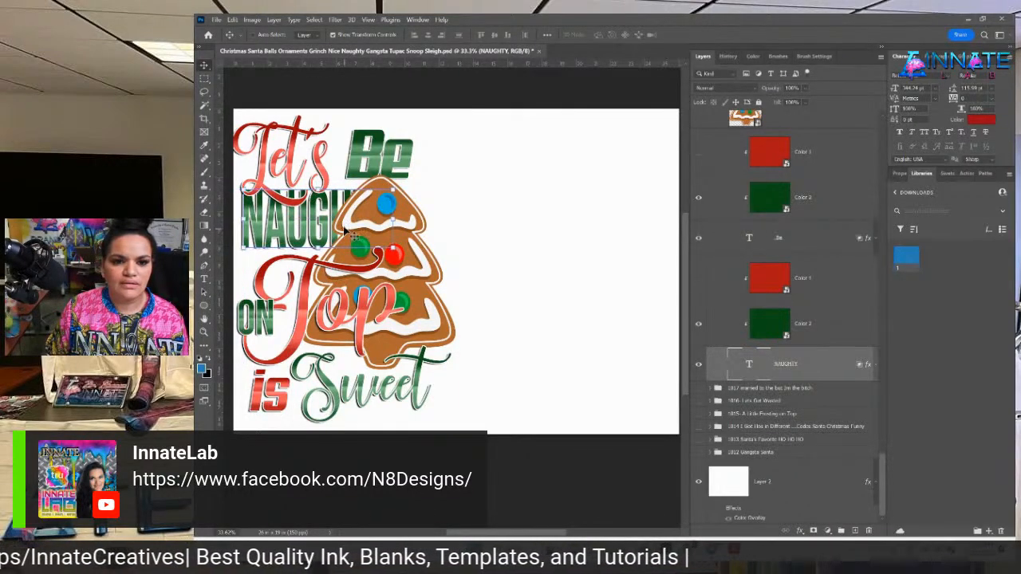
Switch to the order summary PDF in Acrobat and select the line 3 word "and".
{"action": "mouse_move", "coordinate": [734, 549]}
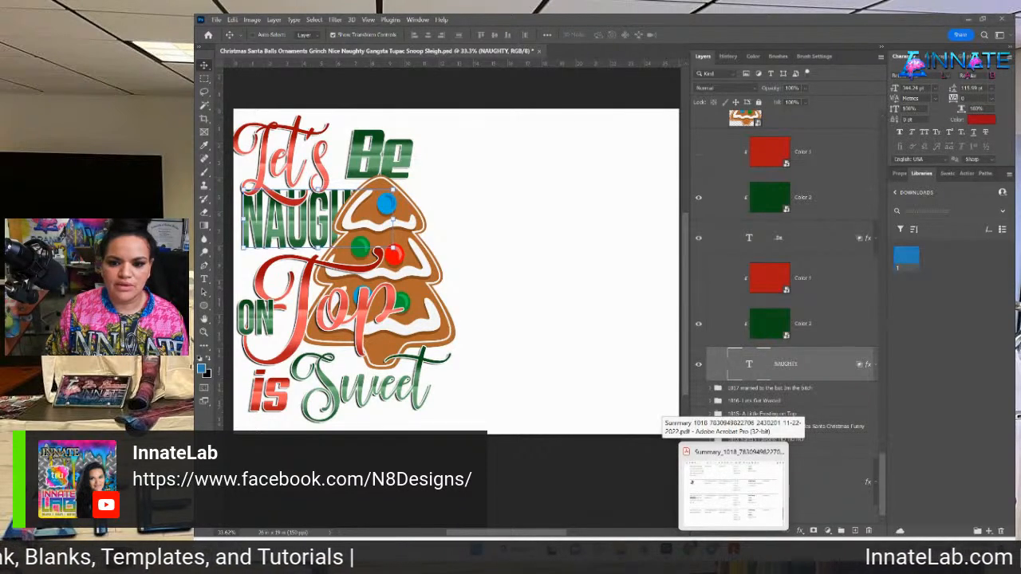
{"action": "left_click", "coordinate": [731, 511]}
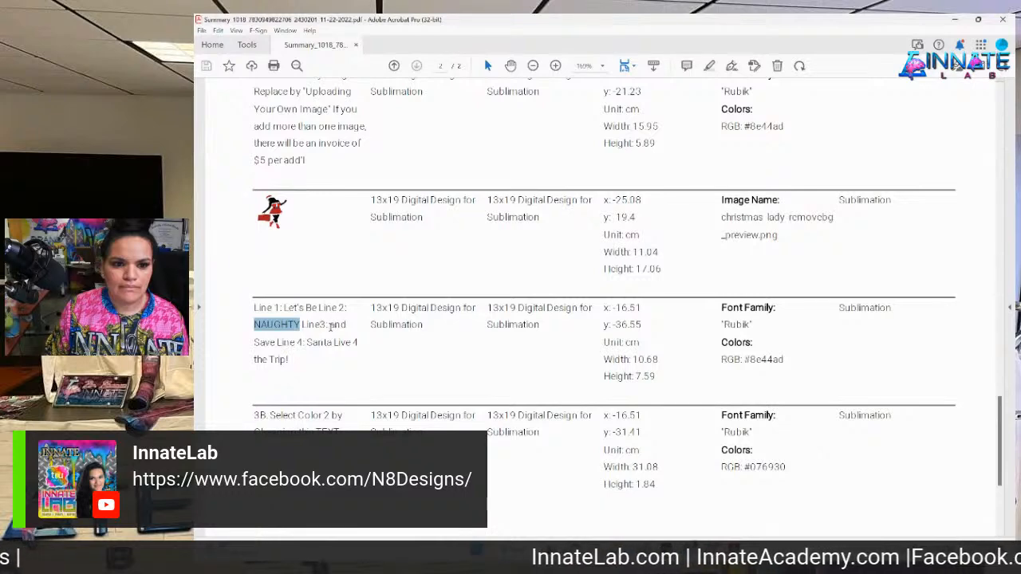
{"action": "left_click_drag", "start_coordinate": [330, 327], "coordinate": [345, 325]}
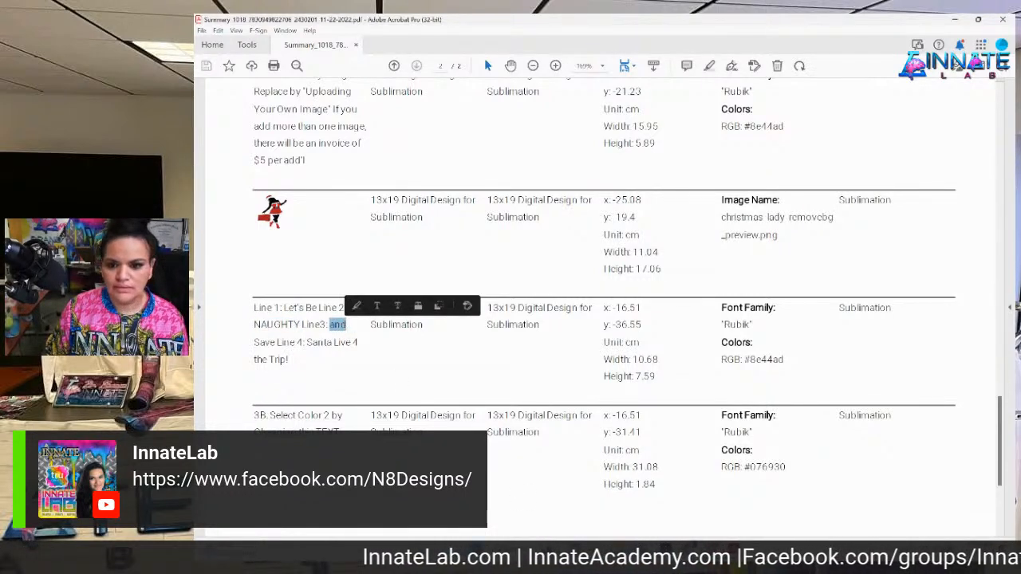
Return to Photoshop, replace the green "ON" text with "AND", and move it fully inside the canvas's left edge.
{"action": "key", "text": "alt+Tab"}
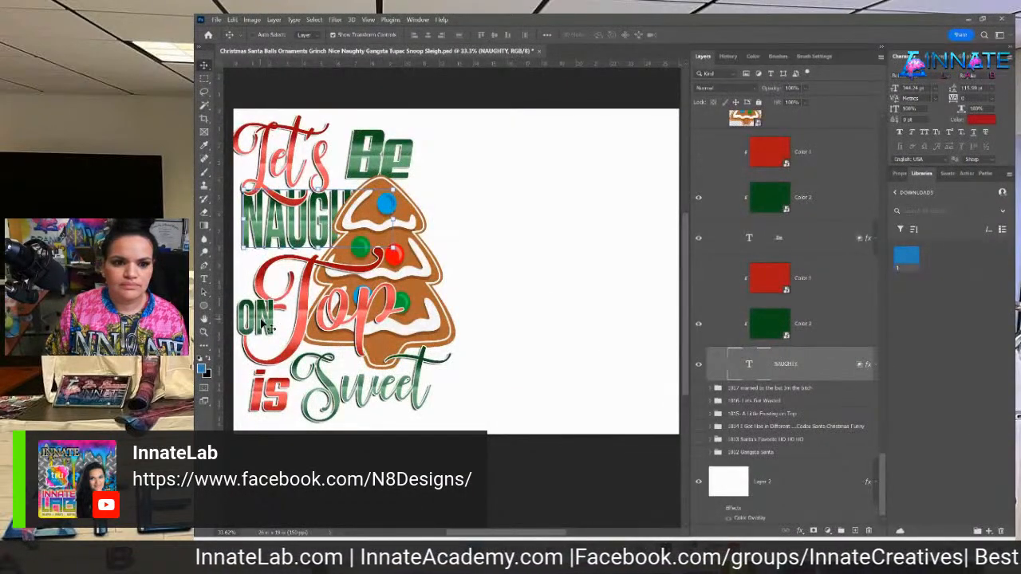
{"action": "right_click", "coordinate": [261, 320]}
{"action": "left_click", "coordinate": [270, 345]}
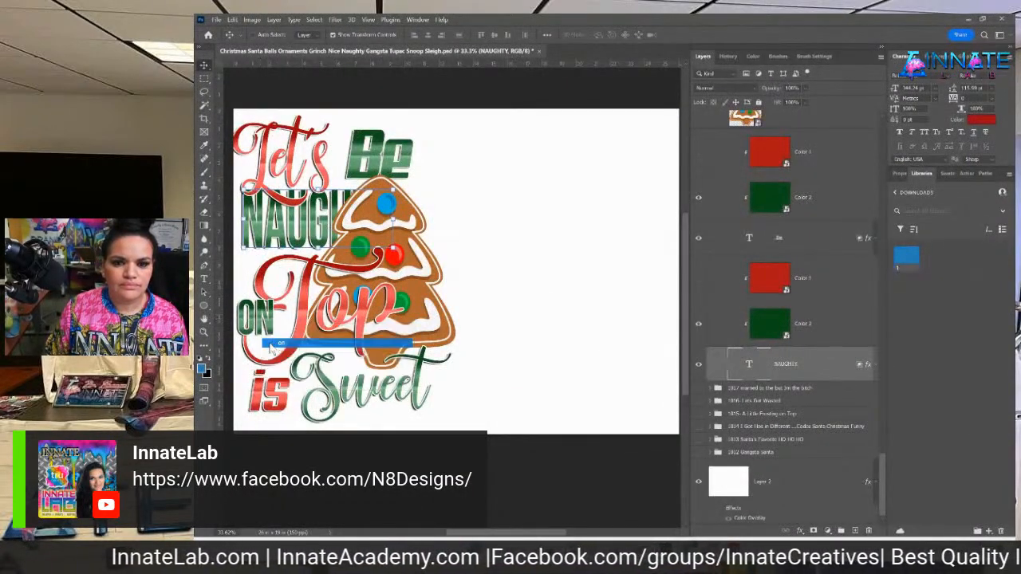
{"action": "double_click", "coordinate": [748, 132]}
{"action": "type", "text": "AND"}
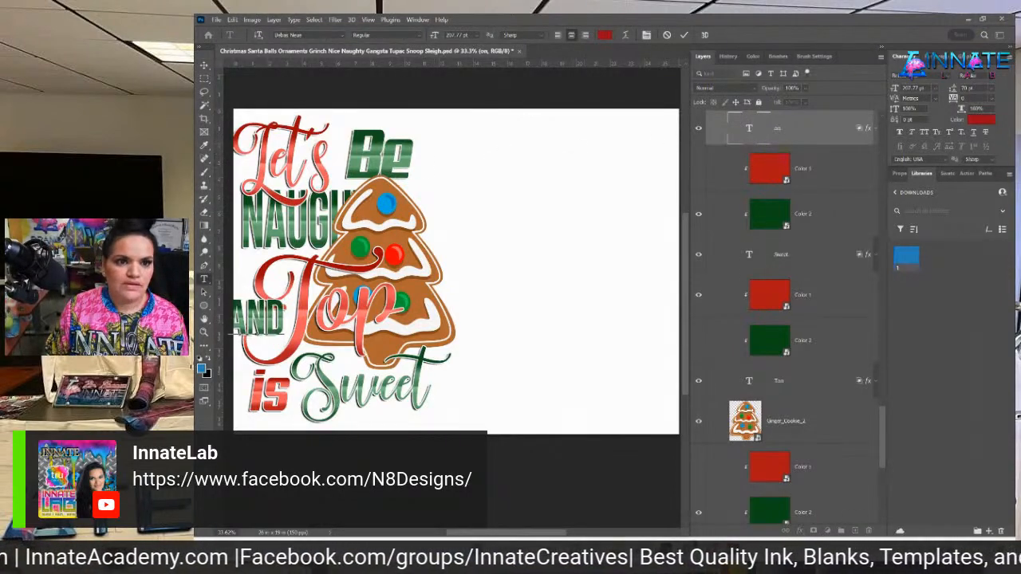
{"action": "left_click", "coordinate": [204, 65]}
{"action": "left_click_drag", "start_coordinate": [249, 329], "coordinate": [280, 304]}
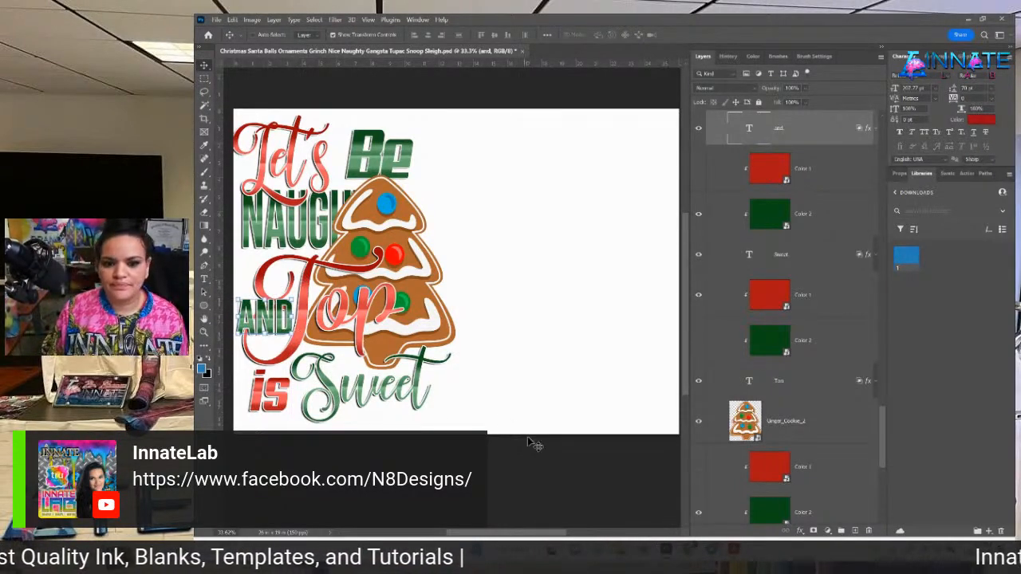
Replace the red script "Top" text with "Save".
{"action": "right_click", "coordinate": [307, 327]}
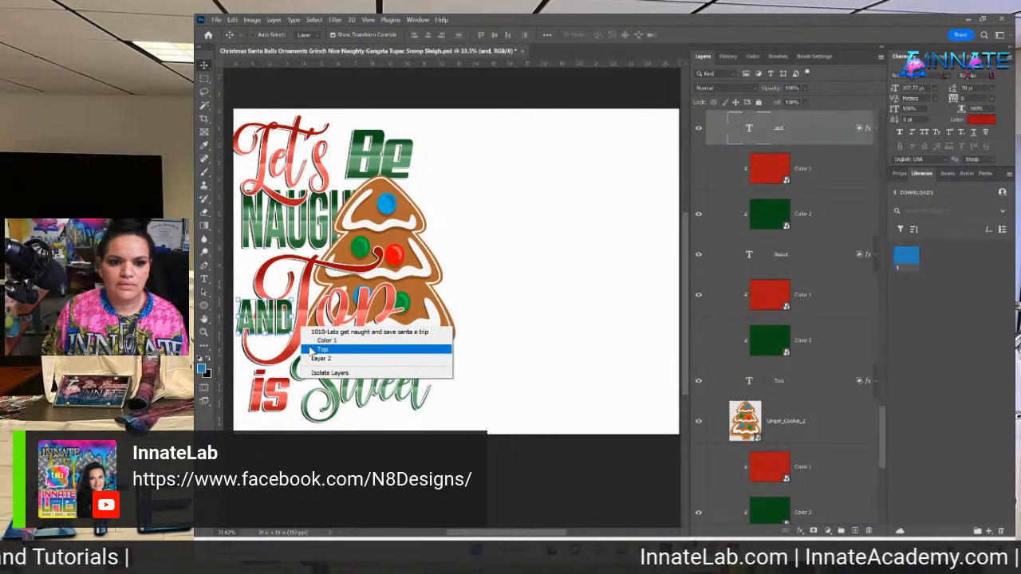
{"action": "left_click", "coordinate": [323, 350]}
{"action": "double_click", "coordinate": [748, 383]}
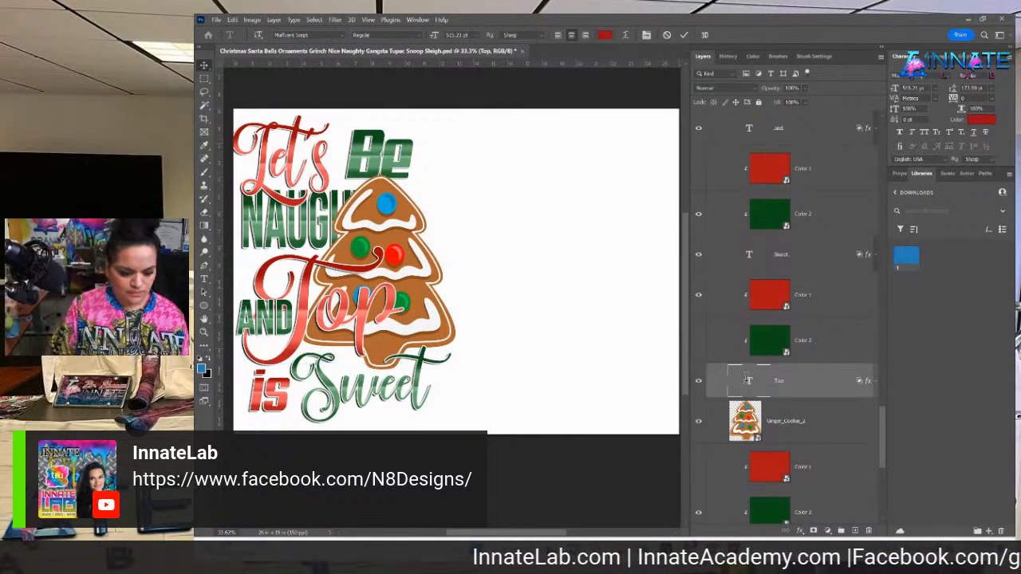
{"action": "type", "text": "Swve"}
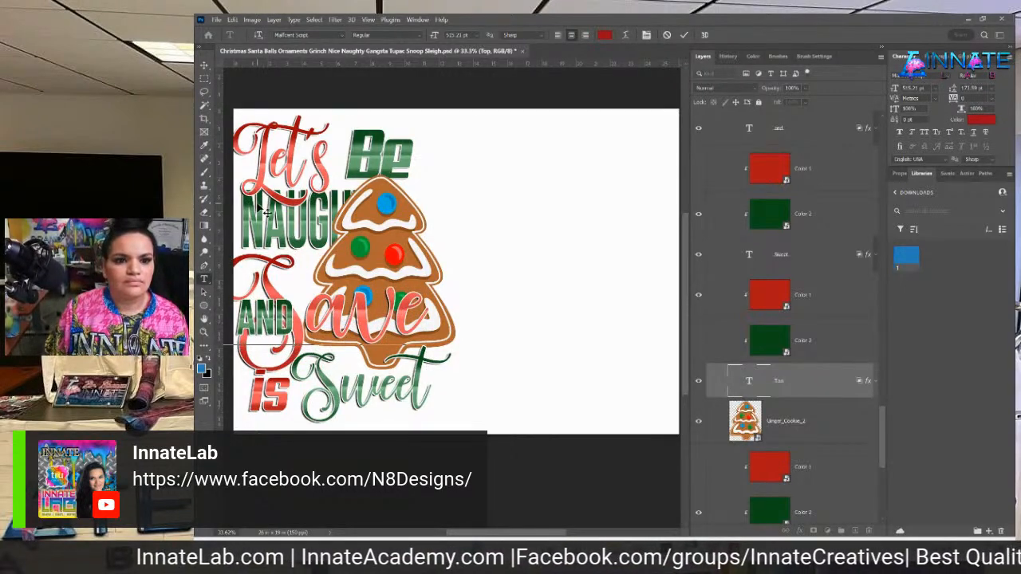
Scale the red "Save" text down to about 70.67% and position it beside "AND", below "NAUGHTY".
{"action": "left_click", "coordinate": [204, 65]}
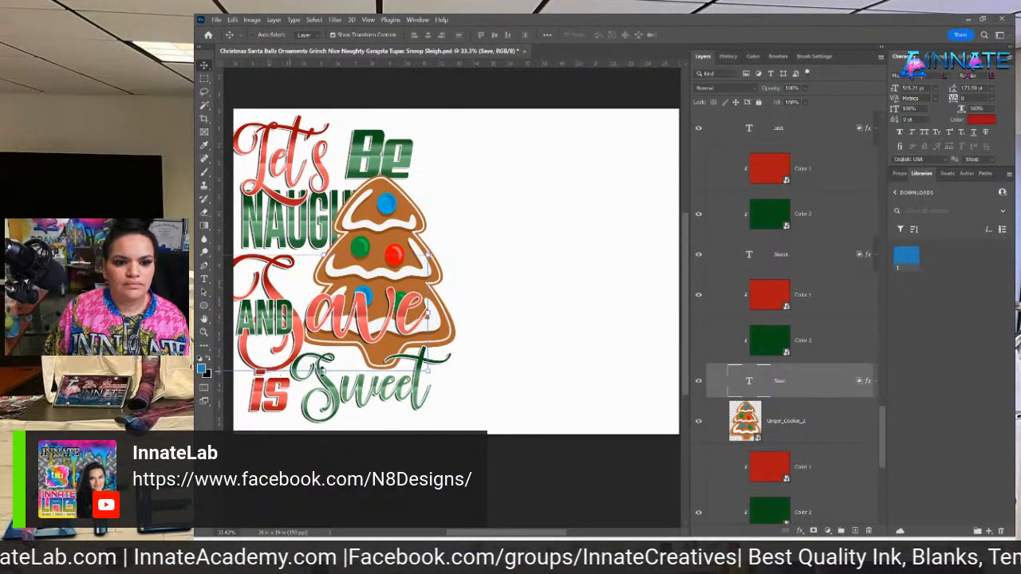
{"action": "left_click_drag", "start_coordinate": [325, 371], "coordinate": [360, 365]}
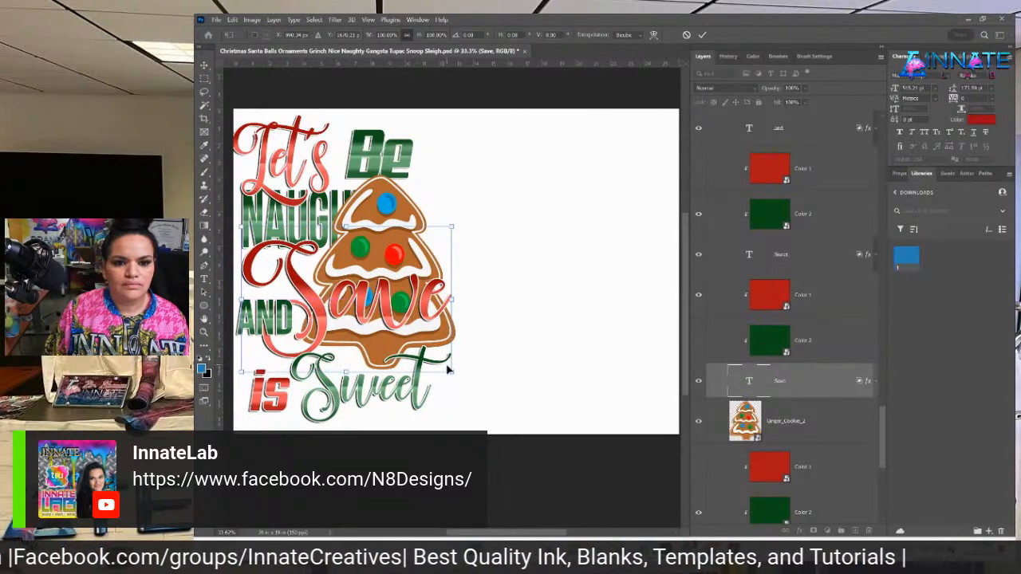
{"action": "left_click_drag", "start_coordinate": [452, 373], "coordinate": [387, 338]}
{"action": "left_click_drag", "start_coordinate": [365, 281], "coordinate": [389, 296]}
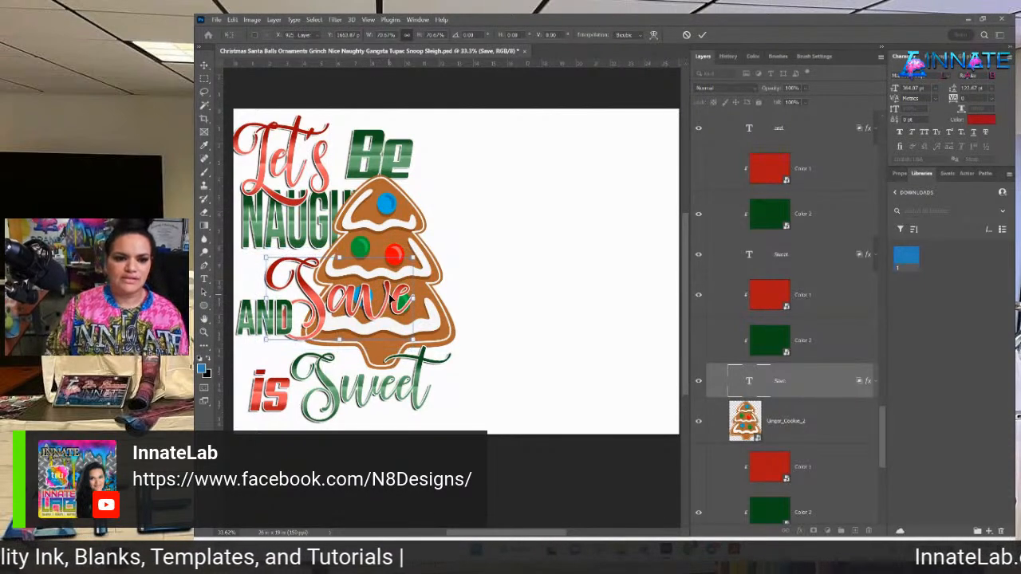
{"action": "key", "text": "Return"}
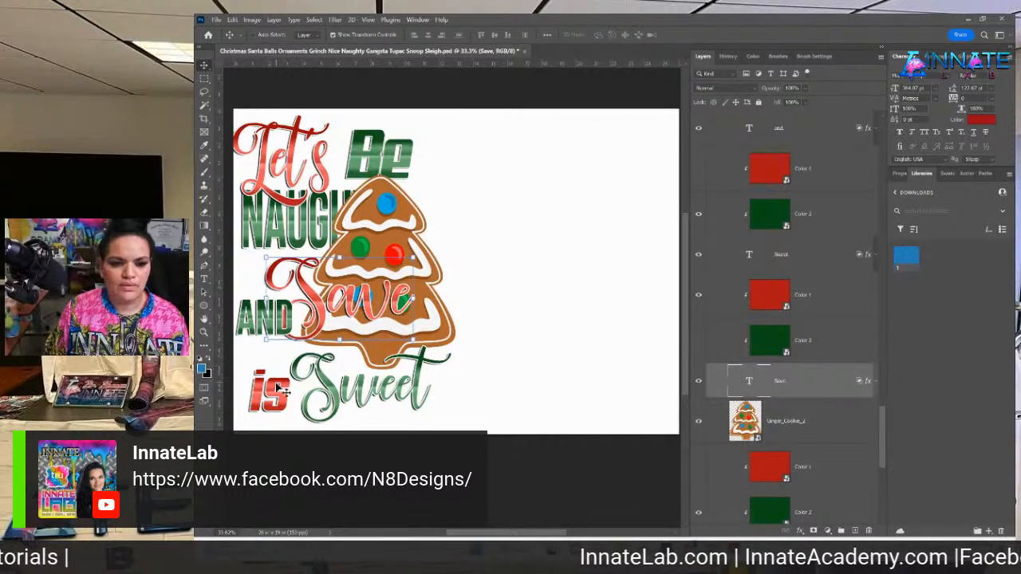
Select the green script "Sweet" text and move it slightly right and up, away from "is".
{"action": "right_click", "coordinate": [342, 396]}
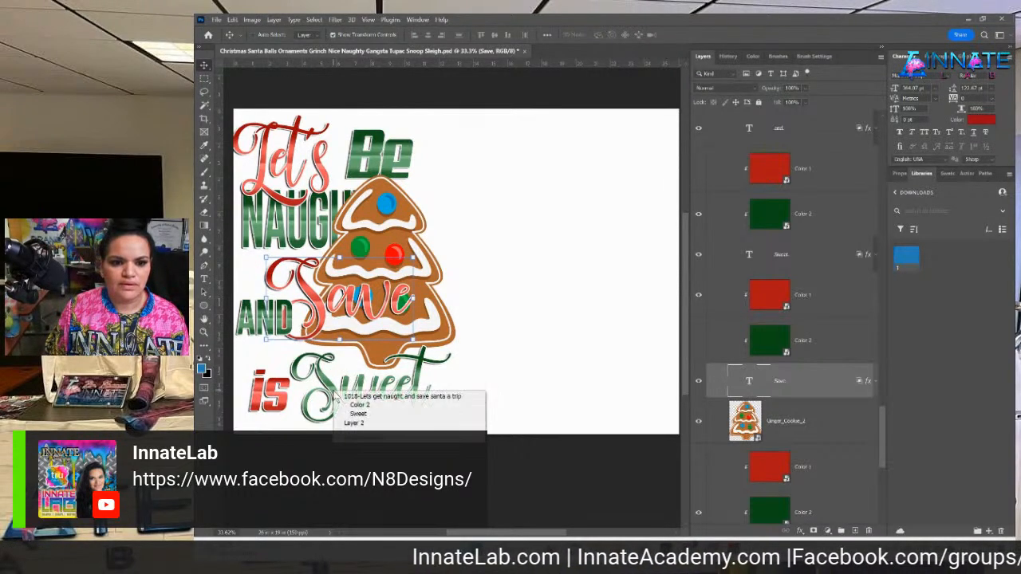
{"action": "left_click", "coordinate": [347, 403]}
{"action": "mouse_move", "coordinate": [348, 403]}
{"action": "left_mouse_down"}
{"action": "mouse_move", "coordinate": [295, 383]}
{"action": "mouse_move", "coordinate": [350, 383]}
{"action": "left_mouse_up"}
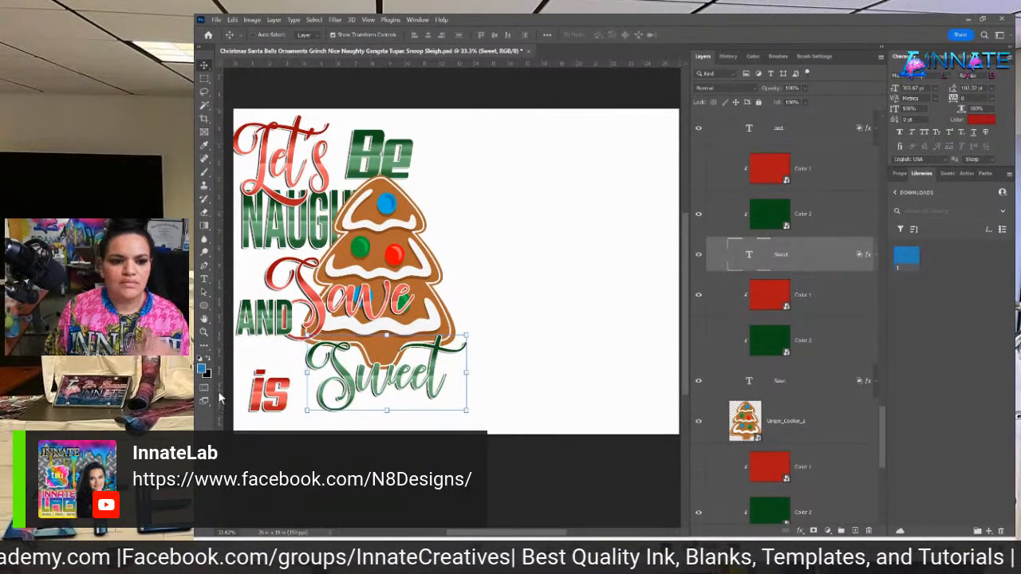
Switch to the order summary PDF in Acrobat and copy the line 4 word "Santa".
{"action": "key", "text": "alt+Tab"}
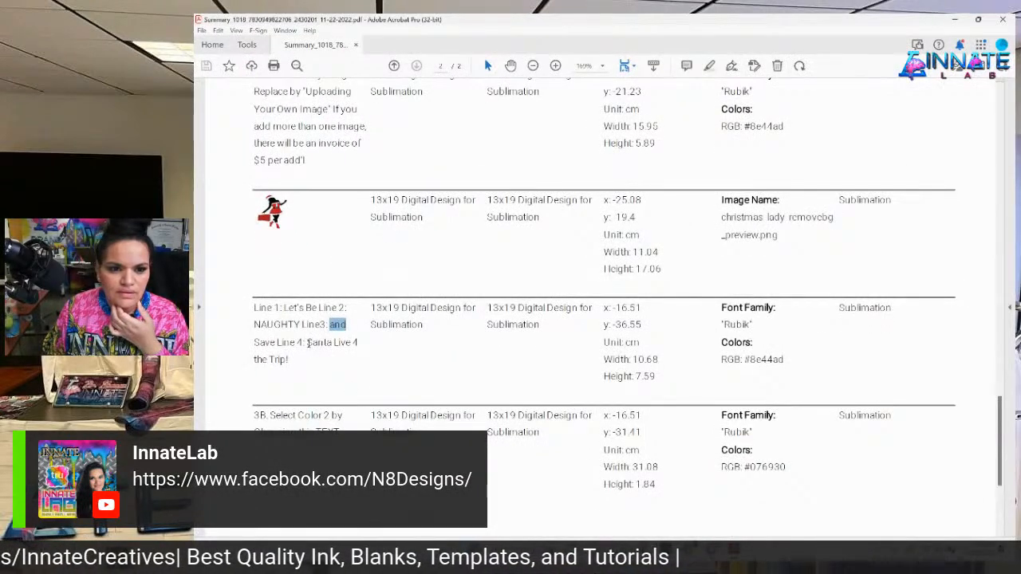
{"action": "left_click", "coordinate": [312, 343]}
{"action": "double_click", "coordinate": [320, 344]}
{"action": "triple_click", "coordinate": [320, 342]}
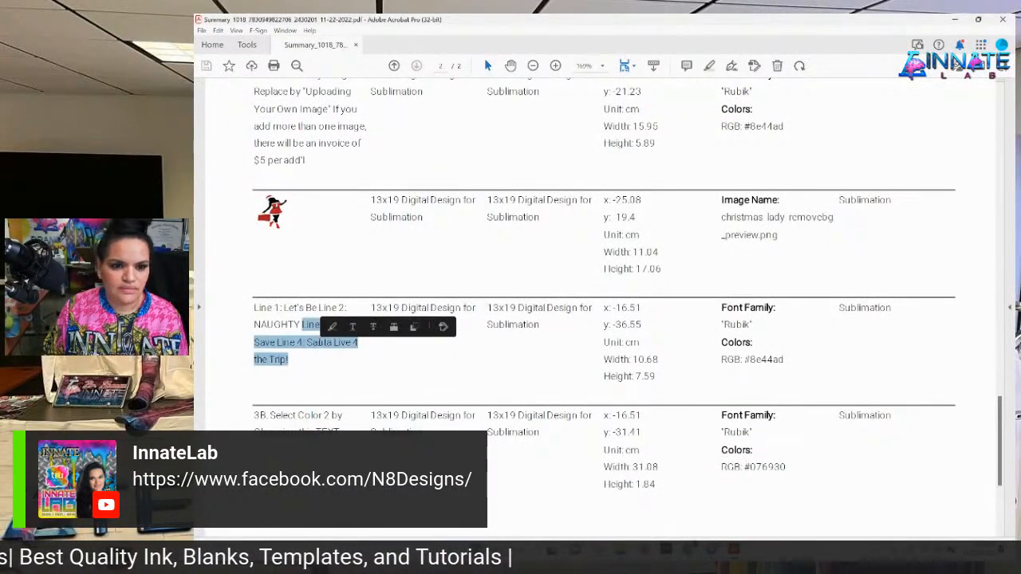
{"action": "left_click", "coordinate": [324, 349]}
{"action": "left_click_drag", "start_coordinate": [330, 343], "coordinate": [309, 351]}
{"action": "key", "text": "ctrl+c"}
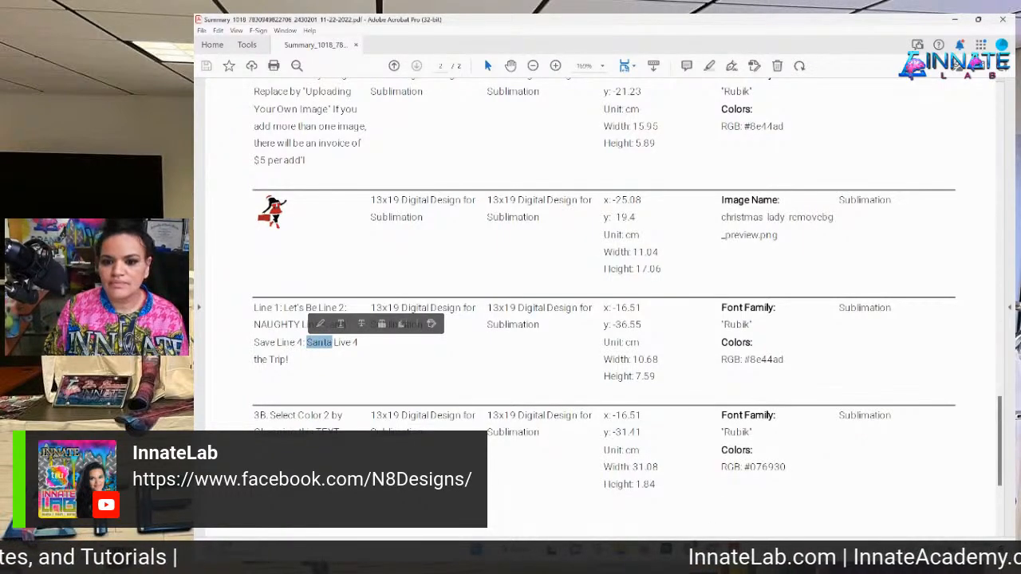
Return to Photoshop, replace the red "is" text with the copied word "Santa", and place it directly under "AND".
{"action": "left_click", "coordinate": [712, 549]}
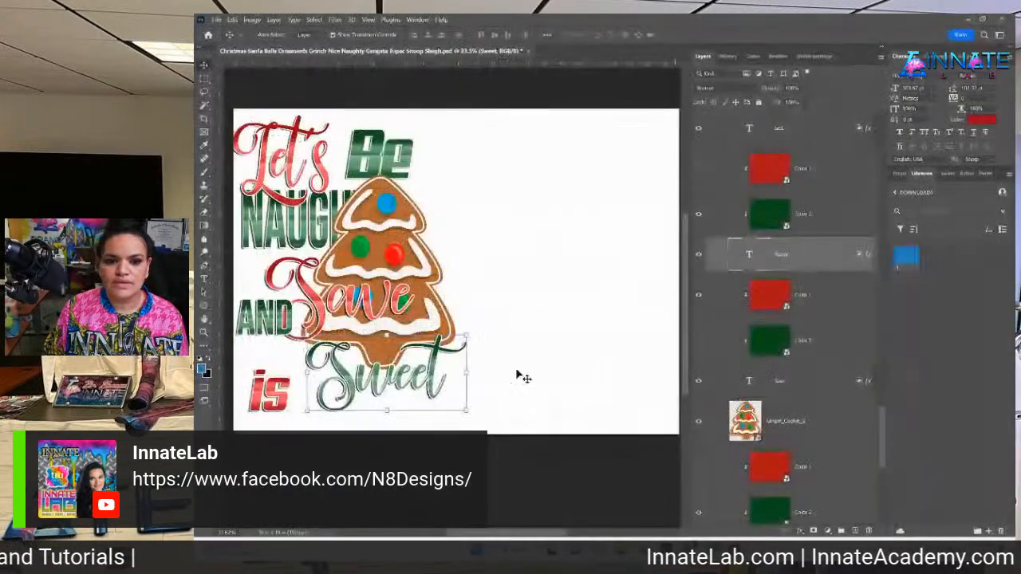
{"action": "right_click", "coordinate": [289, 404]}
{"action": "left_click", "coordinate": [297, 418]}
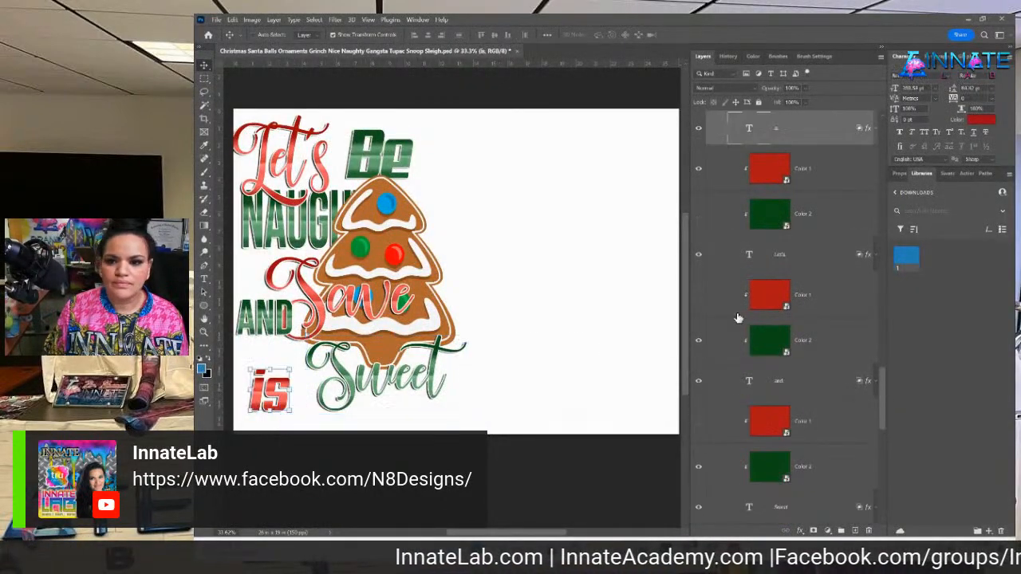
{"action": "double_click", "coordinate": [749, 134]}
{"action": "key", "text": "ctrl+v"}
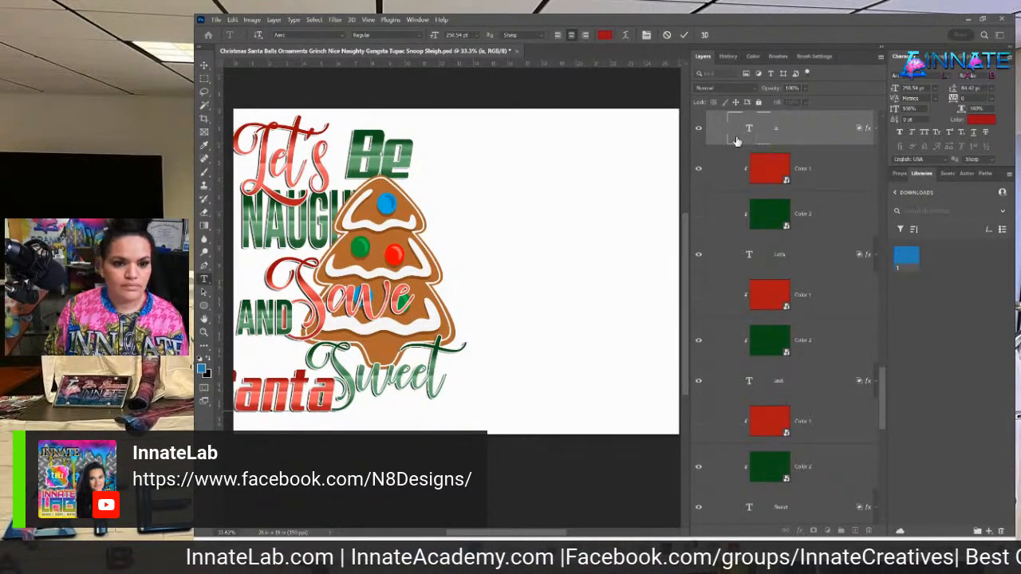
{"action": "left_click", "coordinate": [203, 66]}
{"action": "left_click_drag", "start_coordinate": [301, 381], "coordinate": [330, 375]}
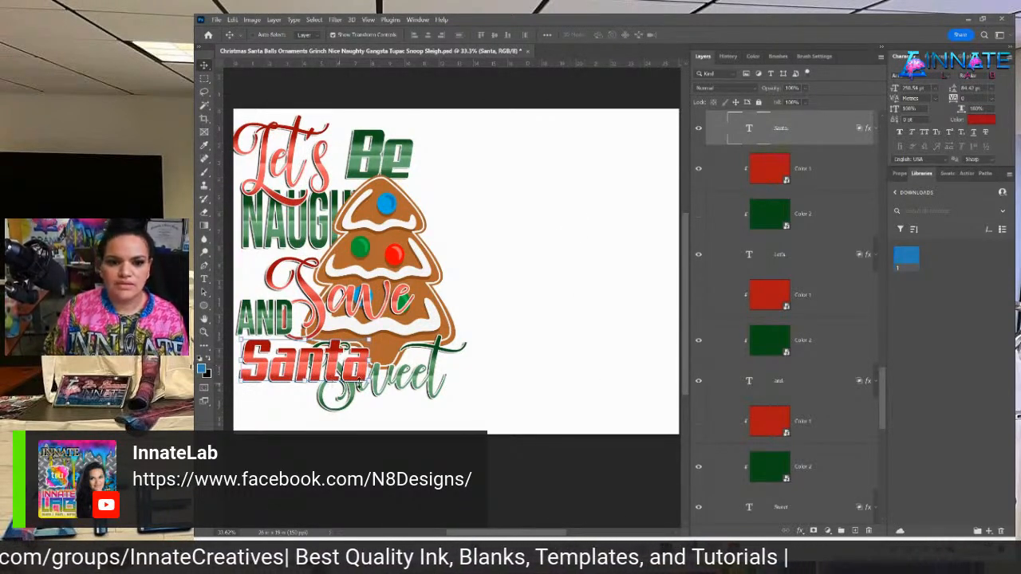
Switch to the order summary PDF in Acrobat and copy the closing words "the Trip!".
{"action": "left_click", "coordinate": [734, 549]}
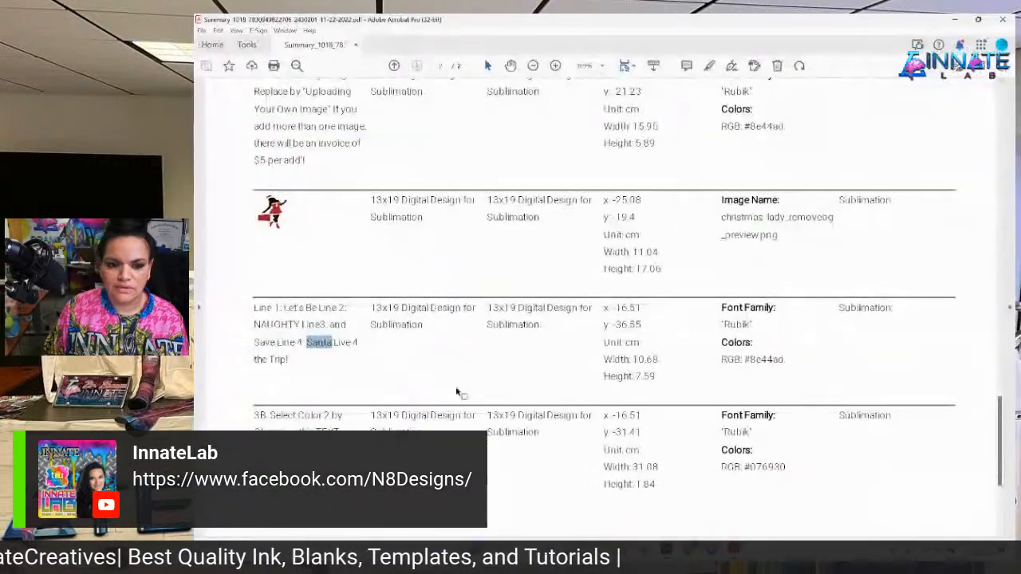
{"action": "left_click_drag", "start_coordinate": [289, 360], "coordinate": [352, 343]}
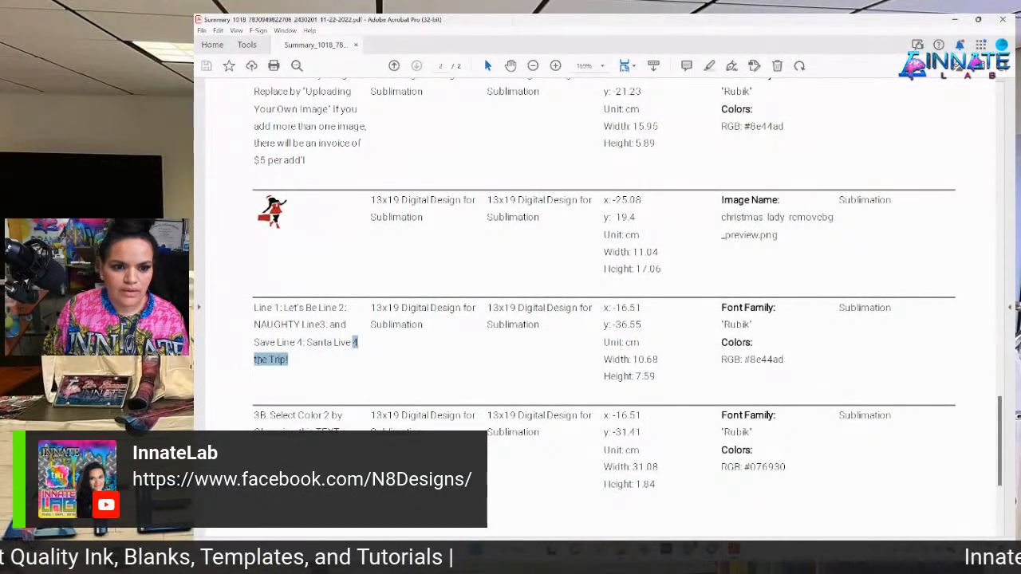
{"action": "left_click_drag", "start_coordinate": [254, 364], "coordinate": [255, 365]}
{"action": "key", "text": "ctrl+c"}
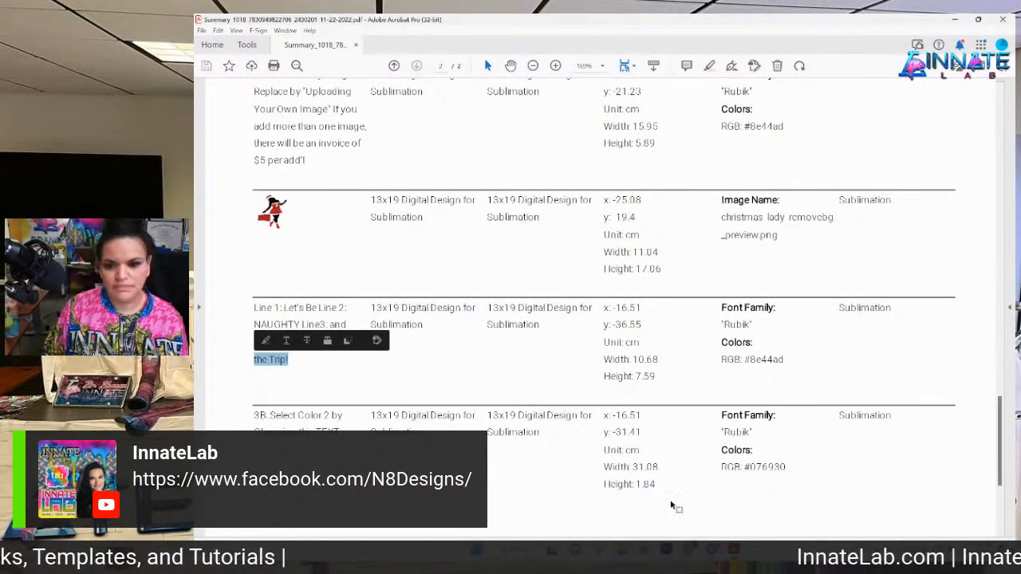
Return to Photoshop and replace the green script "Sweet" text with the copied words "the Trip!".
{"action": "left_click", "coordinate": [734, 549]}
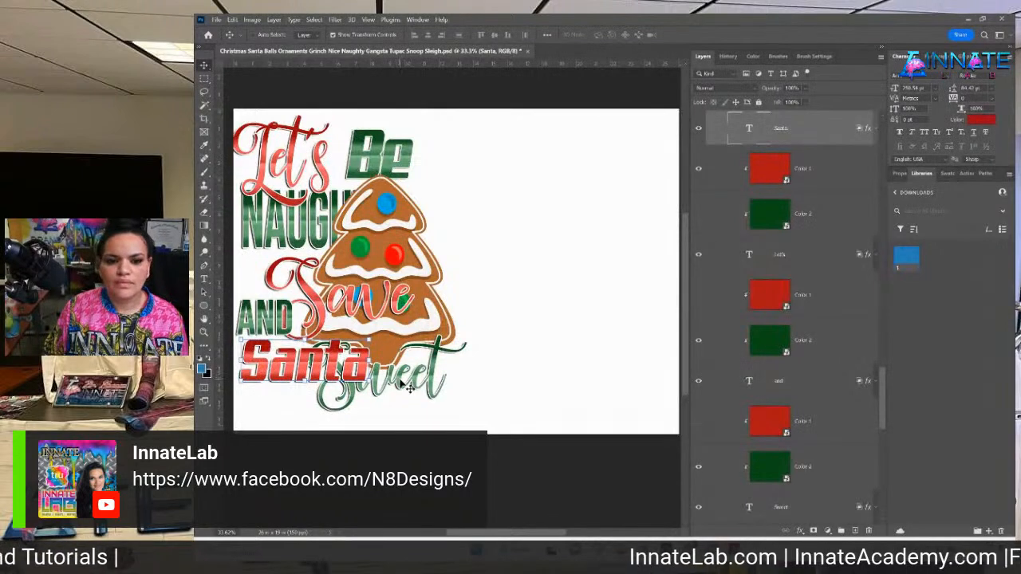
{"action": "right_click", "coordinate": [408, 387]}
{"action": "left_click", "coordinate": [423, 403]}
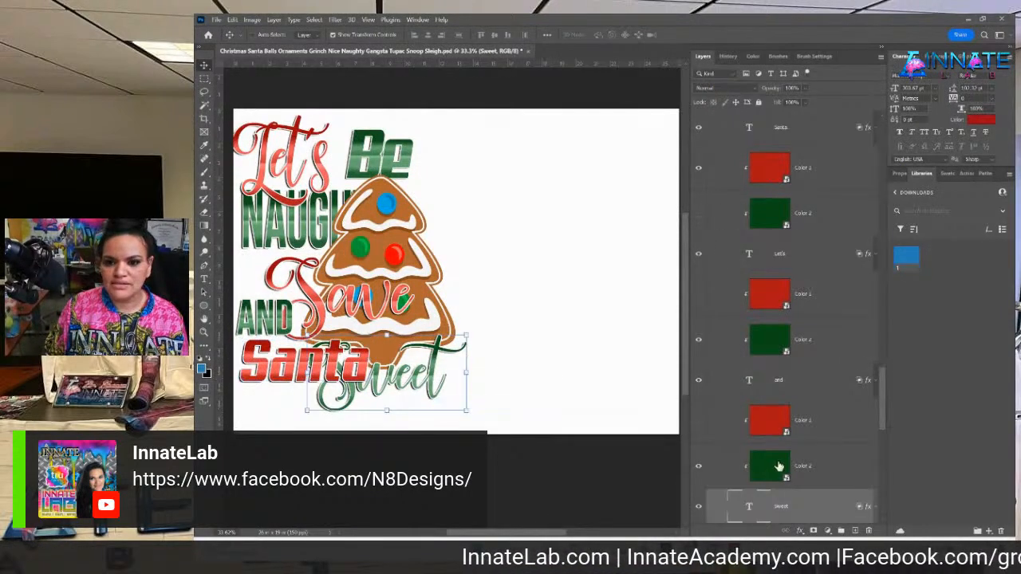
{"action": "double_click", "coordinate": [750, 510]}
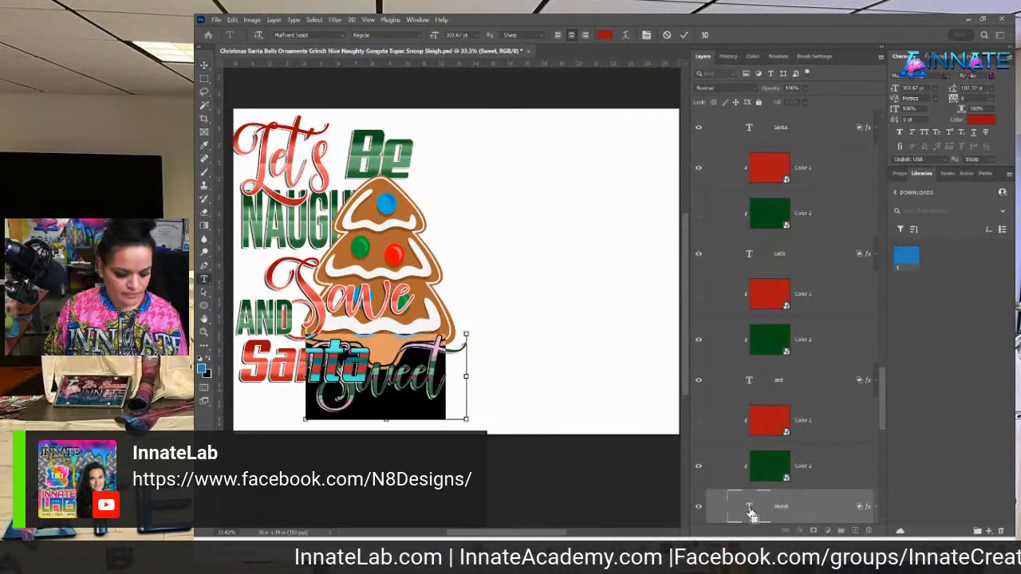
{"action": "key", "text": "ctrl+v"}
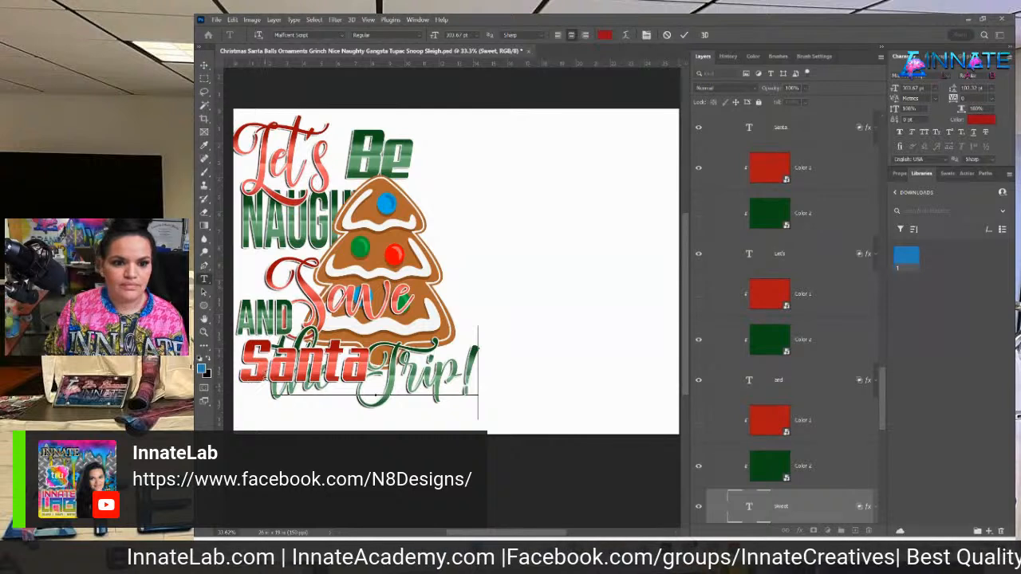
{"action": "scroll", "coordinate": [265, 375], "scroll_direction": "down", "scroll_amount": 1}
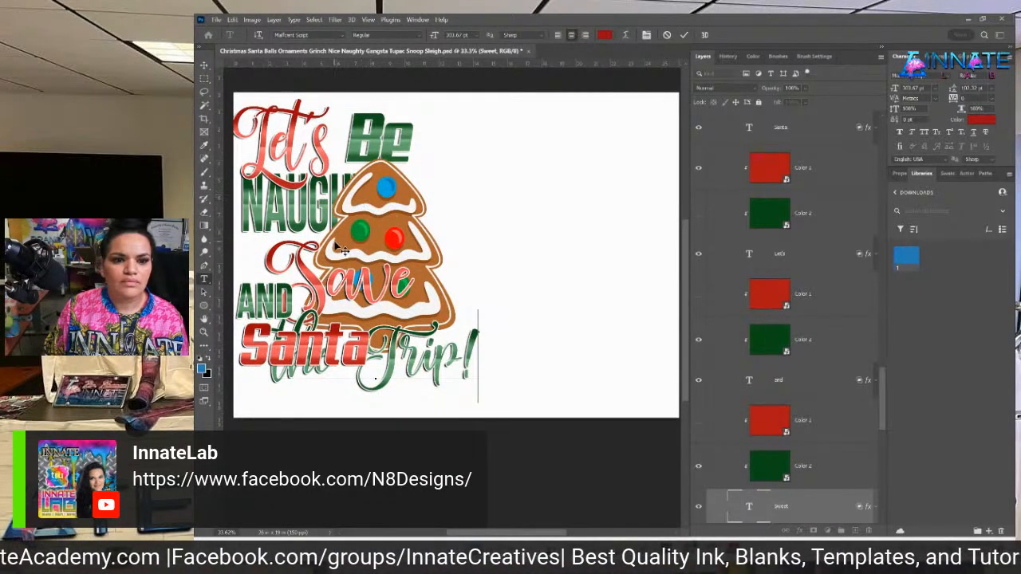
{"action": "key", "text": "ctrl+Return"}
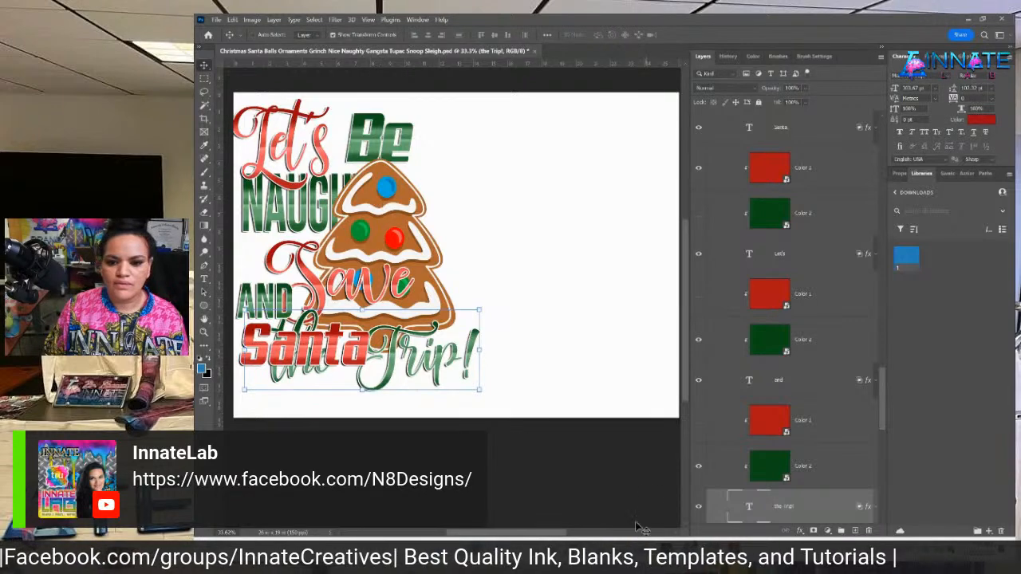
Switch to the order folder in File Explorer and place the christmas lady removebg preview image from SourceFileImages into the Photoshop design.
{"action": "mouse_move", "coordinate": [622, 563]}
{"action": "left_click", "coordinate": [677, 498]}
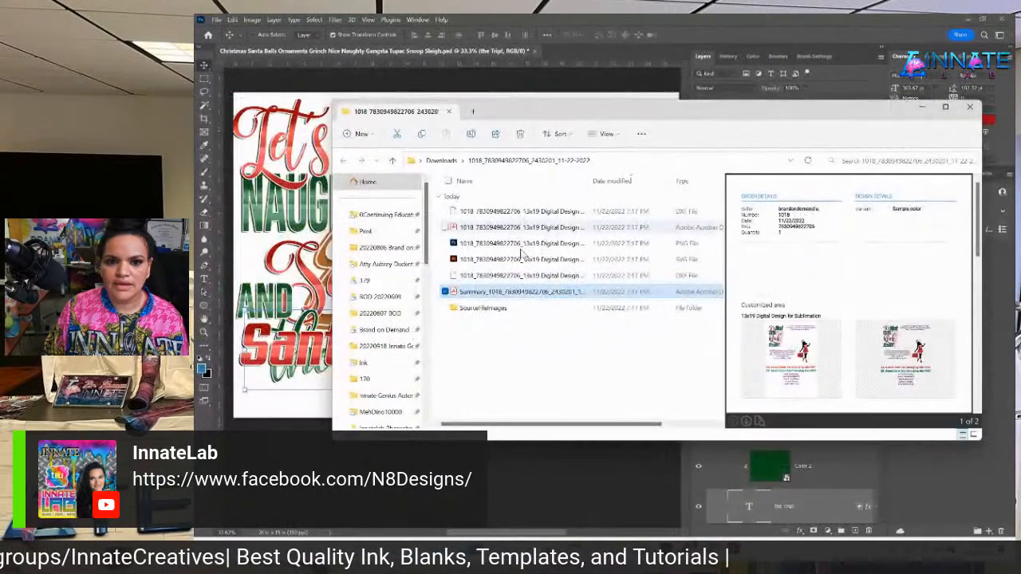
{"action": "double_click", "coordinate": [516, 312]}
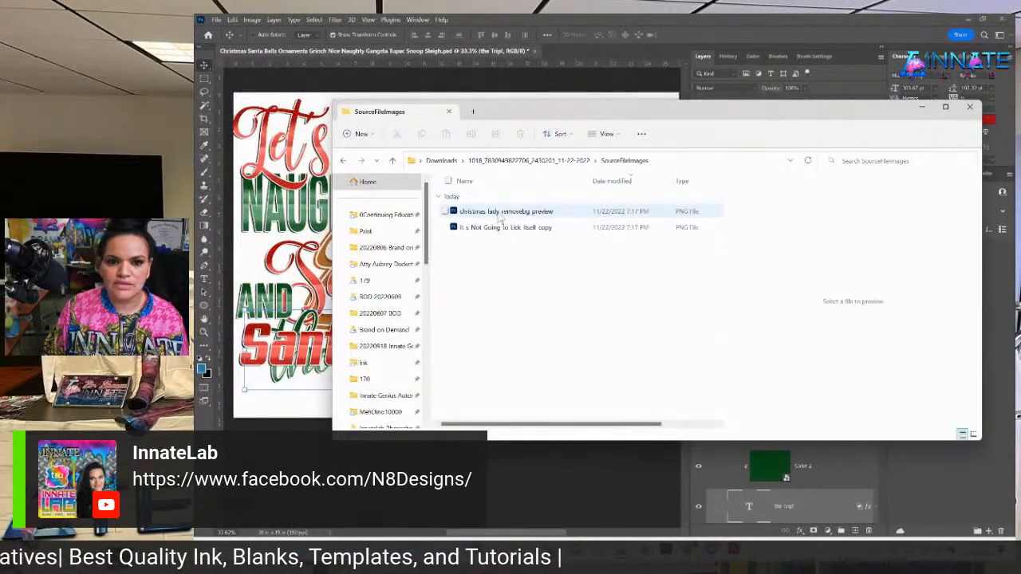
{"action": "left_click", "coordinate": [505, 211]}
{"action": "left_click_drag", "start_coordinate": [504, 211], "coordinate": [283, 244]}
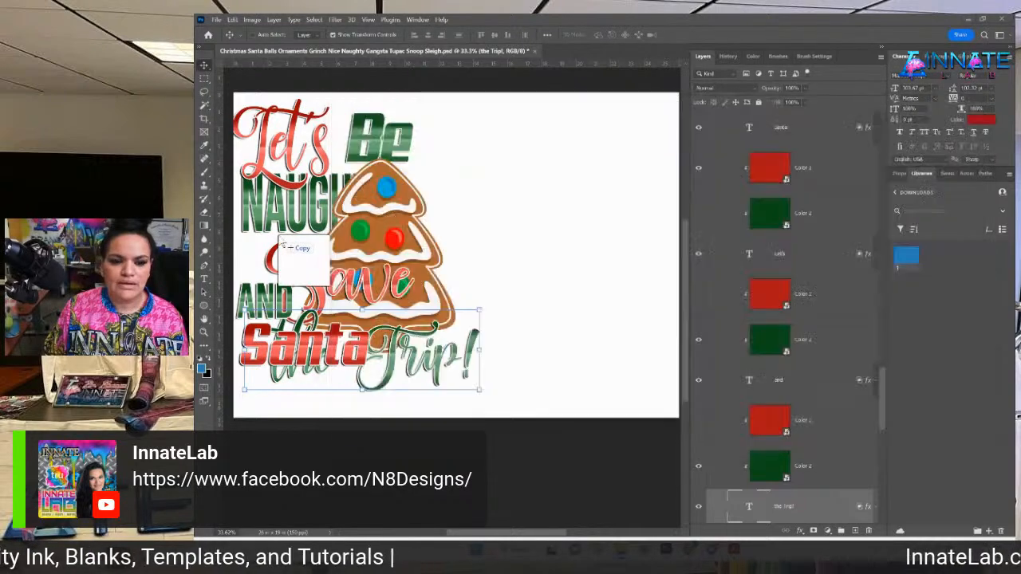
Enlarge the placed Christmas lady and position her over the gingerbread tree, beside the wording.
{"action": "left_click_drag", "start_coordinate": [459, 242], "coordinate": [376, 214]}
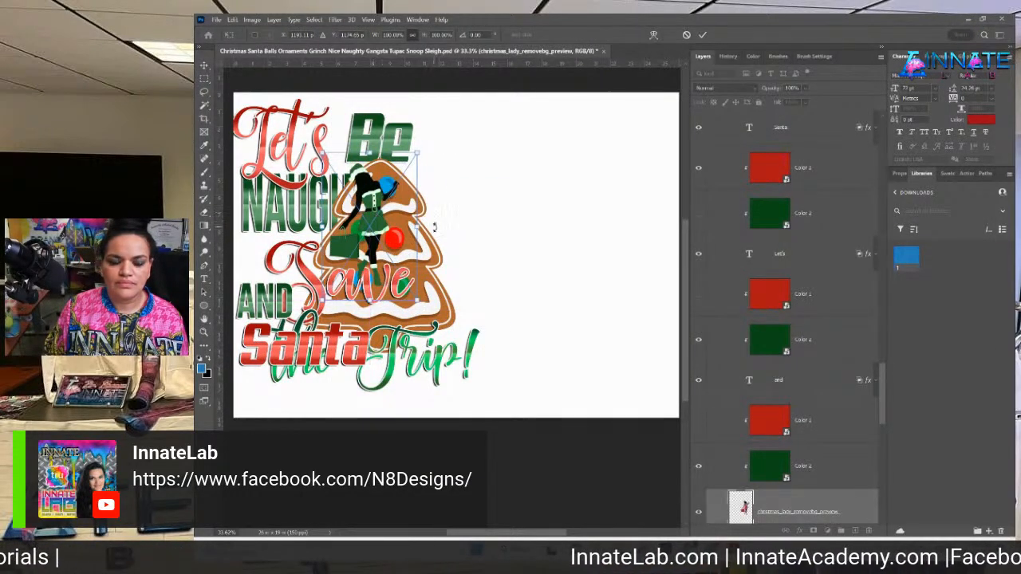
{"action": "left_click_drag", "start_coordinate": [416, 299], "coordinate": [490, 360]}
{"action": "left_click_drag", "start_coordinate": [410, 272], "coordinate": [389, 244]}
{"action": "key", "text": "Return"}
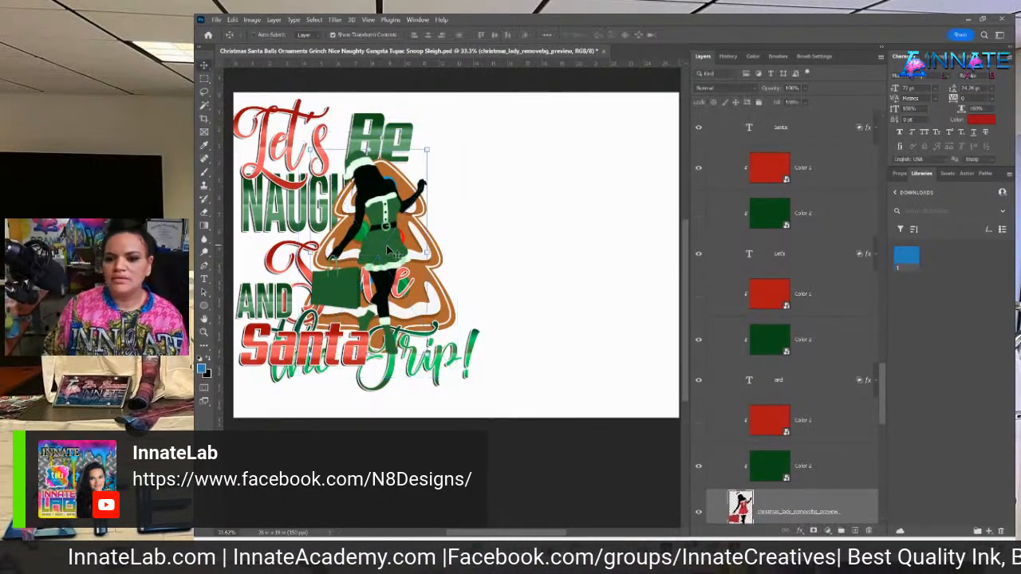
Move the Christmas lady layer below the "Save" text, directly above Ginger_Cookie_2, and delete the gingerbread tree layer.
{"action": "scroll", "coordinate": [750, 407], "scroll_direction": "down", "scroll_amount": 2}
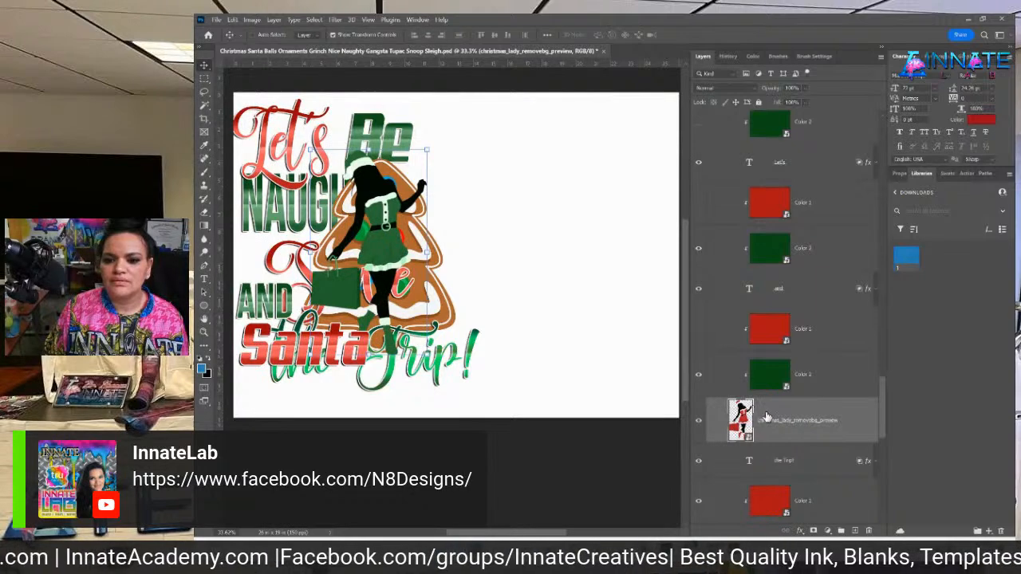
{"action": "scroll", "coordinate": [768, 419], "scroll_direction": "down", "scroll_amount": 1}
{"action": "scroll", "coordinate": [766, 415], "scroll_direction": "up", "scroll_amount": 1}
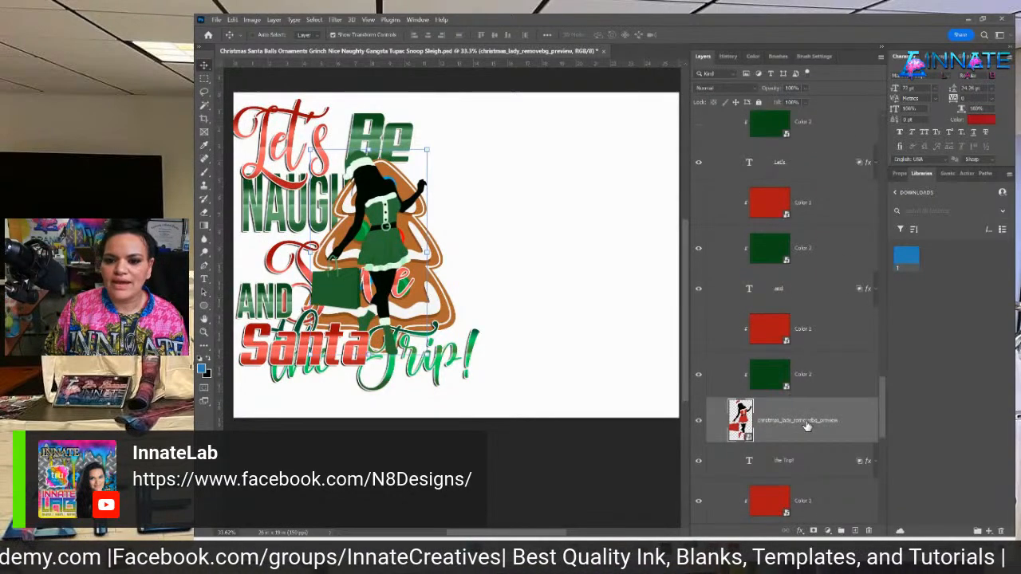
{"action": "scroll", "coordinate": [807, 423], "scroll_direction": "down", "scroll_amount": 2}
{"action": "left_click_drag", "start_coordinate": [818, 242], "coordinate": [788, 423]}
{"action": "left_click", "coordinate": [794, 453]}
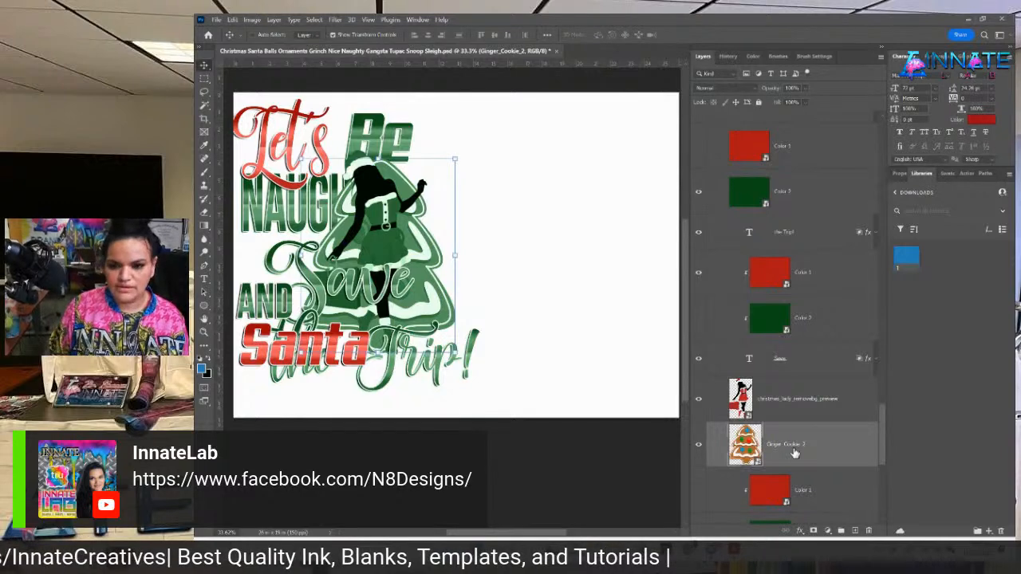
{"action": "key", "text": "Delete"}
Restore the clipping masks of the unclipped Color 1 and Color 2 layers directly above the "the Trip!" text layer.
{"action": "scroll", "coordinate": [748, 300], "scroll_direction": "up", "scroll_amount": 2}
{"action": "scroll", "coordinate": [749, 300], "scroll_direction": "up", "scroll_amount": 2}
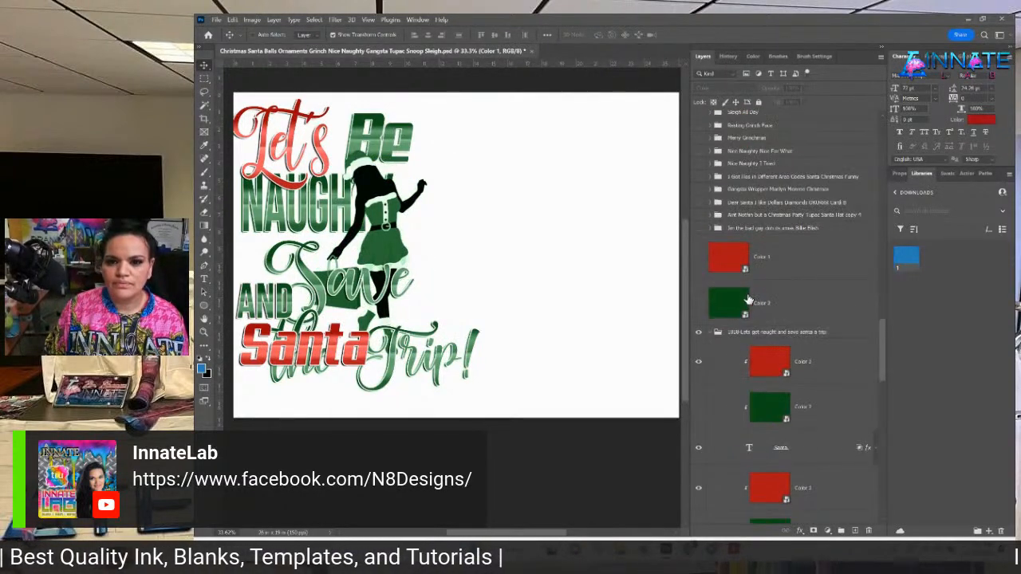
{"action": "scroll", "coordinate": [752, 308], "scroll_direction": "down", "scroll_amount": 5}
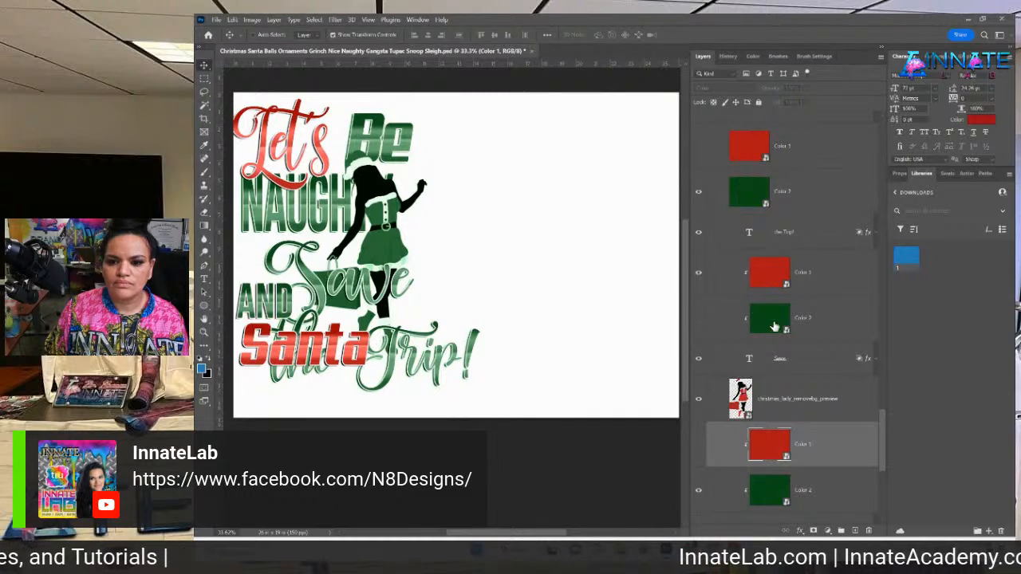
{"action": "left_click", "coordinate": [803, 399]}
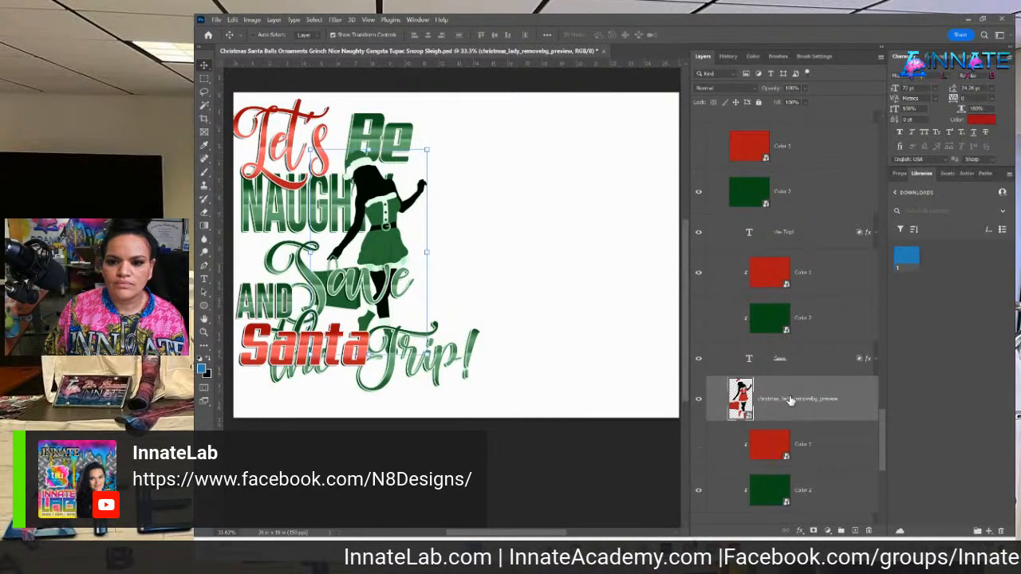
{"action": "scroll", "coordinate": [797, 401], "scroll_direction": "down", "scroll_amount": 2}
{"action": "scroll", "coordinate": [798, 402], "scroll_direction": "up", "scroll_amount": 1}
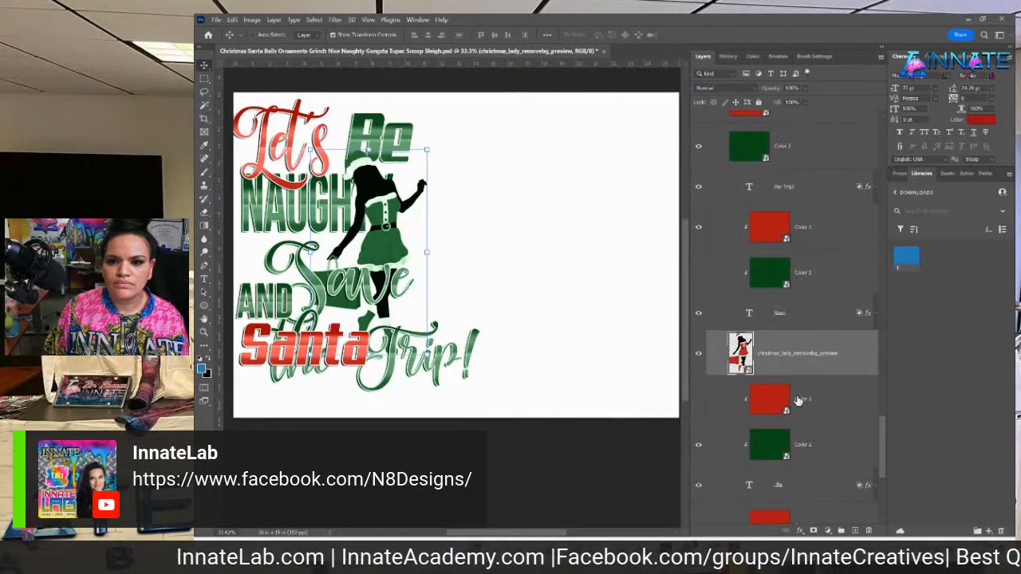
{"action": "left_click", "coordinate": [810, 168]}
{"action": "scroll", "coordinate": [809, 171], "scroll_direction": "up", "scroll_amount": 3}
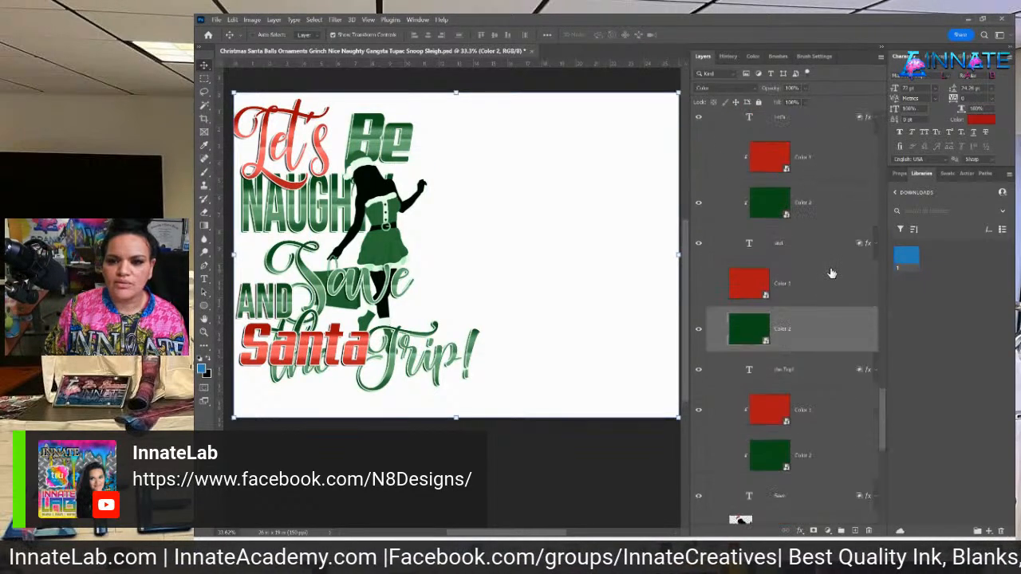
{"action": "left_click", "coordinate": [827, 292], "text": "shift"}
{"action": "right_click", "coordinate": [827, 297]}
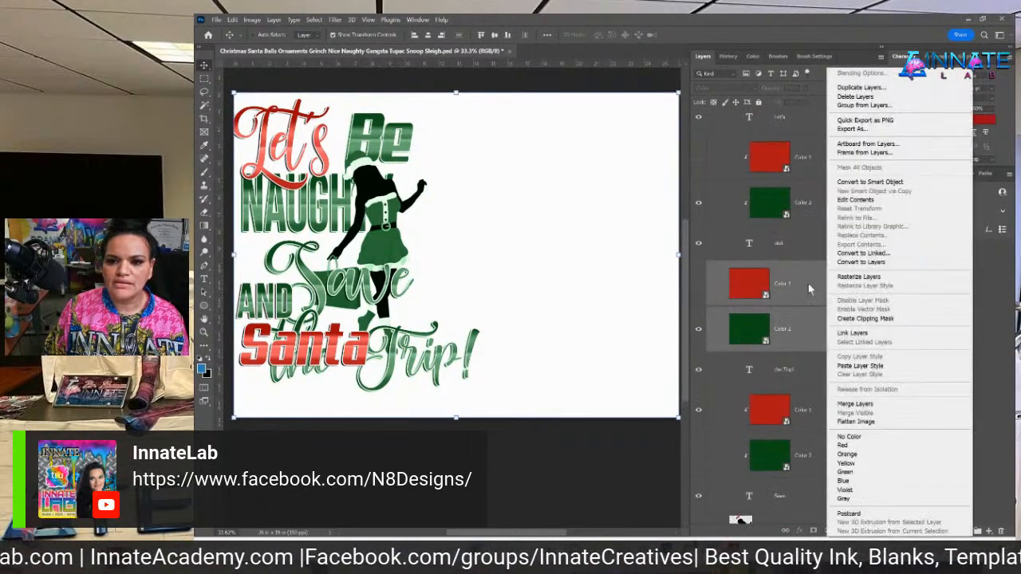
{"action": "left_click", "coordinate": [880, 319]}
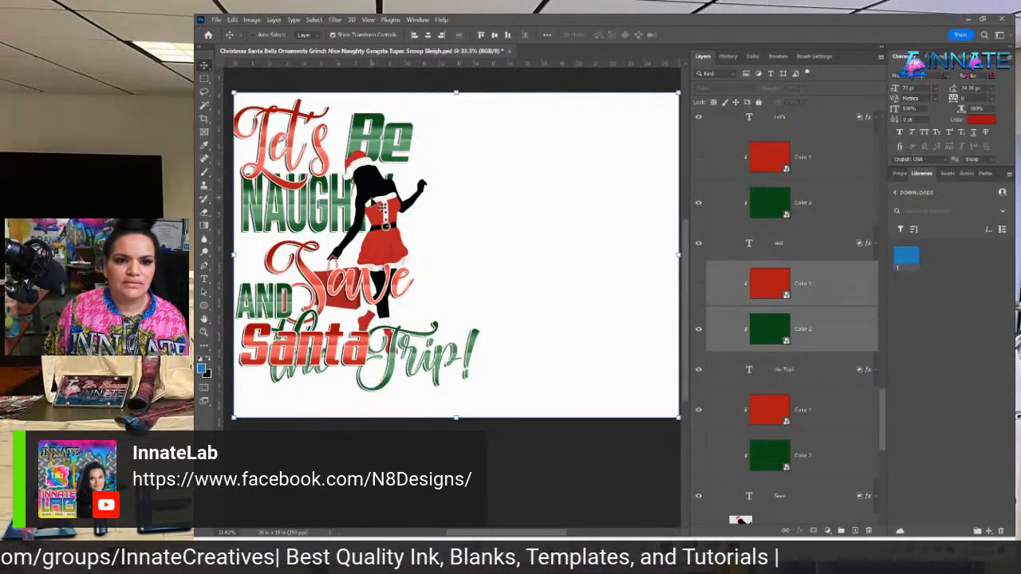
Scale the "NAUGHTY" text to about 74% width and 80% height and fit it beneath "Let's", left of the lady.
{"action": "right_click", "coordinate": [377, 203]}
{"action": "left_click", "coordinate": [359, 142]}
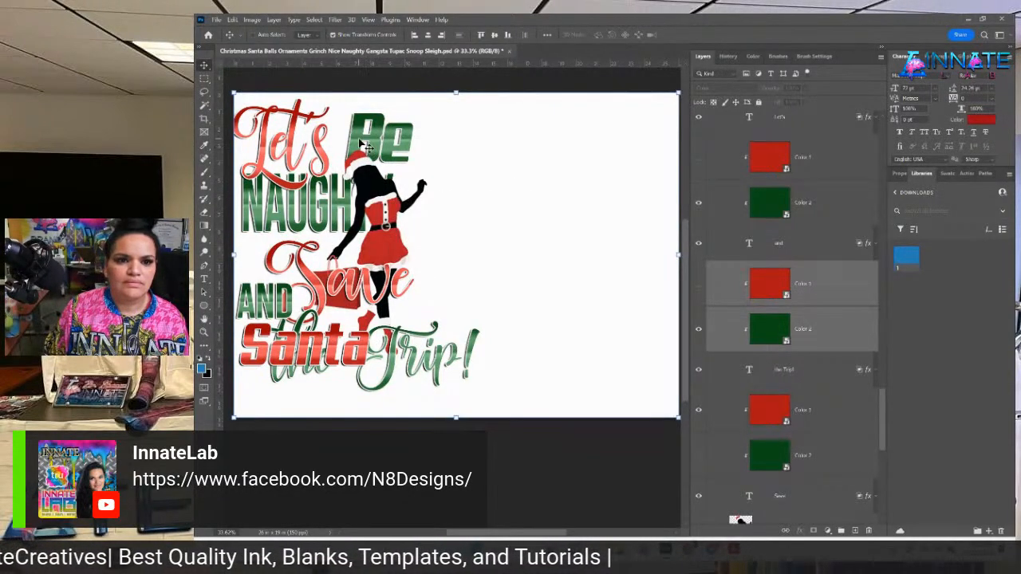
{"action": "right_click", "coordinate": [333, 212]}
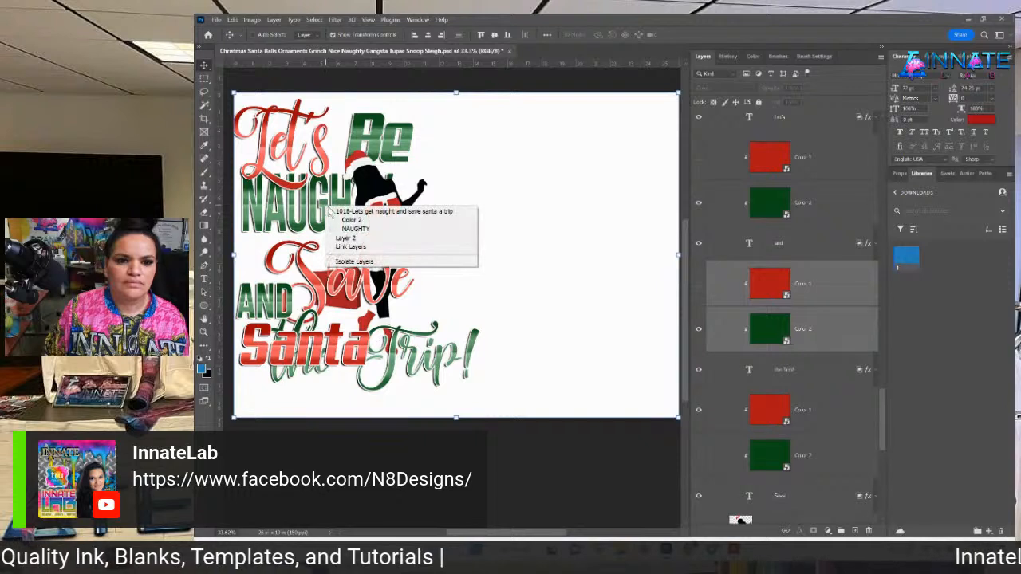
{"action": "left_click", "coordinate": [339, 231]}
{"action": "key", "text": "ctrl+t"}
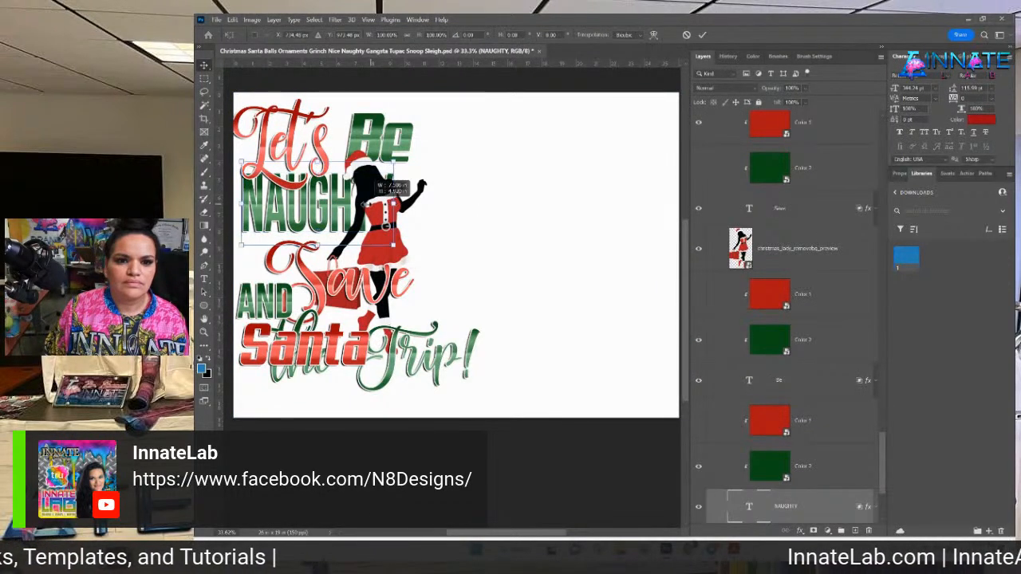
{"action": "left_click_drag", "start_coordinate": [393, 203], "coordinate": [347, 207]}
{"action": "left_click_drag", "start_coordinate": [297, 246], "coordinate": [308, 227]}
{"action": "key", "text": "Return"}
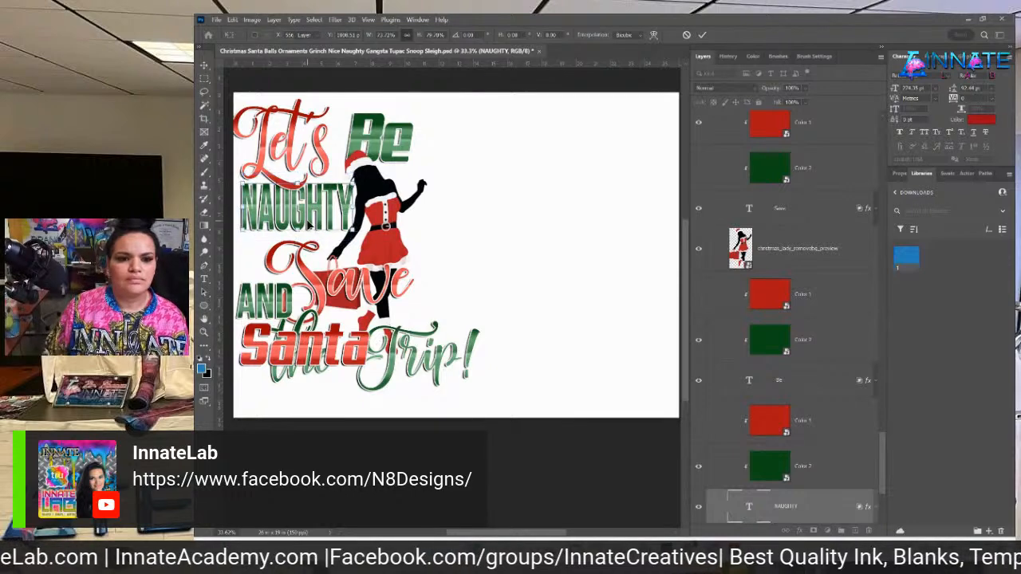
Scale the "Save" text to about 86% and move it up across the lady's skirt and bag.
{"action": "right_click", "coordinate": [344, 280]}
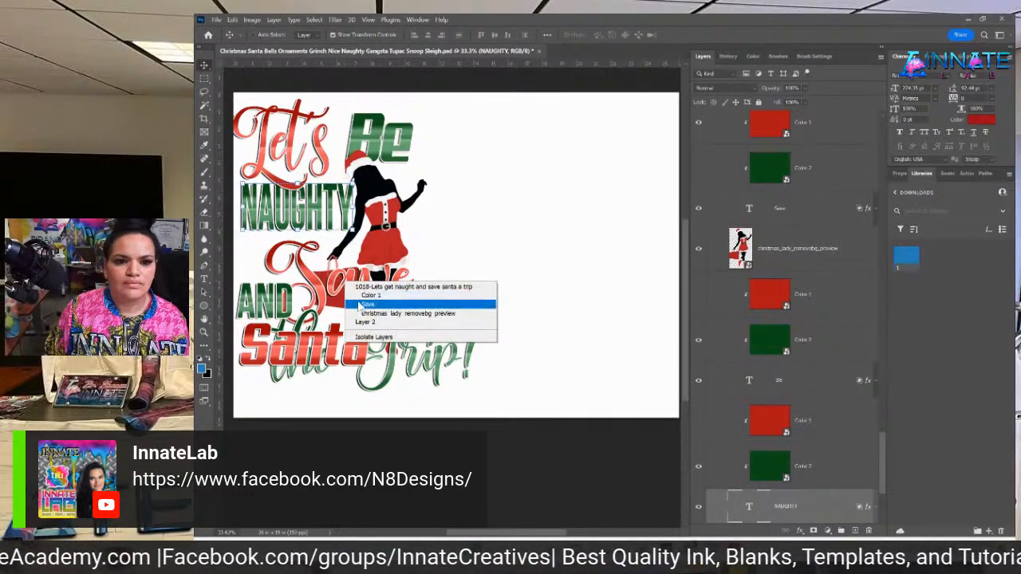
{"action": "left_click", "coordinate": [399, 299]}
{"action": "left_click_drag", "start_coordinate": [414, 324], "coordinate": [394, 313]}
{"action": "left_click_drag", "start_coordinate": [331, 279], "coordinate": [359, 252]}
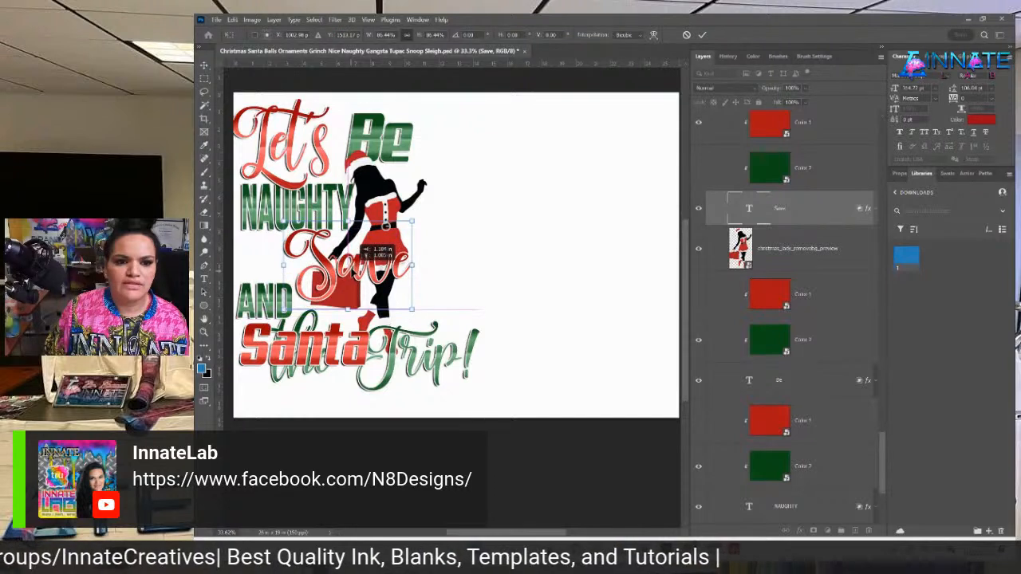
{"action": "left_click_drag", "start_coordinate": [414, 268], "coordinate": [418, 271]}
{"action": "key", "text": "Return"}
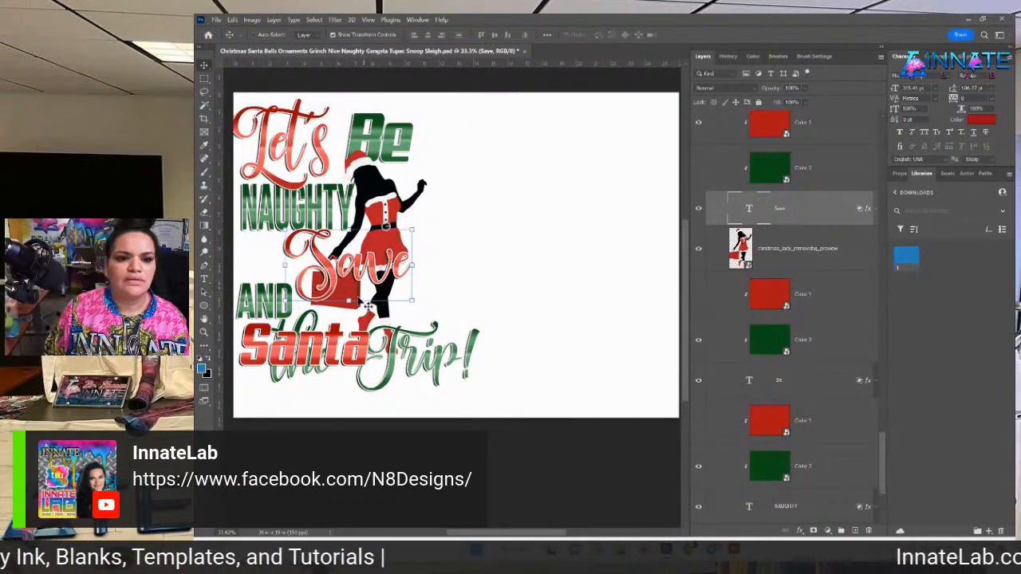
Move the "AND" text up beneath "NAUGHTY", just left of "Save".
{"action": "right_click", "coordinate": [259, 311]}
{"action": "left_click", "coordinate": [275, 325]}
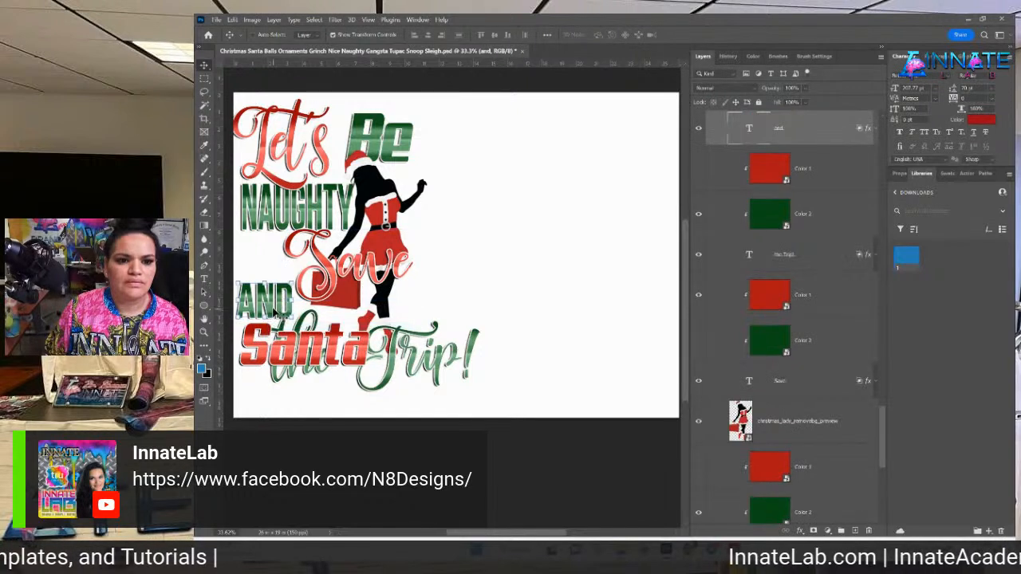
{"action": "left_click_drag", "start_coordinate": [275, 316], "coordinate": [272, 279]}
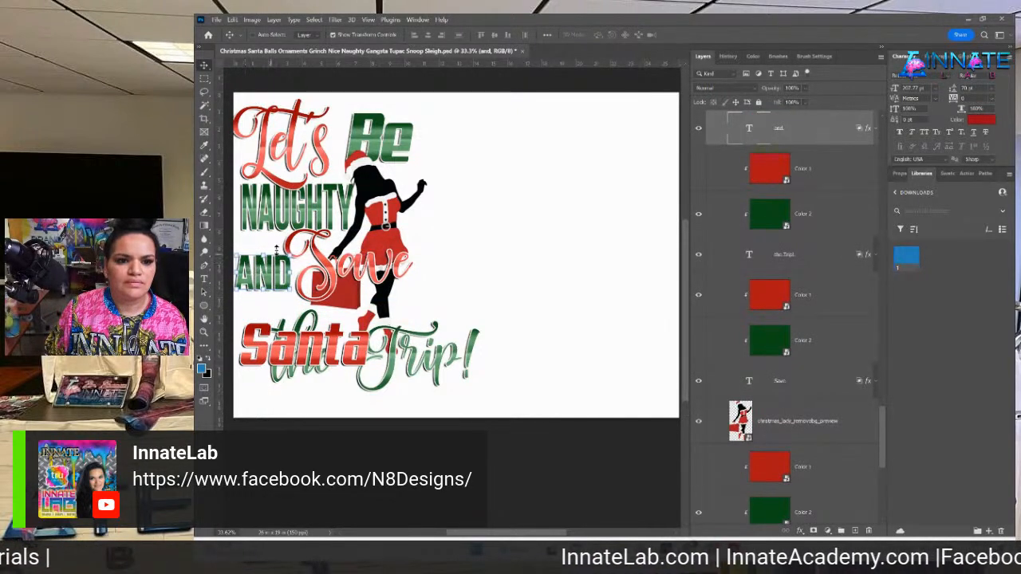
{"action": "key", "text": "Right"}
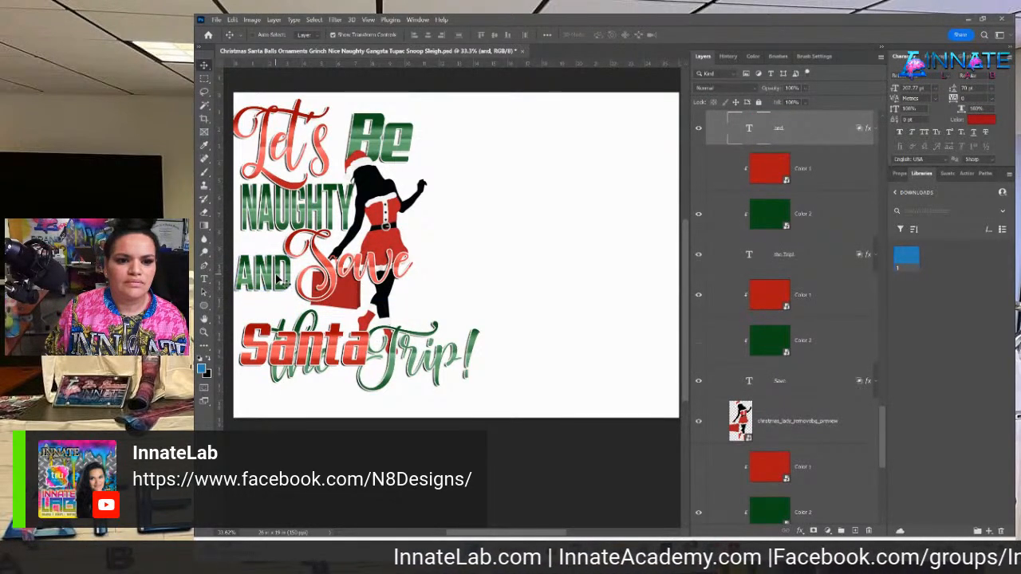
{"action": "left_click_drag", "start_coordinate": [279, 277], "coordinate": [273, 229]}
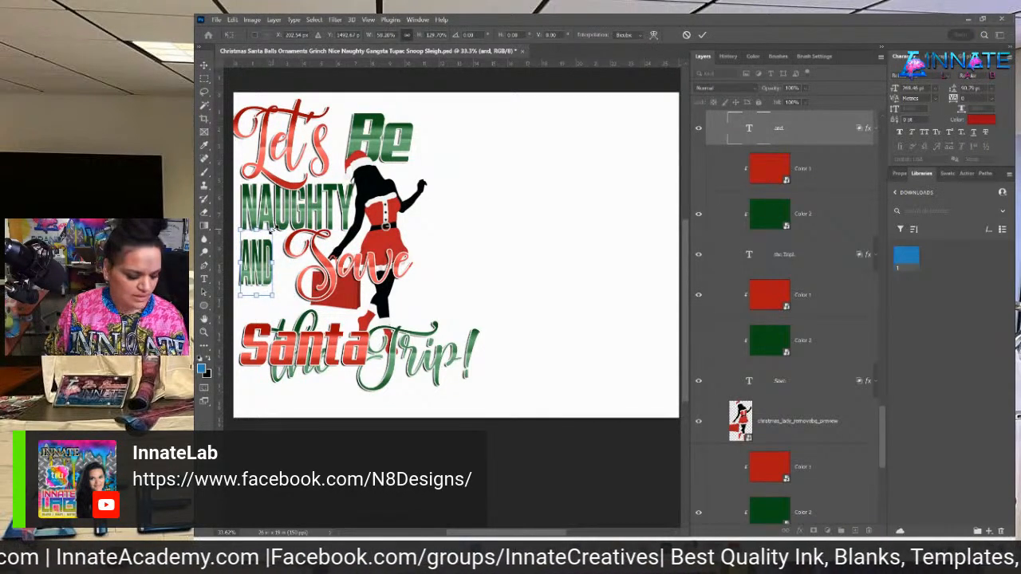
{"action": "key", "text": "Escape"}
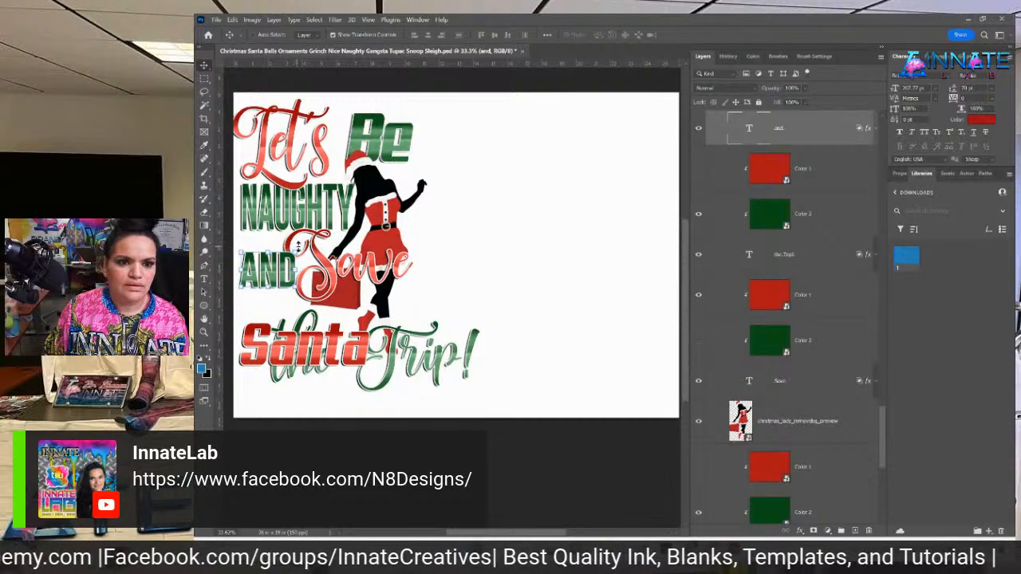
{"action": "left_click_drag", "start_coordinate": [300, 245], "coordinate": [224, 222]}
{"action": "key", "text": "ctrl+z"}
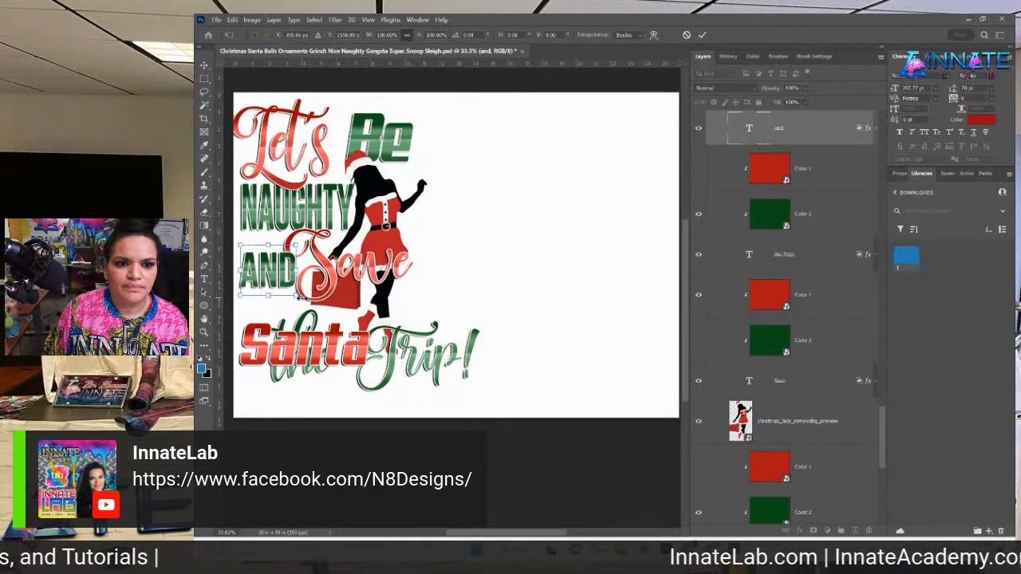
Shrink the "AND" text slightly and set it close under "NAUGHTY", in line with that word's left edge.
{"action": "left_click_drag", "start_coordinate": [301, 296], "coordinate": [279, 265]}
{"action": "key", "text": "Return"}
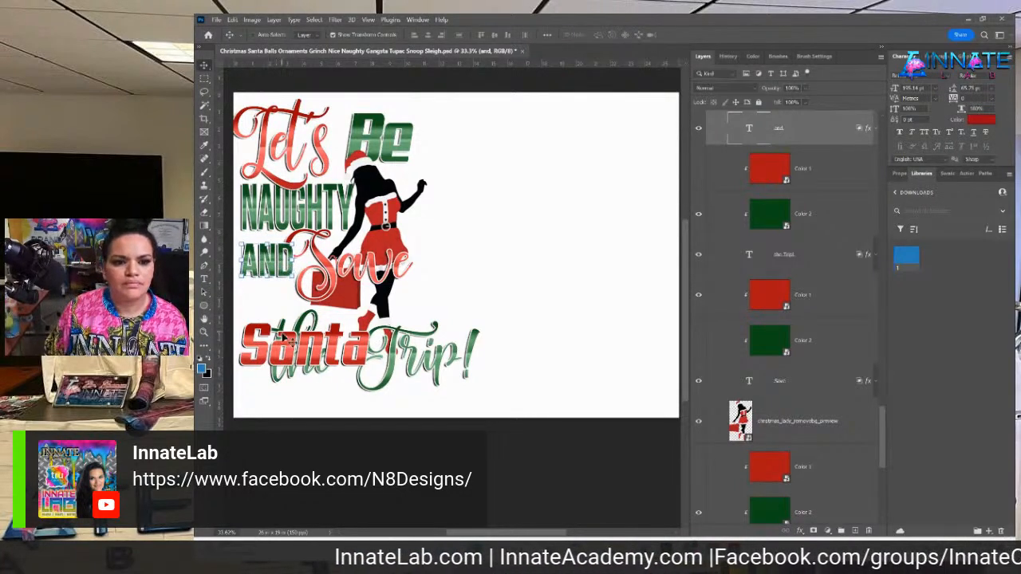
Move the red "Santa" text up directly beneath "AND" and "Save".
{"action": "right_click", "coordinate": [310, 361]}
{"action": "left_click", "coordinate": [320, 368]}
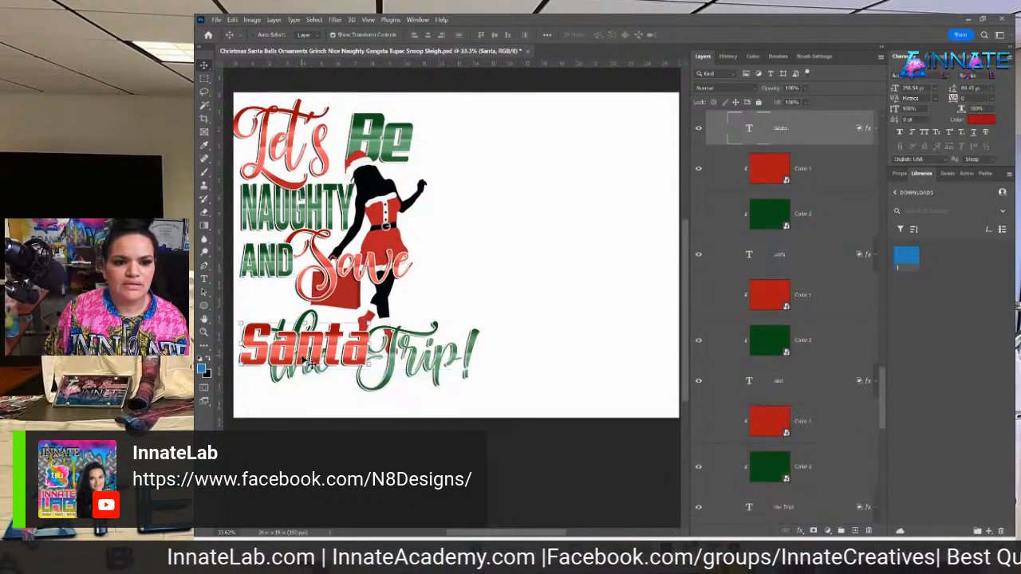
{"action": "left_click_drag", "start_coordinate": [318, 351], "coordinate": [310, 297]}
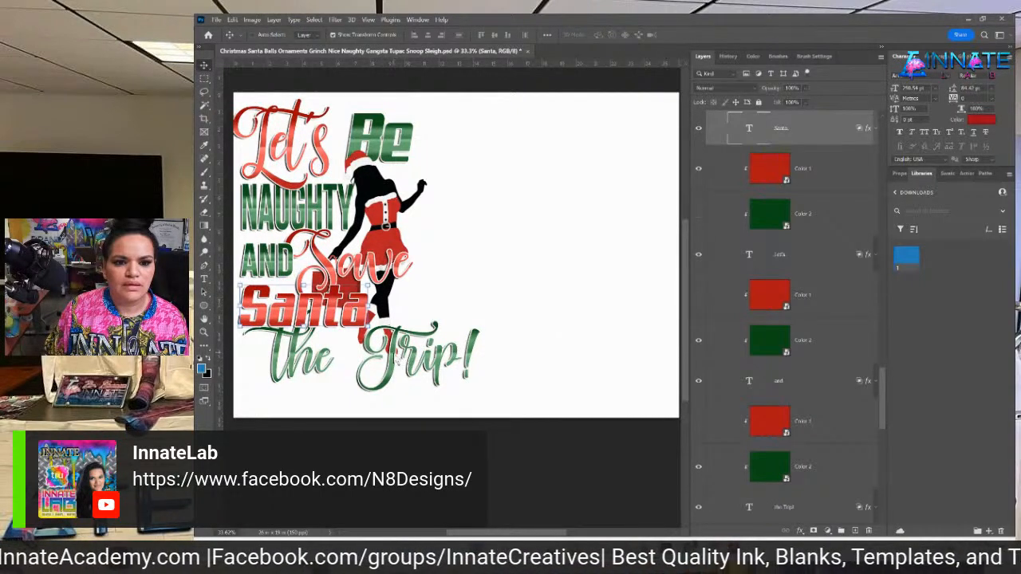
Shrink the "the Trip!" text and tuck it directly beneath "Santa" so it fits the width of the design.
{"action": "right_click", "coordinate": [397, 357]}
{"action": "left_click", "coordinate": [407, 361]}
{"action": "left_click_drag", "start_coordinate": [464, 351], "coordinate": [420, 330]}
{"action": "left_click_drag", "start_coordinate": [378, 371], "coordinate": [386, 351]}
{"action": "left_click_drag", "start_coordinate": [428, 380], "coordinate": [425, 367]}
{"action": "key", "text": "Return"}
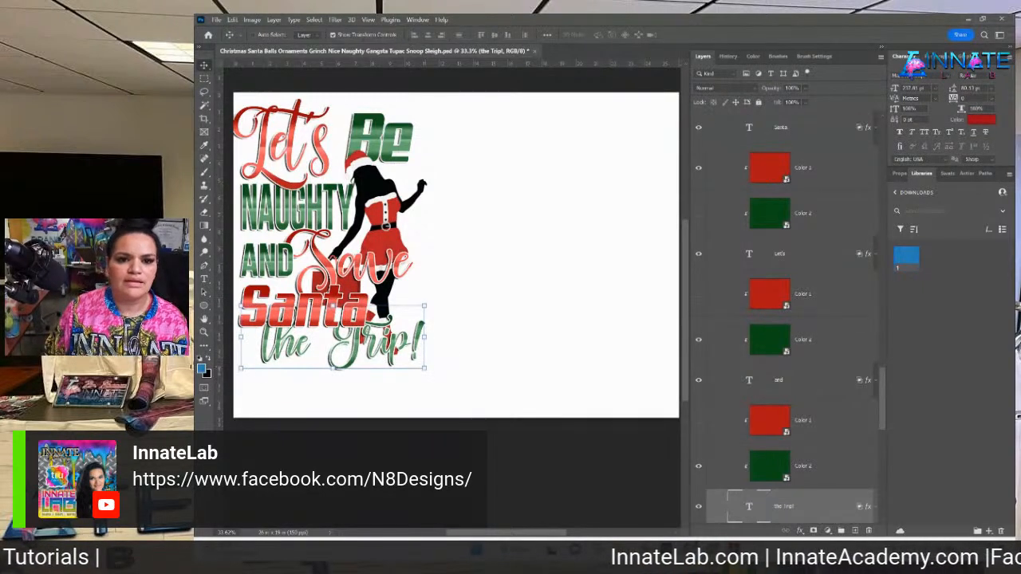
Shrink the Christmas lady image slightly and shift it a little left so she stands closer to the wording.
{"action": "right_click", "coordinate": [396, 226]}
{"action": "left_click", "coordinate": [408, 241]}
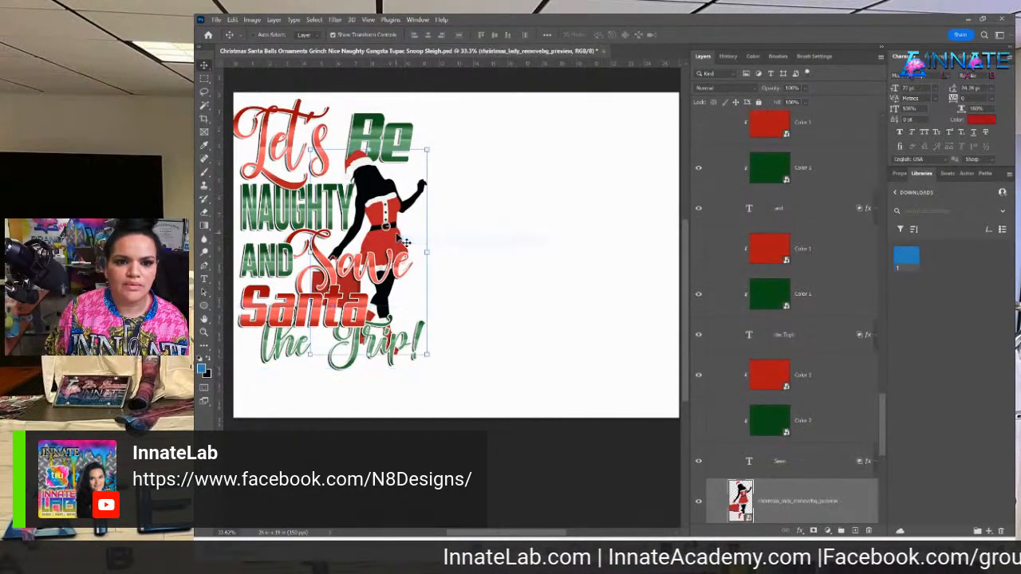
{"action": "left_click_drag", "start_coordinate": [399, 241], "coordinate": [391, 237]}
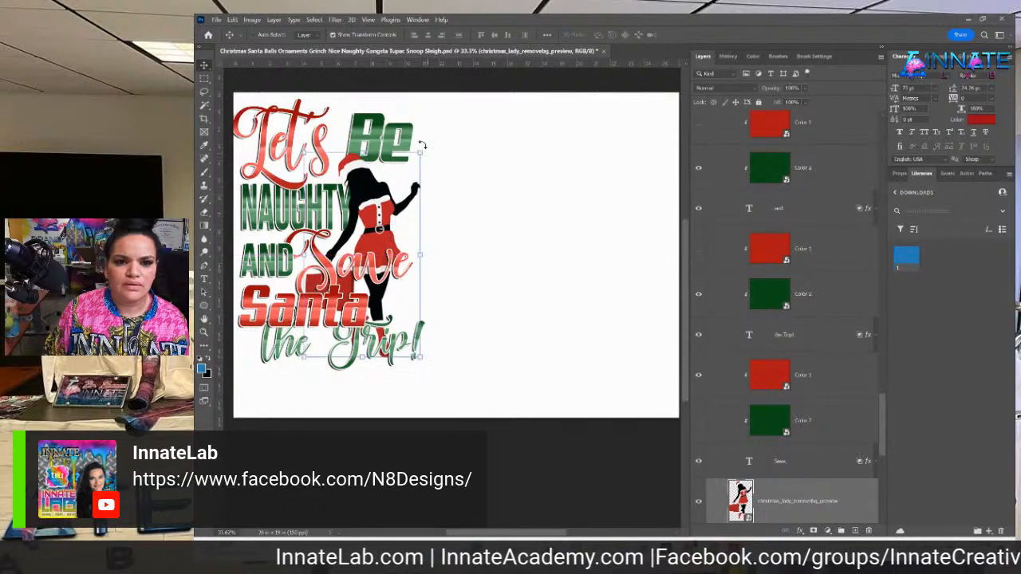
{"action": "left_click_drag", "start_coordinate": [420, 150], "coordinate": [439, 160]}
{"action": "left_click_drag", "start_coordinate": [365, 222], "coordinate": [374, 201]}
{"action": "left_click_drag", "start_coordinate": [377, 206], "coordinate": [375, 206]}
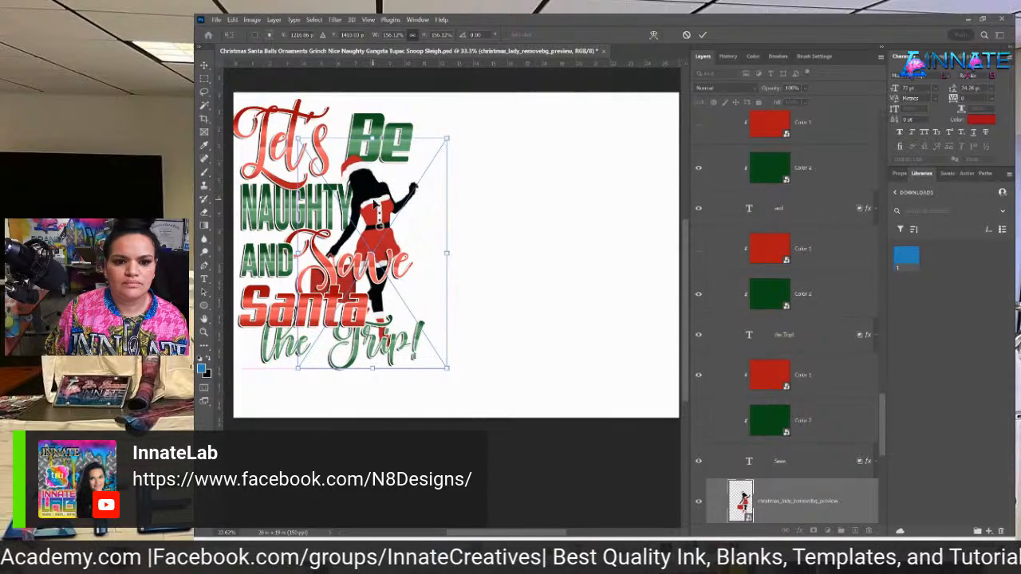
{"action": "key", "text": "Return"}
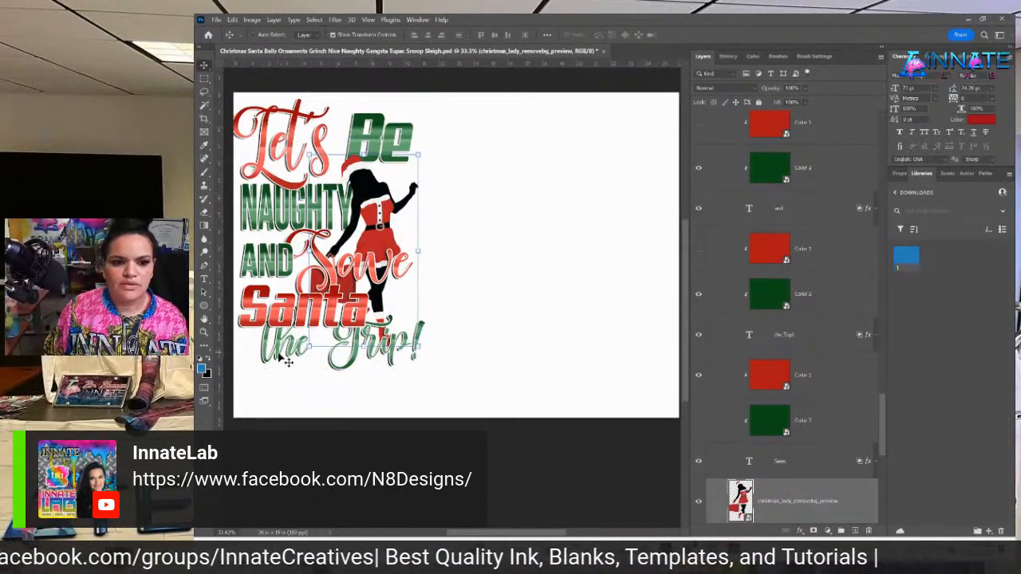
Move the "the Trip!" text layer together with its Color 1 and Color 2 layers above the "Santa" layers in the stack.
{"action": "right_click", "coordinate": [281, 356]}
{"action": "left_click", "coordinate": [300, 375]}
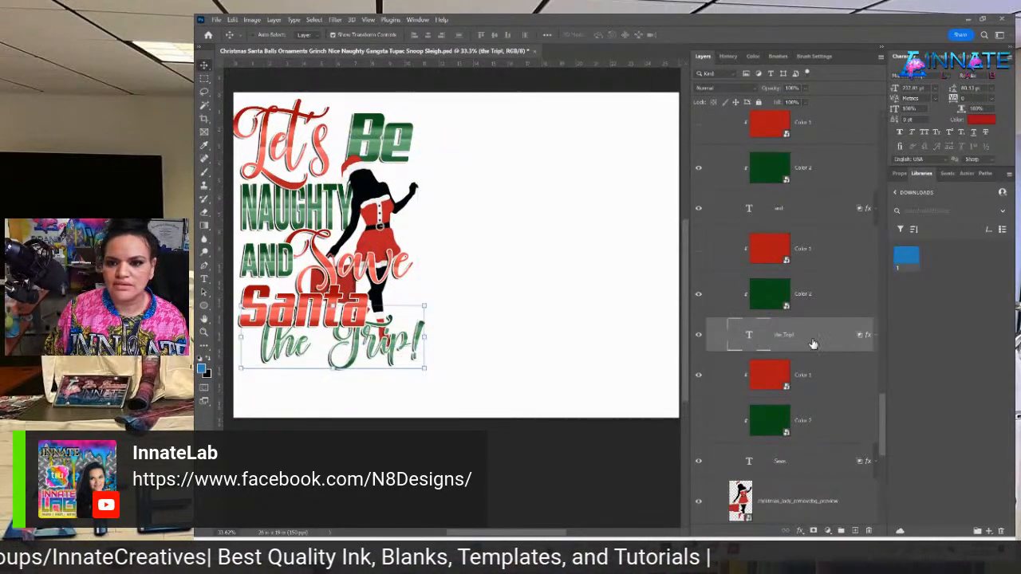
{"action": "left_click", "coordinate": [823, 252]}
{"action": "mouse_move", "coordinate": [827, 252]}
{"action": "left_mouse_down"}
{"action": "mouse_move", "coordinate": [825, 169]}
{"action": "mouse_move", "coordinate": [825, 250]}
{"action": "left_mouse_up"}
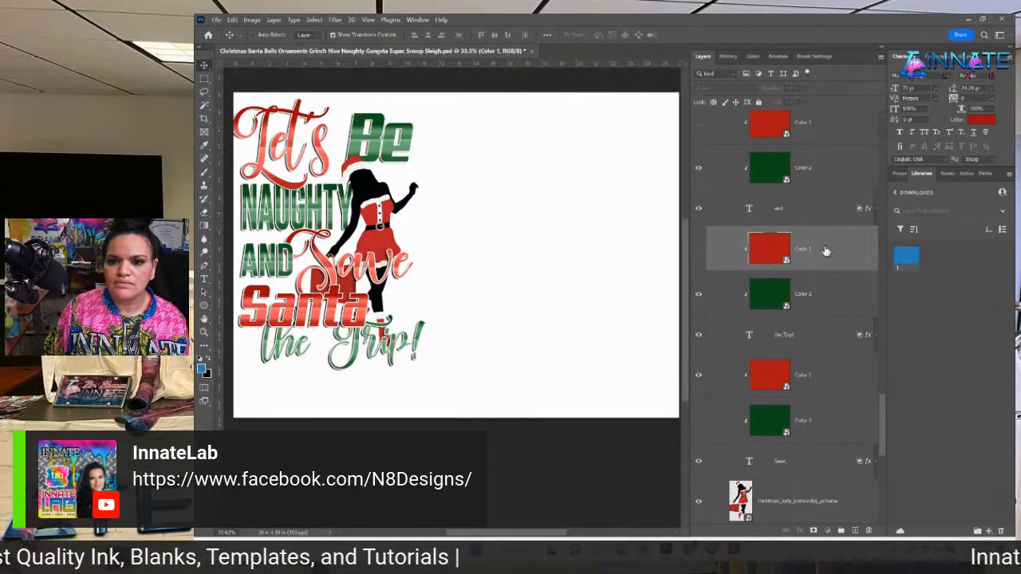
{"action": "left_click", "coordinate": [816, 334]}
{"action": "left_click", "coordinate": [820, 262]}
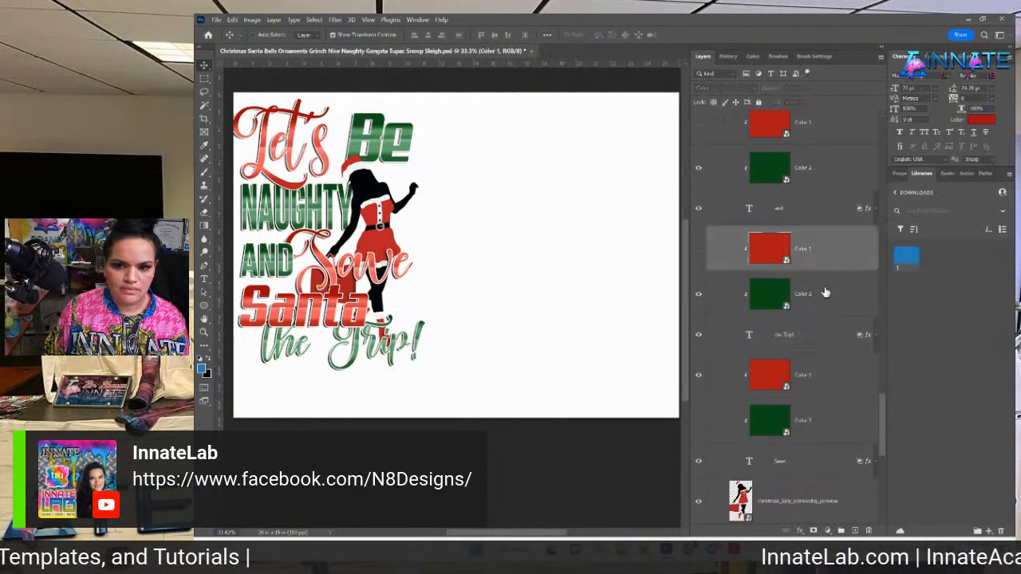
{"action": "left_click", "coordinate": [820, 334], "text": "shift"}
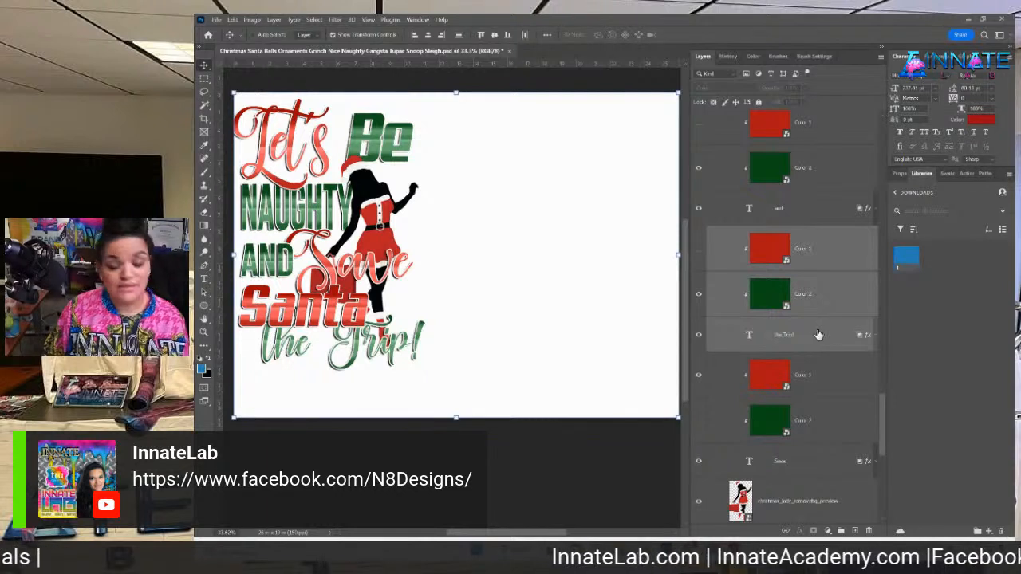
{"action": "left_click_drag", "start_coordinate": [818, 334], "coordinate": [801, 118]}
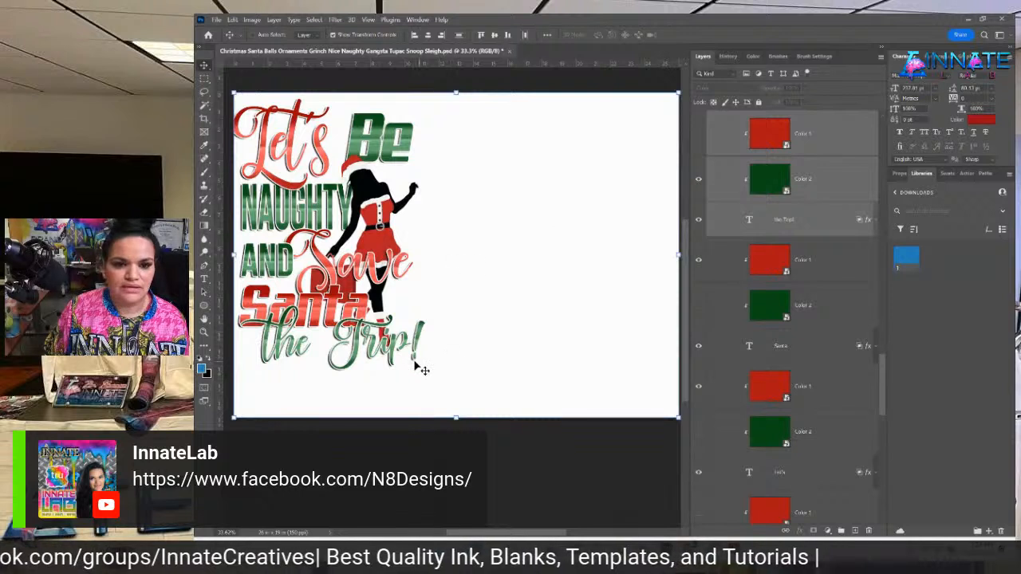
Narrow the "the Trip!" text to about 90% width and set it slightly lower beneath "Santa".
{"action": "left_click", "coordinate": [810, 230]}
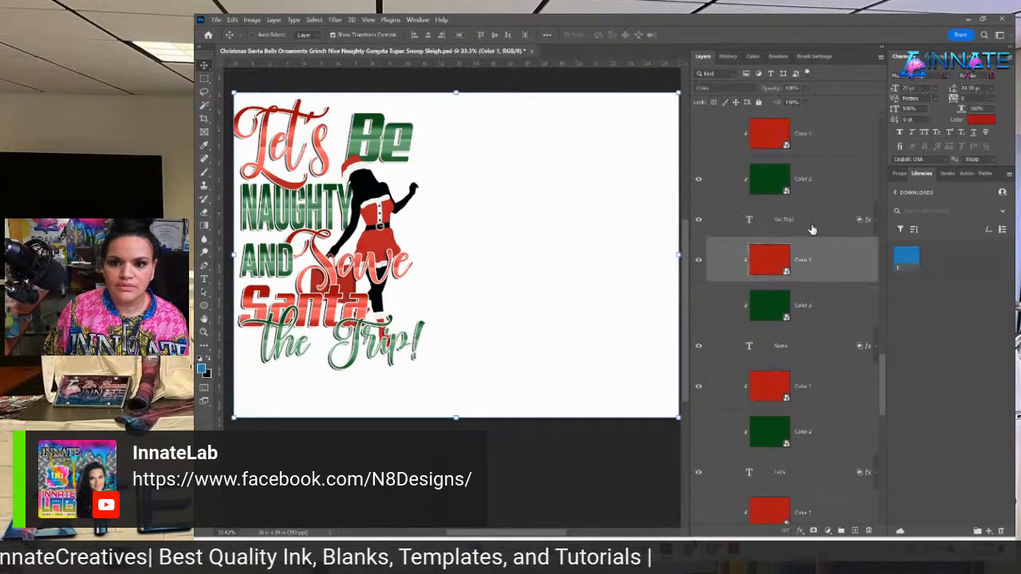
{"action": "left_click_drag", "start_coordinate": [425, 337], "coordinate": [360, 354]}
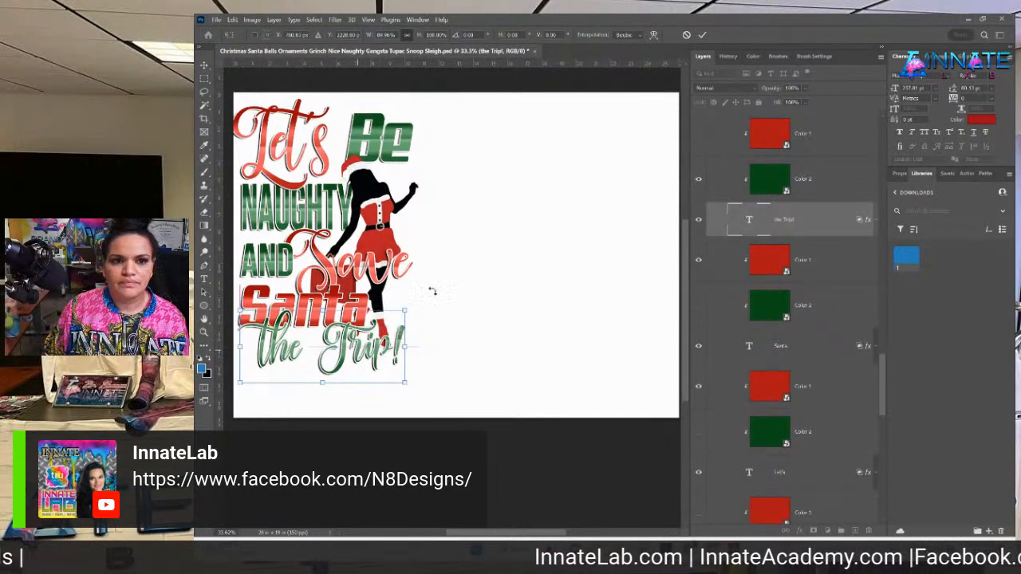
{"action": "key", "text": "Return"}
Reduce the height of the "Let's" text to about 90% and shift it right to line up with the left edge of "NAUGHTY".
{"action": "right_click", "coordinate": [291, 164]}
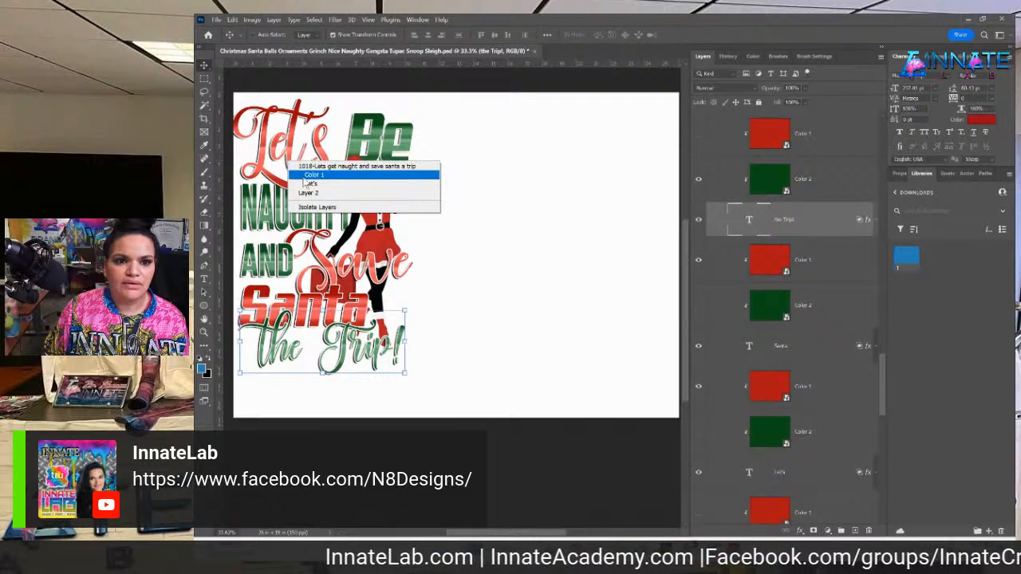
{"action": "left_click", "coordinate": [307, 189]}
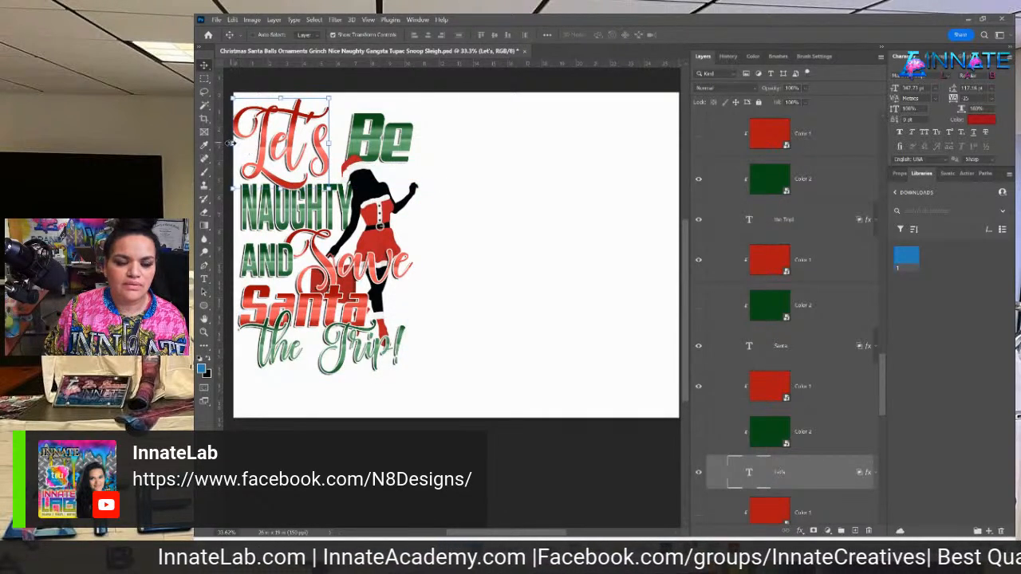
{"action": "key", "text": "ctrl+t"}
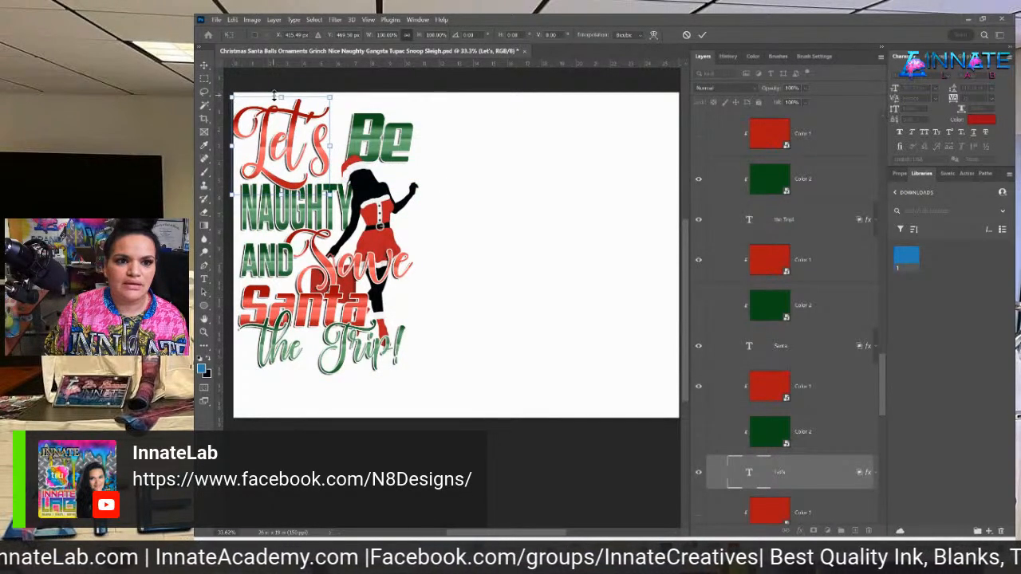
{"action": "left_click_drag", "start_coordinate": [282, 98], "coordinate": [283, 107]}
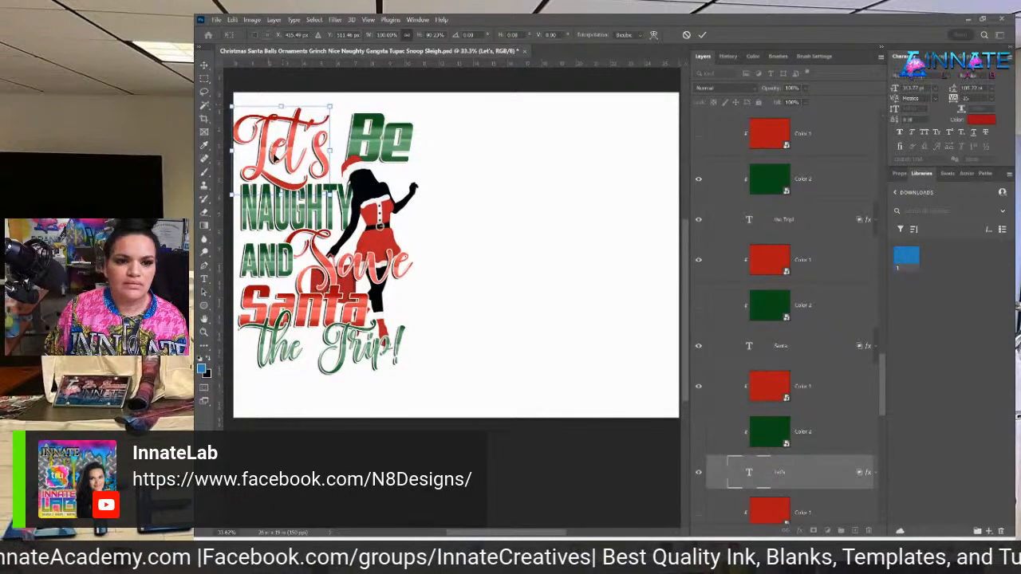
{"action": "left_click_drag", "start_coordinate": [269, 156], "coordinate": [276, 158]}
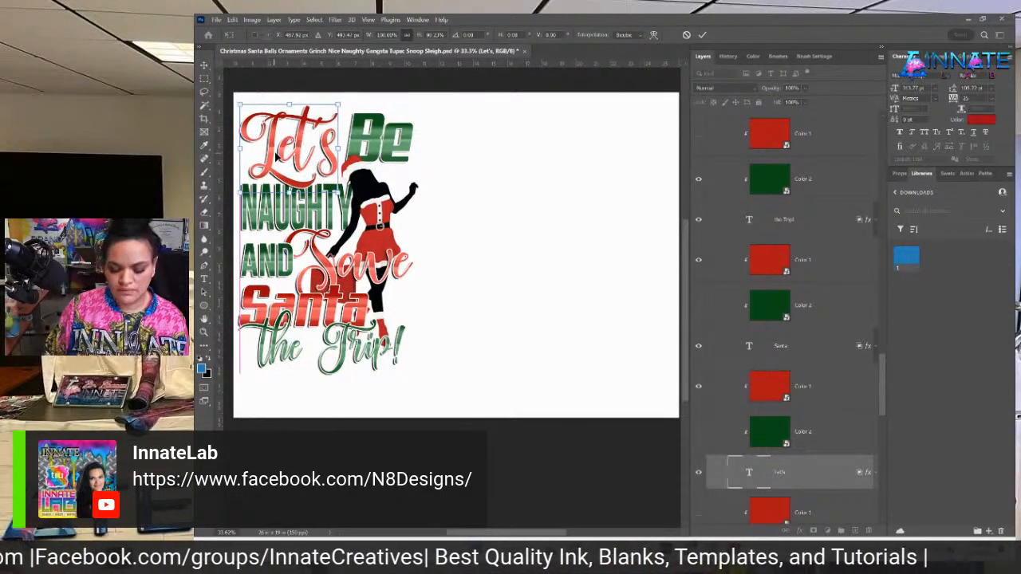
{"action": "key", "text": "Left"}
{"action": "key", "text": "Left"}
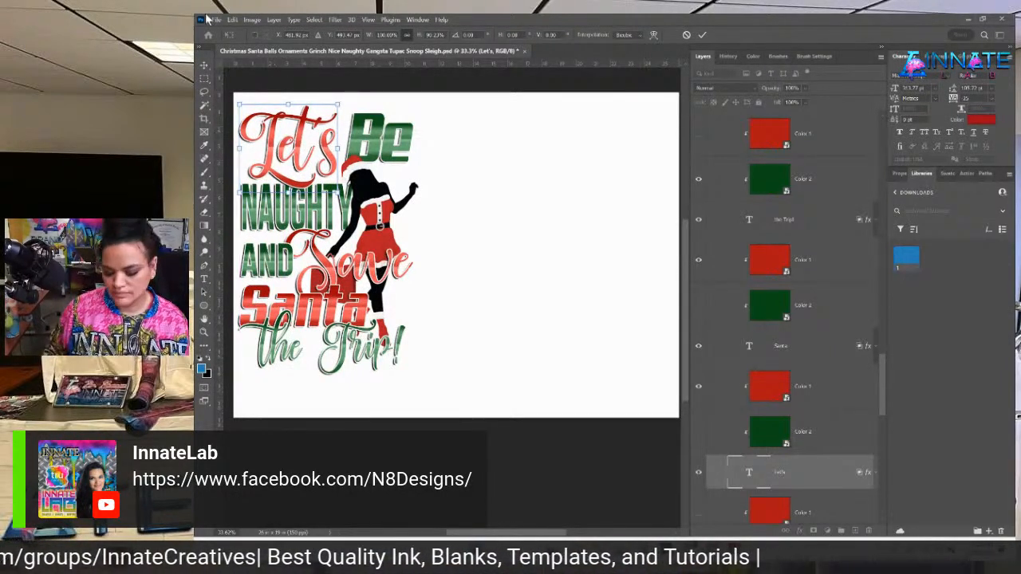
{"action": "key", "text": "Return"}
Shrink the green "Be" text proportionally and move it left, close beside "Let's".
{"action": "right_click", "coordinate": [391, 148]}
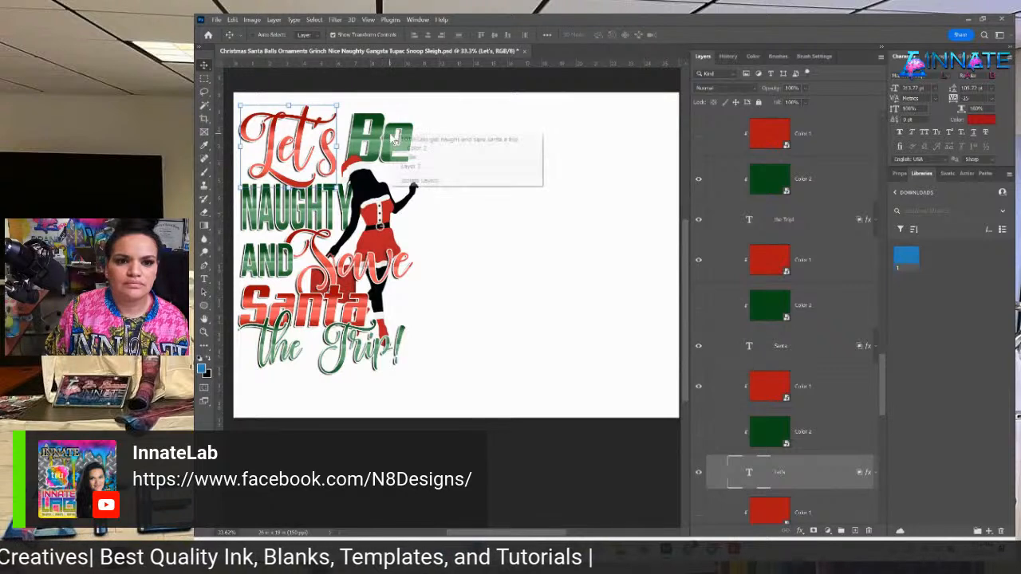
{"action": "left_click", "coordinate": [403, 152]}
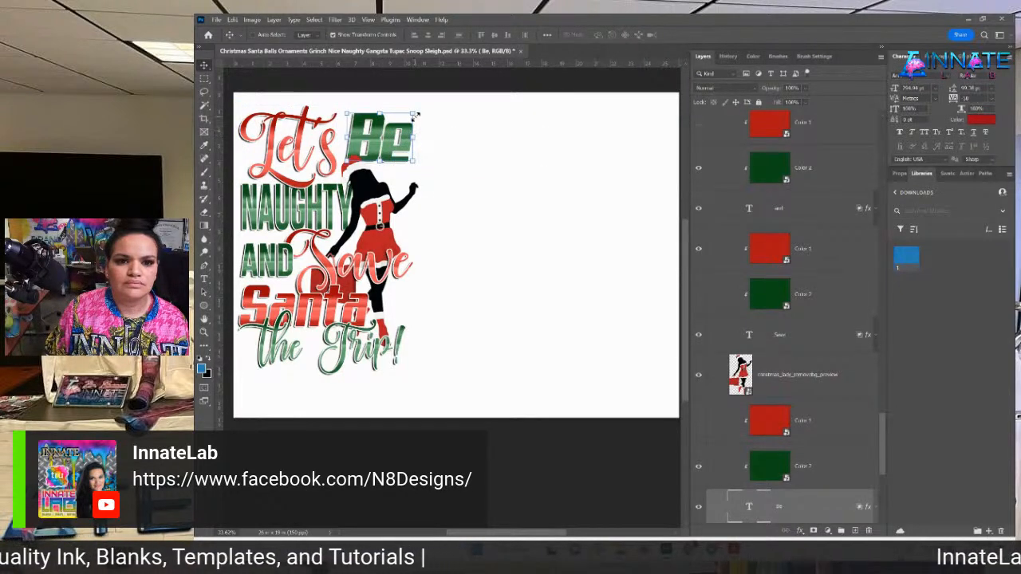
{"action": "left_click_drag", "start_coordinate": [414, 115], "coordinate": [406, 118]}
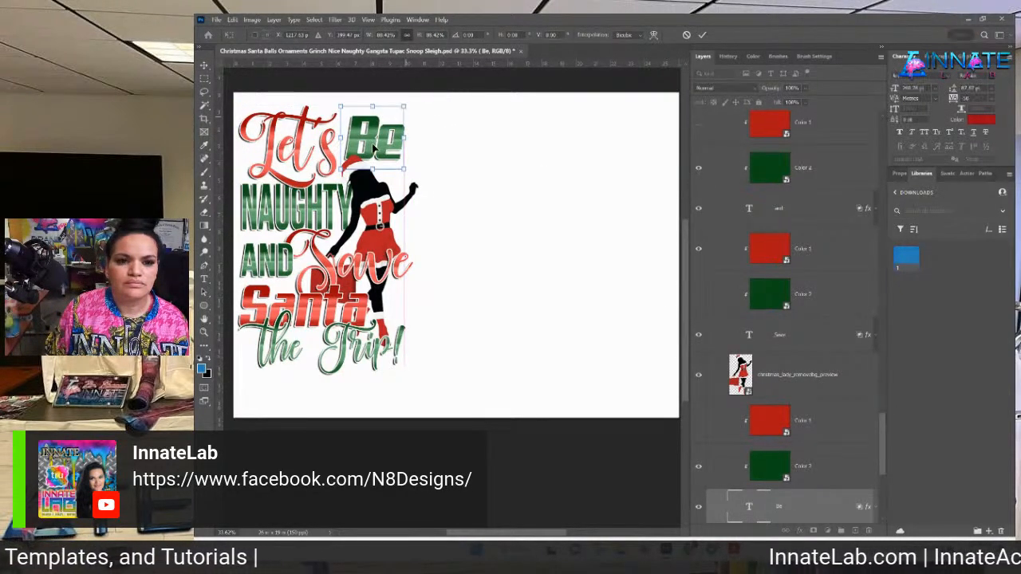
{"action": "left_click_drag", "start_coordinate": [373, 150], "coordinate": [369, 150]}
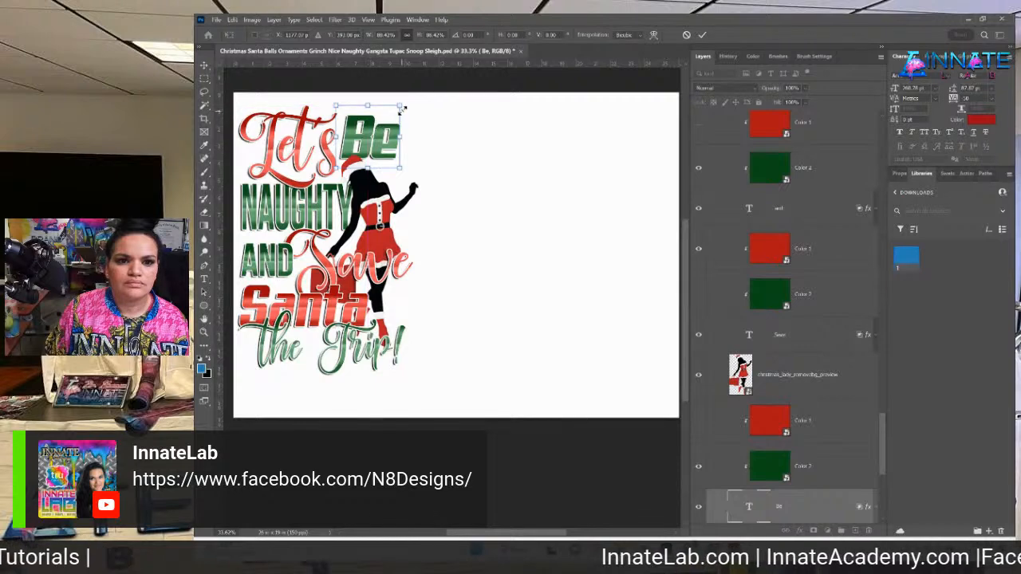
Scale the "Be" text down proportionally to about 82% and apply the transform.
{"action": "left_click_drag", "start_coordinate": [401, 104], "coordinate": [399, 114]}
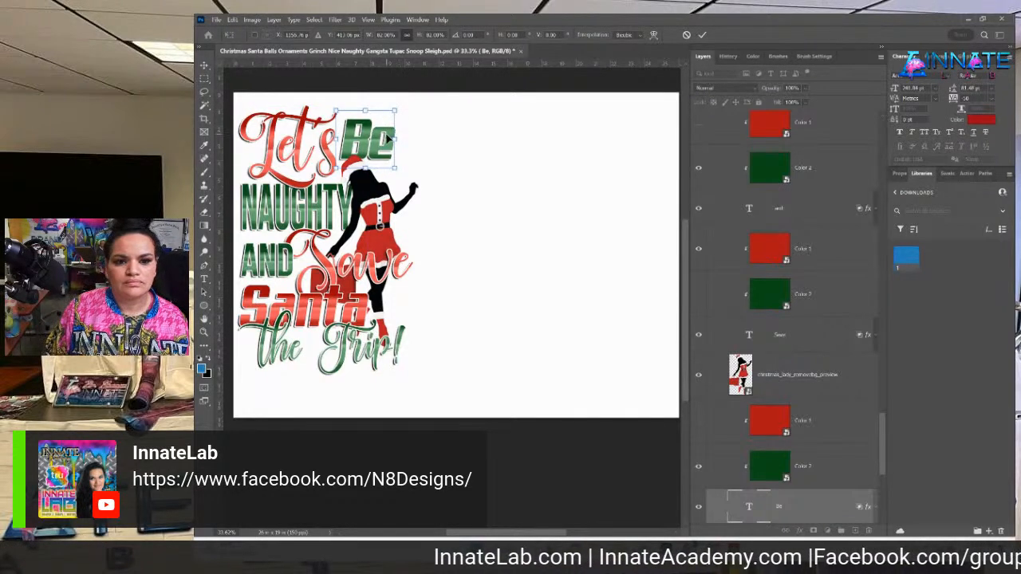
{"action": "key", "text": "Return"}
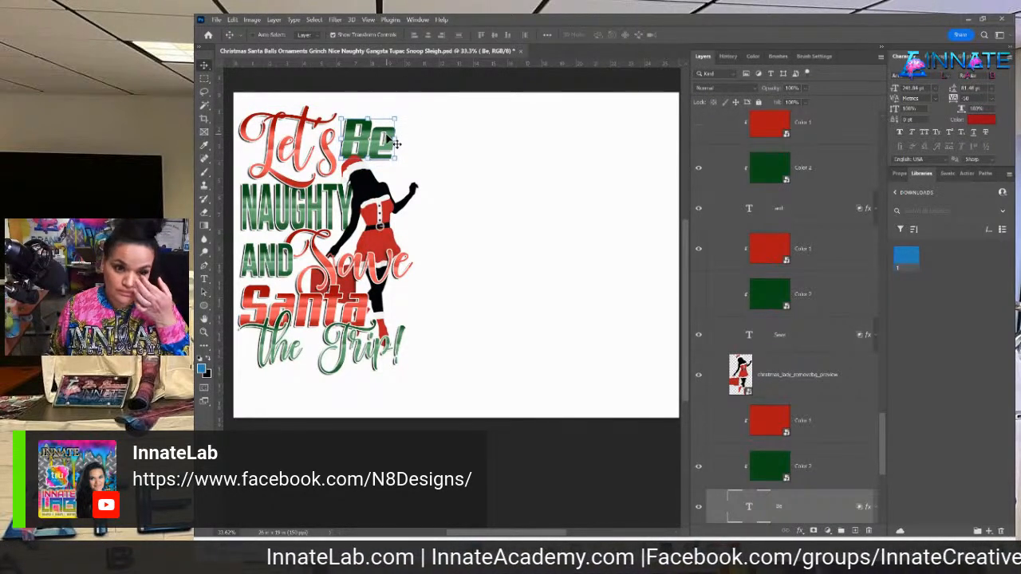
Nudge the "the Trip!" text layer down slightly, away from "Santa".
{"action": "right_click", "coordinate": [345, 355]}
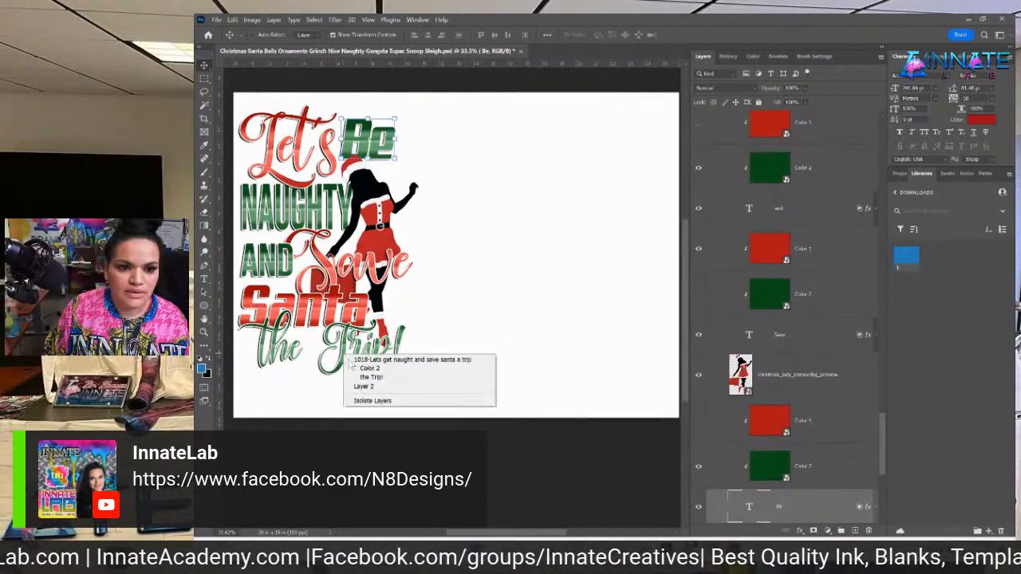
{"action": "left_click", "coordinate": [366, 378]}
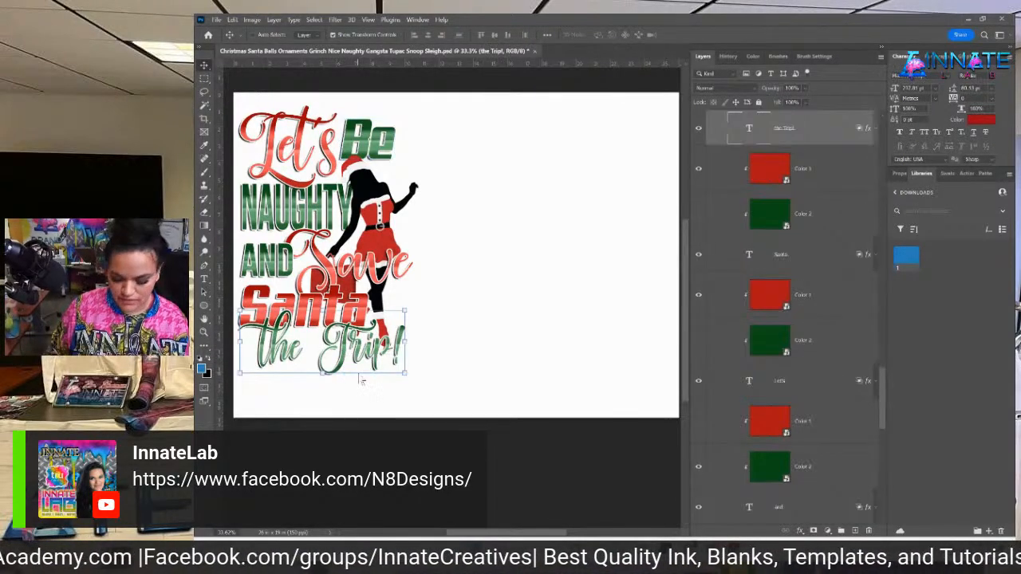
{"action": "key", "text": "Down"}
{"action": "key", "text": "Down"}
{"action": "key", "text": "Down"}
{"action": "key", "text": "Down"}
{"action": "key", "text": "Down"}
{"action": "key", "text": "Down"}
{"action": "key", "text": "Down"}
{"action": "key", "text": "Down"}
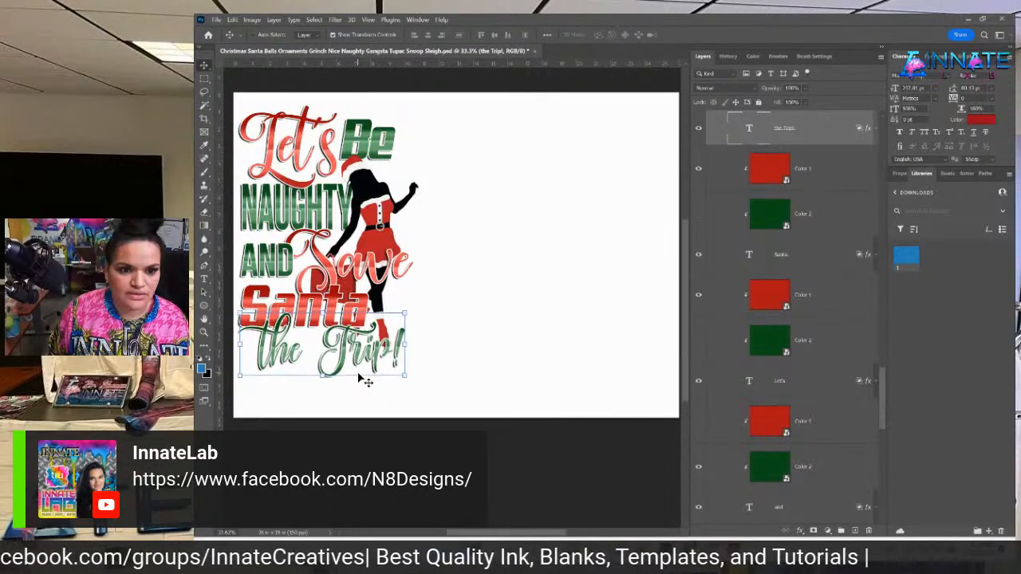
{"action": "key", "text": "Down"}
{"action": "key", "text": "Down"}
{"action": "key", "text": "Down"}
{"action": "key", "text": "Down"}
{"action": "key", "text": "Down"}
{"action": "key", "text": "Down"}
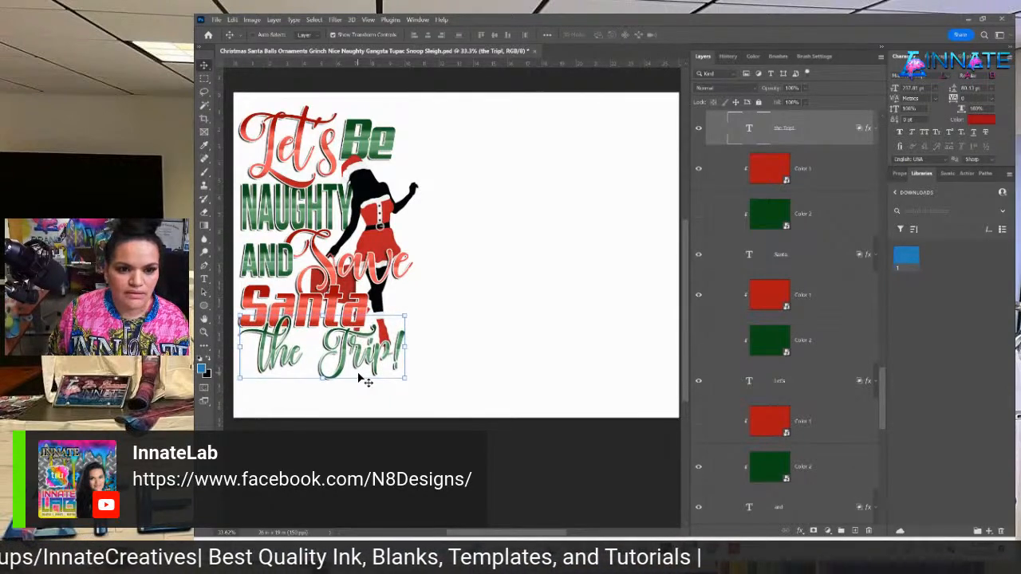
{"action": "key", "text": "Down"}
{"action": "key", "text": "Down"}
{"action": "key", "text": "Down"}
{"action": "key", "text": "Down"}
{"action": "key", "text": "Down"}
{"action": "key", "text": "Down"}
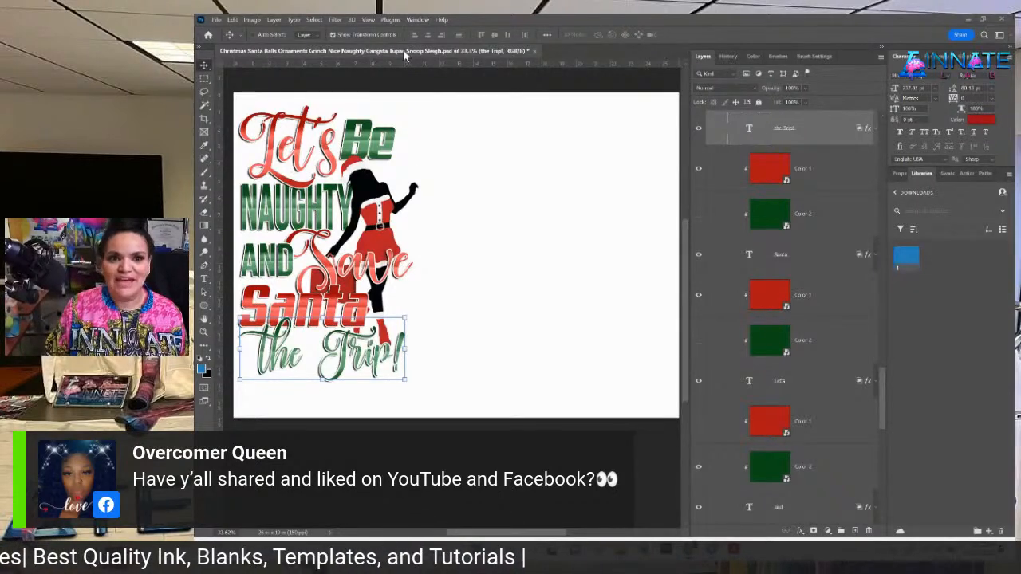
Collapse the layer group "1018-Lets get naught and save santa a trip".
{"action": "key", "text": "ctrl+plus"}
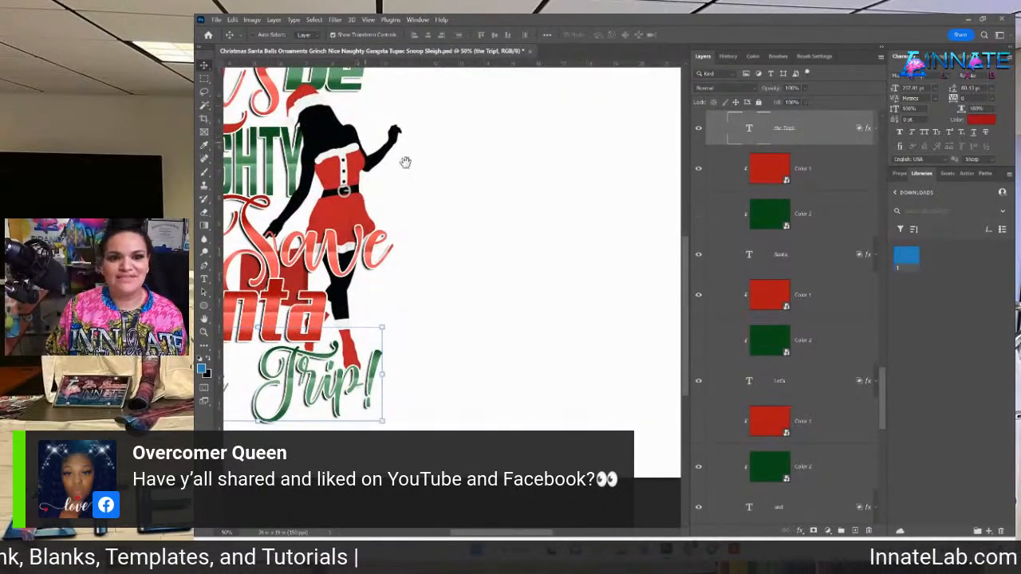
{"action": "left_click_drag", "start_coordinate": [404, 160], "coordinate": [503, 237]}
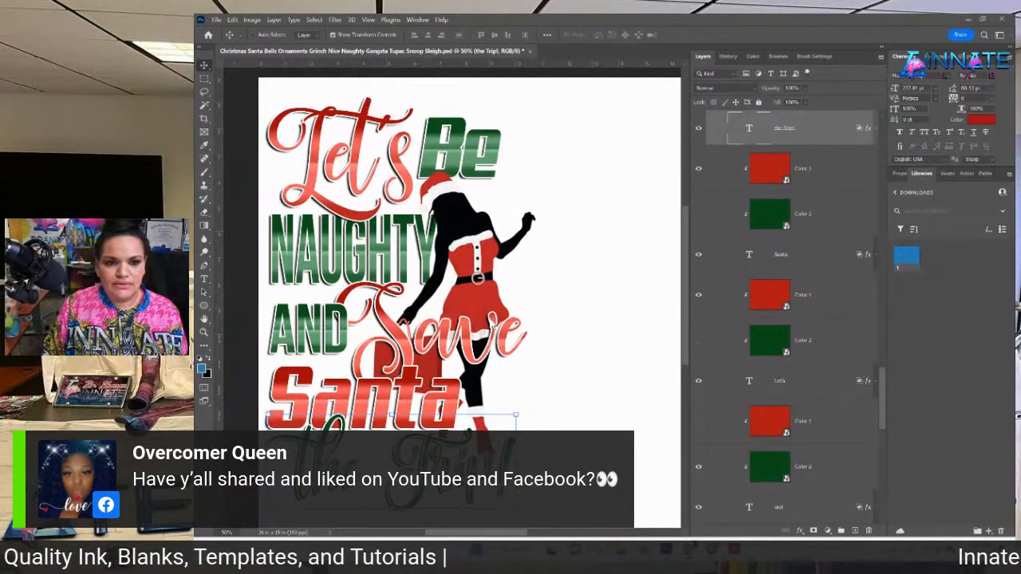
{"action": "scroll", "coordinate": [753, 326], "scroll_direction": "up", "scroll_amount": 10}
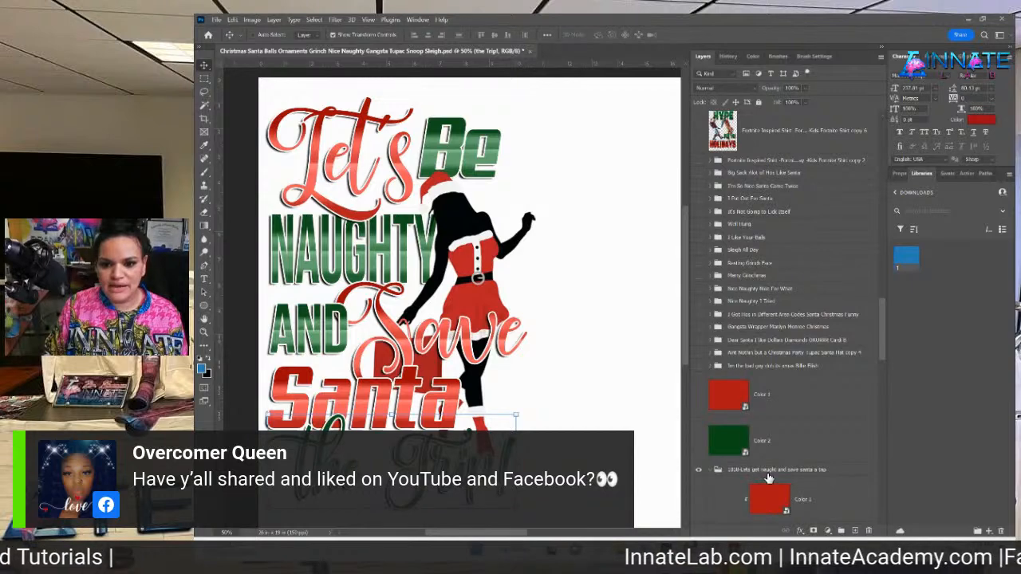
{"action": "left_click", "coordinate": [714, 473]}
{"action": "left_click", "coordinate": [711, 476]}
{"action": "scroll", "coordinate": [710, 447], "scroll_direction": "down", "scroll_amount": 3}
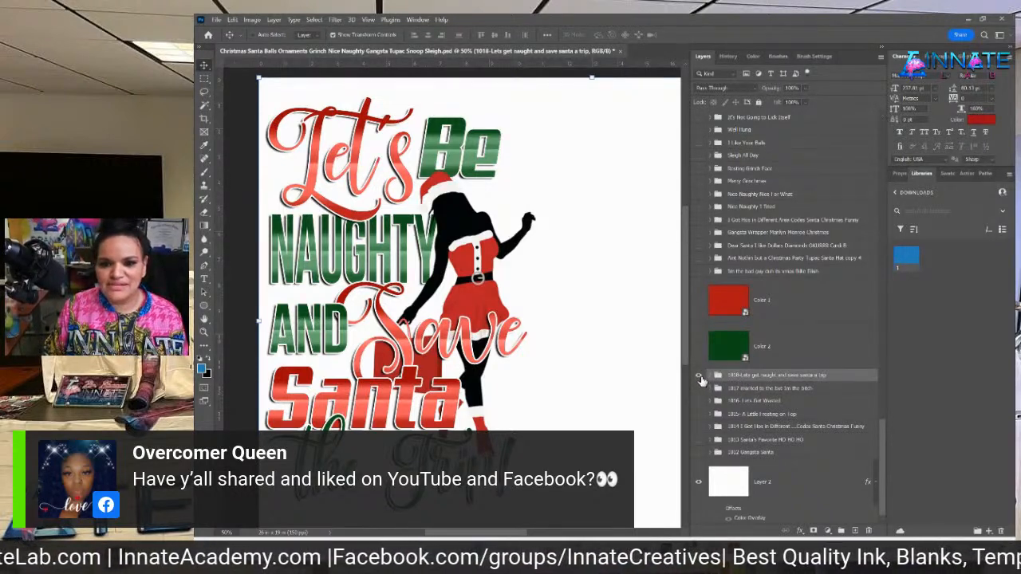
{"action": "left_click", "coordinate": [700, 377]}
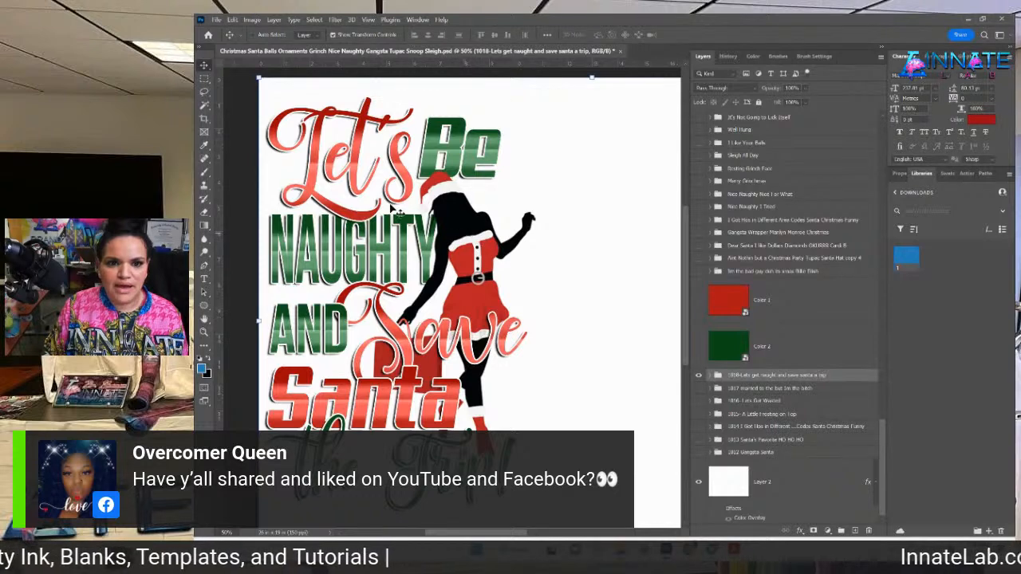
Turn off the Color Overlay effect on the "Santa" text layer.
{"action": "right_click", "coordinate": [352, 221]}
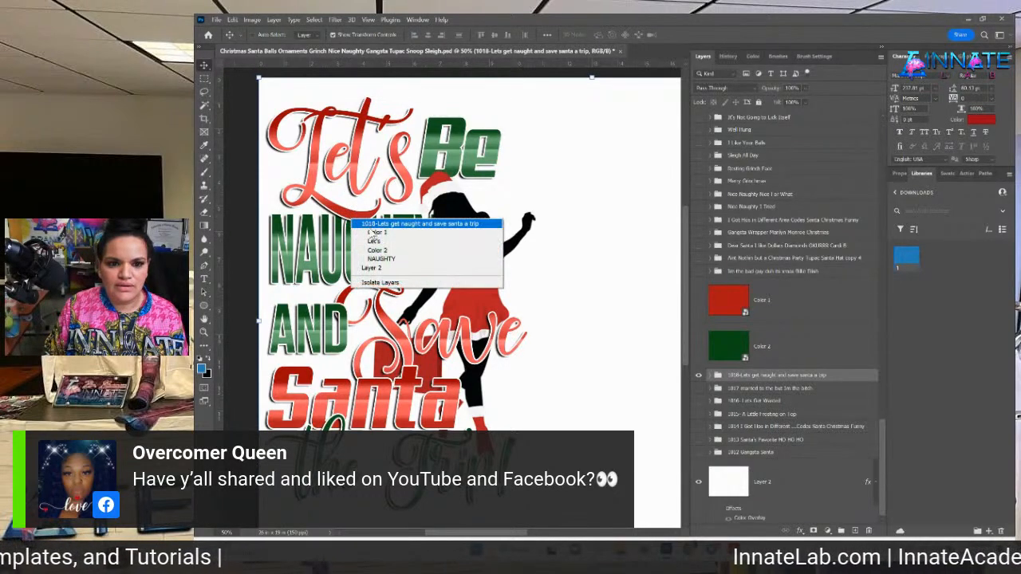
{"action": "left_click", "coordinate": [375, 233]}
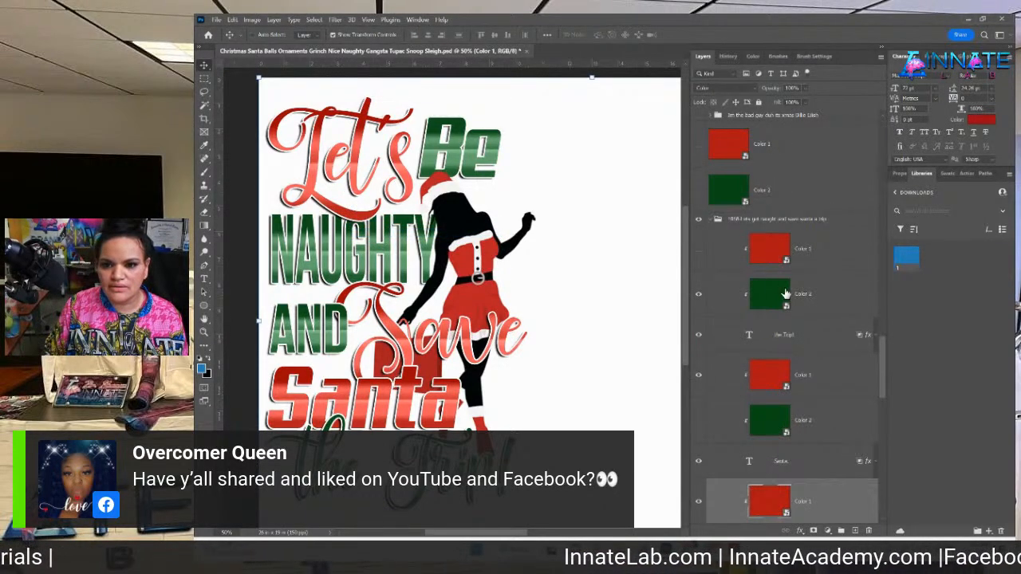
{"action": "left_click", "coordinate": [826, 343]}
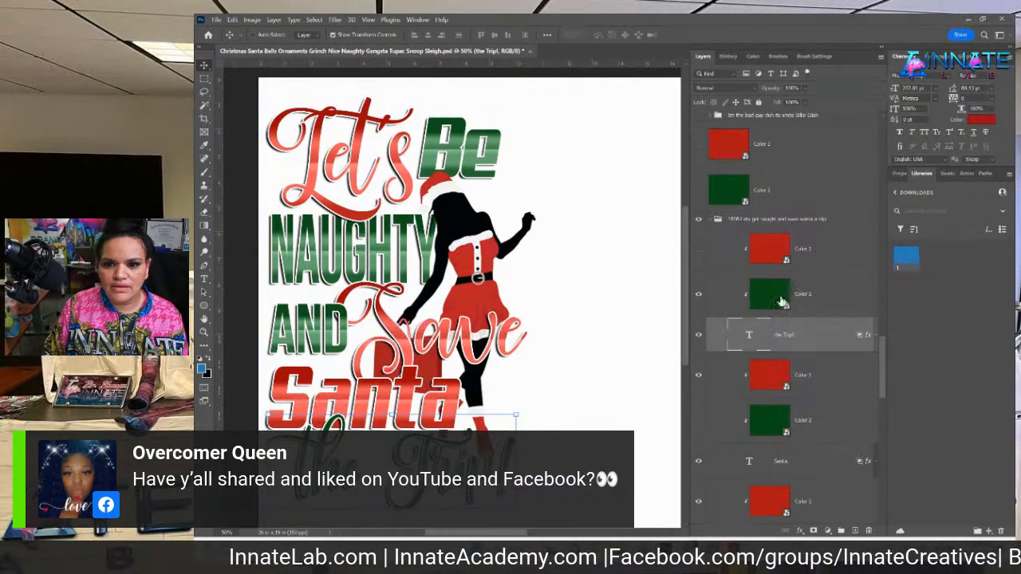
{"action": "left_click", "coordinate": [819, 391]}
{"action": "left_click", "coordinate": [873, 464]}
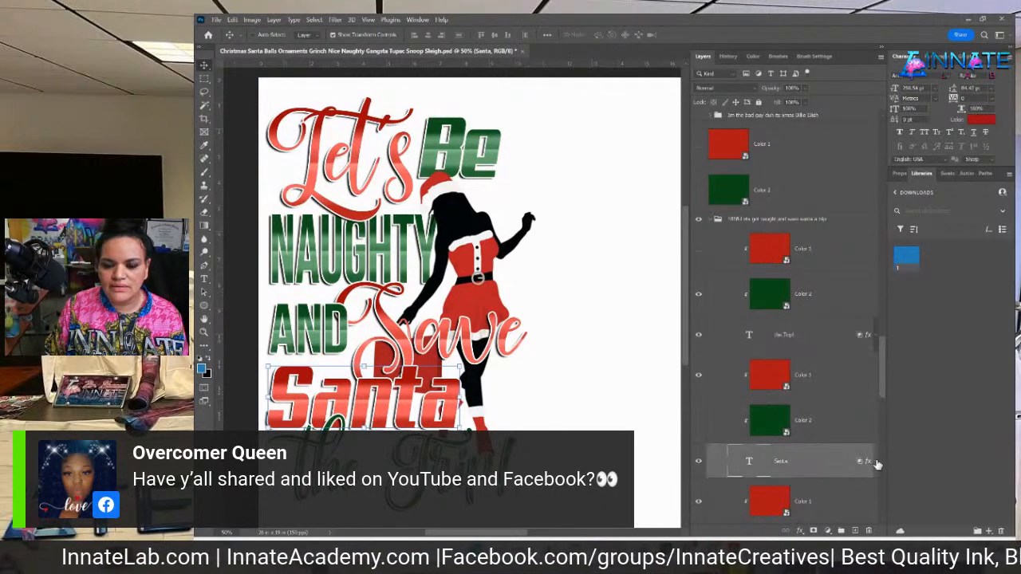
{"action": "left_click", "coordinate": [876, 464]}
{"action": "scroll", "coordinate": [750, 334], "scroll_direction": "down", "scroll_amount": 4}
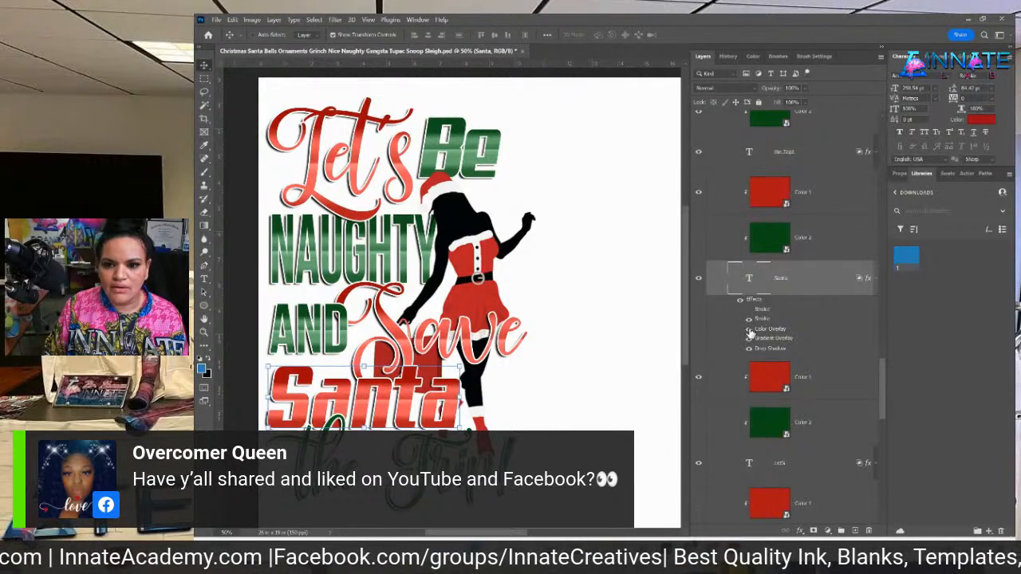
{"action": "left_click", "coordinate": [749, 329]}
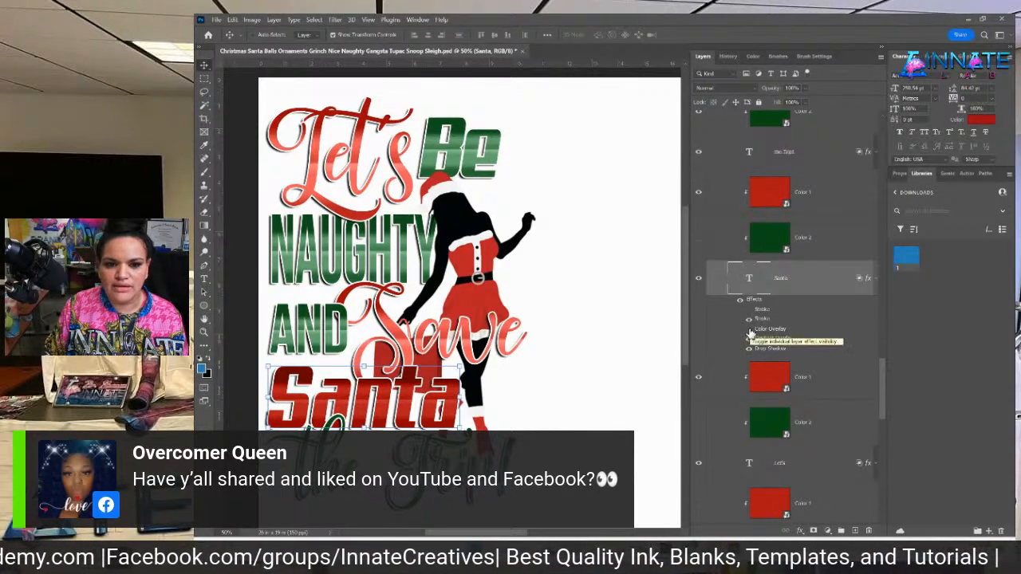
Turn off the Color Overlay effect on the "Save" text layer.
{"action": "right_click", "coordinate": [449, 333]}
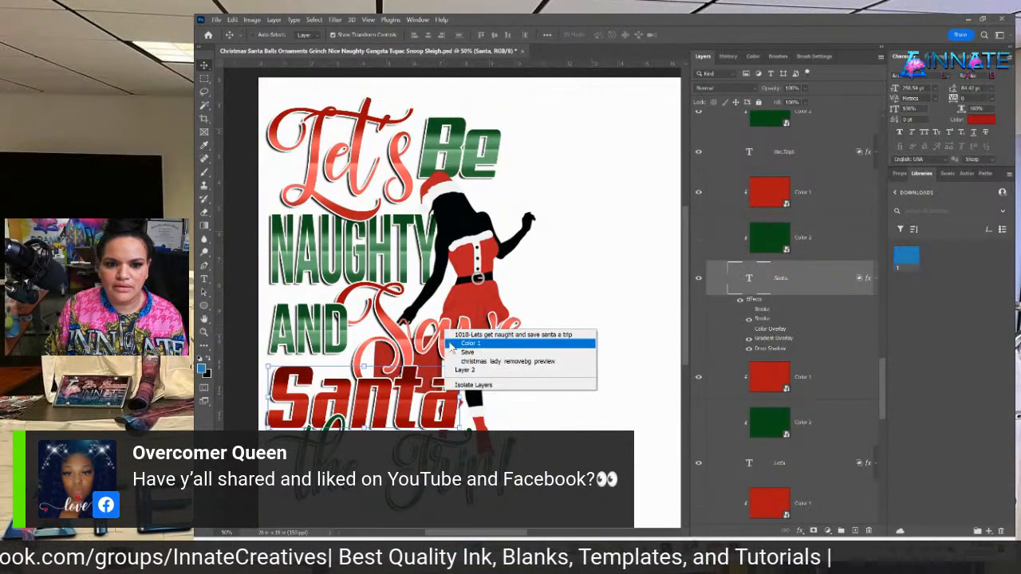
{"action": "left_click", "coordinate": [467, 351]}
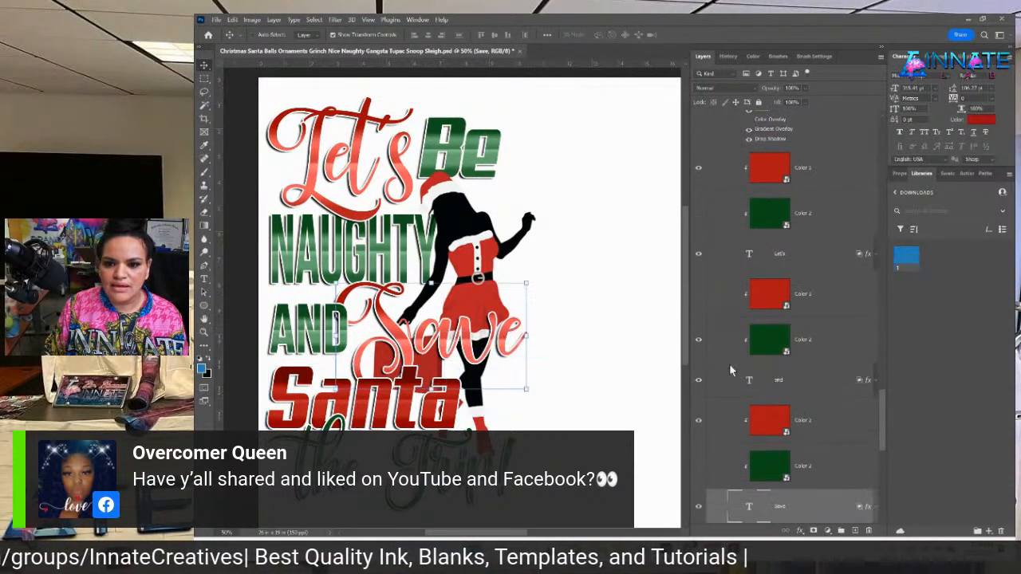
{"action": "left_click", "coordinate": [876, 508]}
{"action": "scroll", "coordinate": [827, 491], "scroll_direction": "down", "scroll_amount": 2}
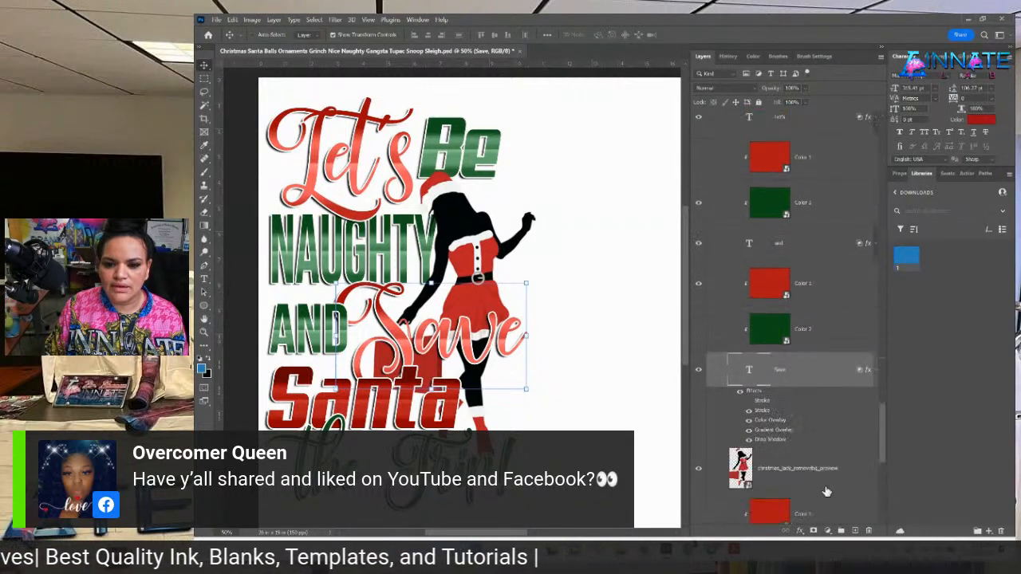
{"action": "left_click", "coordinate": [749, 420]}
Turn off the Color Overlay effect on the "Let's" text layer.
{"action": "right_click", "coordinate": [406, 183]}
{"action": "left_click", "coordinate": [423, 195]}
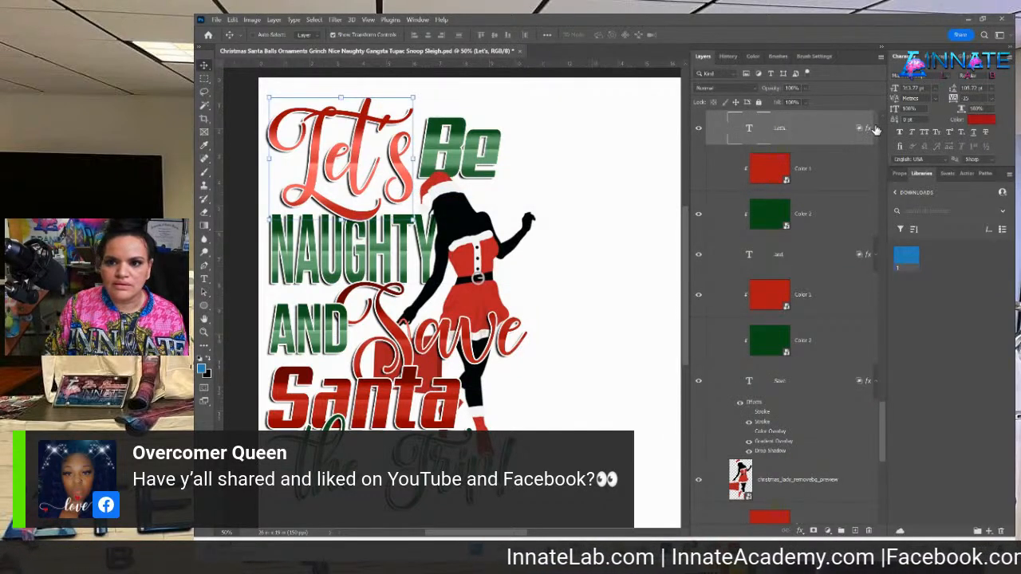
{"action": "left_click", "coordinate": [870, 129]}
{"action": "left_click", "coordinate": [749, 178]}
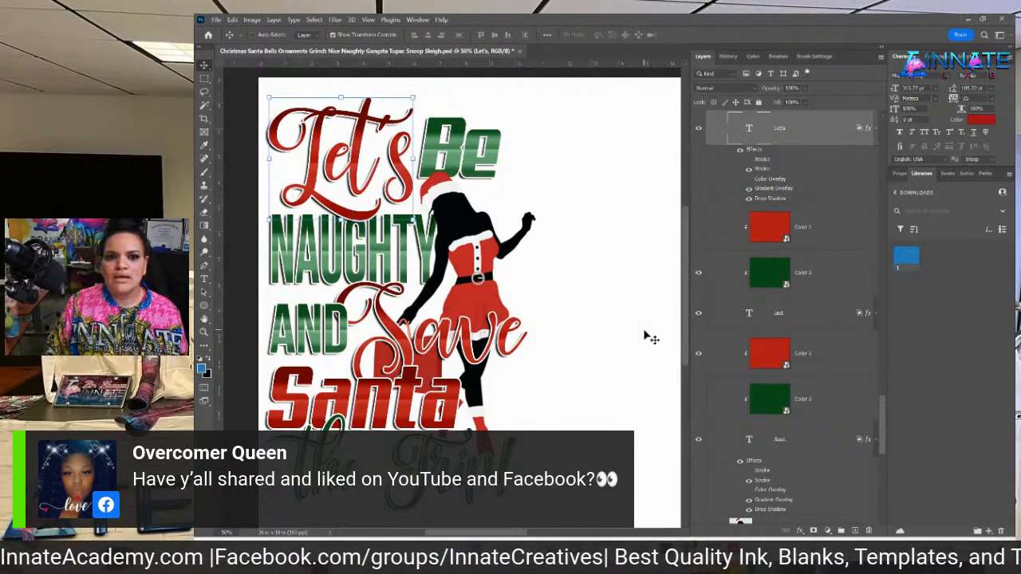
Select and collapse the layer group "1018-Lets get naught and save santa a trip".
{"action": "key", "text": "ctrl+minus"}
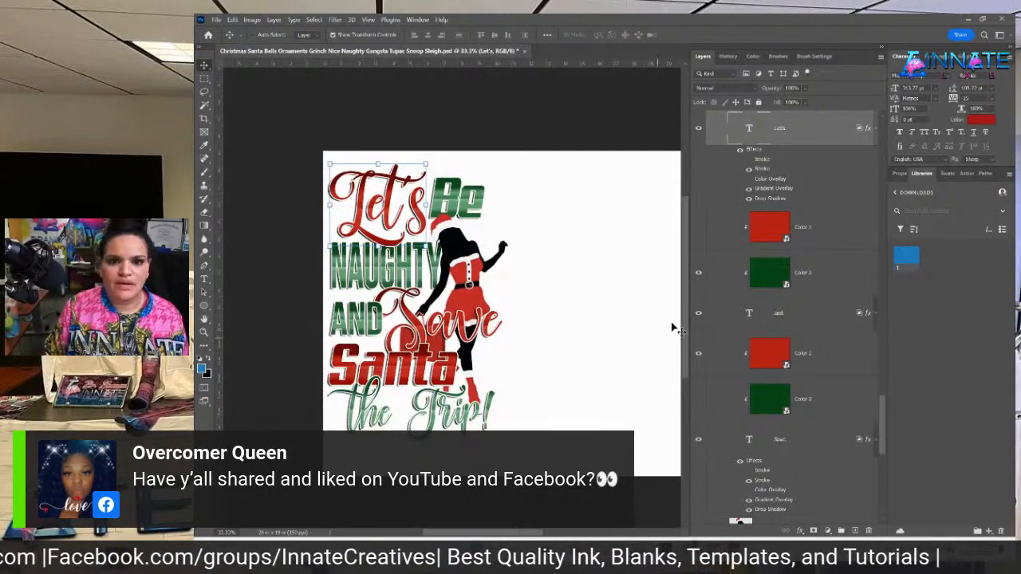
{"action": "scroll", "coordinate": [783, 169], "scroll_direction": "up", "scroll_amount": 5}
{"action": "scroll", "coordinate": [783, 173], "scroll_direction": "up", "scroll_amount": 5}
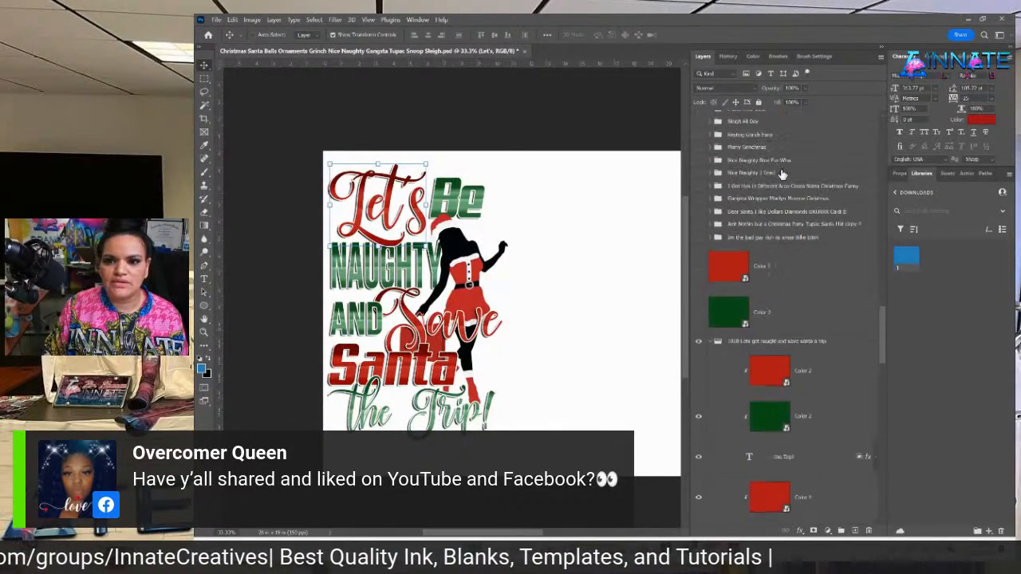
{"action": "left_click", "coordinate": [794, 341]}
{"action": "left_click", "coordinate": [711, 343]}
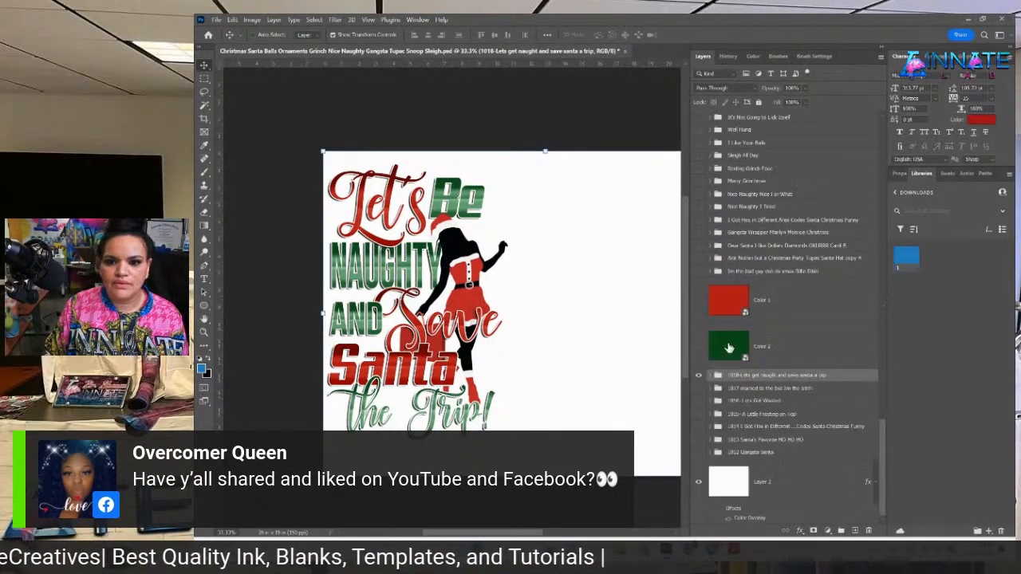
Quick-export the 1018 group as a PNG named "1018-Lets get naught and save santa a trip" into the 1018 folder in Downloads.
{"action": "right_click", "coordinate": [750, 376]}
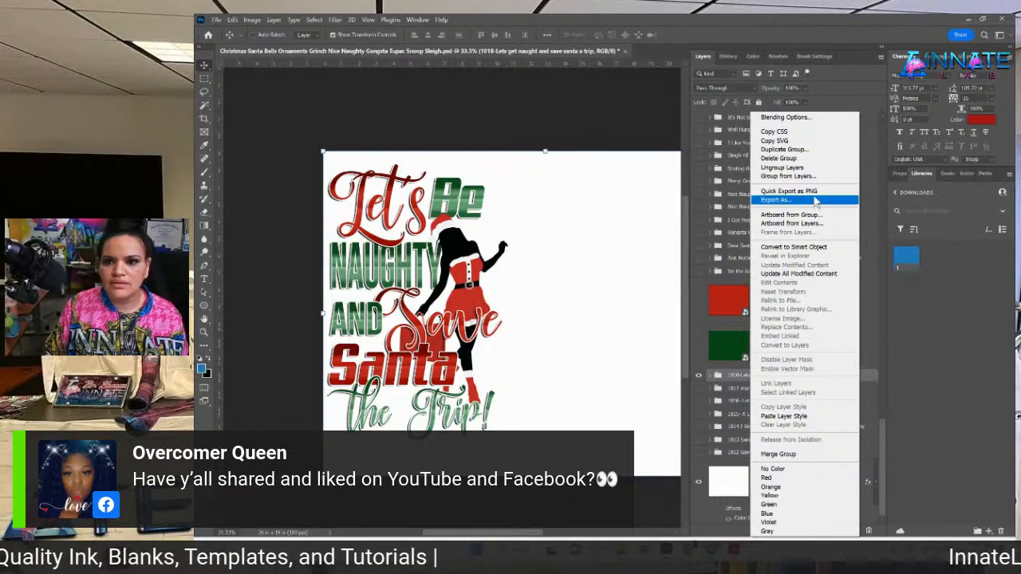
{"action": "left_click", "coordinate": [813, 191]}
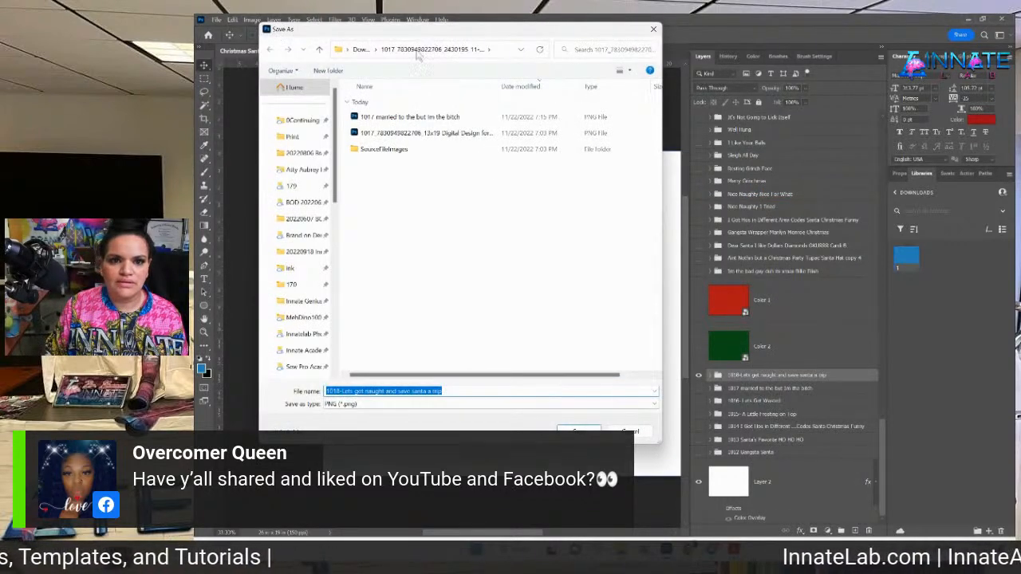
{"action": "left_click", "coordinate": [361, 49]}
{"action": "double_click", "coordinate": [387, 155]}
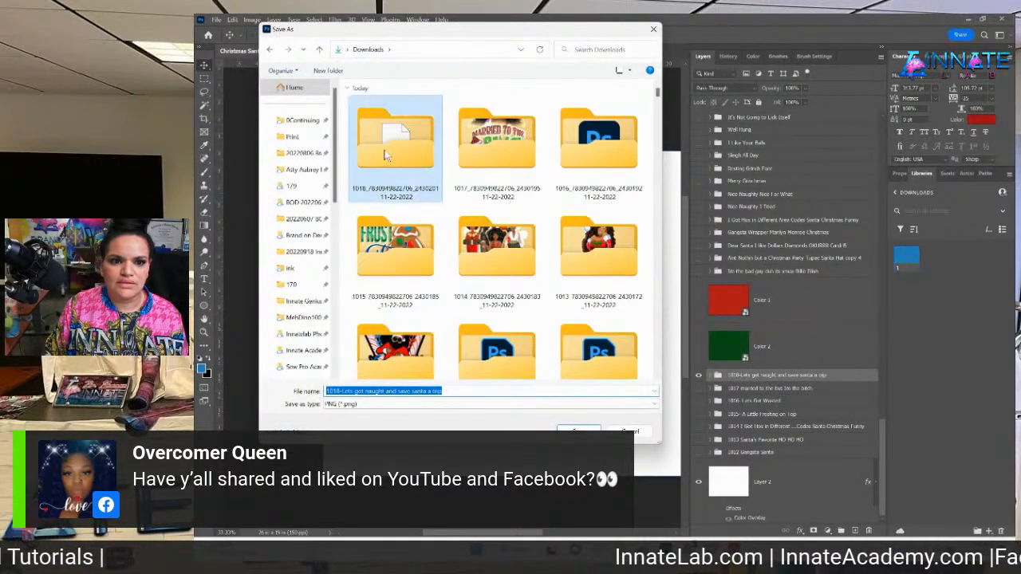
{"action": "left_click", "coordinate": [594, 430]}
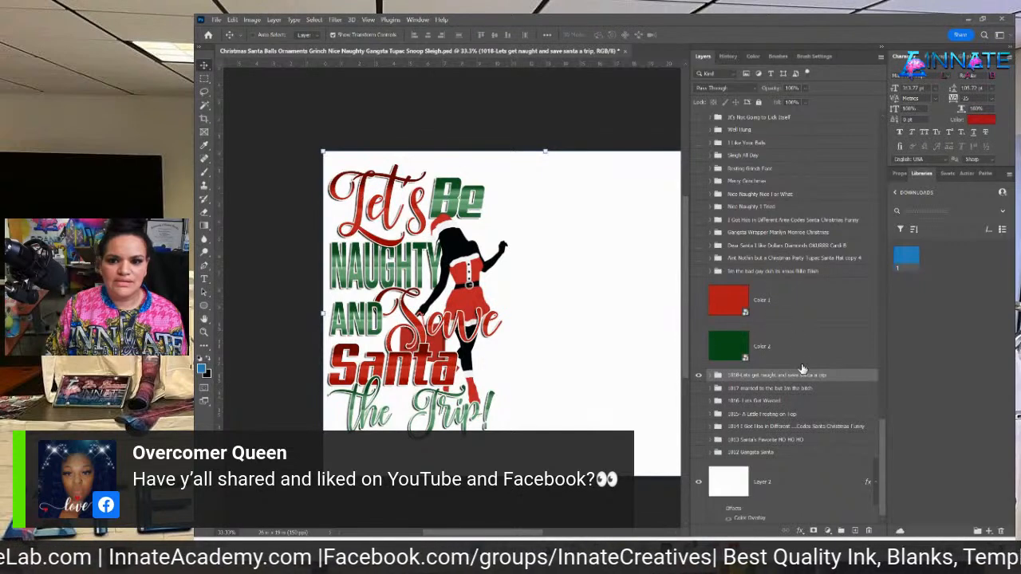
{"action": "left_click", "coordinate": [698, 376]}
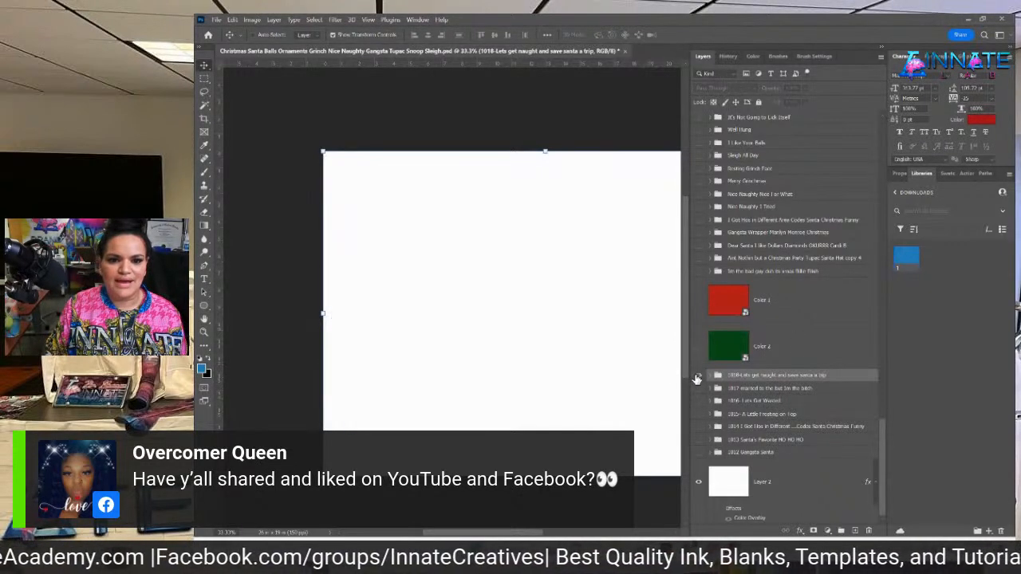
{"action": "left_click", "coordinate": [699, 376]}
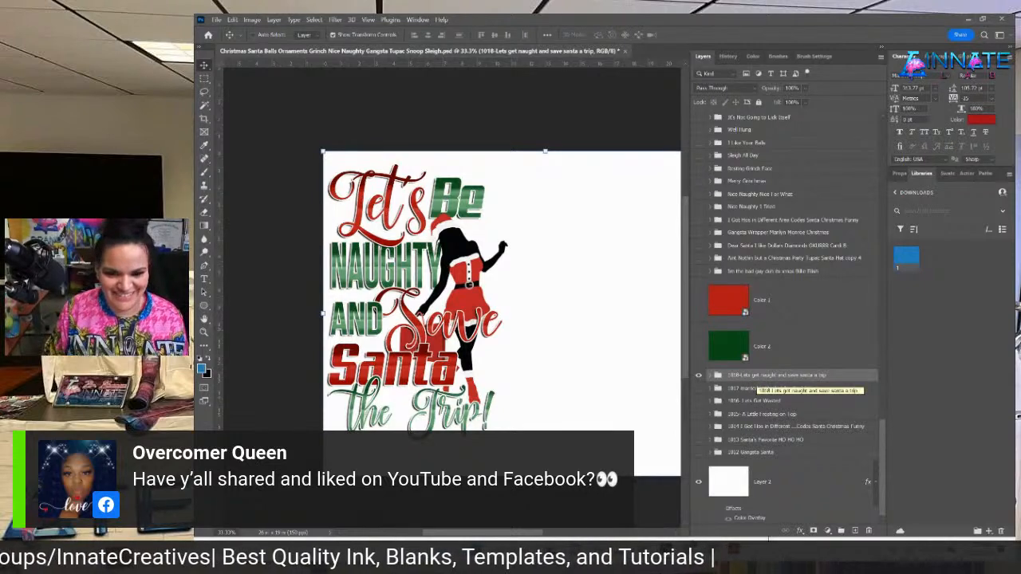
Switch to the SourceFileImages window in File Explorer and close it.
{"action": "mouse_move", "coordinate": [688, 549]}
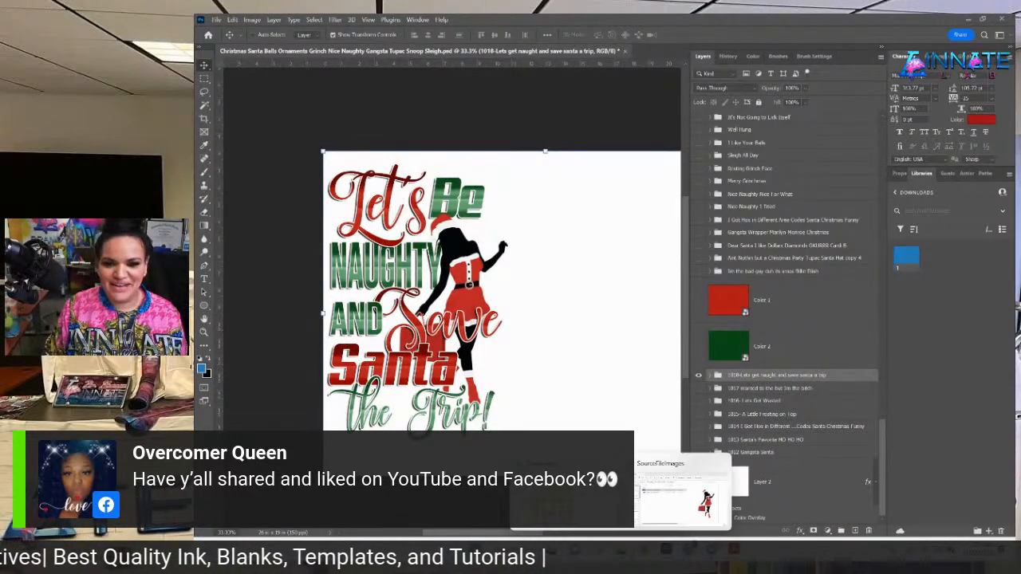
{"action": "left_click", "coordinate": [672, 504]}
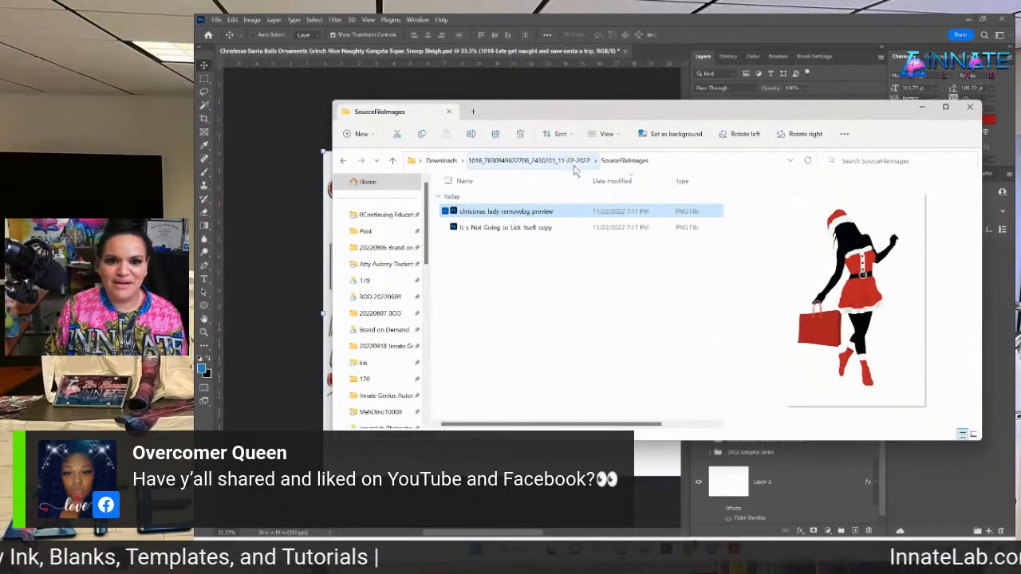
{"action": "left_click", "coordinate": [971, 106]}
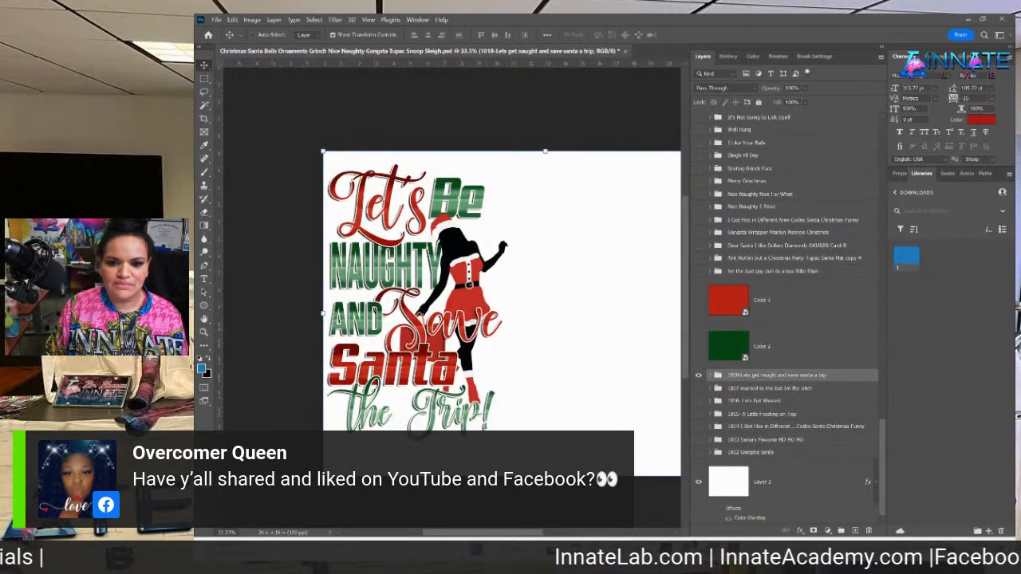
Switch to the Downloads folder in File Explorer and extract the zip archive starting with 1019.
{"action": "left_click", "coordinate": [688, 549]}
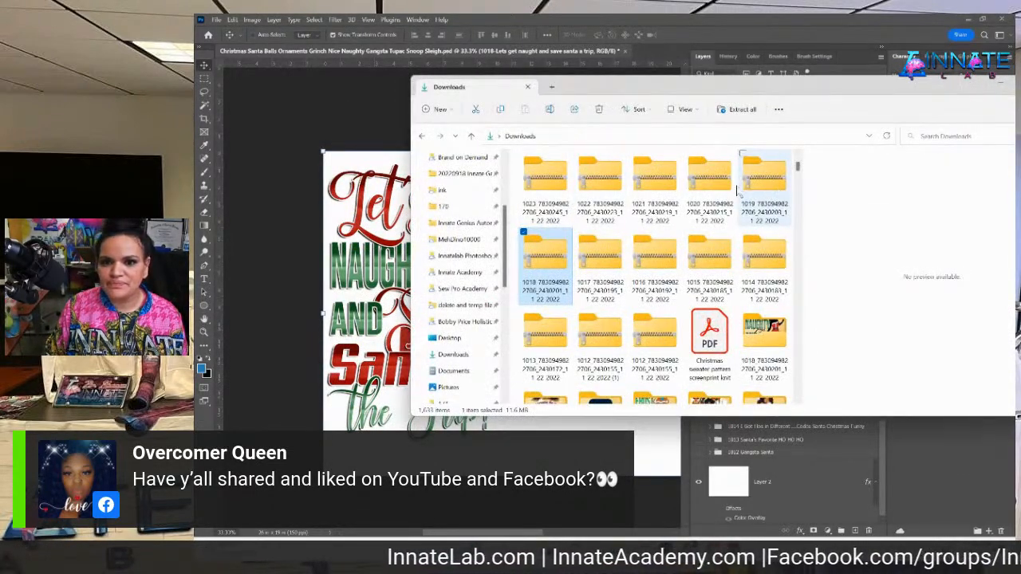
{"action": "left_click", "coordinate": [762, 194]}
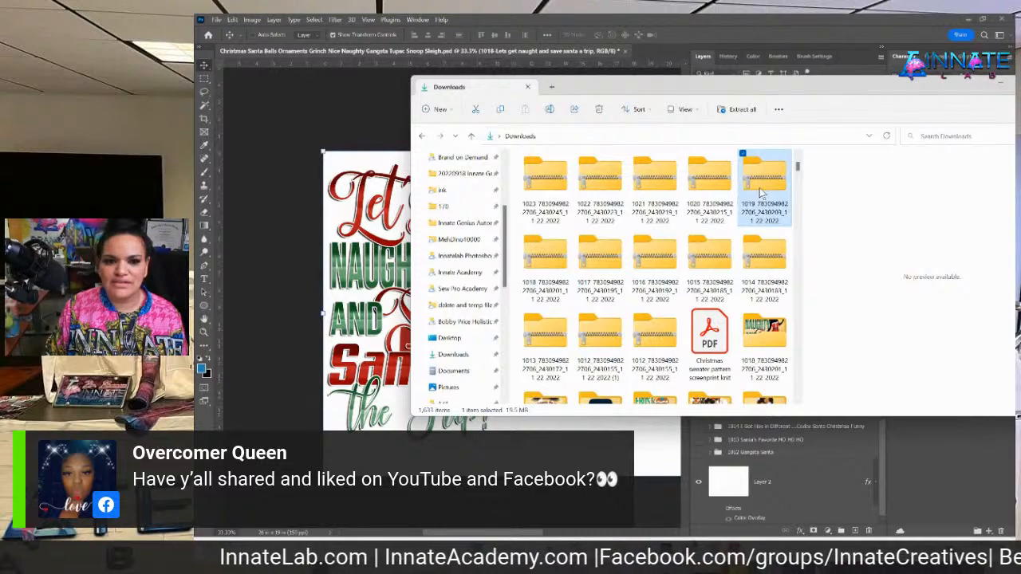
{"action": "left_click_drag", "start_coordinate": [710, 94], "coordinate": [458, 129]}
{"action": "right_click", "coordinate": [602, 226]}
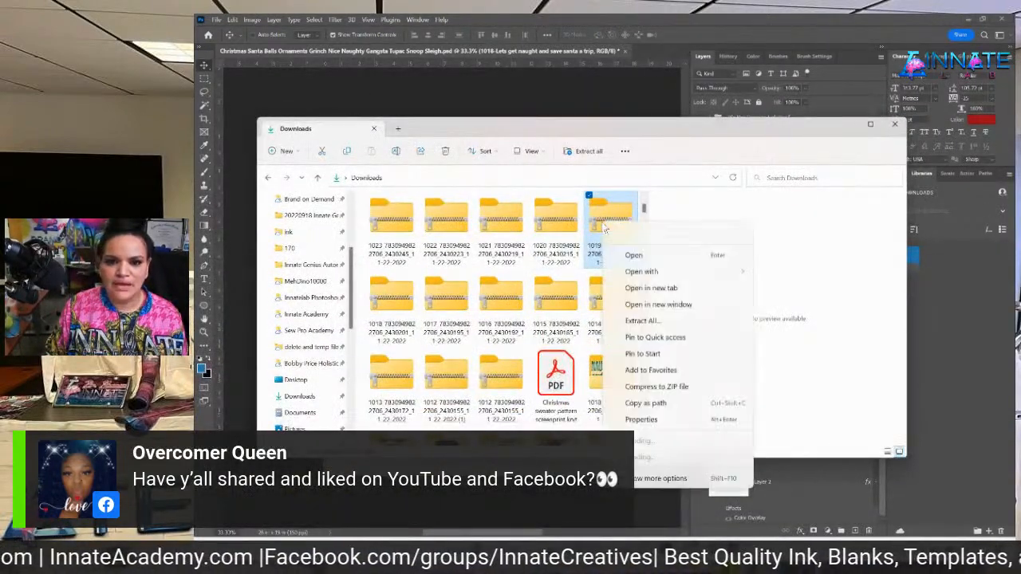
{"action": "left_click", "coordinate": [653, 326]}
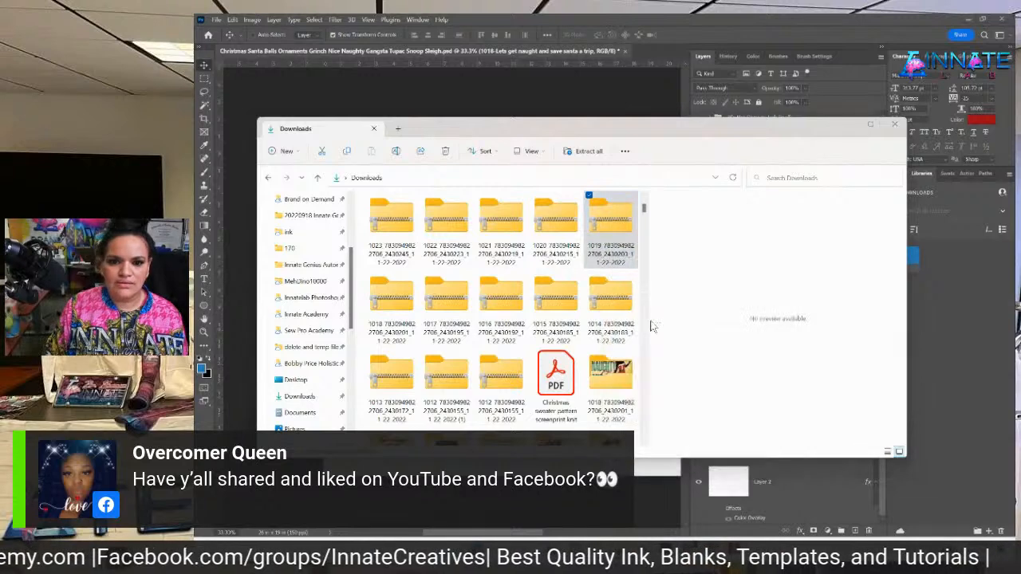
{"action": "key", "text": "Return"}
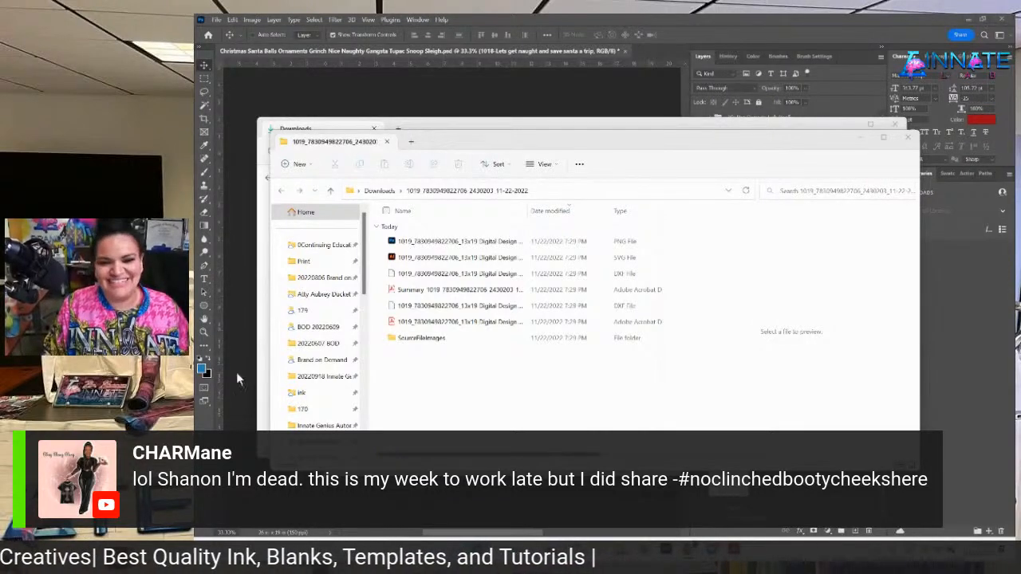
Open the Summary PDF from the extracted 1019 folder in Acrobat and close the 1018 summary.
{"action": "left_click_drag", "start_coordinate": [434, 146], "coordinate": [452, 184]}
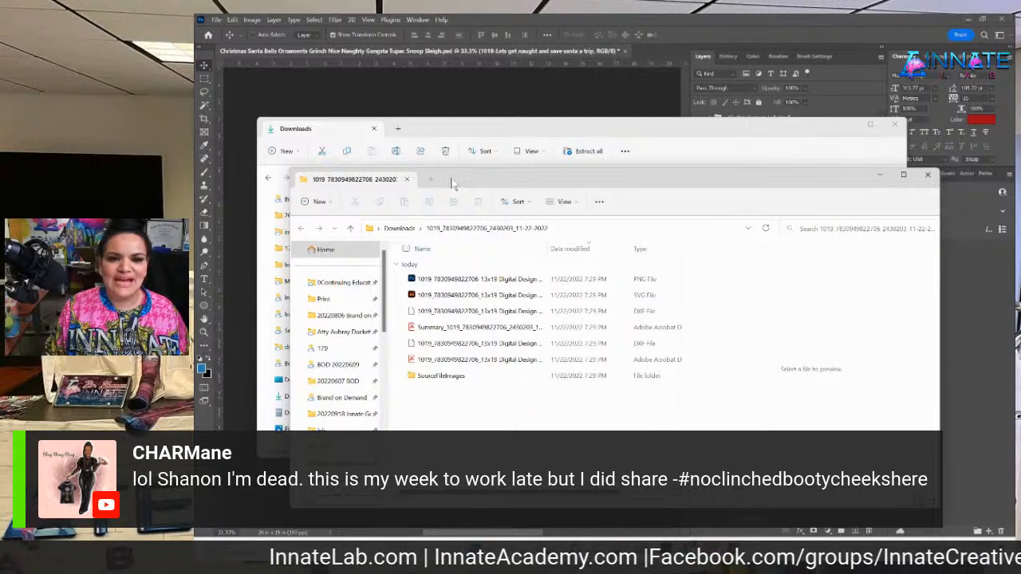
{"action": "left_click_drag", "start_coordinate": [452, 183], "coordinate": [463, 183]}
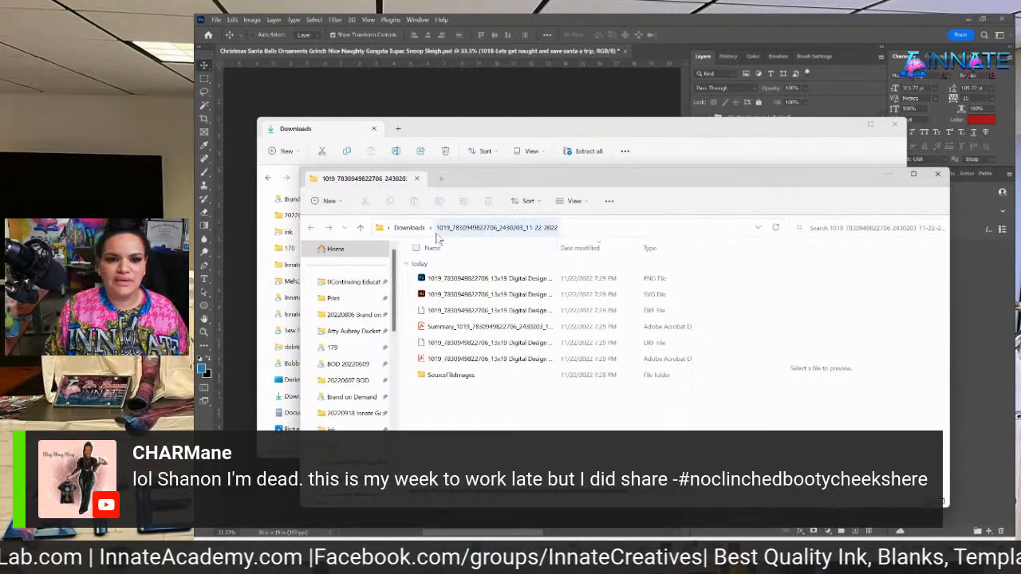
{"action": "left_click", "coordinate": [463, 332]}
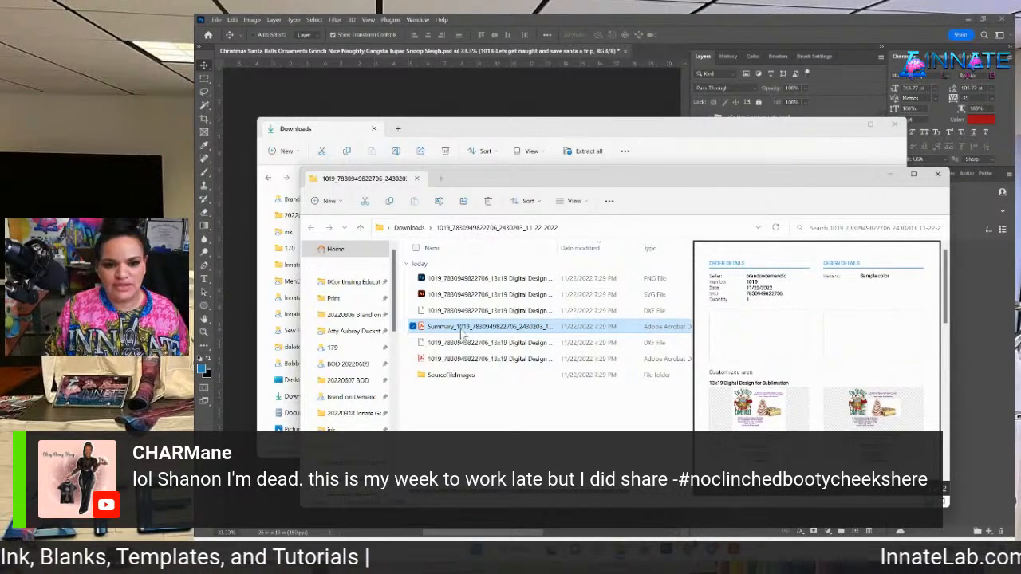
{"action": "double_click", "coordinate": [462, 334]}
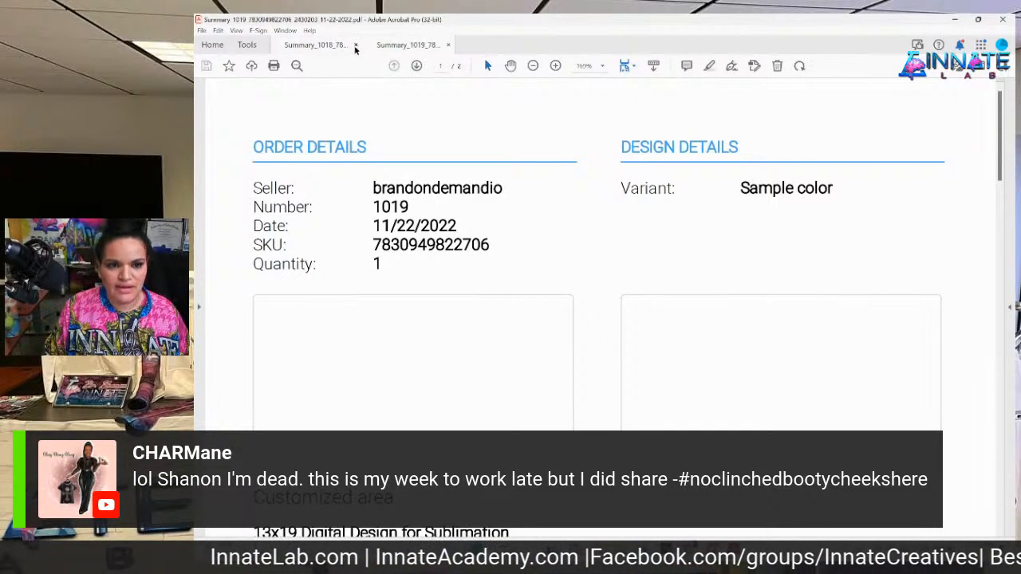
{"action": "left_click", "coordinate": [356, 45]}
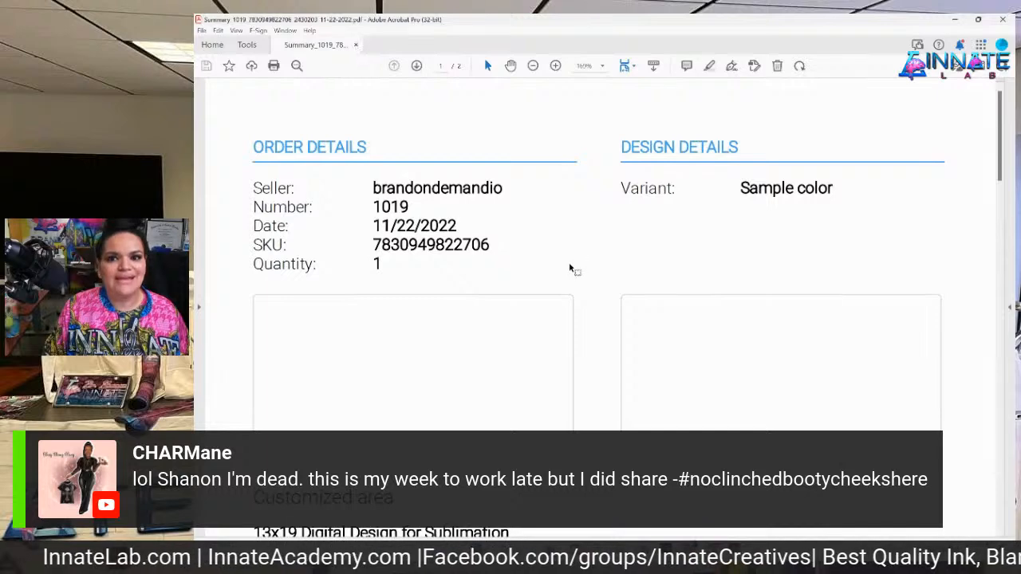
Examine the 1019 summary for the requested template, image, colors and custom text, comparing it with the Photoshop document.
{"action": "scroll", "coordinate": [570, 273], "scroll_direction": "down", "scroll_amount": 3}
{"action": "scroll", "coordinate": [570, 273], "scroll_direction": "down", "scroll_amount": 8}
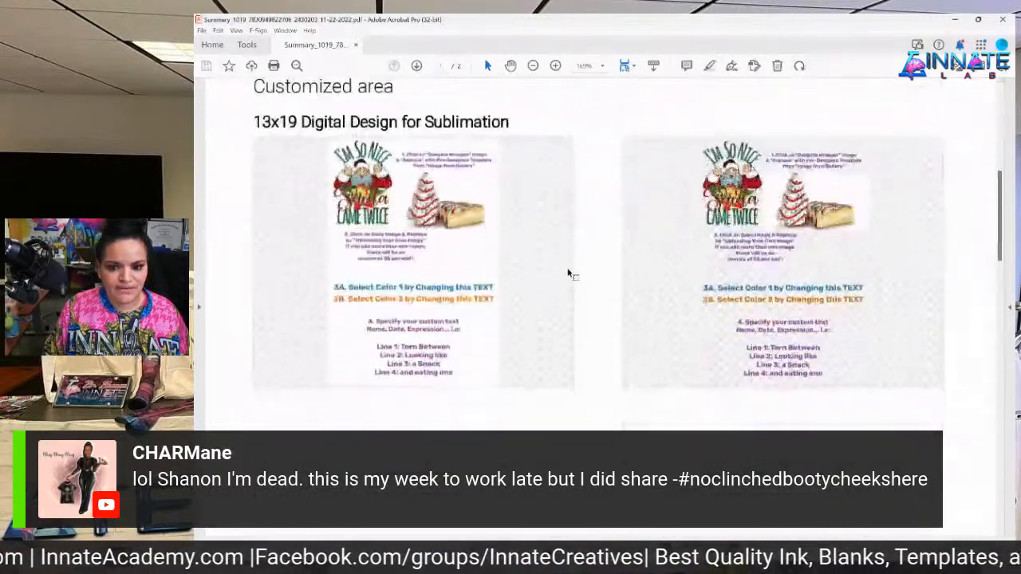
{"action": "scroll", "coordinate": [568, 275], "scroll_direction": "down", "scroll_amount": 6}
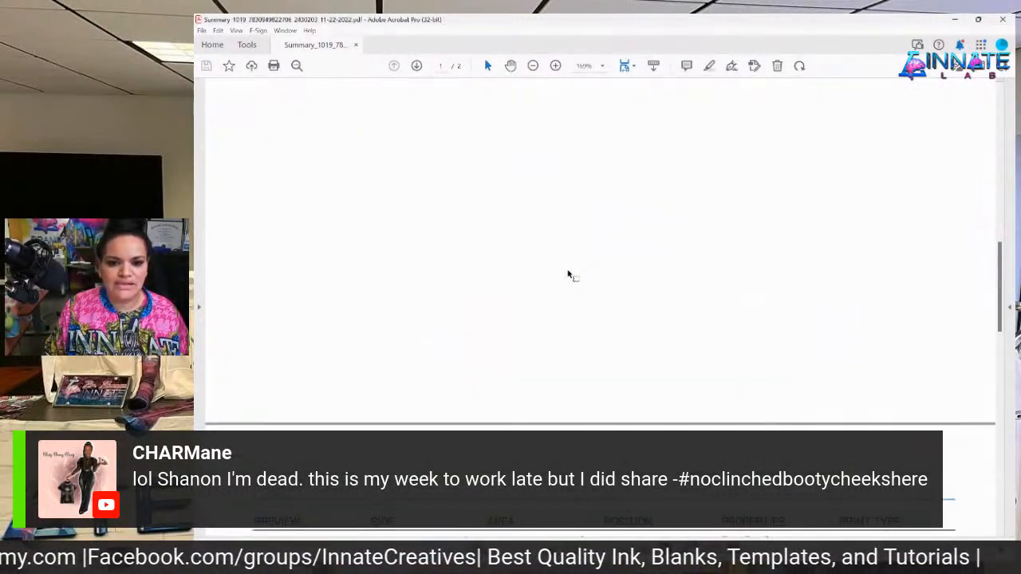
{"action": "scroll", "coordinate": [568, 276], "scroll_direction": "down", "scroll_amount": 4}
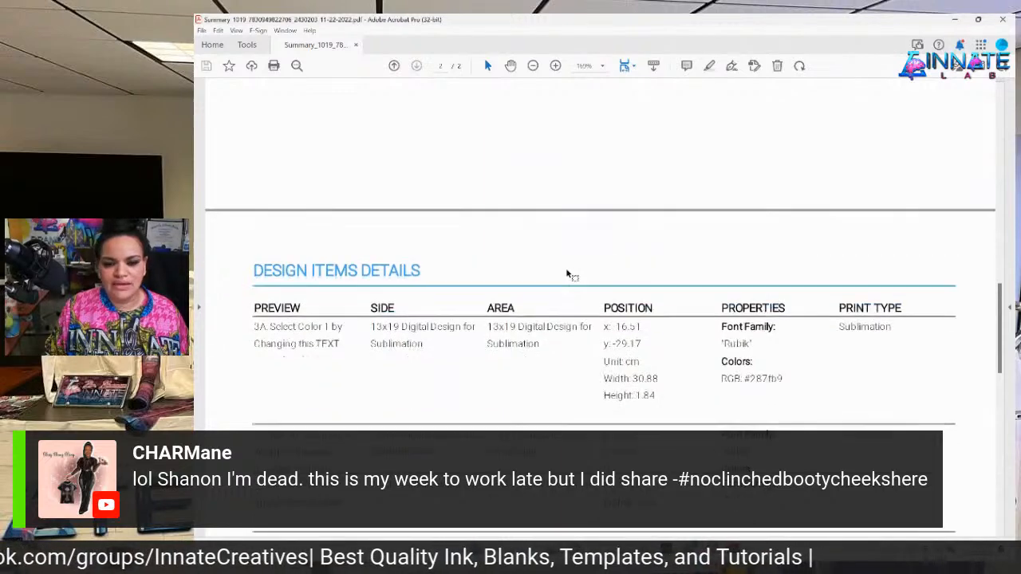
{"action": "scroll", "coordinate": [563, 279], "scroll_direction": "down", "scroll_amount": 3}
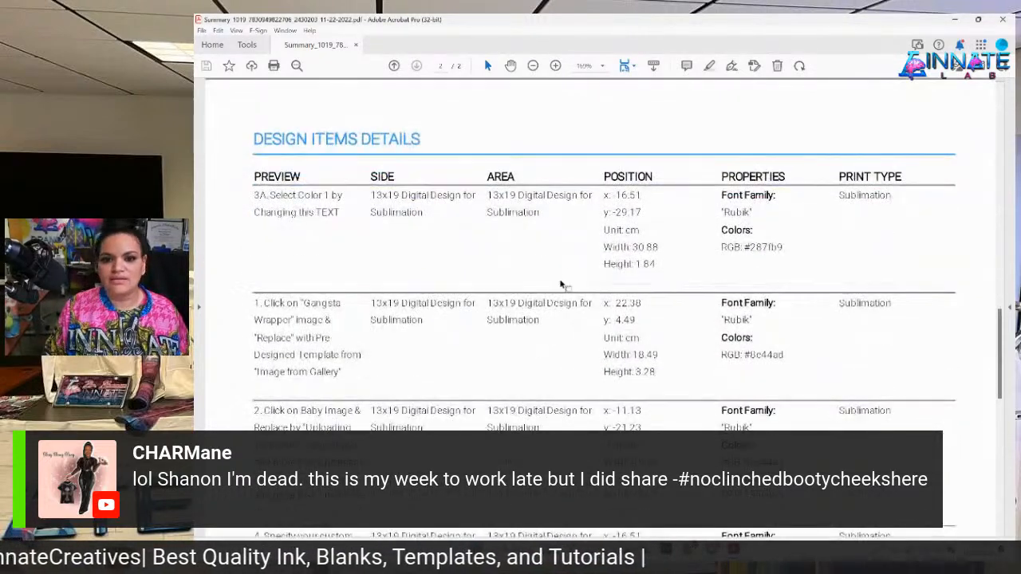
{"action": "scroll", "coordinate": [561, 285], "scroll_direction": "down", "scroll_amount": 1}
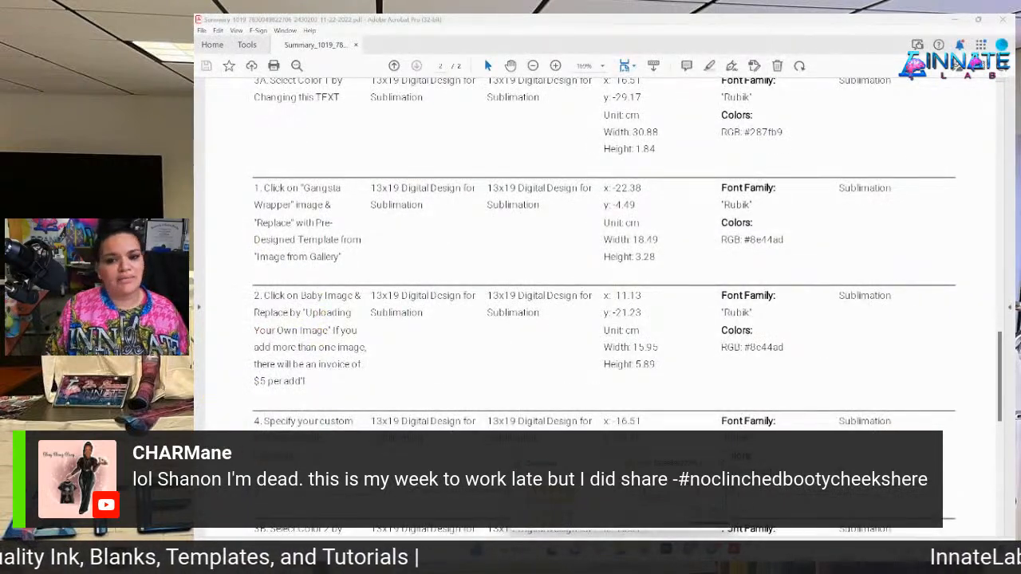
{"action": "mouse_move", "coordinate": [675, 493]}
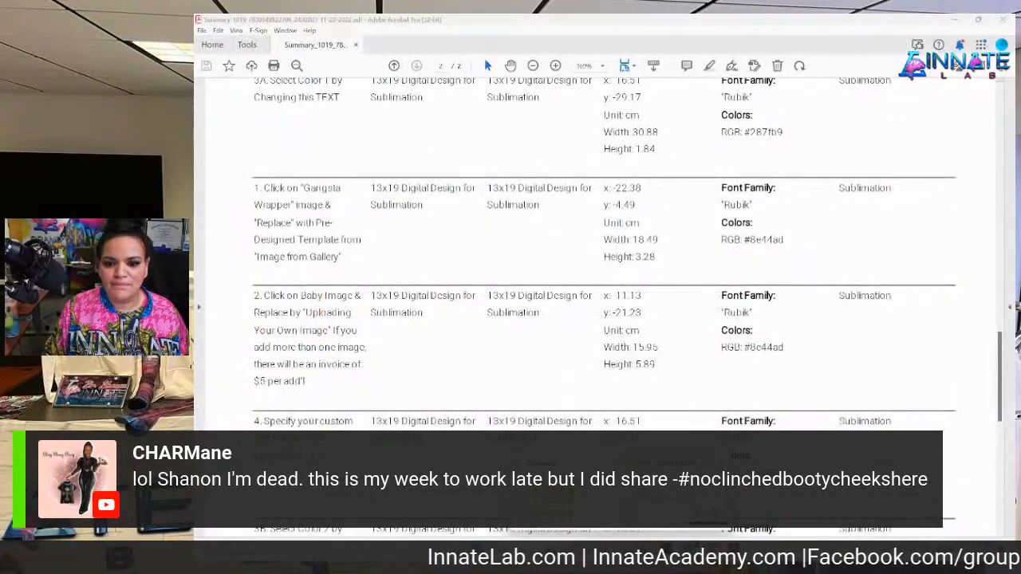
{"action": "left_click", "coordinate": [667, 549]}
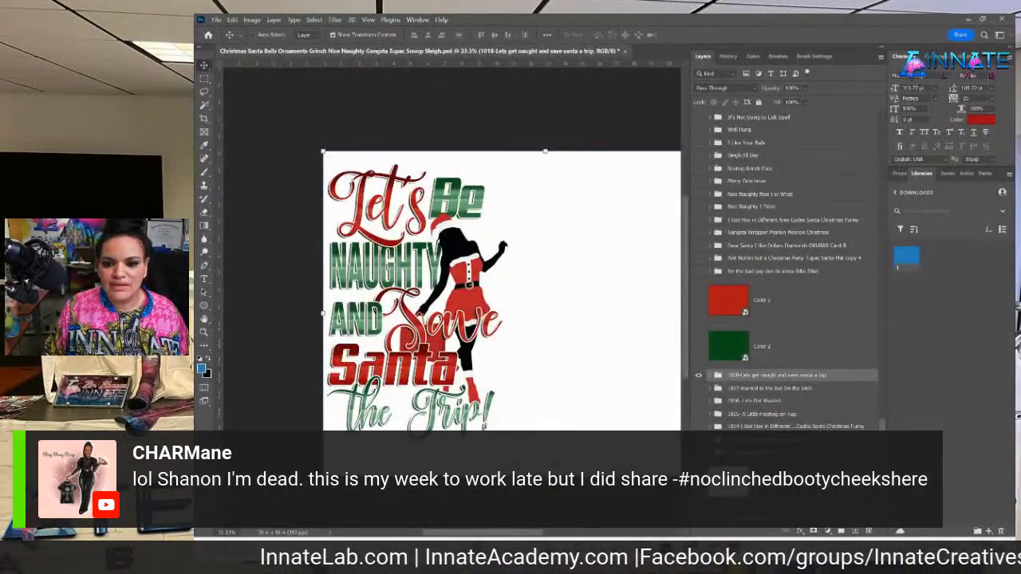
{"action": "key", "text": "alt+Tab"}
{"action": "scroll", "coordinate": [460, 346], "scroll_direction": "down", "scroll_amount": 3}
{"action": "scroll", "coordinate": [465, 340], "scroll_direction": "up", "scroll_amount": 6}
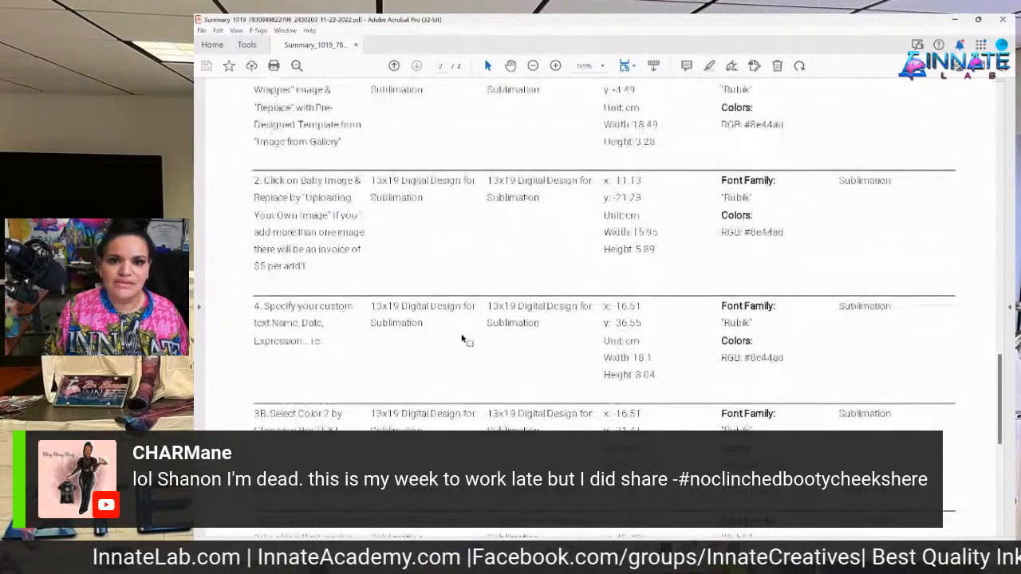
{"action": "scroll", "coordinate": [464, 336], "scroll_direction": "up", "scroll_amount": 10}
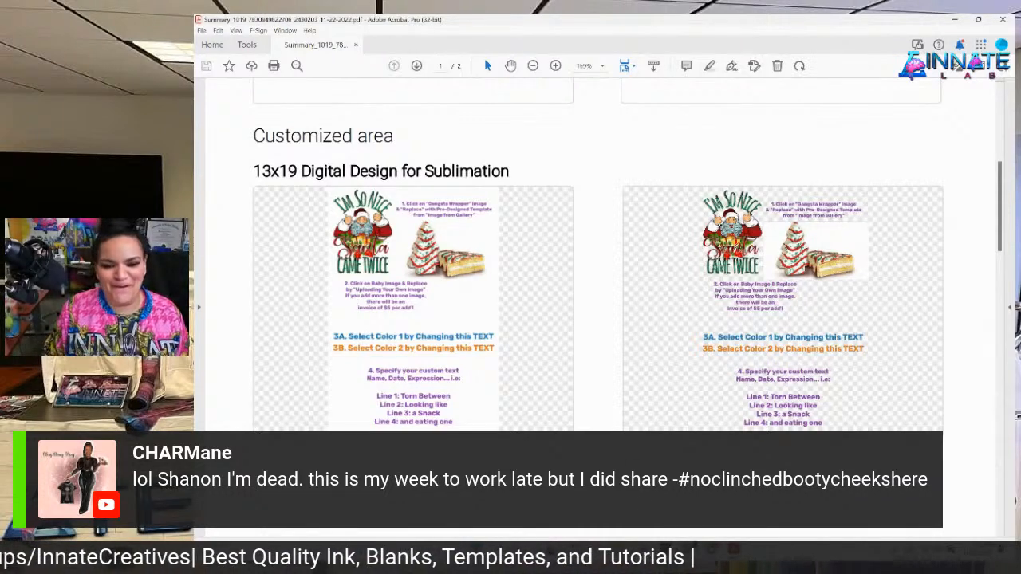
{"action": "left_click", "coordinate": [689, 549]}
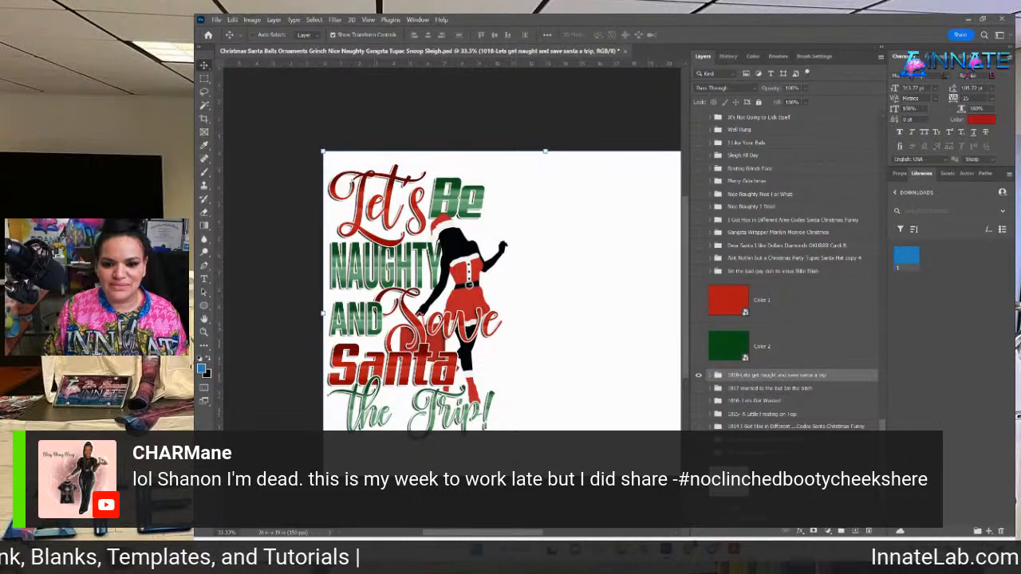
{"action": "left_click", "coordinate": [734, 549]}
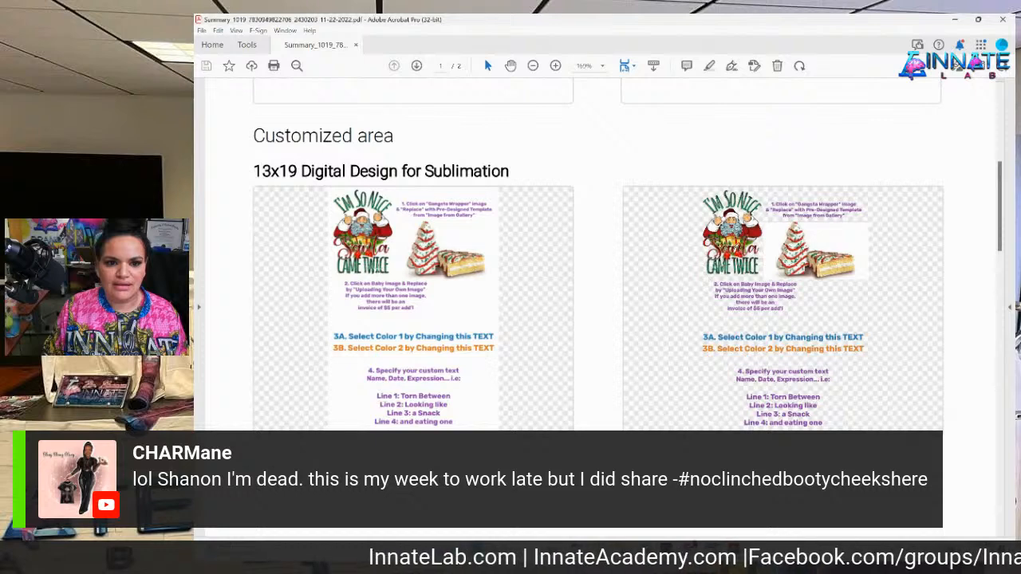
{"action": "left_click", "coordinate": [955, 20]}
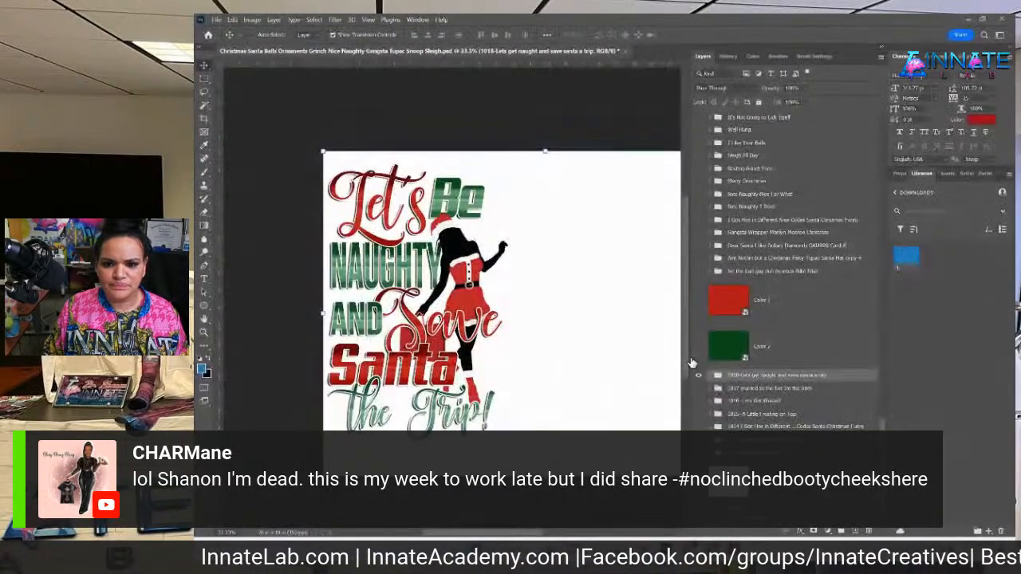
Hide the 1018 layer group, preview the earlier numbered design groups one by one, and leave only "1016- Lets Get Wasted" visible.
{"action": "left_click", "coordinate": [699, 377]}
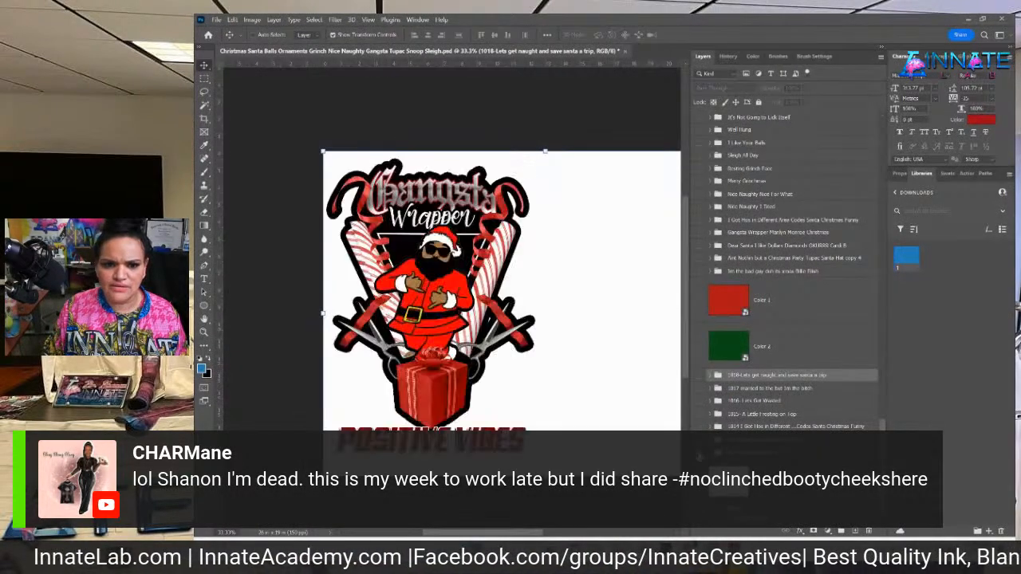
{"action": "left_click", "coordinate": [699, 452]}
{"action": "left_click", "coordinate": [700, 444]}
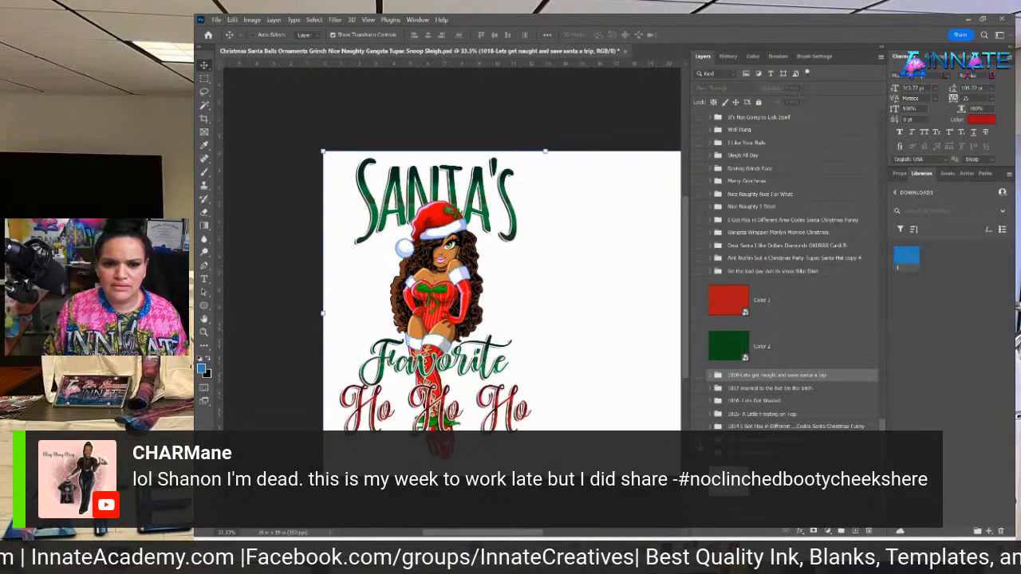
{"action": "left_click", "coordinate": [700, 452]}
{"action": "left_click", "coordinate": [699, 427]}
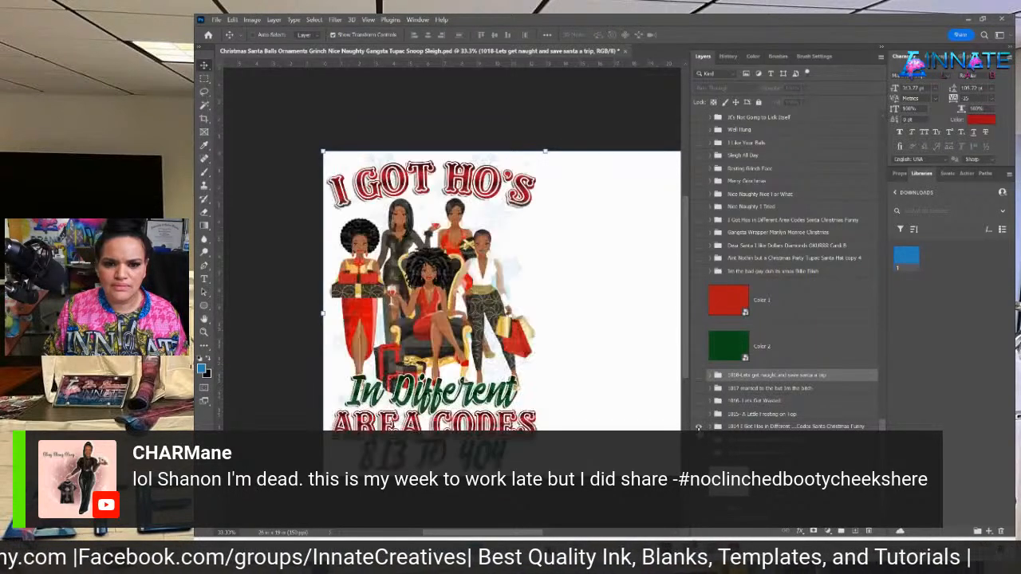
{"action": "left_click", "coordinate": [699, 427]}
{"action": "left_click", "coordinate": [699, 415]}
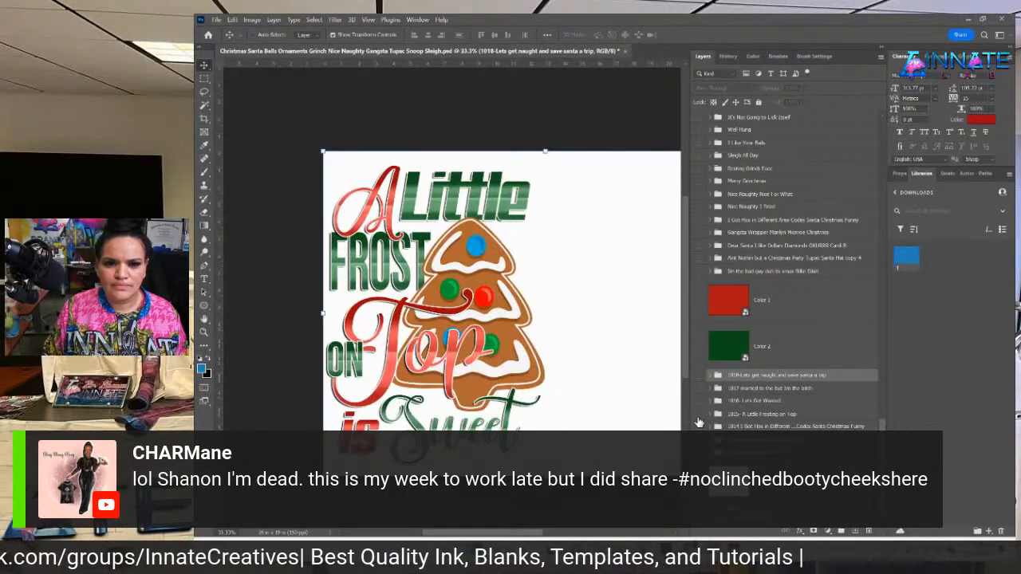
{"action": "left_click", "coordinate": [699, 415]}
{"action": "left_click", "coordinate": [699, 402]}
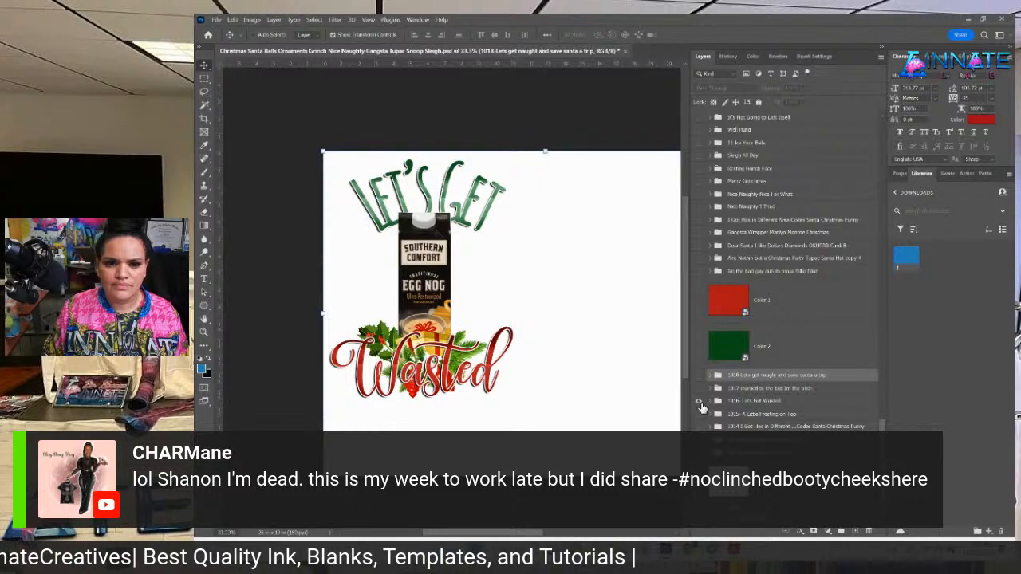
Duplicate the "1016- Lets Get Wasted" group above the 1018 group and rename the copy "1019- Torn Looking Like Snack Eating One".
{"action": "left_click", "coordinate": [785, 403]}
{"action": "left_click_drag", "start_coordinate": [784, 405], "coordinate": [786, 370]}
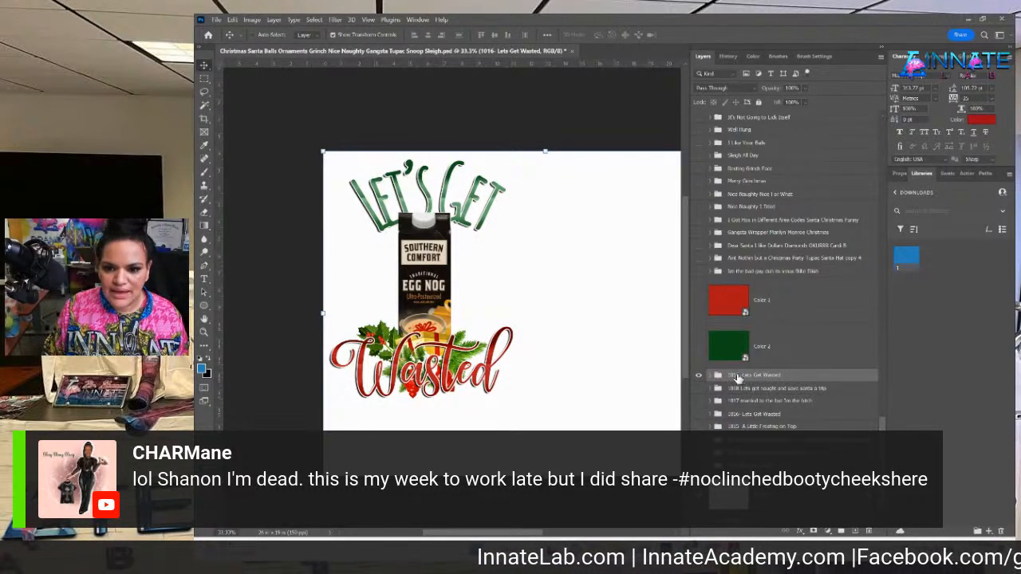
{"action": "double_click", "coordinate": [736, 375]}
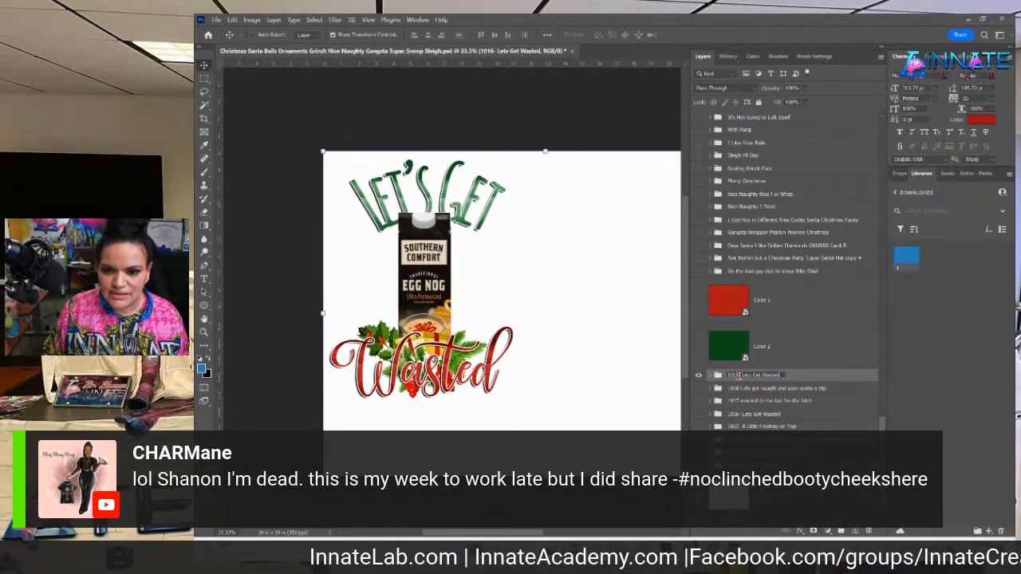
{"action": "type", "text": "1019"}
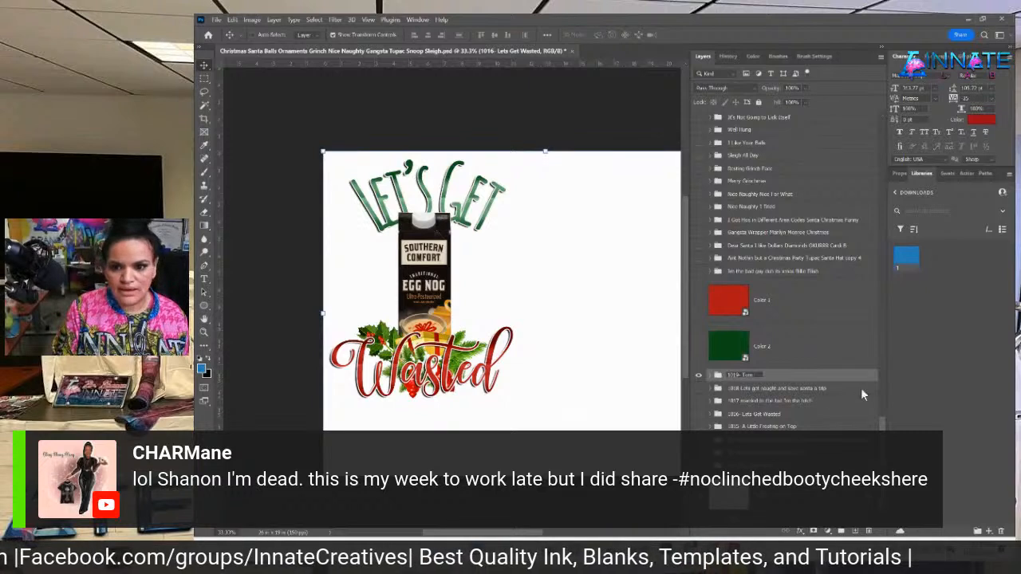
{"action": "type", "text": "- I am Looking Like Sna"}
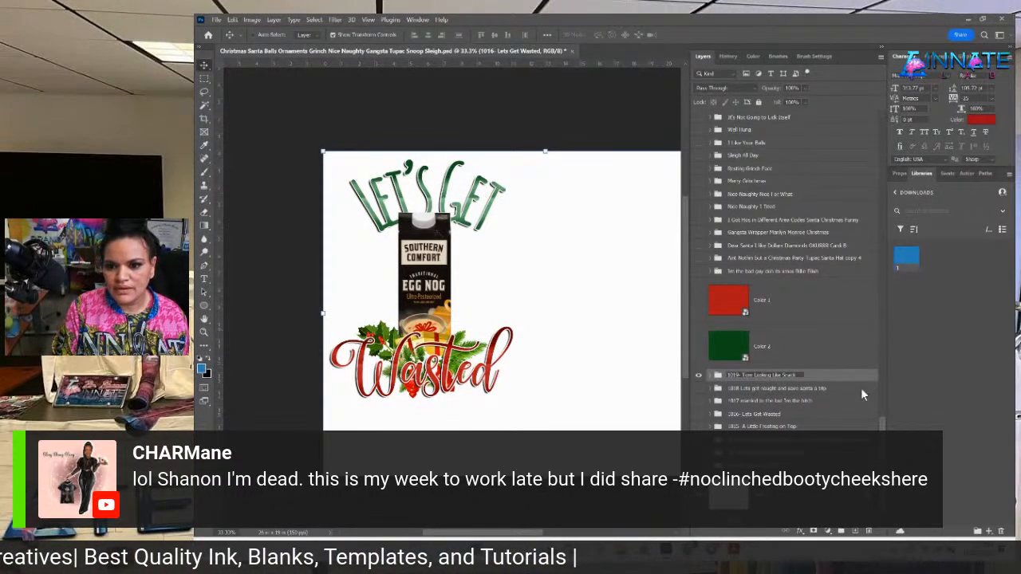
{"action": "type", "text": "ck Eating ON"}
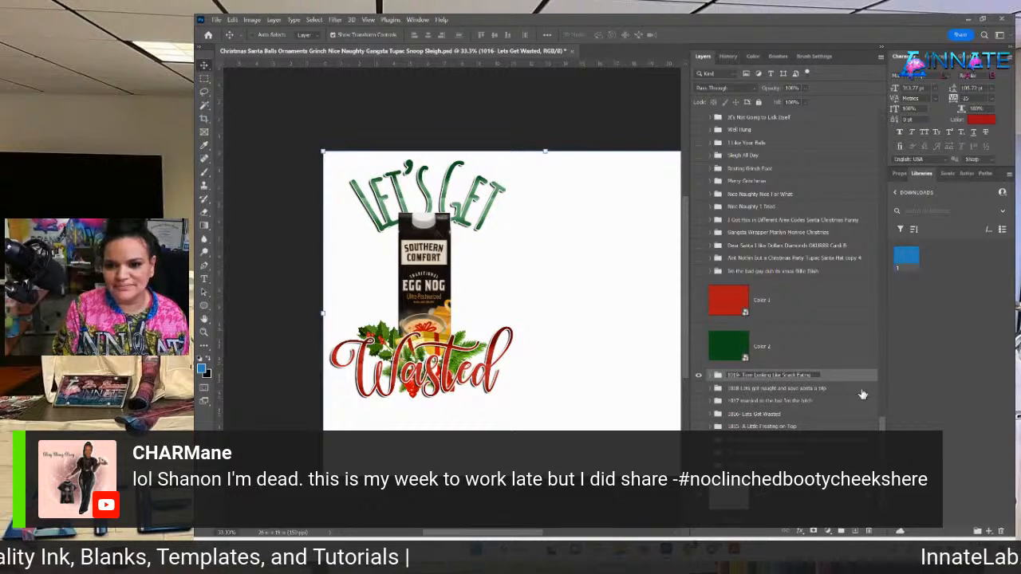
{"action": "type", "text": "e"}
{"action": "key", "text": "BackSpace"}
{"action": "key", "text": "BackSpace"}
{"action": "type", "text": "ne"}
{"action": "key", "text": "Return"}
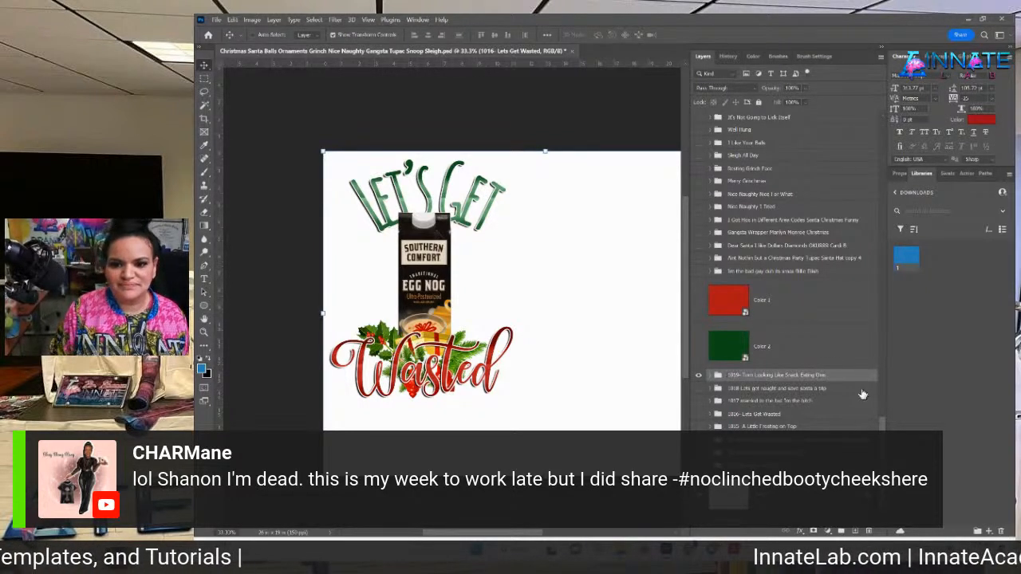
Expand the 1019 layer group and select its "Let's Get" text layer.
{"action": "left_click", "coordinate": [712, 377]}
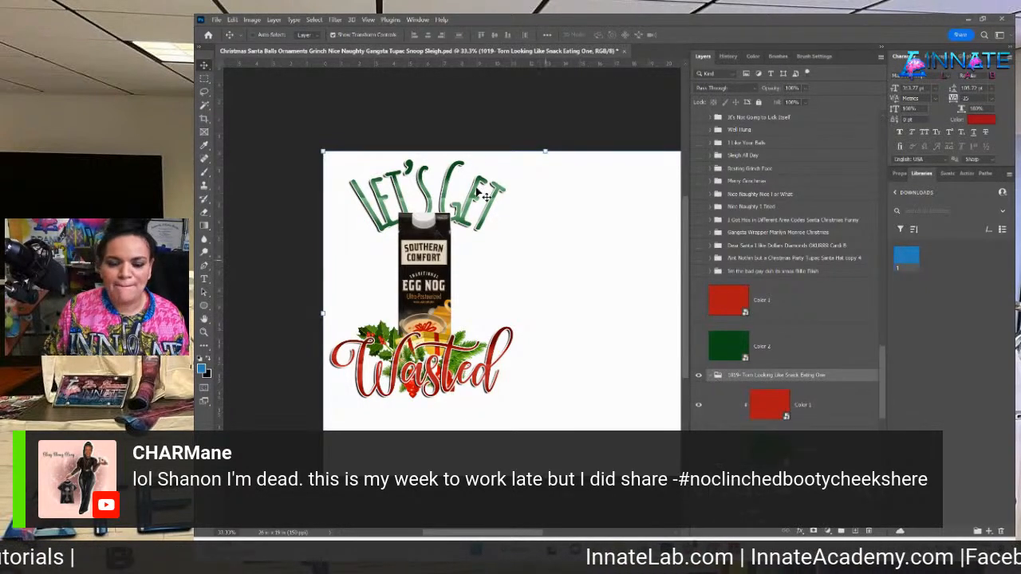
{"action": "right_click", "coordinate": [455, 206]}
{"action": "left_click", "coordinate": [486, 220]}
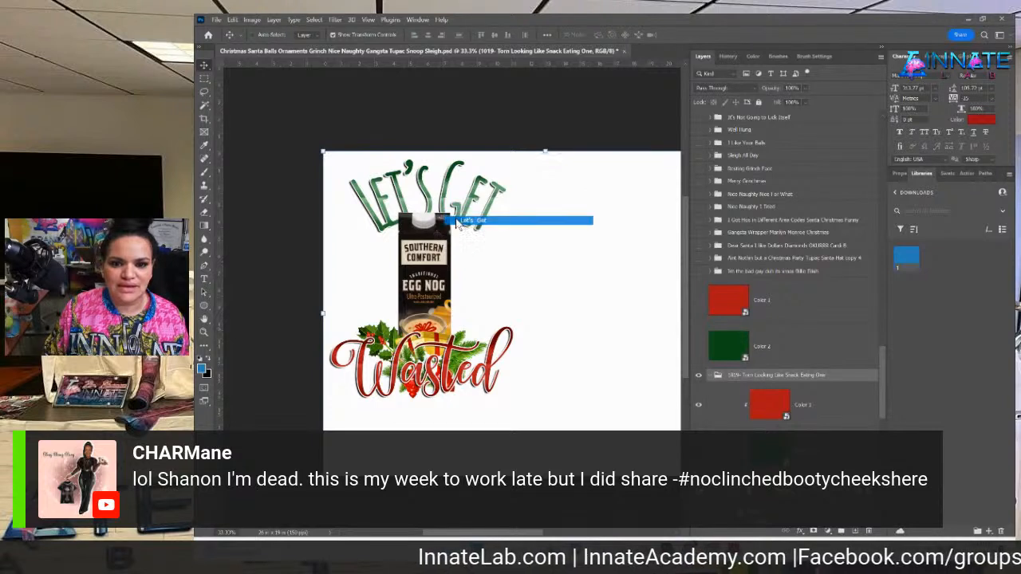
Replace the arched "Let's Get" wording with "Torn Between".
{"action": "double_click", "coordinate": [428, 402]}
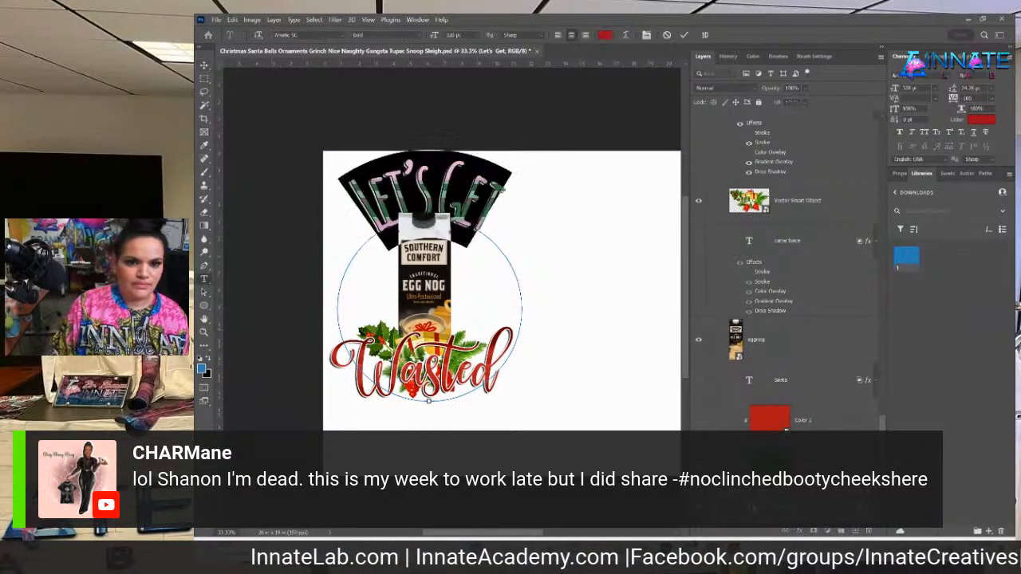
{"action": "type", "text": "Torn"}
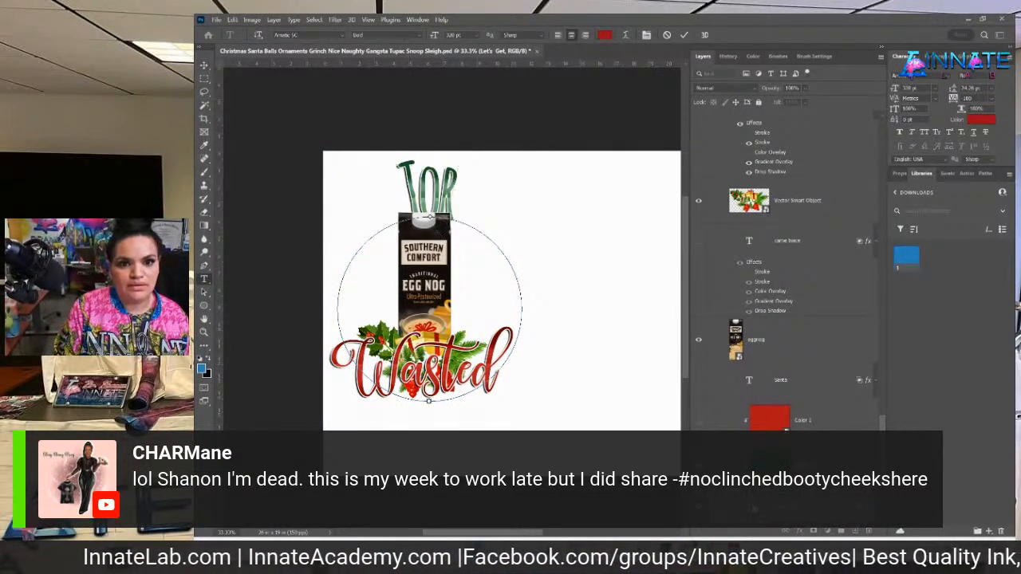
{"action": "type", "text": "Be"}
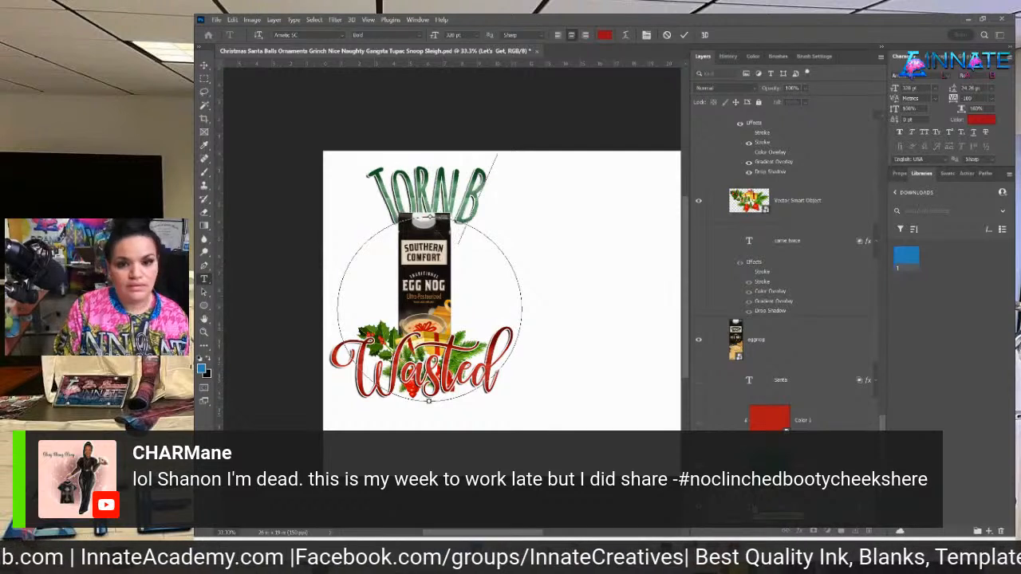
{"action": "type", "text": "twee"}
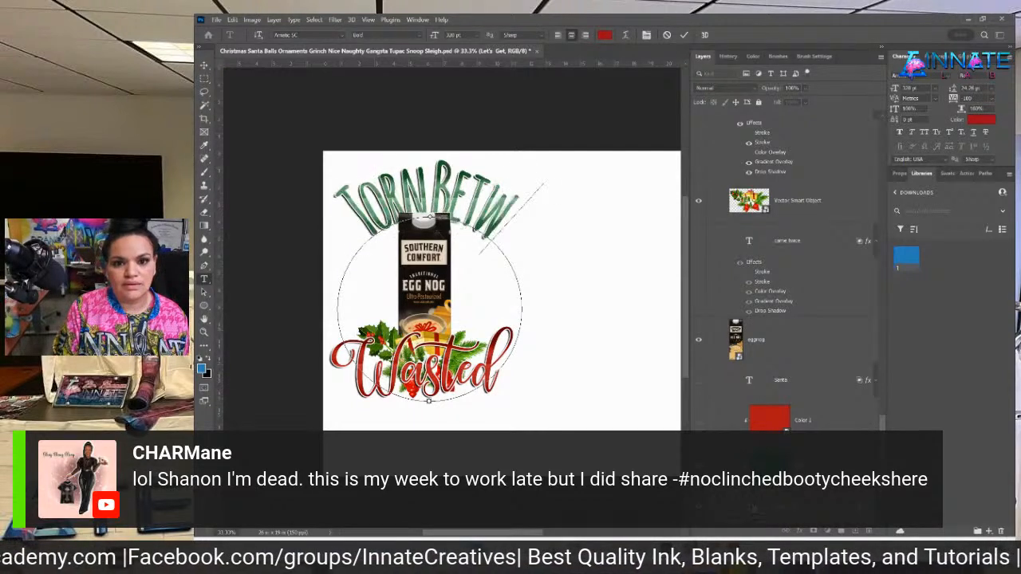
{"action": "type", "text": "n"}
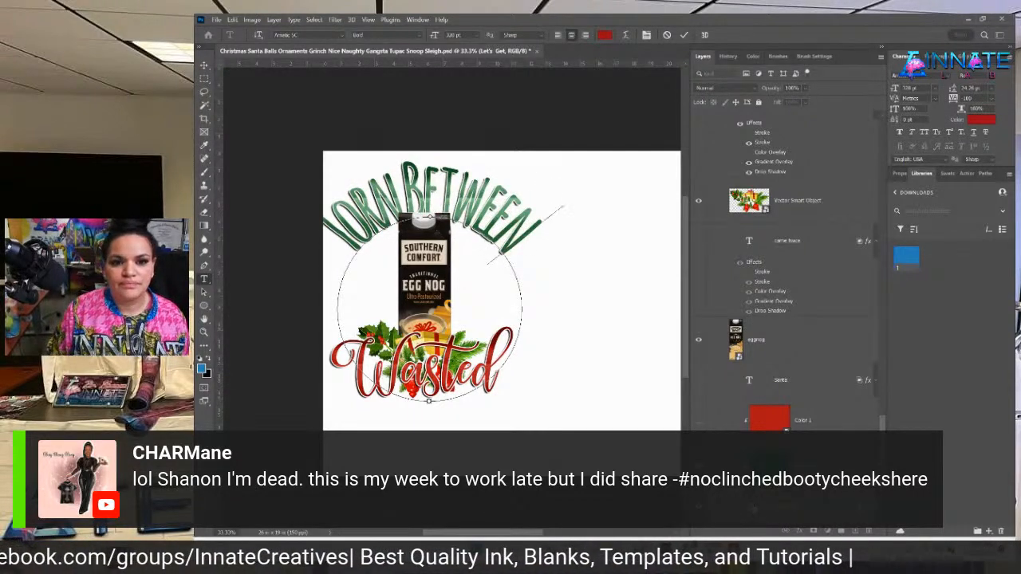
{"action": "left_click", "coordinate": [204, 65]}
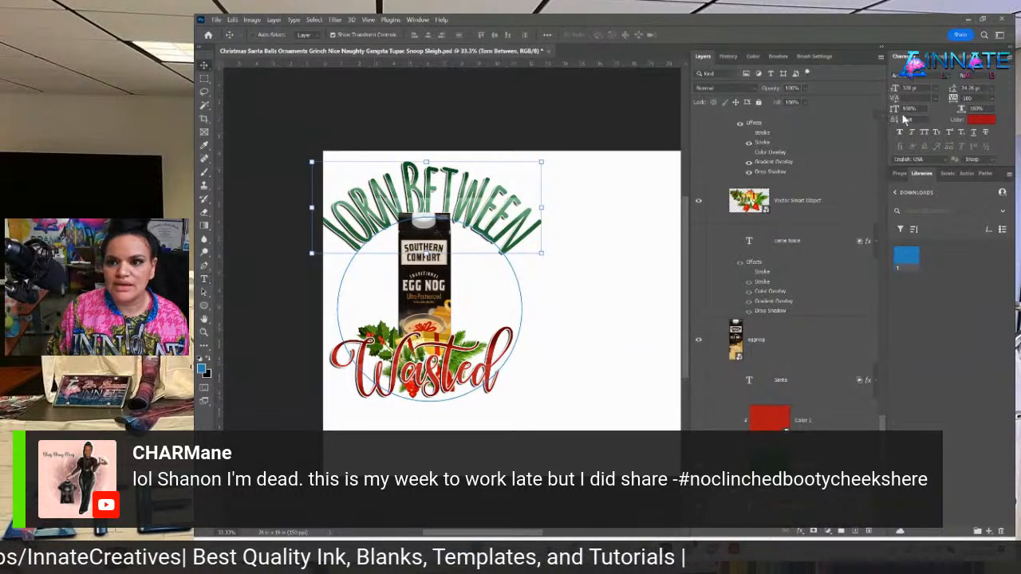
Reduce the arched "Torn Between" text to a font size of 250 pt.
{"action": "left_click_drag", "start_coordinate": [955, 91], "coordinate": [954, 90]}
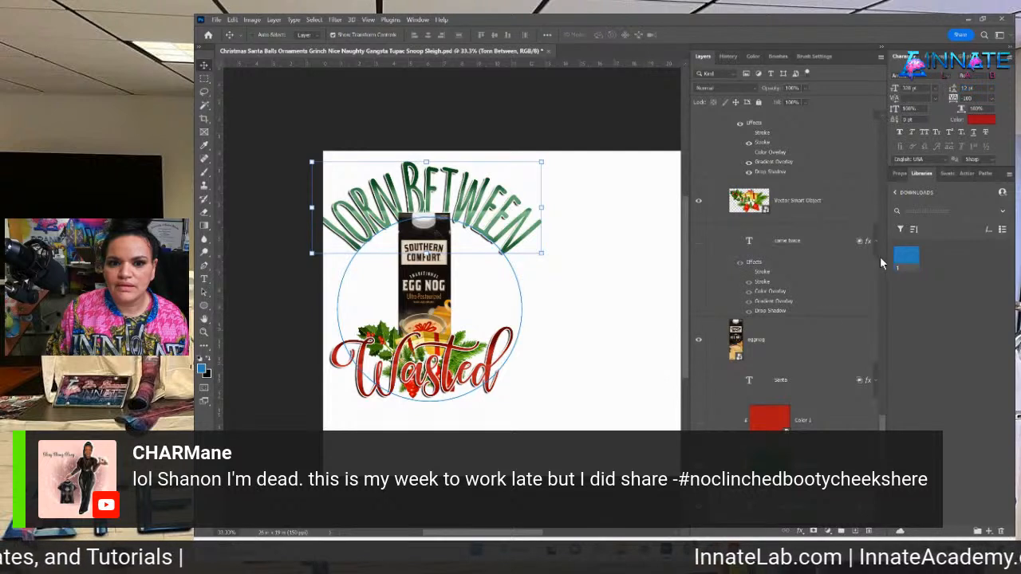
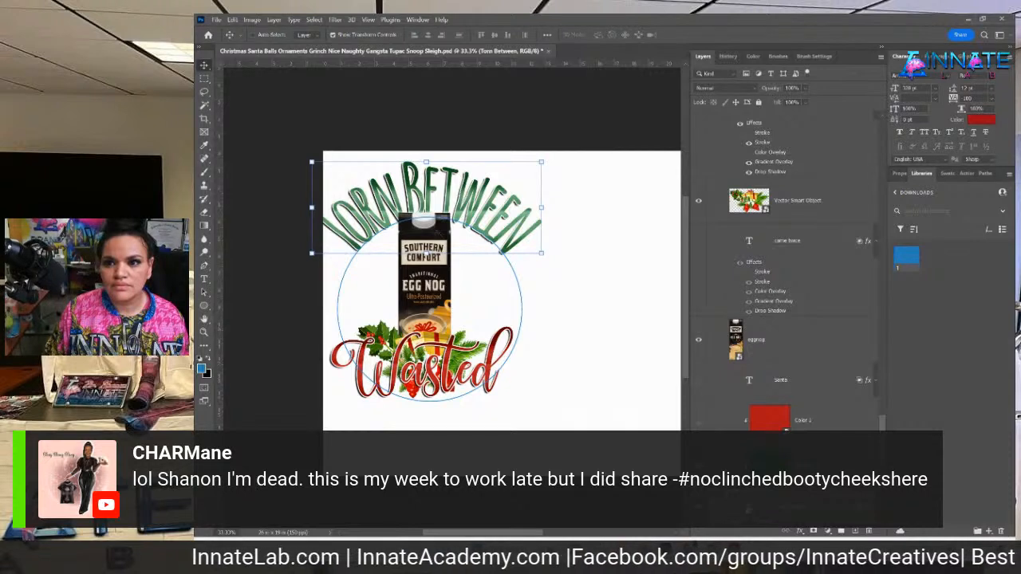
{"action": "left_click_drag", "start_coordinate": [927, 88], "coordinate": [881, 88]}
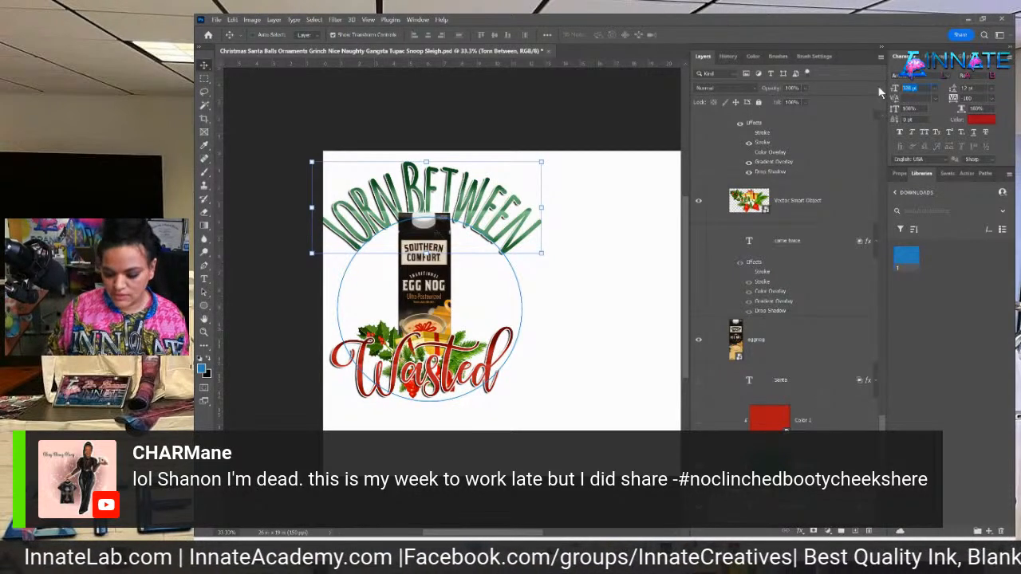
{"action": "type", "text": "288"}
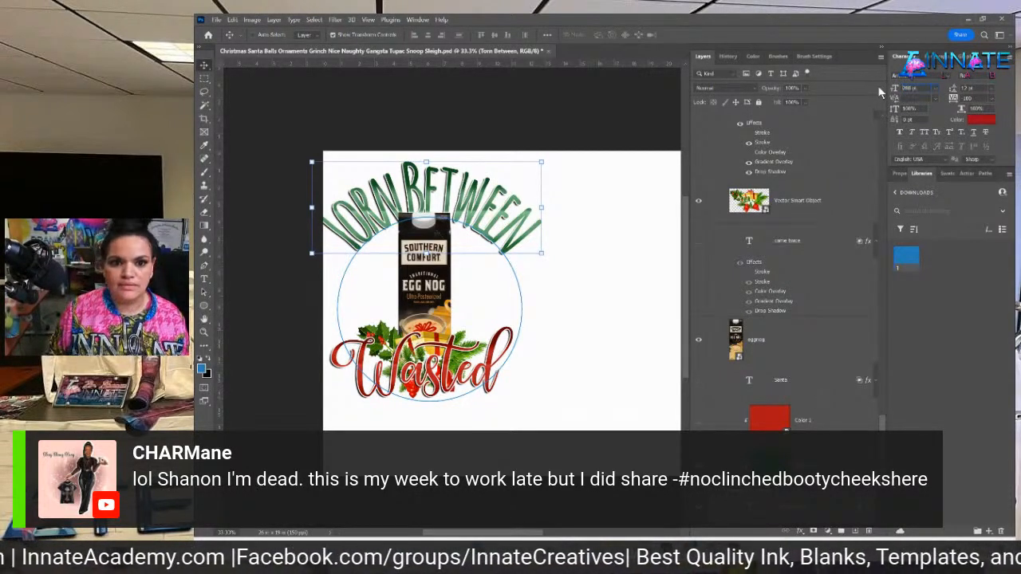
{"action": "key", "text": "Return"}
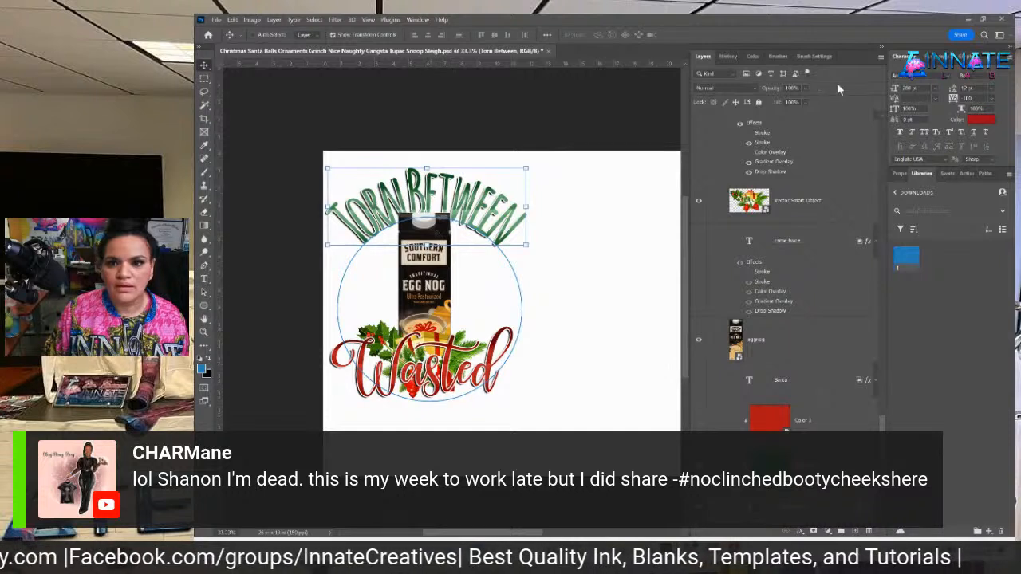
{"action": "left_click_drag", "start_coordinate": [912, 89], "coordinate": [860, 94]}
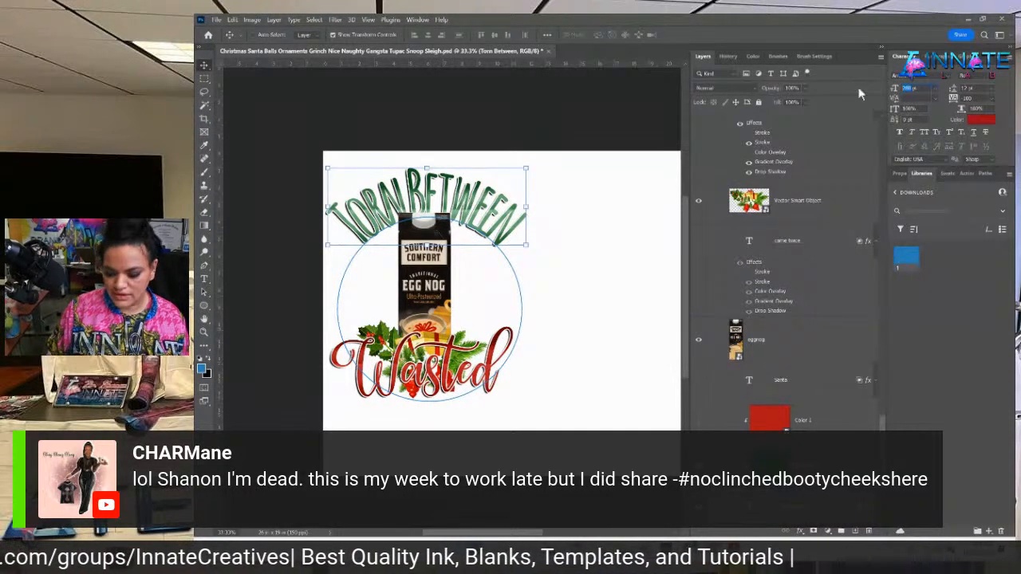
{"action": "type", "text": "250"}
{"action": "key", "text": "Return"}
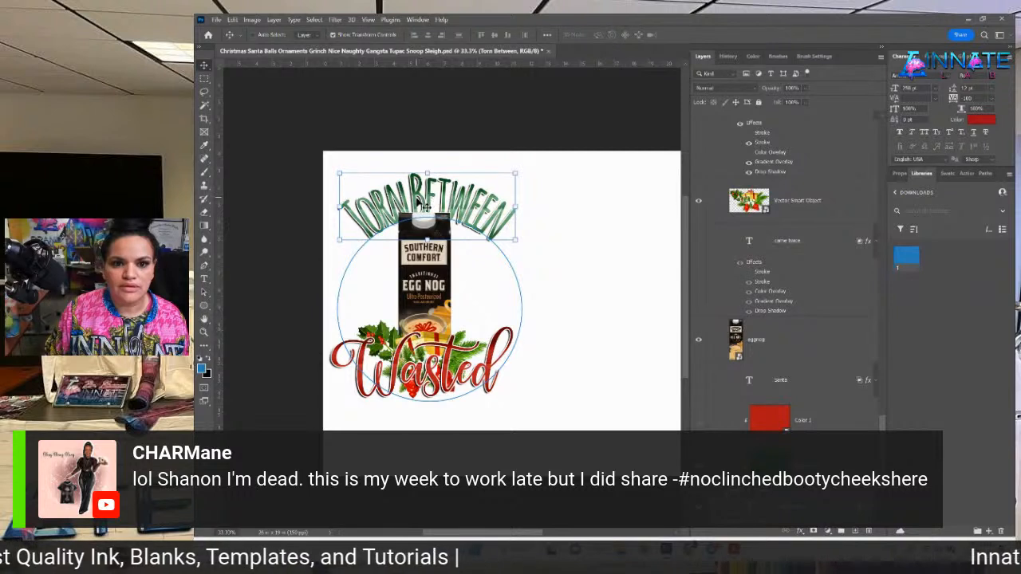
Widen the gap between "Torn" and "Between" in the arched text with extra spacing.
{"action": "double_click", "coordinate": [412, 194]}
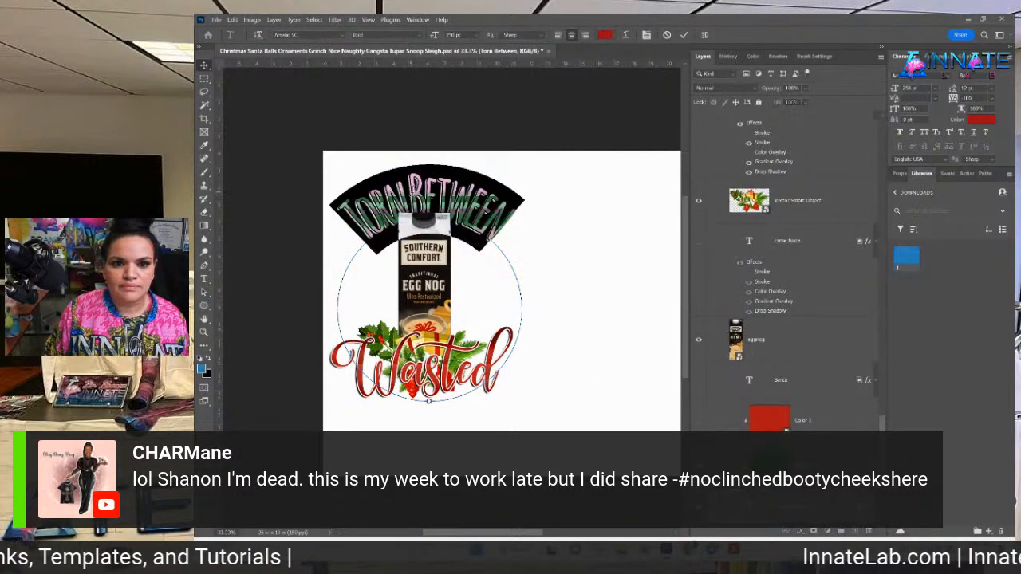
{"action": "left_click", "coordinate": [411, 192]}
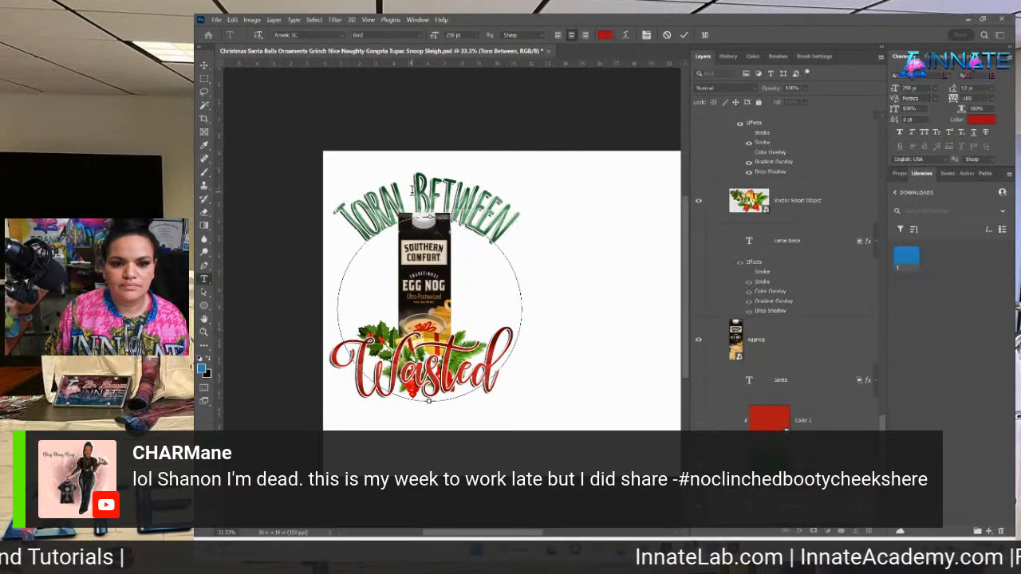
{"action": "left_click", "coordinate": [203, 64]}
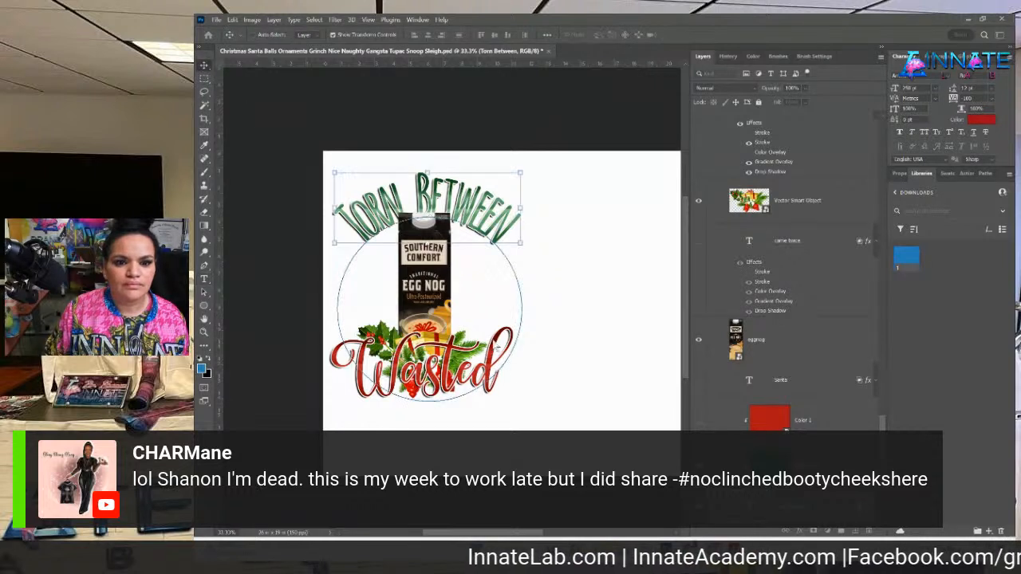
Collapse the "Wasted" layer's effects and make the hidden "came twice" text layer visible.
{"action": "right_click", "coordinate": [443, 371]}
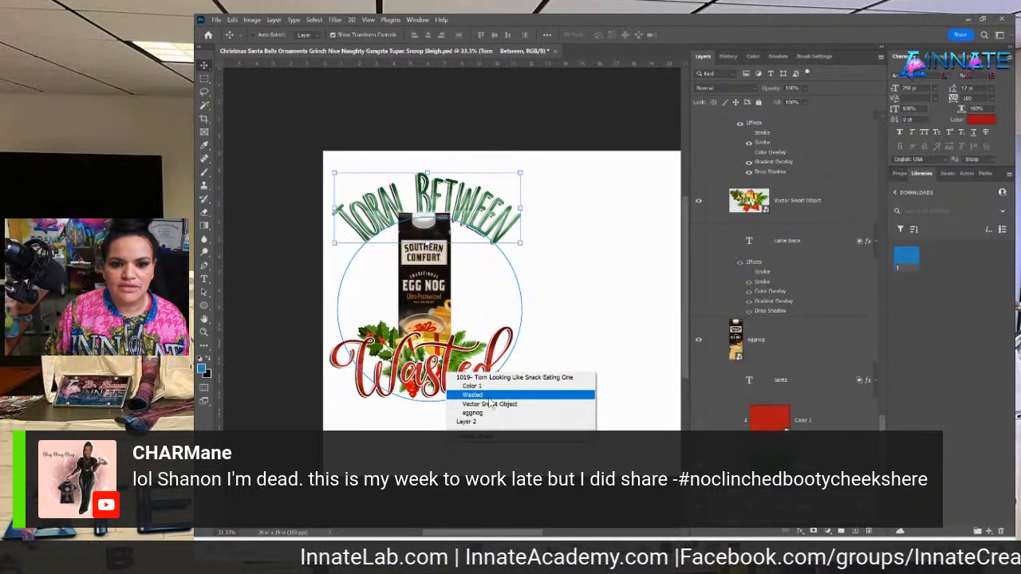
{"action": "left_click", "coordinate": [490, 398]}
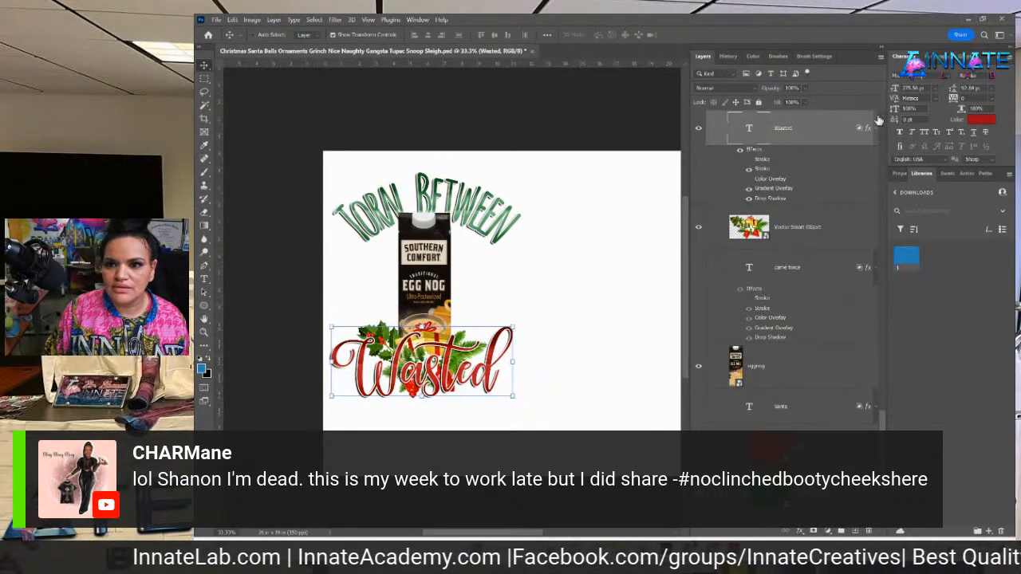
{"action": "left_click", "coordinate": [875, 129]}
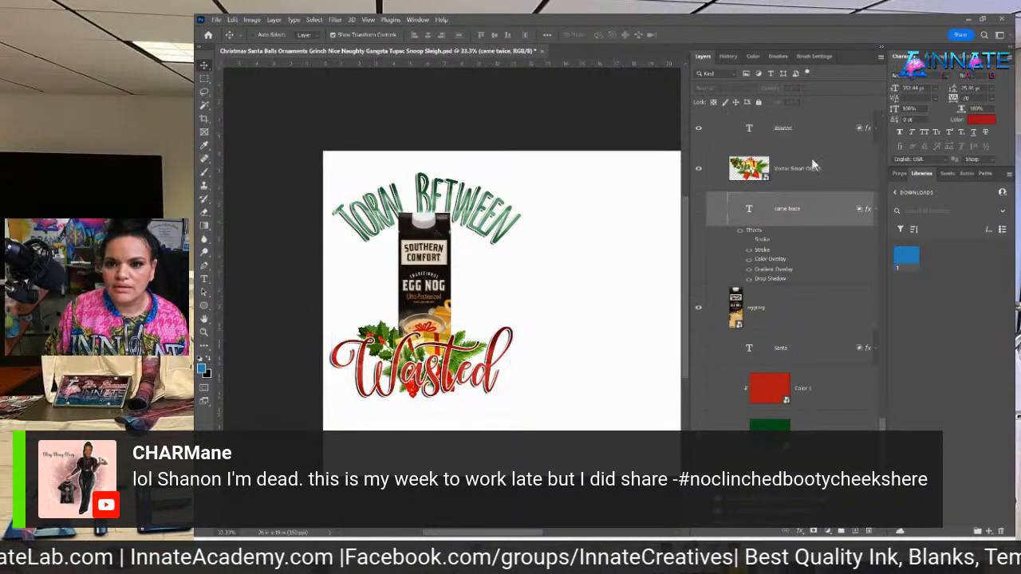
{"action": "left_click", "coordinate": [786, 222]}
{"action": "left_click", "coordinate": [699, 210]}
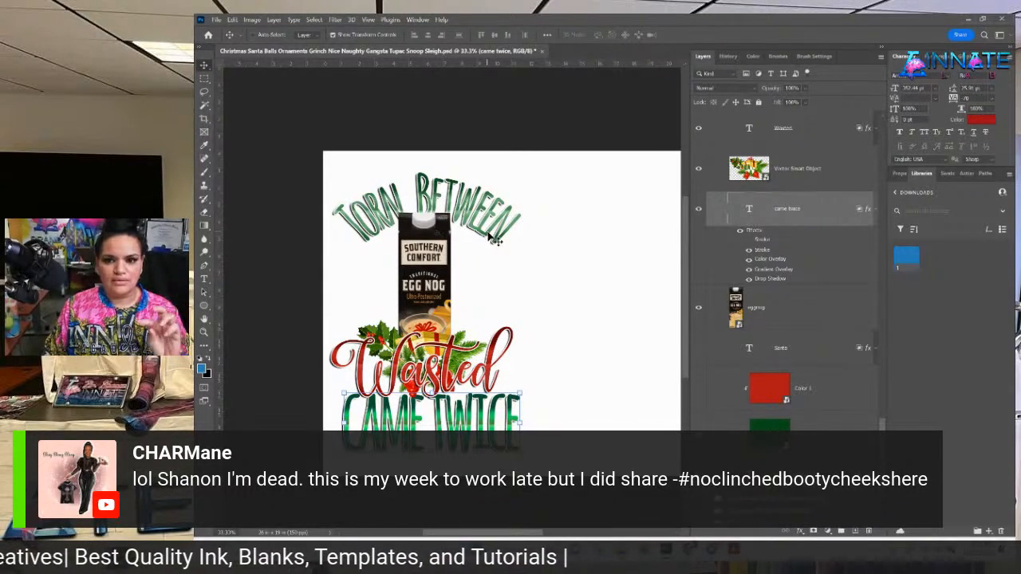
Replace the "came twice" wording with "eating one".
{"action": "double_click", "coordinate": [748, 209]}
{"action": "type", "text": "EA"}
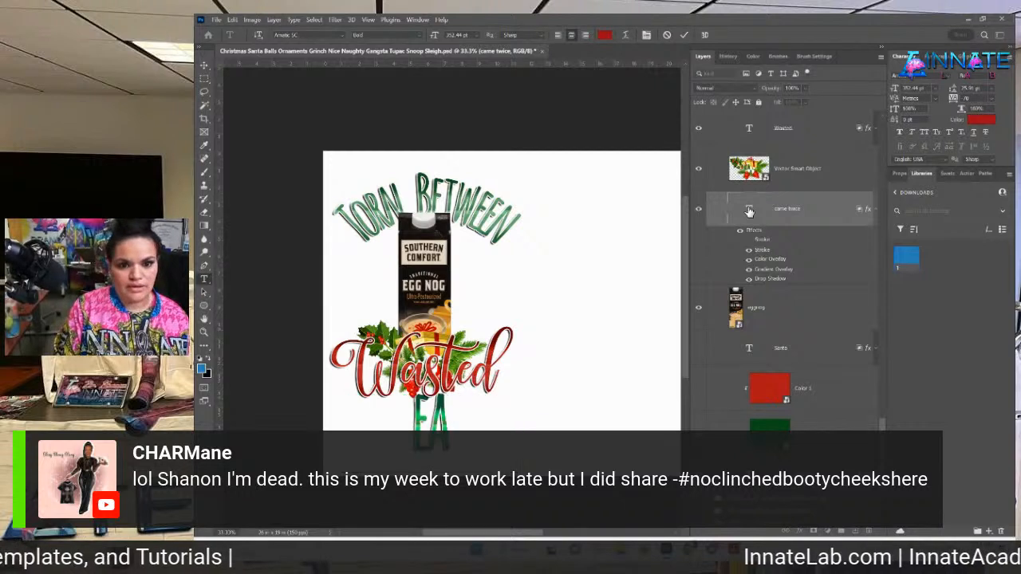
{"action": "type", "text": "TING ONE"}
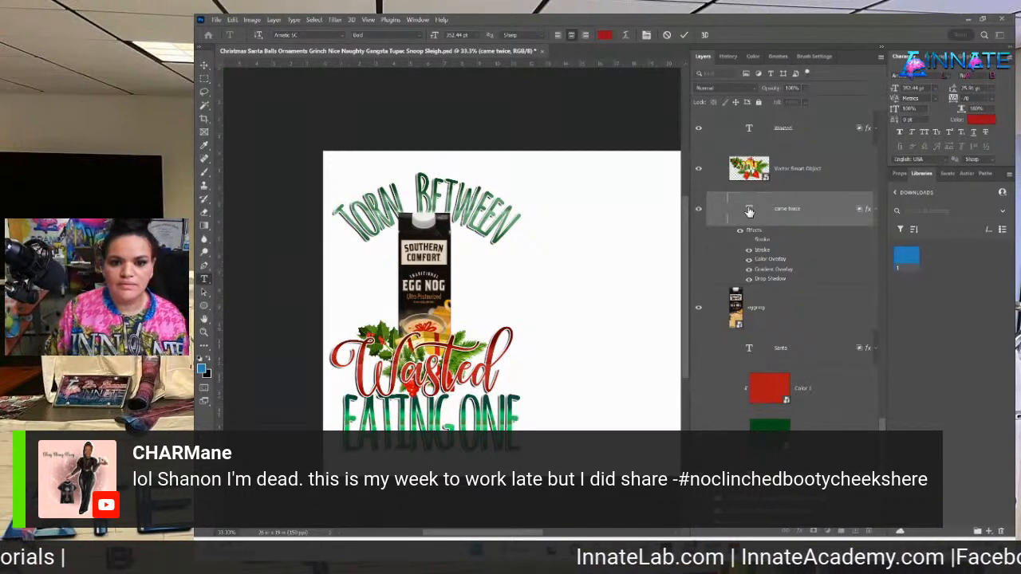
{"action": "left_click", "coordinate": [797, 210]}
{"action": "key", "text": "v"}
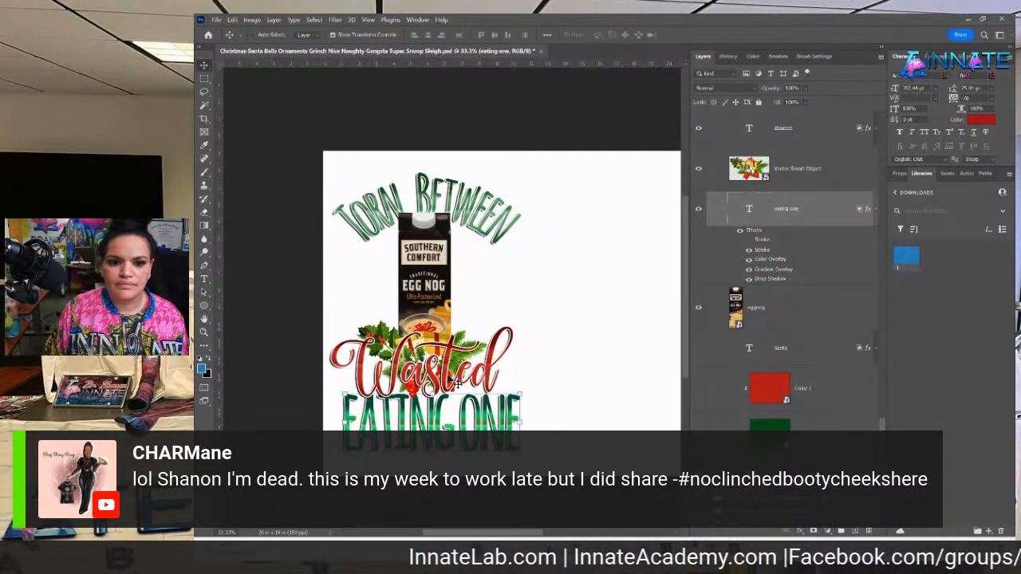
Scale the "eating one" text down to about 81% and move it up directly beneath "Wasted".
{"action": "key", "text": "ctrl+t"}
{"action": "left_click_drag", "start_coordinate": [429, 393], "coordinate": [430, 407]}
{"action": "left_click_drag", "start_coordinate": [445, 450], "coordinate": [447, 423]}
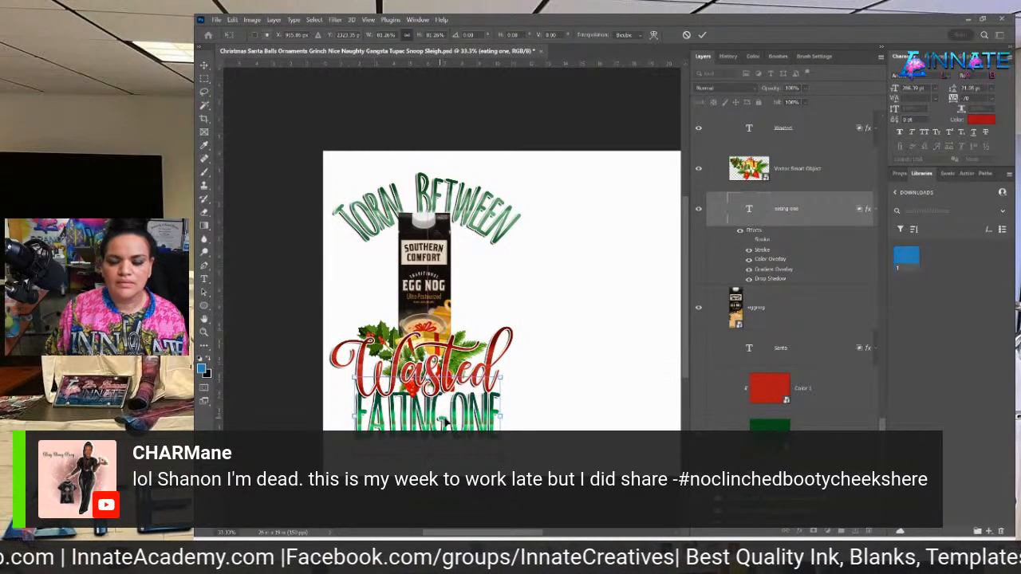
{"action": "key", "text": "Return"}
Duplicate the group's "Color 1" and "Color 2" layers above the "eating one" text and clip the copies to it.
{"action": "scroll", "coordinate": [774, 287], "scroll_direction": "up", "scroll_amount": 4}
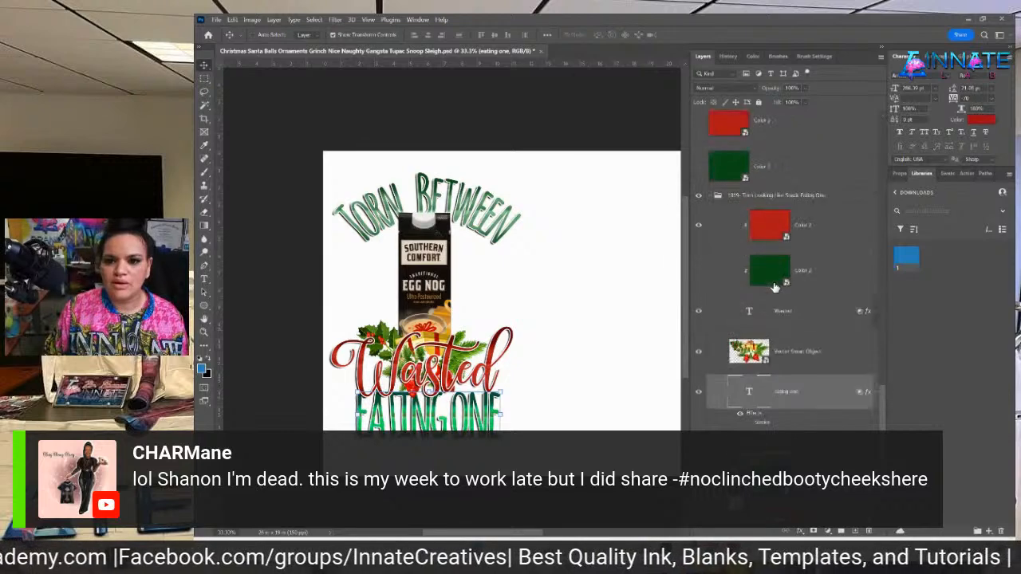
{"action": "left_click", "coordinate": [809, 242]}
{"action": "left_click", "coordinate": [816, 279], "text": "shift"}
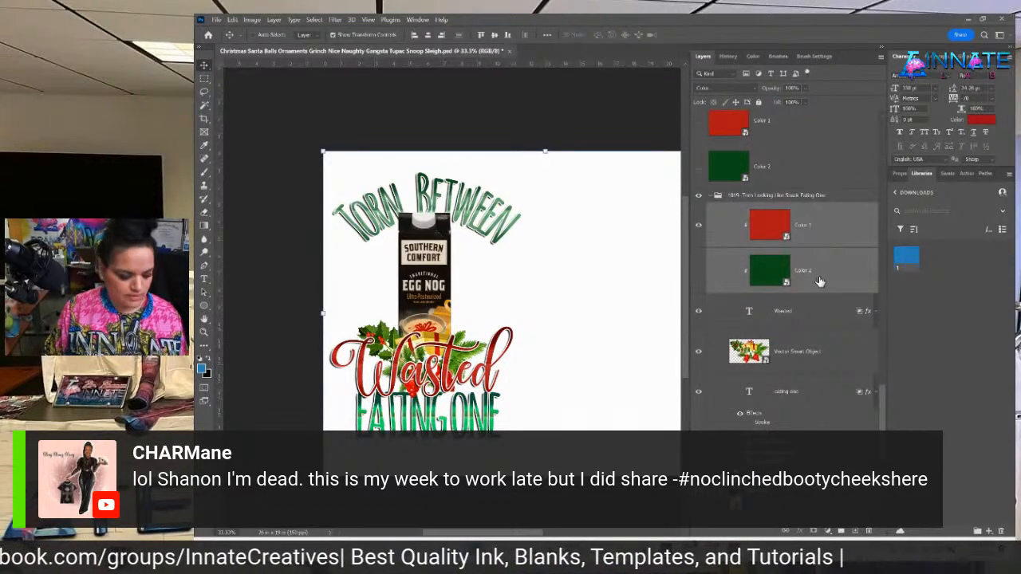
{"action": "left_click_drag", "start_coordinate": [822, 300], "coordinate": [827, 383]}
{"action": "right_click", "coordinate": [829, 397]}
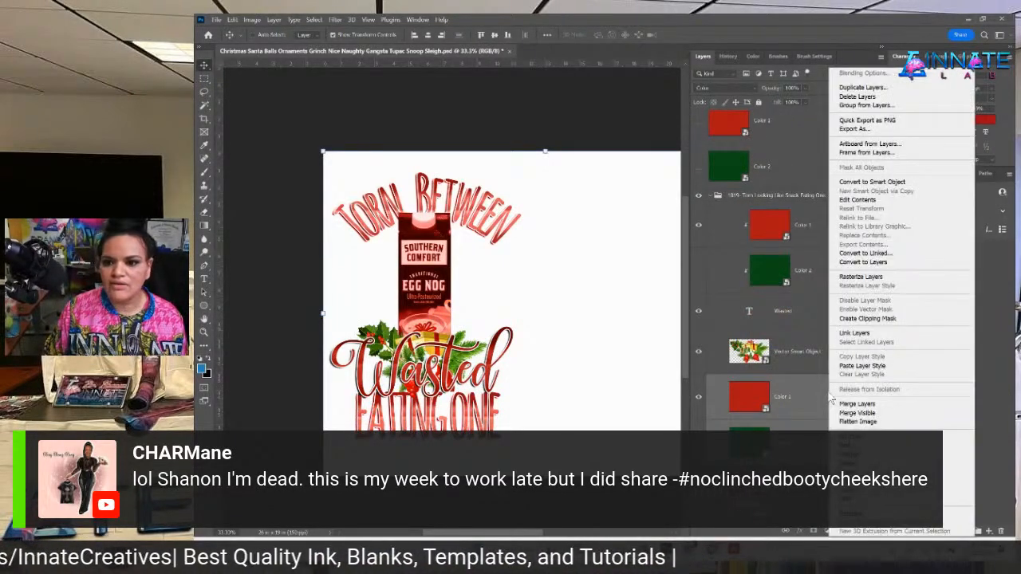
{"action": "left_click", "coordinate": [874, 319]}
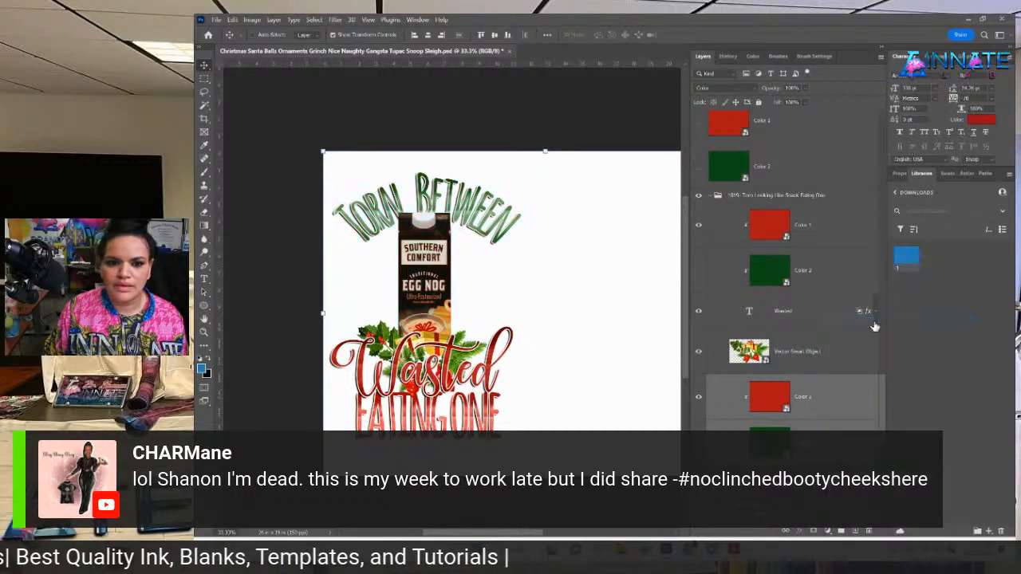
{"action": "scroll", "coordinate": [806, 341], "scroll_direction": "down", "scroll_amount": 3}
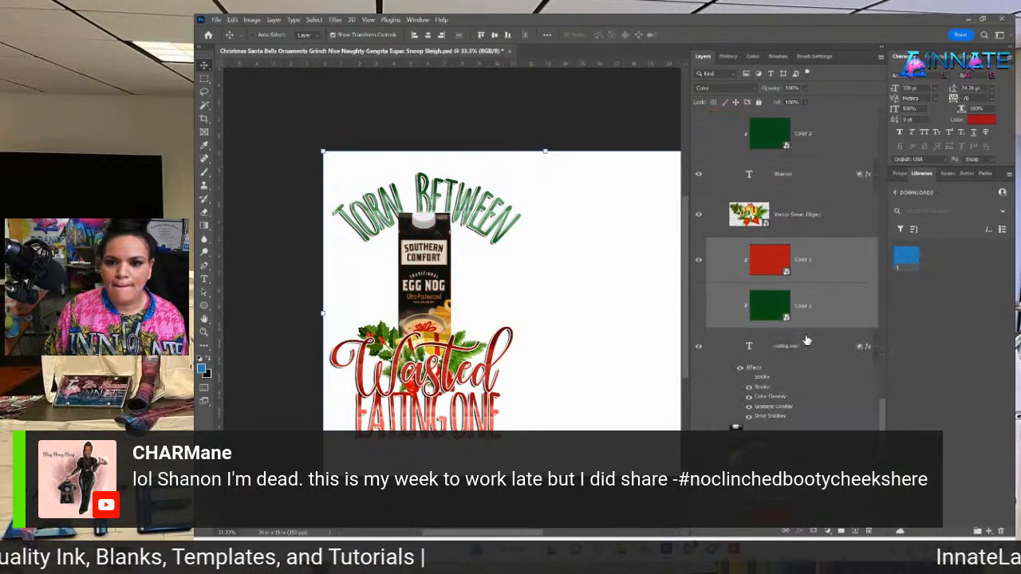
Copy the layer style of the "Wasted" text onto the "eating one" text layer.
{"action": "right_click", "coordinate": [809, 181]}
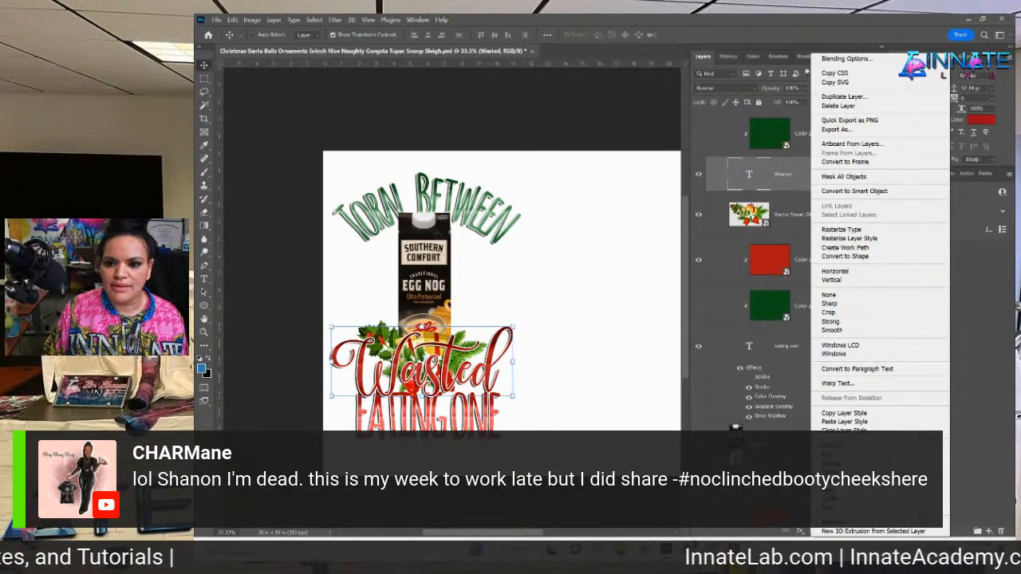
{"action": "left_click", "coordinate": [848, 413]}
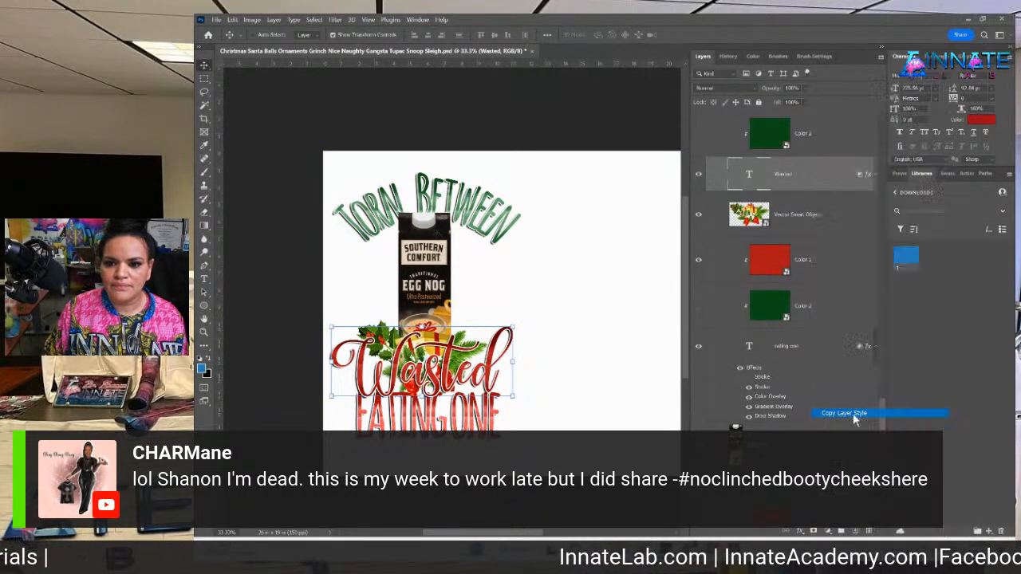
{"action": "left_click", "coordinate": [811, 352]}
{"action": "right_click", "coordinate": [811, 353]}
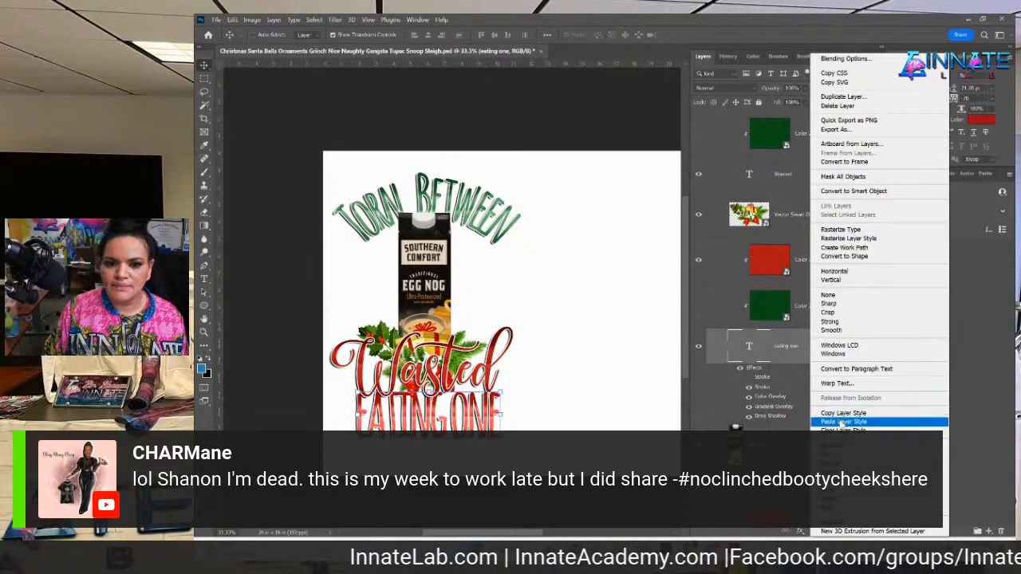
{"action": "left_click", "coordinate": [844, 422]}
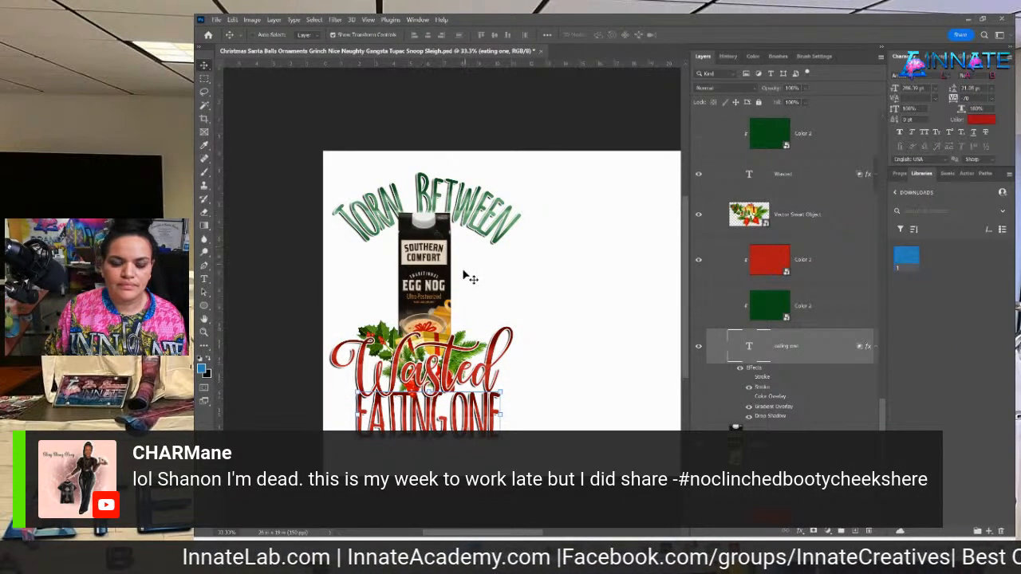
Duplicate the "Wasted" text together with its "Color 1" and "Color 2" layers and place the copy higher, over the egg nog carton.
{"action": "right_click", "coordinate": [447, 375]}
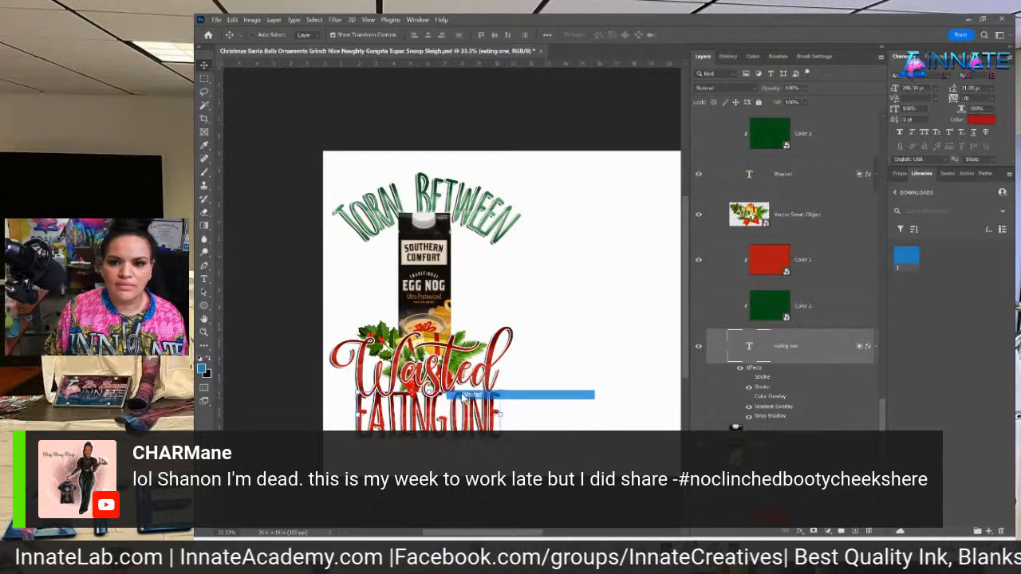
{"action": "left_click", "coordinate": [519, 394]}
{"action": "scroll", "coordinate": [774, 226], "scroll_direction": "up", "scroll_amount": 2}
{"action": "left_click", "coordinate": [826, 189], "text": "shift"}
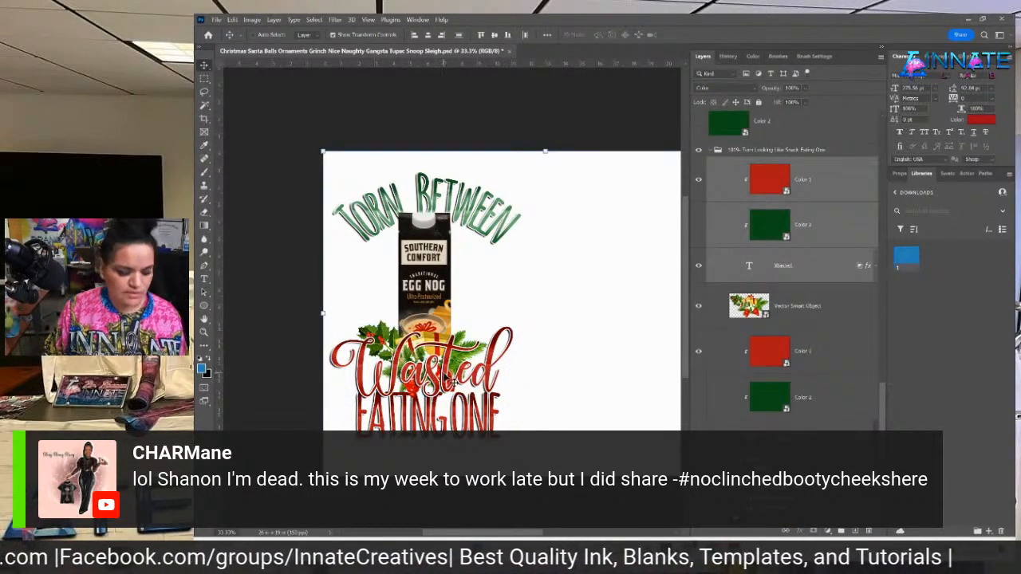
{"action": "left_click_drag", "start_coordinate": [452, 381], "coordinate": [452, 269]}
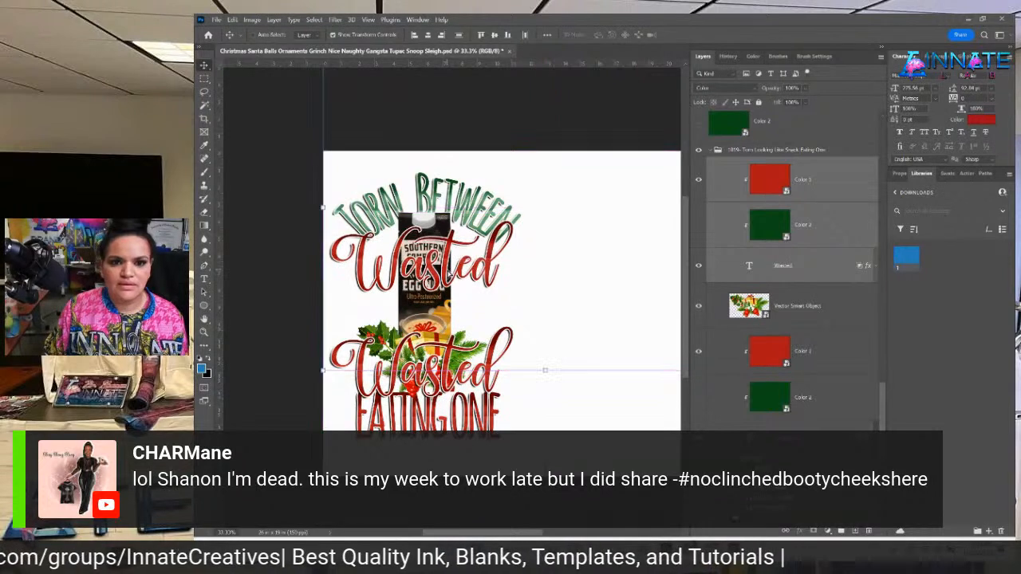
Replace the wording of the upper "Wasted" copy with "Looking Like".
{"action": "left_click", "coordinate": [754, 271]}
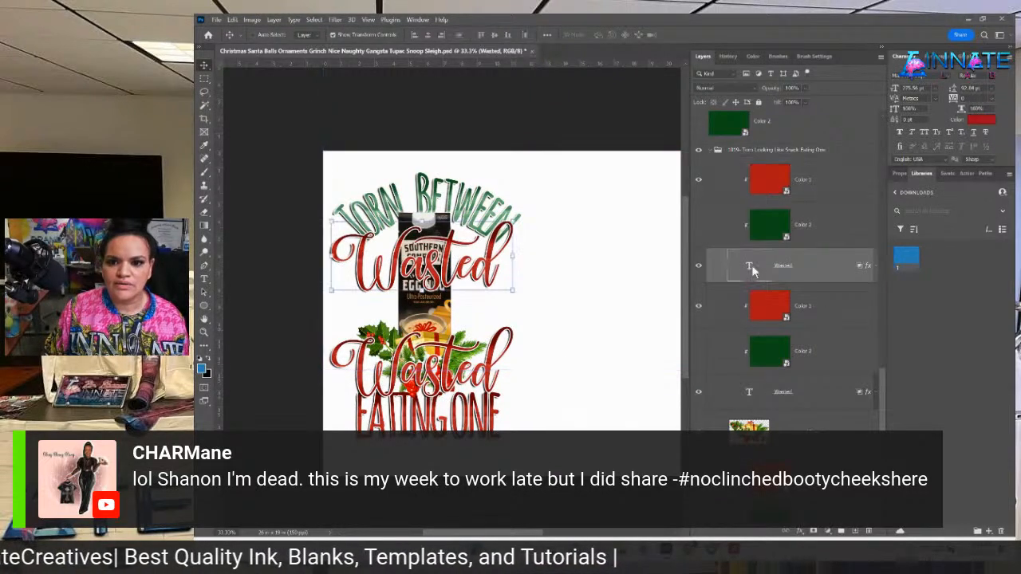
{"action": "double_click", "coordinate": [750, 271]}
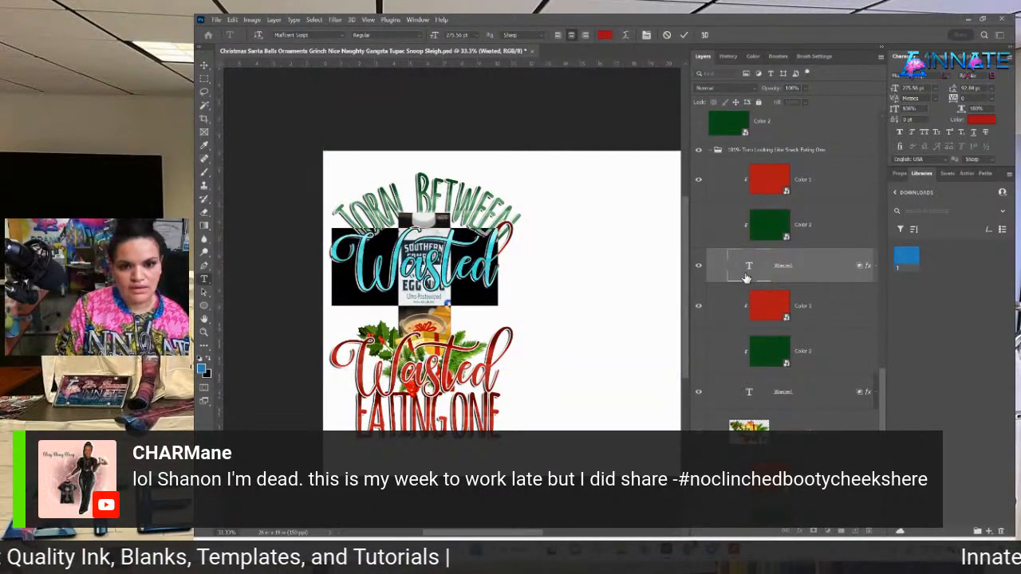
{"action": "type", "text": "Lookin"}
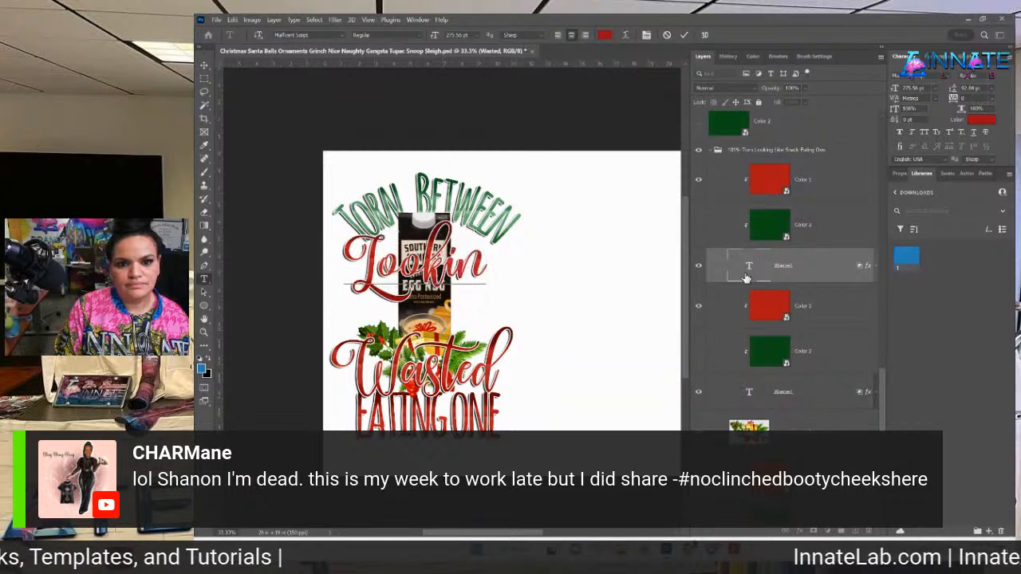
{"action": "type", "text": "g"}
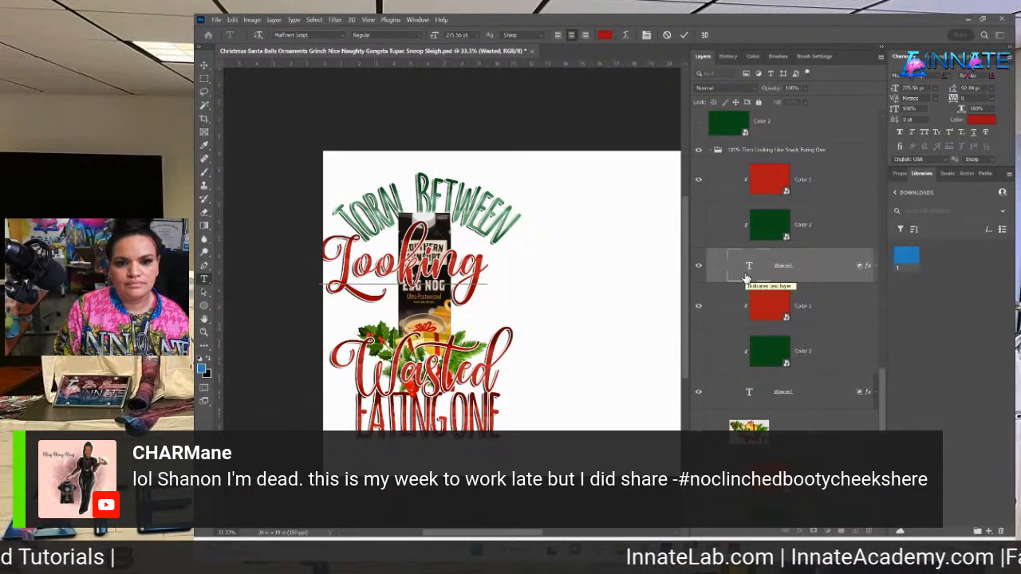
{"action": "type", "text": " Like"}
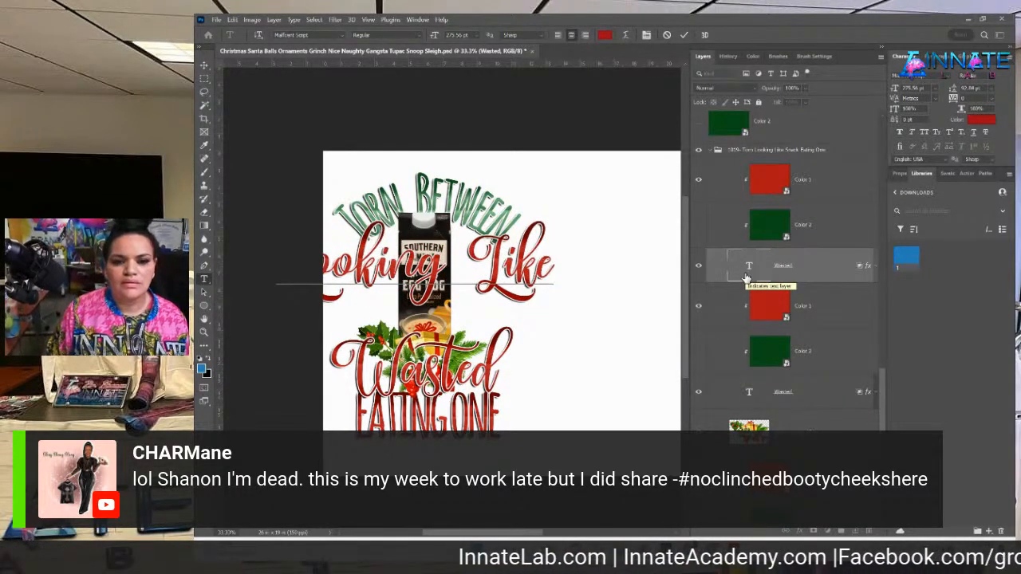
{"action": "left_click", "coordinate": [204, 64]}
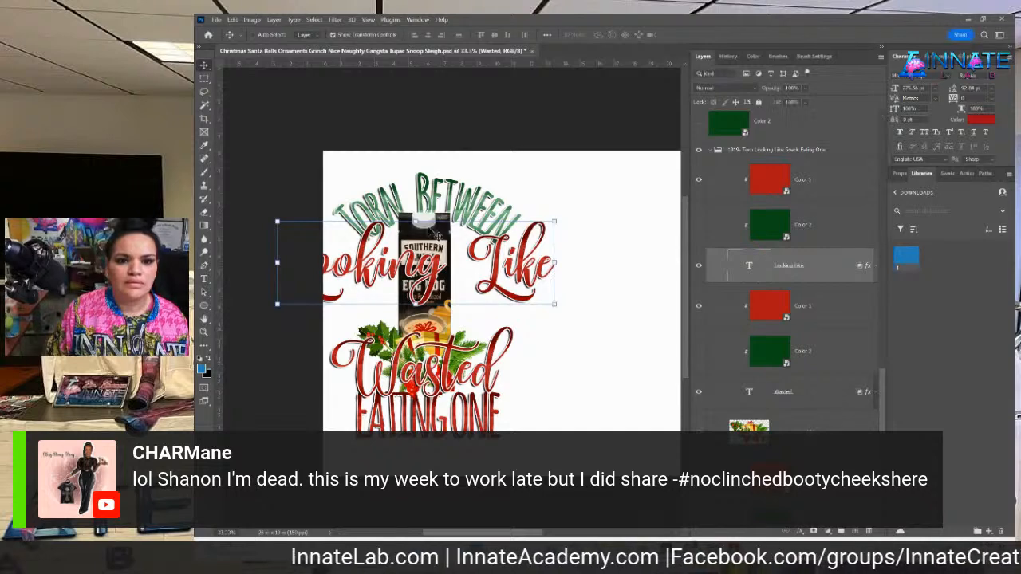
Scale the "Looking Like" text down to about 61% and position it between "Torn Between" and "Wasted".
{"action": "key", "text": "ctrl+t"}
{"action": "left_click_drag", "start_coordinate": [417, 223], "coordinate": [459, 290]}
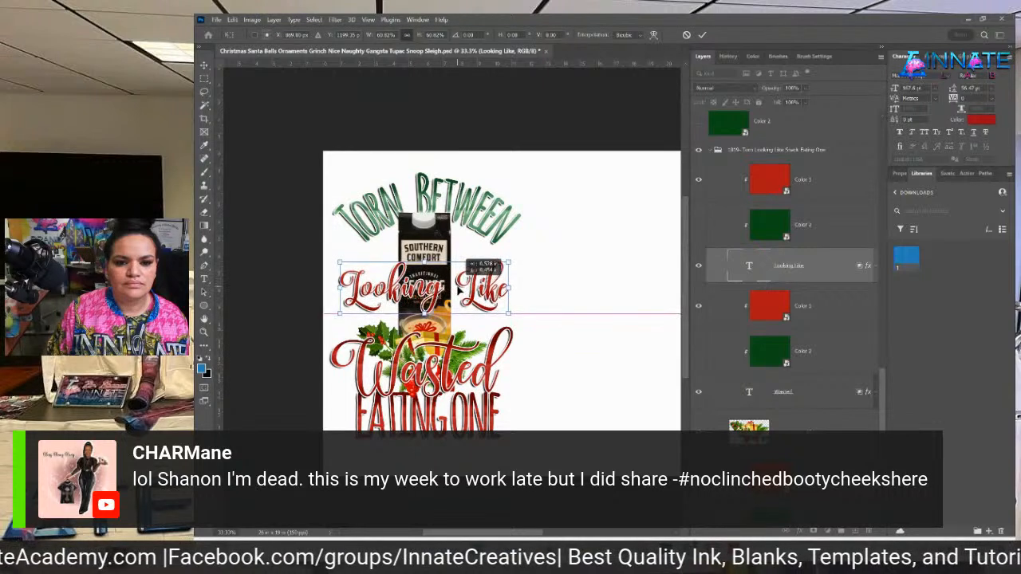
{"action": "key", "text": "Return"}
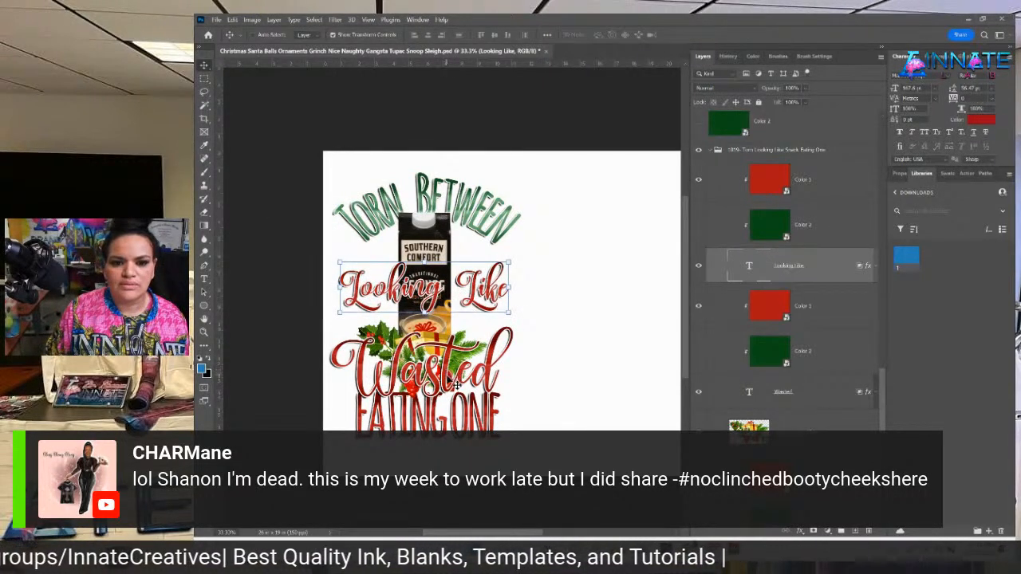
Replace the wording of the remaining "Wasted" text with "A Snack".
{"action": "right_click", "coordinate": [496, 375]}
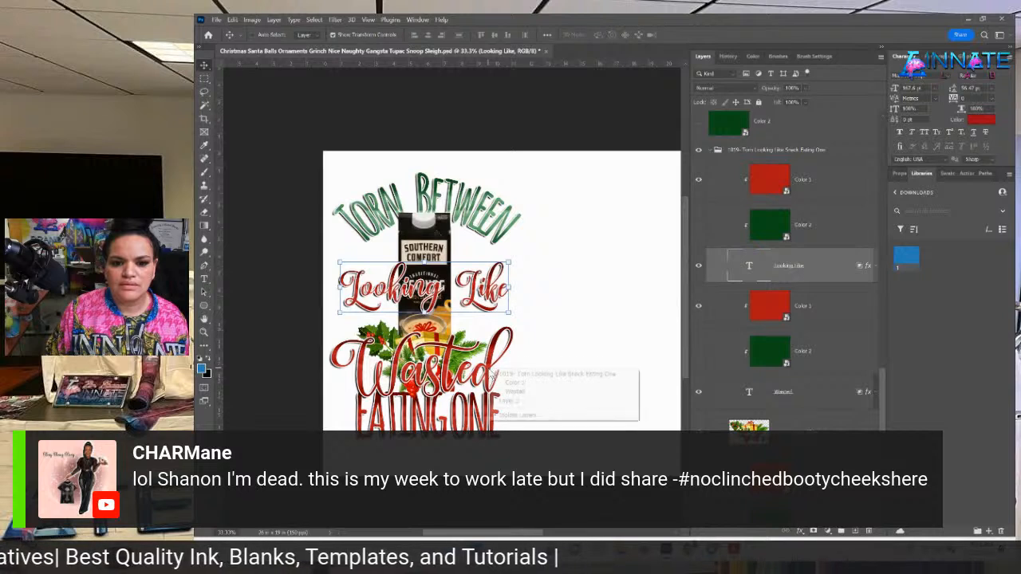
{"action": "left_click", "coordinate": [529, 390]}
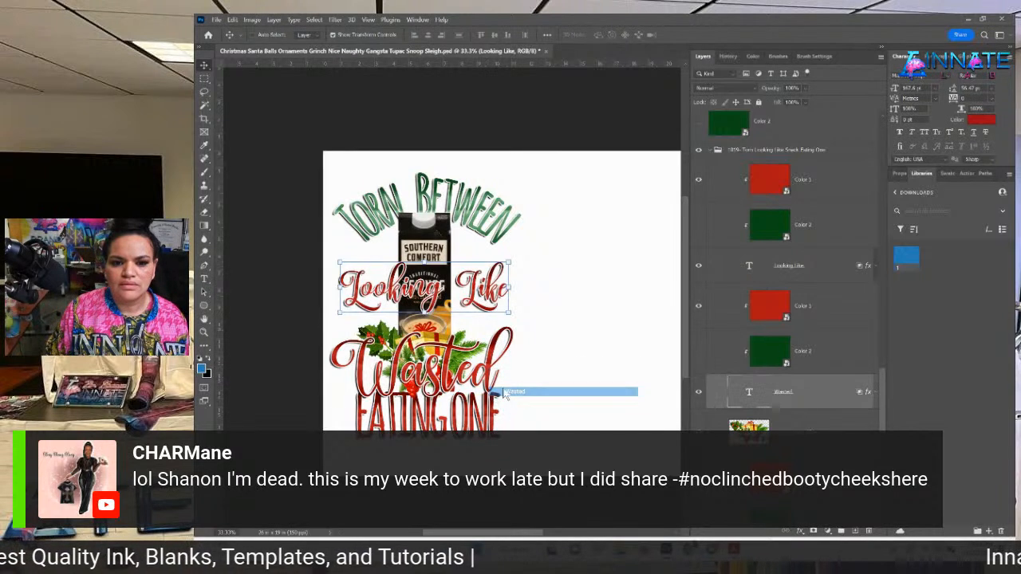
{"action": "double_click", "coordinate": [750, 393]}
{"action": "type", "text": "A"}
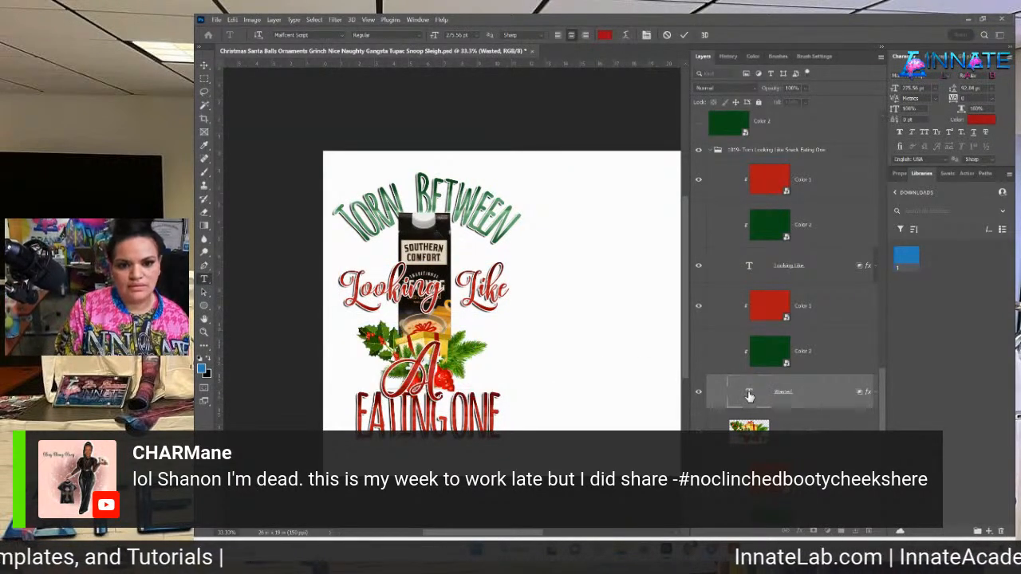
{"action": "type", "text": " Sn"}
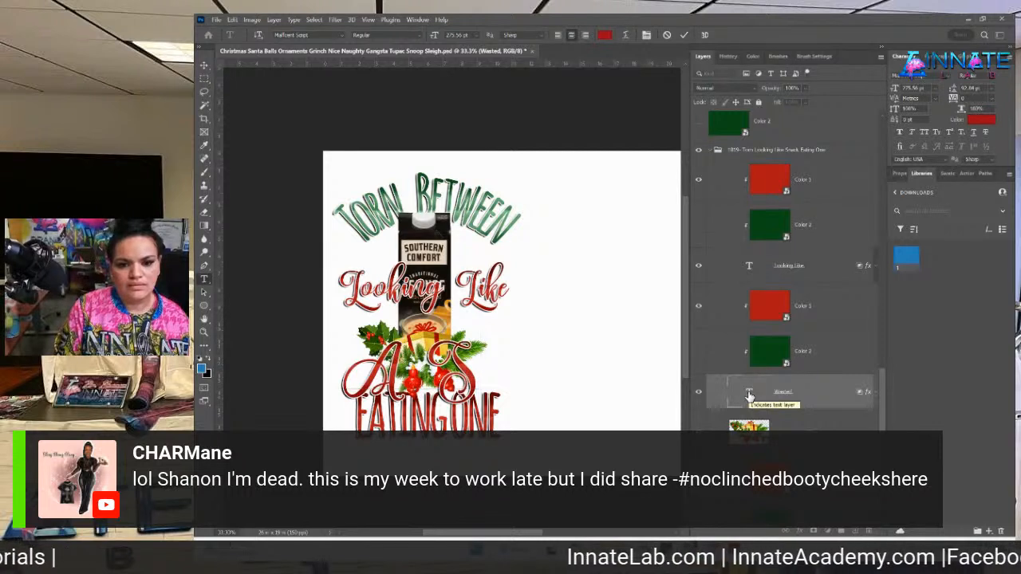
{"action": "type", "text": "ack"}
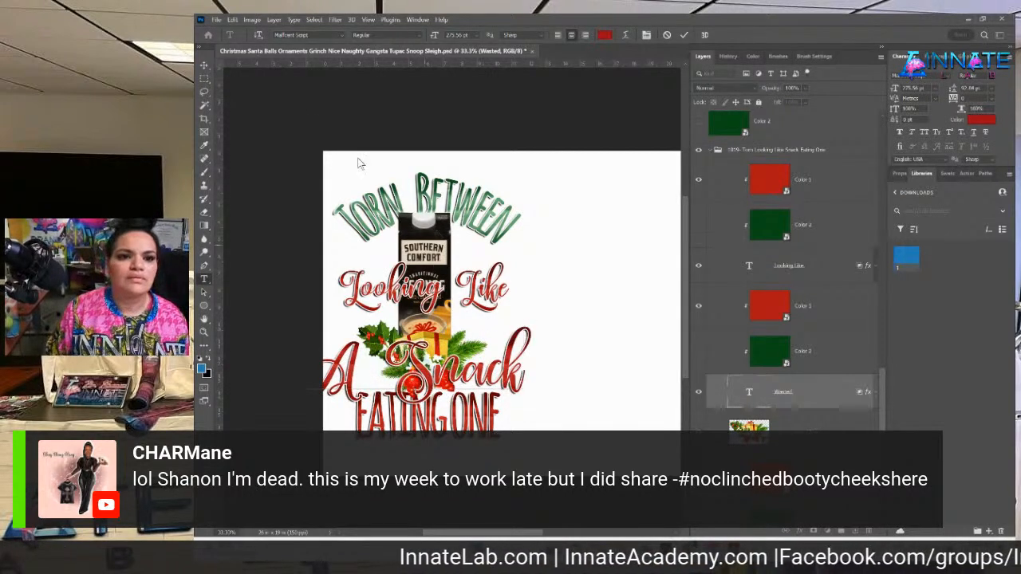
{"action": "left_click", "coordinate": [205, 68]}
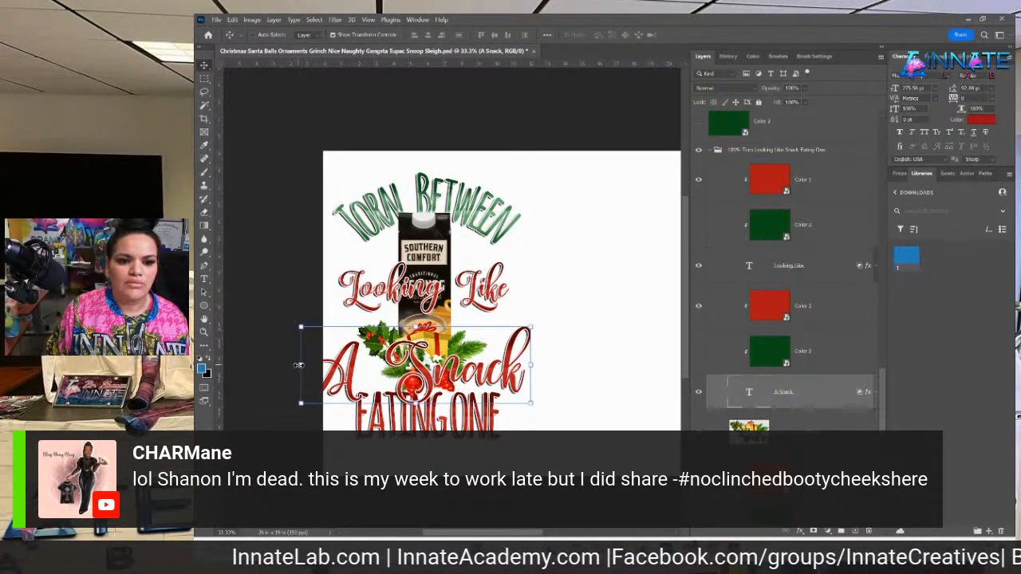
Resize "A Snack" to about 70% width and 78% height and nudge it up to sit just above "eating one".
{"action": "left_click_drag", "start_coordinate": [297, 367], "coordinate": [346, 366]}
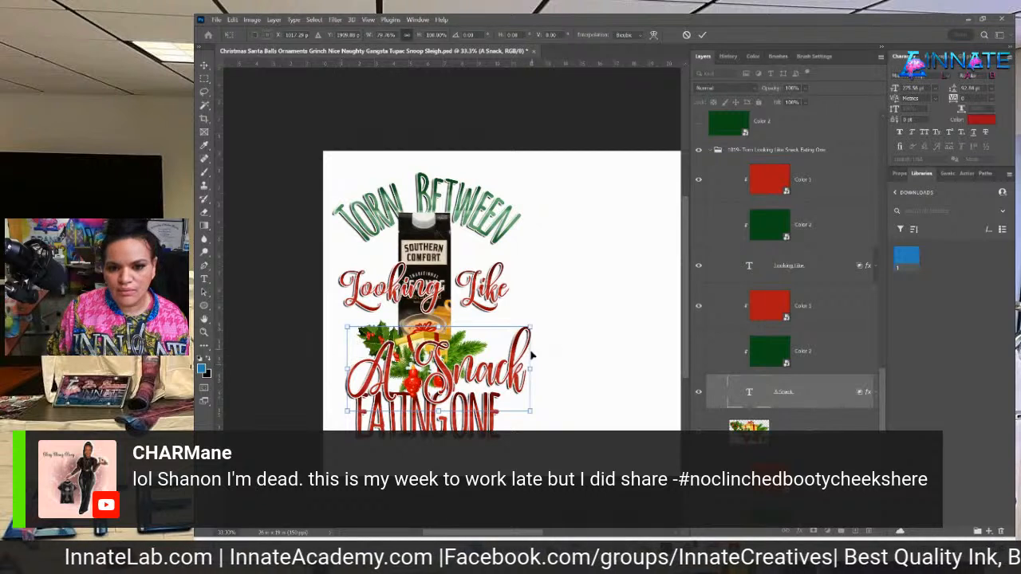
{"action": "left_click_drag", "start_coordinate": [530, 368], "coordinate": [509, 368]}
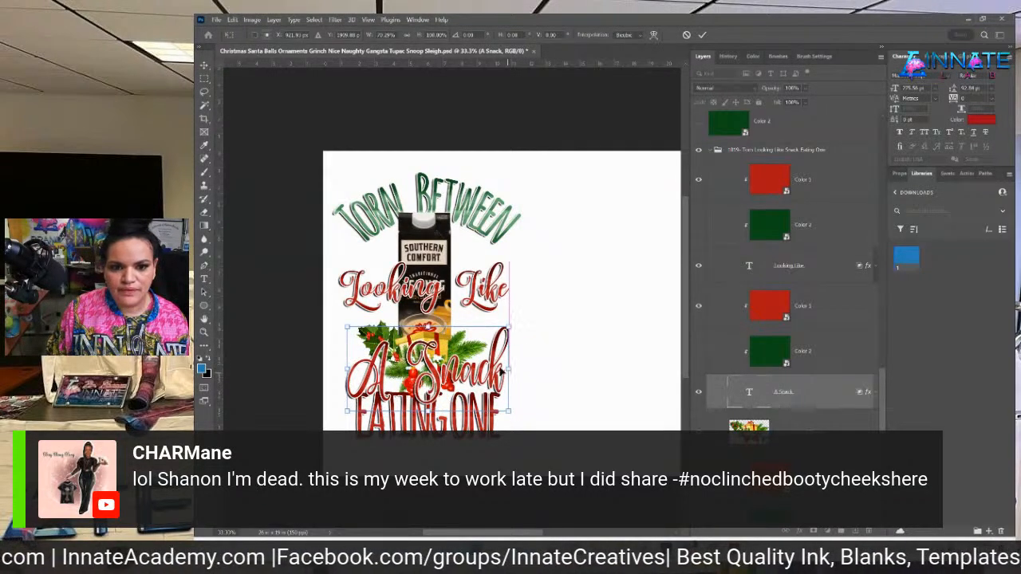
{"action": "left_click_drag", "start_coordinate": [427, 328], "coordinate": [427, 345]}
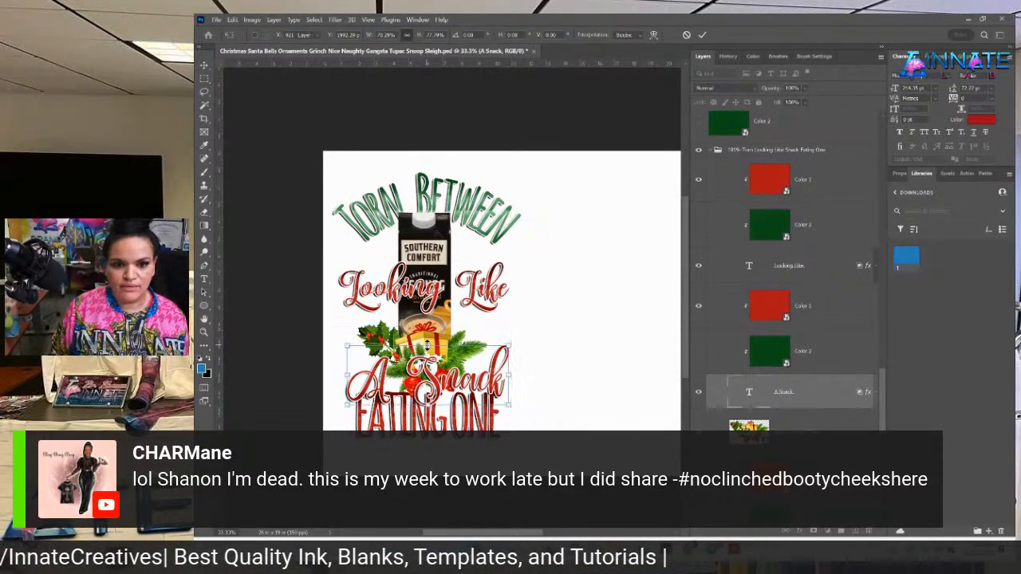
{"action": "key", "text": "Return"}
{"action": "key", "text": "Up"}
{"action": "key", "text": "Up"}
{"action": "key", "text": "Up"}
{"action": "key", "text": "Up"}
{"action": "key", "text": "Up"}
{"action": "key", "text": "Up"}
{"action": "key", "text": "Up"}
{"action": "key", "text": "Up"}
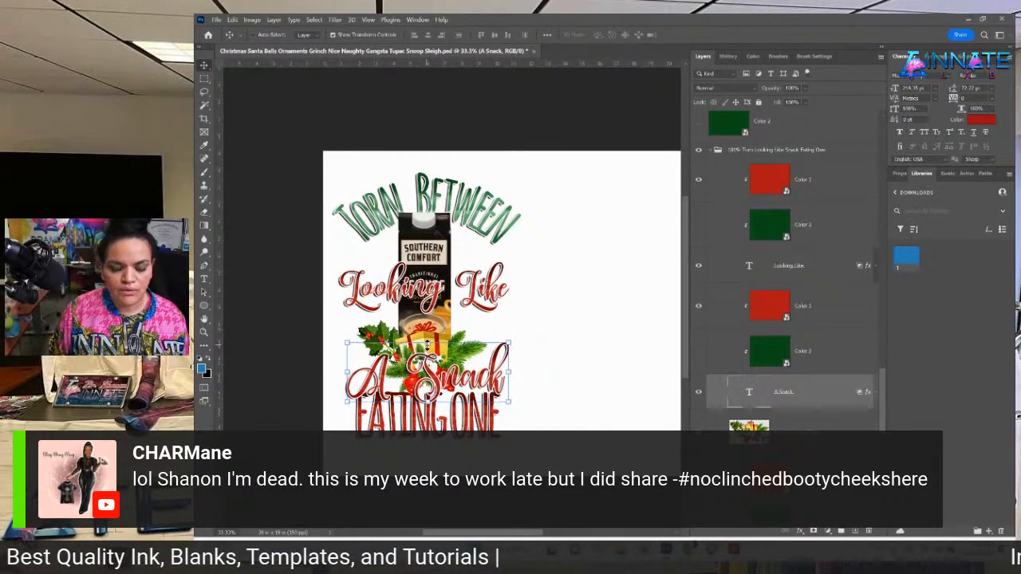
{"action": "key", "text": "Up"}
{"action": "key", "text": "Up"}
{"action": "key", "text": "Up"}
{"action": "key", "text": "Up"}
{"action": "key", "text": "Up"}
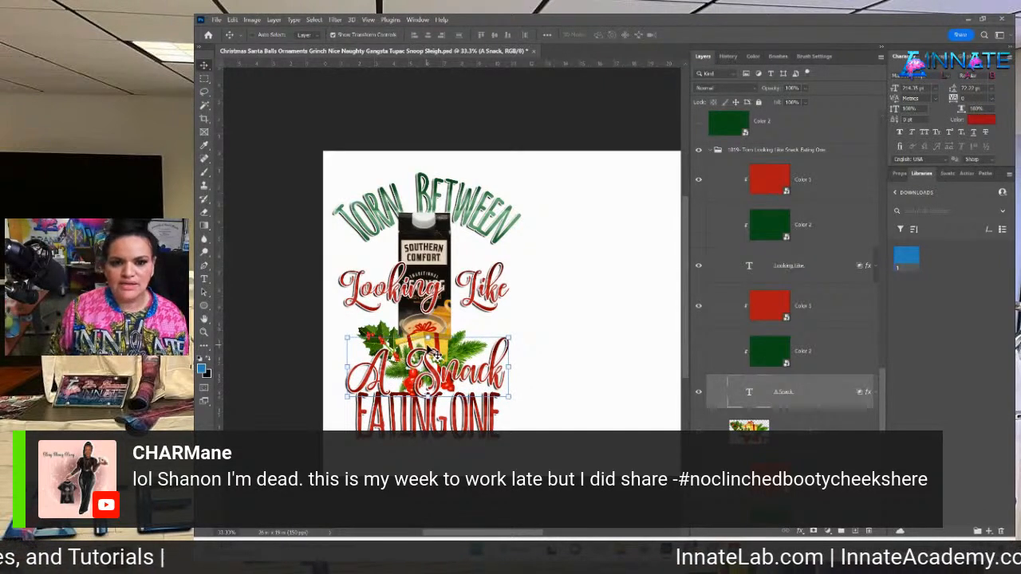
Move the "Looking Like" text down directly above "A Snack".
{"action": "right_click", "coordinate": [493, 311]}
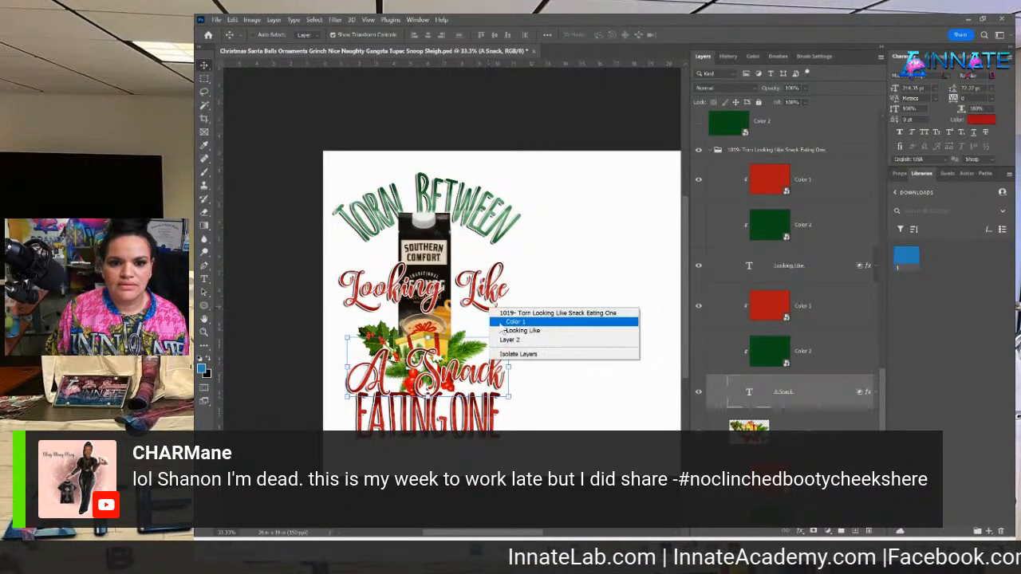
{"action": "left_click", "coordinate": [505, 330]}
{"action": "left_click_drag", "start_coordinate": [503, 293], "coordinate": [494, 359]}
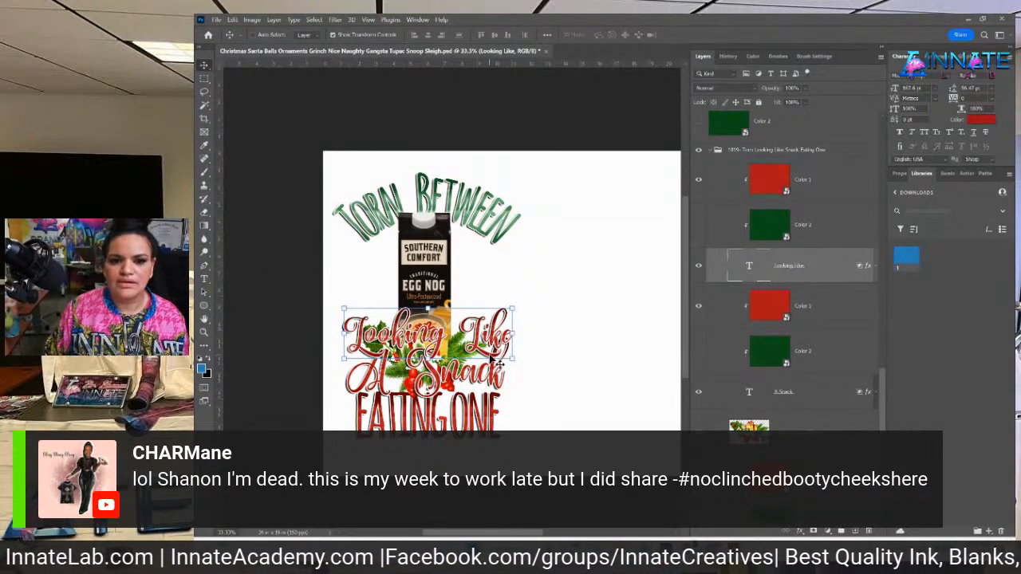
Show the green "Color 2" instead of "Color 1" on the "A Snack" text and hide the holly graphic.
{"action": "left_click", "coordinate": [807, 314]}
{"action": "left_click", "coordinate": [812, 391]}
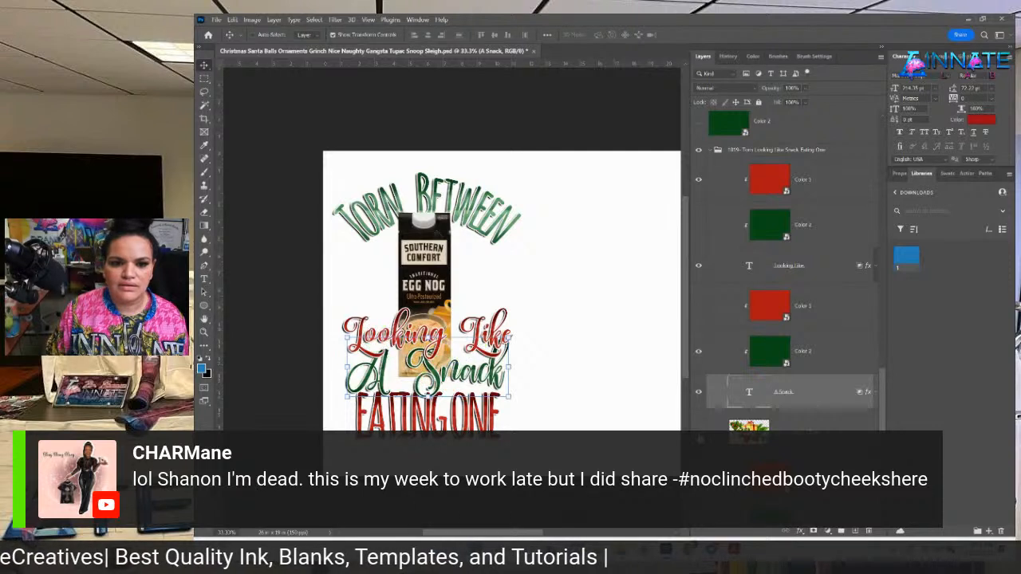
Delete the eggnog image from the design.
{"action": "right_click", "coordinate": [426, 257]}
{"action": "left_click", "coordinate": [438, 268]}
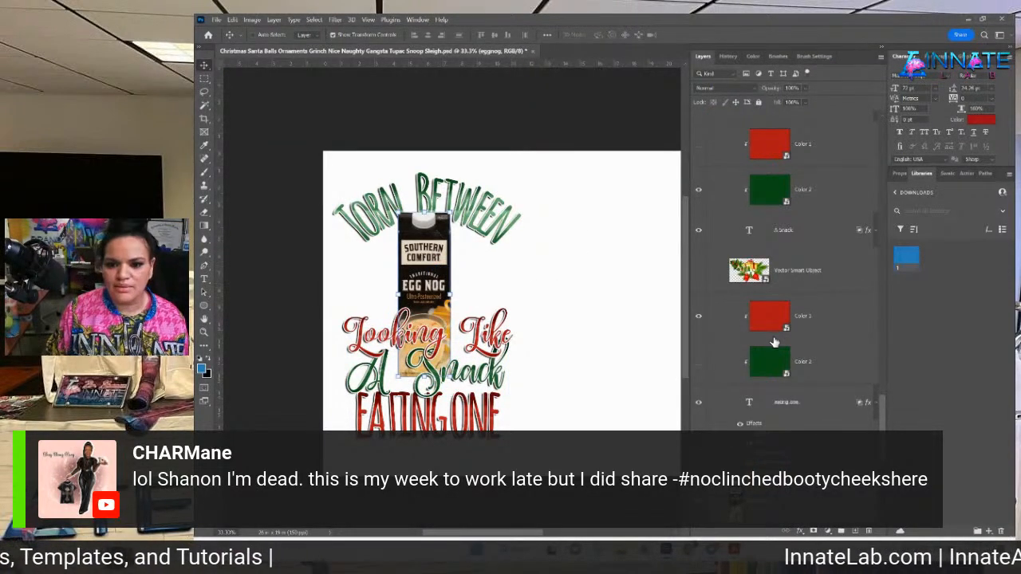
{"action": "scroll", "coordinate": [773, 343], "scroll_direction": "down", "scroll_amount": 2}
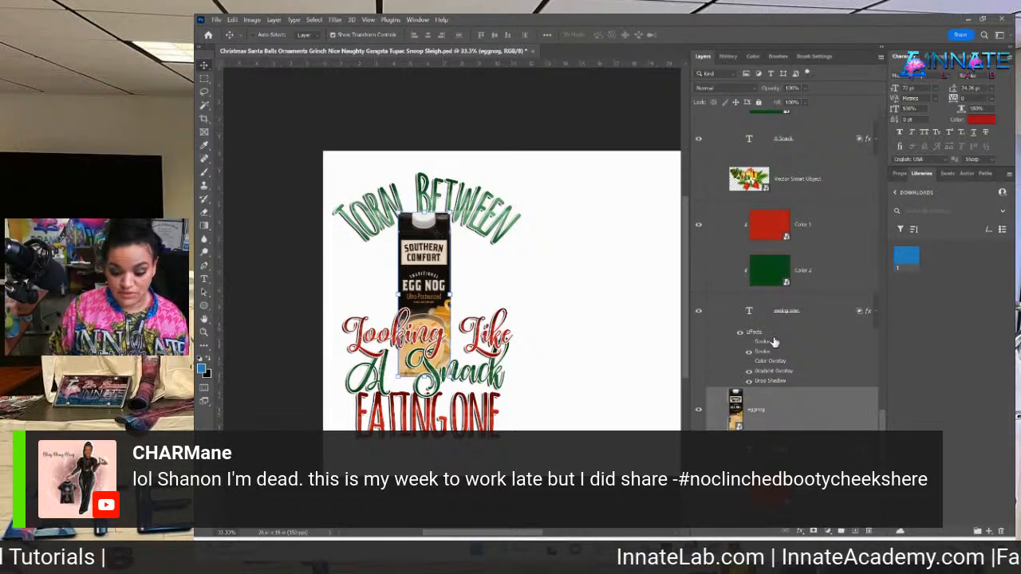
{"action": "key", "text": "Delete"}
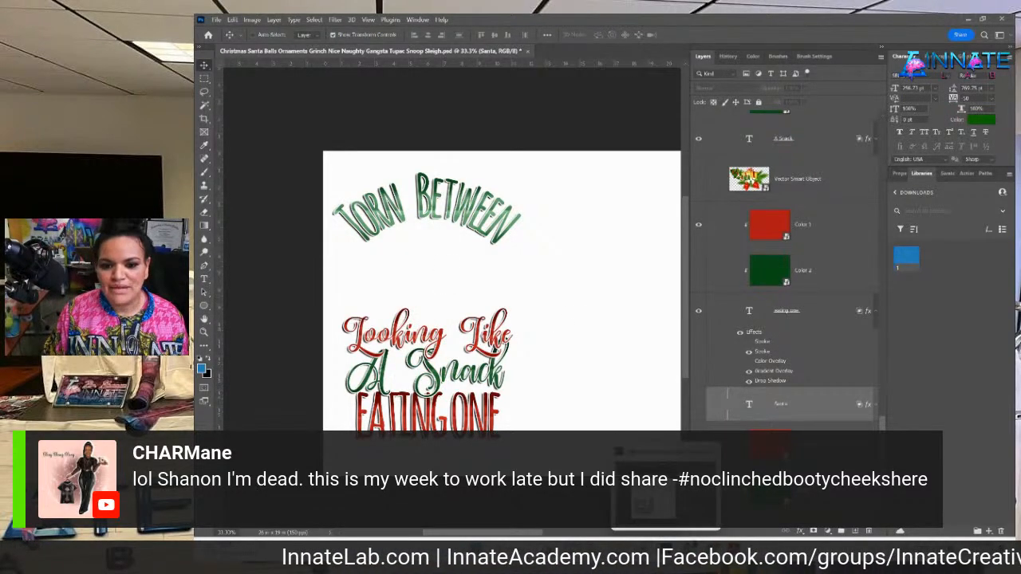
Switch to File Explorer, open the order's SourceFileImages folder and preview the Christmas tree cake JPG beside the design.
{"action": "mouse_move", "coordinate": [621, 549]}
{"action": "left_click", "coordinate": [595, 488]}
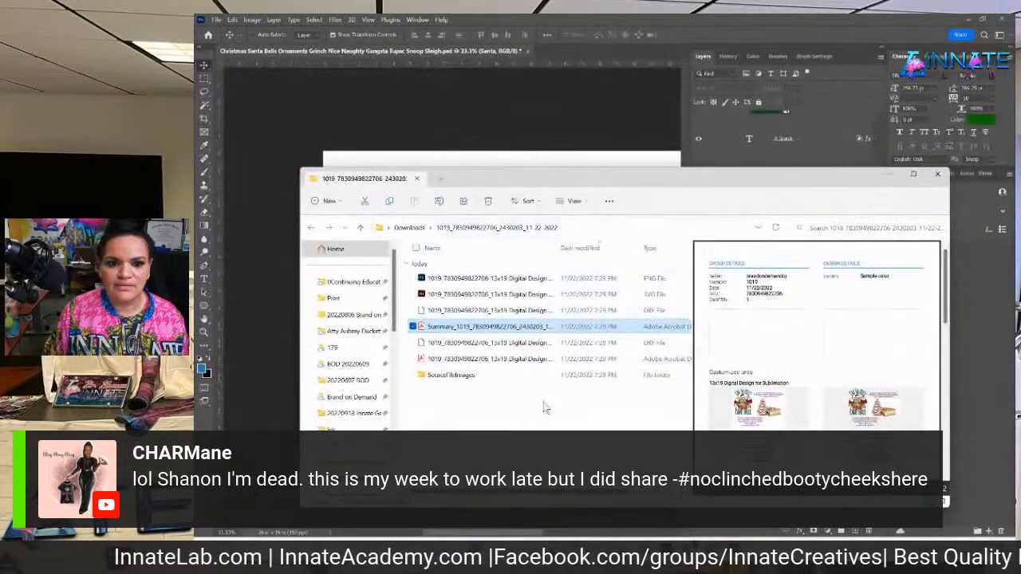
{"action": "double_click", "coordinate": [496, 381]}
{"action": "left_click", "coordinate": [469, 278]}
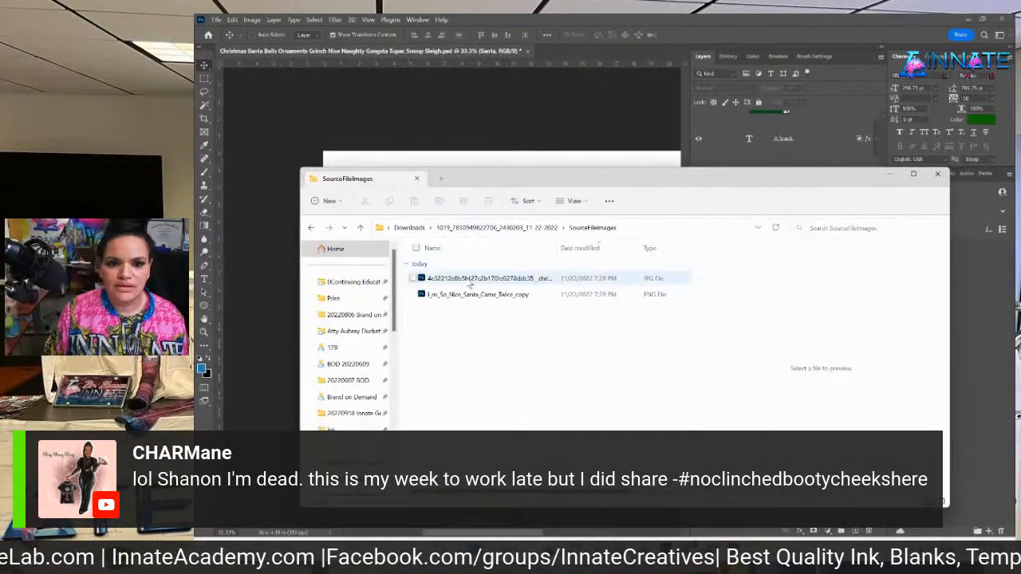
{"action": "left_click_drag", "start_coordinate": [473, 179], "coordinate": [619, 169]}
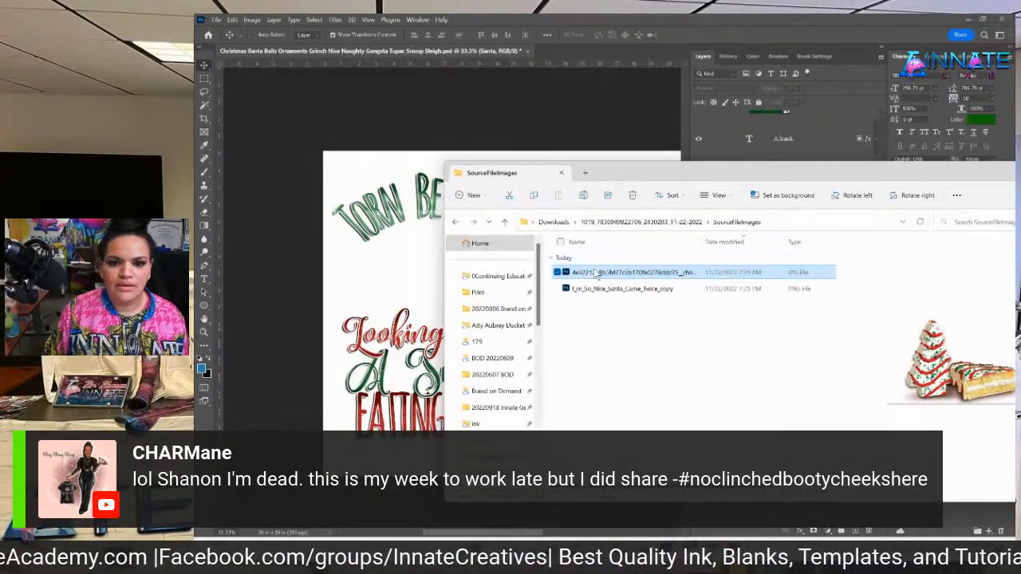
{"action": "left_click_drag", "start_coordinate": [598, 276], "coordinate": [387, 268]}
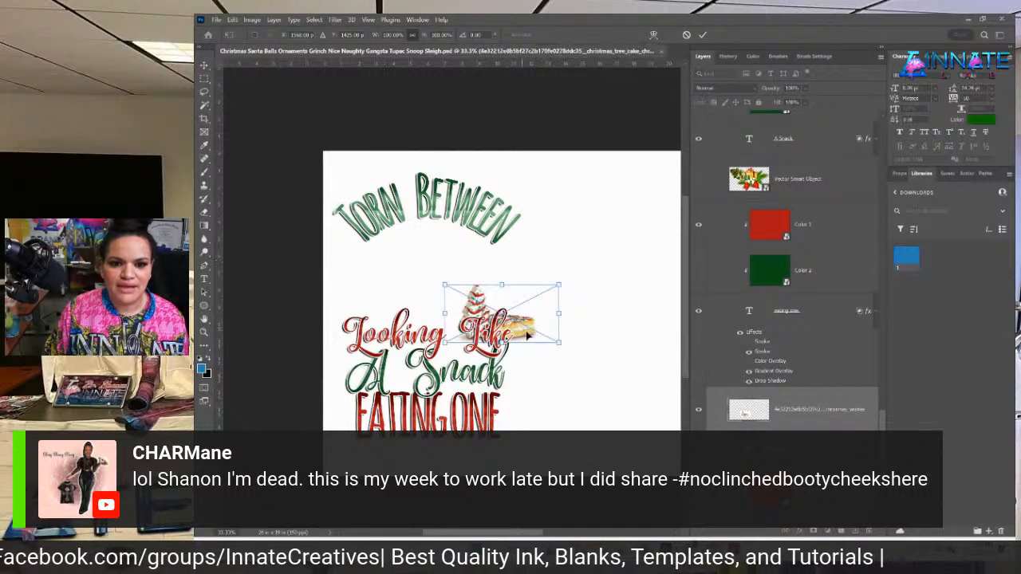
{"action": "left_click_drag", "start_coordinate": [543, 349], "coordinate": [444, 294]}
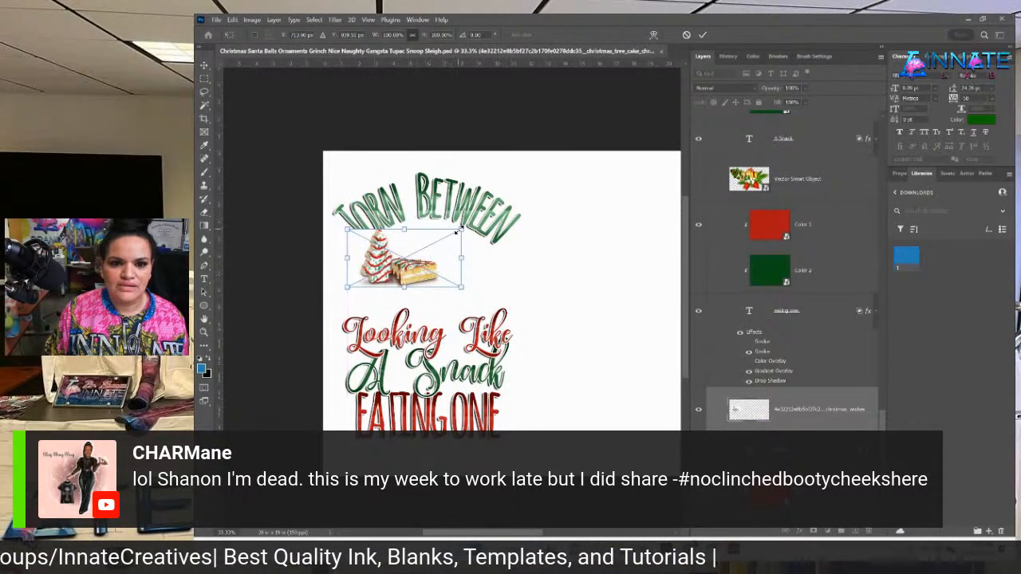
{"action": "left_click_drag", "start_coordinate": [460, 229], "coordinate": [535, 188]}
{"action": "left_click_drag", "start_coordinate": [479, 234], "coordinate": [479, 270]}
{"action": "key", "text": "Escape"}
Switch to the remove.bg page in the browser and upload the Christmas tree cake JPG from the order's SourceFileImages folder for background removal.
{"action": "mouse_move", "coordinate": [691, 550]}
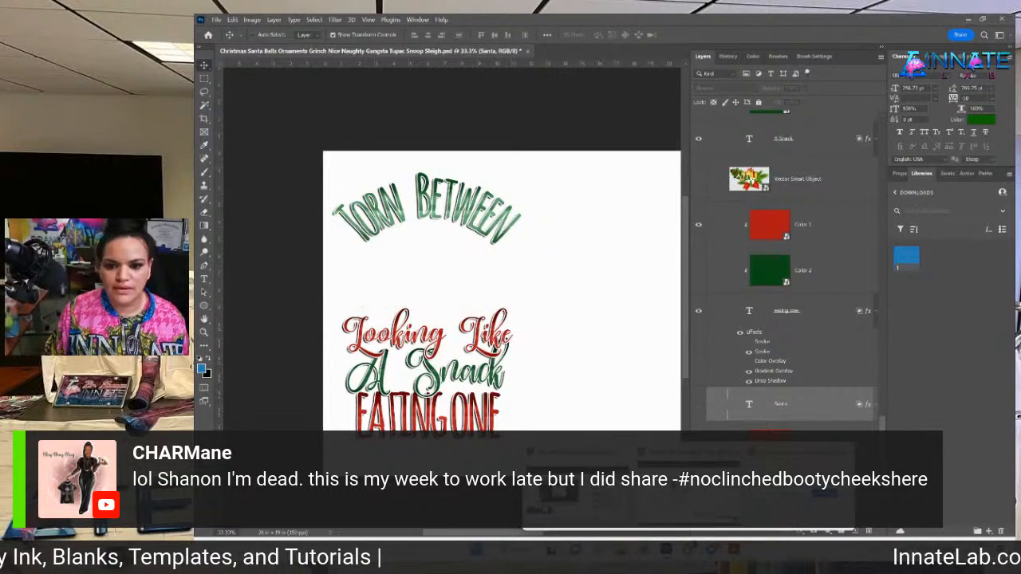
{"action": "left_click", "coordinate": [689, 488]}
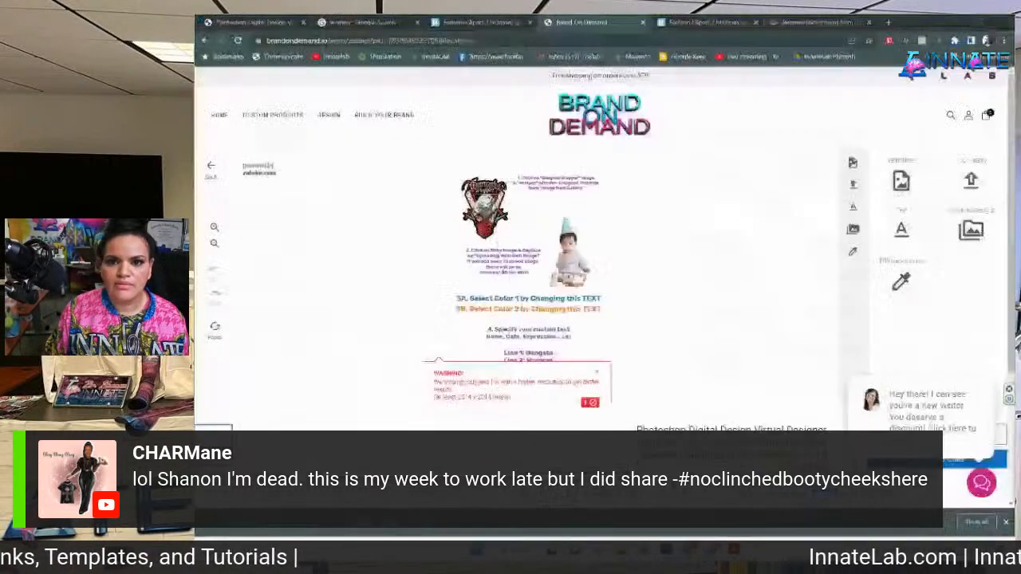
{"action": "left_click", "coordinate": [815, 25]}
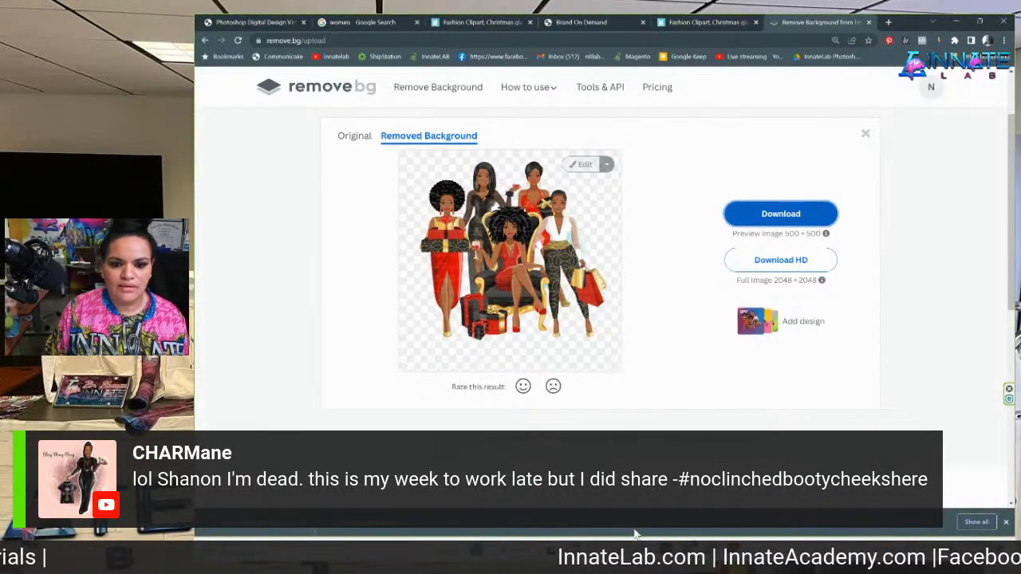
{"action": "left_click", "coordinate": [674, 488]}
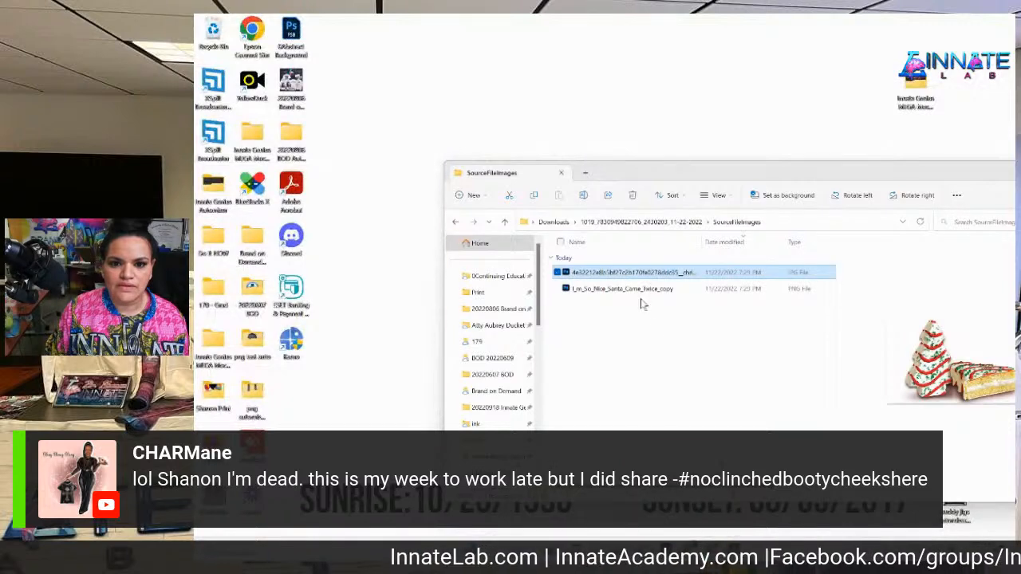
{"action": "left_click_drag", "start_coordinate": [611, 275], "coordinate": [307, 276]}
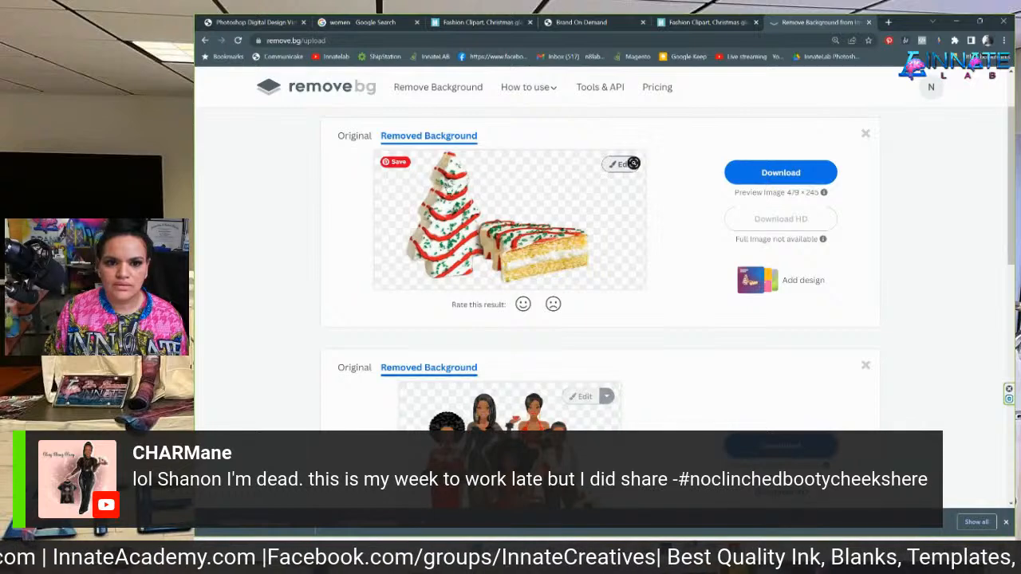
Download the cake cutout and save it as debbie in the SourceFileImages folder of the 1019 download.
{"action": "left_click", "coordinate": [770, 176]}
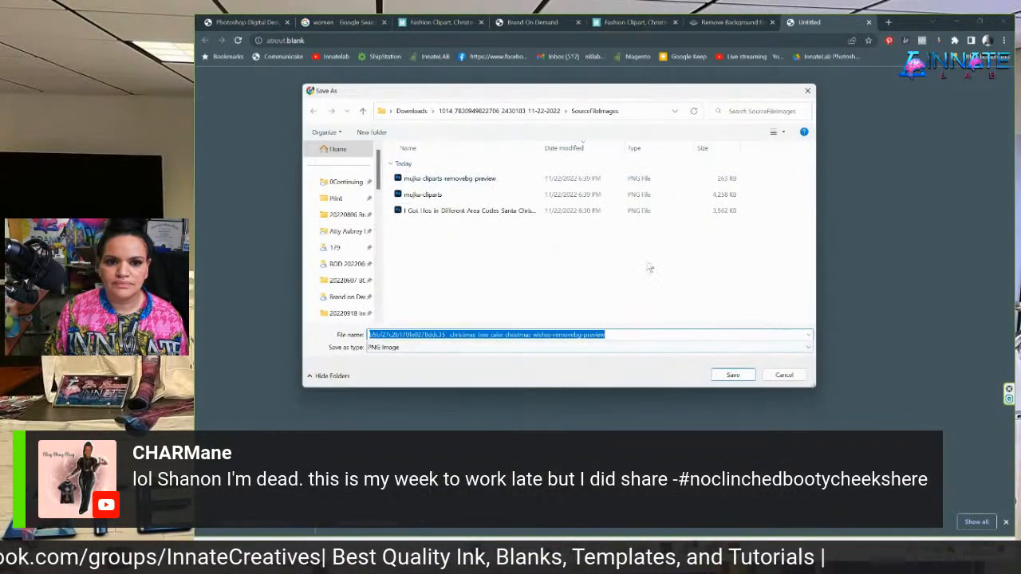
{"action": "left_click", "coordinate": [418, 114]}
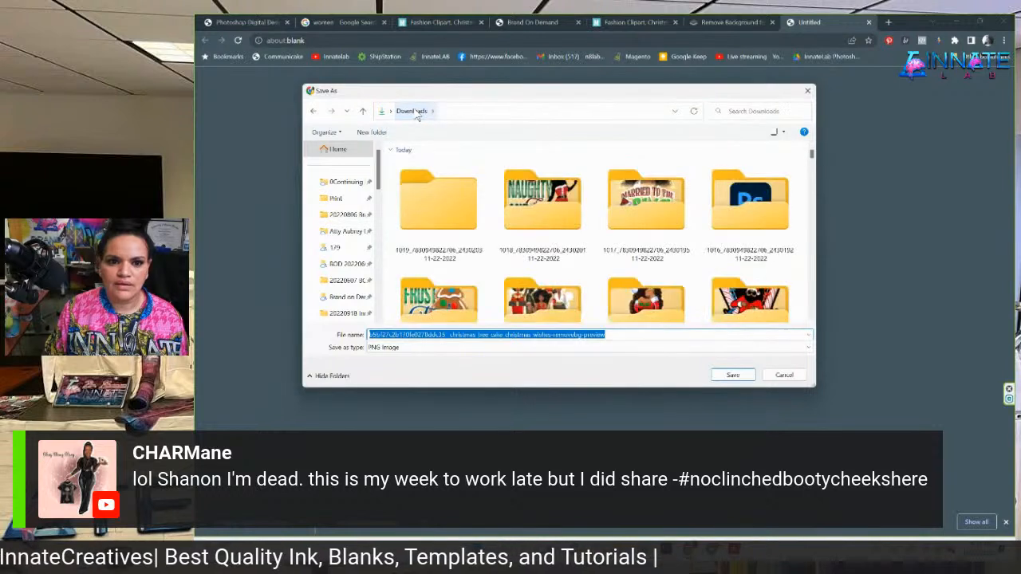
{"action": "left_click", "coordinate": [429, 220]}
{"action": "double_click", "coordinate": [429, 220]}
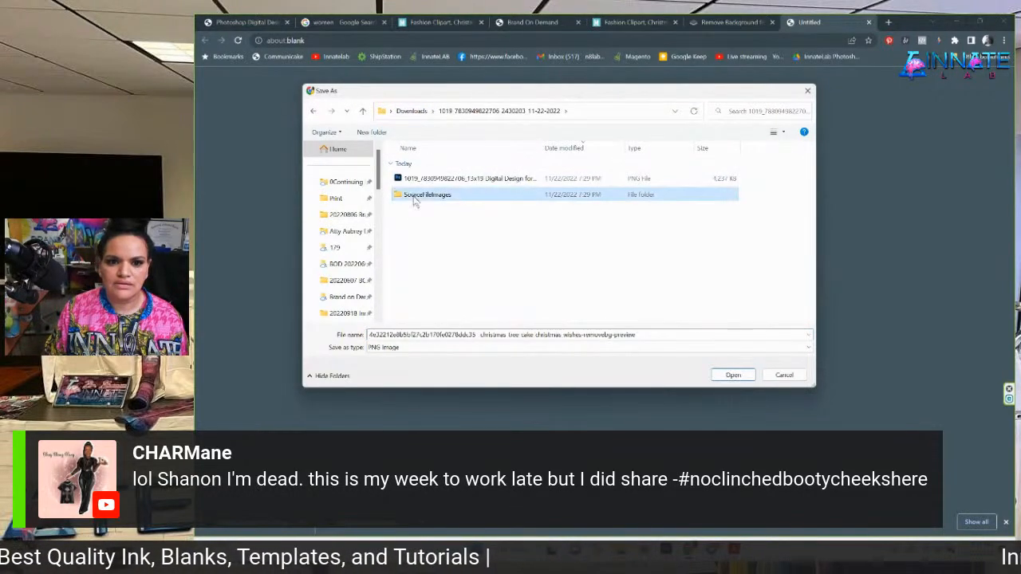
{"action": "double_click", "coordinate": [411, 195]}
{"action": "left_click", "coordinate": [645, 335]}
{"action": "key", "text": "ctrl+a"}
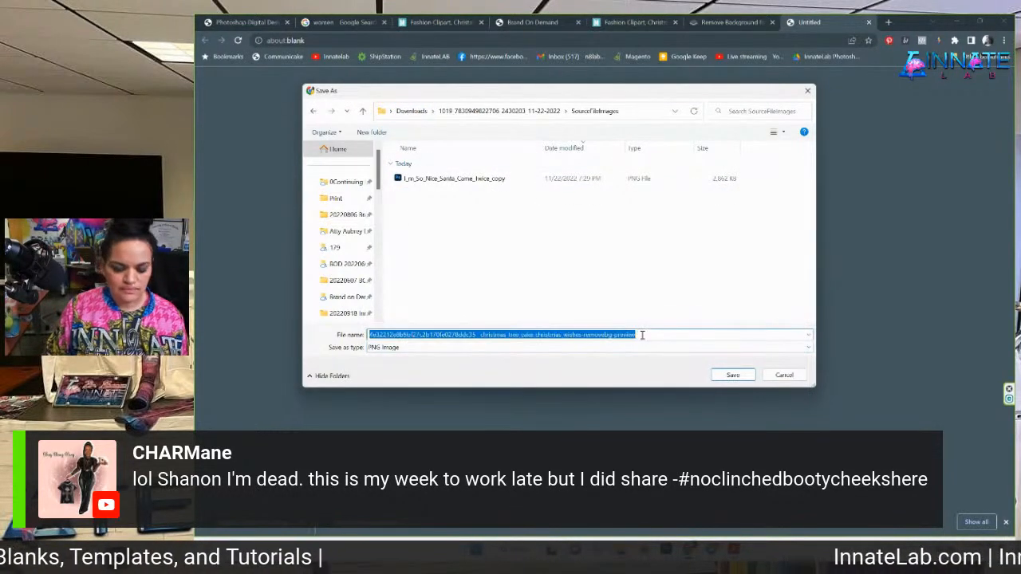
{"action": "type", "text": "debbi"}
{"action": "key", "text": "Return"}
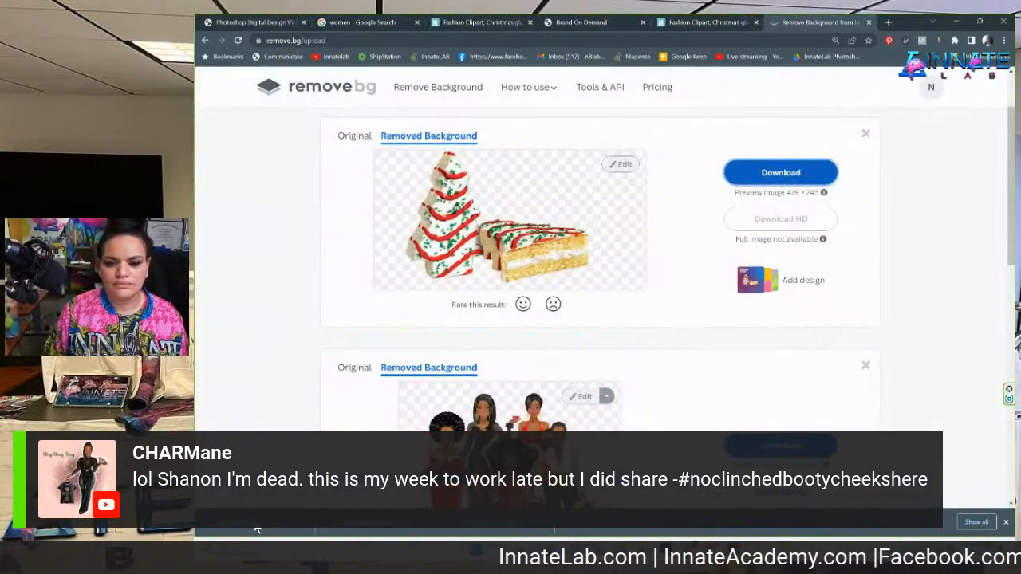
Place the debbie cake cutout in the Photoshop design, enlarged to about 200% between "Torn Between" and "Looking Like".
{"action": "left_click_drag", "start_coordinate": [256, 523], "coordinate": [437, 257]}
{"action": "key", "text": "alt+Tab"}
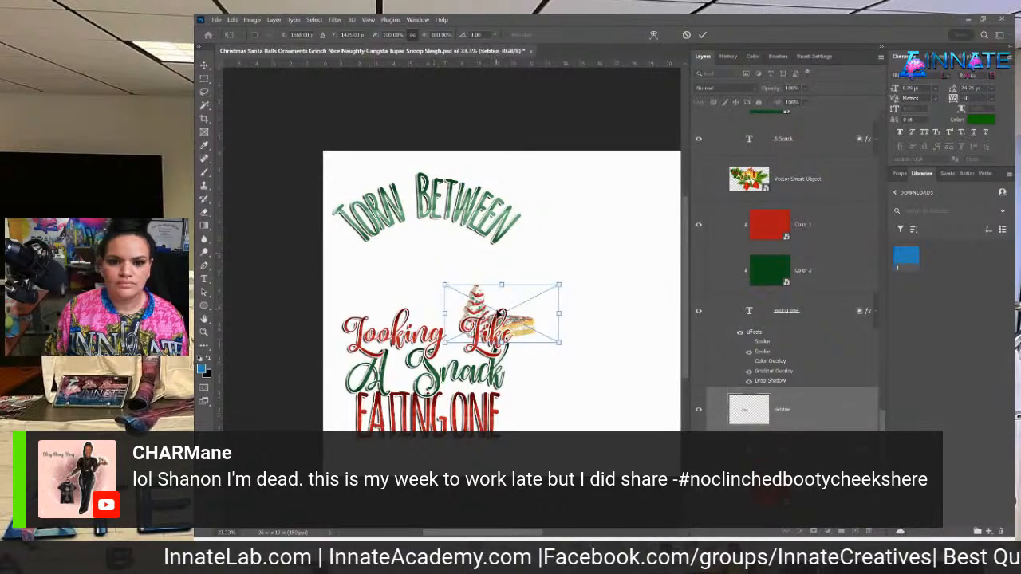
{"action": "left_click_drag", "start_coordinate": [506, 320], "coordinate": [419, 312]}
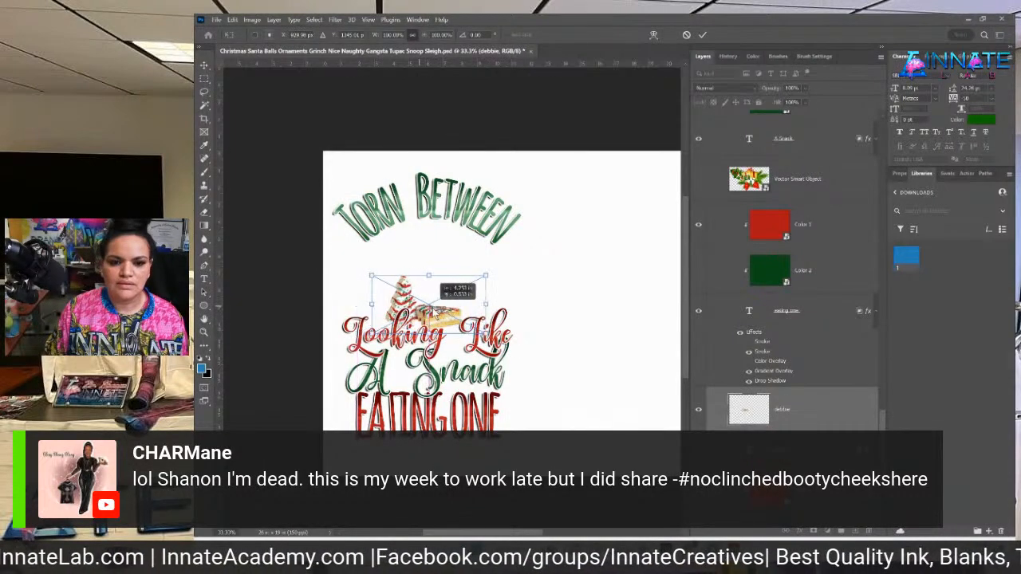
{"action": "left_click_drag", "start_coordinate": [414, 276], "coordinate": [438, 215]}
{"action": "left_click_drag", "start_coordinate": [429, 301], "coordinate": [437, 311]}
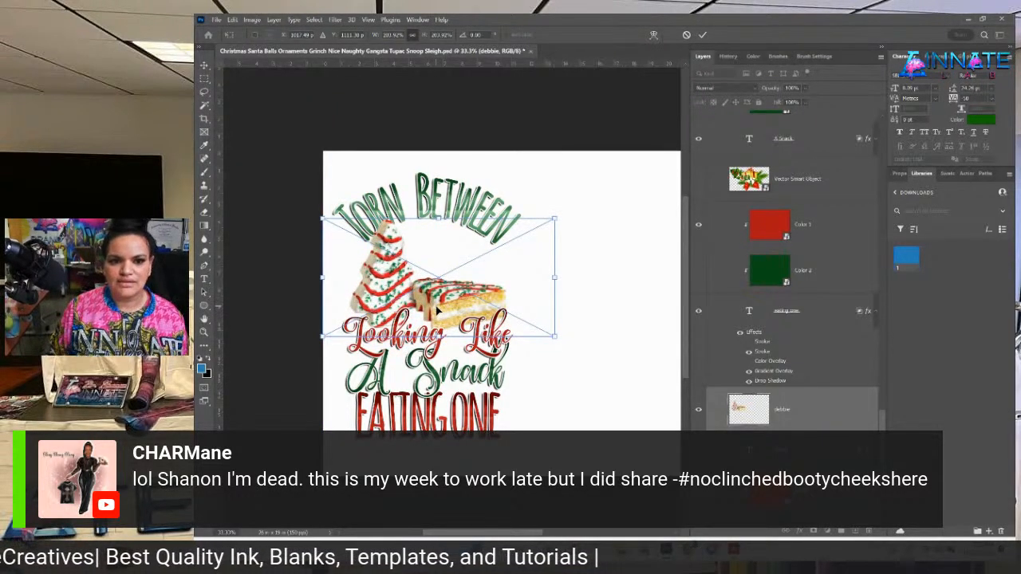
{"action": "key", "text": "Return"}
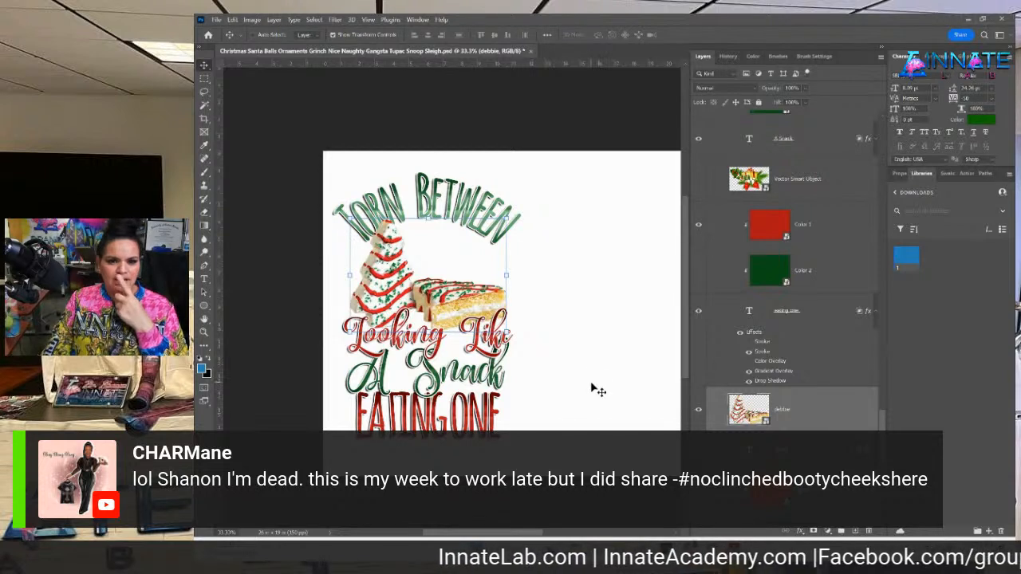
Move the "A Snack" text with its Color 1 and Color 2 layers above the "Looking Like" layers, at the top of the design group.
{"action": "right_click", "coordinate": [490, 428]}
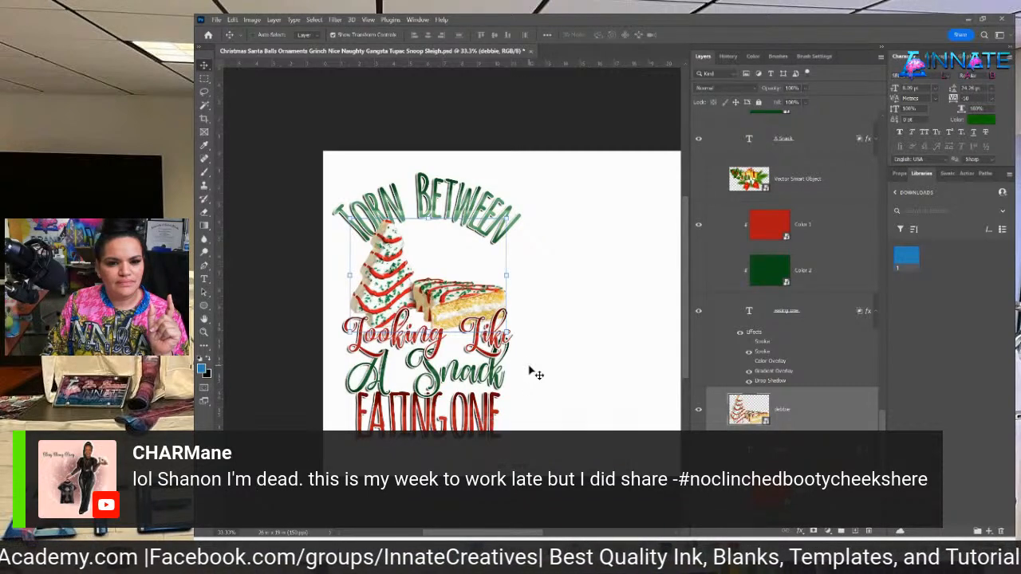
{"action": "right_click", "coordinate": [467, 382]}
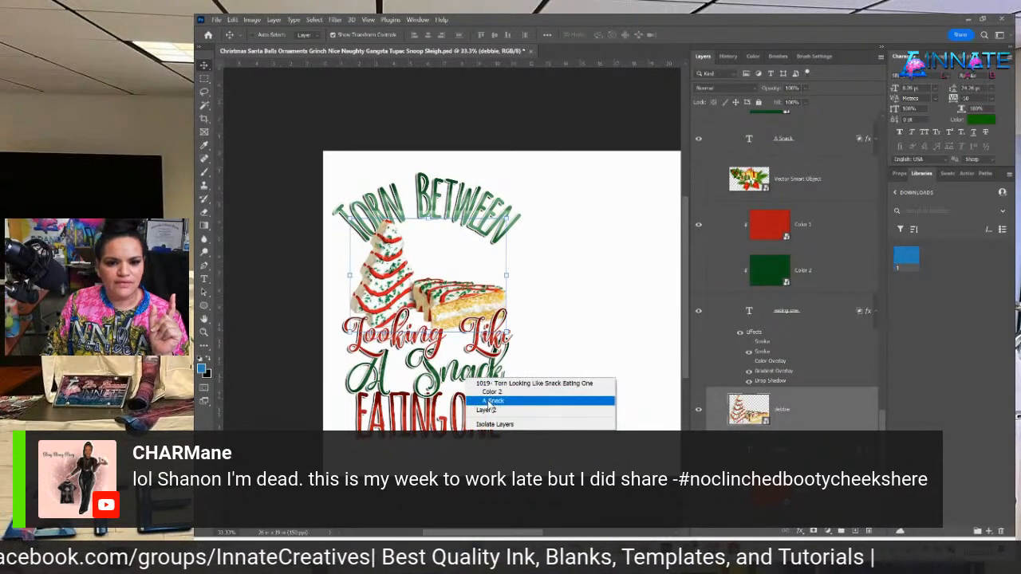
{"action": "left_click", "coordinate": [493, 400]}
{"action": "scroll", "coordinate": [818, 196], "scroll_direction": "up", "scroll_amount": 3}
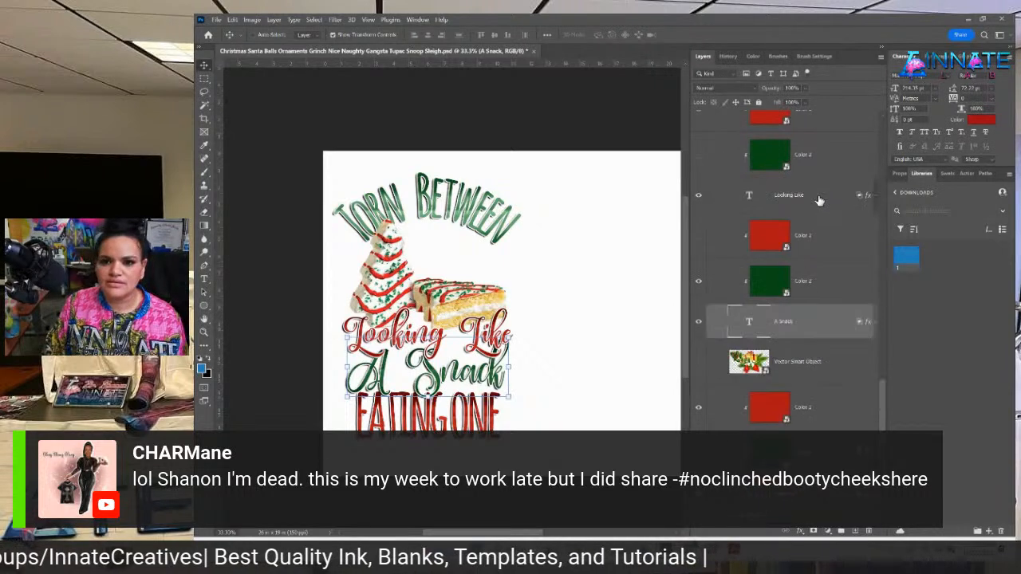
{"action": "left_click", "coordinate": [818, 238], "text": "shift"}
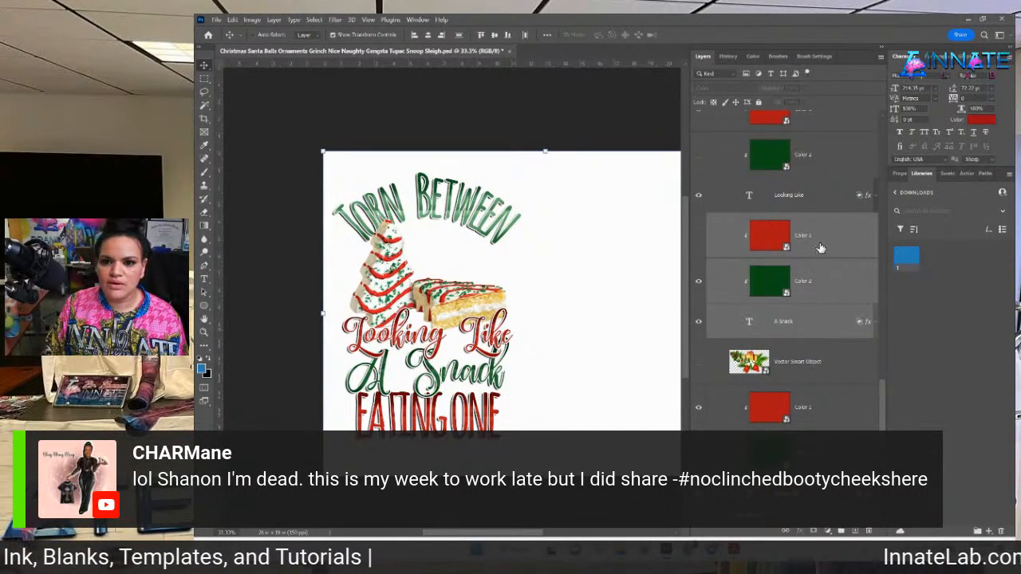
{"action": "left_click_drag", "start_coordinate": [821, 248], "coordinate": [804, 132]}
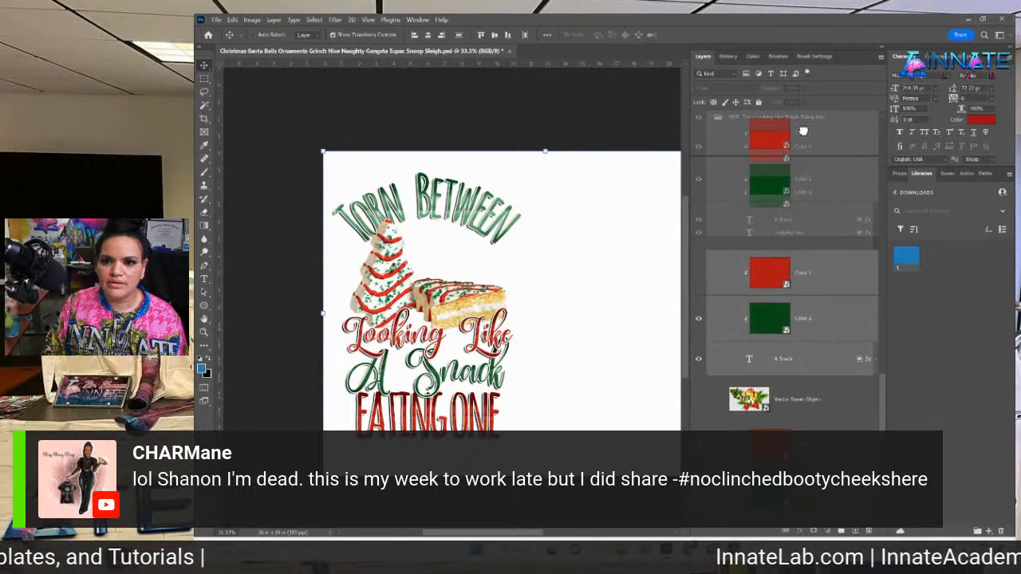
{"action": "left_click_drag", "start_coordinate": [801, 121], "coordinate": [802, 123]}
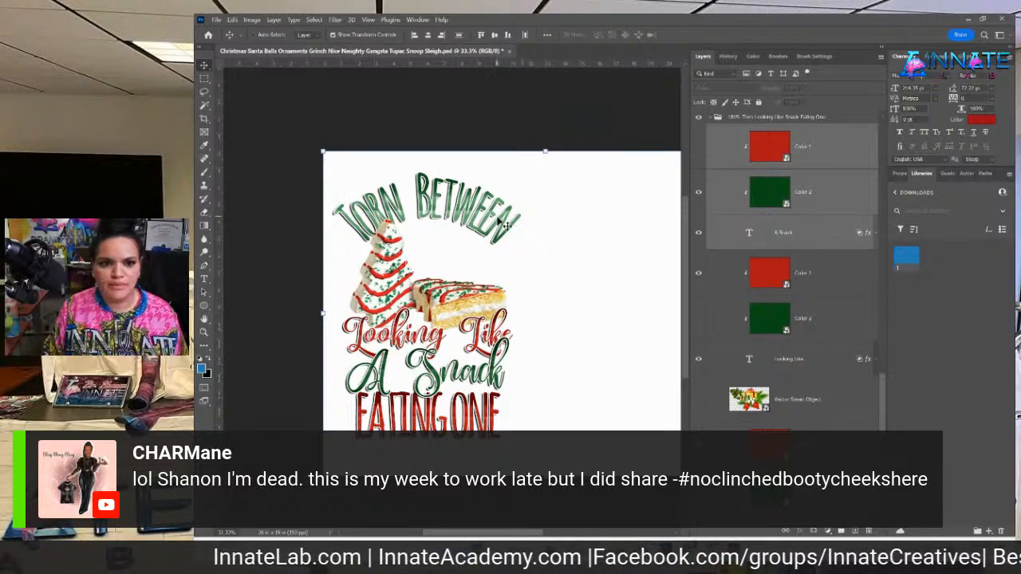
{"action": "right_click", "coordinate": [429, 200]}
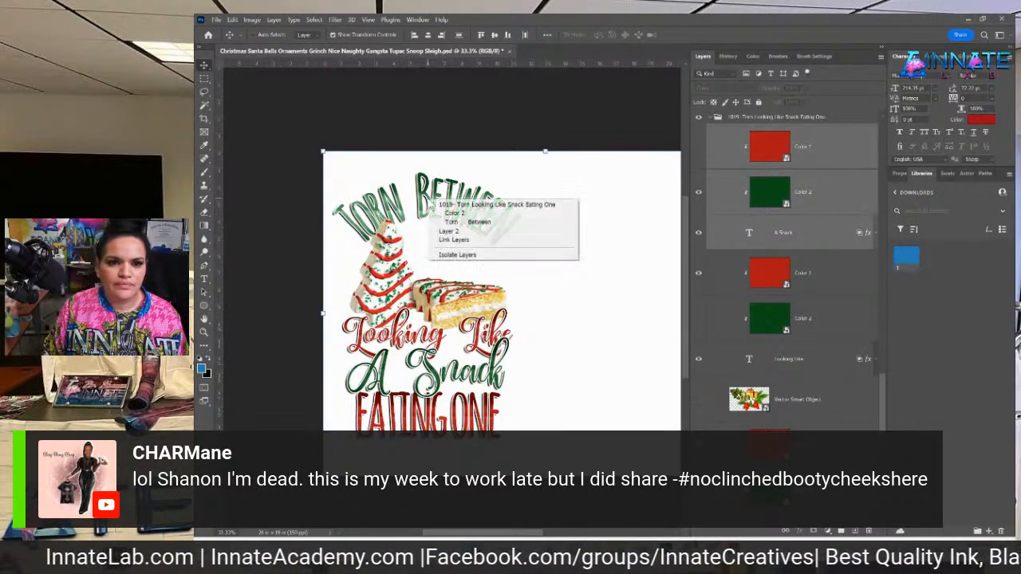
{"action": "left_click", "coordinate": [573, 319]}
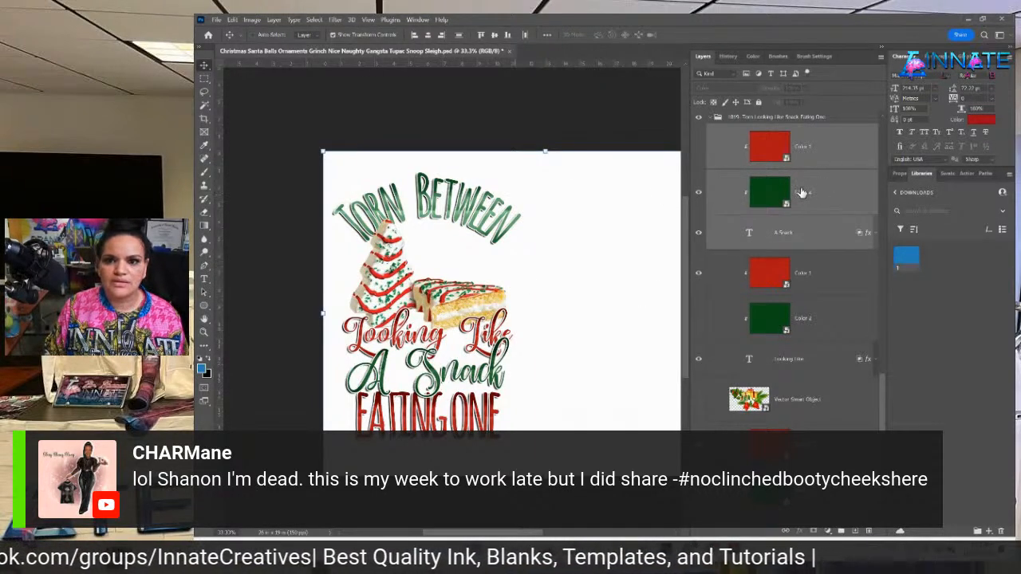
Collapse the "1019- Torn Looking Like Snack Eating One" group, export it as a PNG into the matching 1019 download folder, and hide the group.
{"action": "left_click", "coordinate": [759, 119]}
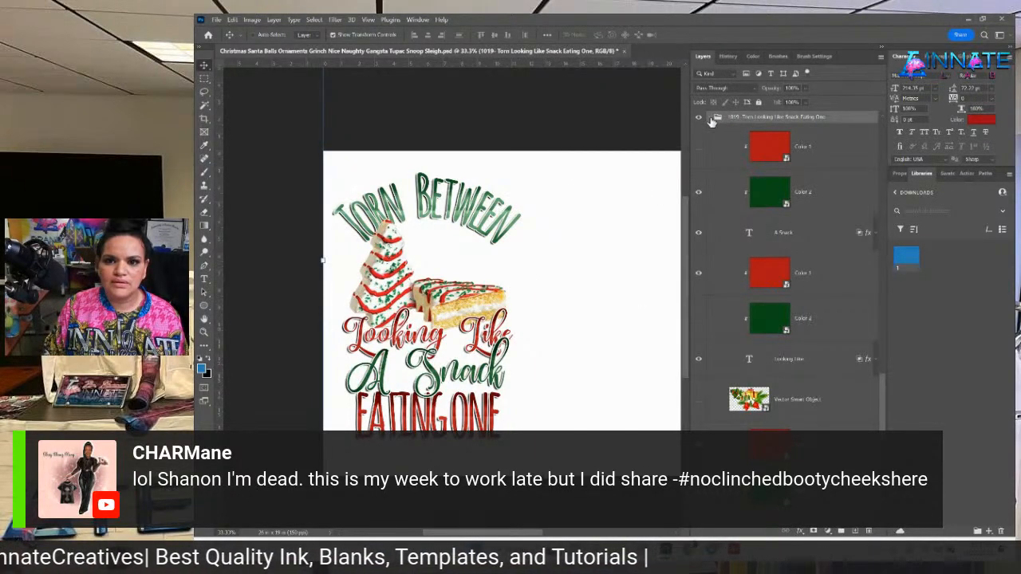
{"action": "left_click", "coordinate": [716, 118]}
{"action": "right_click", "coordinate": [766, 365]}
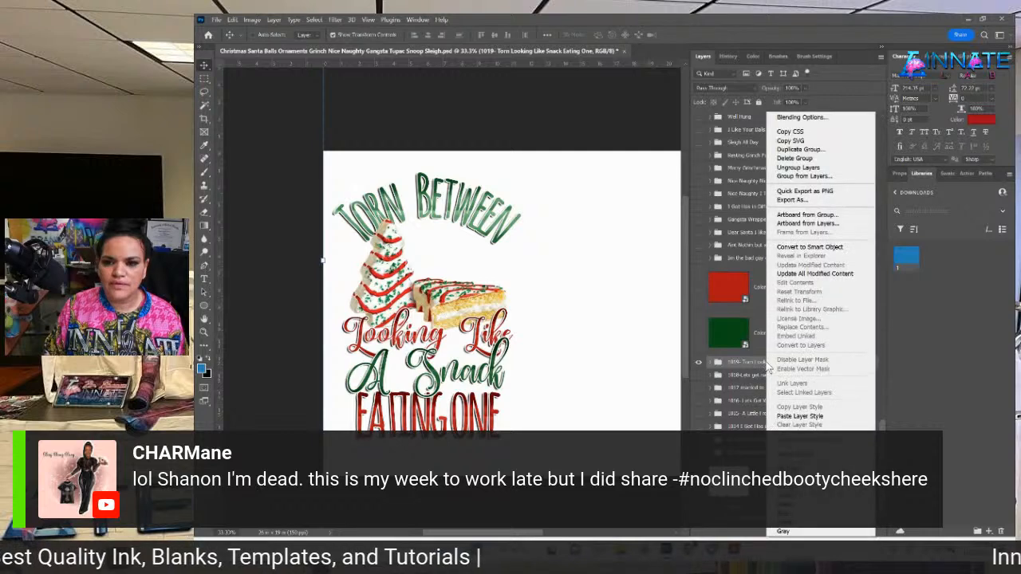
{"action": "left_click", "coordinate": [842, 192]}
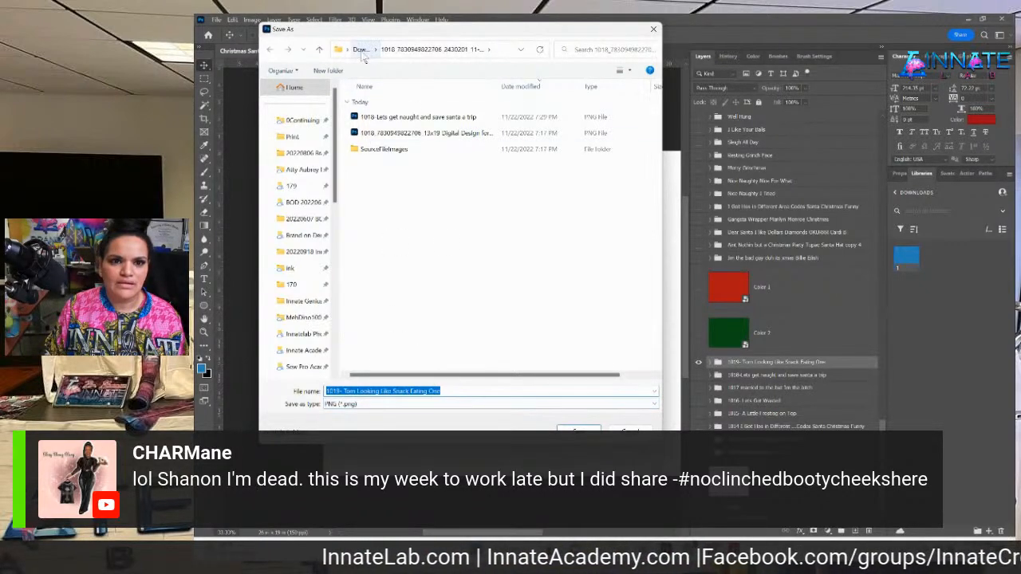
{"action": "left_click", "coordinate": [361, 50]}
{"action": "double_click", "coordinate": [375, 149]}
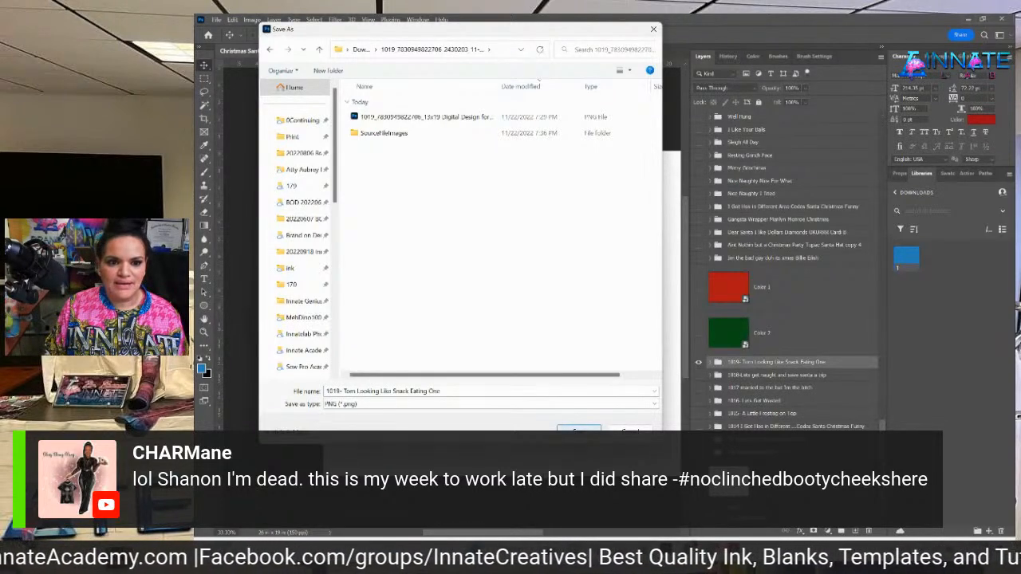
{"action": "left_click", "coordinate": [584, 431]}
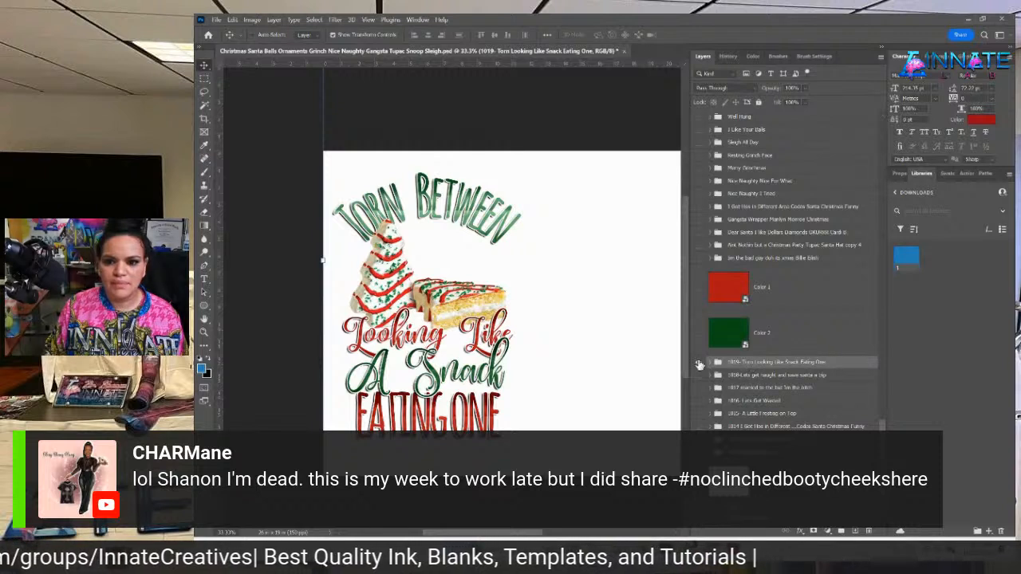
{"action": "left_click", "coordinate": [699, 363]}
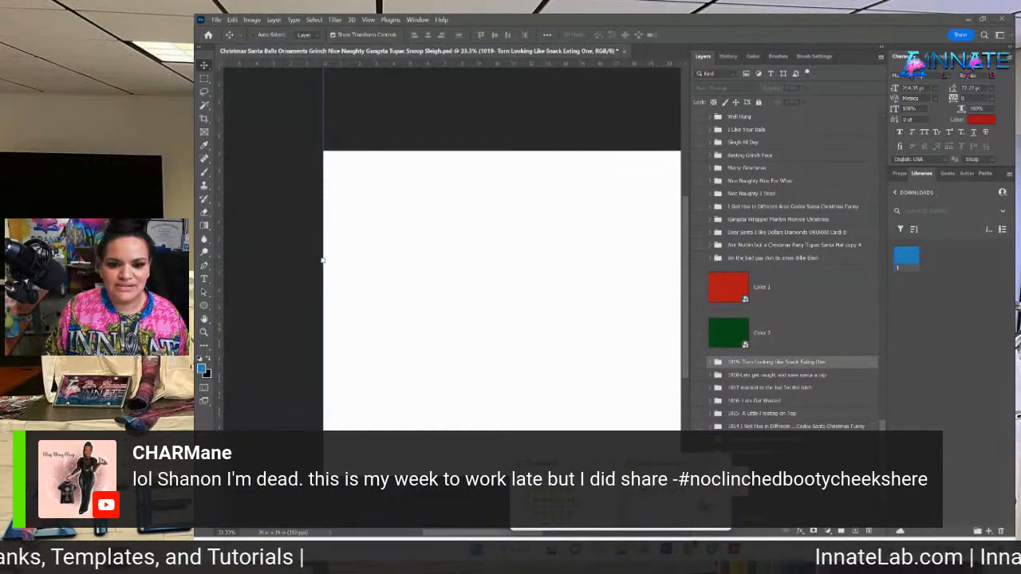
Switch to the Downloads folder in File Explorer and extract the zipped order folder whose name begins with 1028.
{"action": "left_click", "coordinate": [565, 499]}
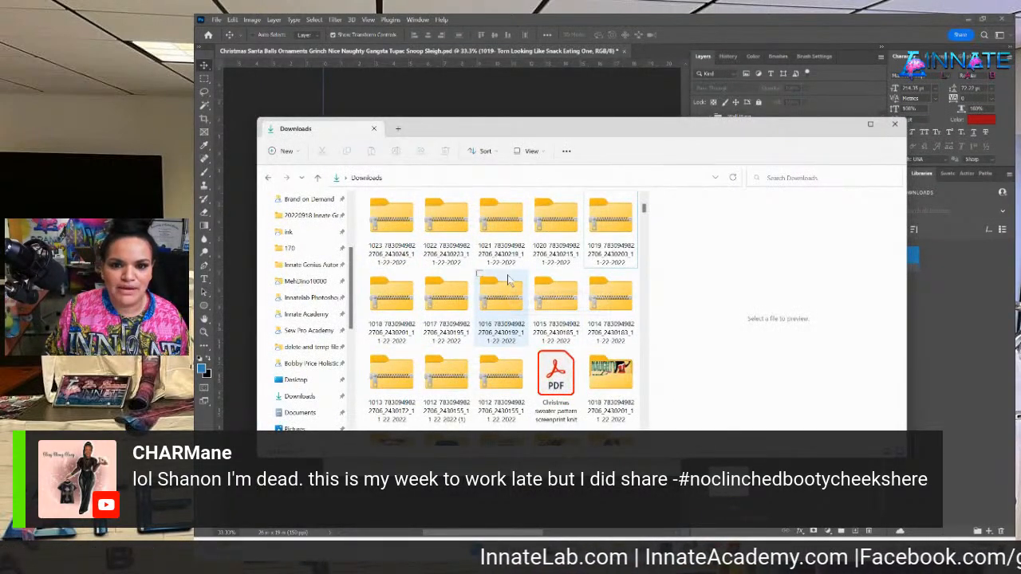
{"action": "scroll", "coordinate": [519, 292], "scroll_direction": "up", "scroll_amount": 2}
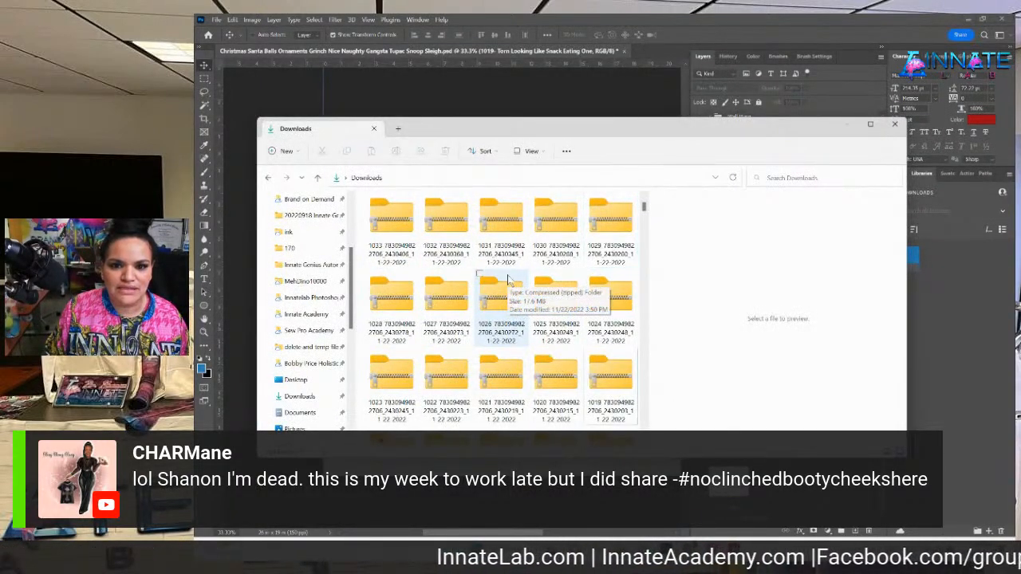
{"action": "left_click", "coordinate": [396, 307]}
{"action": "right_click", "coordinate": [397, 305]}
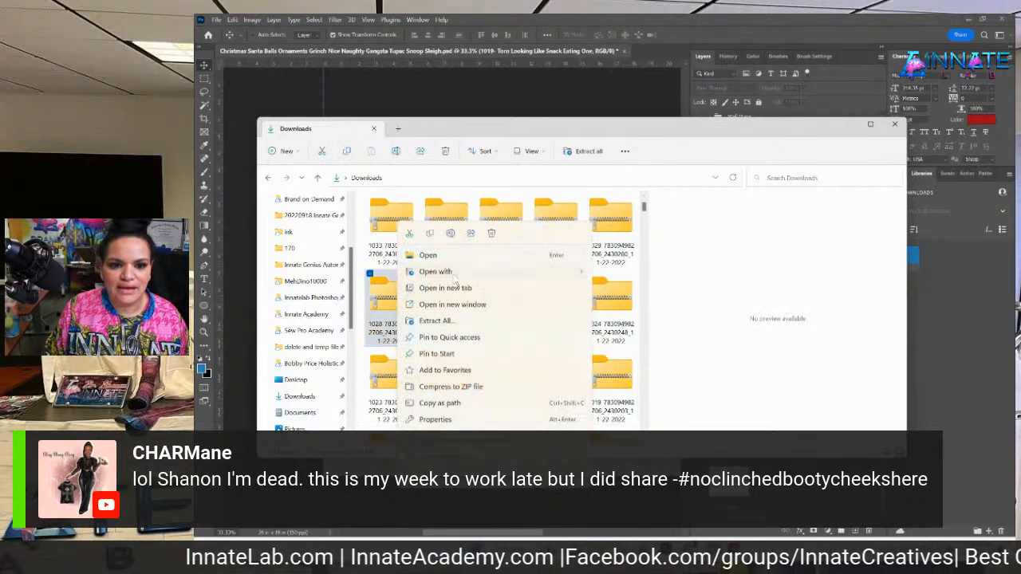
{"action": "left_click", "coordinate": [456, 320]}
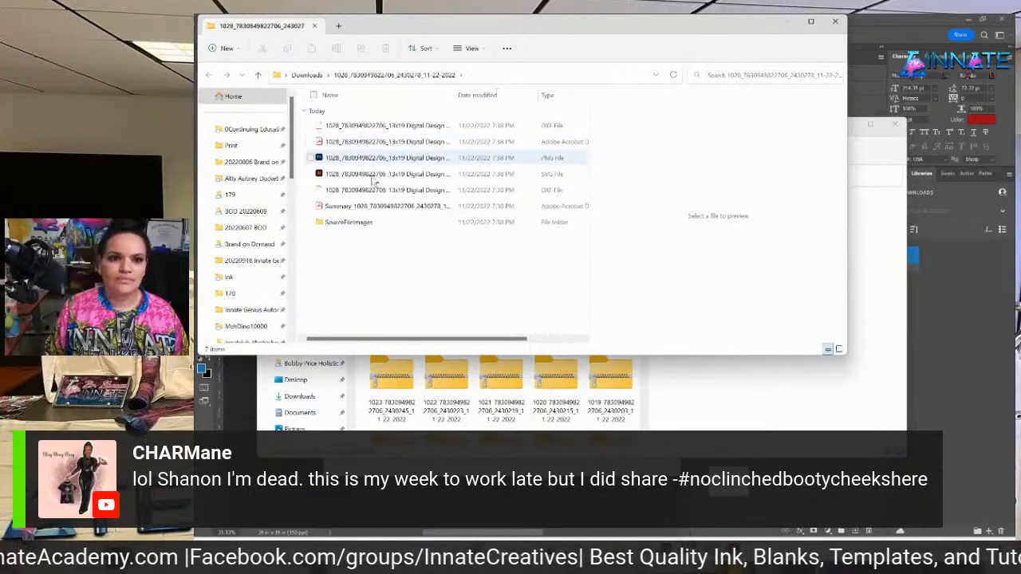
Open the extracted order's summary PDF and examine the customized area for the 13x19 Digital Design for Sublimation.
{"action": "double_click", "coordinate": [361, 208]}
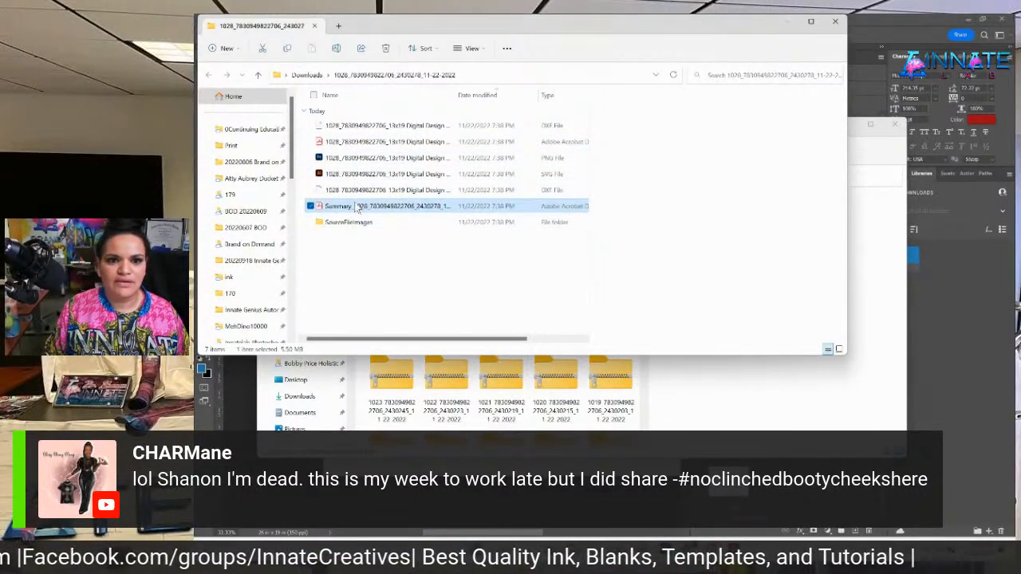
{"action": "left_click", "coordinate": [355, 46]}
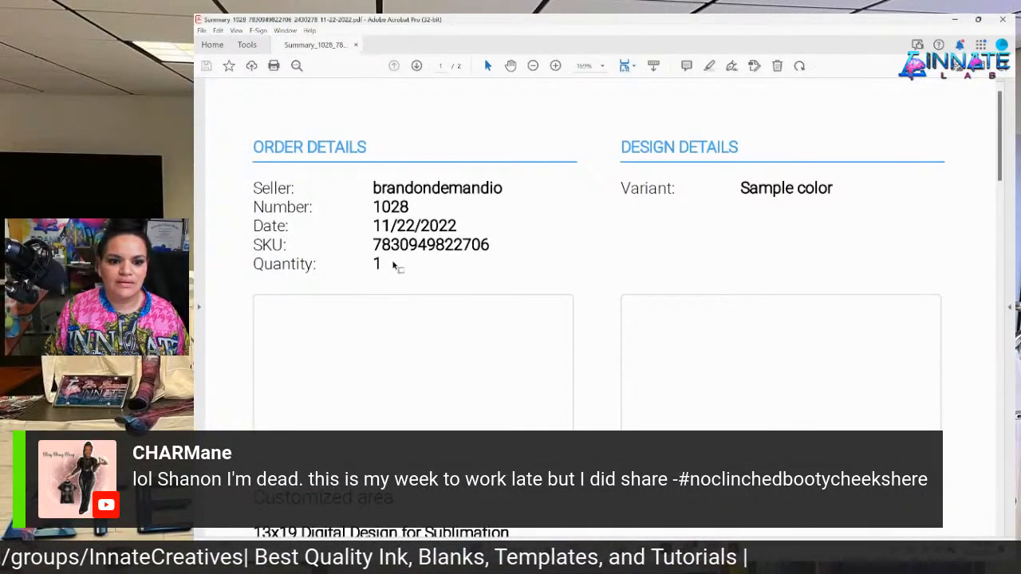
{"action": "scroll", "coordinate": [391, 260], "scroll_direction": "down", "scroll_amount": 5}
{"action": "scroll", "coordinate": [391, 260], "scroll_direction": "down", "scroll_amount": 3}
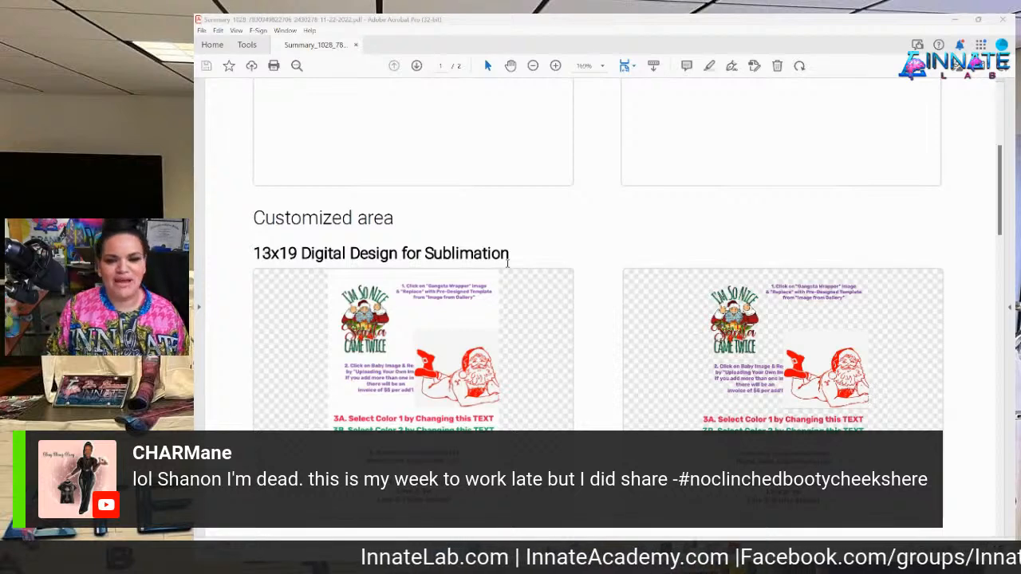
Examine the order summary's customized area previews and the design items details through to the uploaded red Santa image.
{"action": "scroll", "coordinate": [567, 285], "scroll_direction": "down", "scroll_amount": 3}
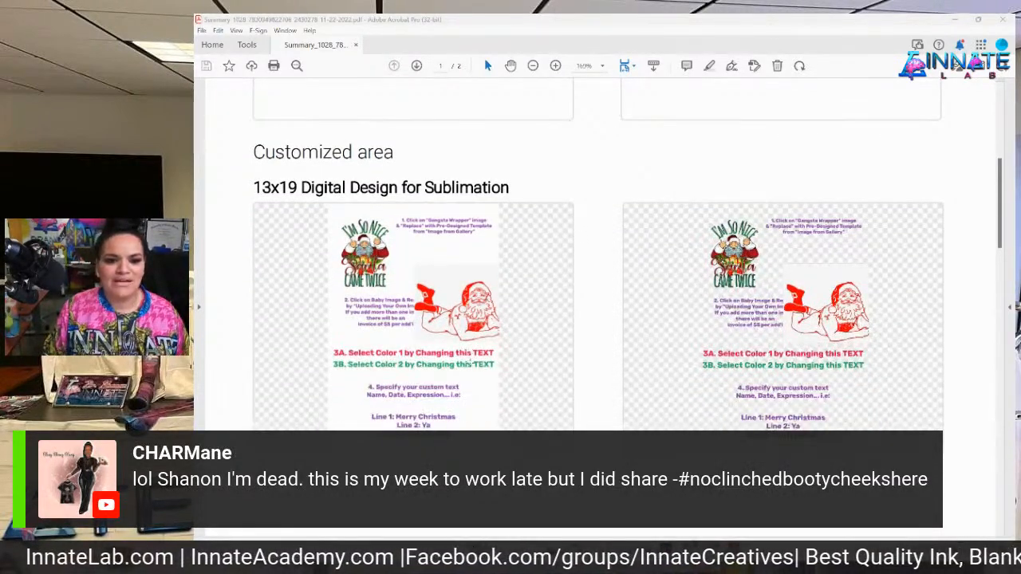
{"action": "scroll", "coordinate": [472, 363], "scroll_direction": "down", "scroll_amount": 1}
{"action": "scroll", "coordinate": [472, 363], "scroll_direction": "down", "scroll_amount": 5}
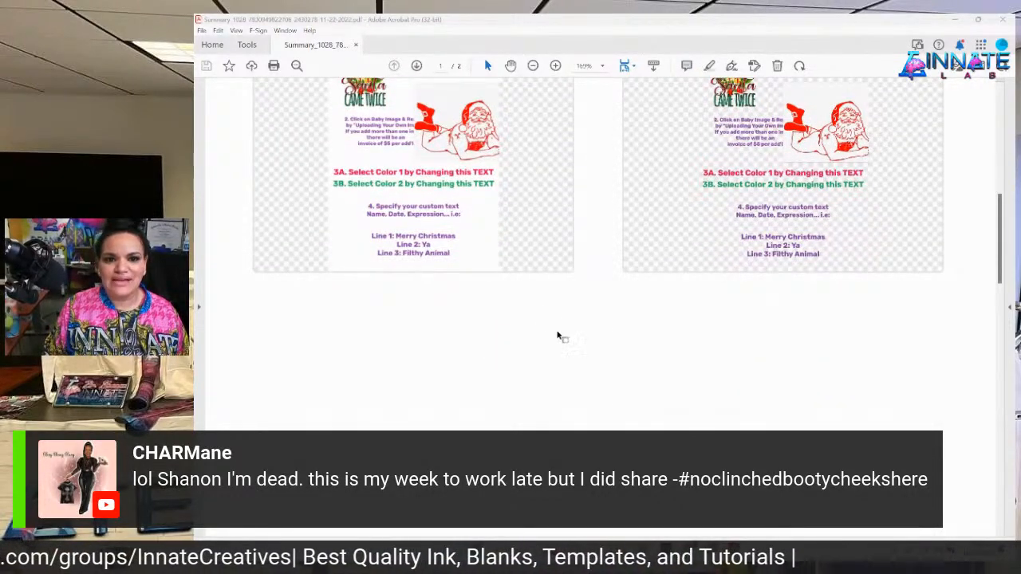
{"action": "scroll", "coordinate": [542, 343], "scroll_direction": "down", "scroll_amount": 6}
{"action": "scroll", "coordinate": [539, 352], "scroll_direction": "down", "scroll_amount": 4}
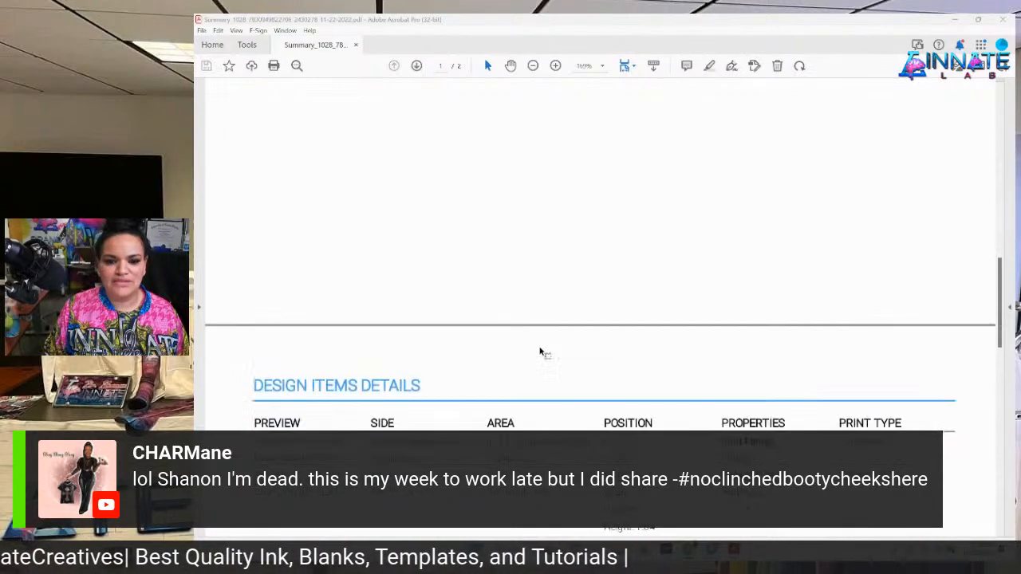
{"action": "scroll", "coordinate": [539, 351], "scroll_direction": "down", "scroll_amount": 3}
{"action": "scroll", "coordinate": [539, 348], "scroll_direction": "down", "scroll_amount": 5}
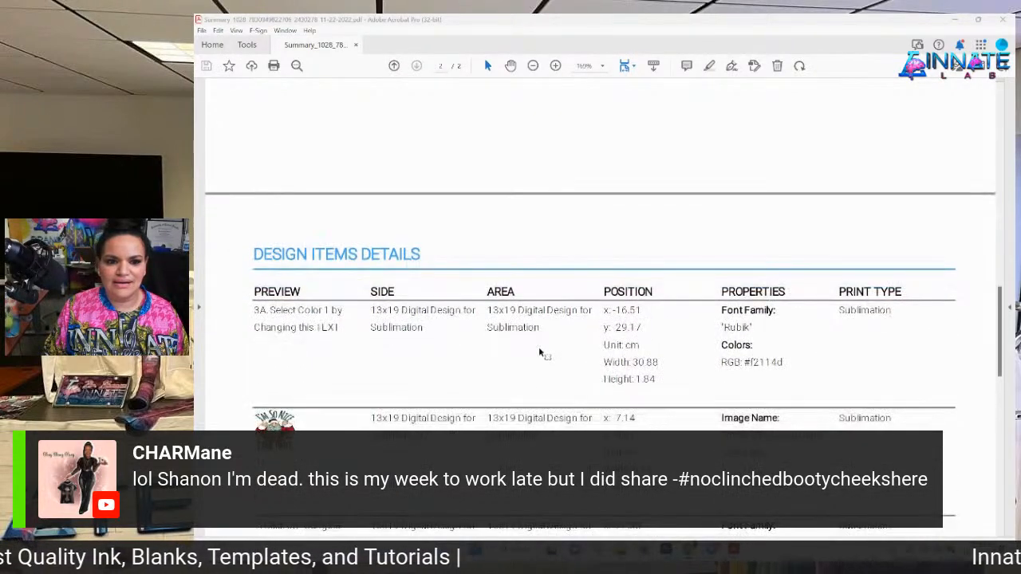
{"action": "scroll", "coordinate": [539, 349], "scroll_direction": "down", "scroll_amount": 5}
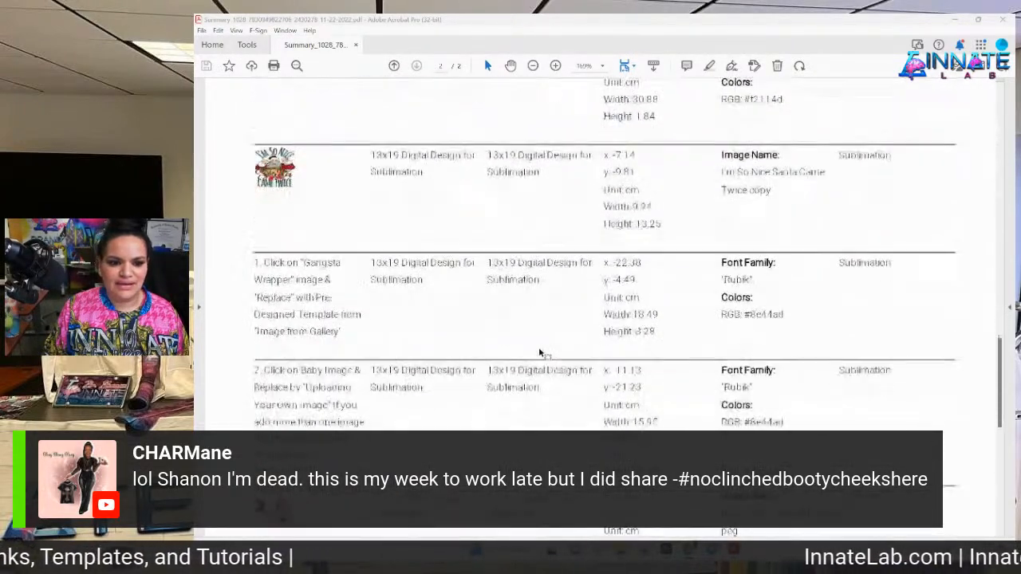
{"action": "scroll", "coordinate": [539, 349], "scroll_direction": "down", "scroll_amount": 5}
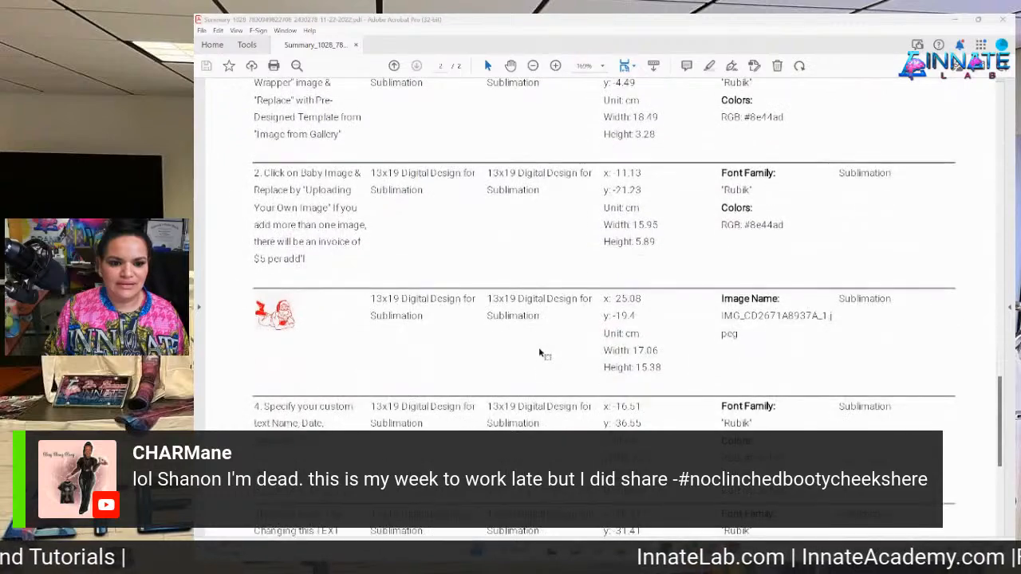
{"action": "scroll", "coordinate": [539, 348], "scroll_direction": "up", "scroll_amount": 7}
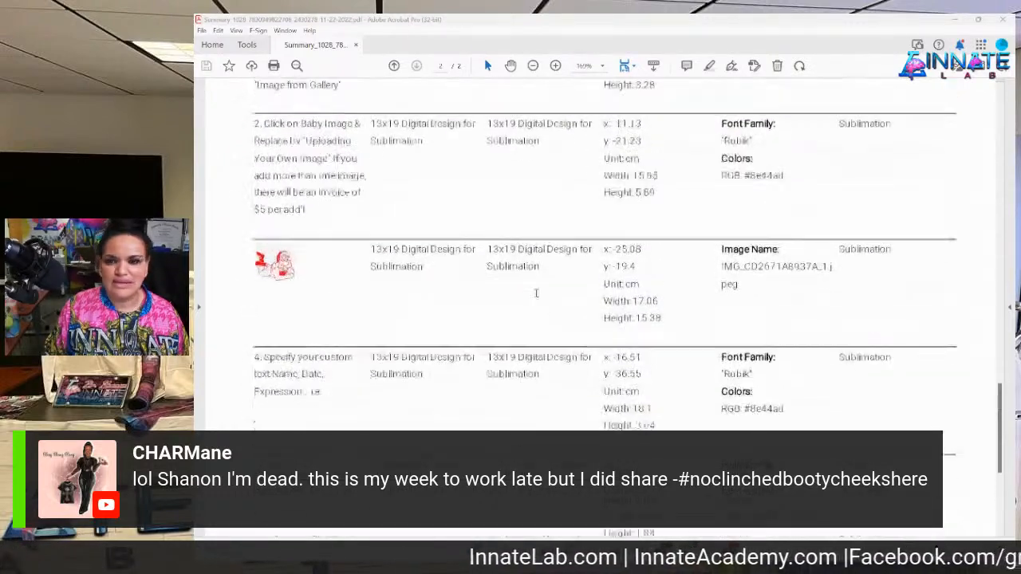
Recheck the customized area preview and select the RGB code f2114d in the "Select Color 1" item's properties.
{"action": "left_click_drag", "start_coordinate": [1004, 378], "coordinate": [991, 221]}
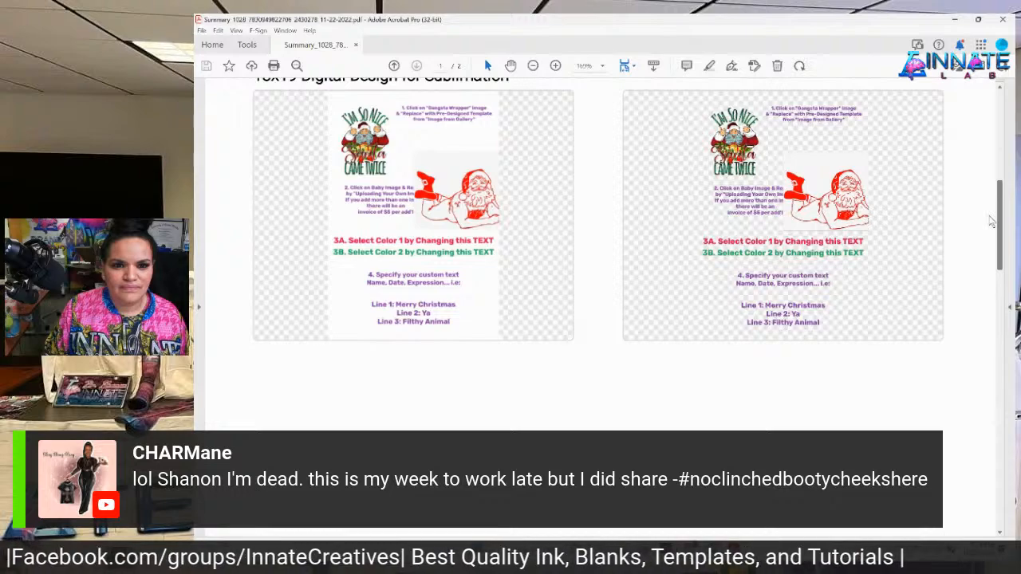
{"action": "left_click_drag", "start_coordinate": [992, 222], "coordinate": [973, 368]}
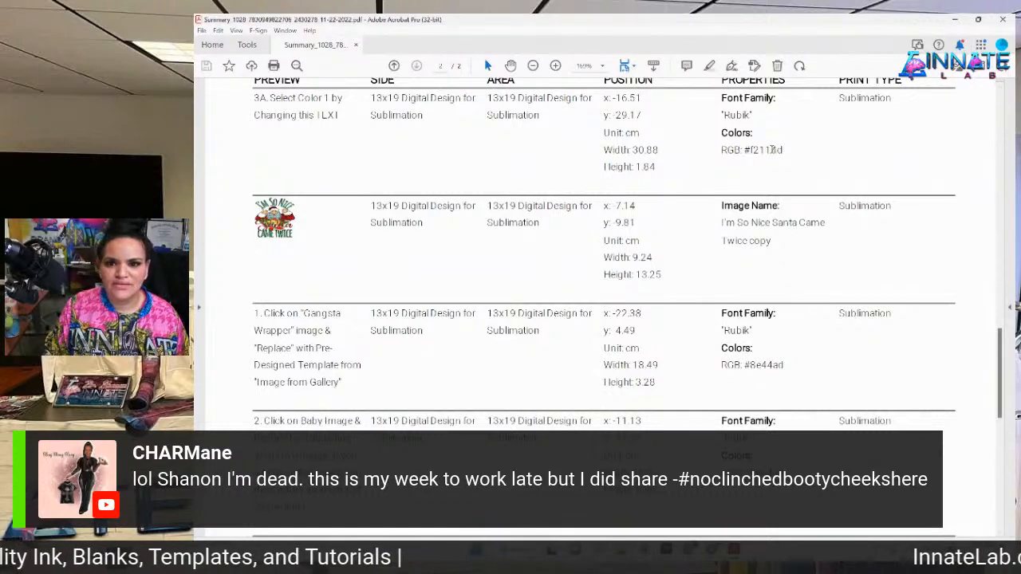
{"action": "left_click_drag", "start_coordinate": [782, 150], "coordinate": [751, 150]}
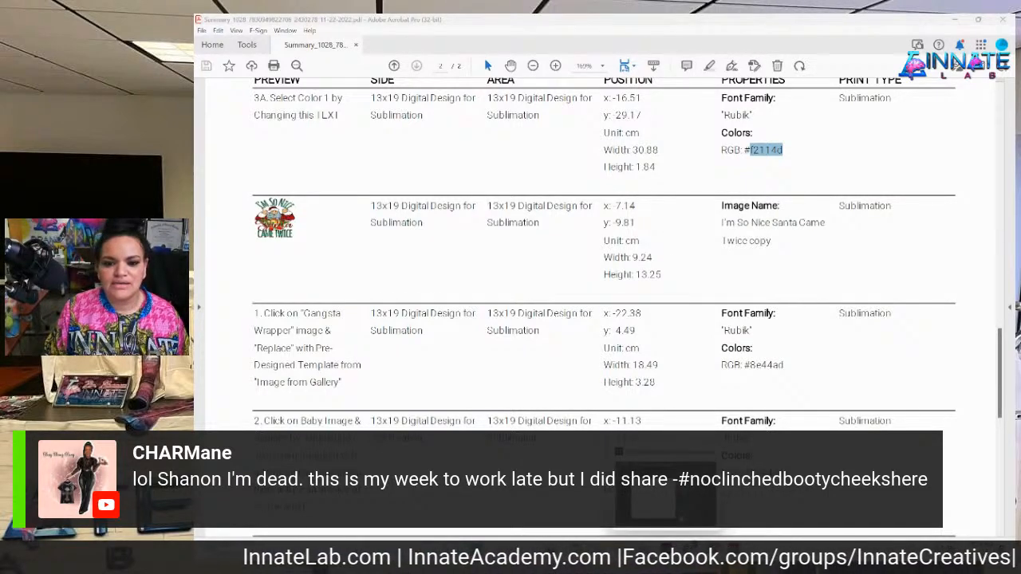
Copy the Line 1 wording "Merry Christmas" from the custom text entry at the end of the design items details.
{"action": "scroll", "coordinate": [339, 388], "scroll_direction": "down", "scroll_amount": 1}
{"action": "scroll", "coordinate": [338, 388], "scroll_direction": "down", "scroll_amount": 8}
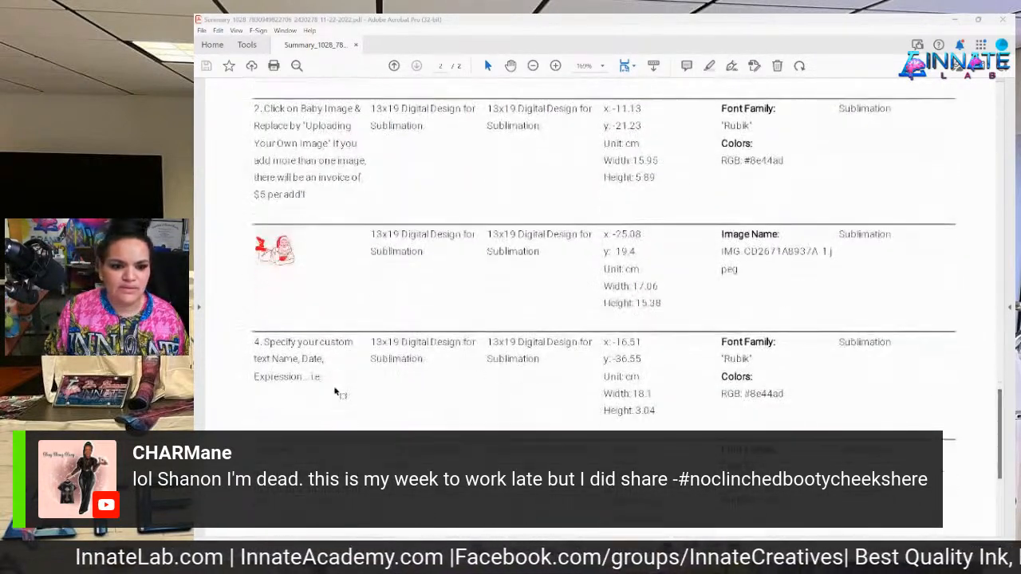
{"action": "scroll", "coordinate": [334, 396], "scroll_direction": "down", "scroll_amount": 2}
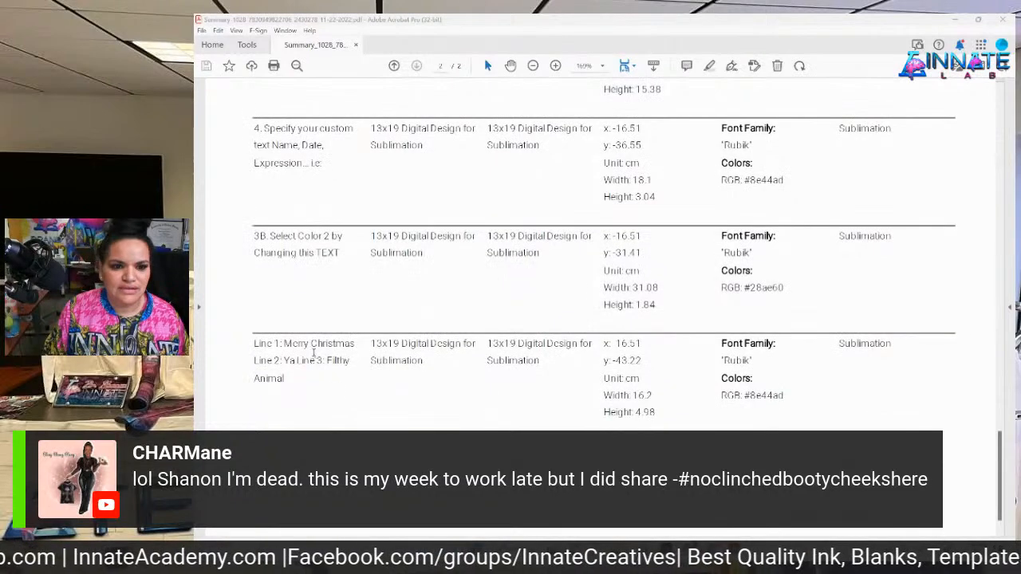
{"action": "double_click", "coordinate": [291, 343]}
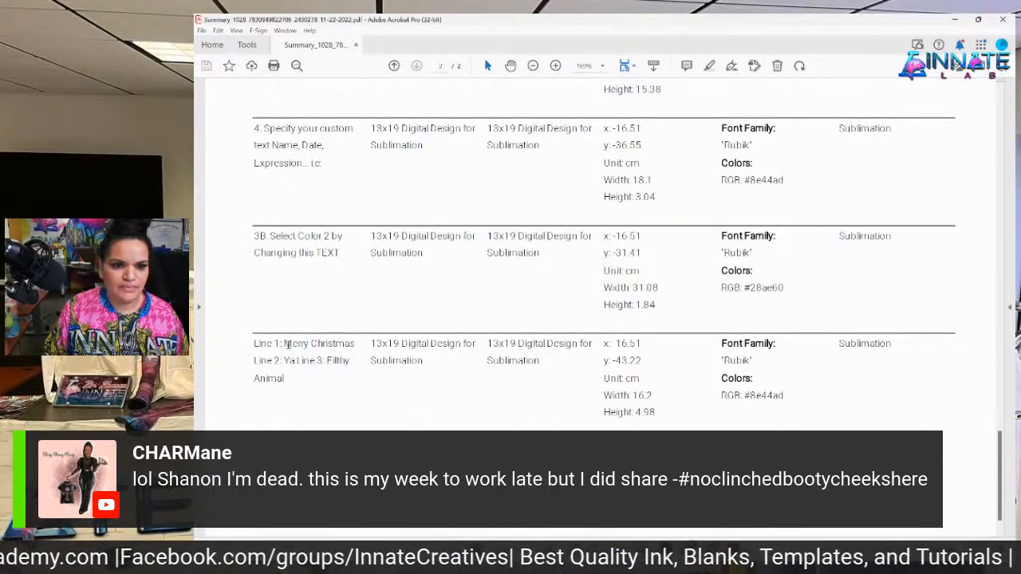
{"action": "left_click_drag", "start_coordinate": [284, 343], "coordinate": [356, 344]}
{"action": "key", "text": "ctrl+c"}
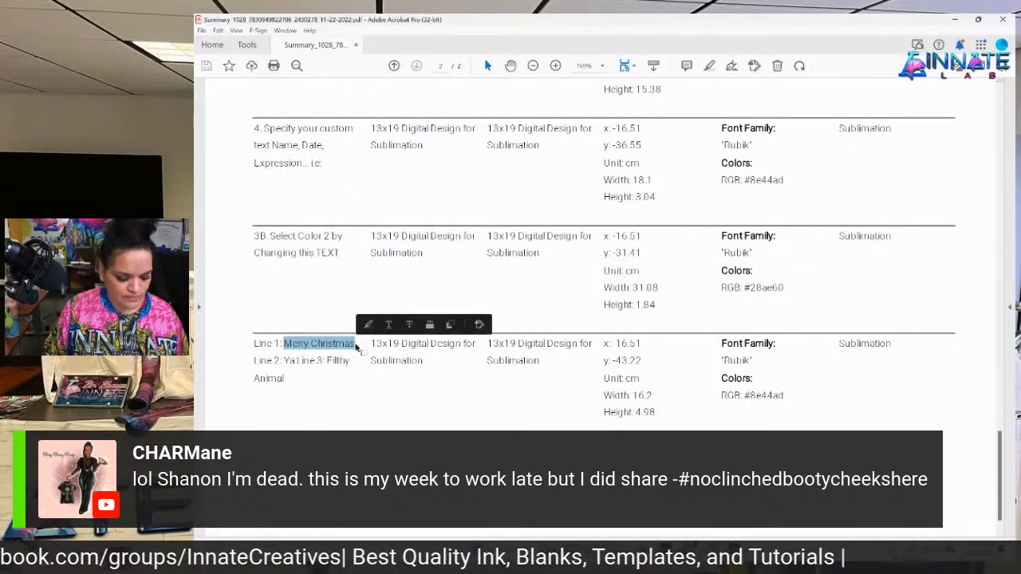
Switch to Photoshop, show the "1019- Torn Looking Like Snack Eating One" group, and duplicate it within the same document.
{"action": "key", "text": "alt+Tab"}
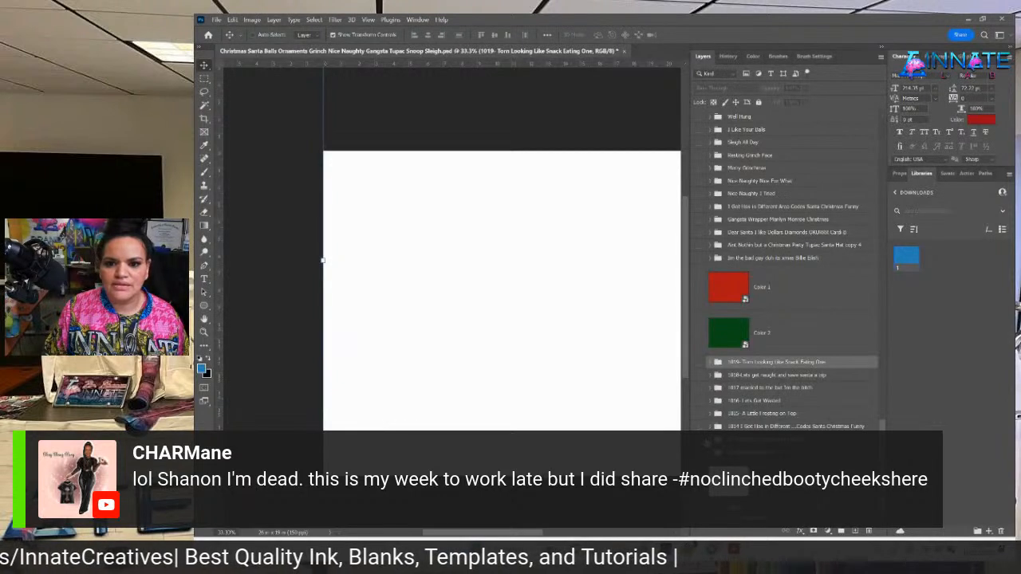
{"action": "left_click", "coordinate": [699, 366]}
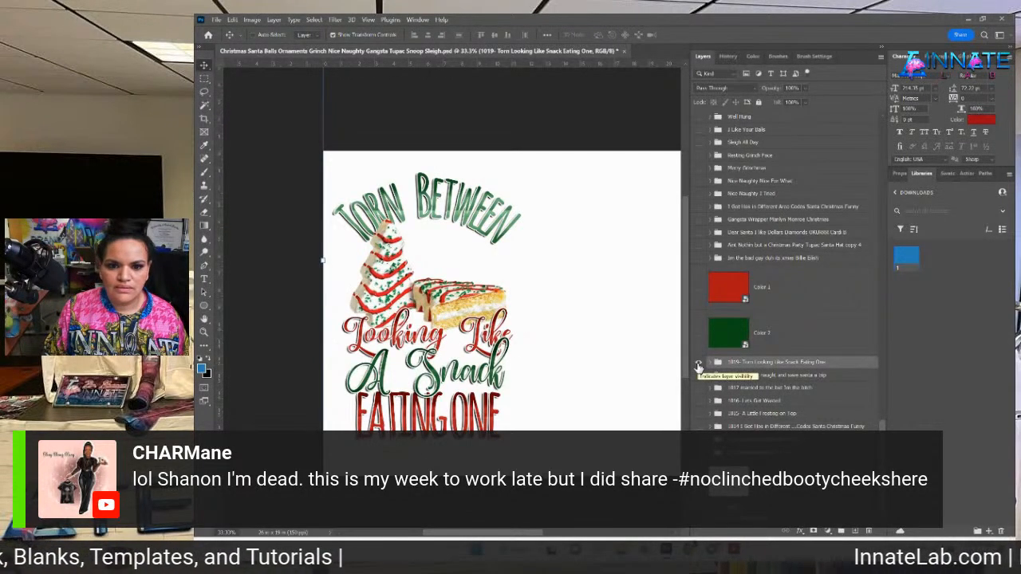
{"action": "right_click", "coordinate": [748, 363]}
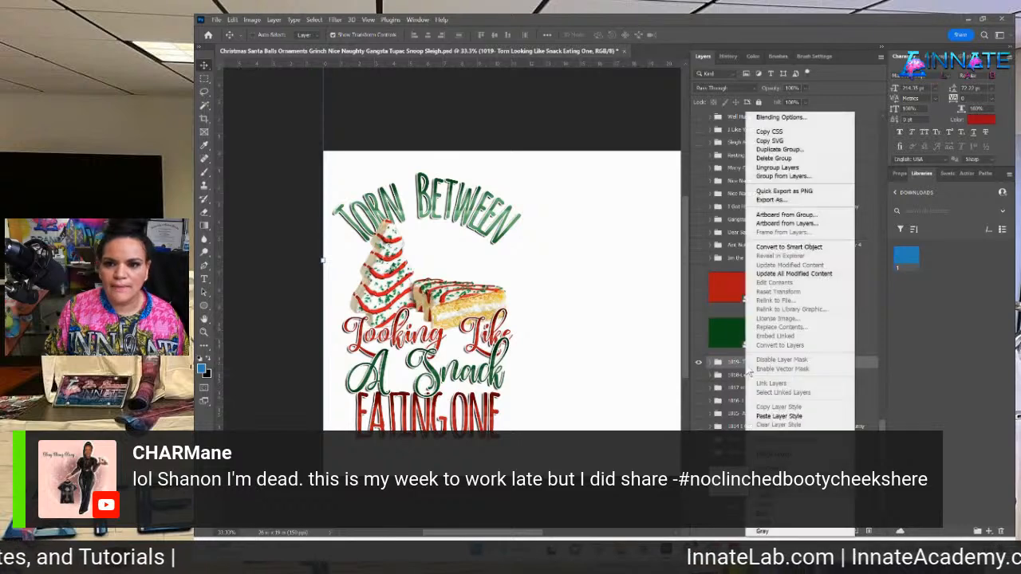
{"action": "left_click", "coordinate": [782, 149]}
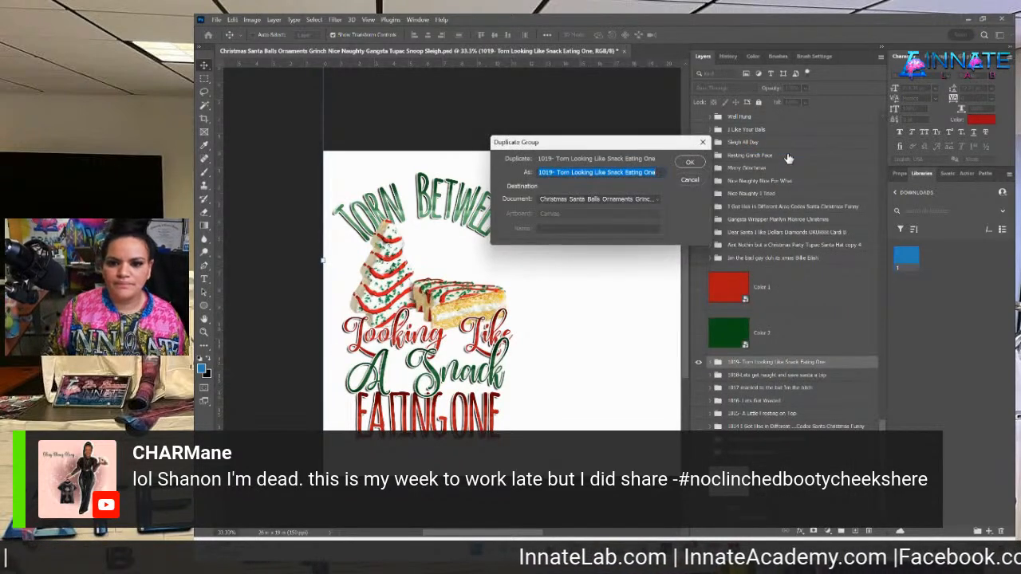
{"action": "key", "text": "Return"}
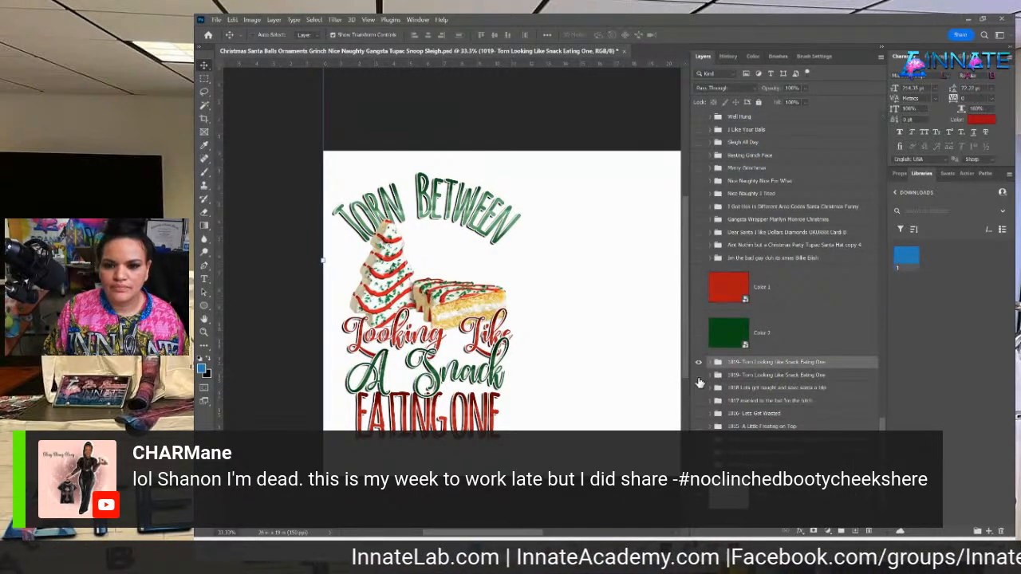
Rename the duplicated group as "1019- Merry Christmas Ya Filthy Animal".
{"action": "double_click", "coordinate": [745, 362]}
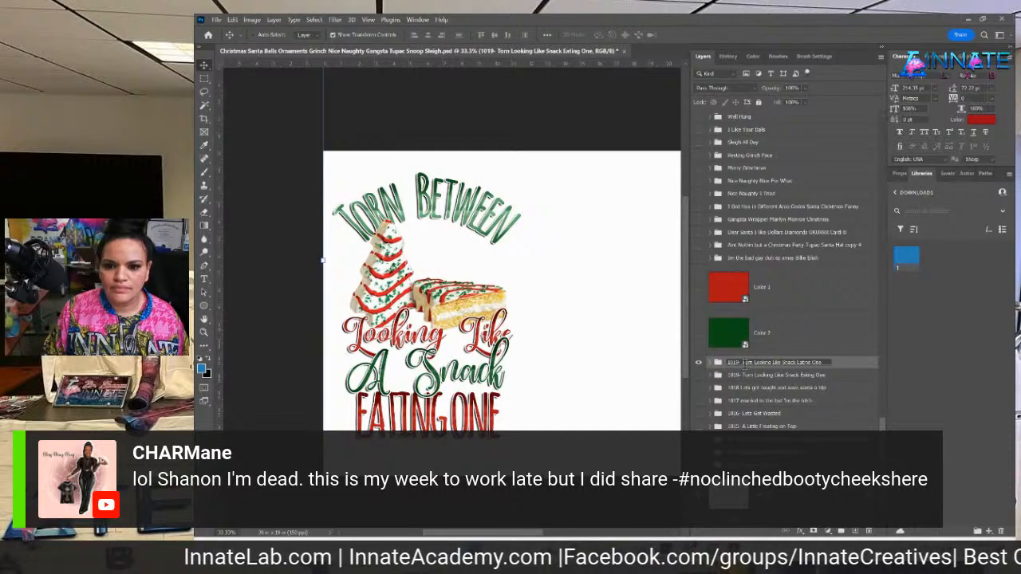
{"action": "left_click_drag", "start_coordinate": [745, 362], "coordinate": [863, 370]}
{"action": "key", "text": "BackSpace"}
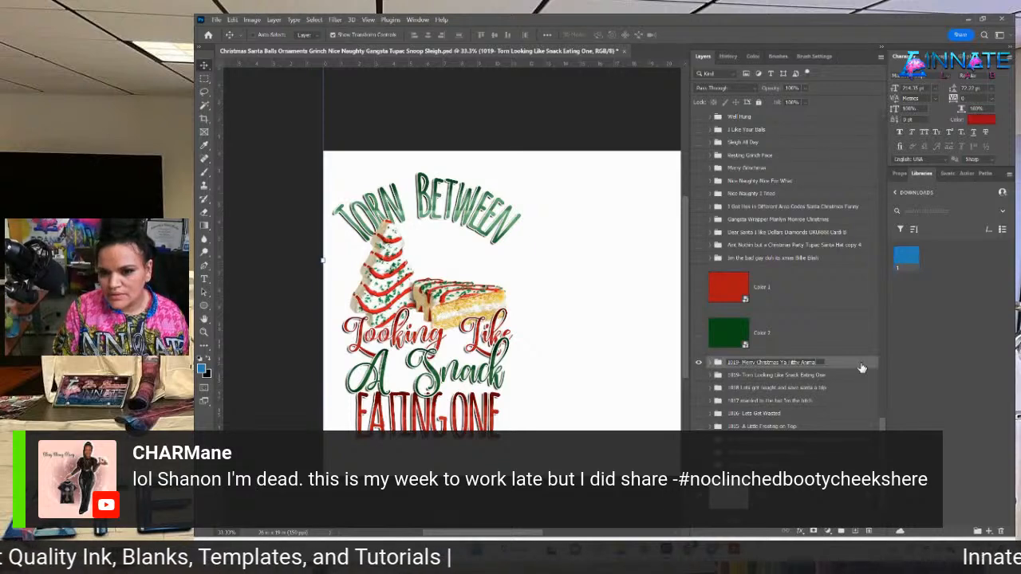
{"action": "key", "text": "Return"}
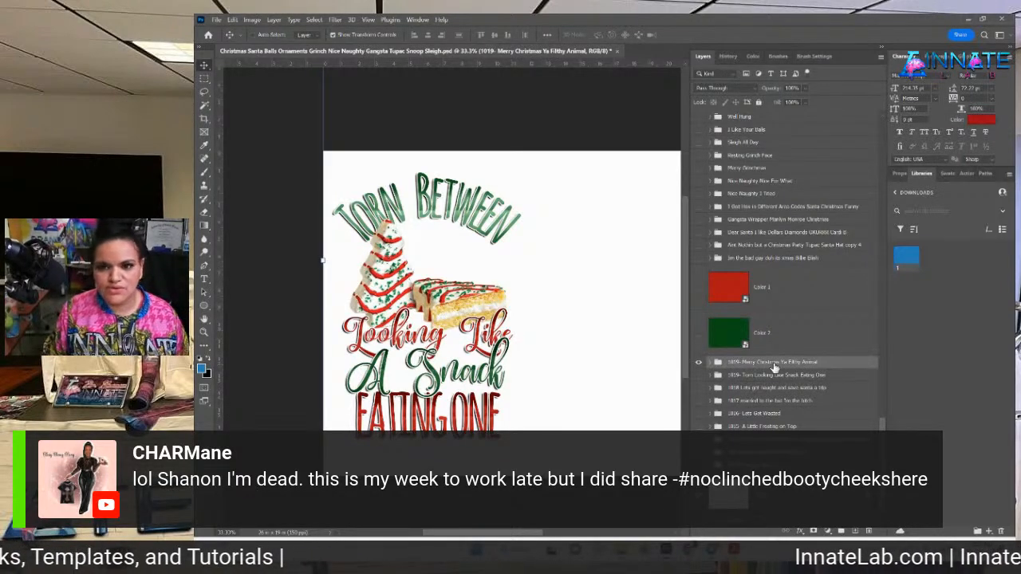
Review the Layers Panel Options, including thumbnail size and the naming of copied layers and groups.
{"action": "left_click", "coordinate": [881, 57]}
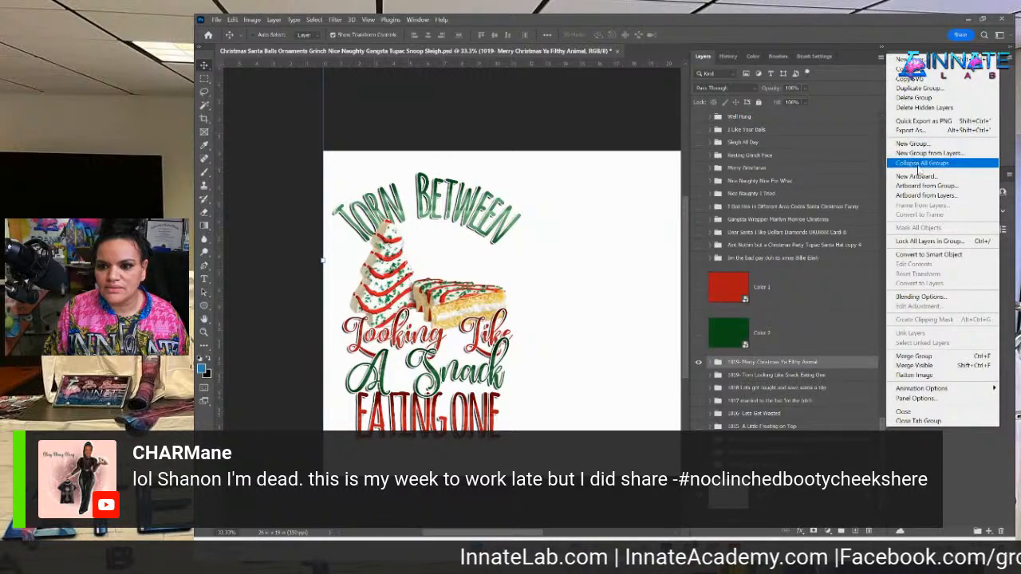
{"action": "left_click", "coordinate": [942, 398]}
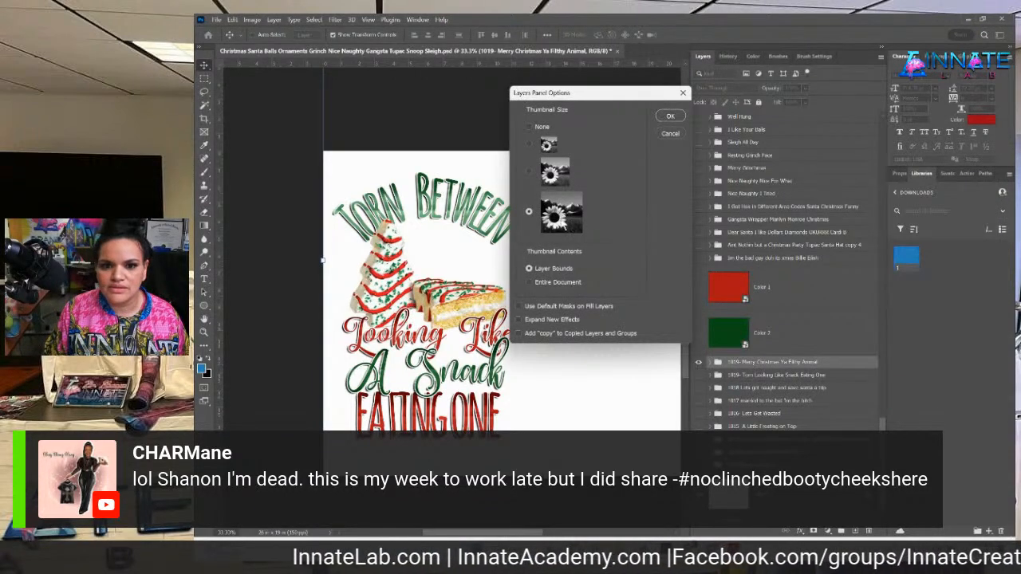
{"action": "left_click", "coordinate": [670, 116]}
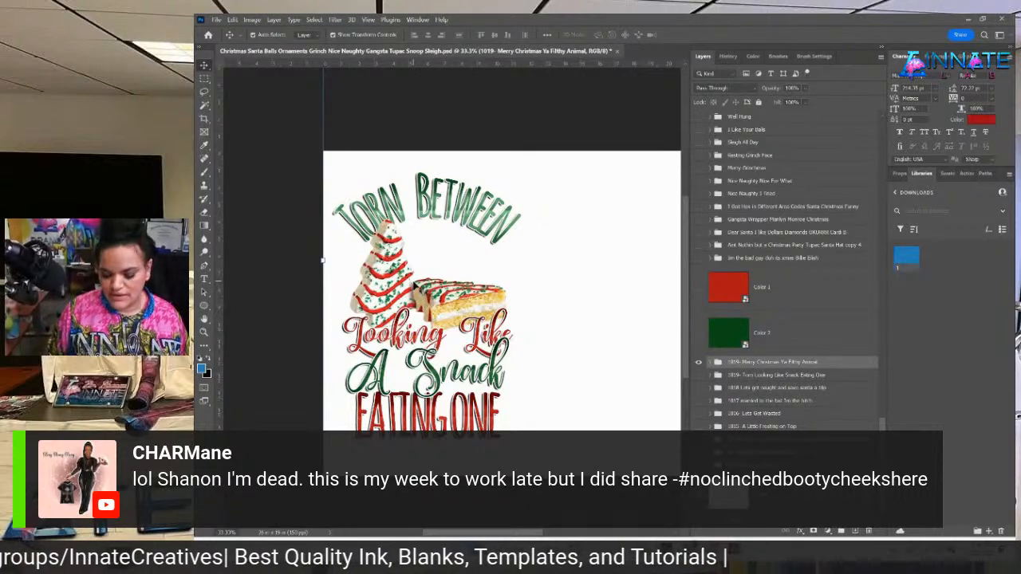
Change the number at the start of the "Merry Christmas Ya Filthy Animal" group's name to 1029.
{"action": "key", "text": "ctrl+plus"}
{"action": "key", "text": "ctrl+0"}
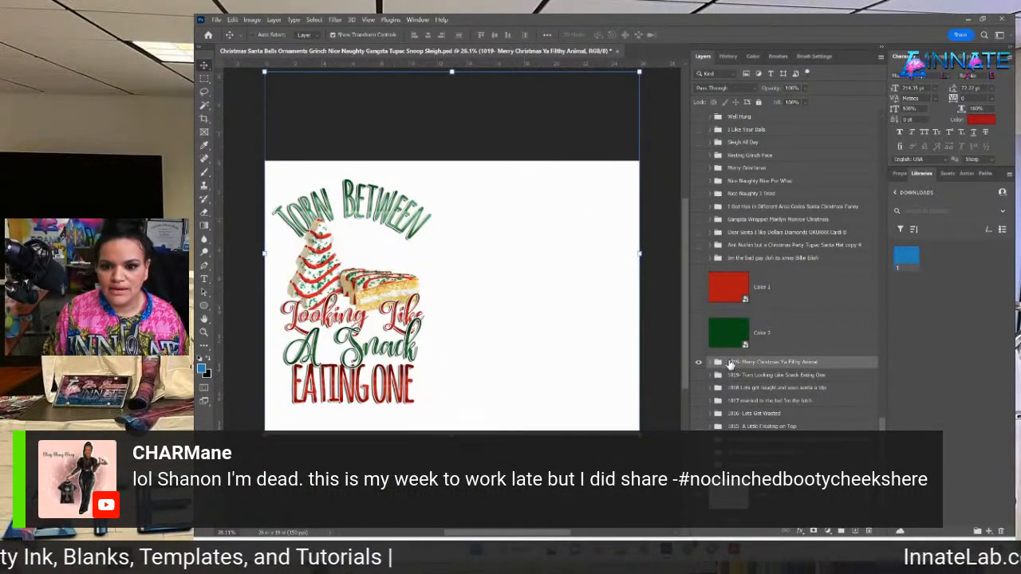
{"action": "double_click", "coordinate": [736, 365]}
{"action": "left_click", "coordinate": [738, 363]}
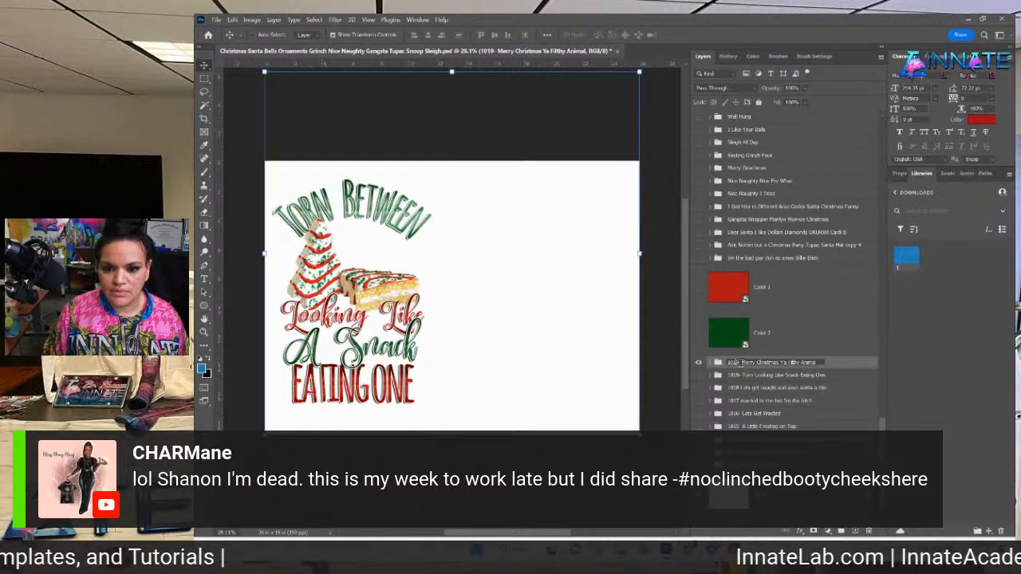
{"action": "key", "text": "BackSpace"}
{"action": "type", "text": "2"}
{"action": "key", "text": "Return"}
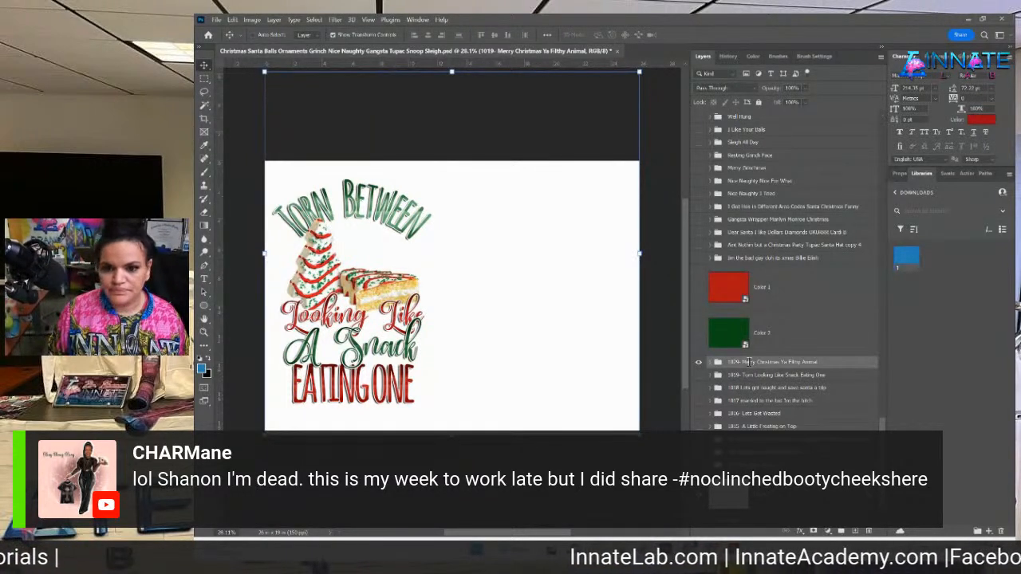
Replace the arched "Torn Between" text in the expanded 1029 group with the copied "Merry Christmas".
{"action": "left_click", "coordinate": [711, 363]}
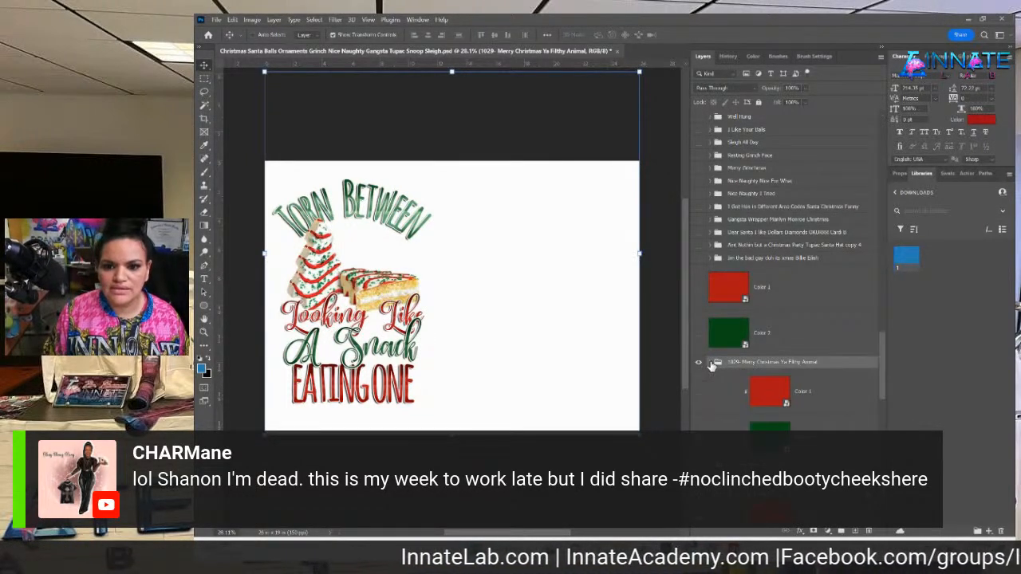
{"action": "right_click", "coordinate": [368, 222]}
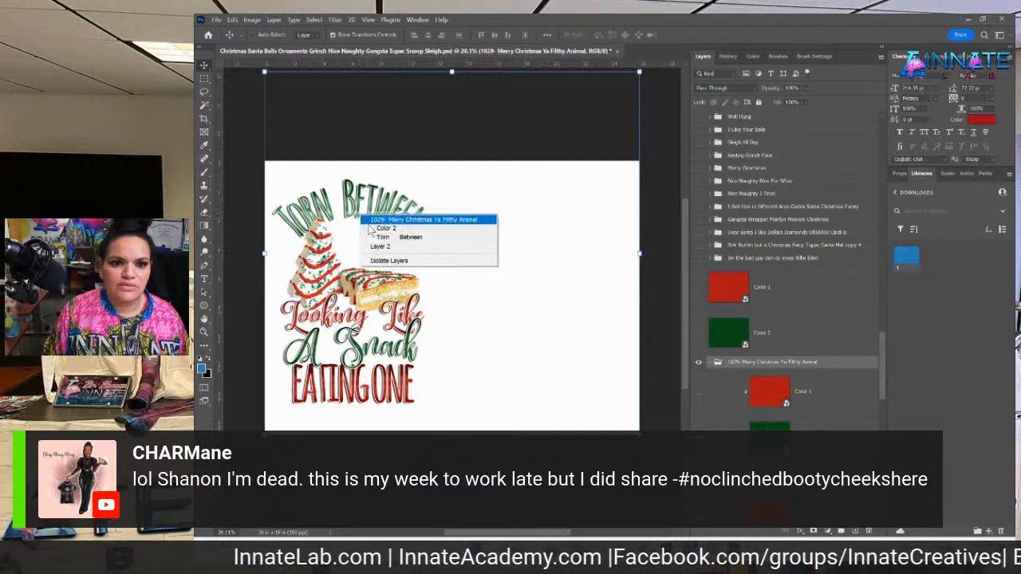
{"action": "left_click", "coordinate": [415, 235]}
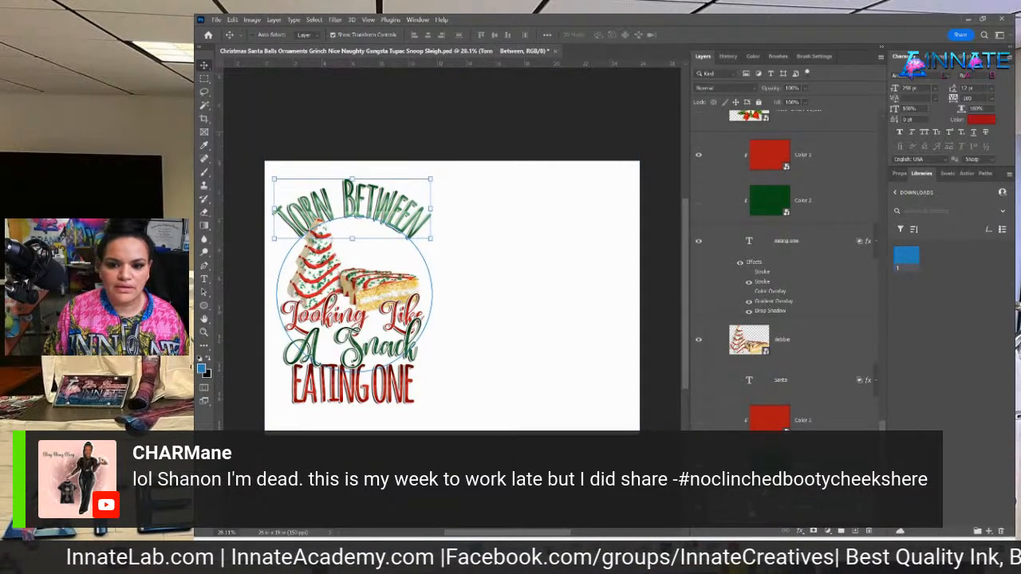
{"action": "double_click", "coordinate": [369, 206]}
{"action": "key", "text": "ctrl+v"}
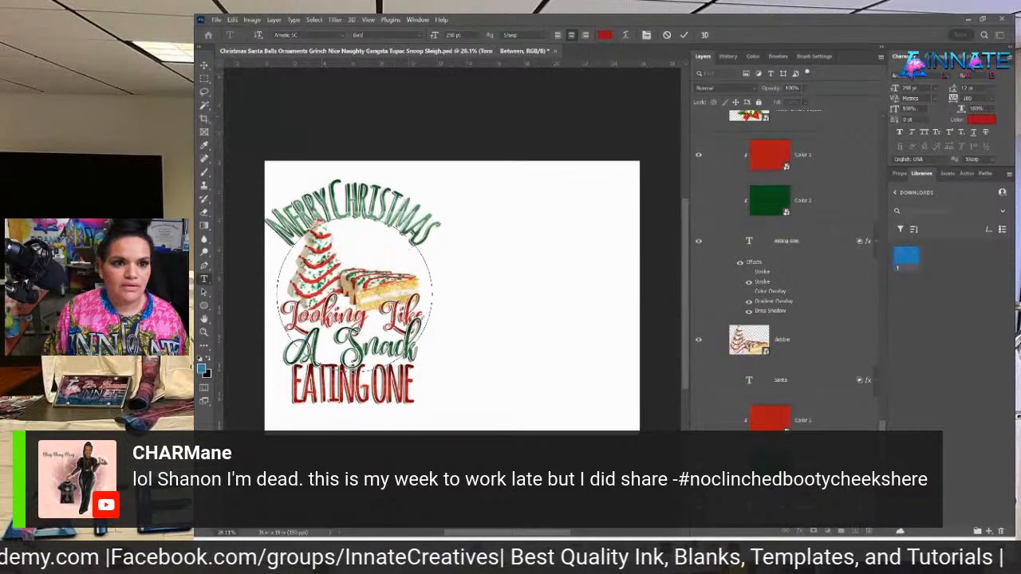
Set the arched "Merry Christmas" text to 220 pt and add space between its two words.
{"action": "left_click", "coordinate": [204, 65]}
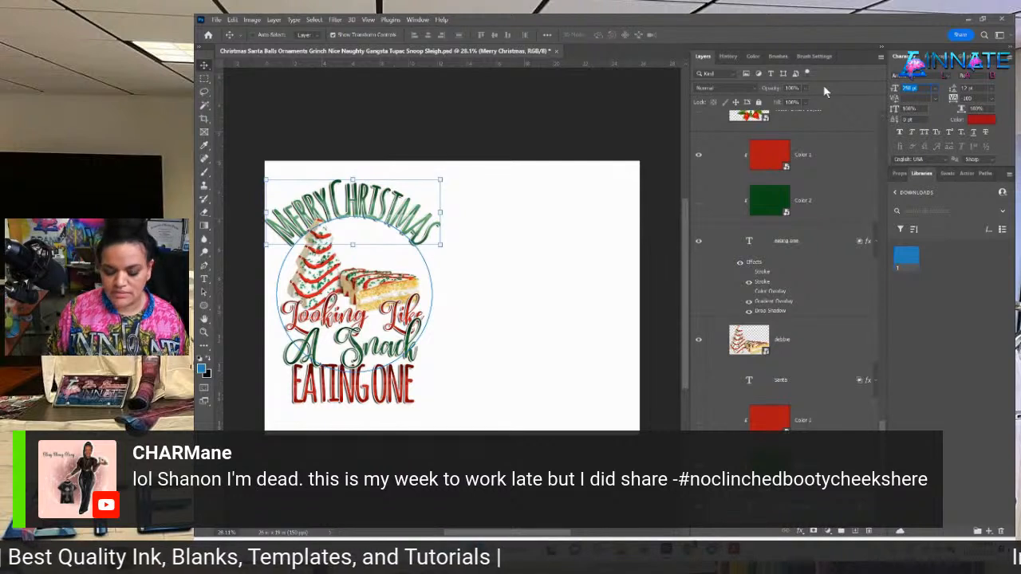
{"action": "type", "text": "230"}
{"action": "key", "text": "Return"}
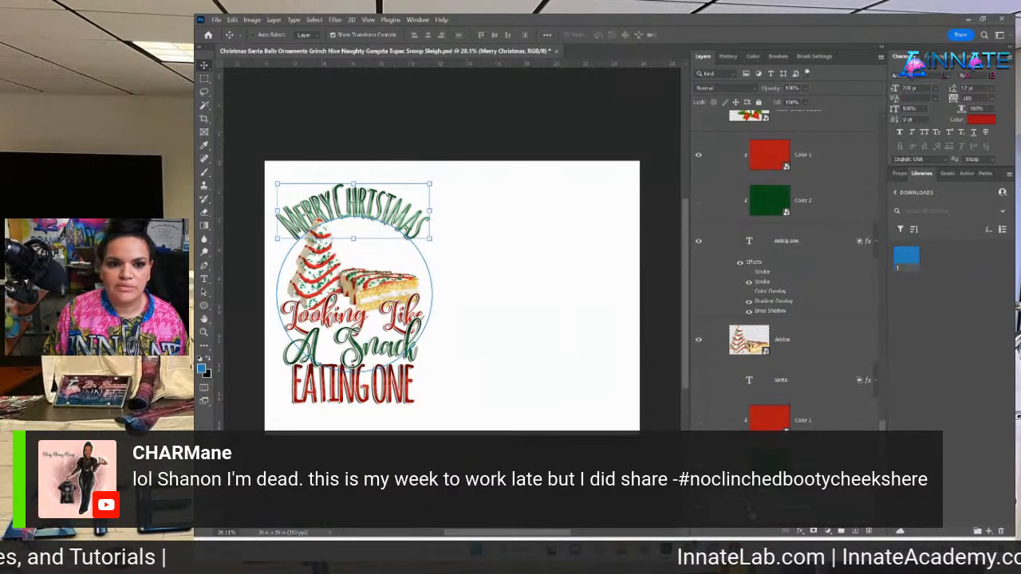
{"action": "double_click", "coordinate": [317, 190]}
{"action": "left_click", "coordinate": [334, 209]}
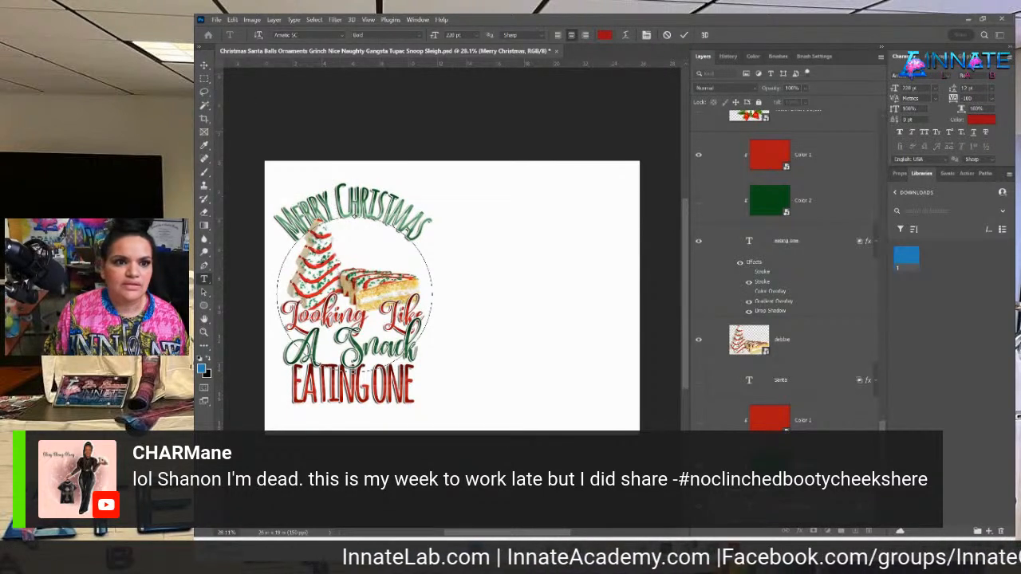
Place the IMG_CD2671A8937A_1 Santa image from the order's SourceFileImages folder onto the canvas, directly above the debbie layer.
{"action": "left_click", "coordinate": [205, 65]}
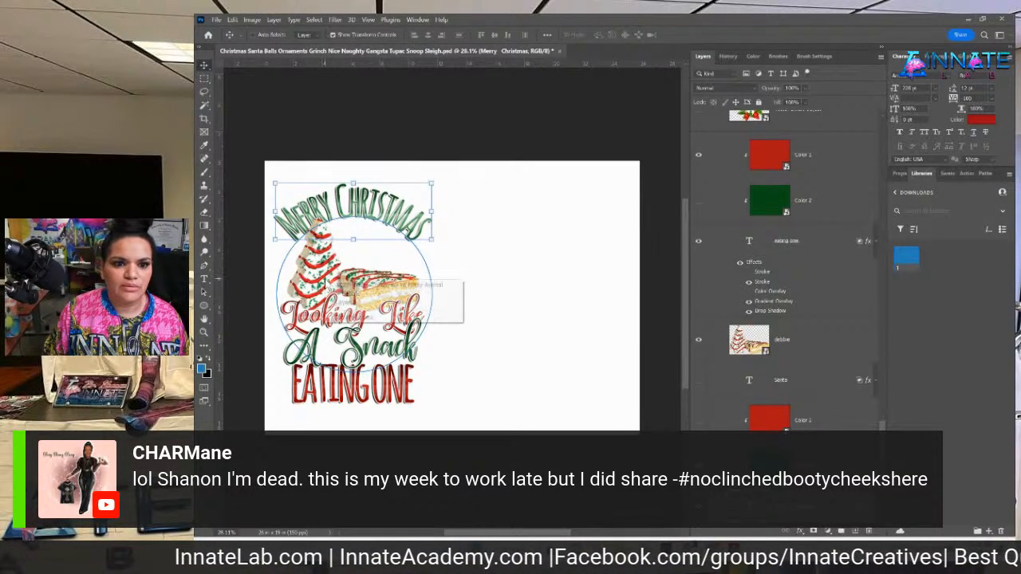
{"action": "left_click", "coordinate": [814, 345]}
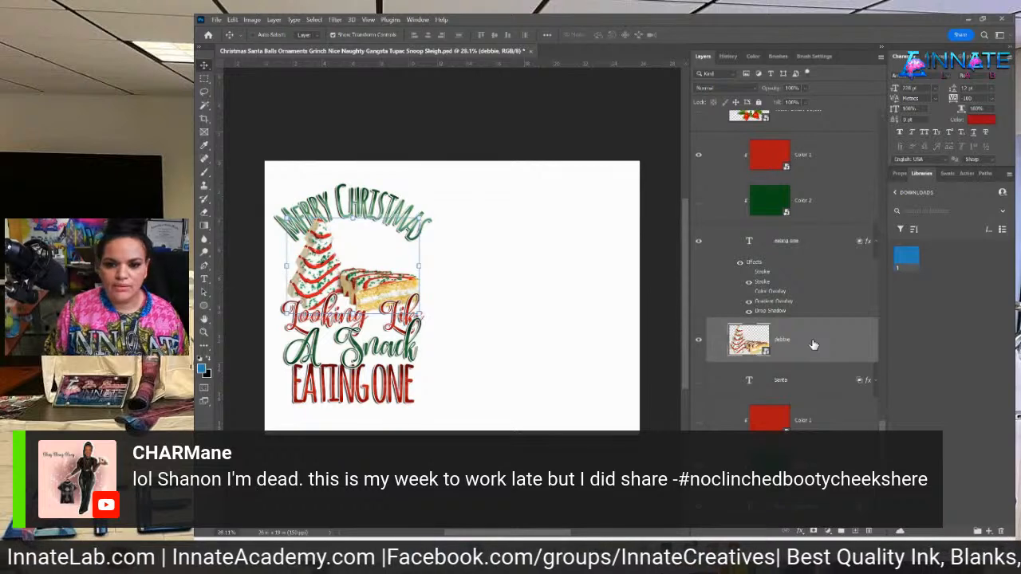
{"action": "mouse_move", "coordinate": [621, 549]}
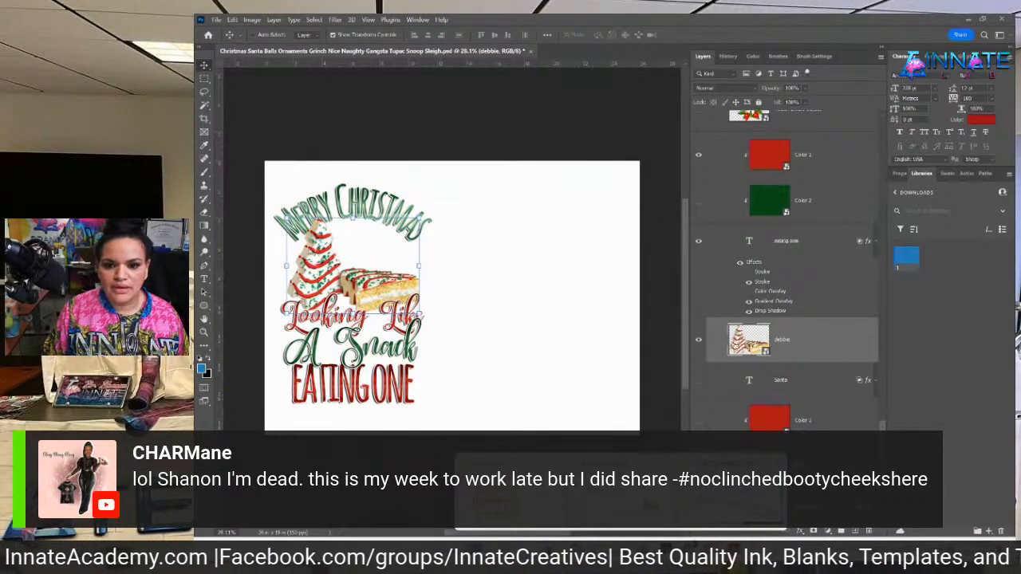
{"action": "left_click", "coordinate": [511, 496]}
{"action": "double_click", "coordinate": [333, 224]}
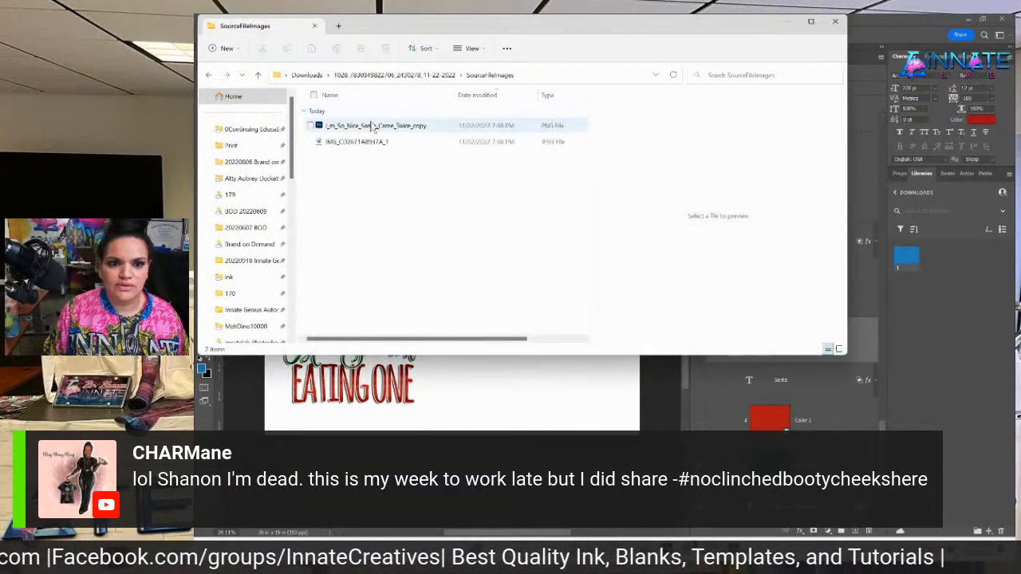
{"action": "left_click", "coordinate": [355, 143]}
{"action": "left_click_drag", "start_coordinate": [368, 34], "coordinate": [571, 38]}
{"action": "left_click_drag", "start_coordinate": [547, 156], "coordinate": [351, 247]}
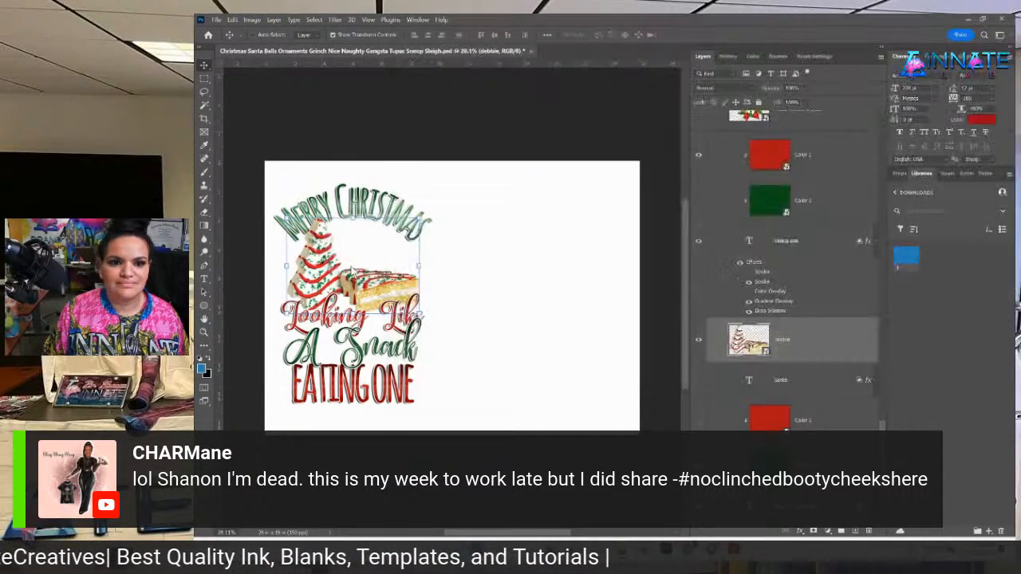
Scale the placed Santa image to about 147% and position it in the empty area beside the text design.
{"action": "left_click_drag", "start_coordinate": [462, 329], "coordinate": [456, 184]}
{"action": "left_click_drag", "start_coordinate": [439, 287], "coordinate": [561, 289]}
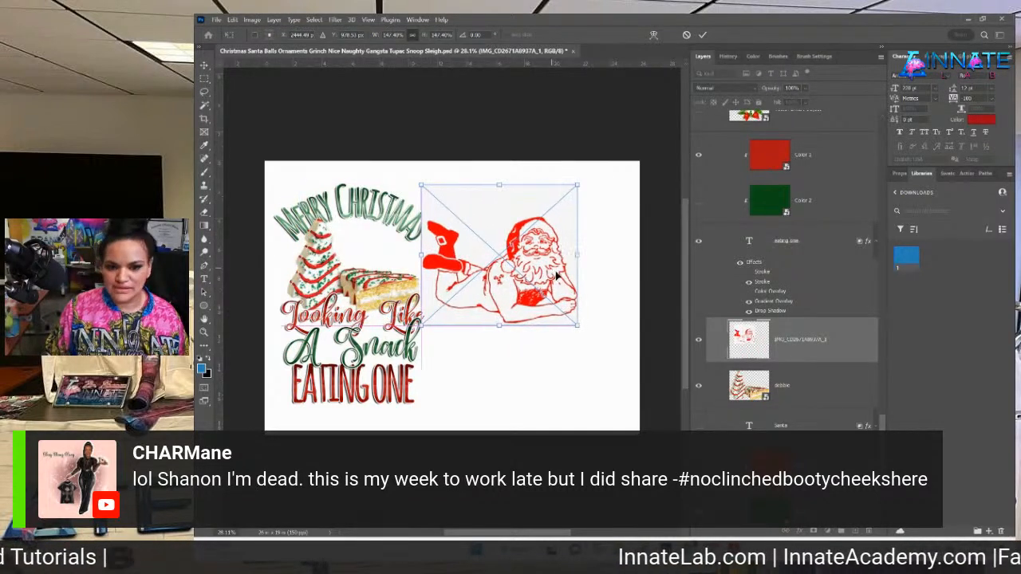
{"action": "key", "text": "Return"}
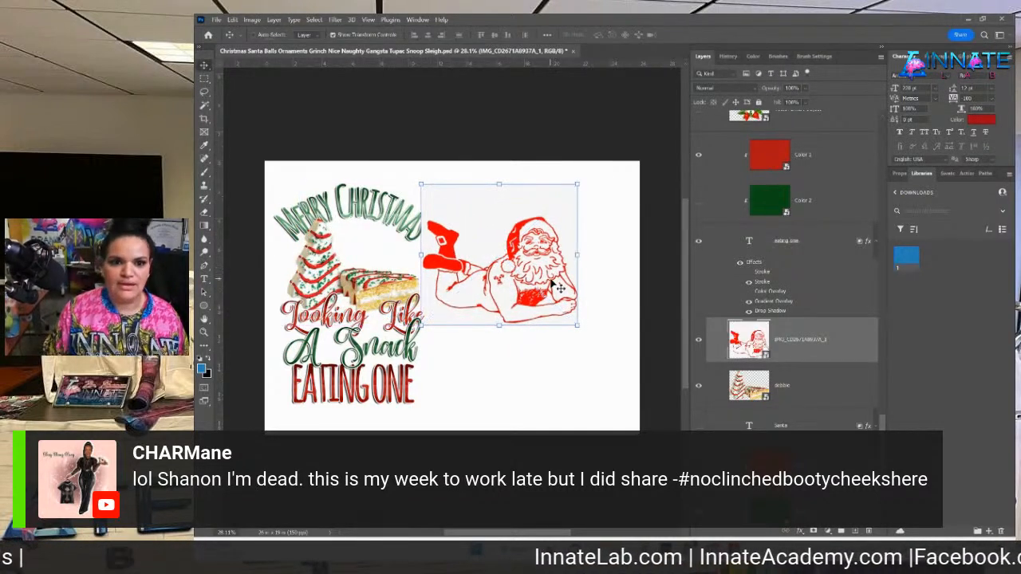
Select the background around the Santa figure with the Magic Wand and invert the selection.
{"action": "left_click", "coordinate": [205, 106]}
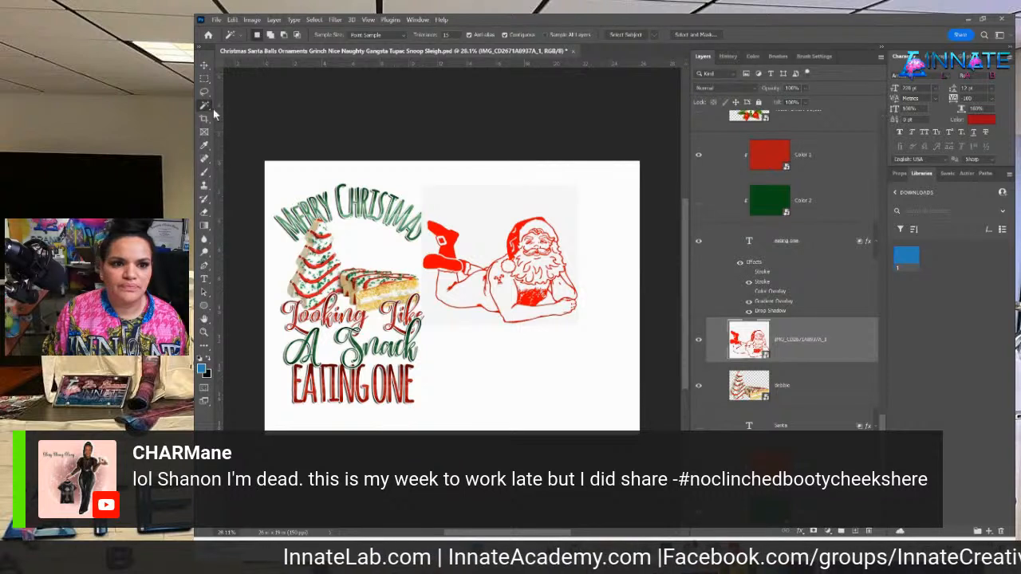
{"action": "left_click", "coordinate": [479, 210]}
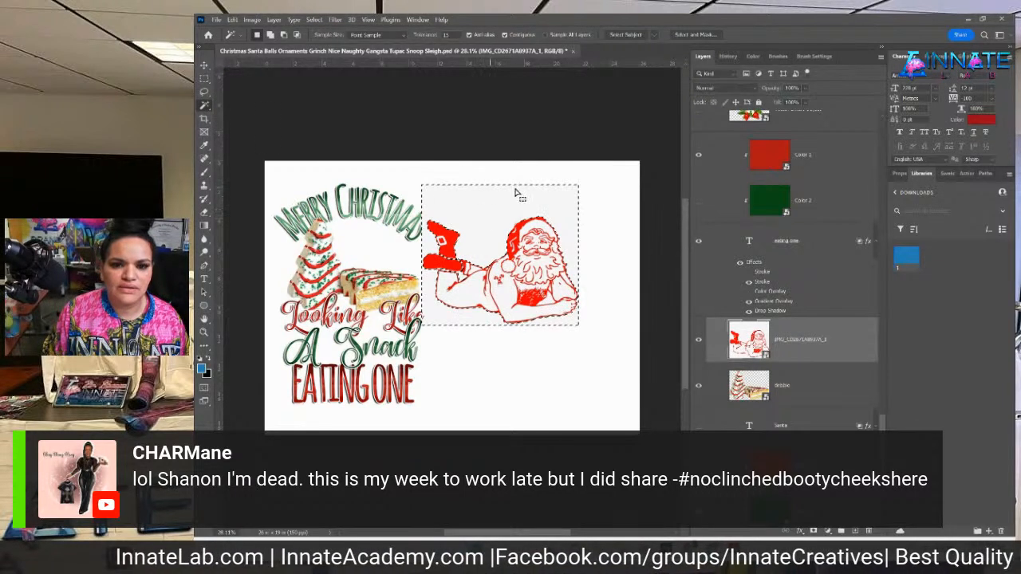
{"action": "left_click", "coordinate": [578, 361], "text": "shift"}
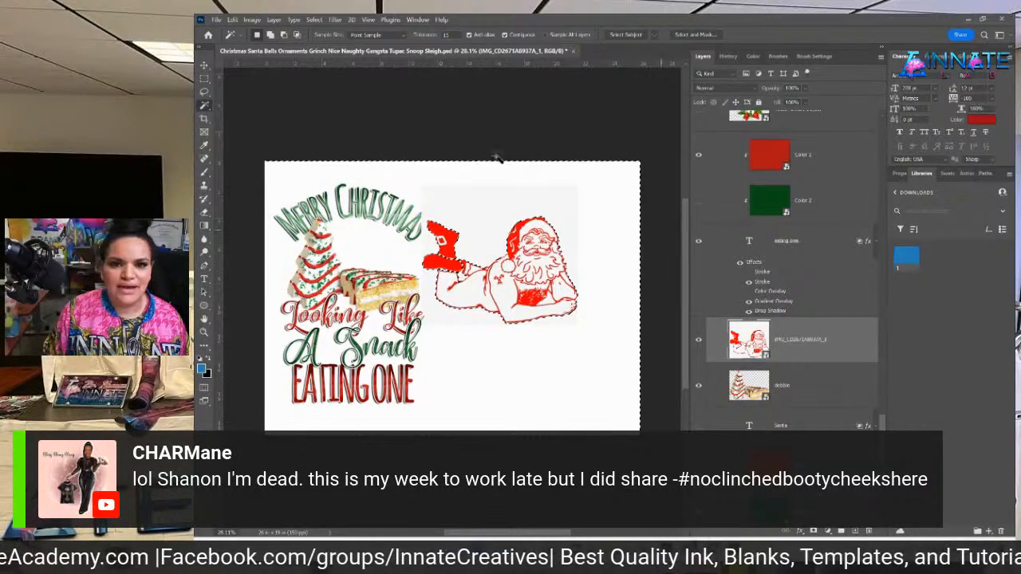
{"action": "left_click", "coordinate": [315, 19]}
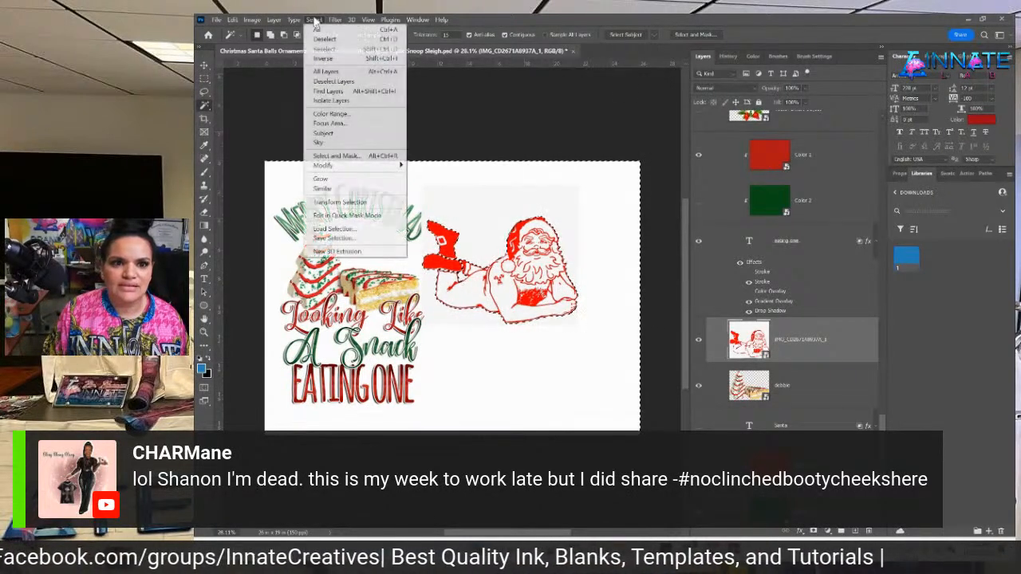
{"action": "left_click", "coordinate": [324, 67]}
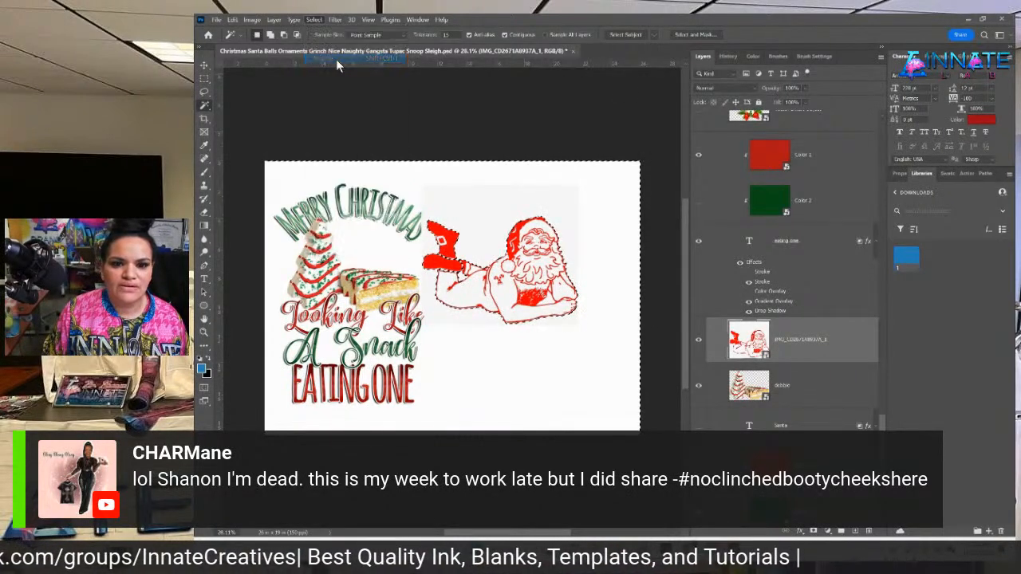
Check the Santa selection in Select and Mask and add a layer mask from it to hide the image's background.
{"action": "left_click", "coordinate": [695, 35]}
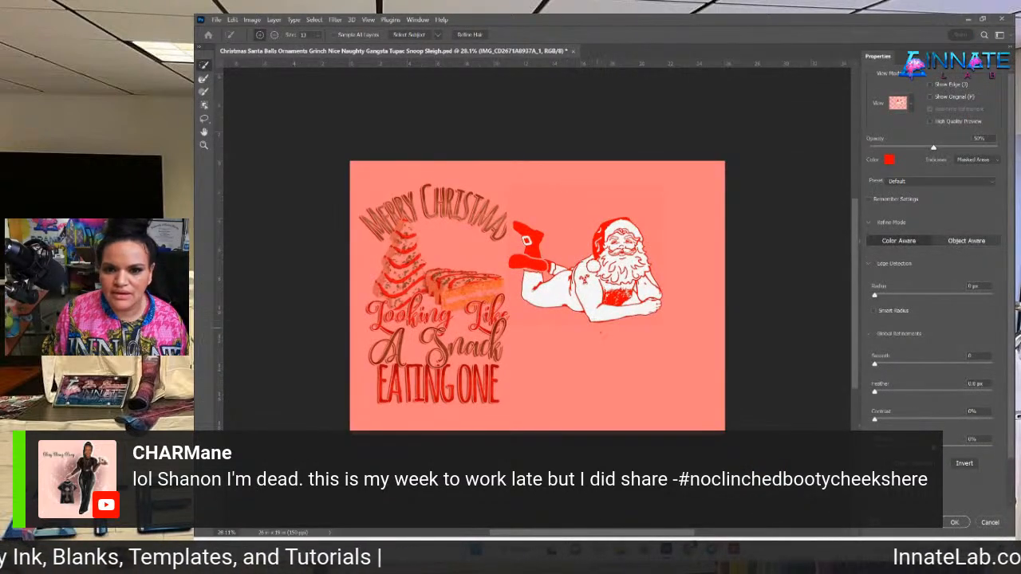
{"action": "left_click", "coordinate": [955, 524]}
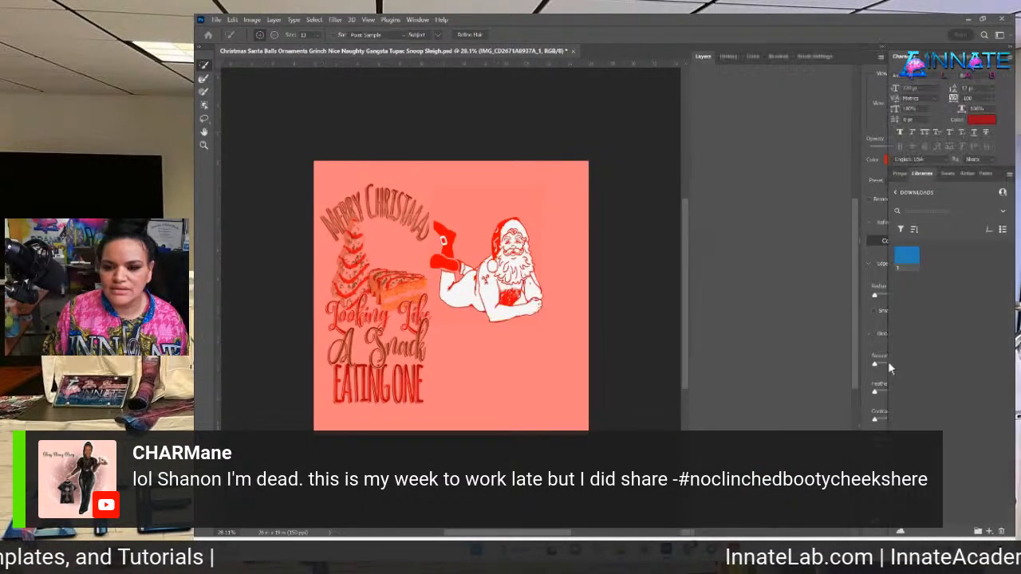
{"action": "left_click", "coordinate": [812, 532]}
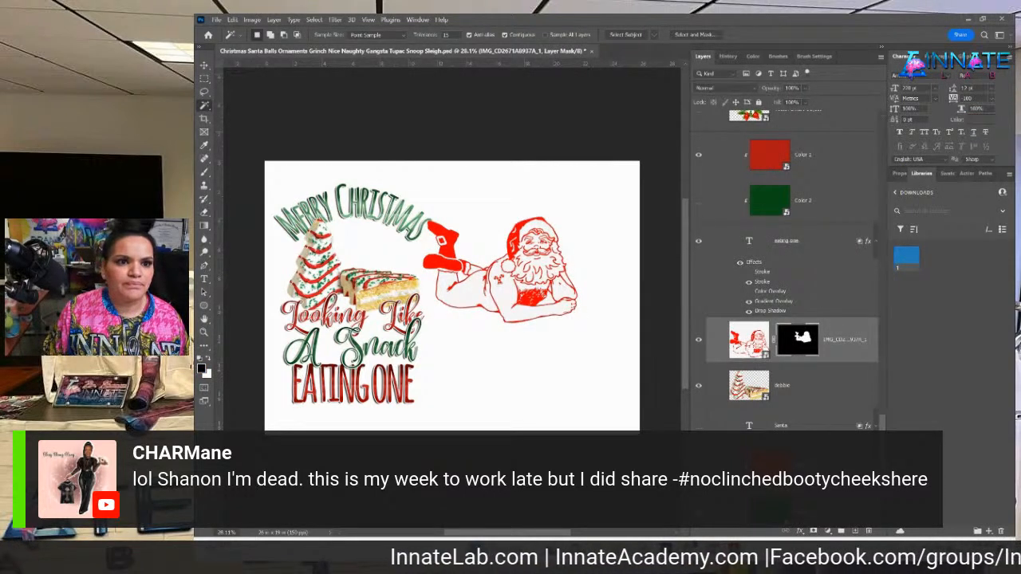
Move the masked Santa beneath the arched "Merry Christmas" text and delete the debbie cake layer.
{"action": "left_click", "coordinate": [205, 65]}
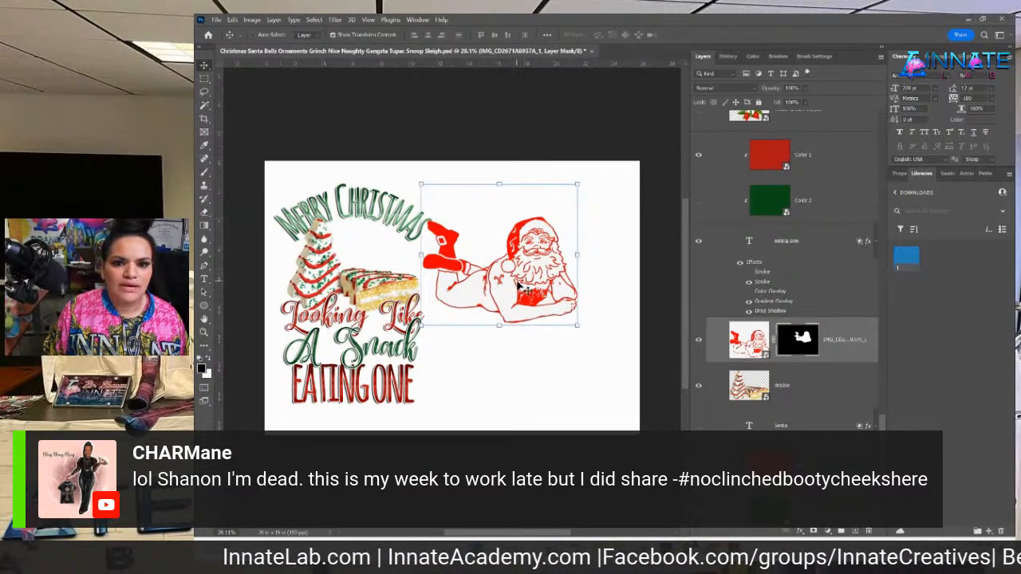
{"action": "left_click_drag", "start_coordinate": [518, 287], "coordinate": [380, 295]}
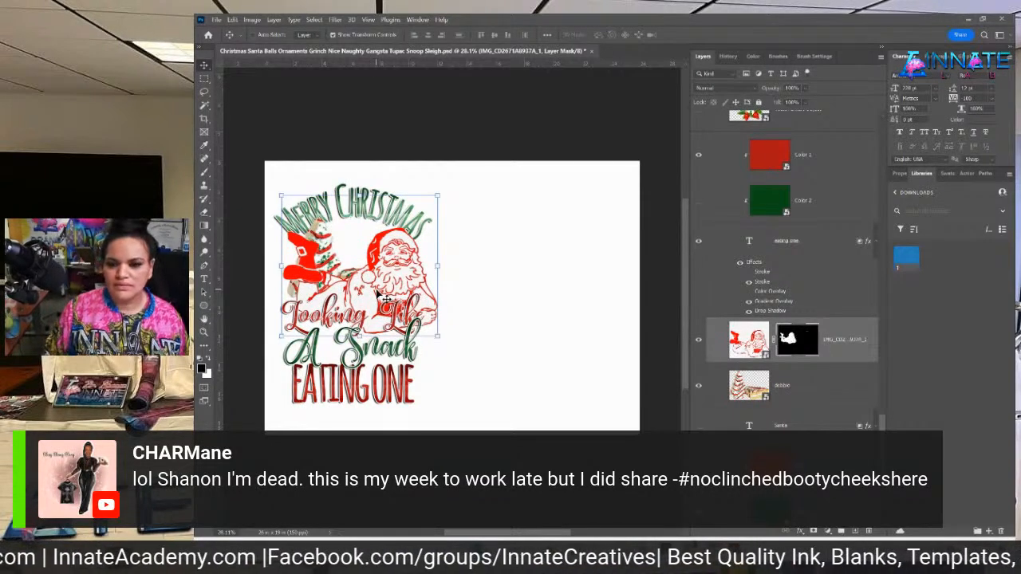
{"action": "left_click", "coordinate": [819, 389]}
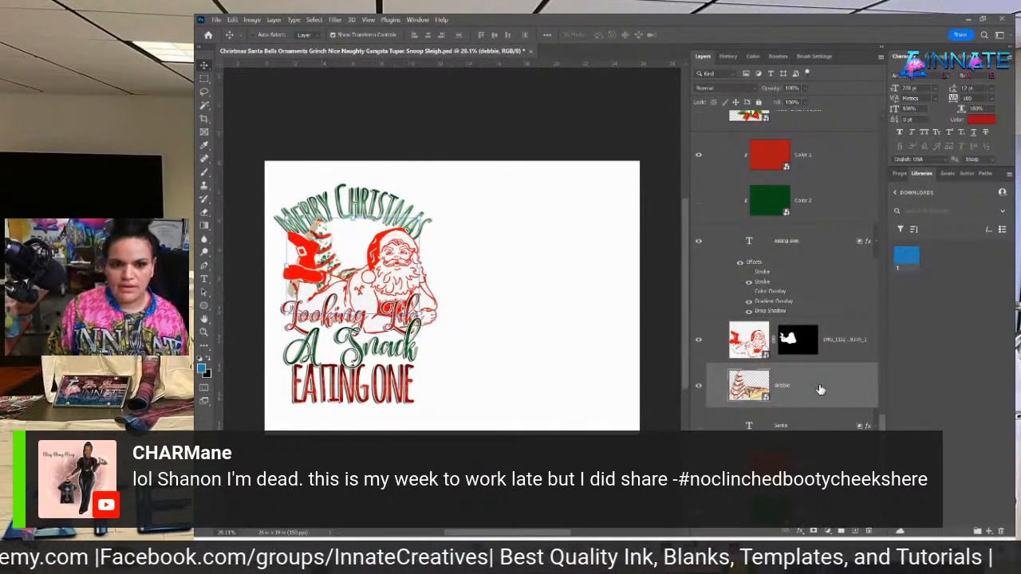
{"action": "key", "text": "Delete"}
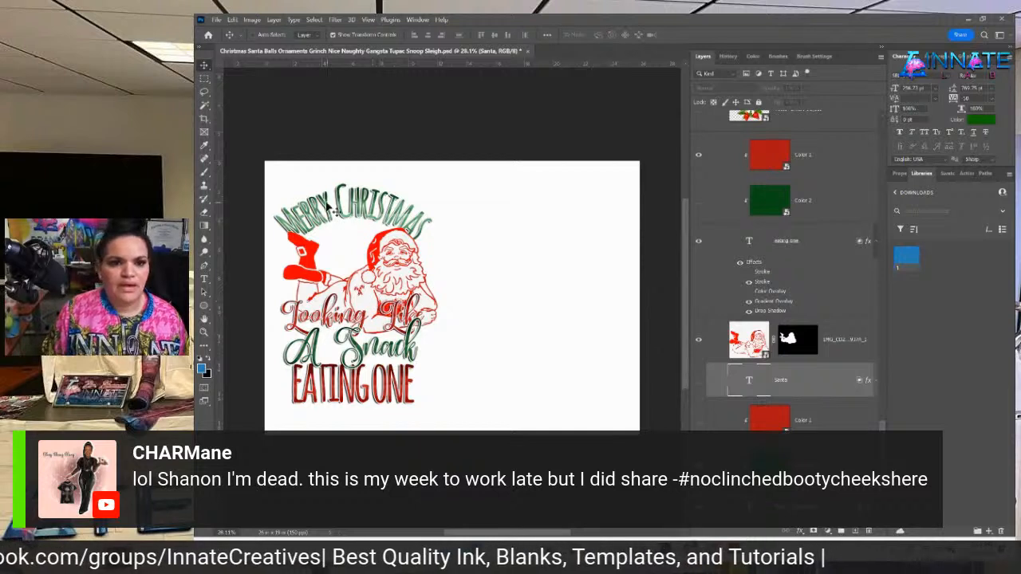
Delete the "A Snack" text layer together with its clipped Color 1 and Color 2 layers.
{"action": "right_click", "coordinate": [369, 329]}
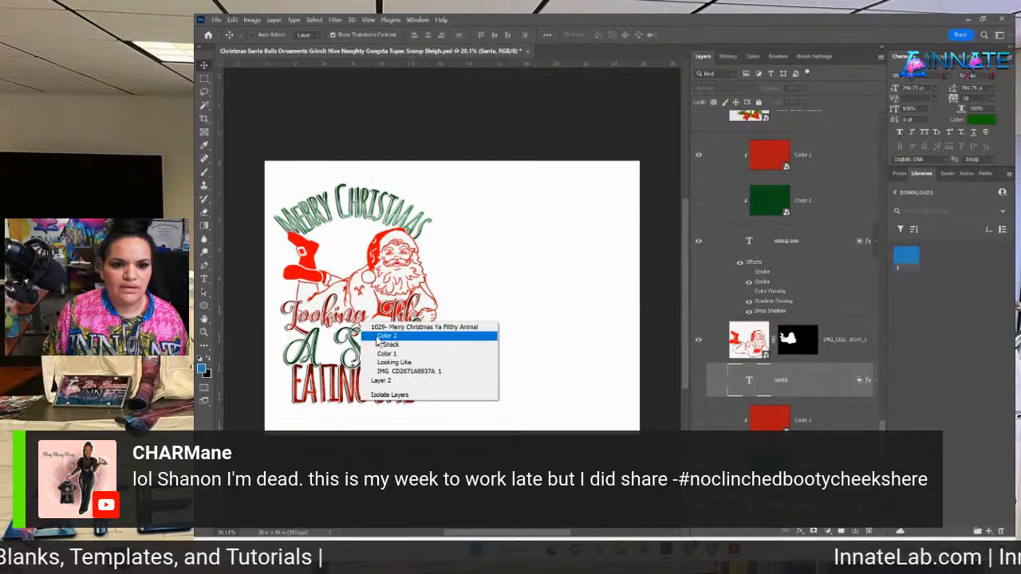
{"action": "left_click", "coordinate": [379, 344]}
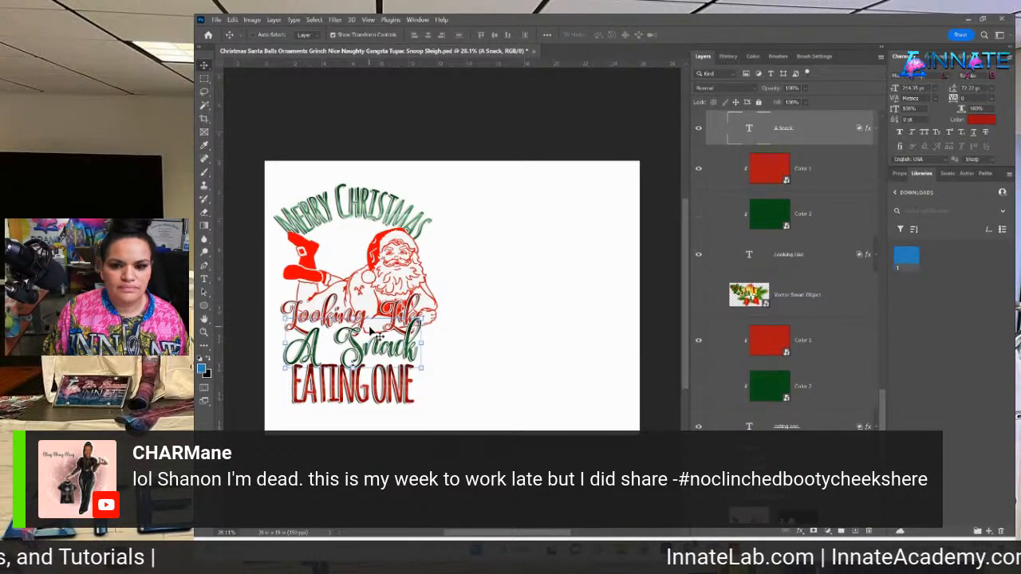
{"action": "key", "text": "Delete"}
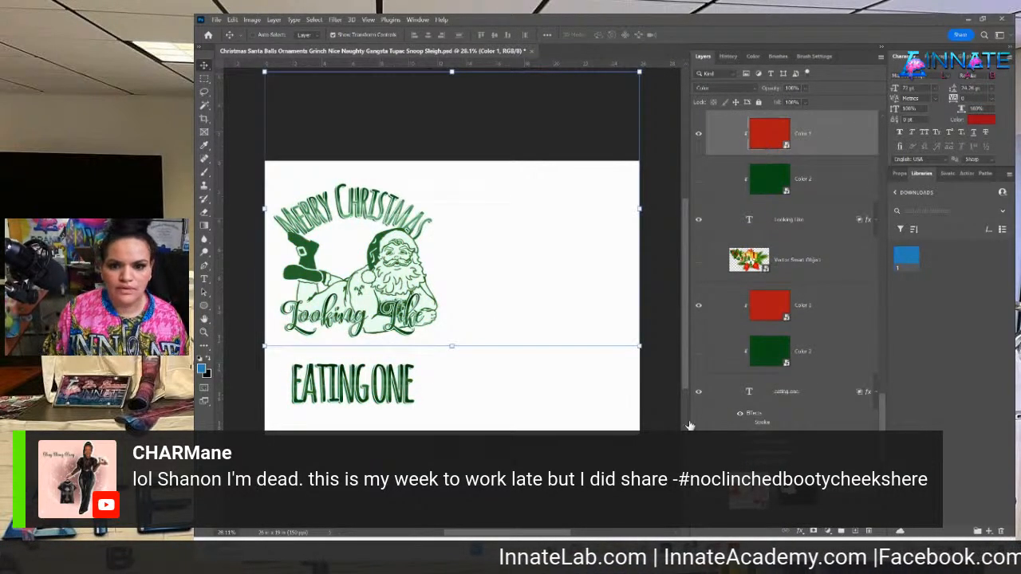
{"action": "key", "text": "ctrl+z"}
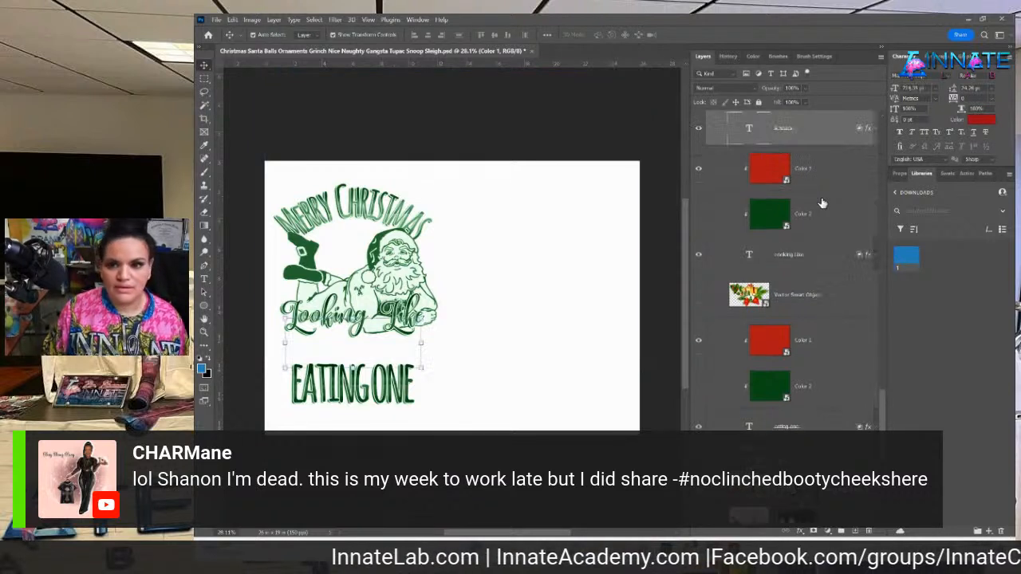
{"action": "left_click", "coordinate": [831, 239], "text": "shift"}
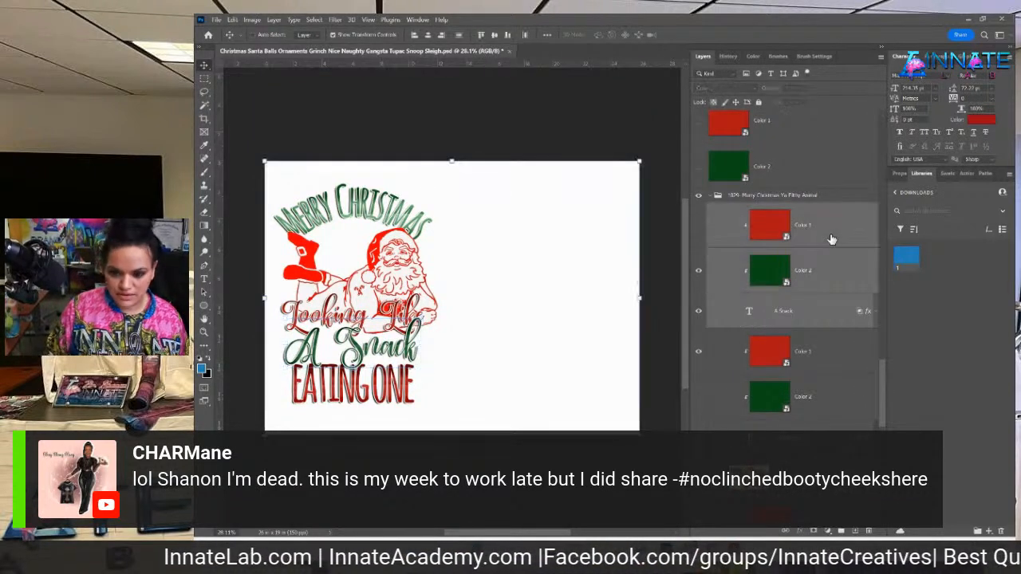
{"action": "key", "text": "Delete"}
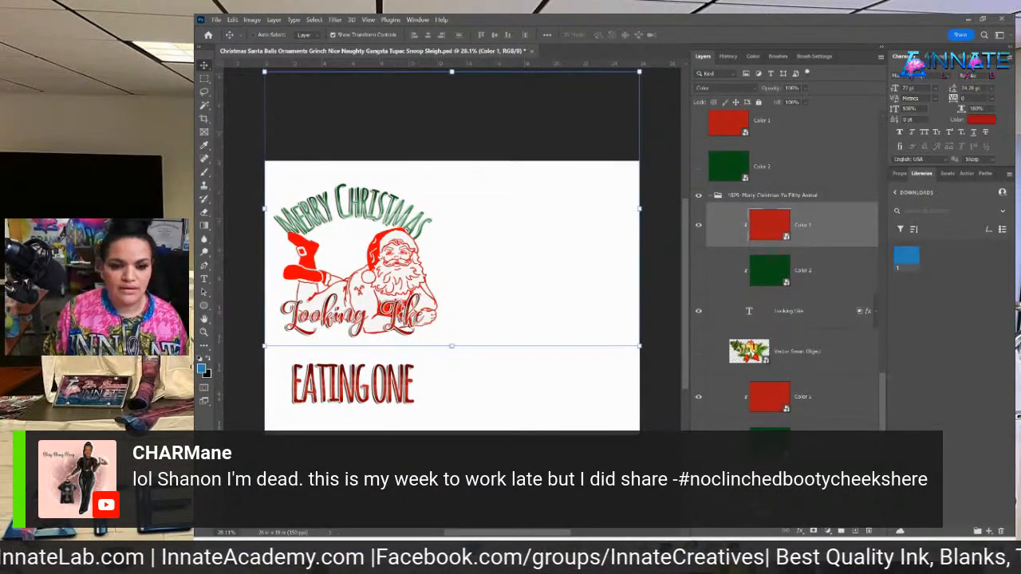
Move the "Looking Like" text slightly down and bring the "Eating One" text up directly beneath it.
{"action": "right_click", "coordinate": [397, 317]}
{"action": "left_click", "coordinate": [409, 333]}
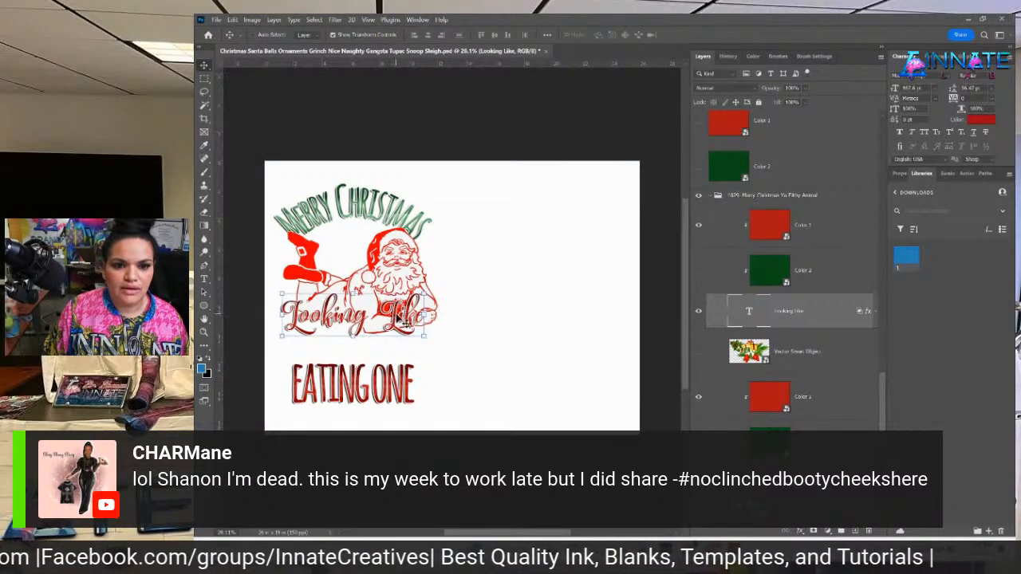
{"action": "left_click_drag", "start_coordinate": [405, 317], "coordinate": [405, 328]}
{"action": "right_click", "coordinate": [394, 383]}
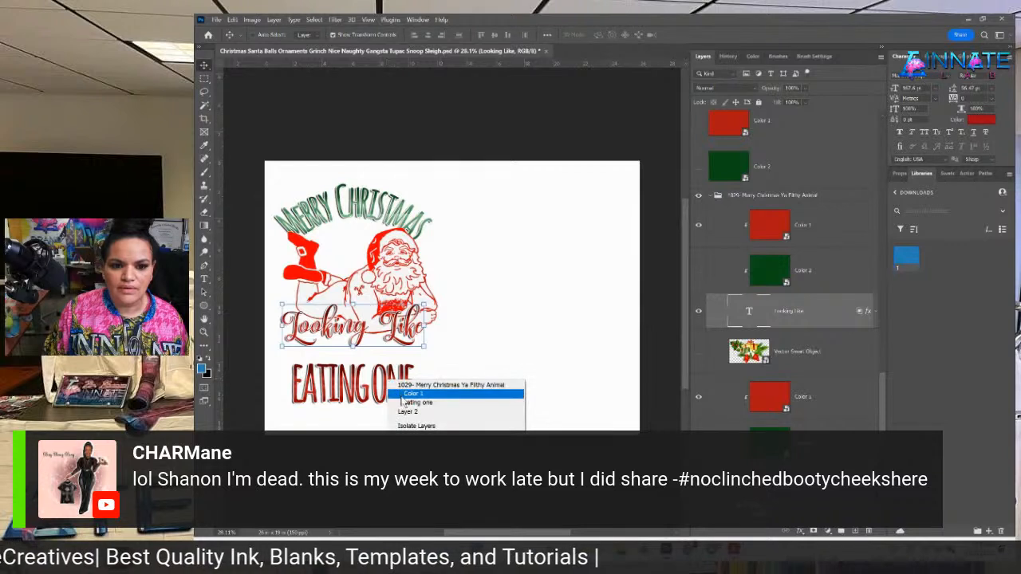
{"action": "left_click", "coordinate": [403, 401]}
{"action": "left_click_drag", "start_coordinate": [409, 365], "coordinate": [413, 344]}
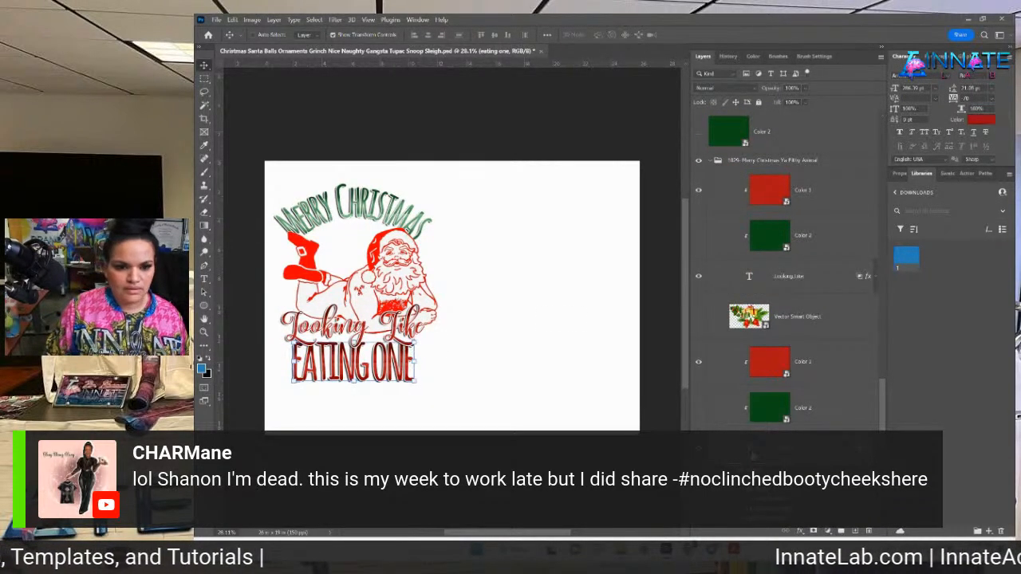
Replace the "Eating One" text with "Animal" and enlarge it to nearly the width of the line above.
{"action": "double_click", "coordinate": [408, 359]}
{"action": "type", "text": "ani"}
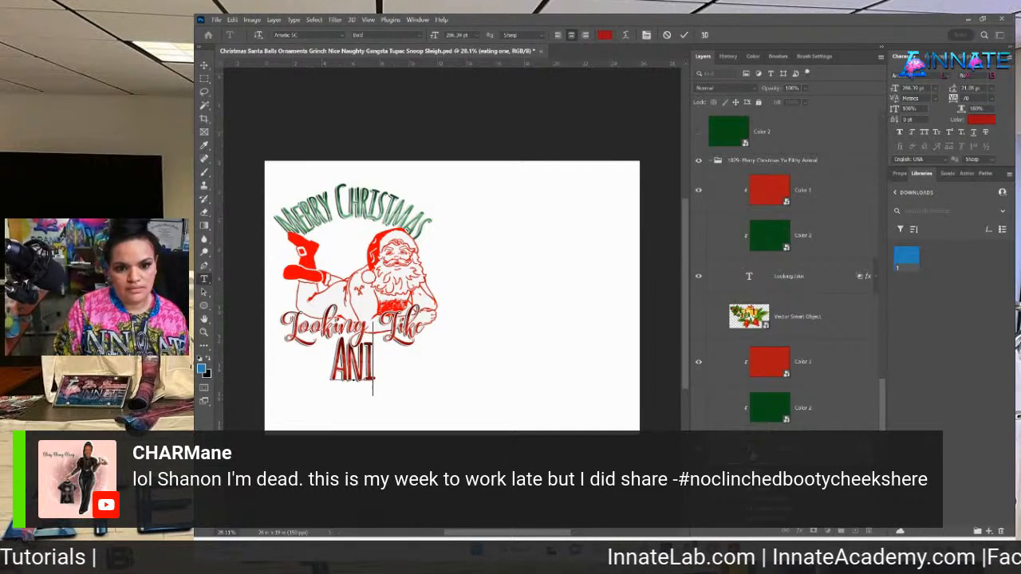
{"action": "type", "text": "mal"}
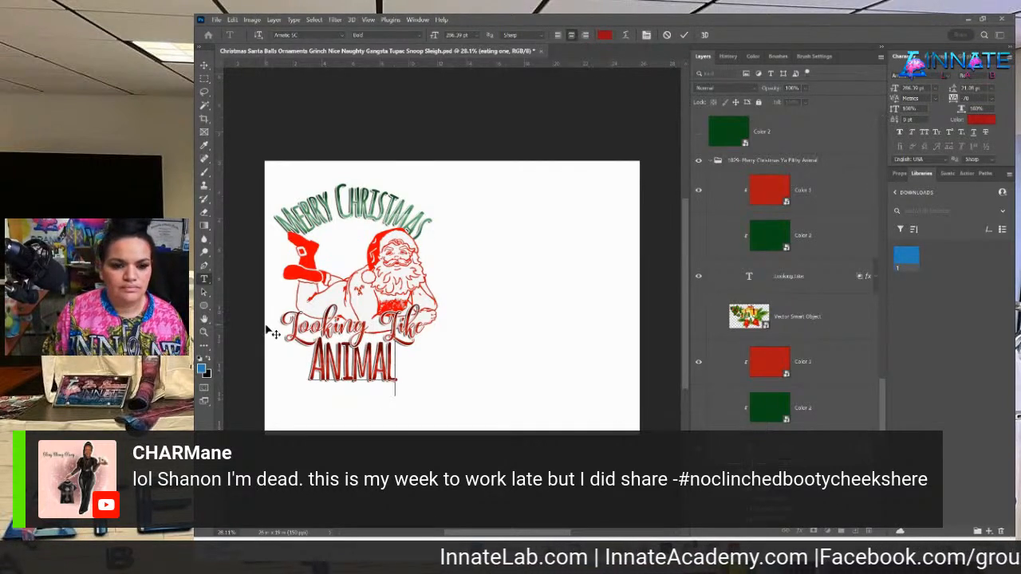
{"action": "left_click", "coordinate": [204, 66]}
{"action": "left_click_drag", "start_coordinate": [353, 381], "coordinate": [373, 390]}
{"action": "key", "text": "Return"}
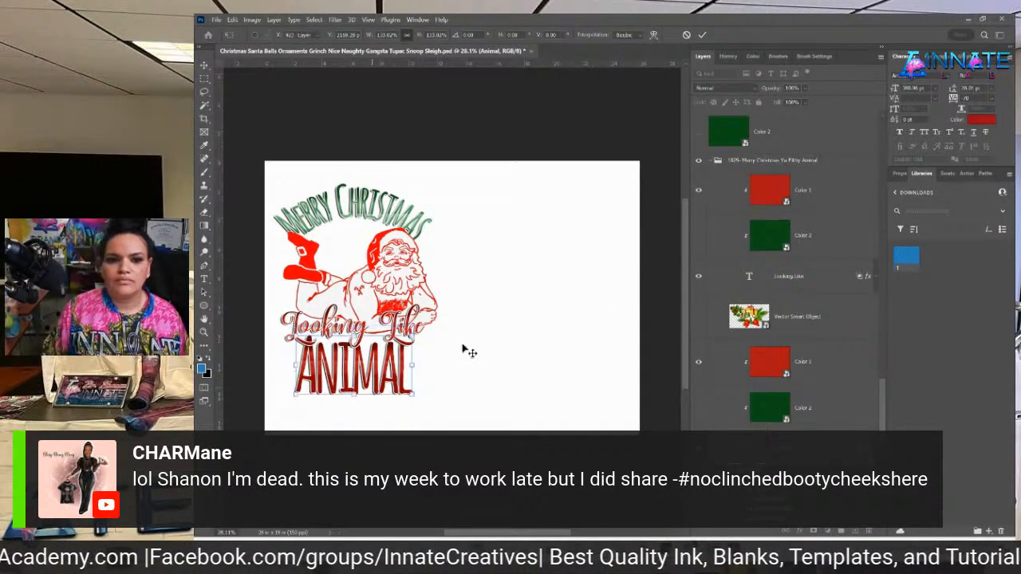
Check the wording of the design's second and third text lines in the order summary PDF in Acrobat, then return to Photoshop.
{"action": "mouse_move", "coordinate": [687, 551]}
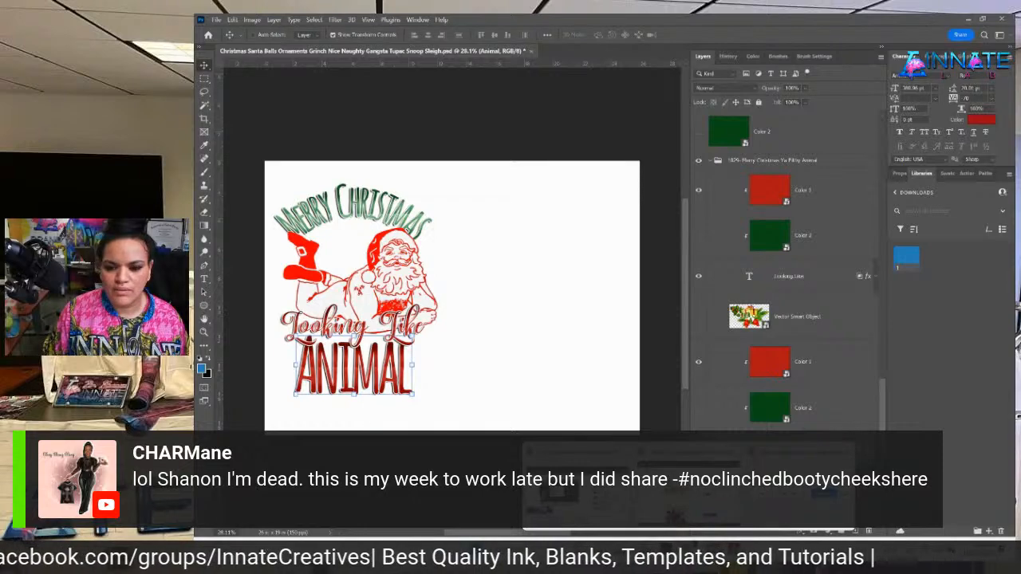
{"action": "left_click", "coordinate": [606, 483]}
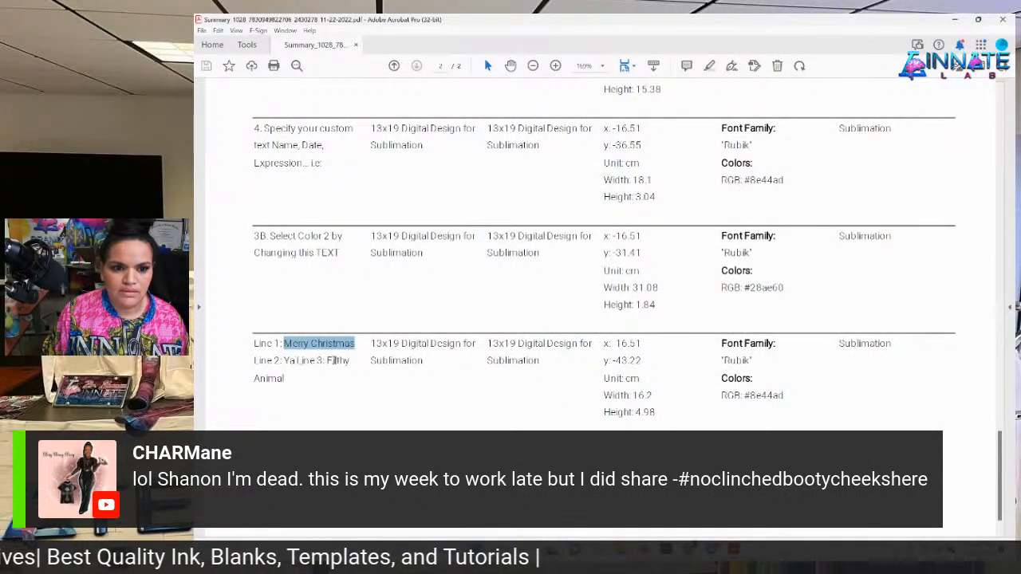
{"action": "left_click_drag", "start_coordinate": [327, 361], "coordinate": [285, 379]}
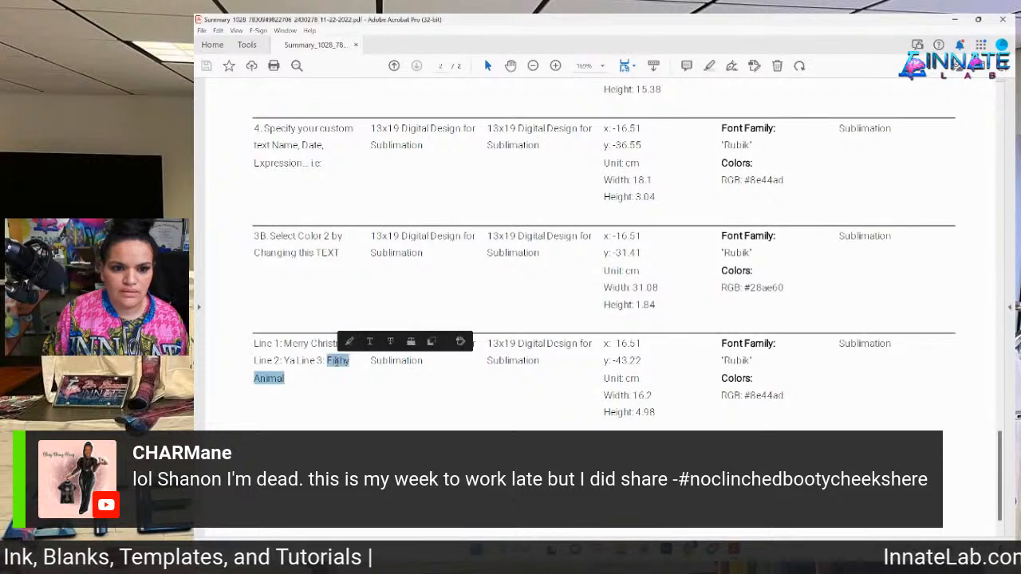
{"action": "double_click", "coordinate": [345, 362]}
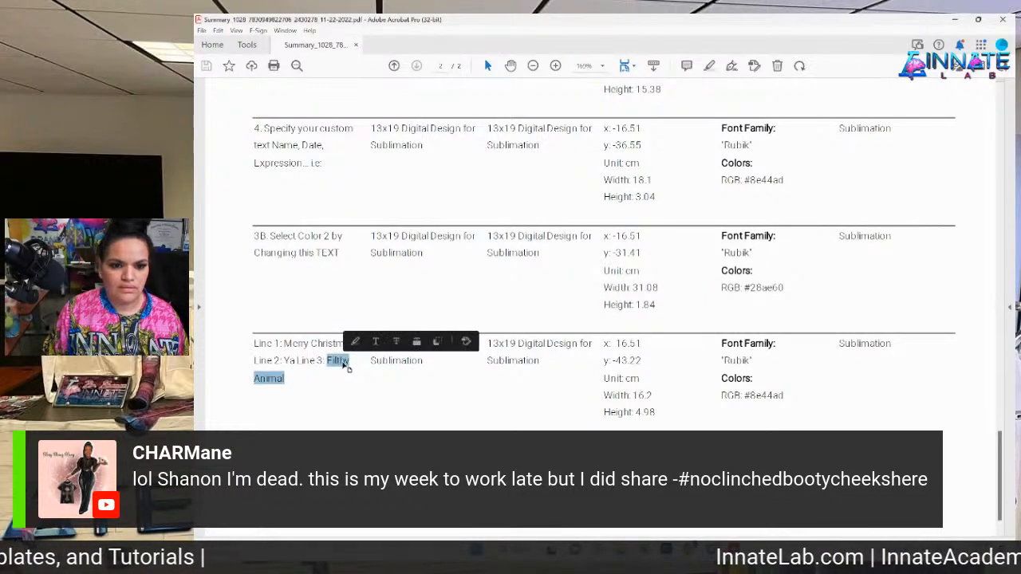
{"action": "left_click", "coordinate": [346, 362]}
{"action": "left_click_drag", "start_coordinate": [338, 363], "coordinate": [329, 365]}
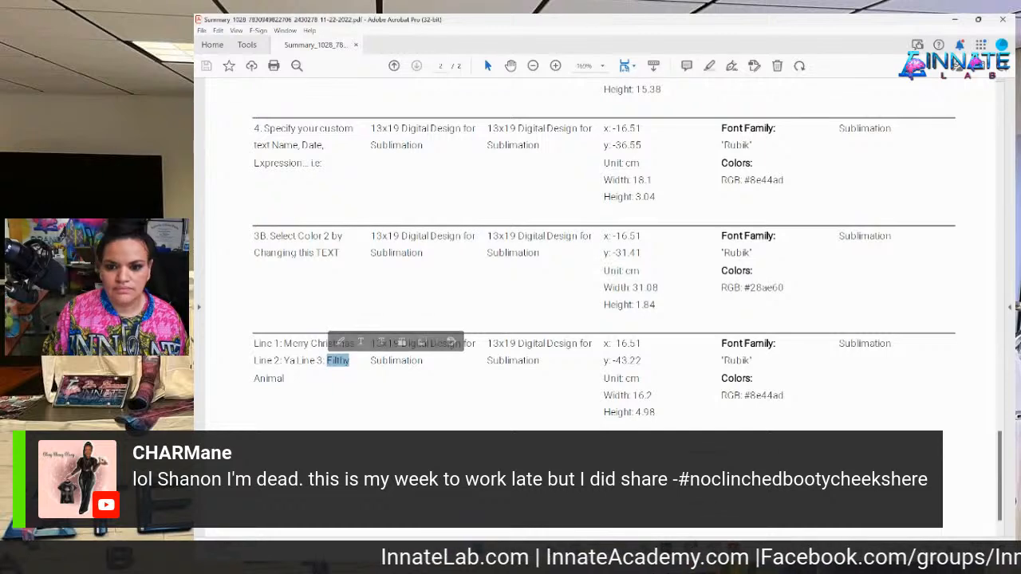
{"action": "left_click", "coordinate": [744, 548]}
Replace the "Looking Like" text with "Ya Filthy".
{"action": "right_click", "coordinate": [405, 321]}
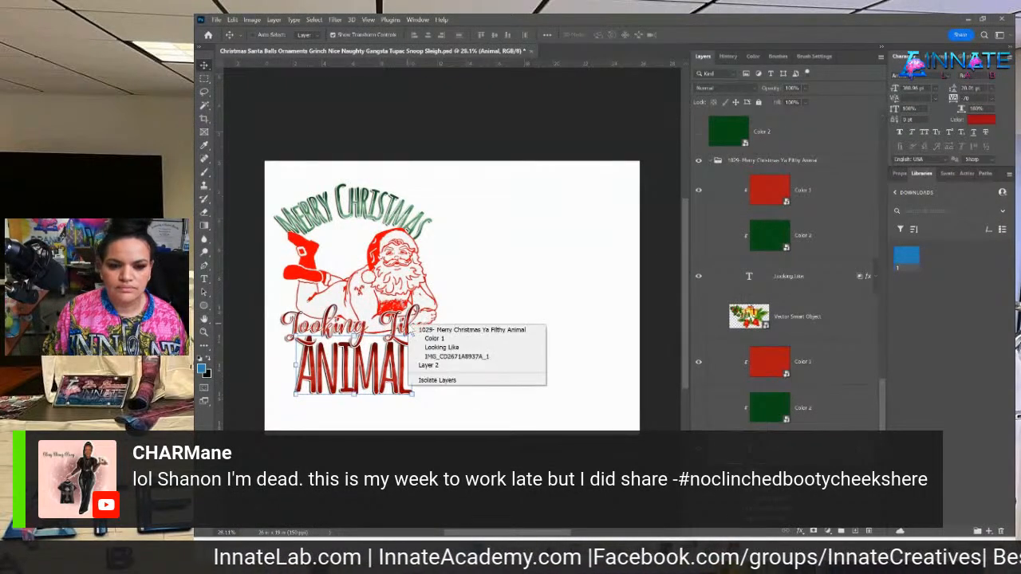
{"action": "left_click", "coordinate": [455, 348]}
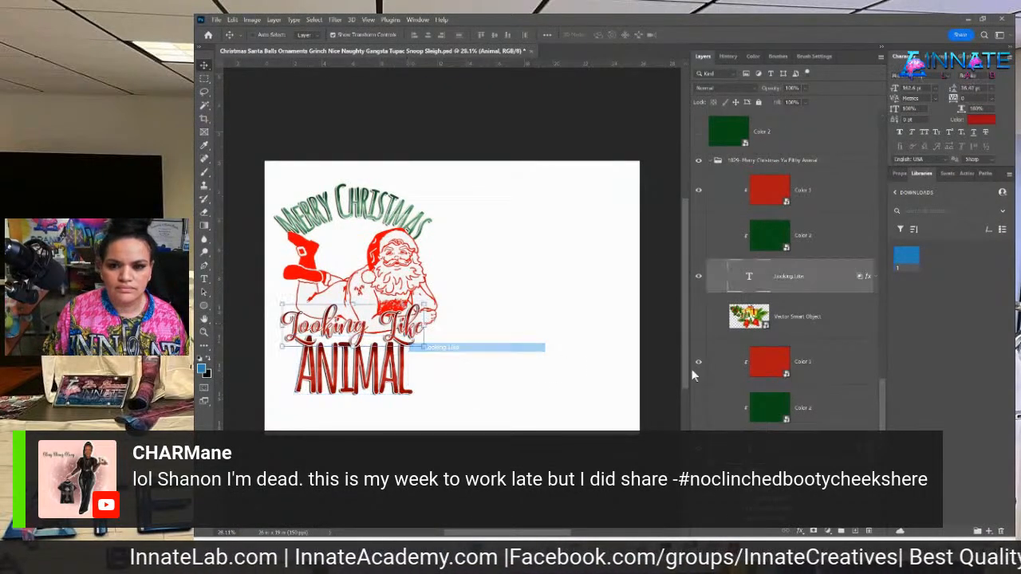
{"action": "double_click", "coordinate": [750, 279]}
{"action": "type", "text": "ya"}
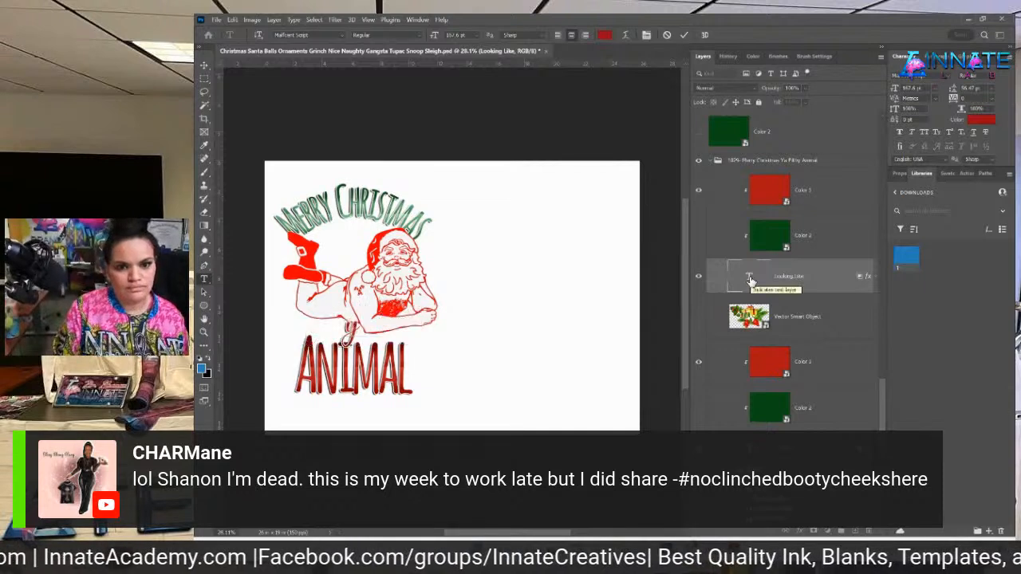
{"action": "key", "text": "BackSpace"}
{"action": "key", "text": "BackSpace"}
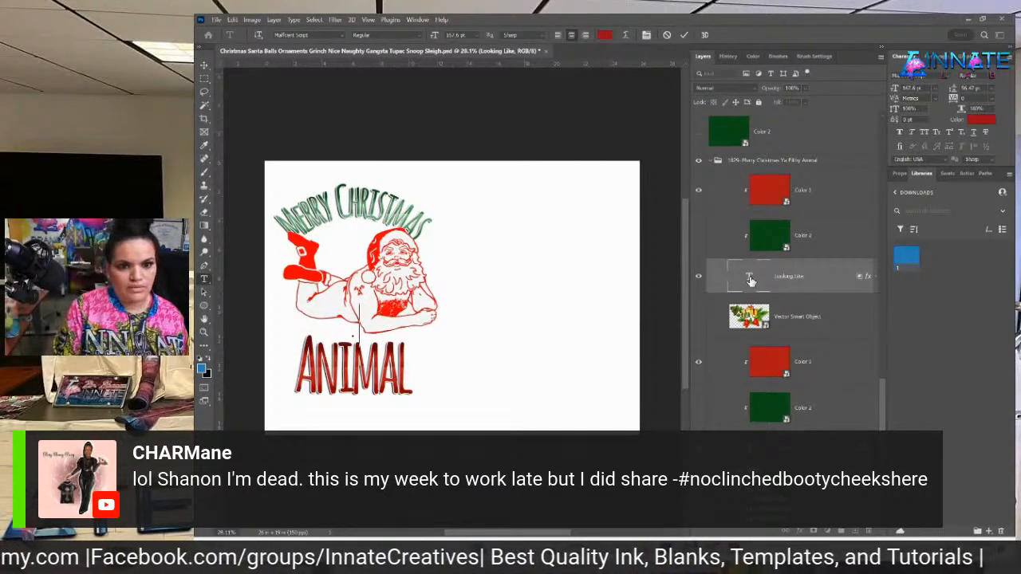
{"action": "type", "text": "y"}
{"action": "key", "text": "BackSpace"}
{"action": "type", "text": "Ya Filthy"}
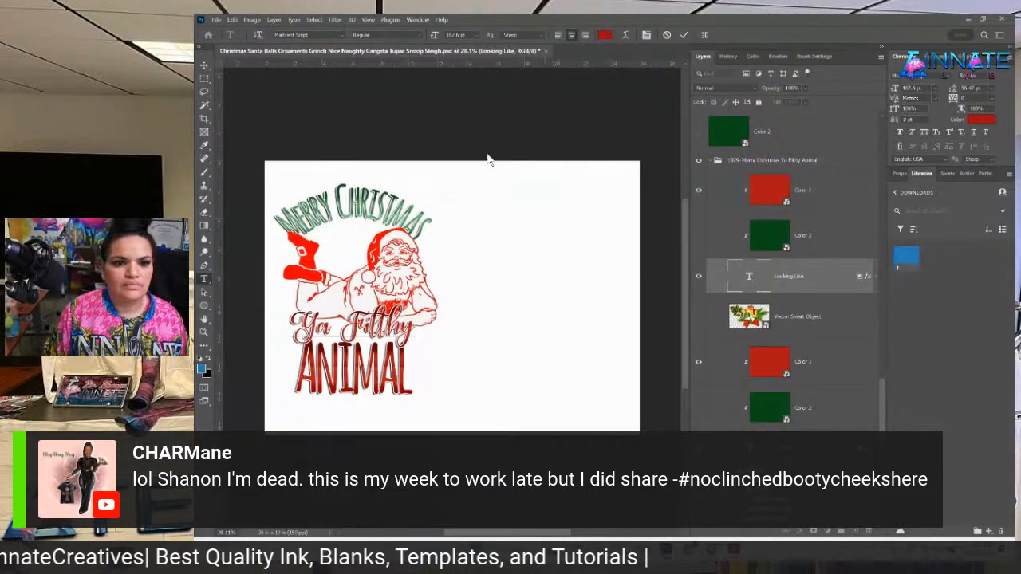
Enlarge the "Ya Filthy" text to about 114% and centre it over the "Animal" line.
{"action": "left_click", "coordinate": [204, 67]}
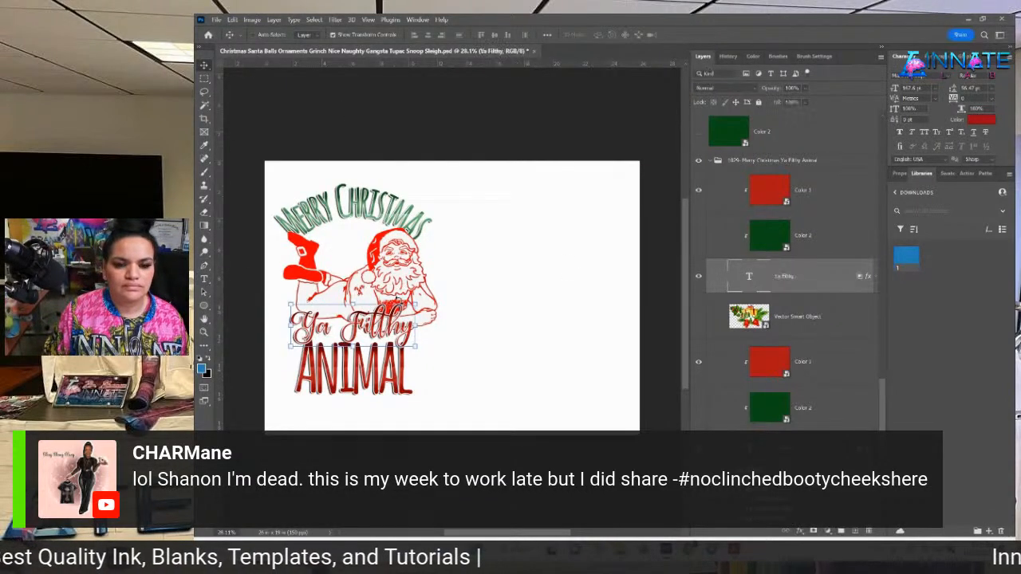
{"action": "left_click_drag", "start_coordinate": [353, 304], "coordinate": [380, 327]}
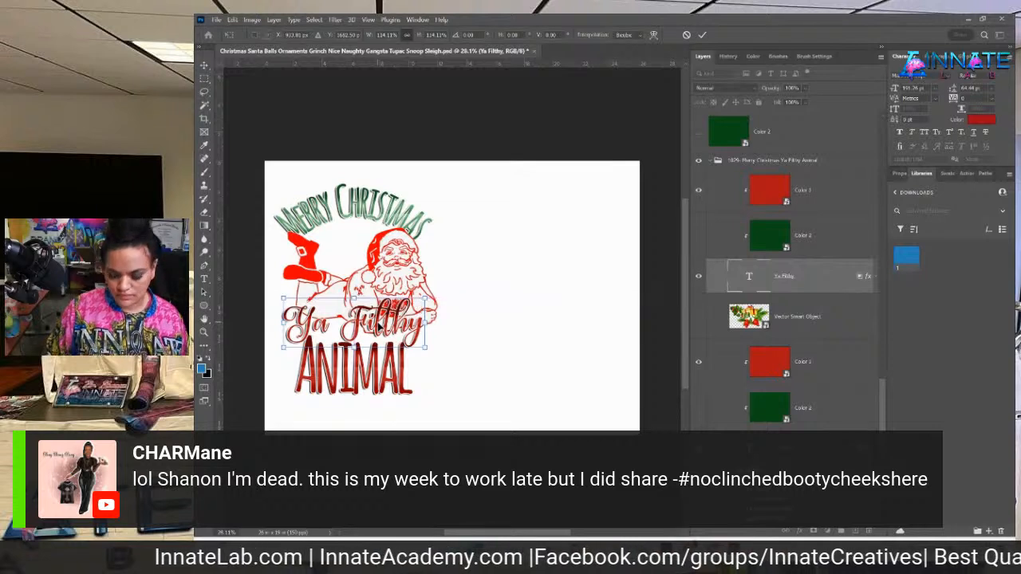
{"action": "key", "text": "Left"}
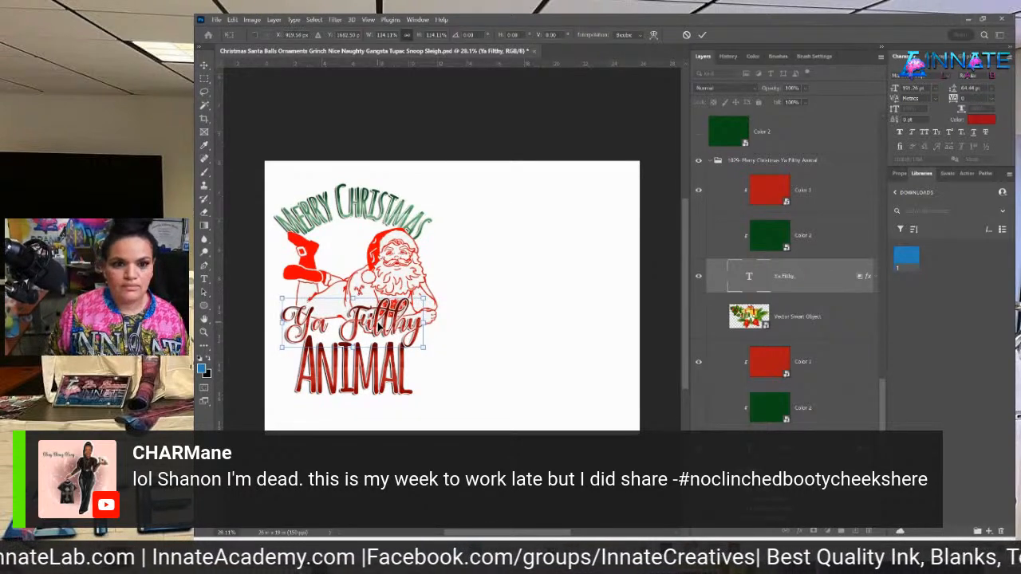
{"action": "key", "text": "Return"}
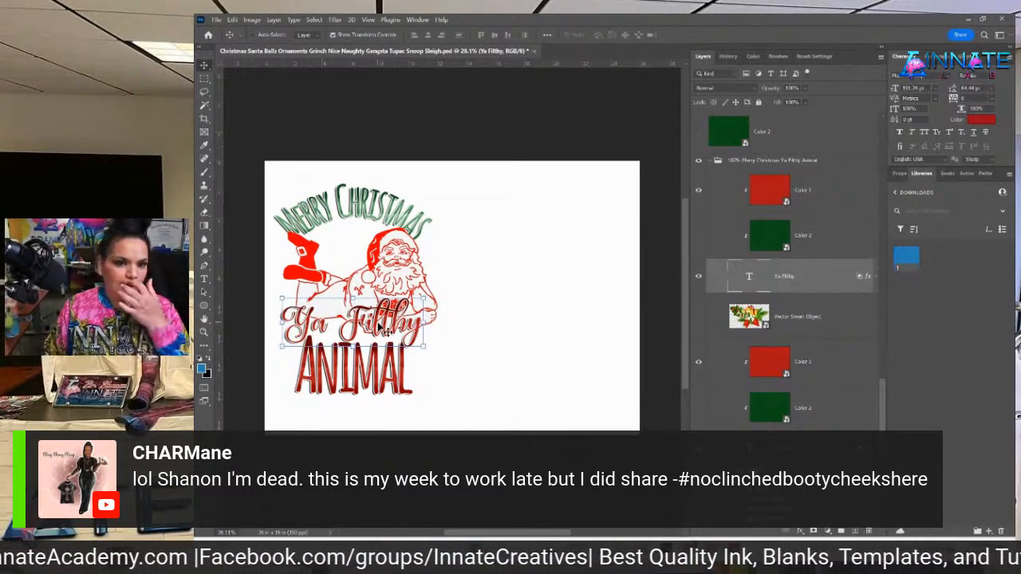
Switch the arched "Merry Christmas" text from green to red by showing its clipped Color 1 layer and hiding Color 2.
{"action": "right_click", "coordinate": [373, 210]}
{"action": "left_click", "coordinate": [391, 221]}
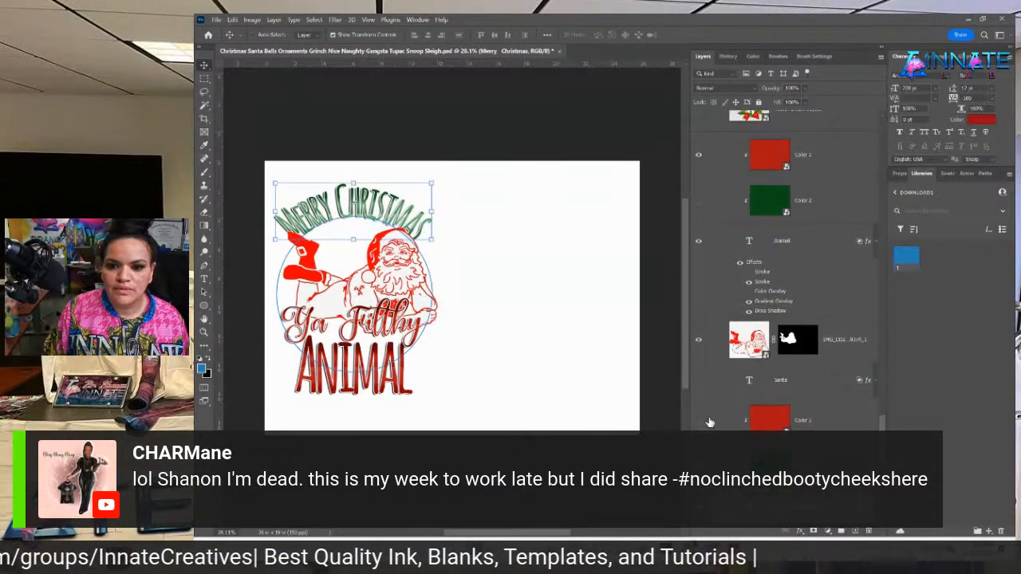
{"action": "left_click", "coordinate": [783, 427]}
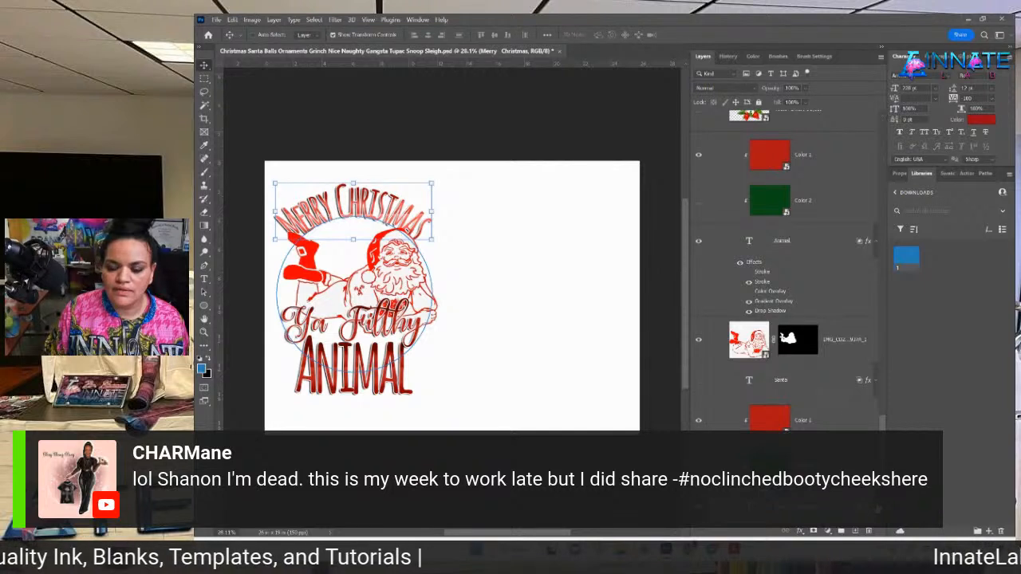
{"action": "scroll", "coordinate": [746, 370], "scroll_direction": "down", "scroll_amount": 3}
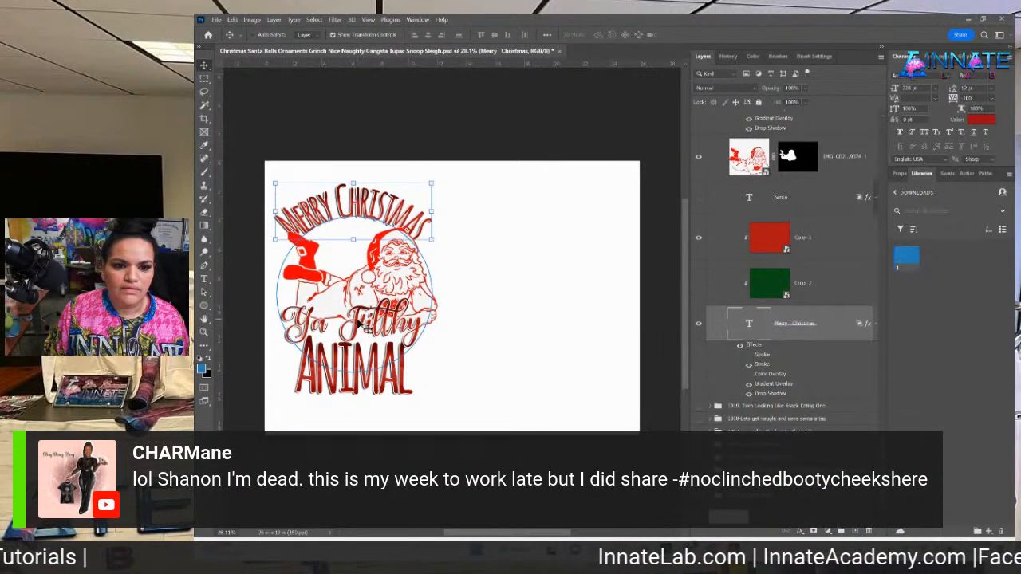
Turn the "Ya Filthy" text green by hiding its clipped Color 1 layer and showing Color 2.
{"action": "right_click", "coordinate": [372, 327]}
{"action": "left_click", "coordinate": [386, 343]}
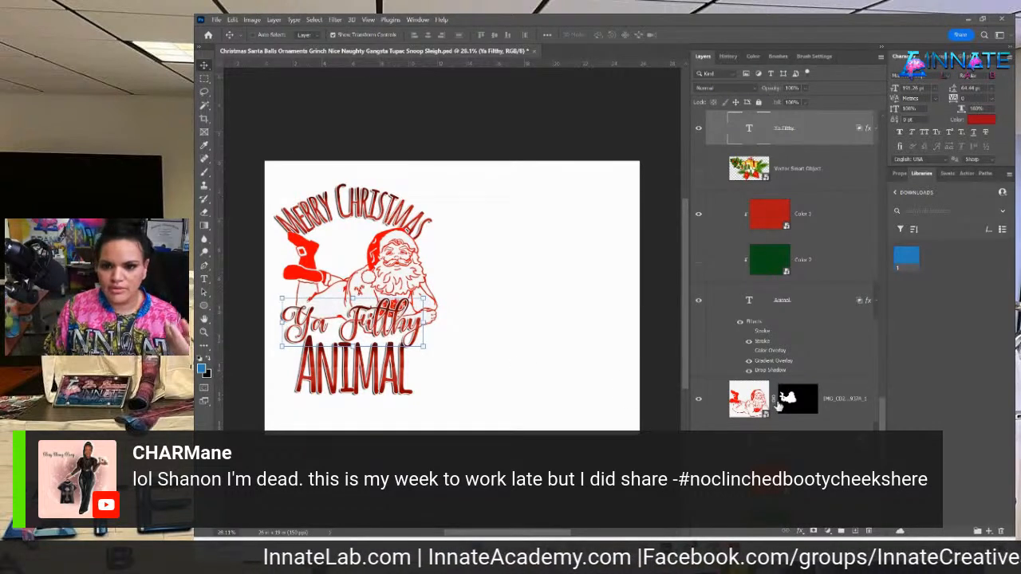
{"action": "scroll", "coordinate": [722, 303], "scroll_direction": "up", "scroll_amount": 3}
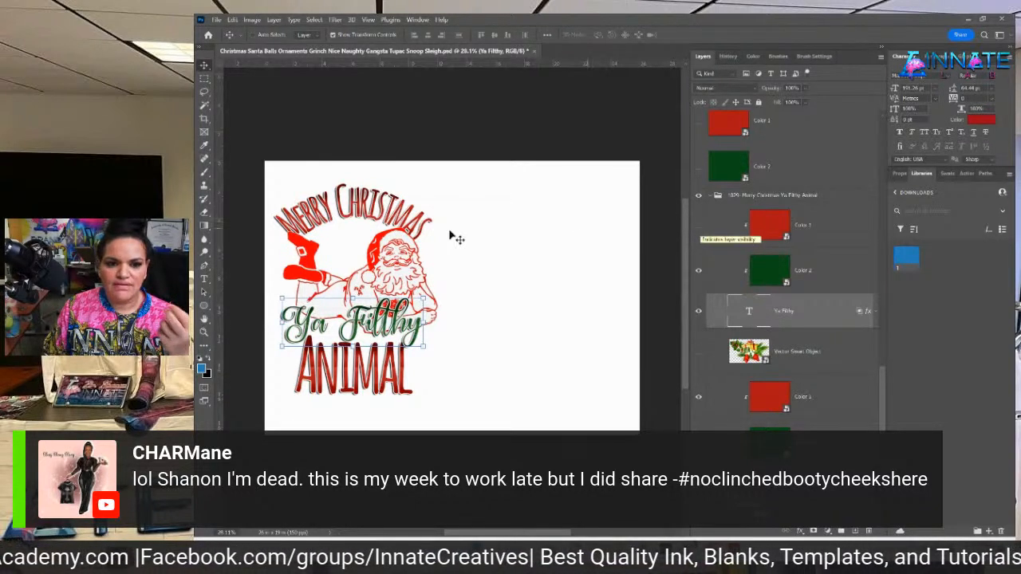
Scale the "Animal" text down to about 85% and place it centred just beneath "Ya Filthy".
{"action": "right_click", "coordinate": [383, 372]}
{"action": "left_click", "coordinate": [391, 393]}
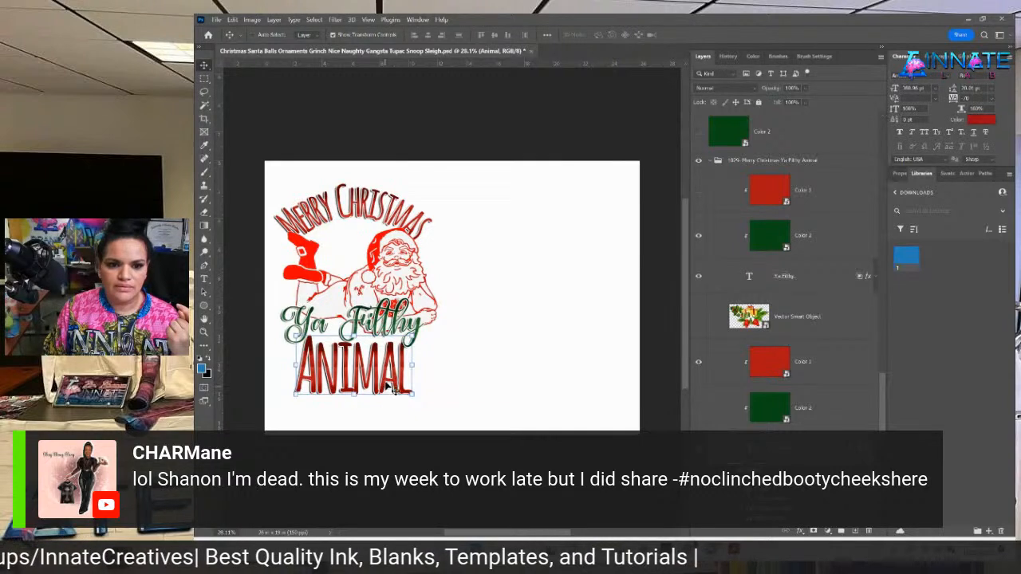
{"action": "left_click", "coordinate": [359, 395]}
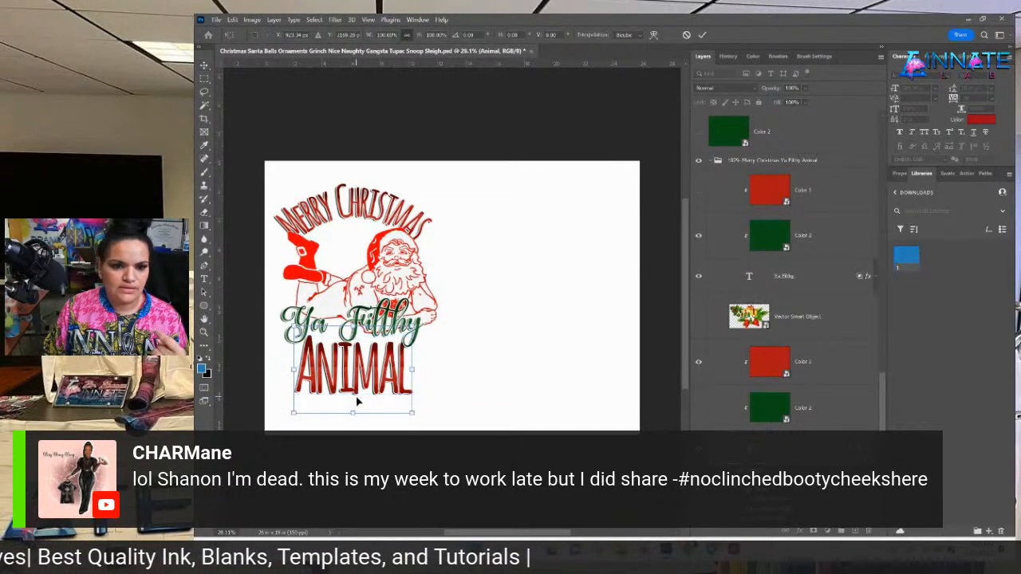
{"action": "left_click_drag", "start_coordinate": [354, 414], "coordinate": [353, 401]}
{"action": "left_click_drag", "start_coordinate": [362, 379], "coordinate": [363, 383]}
{"action": "key", "text": "Return"}
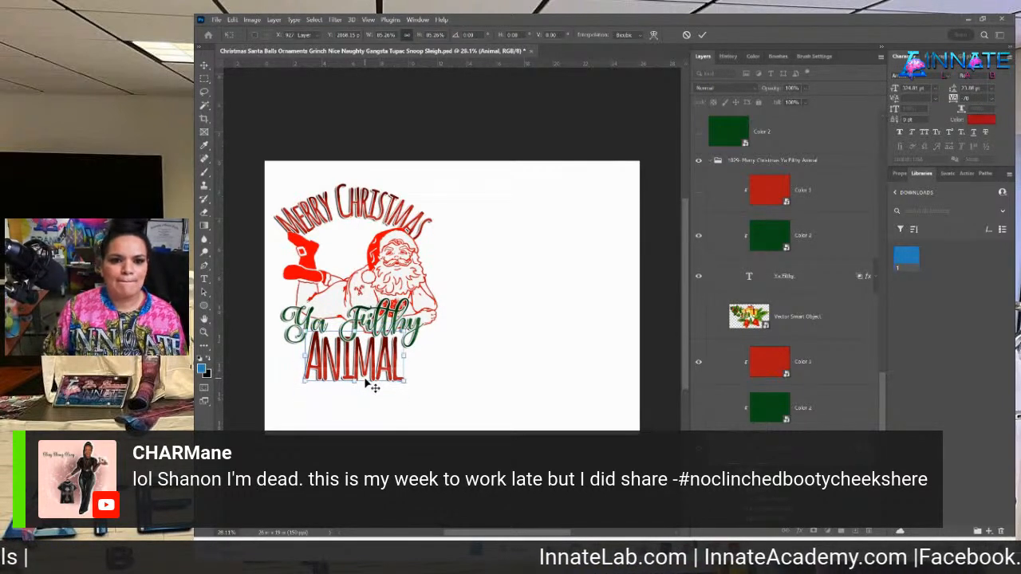
Select the masked Santa image layer and paste the copied text layer style onto it.
{"action": "right_click", "coordinate": [379, 247]}
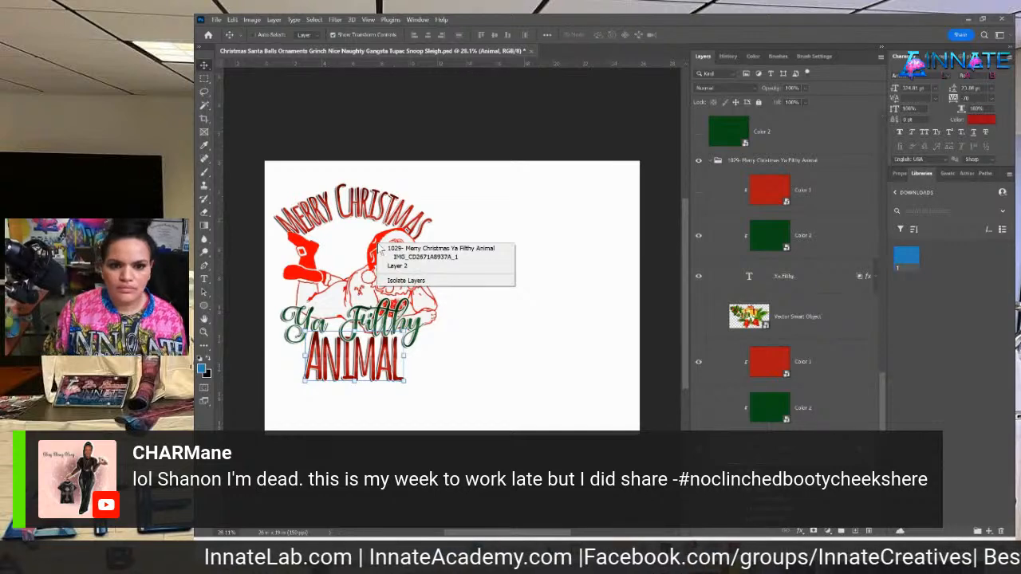
{"action": "left_click", "coordinate": [376, 243]}
{"action": "key", "text": "ctrl+plus"}
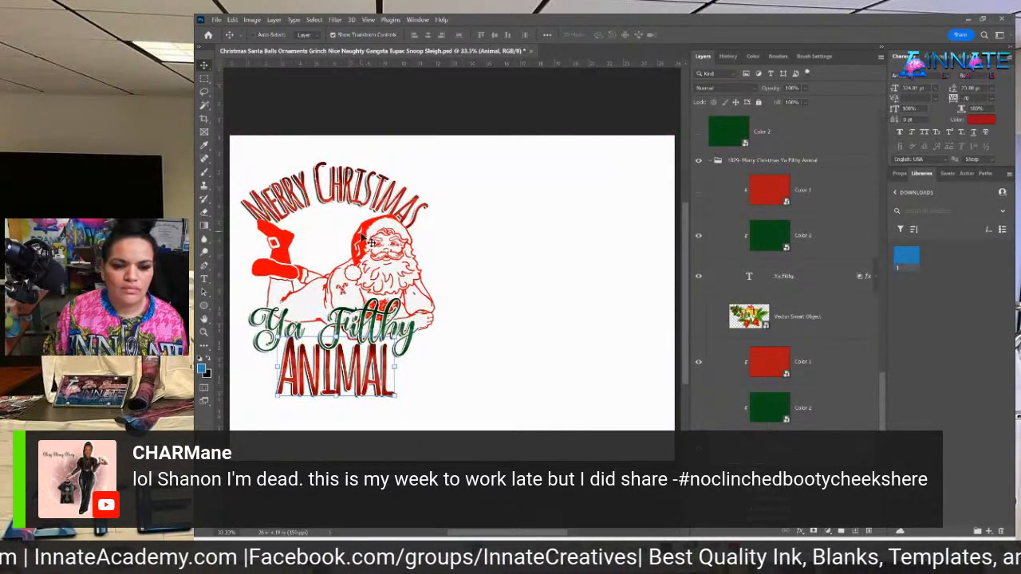
{"action": "right_click", "coordinate": [364, 239]}
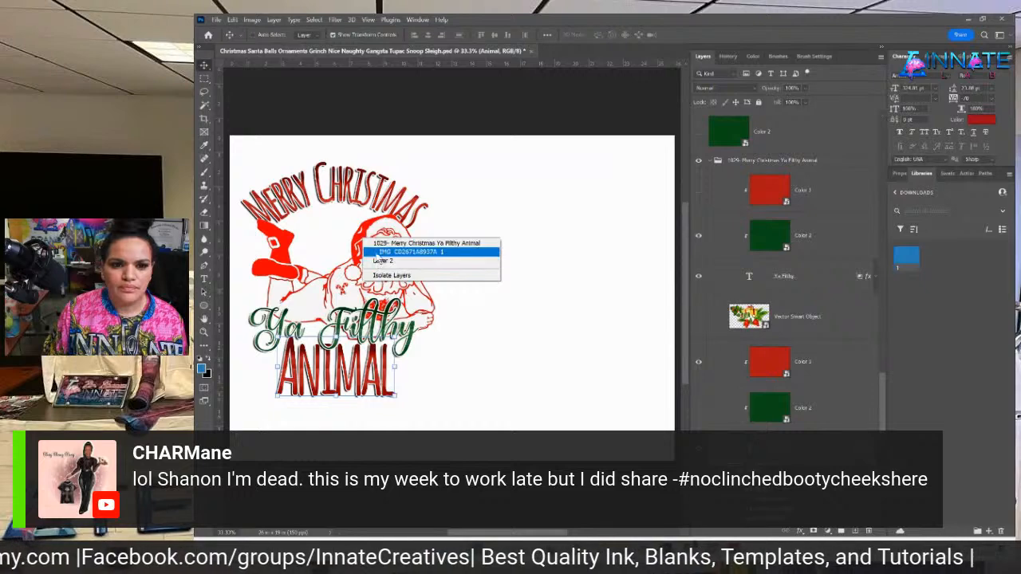
{"action": "left_click", "coordinate": [379, 252]}
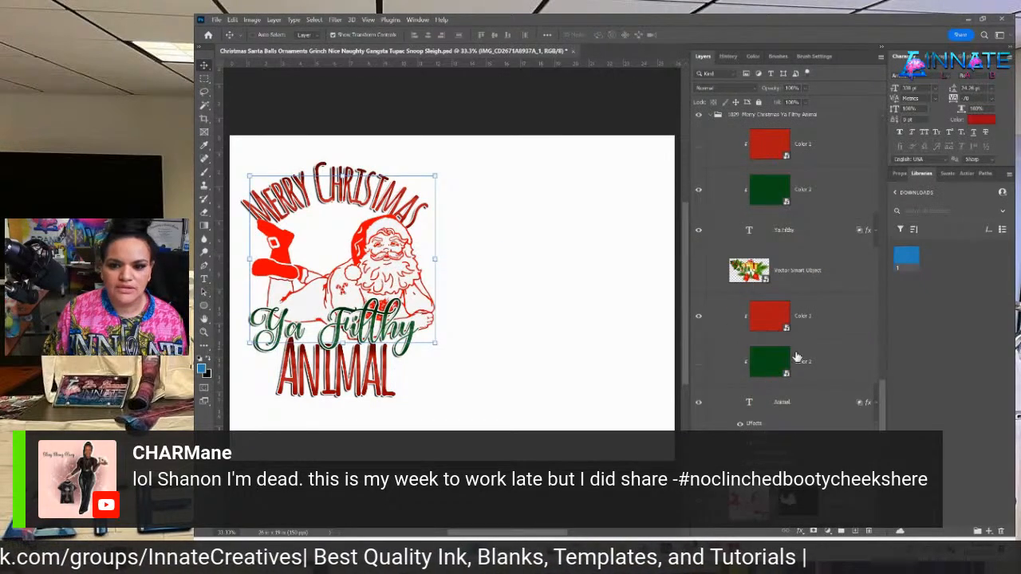
{"action": "scroll", "coordinate": [792, 364], "scroll_direction": "down", "scroll_amount": 1}
{"action": "right_click", "coordinate": [849, 327]}
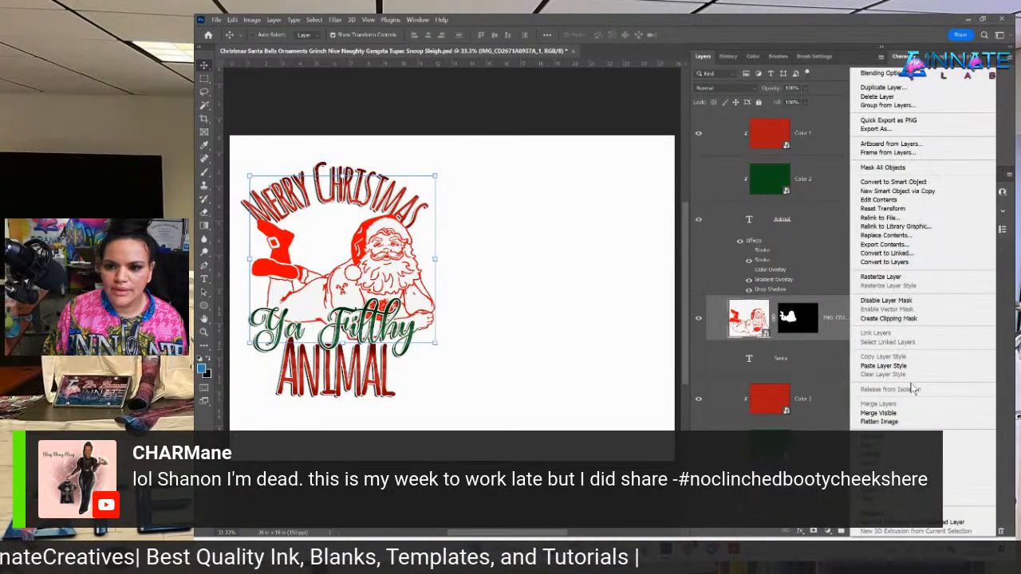
{"action": "left_click", "coordinate": [901, 366]}
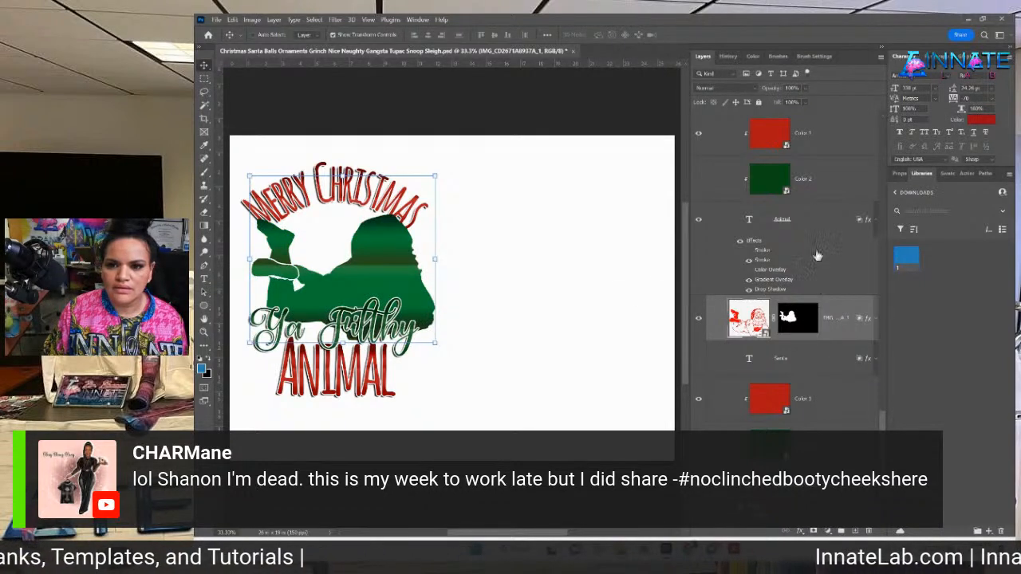
Duplicate the "Animal" text's Color 1 and Color 2 layers above the Santa image and clip them to it.
{"action": "left_click", "coordinate": [807, 141], "text": "shift"}
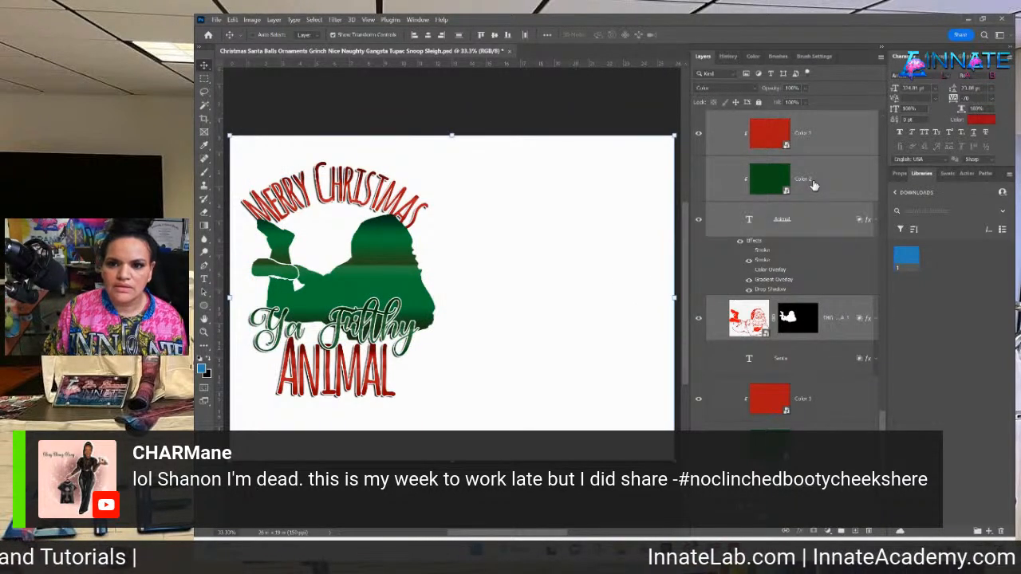
{"action": "left_click", "coordinate": [814, 185]}
{"action": "left_click", "coordinate": [817, 146], "text": "shift"}
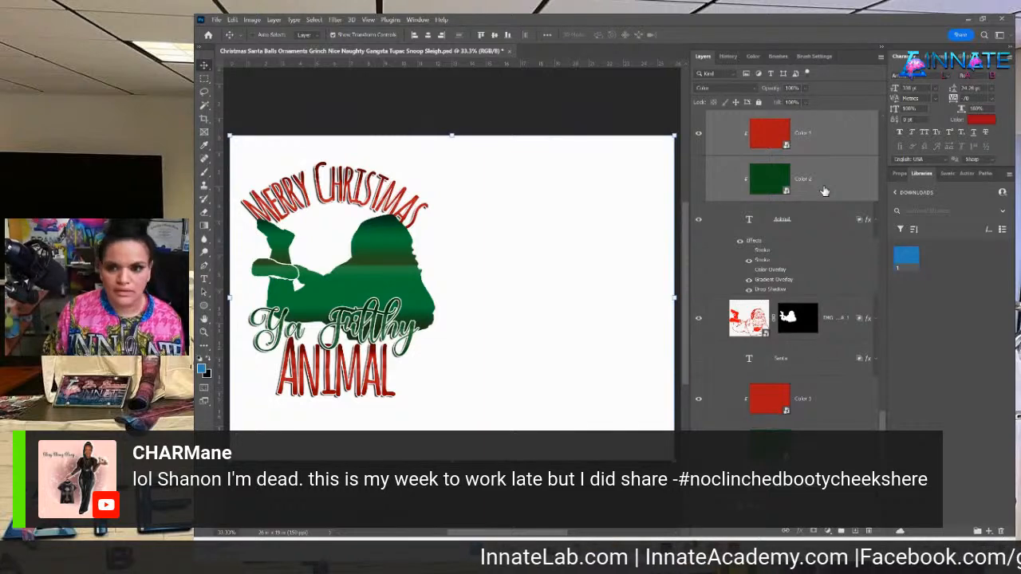
{"action": "left_click_drag", "start_coordinate": [824, 191], "coordinate": [820, 319]}
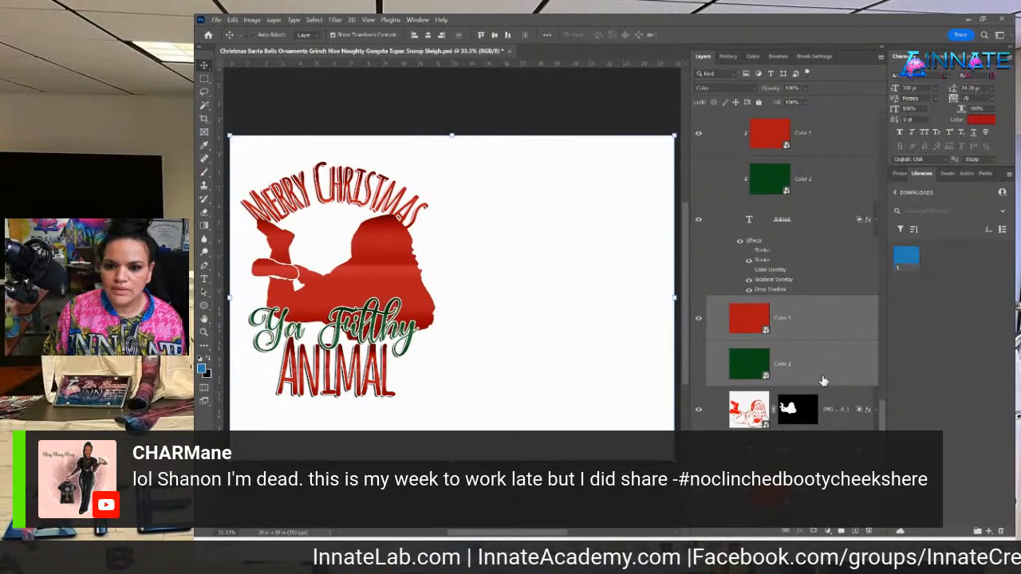
{"action": "right_click", "coordinate": [817, 352]}
{"action": "left_click", "coordinate": [880, 316]}
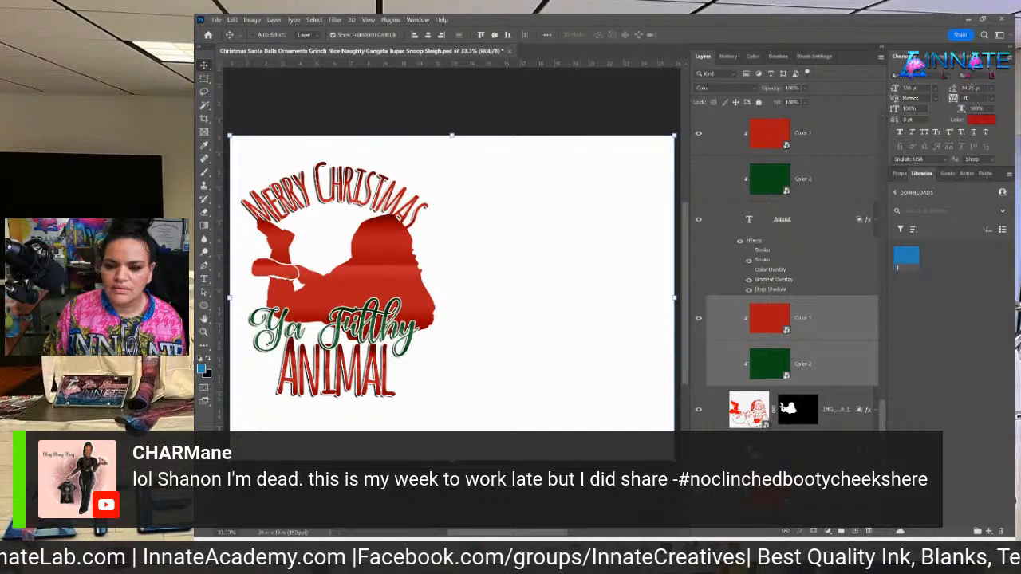
Set the blend mode of the Santa image layer's Gradient Overlay to Hue.
{"action": "left_click", "coordinate": [830, 451]}
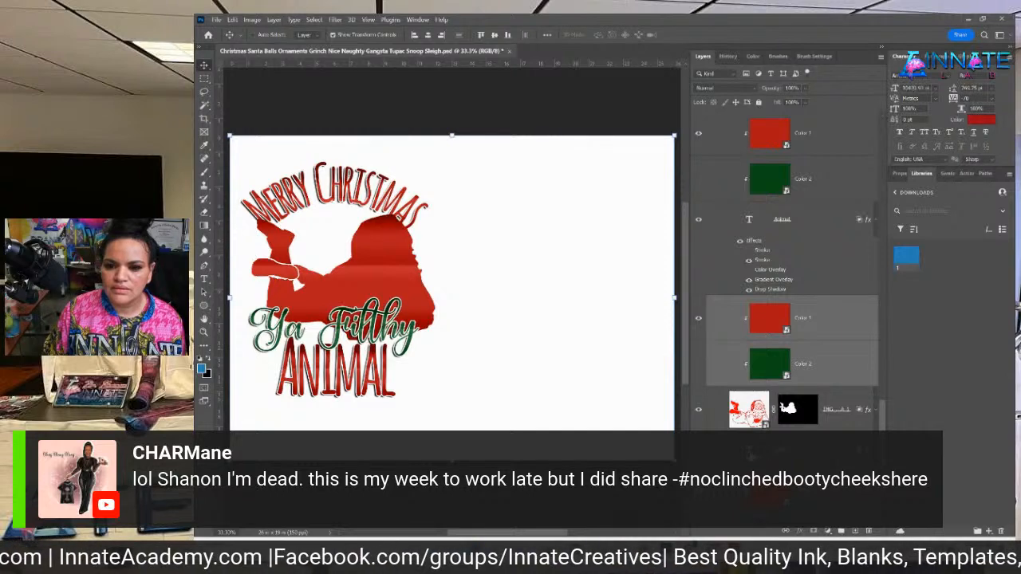
{"action": "left_click", "coordinate": [869, 411]}
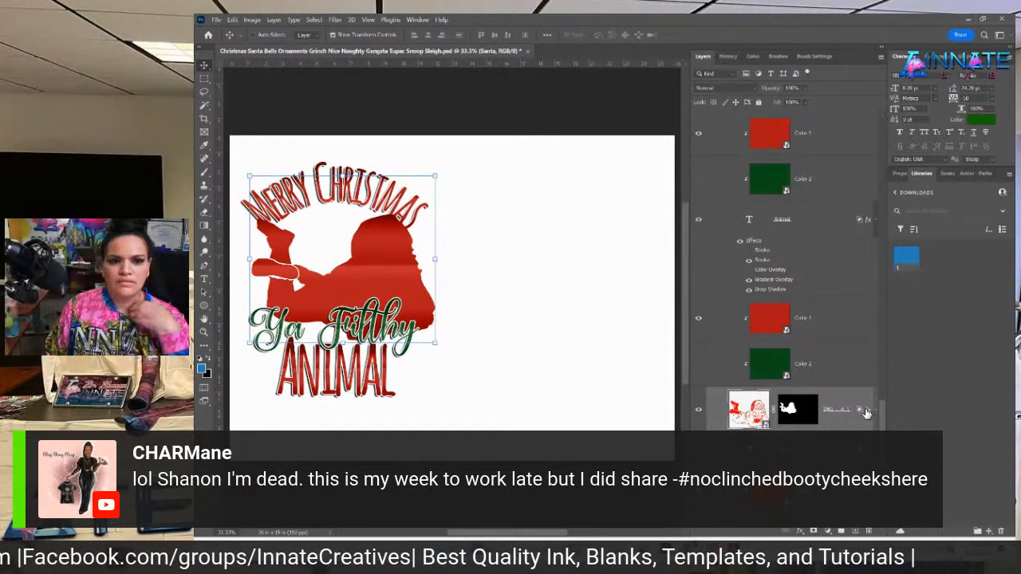
{"action": "key", "text": "h"}
{"action": "double_click", "coordinate": [860, 411]}
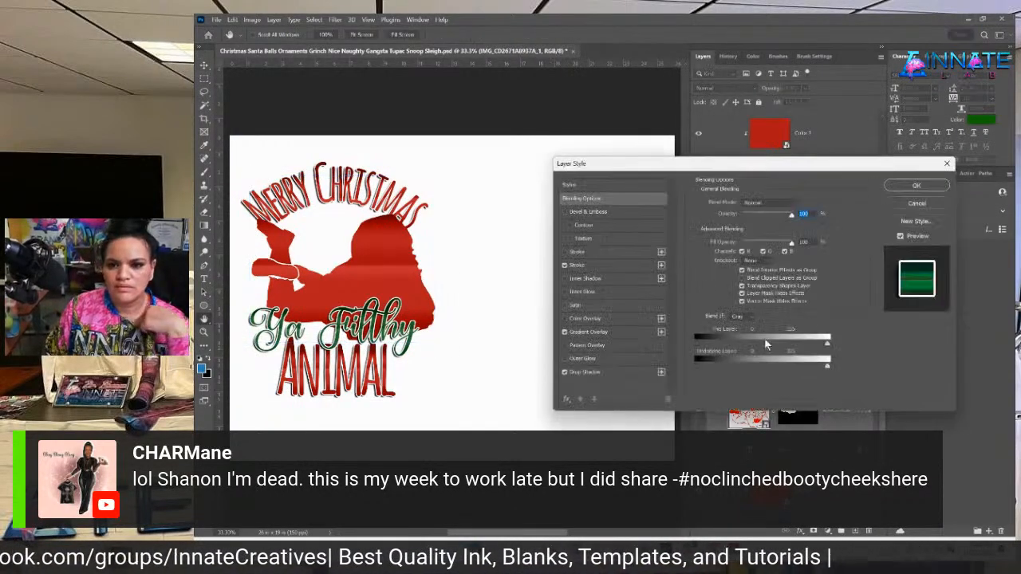
{"action": "left_click", "coordinate": [583, 333]}
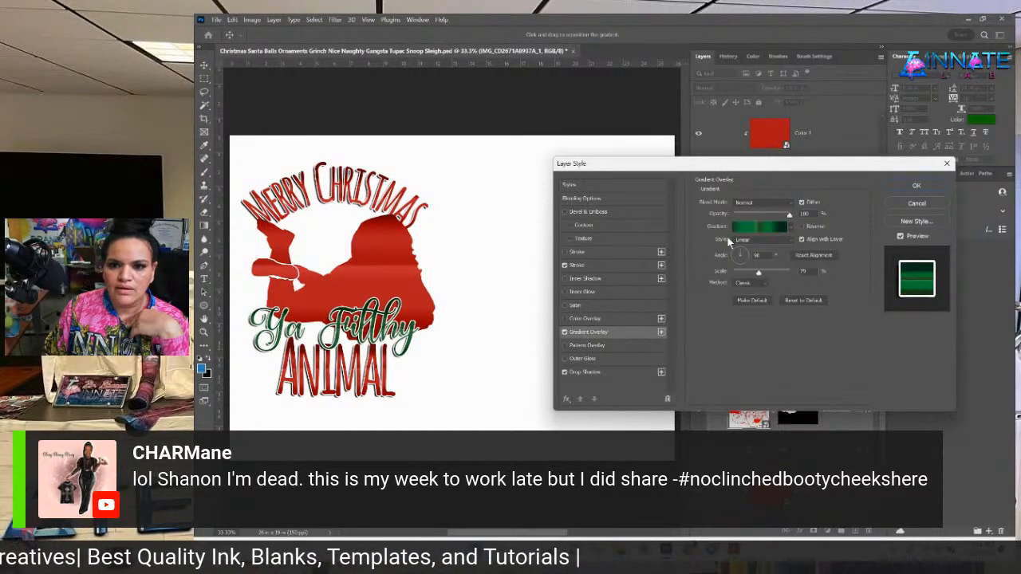
{"action": "left_click", "coordinate": [750, 205]}
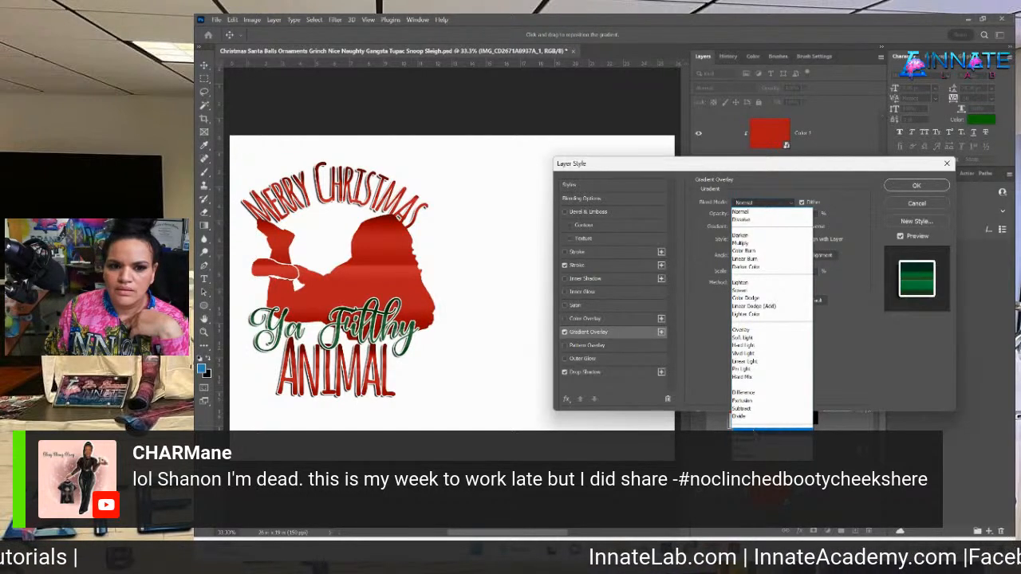
{"action": "left_click", "coordinate": [754, 431]}
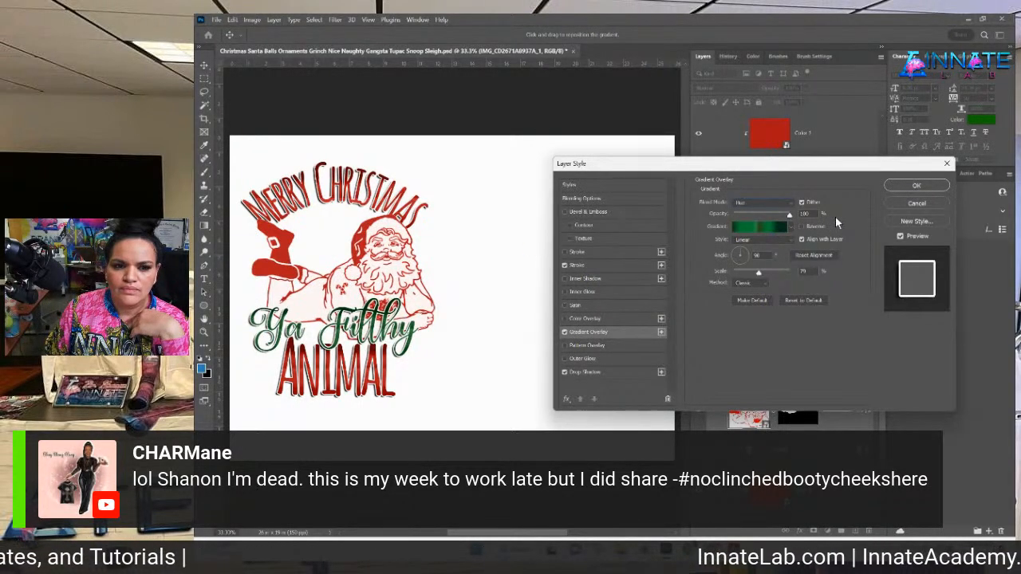
{"action": "left_click", "coordinate": [915, 186]}
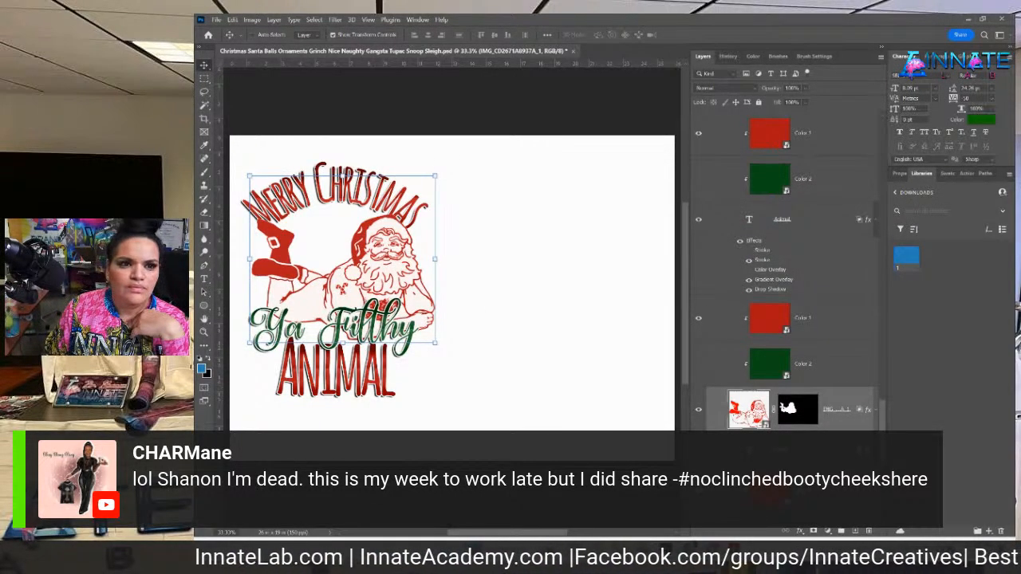
Select the white areas in and around the Santa image using a non-contiguous Magic Wand, and save the document.
{"action": "left_click", "coordinate": [204, 107]}
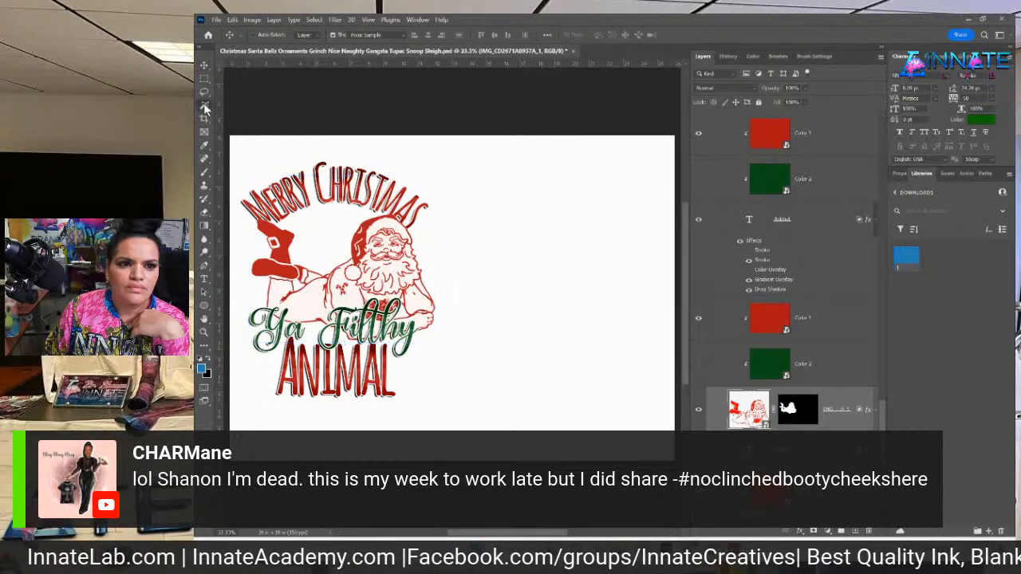
{"action": "left_click", "coordinate": [307, 294]}
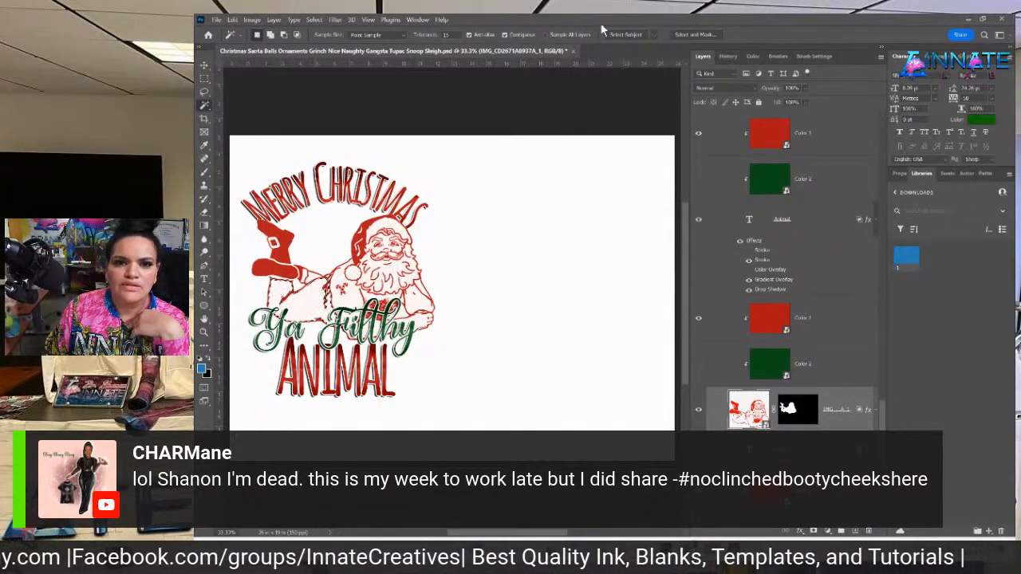
{"action": "left_click", "coordinate": [505, 34]}
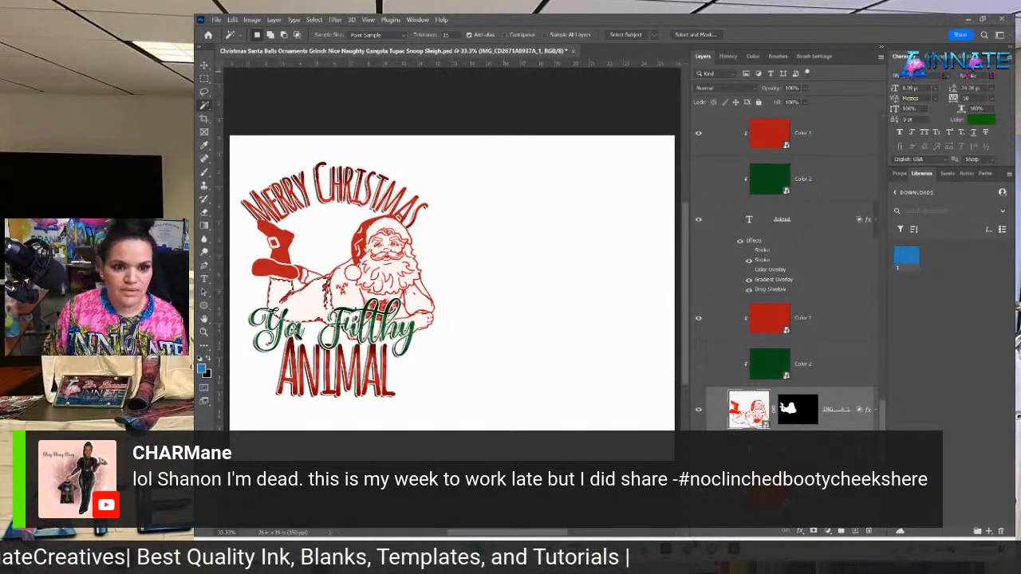
{"action": "key", "text": "ctrl+s"}
{"action": "left_click", "coordinate": [334, 221]}
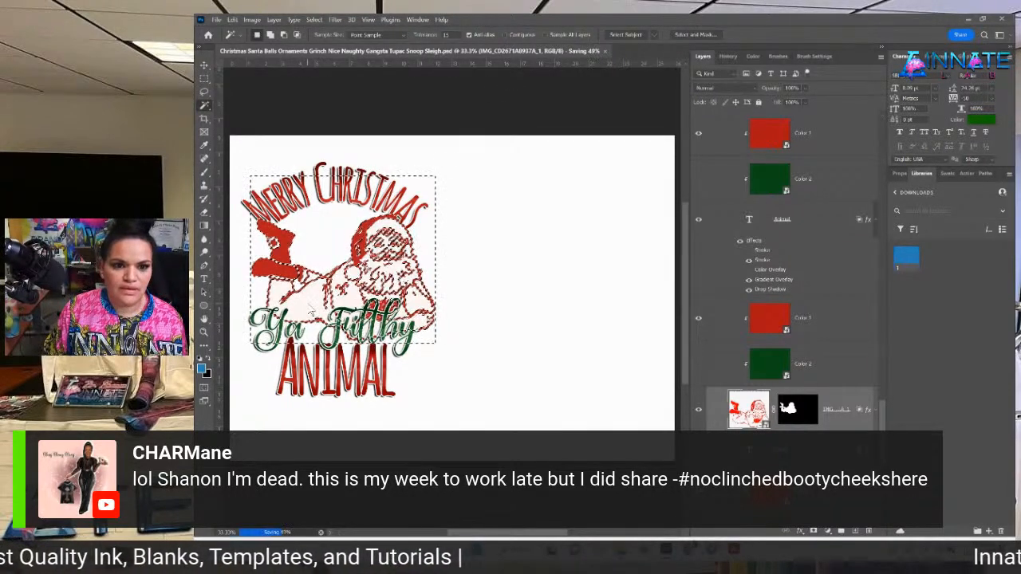
{"action": "left_click", "coordinate": [486, 217]}
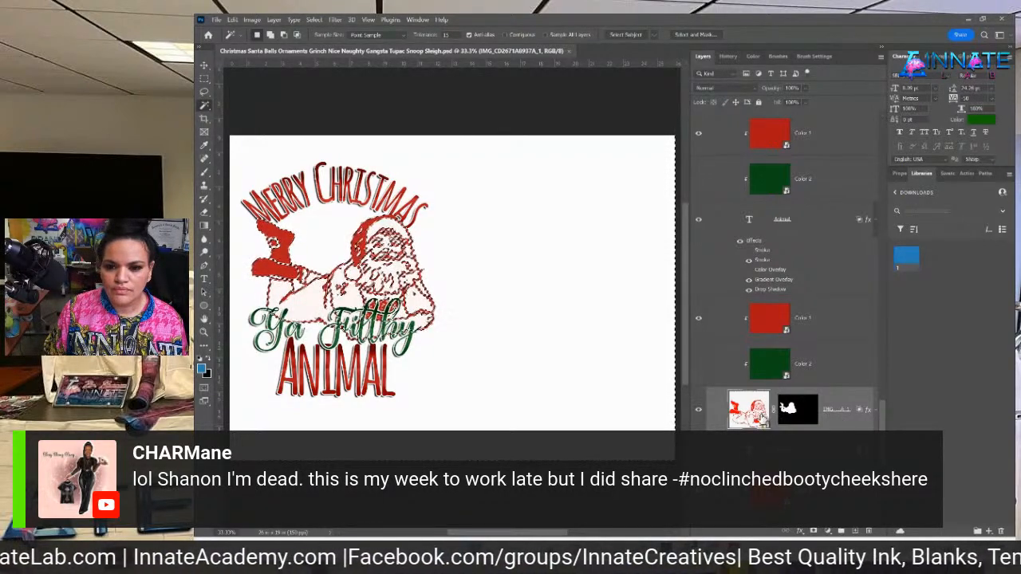
Add a new layer clipped to the Santa image, fill the selected areas with white using the Paint Bucket, and deselect.
{"action": "left_click", "coordinate": [855, 532]}
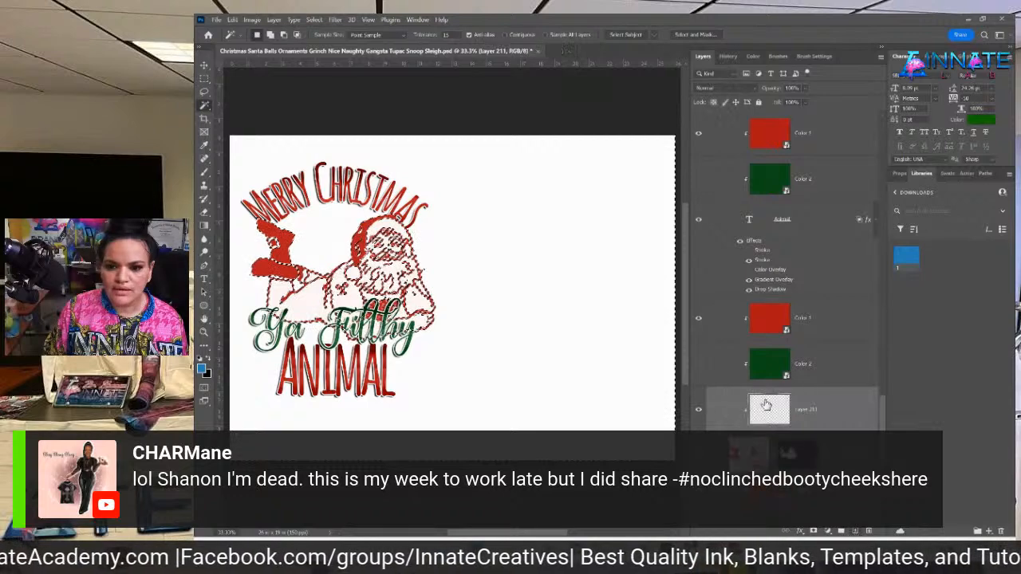
{"action": "left_click", "coordinate": [204, 226]}
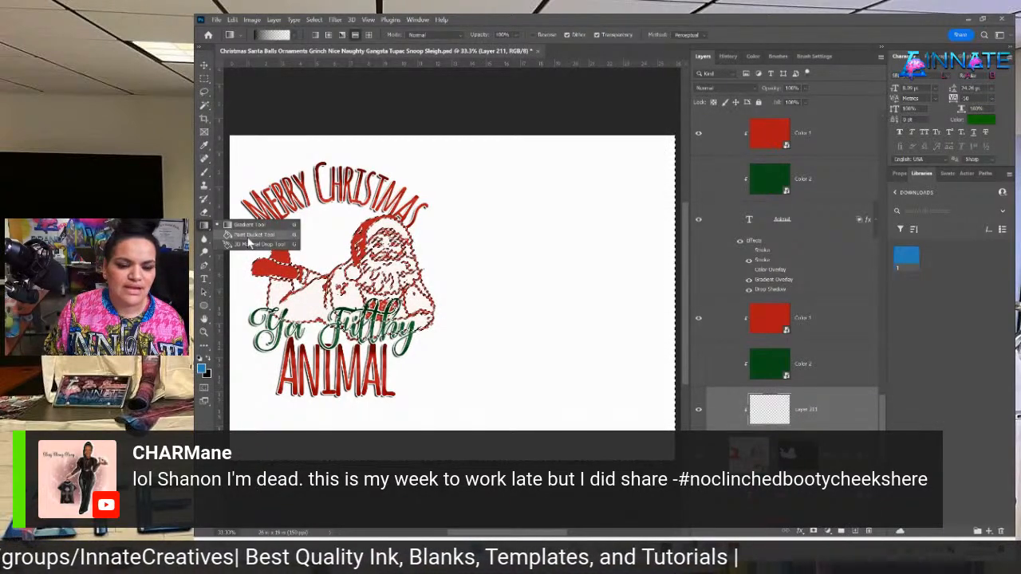
{"action": "left_click", "coordinate": [249, 236]}
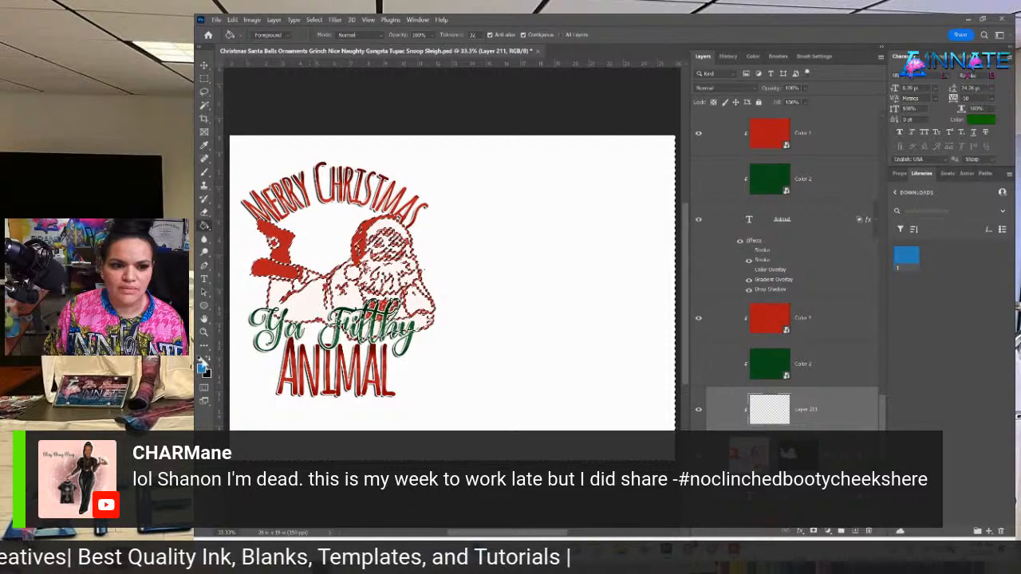
{"action": "left_click", "coordinate": [201, 359]}
{"action": "left_click", "coordinate": [209, 359]}
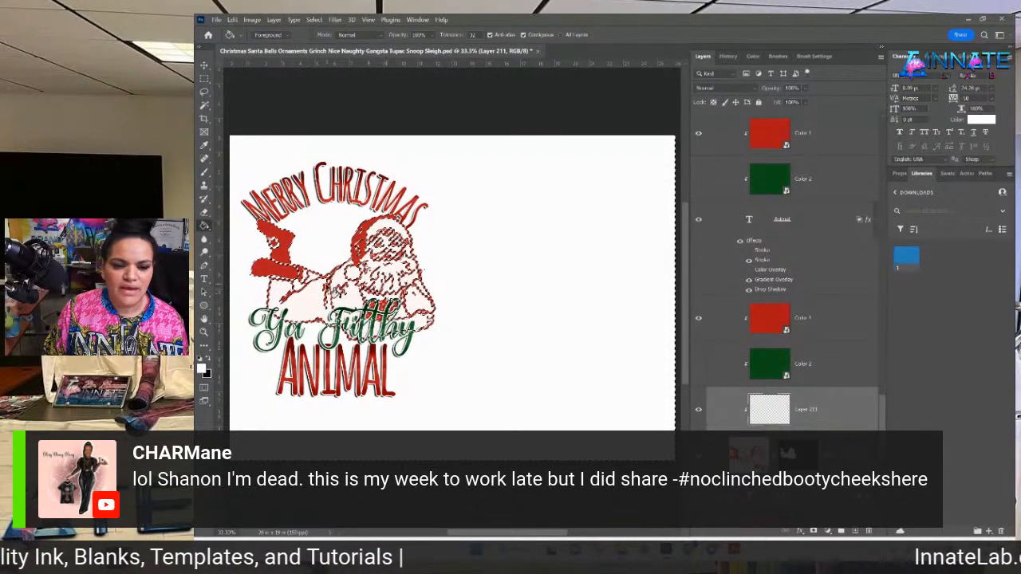
{"action": "left_click", "coordinate": [306, 311]}
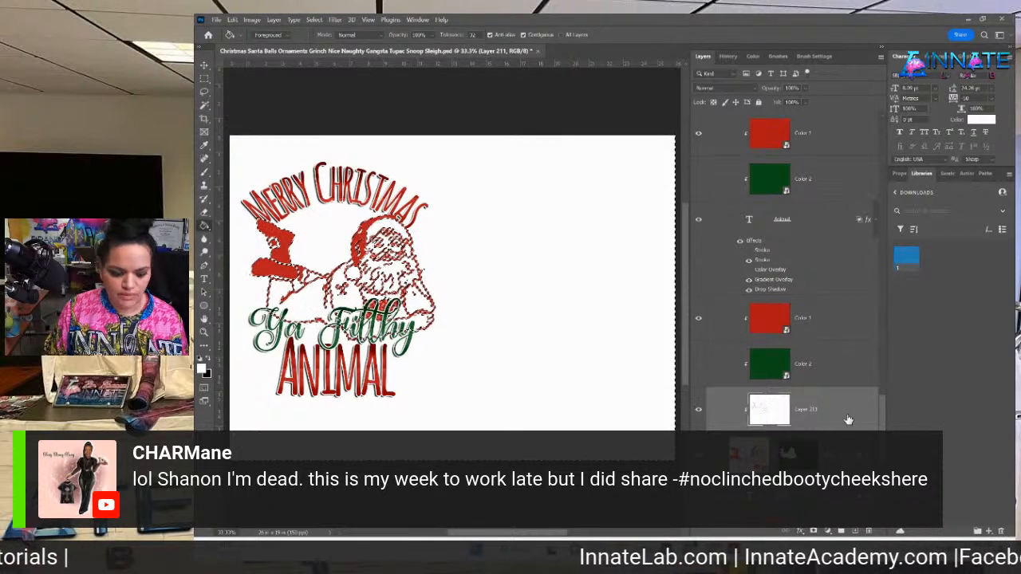
{"action": "key", "text": "ctrl+d"}
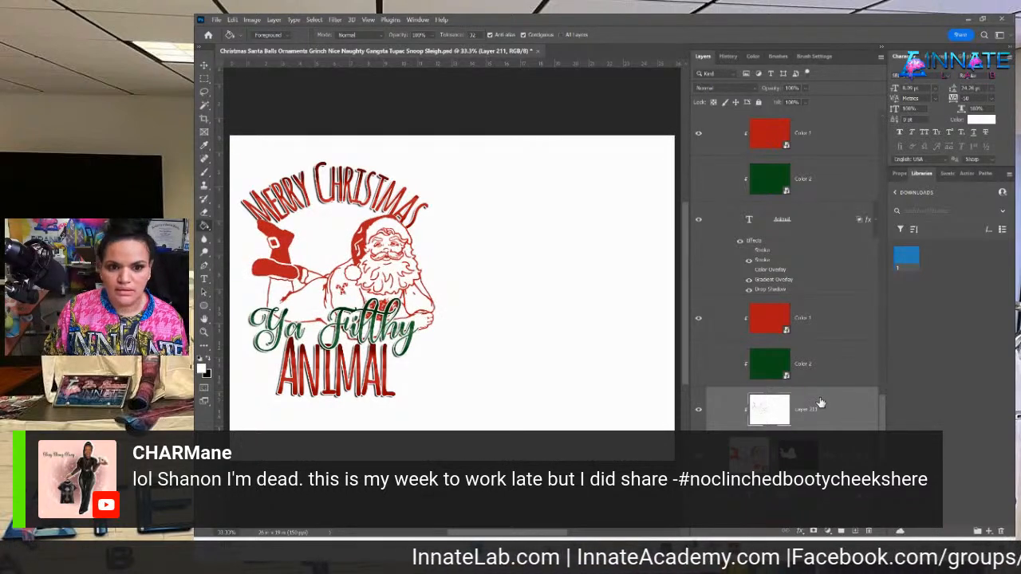
Copy the Santa image's layer mask onto the white-filled layer, apply the mask, and toggle the layer's visibility to compare.
{"action": "scroll", "coordinate": [825, 391], "scroll_direction": "down", "scroll_amount": 2}
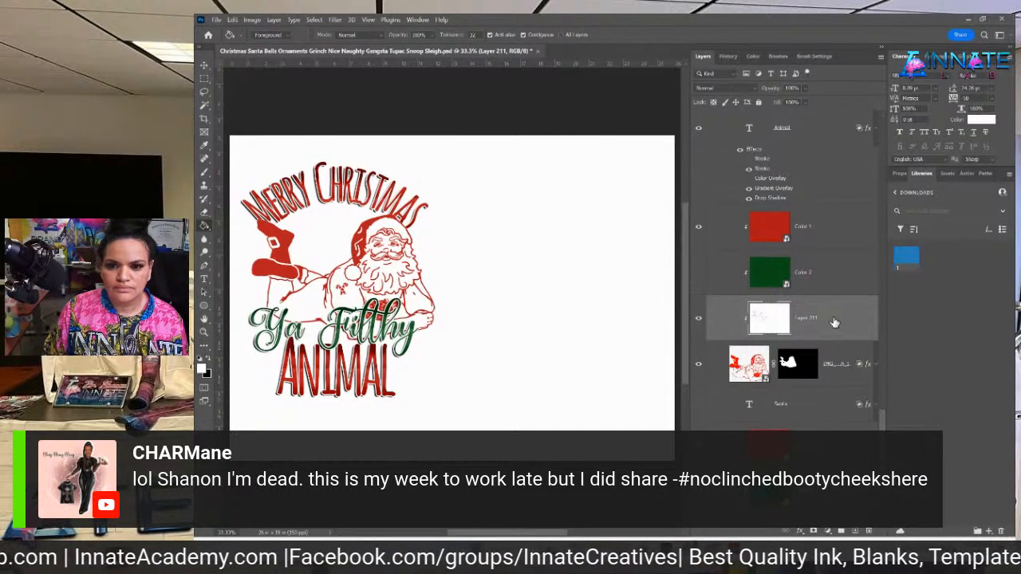
{"action": "left_click_drag", "start_coordinate": [803, 380], "coordinate": [822, 321]}
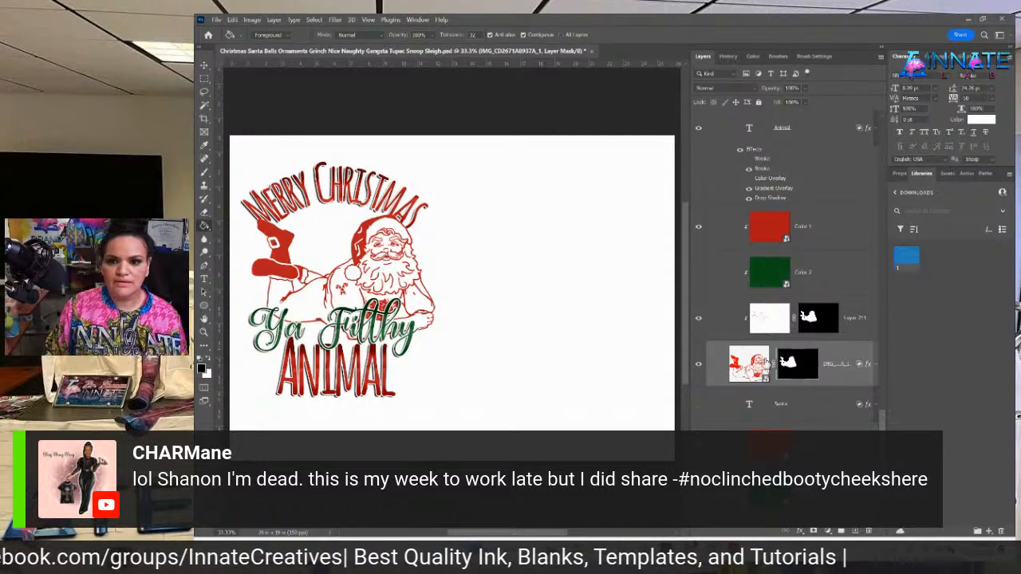
{"action": "right_click", "coordinate": [822, 322]}
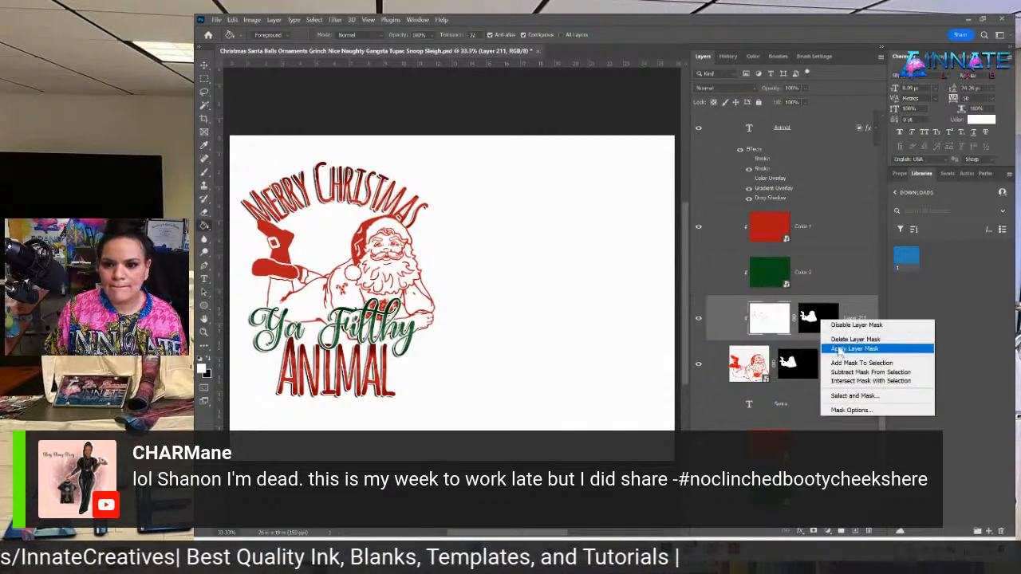
{"action": "left_click", "coordinate": [838, 353]}
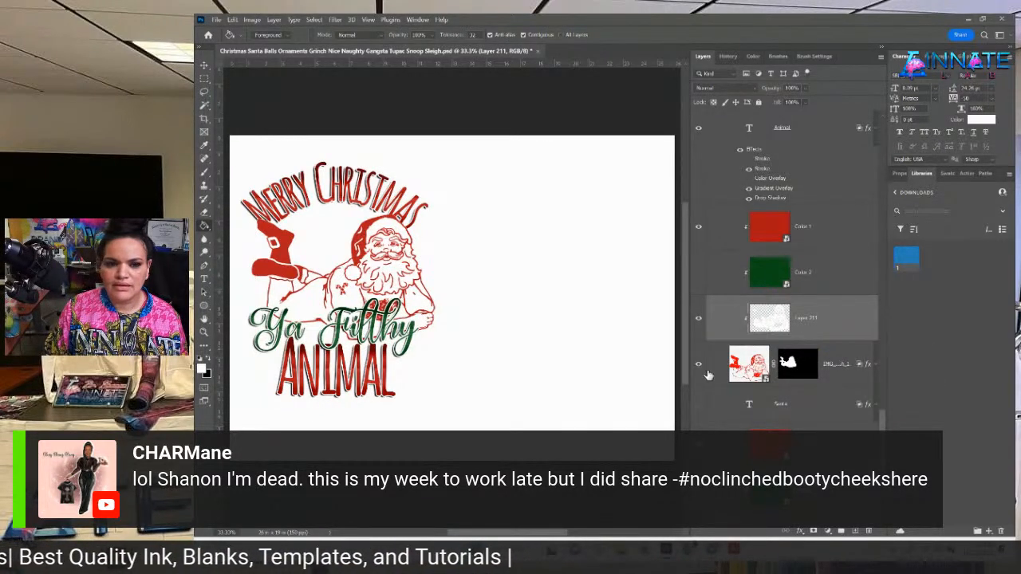
{"action": "left_click", "coordinate": [700, 320]}
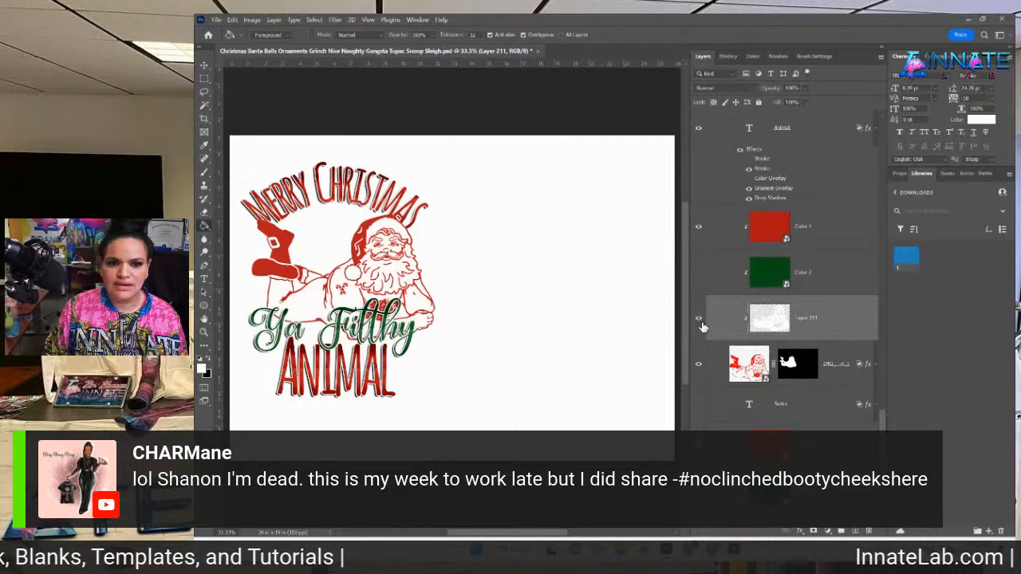
{"action": "left_click", "coordinate": [701, 320]}
{"action": "left_click", "coordinate": [701, 320]}
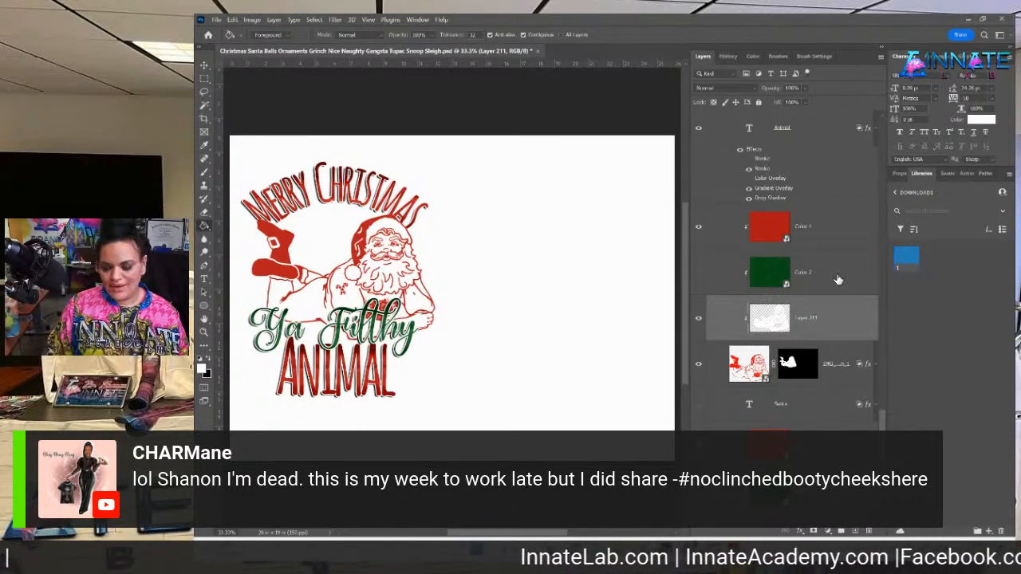
Switch to the order summary PDF in Acrobat, review the item details and the customized area preview, and close it.
{"action": "key", "text": "ctrl+minus"}
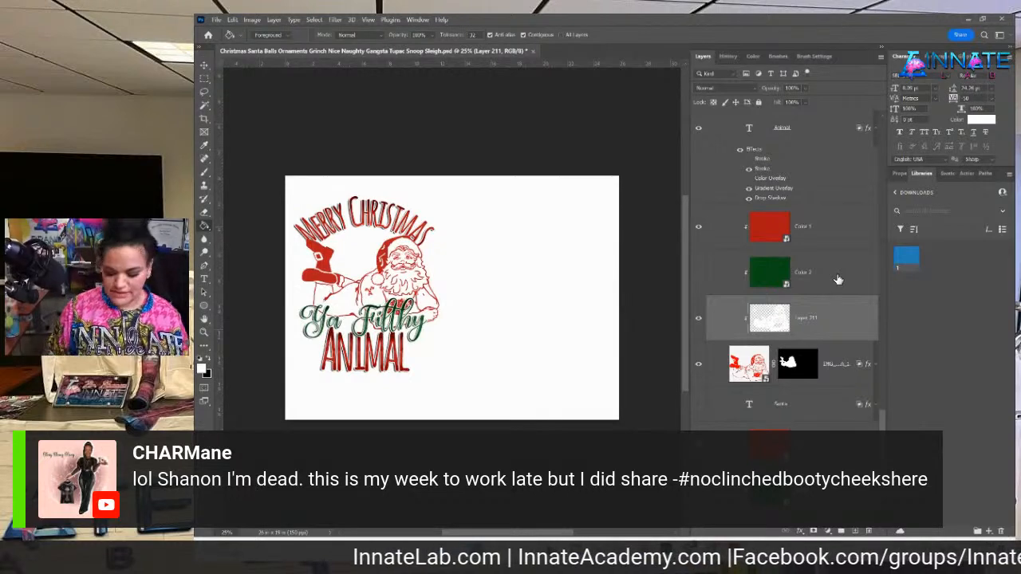
{"action": "key", "text": "ctrl+0"}
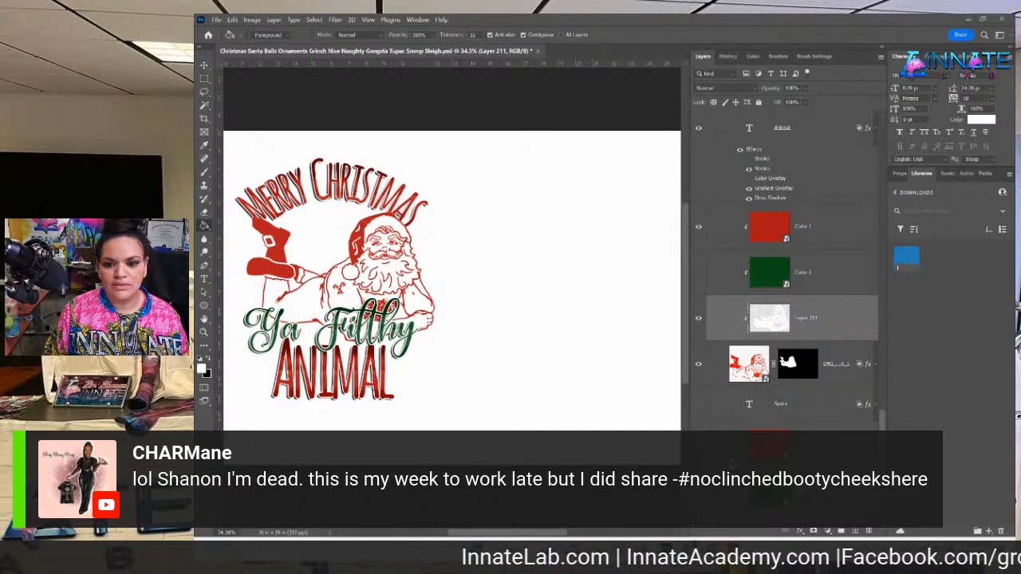
{"action": "mouse_move", "coordinate": [689, 550]}
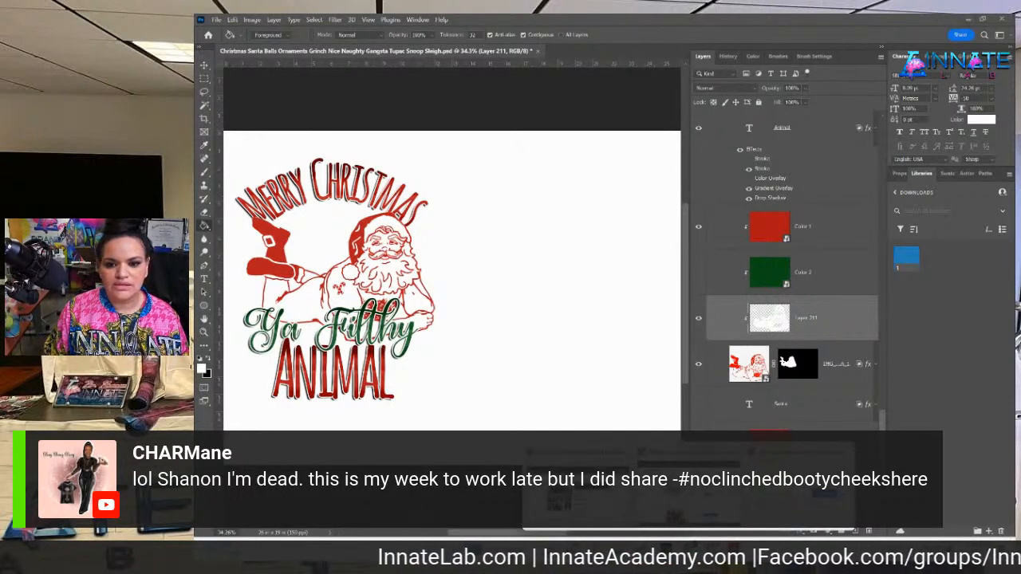
{"action": "left_click", "coordinate": [734, 550]}
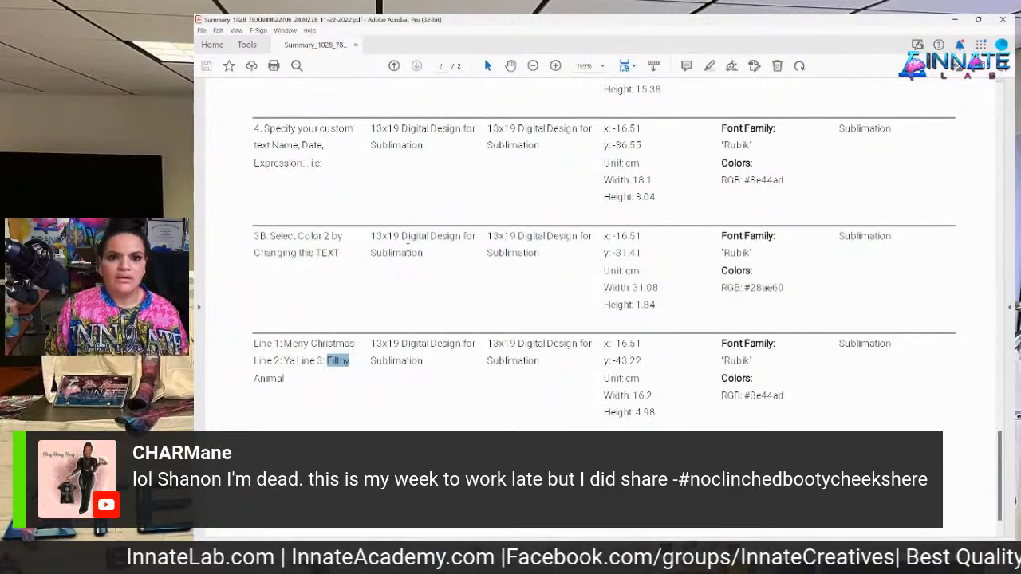
{"action": "scroll", "coordinate": [408, 248], "scroll_direction": "up", "scroll_amount": 10}
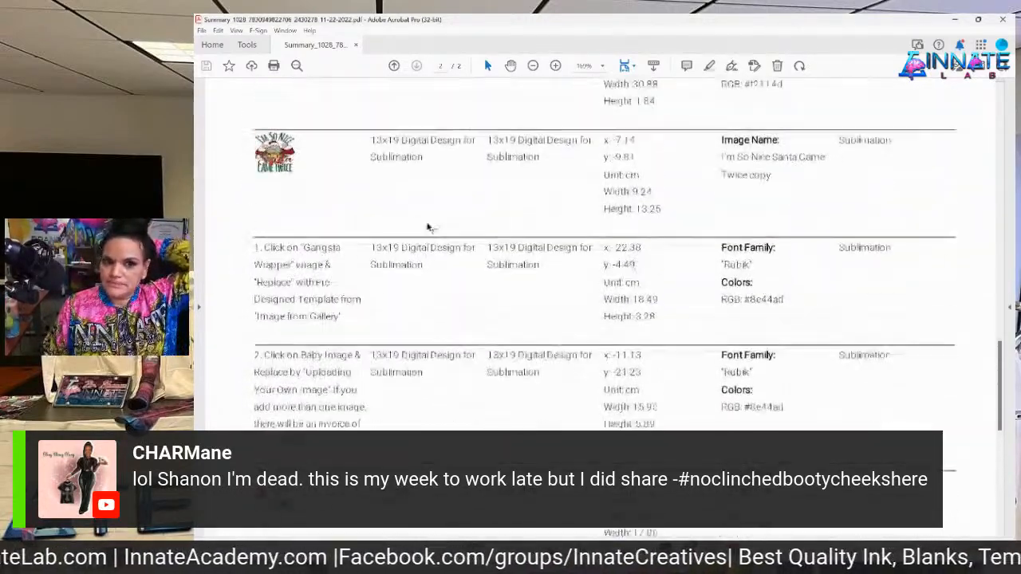
{"action": "scroll", "coordinate": [428, 228], "scroll_direction": "up", "scroll_amount": 3}
{"action": "scroll", "coordinate": [428, 228], "scroll_direction": "up", "scroll_amount": 5}
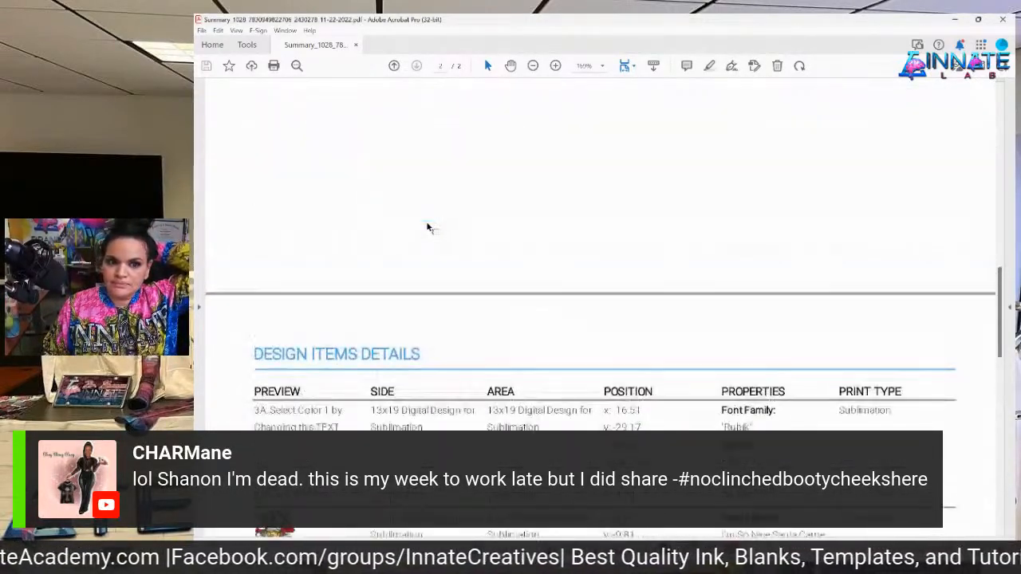
{"action": "scroll", "coordinate": [428, 228], "scroll_direction": "up", "scroll_amount": 10}
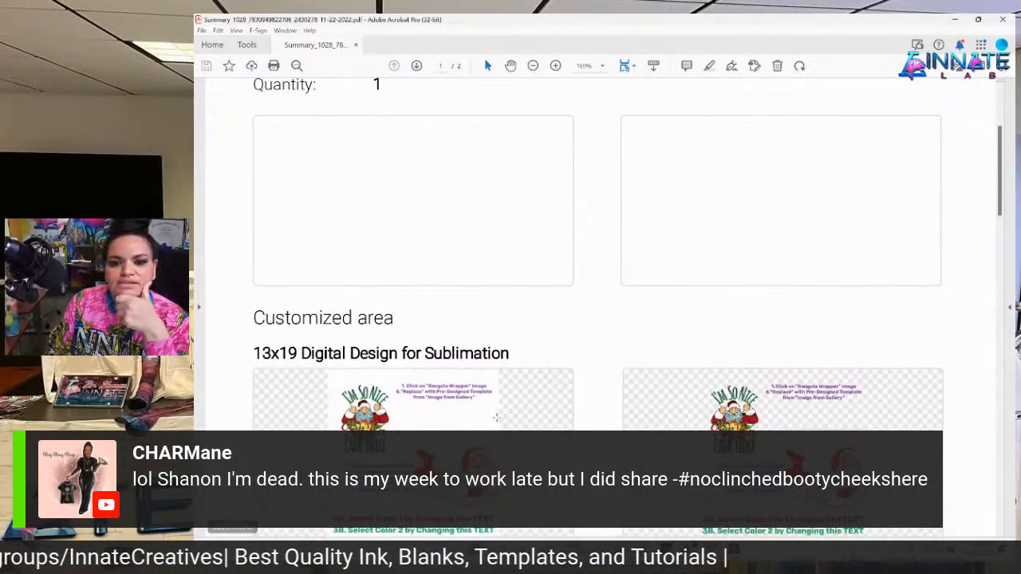
{"action": "scroll", "coordinate": [292, 266], "scroll_direction": "down", "scroll_amount": 1}
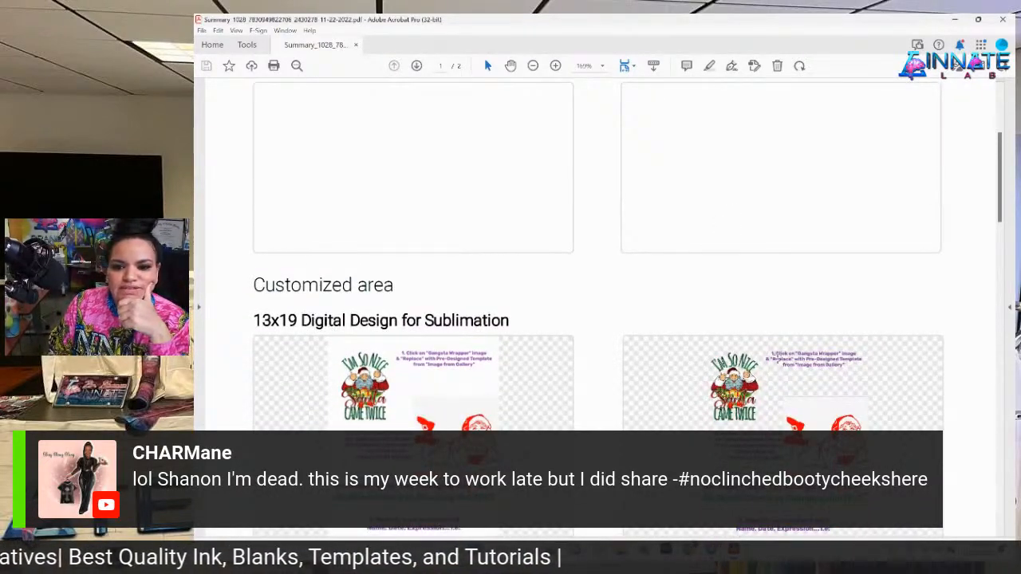
{"action": "scroll", "coordinate": [778, 356], "scroll_direction": "down", "scroll_amount": 5}
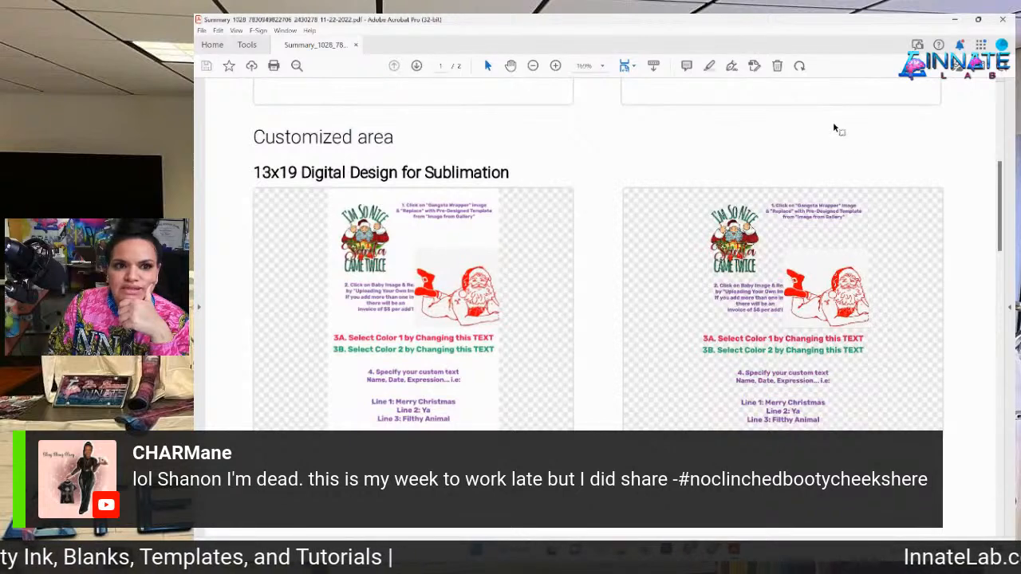
{"action": "left_click", "coordinate": [1003, 19]}
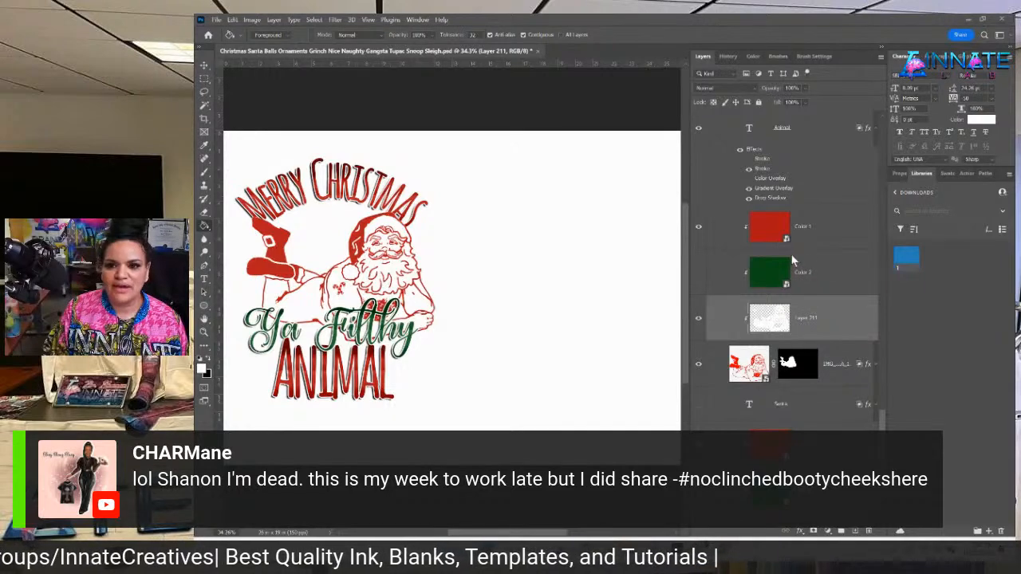
{"action": "scroll", "coordinate": [792, 259], "scroll_direction": "up", "scroll_amount": 8}
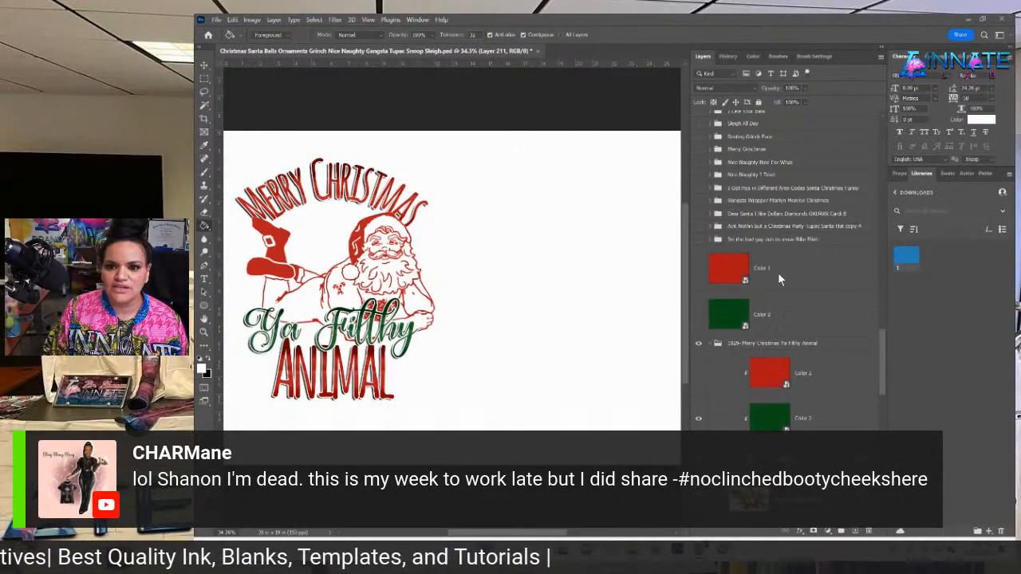
Quick-export the "Merry Christmas Ya Filthy Animal" group as PNG into its order's Downloads folder, correcting the order number in the file name.
{"action": "left_click", "coordinate": [709, 349]}
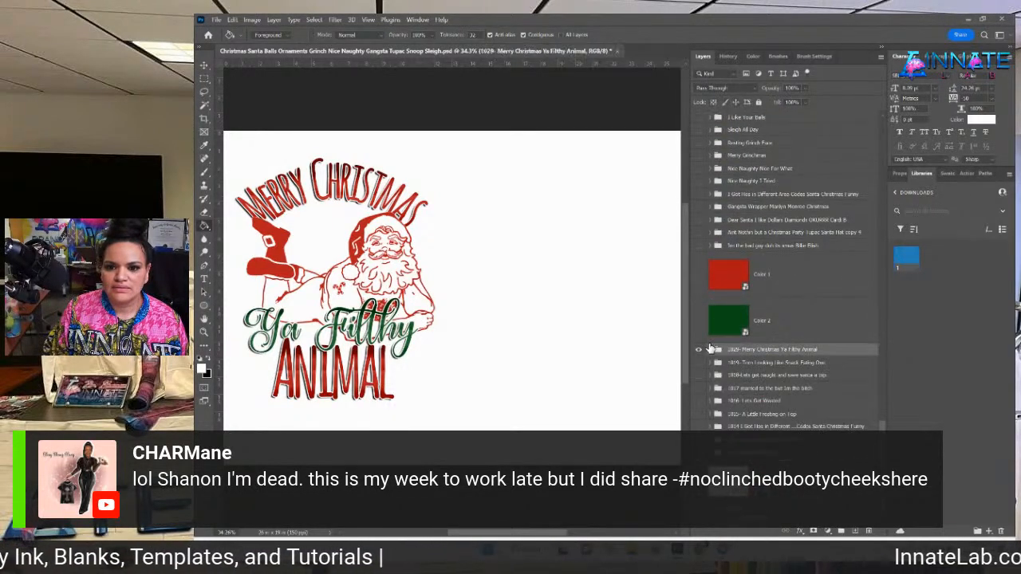
{"action": "right_click", "coordinate": [733, 352]}
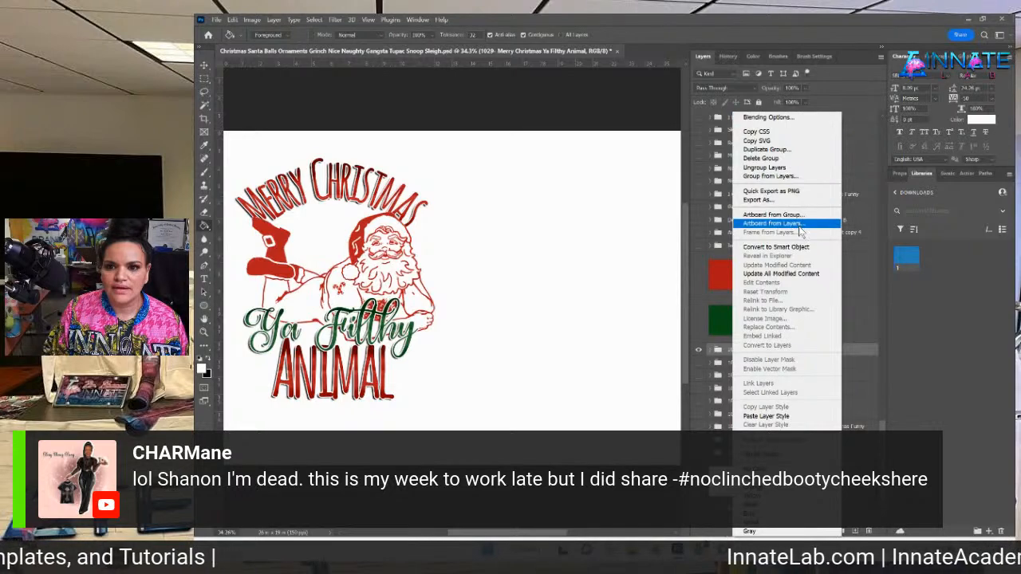
{"action": "left_click", "coordinate": [800, 194]}
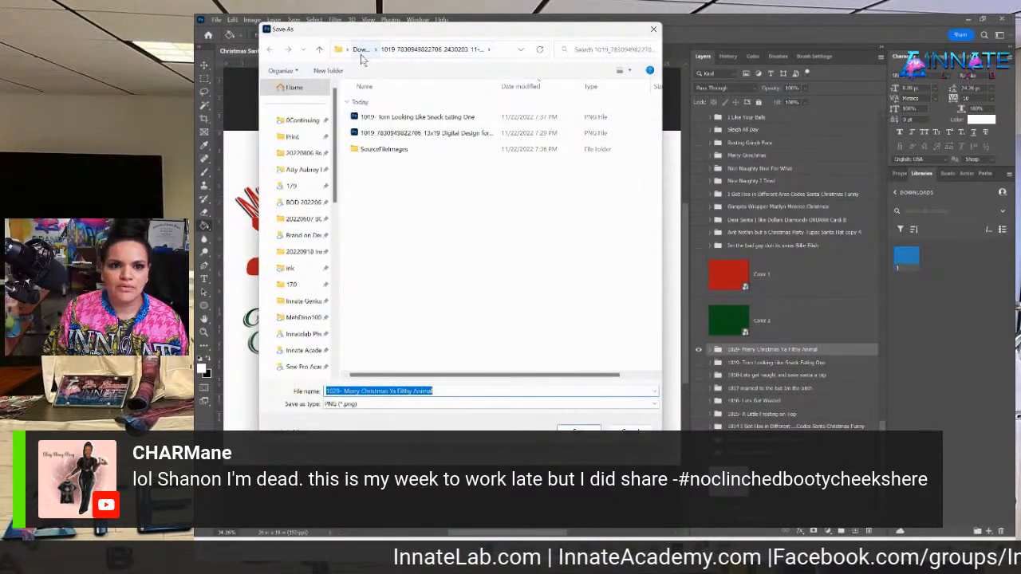
{"action": "left_click", "coordinate": [361, 51]}
{"action": "left_click", "coordinate": [340, 392]}
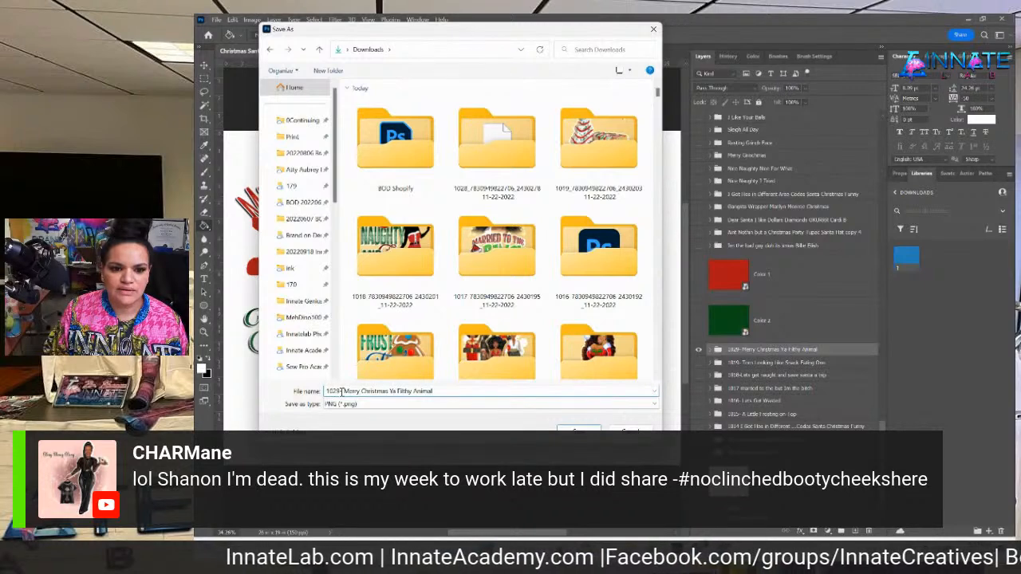
{"action": "type", "text": "-"}
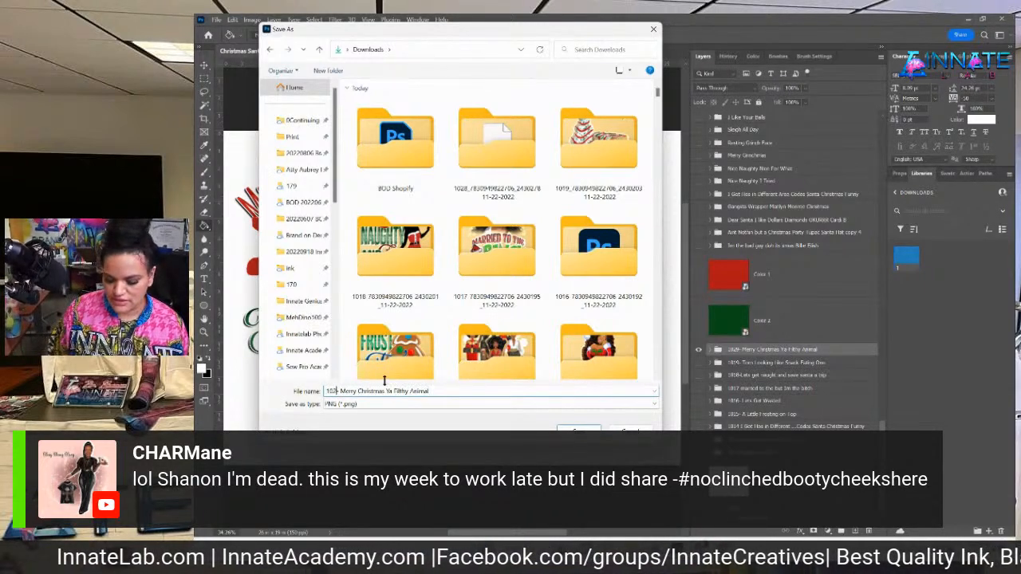
{"action": "double_click", "coordinate": [505, 140]}
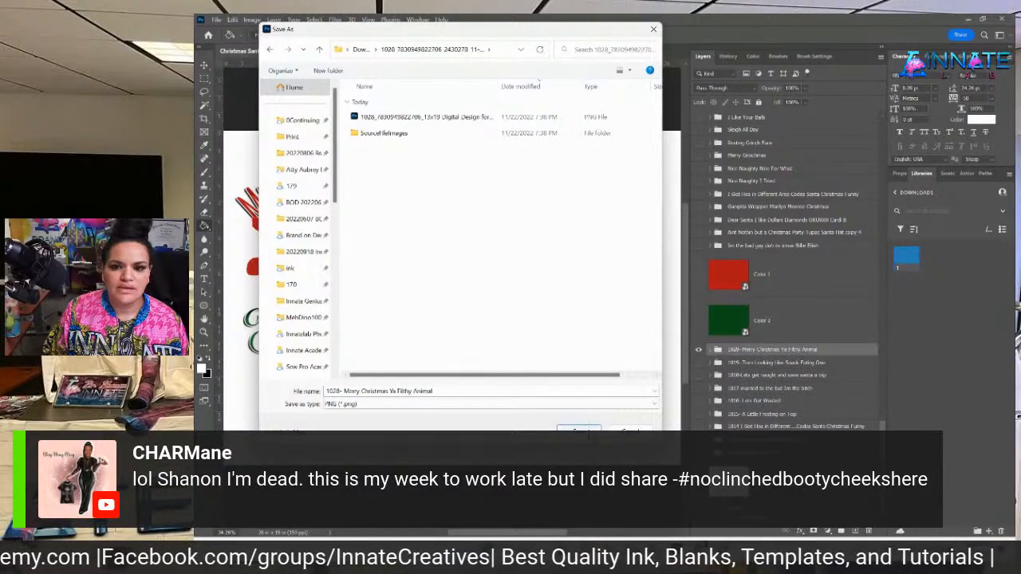
{"action": "left_click", "coordinate": [580, 431]}
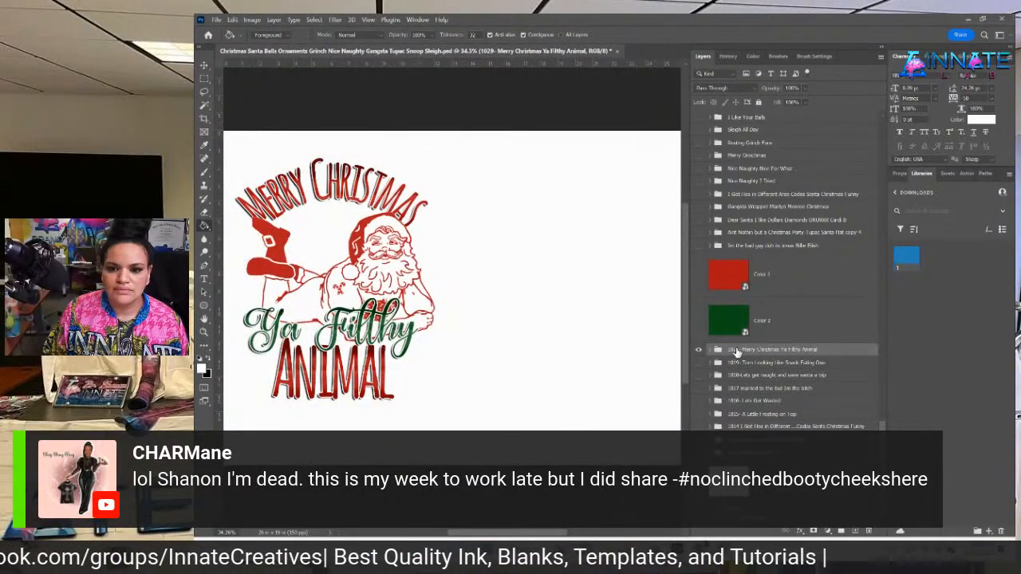
Correct the order number in the "Merry Christmas Ya Filthy Animal" group's name to match the exported file, and select the group.
{"action": "double_click", "coordinate": [736, 352]}
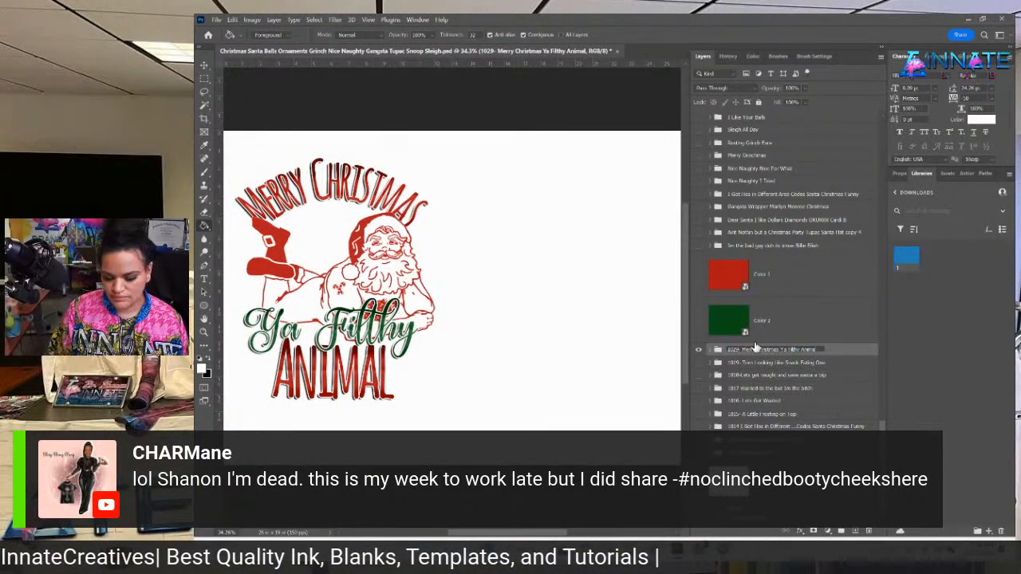
{"action": "left_click", "coordinate": [755, 363]}
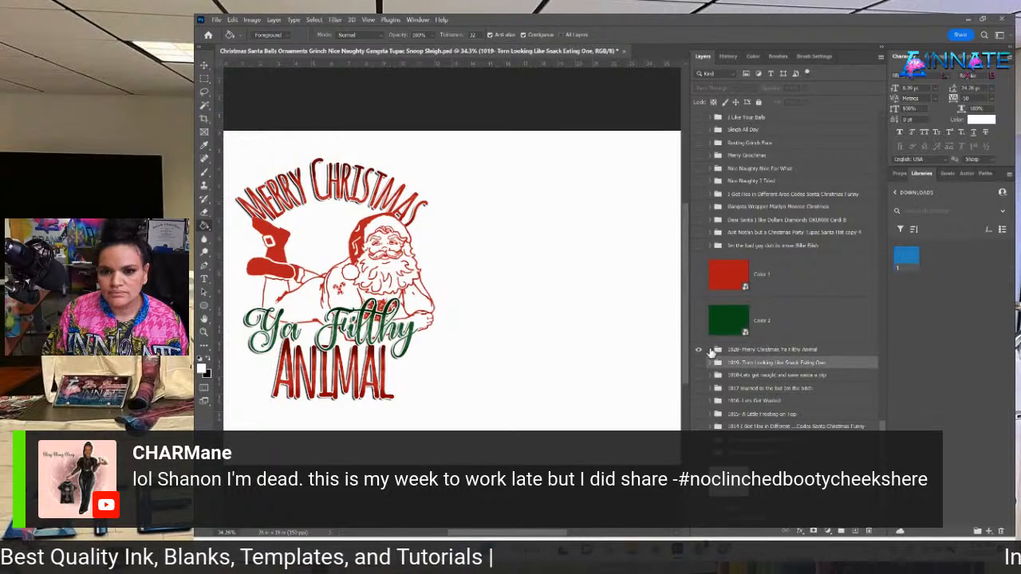
{"action": "left_click", "coordinate": [768, 352]}
Locate the white-filled layer and the masked Santa image within the group by picking them from the artwork with the Move tool.
{"action": "right_click", "coordinate": [349, 274]}
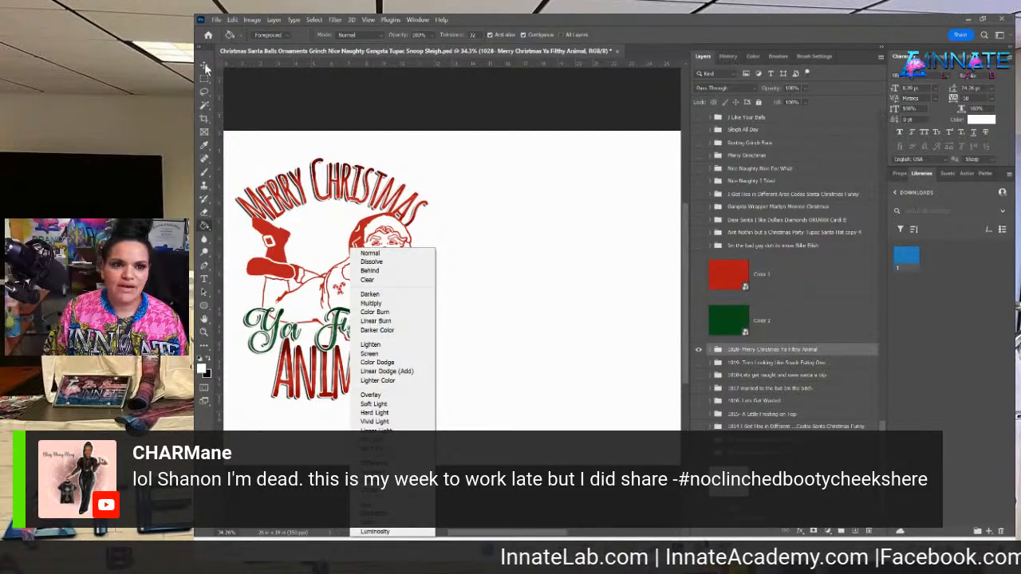
{"action": "key", "text": "Escape"}
{"action": "key", "text": "v"}
{"action": "right_click", "coordinate": [373, 244]}
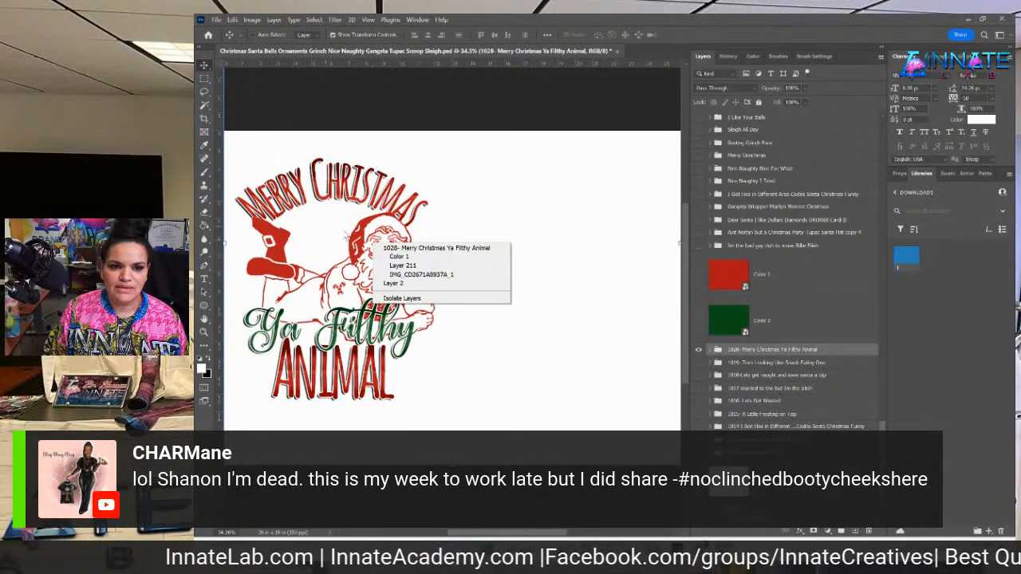
{"action": "left_click", "coordinate": [406, 265]}
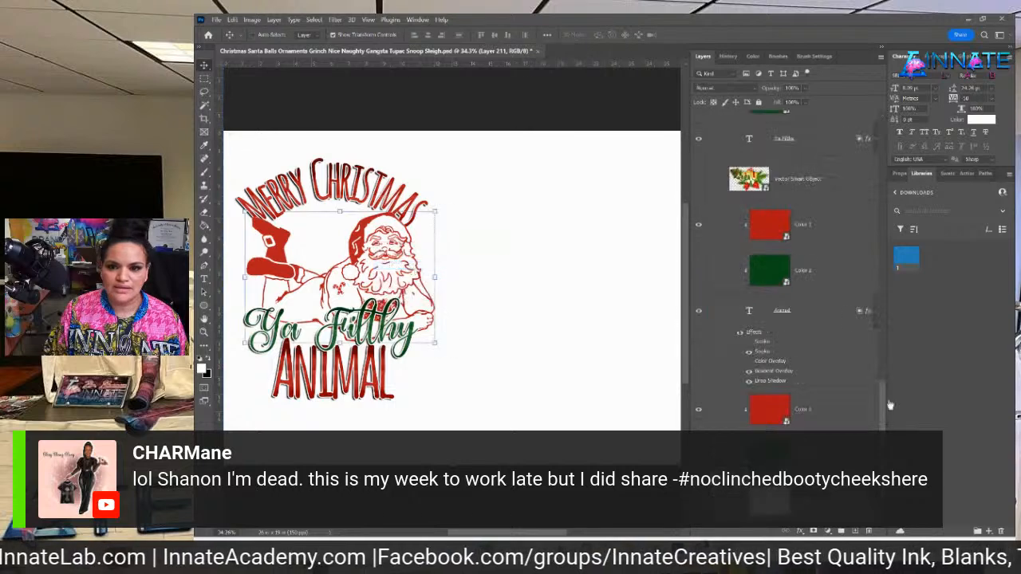
{"action": "left_click", "coordinate": [846, 370]}
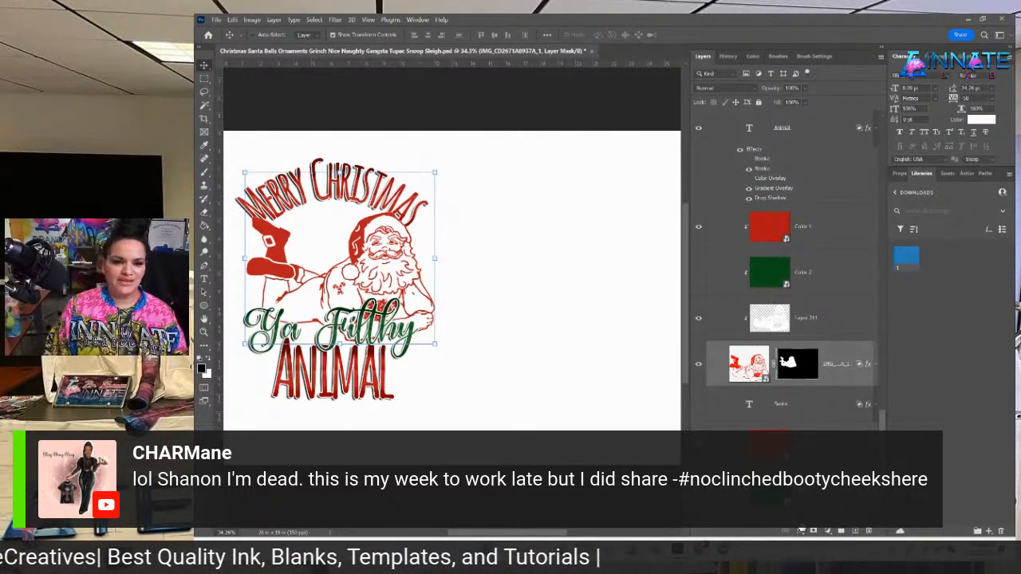
{"action": "left_click", "coordinate": [823, 337]}
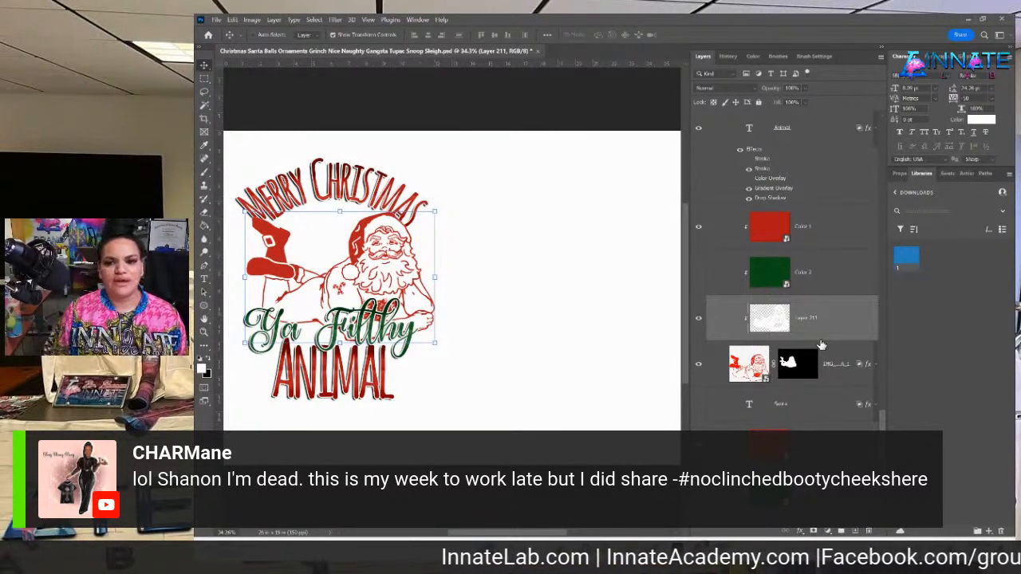
Select the hidden holly Vector Smart Object layer inside the "Merry Christmas Ya Filthy Animal" group.
{"action": "scroll", "coordinate": [823, 345], "scroll_direction": "down", "scroll_amount": 5}
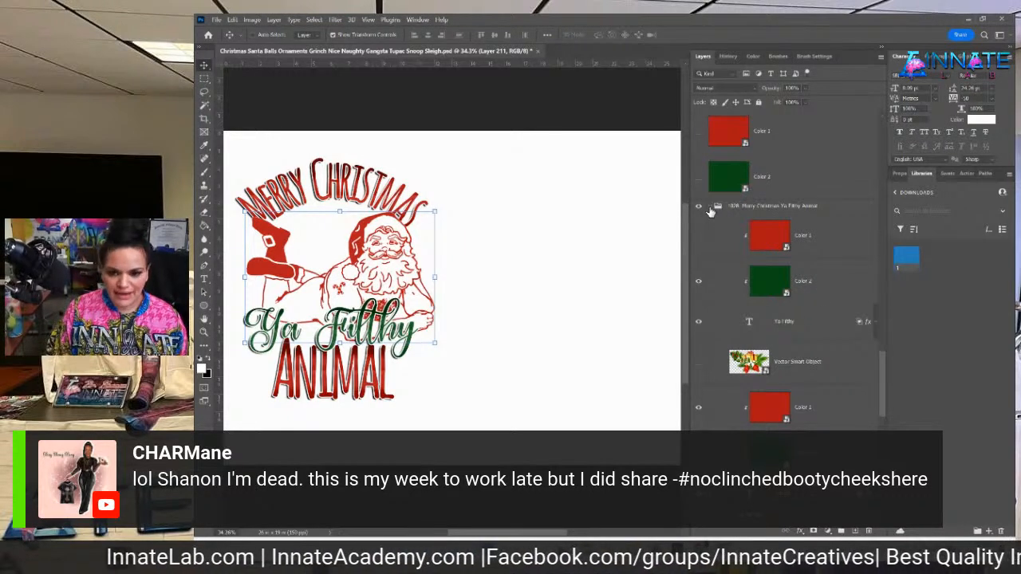
{"action": "left_click", "coordinate": [743, 214]}
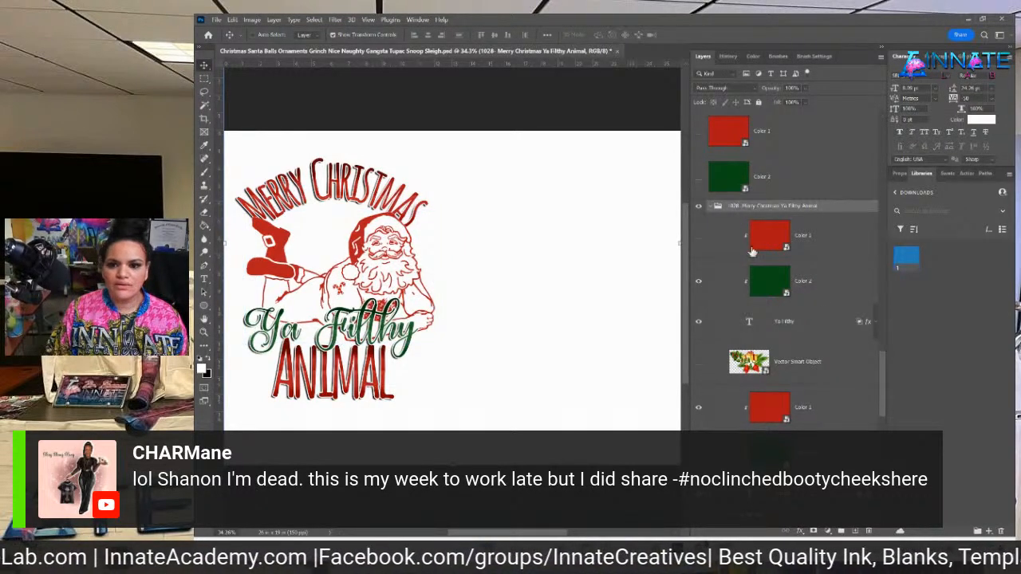
{"action": "scroll", "coordinate": [782, 323], "scroll_direction": "down", "scroll_amount": 2}
{"action": "left_click", "coordinate": [786, 272]}
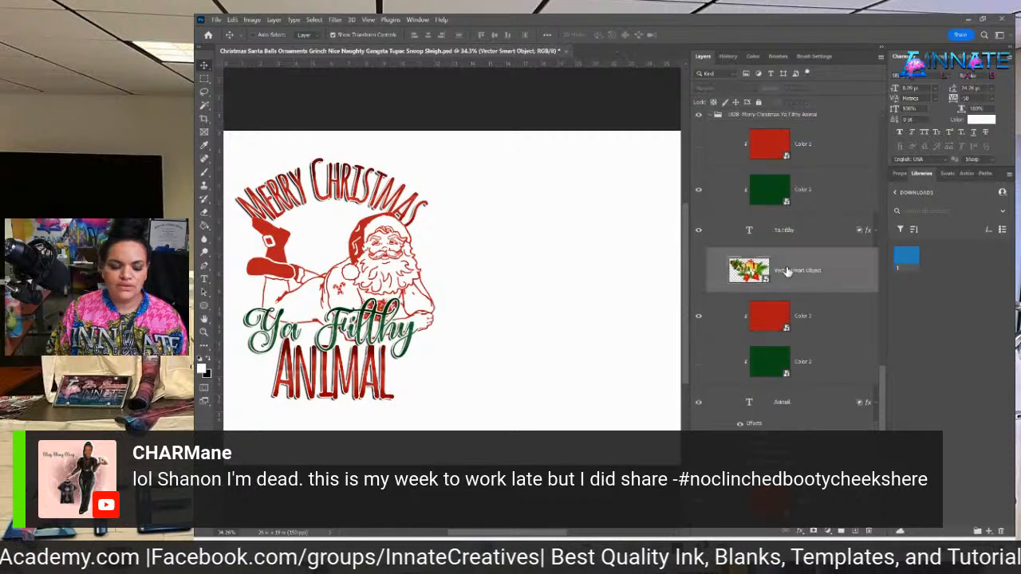